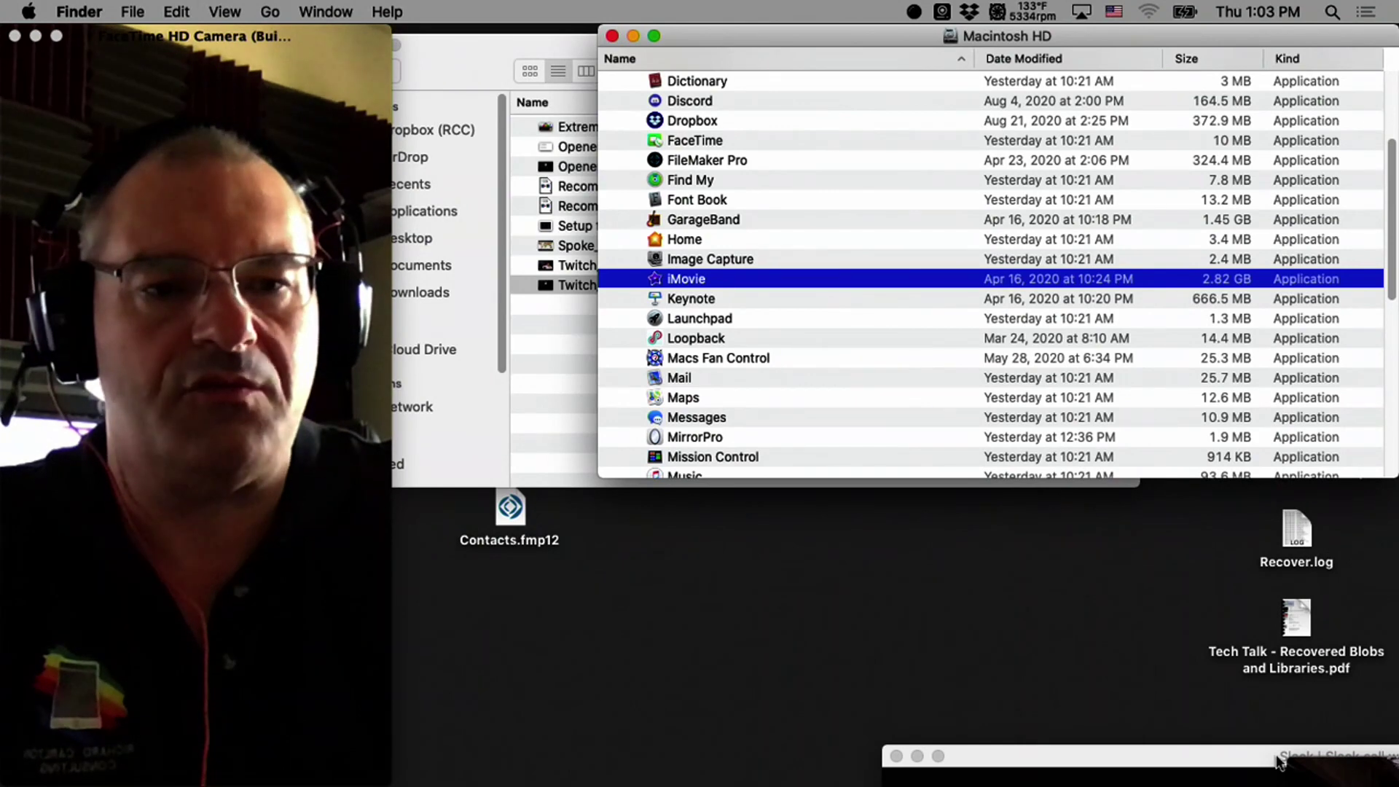
Enlarge the Slack call to show the shared screen, moving the camera window and the floating call controls out of the way
{"action": "left_click_drag", "start_coordinate": [1238, 757], "coordinate": [679, 64]}
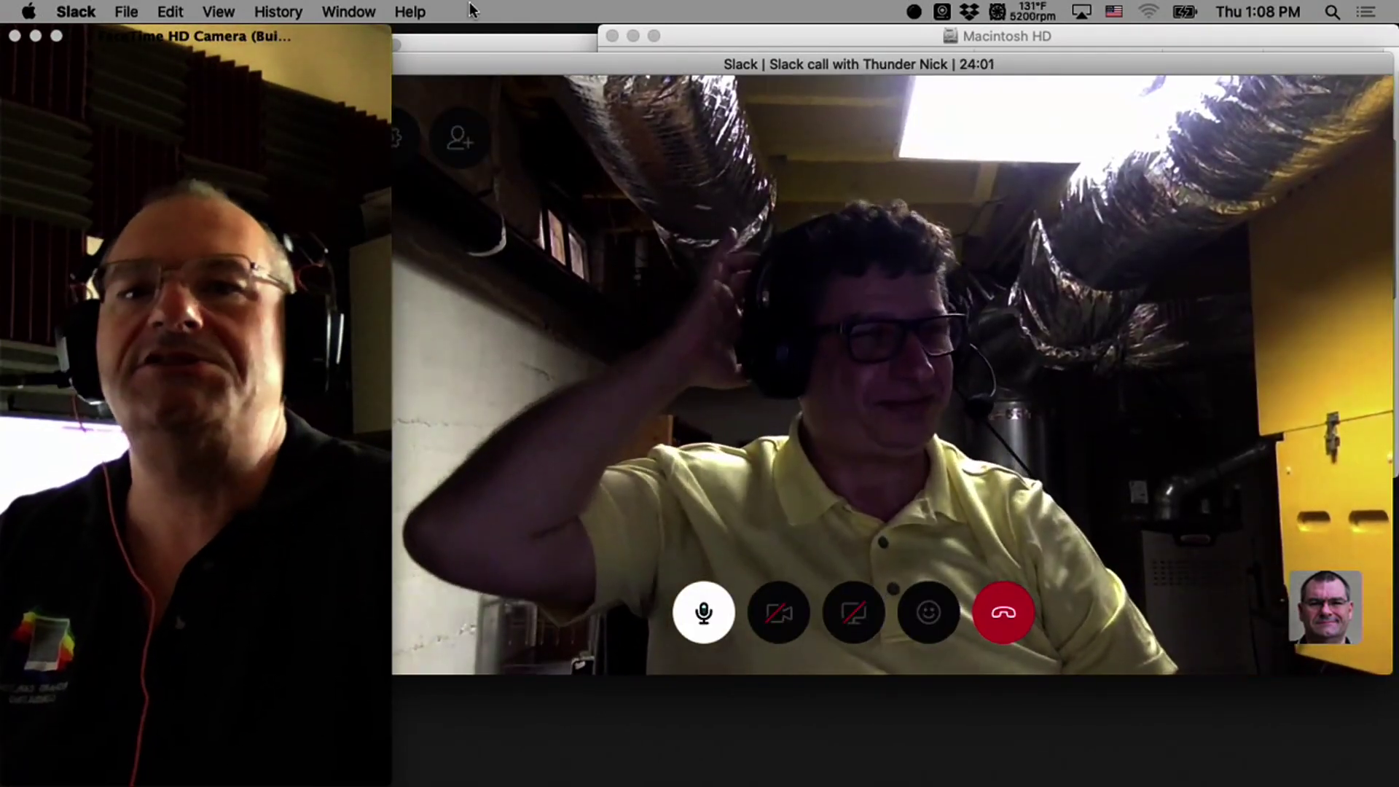
{"action": "double_click", "coordinate": [486, 71]}
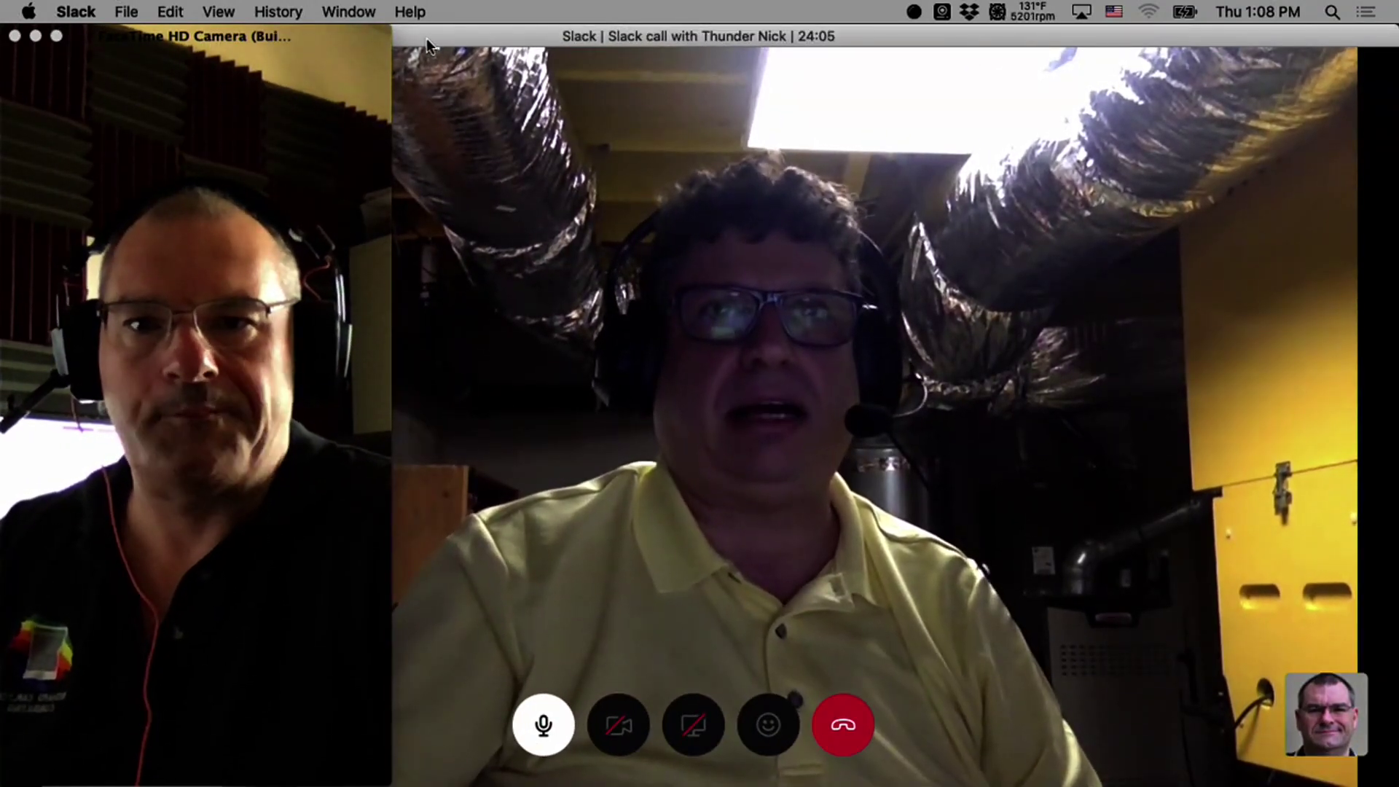
{"action": "left_click", "coordinate": [326, 41]}
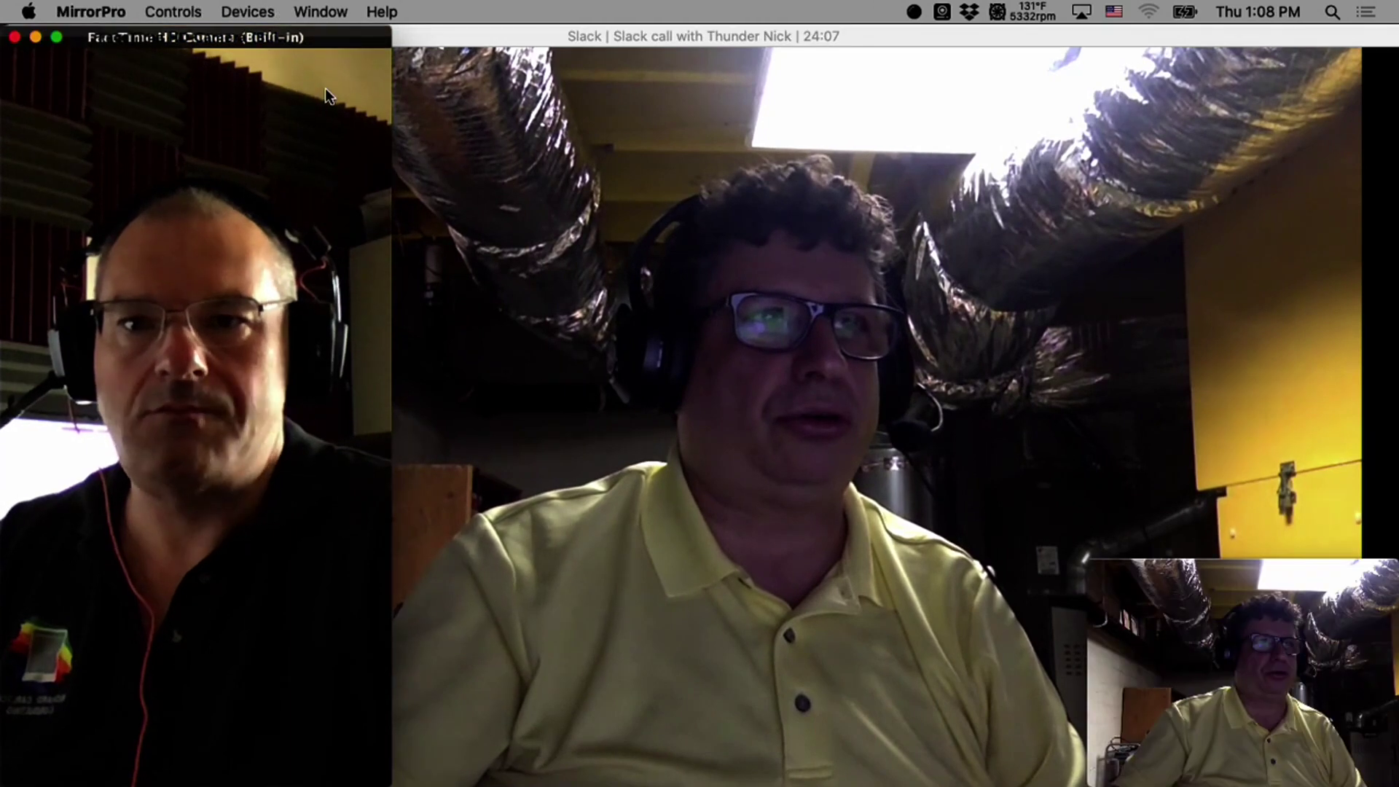
{"action": "left_click_drag", "start_coordinate": [305, 41], "coordinate": [308, 155]}
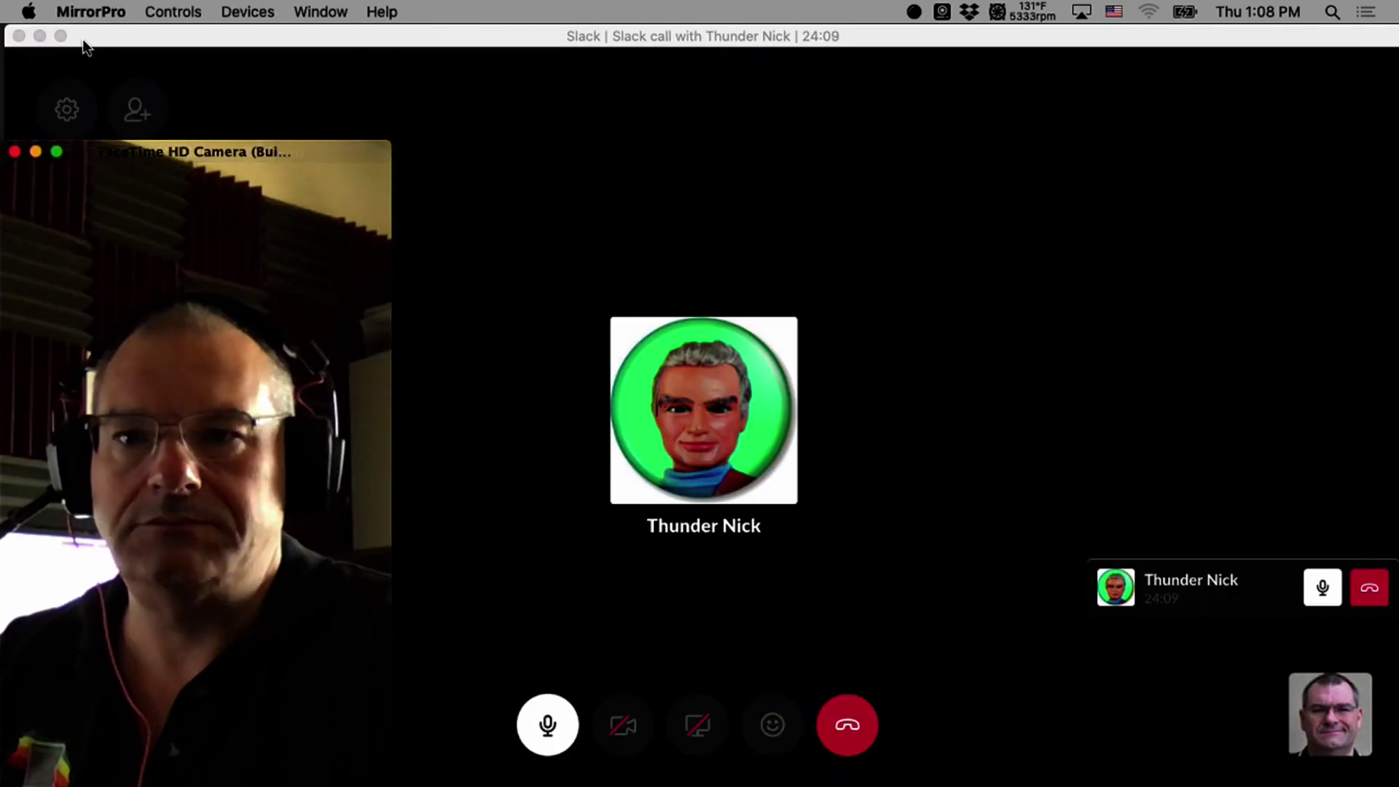
{"action": "left_click", "coordinate": [61, 36]}
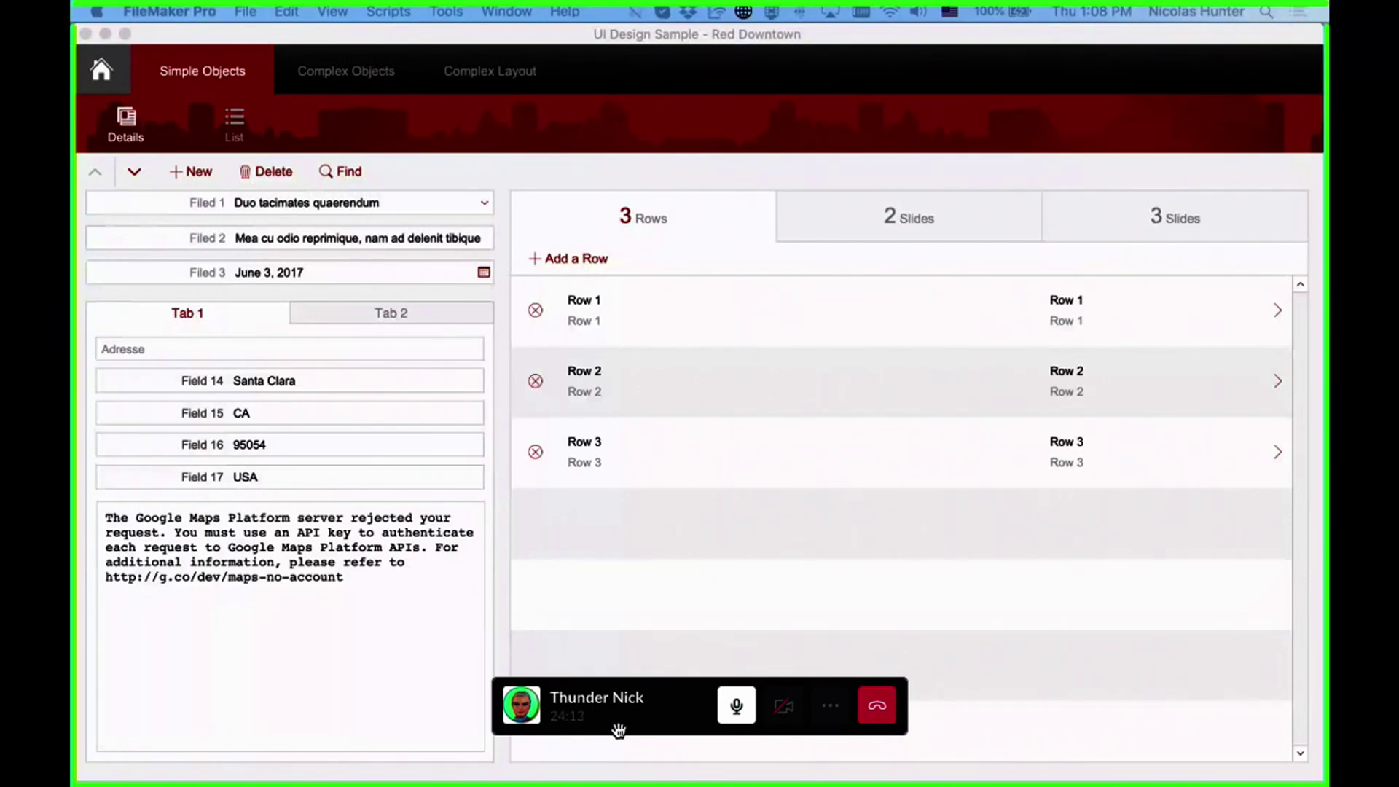
{"action": "left_click_drag", "start_coordinate": [649, 700], "coordinate": [1392, 780]}
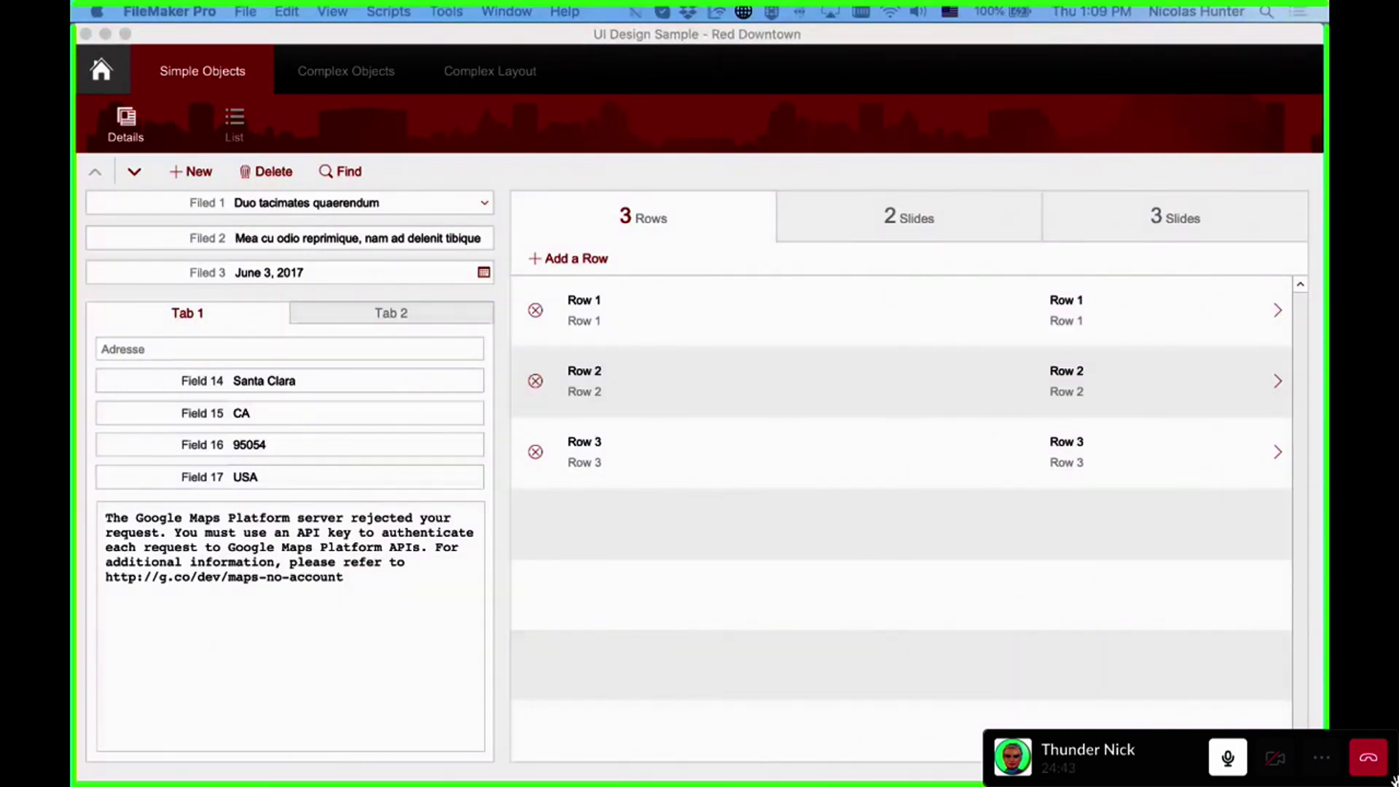
Draw annotation strokes on the shared screen over the Simple Objects, Complex Objects and Complex Layout navigation items
{"action": "mouse_move", "coordinate": [183, 60]}
{"action": "left_mouse_down"}
{"action": "mouse_move", "coordinate": [243, 71]}
{"action": "mouse_move", "coordinate": [145, 91]}
{"action": "mouse_move", "coordinate": [196, 124]}
{"action": "left_mouse_up"}
{"action": "mouse_move", "coordinate": [343, 77]}
{"action": "left_mouse_down"}
{"action": "mouse_move", "coordinate": [358, 61]}
{"action": "mouse_move", "coordinate": [360, 95]}
{"action": "left_mouse_up"}
{"action": "mouse_move", "coordinate": [504, 53]}
{"action": "left_mouse_down"}
{"action": "mouse_move", "coordinate": [453, 74]}
{"action": "mouse_move", "coordinate": [495, 62]}
{"action": "mouse_move", "coordinate": [487, 102]}
{"action": "left_mouse_up"}
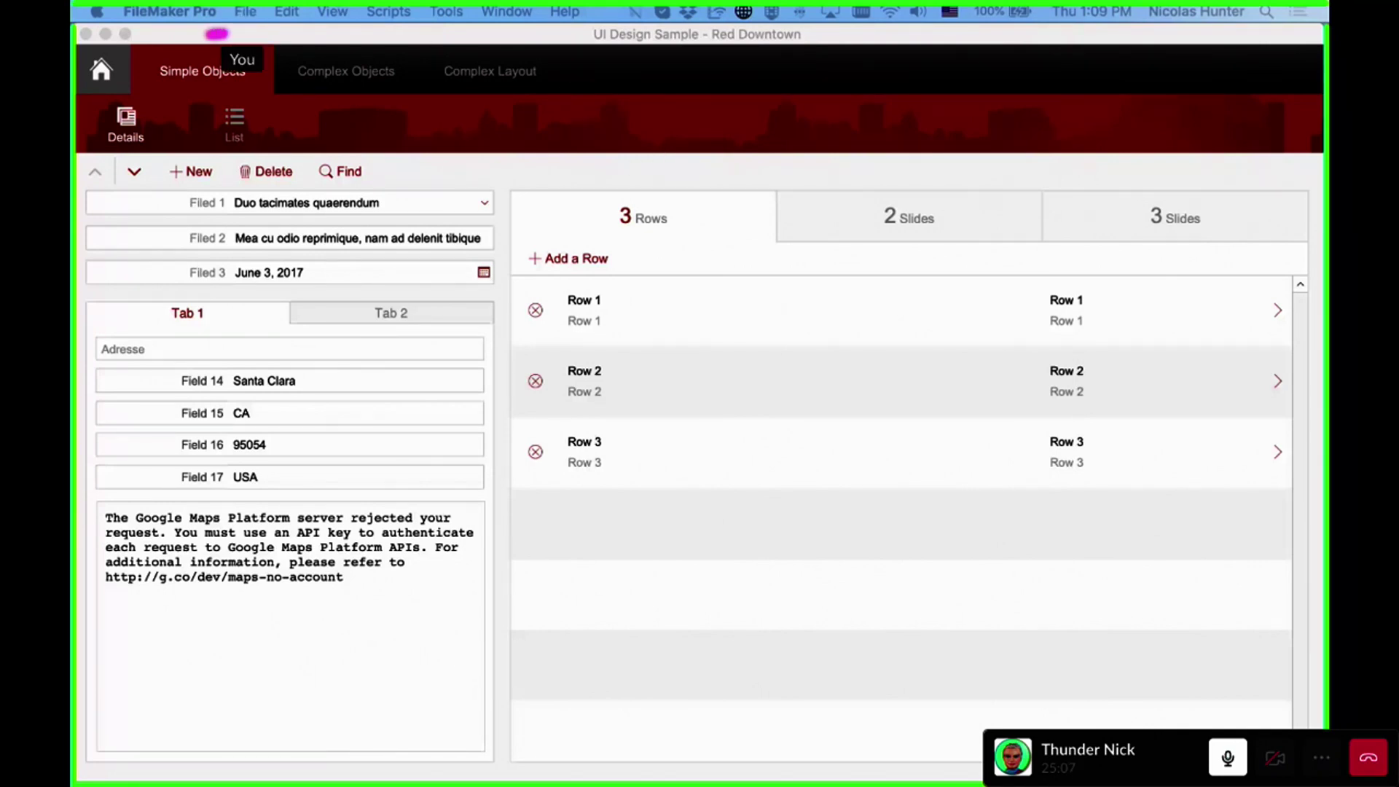
{"action": "left_click_drag", "start_coordinate": [226, 33], "coordinate": [211, 109]}
{"action": "mouse_move", "coordinate": [357, 38]}
{"action": "left_mouse_down"}
{"action": "mouse_move", "coordinate": [350, 54]}
{"action": "mouse_move", "coordinate": [368, 53]}
{"action": "mouse_move", "coordinate": [339, 98]}
{"action": "left_mouse_up"}
{"action": "mouse_move", "coordinate": [515, 33]}
{"action": "left_mouse_down"}
{"action": "mouse_move", "coordinate": [506, 78]}
{"action": "mouse_move", "coordinate": [510, 47]}
{"action": "left_mouse_up"}
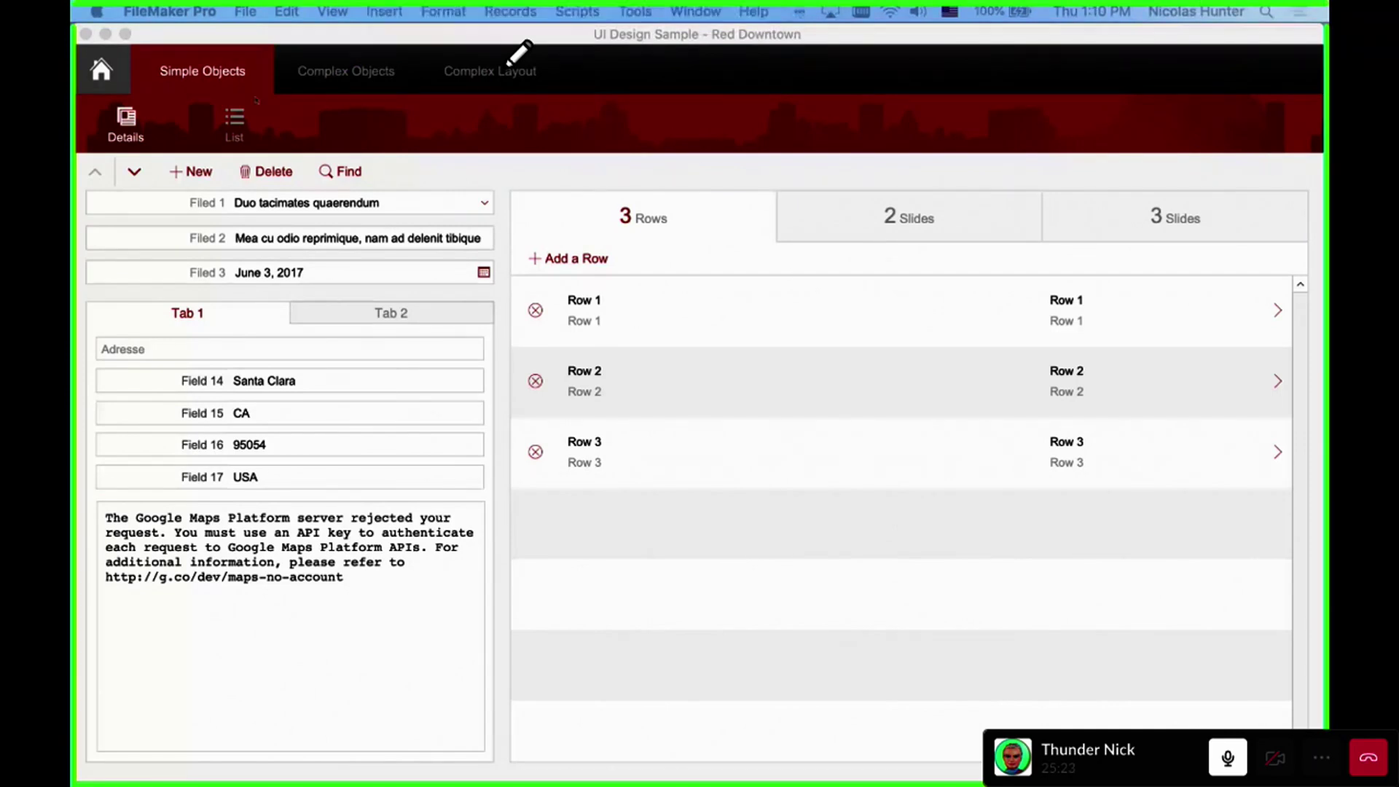
View the Complex Objects and Complex Layout sections in turn, and return to Simple Objects
{"action": "left_click", "coordinate": [326, 86]}
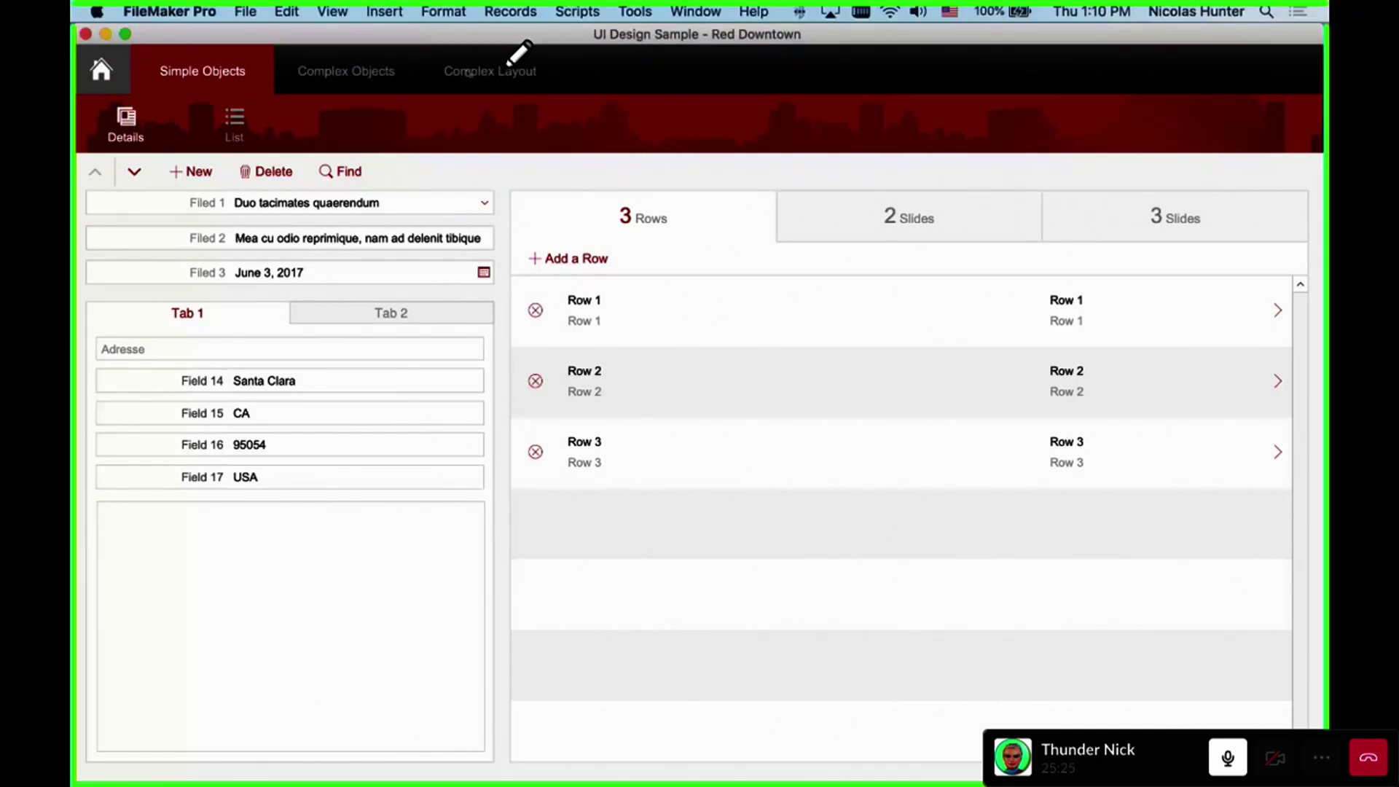
{"action": "left_click", "coordinate": [310, 75]}
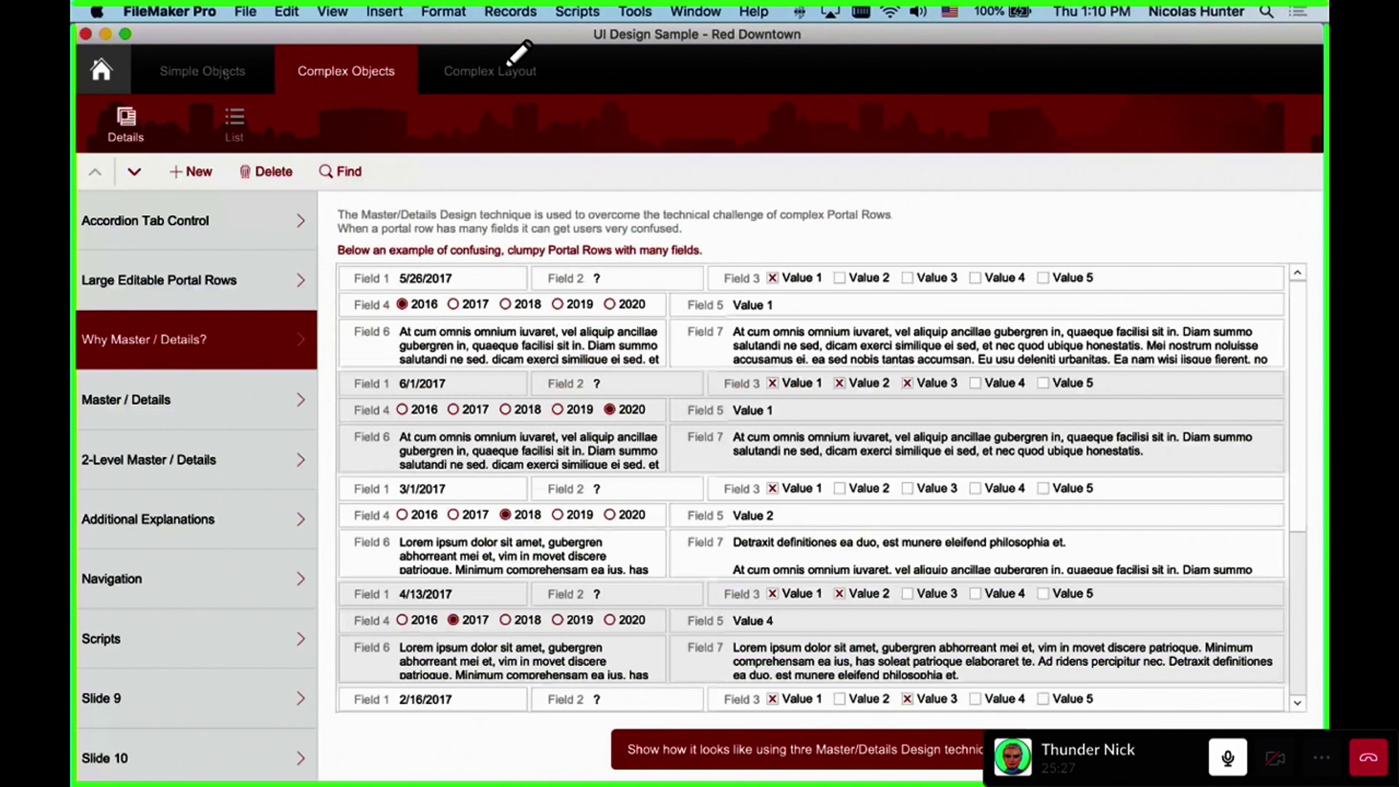
{"action": "left_click", "coordinate": [489, 71]}
{"action": "left_click", "coordinate": [203, 71]}
View both Slides panels beside the Rows panel, and return to the Rows panel
{"action": "left_click", "coordinate": [845, 236]}
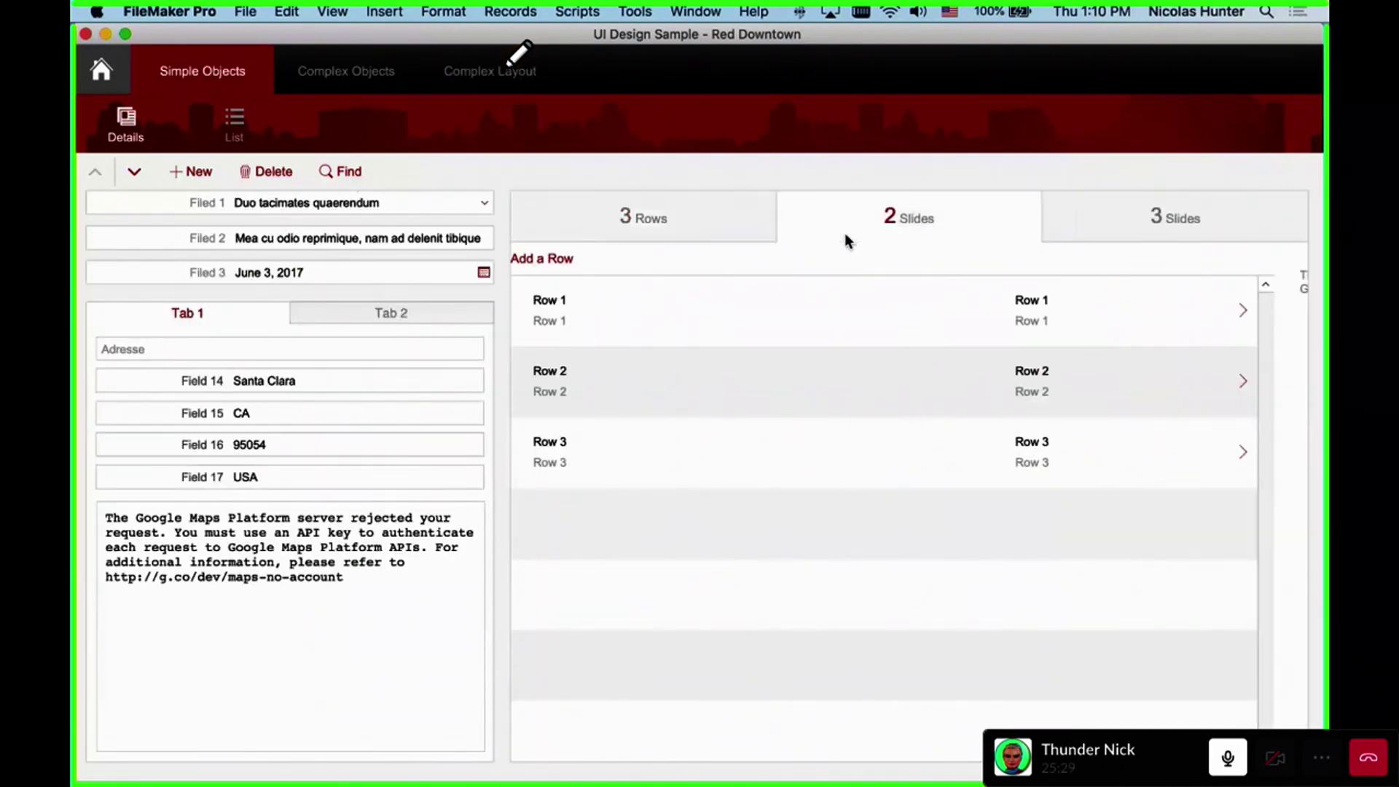
{"action": "left_click", "coordinate": [1088, 217]}
{"action": "left_click", "coordinate": [871, 216]}
{"action": "left_click", "coordinate": [580, 232]}
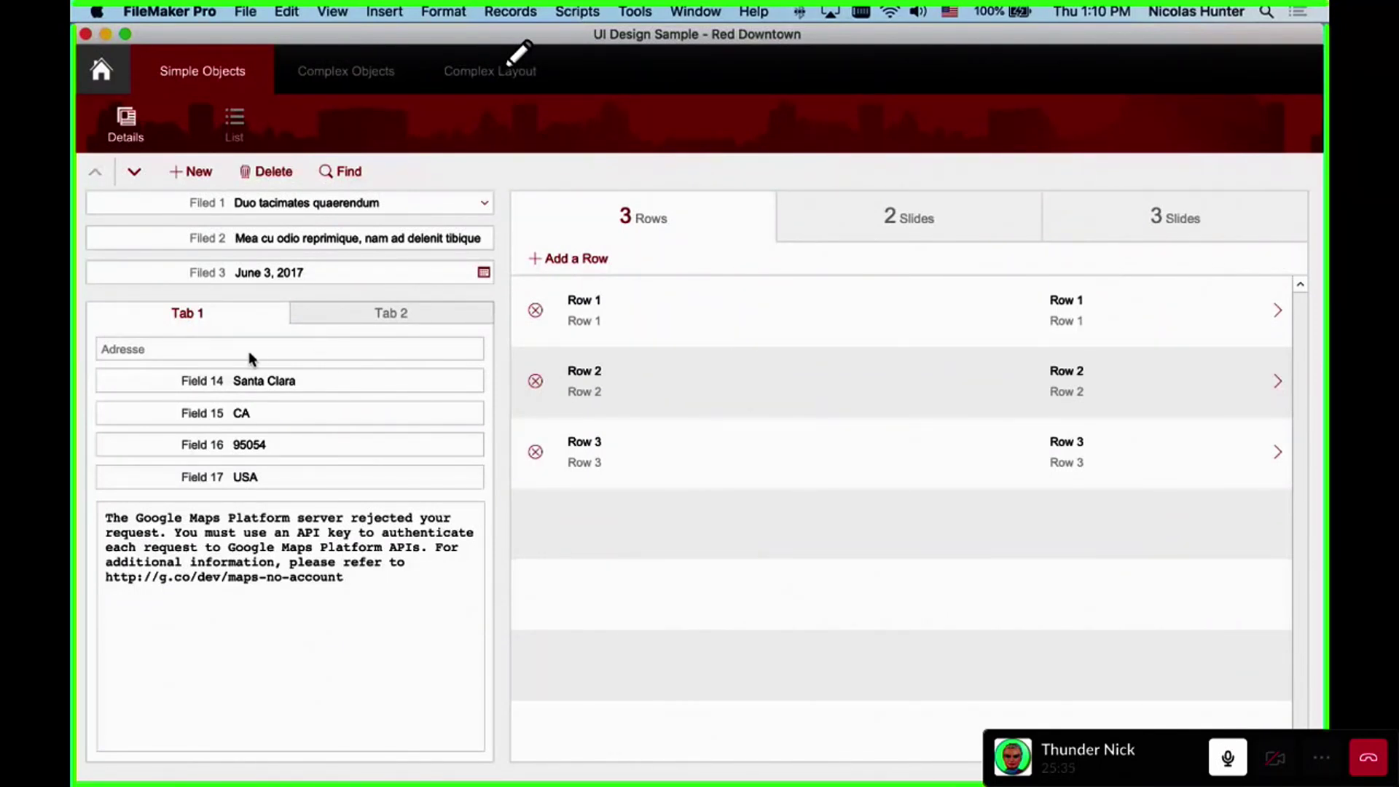
Switch repeatedly between Tab 1 and Tab 2 of the address tab control to compare their contents
{"action": "left_click", "coordinate": [320, 313]}
{"action": "left_click", "coordinate": [271, 317]}
{"action": "left_click", "coordinate": [339, 320]}
{"action": "left_click", "coordinate": [242, 313]}
{"action": "left_click", "coordinate": [313, 313]}
{"action": "left_click", "coordinate": [264, 319]}
{"action": "left_click", "coordinate": [282, 321]}
{"action": "left_click", "coordinate": [265, 316]}
Revisit the complex sections, return to Simple Objects, and alternate between Tab 1 and Tab 2 again, ending on Tab 1
{"action": "left_click", "coordinate": [478, 77]}
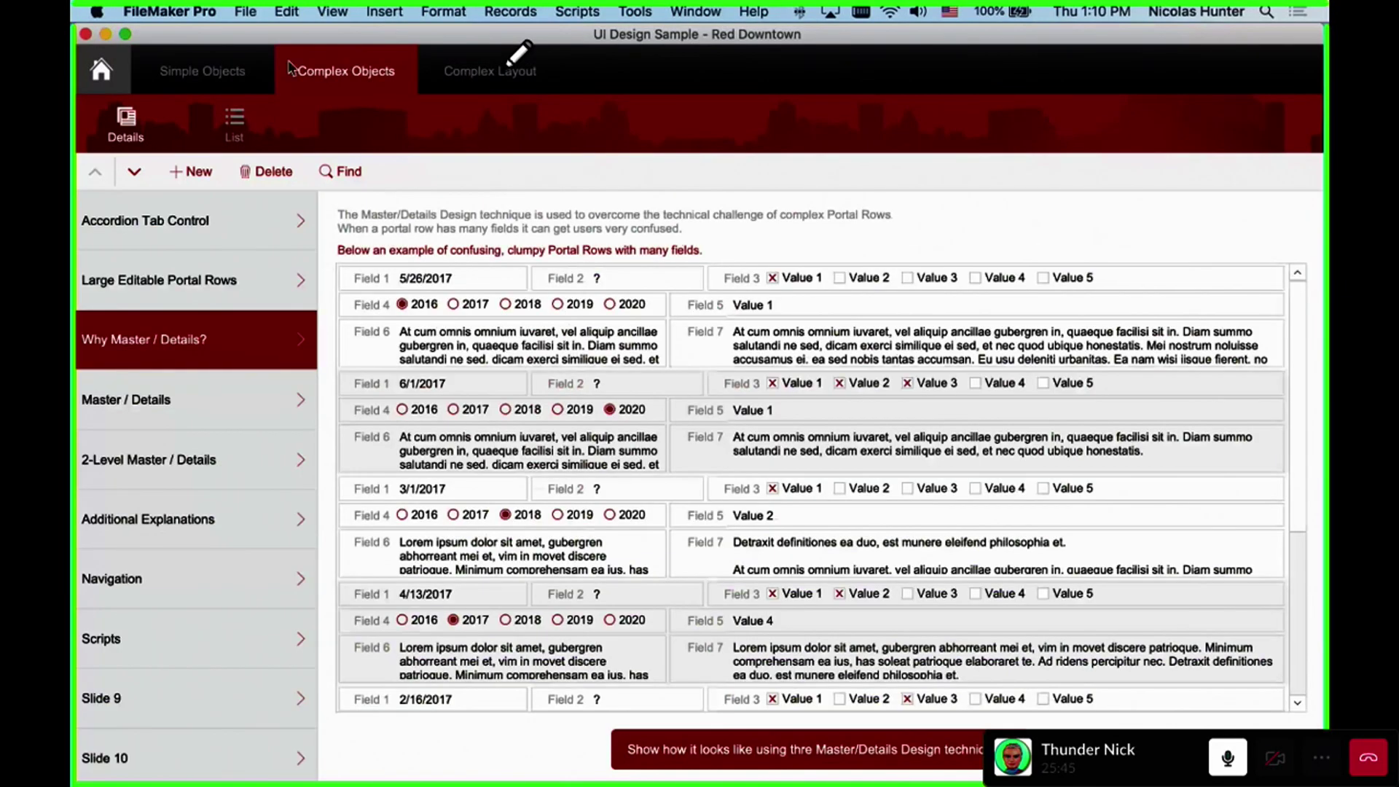
{"action": "left_click", "coordinate": [256, 69]}
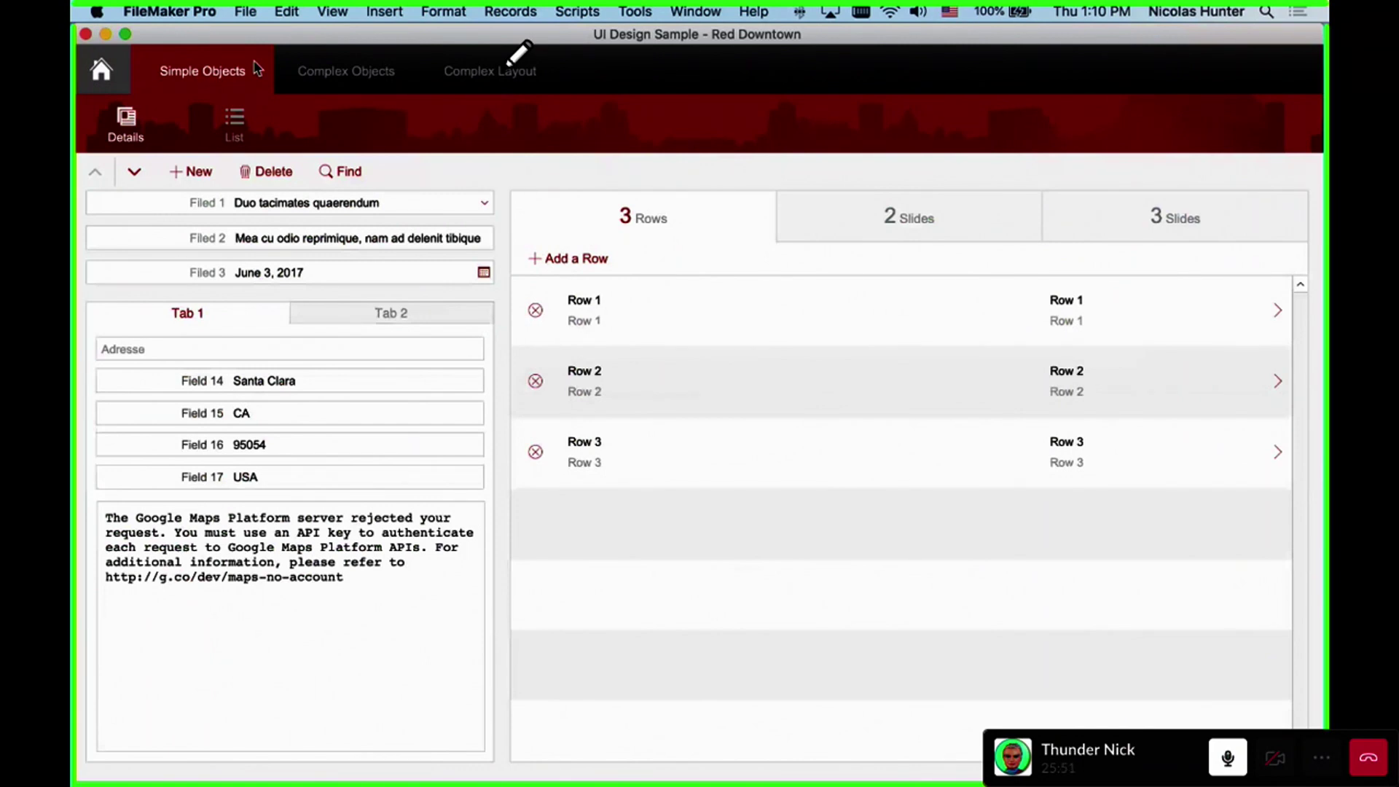
{"action": "left_click", "coordinate": [330, 306]}
{"action": "left_click", "coordinate": [230, 313]}
{"action": "left_click", "coordinate": [342, 314]}
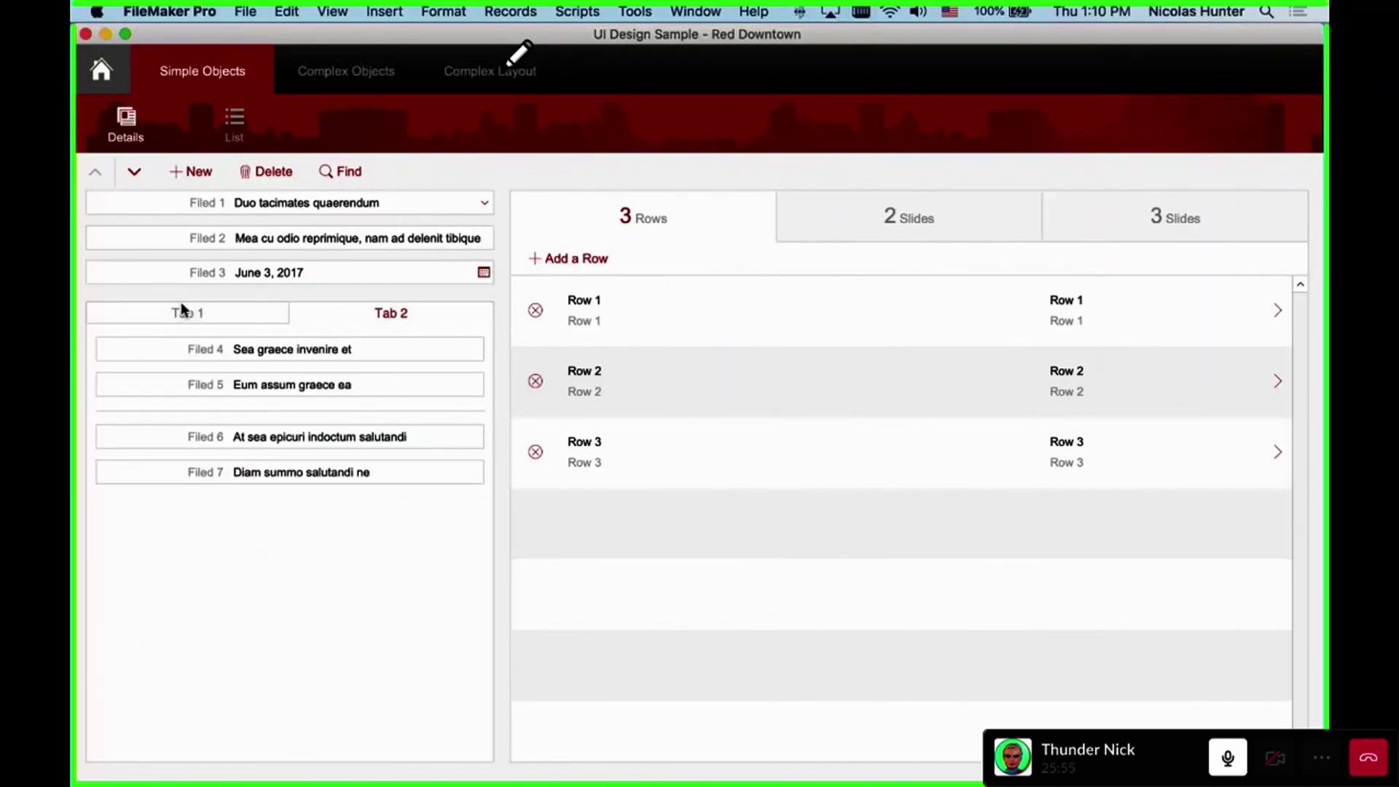
{"action": "left_click", "coordinate": [181, 310]}
{"action": "left_click", "coordinate": [311, 315]}
{"action": "left_click", "coordinate": [280, 317]}
{"action": "left_click", "coordinate": [332, 315]}
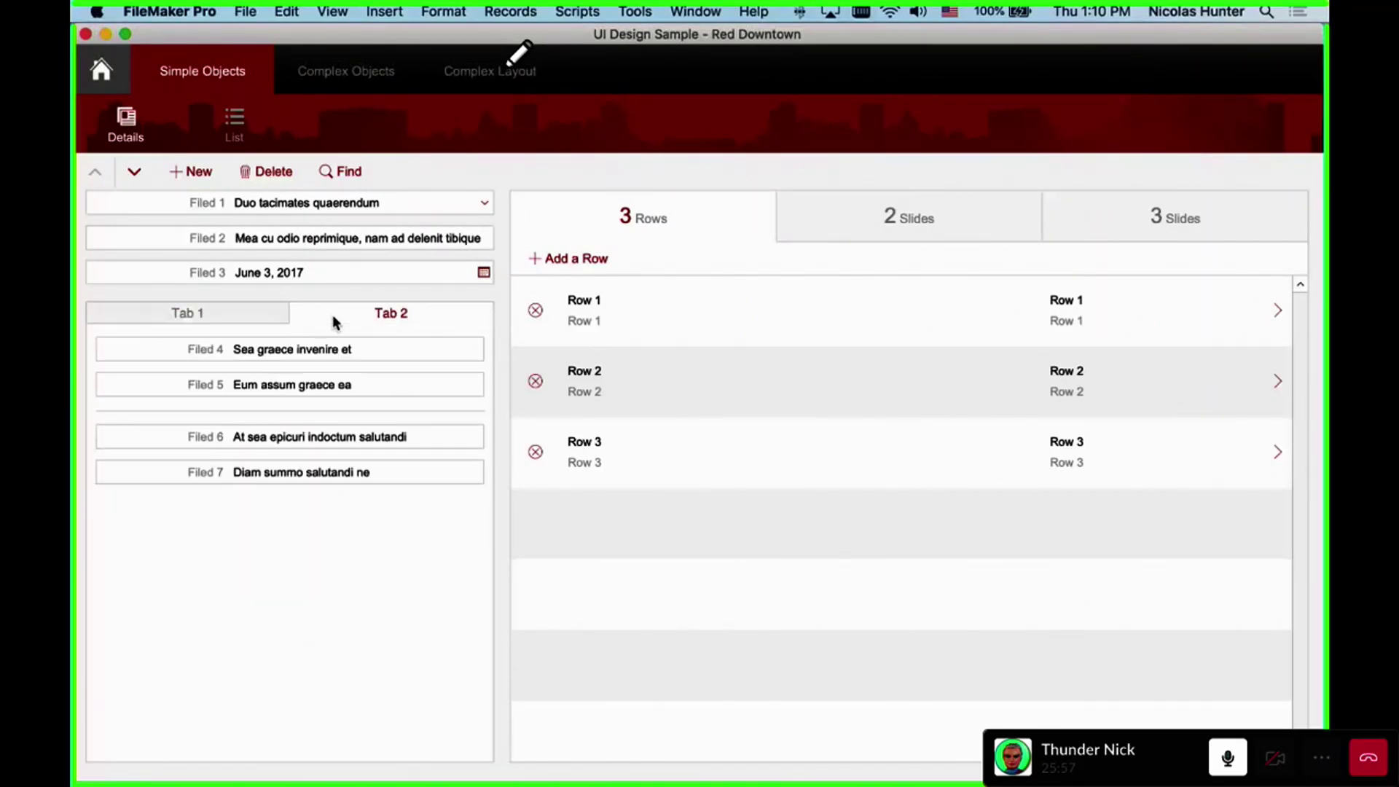
{"action": "left_click", "coordinate": [237, 318]}
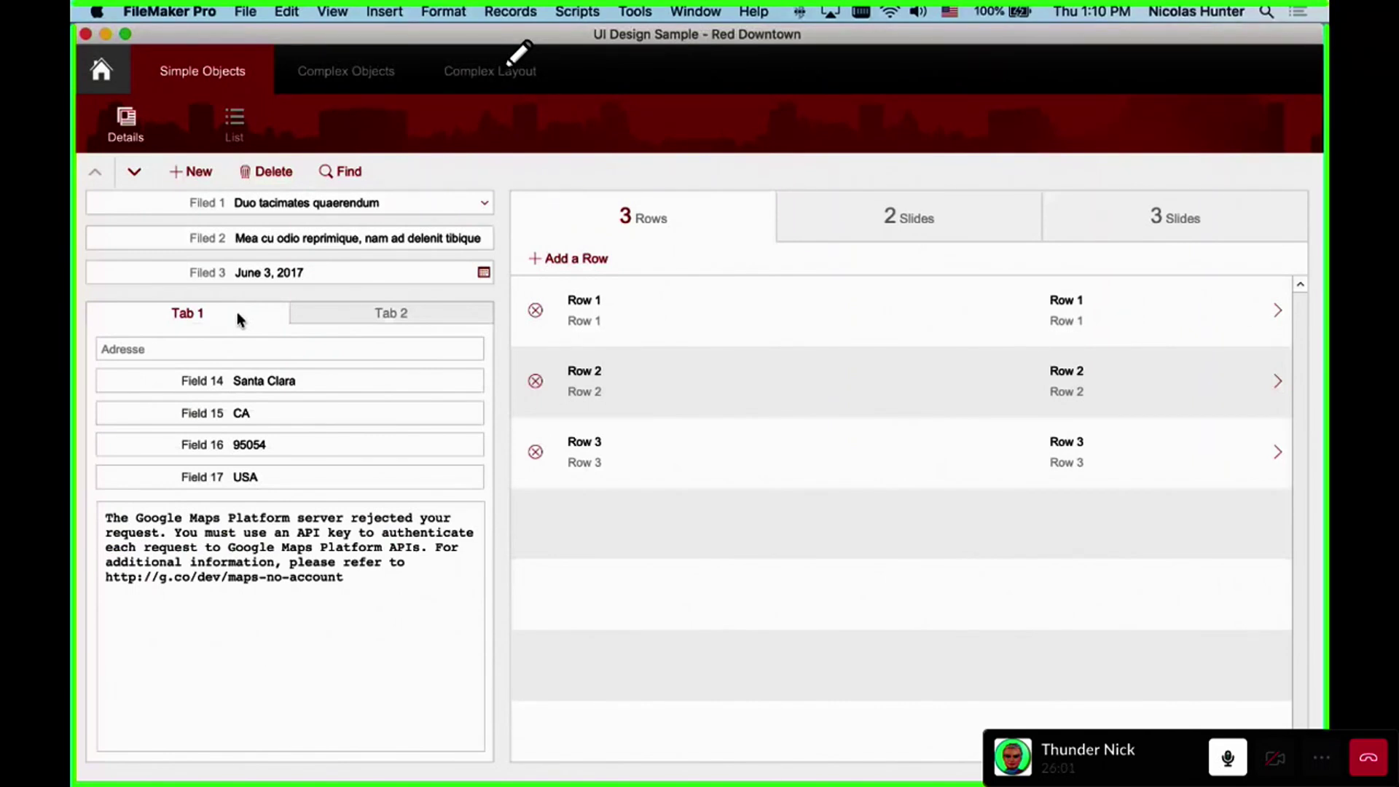
Open the Simple Objects details layout in Layout mode with the formatting bar shown, and widen the window
{"action": "key", "text": "super+alt+s"}
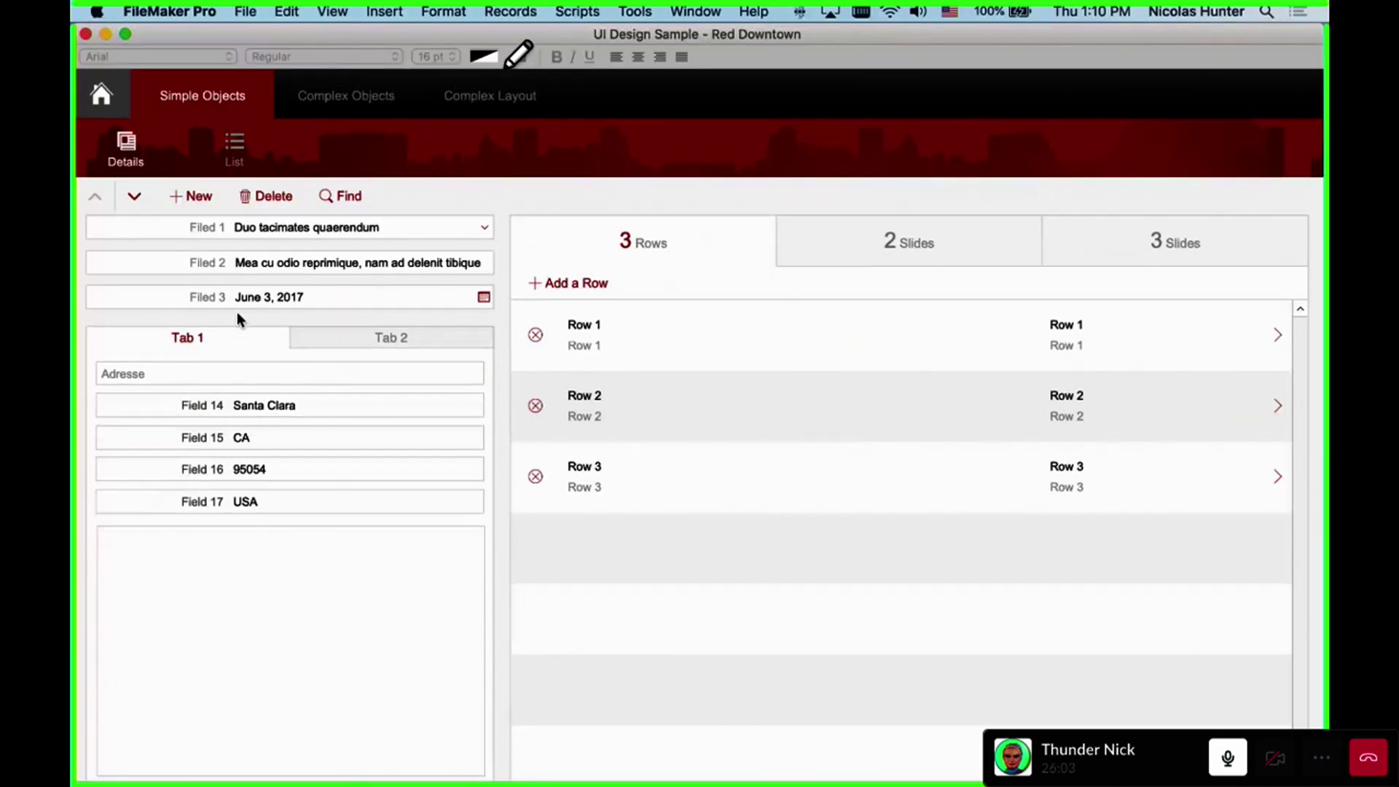
{"action": "key", "text": "super+l"}
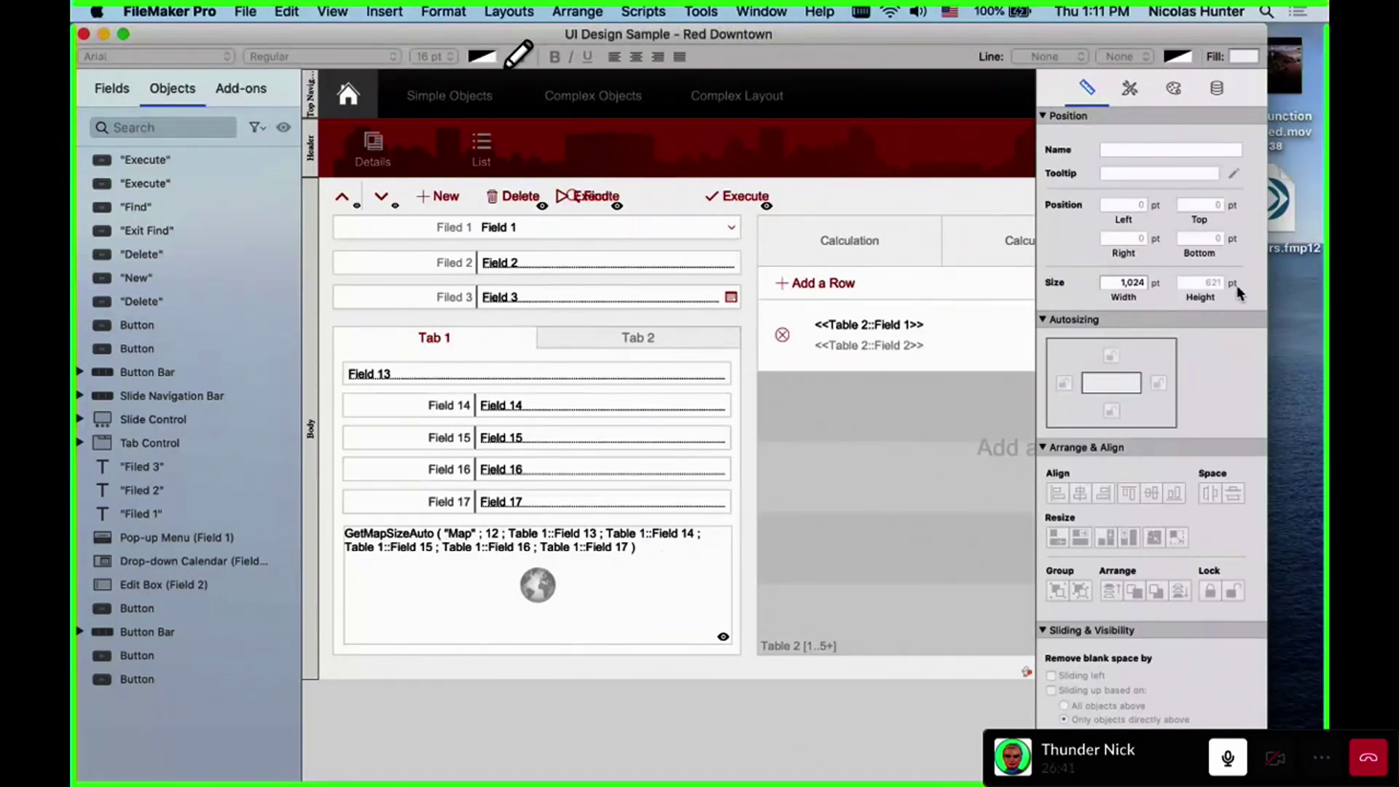
{"action": "left_click_drag", "start_coordinate": [1266, 292], "coordinate": [1303, 300]}
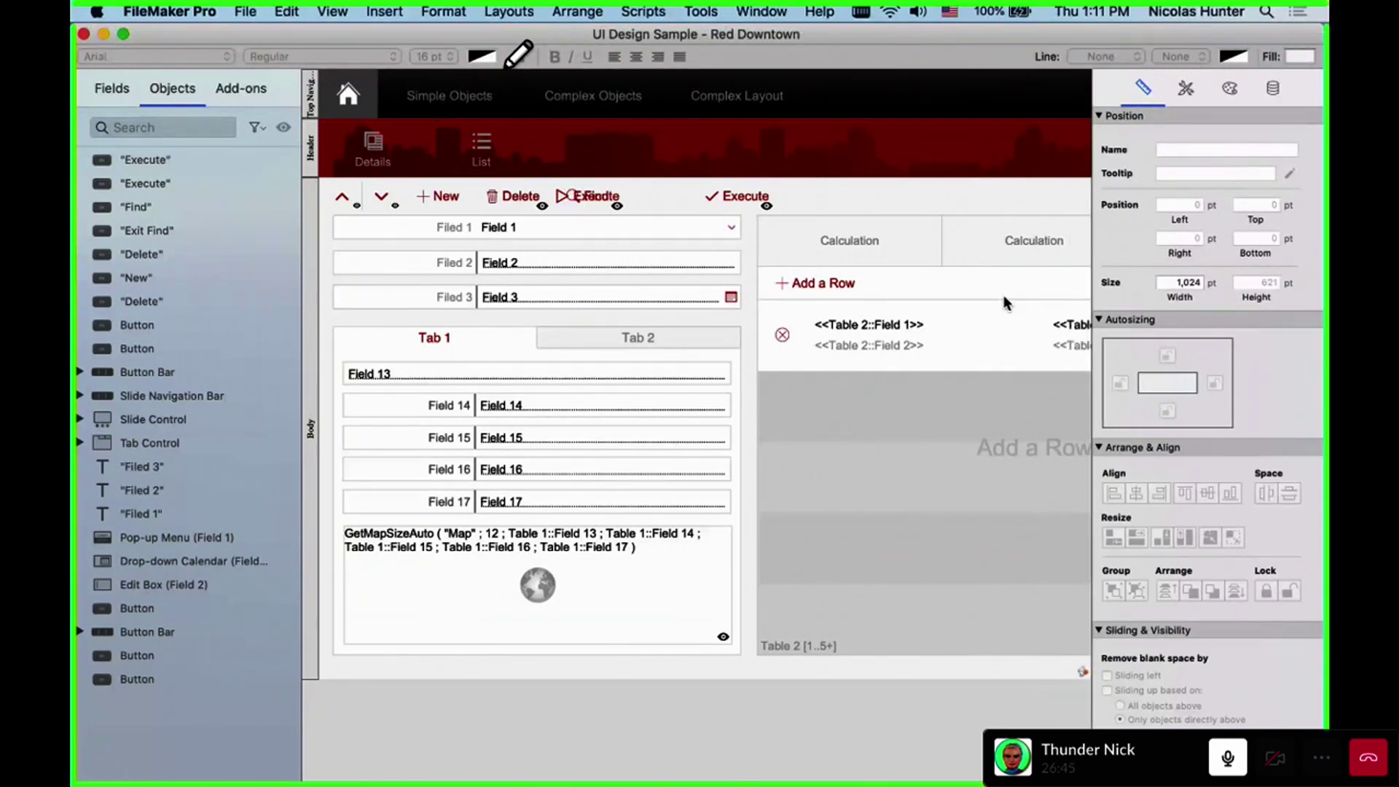
Select the Top Navigation and Header parts, and inspect the Top Navigation part's definition without changing it
{"action": "left_click", "coordinate": [314, 91]}
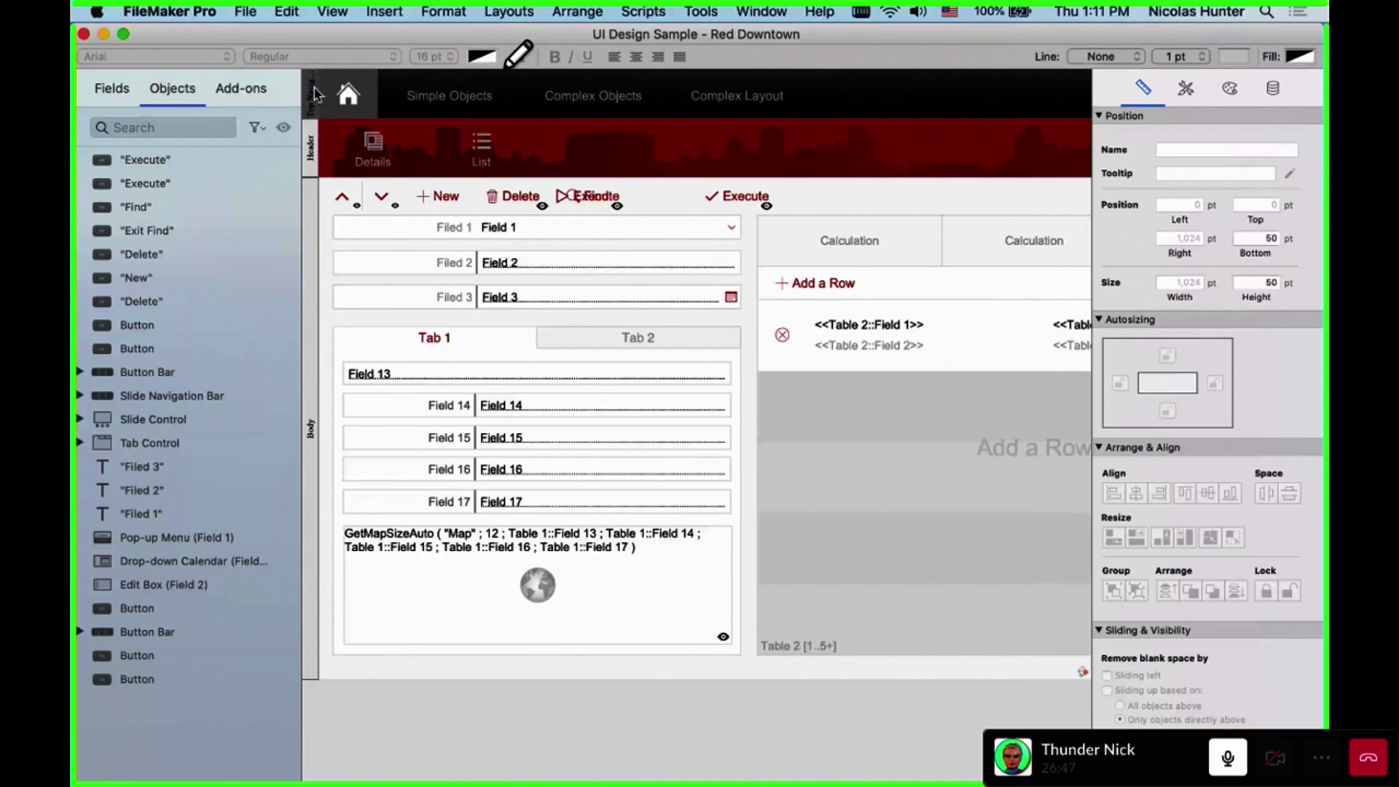
{"action": "double_click", "coordinate": [314, 90]}
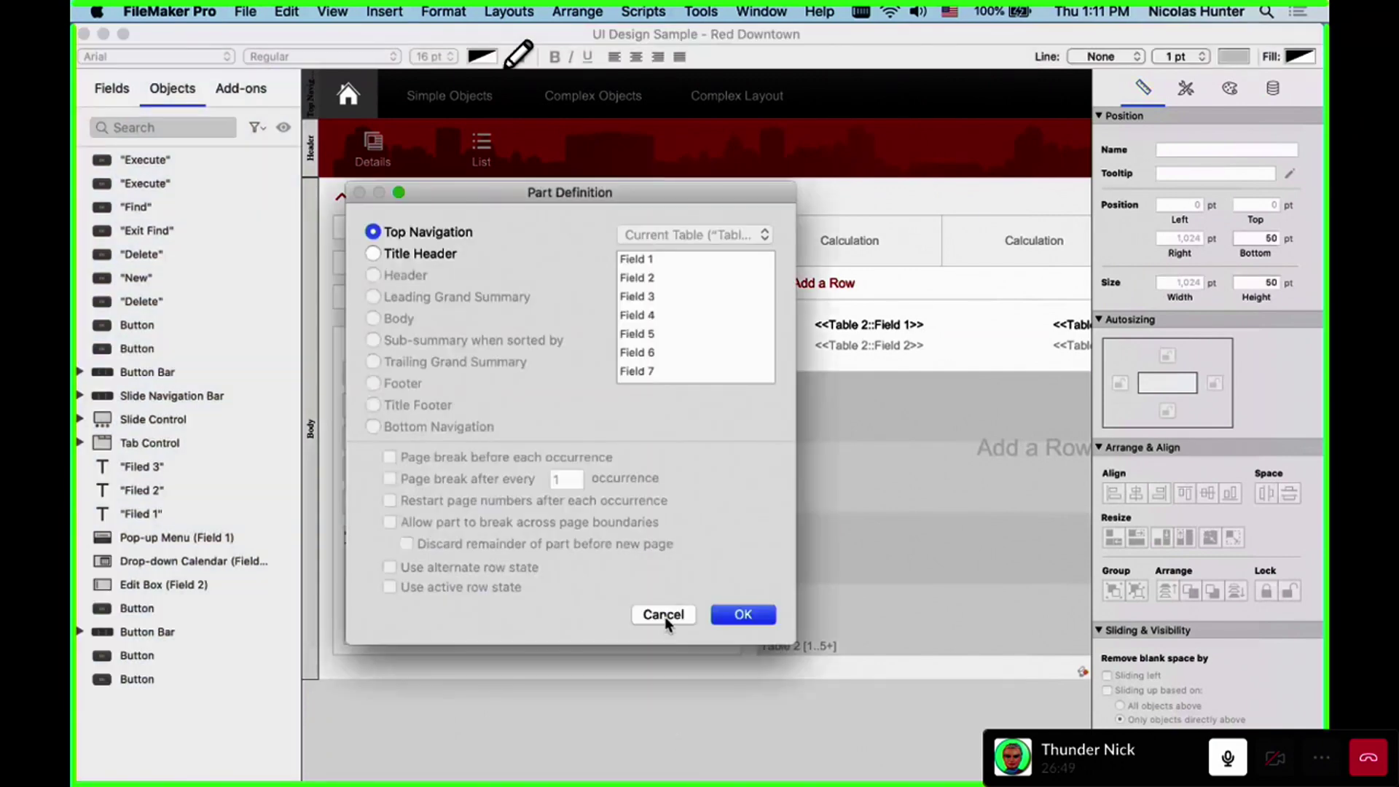
{"action": "left_click", "coordinate": [663, 614]}
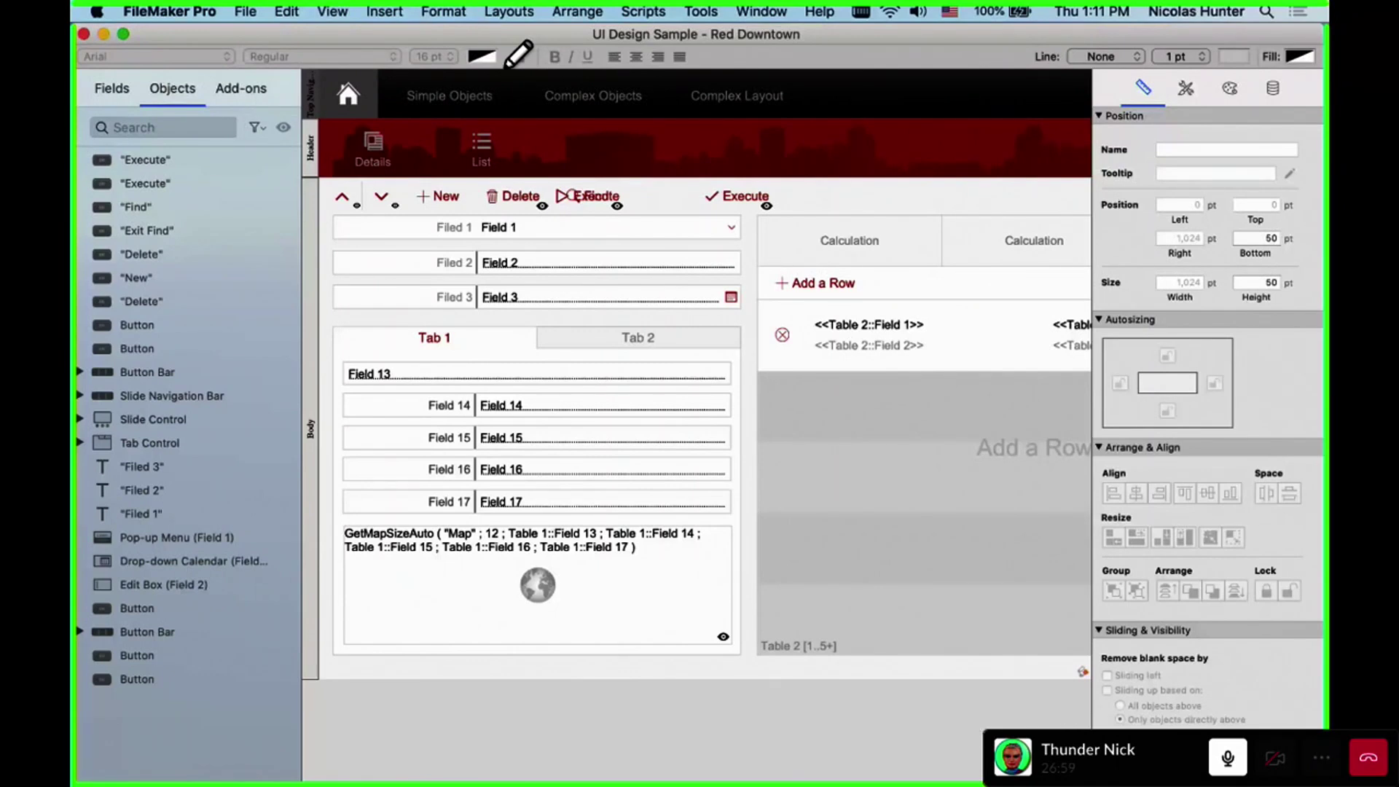
{"action": "left_click", "coordinate": [757, 723]}
{"action": "left_click", "coordinate": [311, 94]}
{"action": "left_click", "coordinate": [313, 163]}
{"action": "double_click", "coordinate": [312, 95]}
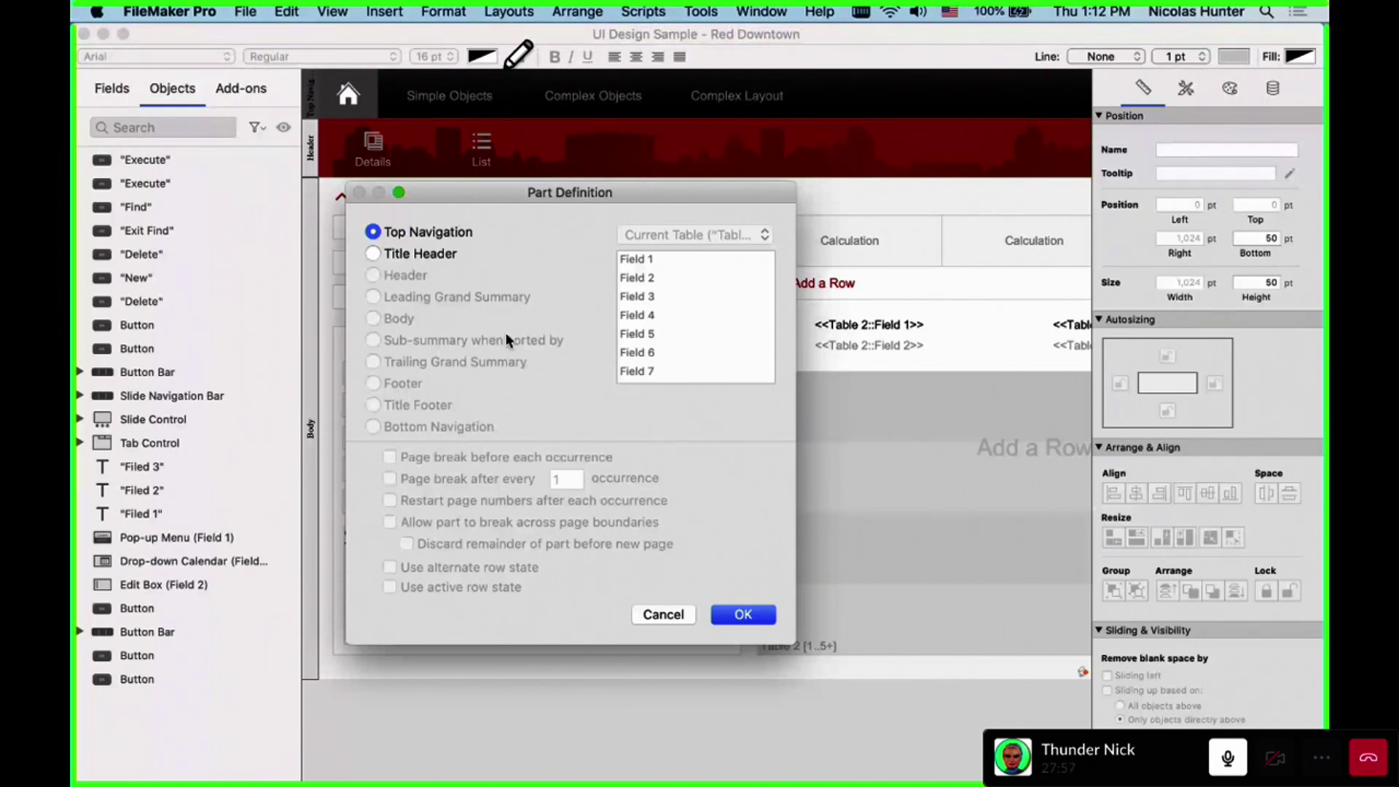
{"action": "left_click", "coordinate": [670, 610]}
Inspect the top navigation button bar and its Simple Objects segment, leaving nothing selected
{"action": "left_click", "coordinate": [423, 93]}
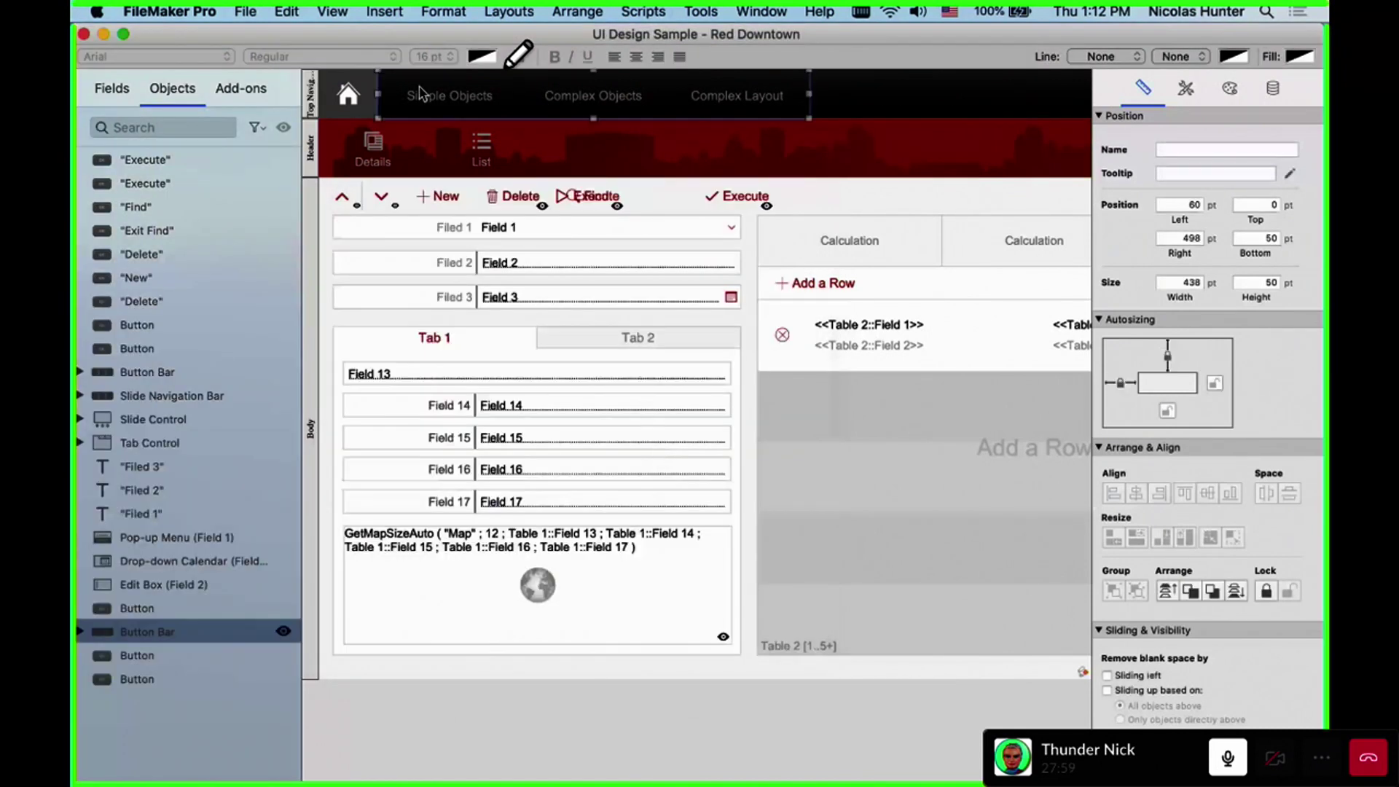
{"action": "left_click", "coordinate": [453, 117]}
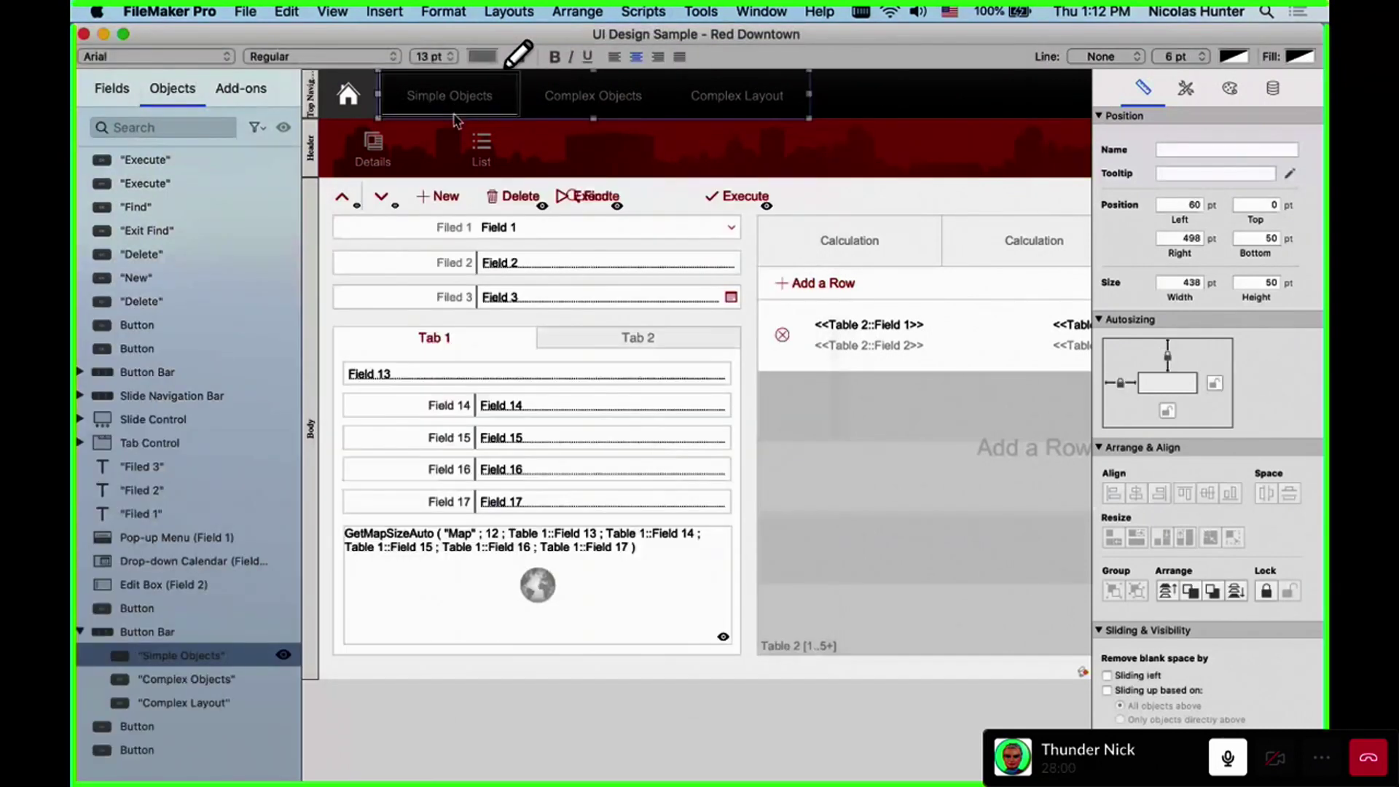
{"action": "left_click", "coordinate": [309, 102]}
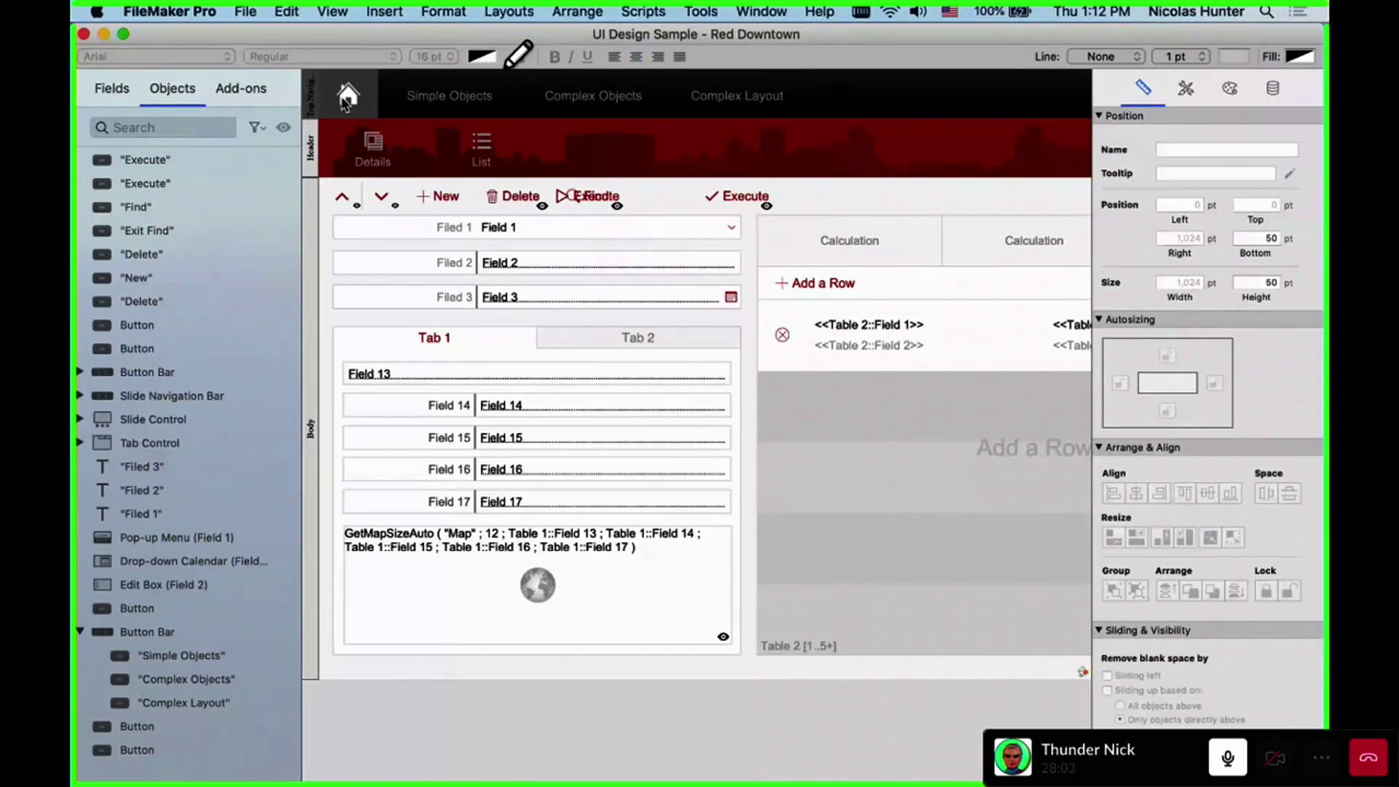
{"action": "left_click", "coordinate": [446, 104]}
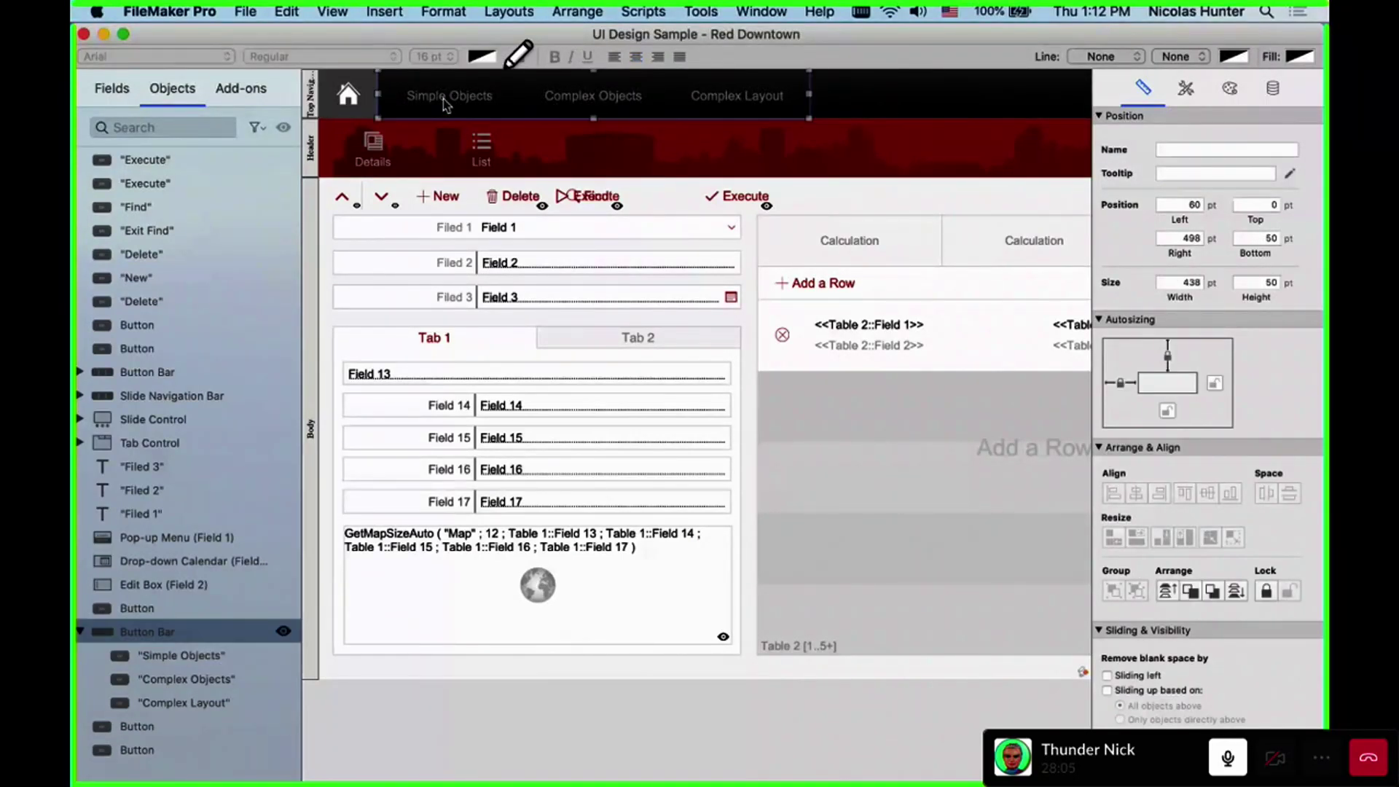
{"action": "left_click", "coordinate": [893, 98]}
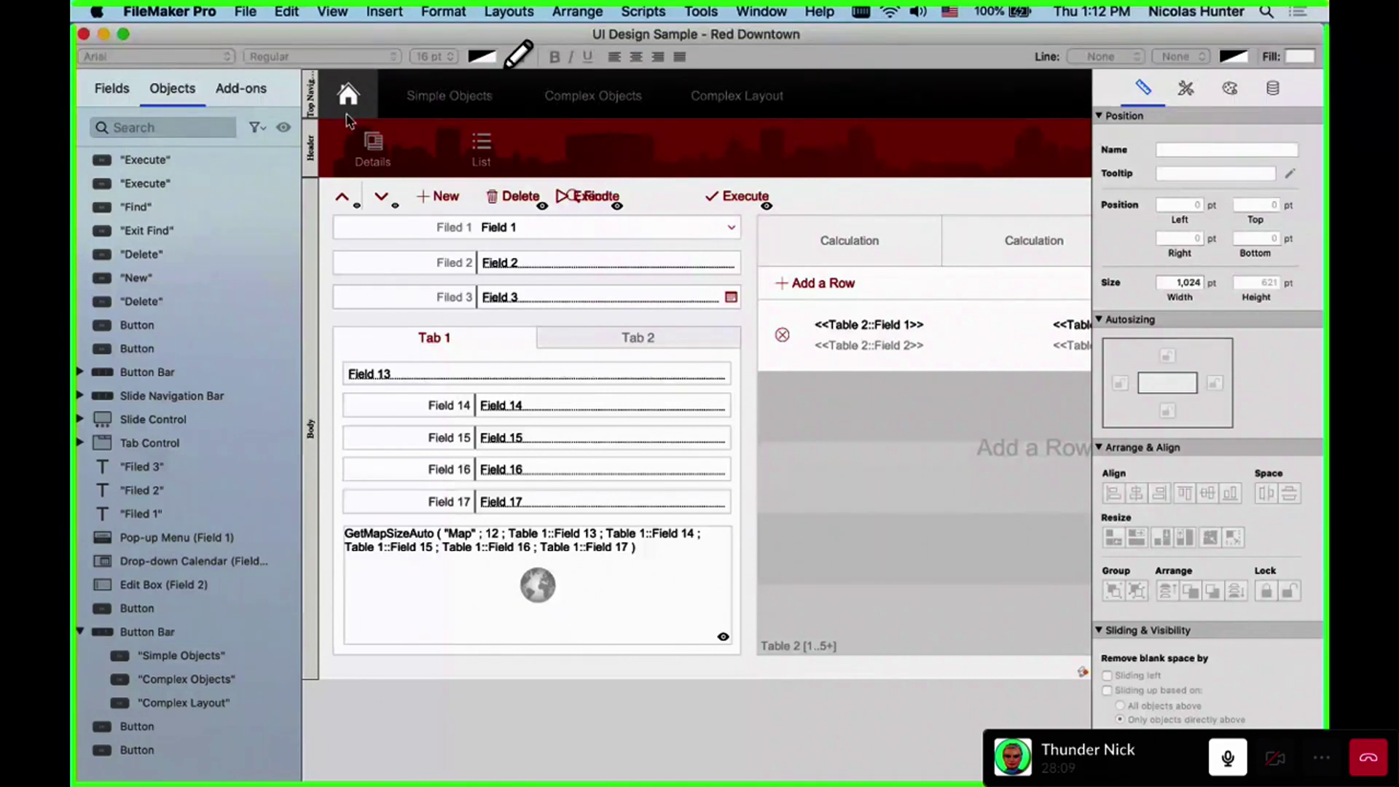
Examine the appearance settings of the Top Navigation, Header and Body parts and of the navigation button bar
{"action": "left_click", "coordinate": [313, 91]}
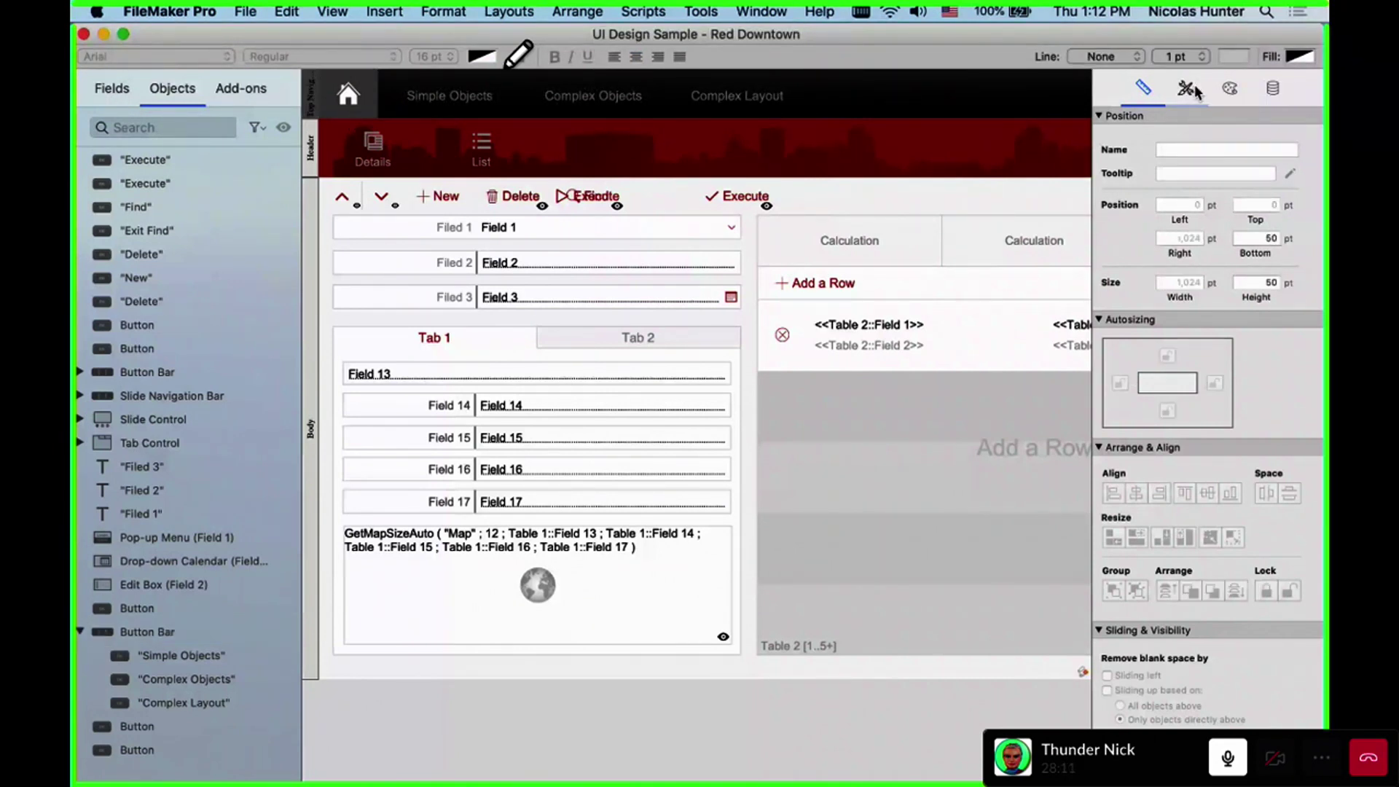
{"action": "left_click", "coordinate": [1230, 88]}
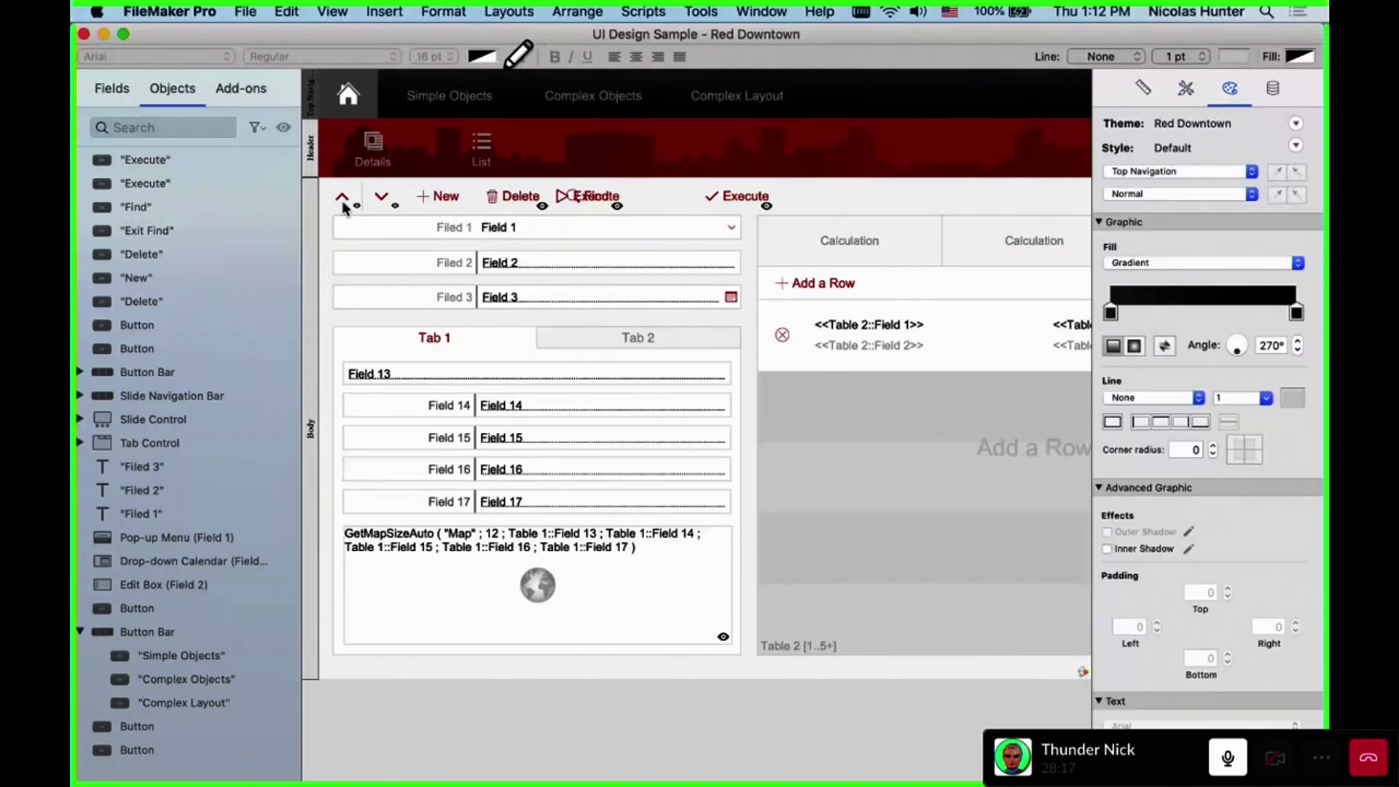
{"action": "left_click", "coordinate": [308, 152]}
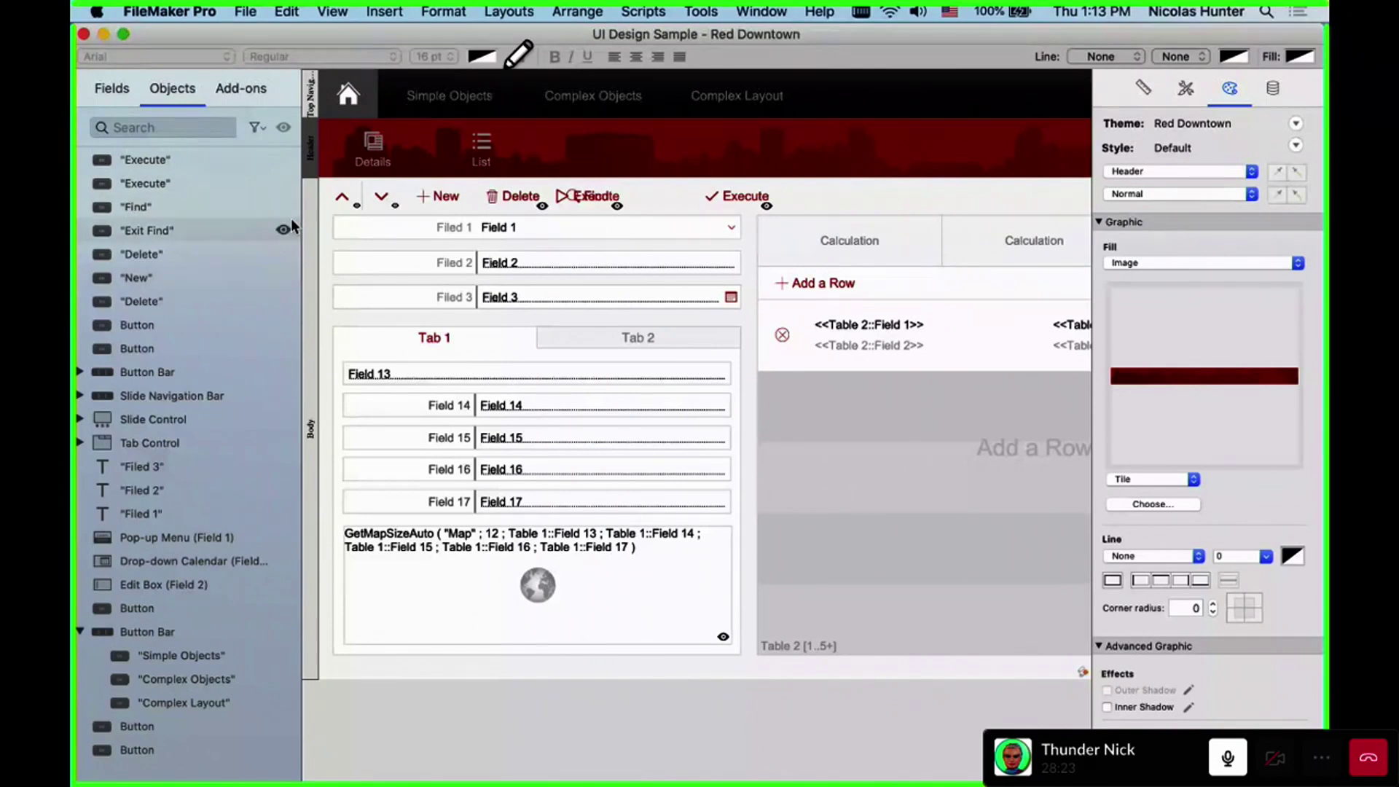
{"action": "left_click", "coordinate": [312, 219]}
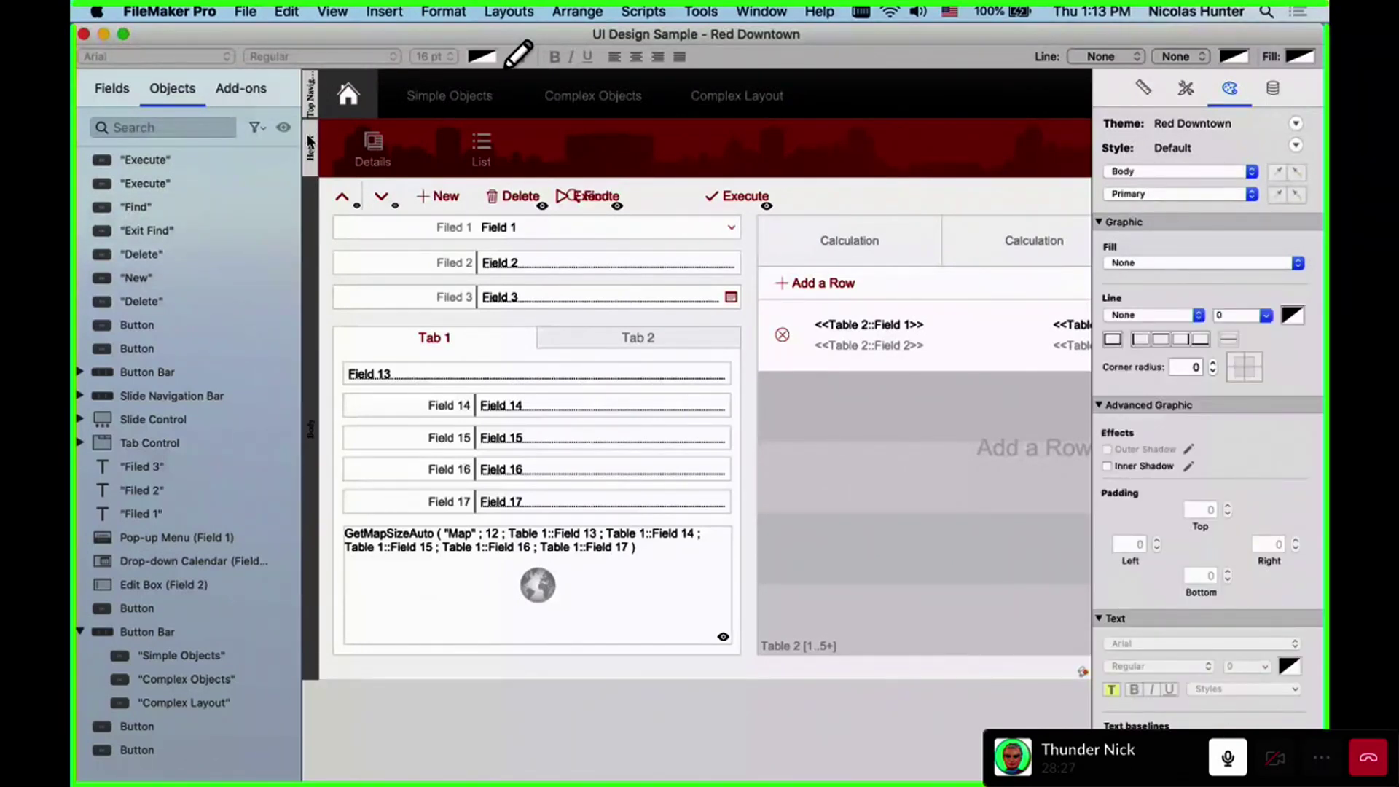
{"action": "left_click", "coordinate": [312, 104]}
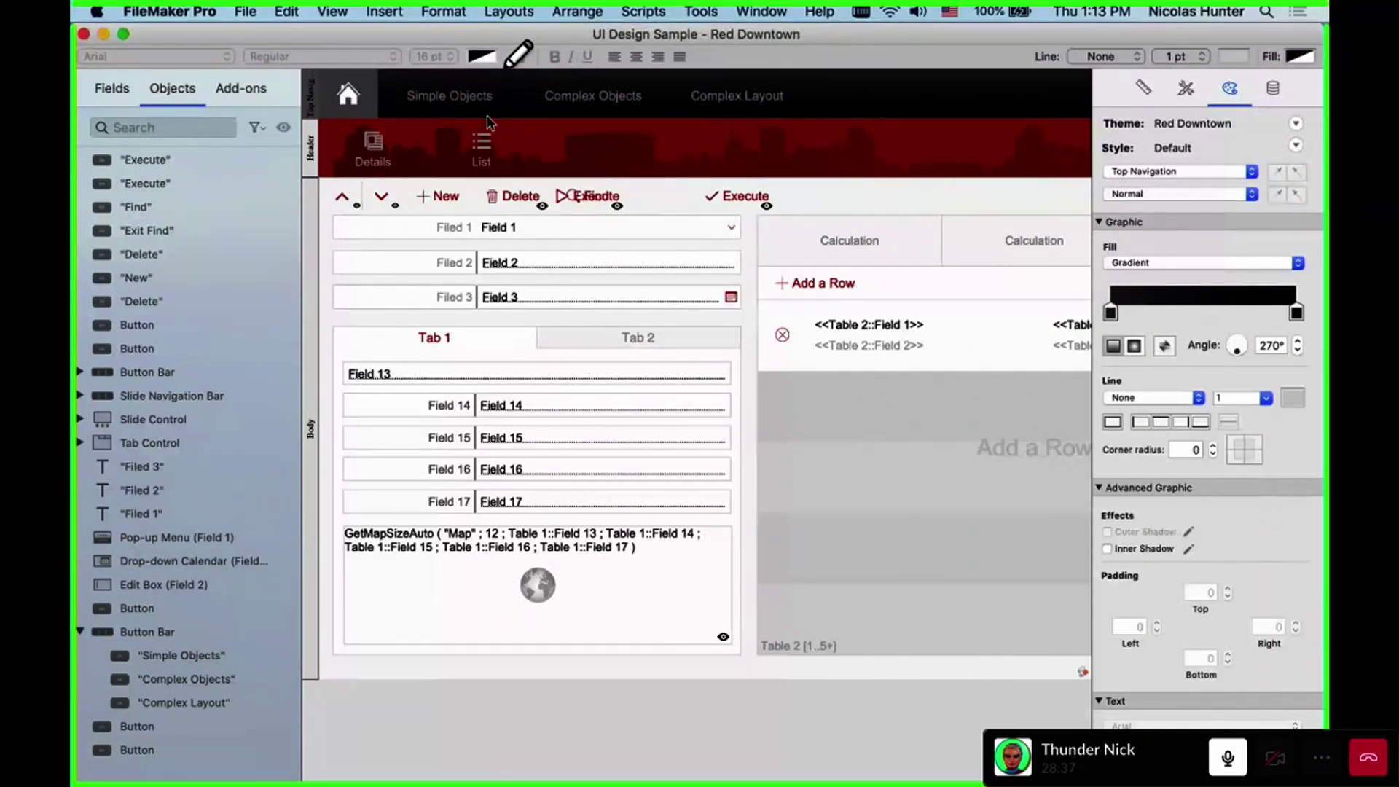
{"action": "left_click", "coordinate": [453, 99]}
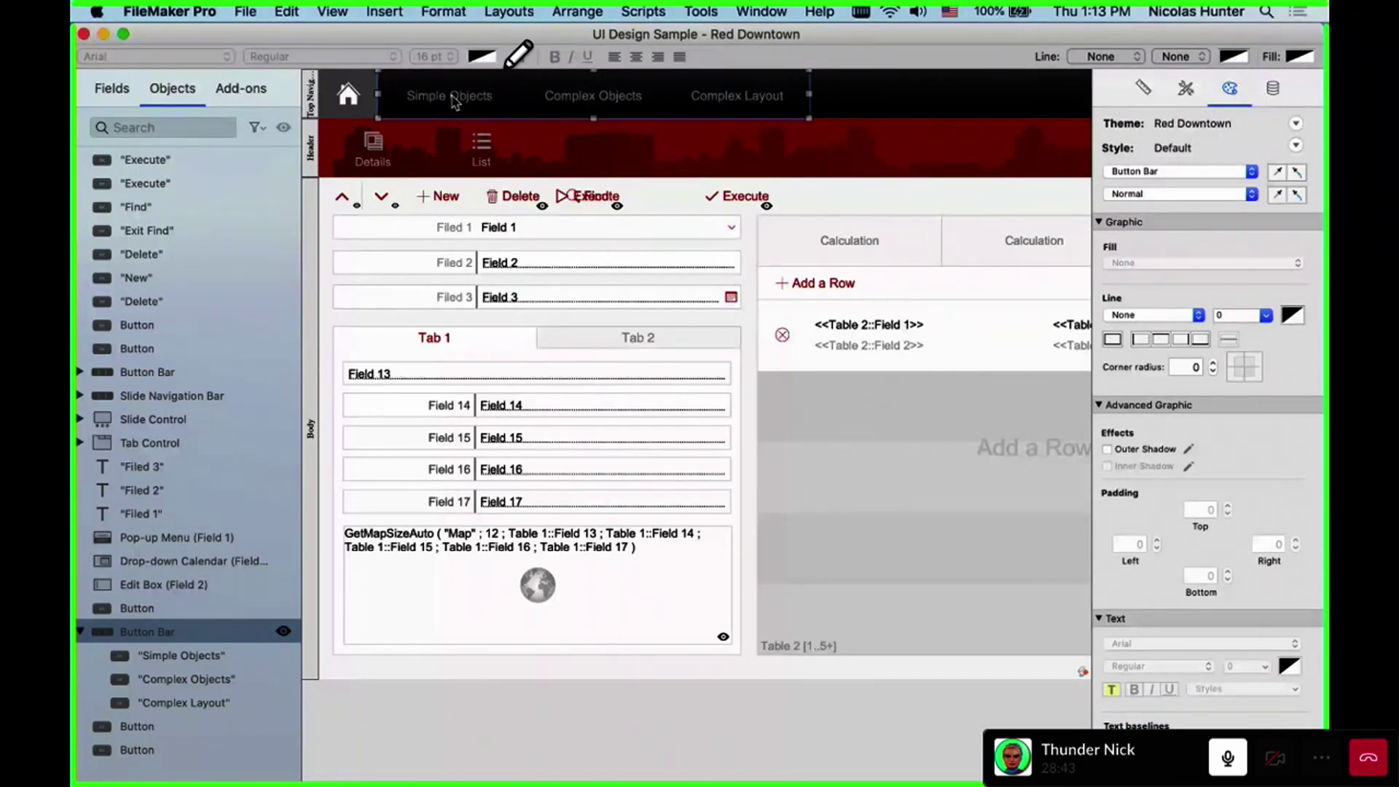
Examine the individual segments of the top navigation button bar and the first segment of the slide navigation bar
{"action": "left_click", "coordinate": [453, 100]}
{"action": "left_click", "coordinate": [594, 100]}
{"action": "left_click", "coordinate": [693, 101]}
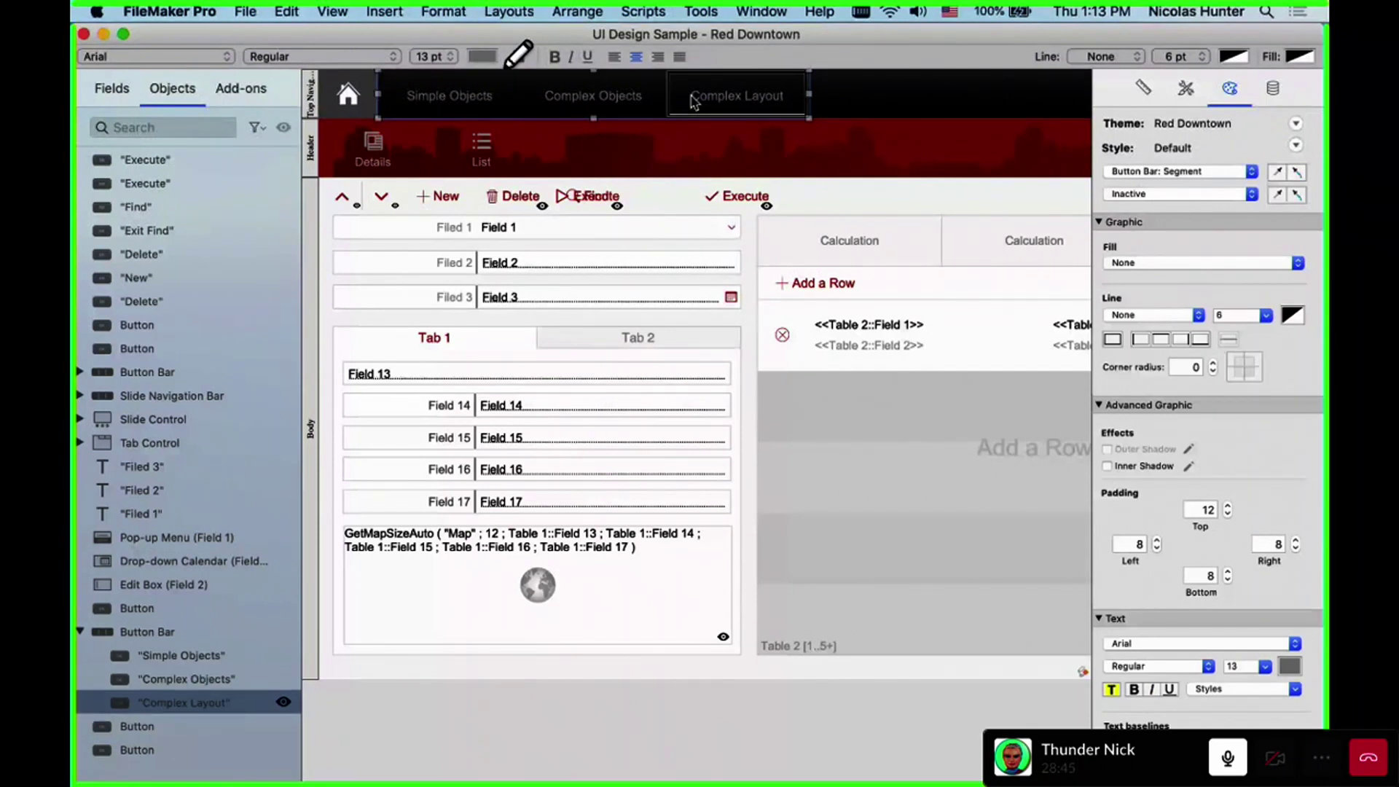
{"action": "left_click", "coordinate": [636, 101]}
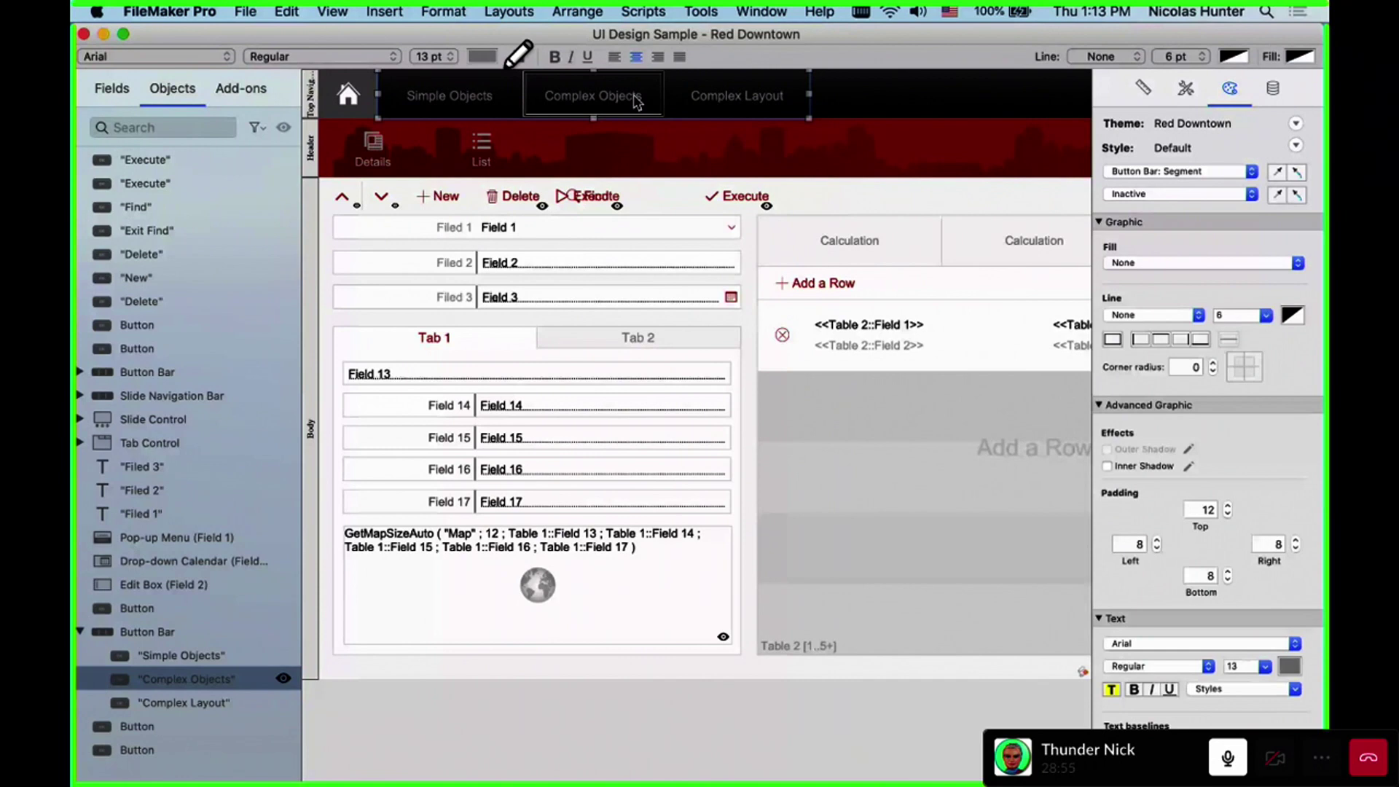
{"action": "left_click", "coordinate": [482, 102]}
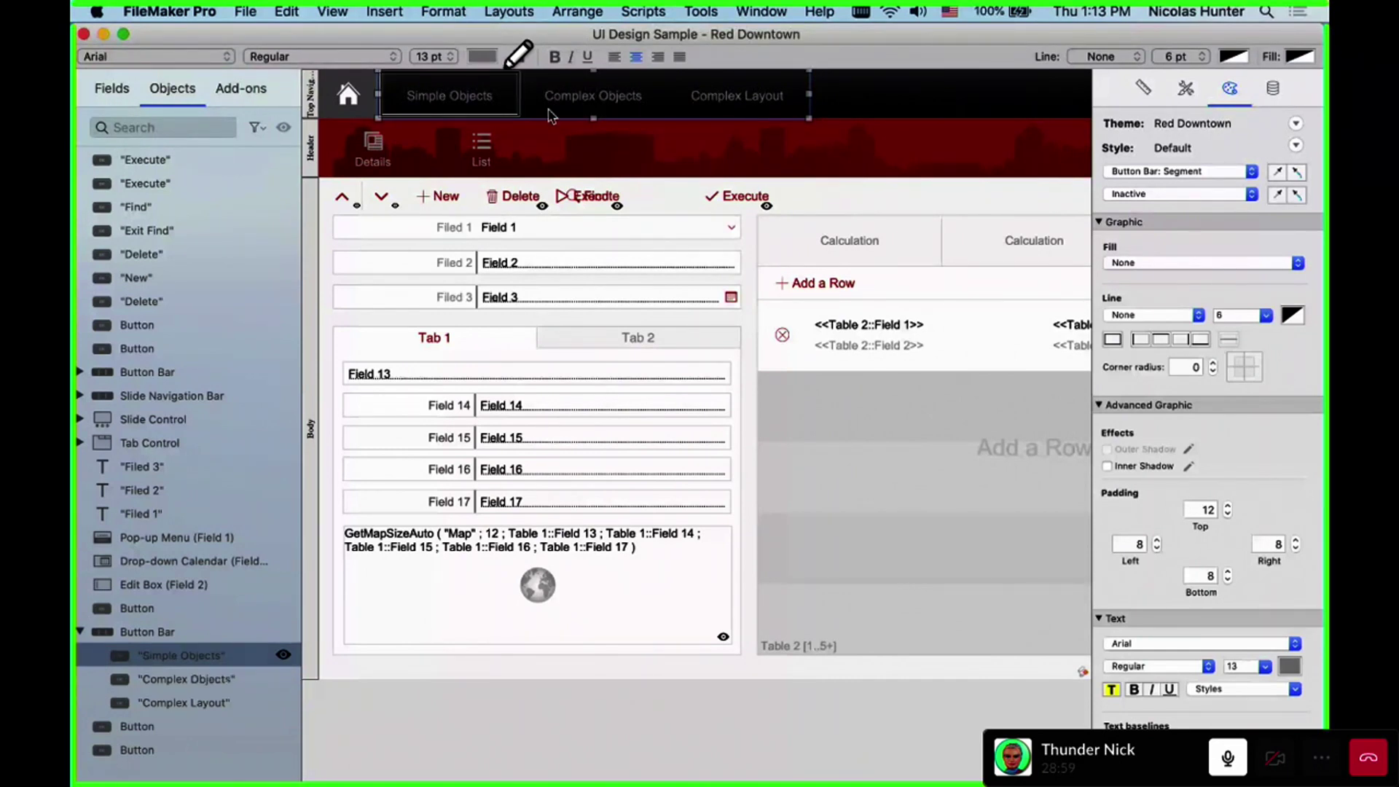
{"action": "key", "text": "Tab"}
{"action": "key", "text": "Tab"}
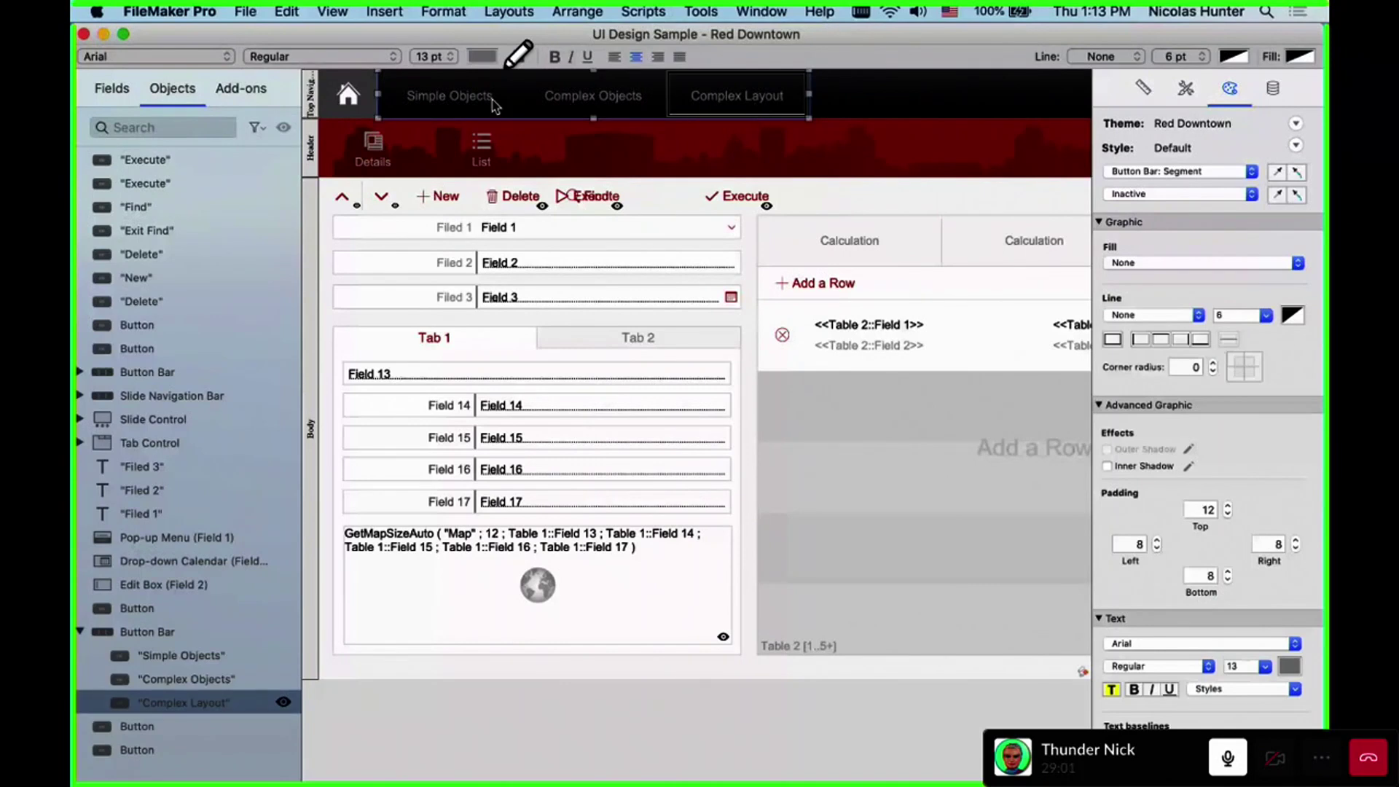
{"action": "left_click", "coordinate": [899, 233]}
{"action": "left_click", "coordinate": [876, 236]}
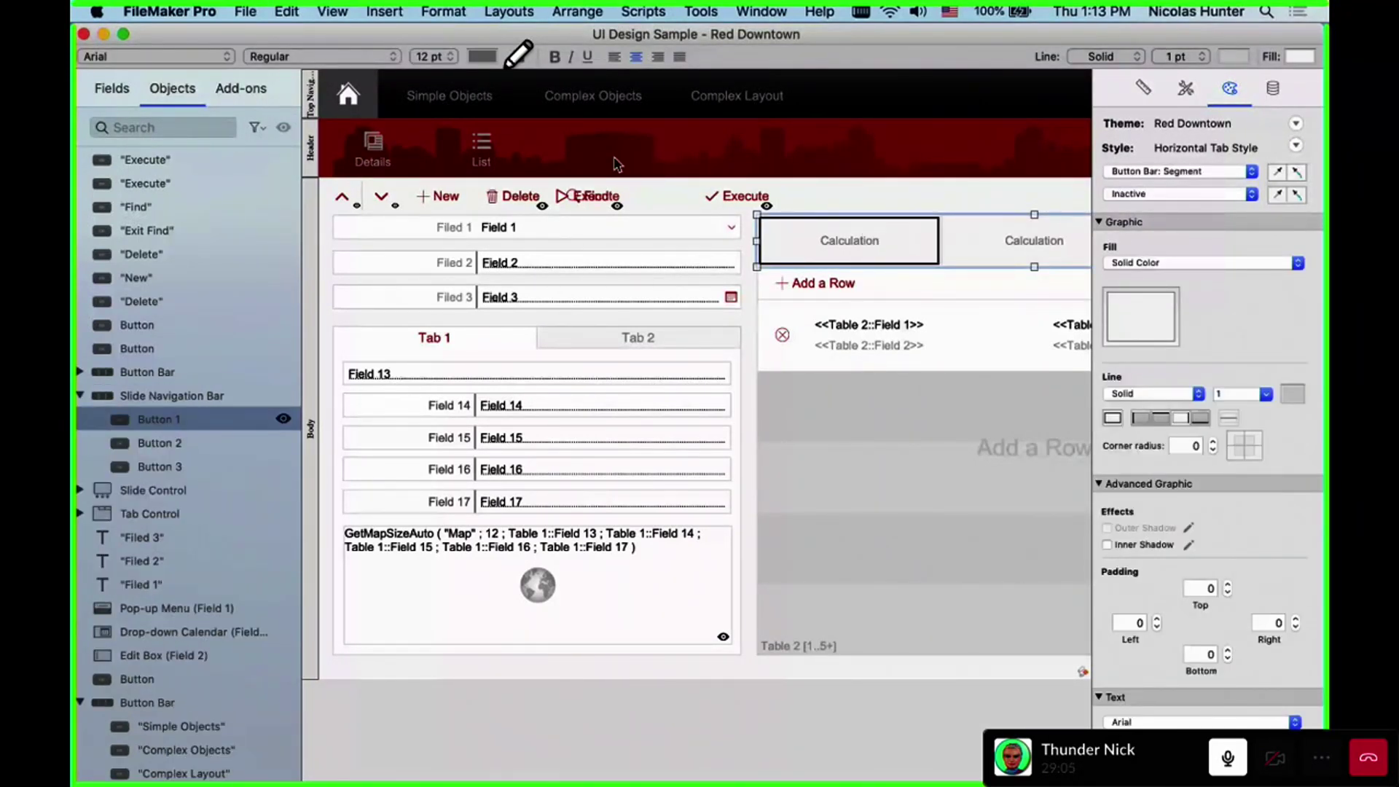
{"action": "left_click", "coordinate": [469, 97]}
{"action": "double_click", "coordinate": [468, 97]}
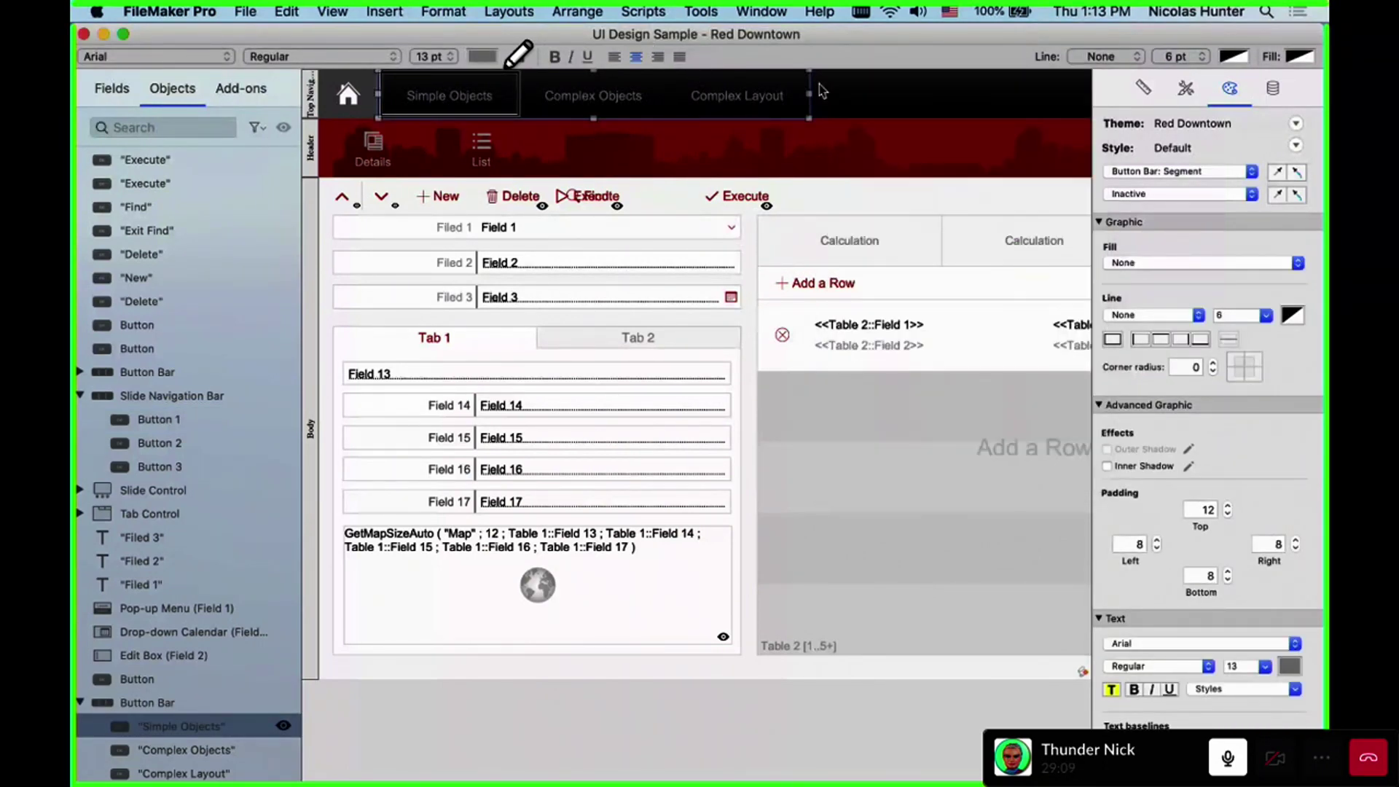
Show the layout tools and draw a new three-segment button bar in the Body, above the Calculation slide navigation bar
{"action": "left_click", "coordinate": [739, 100]}
{"action": "key", "text": "super+alt+s"}
{"action": "left_click", "coordinate": [734, 65]}
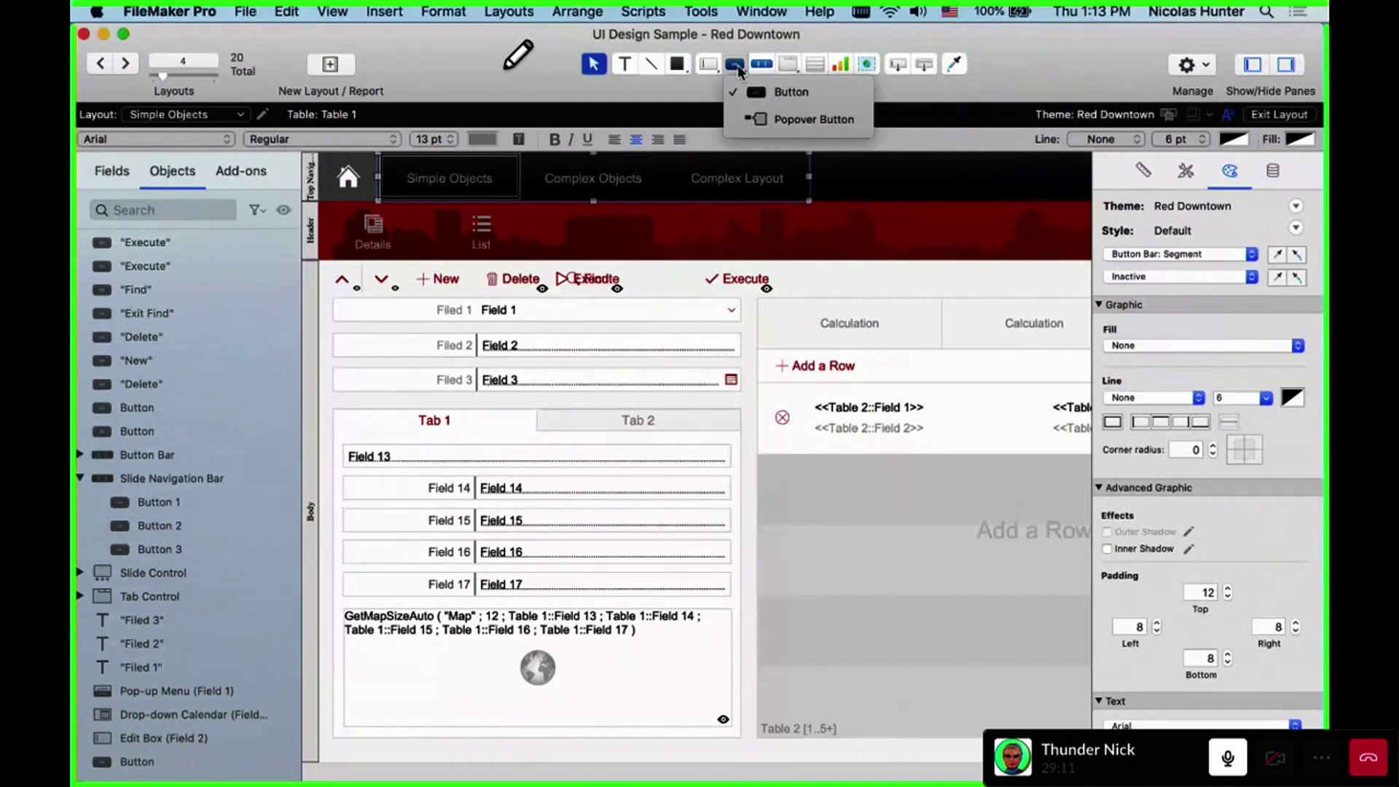
{"action": "left_click", "coordinate": [759, 66]}
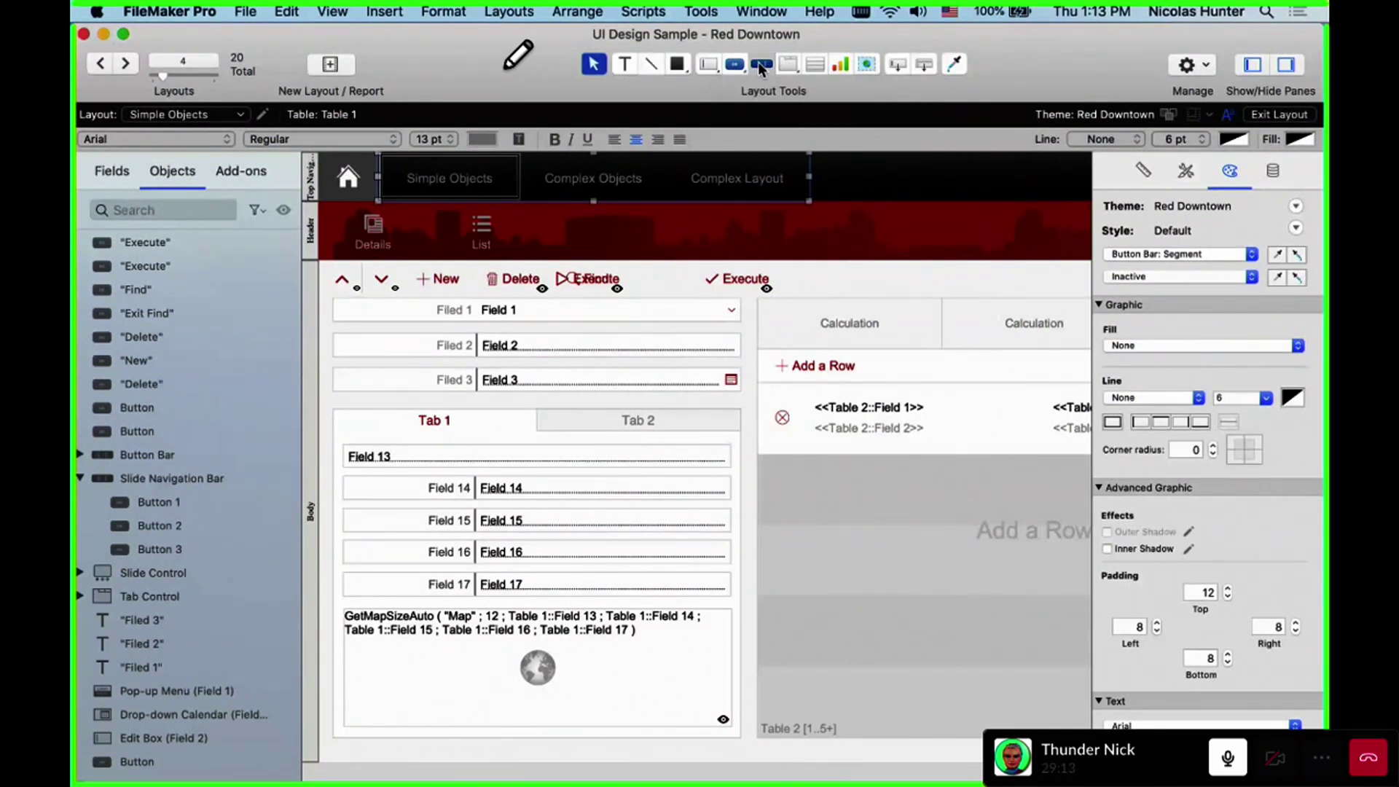
{"action": "left_click", "coordinate": [760, 64]}
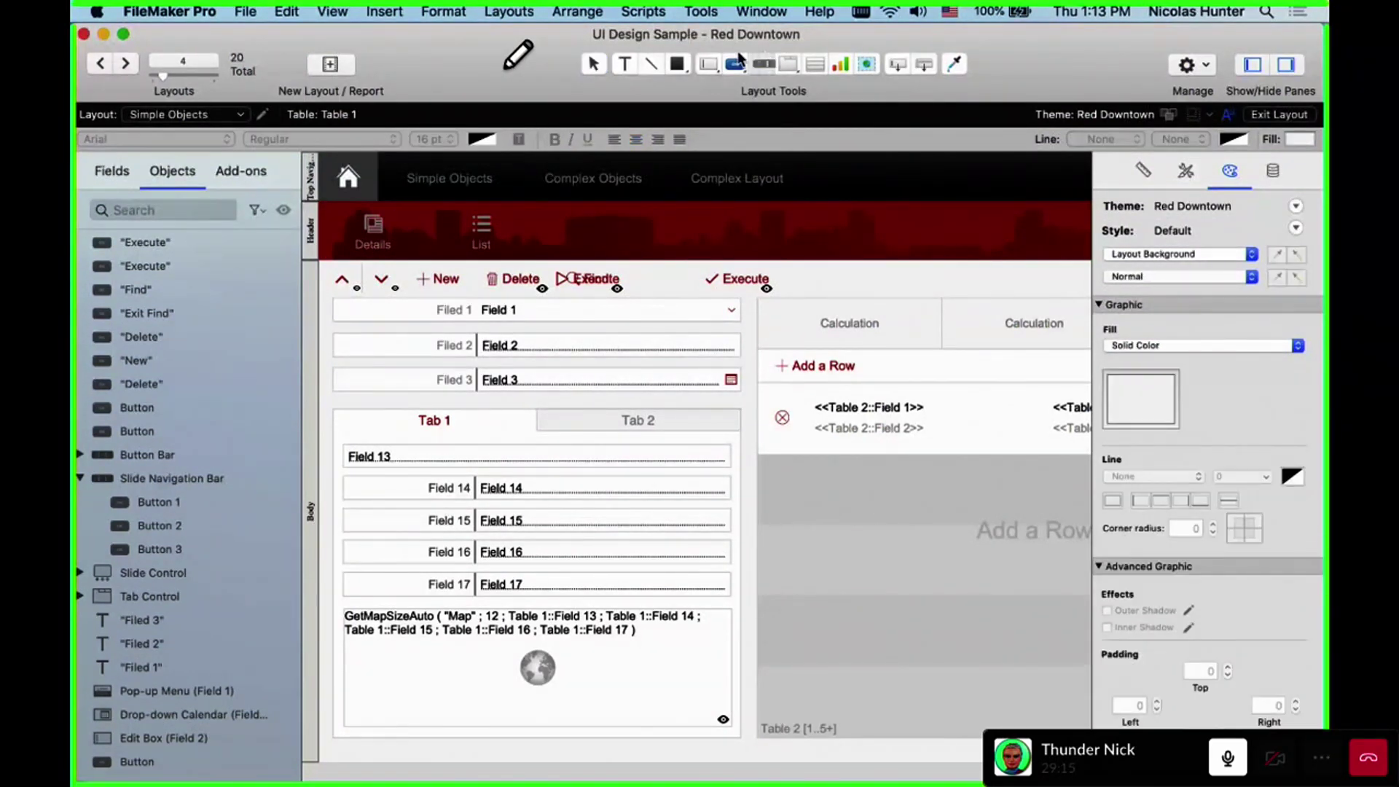
{"action": "left_click_drag", "start_coordinate": [815, 262], "coordinate": [955, 293]}
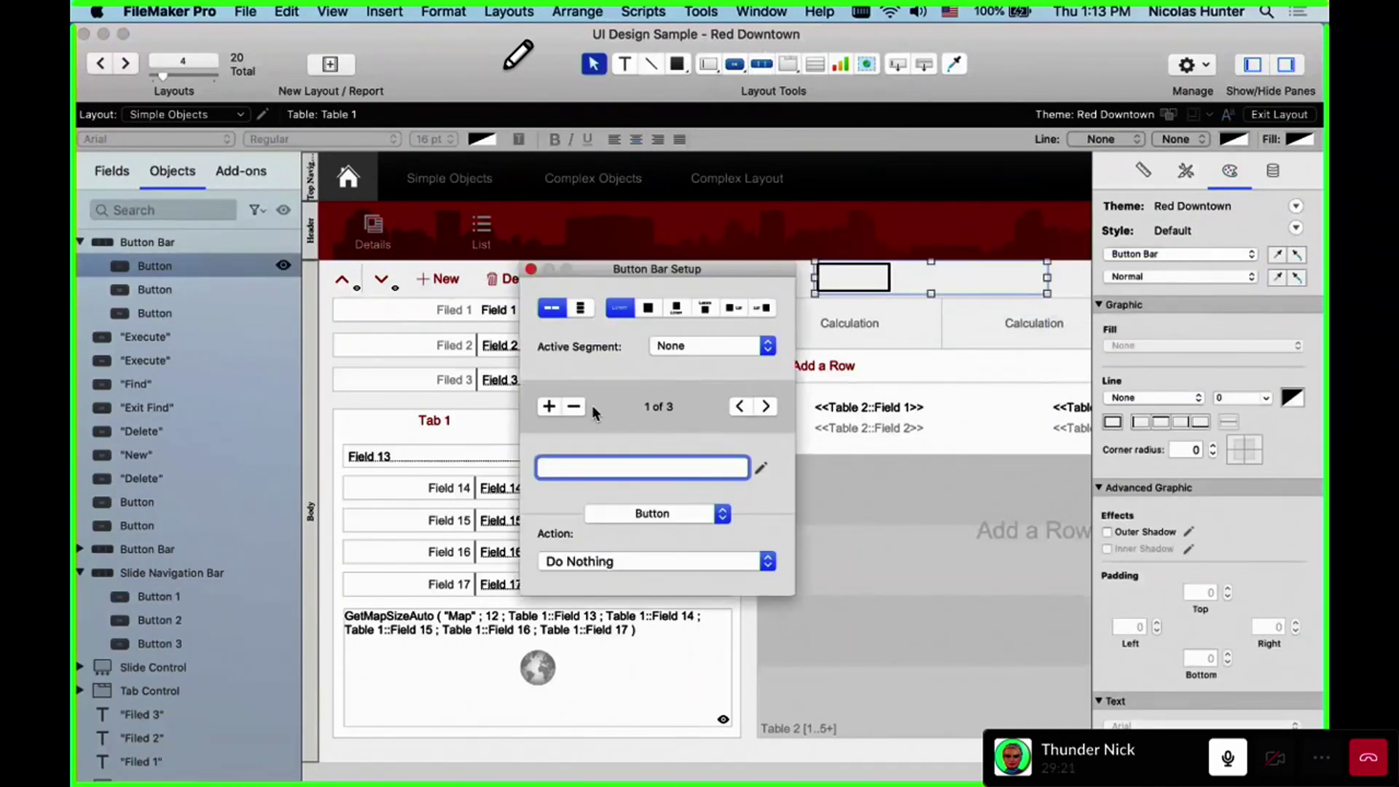
Go through the new button bar's three segments and set the bar to show icons to the left of the labels
{"action": "left_click", "coordinate": [765, 405]}
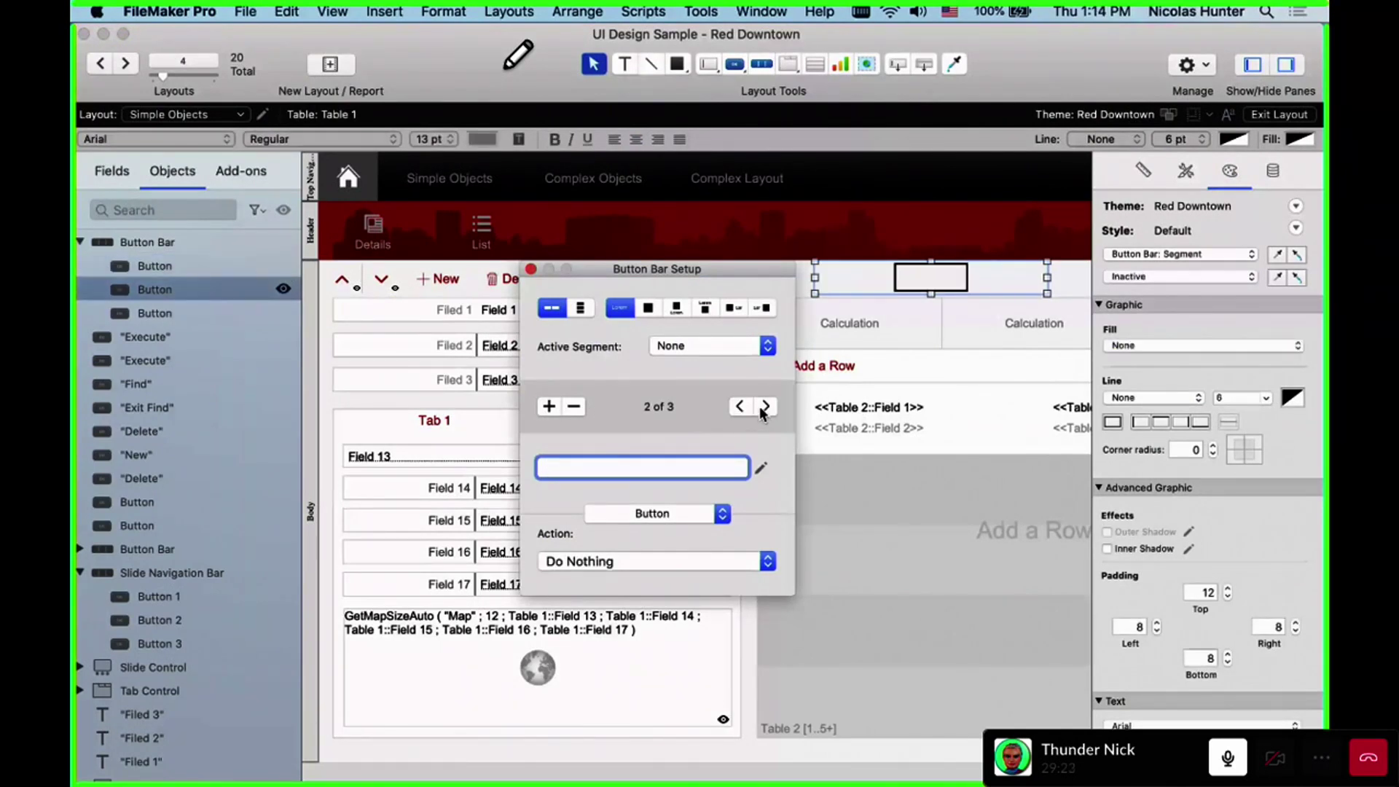
{"action": "left_click", "coordinate": [740, 407]}
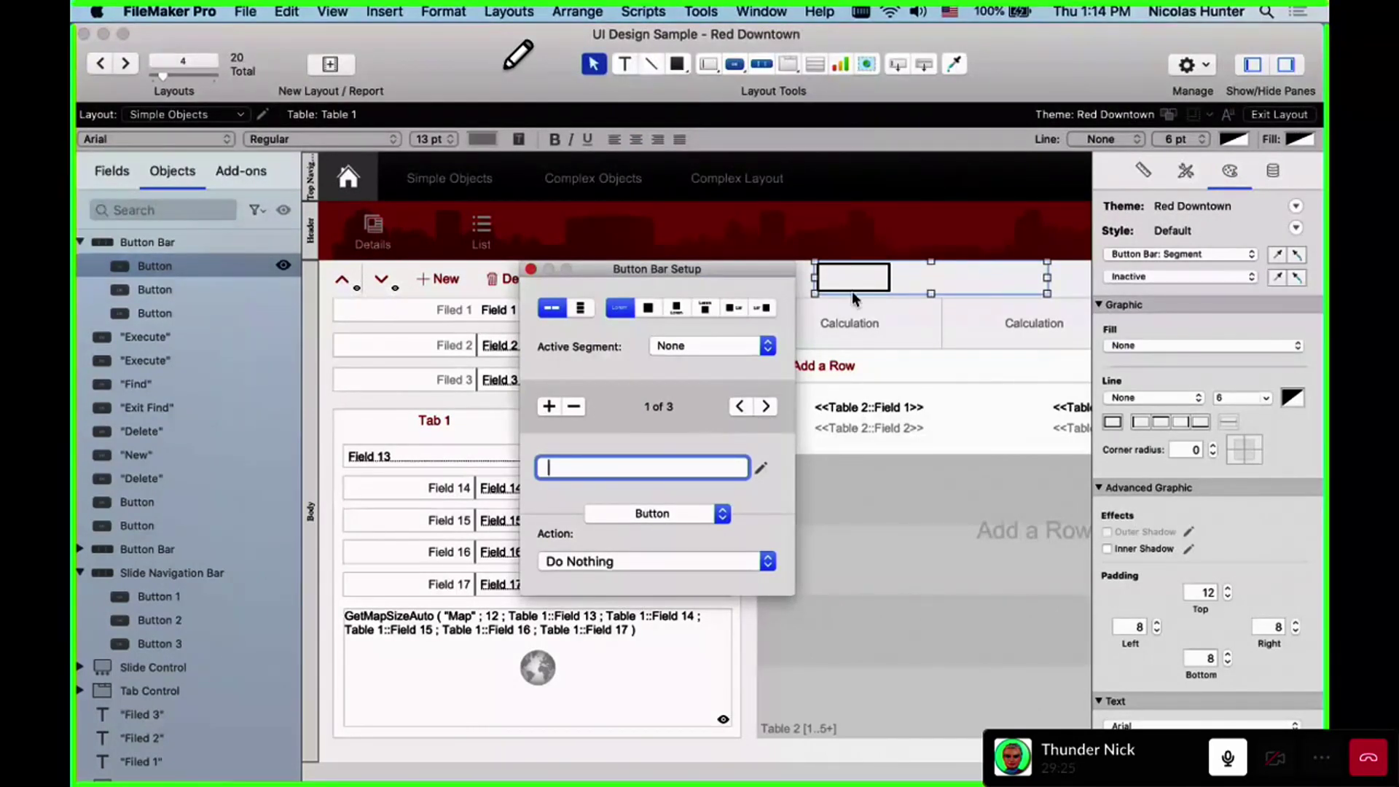
{"action": "left_click", "coordinate": [968, 278]}
{"action": "left_click", "coordinate": [973, 282]}
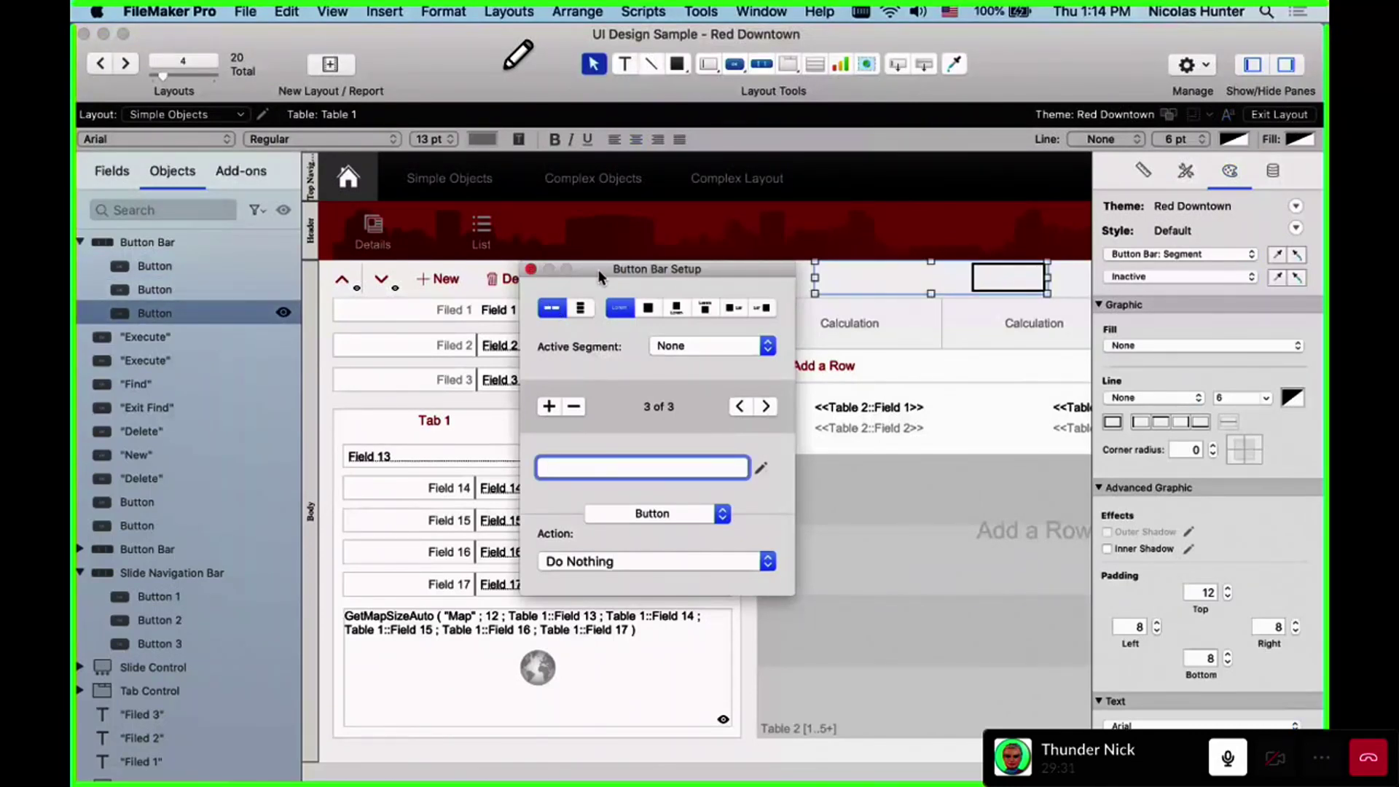
{"action": "left_click_drag", "start_coordinate": [599, 276], "coordinate": [432, 265]}
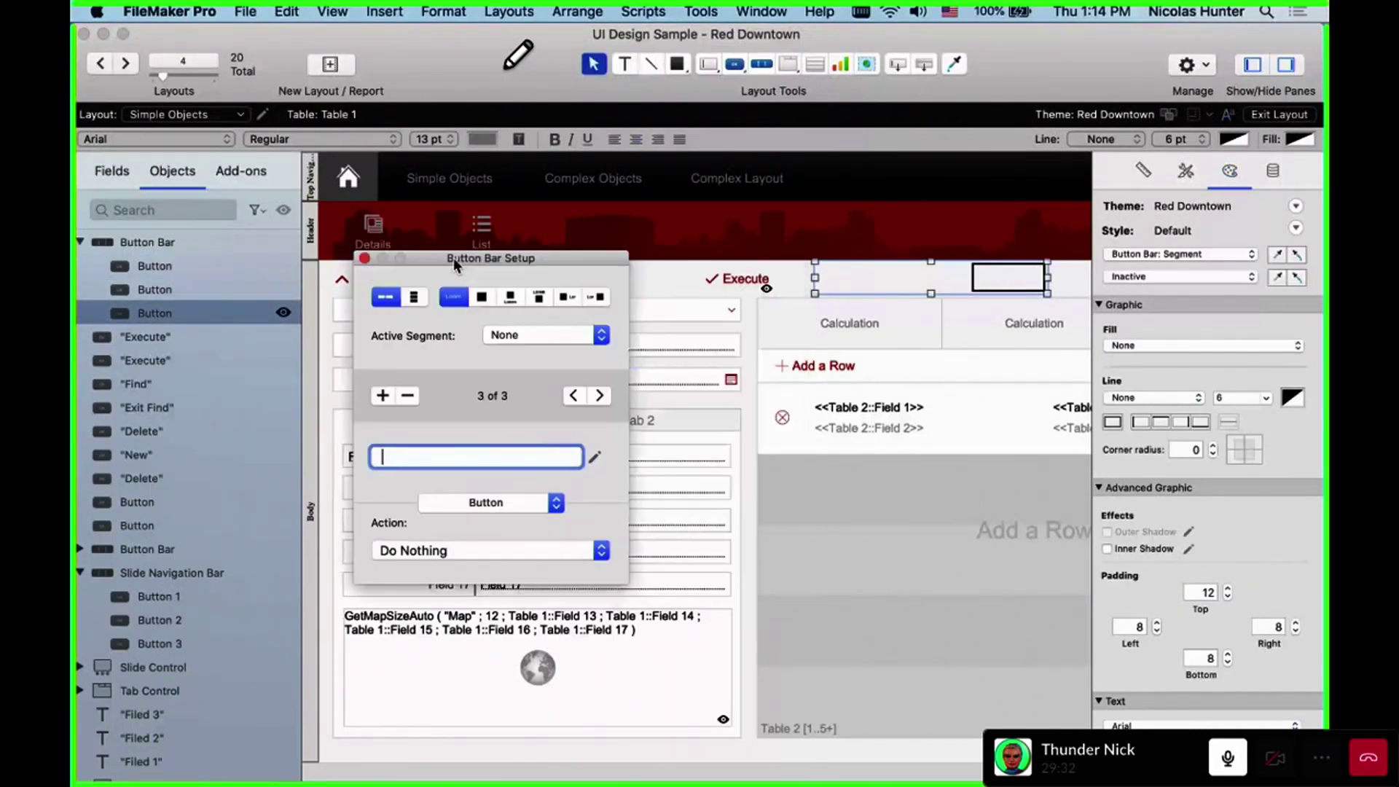
{"action": "left_click", "coordinate": [569, 297]}
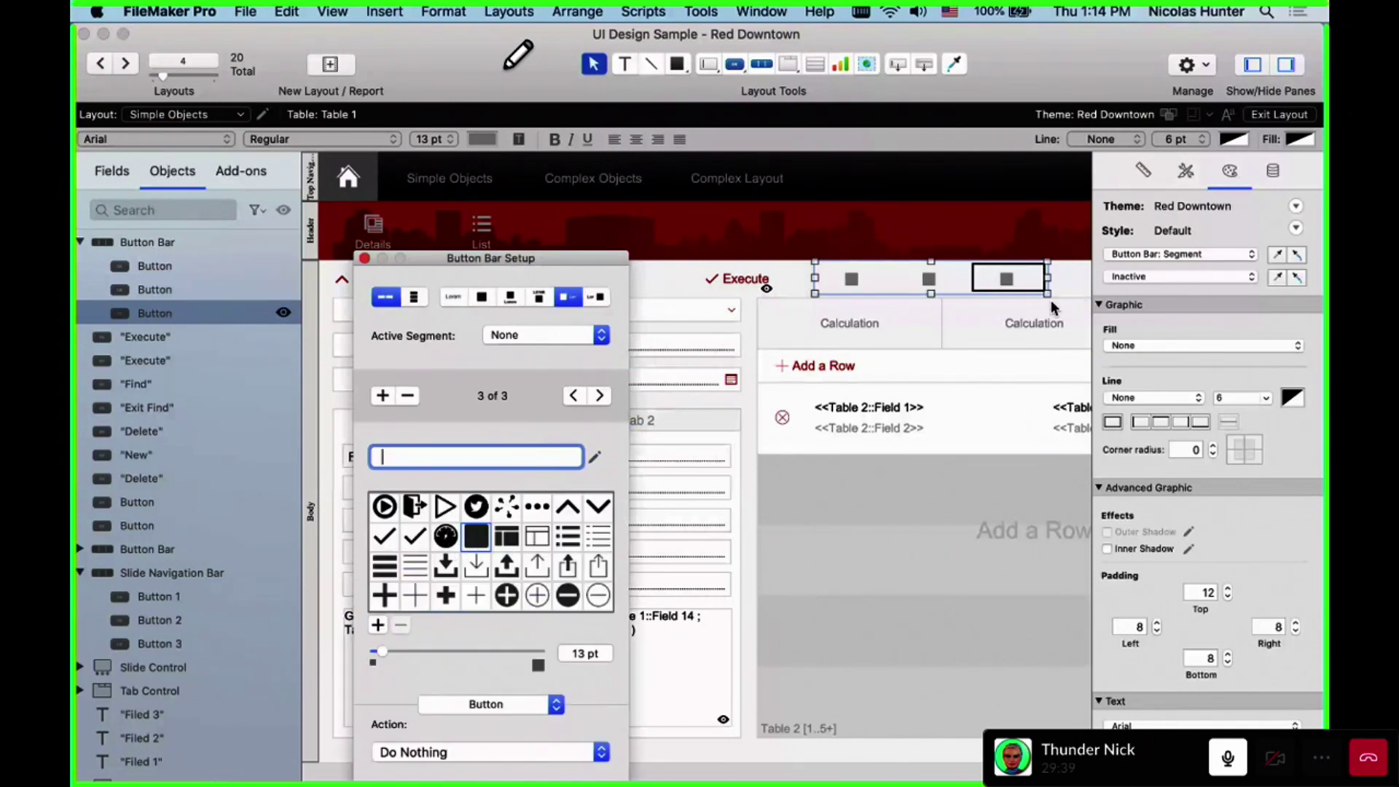
Assign a thin plus icon to the third segment, an outlined layout icon to the second and a gauge icon to the first
{"action": "left_click", "coordinate": [475, 596]}
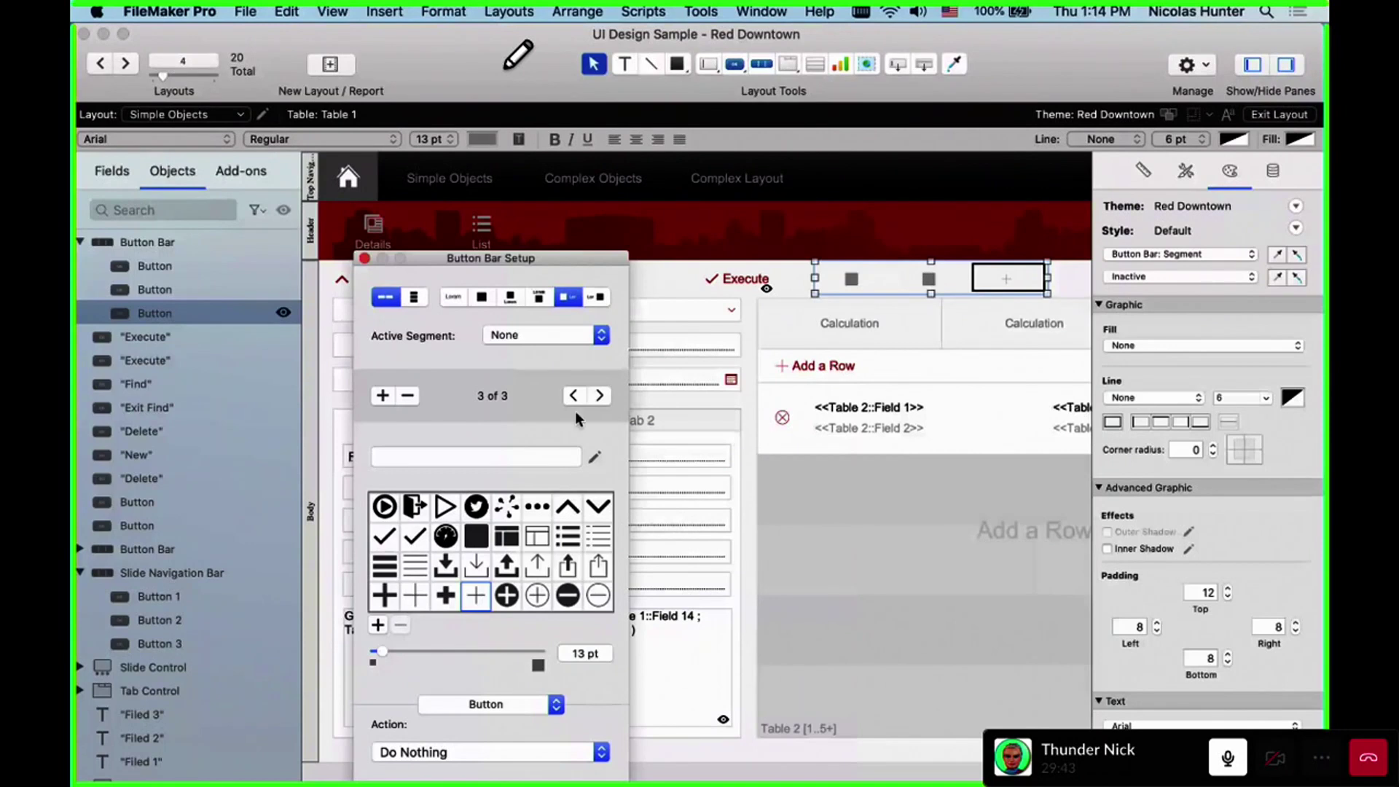
{"action": "left_click", "coordinate": [542, 482]}
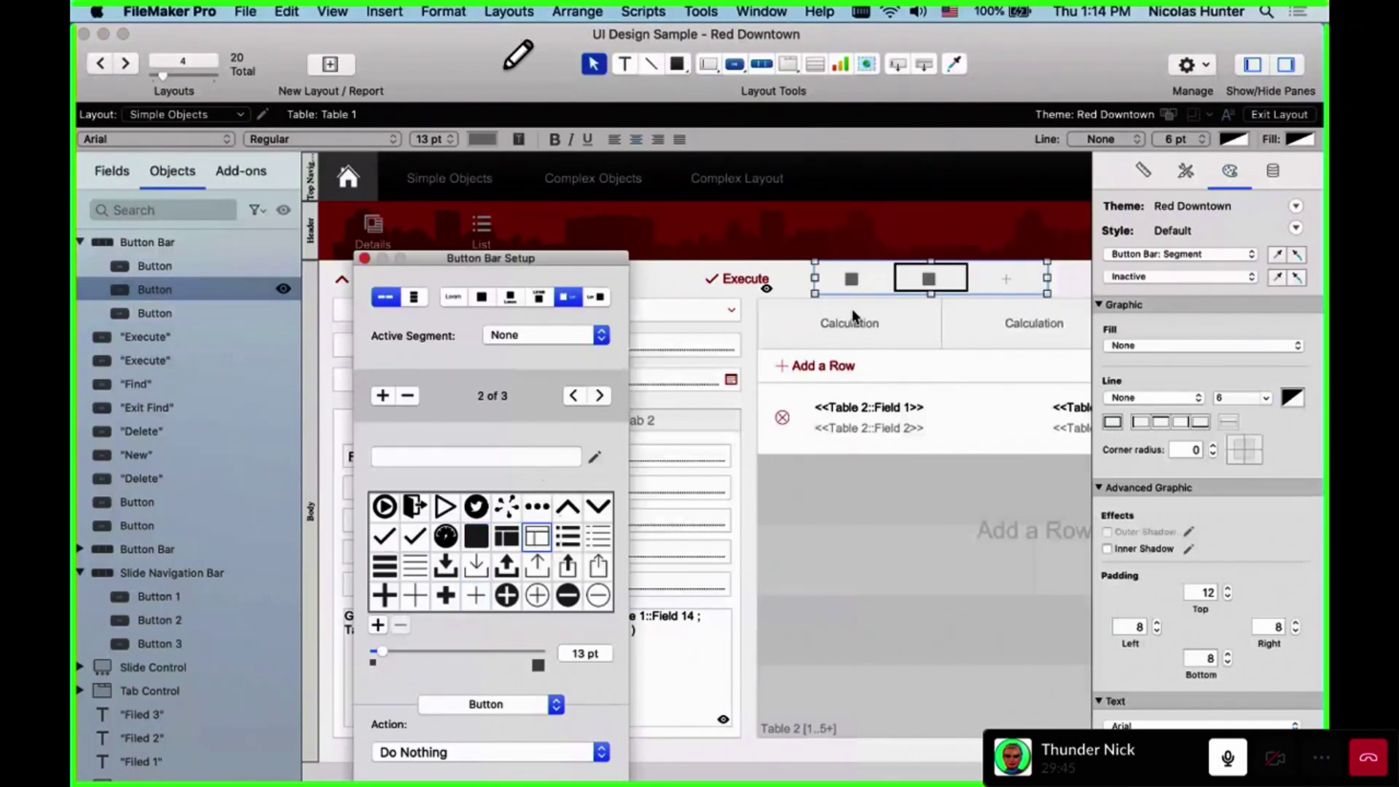
{"action": "left_click", "coordinate": [850, 284]}
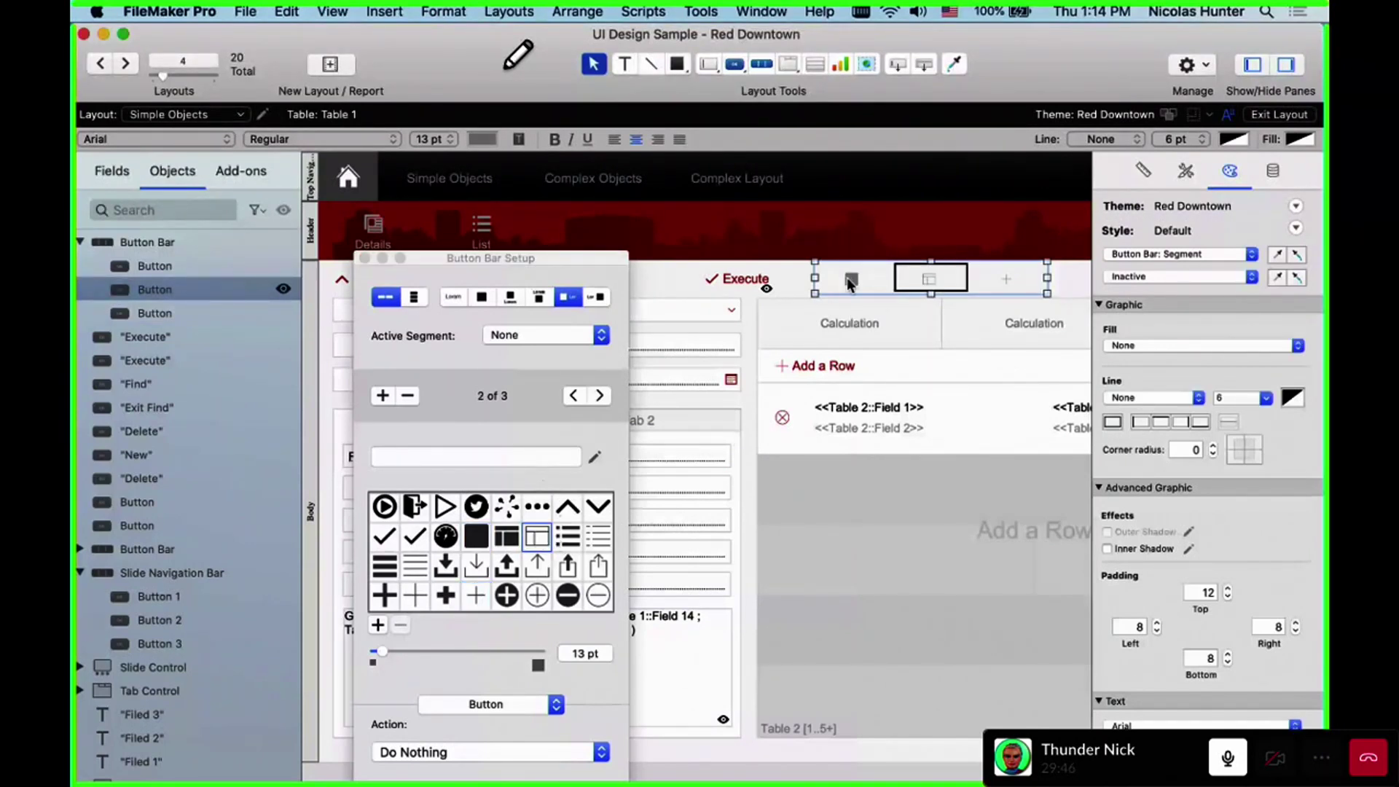
{"action": "left_click", "coordinate": [449, 543]}
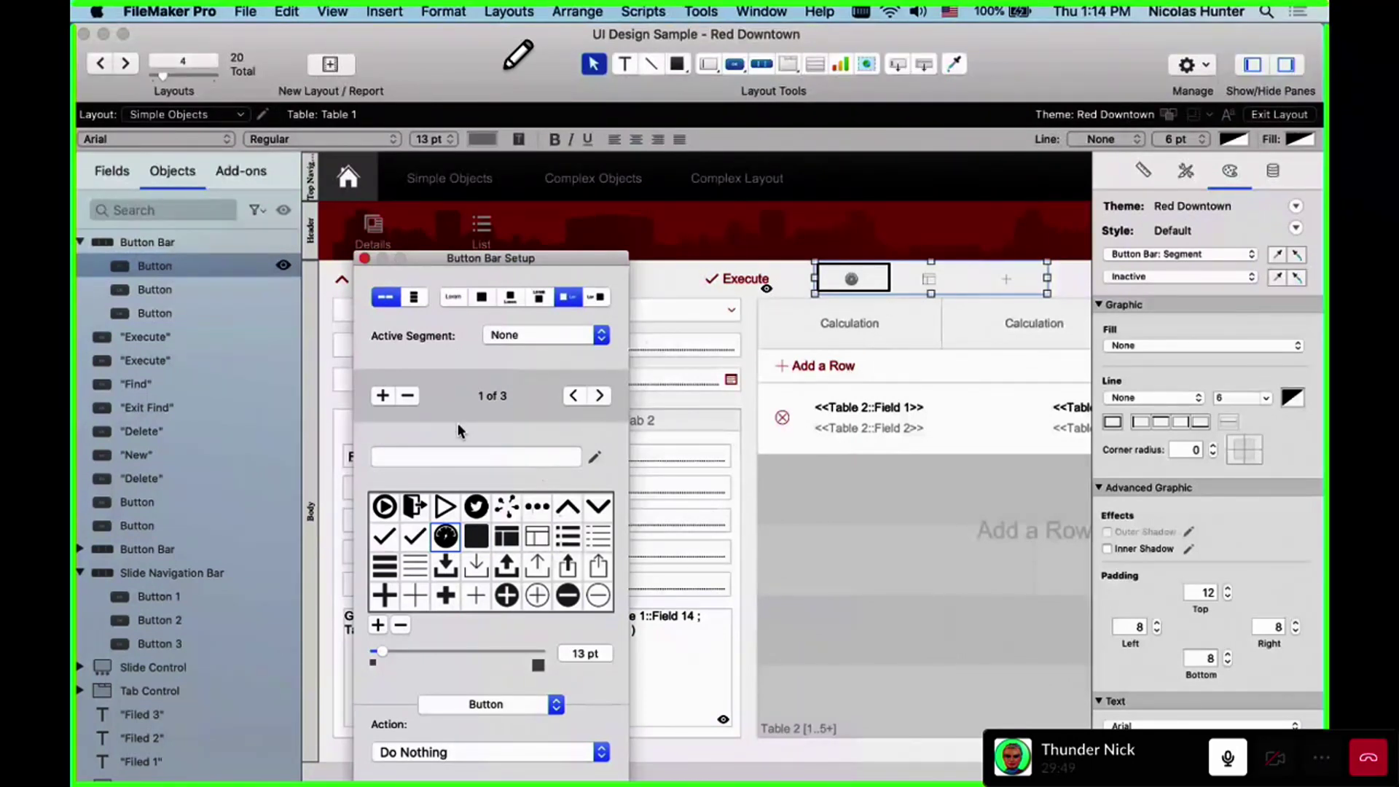
Label the new bar's segments "Dashbaord", "Editing" and "New" in order, and close the button bar setup
{"action": "left_click", "coordinate": [463, 456]}
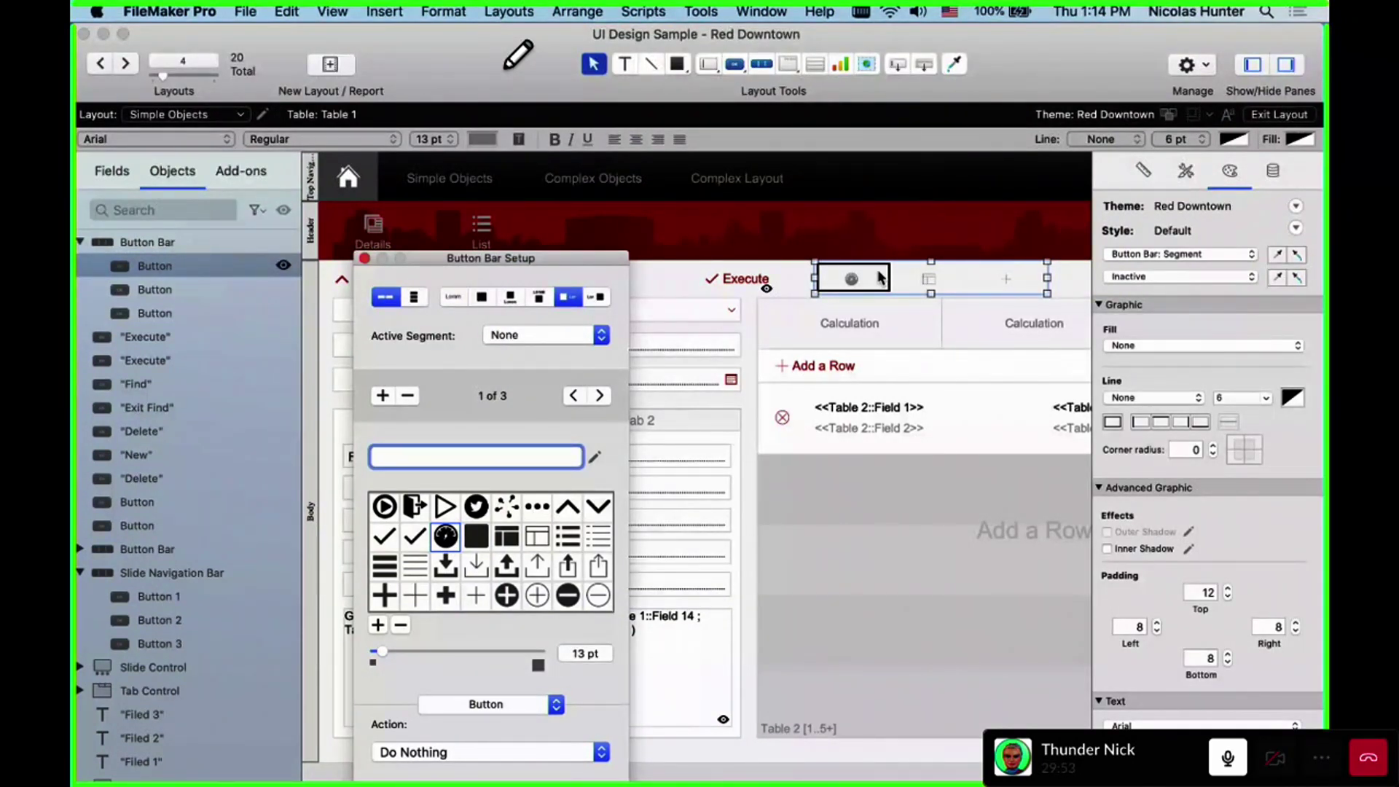
{"action": "type", "text": "Dashbaord"}
{"action": "left_click", "coordinate": [936, 282]}
{"action": "type", "text": "Edi"}
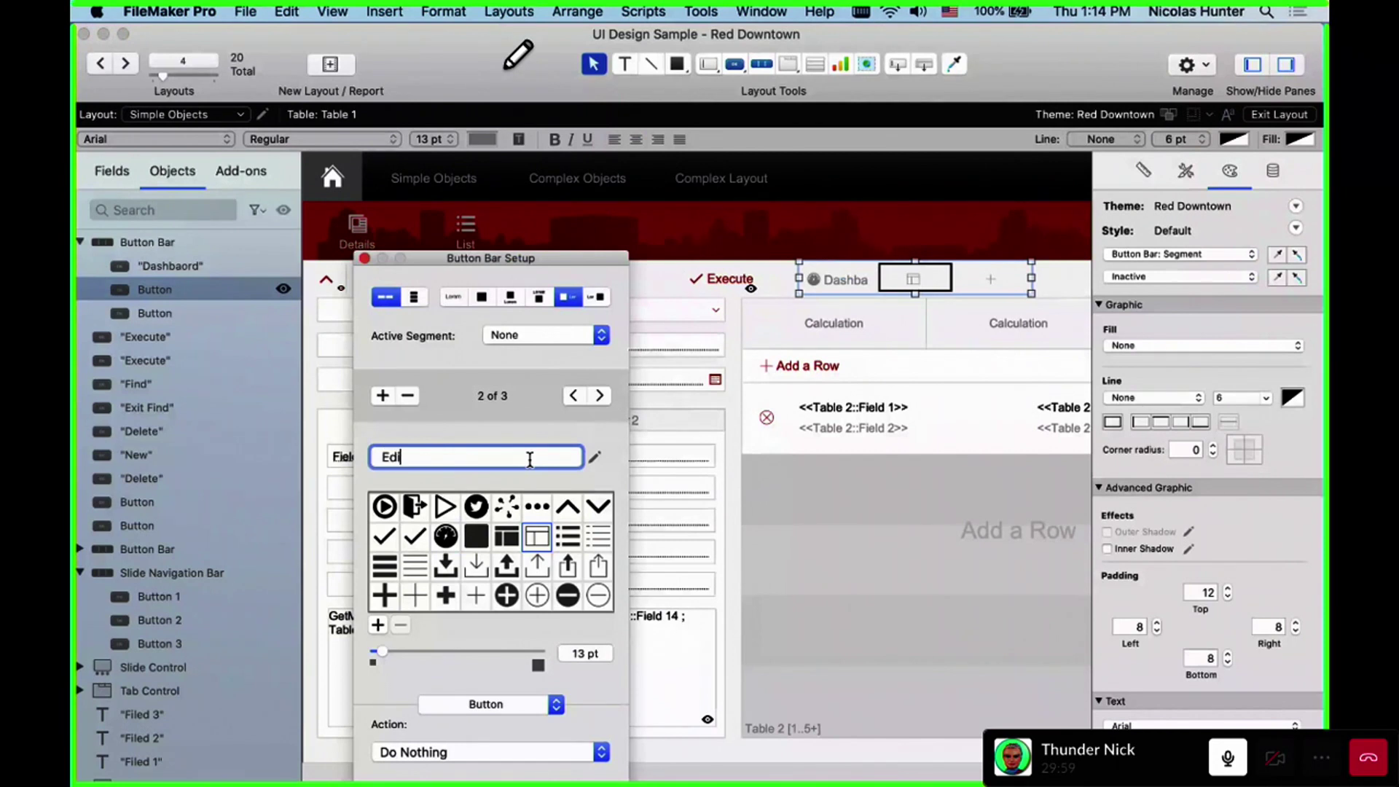
{"action": "type", "text": "ting"}
{"action": "left_click", "coordinate": [992, 288]}
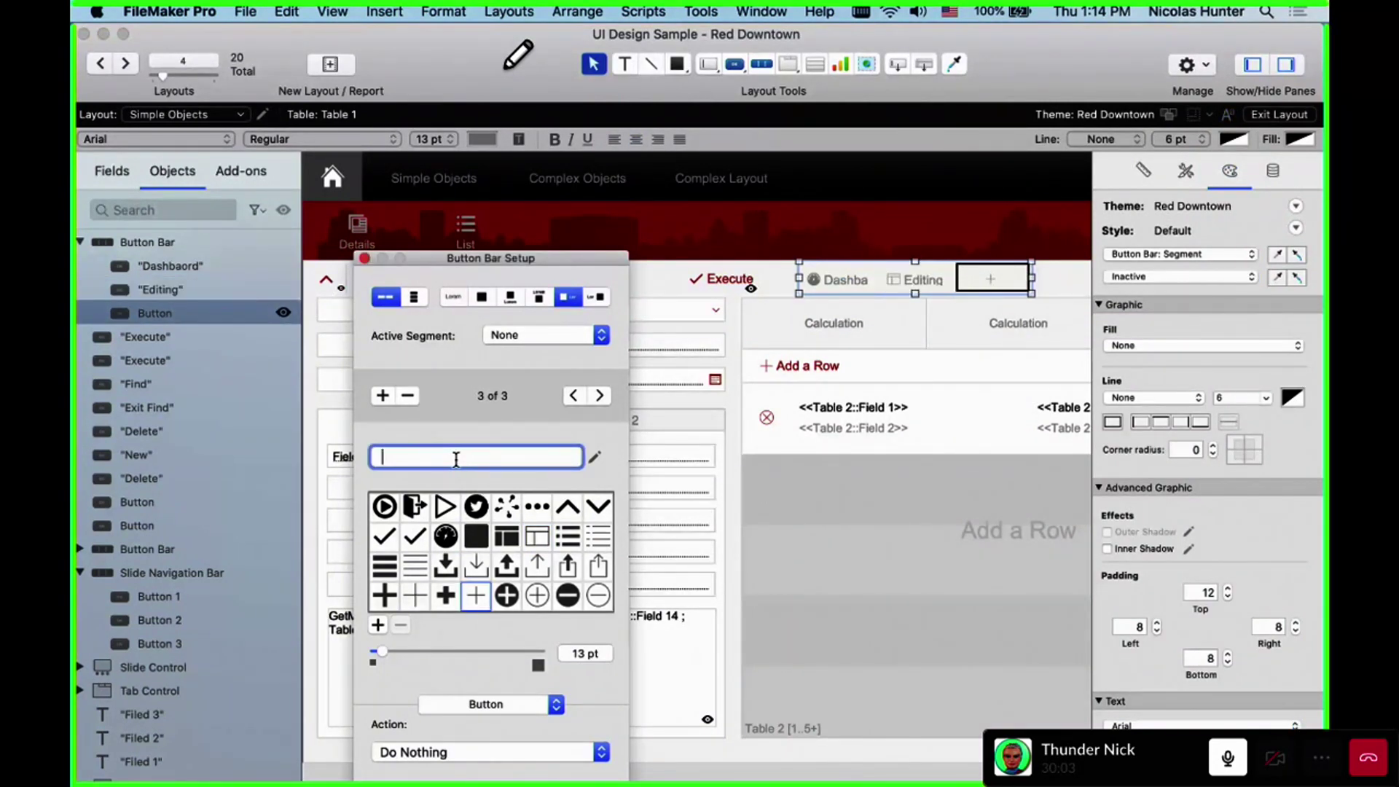
{"action": "type", "text": "new"}
{"action": "double_click", "coordinate": [391, 456]}
{"action": "type", "text": "New"}
{"action": "left_click", "coordinate": [863, 317]}
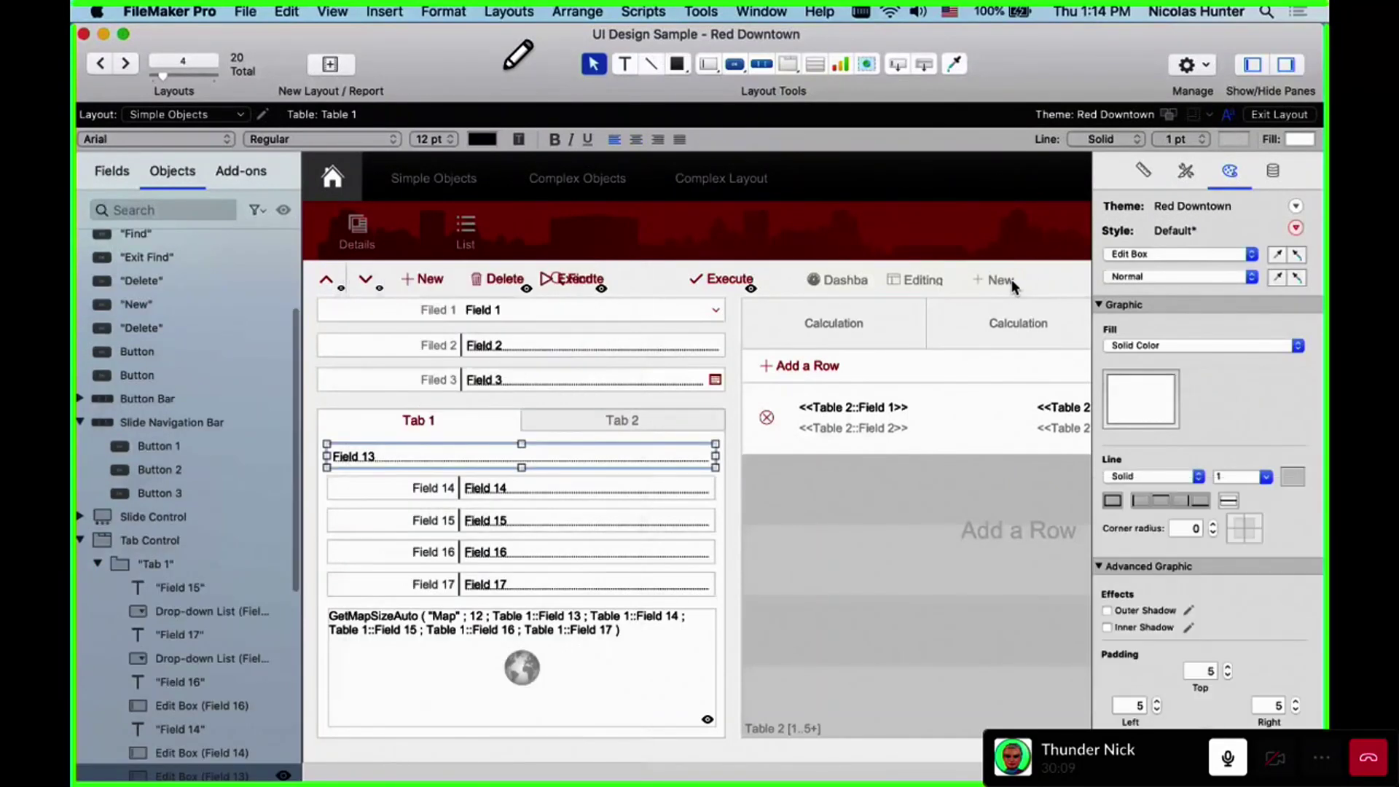
Enlarge the new Dashbaord, Editing and New button bar and move it into the Header part
{"action": "left_click", "coordinate": [1011, 279]}
{"action": "left_click_drag", "start_coordinate": [1024, 279], "coordinate": [1074, 278]}
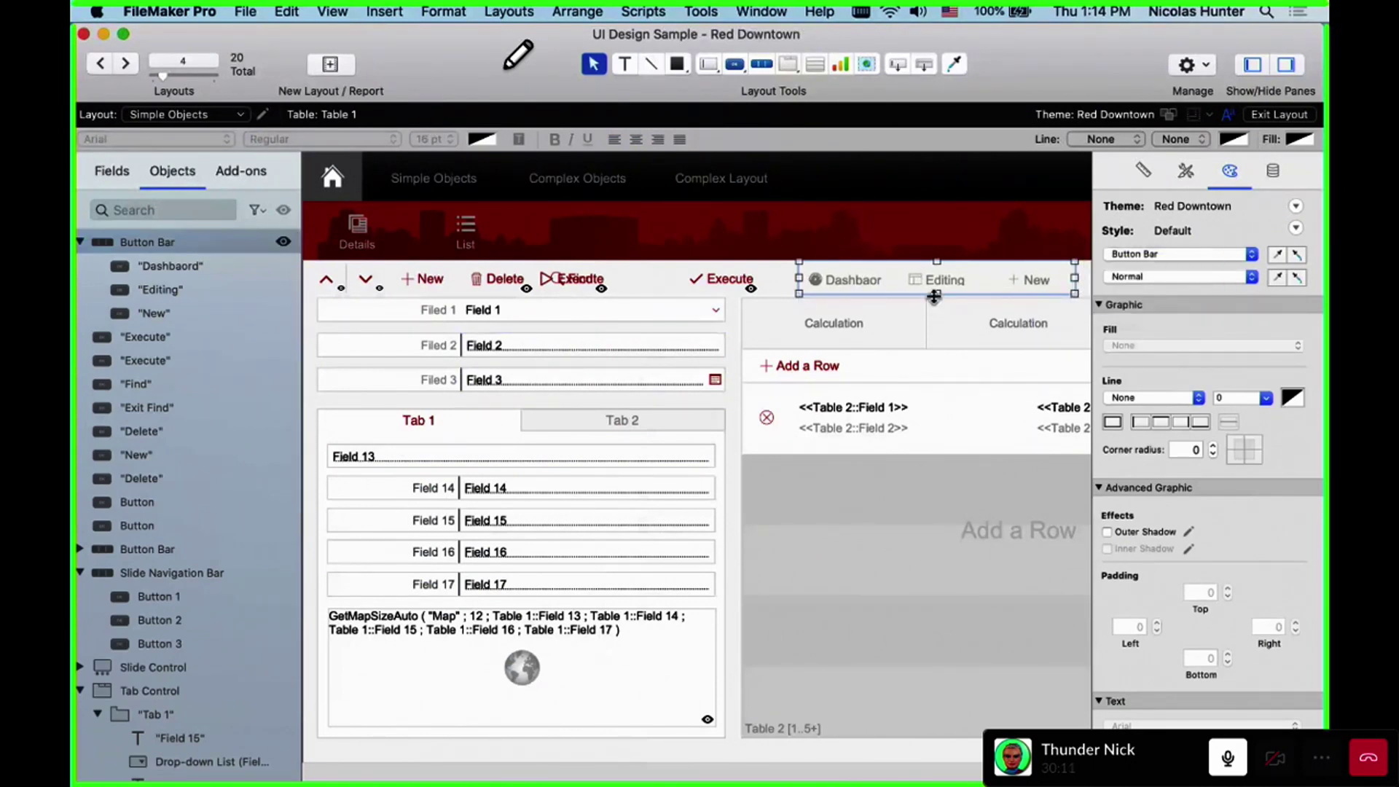
{"action": "left_click", "coordinate": [935, 292]}
{"action": "left_click", "coordinate": [942, 290]}
{"action": "left_click_drag", "start_coordinate": [943, 289], "coordinate": [785, 233]}
{"action": "left_click_drag", "start_coordinate": [968, 232], "coordinate": [966, 232]}
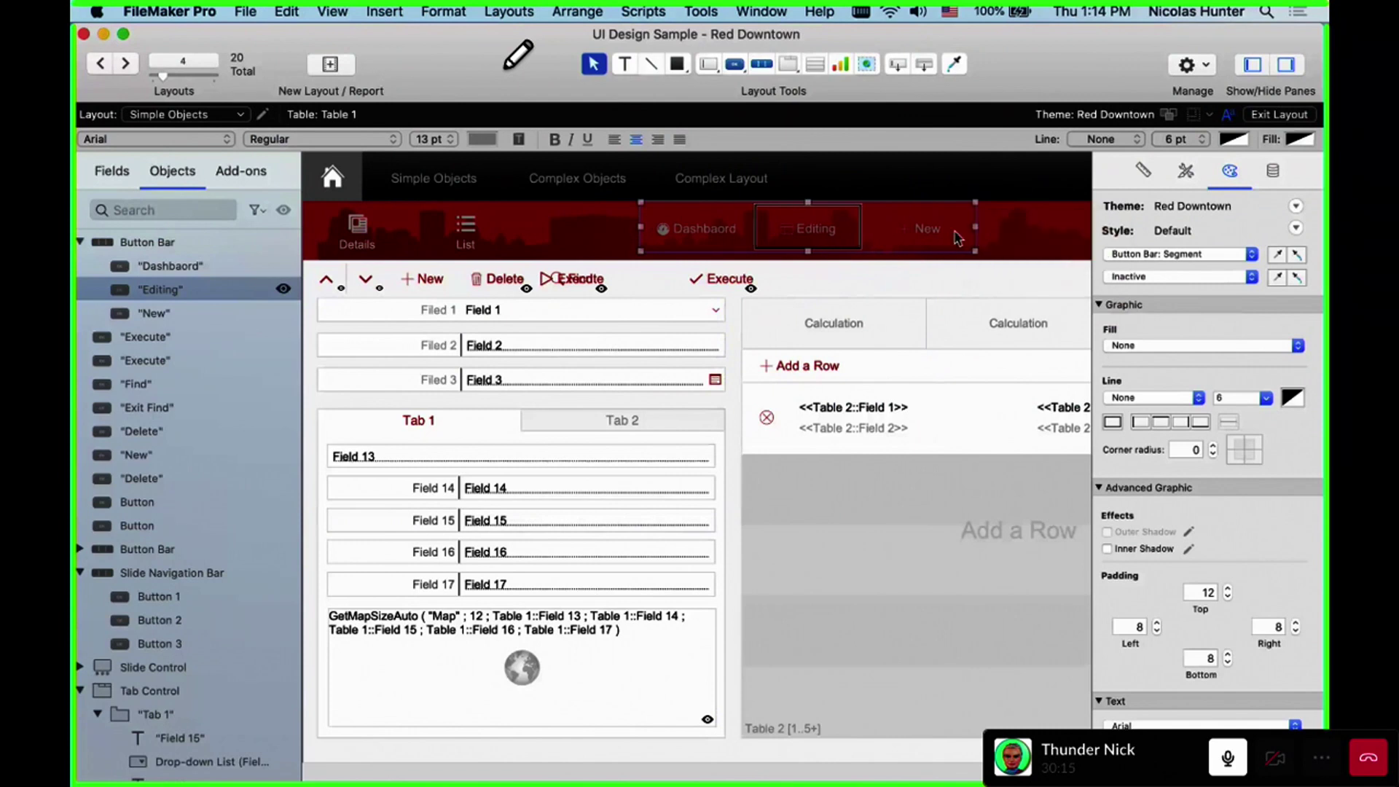
{"action": "left_click", "coordinate": [956, 234]}
{"action": "left_click", "coordinate": [954, 307]}
{"action": "left_click", "coordinate": [868, 233]}
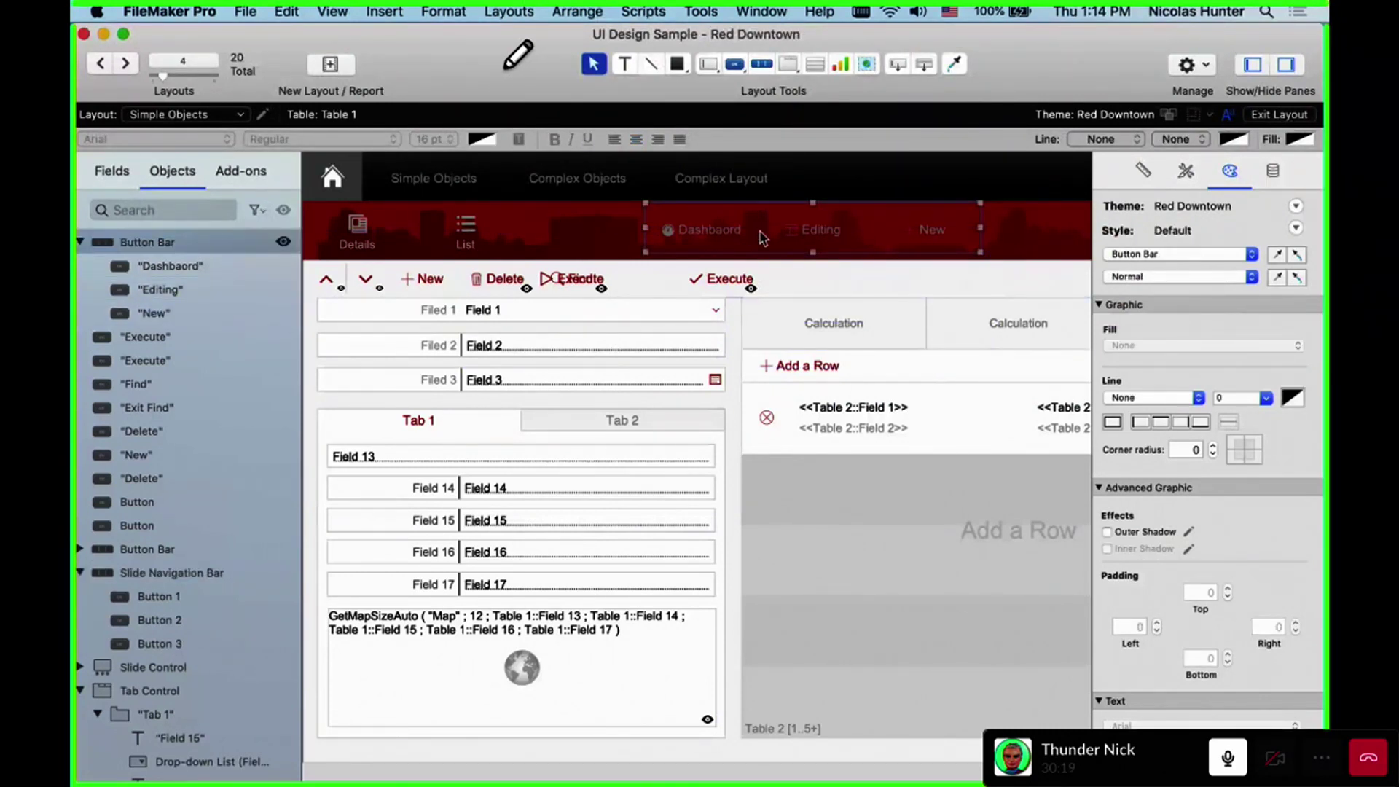
{"action": "left_click", "coordinate": [735, 231]}
Try out two standalone buttons labelled "sdsdd" side by side below the Header part, and delete both
{"action": "left_click", "coordinate": [735, 64]}
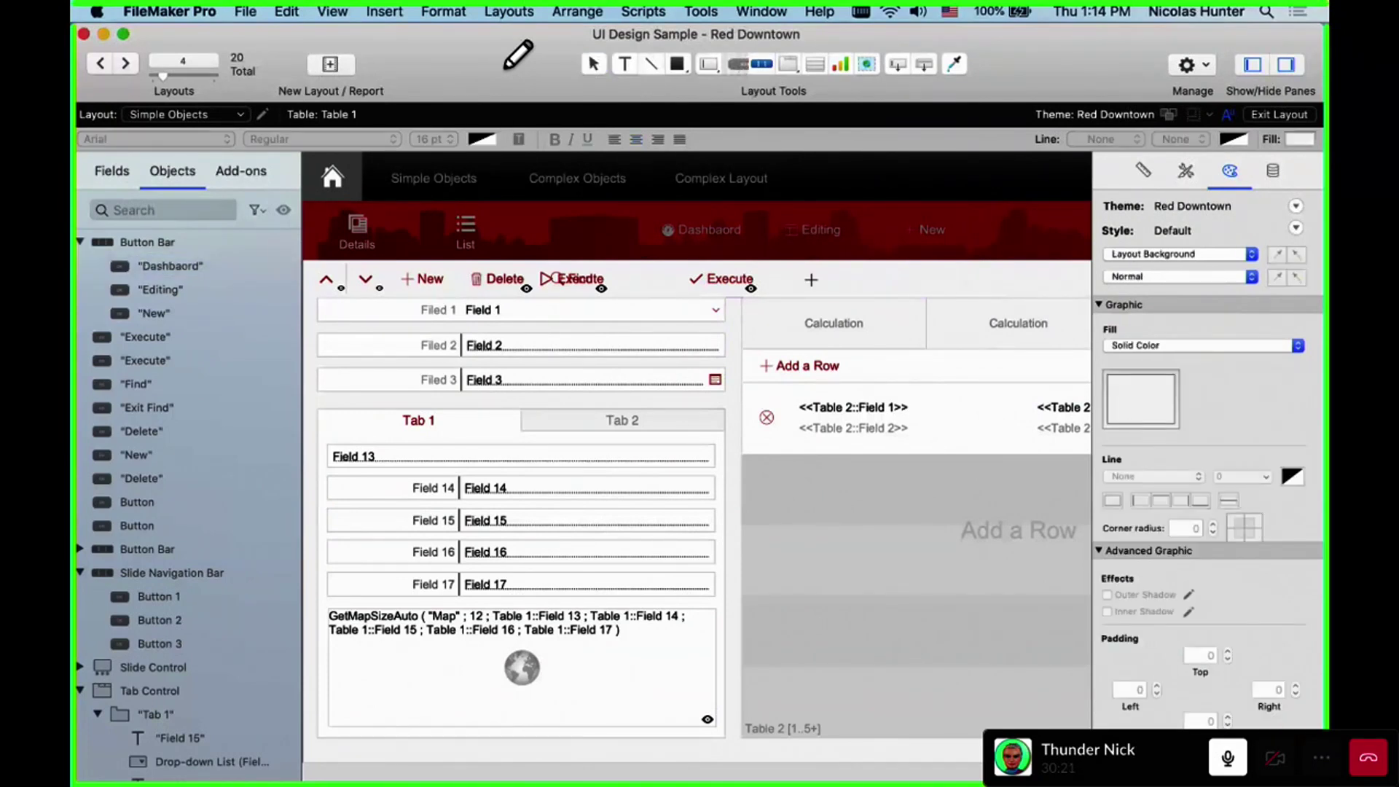
{"action": "left_click_drag", "start_coordinate": [796, 261], "coordinate": [877, 284]}
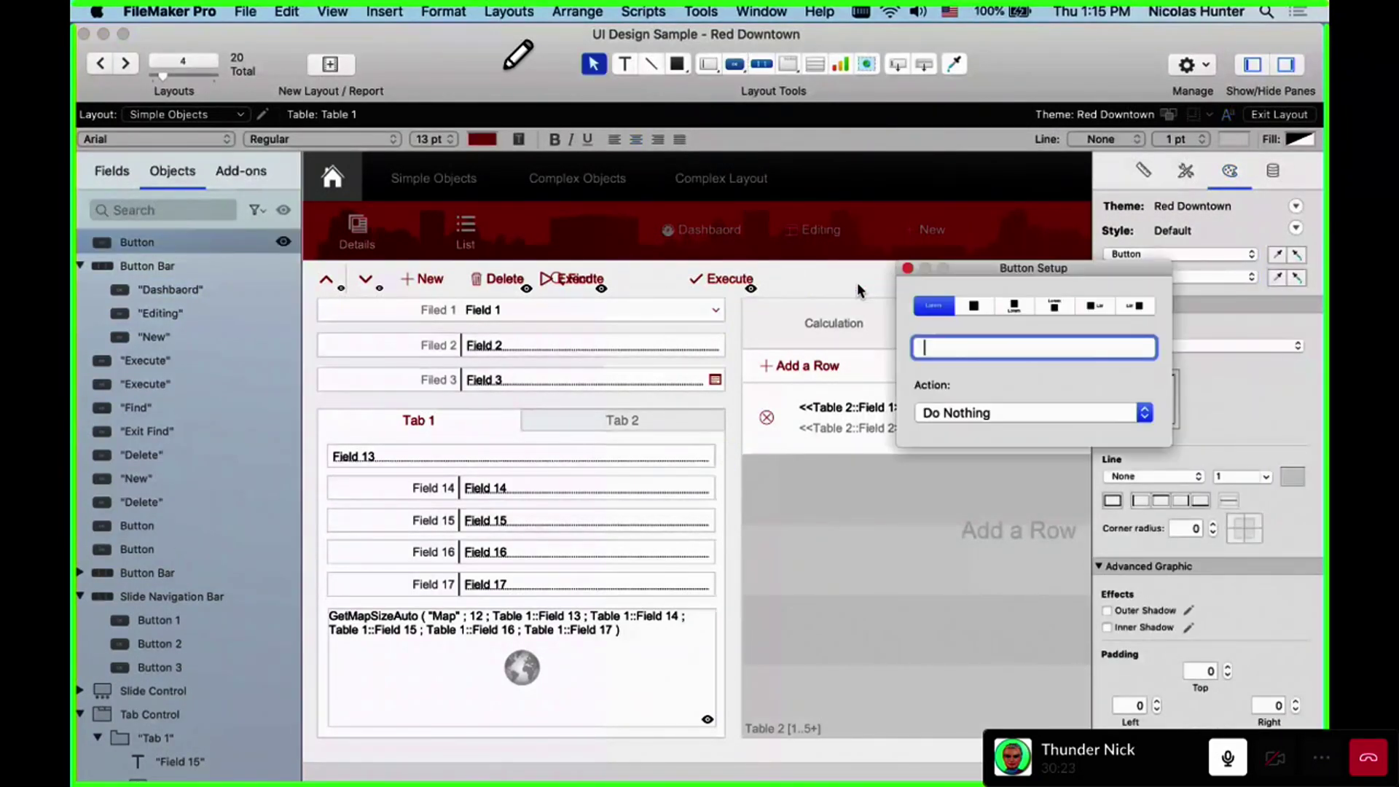
{"action": "type", "text": "sdsdd"}
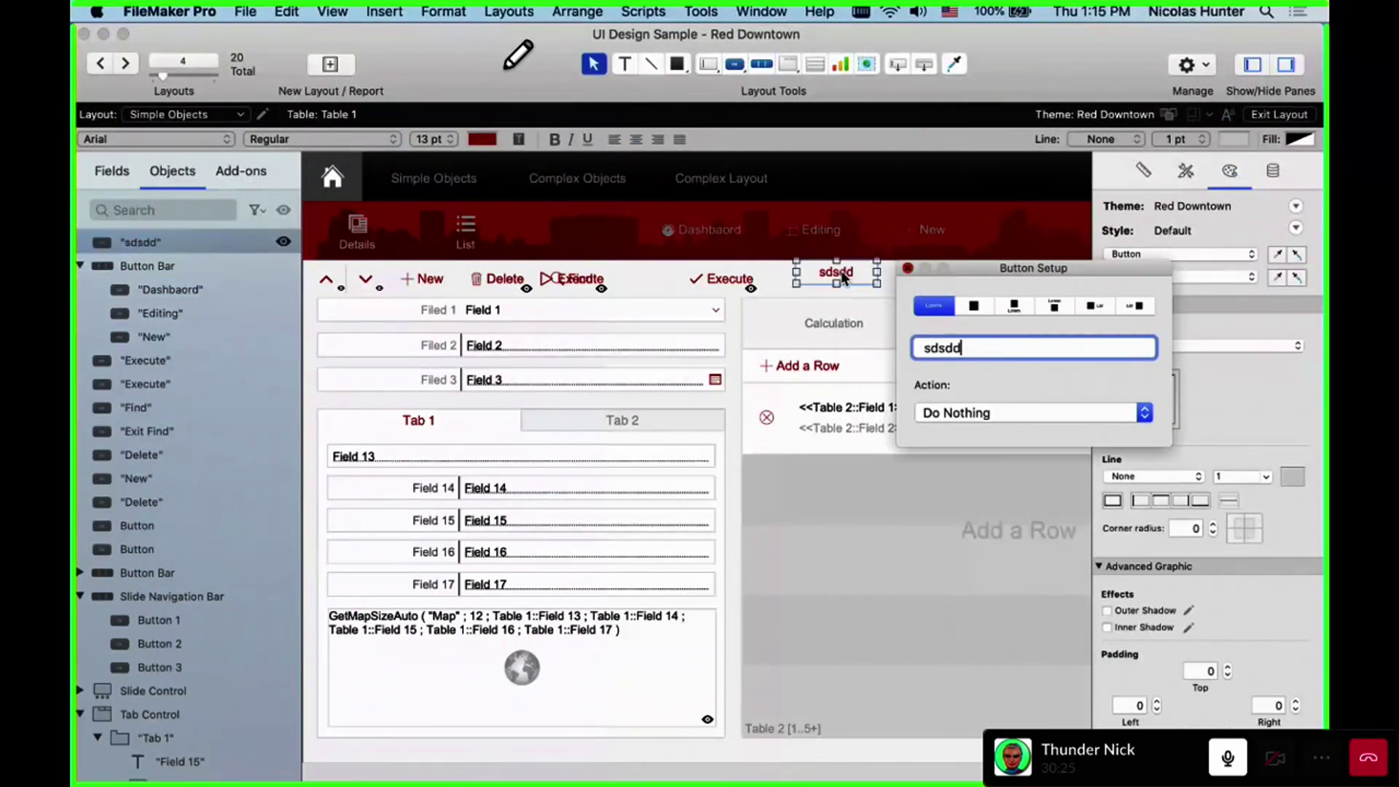
{"action": "left_click_drag", "start_coordinate": [856, 276], "coordinate": [916, 275]}
{"action": "left_click", "coordinate": [852, 275], "text": "shift"}
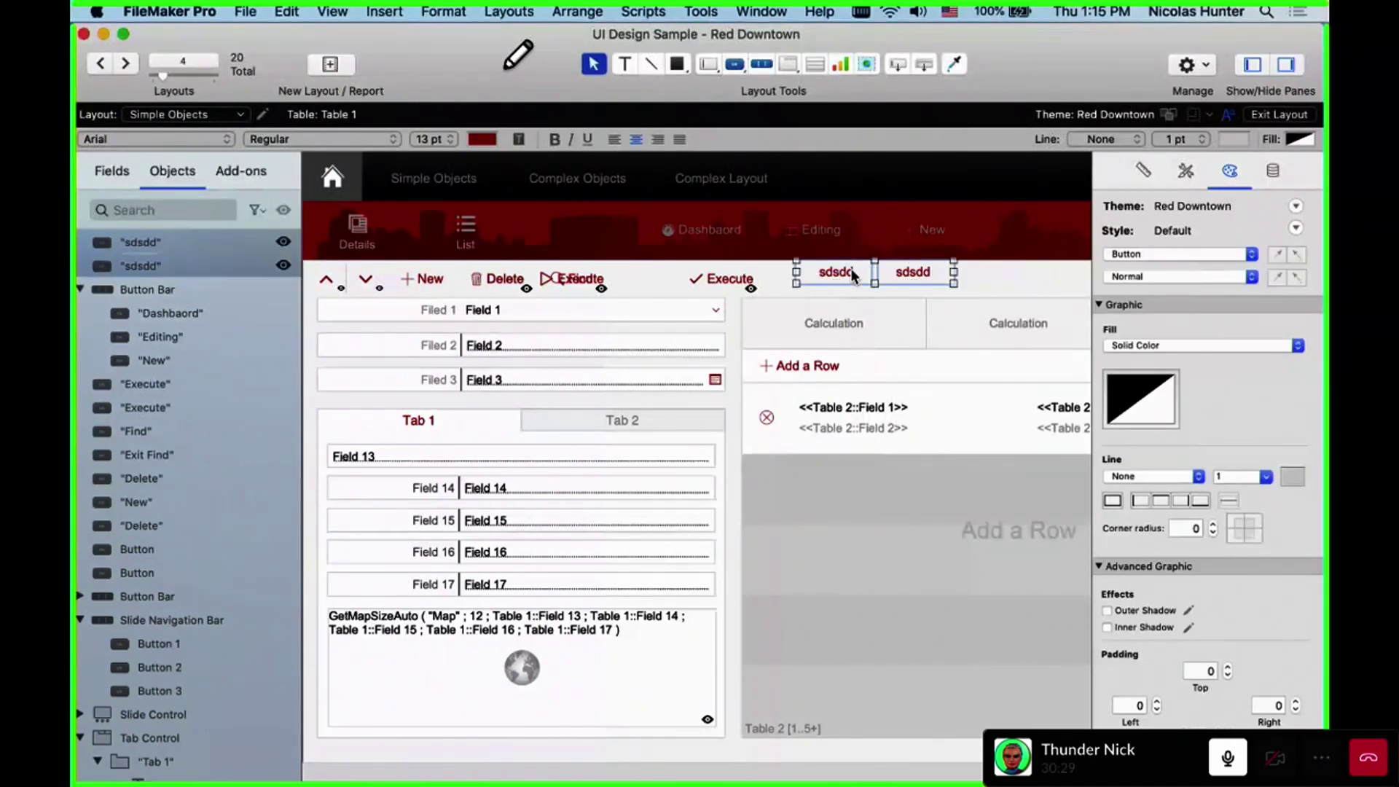
{"action": "key", "text": "Delete"}
Move the new button bar from the Header up into the Top Navigation part, to the right of Complex Layout
{"action": "left_click", "coordinate": [714, 235]}
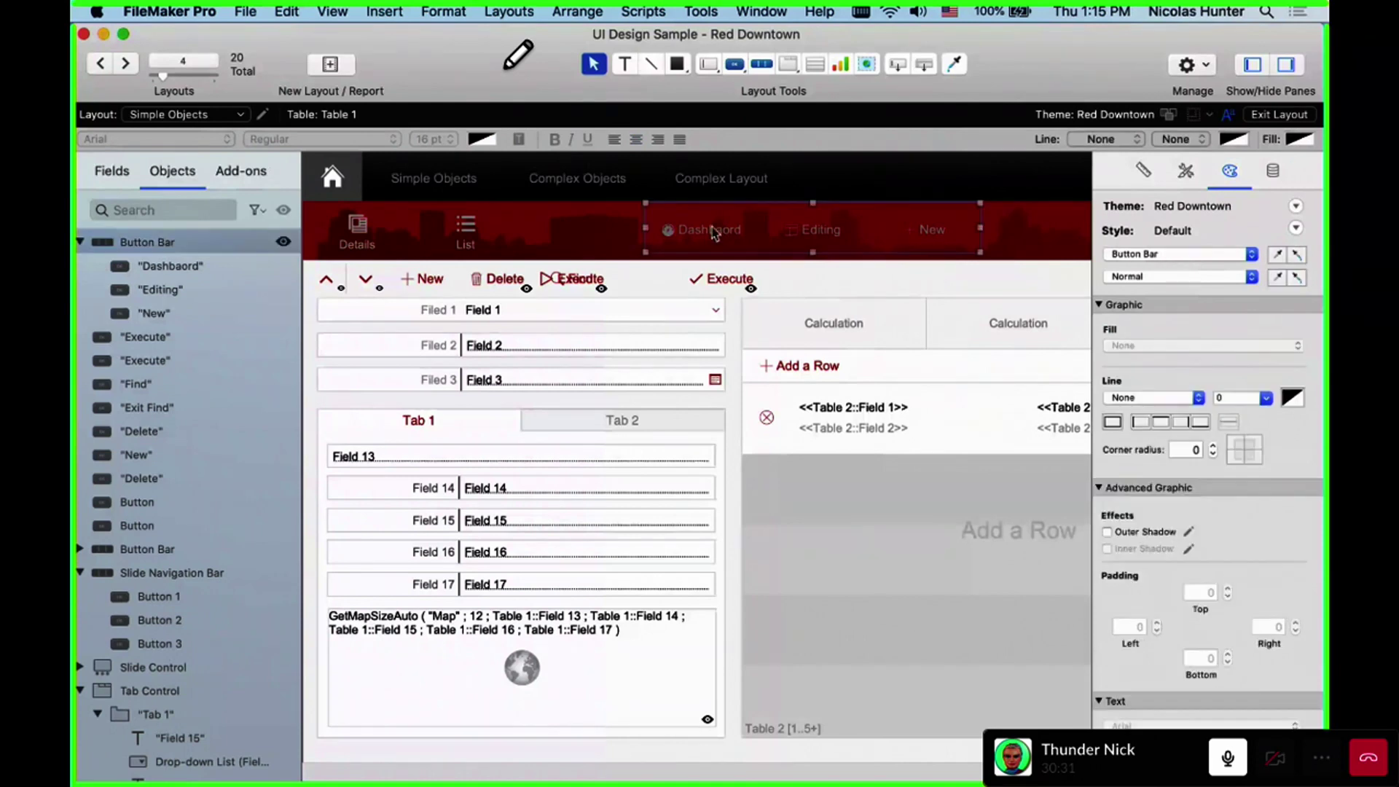
{"action": "left_click_drag", "start_coordinate": [718, 237], "coordinate": [887, 188]}
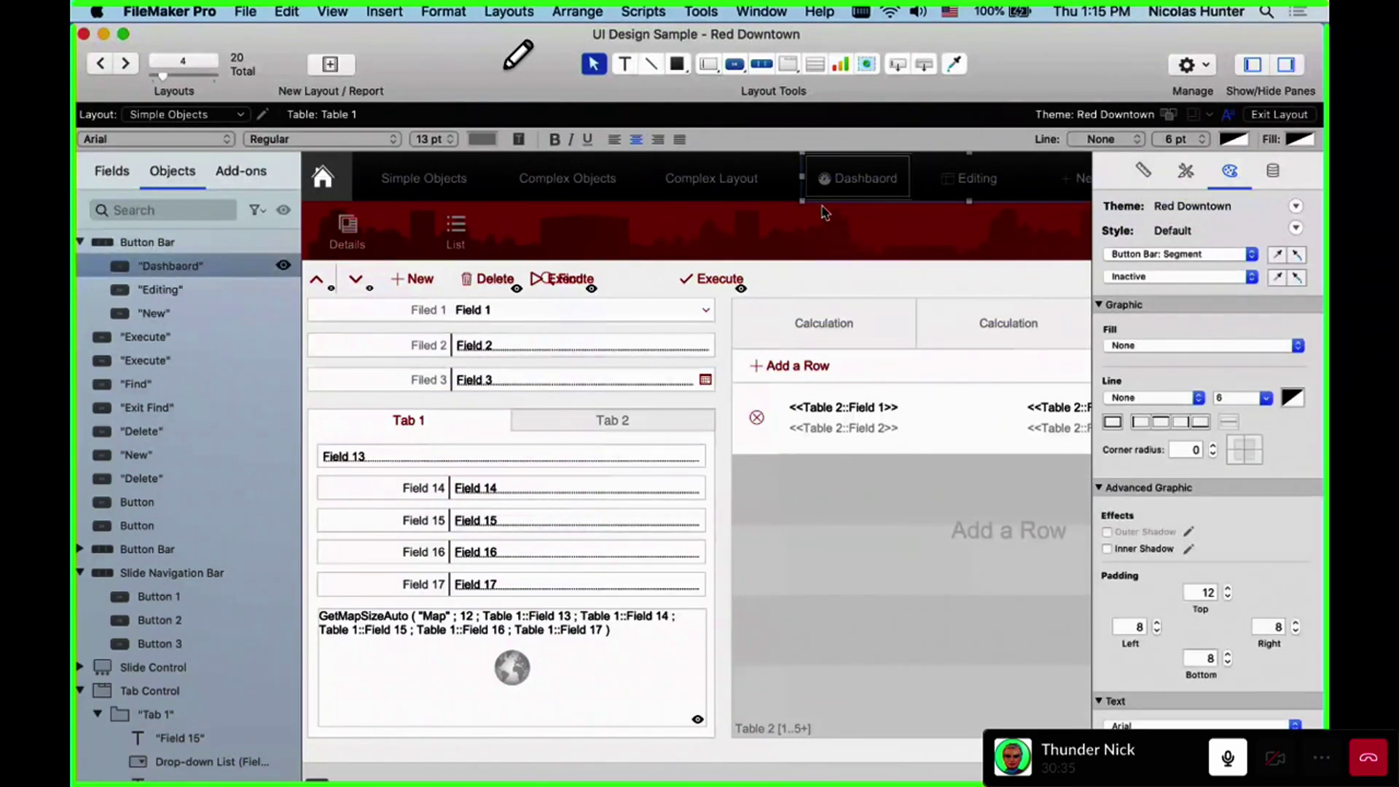
{"action": "scroll", "coordinate": [802, 291], "scroll_direction": "right", "scroll_amount": 5}
{"action": "left_click", "coordinate": [736, 197]}
{"action": "mouse_move", "coordinate": [735, 197]}
{"action": "left_mouse_down"}
{"action": "mouse_move", "coordinate": [758, 245]}
{"action": "mouse_move", "coordinate": [737, 195]}
{"action": "mouse_move", "coordinate": [819, 182]}
{"action": "mouse_move", "coordinate": [754, 179]}
{"action": "left_mouse_up"}
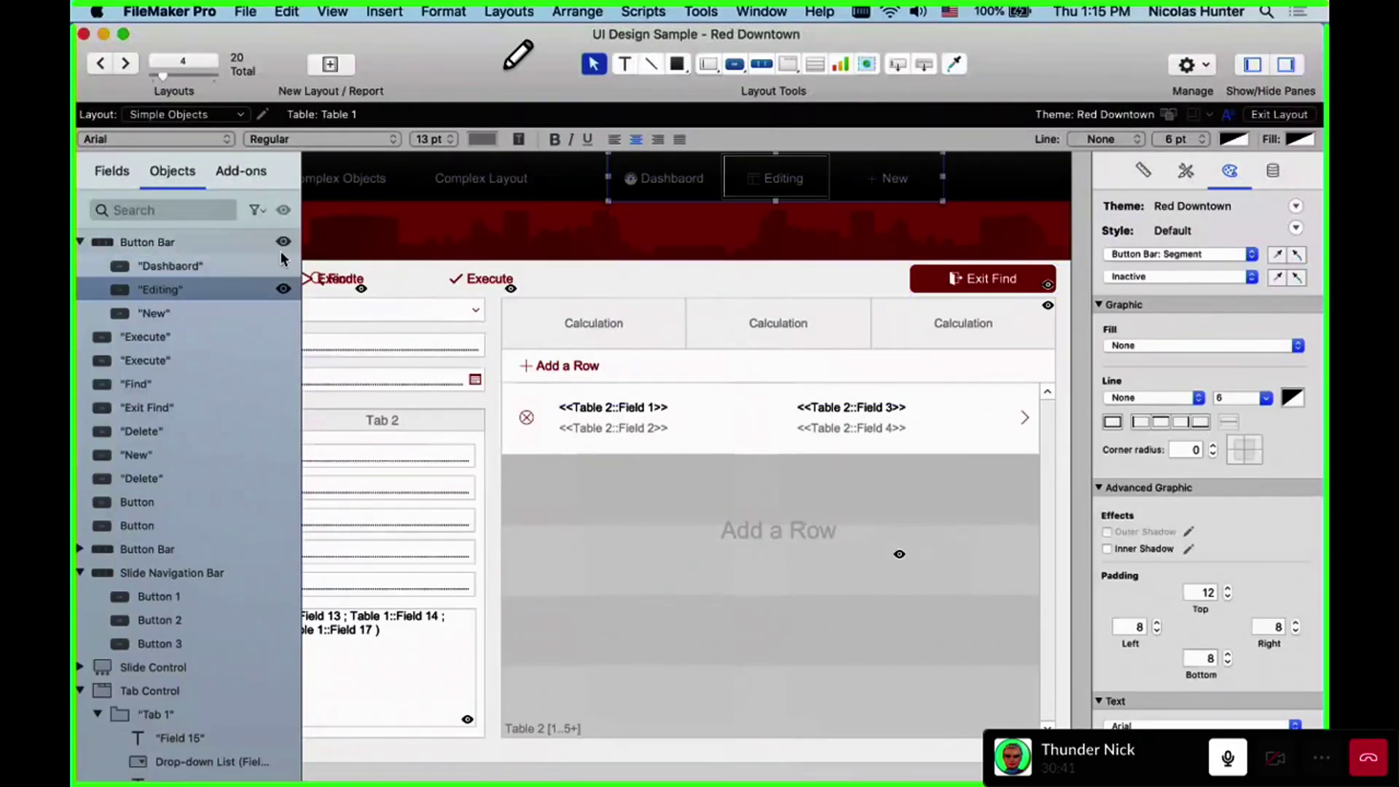
Select the new button bar as a whole and its individual segments in turn, ending on the Dashbaord segment
{"action": "left_click", "coordinate": [156, 248]}
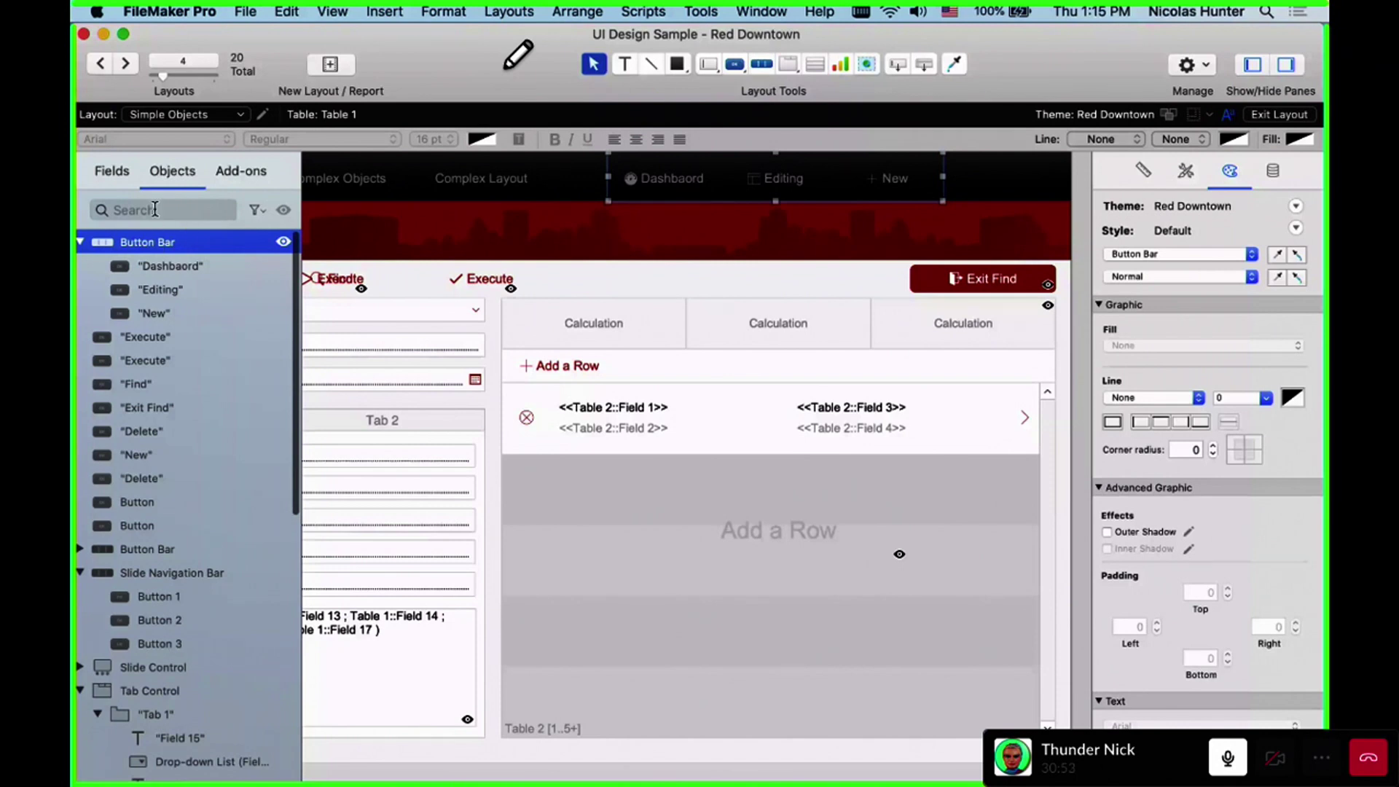
{"action": "key", "text": "Tab"}
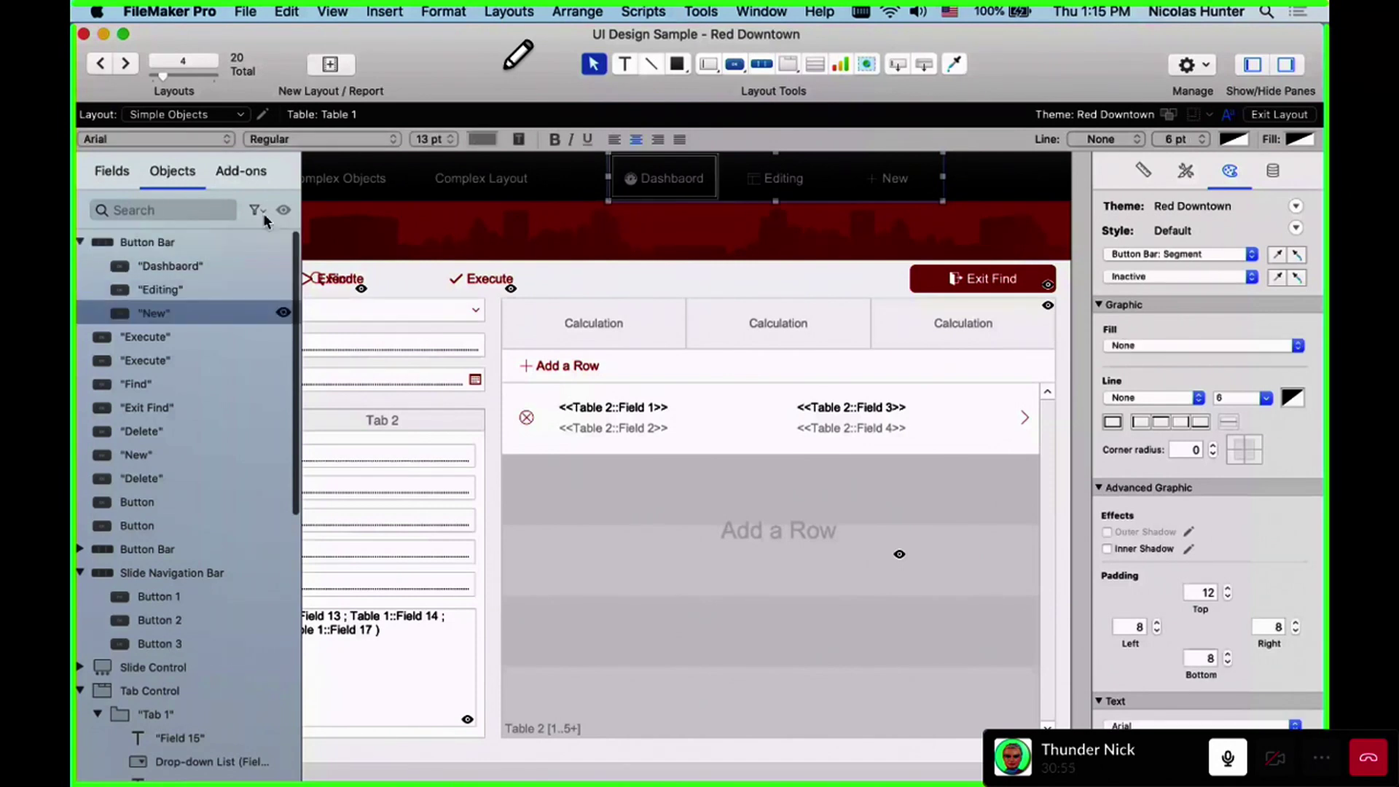
{"action": "left_click", "coordinate": [176, 291]}
{"action": "left_click", "coordinate": [184, 268]}
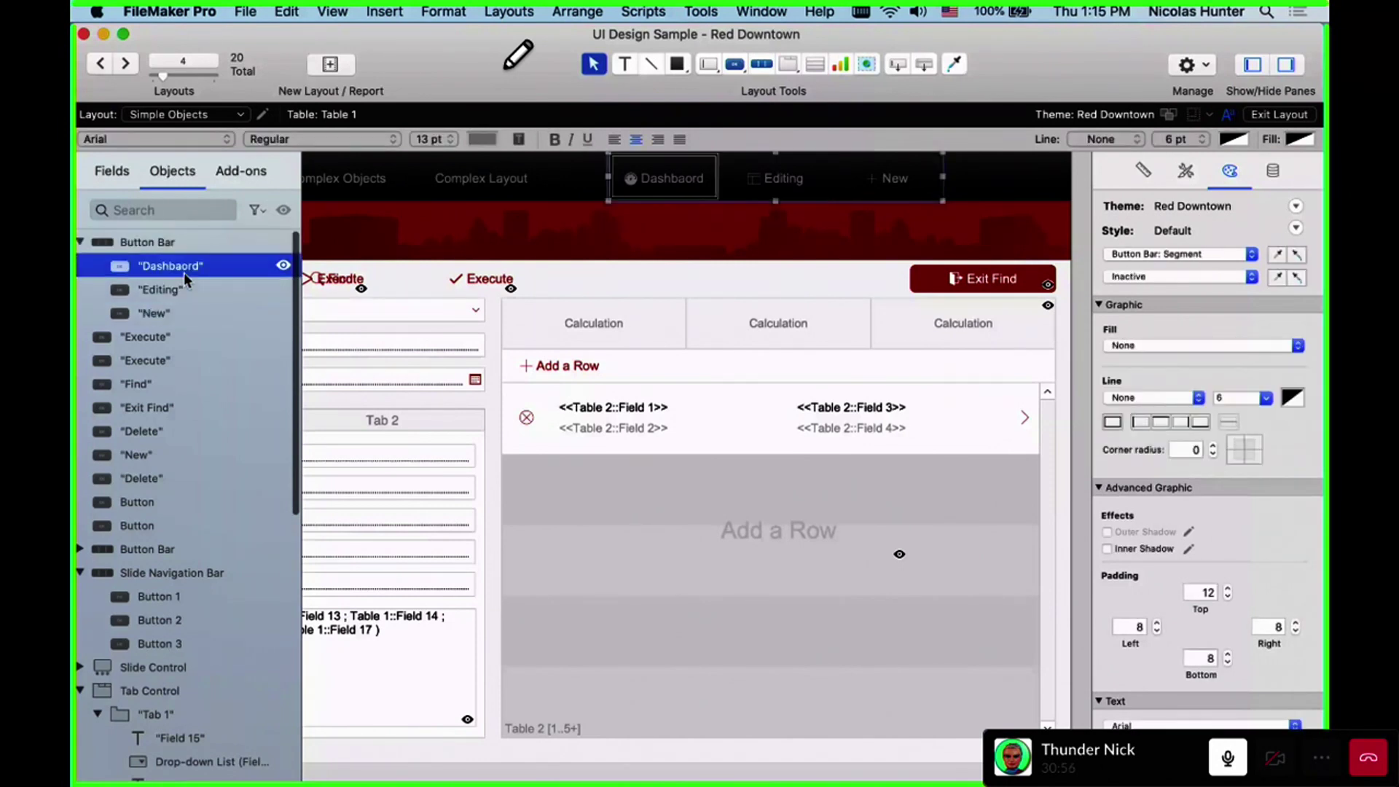
Add a segment labelled "Whatever" with the exit door icon after Editing in the new button bar, and close its setup
{"action": "left_click", "coordinate": [679, 197]}
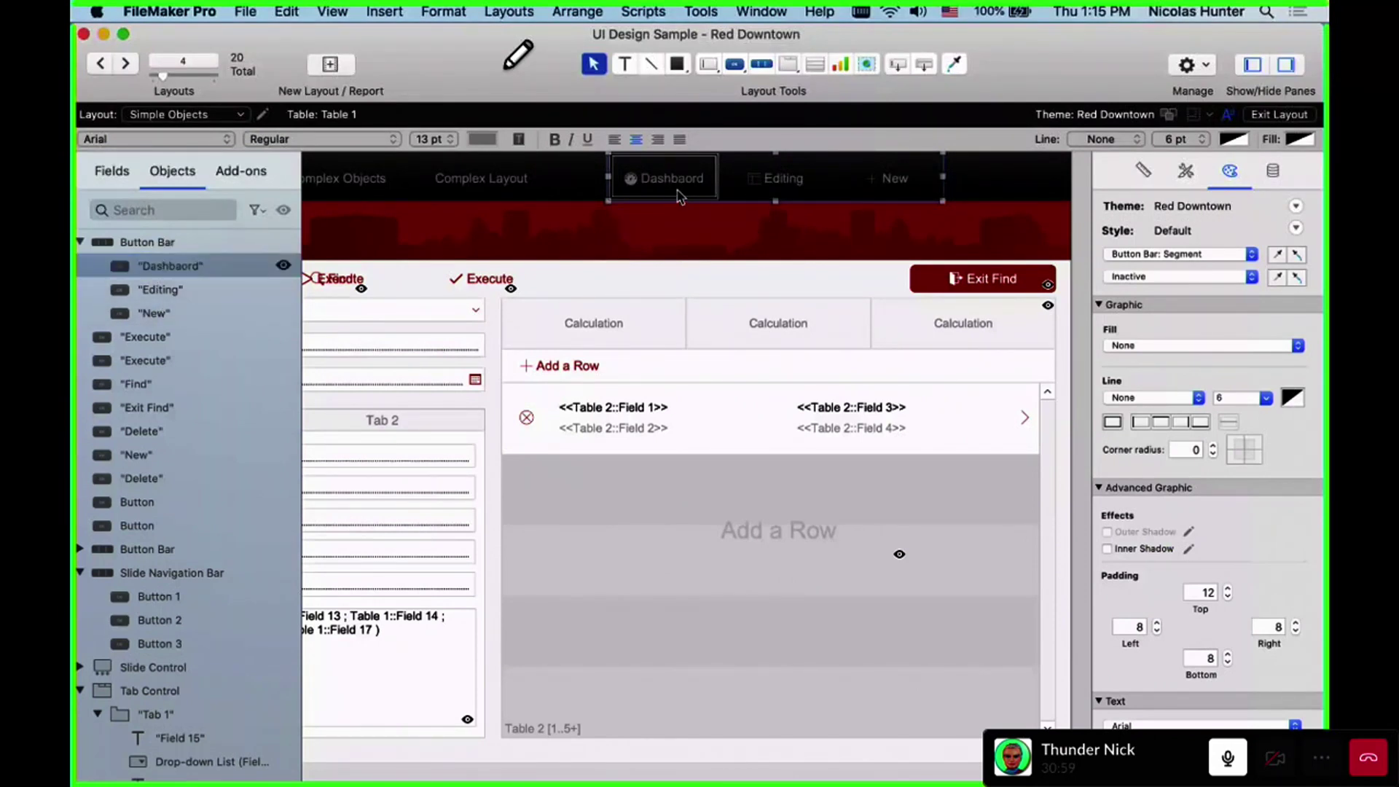
{"action": "double_click", "coordinate": [678, 196]}
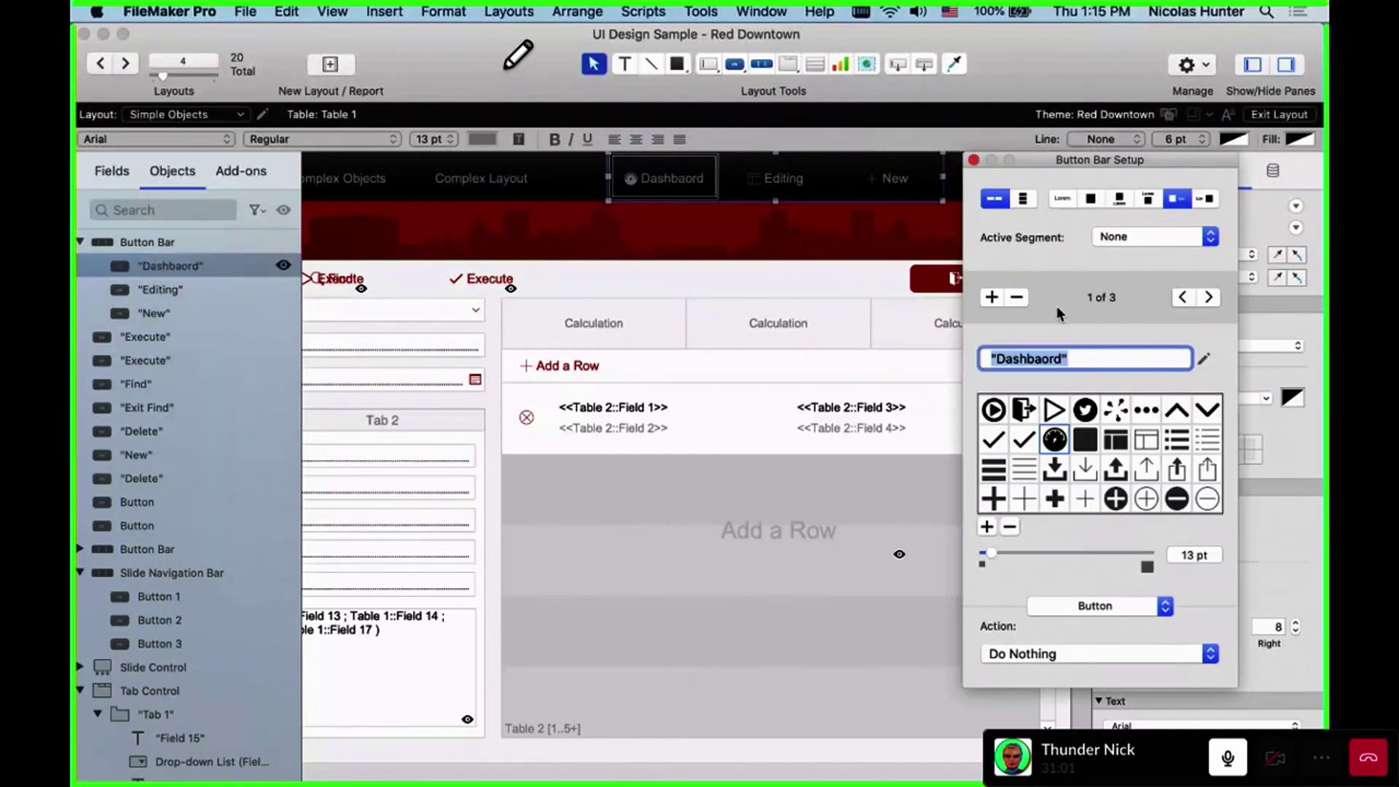
{"action": "left_click", "coordinate": [1208, 296]}
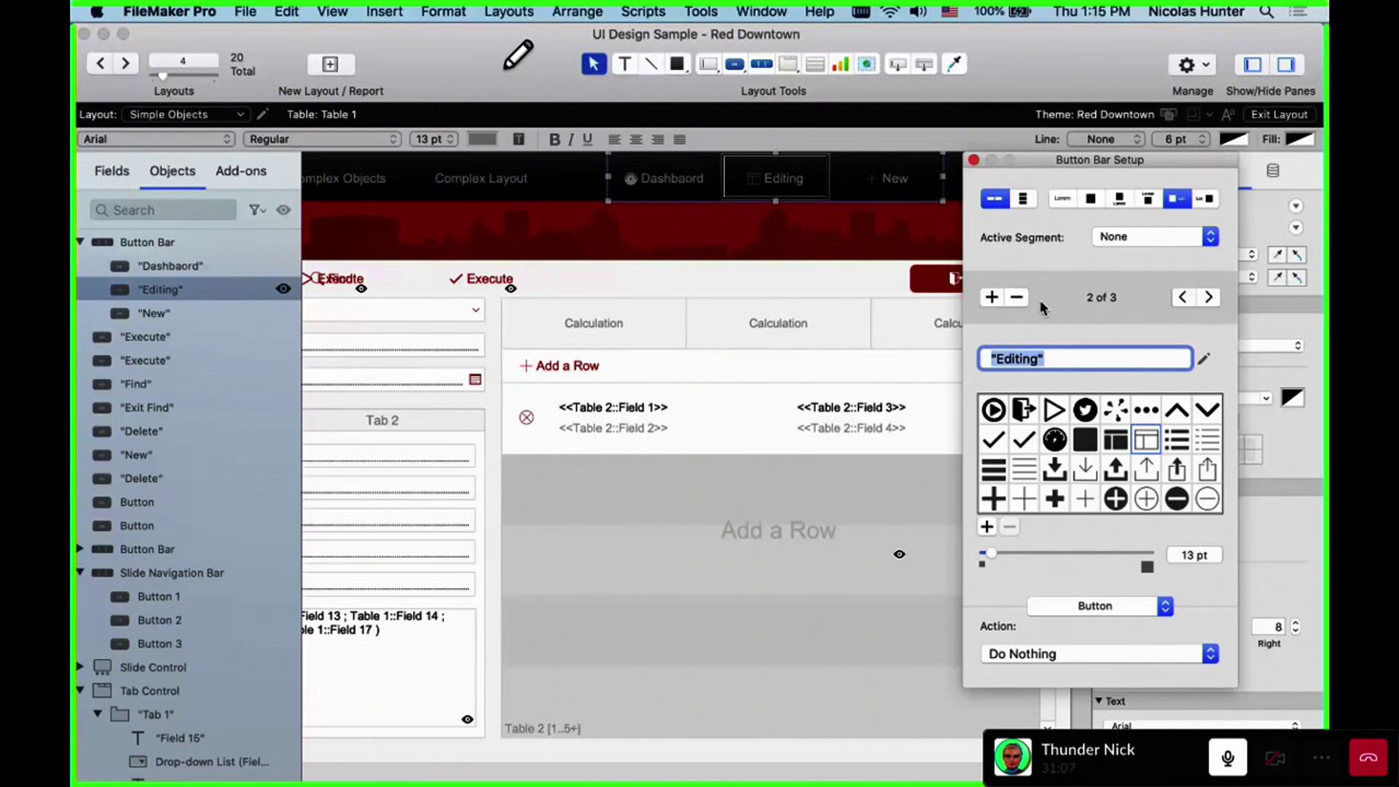
{"action": "left_click", "coordinate": [990, 298]}
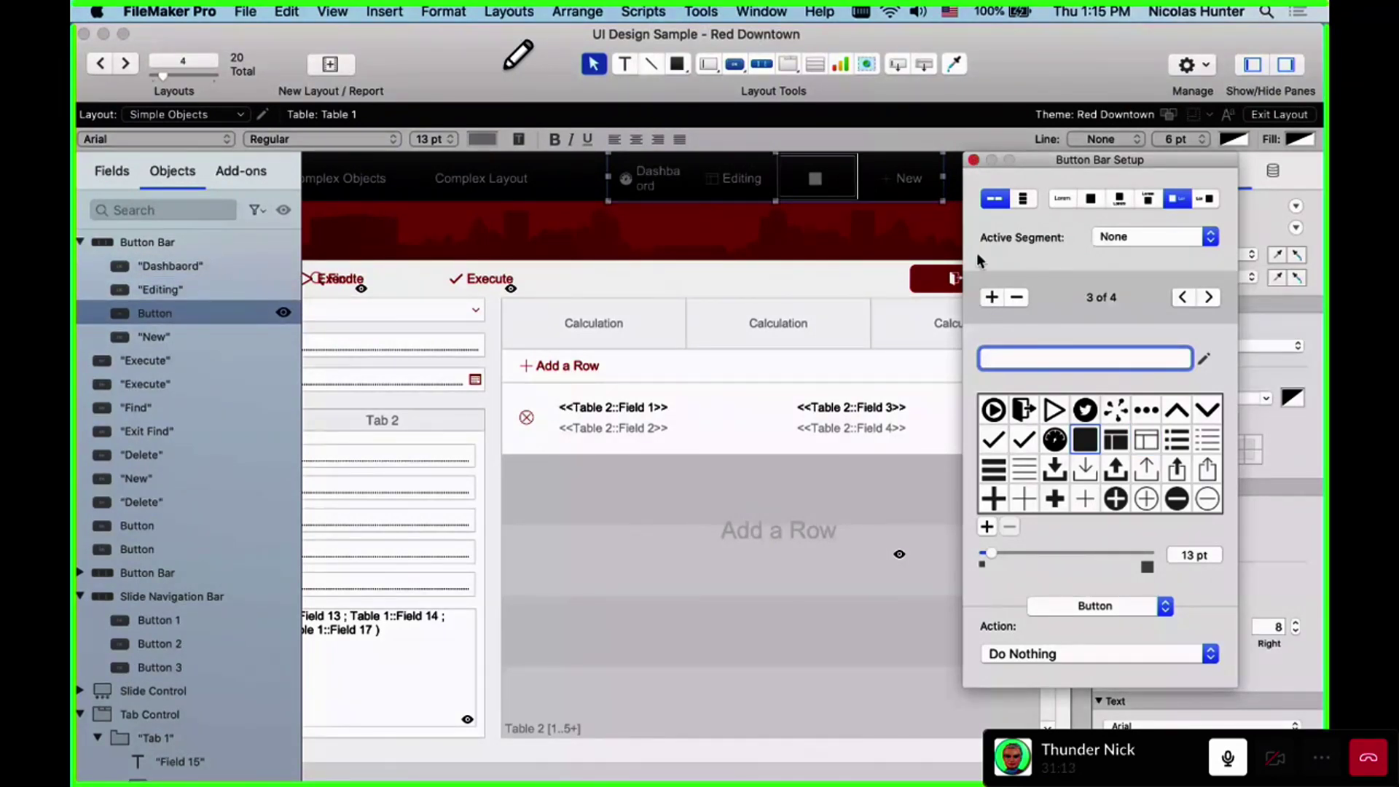
{"action": "type", "text": "Whatever"}
{"action": "left_click", "coordinate": [1023, 410]}
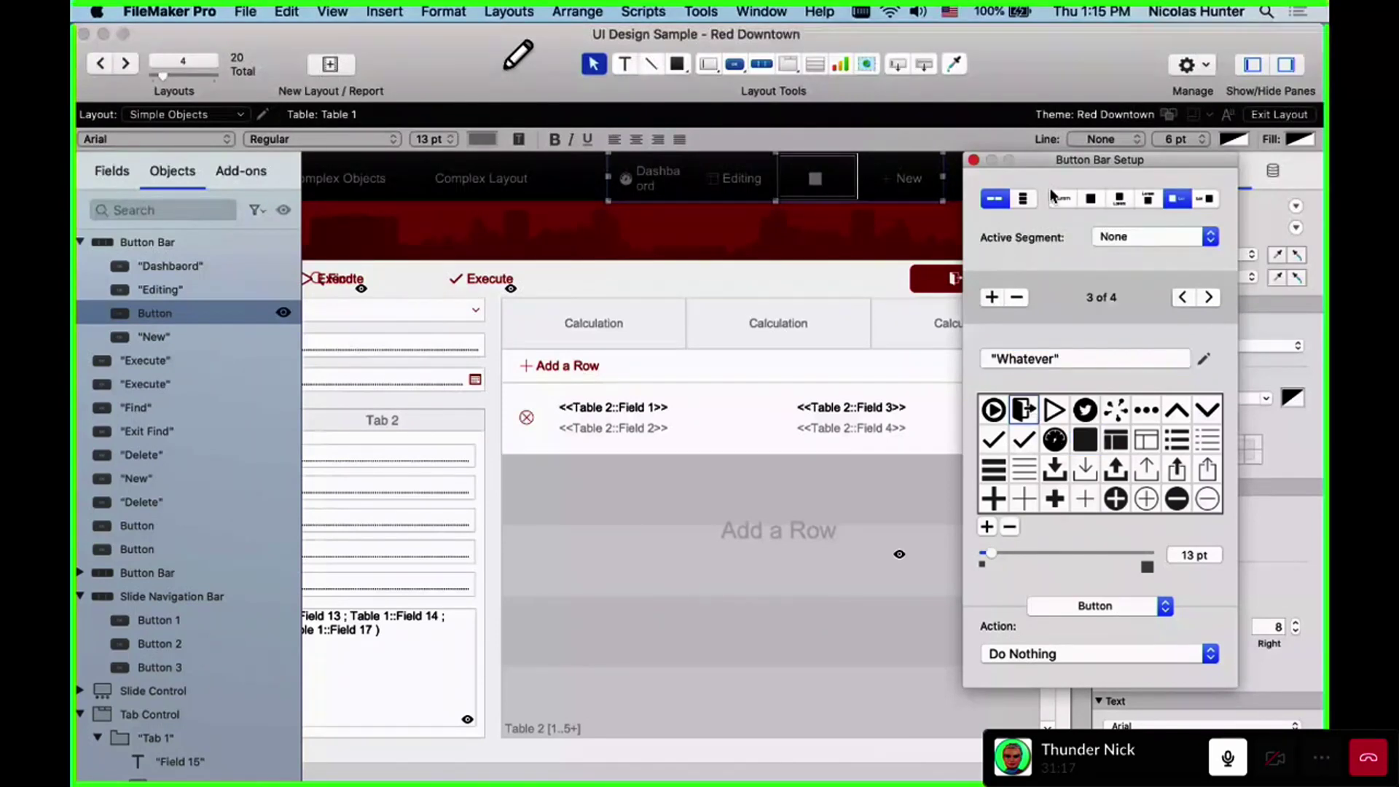
{"action": "left_click", "coordinate": [973, 159]}
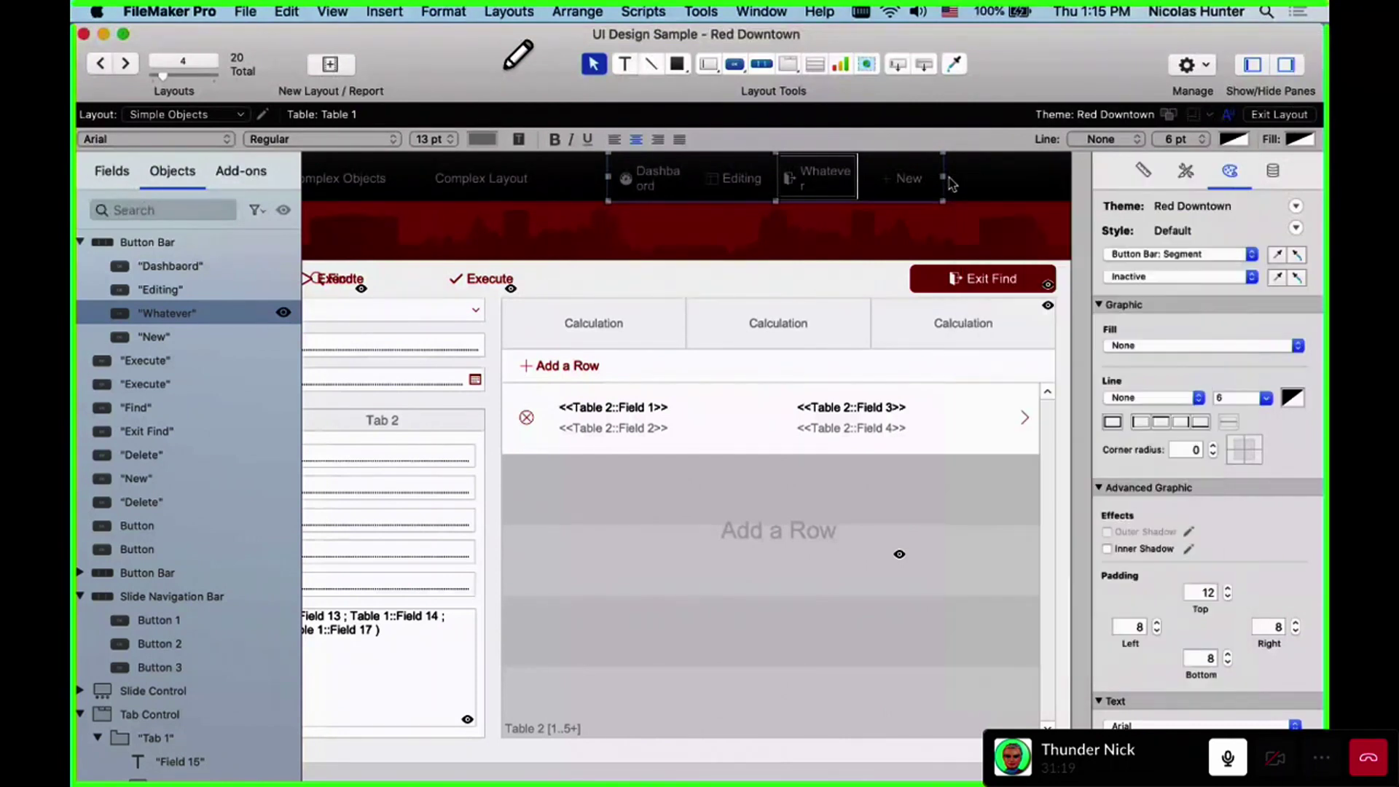
Widen the new button bar so all four segment labels fit on one line, and nudge it slightly left
{"action": "left_click_drag", "start_coordinate": [943, 177], "coordinate": [1043, 181]}
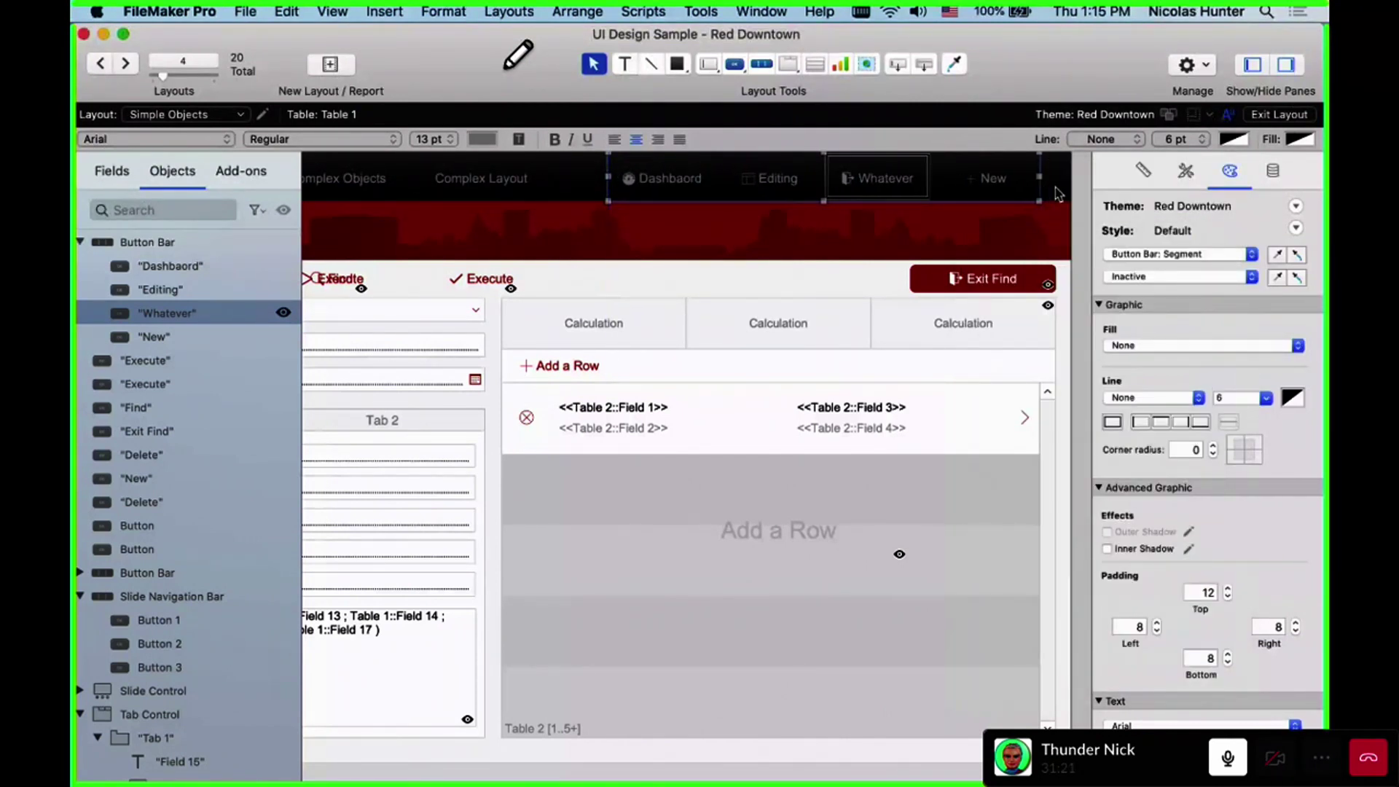
{"action": "left_click", "coordinate": [1056, 191]}
{"action": "left_click", "coordinate": [904, 186]}
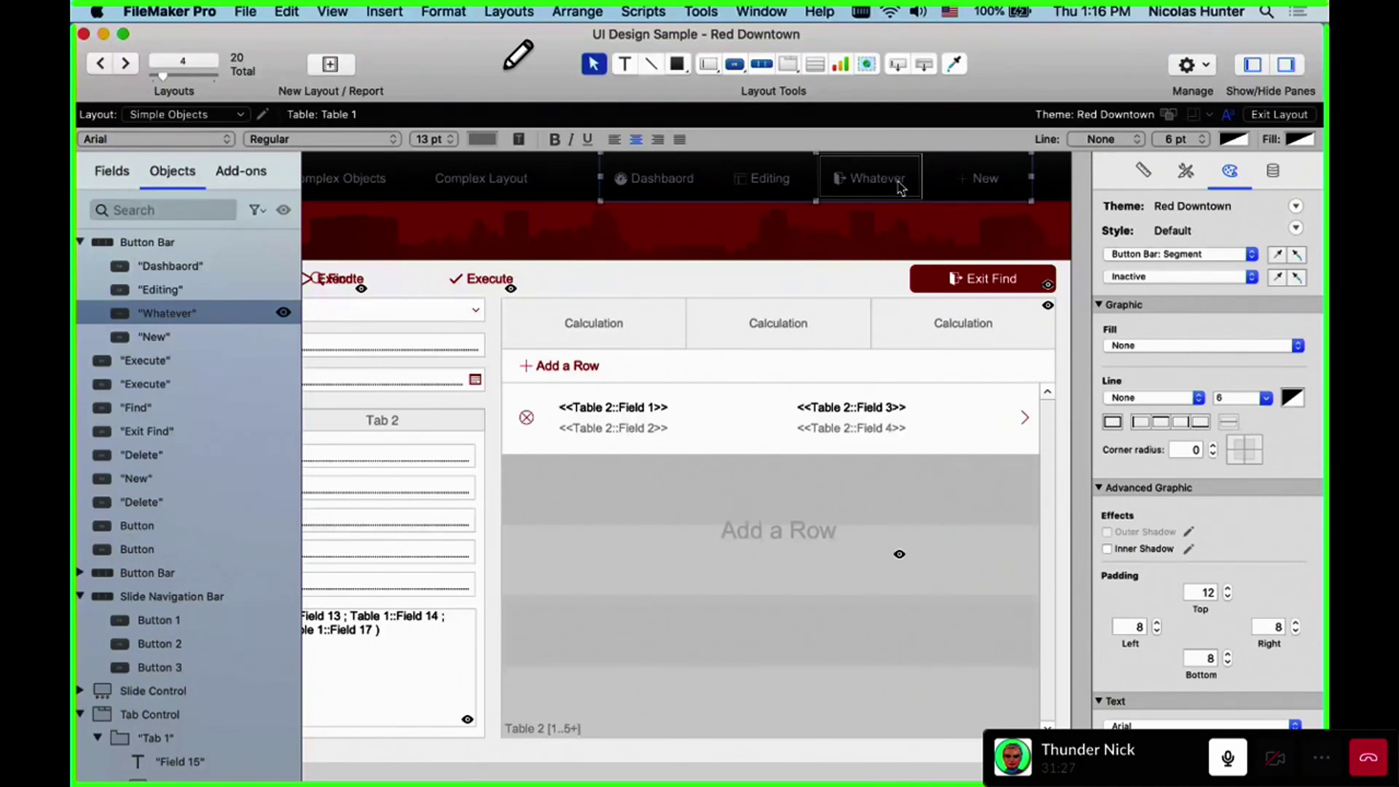
Try the new button bar in vertical orientation and move it down over the Add a Row area
{"action": "double_click", "coordinate": [901, 188]}
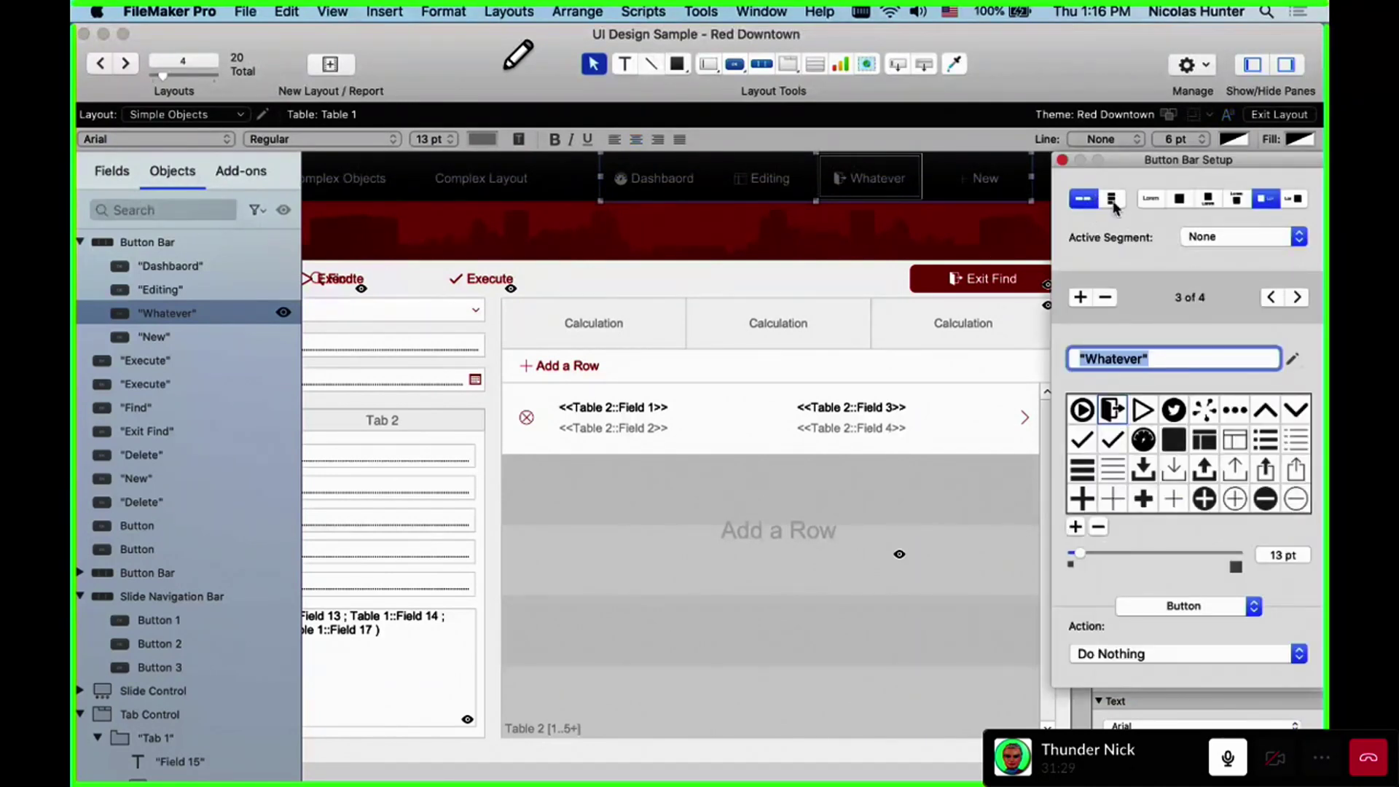
{"action": "left_click", "coordinate": [1112, 200]}
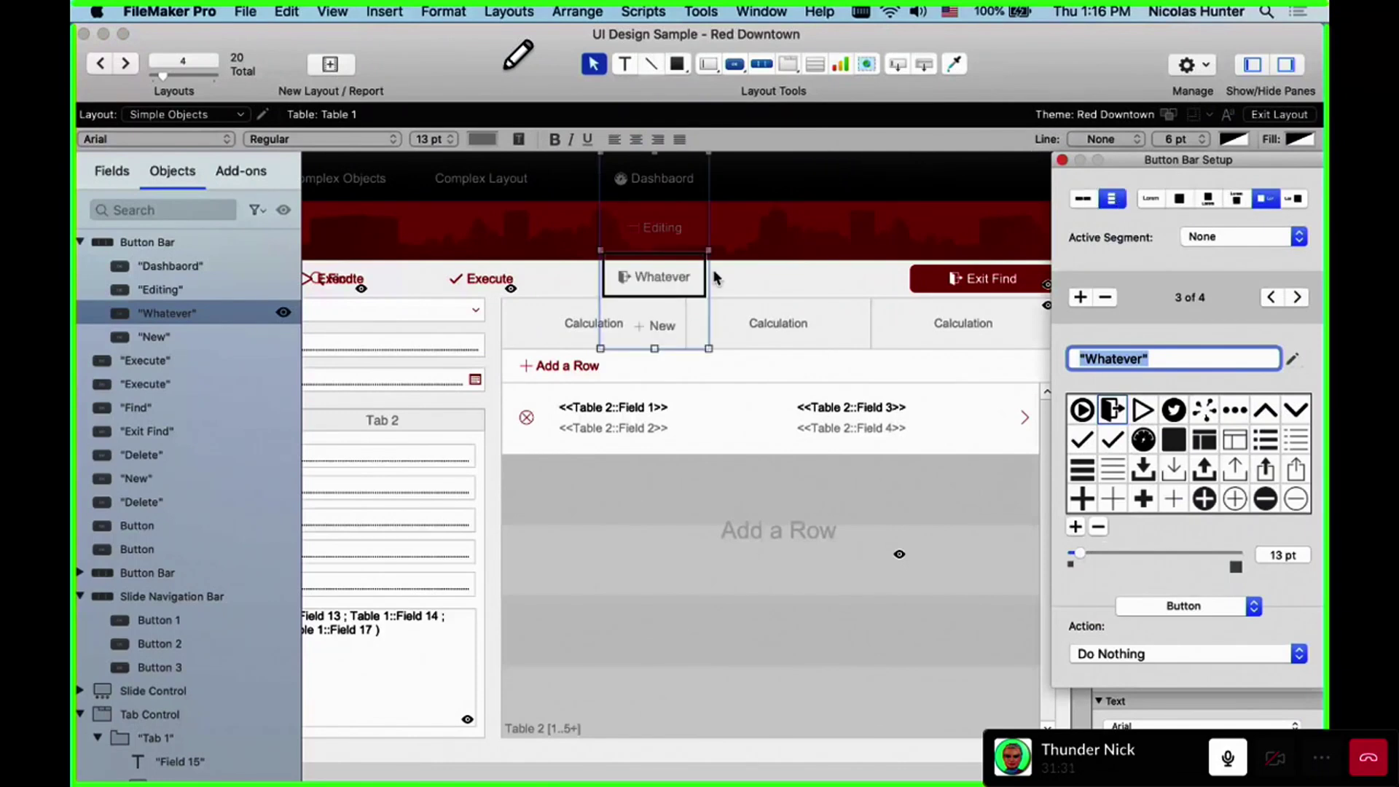
{"action": "left_click_drag", "start_coordinate": [708, 281], "coordinate": [667, 592]}
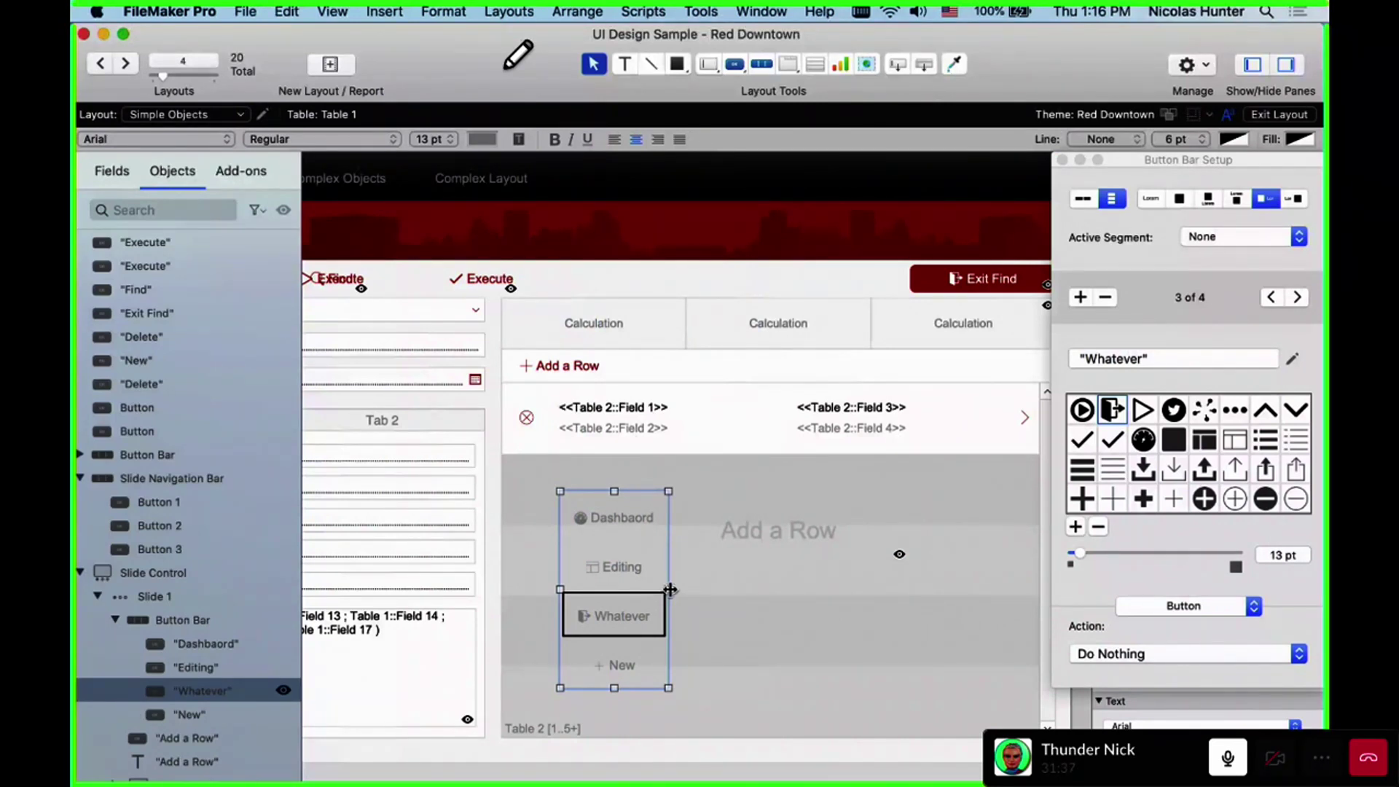
Return the button bar to horizontal orientation, put it back in the Top Navigation part, and close its setup
{"action": "left_click", "coordinate": [1087, 200]}
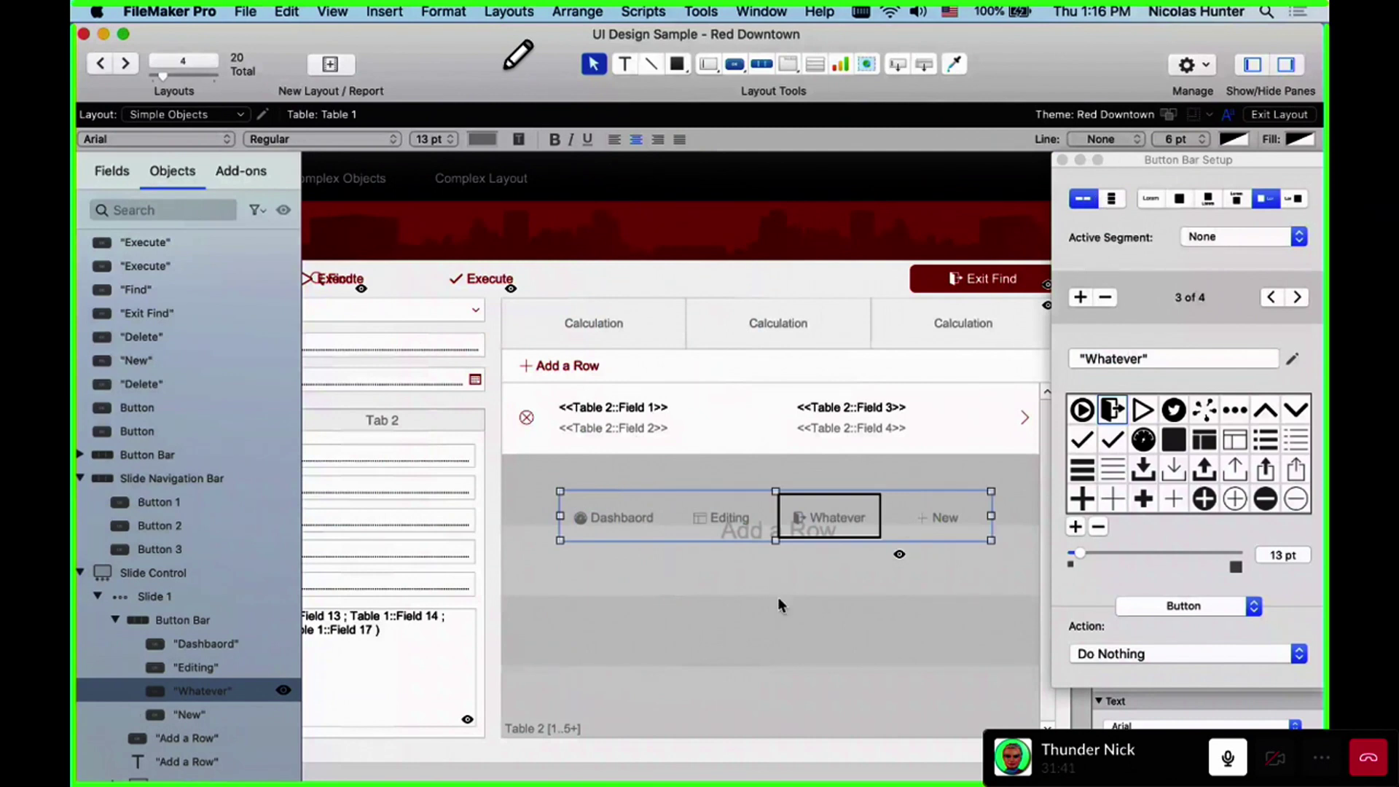
{"action": "left_click_drag", "start_coordinate": [790, 530], "coordinate": [818, 188]}
{"action": "scroll", "coordinate": [819, 189], "scroll_direction": "down", "scroll_amount": 1}
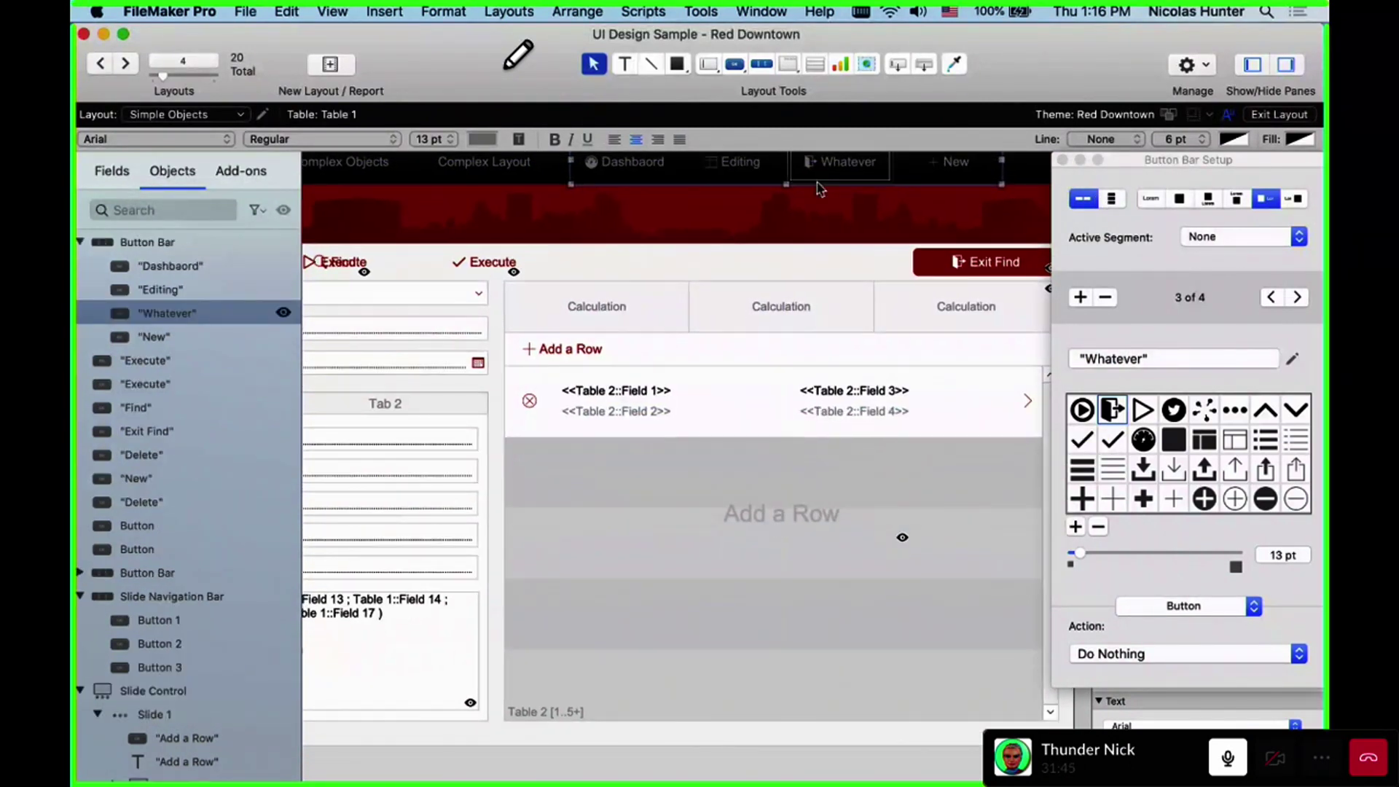
{"action": "scroll", "coordinate": [819, 190], "scroll_direction": "up", "scroll_amount": 1}
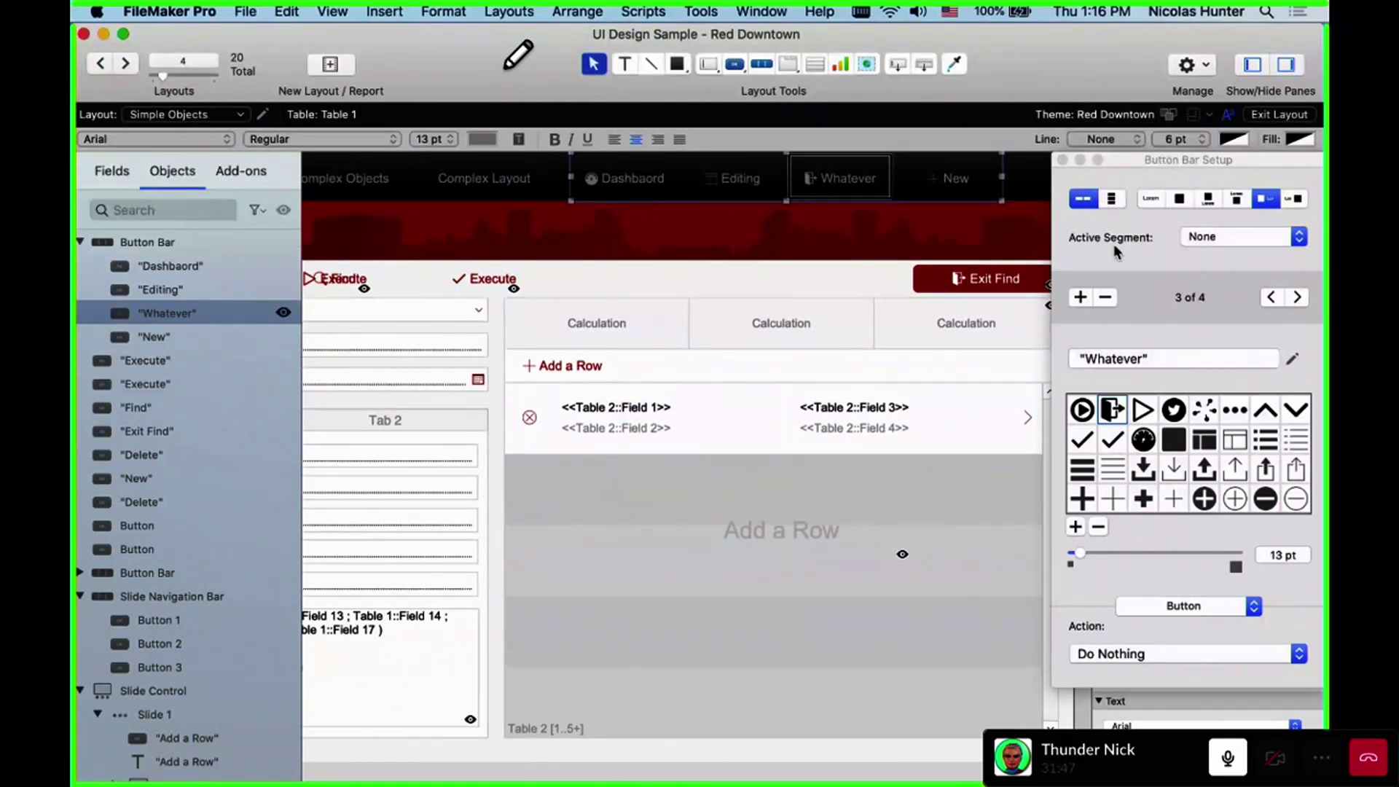
{"action": "left_click", "coordinate": [1062, 160]}
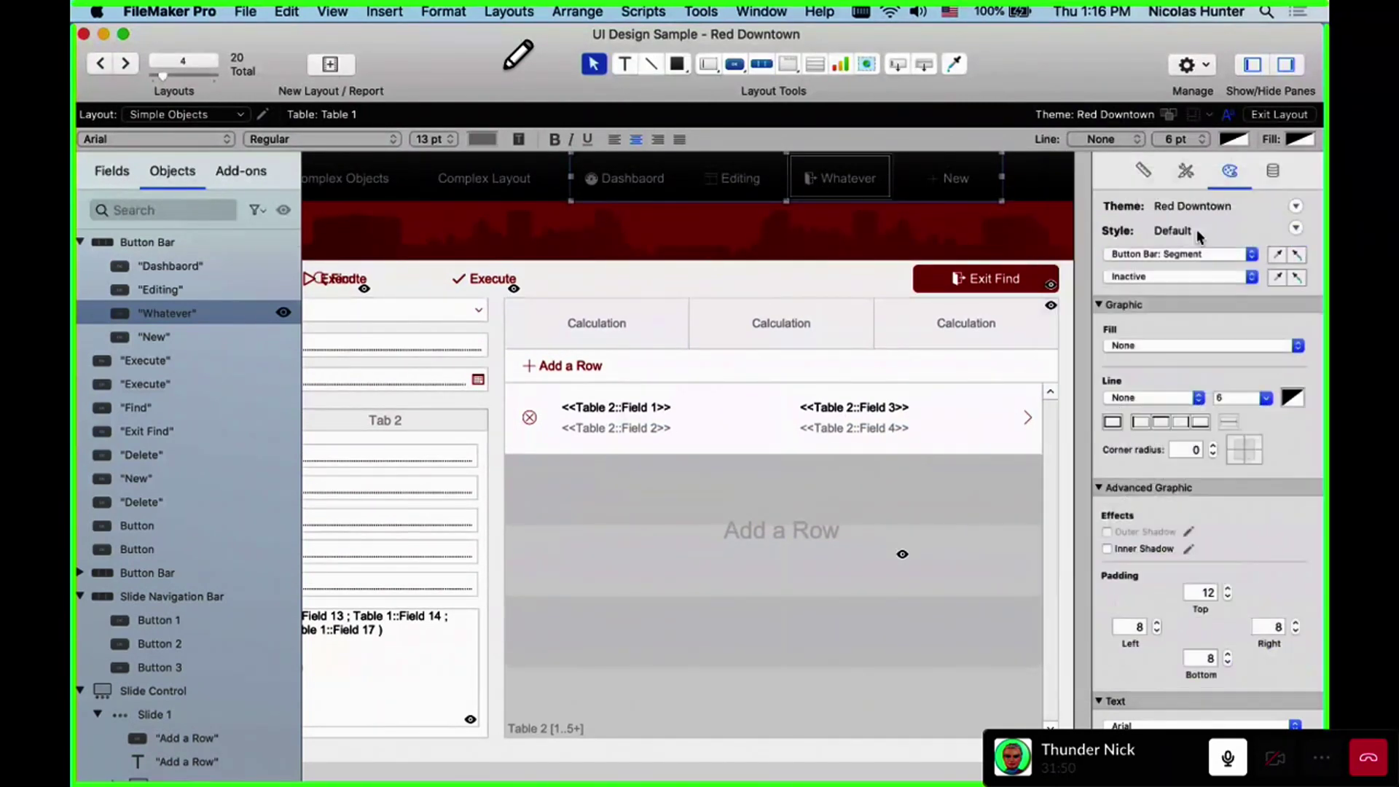
Compare the Active and Inactive state styling of the Whatever segment
{"action": "left_click", "coordinate": [1169, 282]}
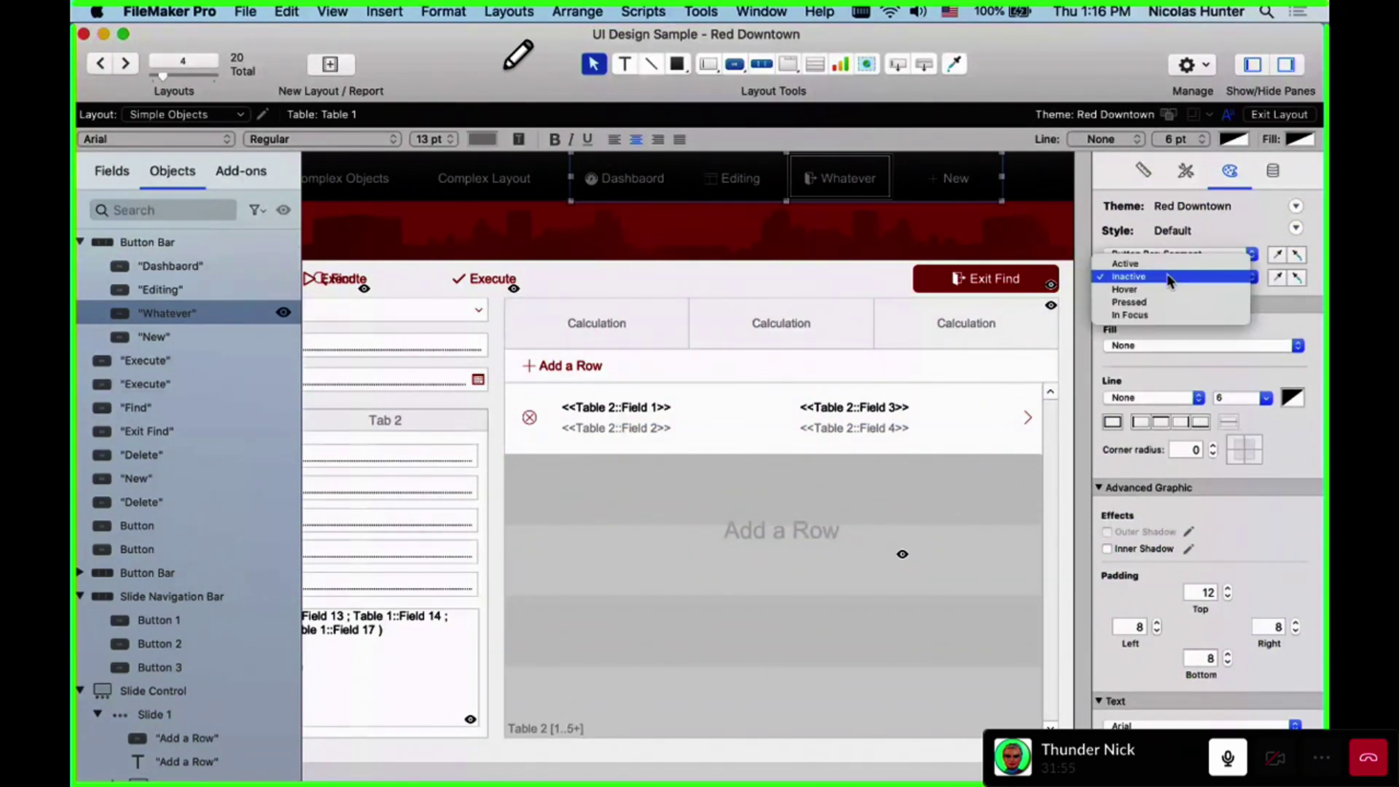
{"action": "left_click", "coordinate": [1160, 264]}
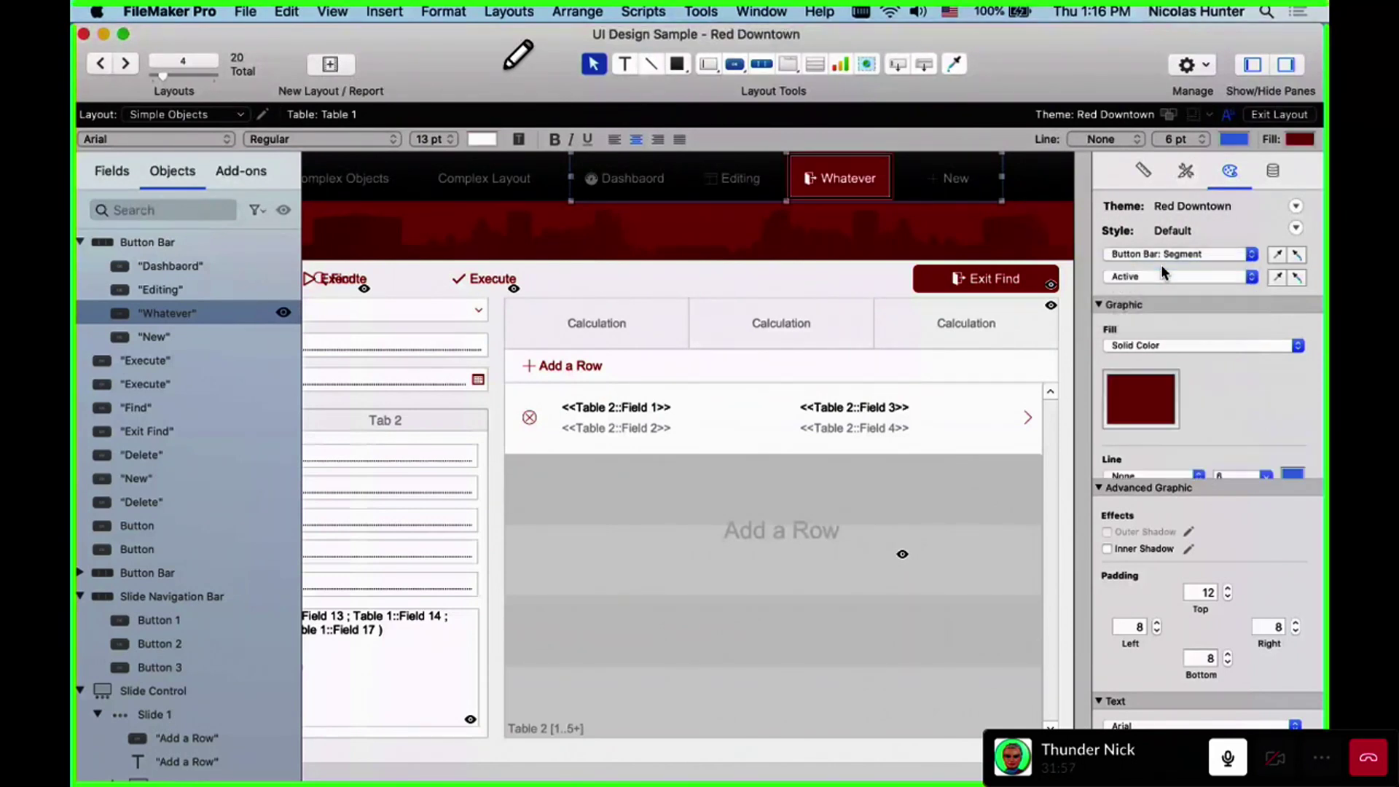
{"action": "left_click", "coordinate": [1156, 275]}
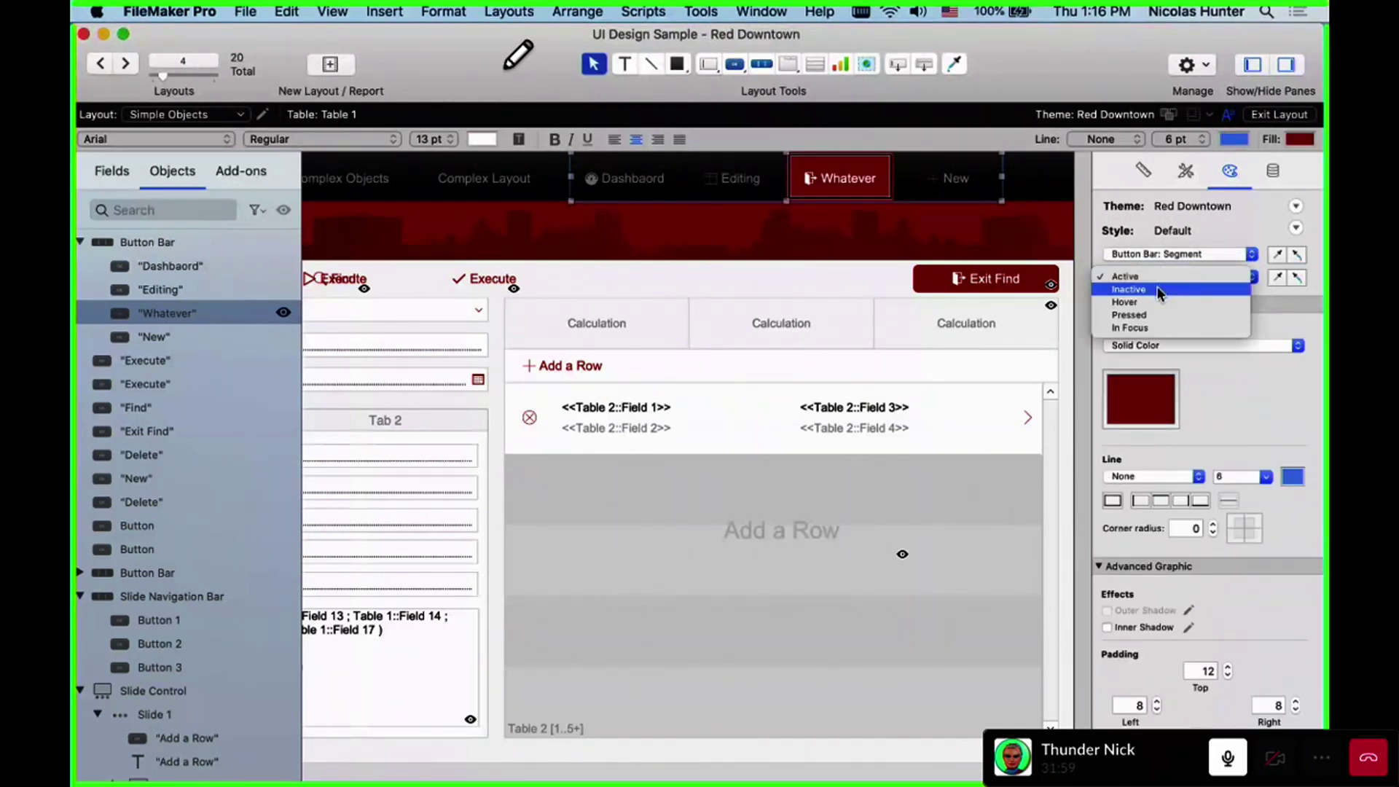
{"action": "left_click", "coordinate": [1157, 292]}
{"action": "left_click", "coordinate": [1155, 275]}
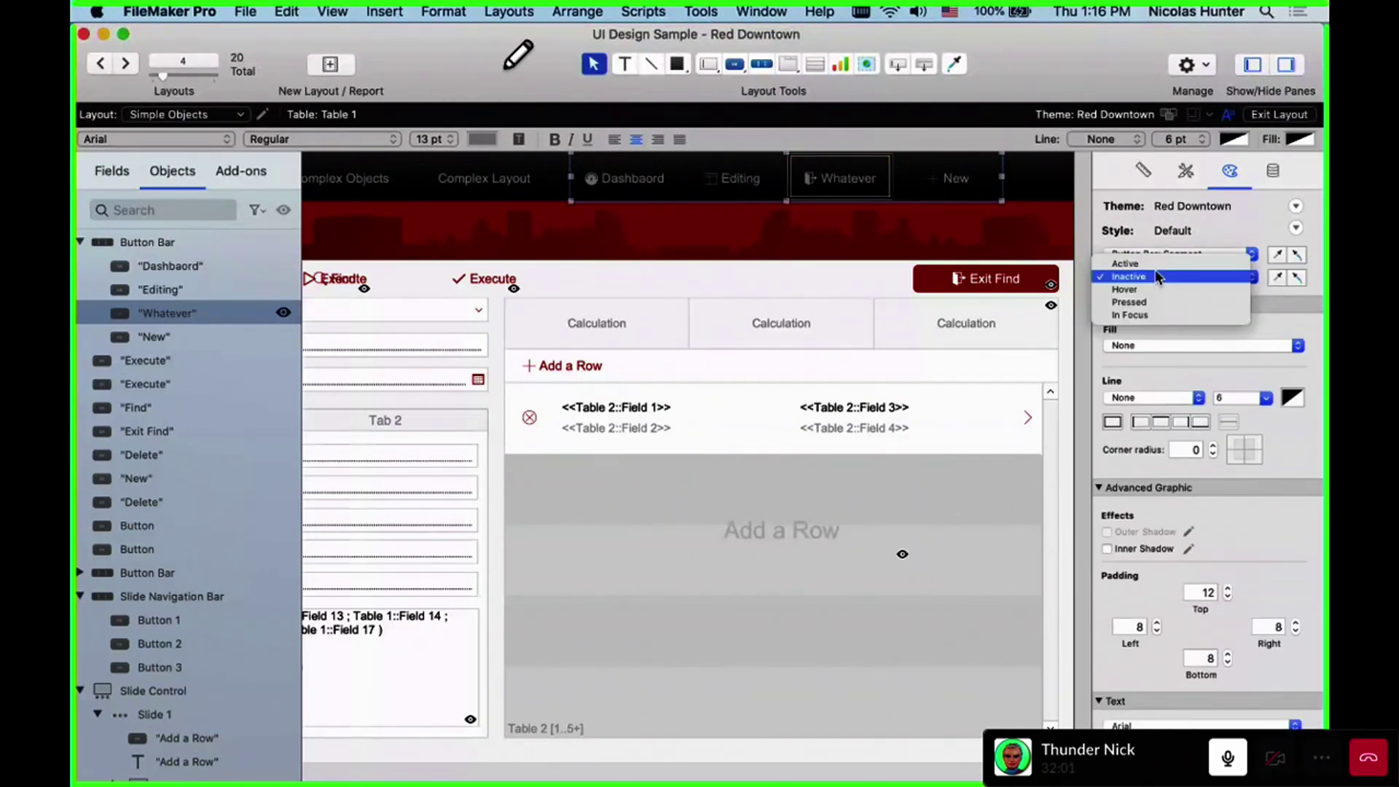
{"action": "left_click", "coordinate": [1155, 278]}
{"action": "left_click", "coordinate": [1156, 276]}
Give the button bar segments' Active state a solid dark blue fill and compare it with the Inactive state
{"action": "left_click", "coordinate": [1158, 265]}
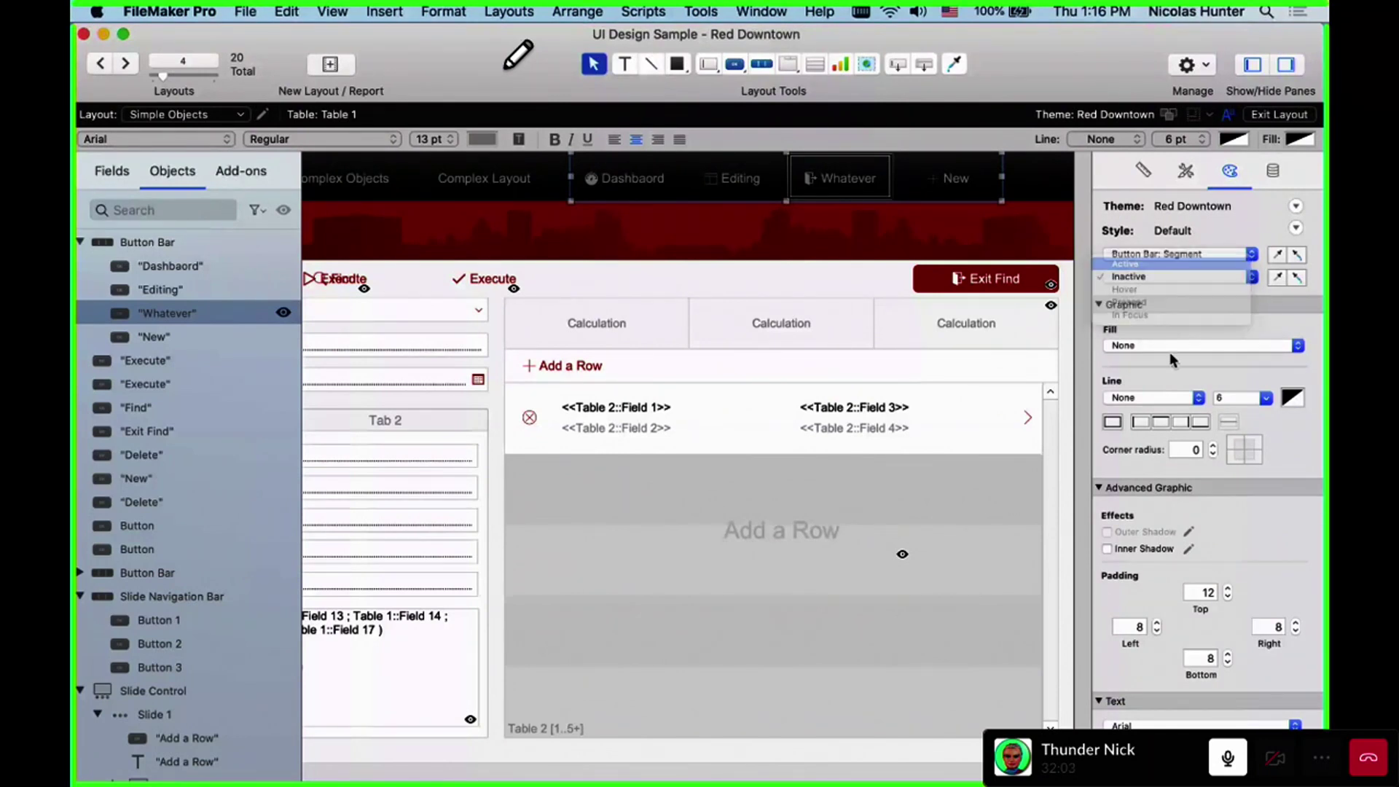
{"action": "left_click", "coordinate": [1153, 419]}
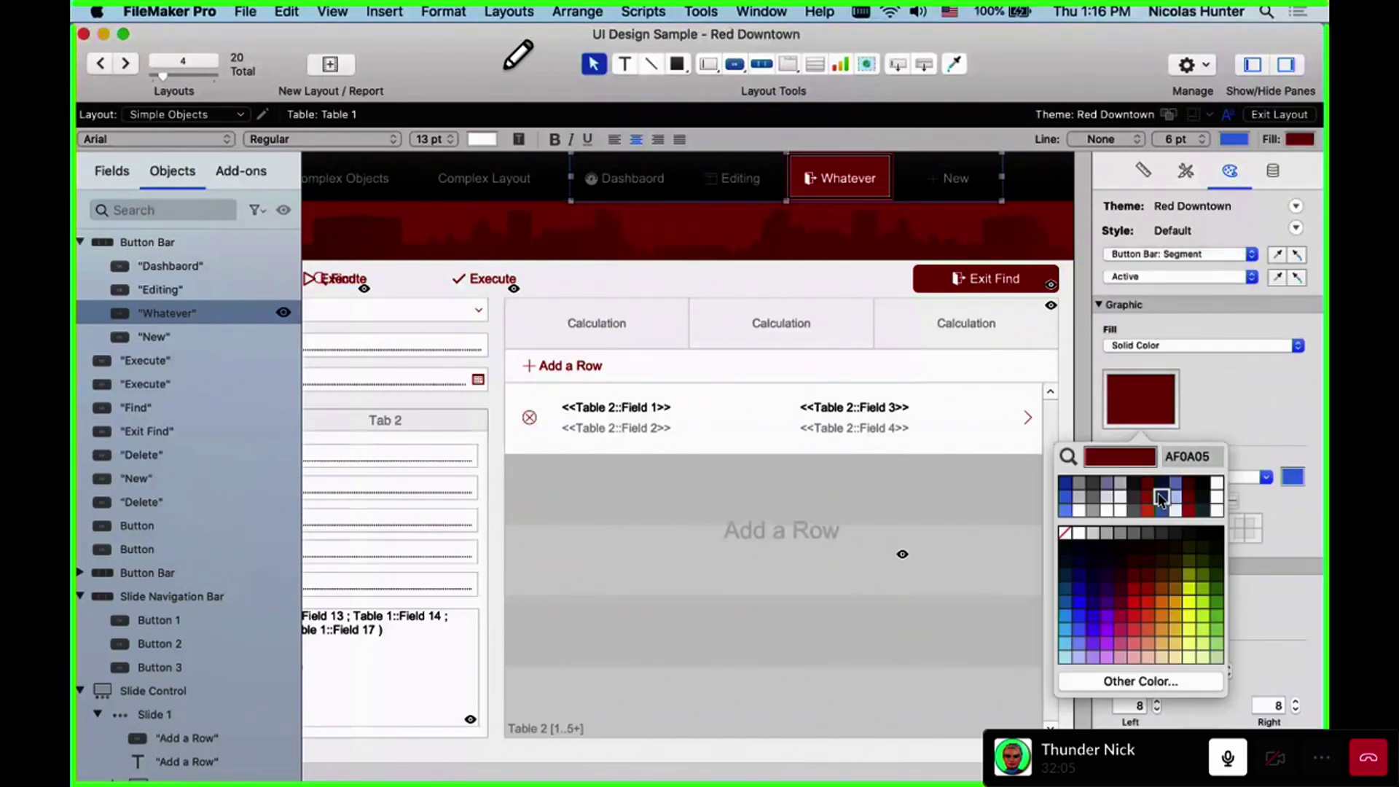
{"action": "left_click", "coordinate": [1162, 497]}
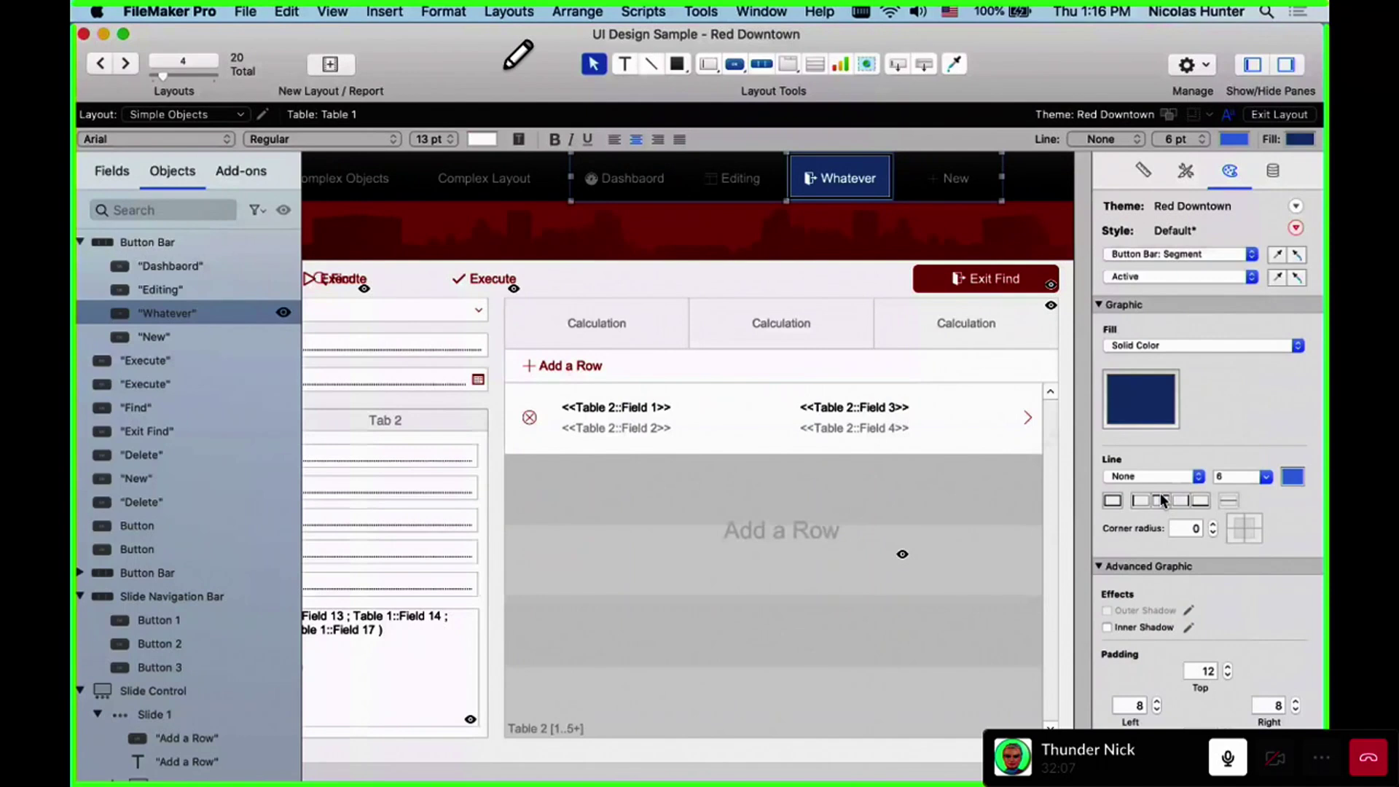
{"action": "left_click", "coordinate": [1141, 277]}
{"action": "left_click", "coordinate": [1144, 289]}
{"action": "left_click", "coordinate": [1147, 278]}
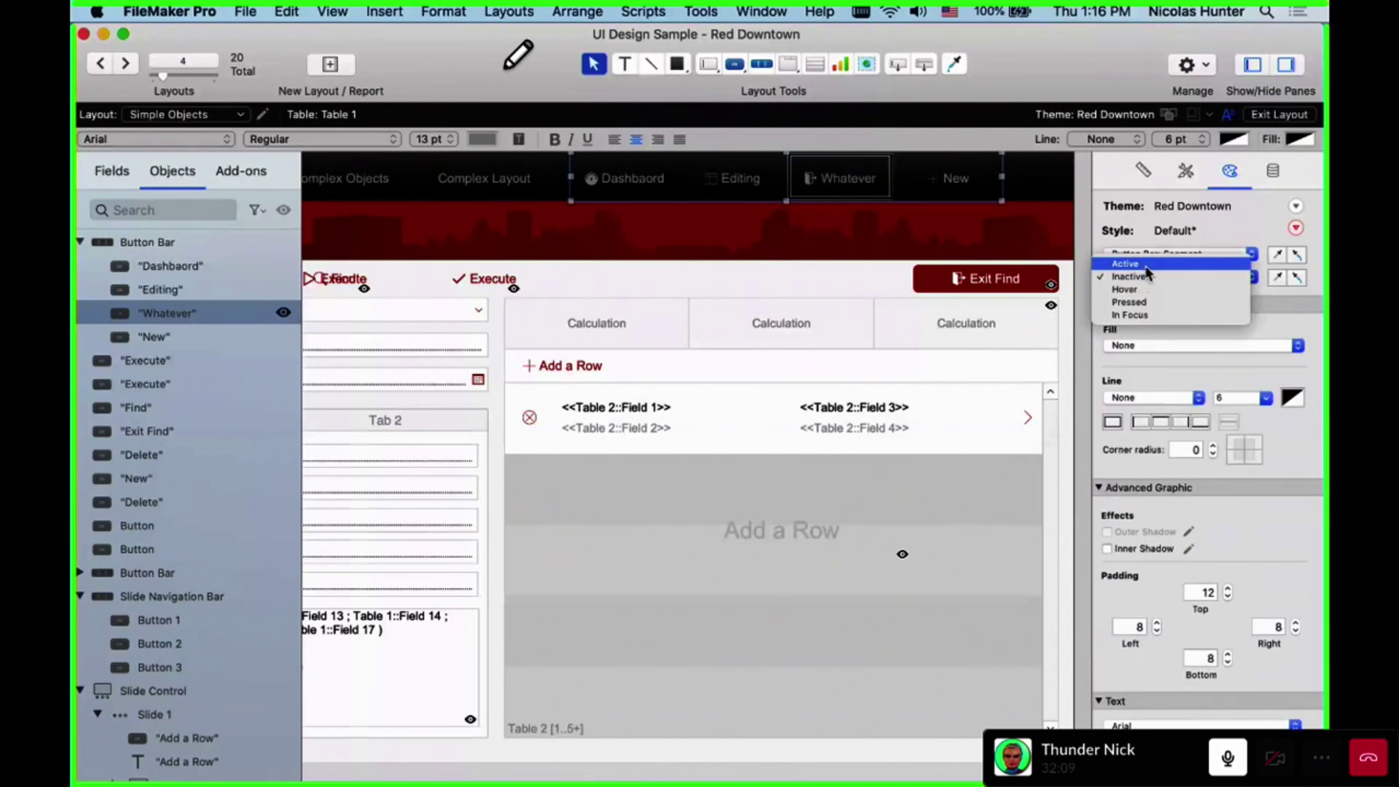
{"action": "left_click", "coordinate": [1147, 264]}
Examine the Active Segment choices in the button bar's setup, and check the Active styling on the Dashbaord and Whatever segments
{"action": "scroll", "coordinate": [869, 185], "scroll_direction": "right", "scroll_amount": 1}
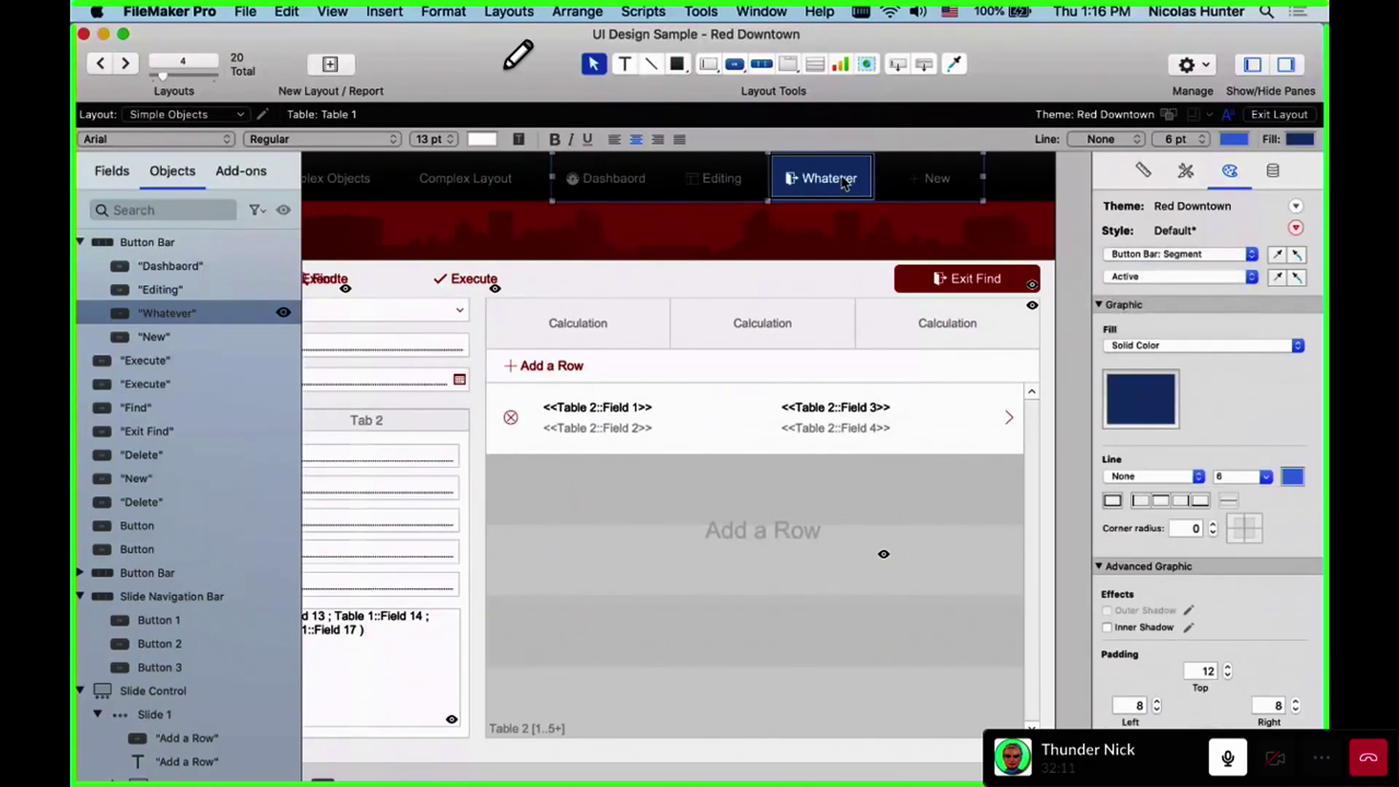
{"action": "double_click", "coordinate": [869, 186]}
{"action": "left_click", "coordinate": [1180, 237]}
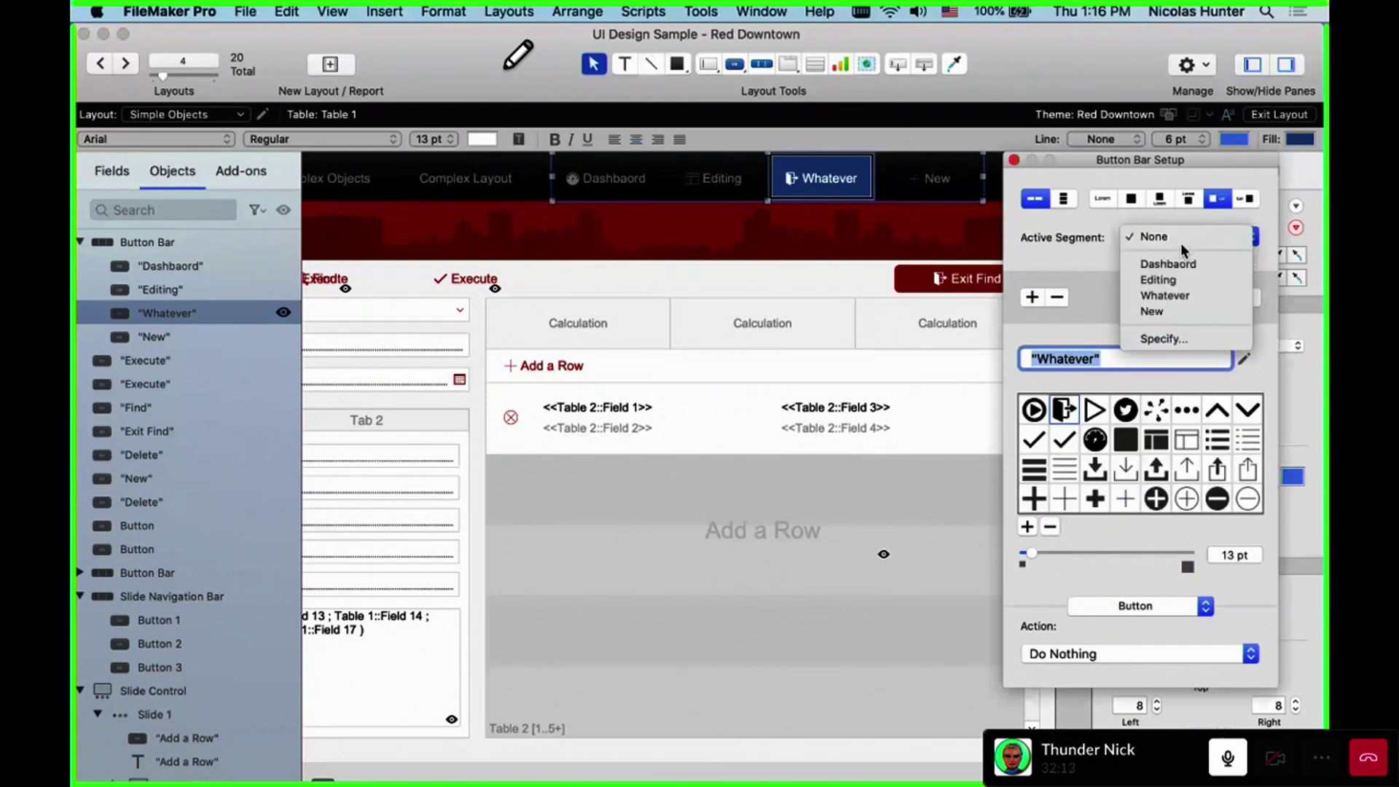
{"action": "left_click", "coordinate": [1065, 241]}
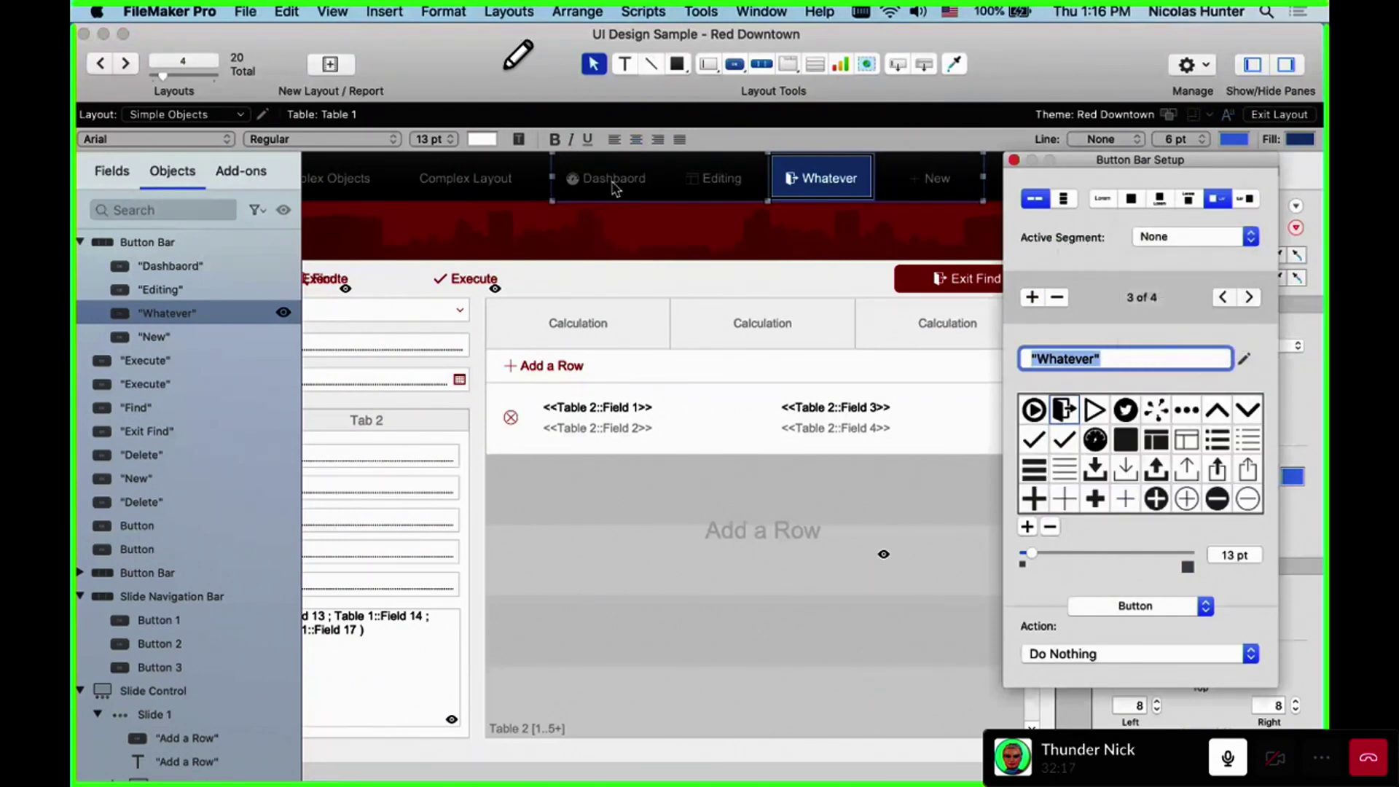
{"action": "left_click", "coordinate": [812, 184]}
{"action": "left_click", "coordinate": [814, 183]}
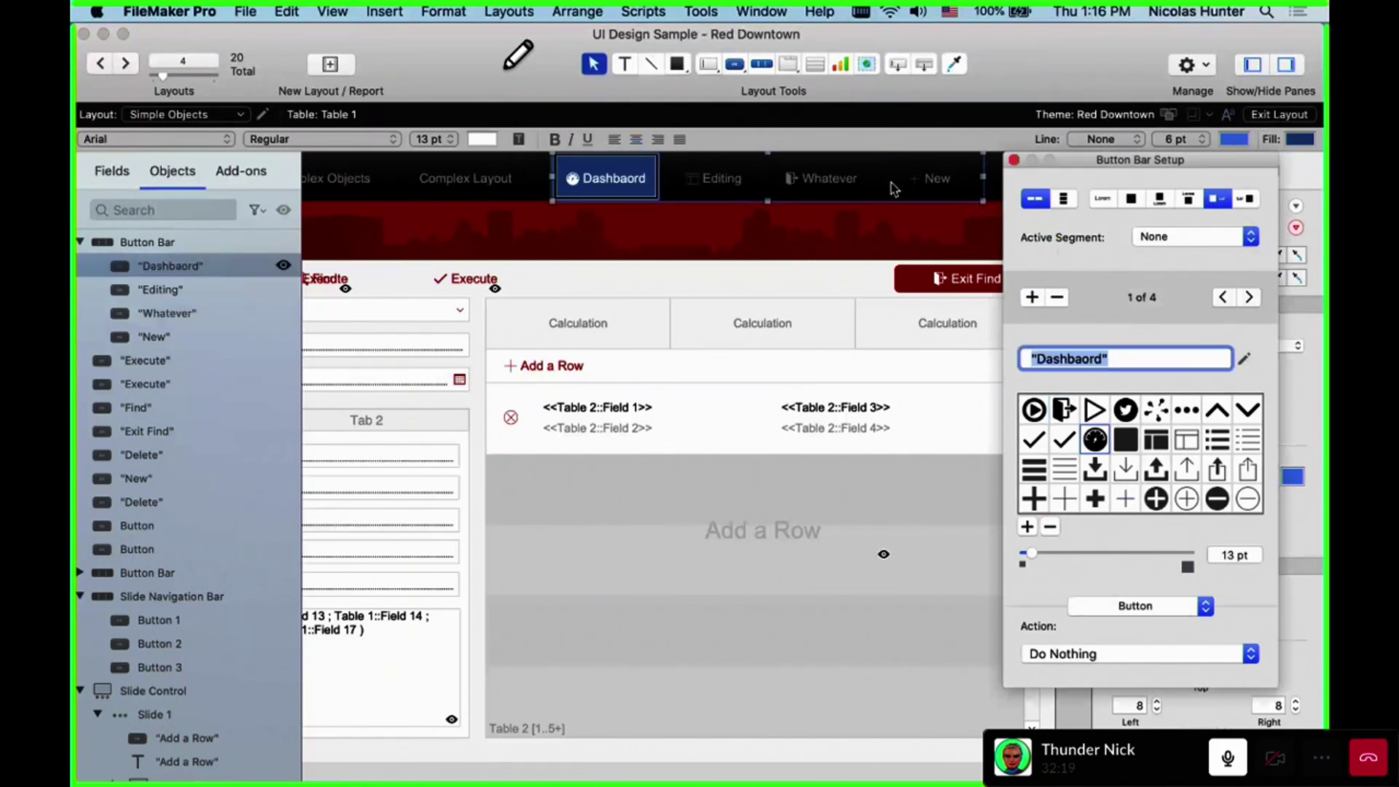
{"action": "left_click", "coordinate": [826, 188]}
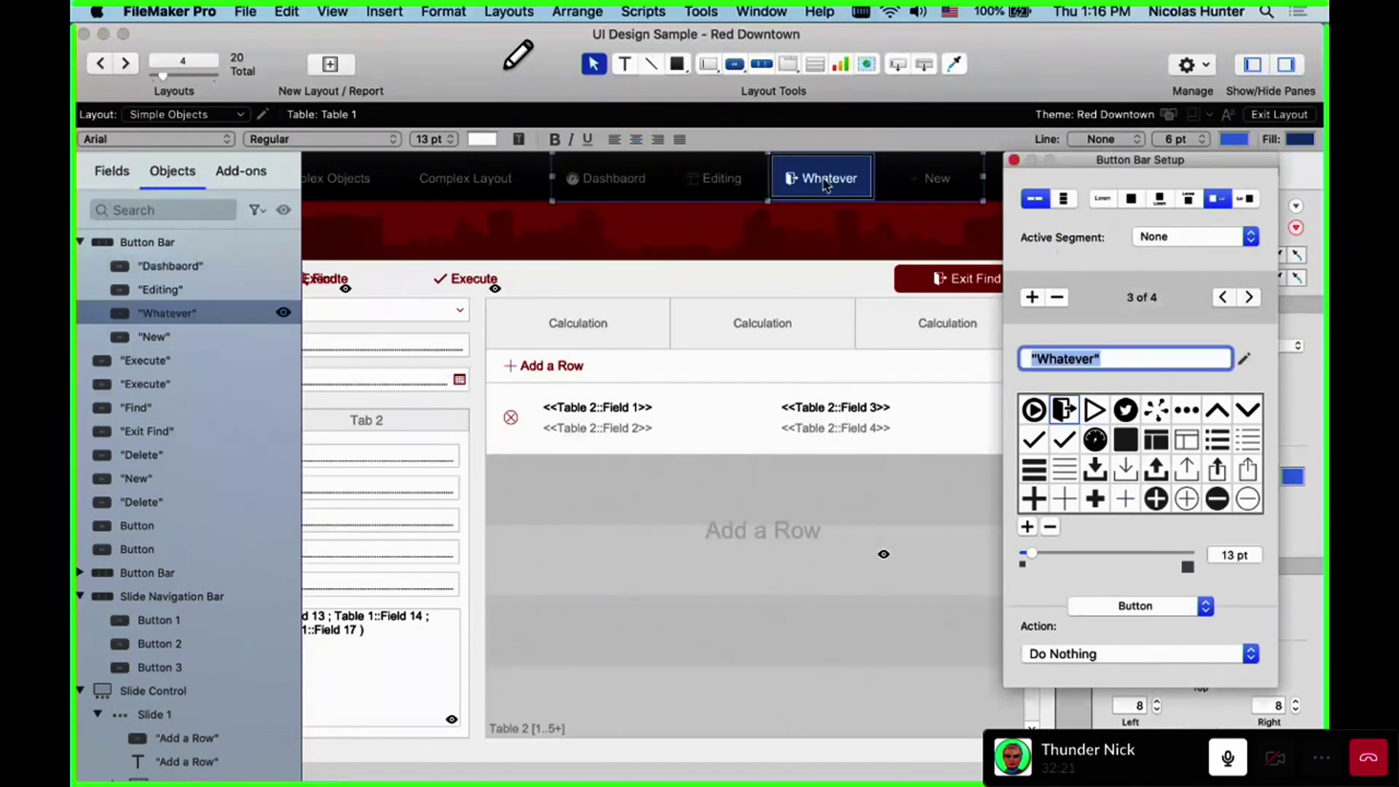
Set the button bar's active segment to Whatever and view the layout in Browse mode
{"action": "left_click", "coordinate": [1174, 236]}
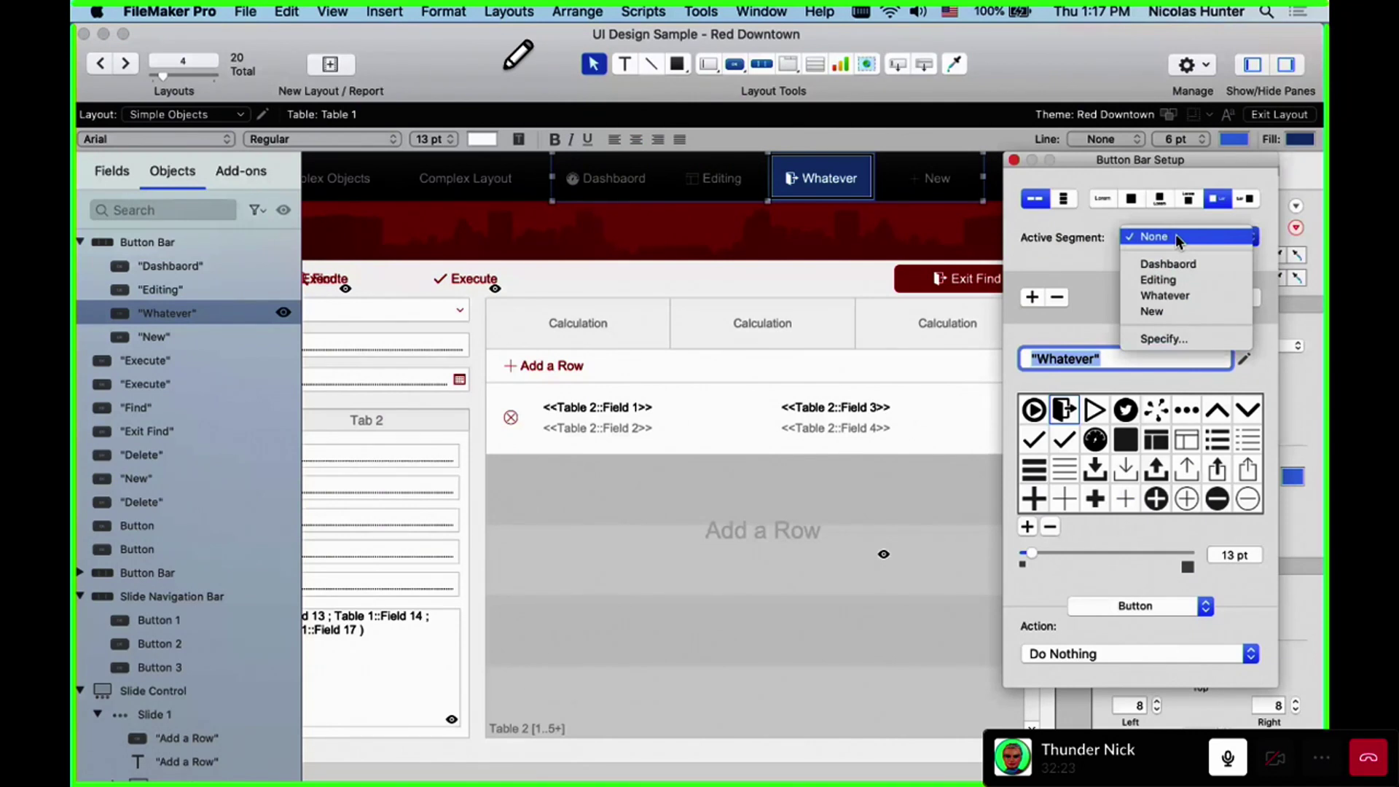
{"action": "left_click", "coordinate": [1183, 294]}
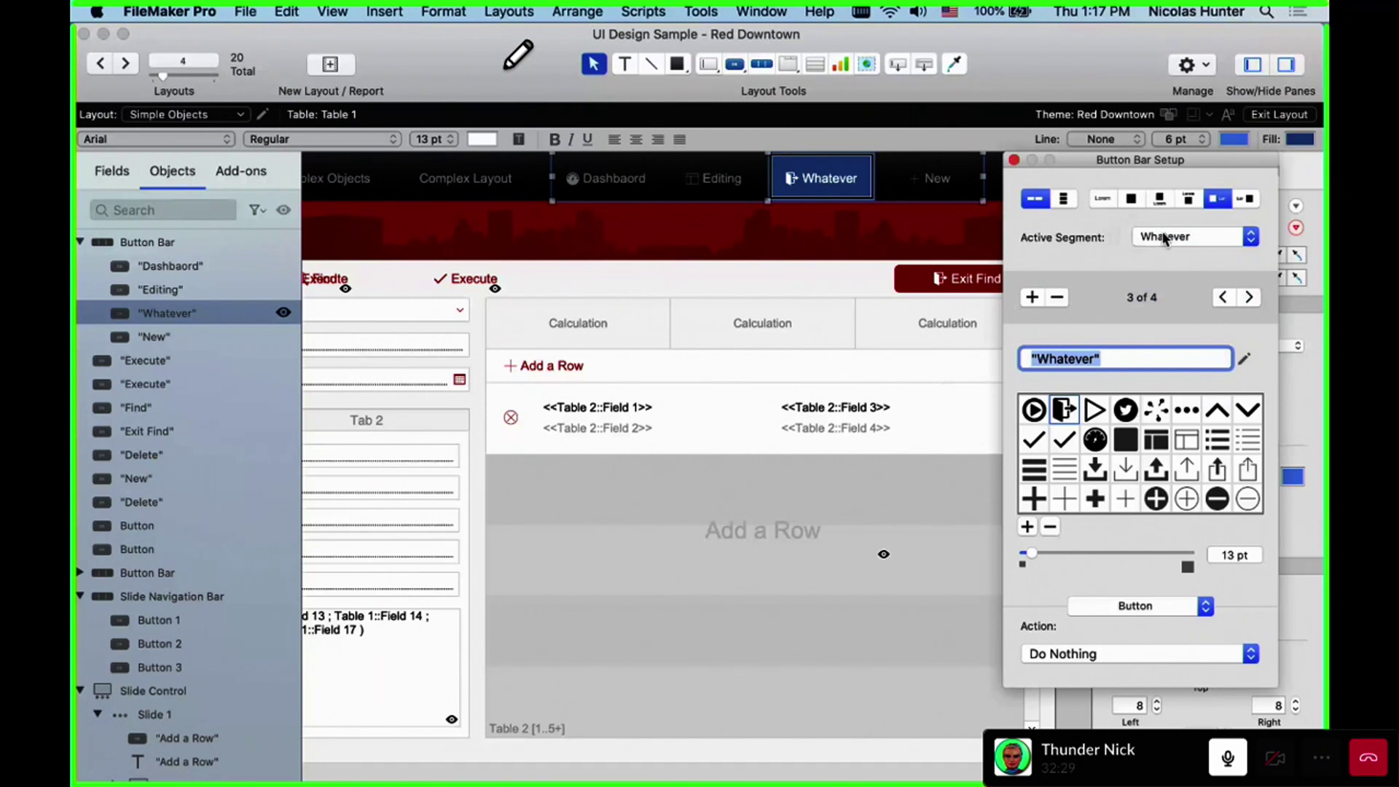
{"action": "left_click", "coordinate": [927, 247]}
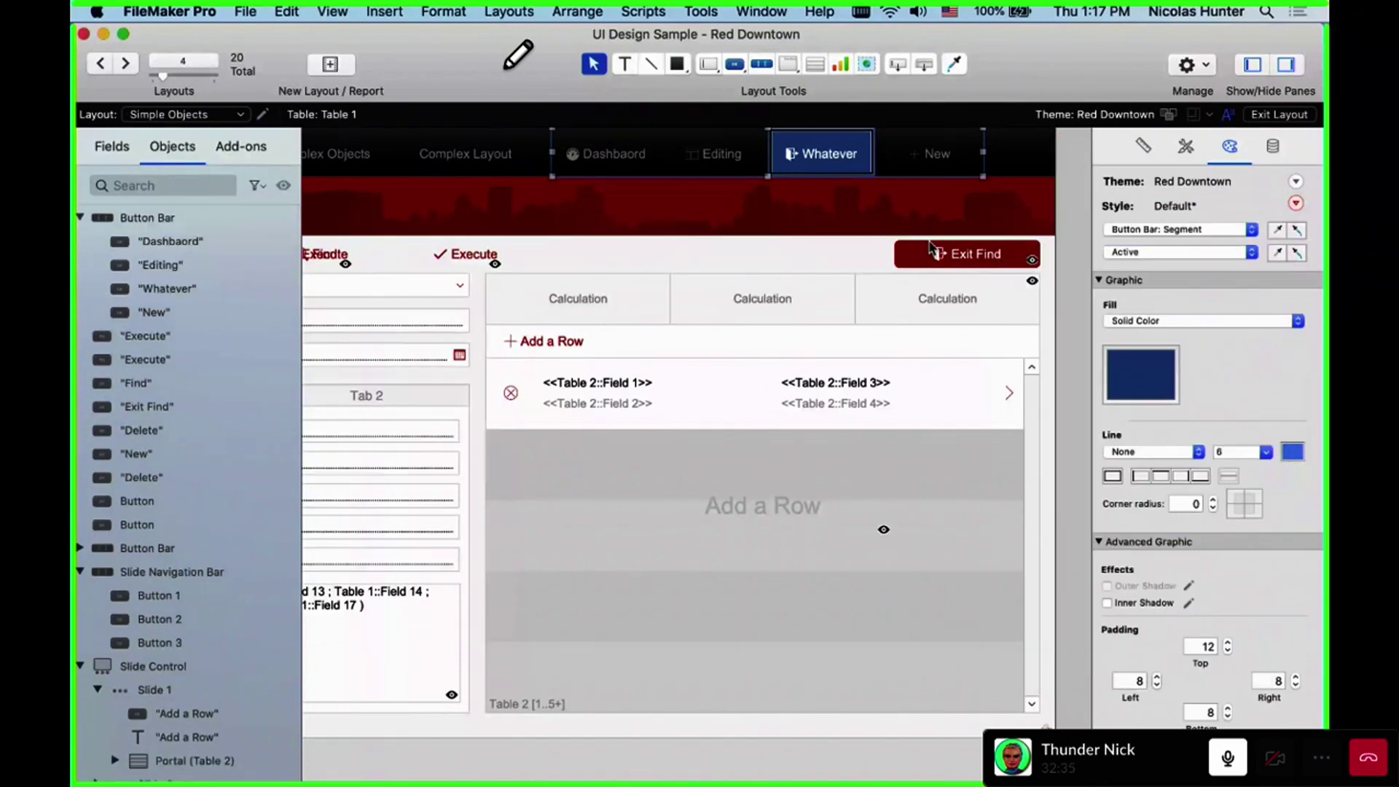
{"action": "key", "text": "super+b"}
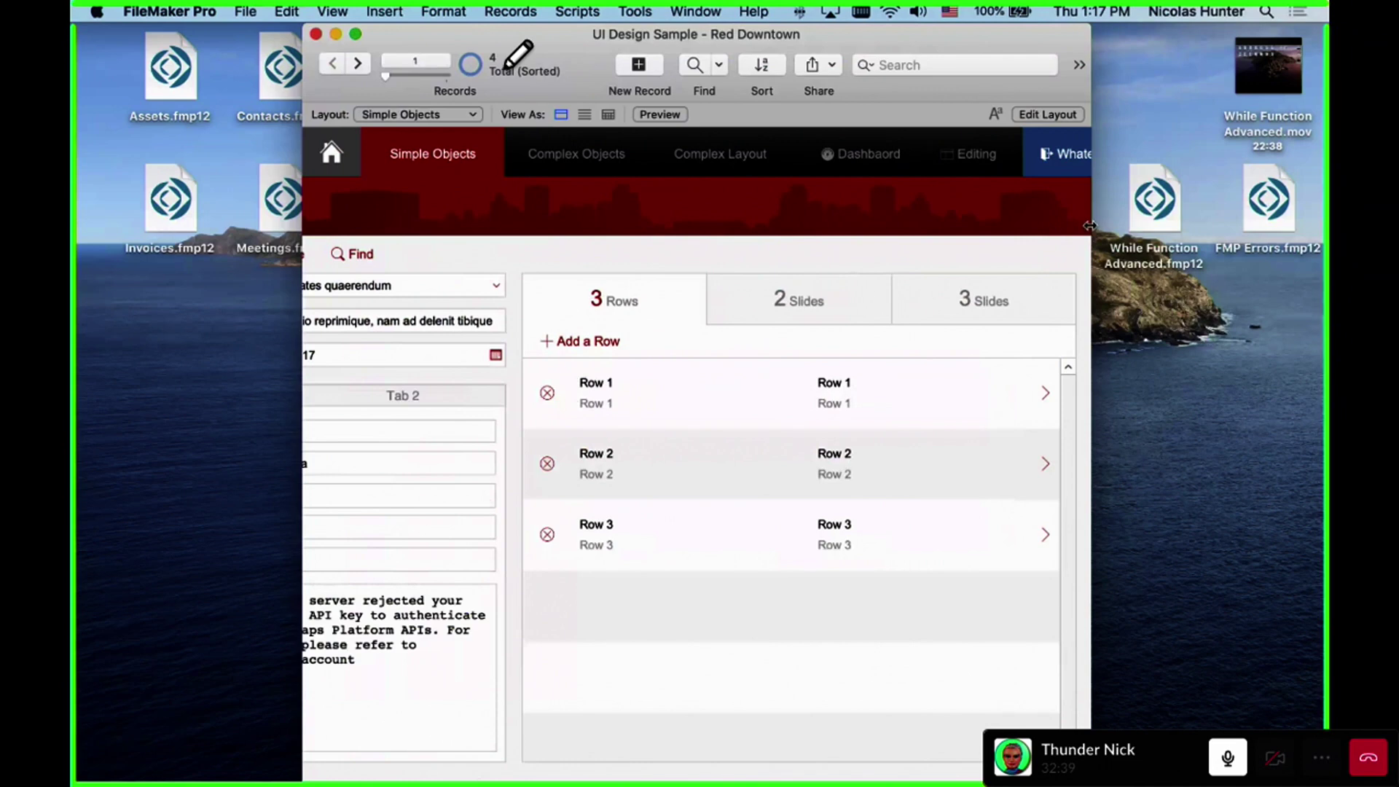
Widen the window to view the whole button bar in Browse mode, and select the bar in Layout mode
{"action": "left_click_drag", "start_coordinate": [1092, 224], "coordinate": [1274, 224]}
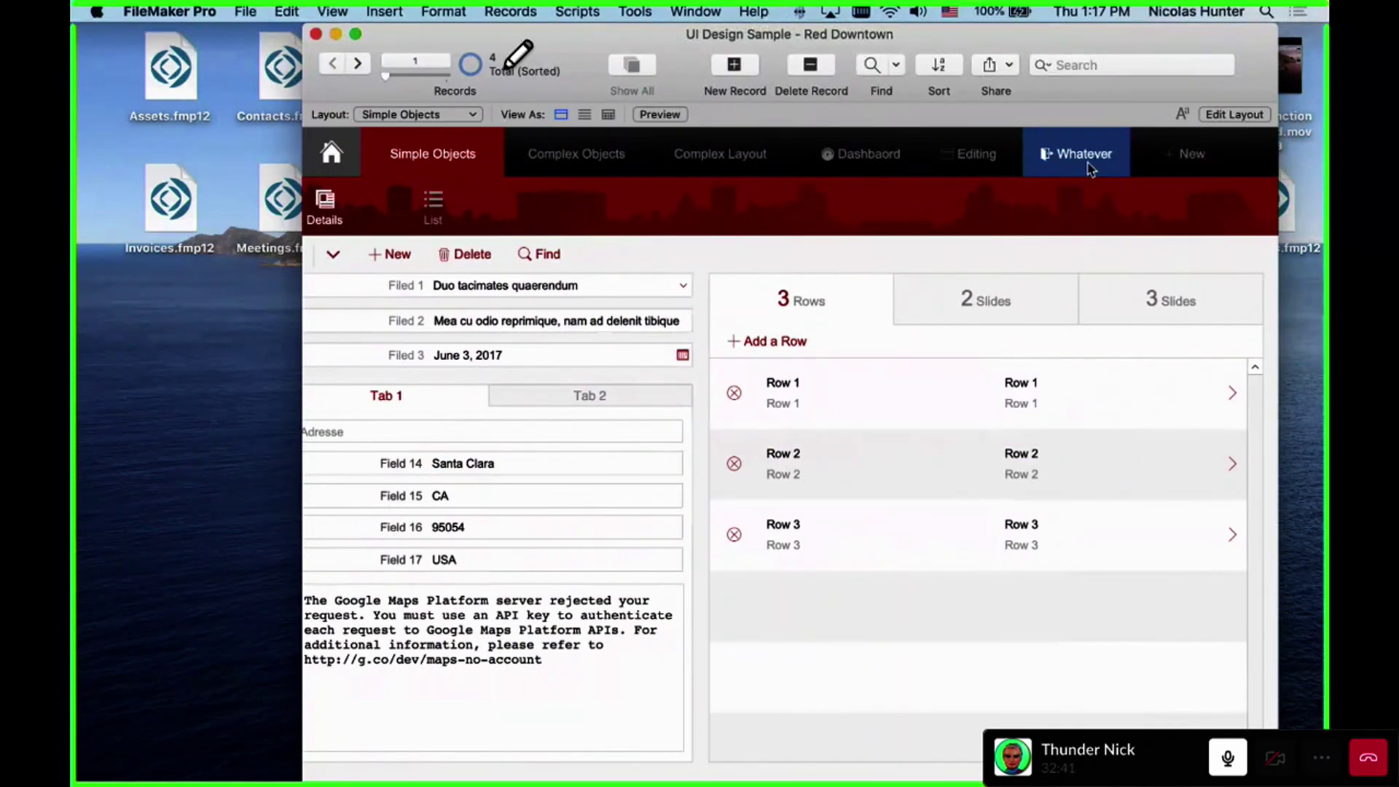
{"action": "left_click", "coordinate": [995, 162]}
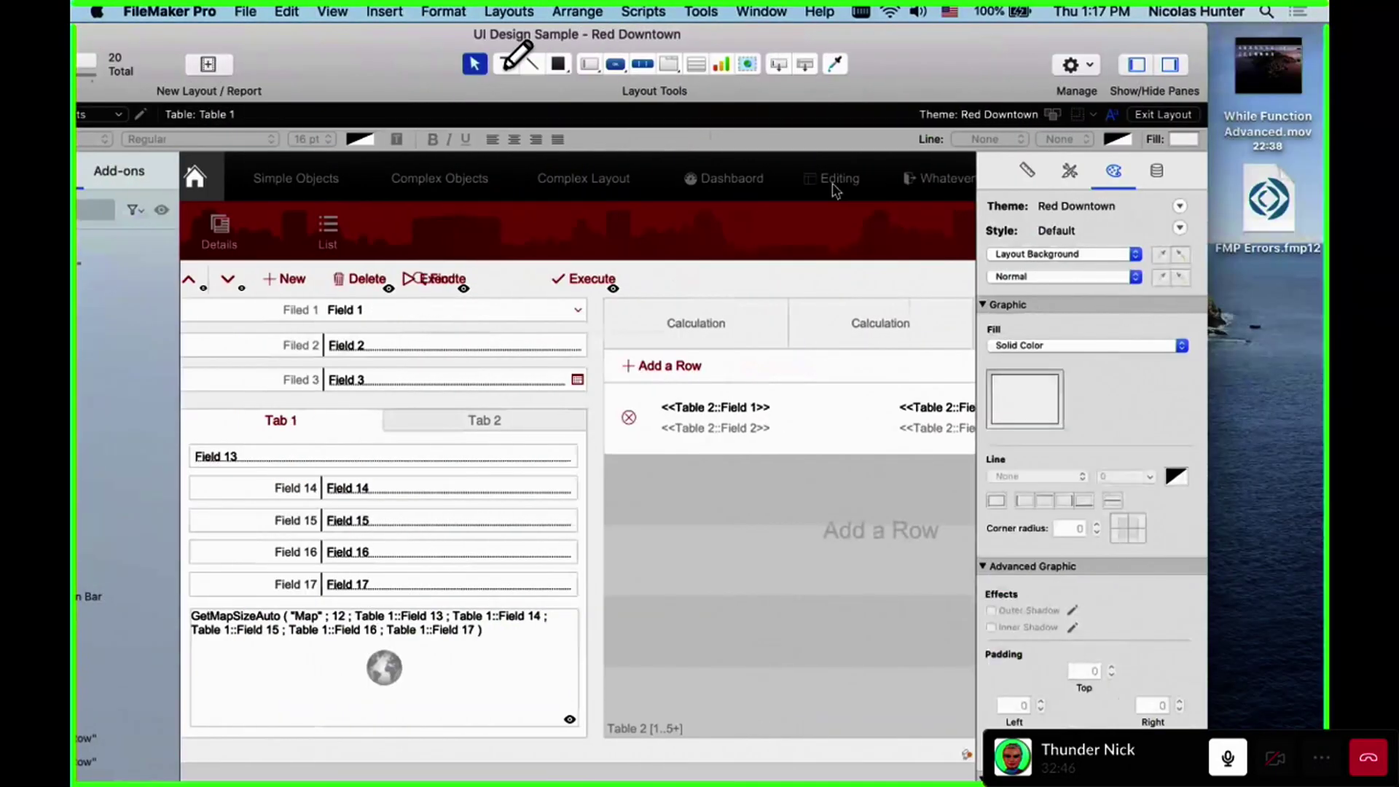
{"action": "left_click", "coordinate": [835, 191]}
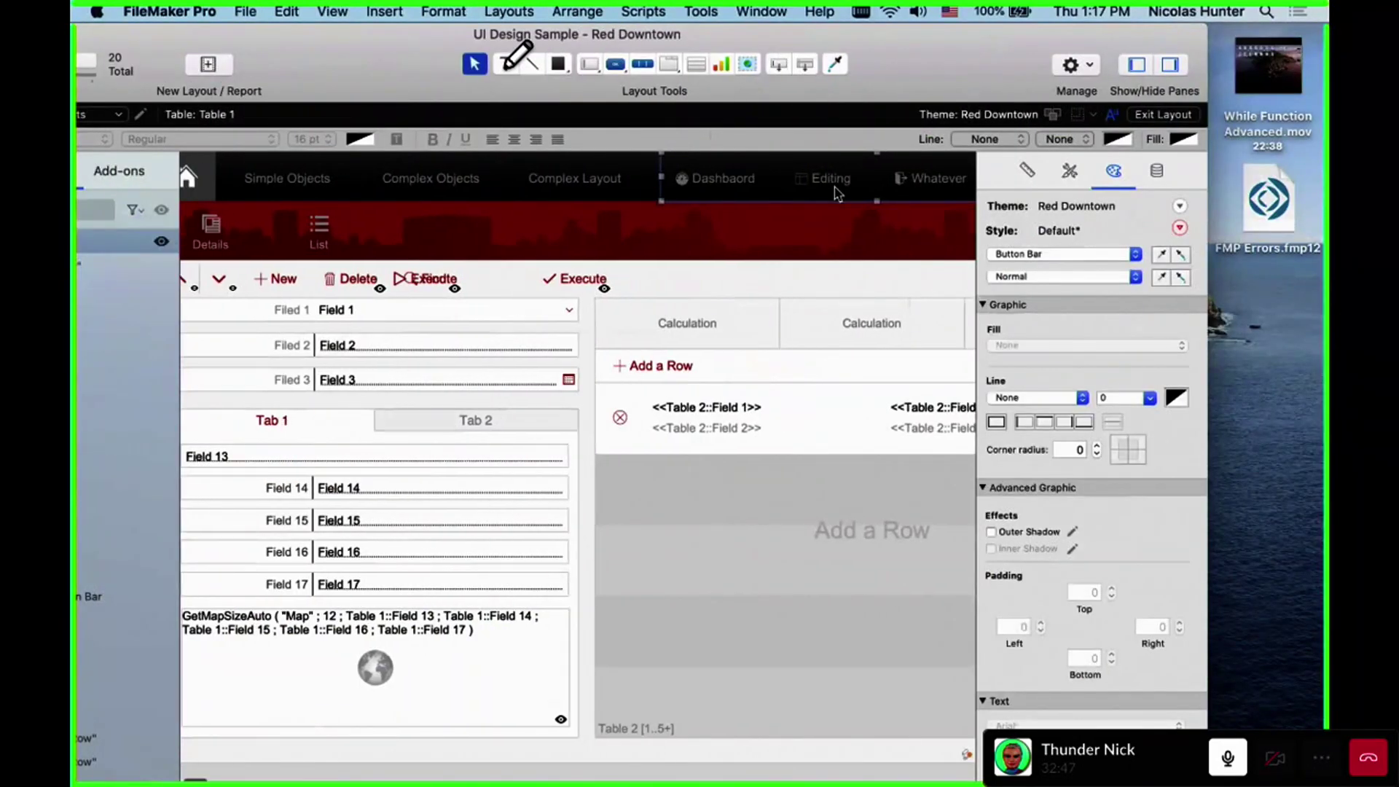
{"action": "scroll", "coordinate": [835, 191], "scroll_direction": "right", "scroll_amount": 5}
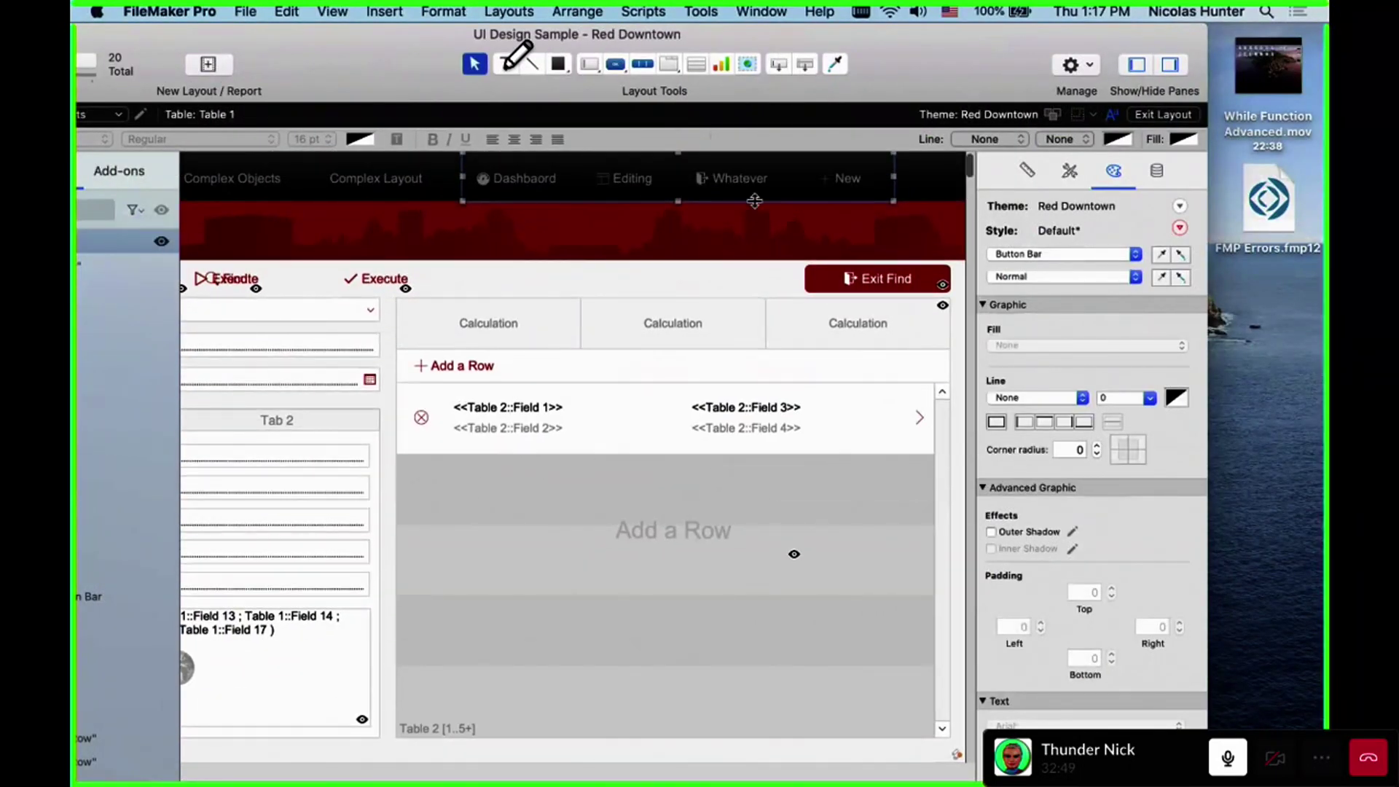
Check the Whatever segment's button bar setup and move the segment between Dashbaord and Editing
{"action": "left_click", "coordinate": [739, 191]}
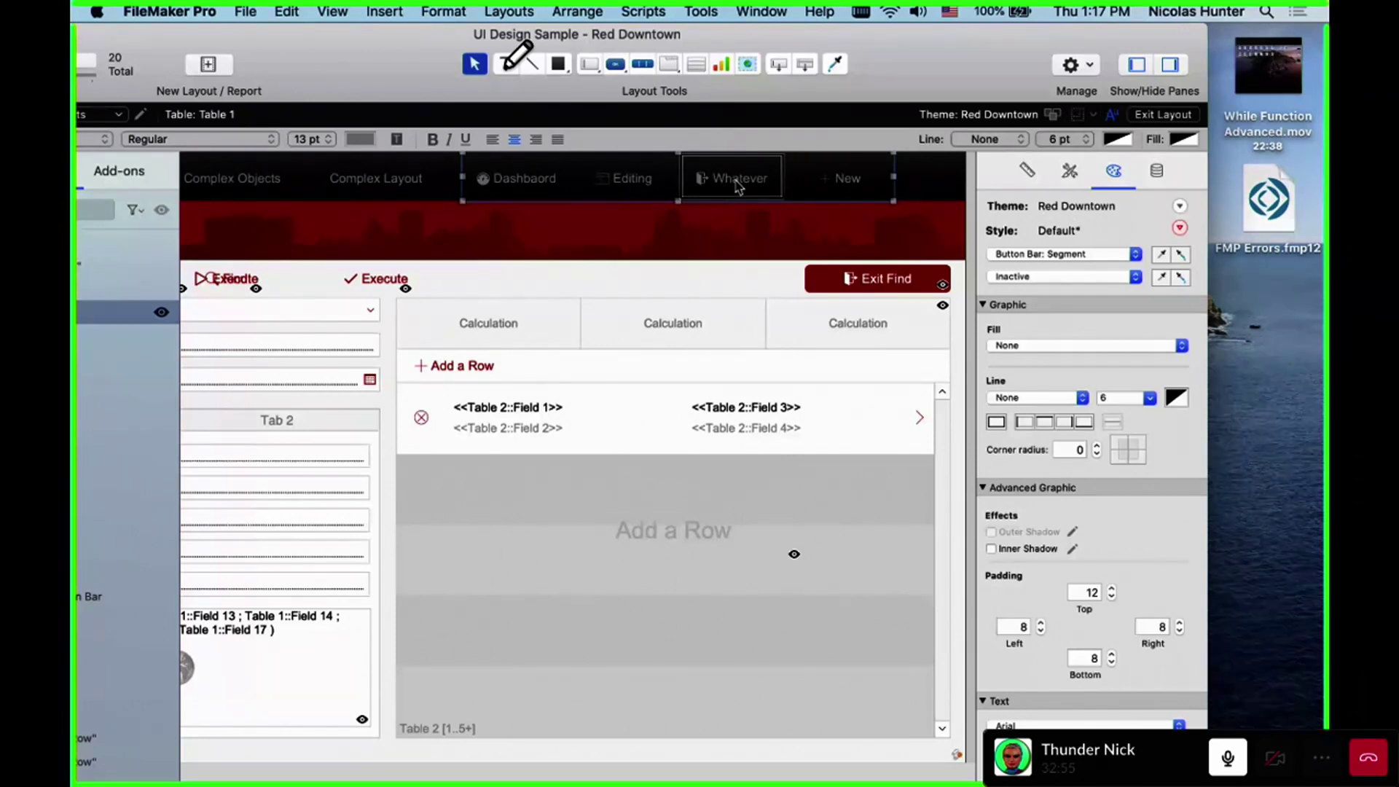
{"action": "scroll", "coordinate": [737, 188], "scroll_direction": "right", "scroll_amount": 3}
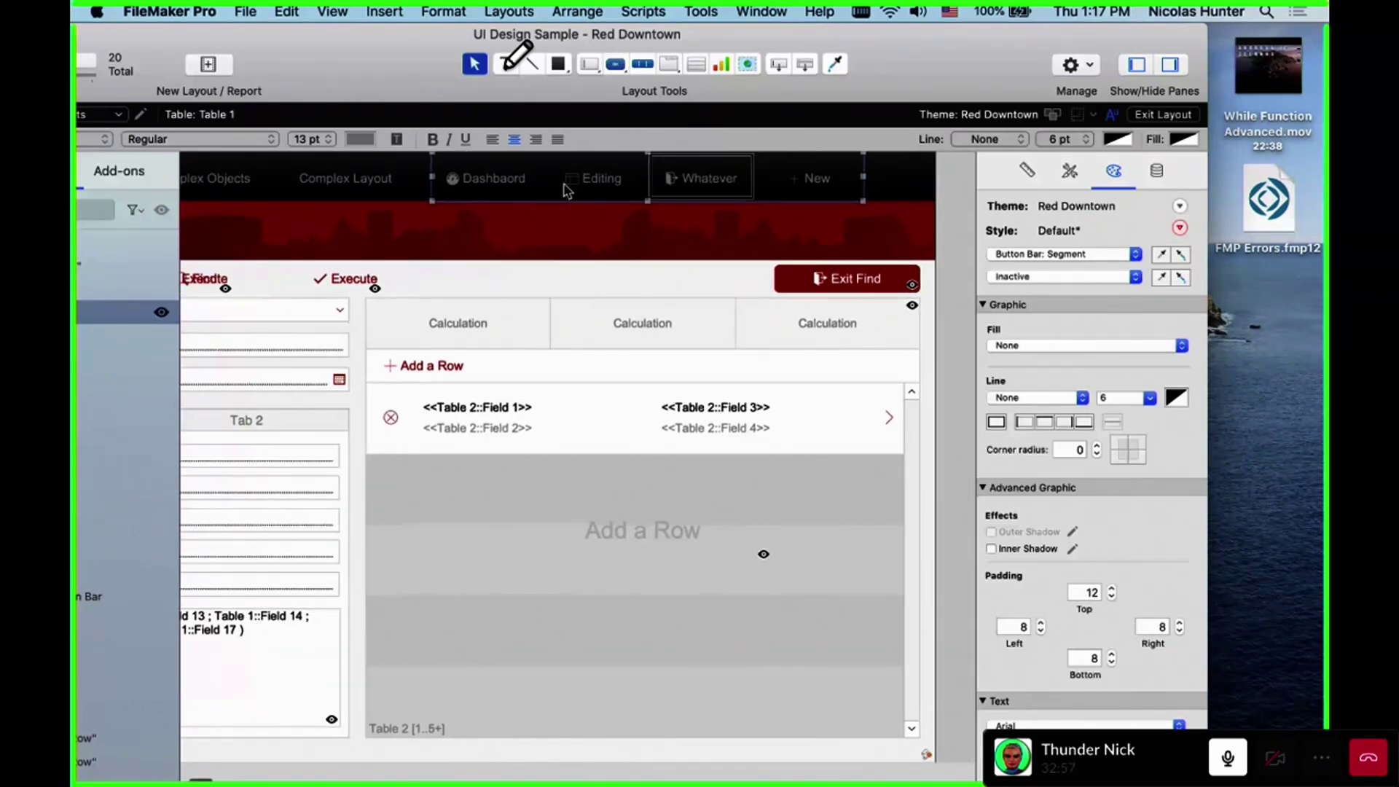
{"action": "double_click", "coordinate": [691, 184]}
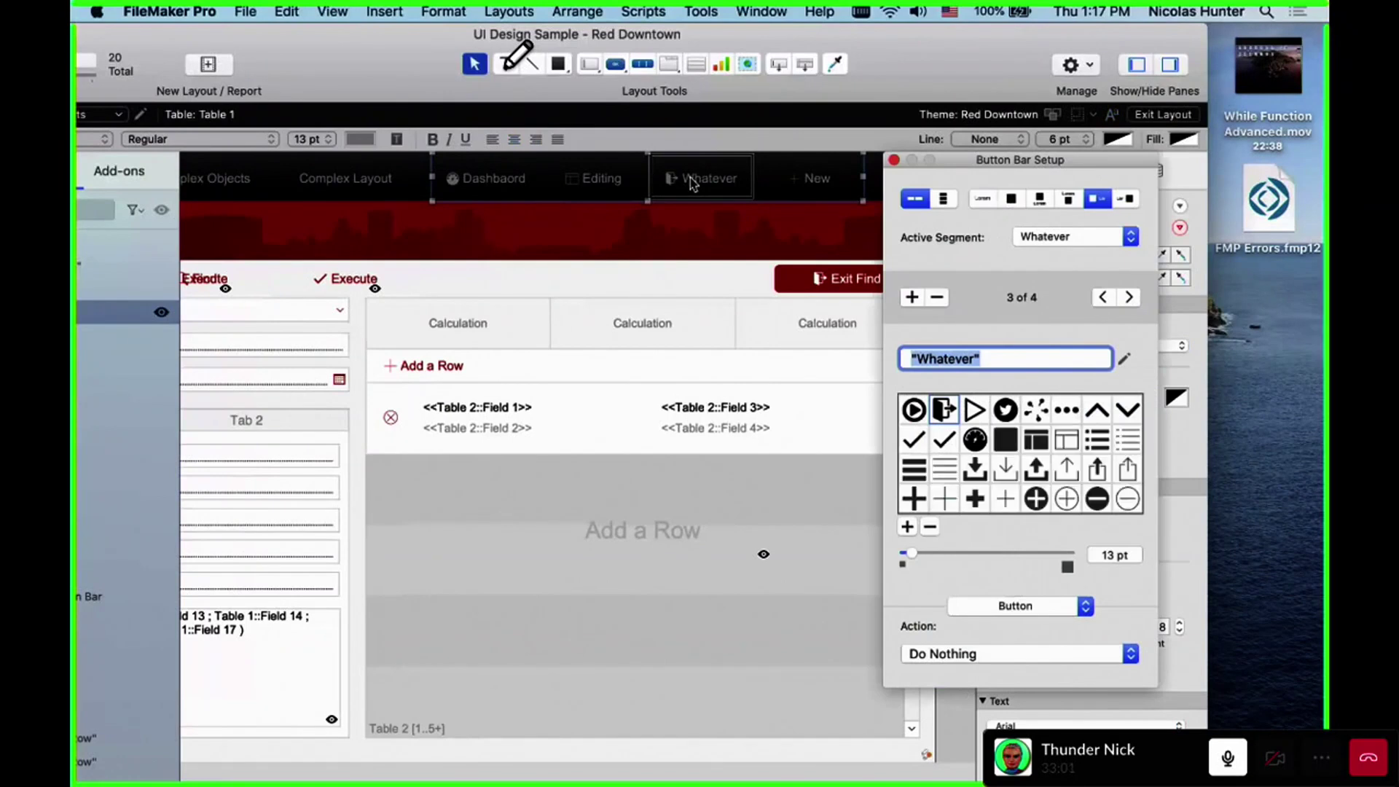
{"action": "left_click", "coordinate": [894, 161]}
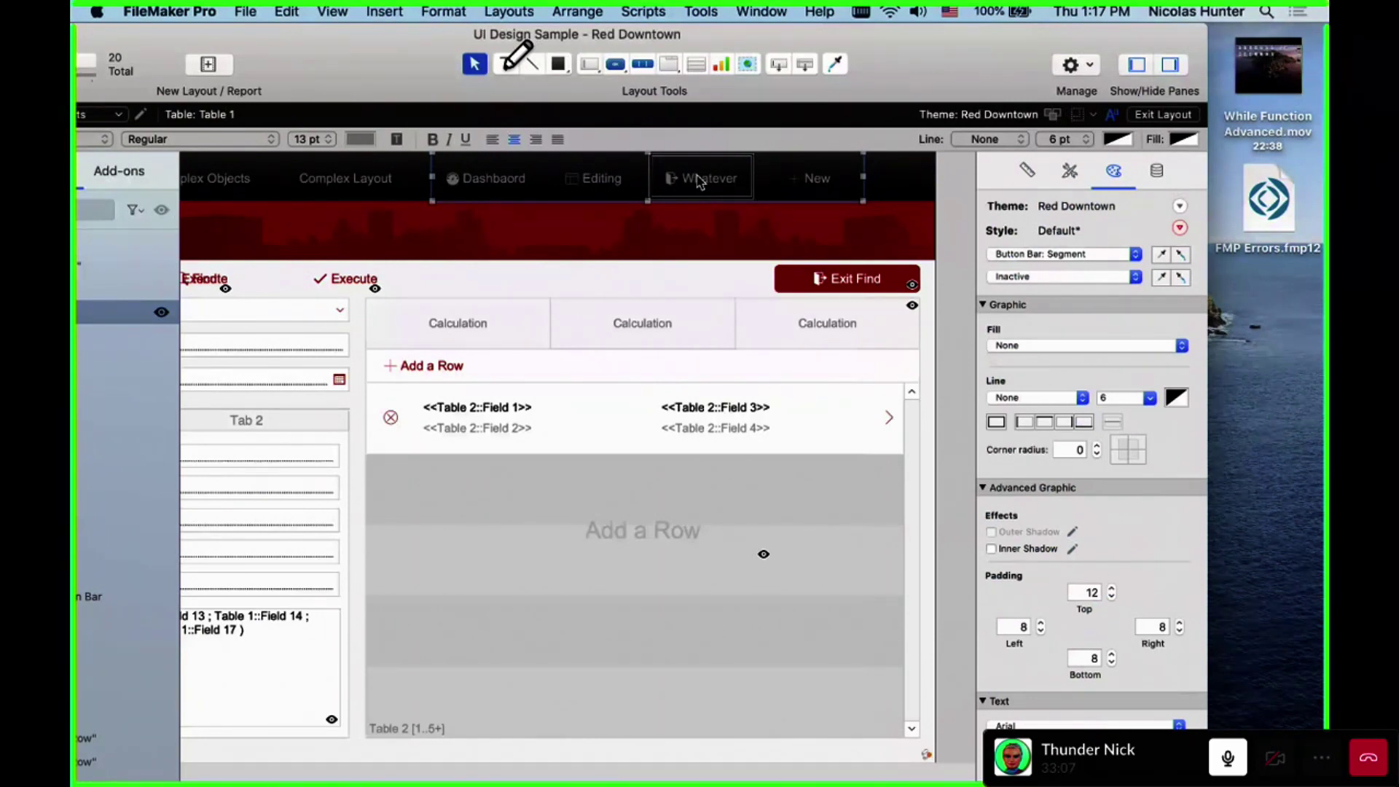
{"action": "left_click_drag", "start_coordinate": [697, 182], "coordinate": [590, 185]}
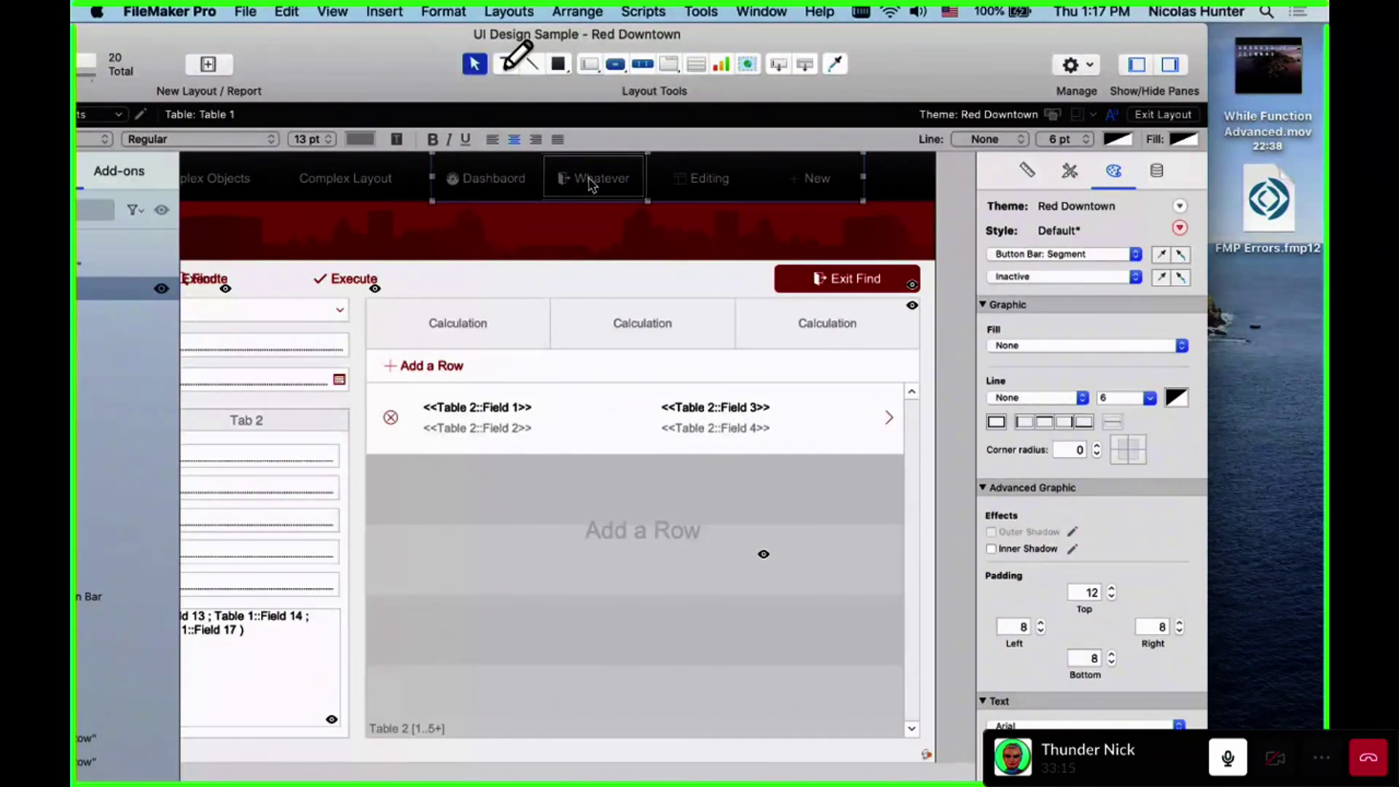
Add a conditional formatting rule with the formula 1 to the Whatever segment
{"action": "right_click", "coordinate": [592, 184]}
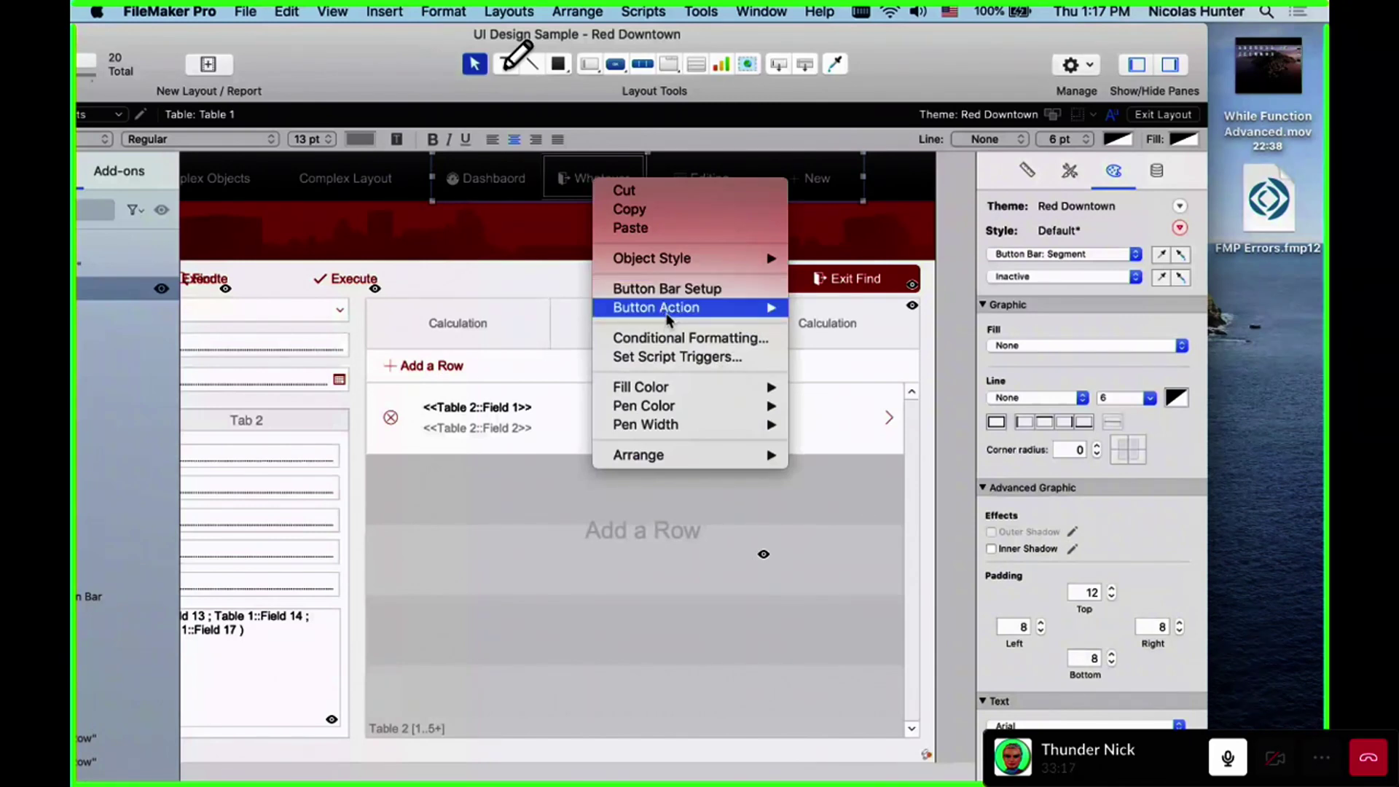
{"action": "left_click", "coordinate": [679, 339]}
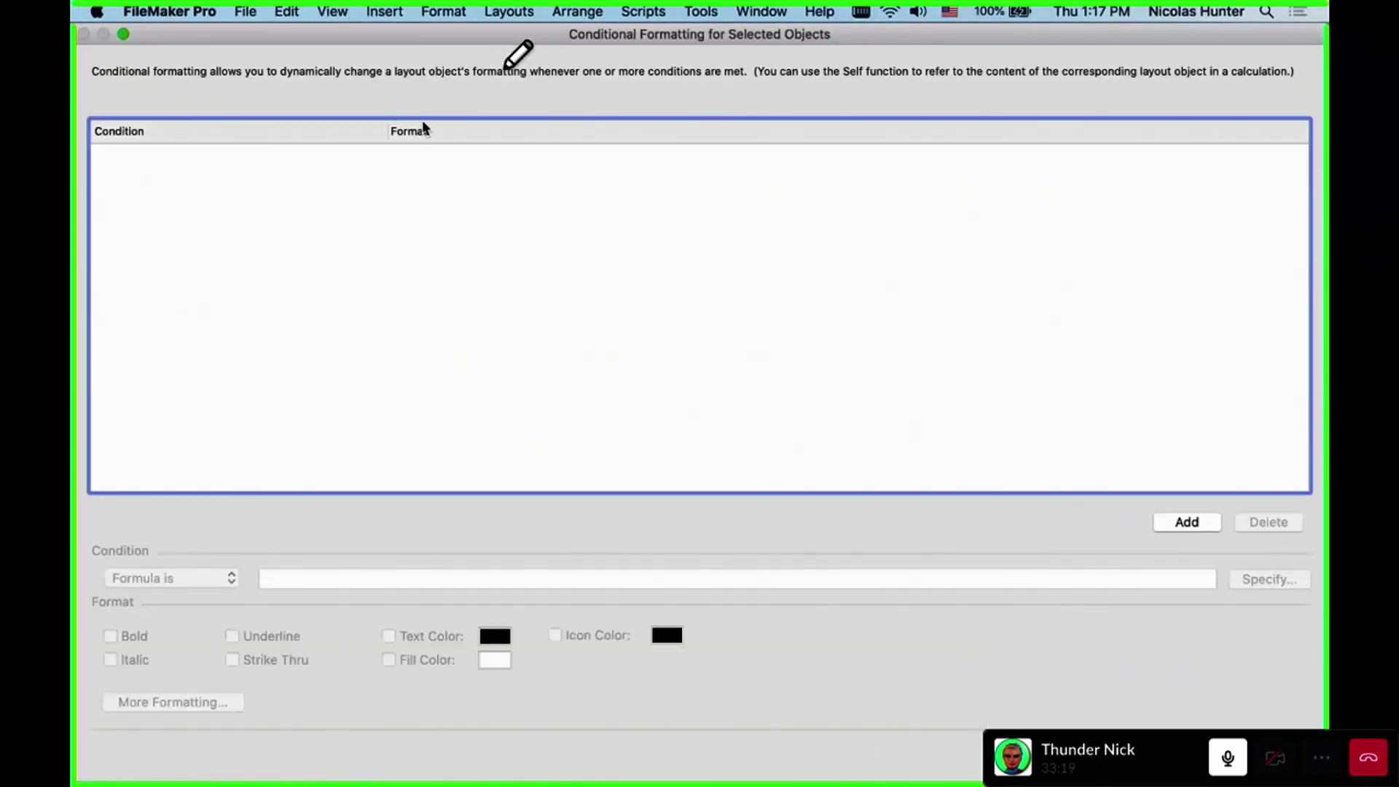
{"action": "left_click", "coordinate": [1190, 523]}
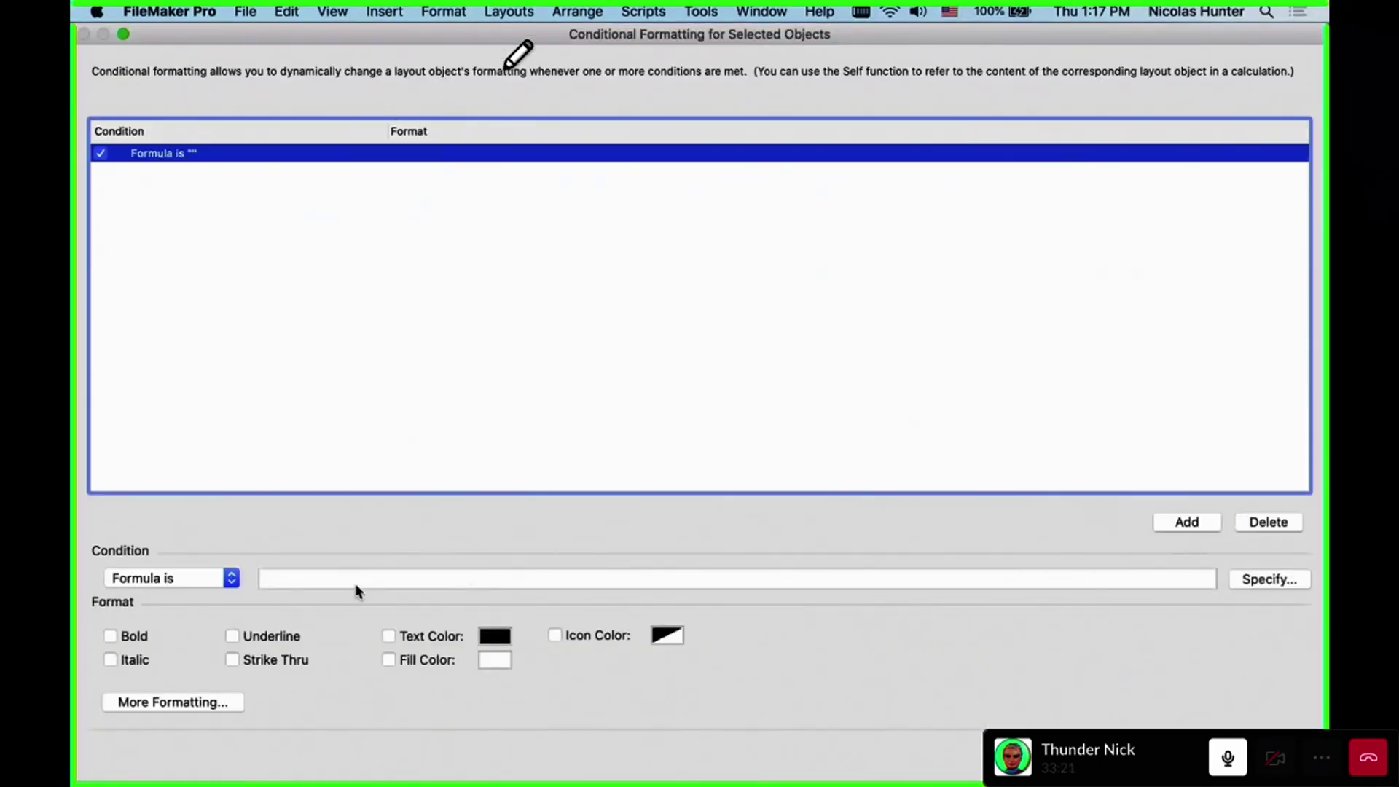
{"action": "left_click", "coordinate": [355, 580]}
{"action": "type", "text": "1"}
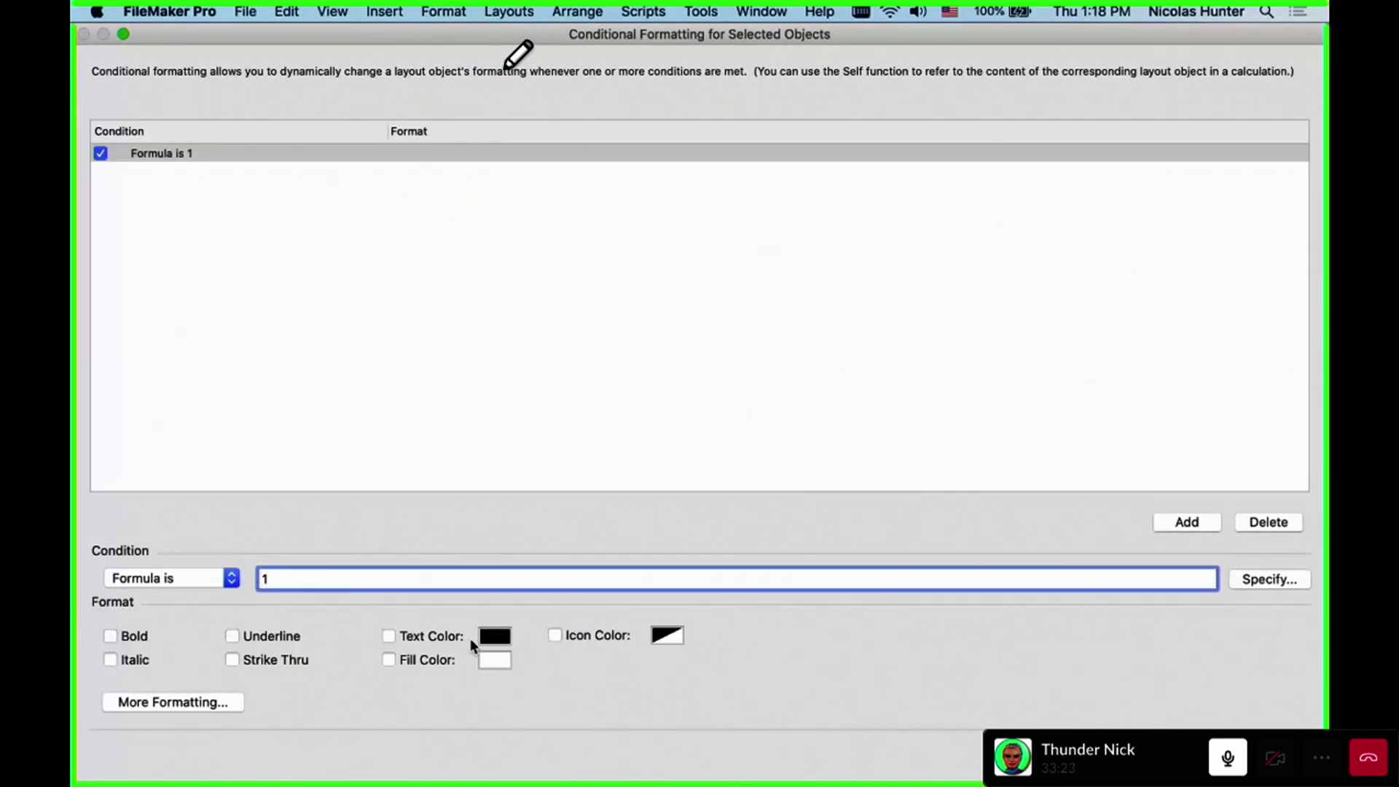
Give the Whatever segment's conditional format a yellow fill color and apply it
{"action": "left_click", "coordinate": [490, 657]}
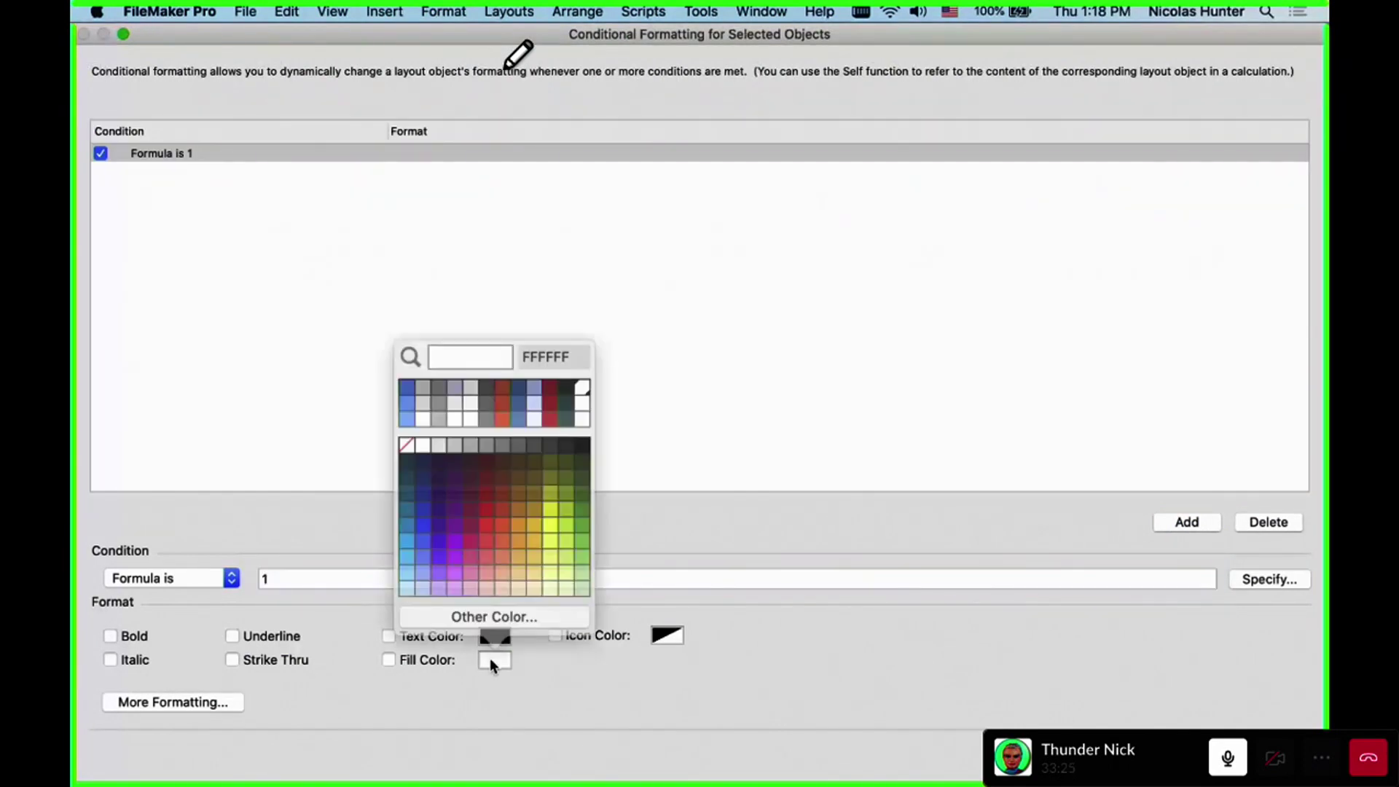
{"action": "left_click", "coordinate": [486, 543]}
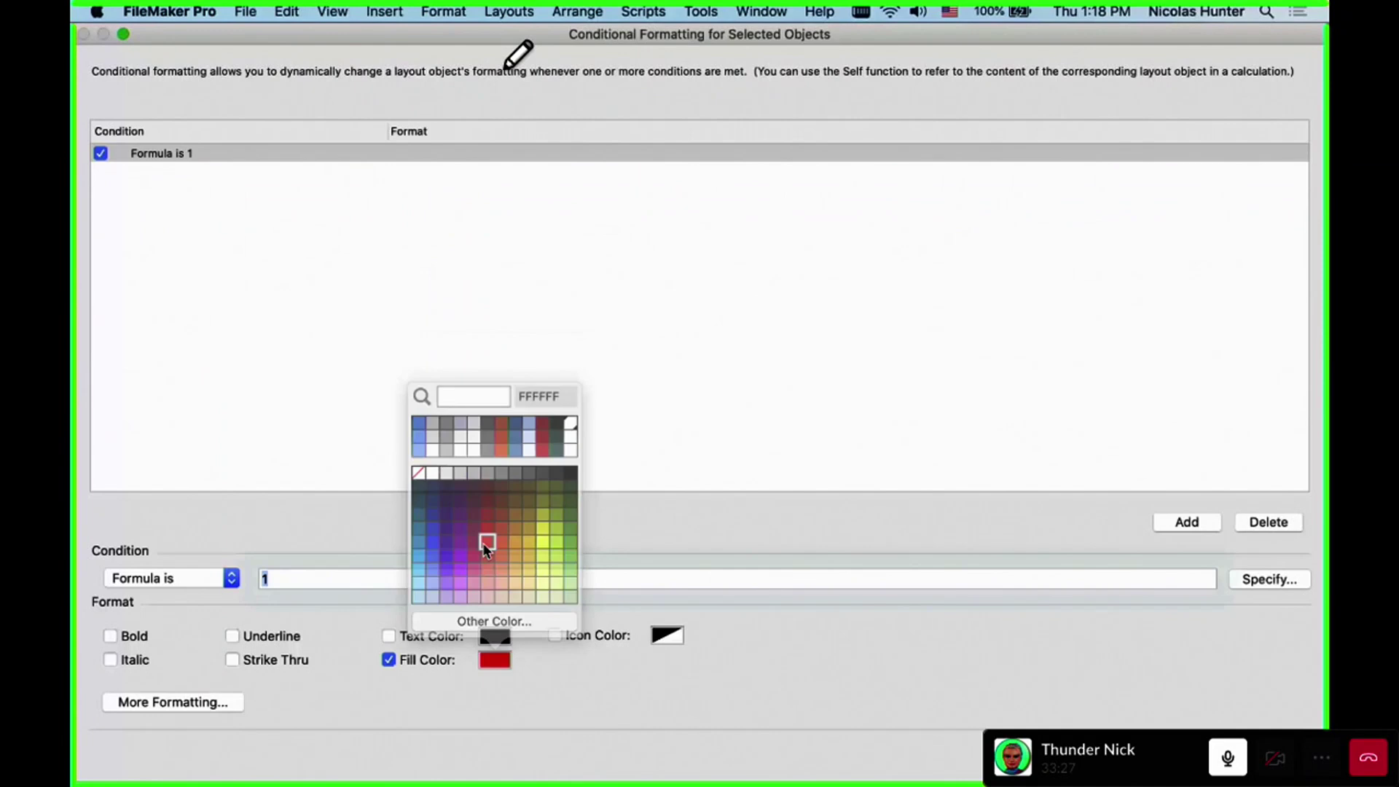
{"action": "left_click", "coordinate": [506, 659]}
{"action": "left_click", "coordinate": [542, 527]}
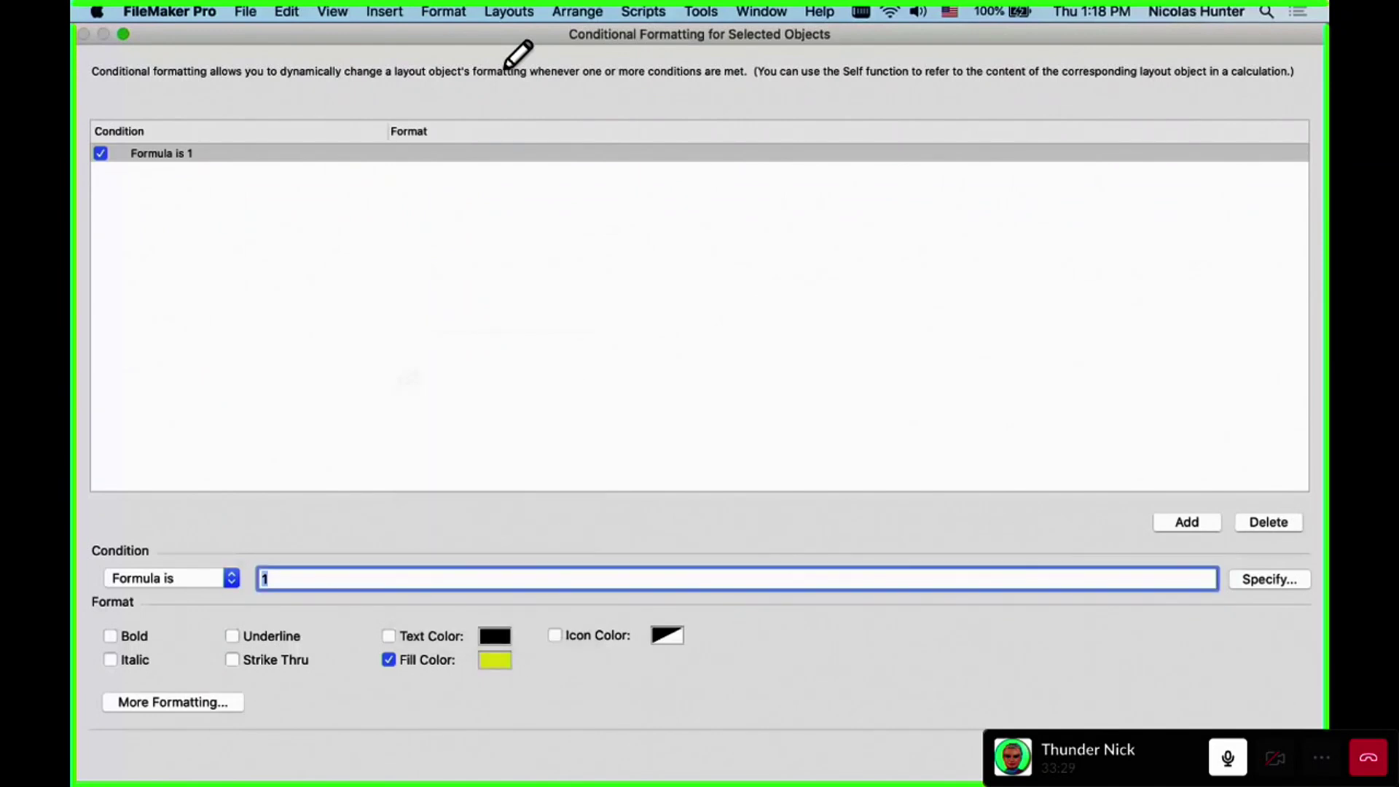
{"action": "key", "text": "Return"}
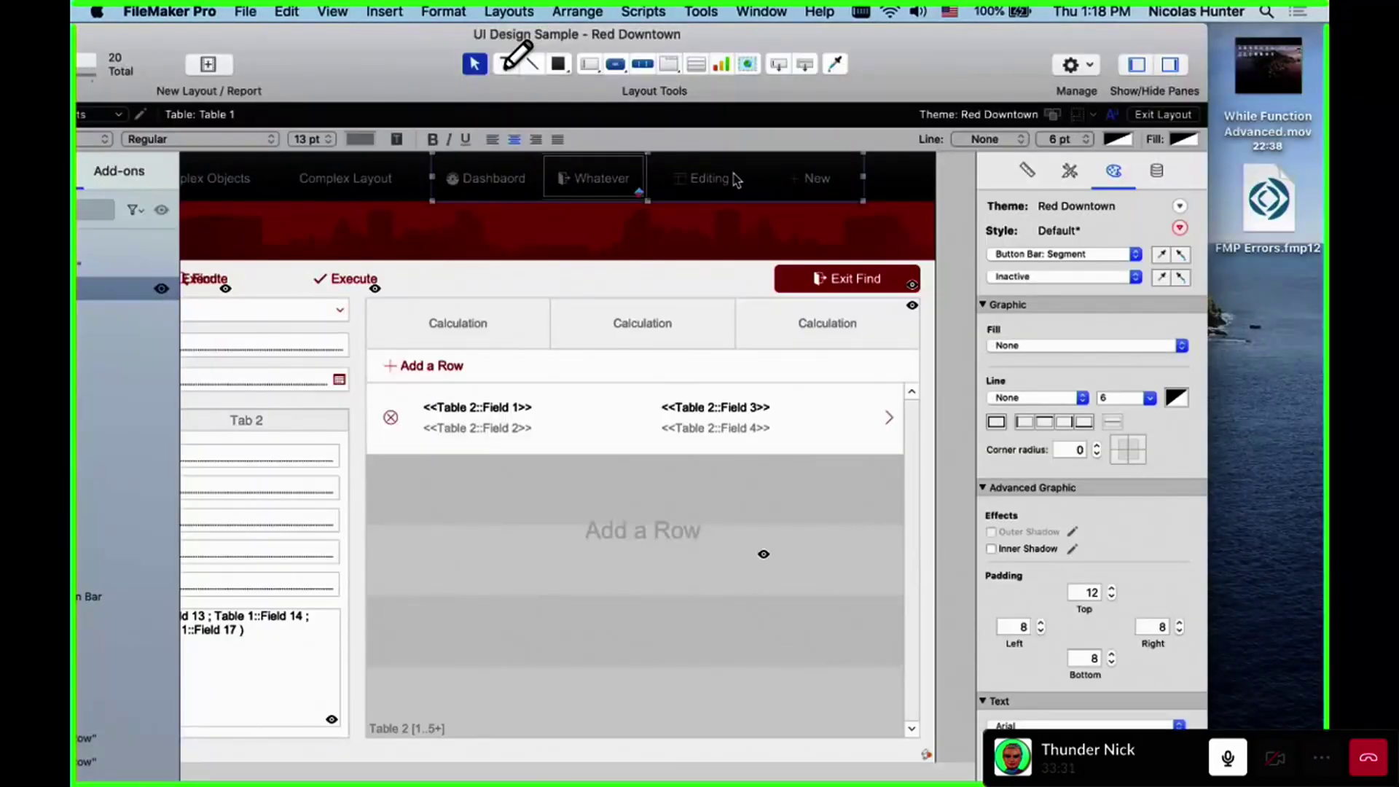
Add a conditional formatting rule with the formula 1 to the Editing segment
{"action": "right_click", "coordinate": [731, 185]}
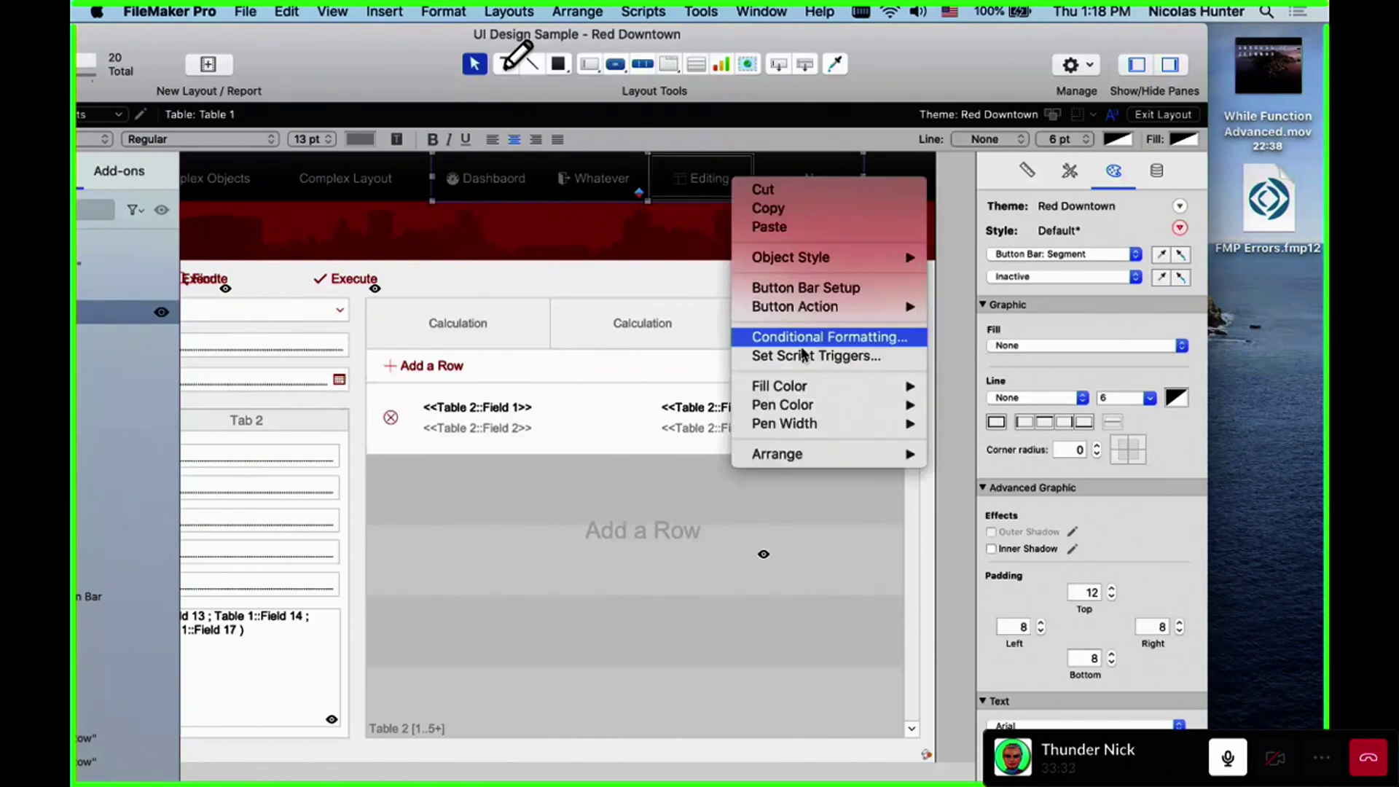
{"action": "left_click", "coordinate": [805, 335]}
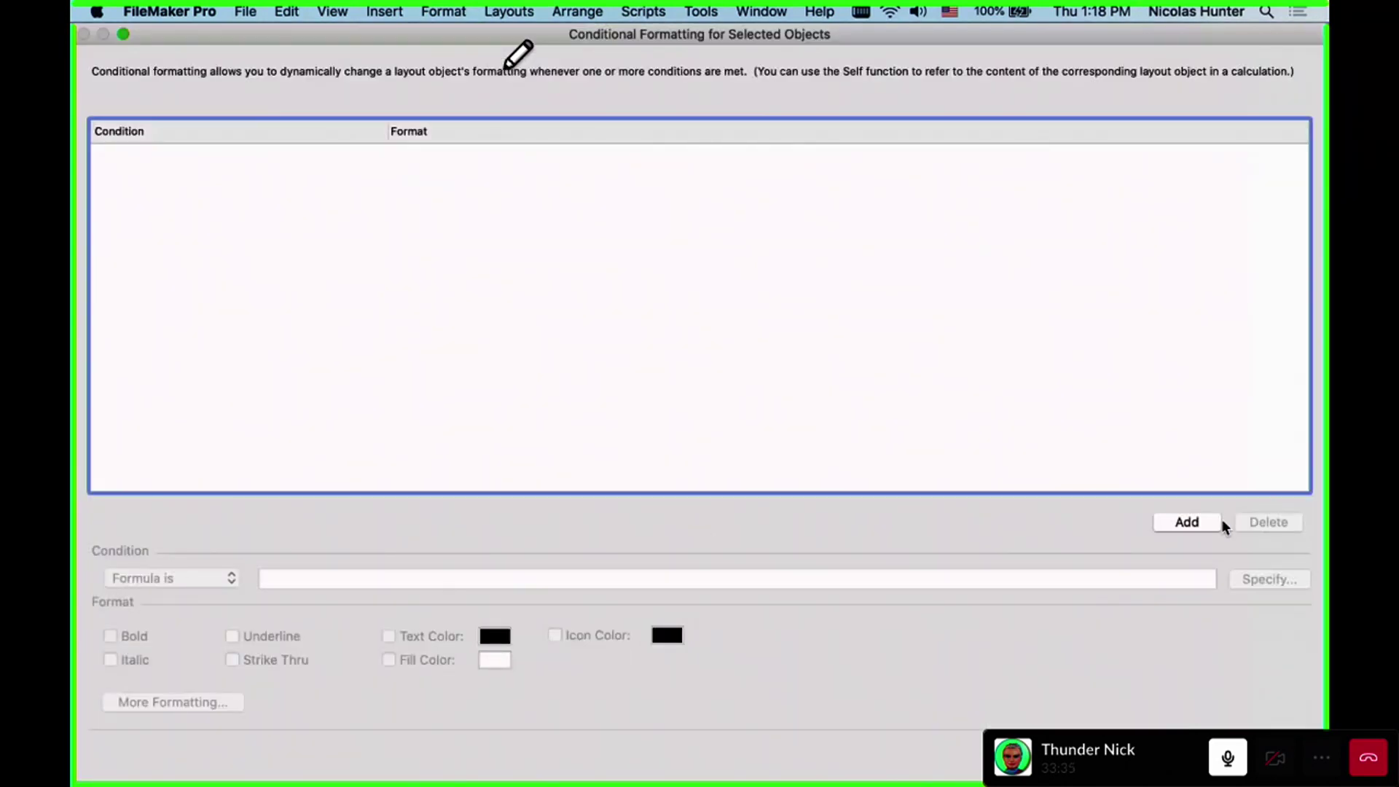
{"action": "left_click", "coordinate": [1195, 522]}
{"action": "left_click", "coordinate": [271, 576]}
{"action": "type", "text": "1"}
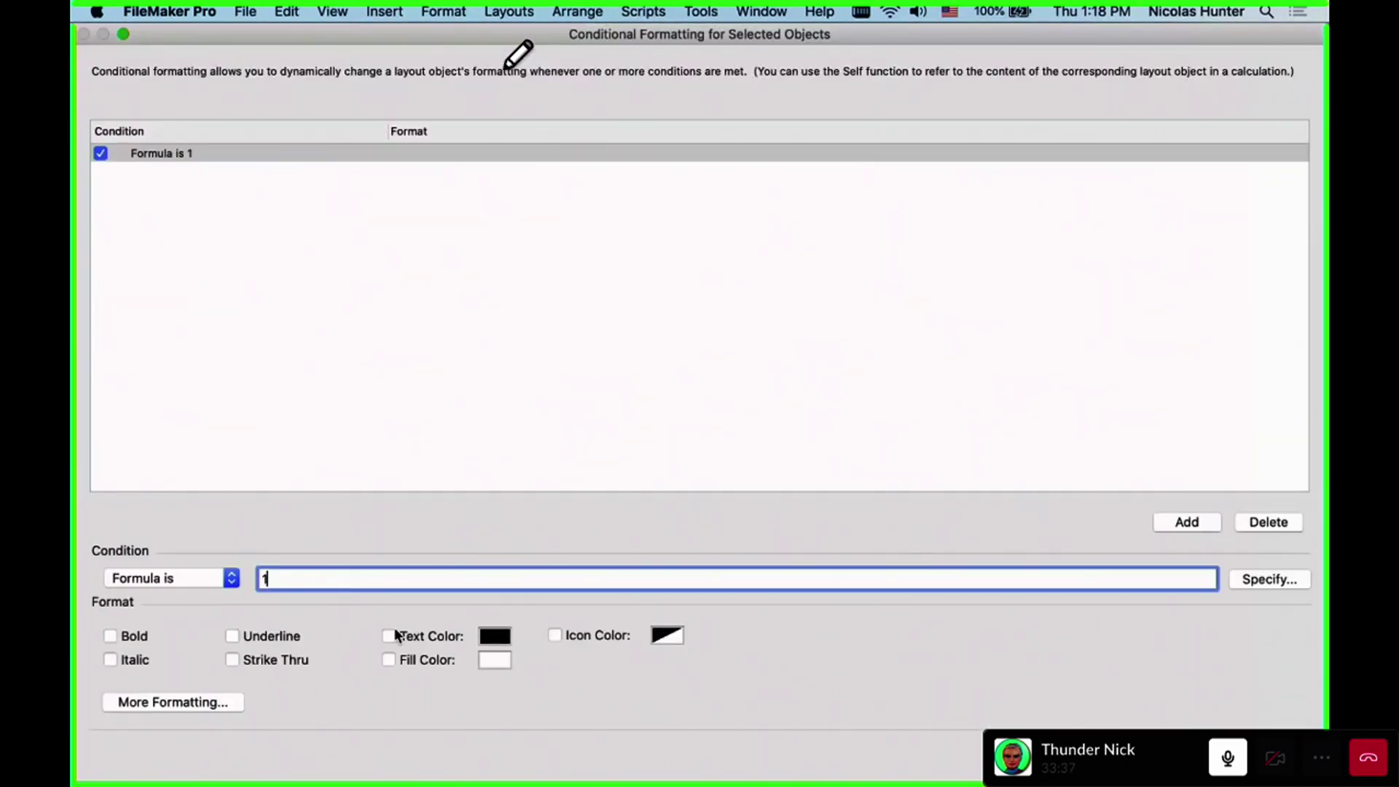
Give the Editing segment's conditional format a pink fill with white text and a white icon, and apply it
{"action": "left_click", "coordinate": [490, 660]}
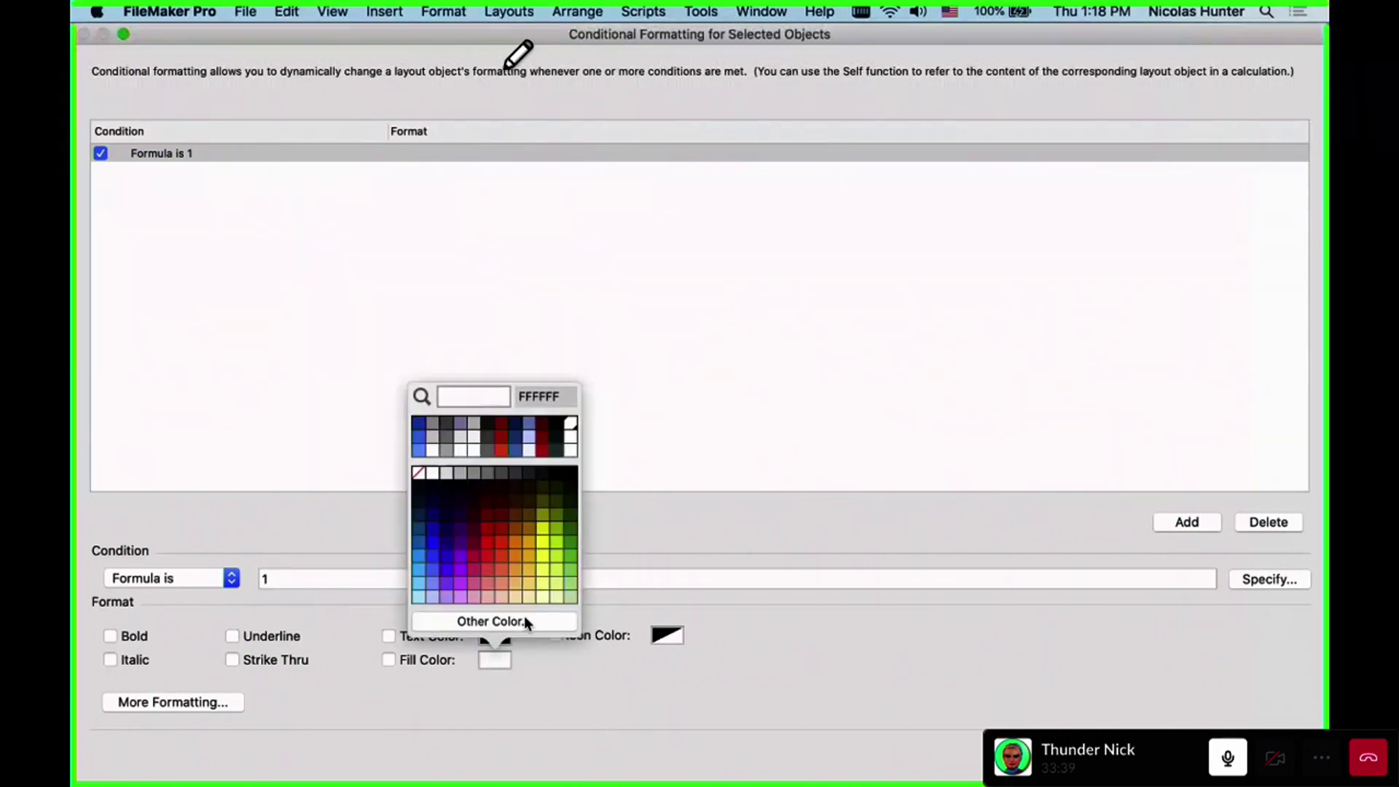
{"action": "left_click", "coordinate": [478, 587]}
{"action": "left_click", "coordinate": [494, 638]}
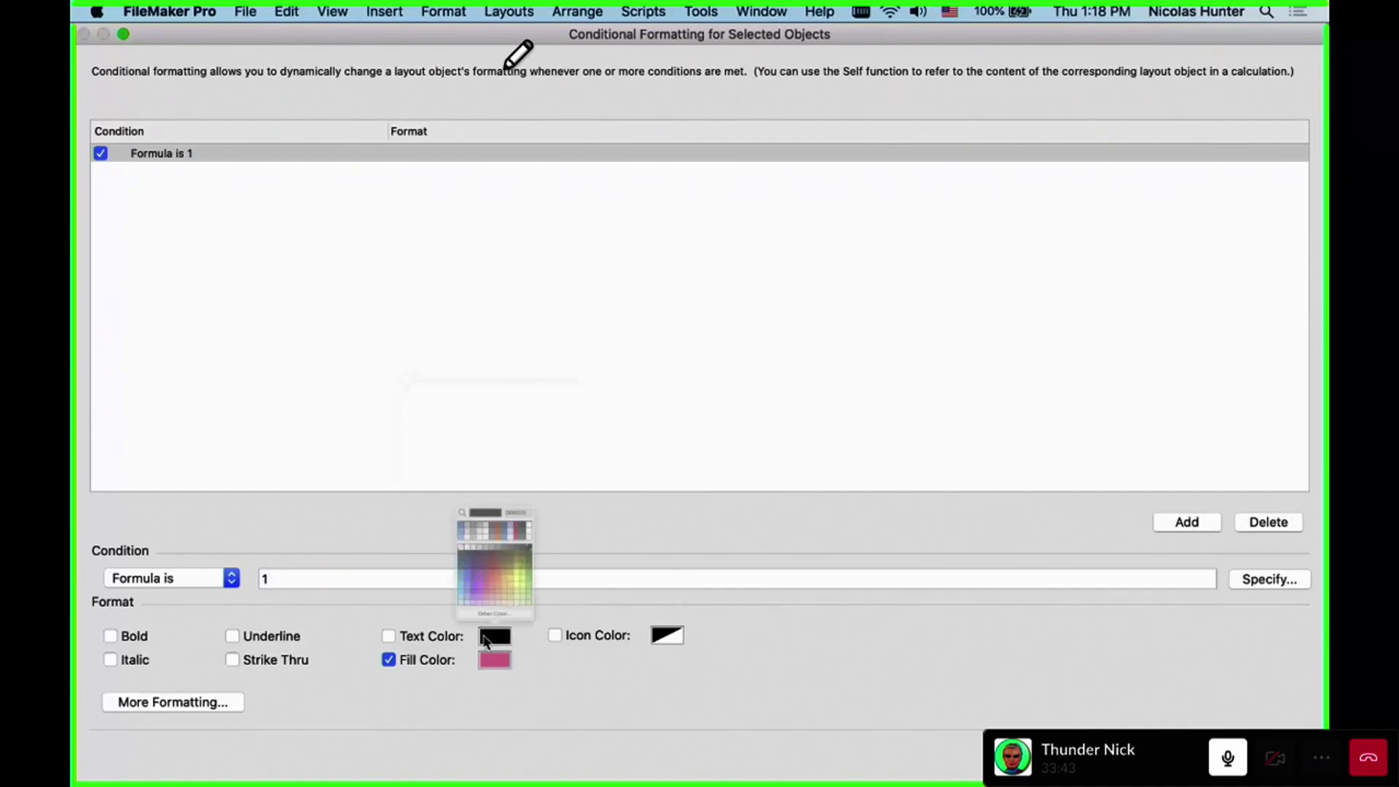
{"action": "left_click", "coordinate": [433, 450]}
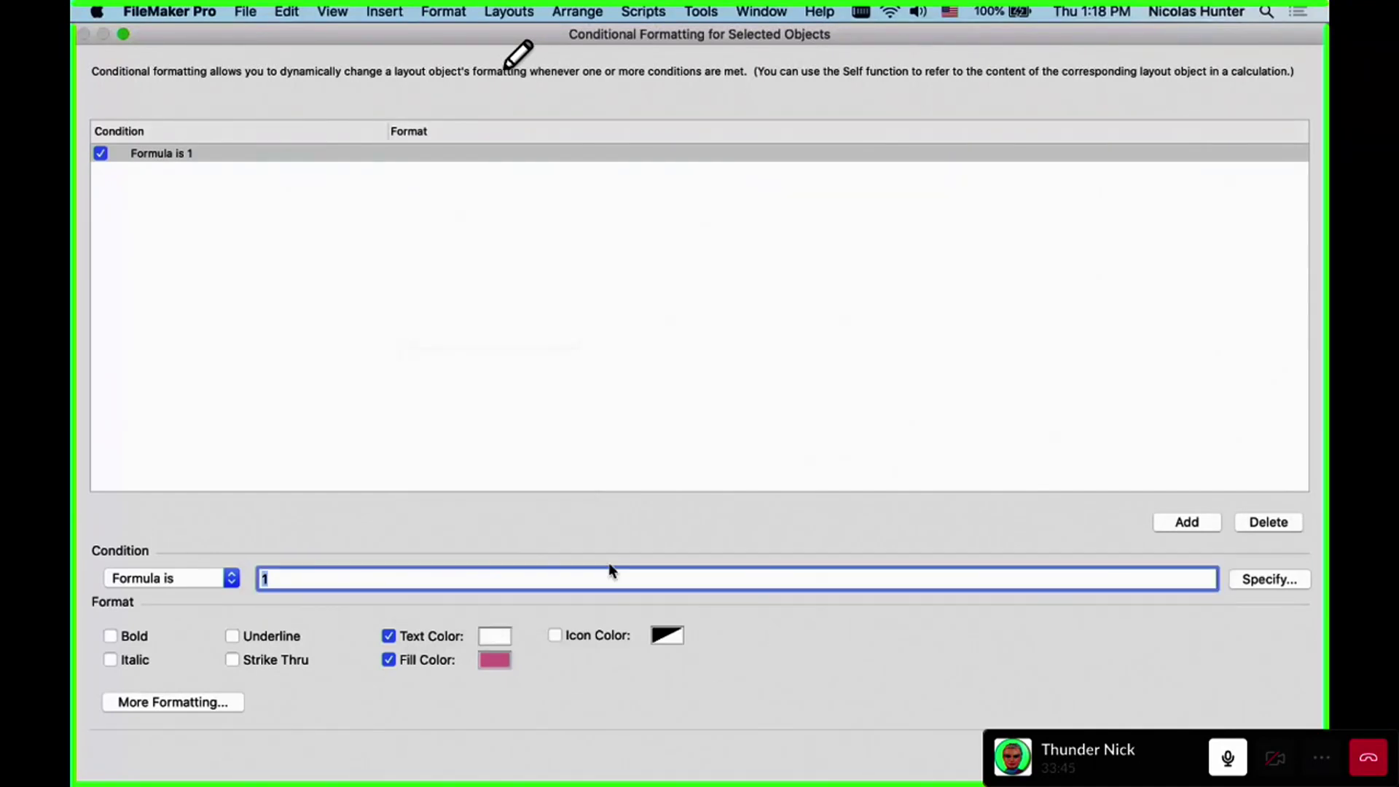
{"action": "left_click", "coordinate": [665, 636]}
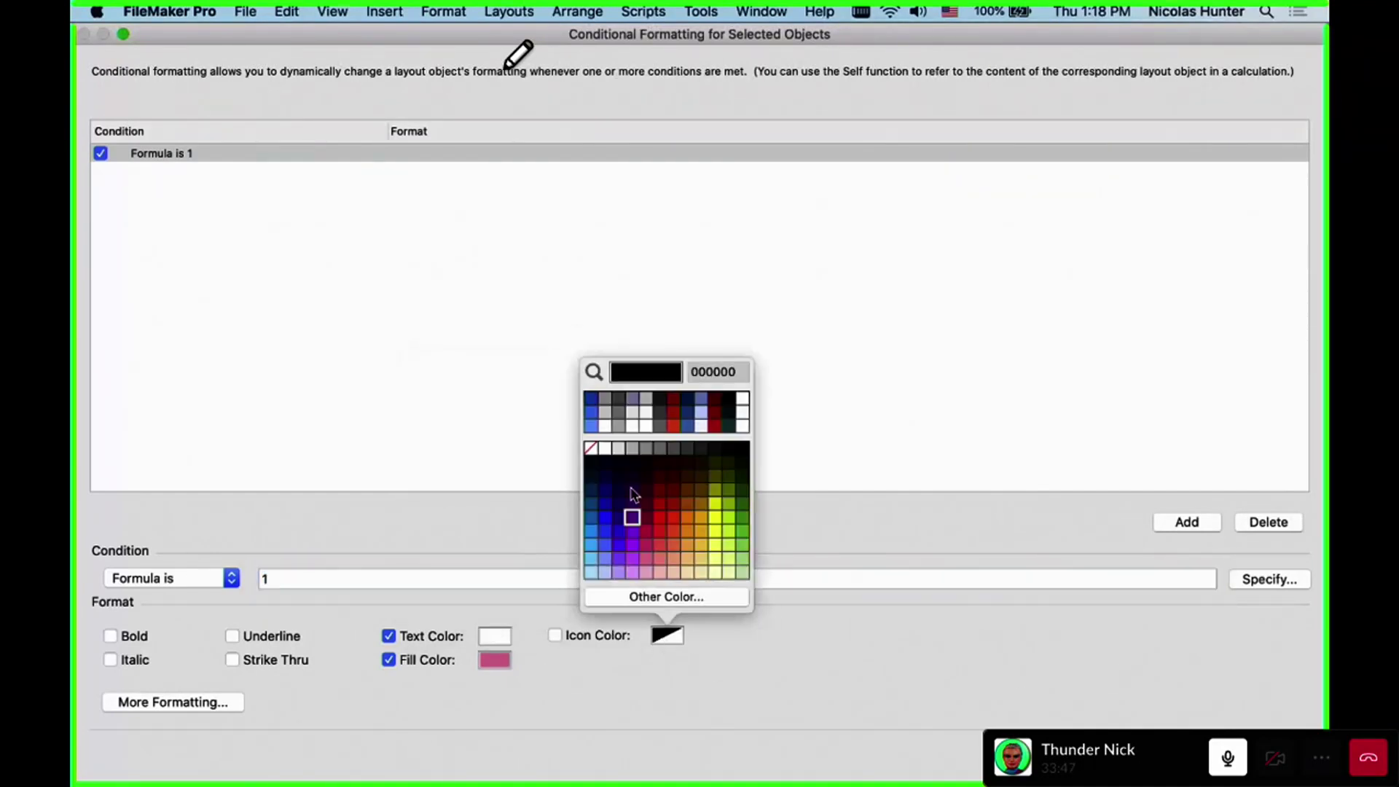
{"action": "left_click", "coordinate": [605, 449]}
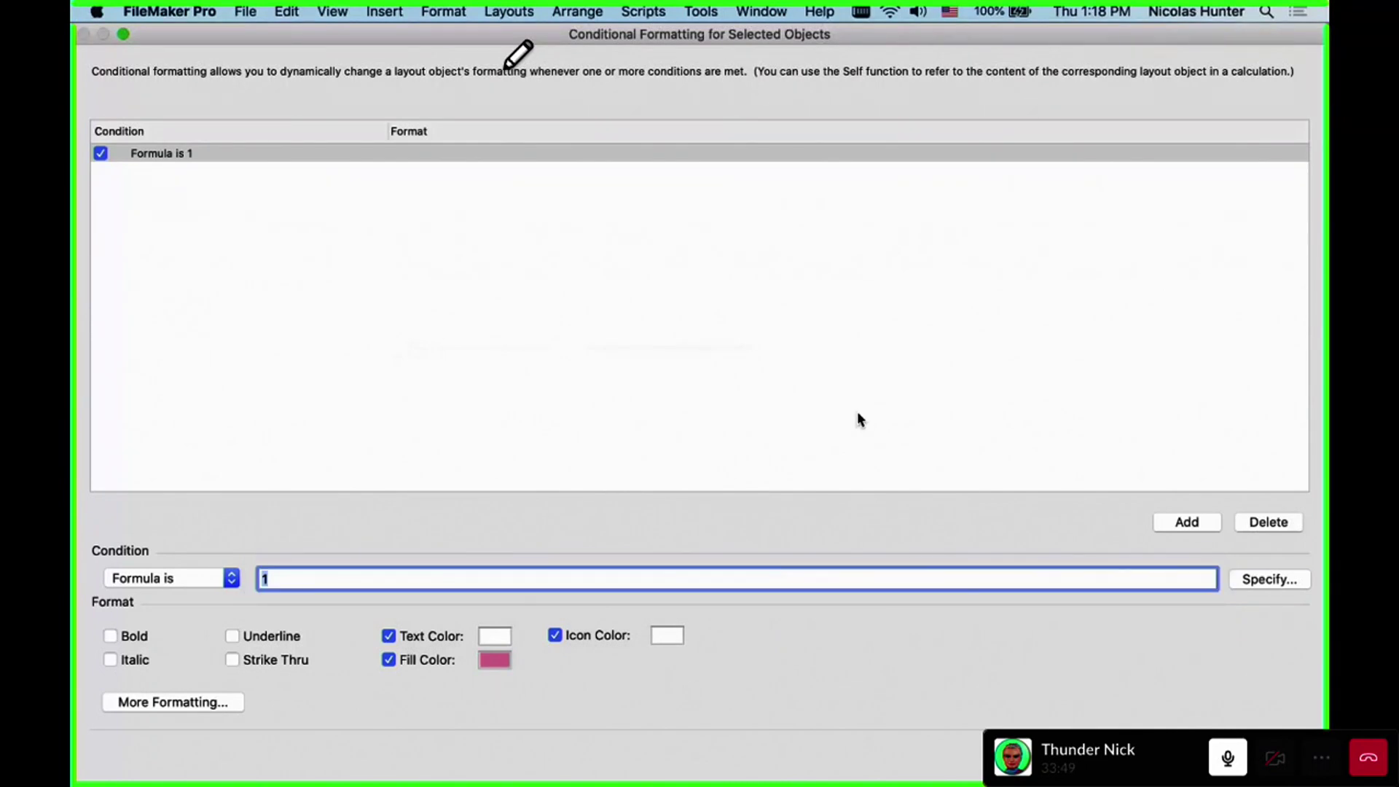
{"action": "key", "text": "Return"}
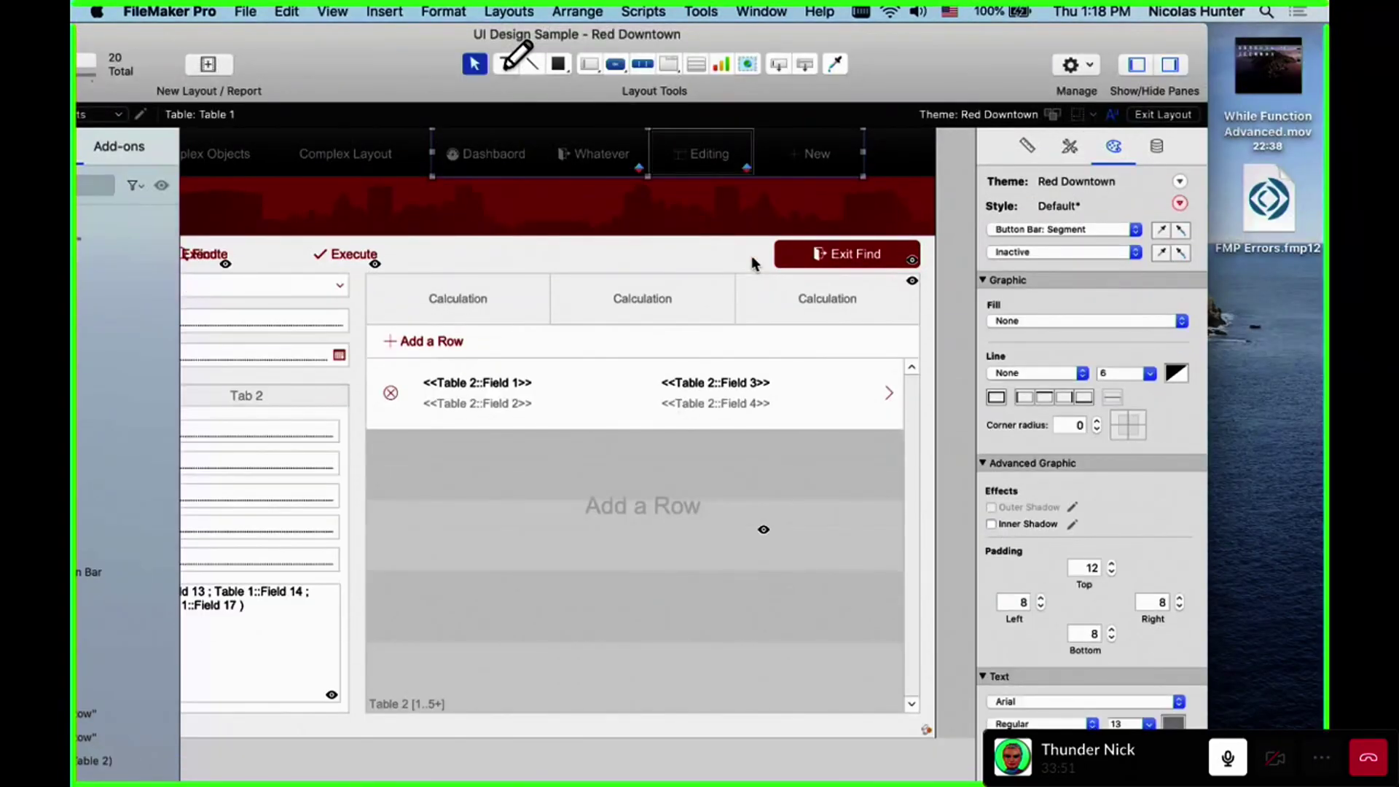
View the conditionally formatted Whatever and Editing segments in Browse mode, and select the button bar again in Layout mode
{"action": "key", "text": "super+b"}
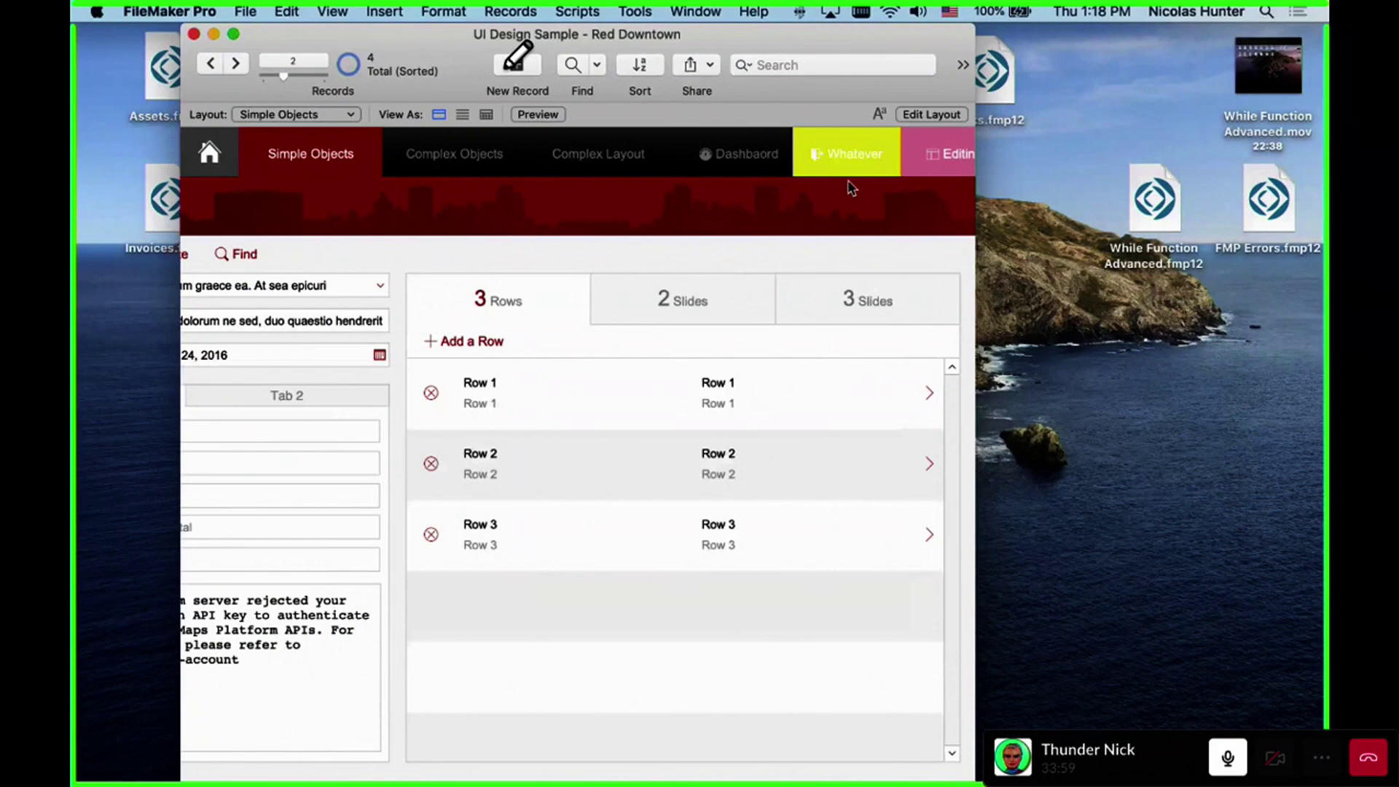
{"action": "key", "text": "super+l"}
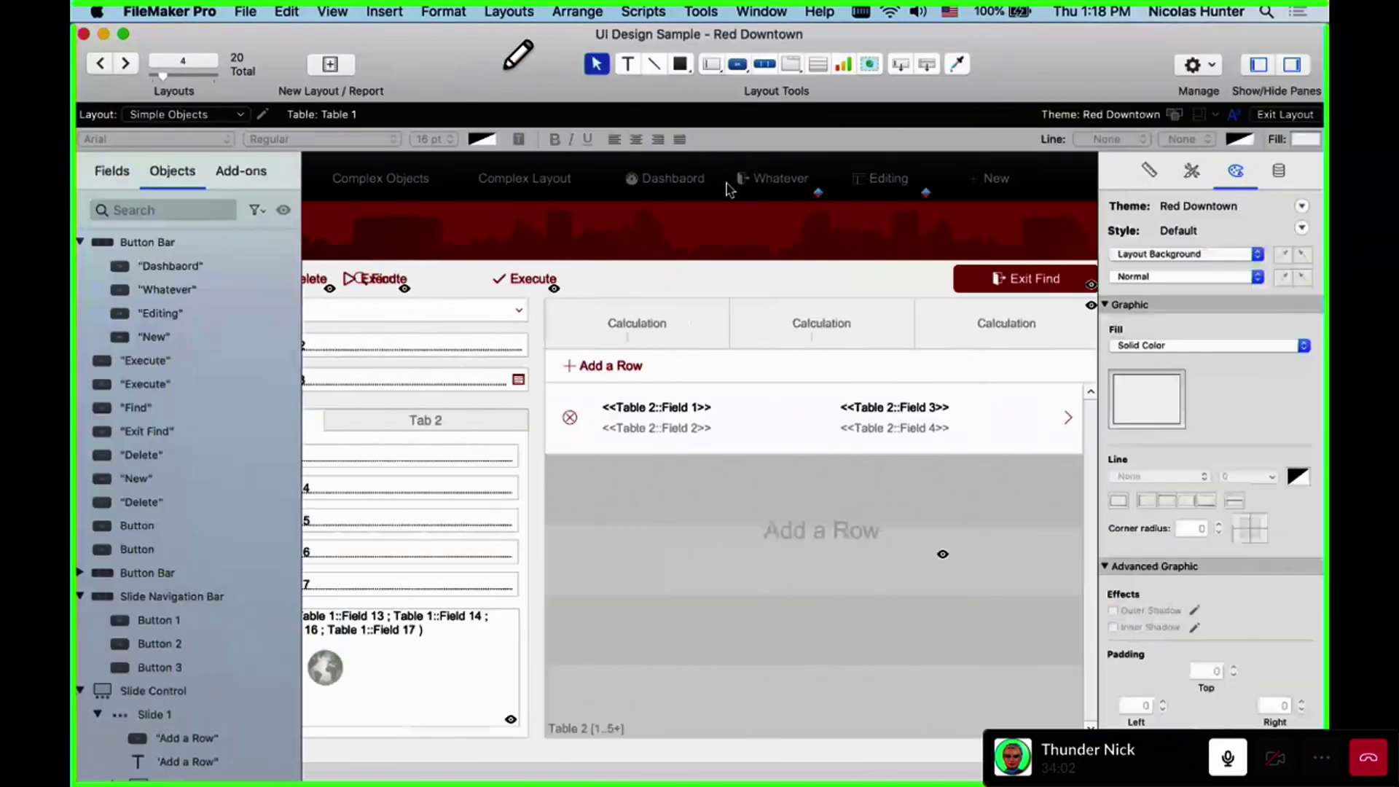
{"action": "right_click", "coordinate": [870, 183]}
{"action": "left_click", "coordinate": [778, 182]}
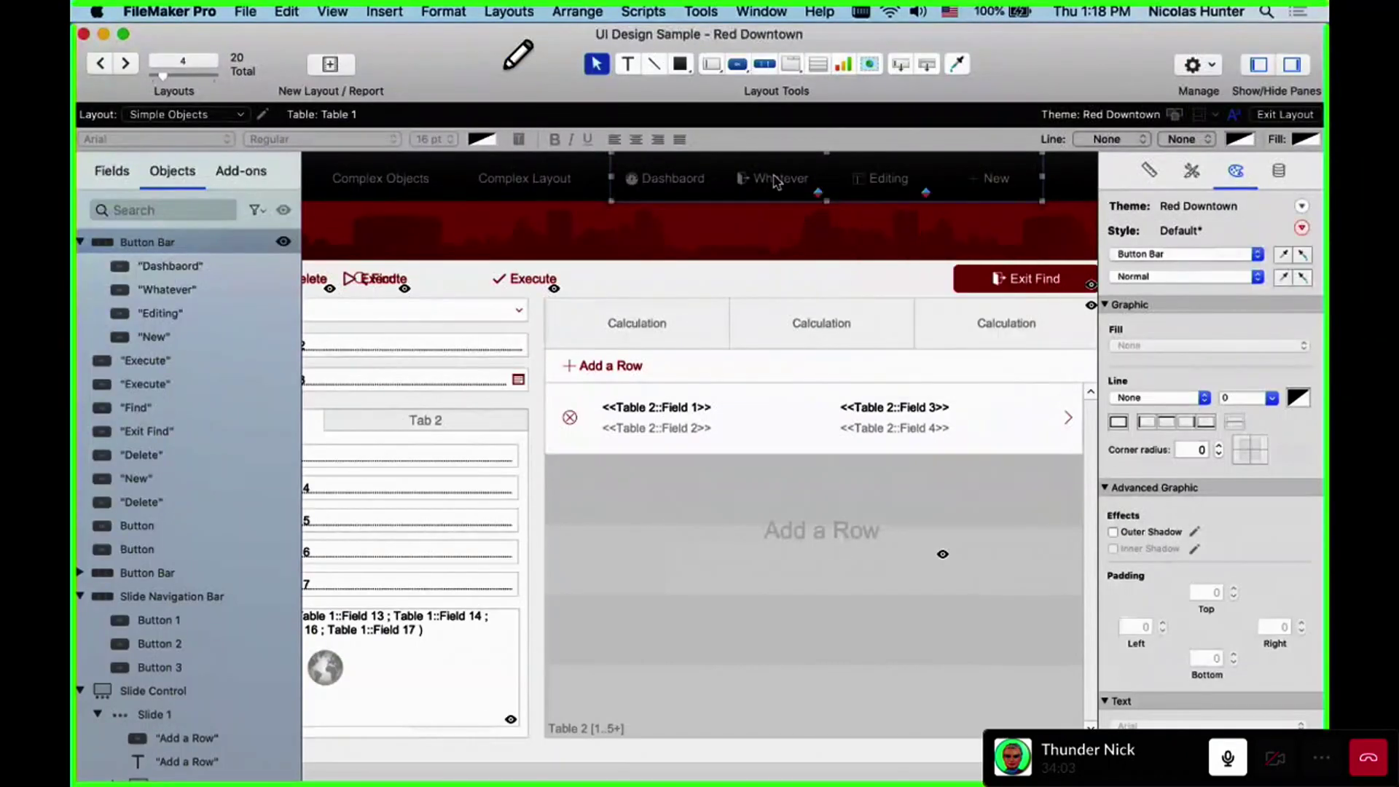
Turn on black text color in the Whatever segment's conditional format and apply it
{"action": "right_click", "coordinate": [777, 182]}
{"action": "left_click", "coordinate": [854, 334]}
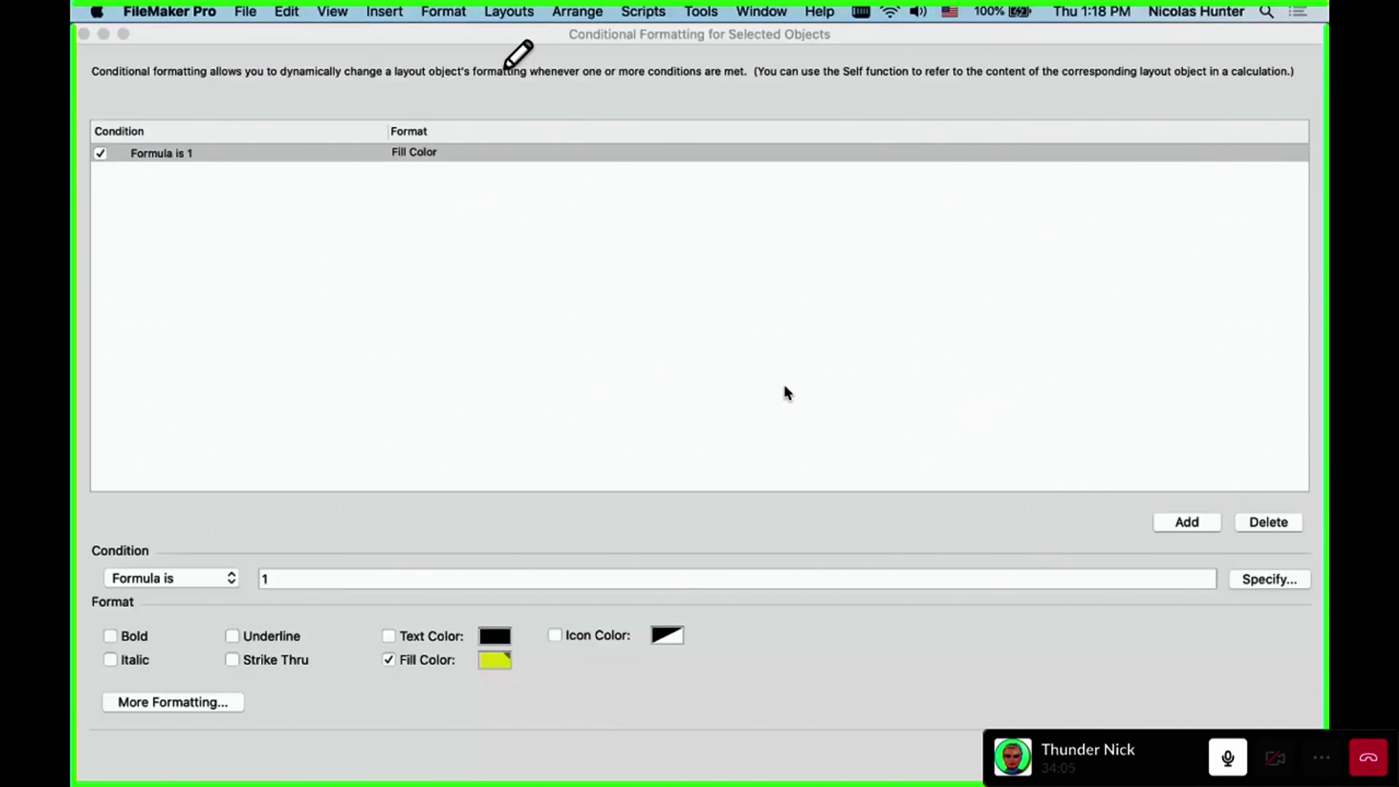
{"action": "left_click", "coordinate": [441, 636]}
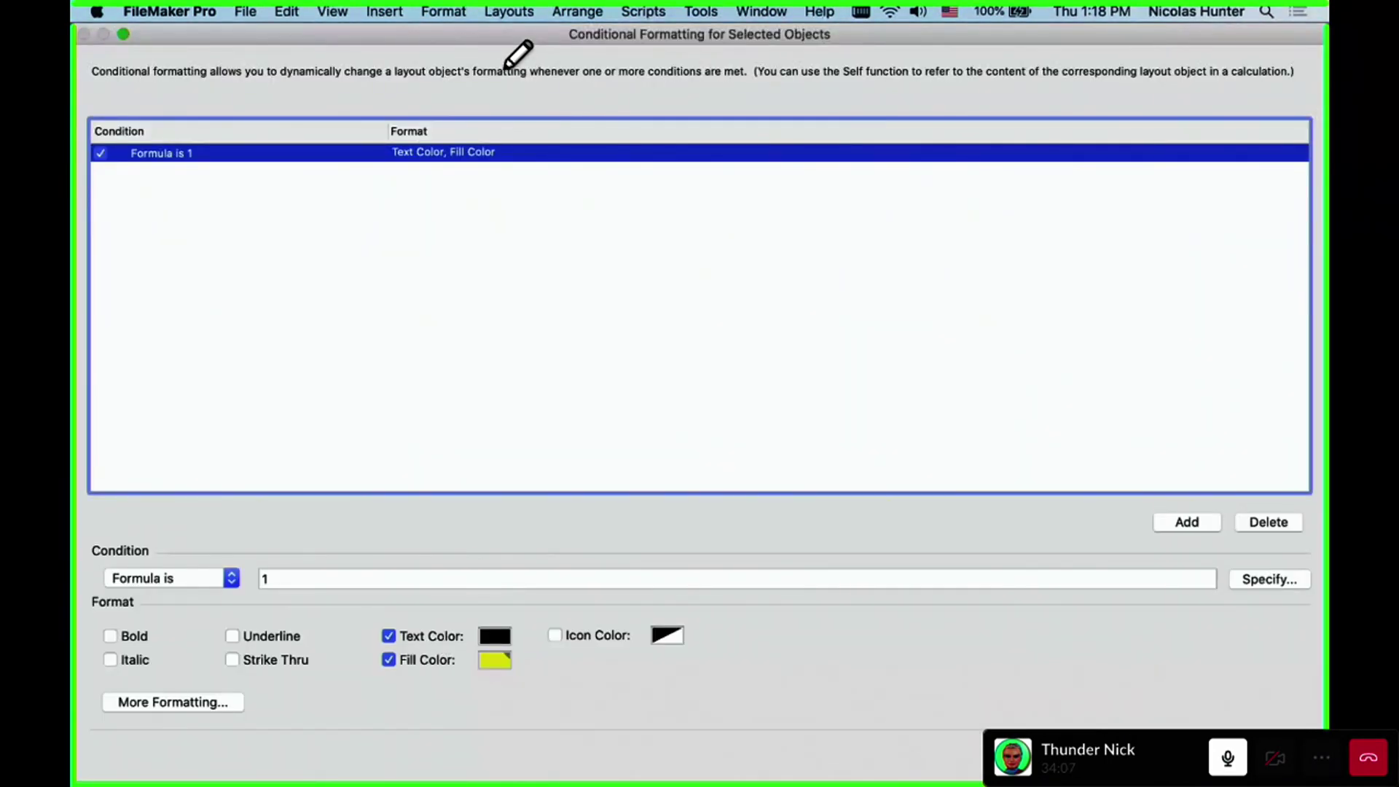
{"action": "key", "text": "Return"}
Turn on a black icon color in the Whatever segment's conditional format and apply it
{"action": "right_click", "coordinate": [801, 178]}
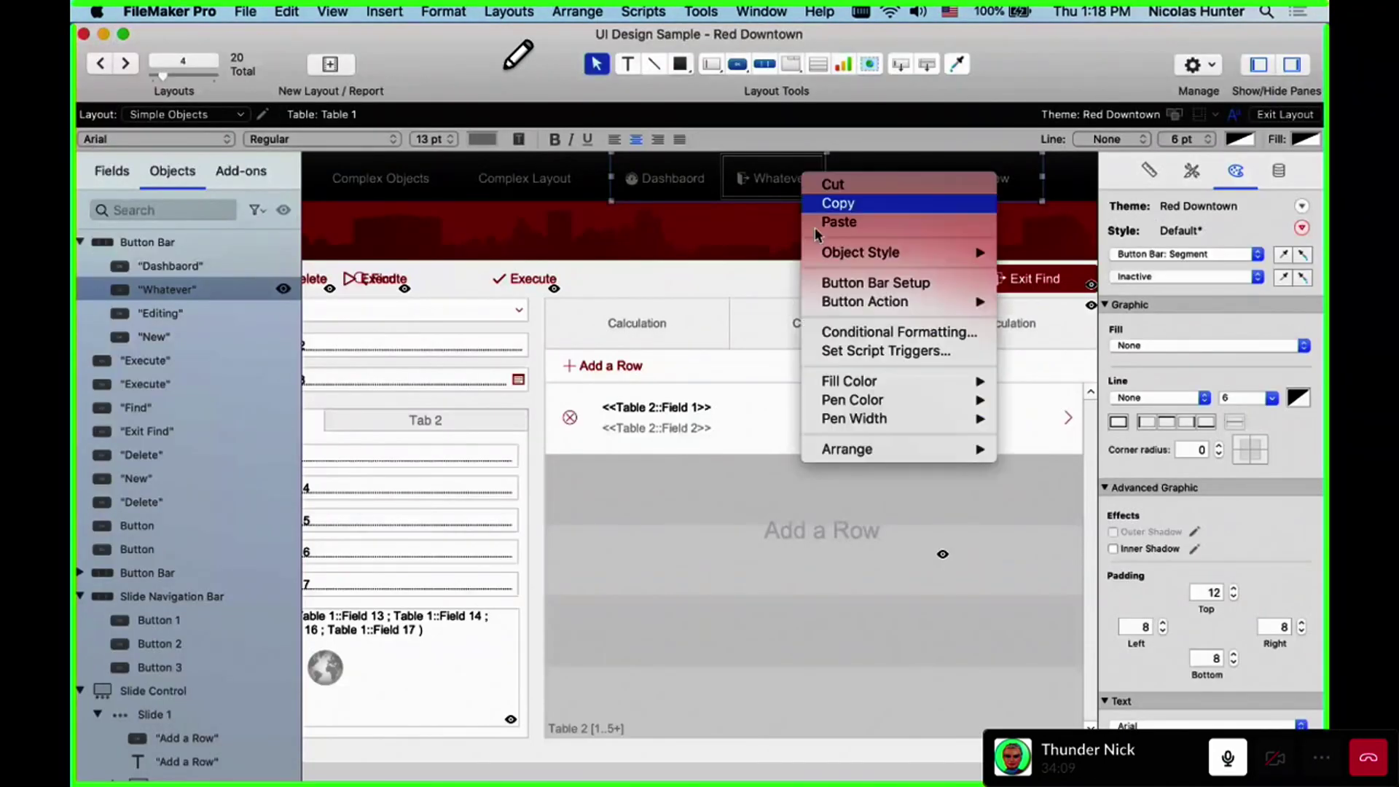
{"action": "left_click", "coordinate": [842, 334]}
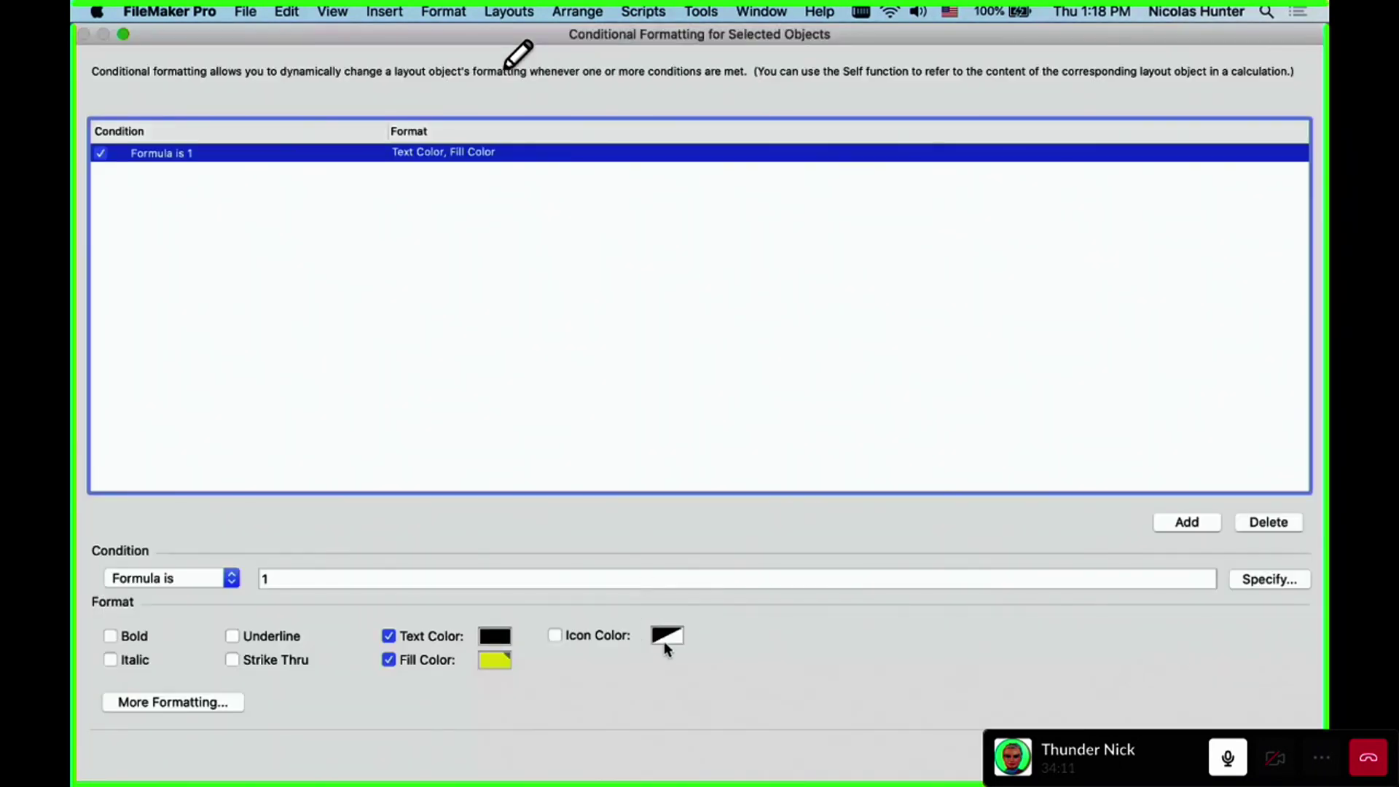
{"action": "left_click", "coordinate": [666, 638]}
{"action": "left_click", "coordinate": [676, 684]}
{"action": "left_click", "coordinate": [668, 636]}
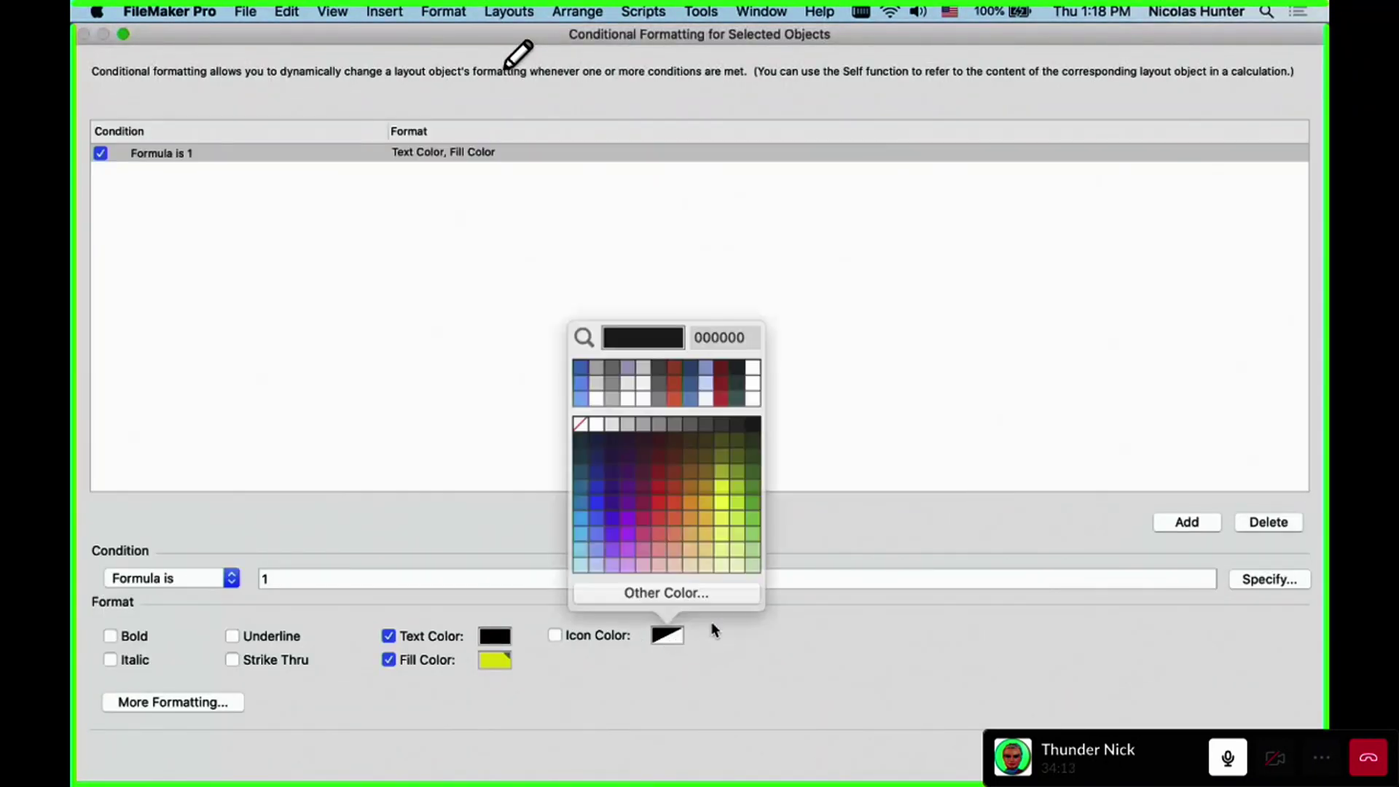
{"action": "left_click", "coordinate": [736, 448]}
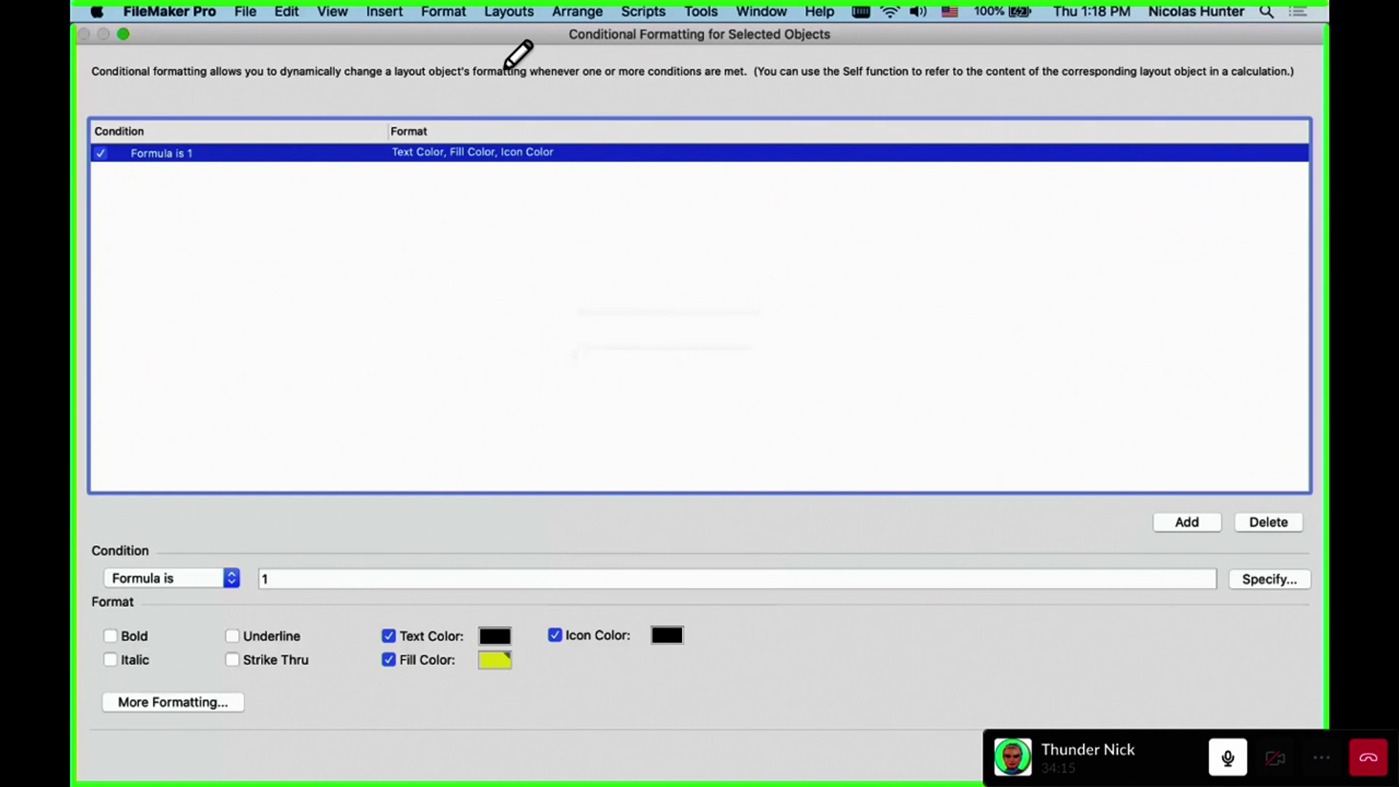
{"action": "key", "text": "Return"}
View the conditionally formatted Whatever and Editing segments in Browse mode and return to Layout mode
{"action": "key", "text": "super+b"}
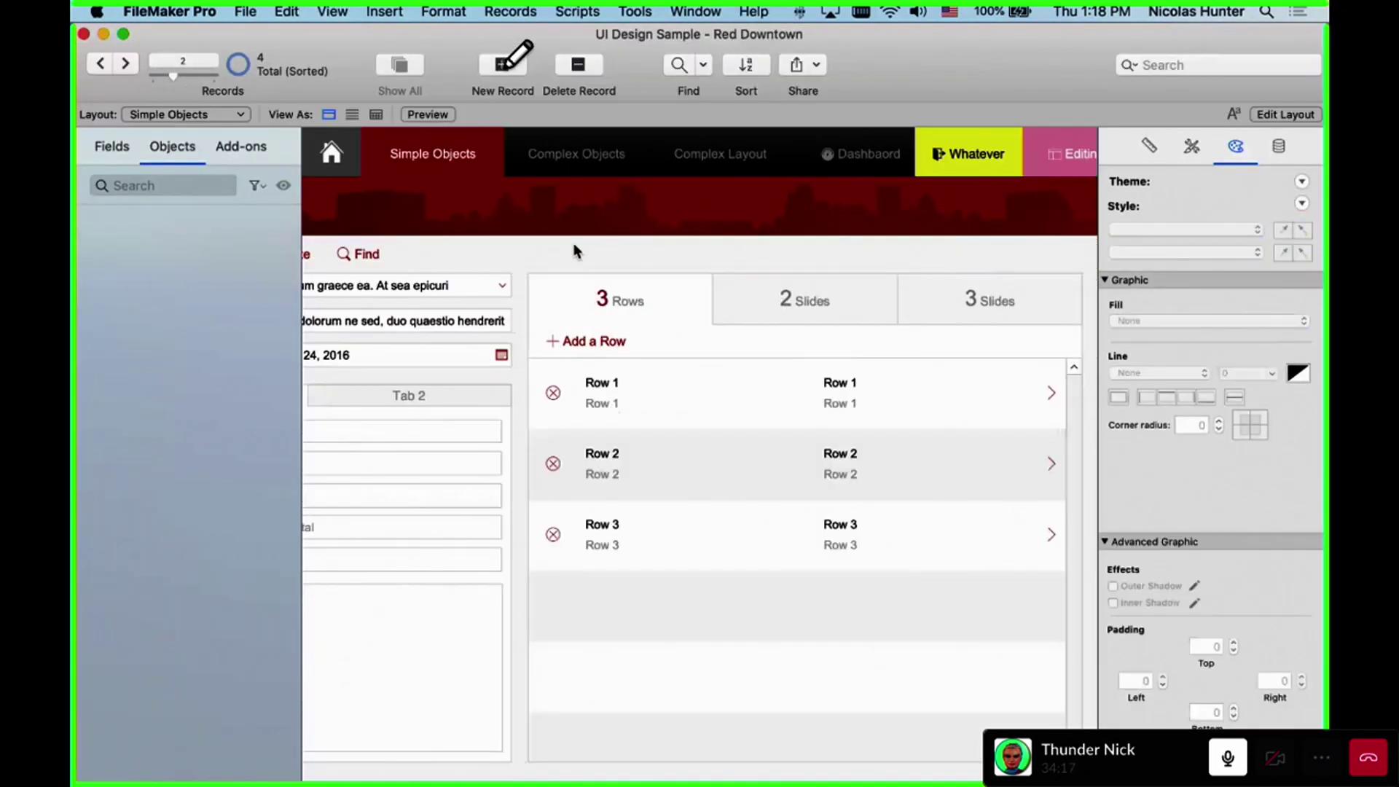
{"action": "left_click_drag", "start_coordinate": [975, 358], "coordinate": [1211, 362]}
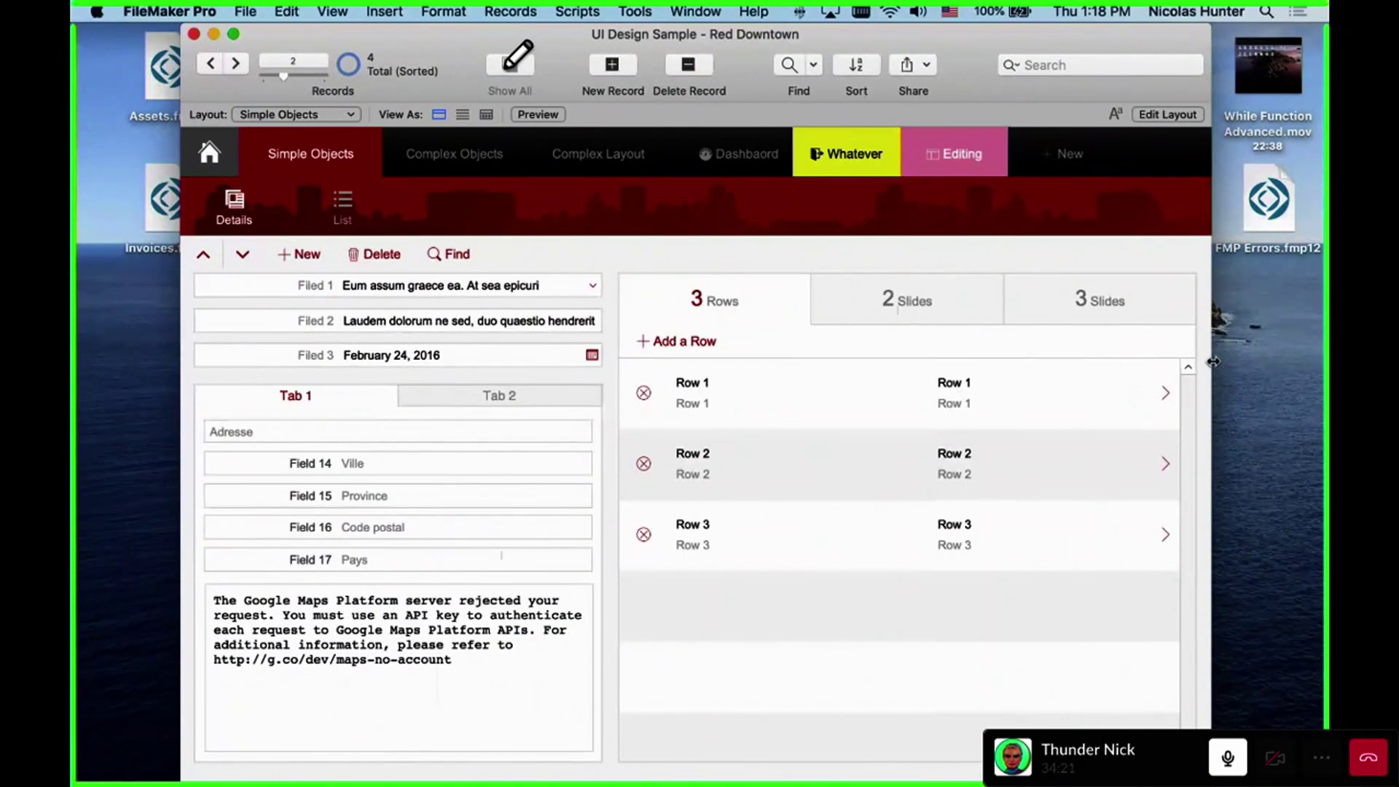
{"action": "key", "text": "super+l"}
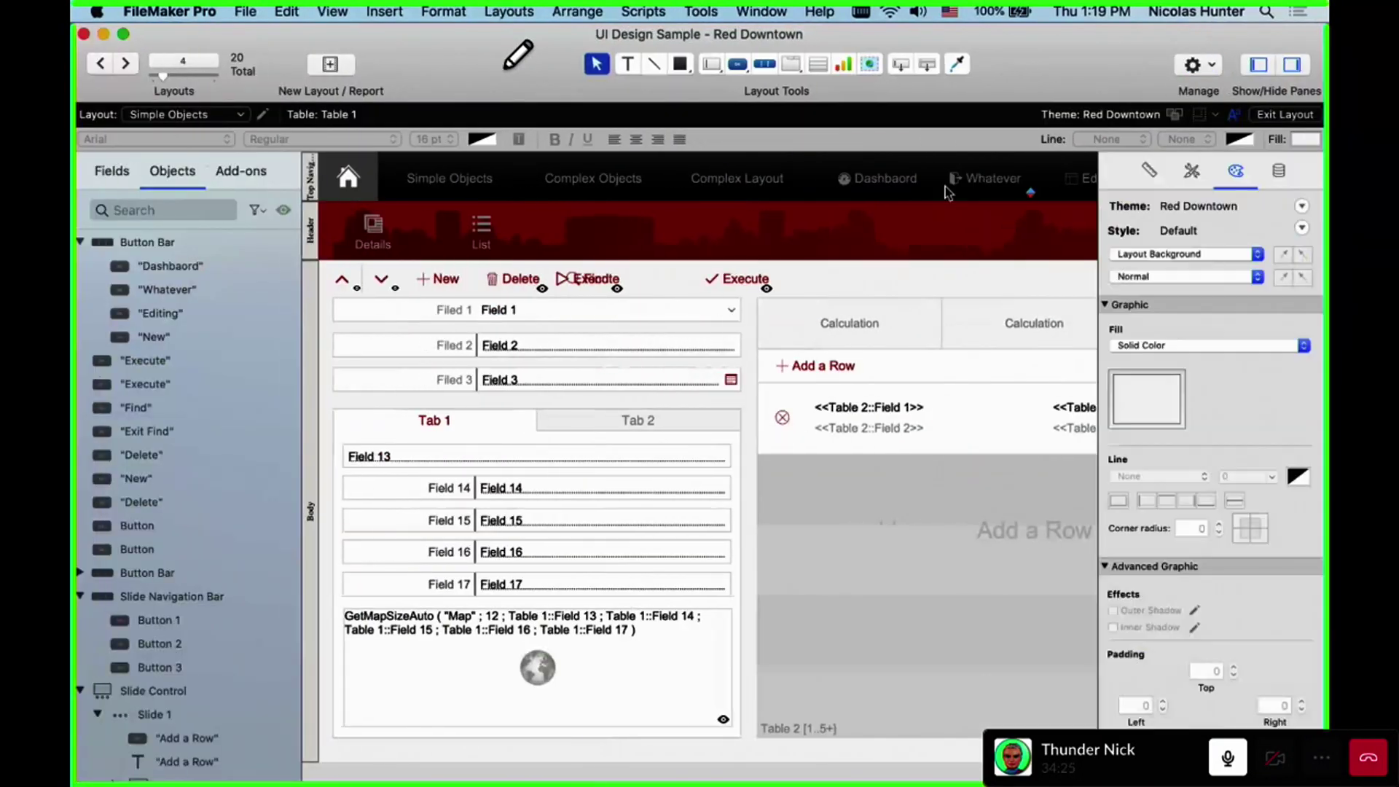
Delete the conditional formatting rule from the Whatever segment and apply the change
{"action": "left_click", "coordinate": [859, 186]}
{"action": "left_click", "coordinate": [863, 186]}
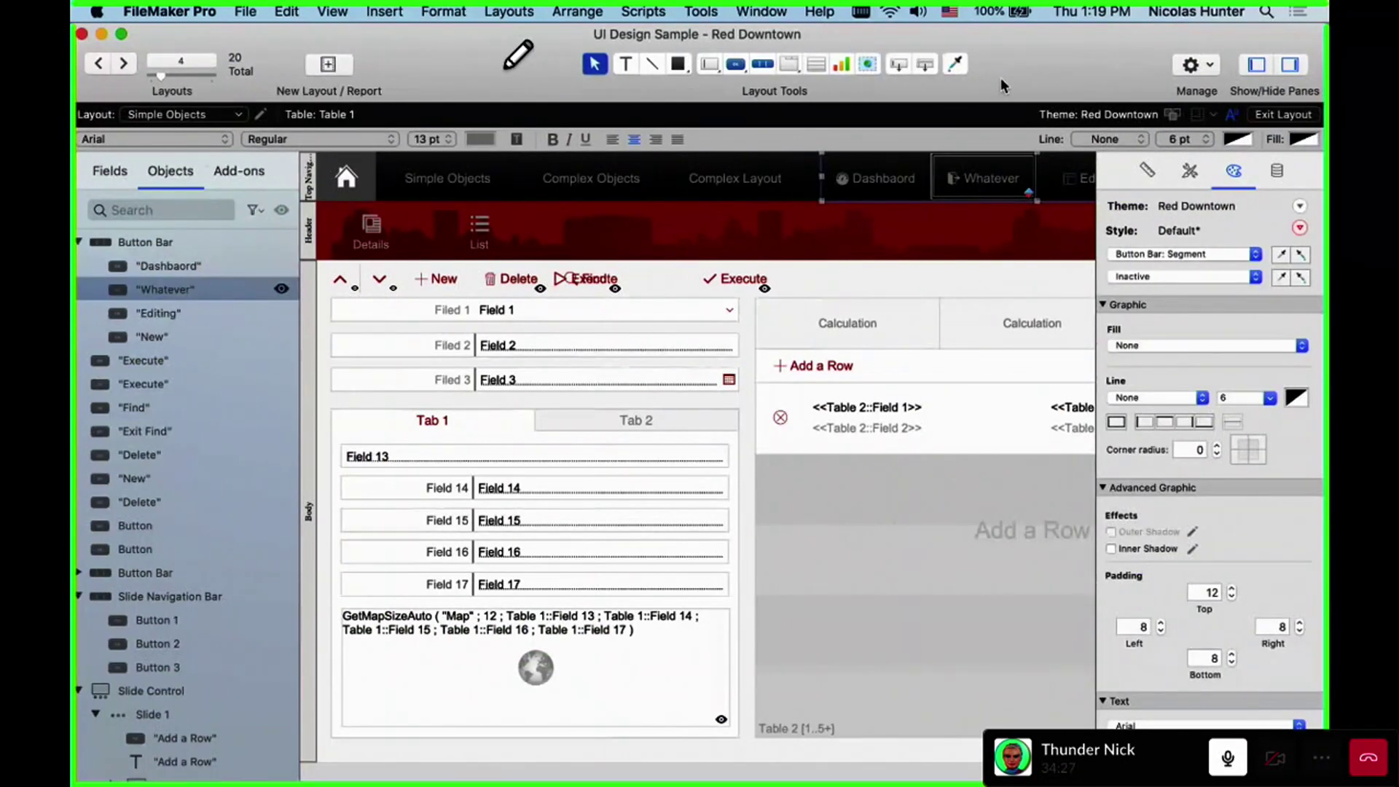
{"action": "right_click", "coordinate": [938, 181]}
{"action": "left_click", "coordinate": [1017, 338]}
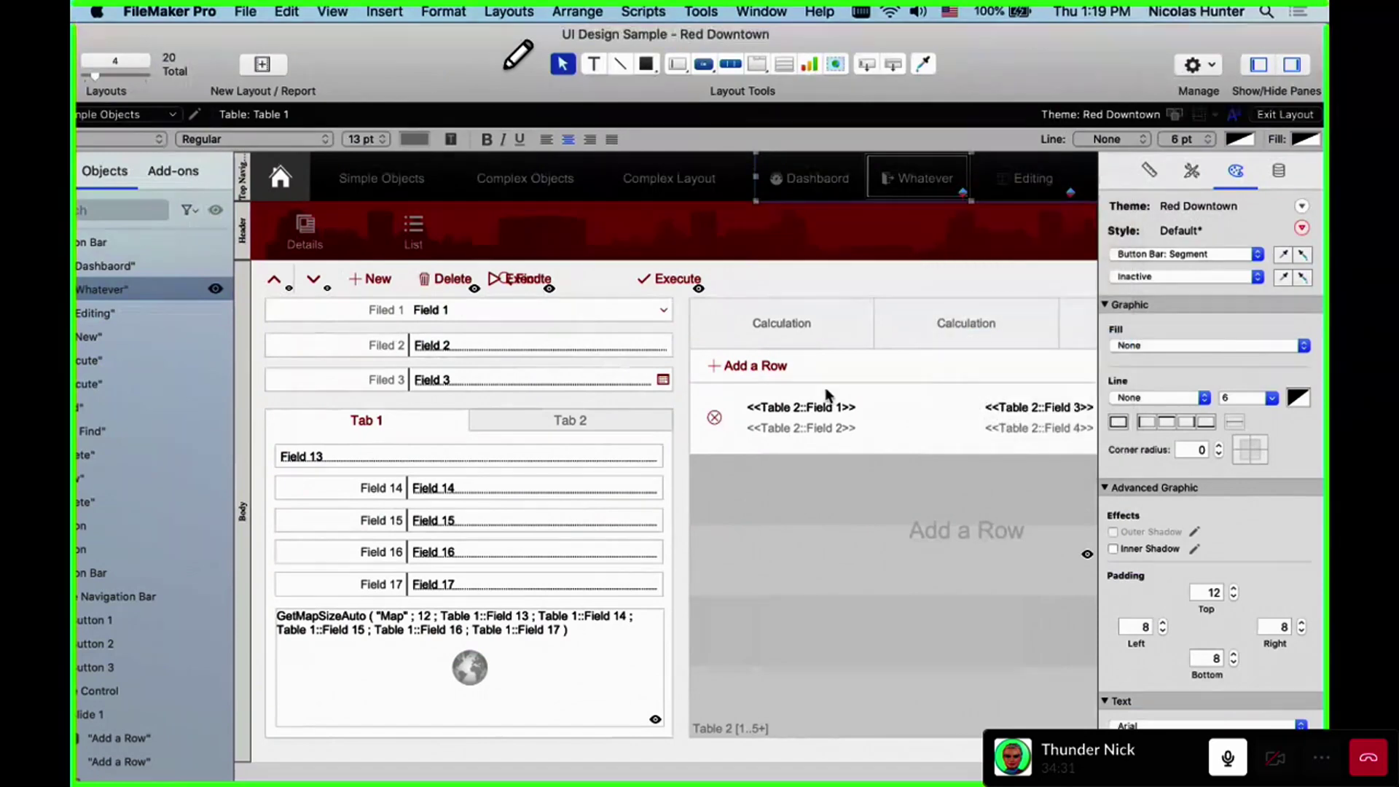
{"action": "left_click", "coordinate": [1268, 522]}
{"action": "key", "text": "Return"}
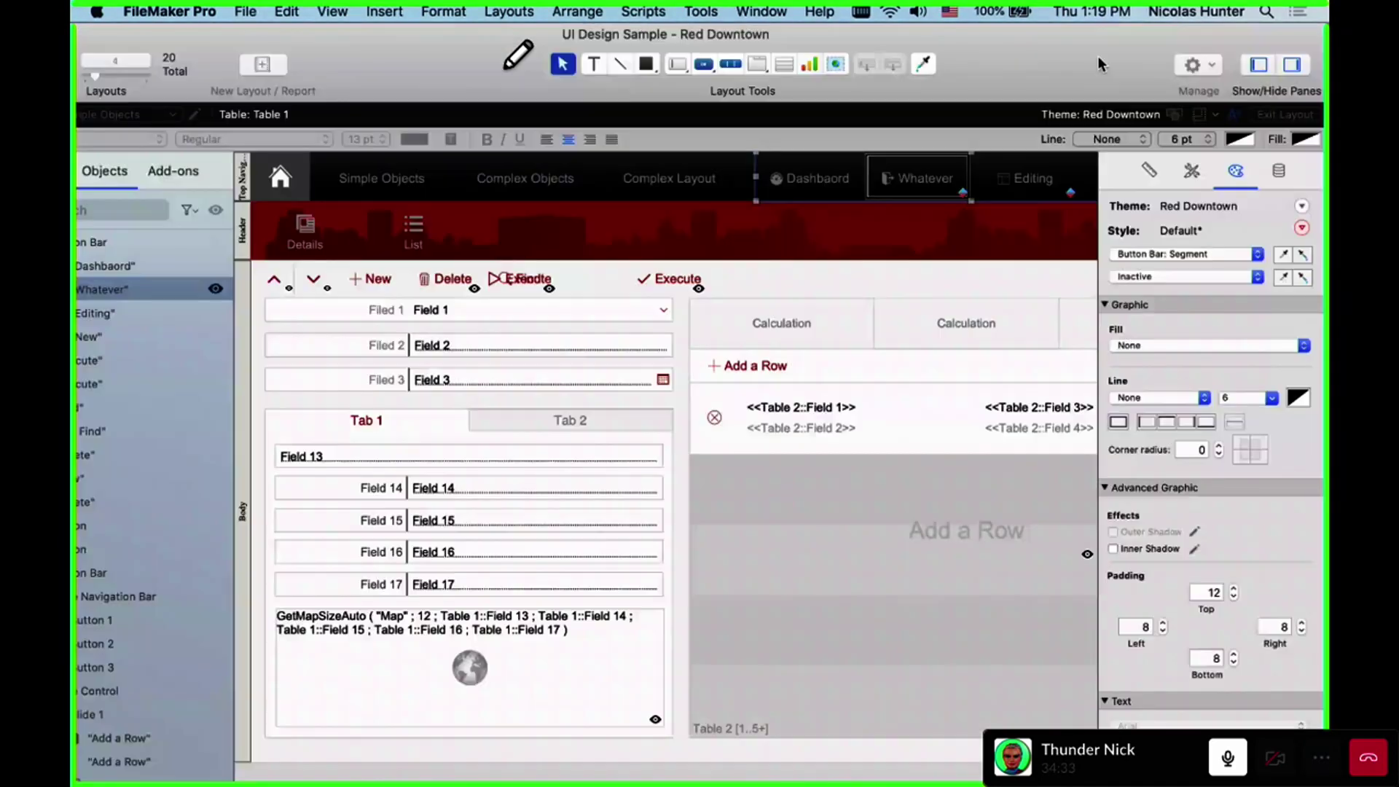
Delete the conditional formatting rule from the Editing segment and apply the change
{"action": "right_click", "coordinate": [1068, 181]}
{"action": "left_click", "coordinate": [1137, 335]}
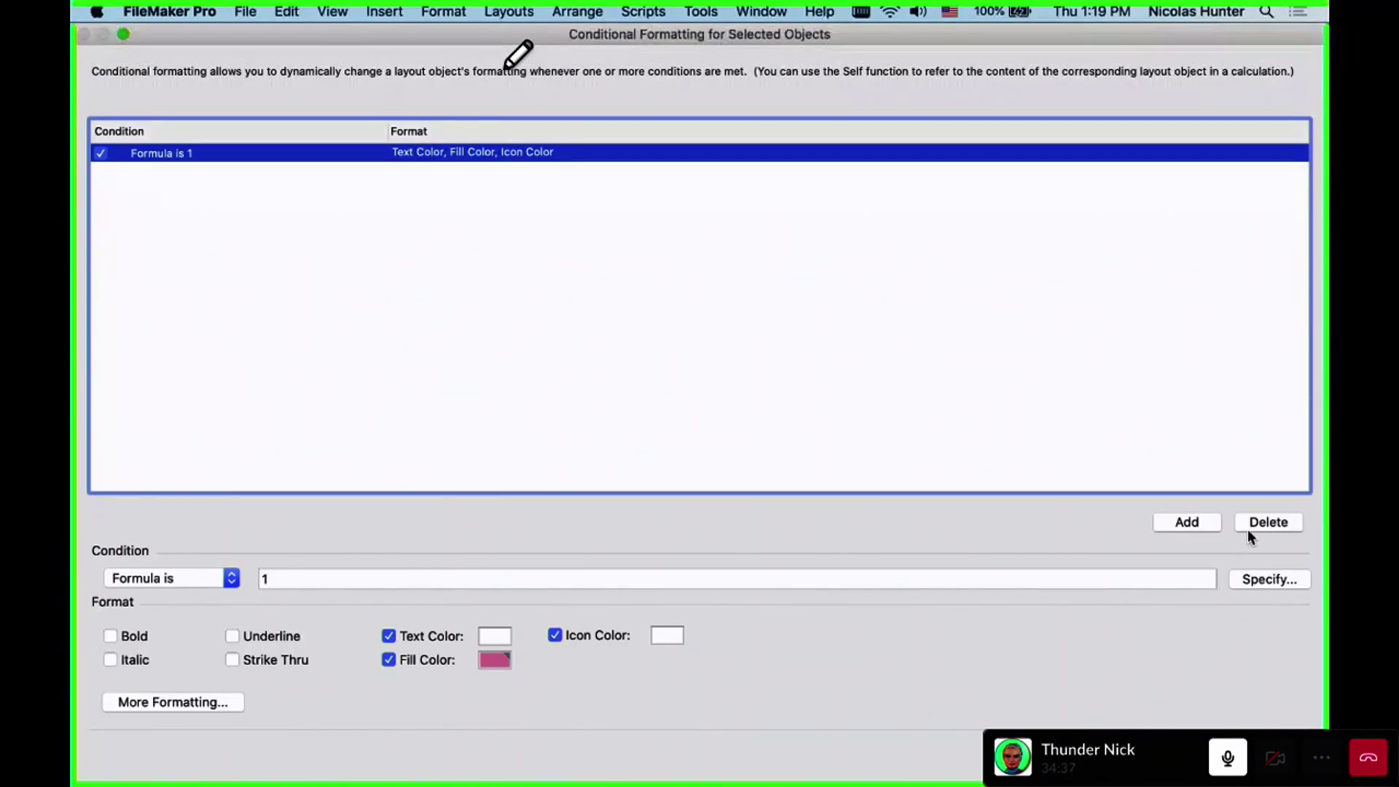
{"action": "left_click", "coordinate": [1248, 531]}
{"action": "key", "text": "Return"}
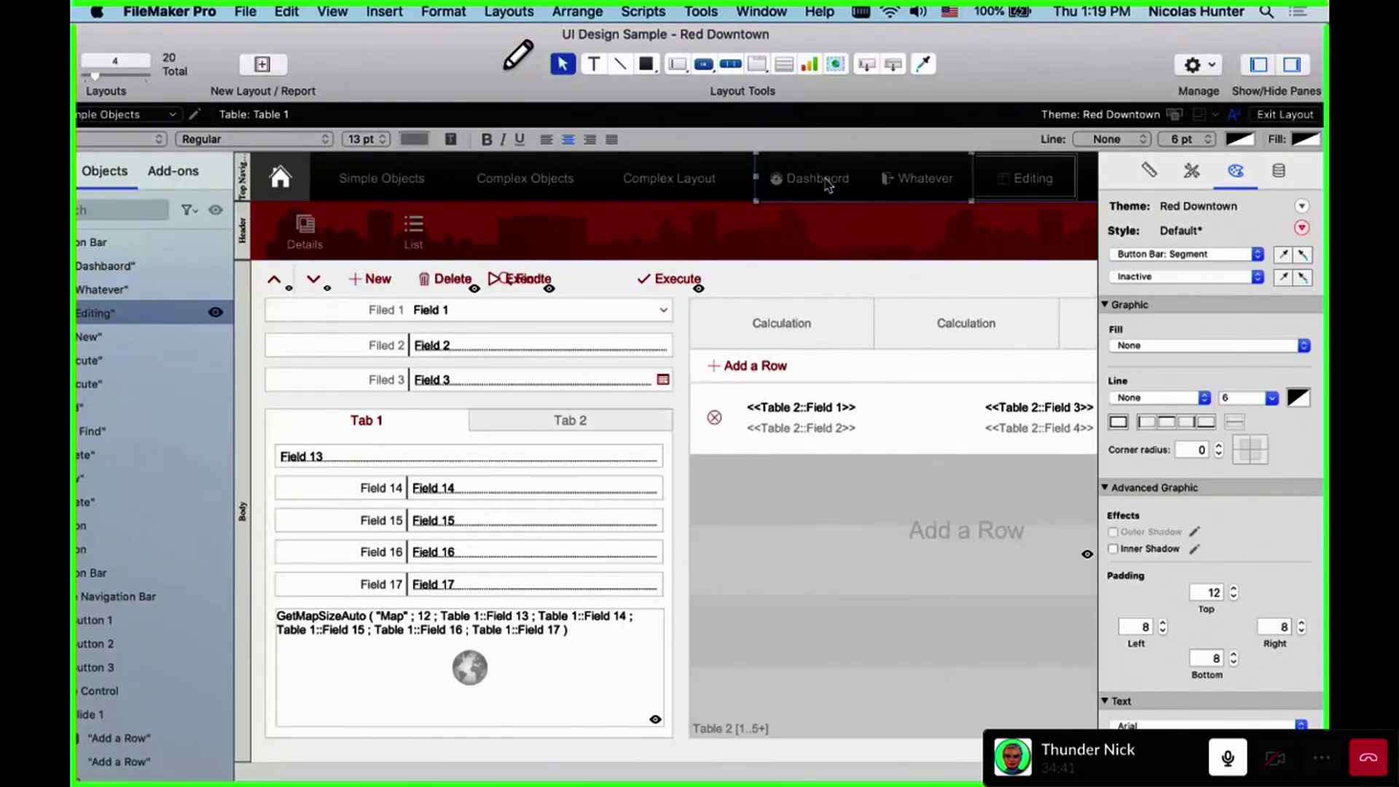
In Browse mode, switch between the Rows and both Slides segments to examine how the slide navigation bar marks the active one
{"action": "key", "text": "super+alt+f"}
{"action": "key", "text": "super+b"}
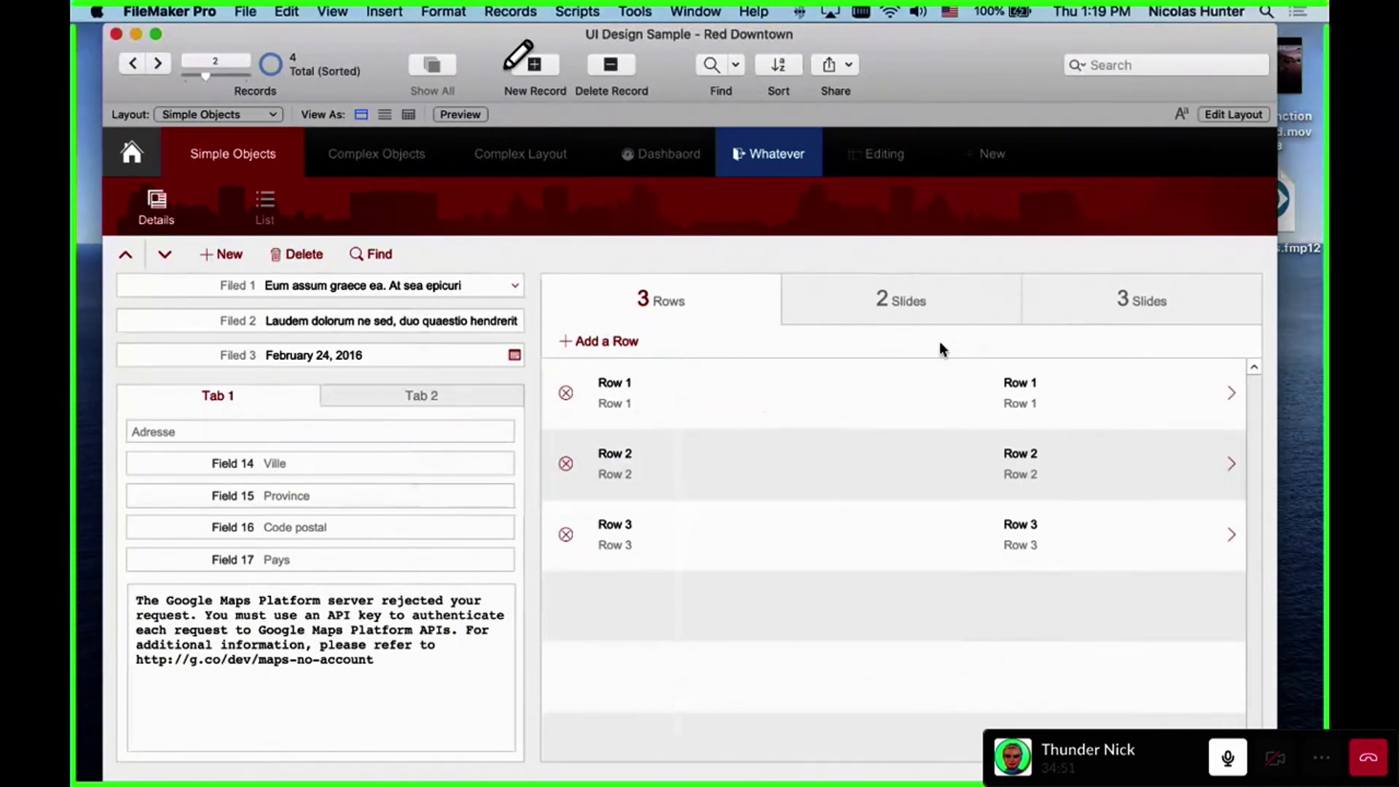
{"action": "left_click", "coordinate": [872, 299]}
{"action": "left_click", "coordinate": [1115, 298]}
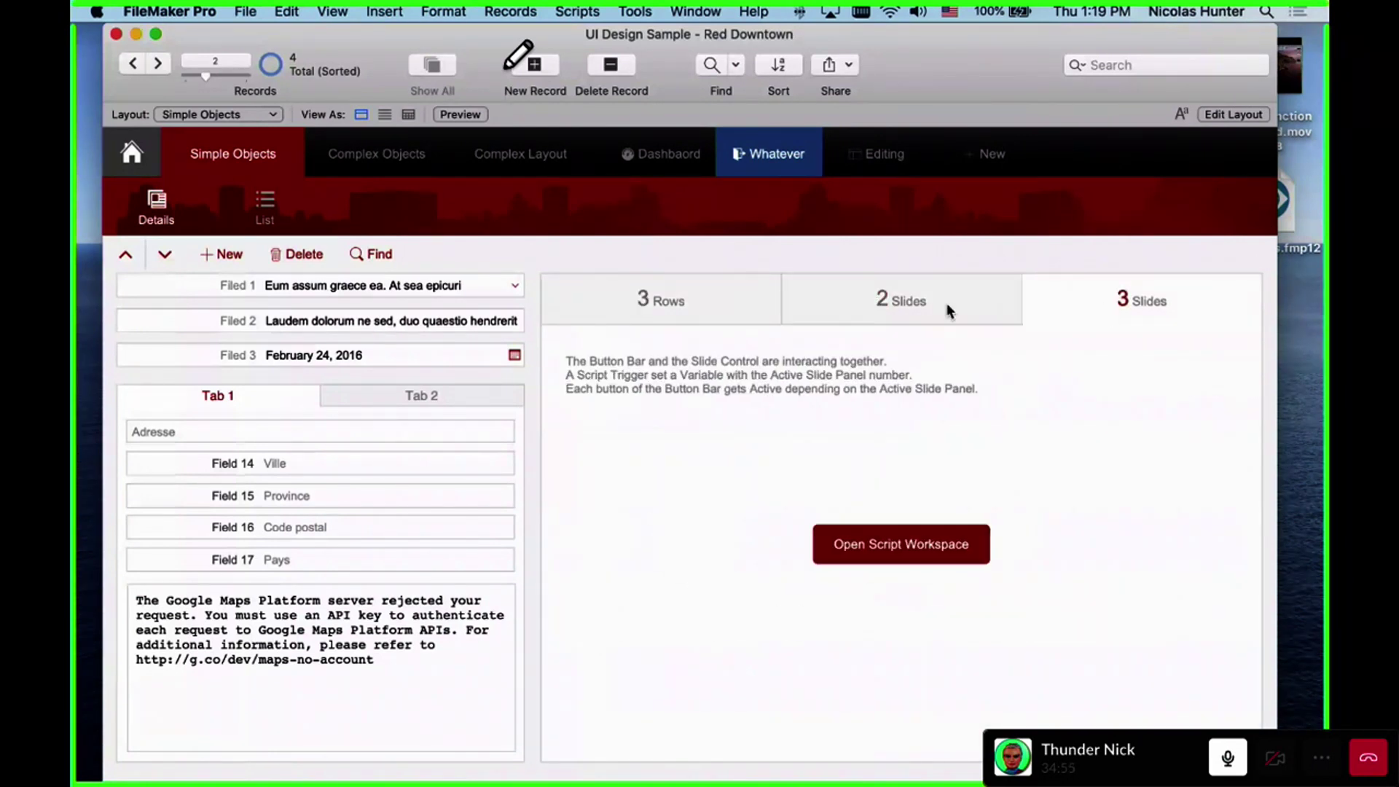
{"action": "left_click", "coordinate": [829, 304]}
{"action": "left_click", "coordinate": [723, 300]}
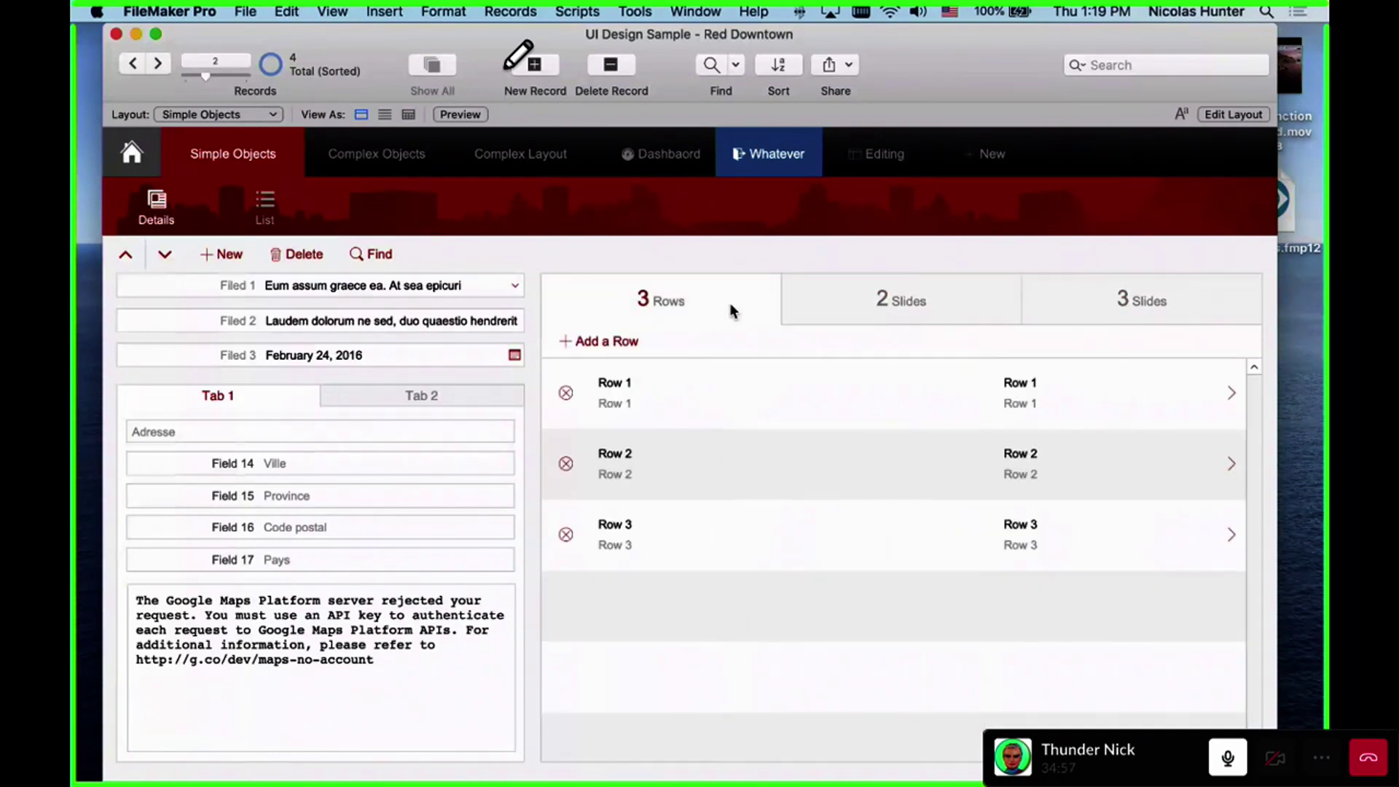
{"action": "left_click", "coordinate": [925, 309]}
{"action": "left_click", "coordinate": [1080, 309]}
{"action": "left_click", "coordinate": [911, 308]}
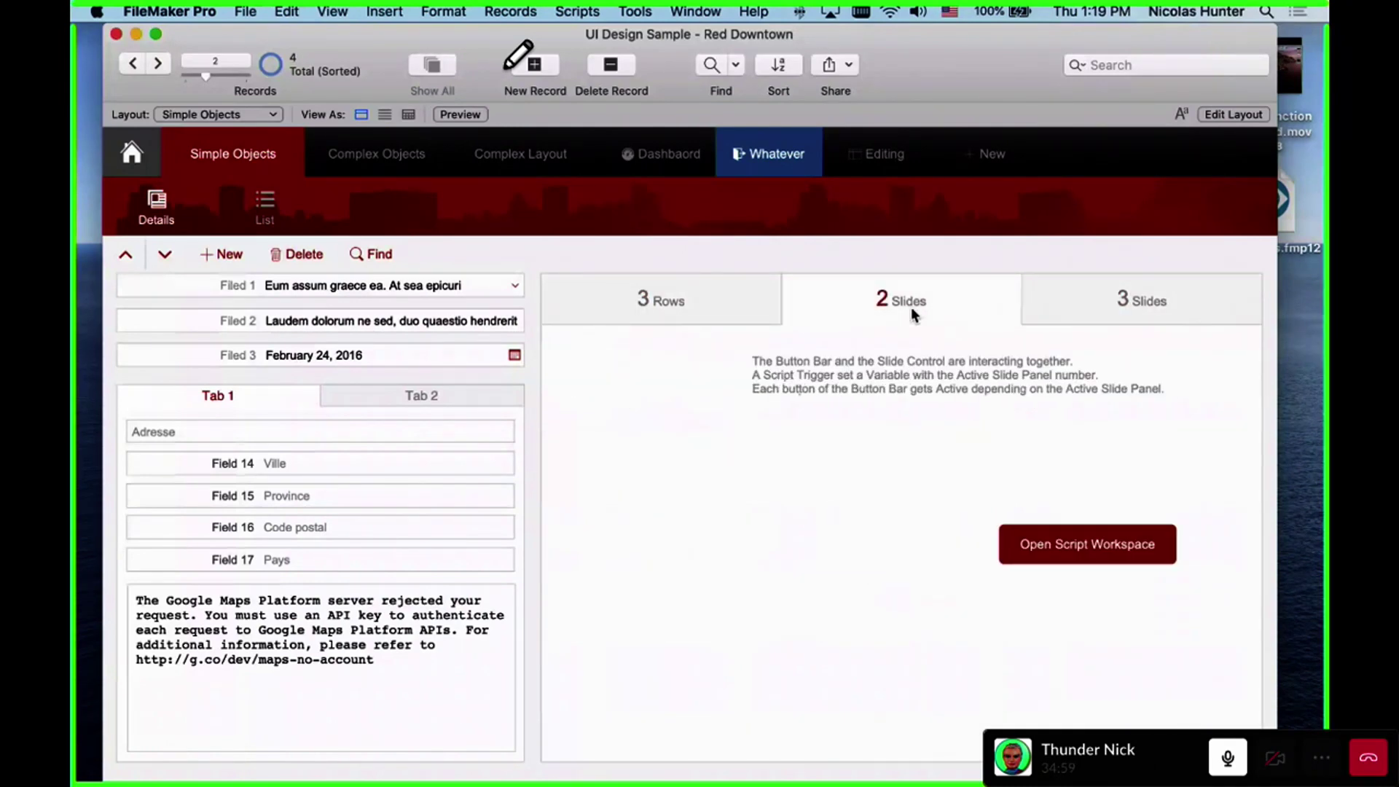
Select the slide navigation bar's first segment in Layout mode and inspect its Inactive state's line and text colors, collapsing the advanced graphic settings
{"action": "key", "text": "super+alt+f"}
{"action": "key", "text": "super+l"}
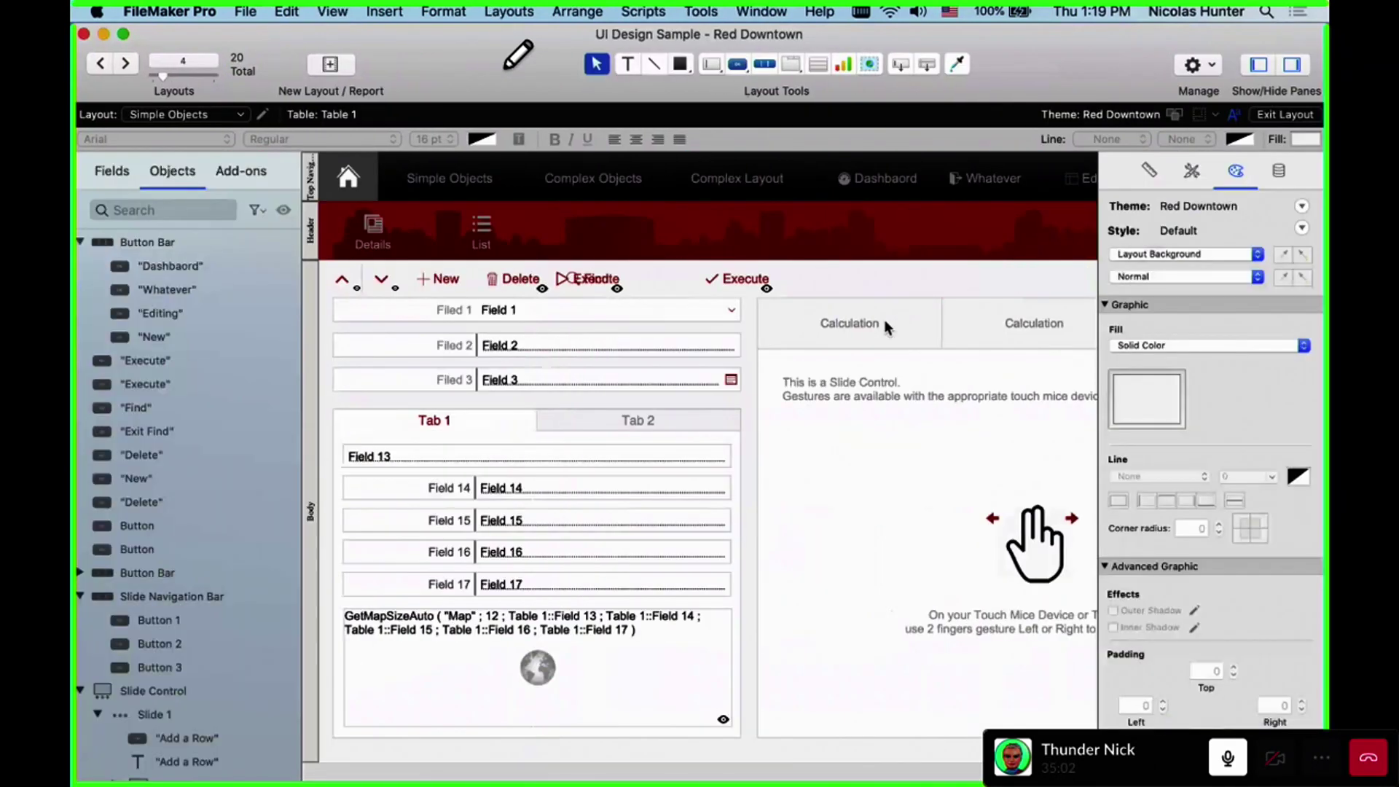
{"action": "left_click", "coordinate": [883, 325]}
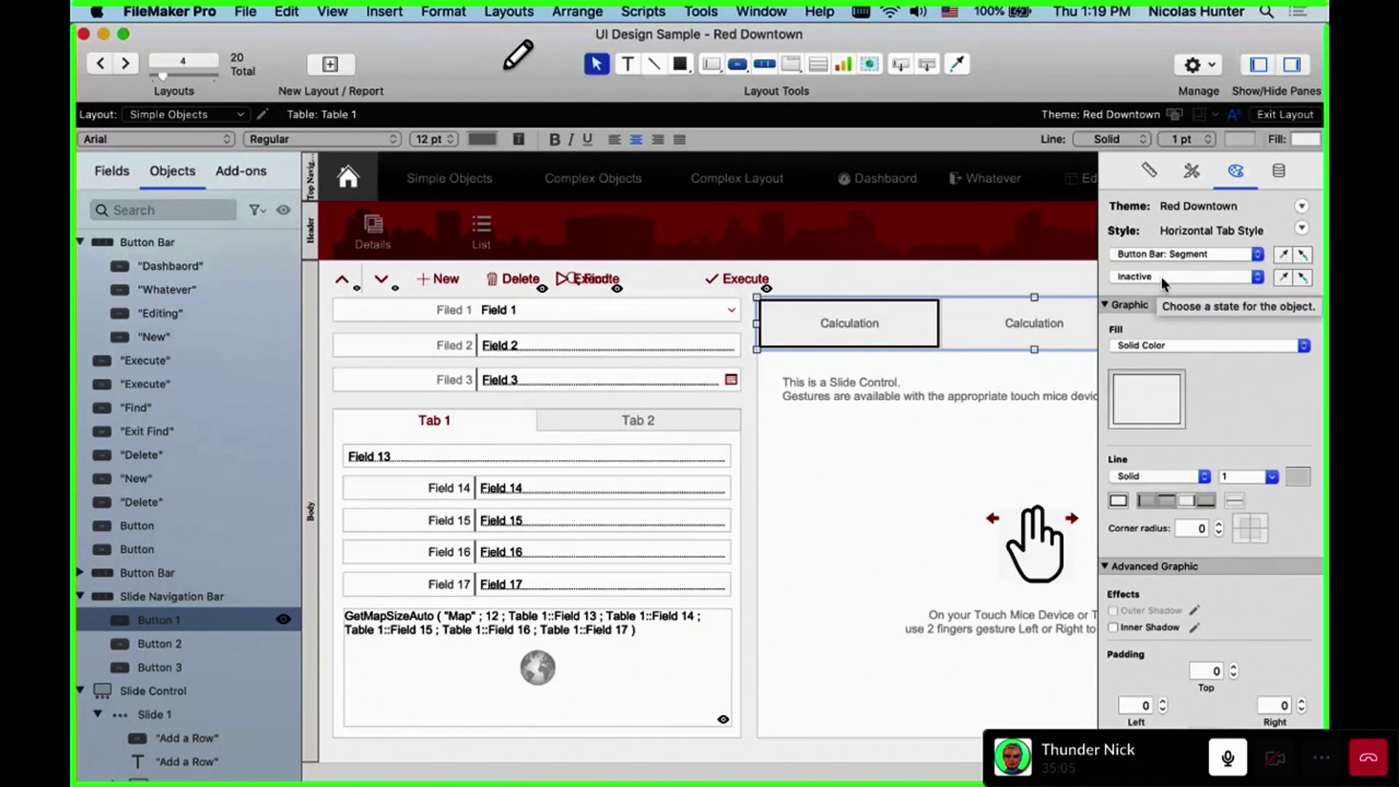
{"action": "left_click", "coordinate": [1299, 476]}
{"action": "left_click", "coordinate": [1290, 483]}
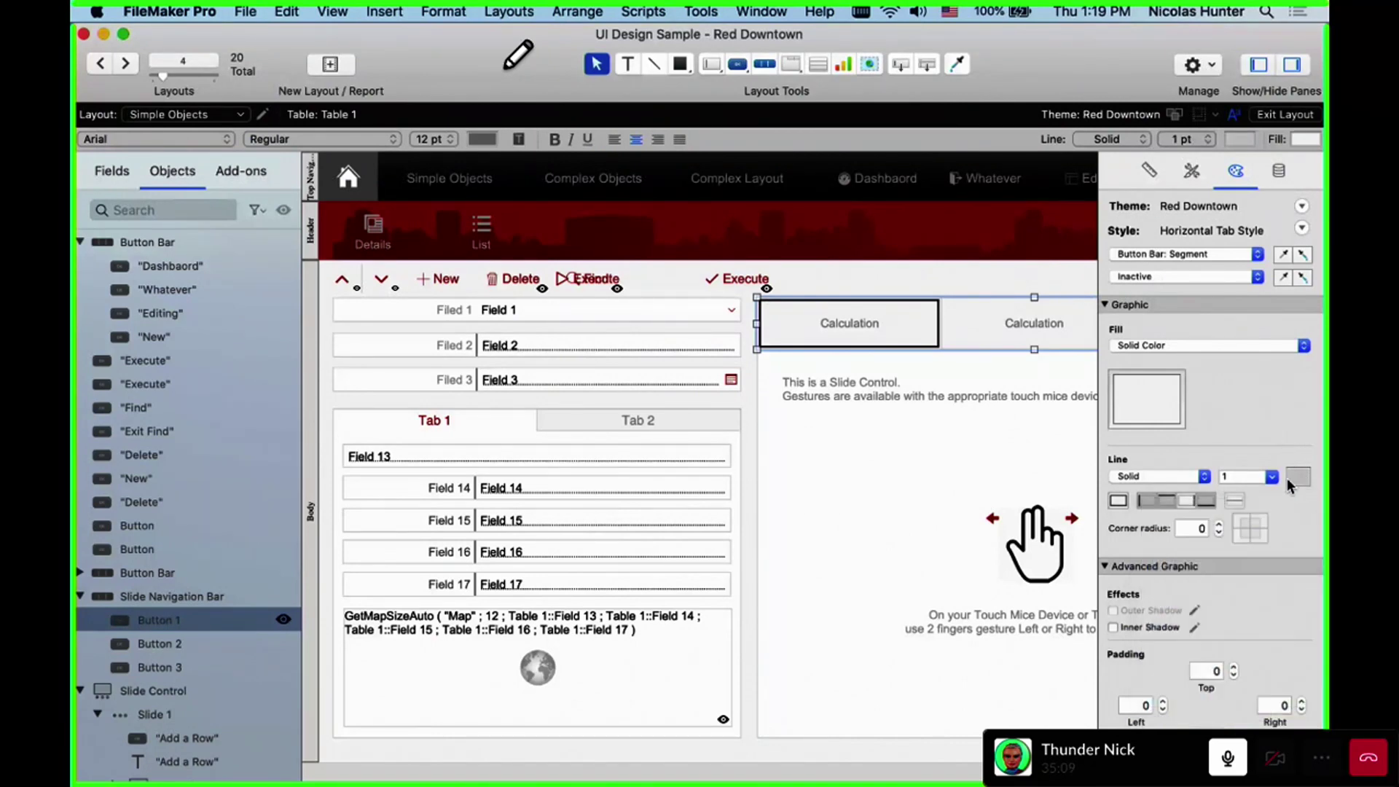
{"action": "left_click_drag", "start_coordinate": [993, 67], "coordinate": [864, 72]}
{"action": "scroll", "coordinate": [874, 510], "scroll_direction": "down", "scroll_amount": 3}
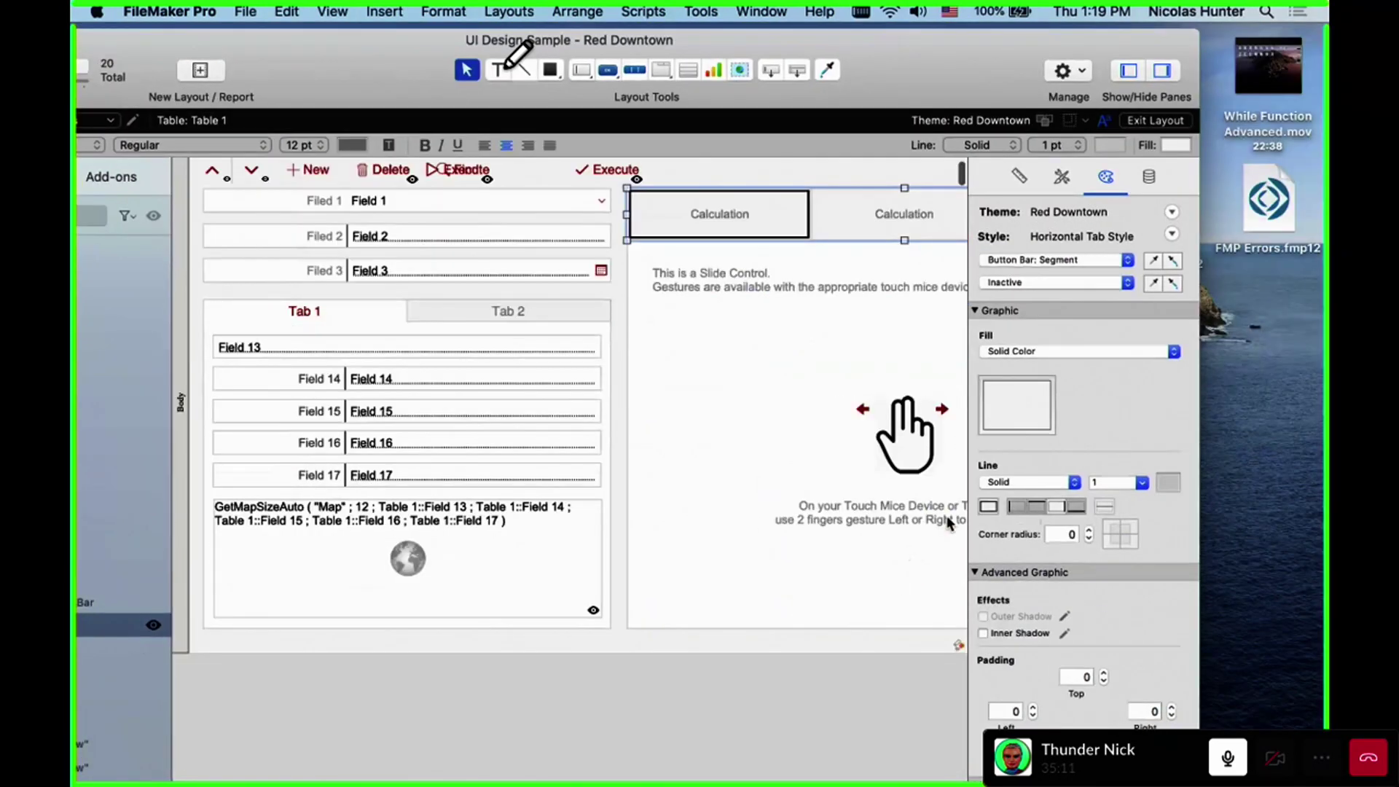
{"action": "scroll", "coordinate": [874, 510], "scroll_direction": "up", "scroll_amount": 3}
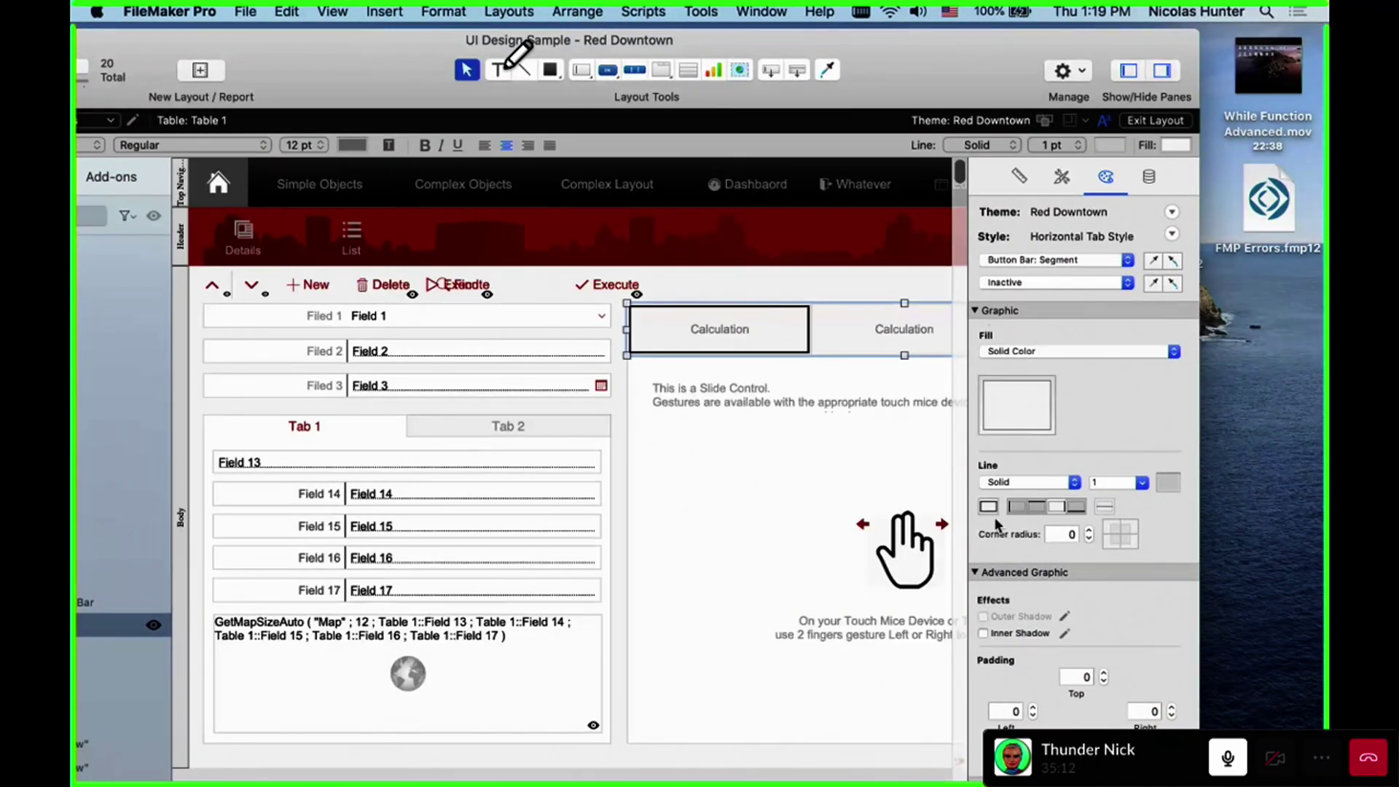
{"action": "left_click", "coordinate": [986, 574]}
{"action": "left_click", "coordinate": [1164, 639]}
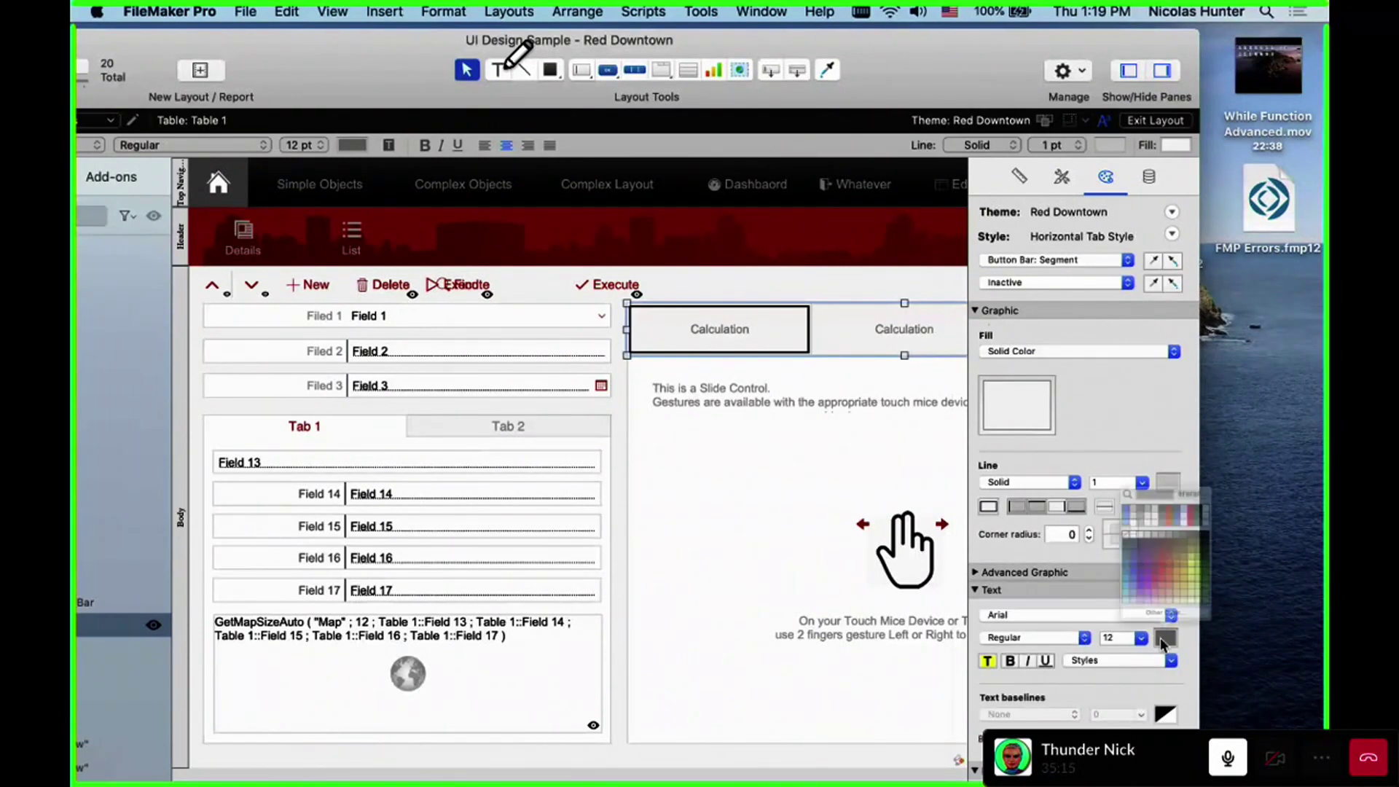
Inspect the styling of the slide navigation bar's Icon part, and return to the Segment part to check its Inactive text color
{"action": "left_click", "coordinate": [1050, 259]}
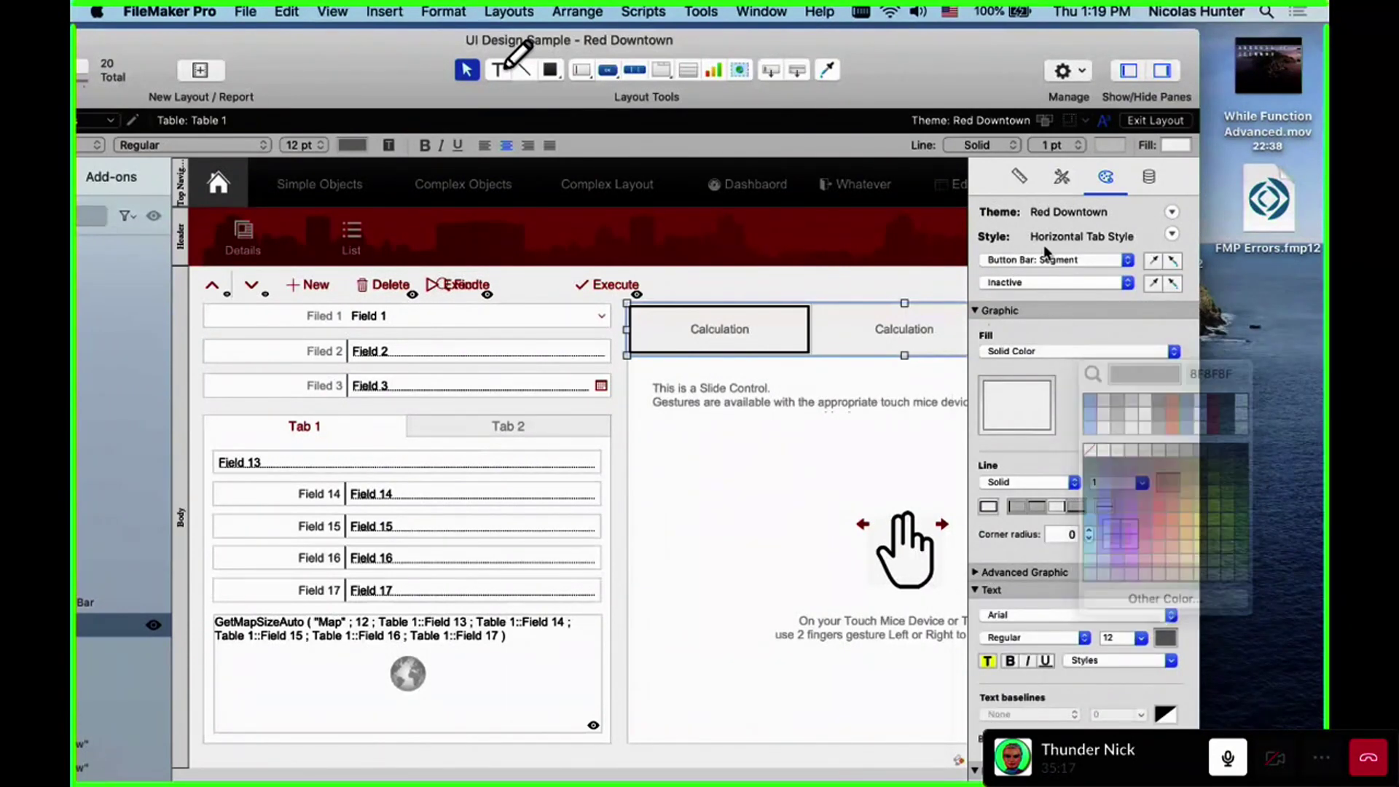
{"action": "left_click", "coordinate": [1050, 259]}
{"action": "left_click", "coordinate": [1057, 274]}
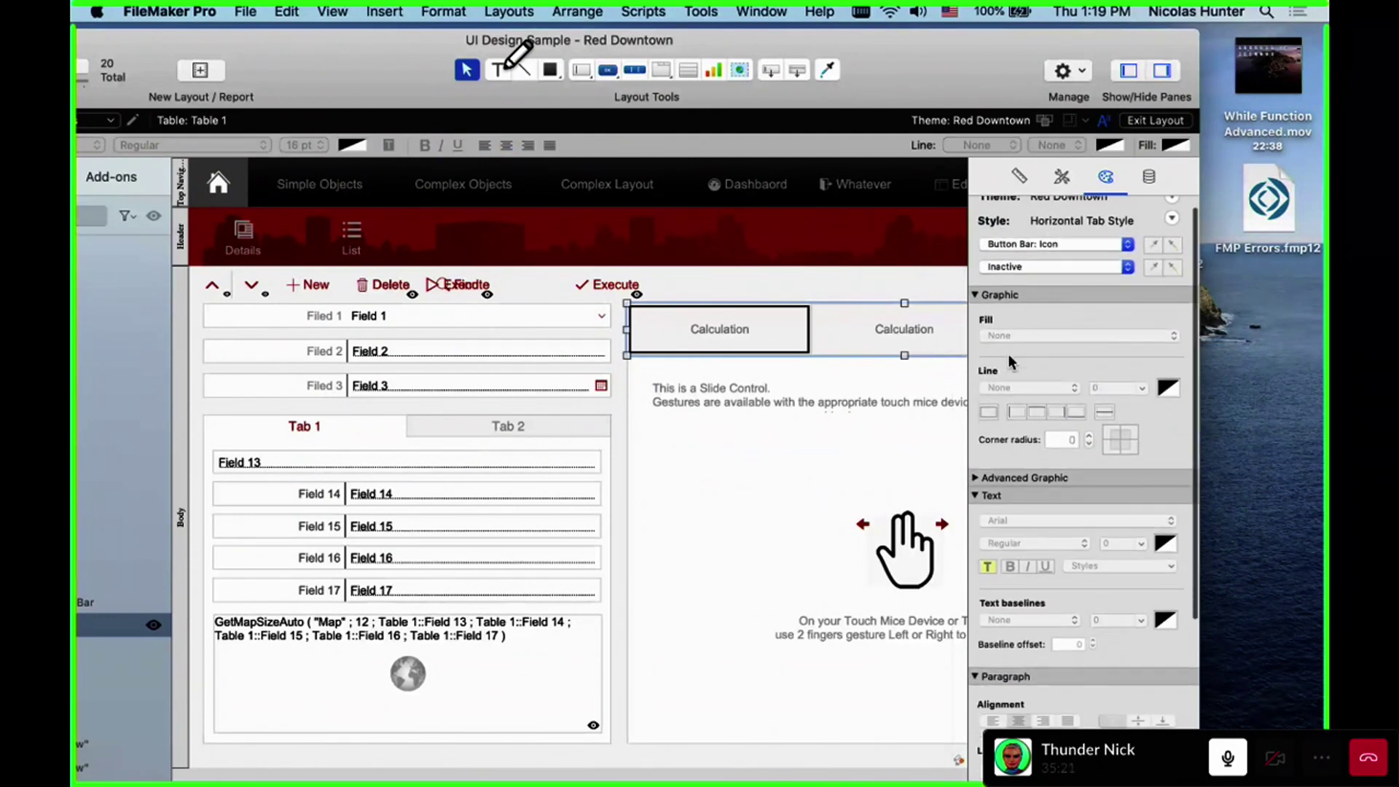
{"action": "left_click", "coordinate": [1014, 283]}
{"action": "left_click", "coordinate": [1015, 283]}
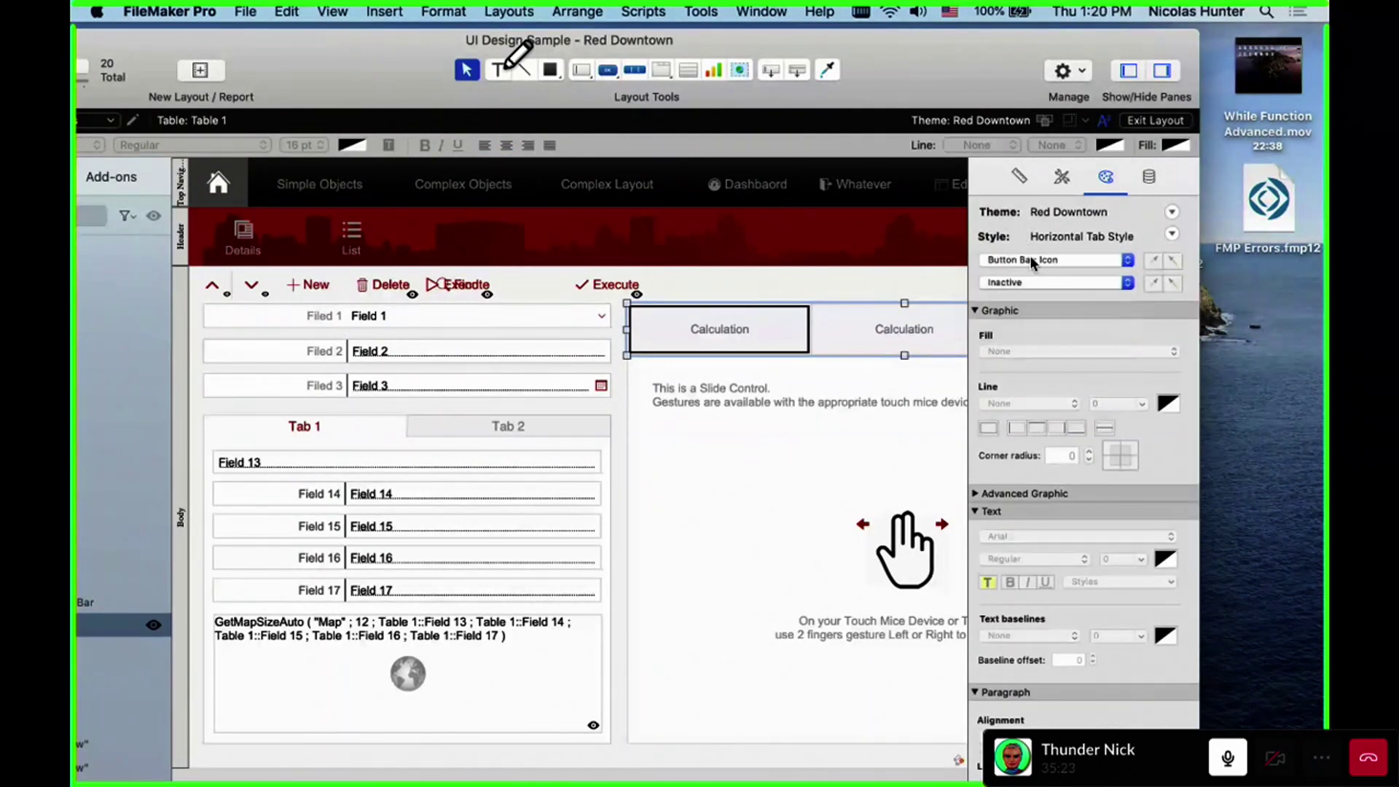
{"action": "left_click", "coordinate": [1030, 259]}
{"action": "left_click", "coordinate": [1029, 246]}
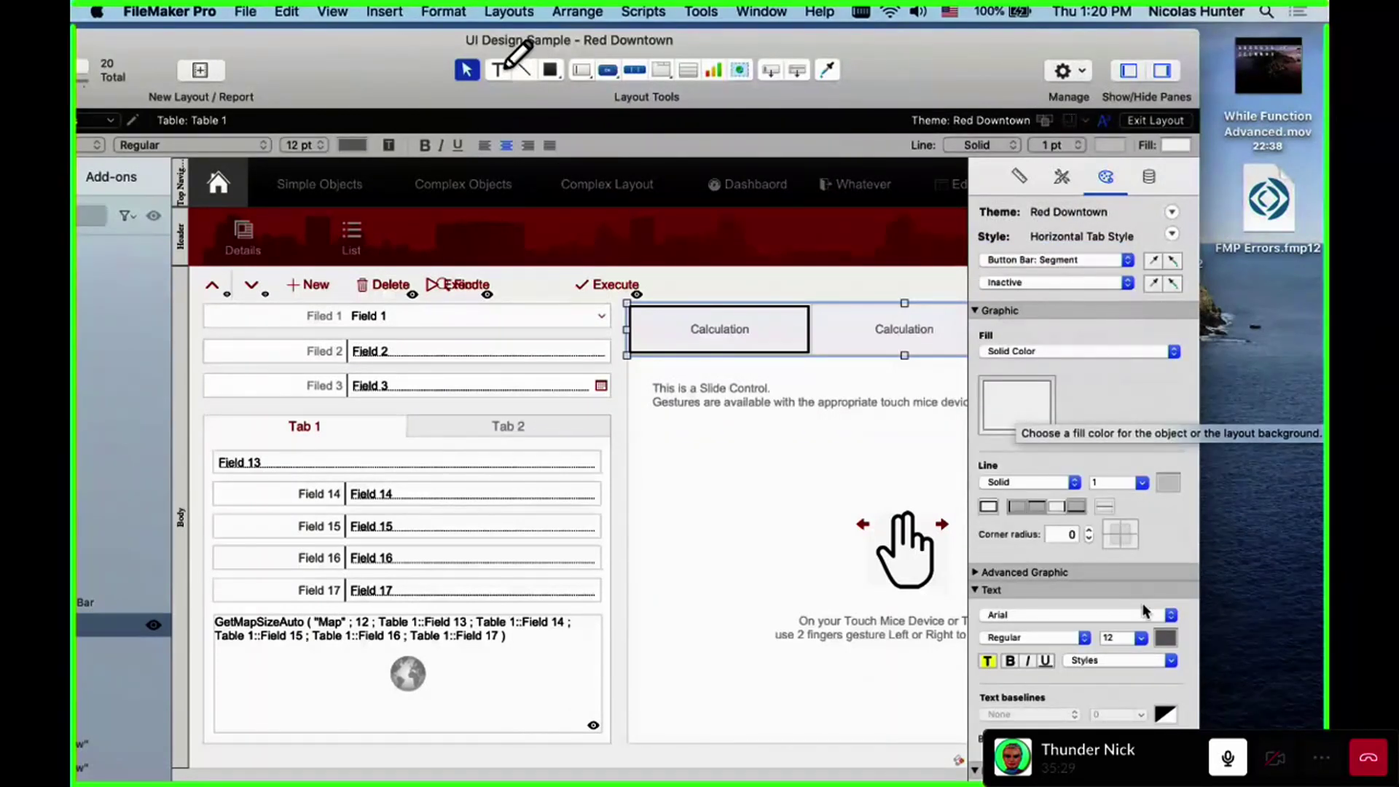
{"action": "left_click", "coordinate": [1165, 638]}
{"action": "left_click", "coordinate": [1166, 644]}
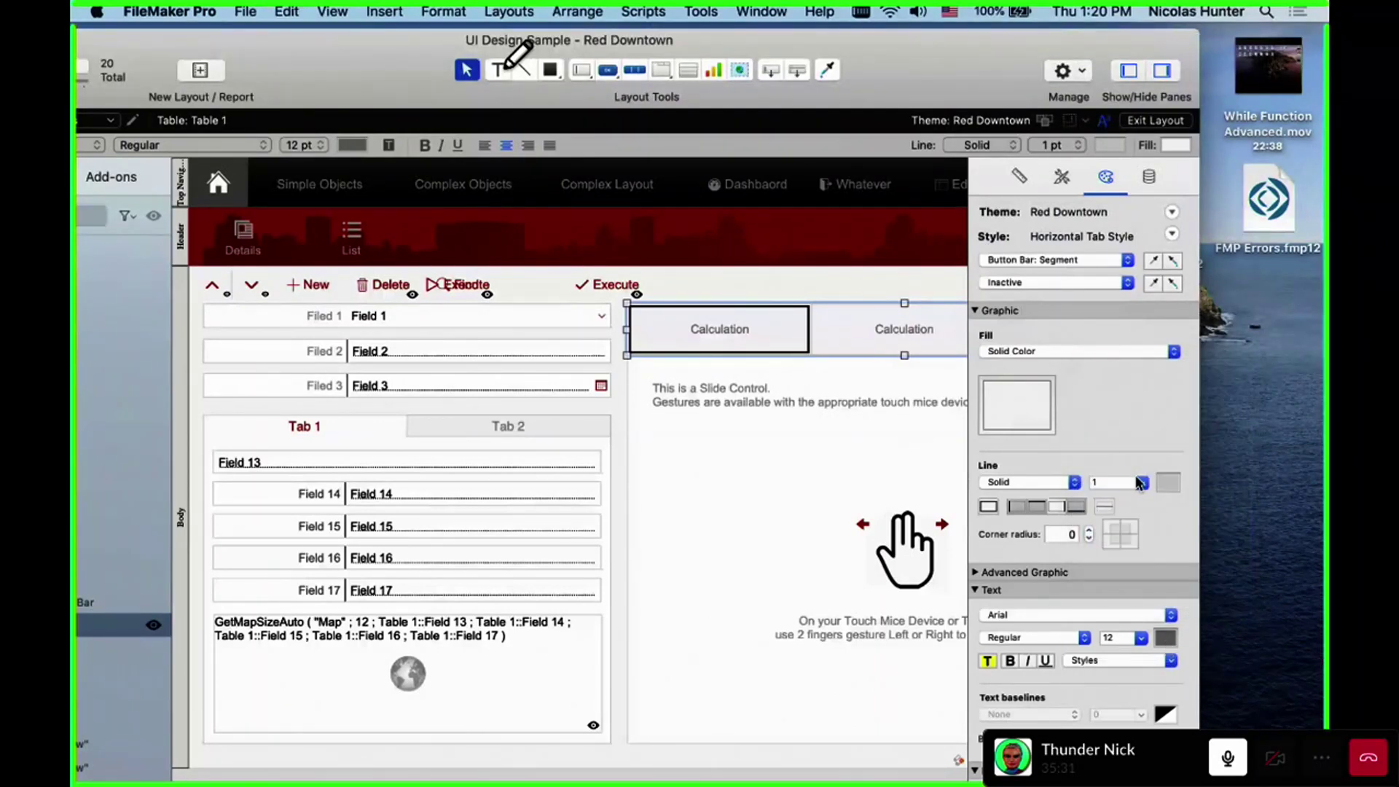
Show the Active state styling of the slide navigation bar's segment and examine its text color and the available states
{"action": "left_click", "coordinate": [1022, 282]}
{"action": "left_click", "coordinate": [1022, 272]}
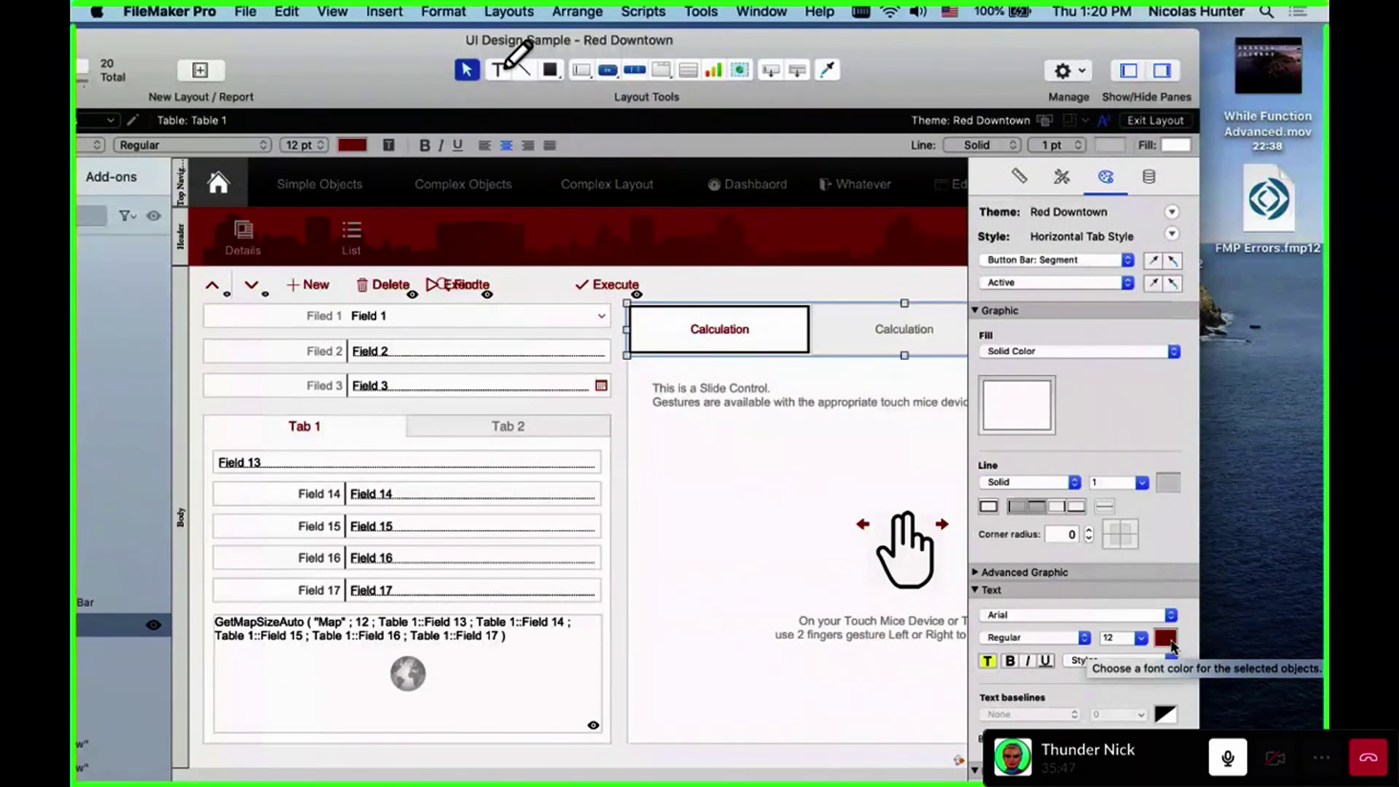
{"action": "left_click", "coordinate": [1038, 284]}
{"action": "left_click", "coordinate": [1038, 284]}
{"action": "left_click", "coordinate": [1038, 284]}
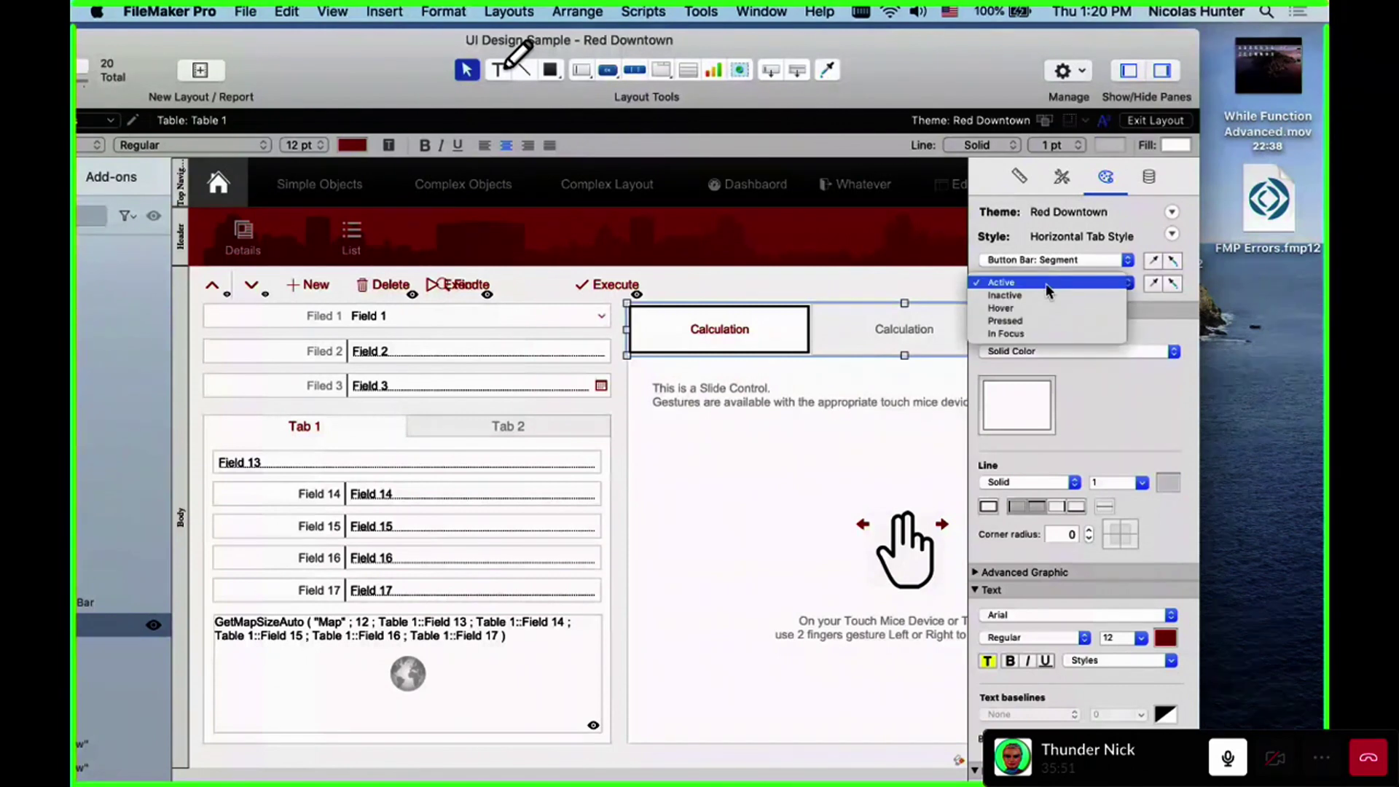
{"action": "left_click", "coordinate": [1002, 282]}
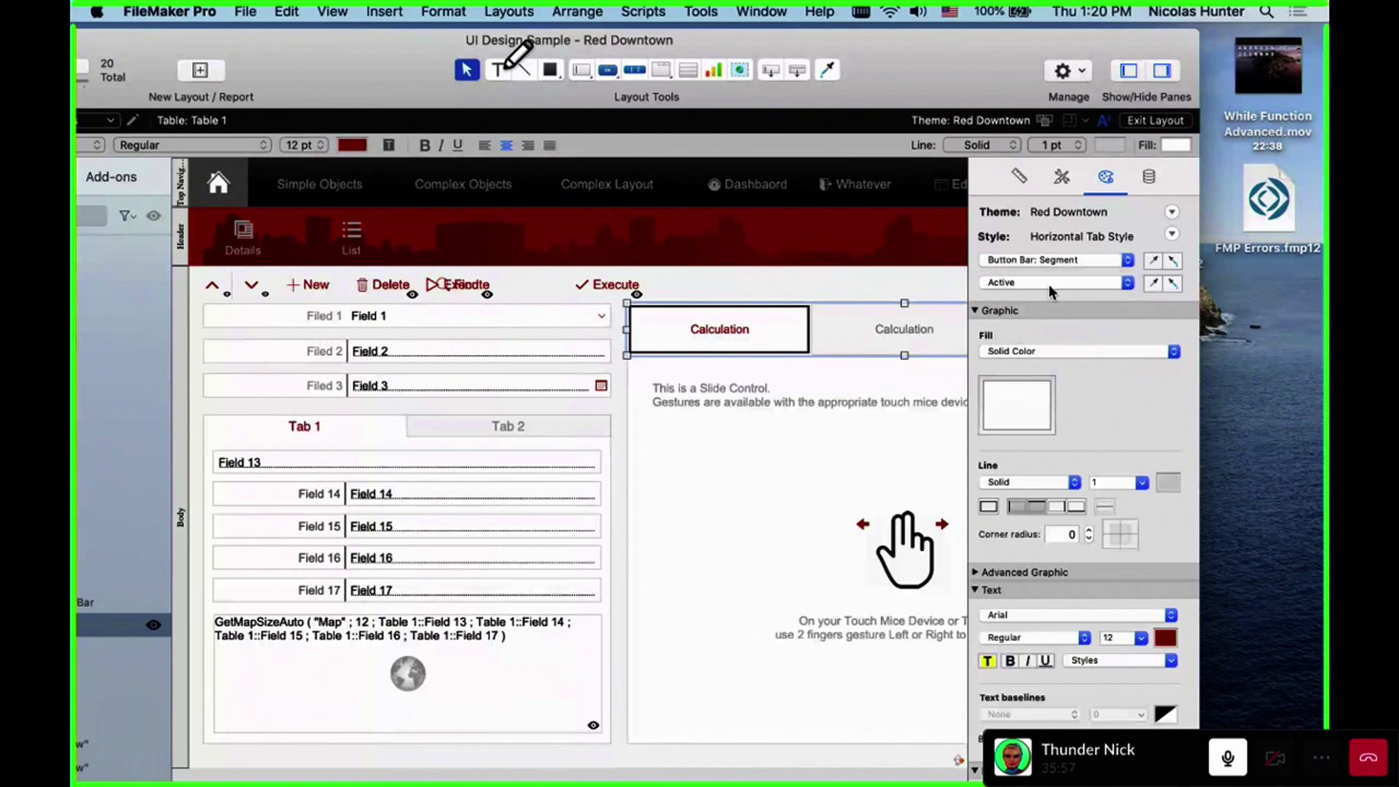
Open the slide navigation bar's setup, examine the calculation that specifies its active segment, and close it without changes
{"action": "scroll", "coordinate": [1048, 284], "scroll_direction": "up", "scroll_amount": 2}
{"action": "double_click", "coordinate": [723, 327]}
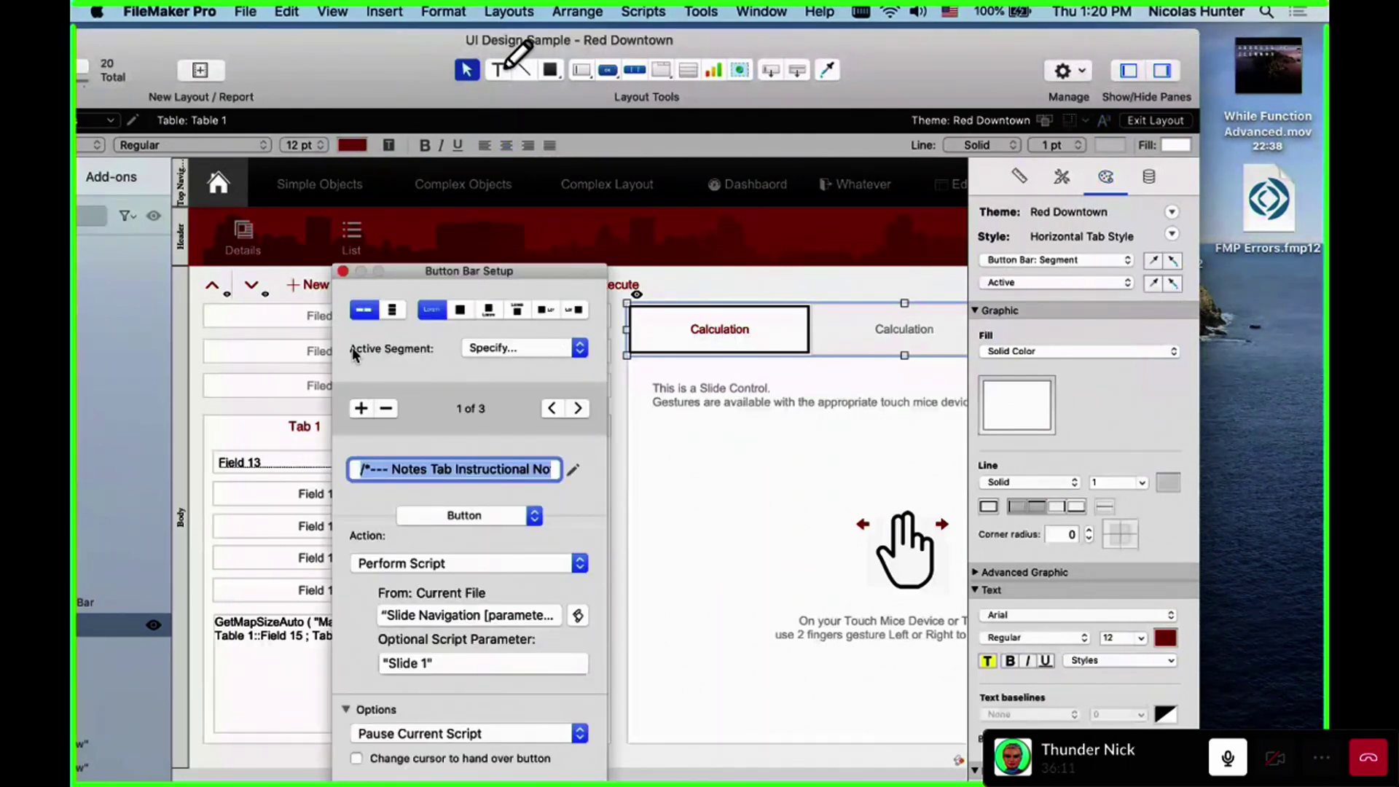
{"action": "left_click", "coordinate": [513, 347]}
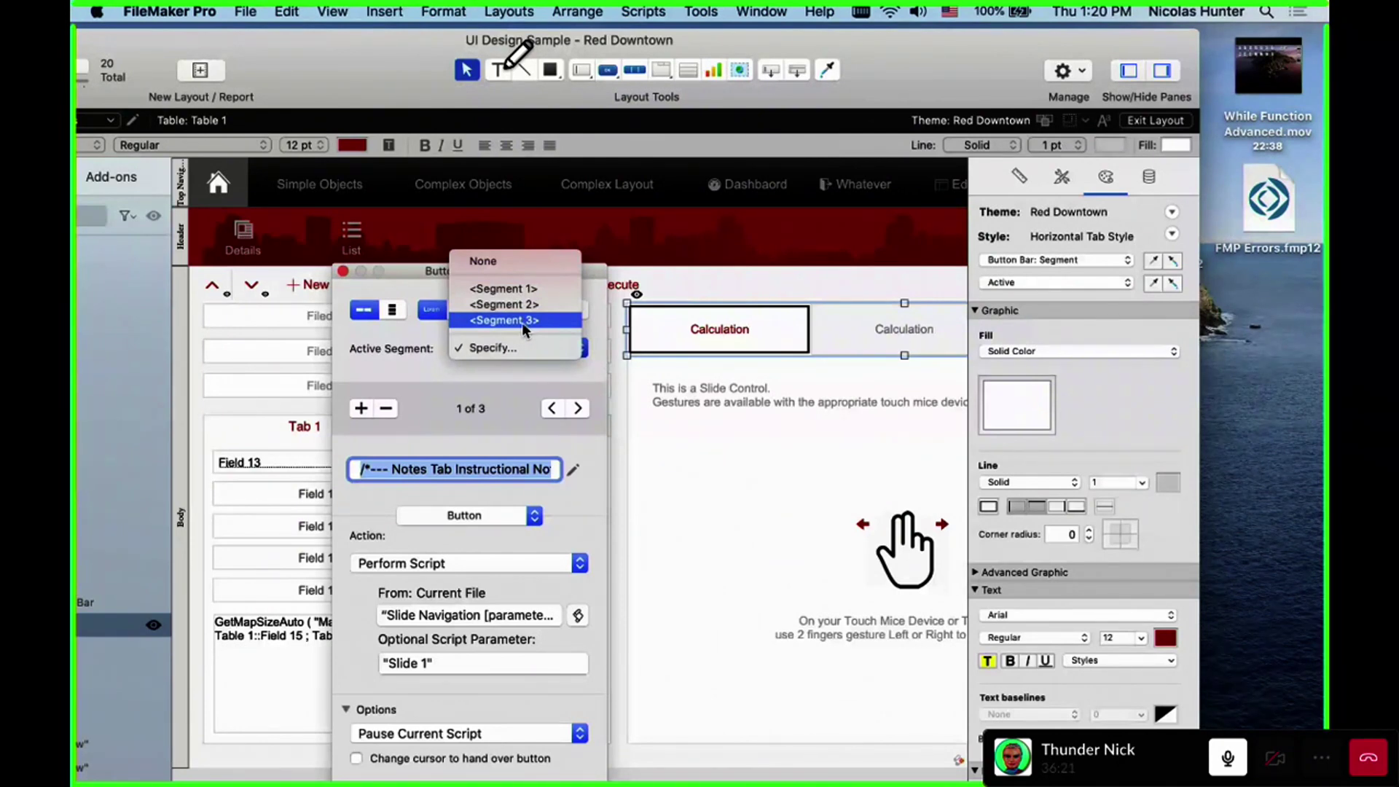
{"action": "left_click", "coordinate": [528, 349]}
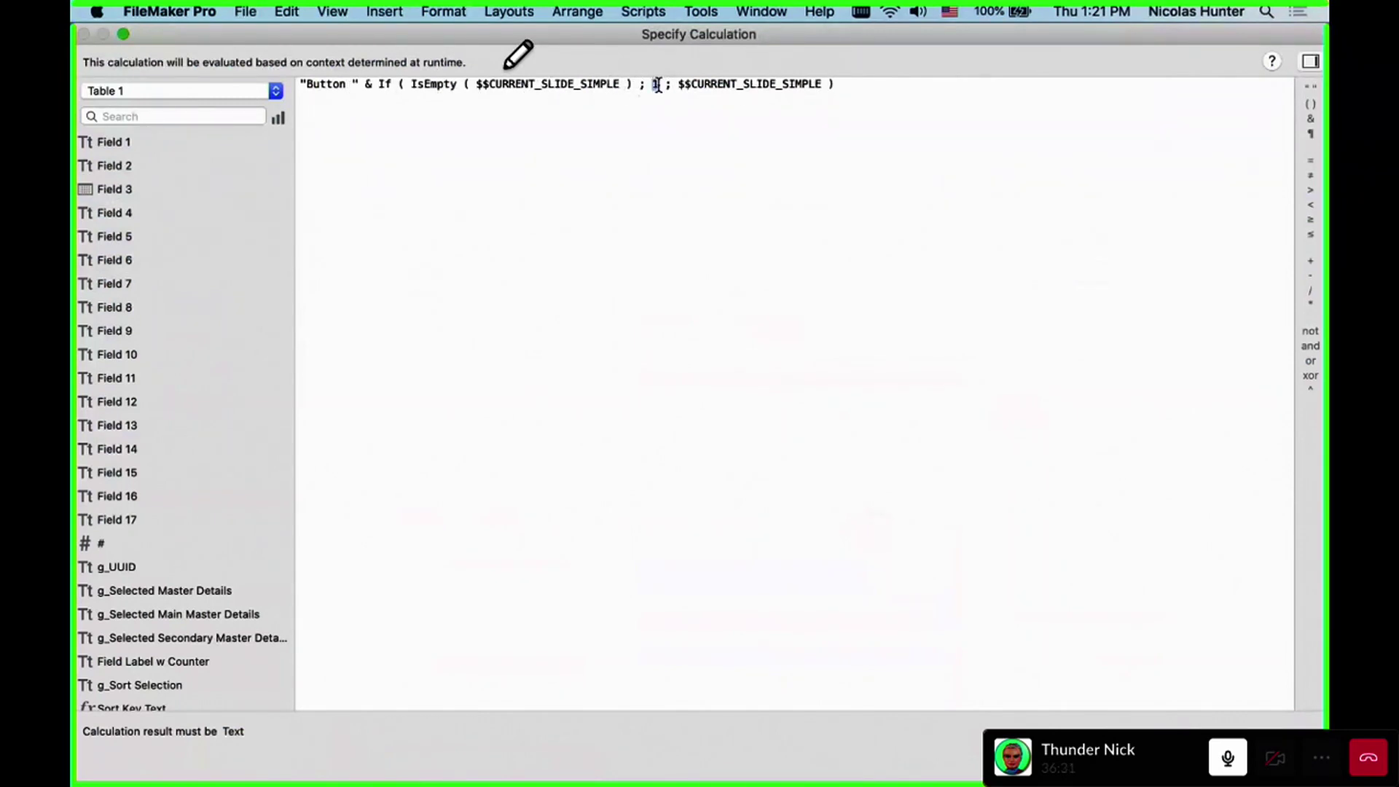
{"action": "left_click_drag", "start_coordinate": [684, 85], "coordinate": [788, 85]}
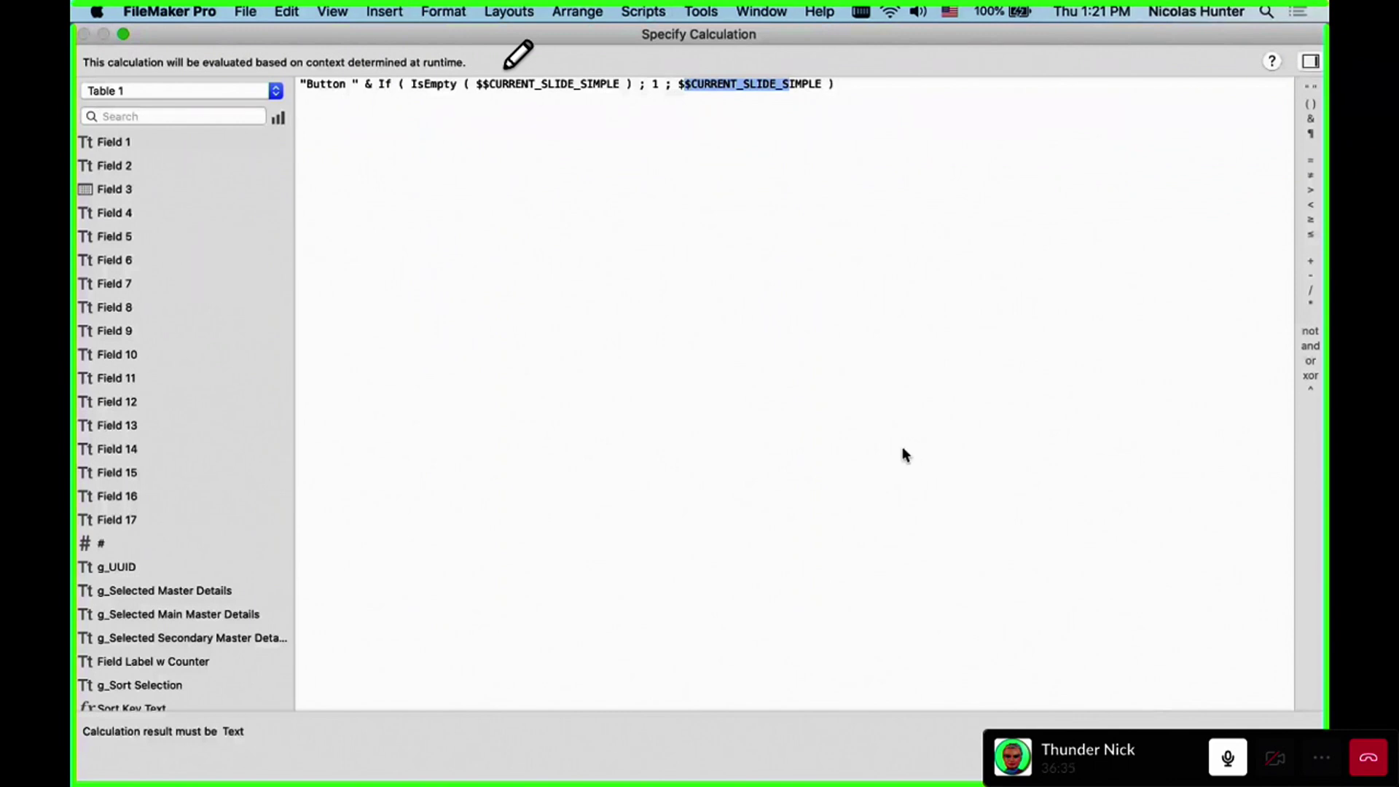
{"action": "key", "text": "Escape"}
{"action": "key", "text": "Escape"}
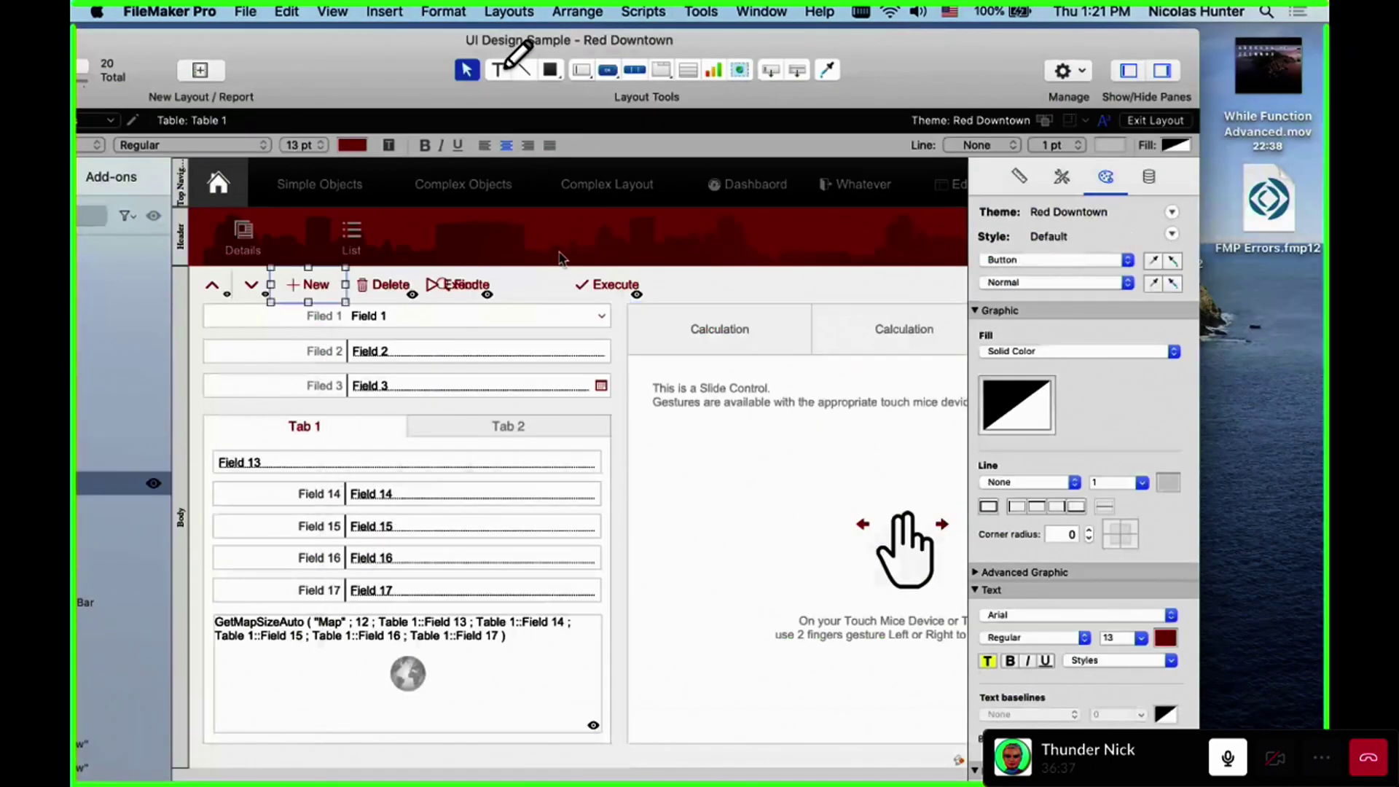
Widen the layout window and delete the top navigation button bar containing the Whatever, Editing and New segments
{"action": "left_click", "coordinate": [738, 333]}
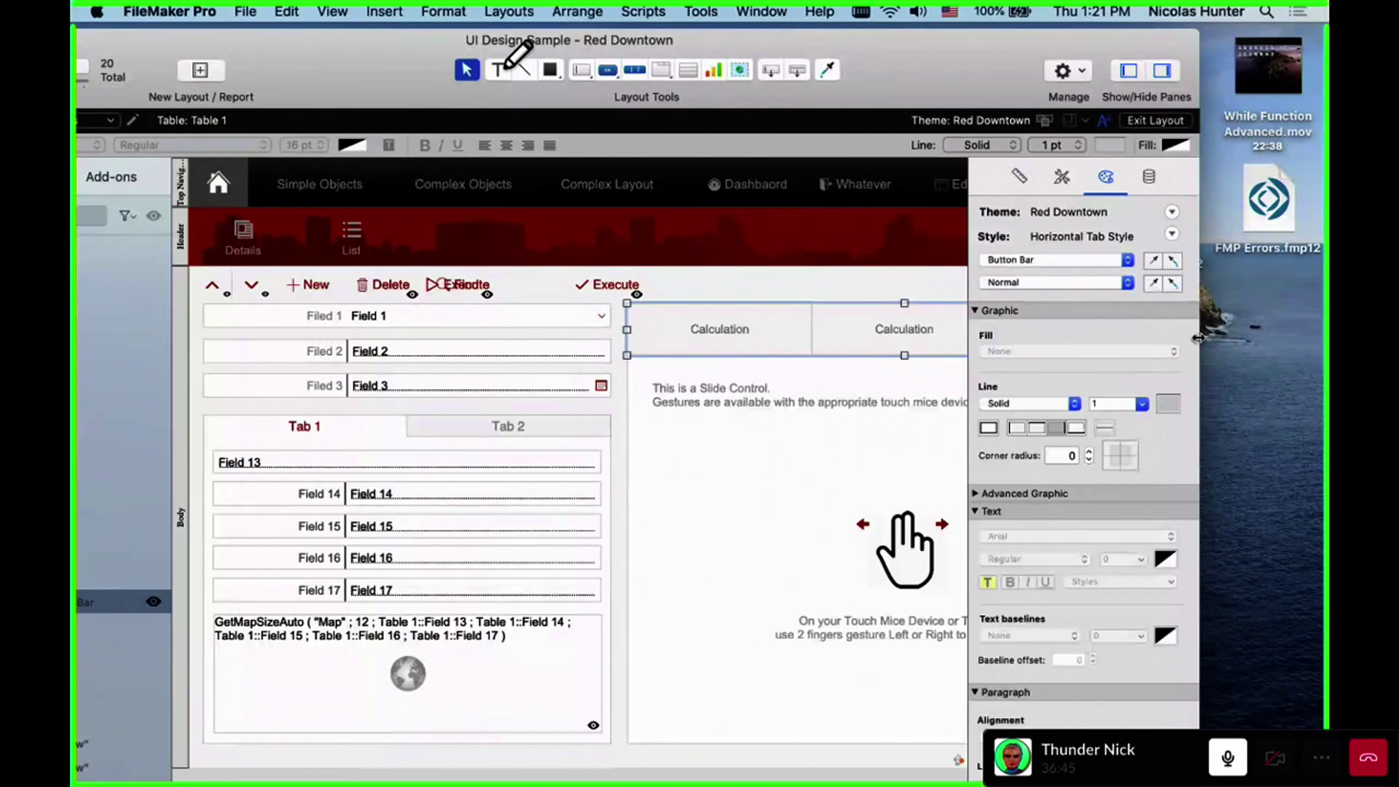
{"action": "left_click_drag", "start_coordinate": [1198, 338], "coordinate": [1307, 338]}
{"action": "scroll", "coordinate": [1003, 313], "scroll_direction": "right", "scroll_amount": 2}
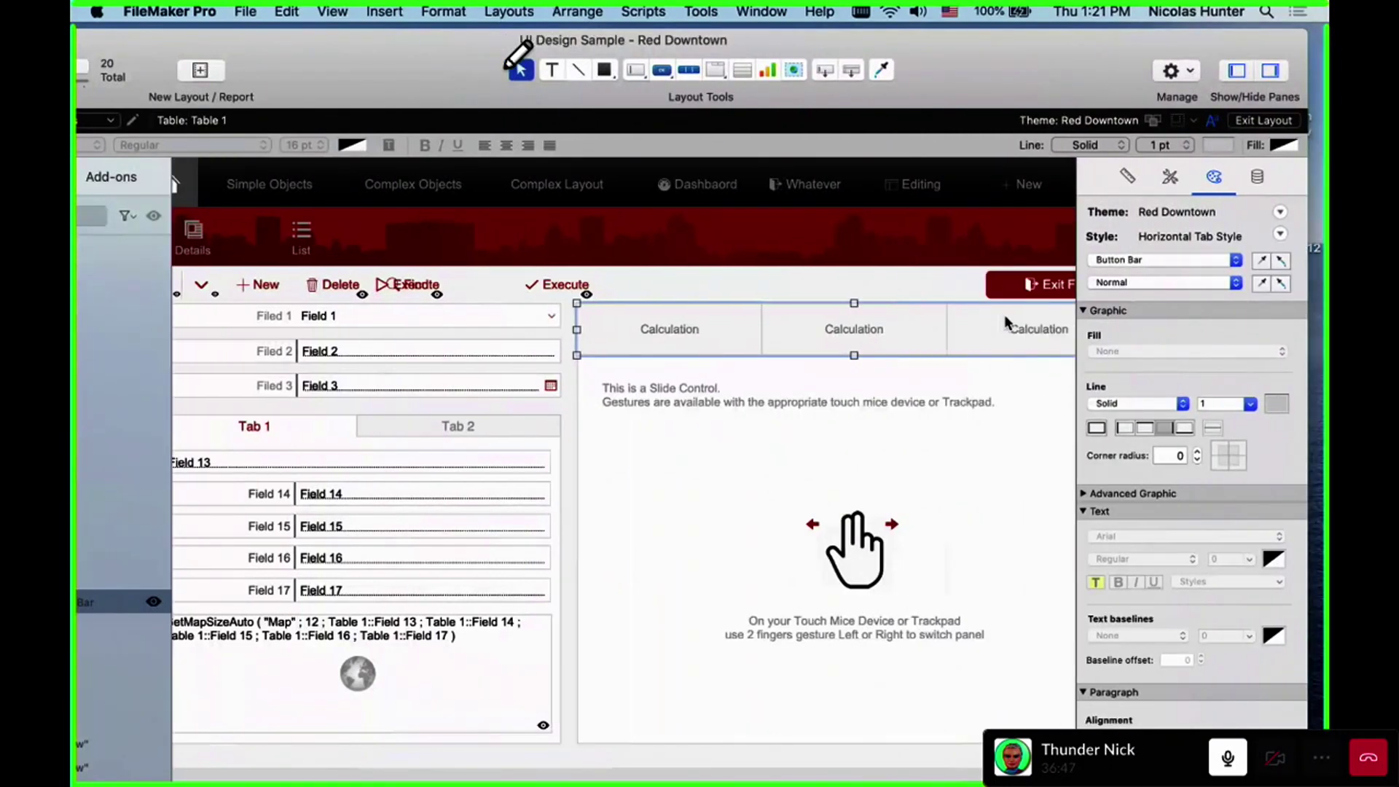
{"action": "left_click", "coordinate": [819, 182]}
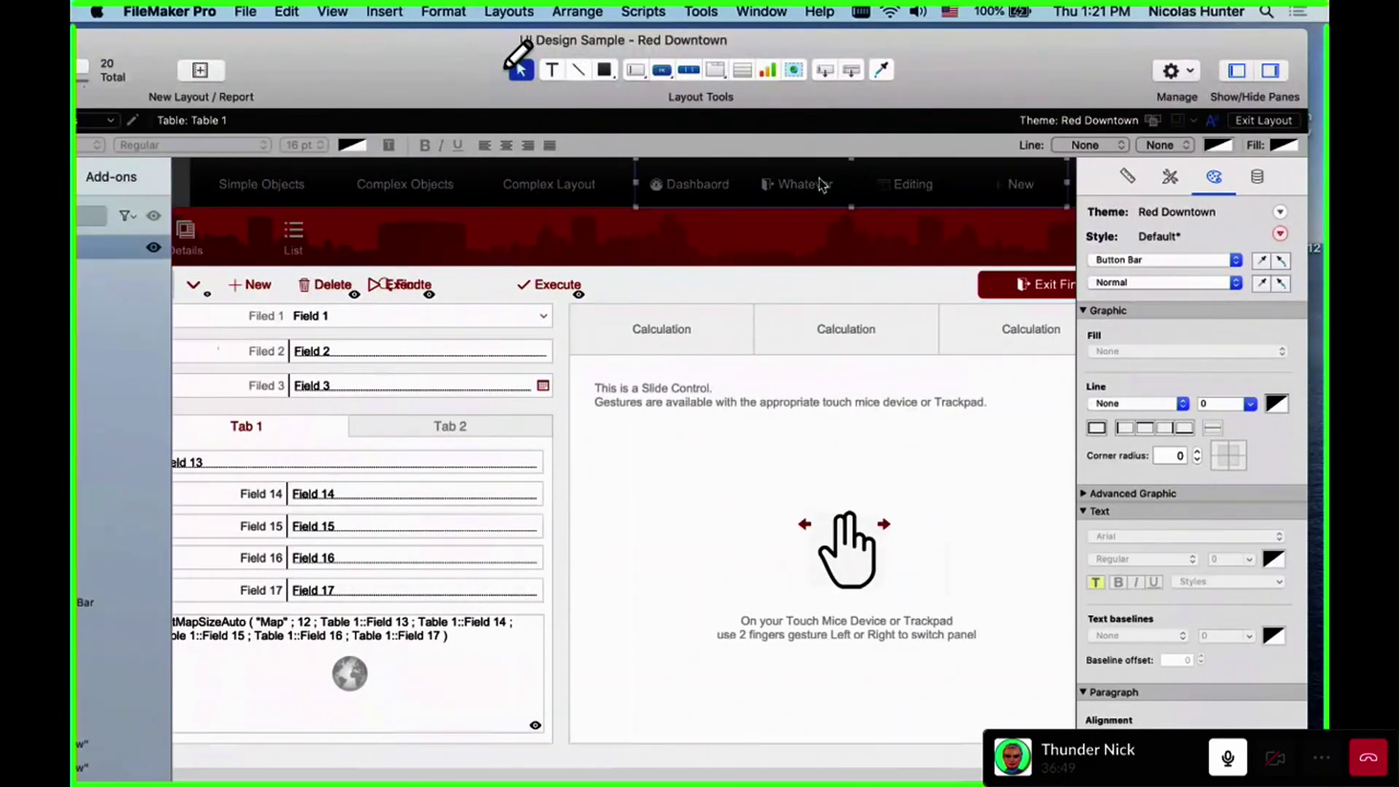
{"action": "key", "text": "Delete"}
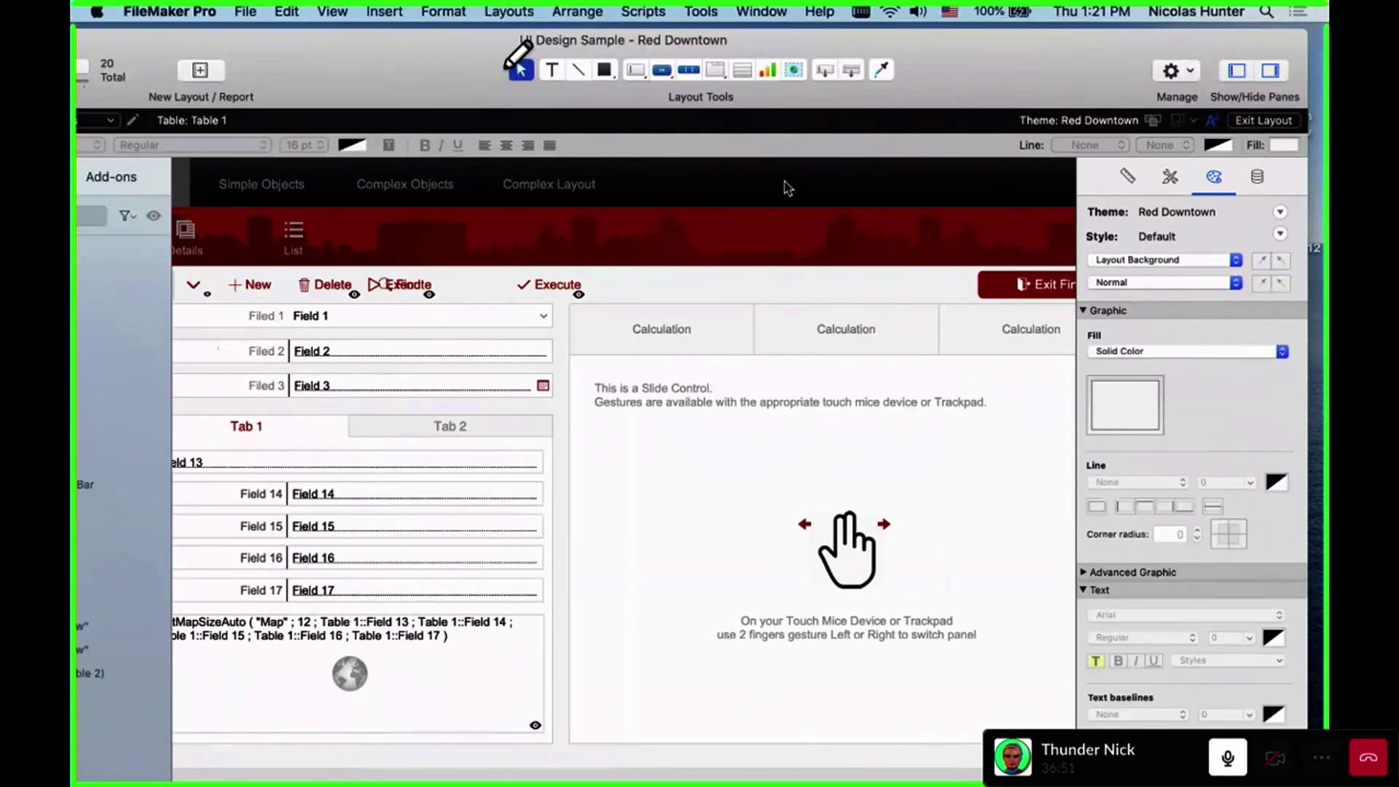
Select the segments of the remaining top navigation button bar to show Simple Objects, Complex Objects and Complex Layout, and clear the selection
{"action": "scroll", "coordinate": [328, 208], "scroll_direction": "left", "scroll_amount": 2}
{"action": "left_click", "coordinate": [328, 187]}
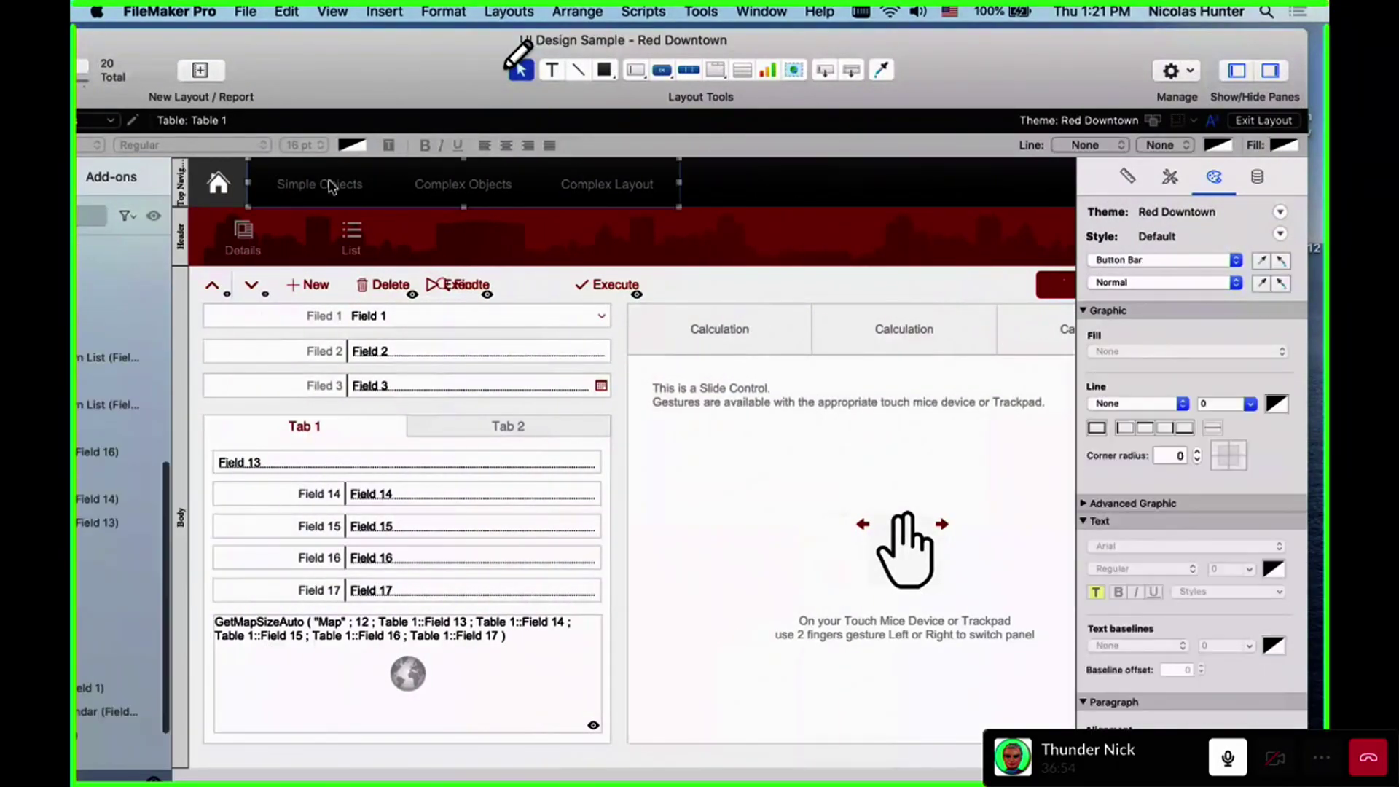
{"action": "left_click", "coordinate": [457, 188]}
{"action": "left_click", "coordinate": [594, 193]}
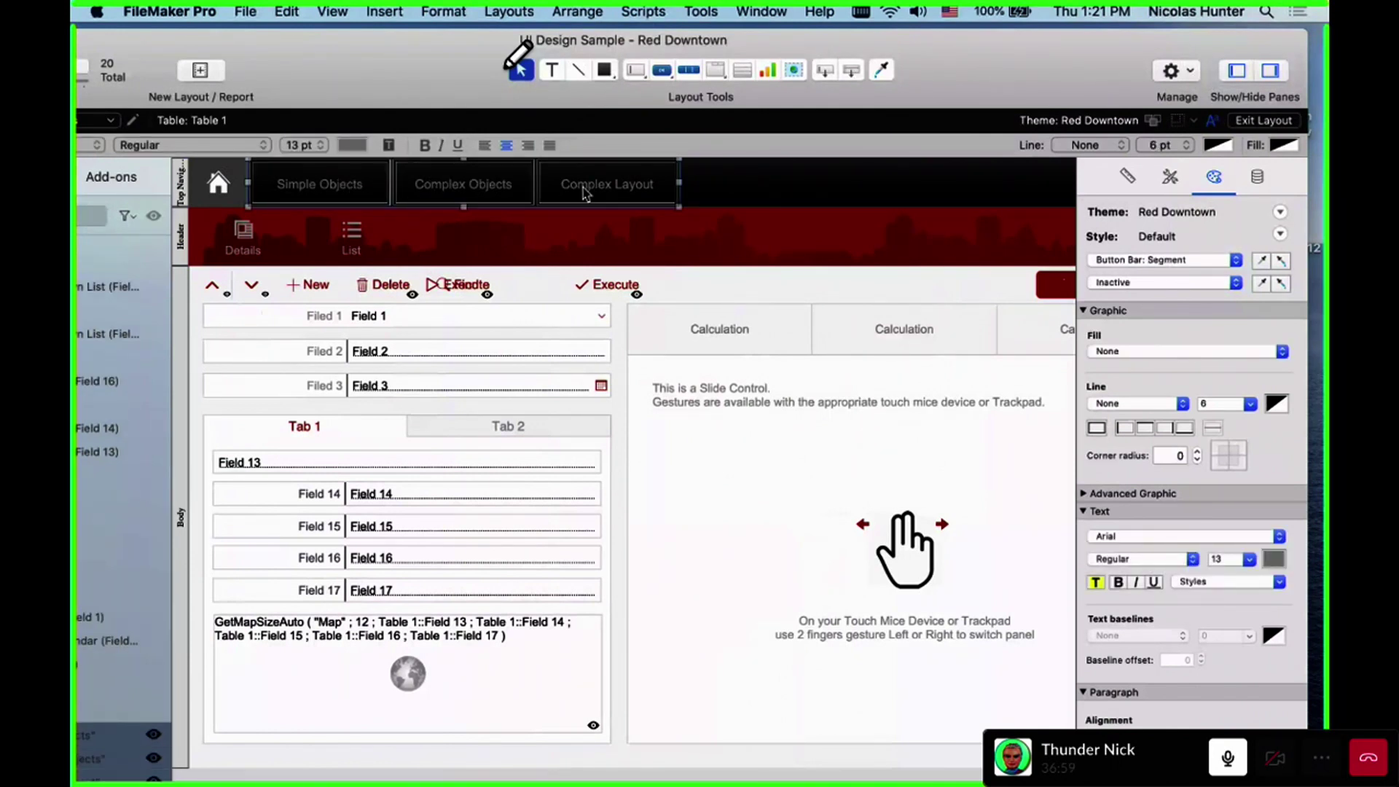
{"action": "left_click", "coordinate": [743, 191]}
Inspect the Go to Layout action in the setup of each of the three top navigation segments, and close the setup without changes
{"action": "left_click", "coordinate": [327, 190]}
{"action": "double_click", "coordinate": [327, 191]}
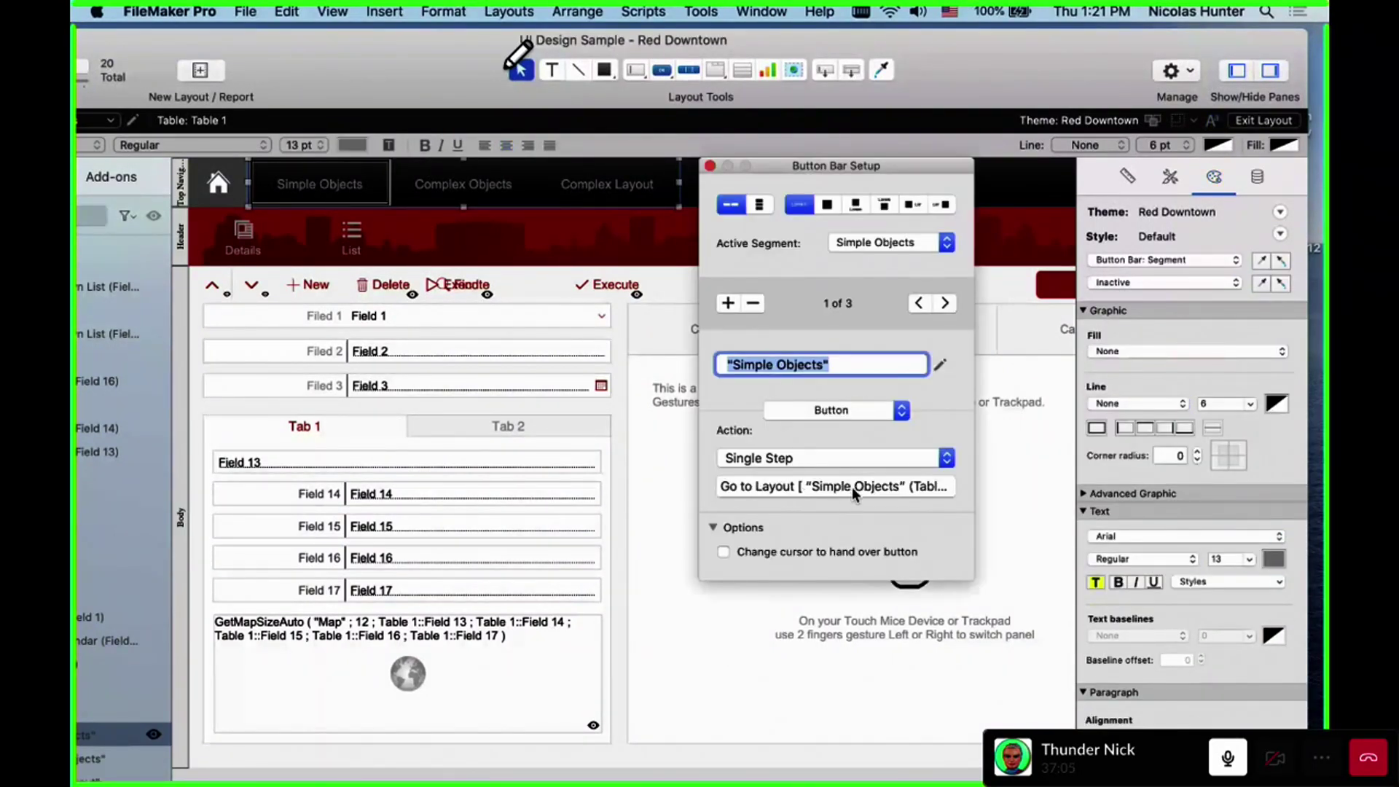
{"action": "left_click", "coordinate": [479, 183]}
{"action": "double_click", "coordinate": [479, 183]}
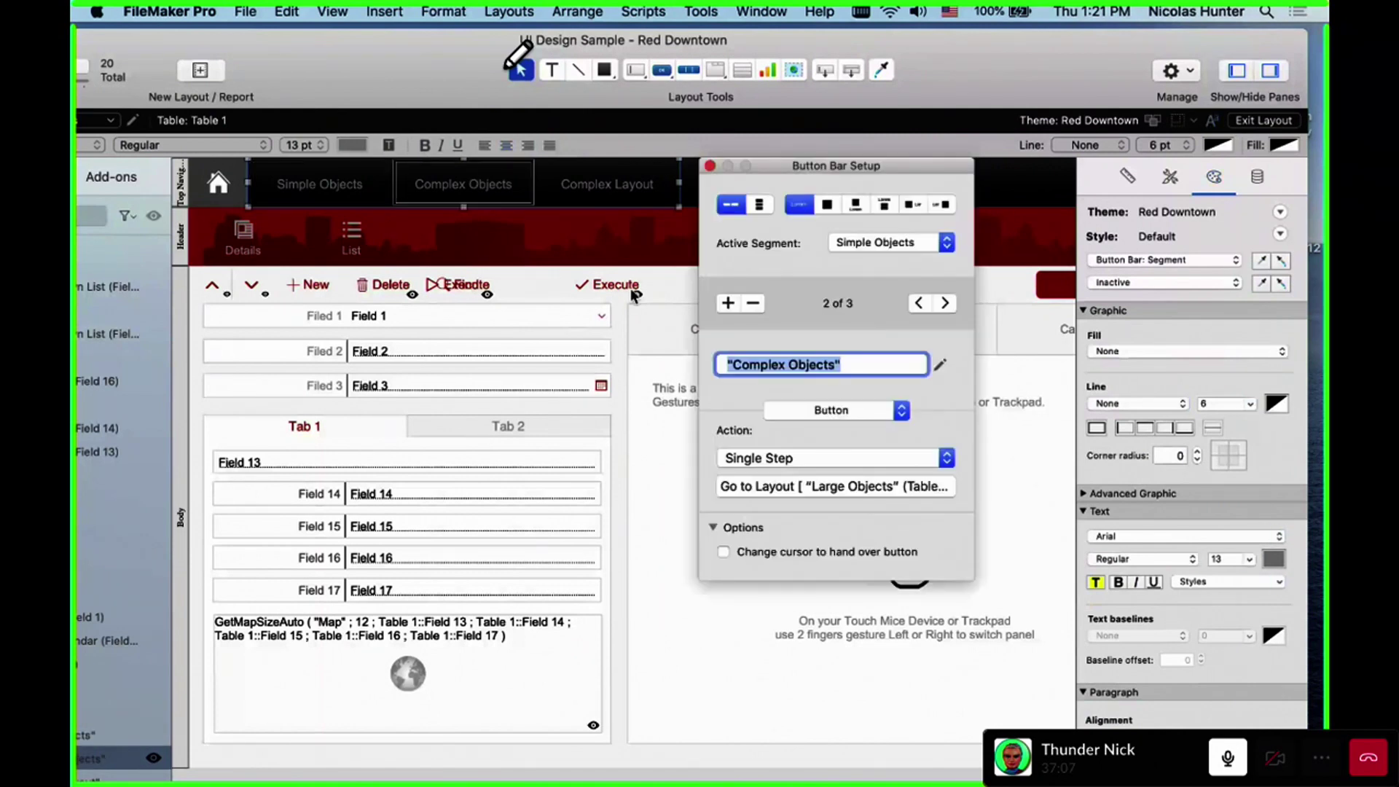
{"action": "left_click", "coordinate": [618, 193]}
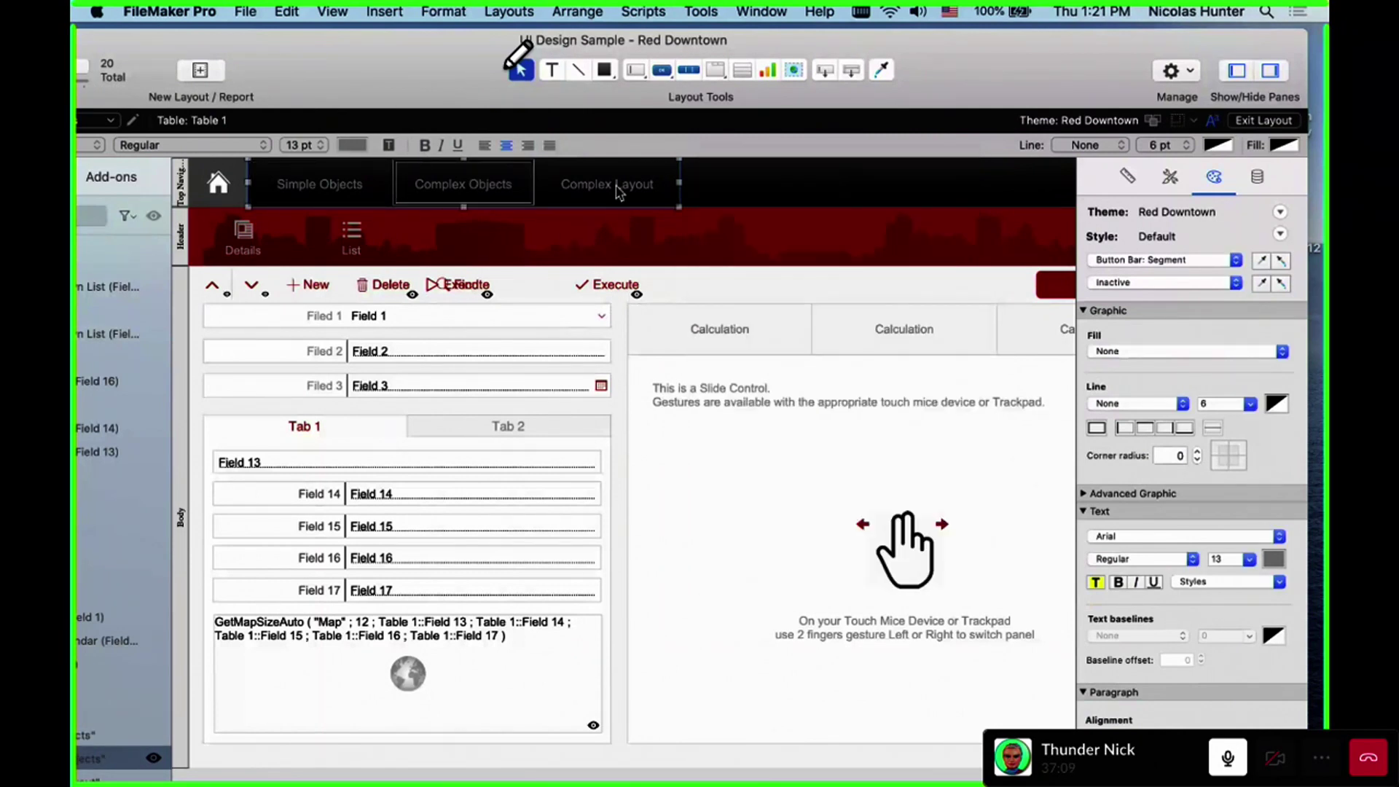
{"action": "double_click", "coordinate": [617, 193]}
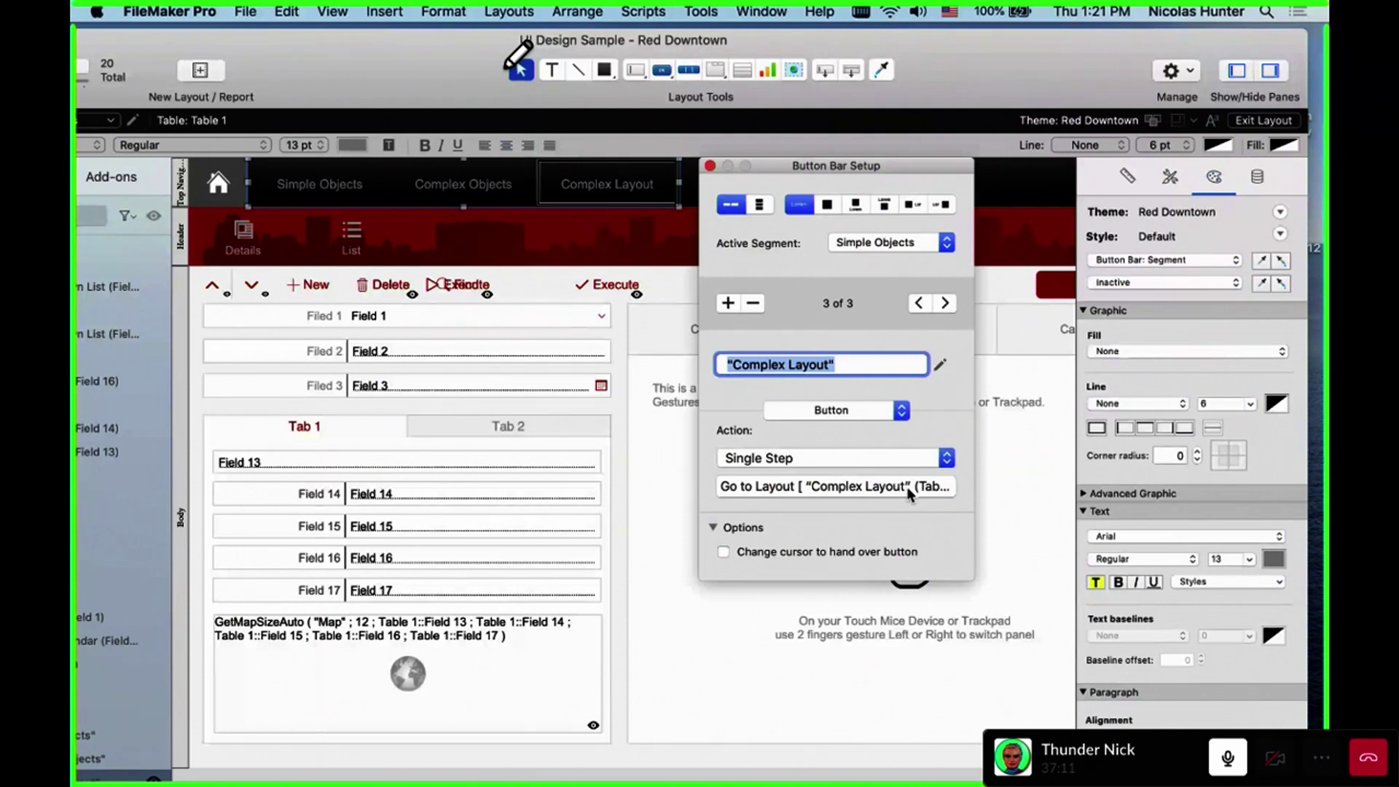
{"action": "left_click", "coordinate": [473, 204]}
{"action": "left_click", "coordinate": [469, 200]}
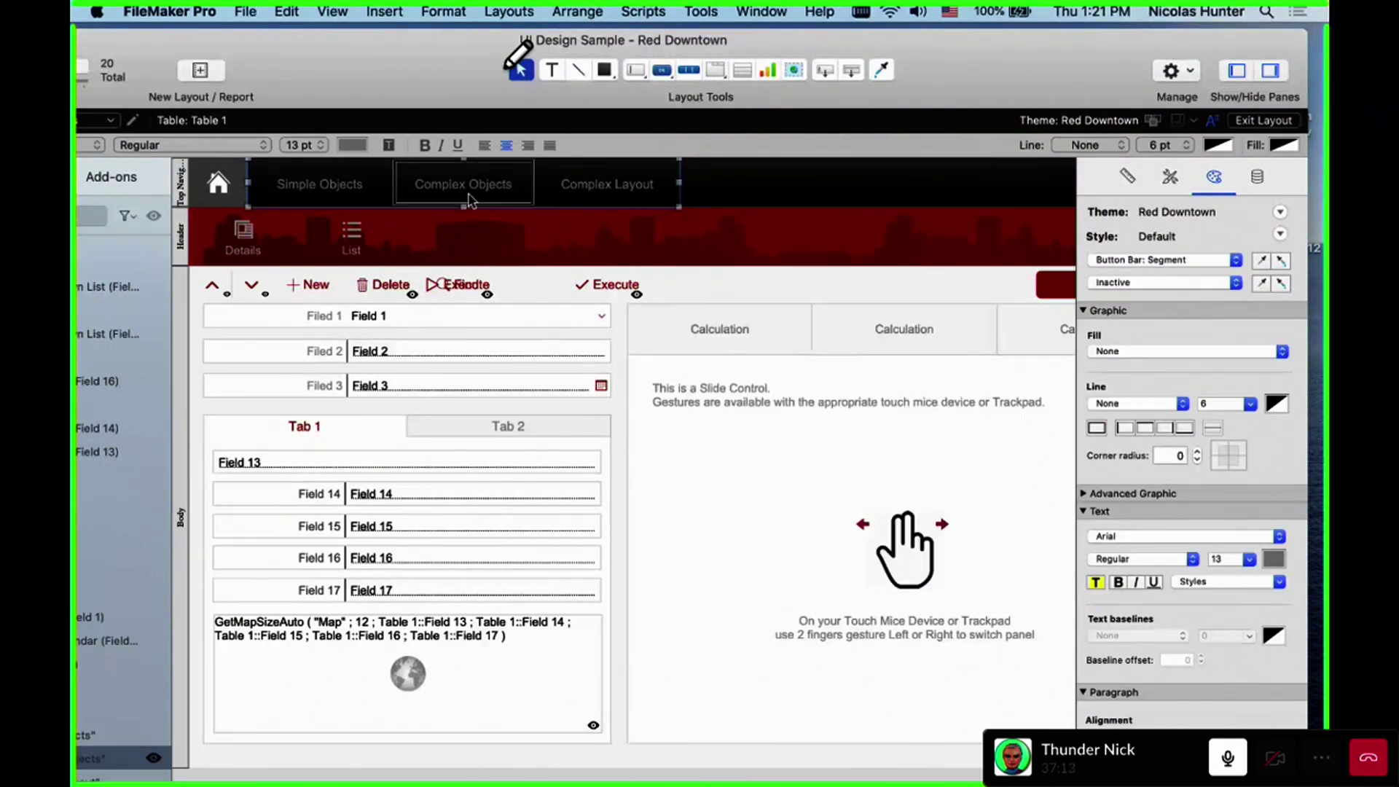
{"action": "left_click", "coordinate": [309, 193]}
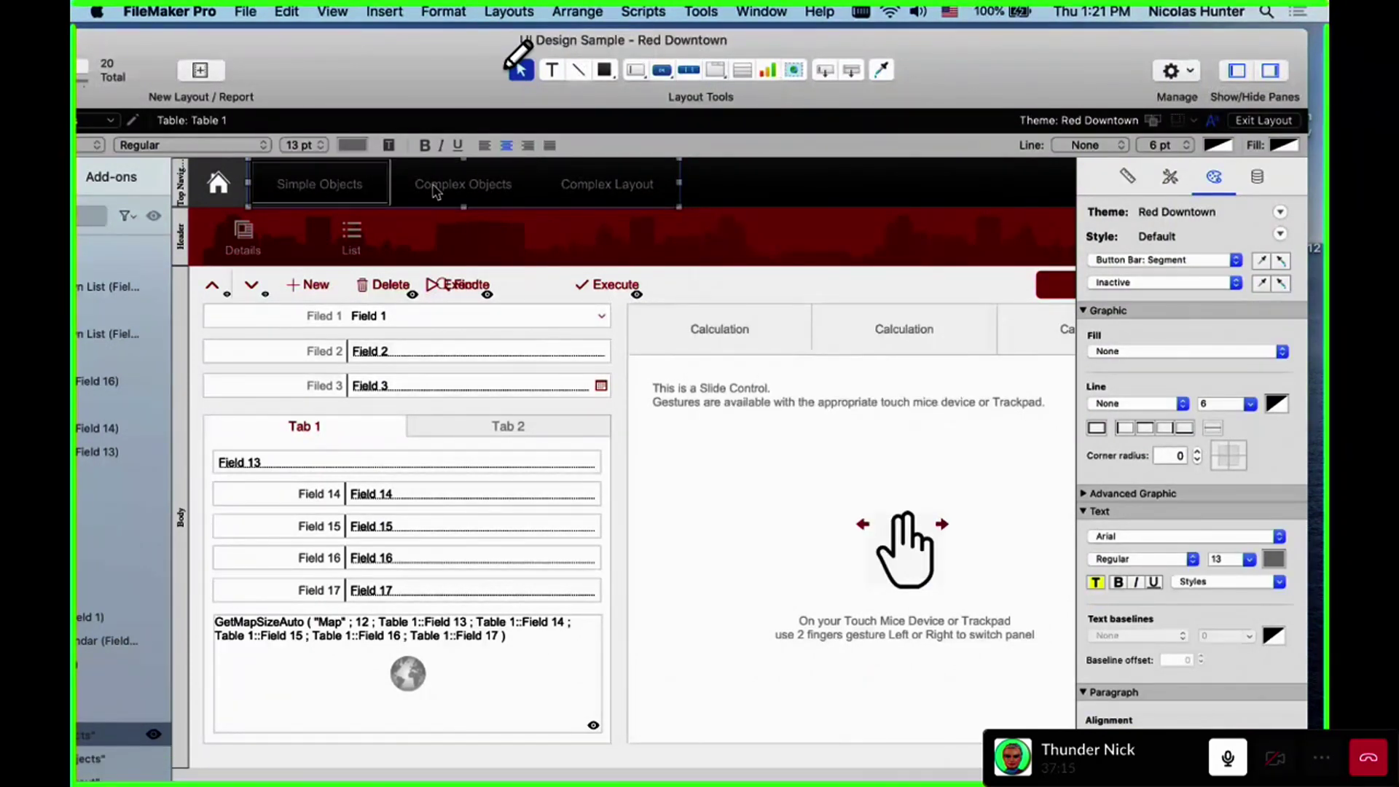
{"action": "left_click", "coordinate": [765, 193]}
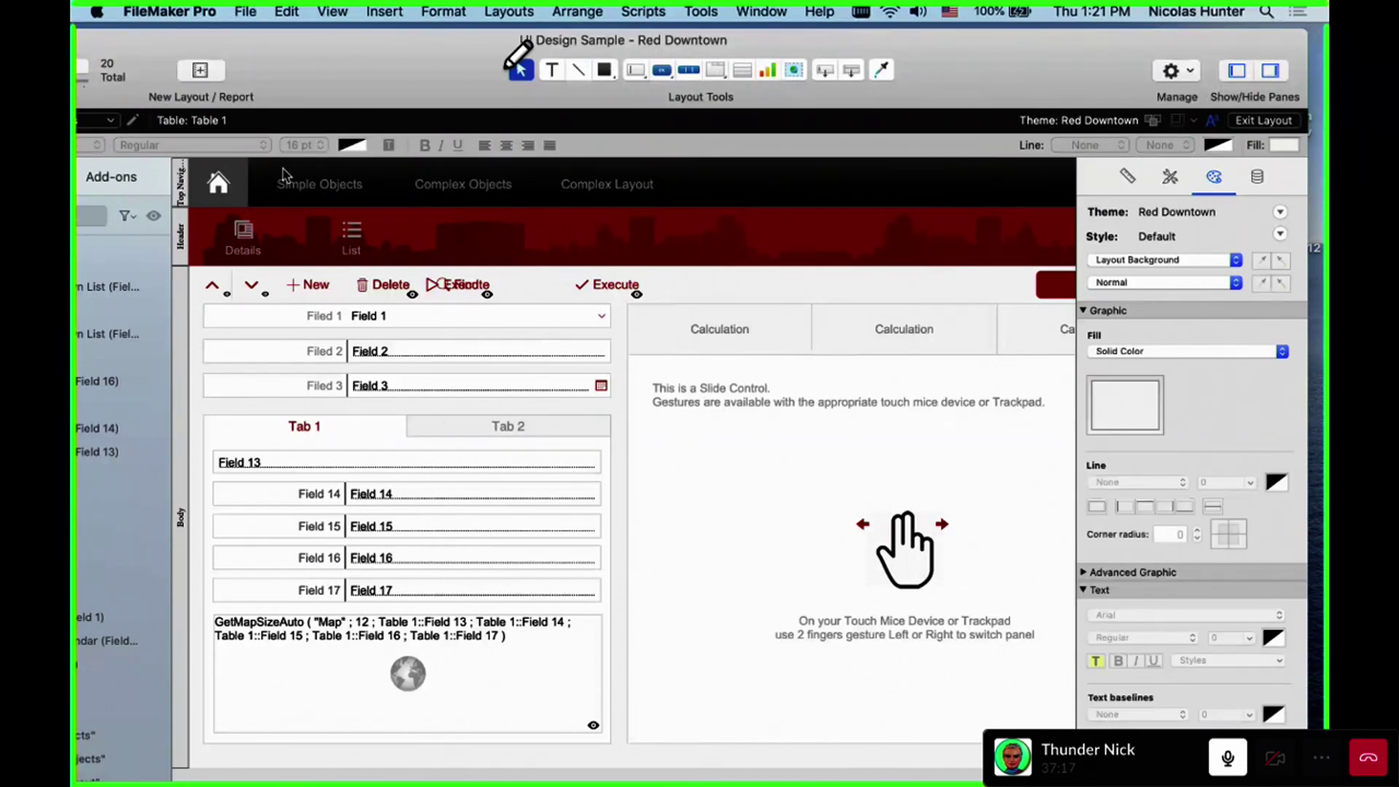
Switch to Browse mode, go to Complex Objects with the navigation bar, check the current layout in the layout list and return to Simple Objects
{"action": "key", "text": "super+alt+f"}
{"action": "key", "text": "super+b"}
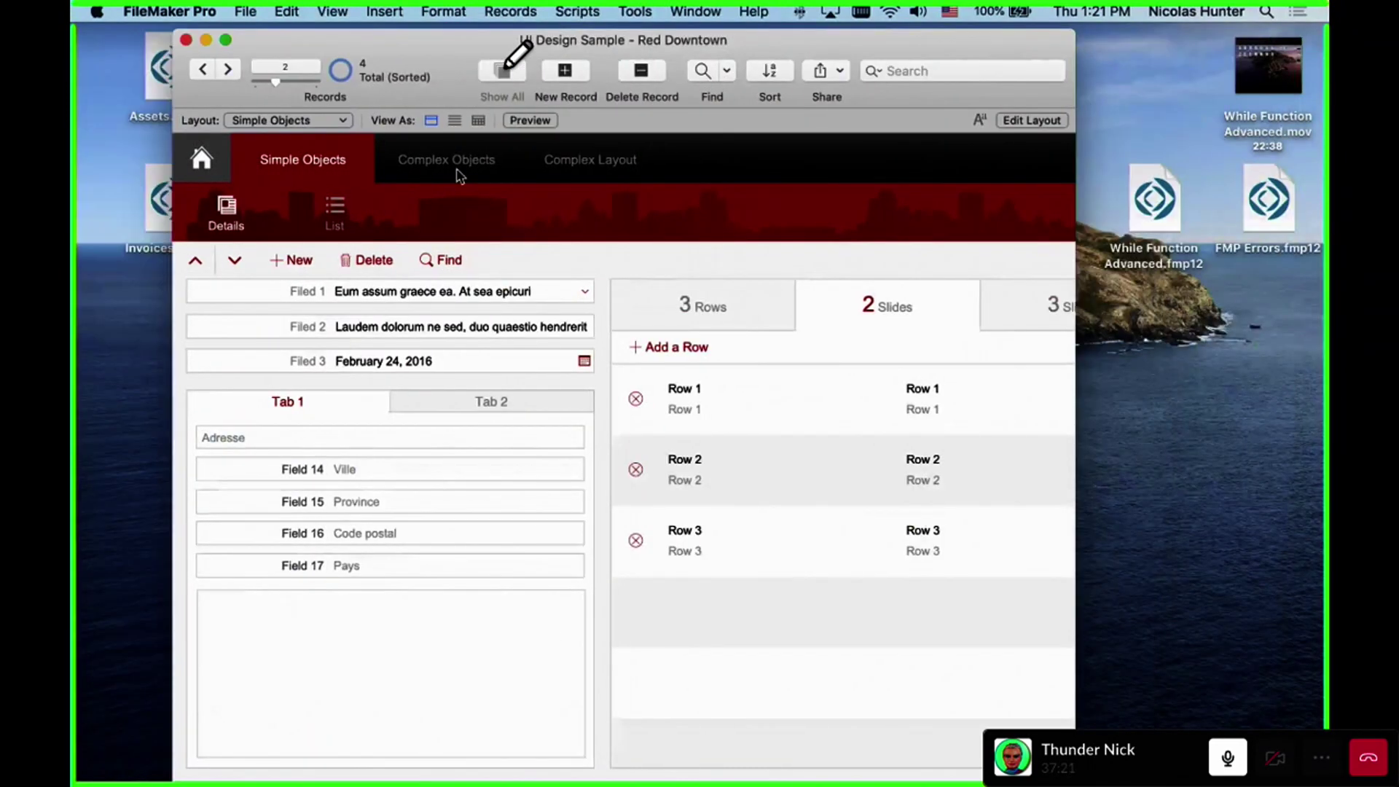
{"action": "left_click", "coordinate": [459, 173]}
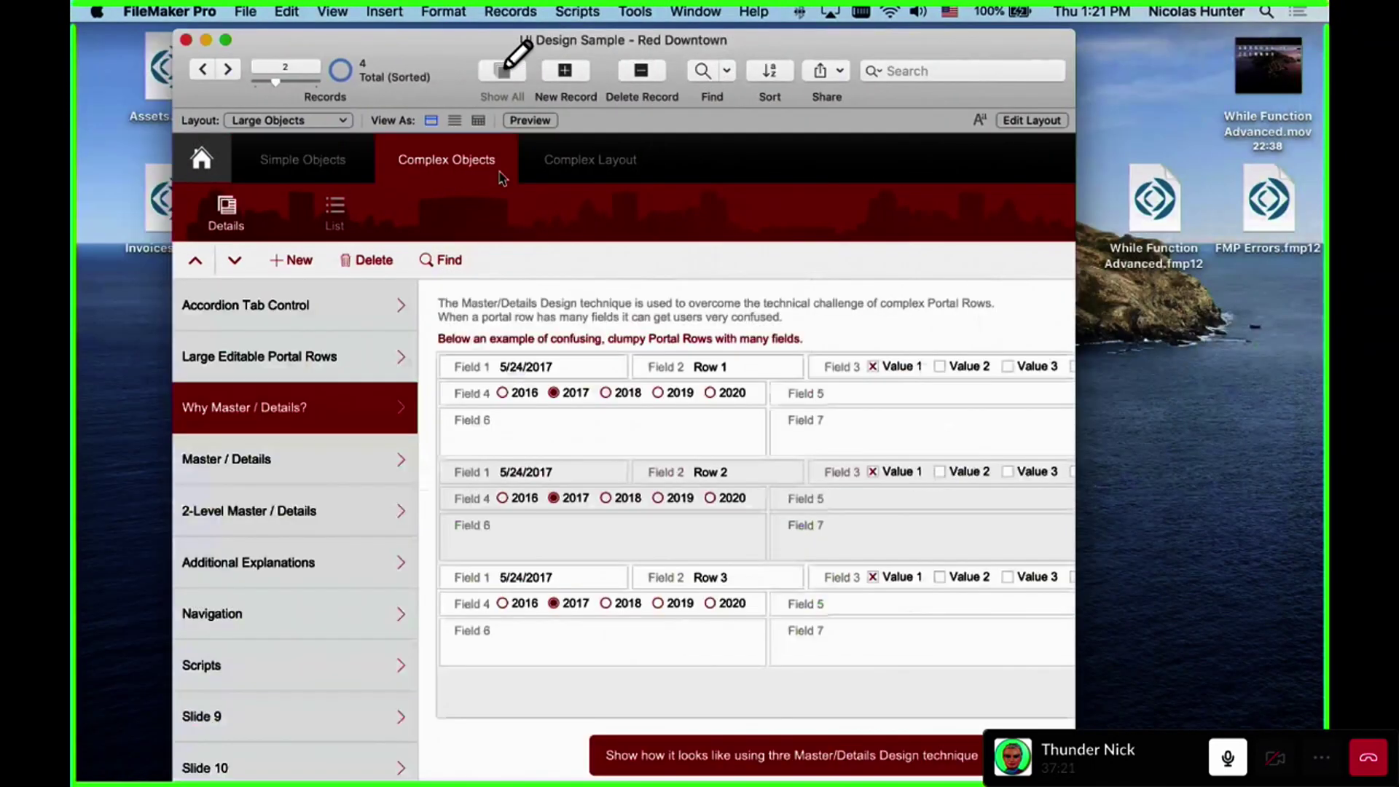
{"action": "left_click", "coordinate": [581, 169]}
{"action": "left_click", "coordinate": [306, 120]}
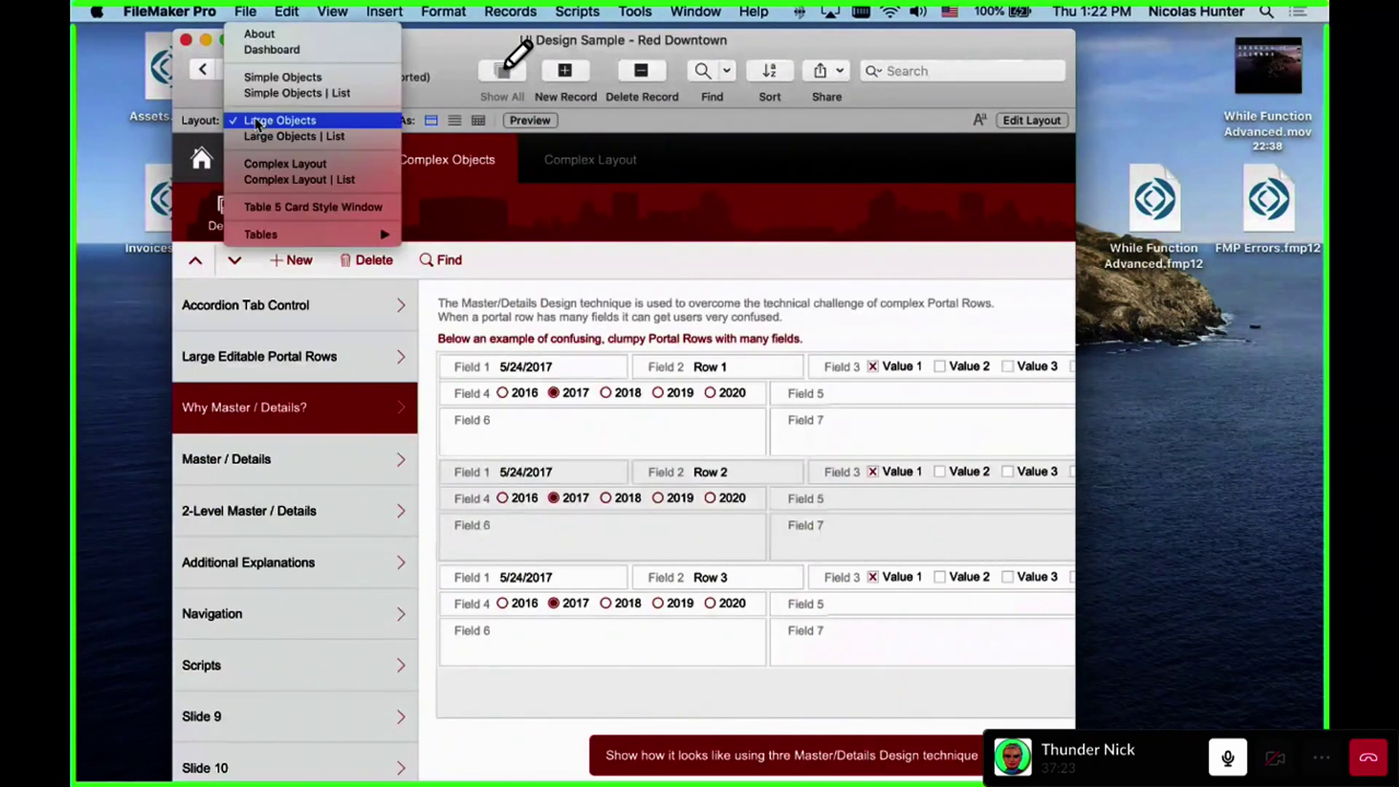
{"action": "left_click", "coordinate": [306, 122]}
{"action": "left_click", "coordinate": [339, 159]}
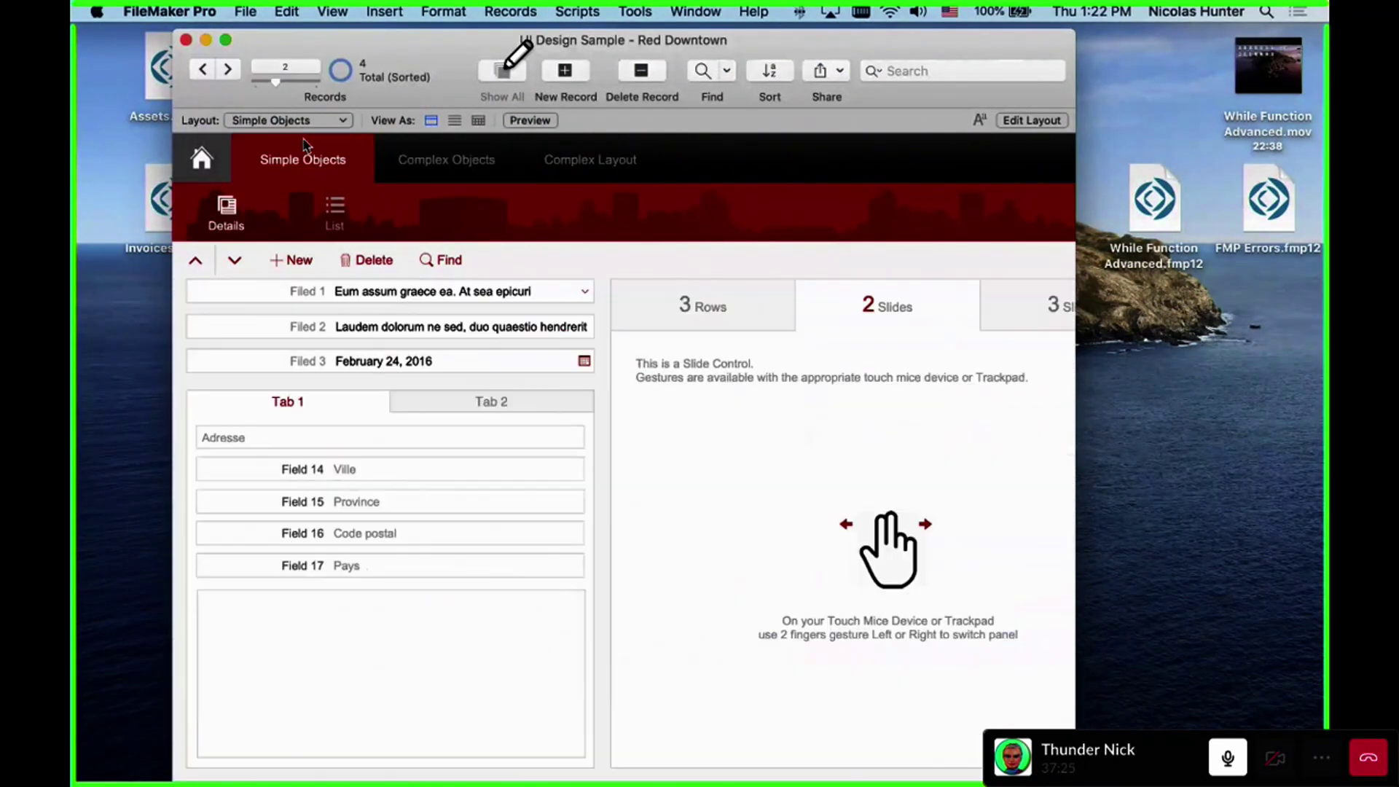
Move between the Complex Layout and Simple Objects segments of the top navigation bar to compare their active highlighting and layouts
{"action": "left_click", "coordinate": [591, 162]}
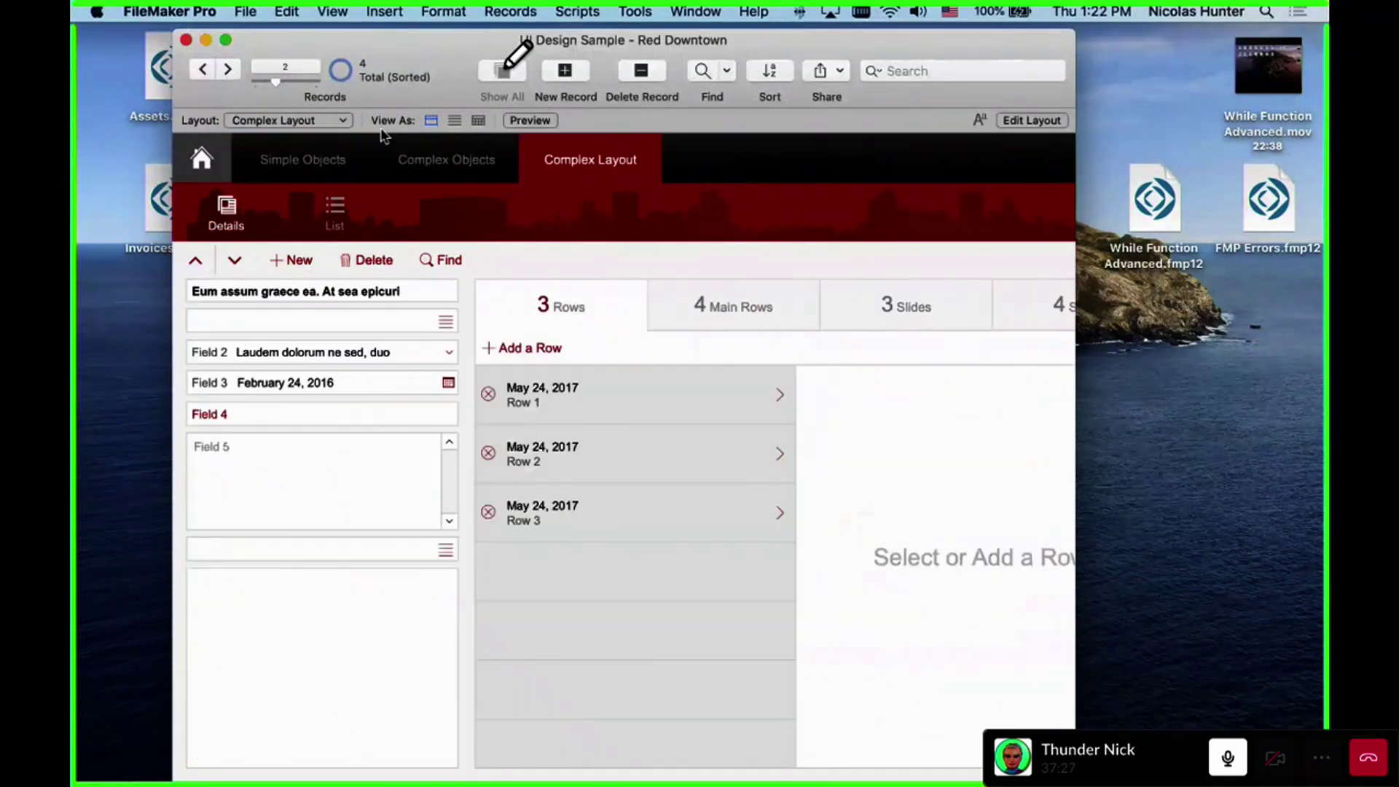
{"action": "left_click", "coordinate": [462, 162]}
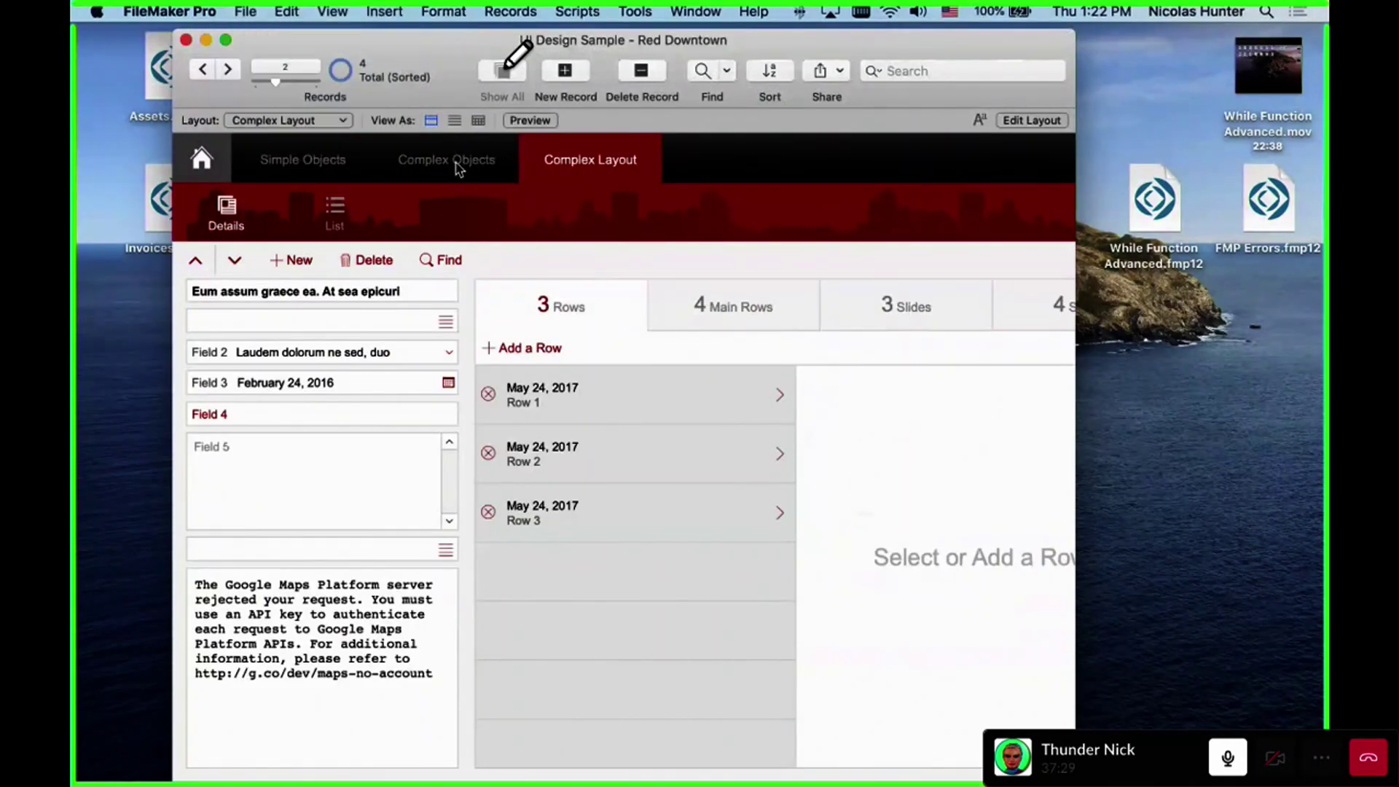
{"action": "left_click", "coordinate": [328, 163]}
{"action": "left_click", "coordinate": [502, 175]}
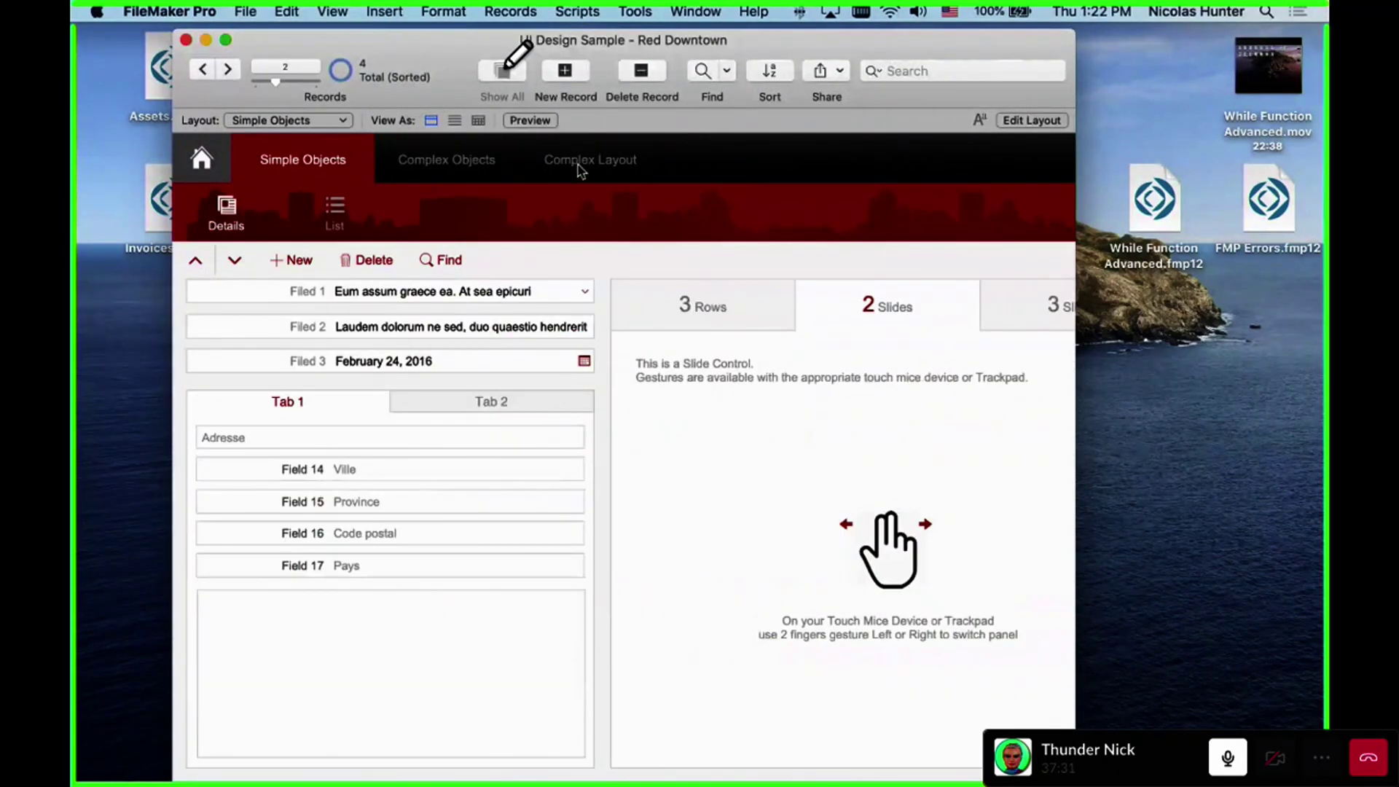
{"action": "left_click", "coordinate": [577, 162]}
{"action": "left_click", "coordinate": [327, 163]}
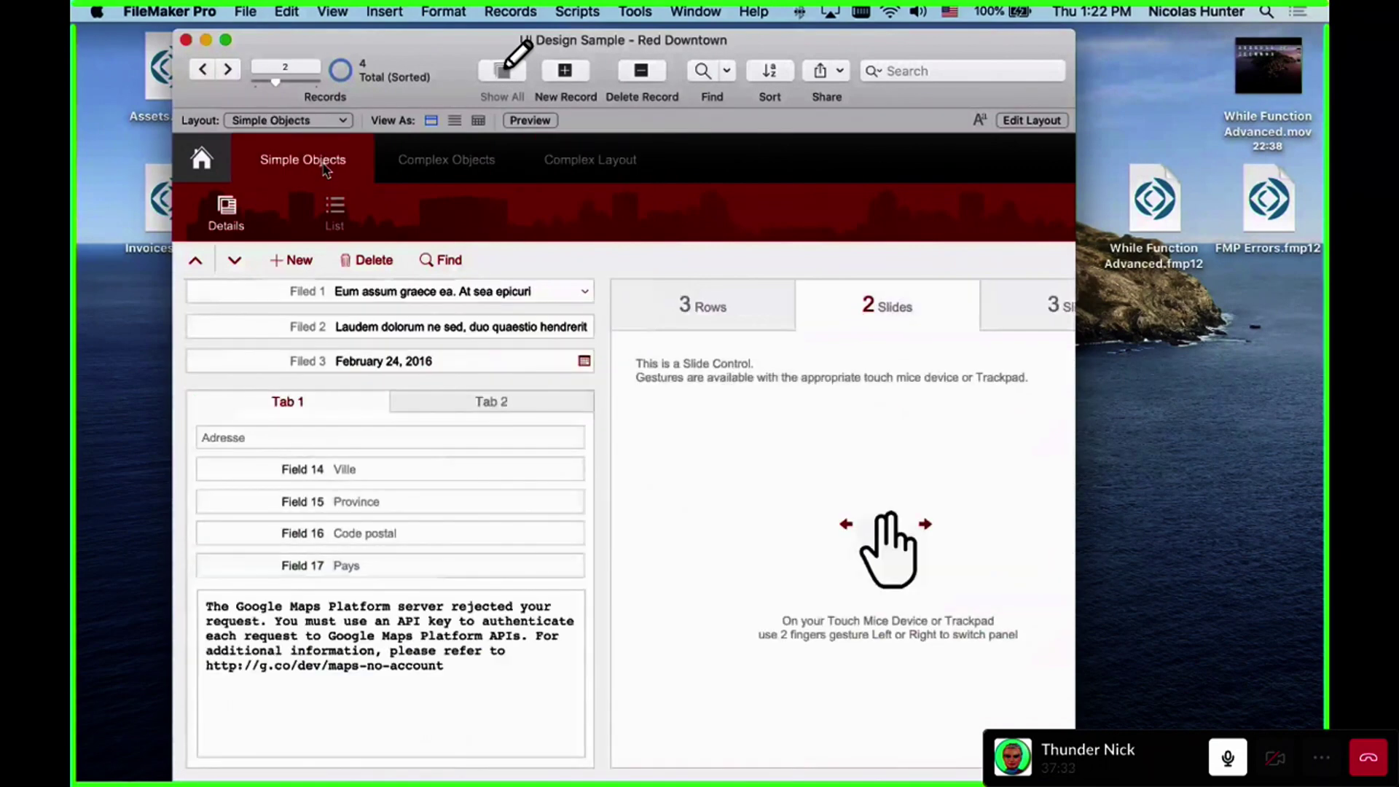
Return to Layout mode, select the navigation bar's Simple Objects segment and view the list of layouts
{"action": "key", "text": "super+l"}
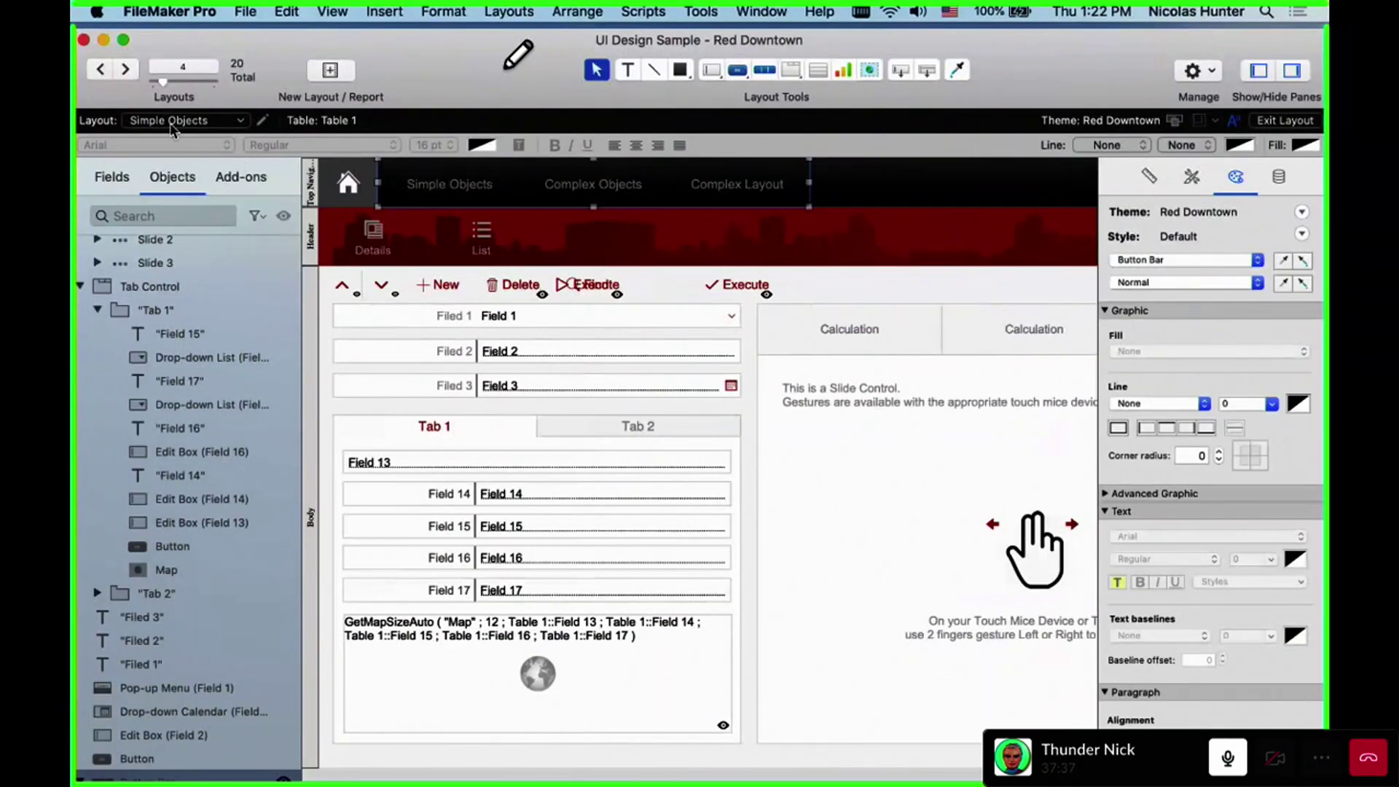
{"action": "left_click", "coordinate": [447, 175]}
{"action": "left_click", "coordinate": [216, 121]}
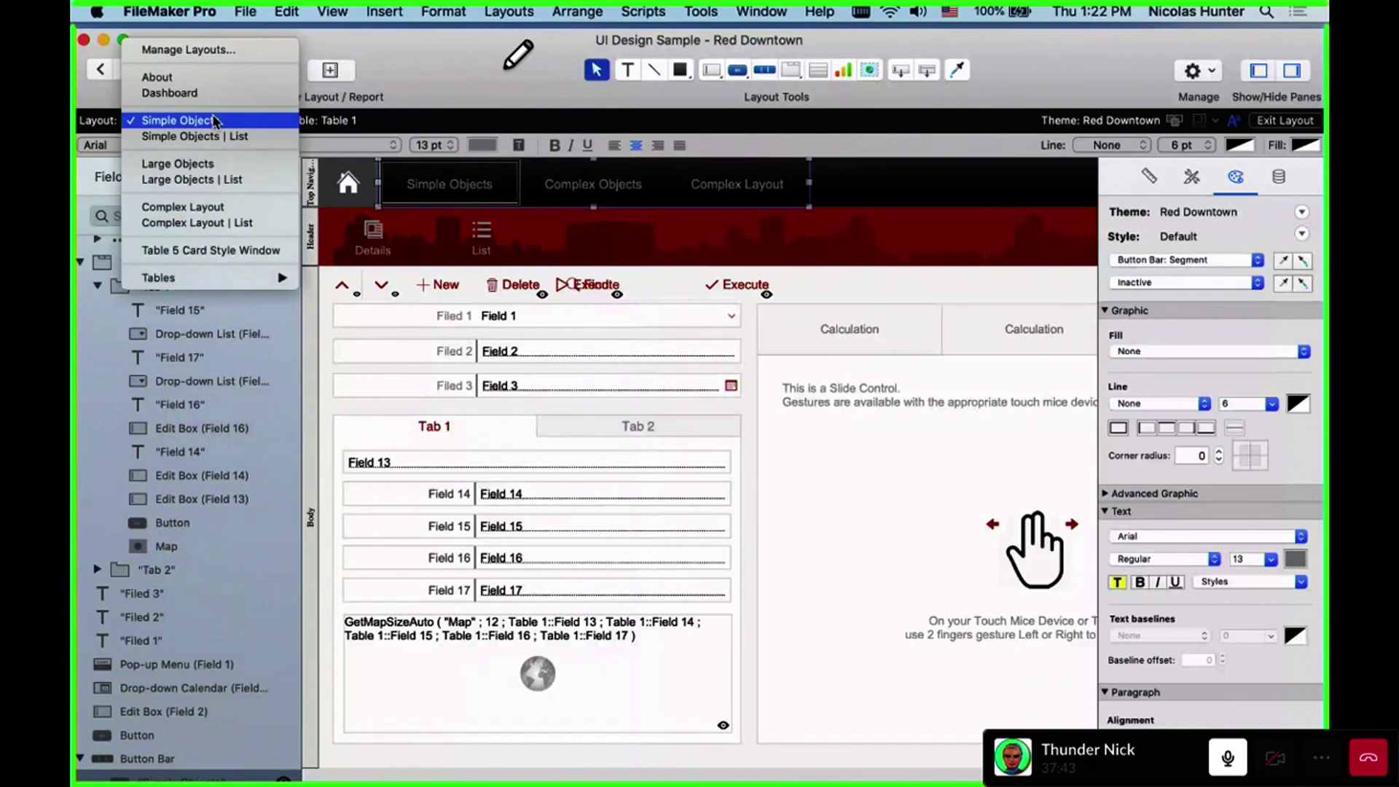
{"action": "key", "text": "Escape"}
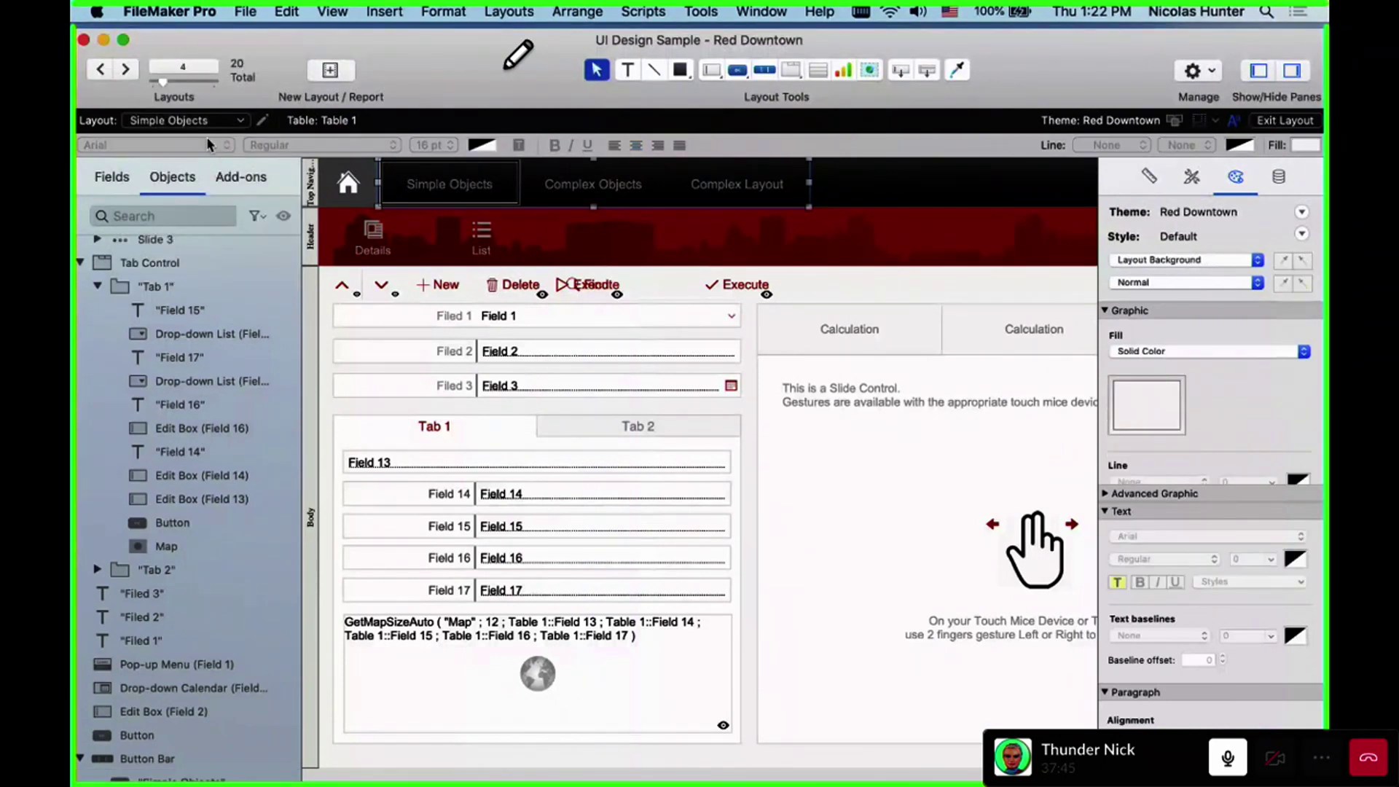
View the Large Objects and Complex Layout layouts, and return to Large Objects to select its top navigation button bar
{"action": "left_click", "coordinate": [216, 120]}
{"action": "left_click", "coordinate": [466, 200]}
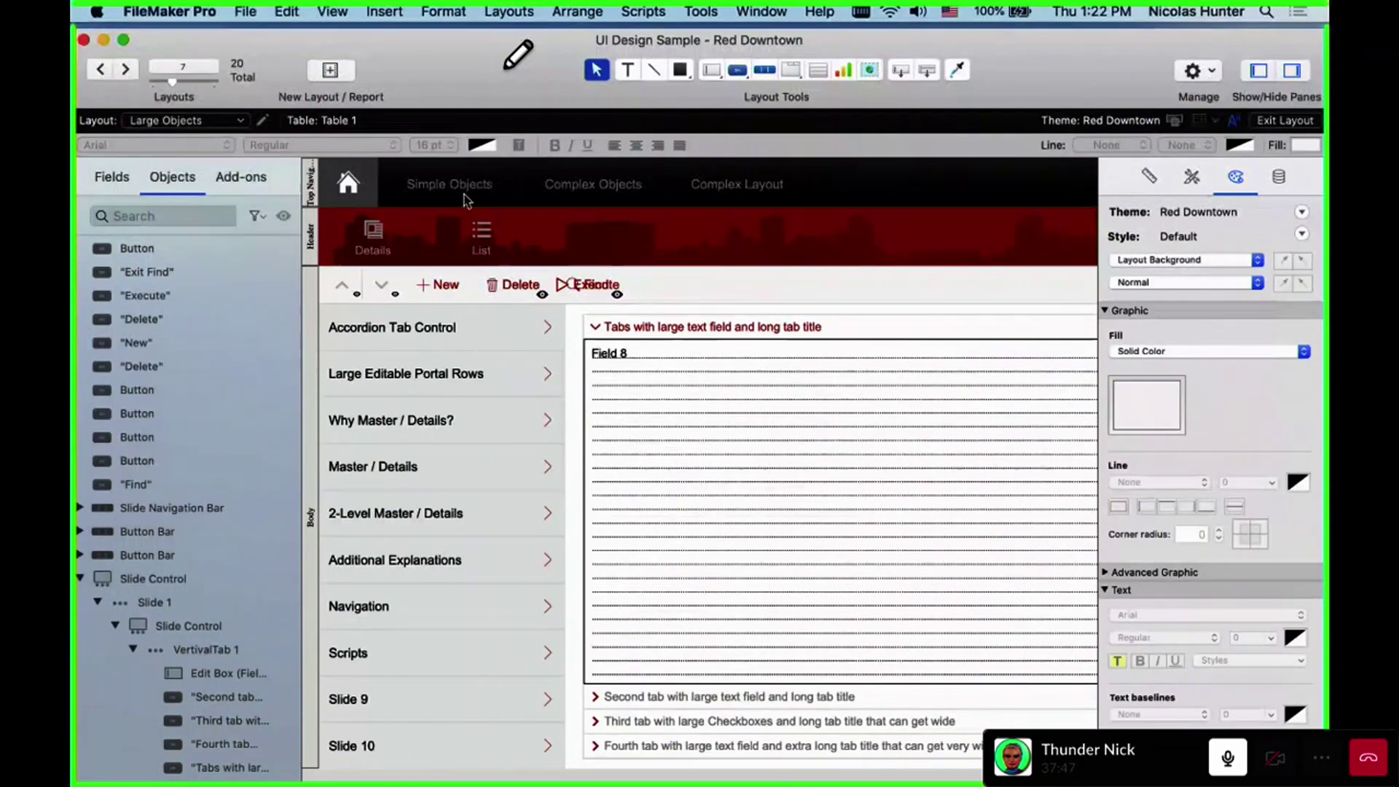
{"action": "left_click", "coordinate": [744, 203]}
{"action": "left_click", "coordinate": [216, 121]}
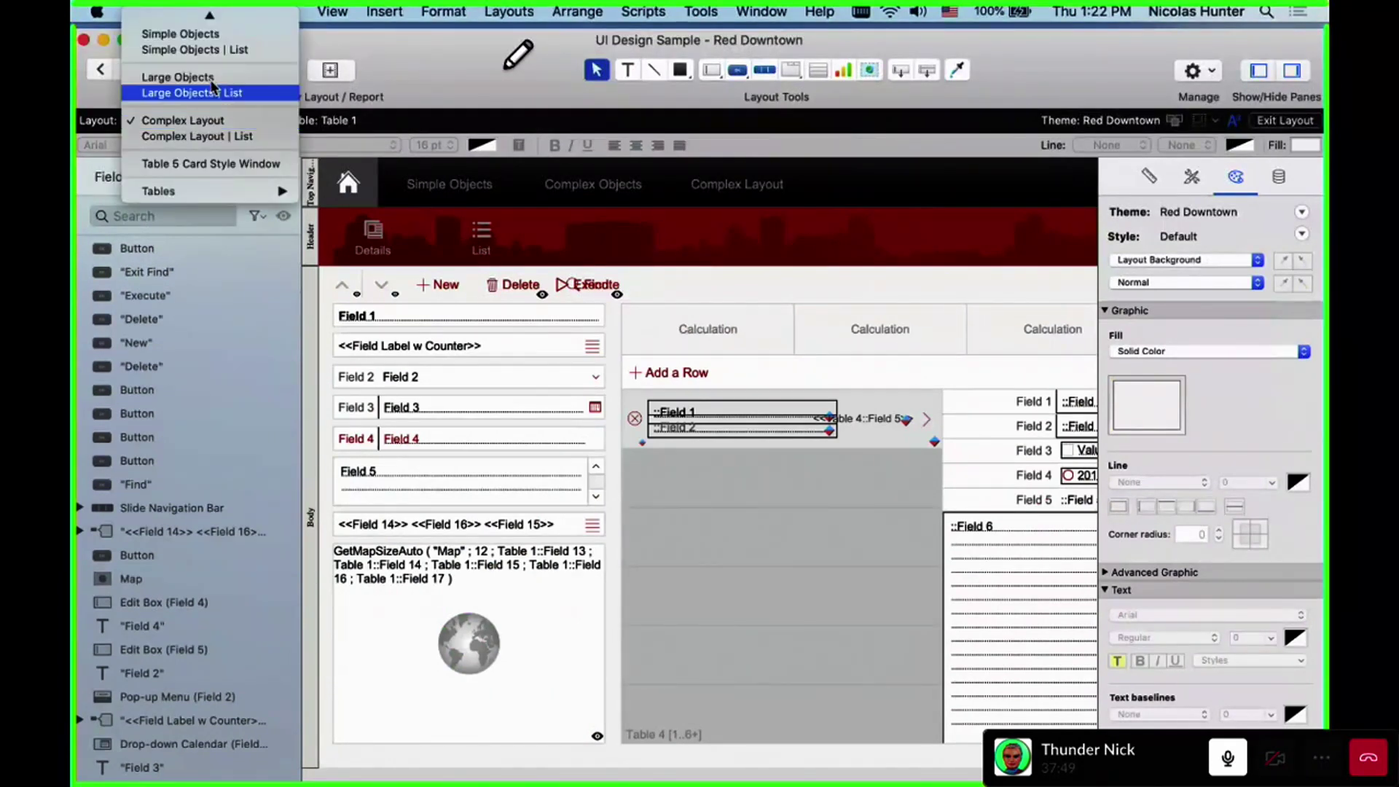
{"action": "left_click", "coordinate": [177, 77]}
{"action": "left_click", "coordinate": [564, 196]}
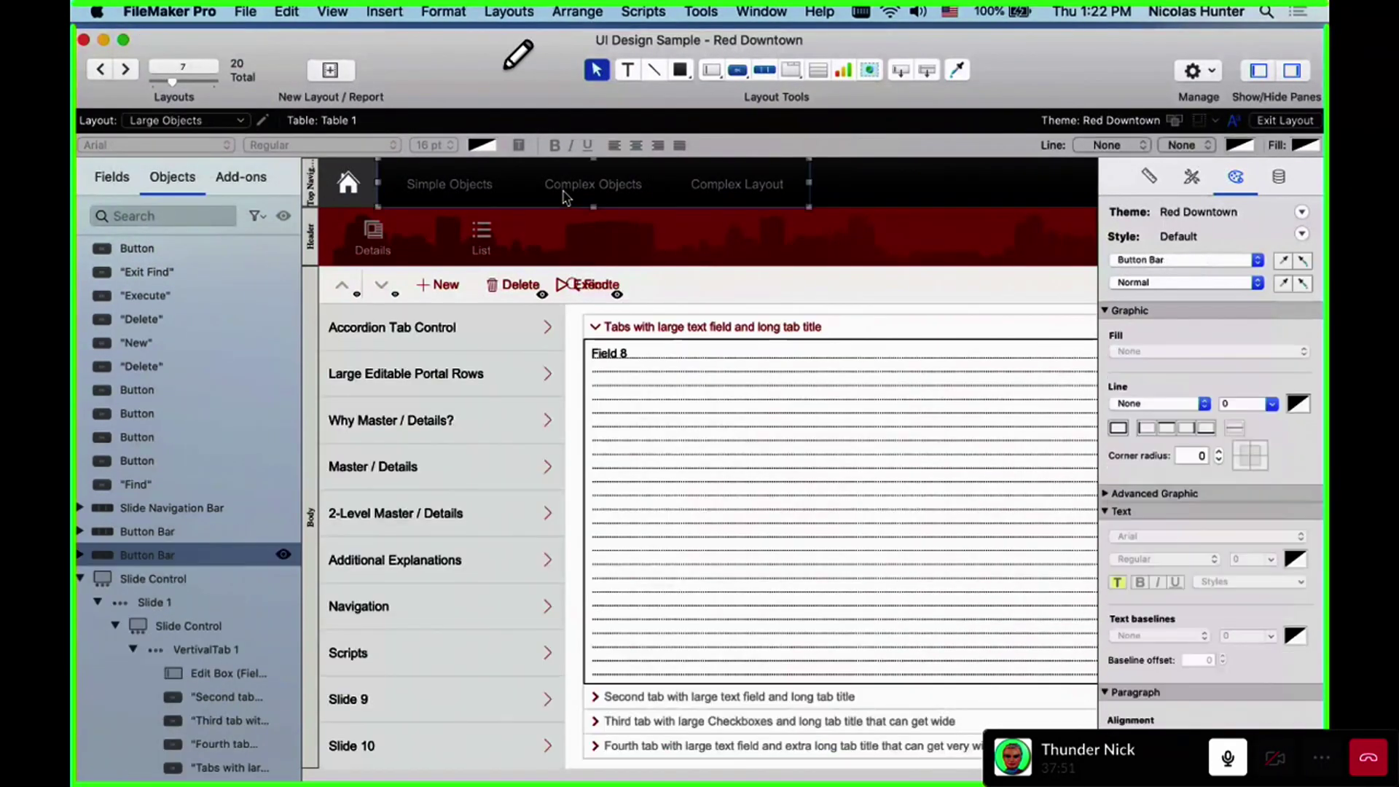
Go back to the Simple Objects layout and examine the Active Segment choices in its navigation bar's setup, keeping Simple Objects
{"action": "left_click", "coordinate": [209, 120]}
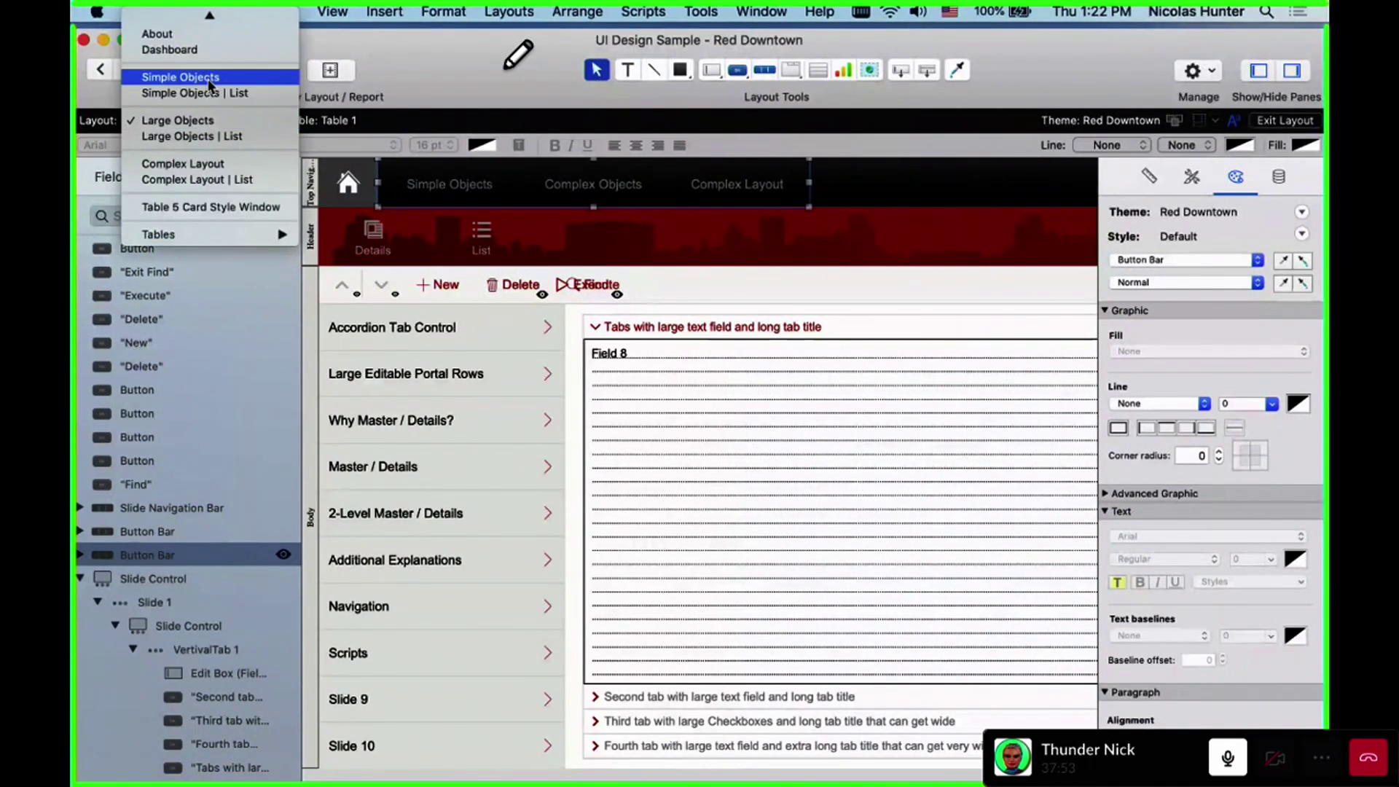
{"action": "left_click", "coordinate": [218, 120]}
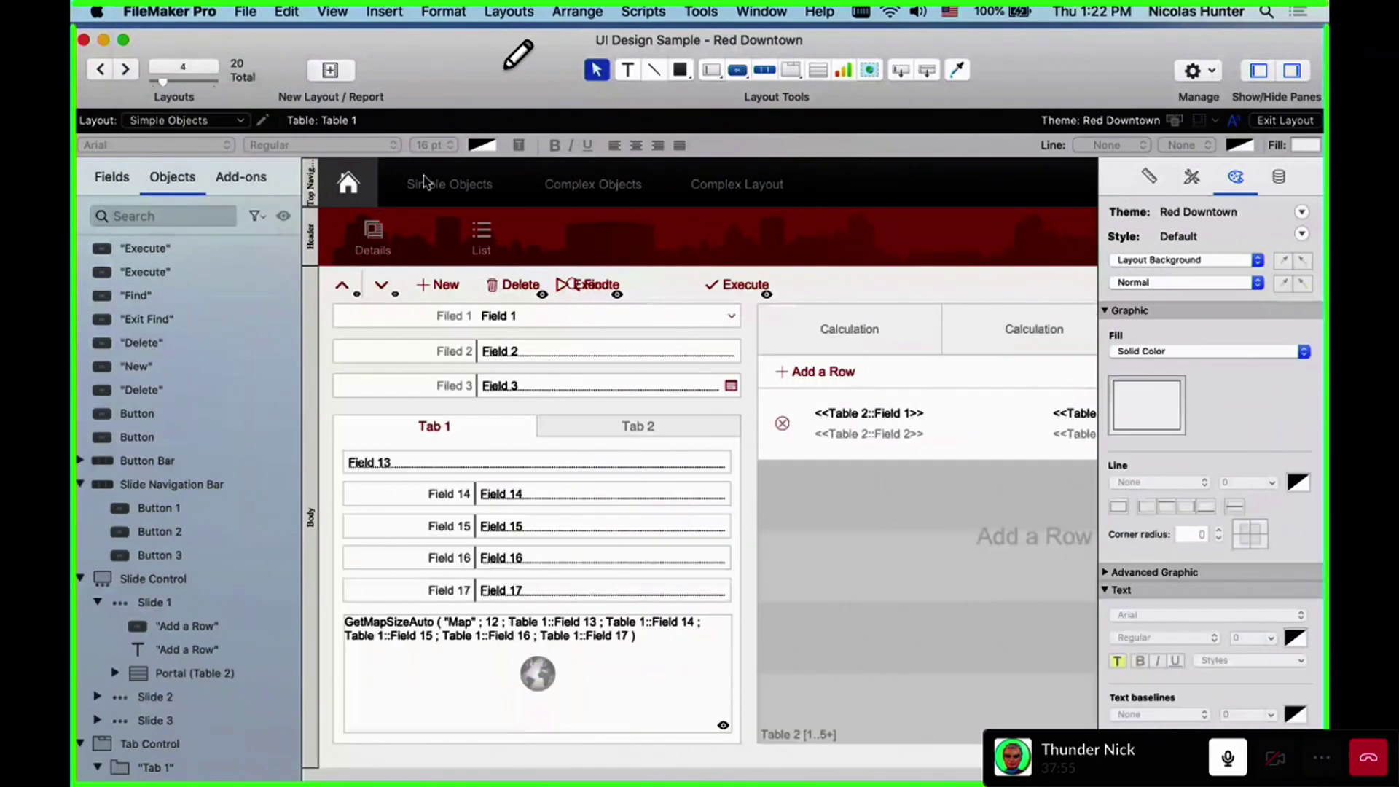
{"action": "left_click", "coordinate": [181, 122]}
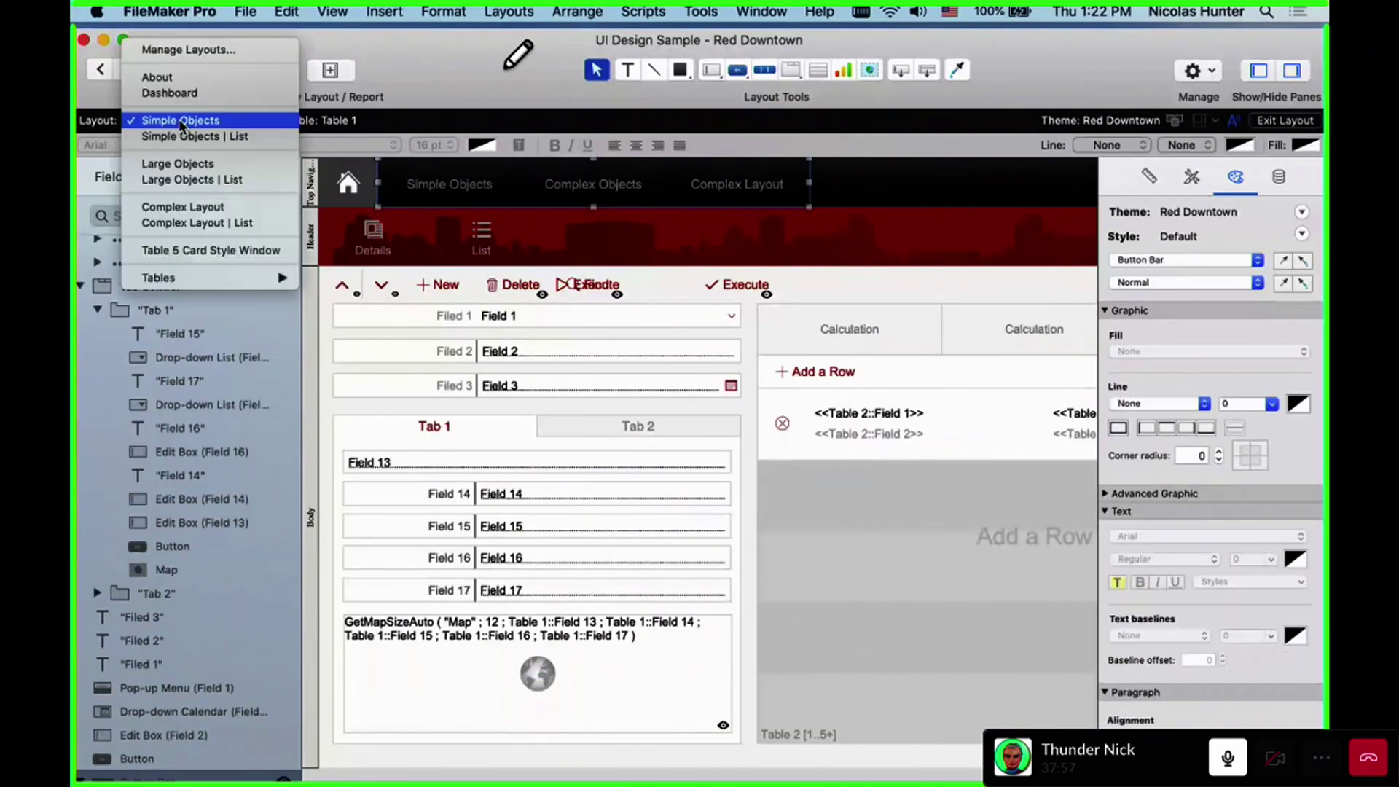
{"action": "left_click", "coordinate": [459, 191]}
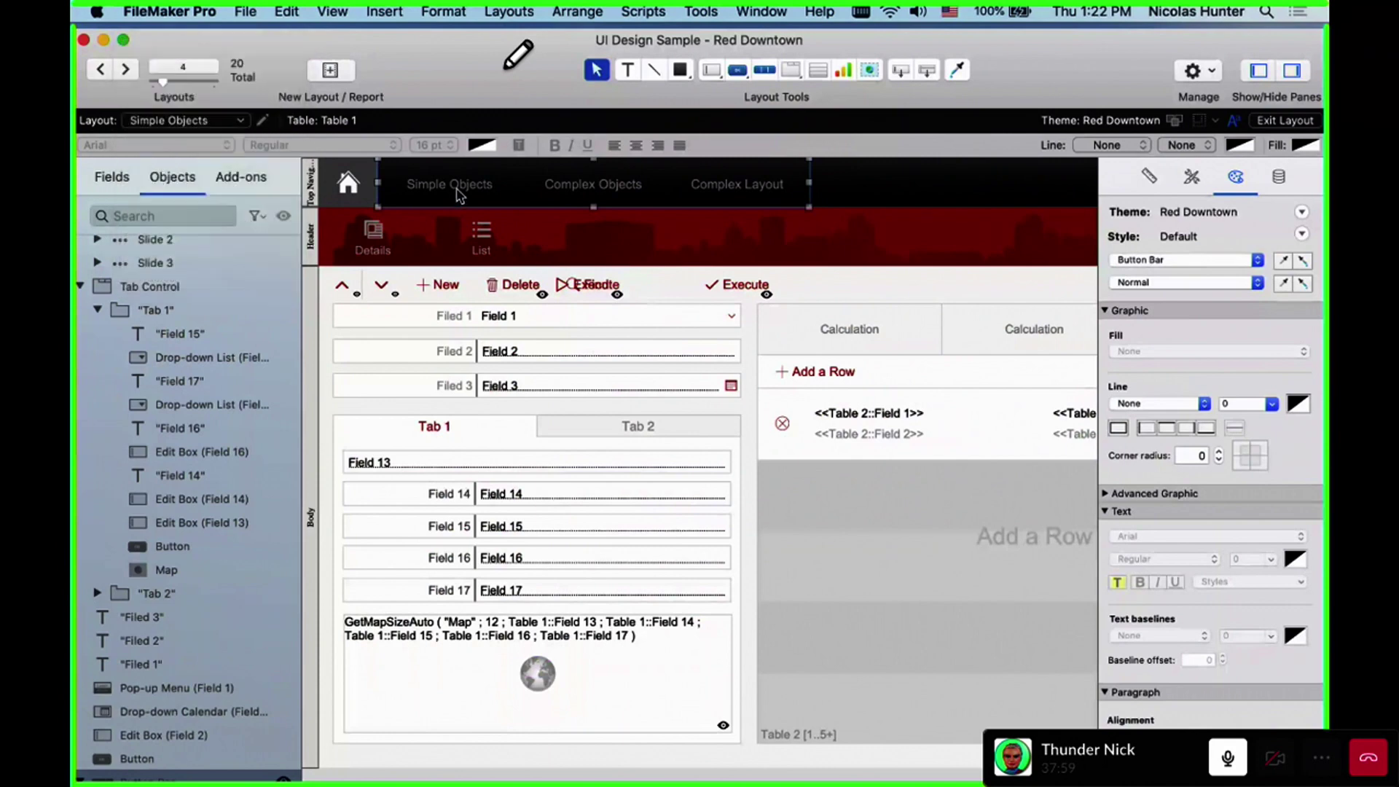
{"action": "double_click", "coordinate": [458, 191]}
{"action": "left_click", "coordinate": [1033, 243]}
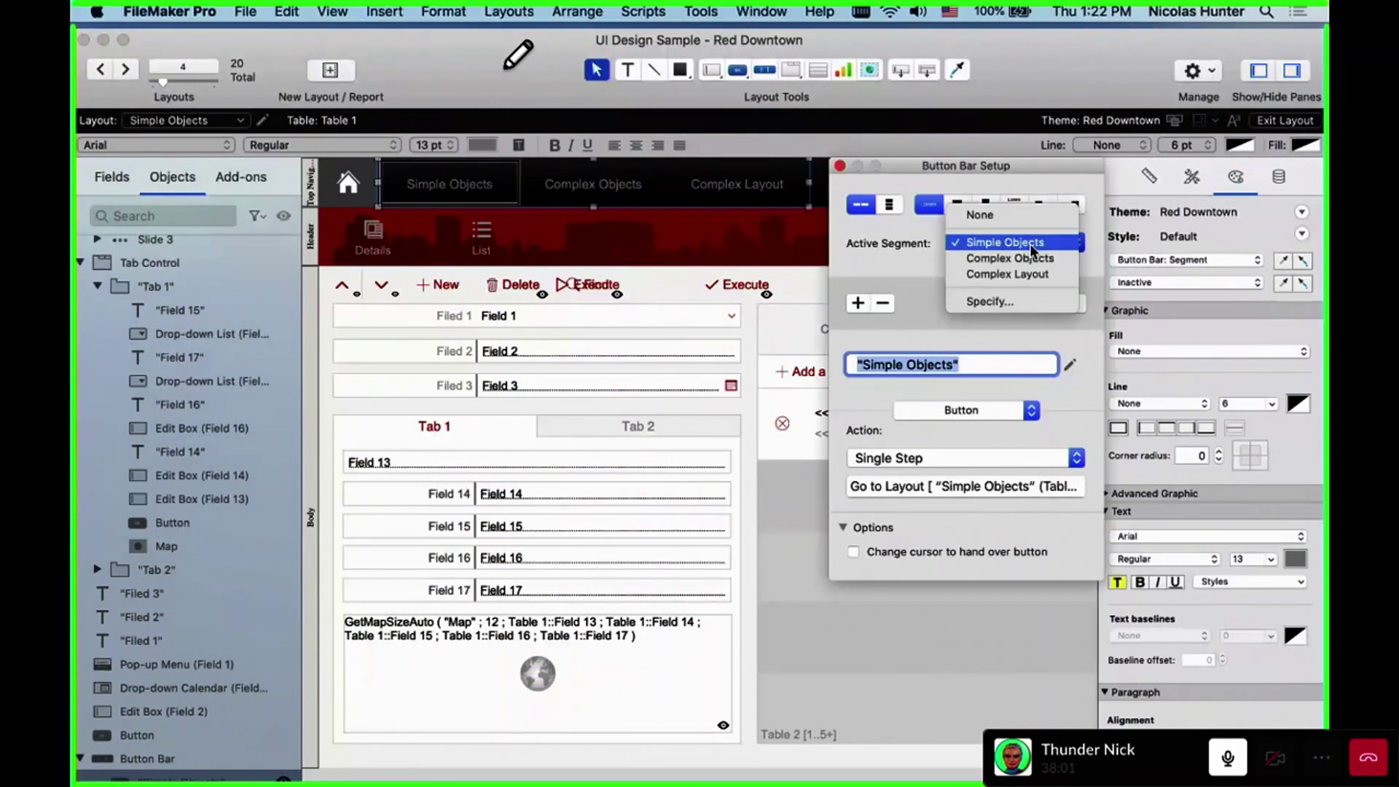
{"action": "left_click", "coordinate": [1032, 243]}
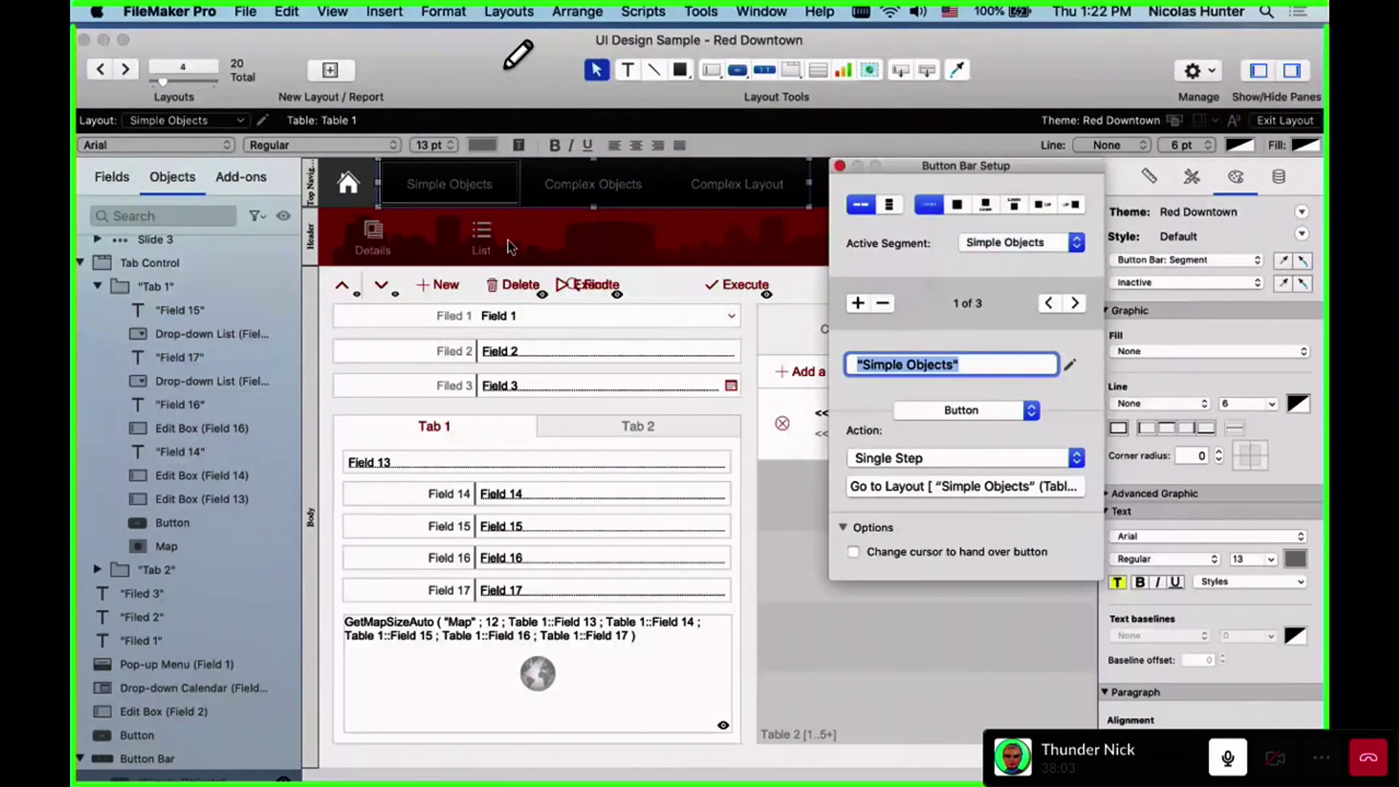
Close the button bar setup, check the current layout in the layout list and switch to the Large Objects layout
{"action": "left_click", "coordinate": [182, 120]}
{"action": "left_click", "coordinate": [181, 121]}
{"action": "key", "text": "Escape"}
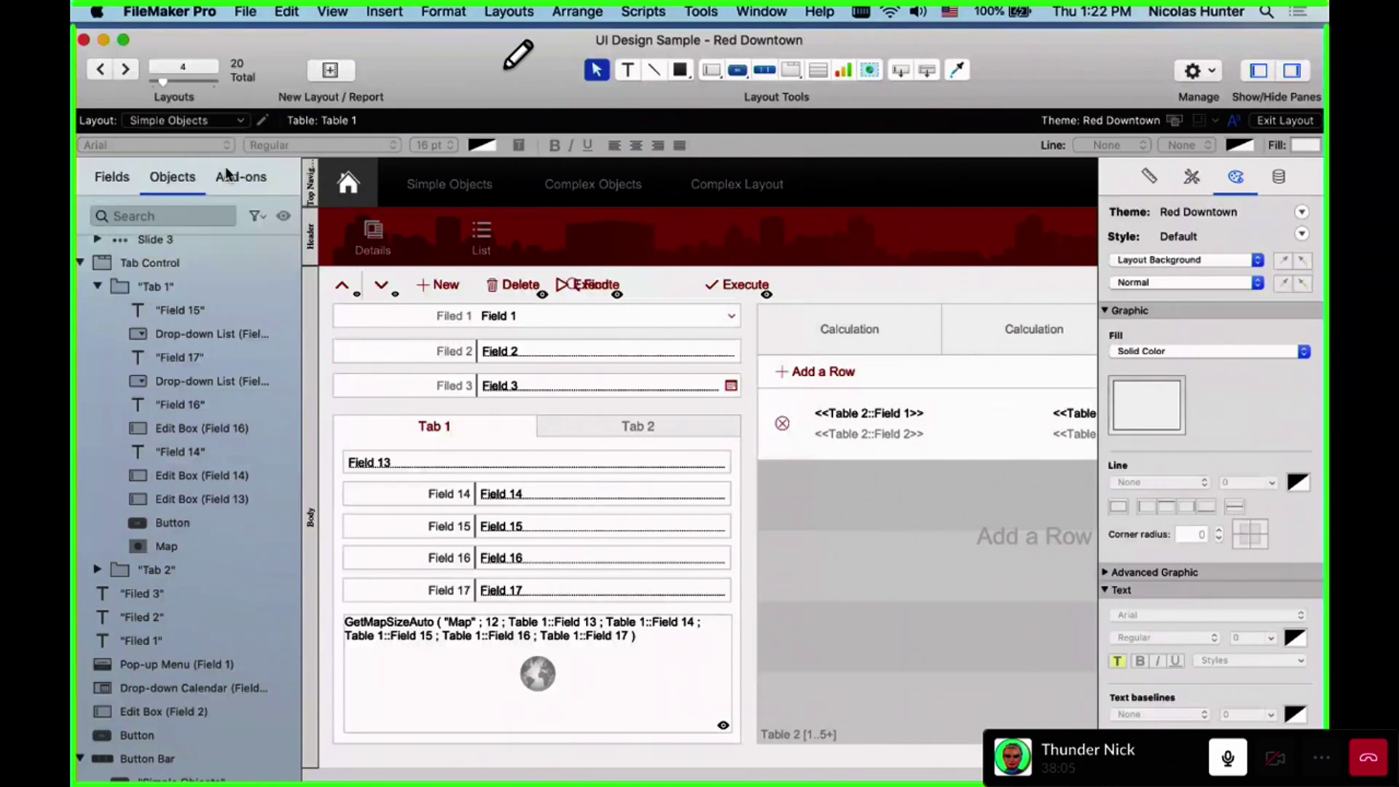
{"action": "left_click", "coordinate": [187, 123]}
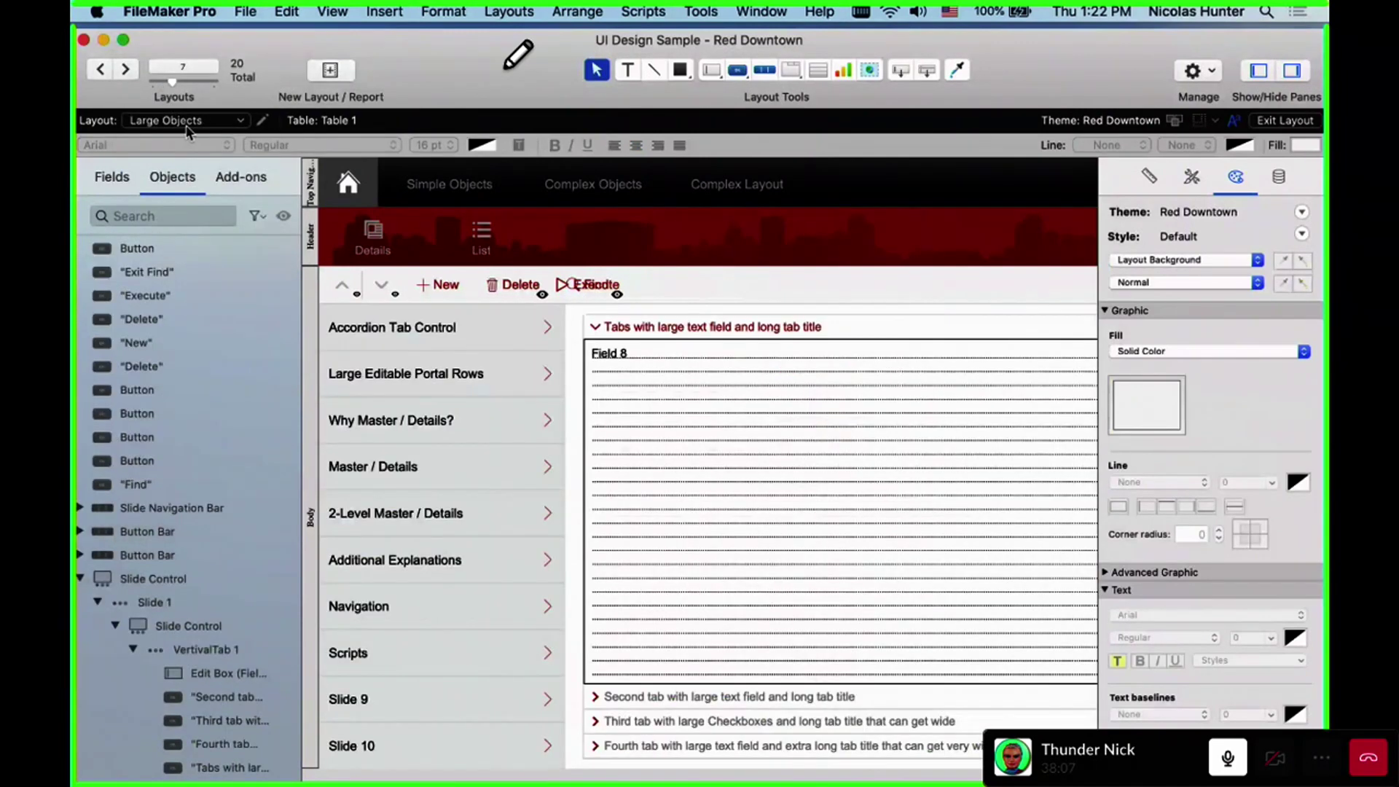
Examine the Active Segment choices in the Large Objects layout's navigation bar setup, keep Complex Objects, and close the setup
{"action": "double_click", "coordinate": [615, 188]}
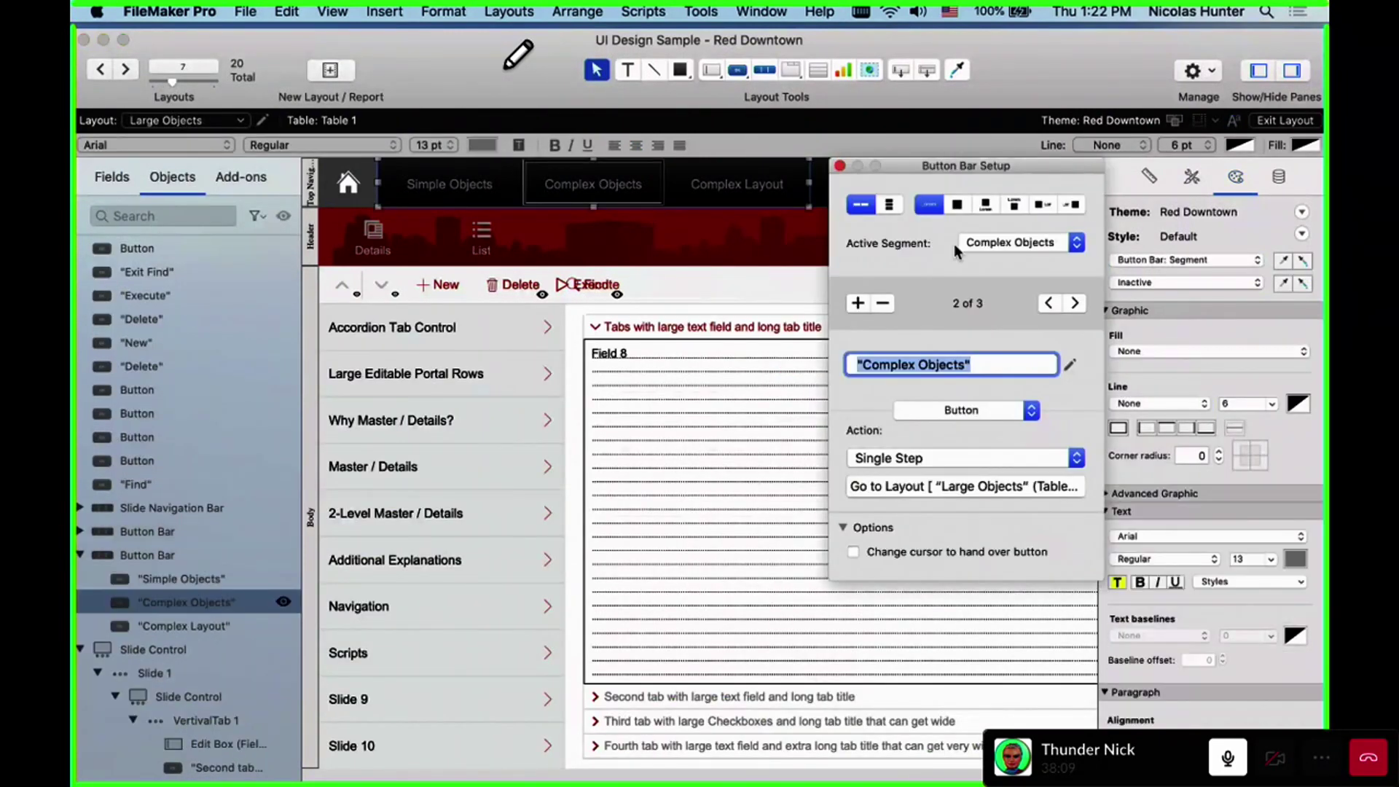
{"action": "left_click", "coordinate": [995, 244]}
{"action": "left_click", "coordinate": [995, 244]}
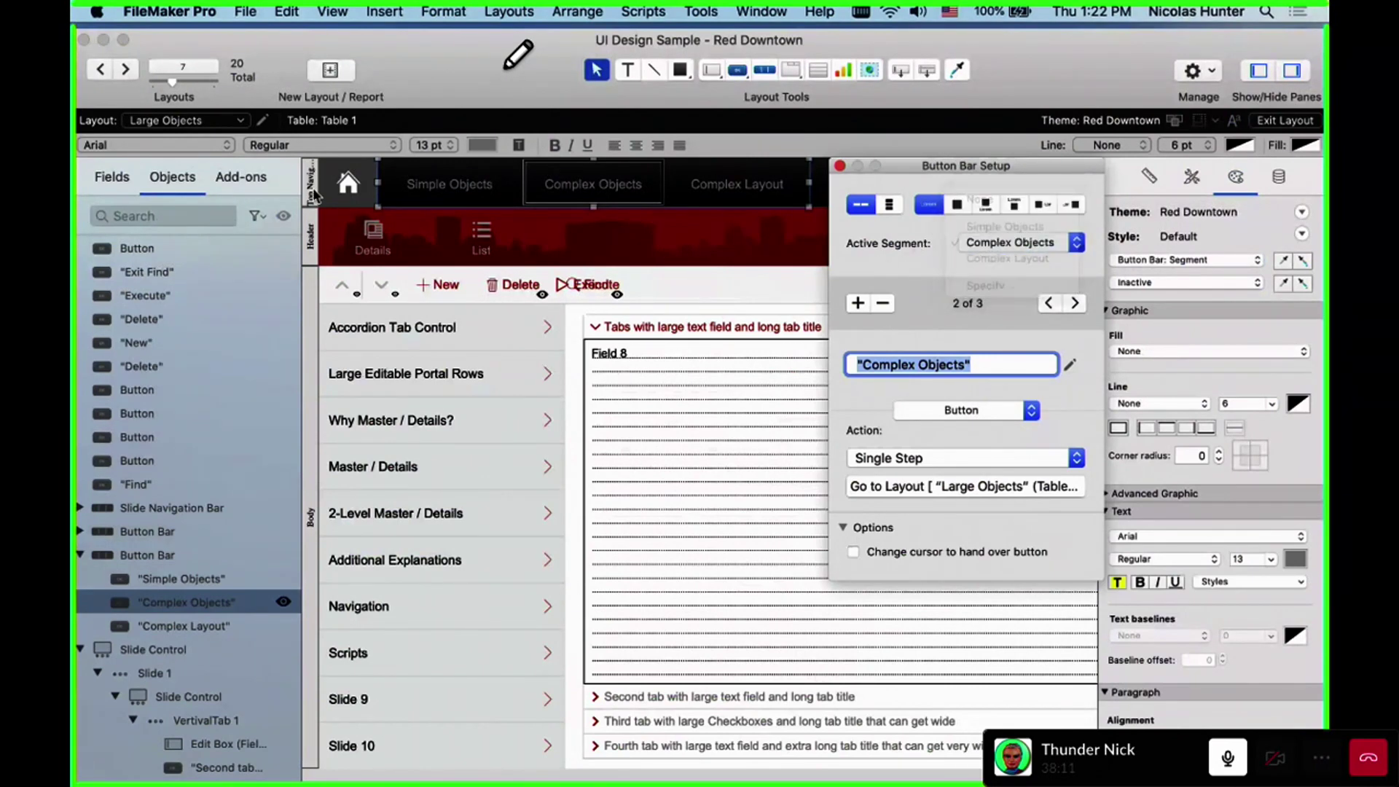
{"action": "left_click", "coordinate": [218, 121]}
{"action": "key", "text": "Escape"}
{"action": "left_click", "coordinate": [655, 222]}
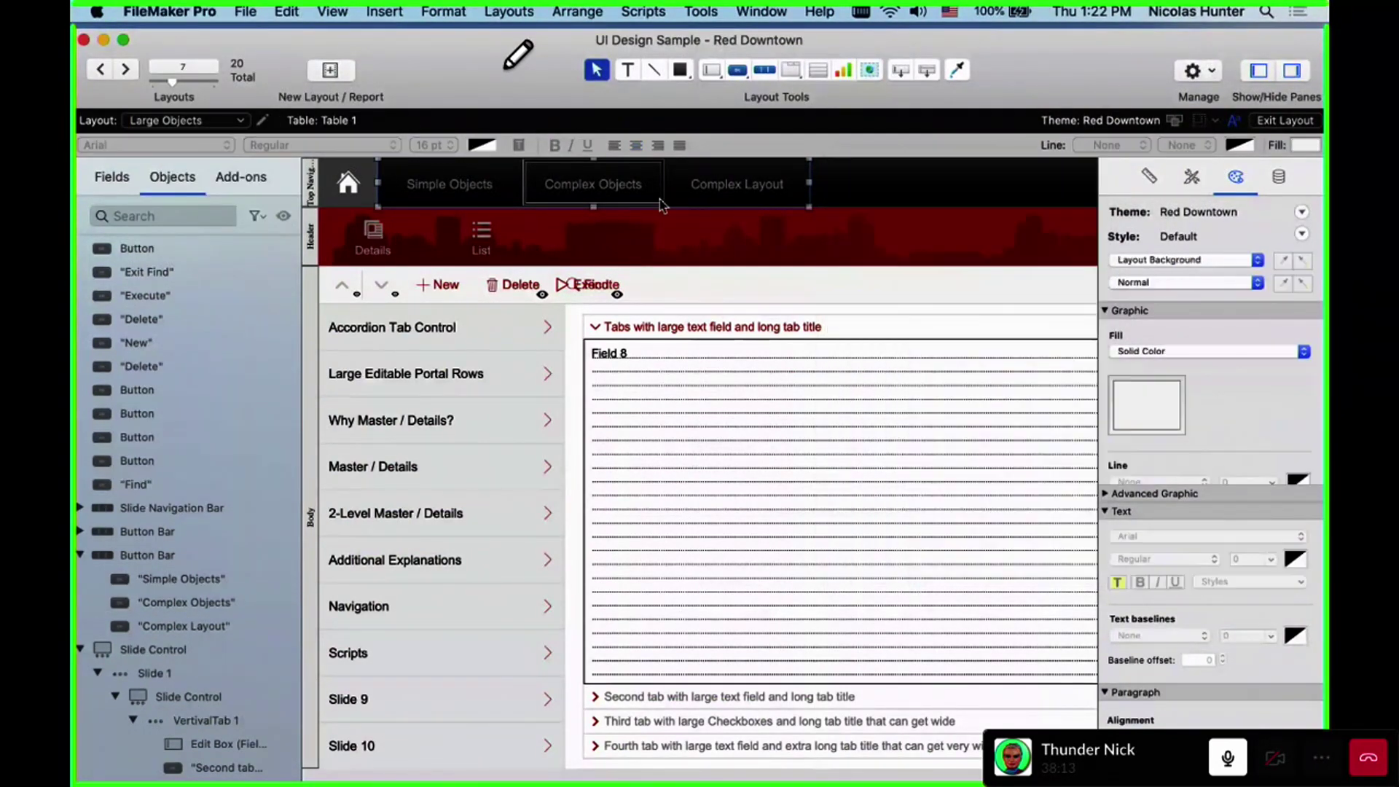
Switch to the Complex Layout layout, check the Active Segment setting of its navigation bar, and close the setup
{"action": "double_click", "coordinate": [734, 188]}
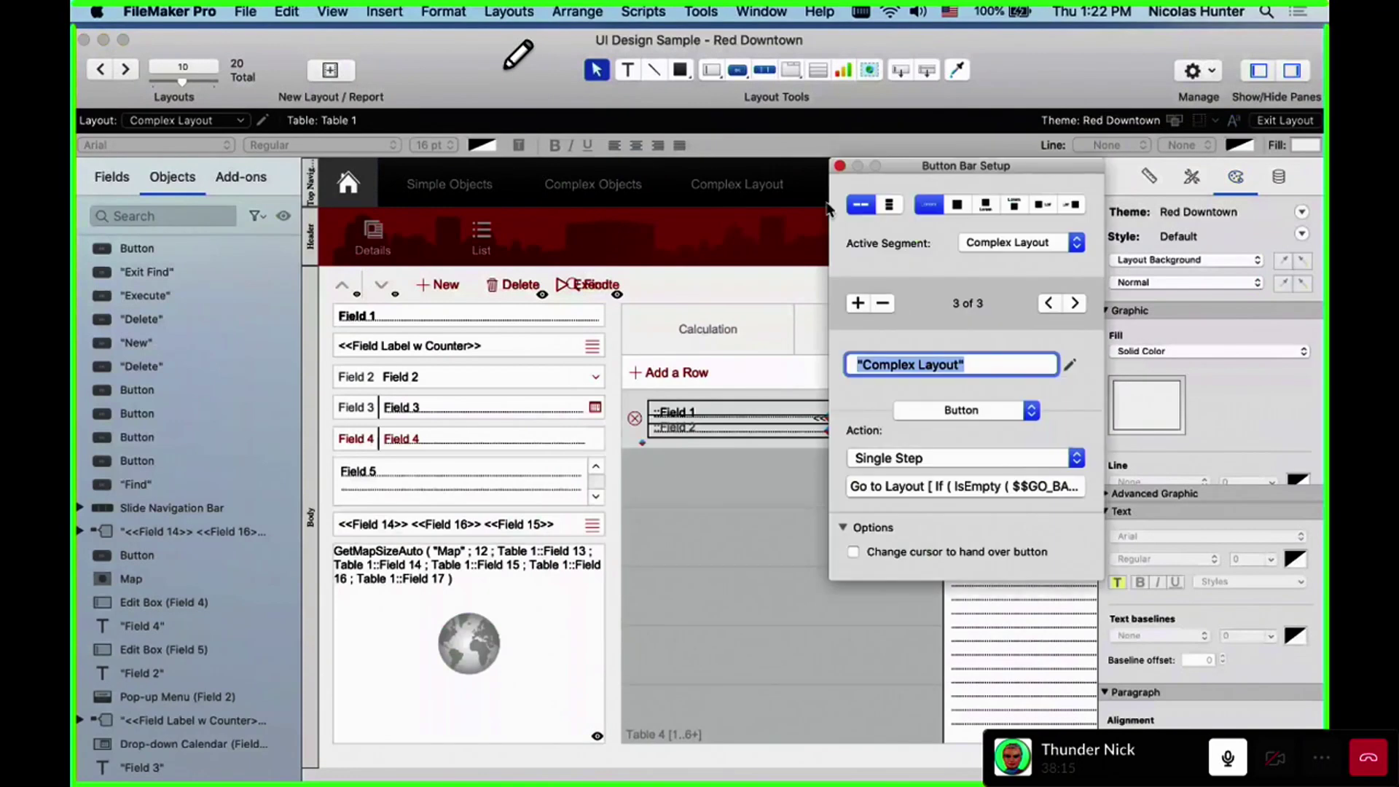
{"action": "left_click", "coordinate": [992, 243]}
{"action": "left_click", "coordinate": [567, 231]}
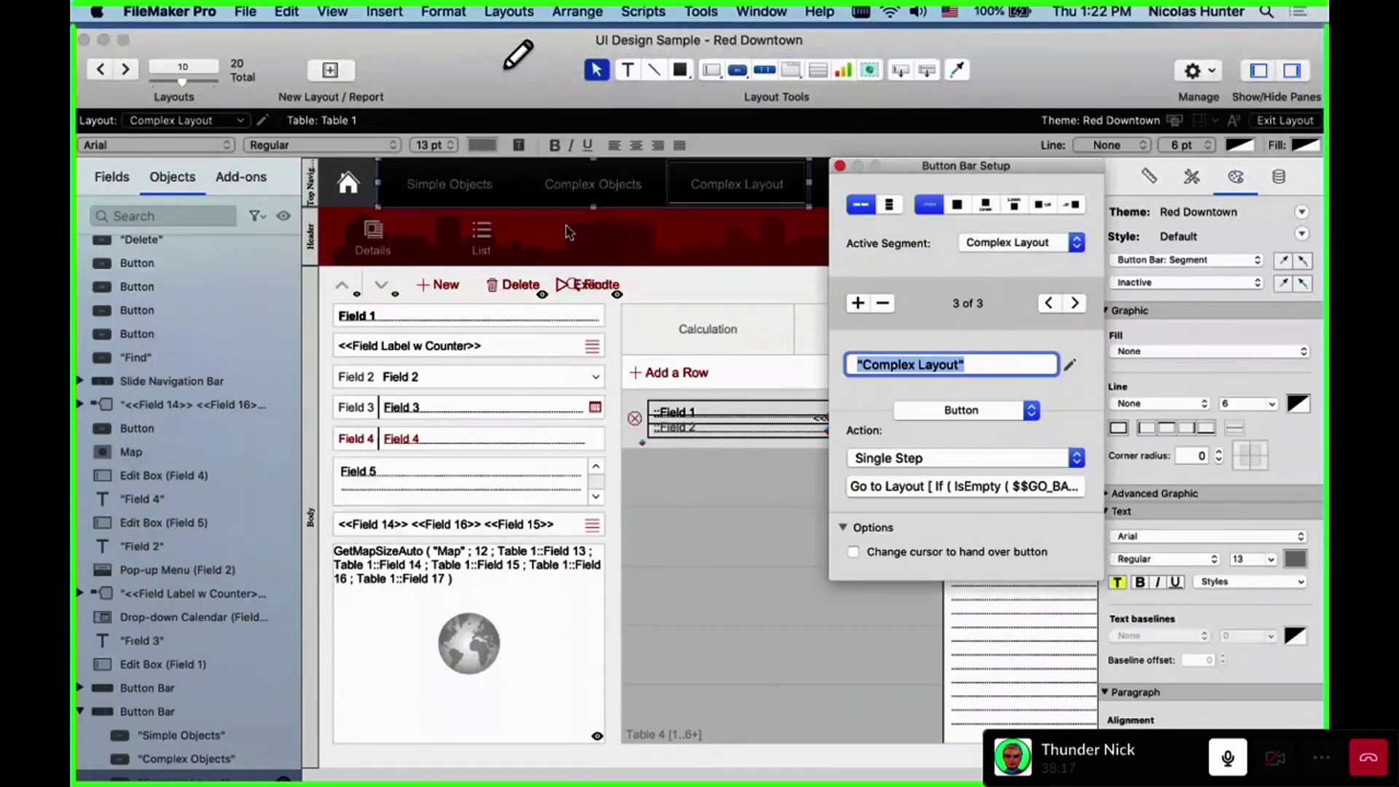
{"action": "left_click", "coordinate": [568, 232]}
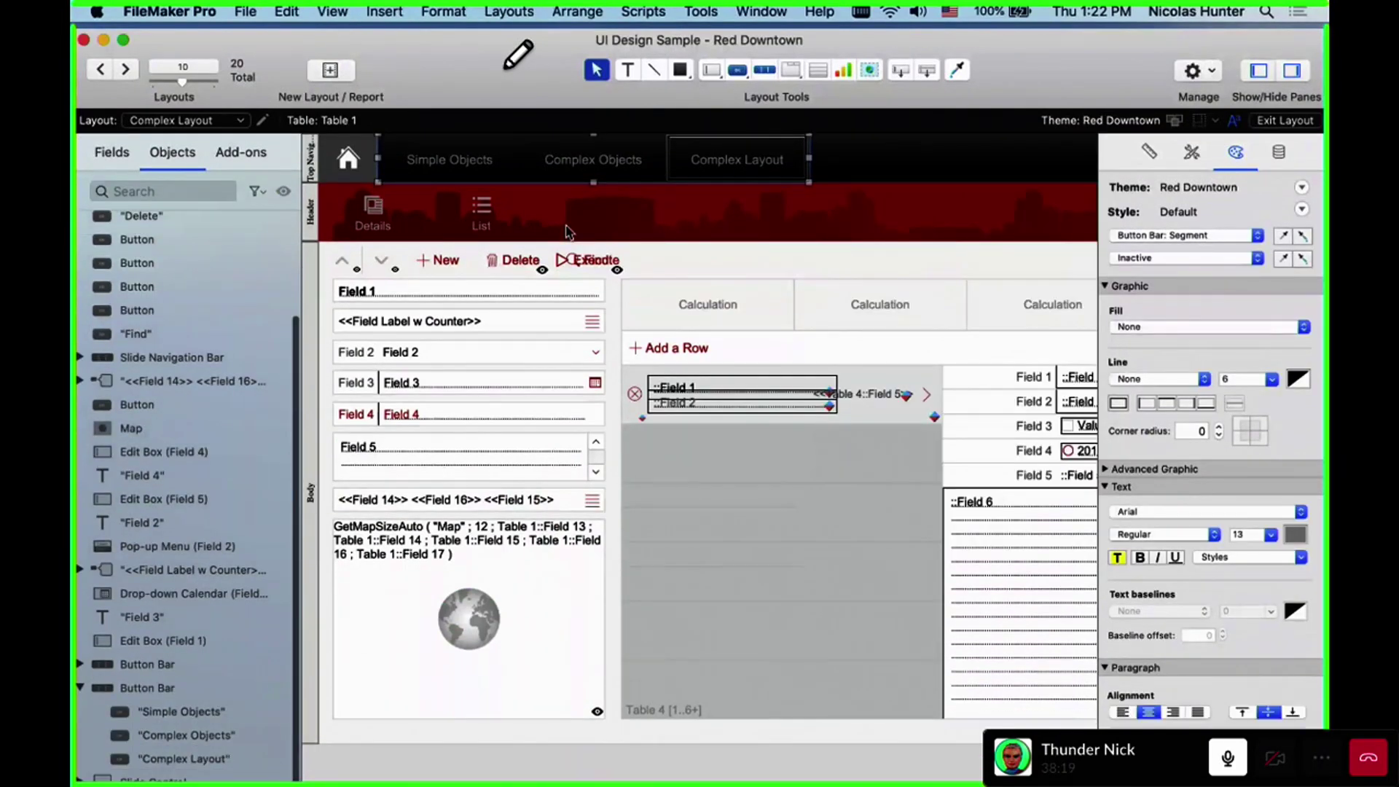
In Browse mode, navigate repeatedly between Simple Objects, Complex Objects and Complex Layout with the navigation bar, ending on Simple Objects
{"action": "key", "text": "super+b"}
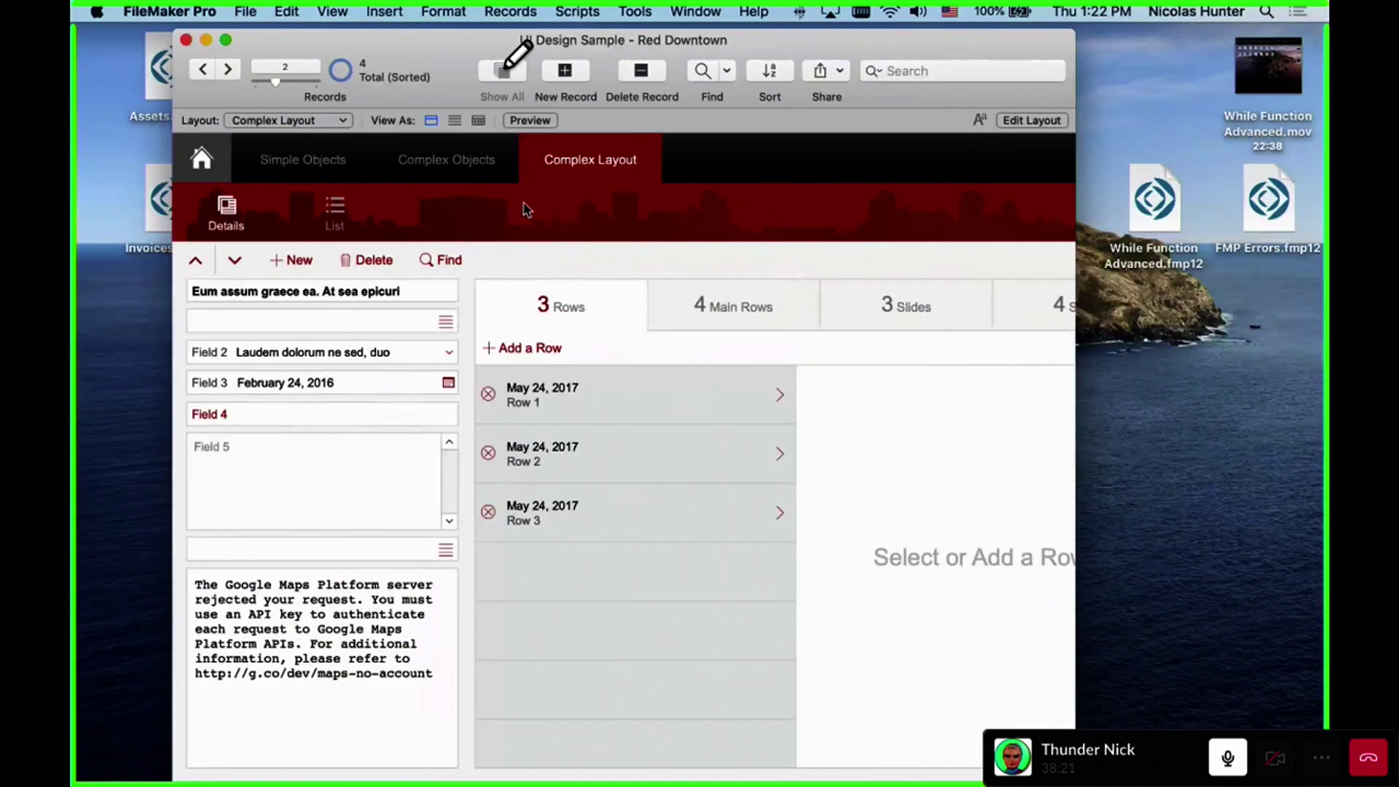
{"action": "left_click", "coordinate": [483, 174]}
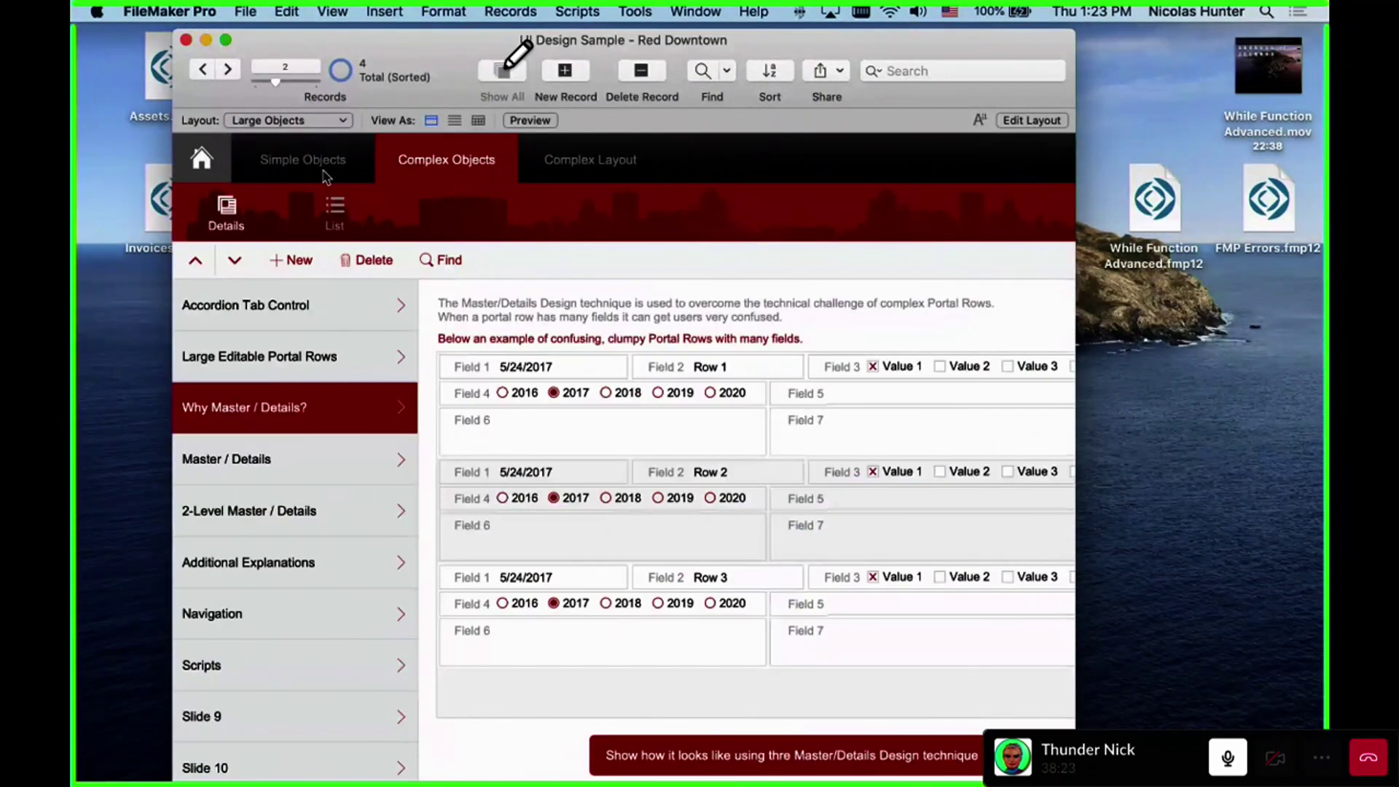
{"action": "left_click", "coordinate": [325, 177]}
{"action": "left_click", "coordinate": [446, 163]}
{"action": "left_click", "coordinate": [575, 171]}
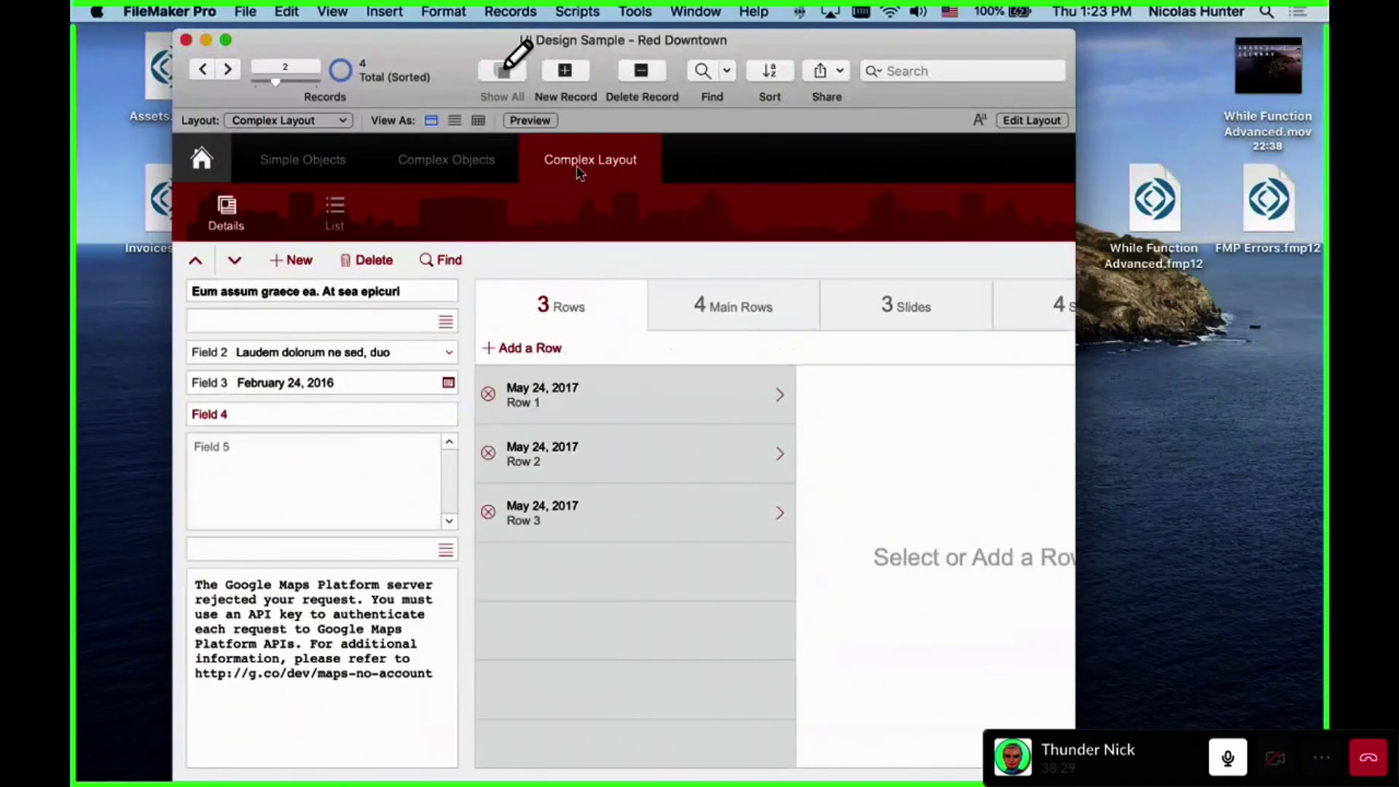
{"action": "left_click", "coordinate": [448, 169]}
{"action": "left_click", "coordinate": [331, 165]}
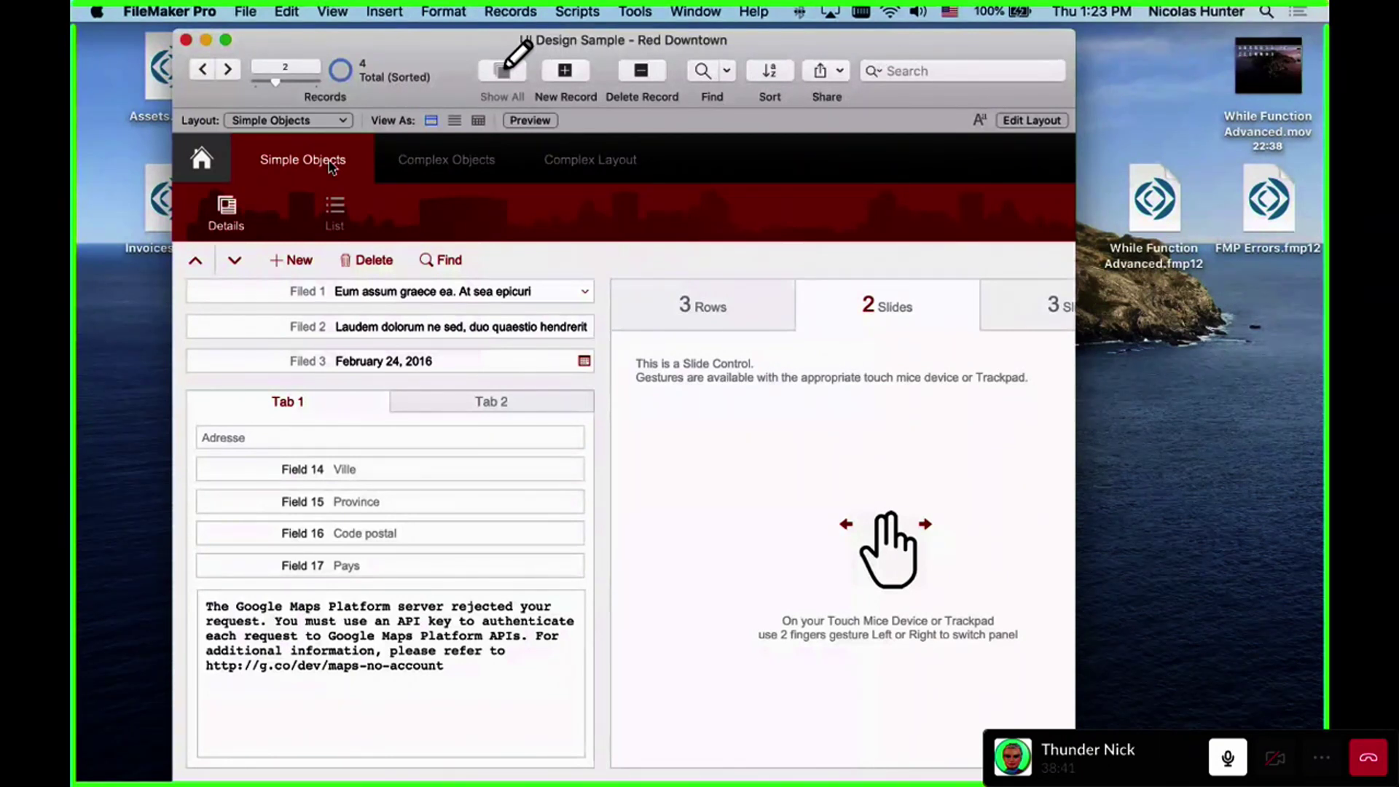
{"action": "left_click", "coordinate": [482, 164]}
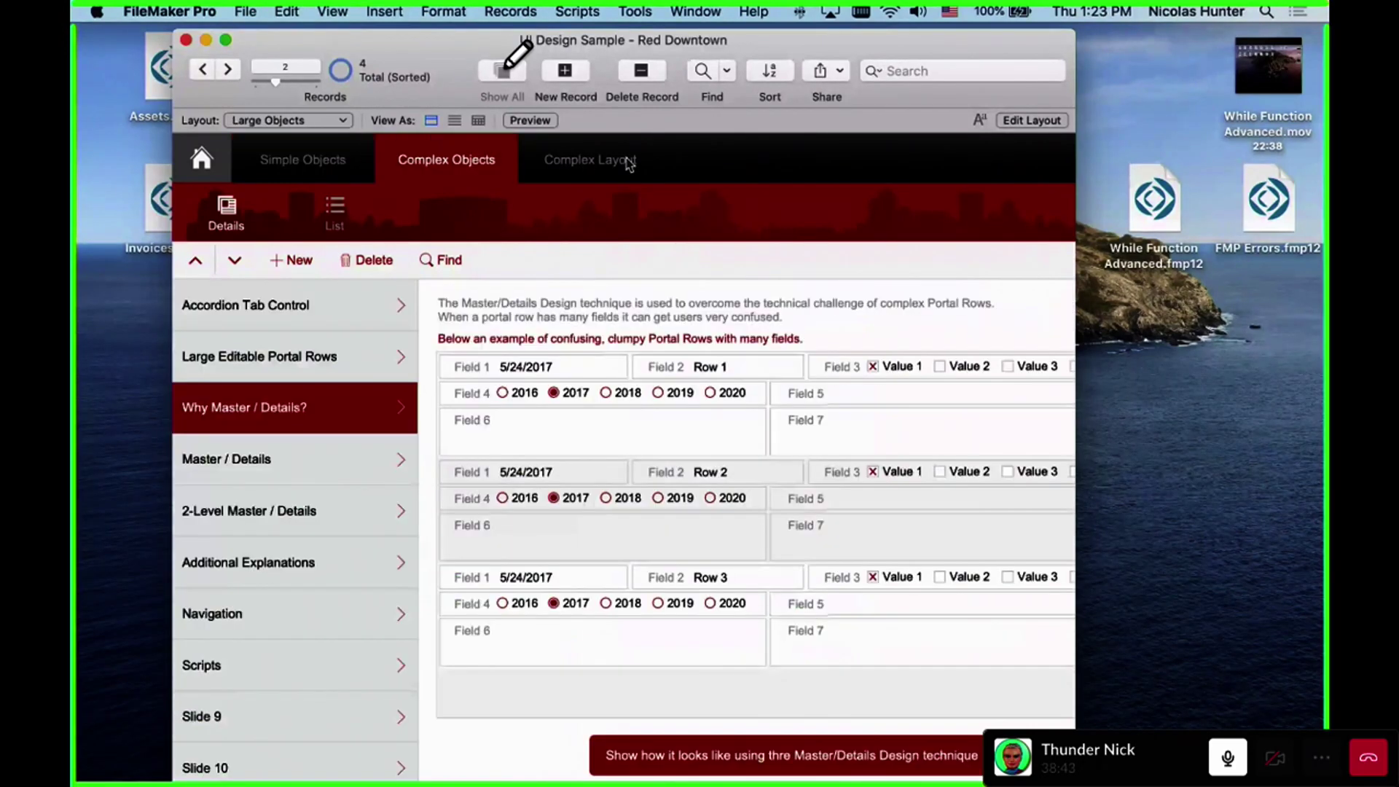
{"action": "left_click", "coordinate": [629, 165]}
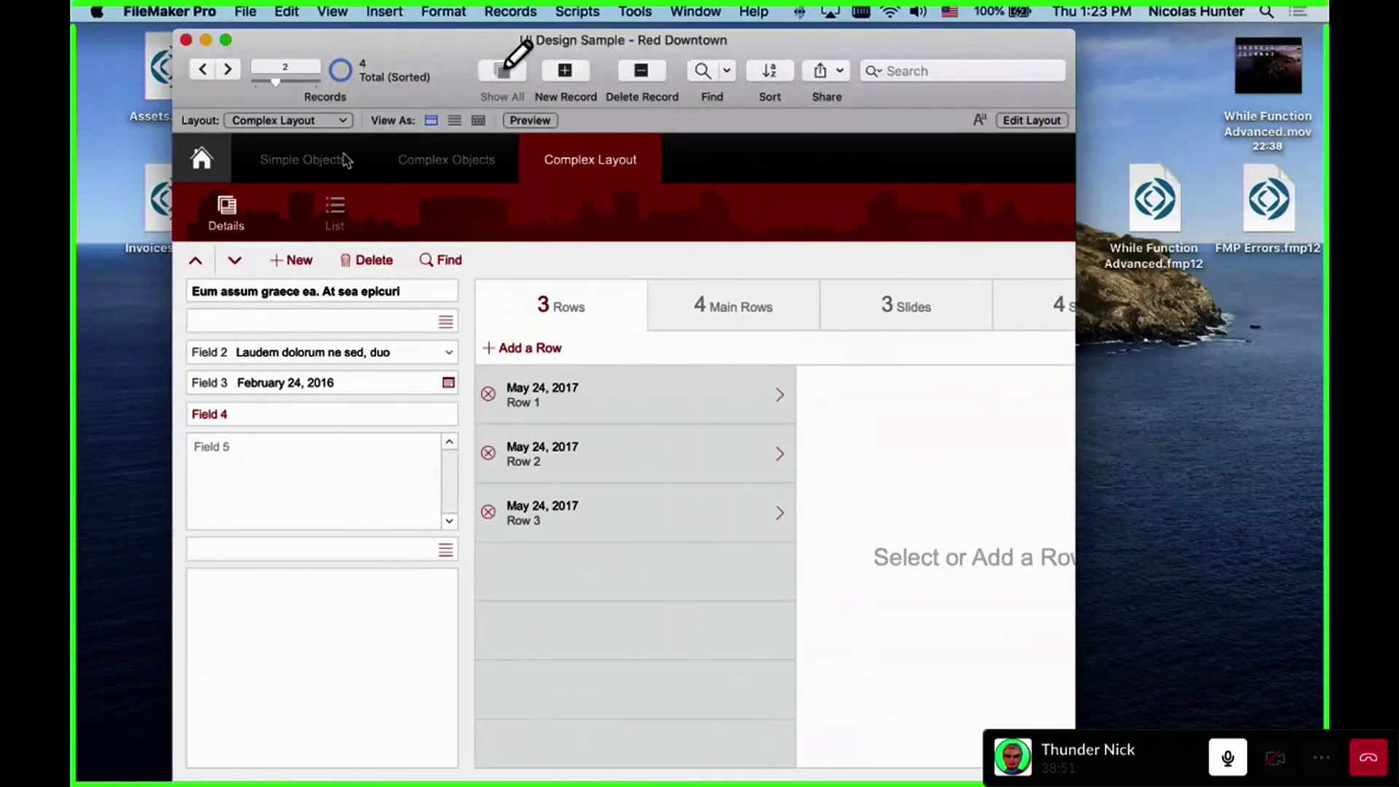
{"action": "left_click", "coordinate": [419, 158]}
{"action": "left_click", "coordinate": [347, 160]}
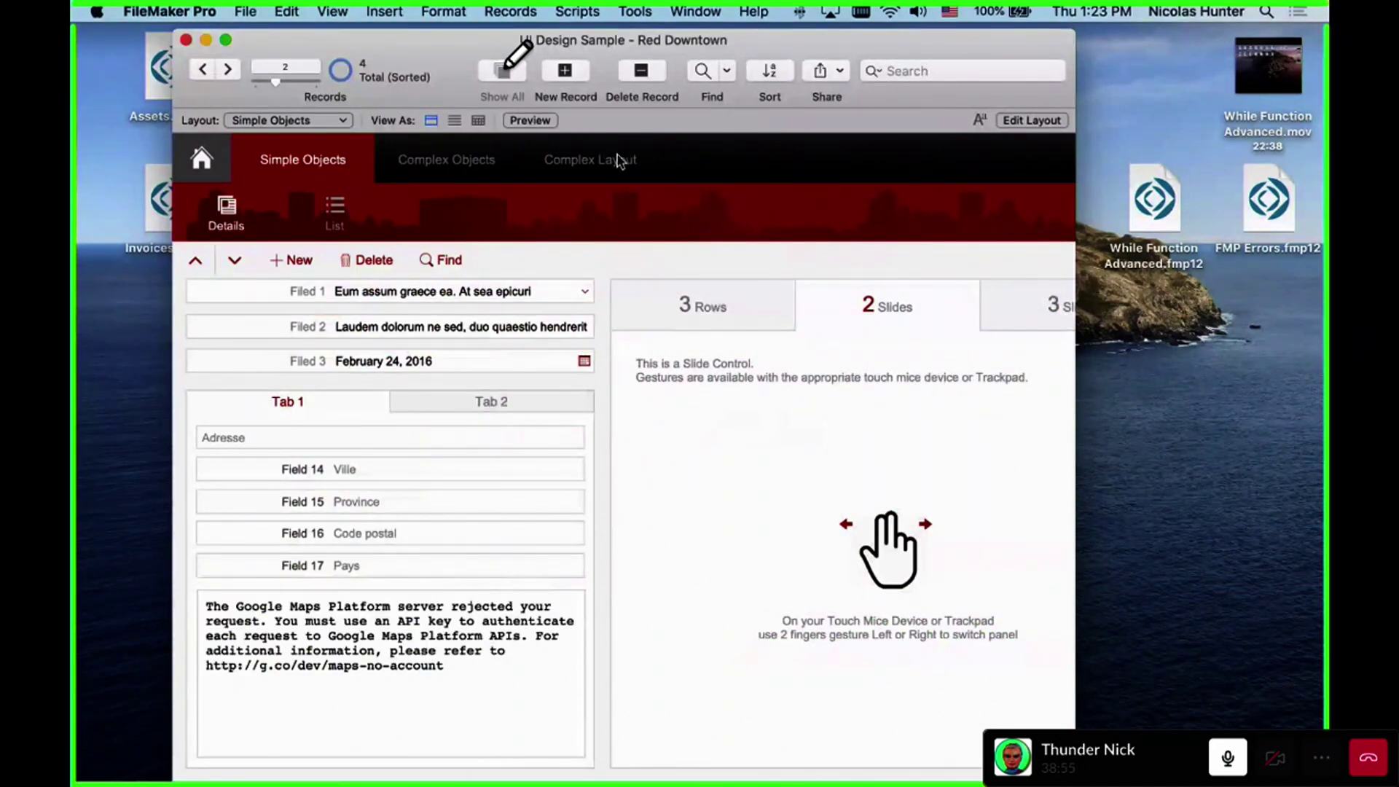
In Layout mode, add a fourth segment labelled New Layout to the Simple Objects layout's navigation button bar
{"action": "key", "text": "super+l"}
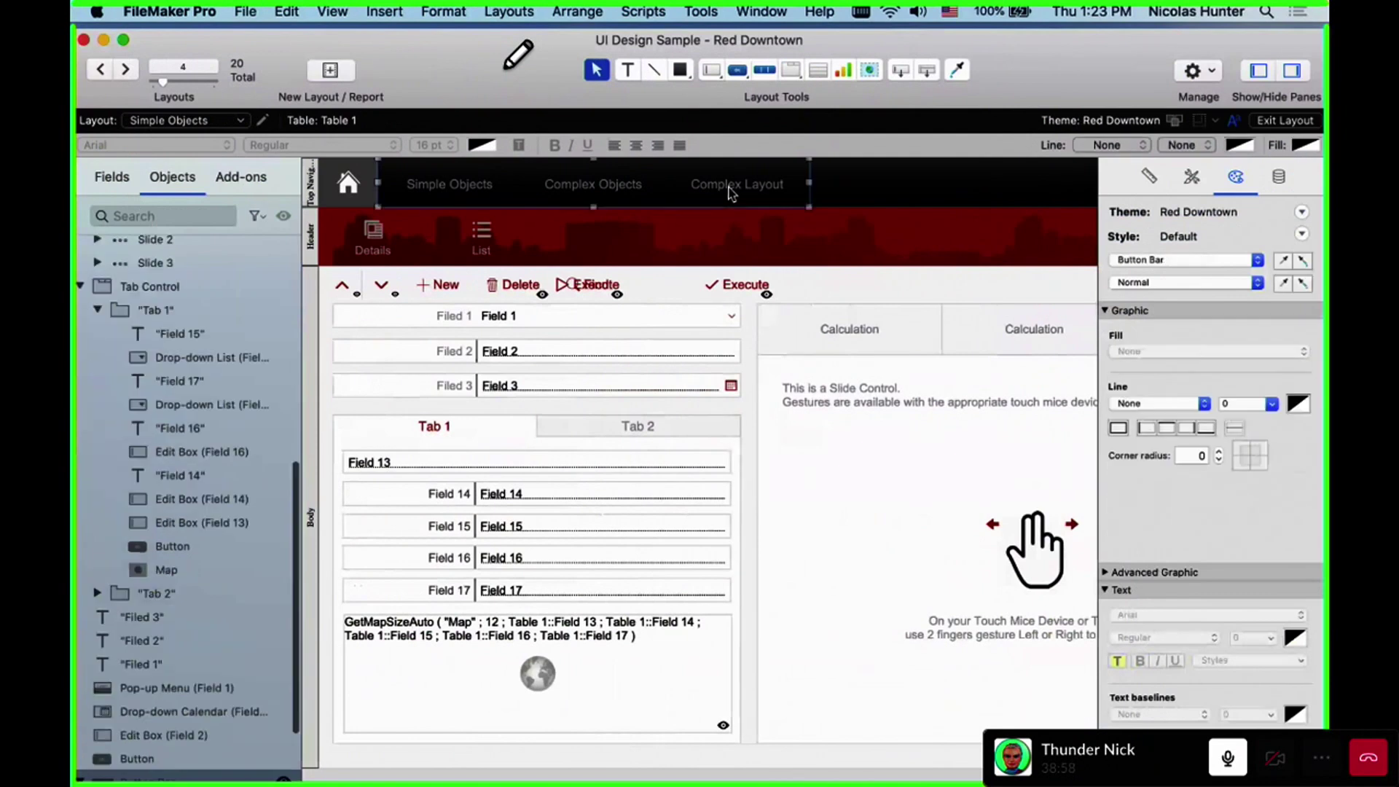
{"action": "double_click", "coordinate": [736, 191]}
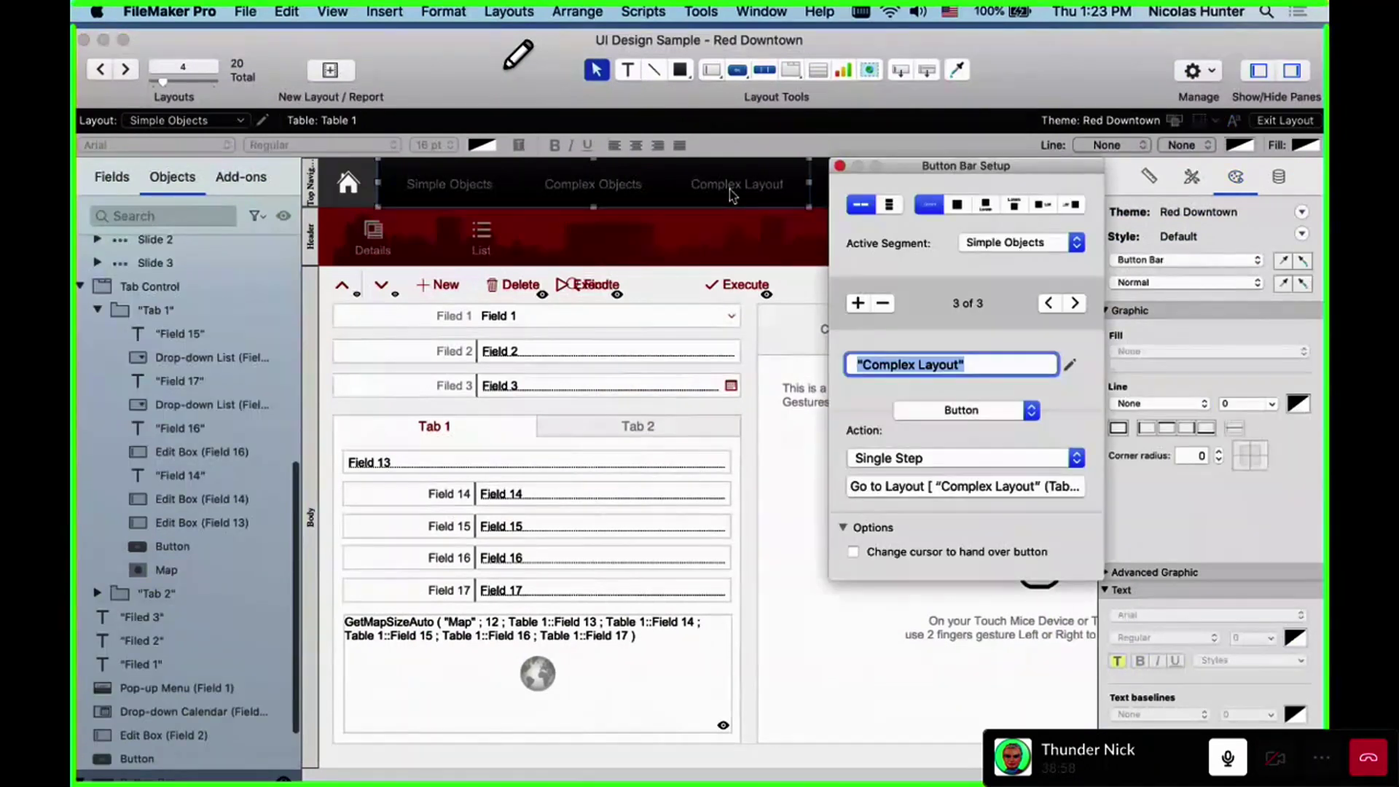
{"action": "left_click", "coordinate": [854, 304]}
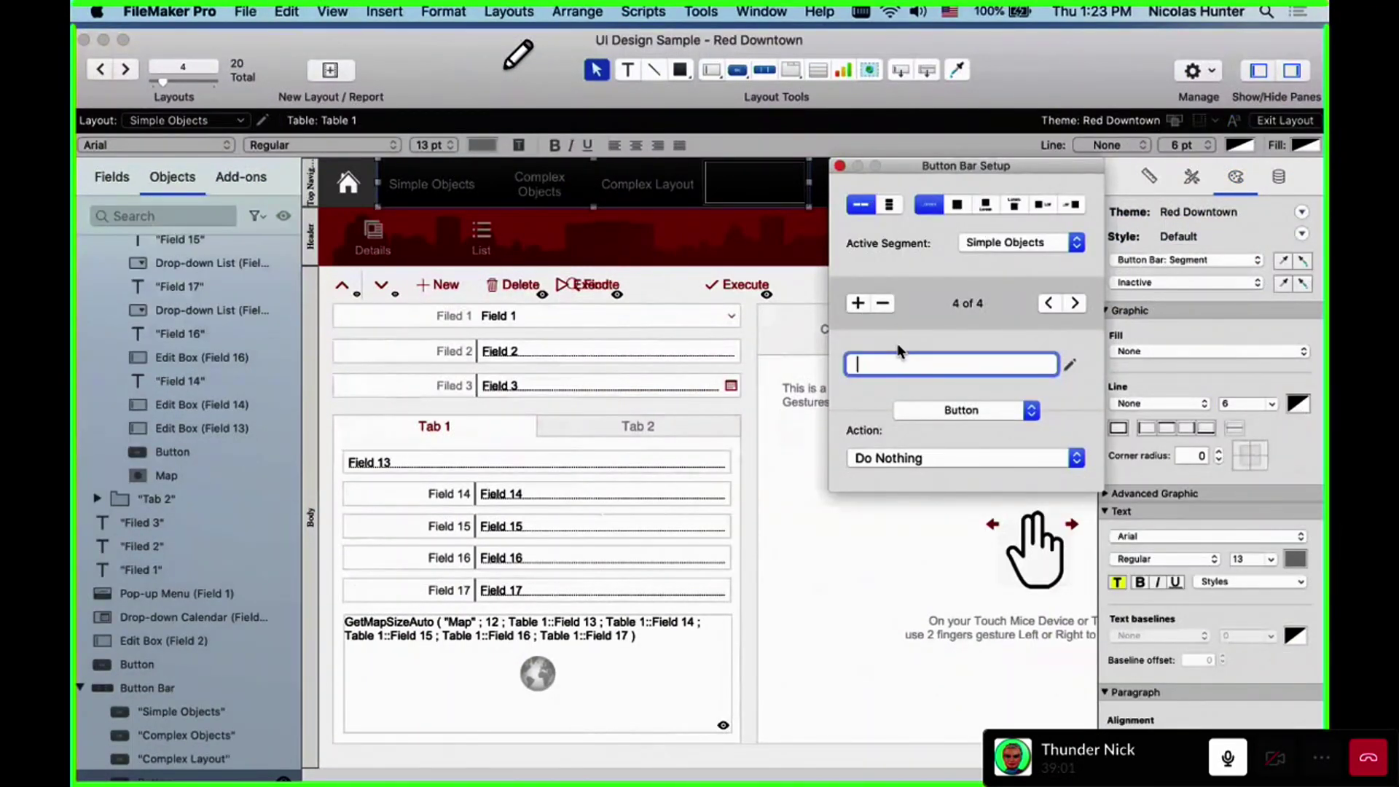
{"action": "type", "text": "New Layou"}
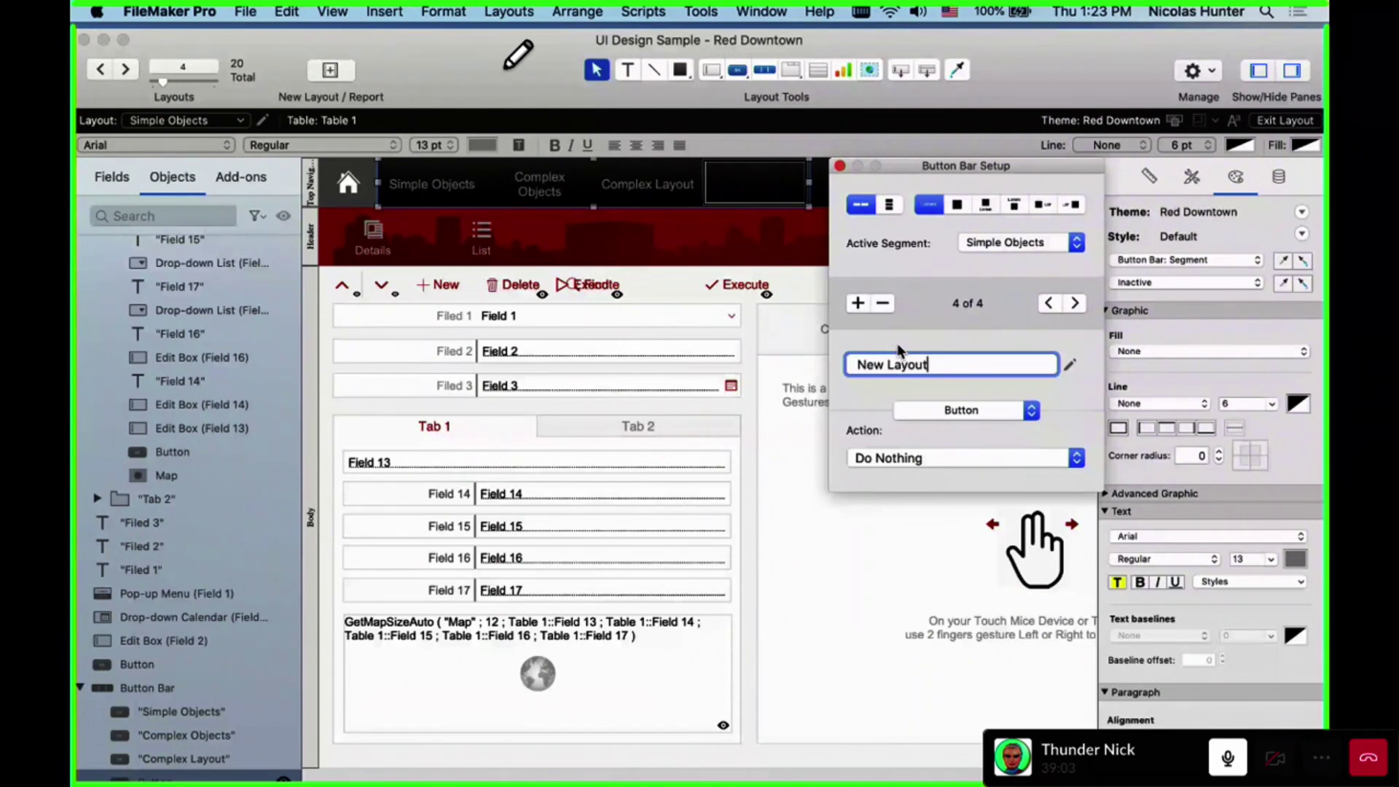
{"action": "type", "text": "t"}
{"action": "left_click", "coordinate": [841, 167]}
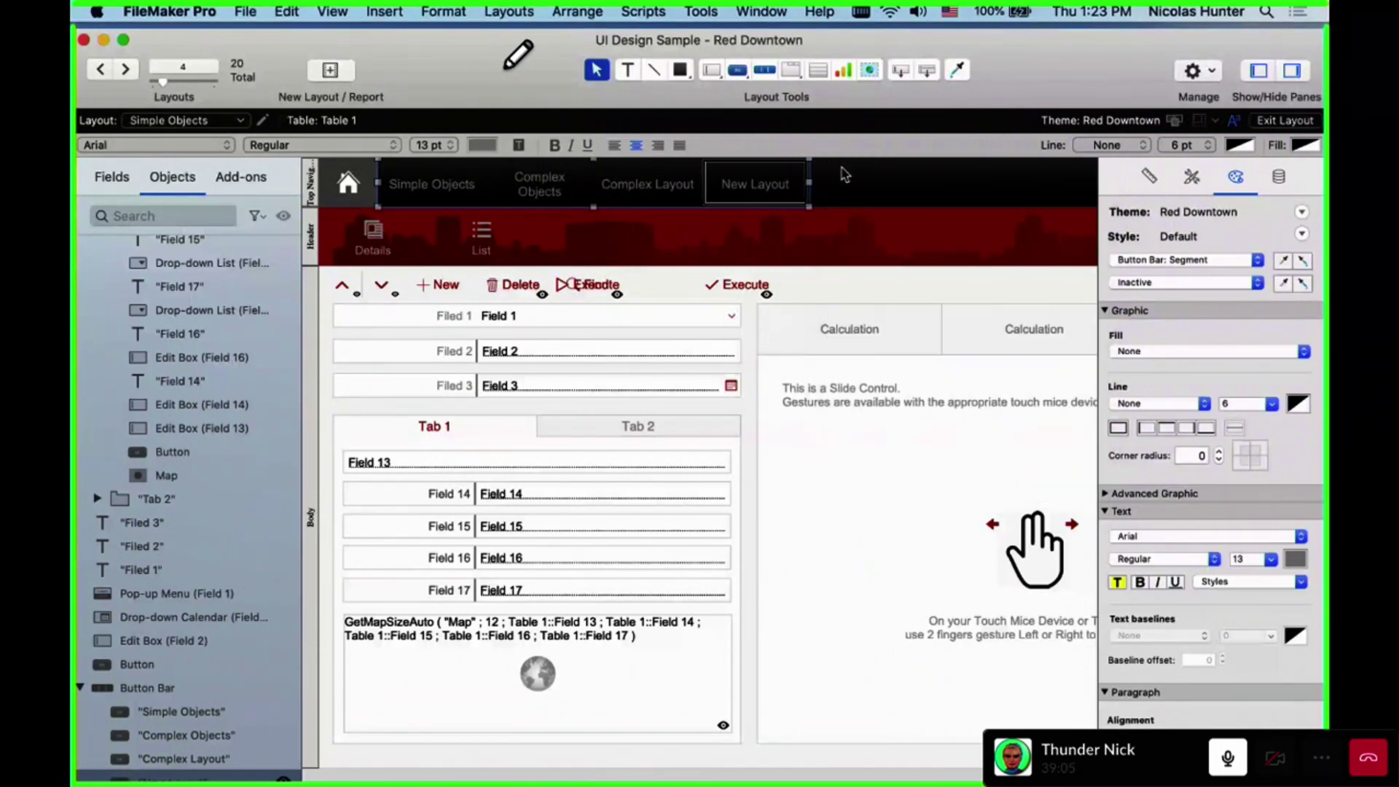
Widen the Simple Objects navigation bar to slightly over 505 pt so each of its four labels fits on one line
{"action": "left_click", "coordinate": [805, 180]}
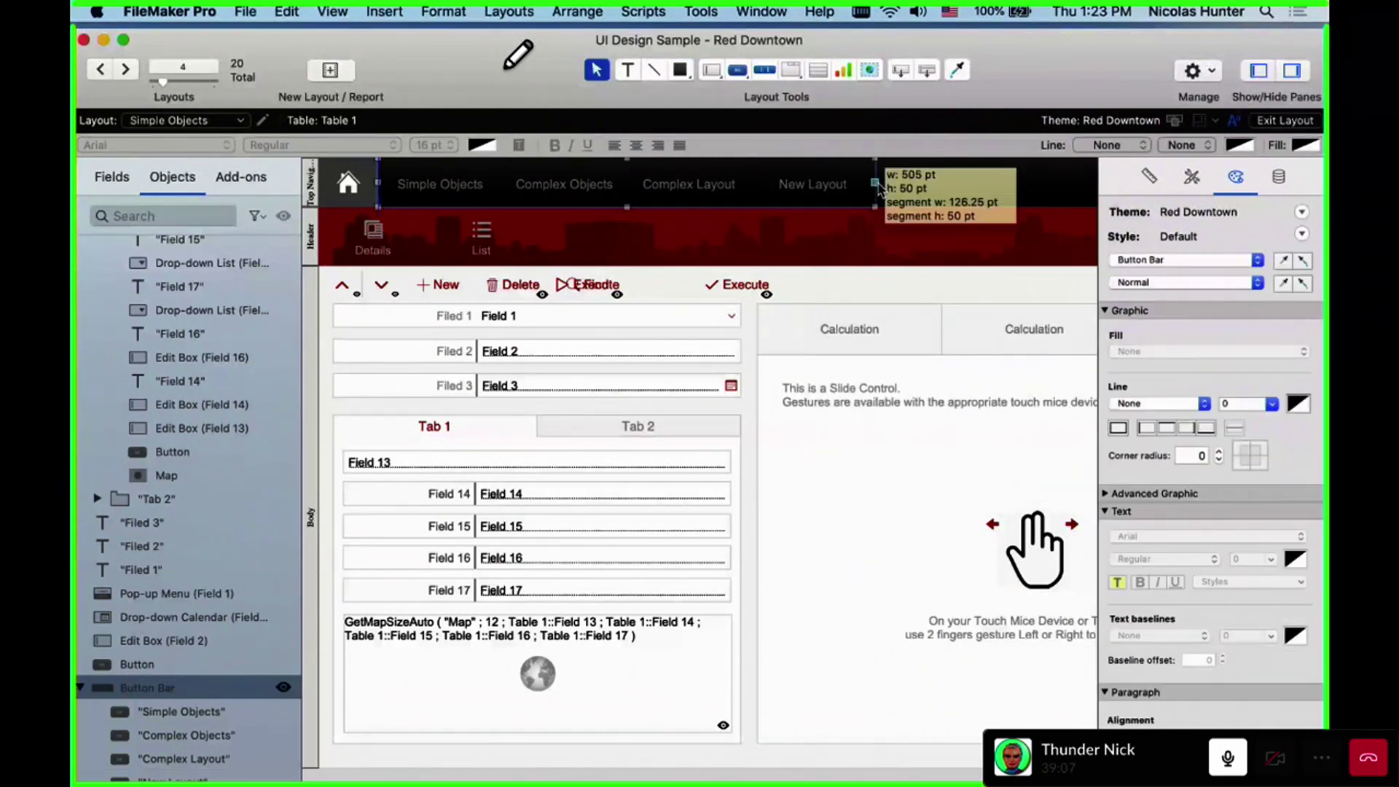
{"action": "left_click", "coordinate": [910, 193]}
{"action": "key", "text": "super+alt+f"}
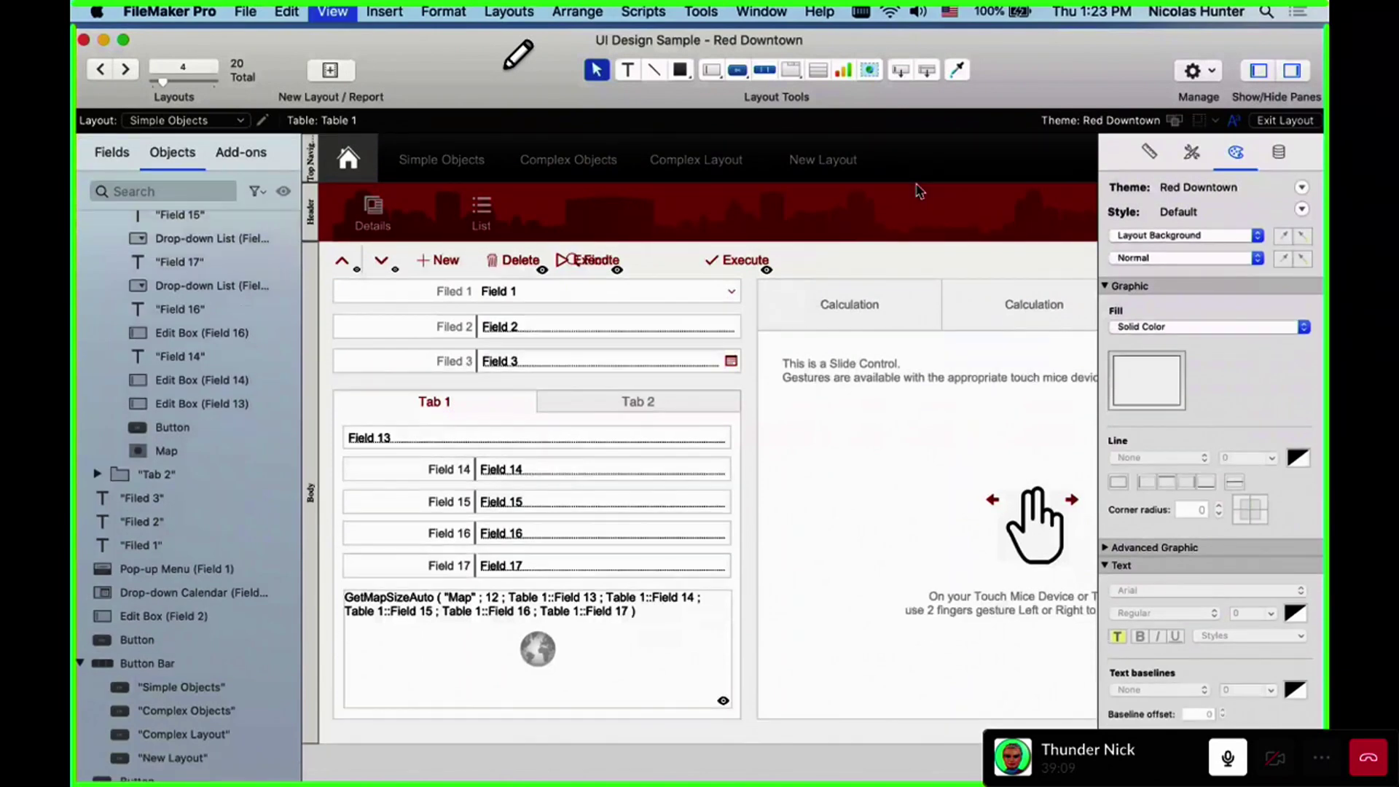
In Browse mode, compare the navigation bars of the Simple Objects and Complex Objects pages, ending on Simple Objects
{"action": "key", "text": "super+b"}
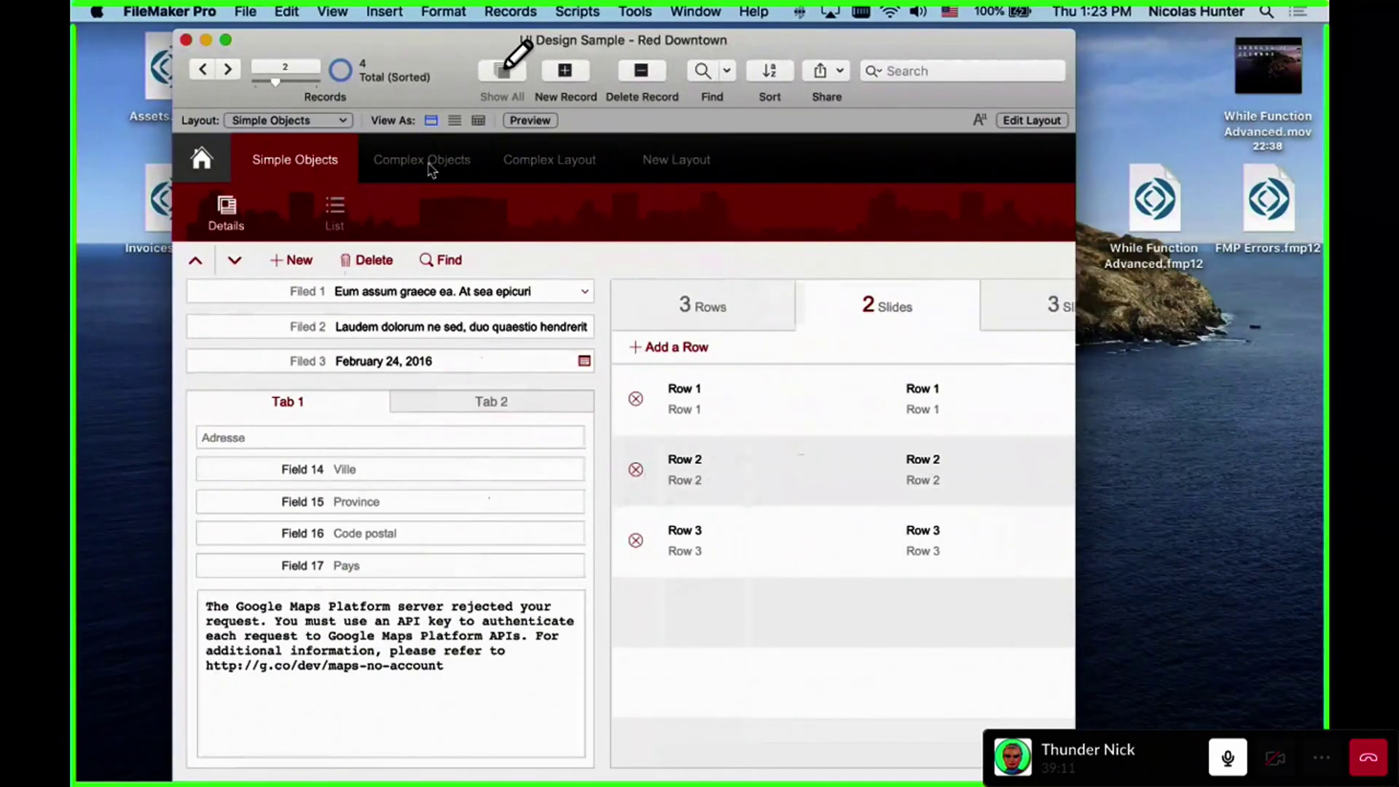
{"action": "left_click", "coordinate": [430, 164]}
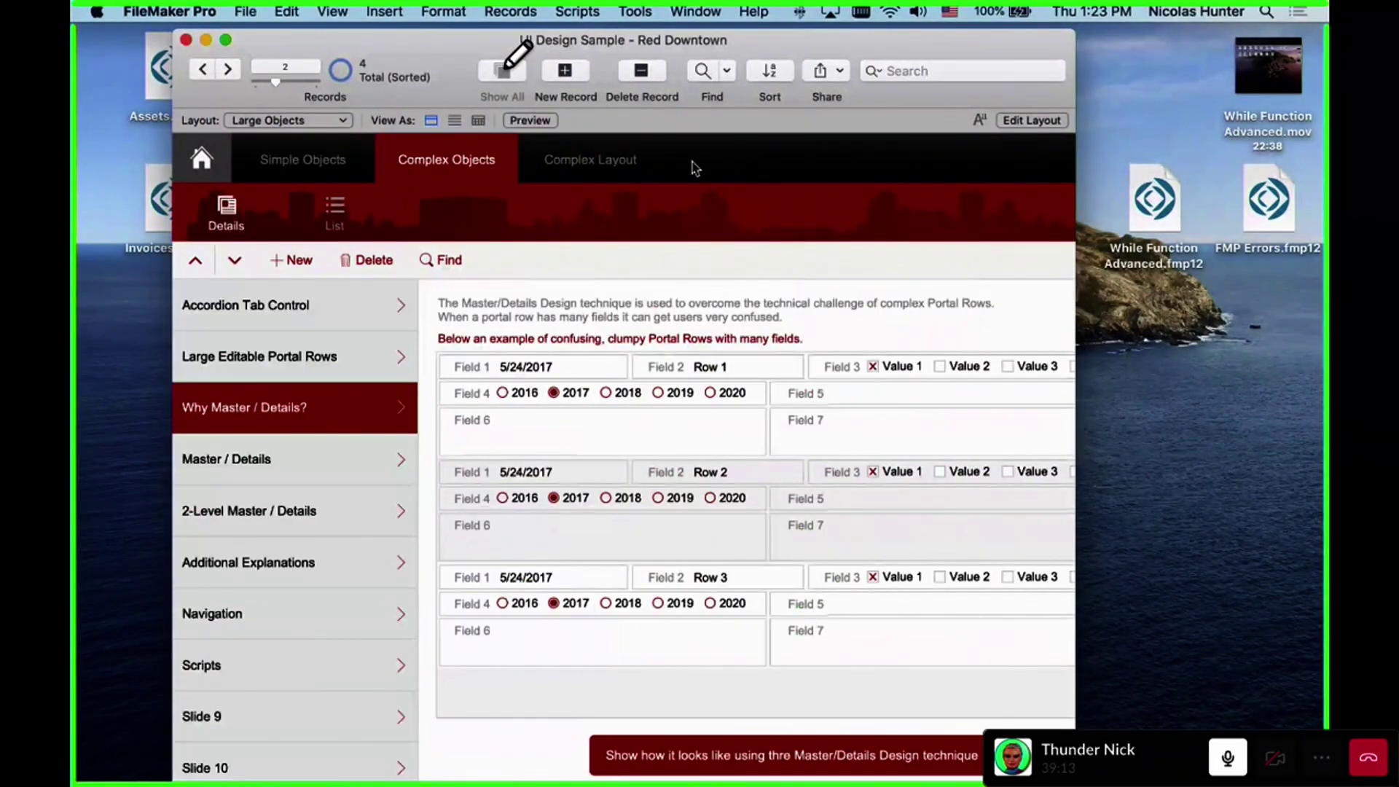
{"action": "left_click", "coordinate": [341, 160]}
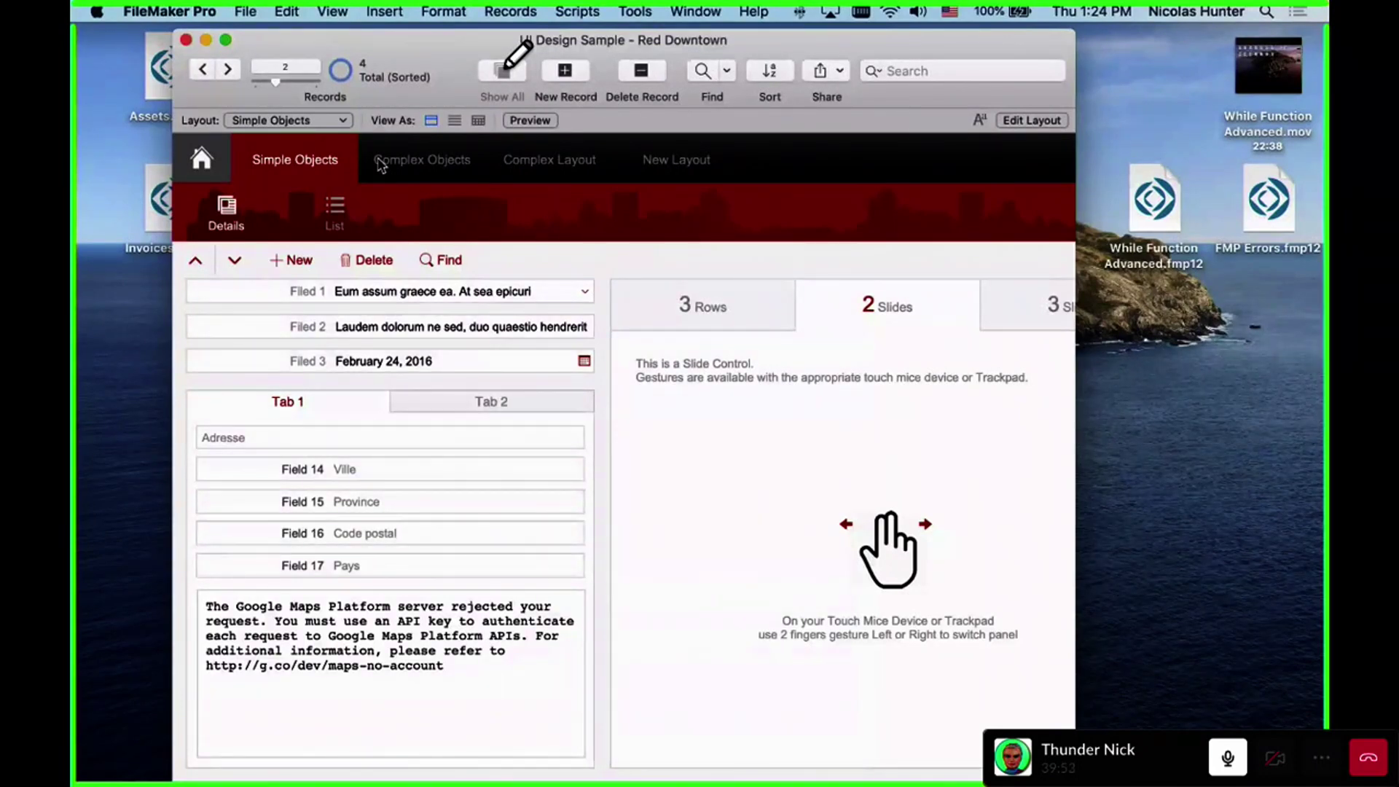
{"action": "left_click", "coordinate": [408, 161]}
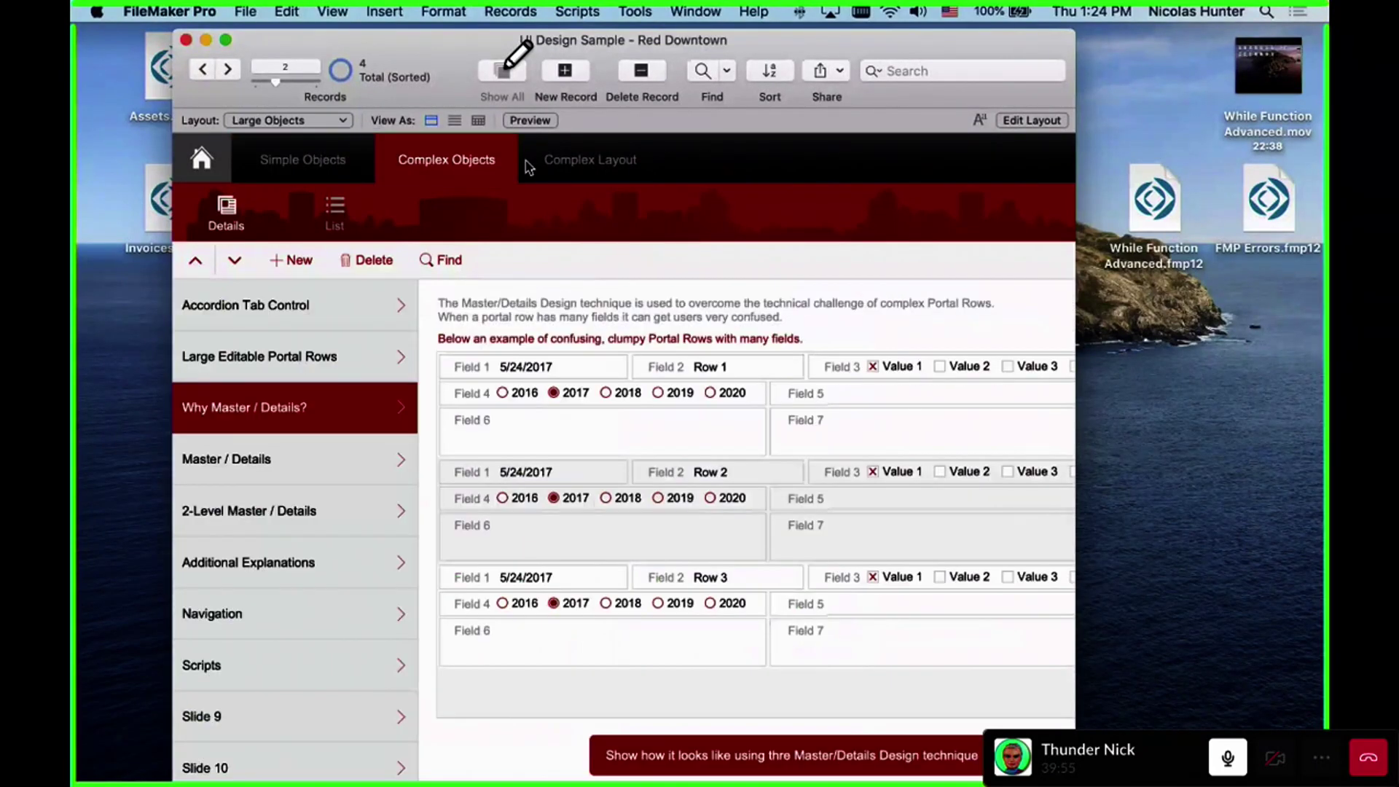
{"action": "left_click", "coordinate": [341, 166]}
Create a Table 1 layout named New Layout, place it directly above the Tables folder in Manage Layouts, and close the layout manager
{"action": "key", "text": "super+l"}
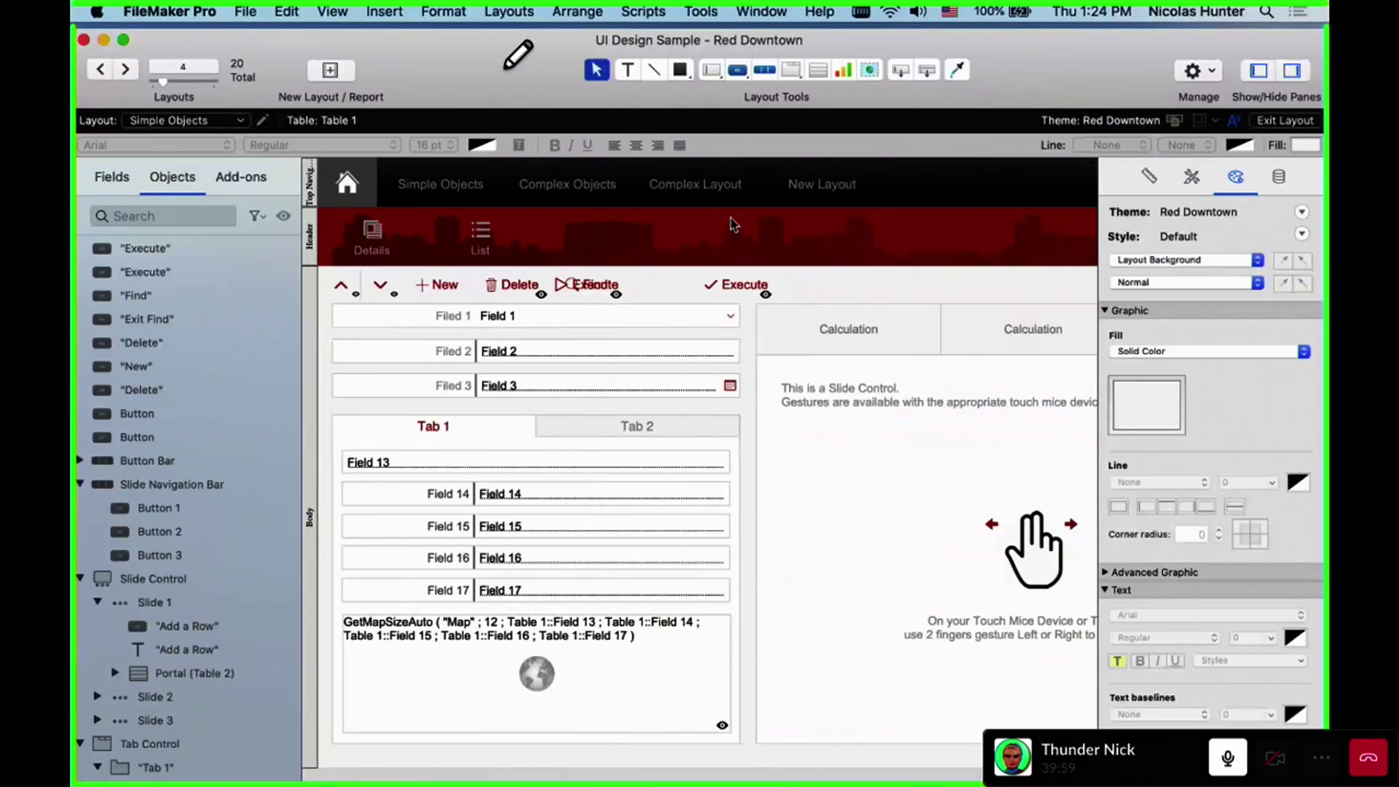
{"action": "key", "text": "super+shift+d"}
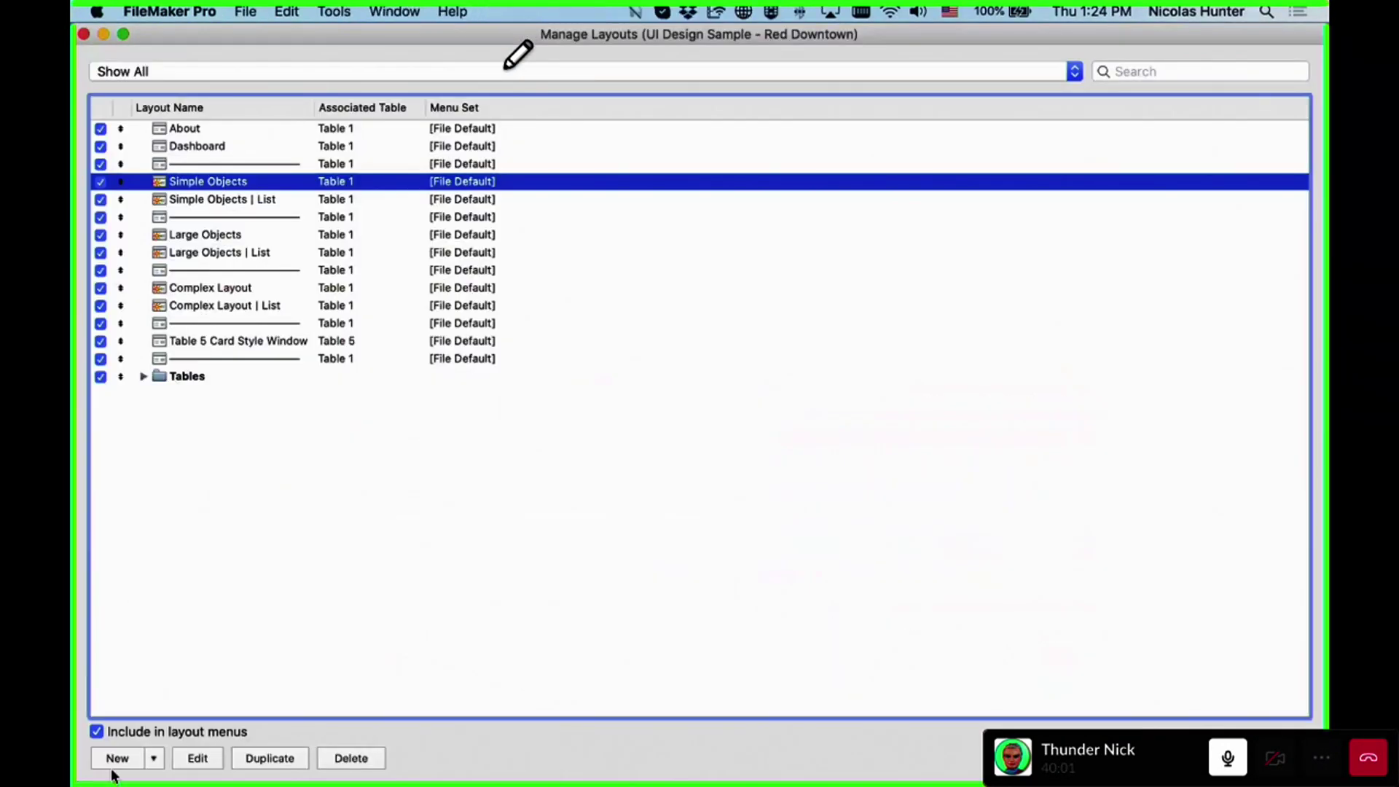
{"action": "key", "text": "super+n"}
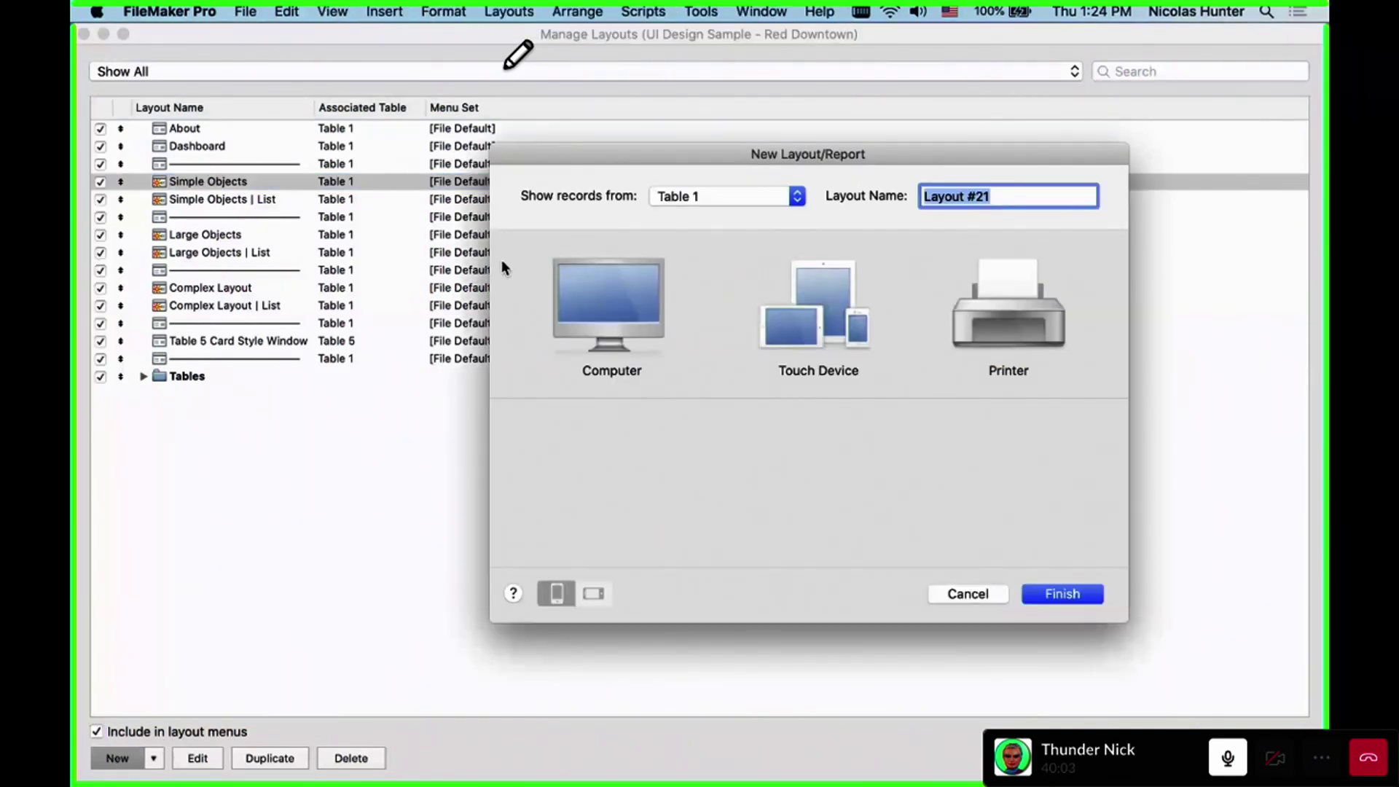
{"action": "type", "text": "New Layout"}
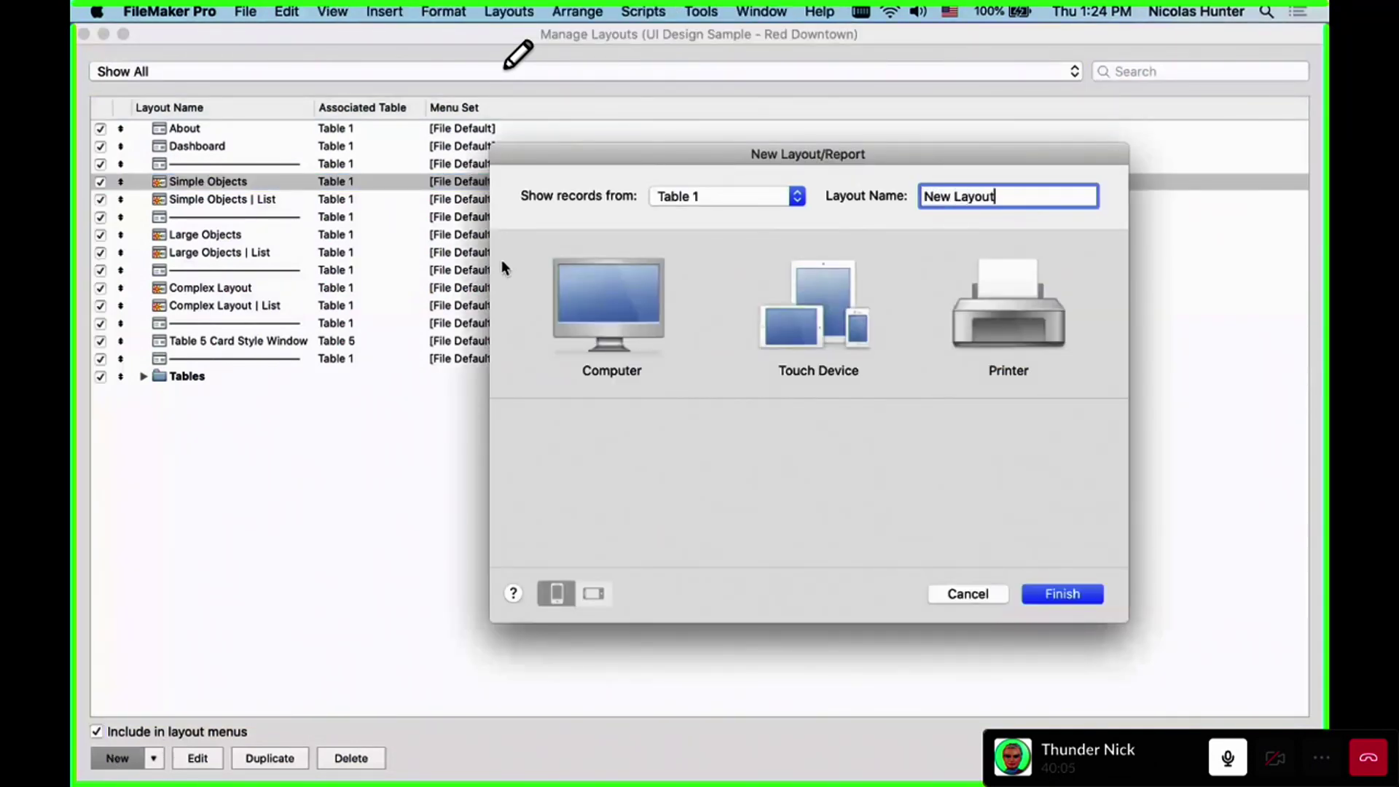
{"action": "key", "text": "Return"}
{"action": "left_click_drag", "start_coordinate": [204, 201], "coordinate": [234, 377]}
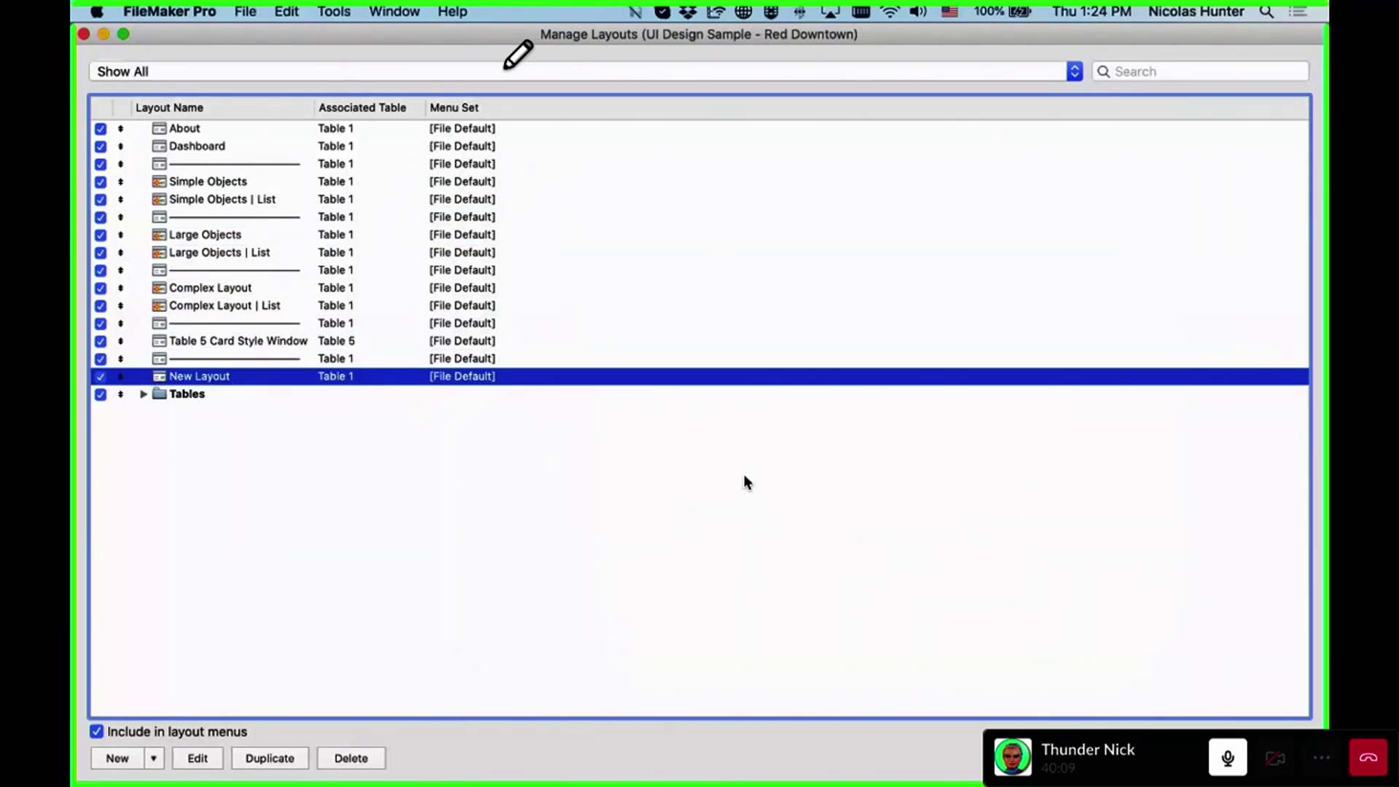
{"action": "left_click", "coordinate": [84, 35]}
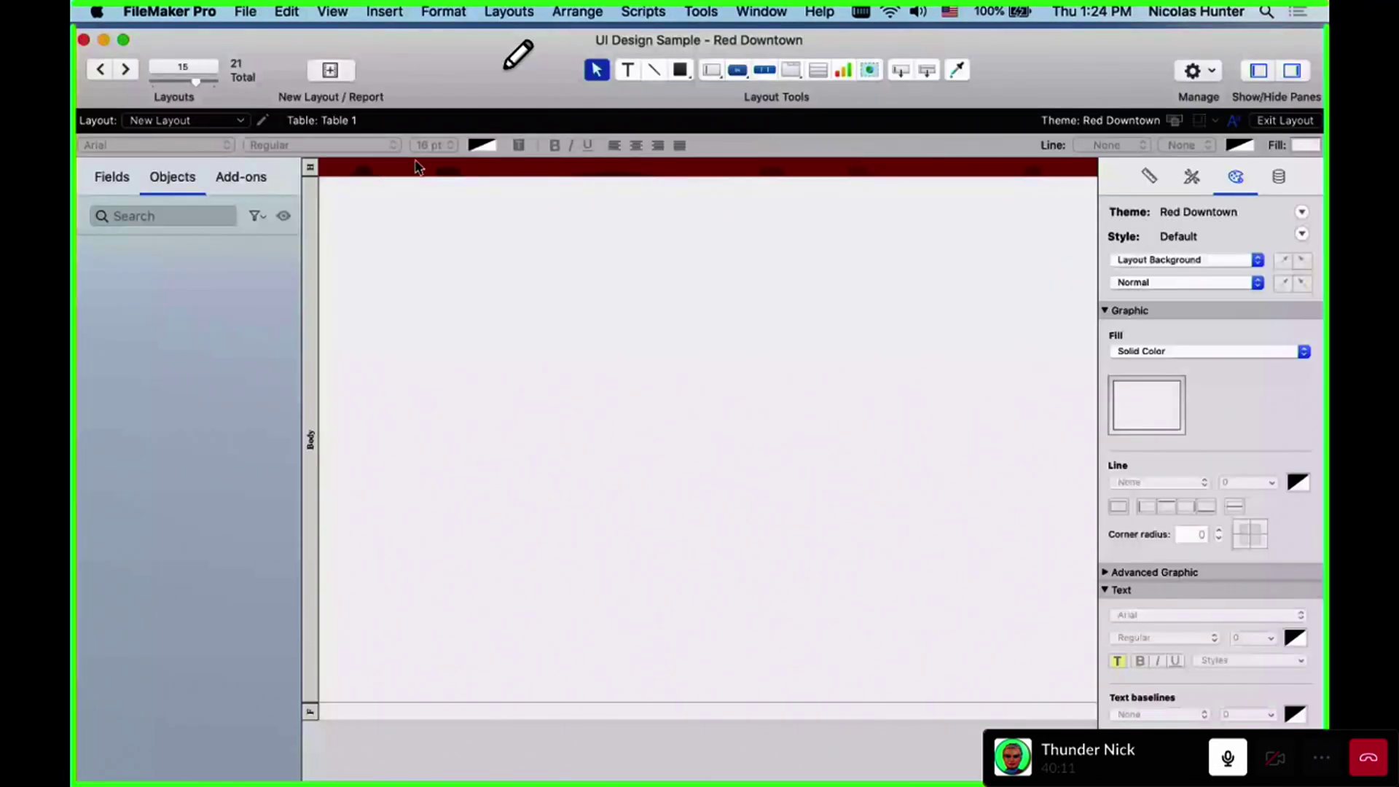
On the Simple Objects layout, set the action of the navigation bar's New Layout segment to Single Step
{"action": "left_click", "coordinate": [188, 121]}
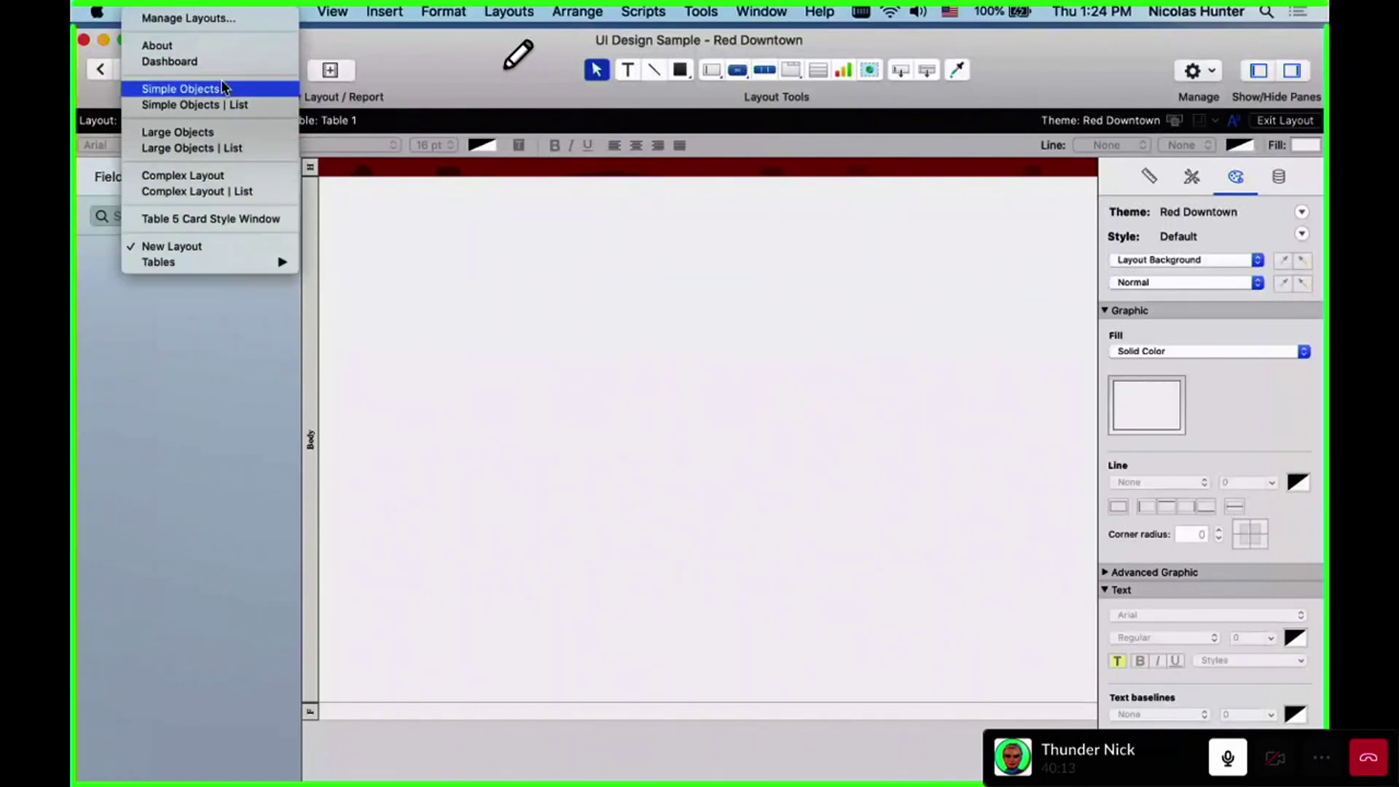
{"action": "left_click", "coordinate": [306, 147]}
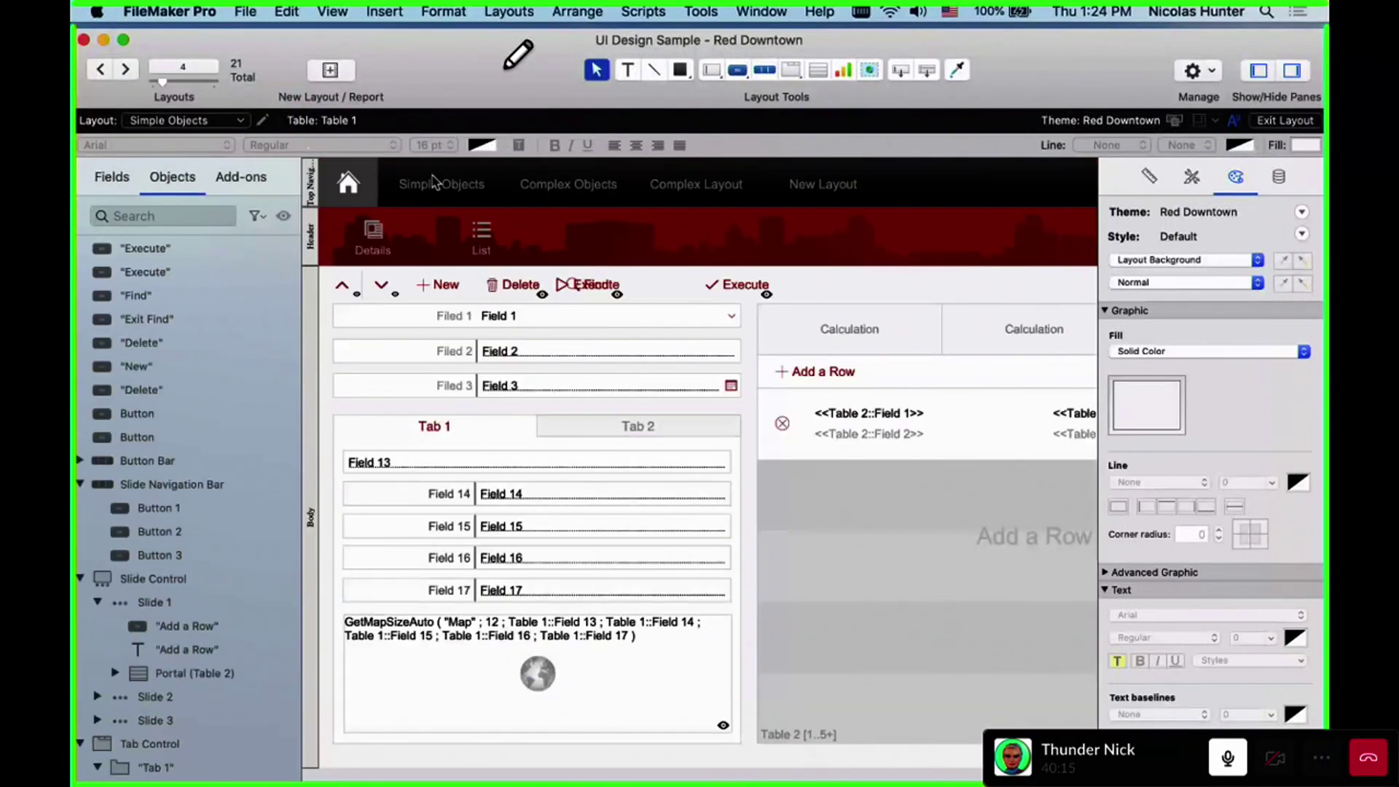
{"action": "left_click", "coordinate": [829, 204]}
{"action": "double_click", "coordinate": [830, 209]}
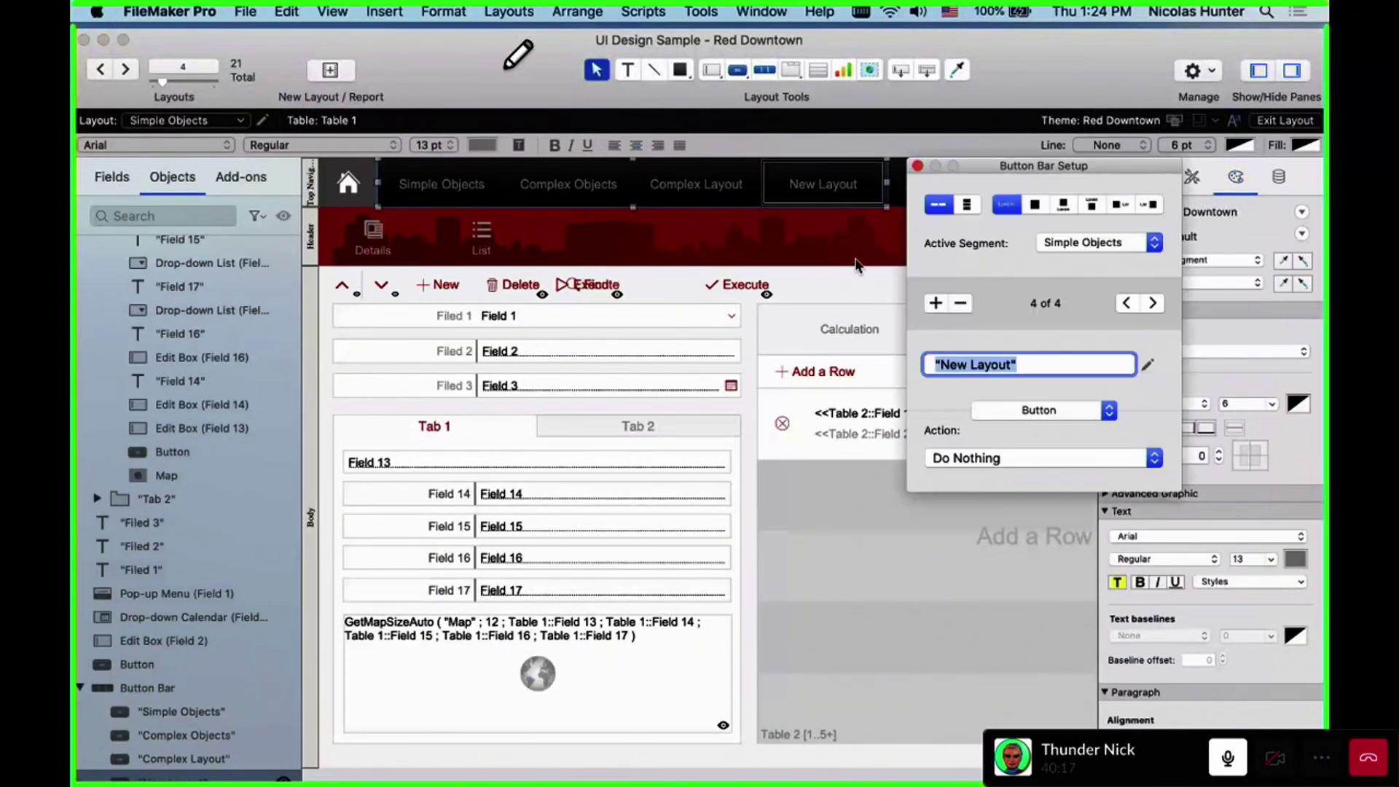
{"action": "left_click", "coordinate": [1028, 457]}
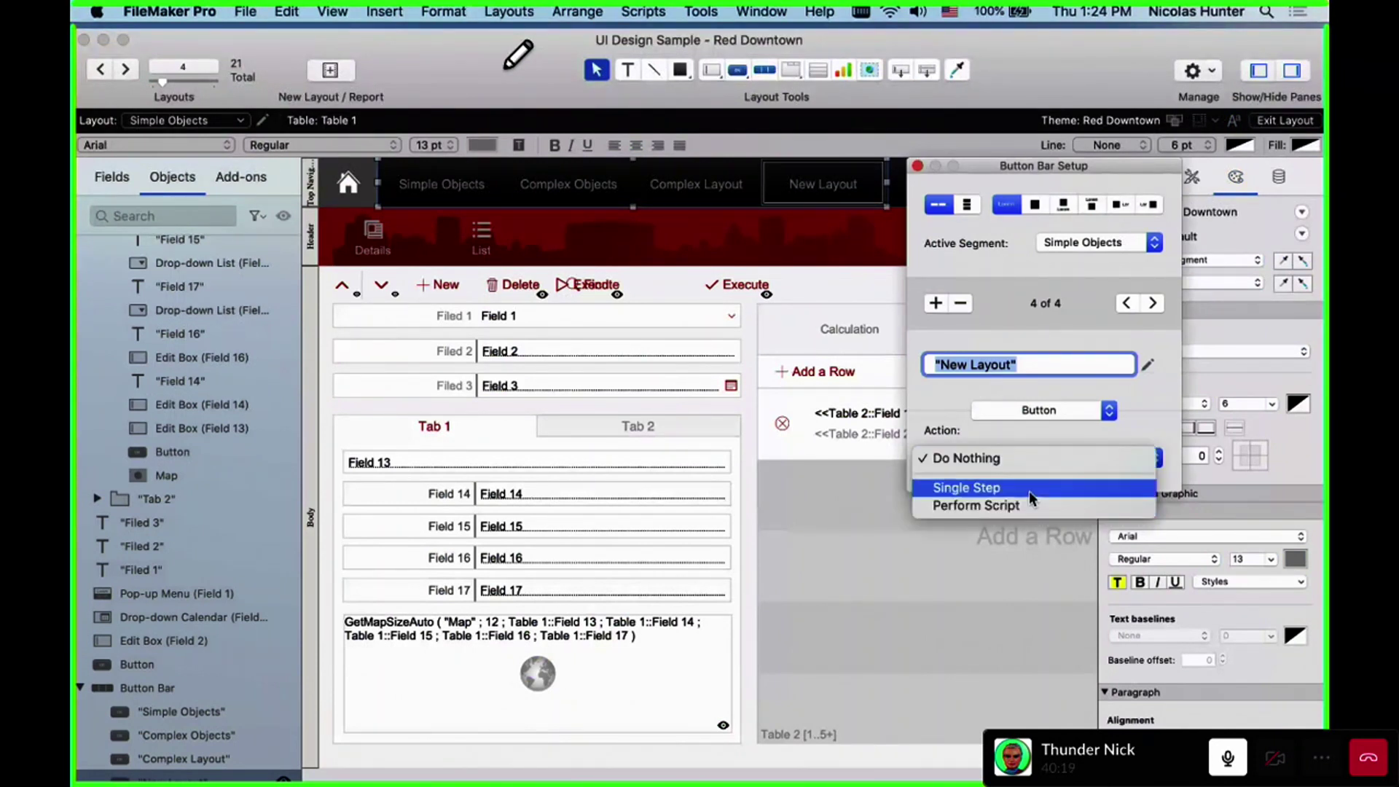
{"action": "key", "text": "Escape"}
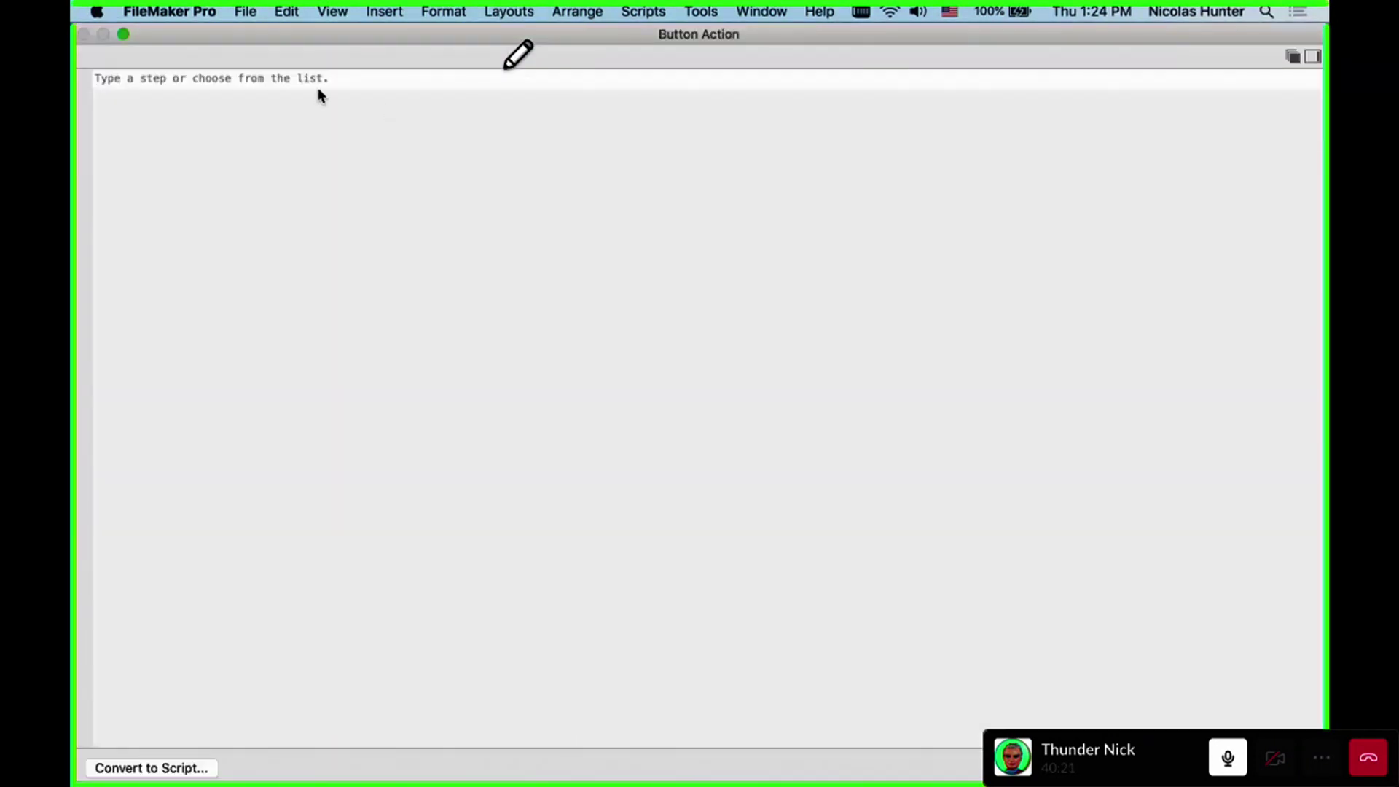
Make the segment's single step Go to Layout with New Layout (Table 1) as the target, and close the button bar setup
{"action": "left_click", "coordinate": [317, 88]}
{"action": "type", "text": "gtl"}
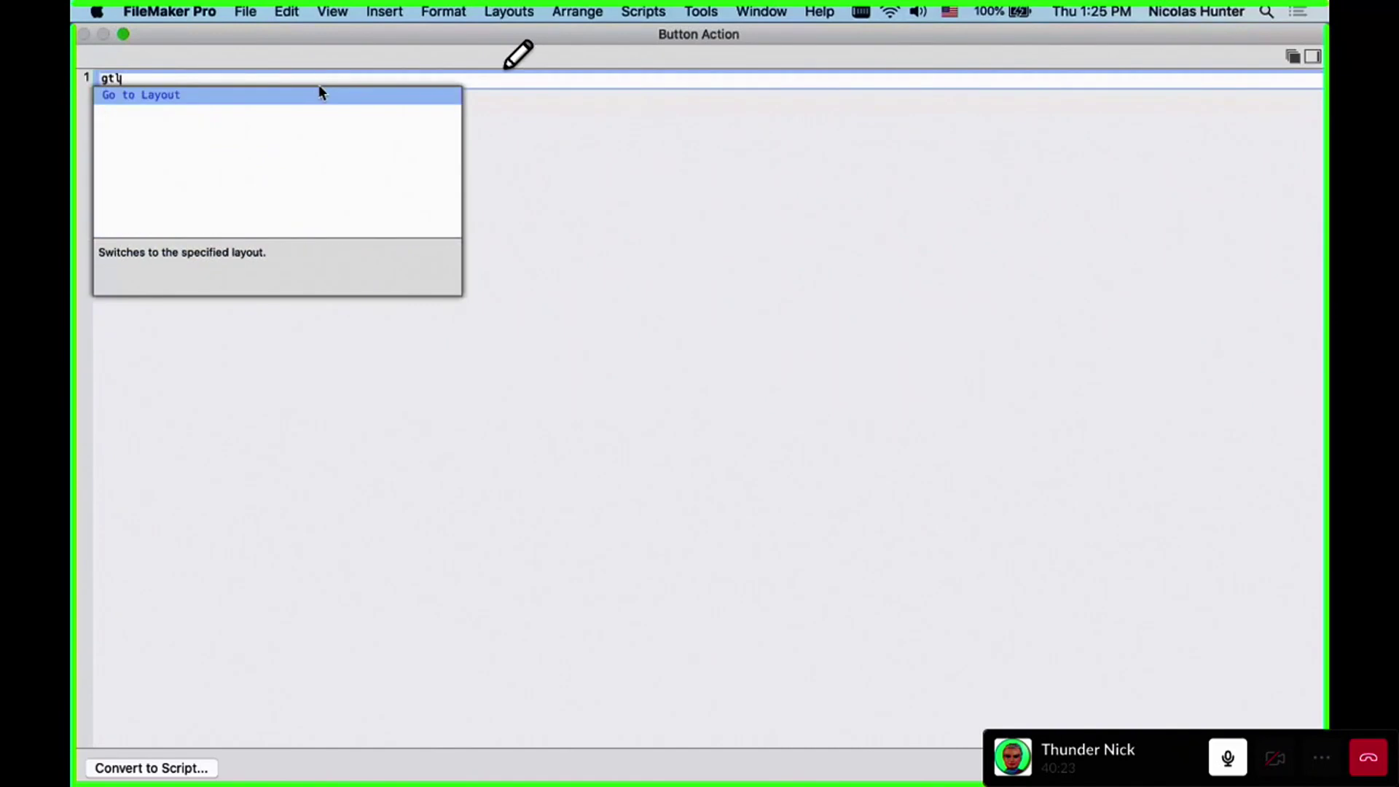
{"action": "key", "text": "Return"}
{"action": "left_click", "coordinate": [243, 77]}
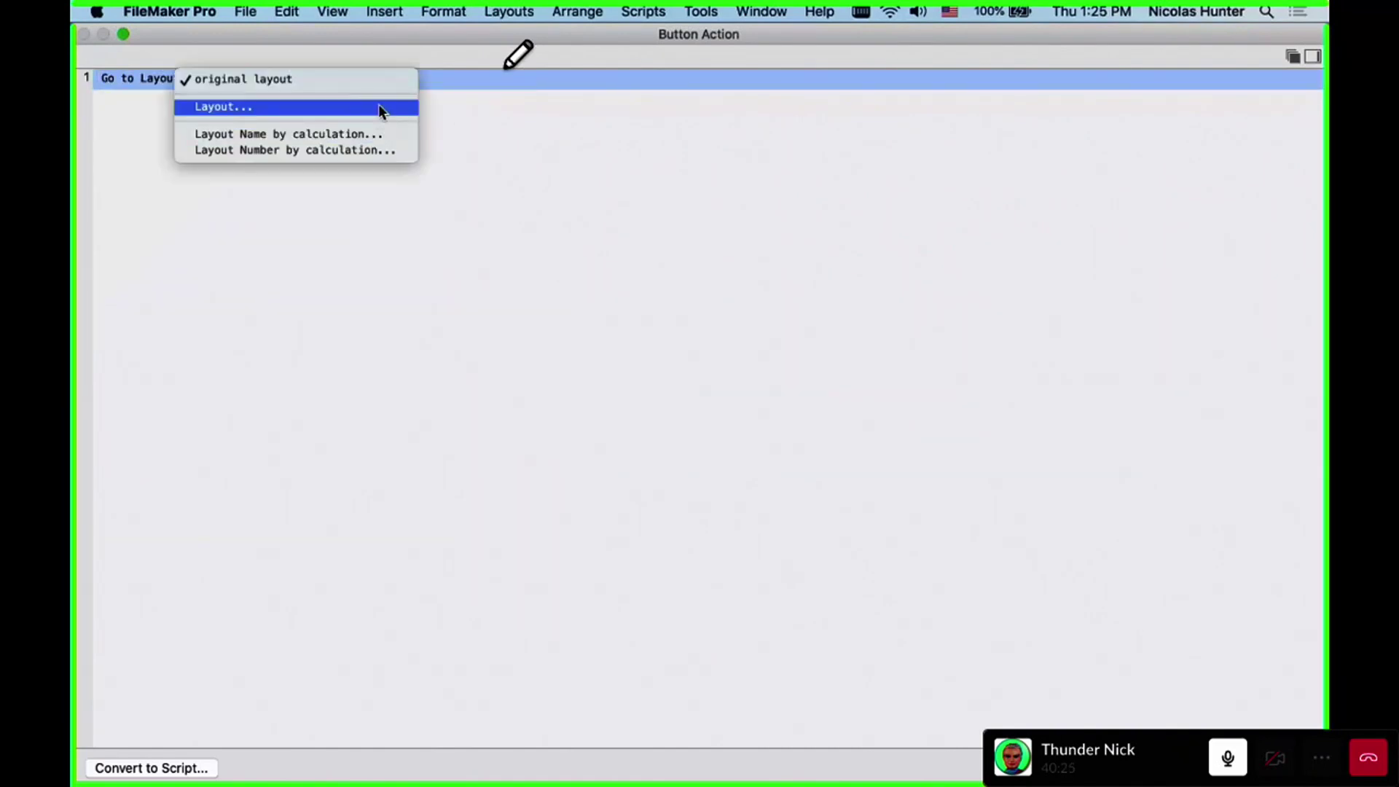
{"action": "left_click", "coordinate": [378, 110]}
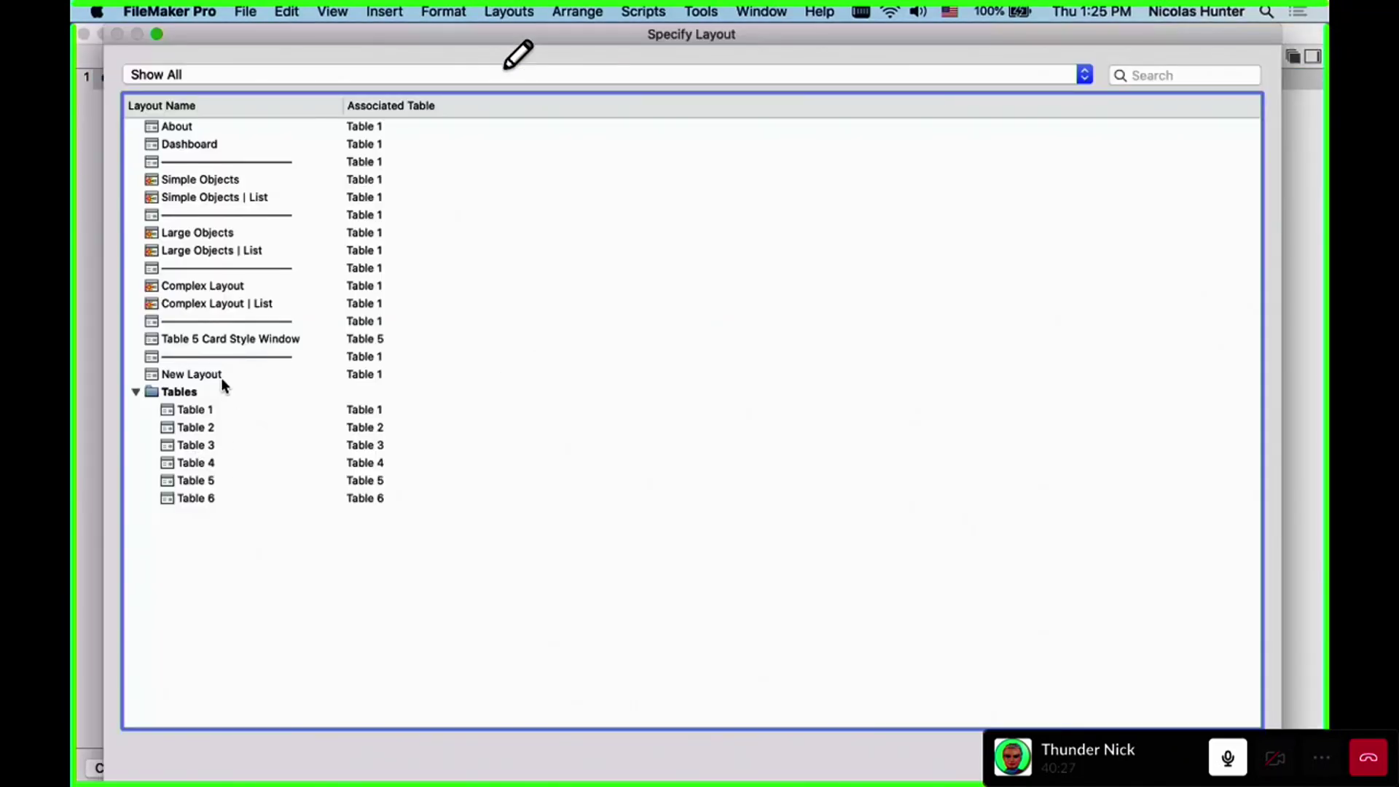
{"action": "double_click", "coordinate": [224, 373]}
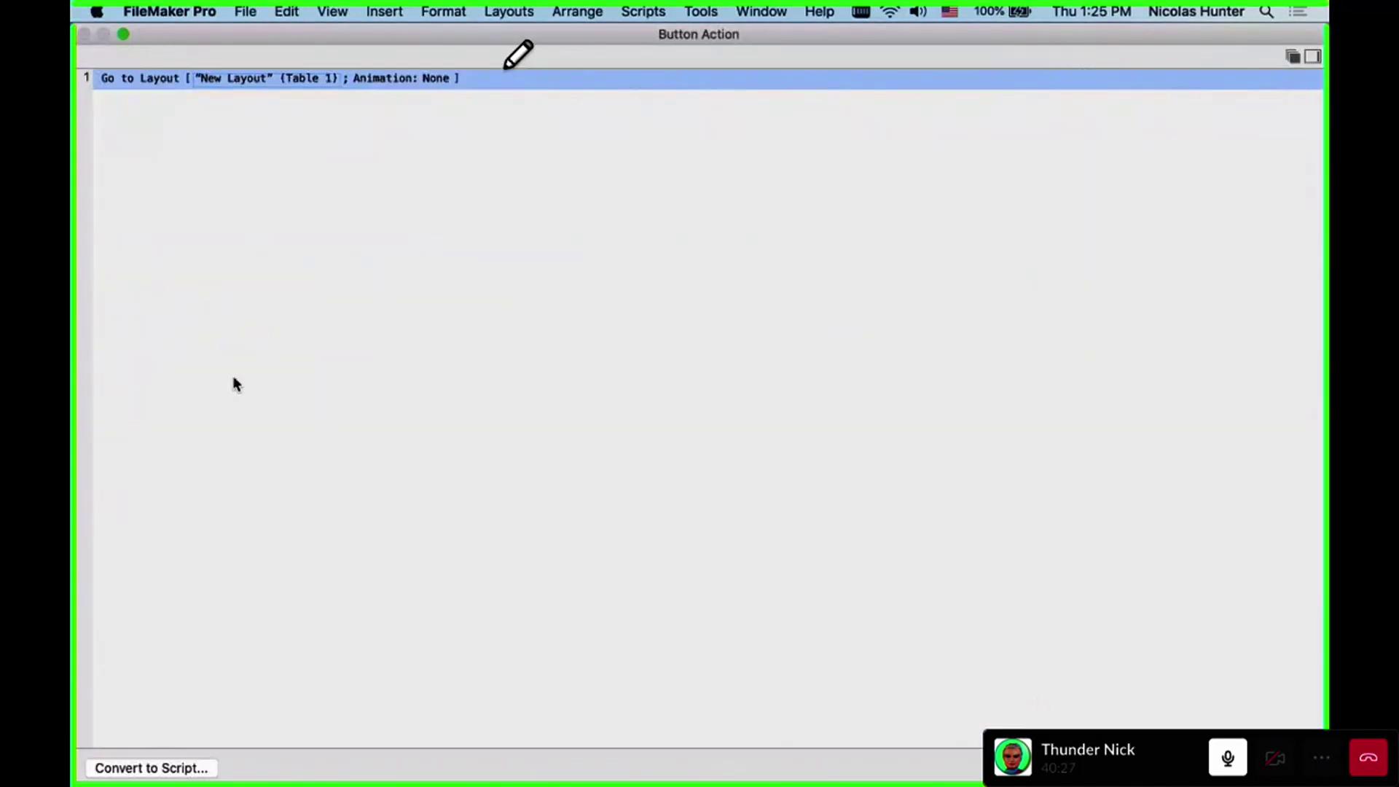
{"action": "key", "text": "super+w"}
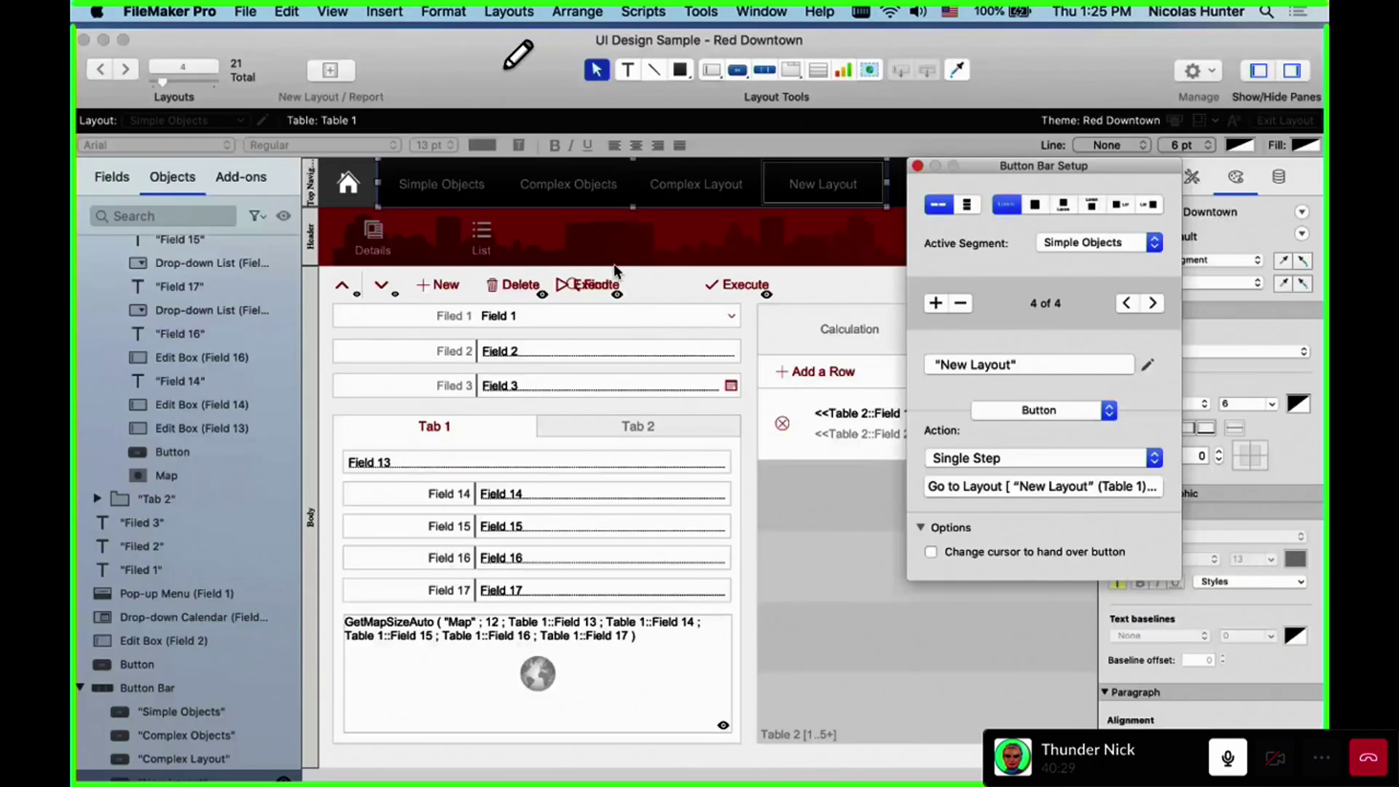
{"action": "left_click", "coordinate": [916, 167]}
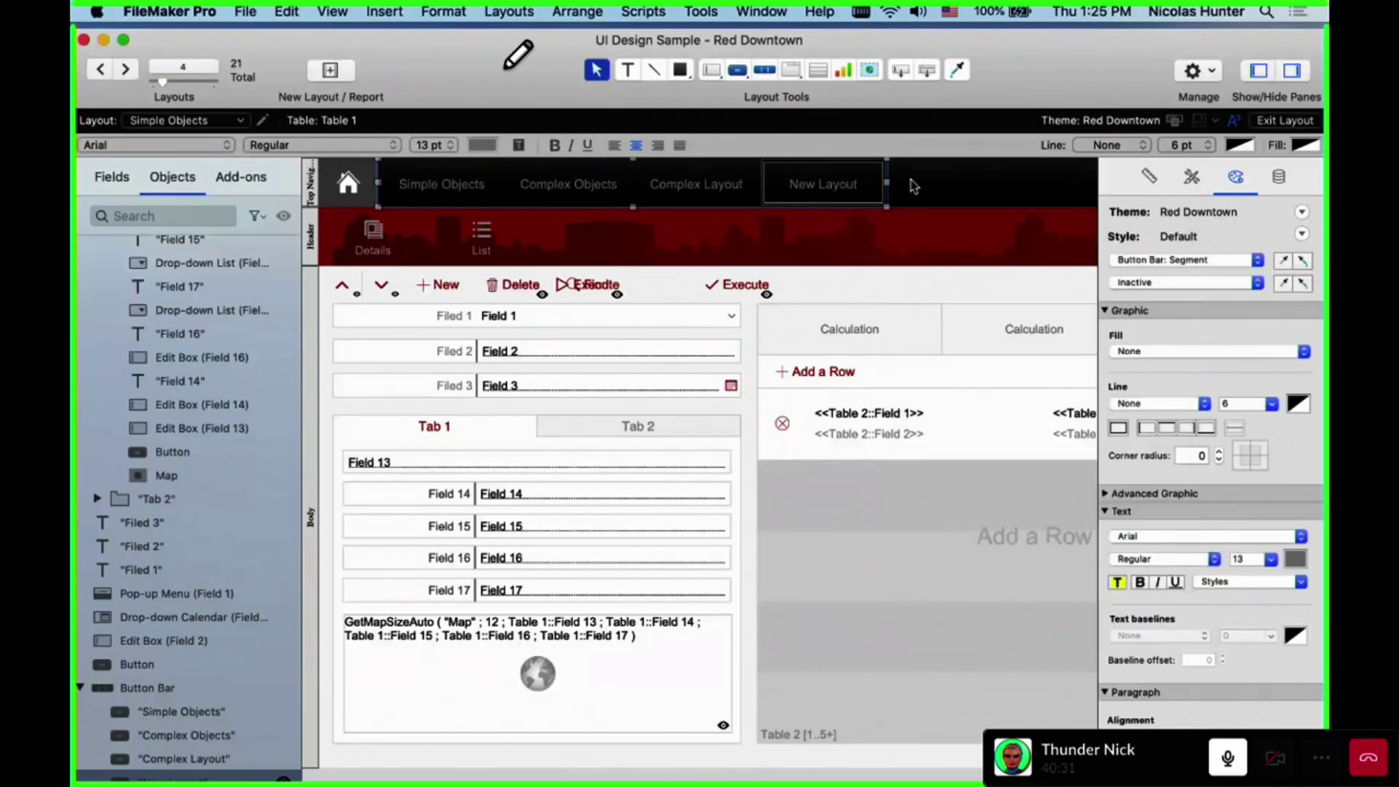
From Manage Layouts, open New Layout in a separate window with the status toolbar shown
{"action": "key", "text": "shift+super+l"}
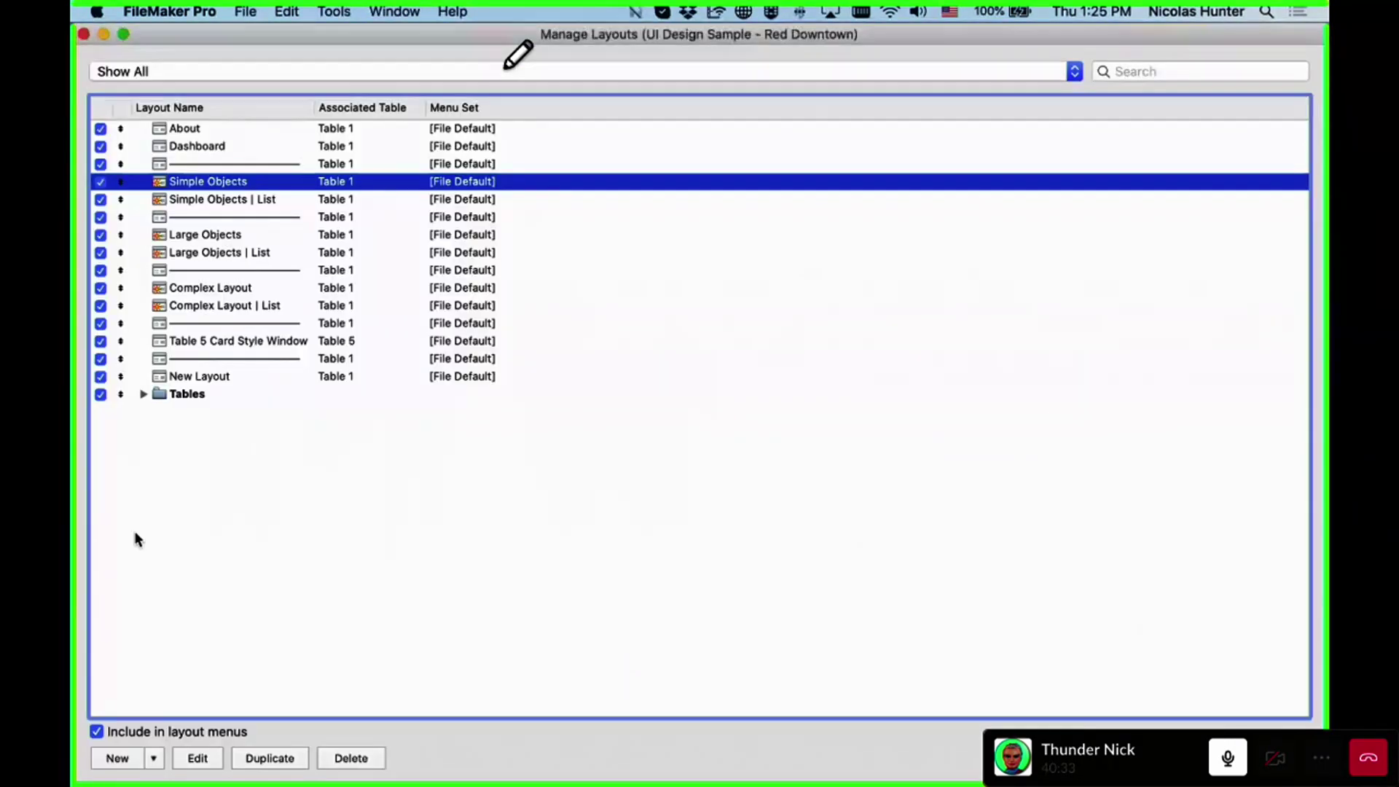
{"action": "left_click", "coordinate": [196, 376]}
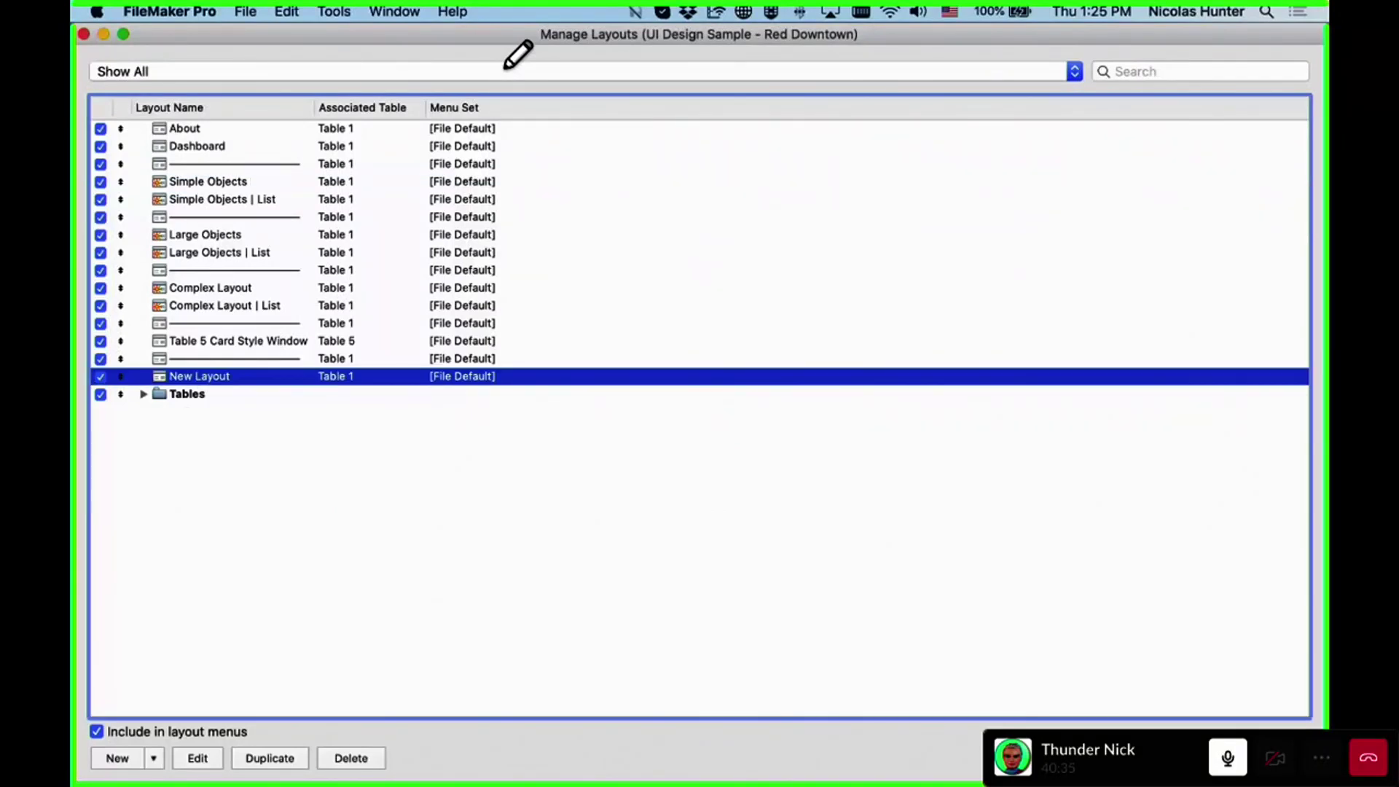
{"action": "key", "text": "Return"}
{"action": "key", "text": "alt+super+s"}
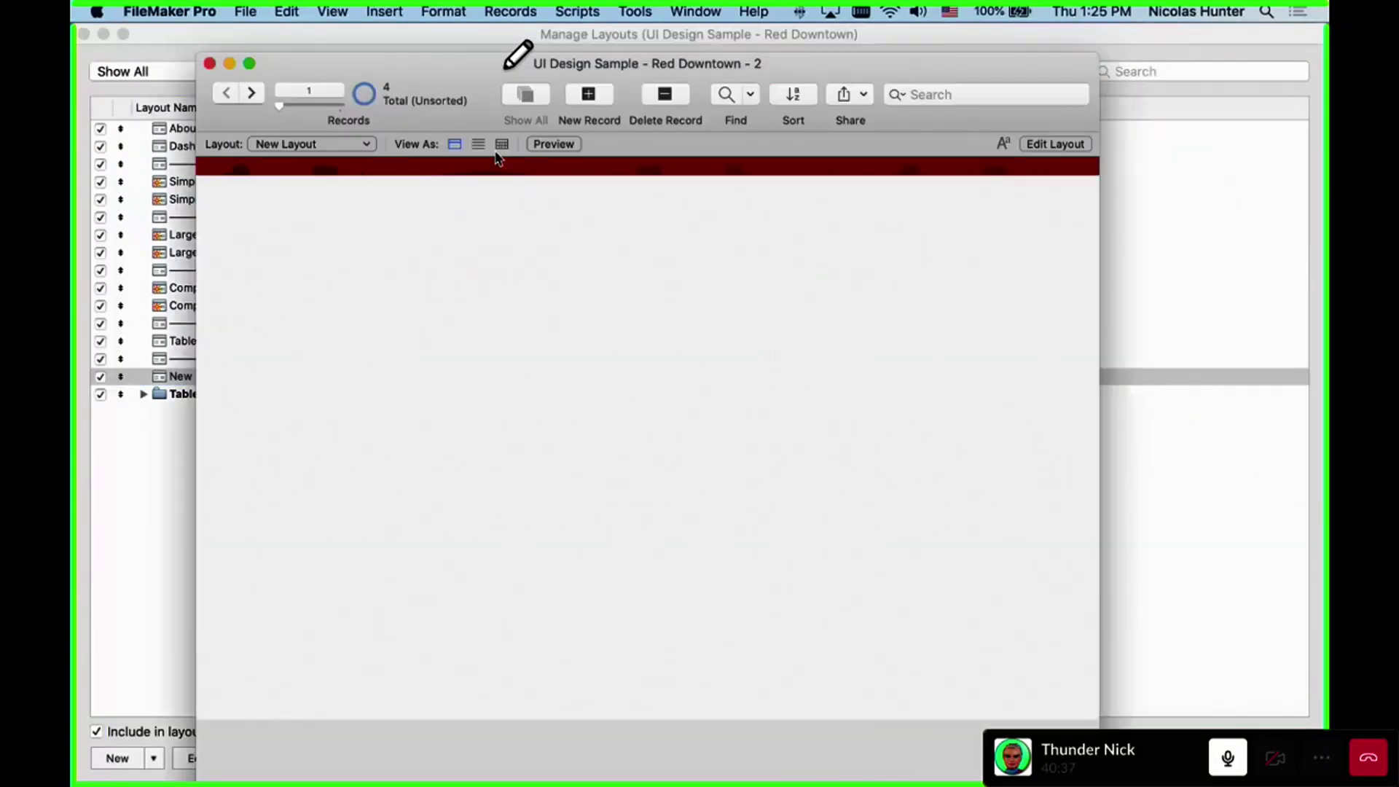
Switch New Layout to Layout mode and add a Top Navigation part through Part Setup
{"action": "left_click", "coordinate": [577, 11]}
{"action": "mouse_move", "coordinate": [510, 11]}
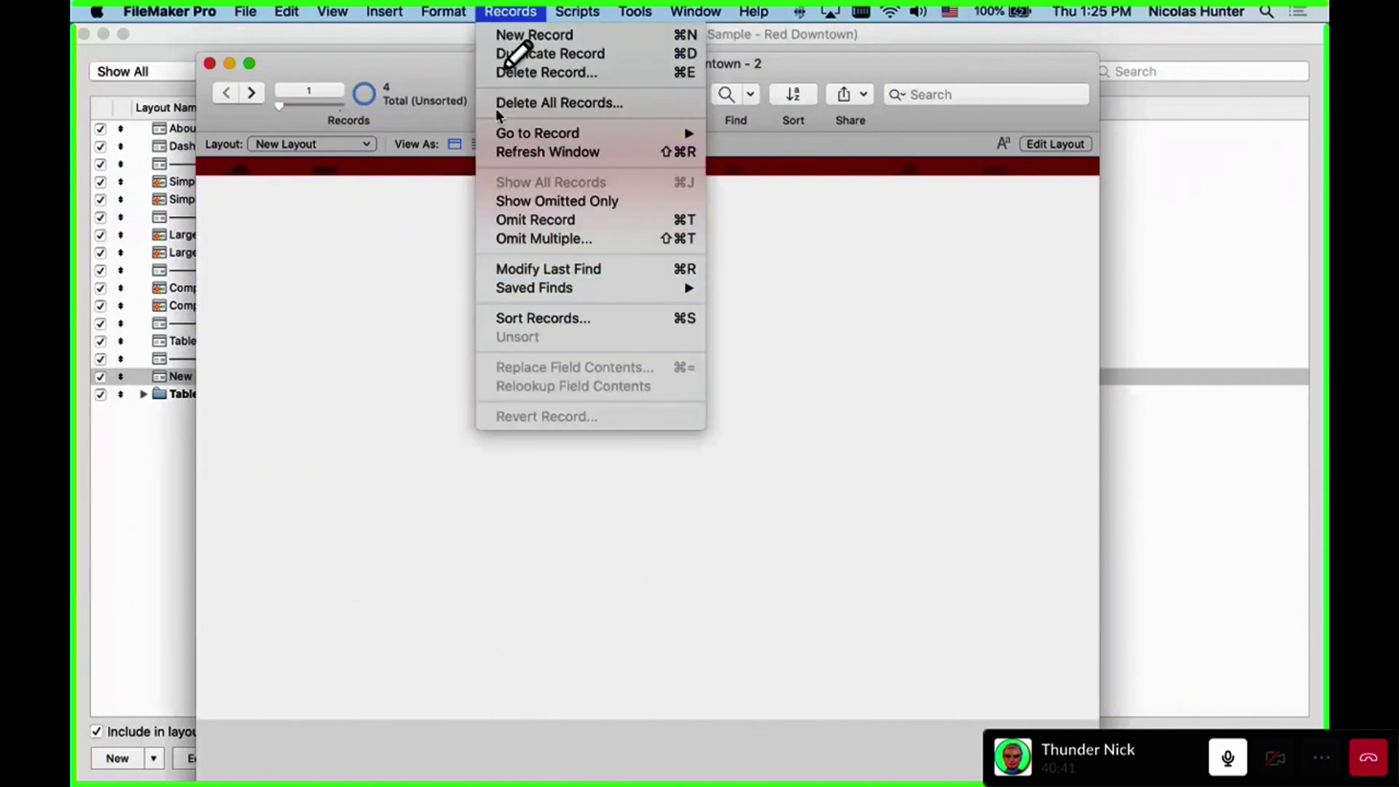
{"action": "mouse_move", "coordinate": [452, 10]}
{"action": "left_click", "coordinate": [481, 321]}
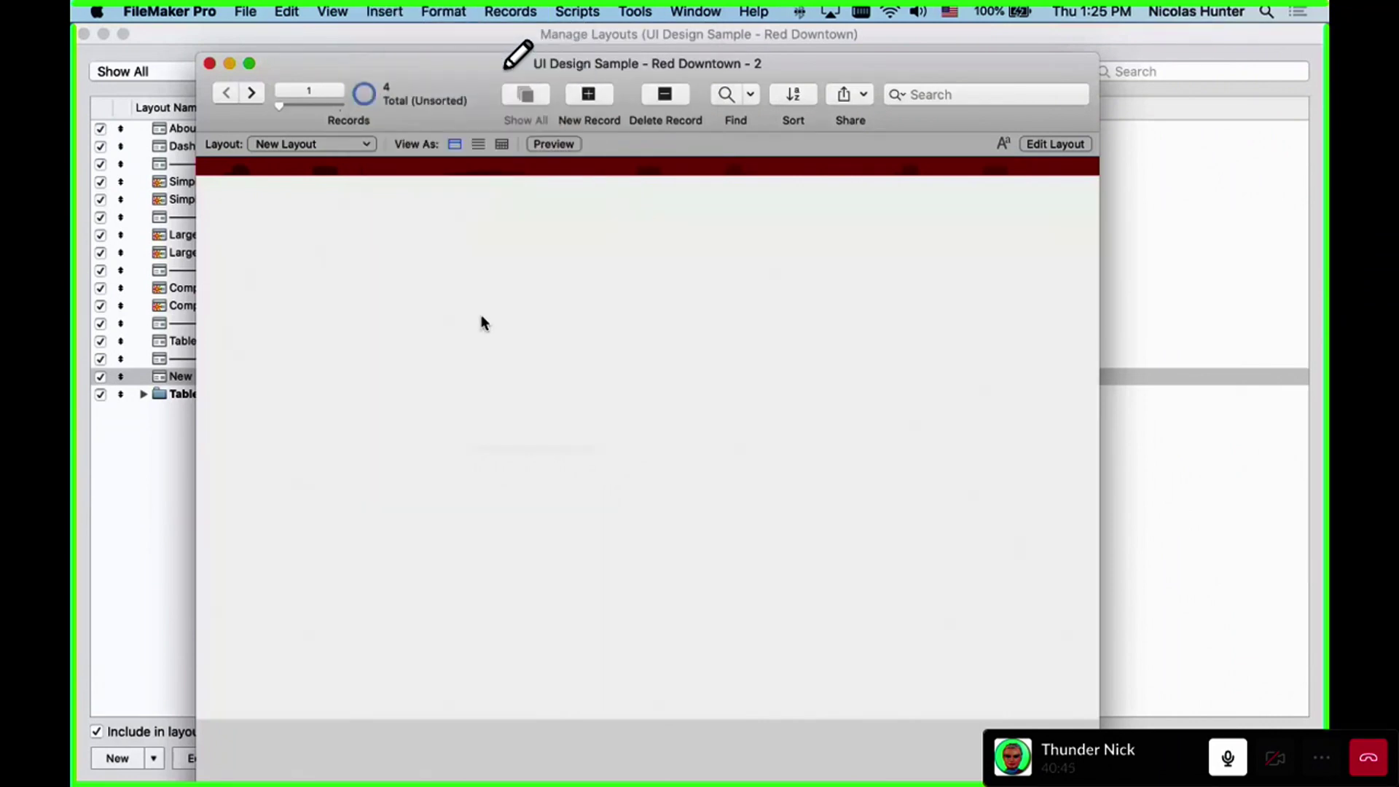
{"action": "key", "text": "super+l"}
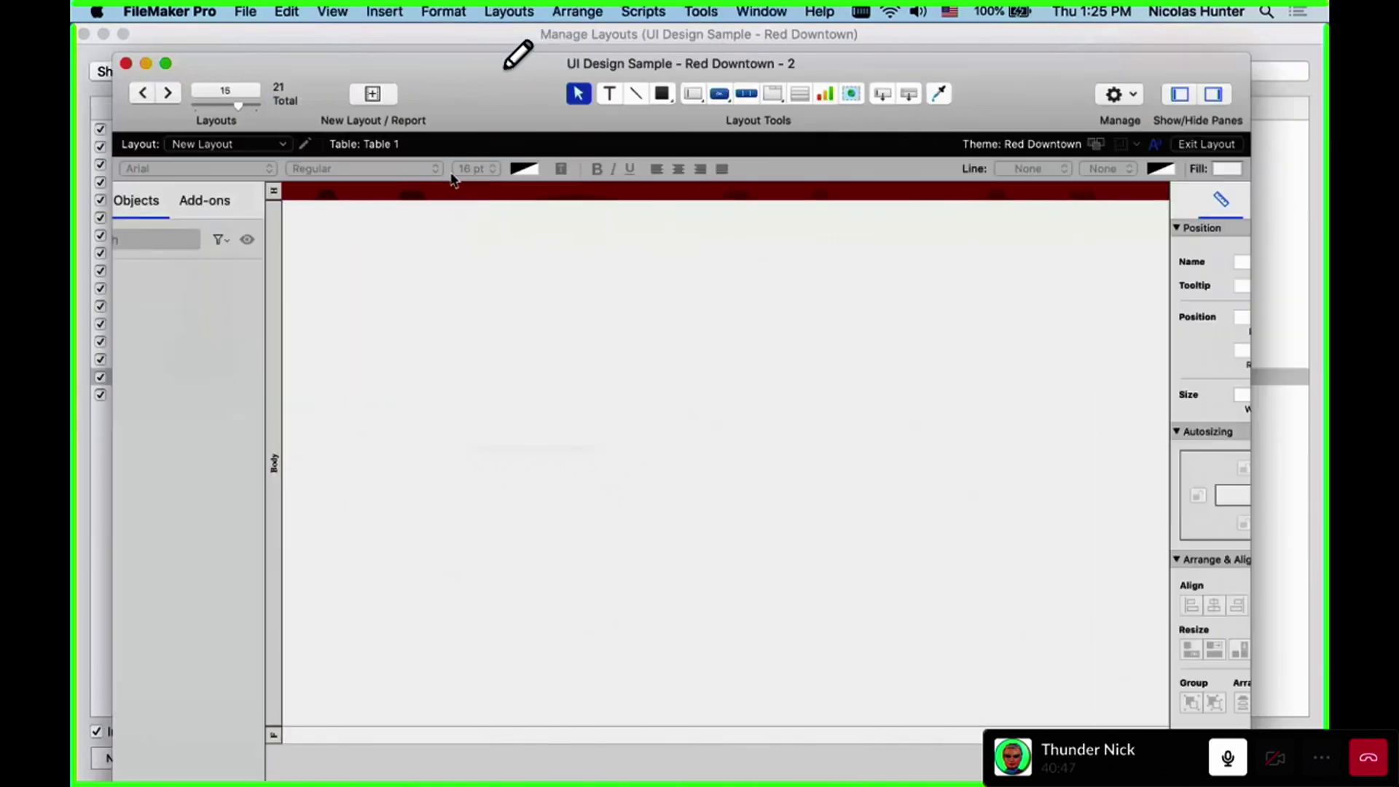
{"action": "left_click", "coordinate": [488, 6]}
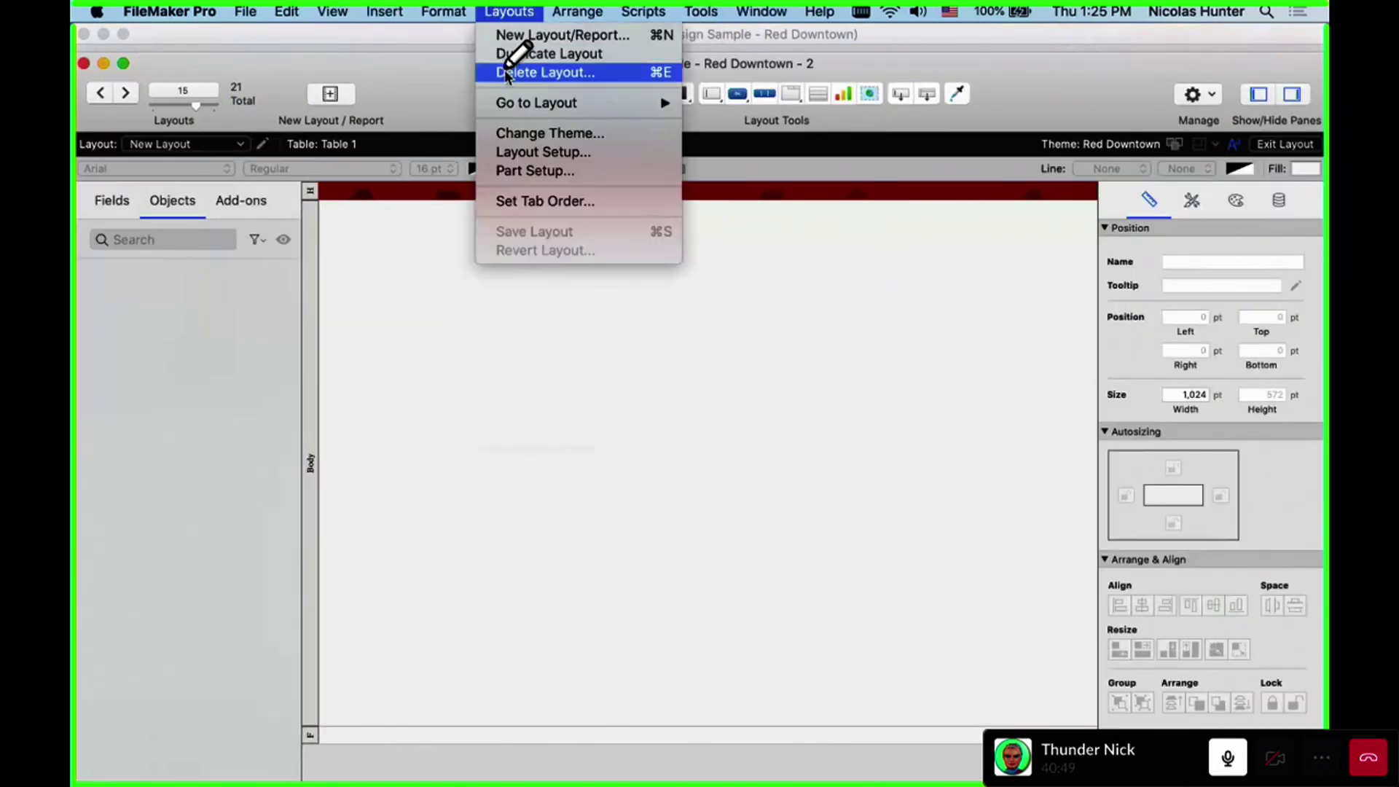
{"action": "left_click", "coordinate": [515, 172]}
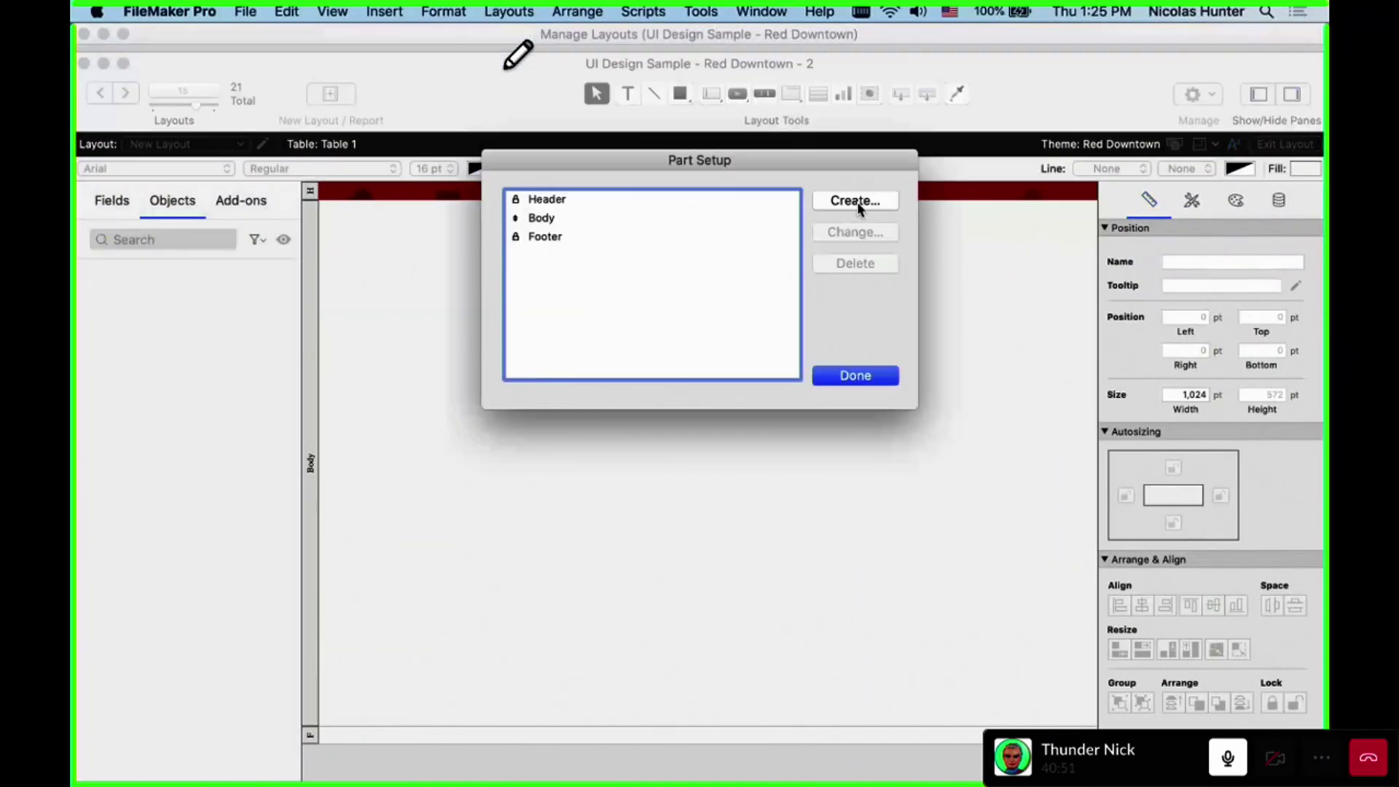
{"action": "left_click", "coordinate": [858, 204]}
{"action": "left_click", "coordinate": [754, 612]}
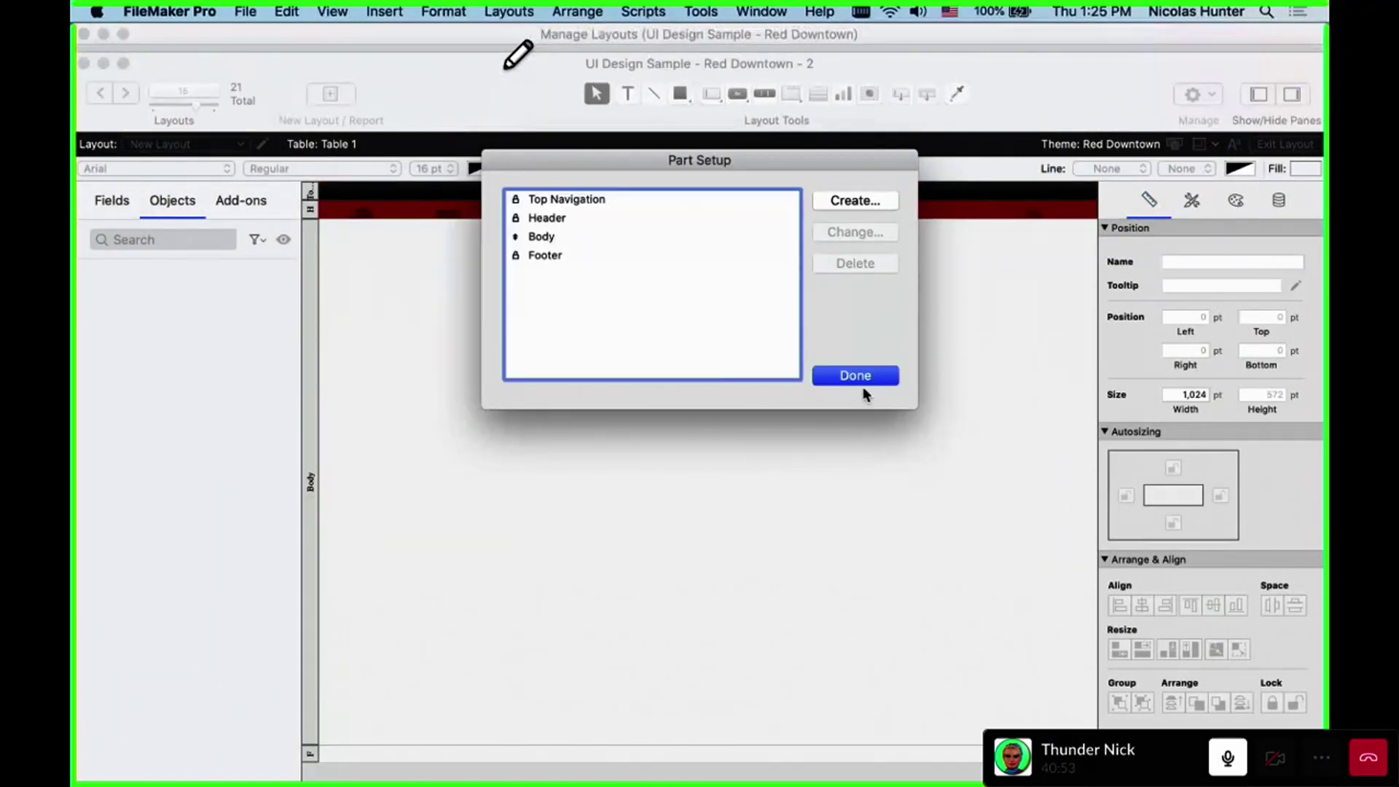
{"action": "left_click", "coordinate": [857, 377]}
Close Manage Layouts and check the heights of the Top Navigation and Header parts on Simple Objects
{"action": "left_click_drag", "start_coordinate": [426, 107], "coordinate": [258, 361]}
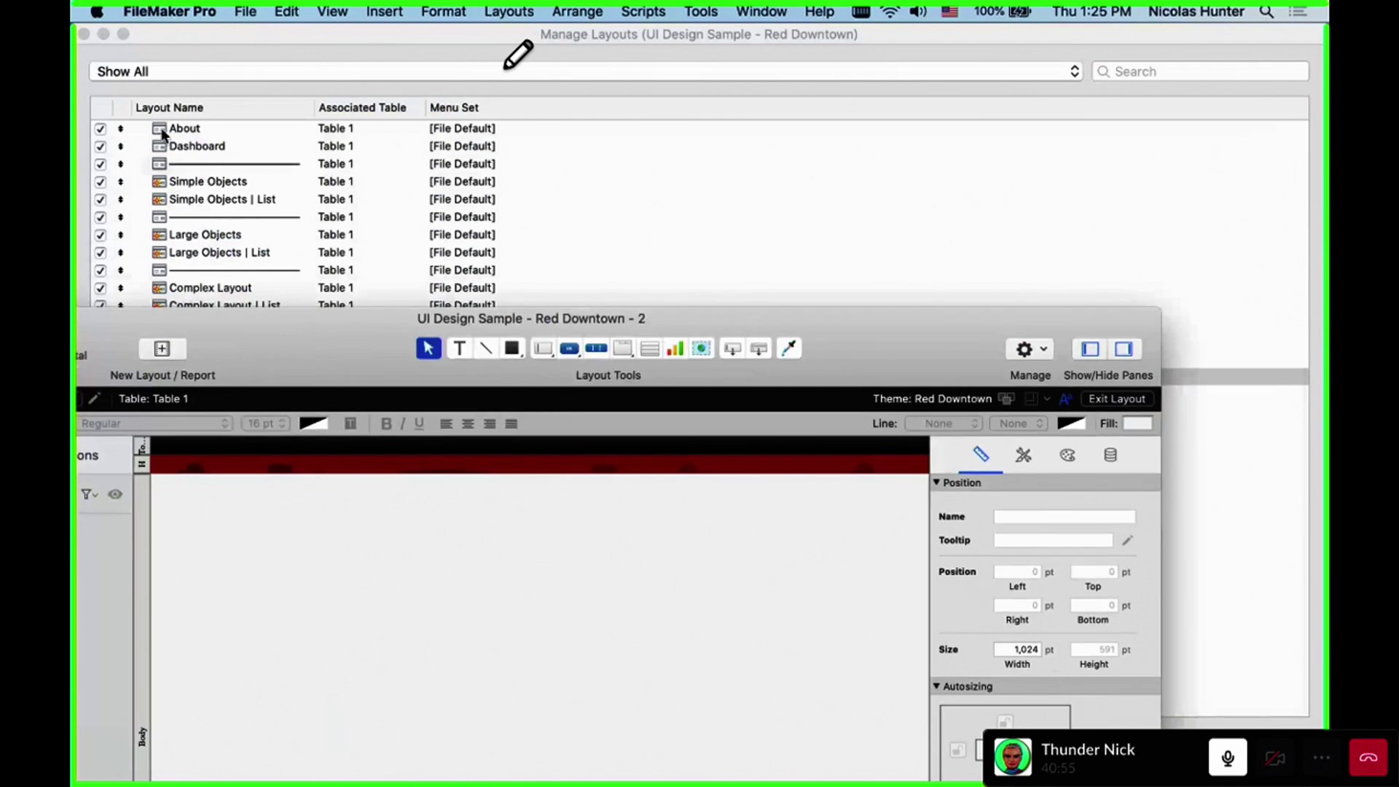
{"action": "left_click", "coordinate": [85, 34]}
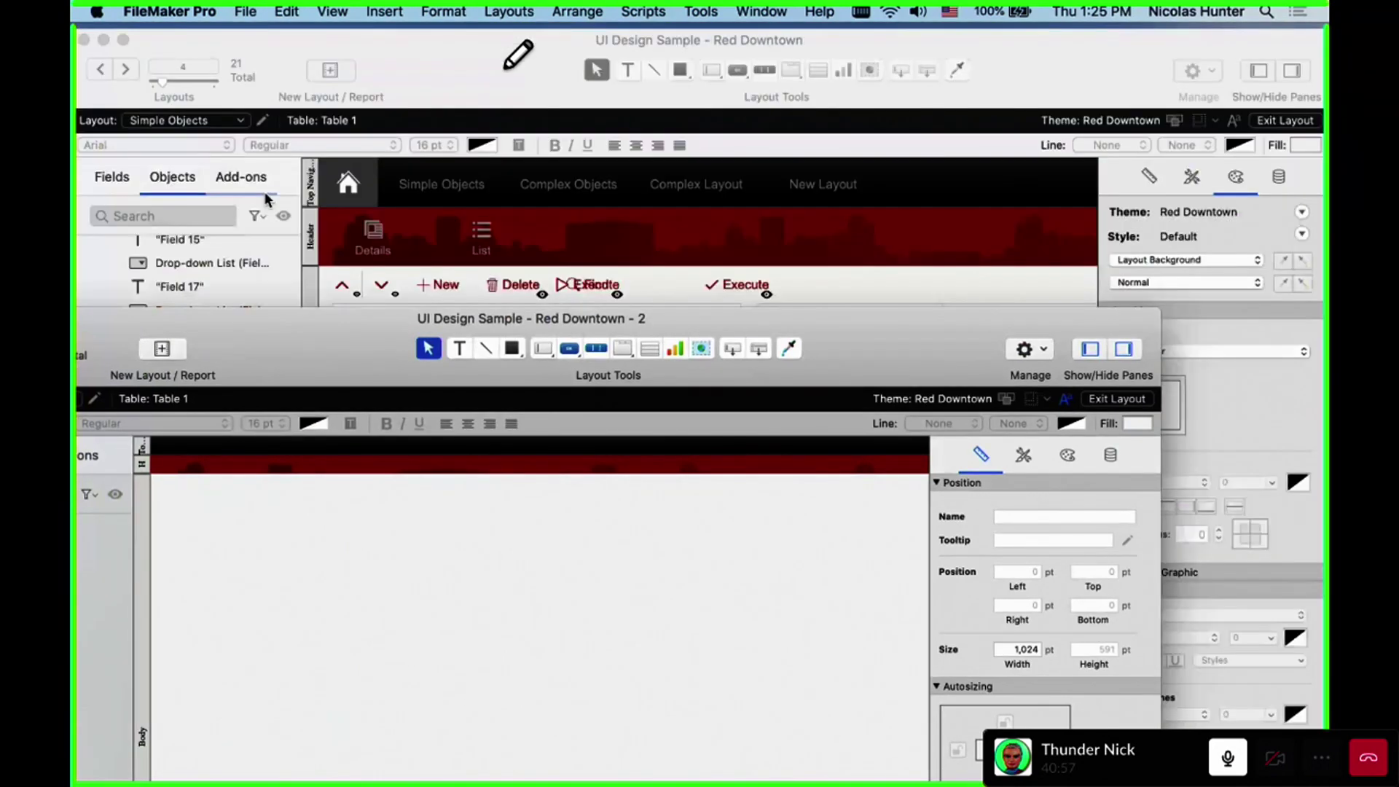
{"action": "left_click", "coordinate": [264, 190]}
{"action": "left_click", "coordinate": [1149, 177]}
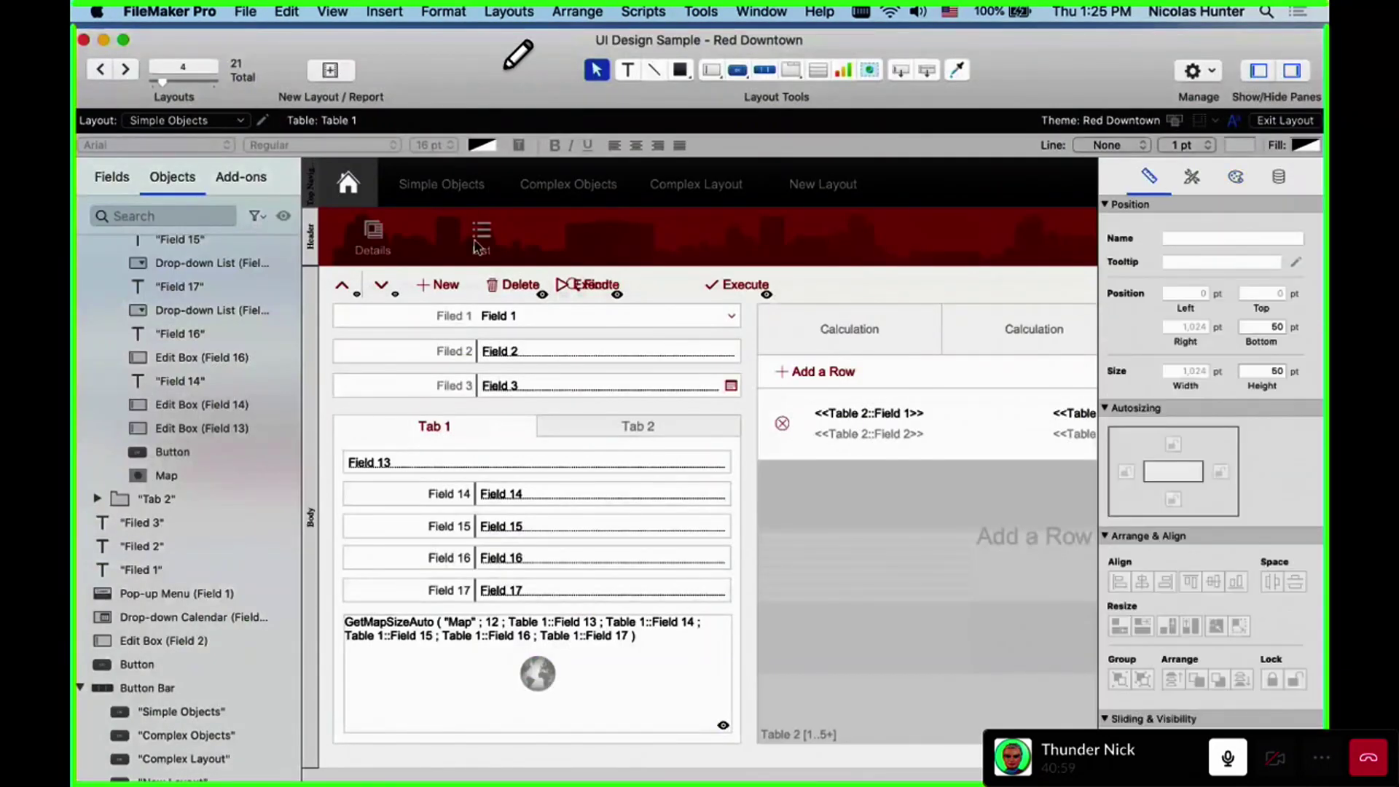
{"action": "left_click", "coordinate": [315, 242]}
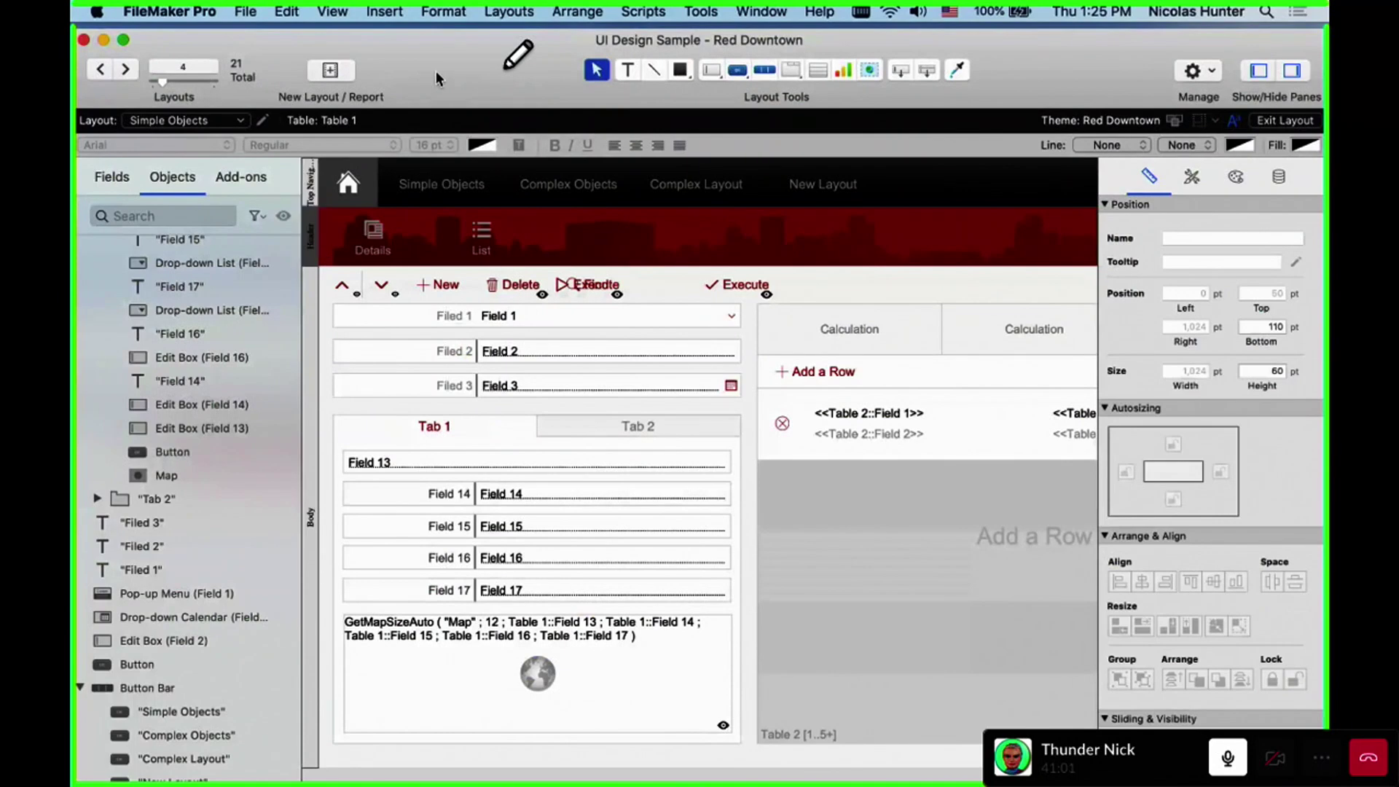
On New Layout, set the Top Navigation part's height to 50 pt and the Header part's height to 60 pt
{"action": "left_click_drag", "start_coordinate": [435, 72], "coordinate": [609, 67]}
{"action": "left_click", "coordinate": [169, 469]}
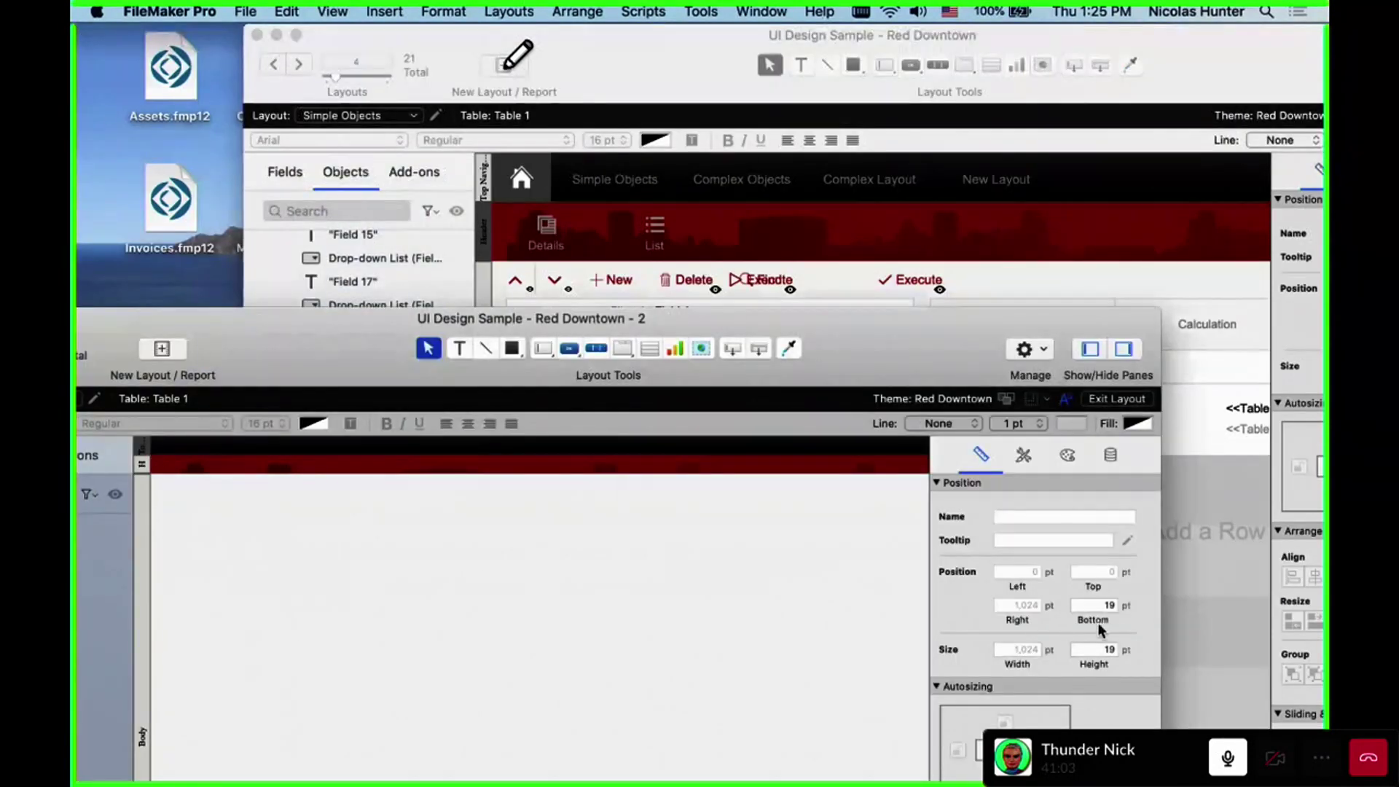
{"action": "left_click", "coordinate": [1093, 649]}
{"action": "key", "text": "Return"}
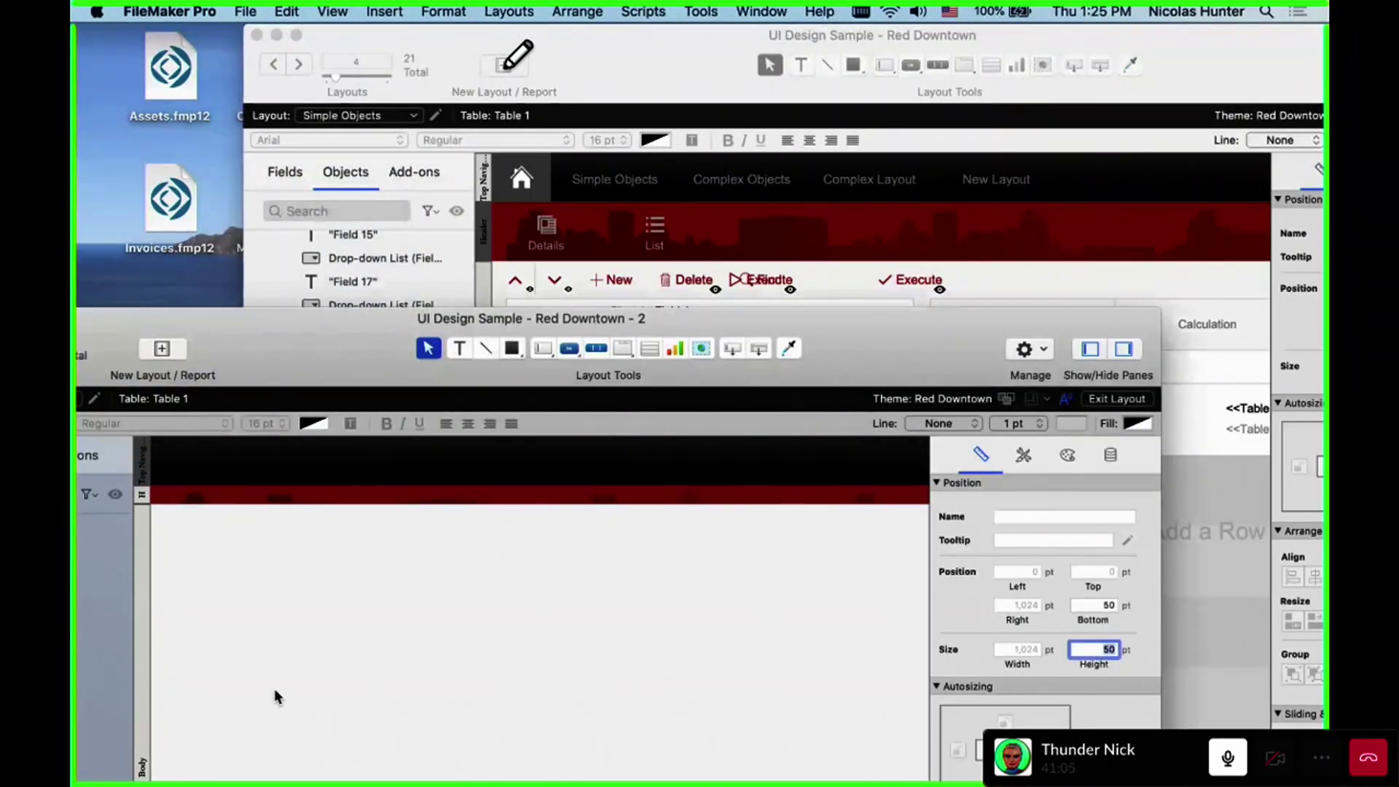
{"action": "double_click", "coordinate": [1100, 650]}
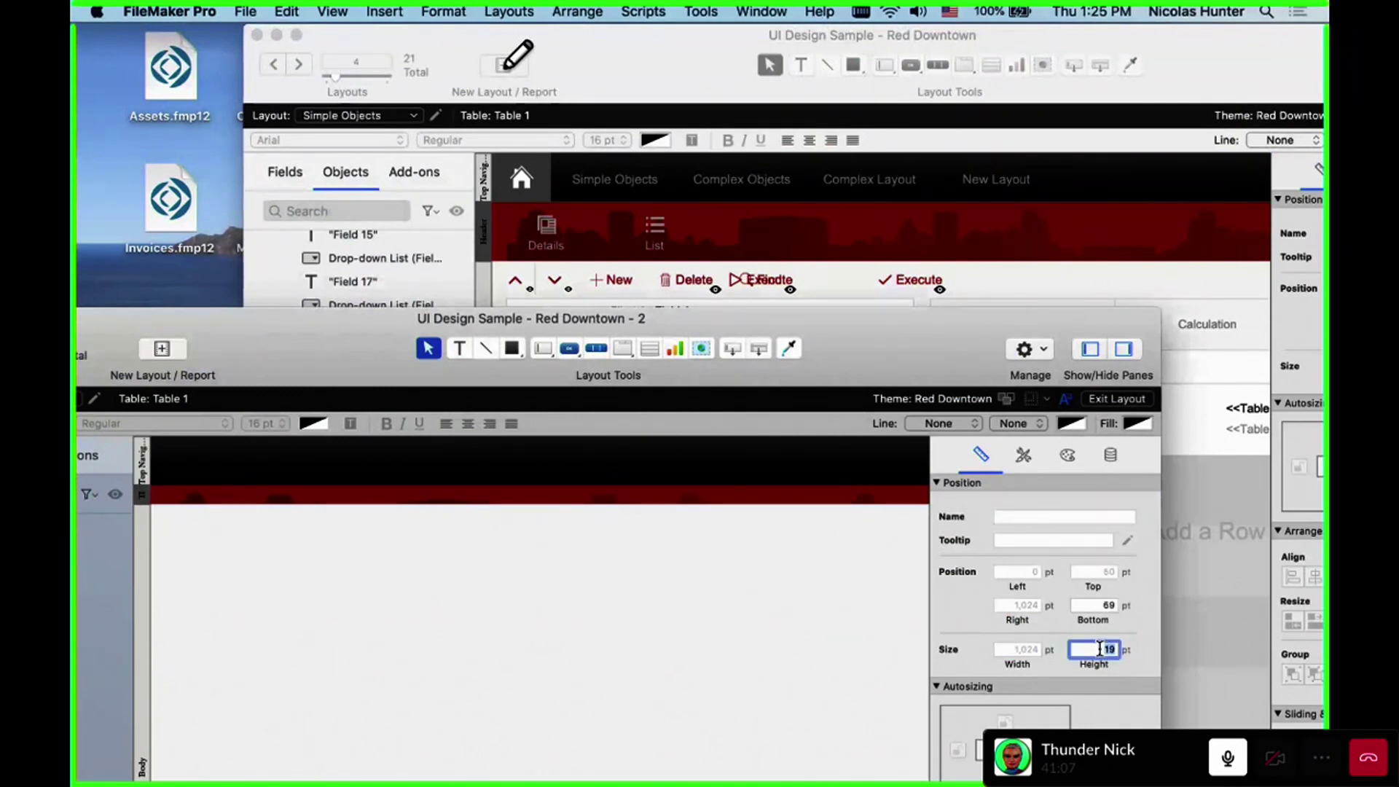
{"action": "type", "text": "63"}
{"action": "key", "text": "Return"}
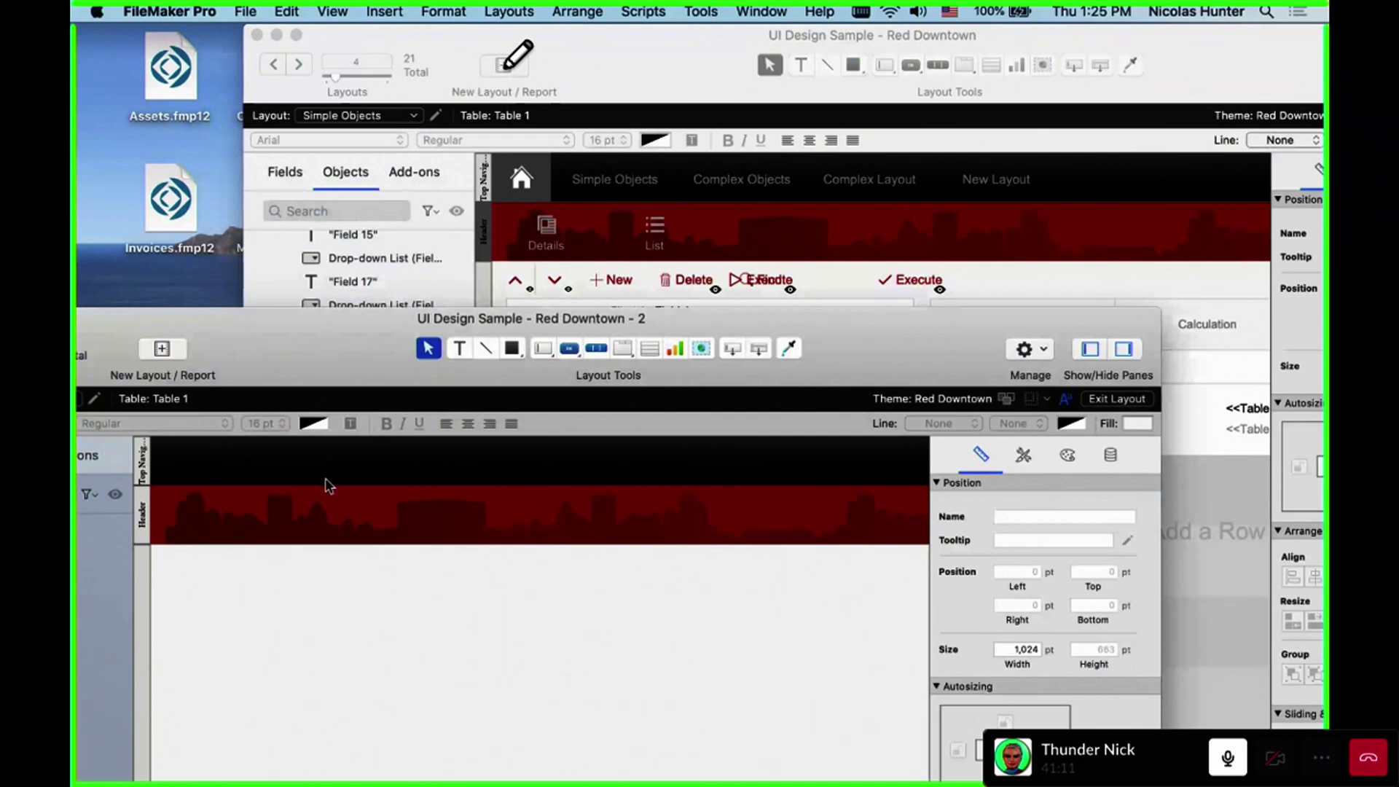
Recheck the heights of New Layout's Top Navigation and Header parts
{"action": "left_click", "coordinate": [135, 455]}
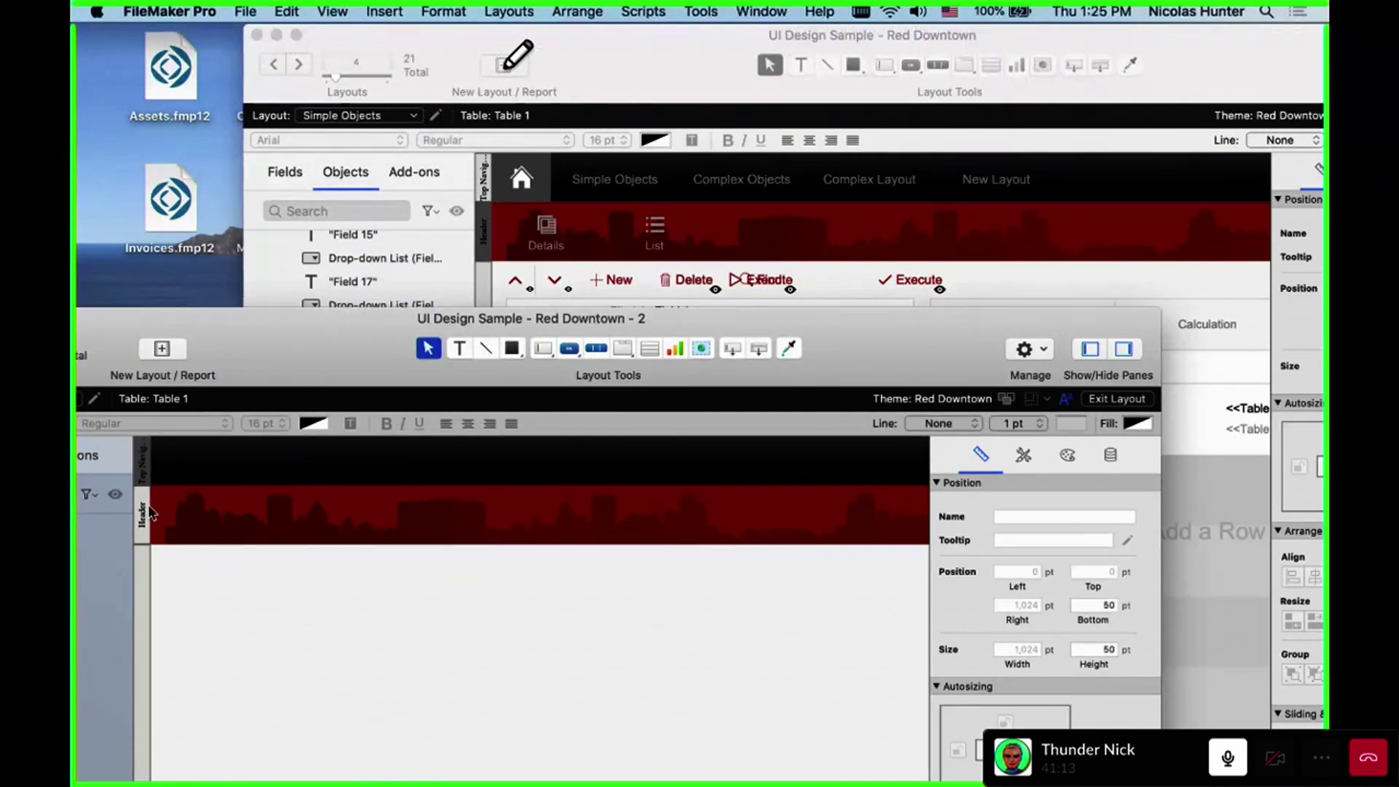
{"action": "left_click", "coordinate": [145, 514]}
{"action": "left_click", "coordinate": [575, 659]}
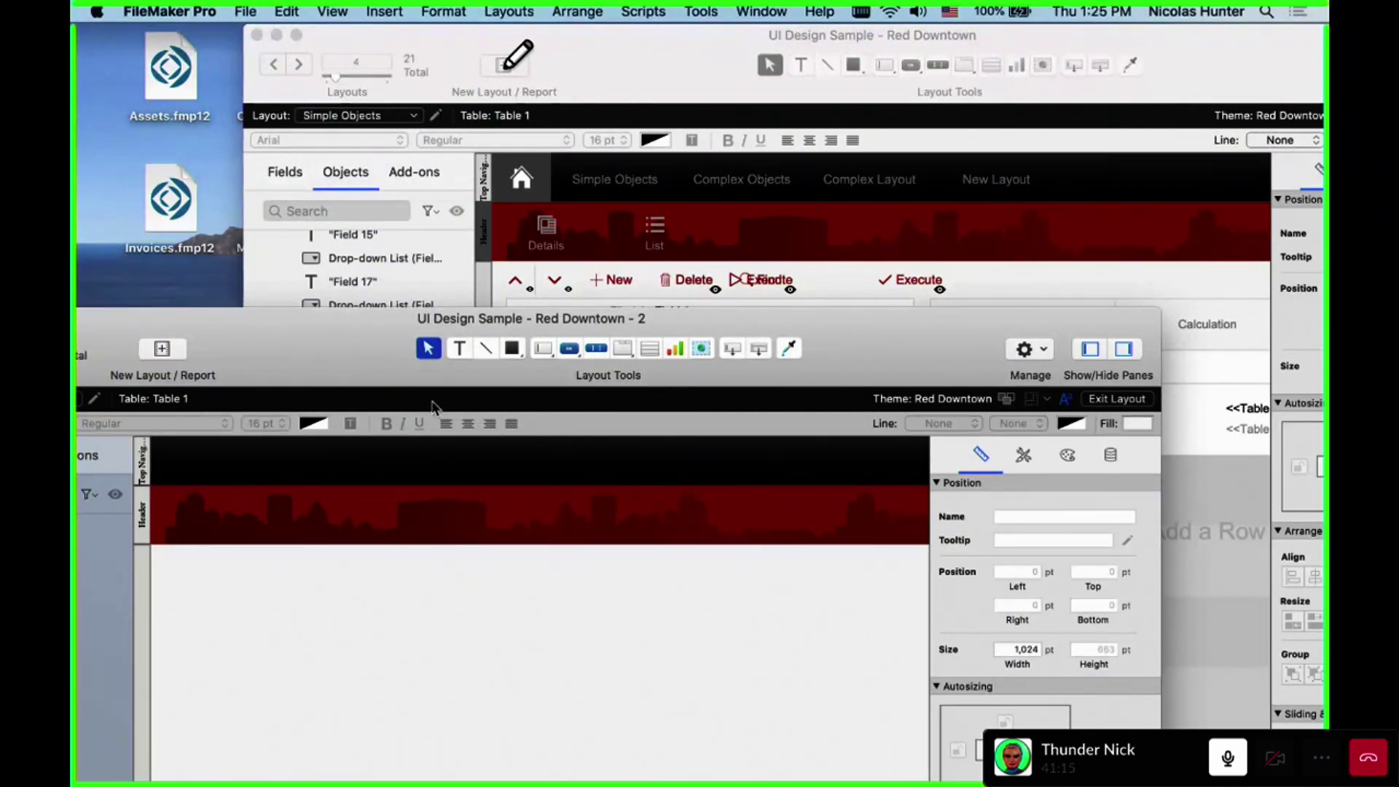
{"action": "left_click", "coordinate": [144, 466]}
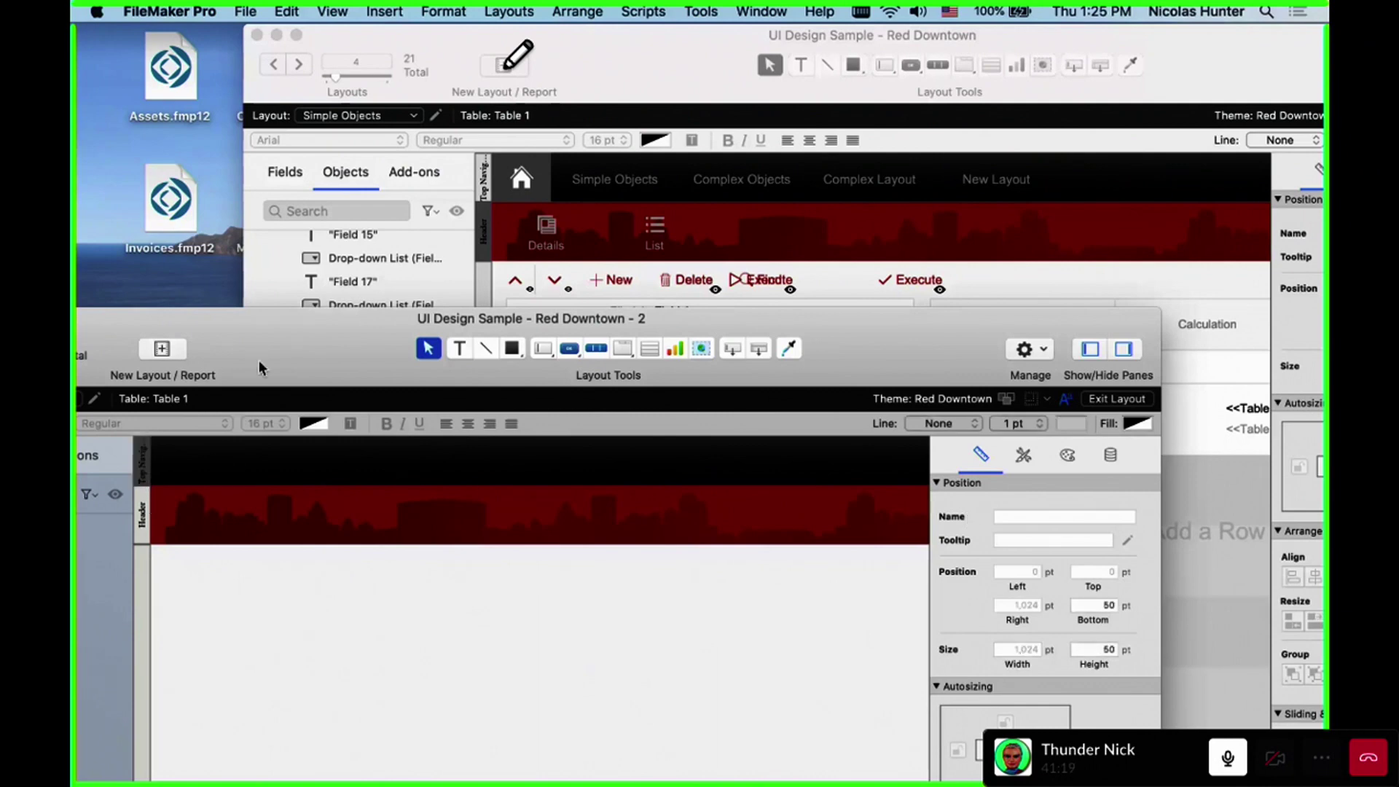
Look over the individual segments of the navigation button bar on Simple Objects
{"action": "left_click", "coordinate": [1103, 199]}
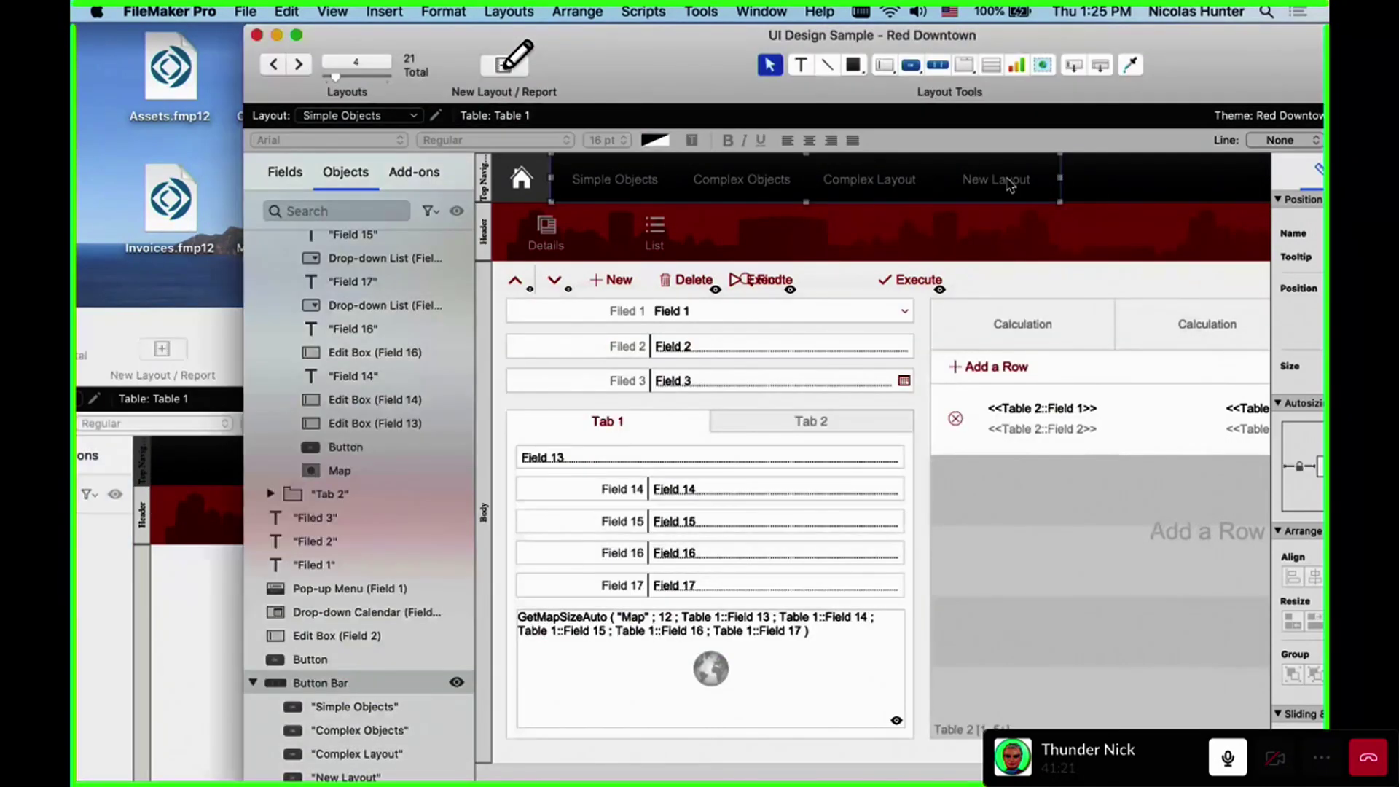
{"action": "left_click", "coordinate": [947, 179]}
{"action": "left_click", "coordinate": [866, 175], "text": "shift"}
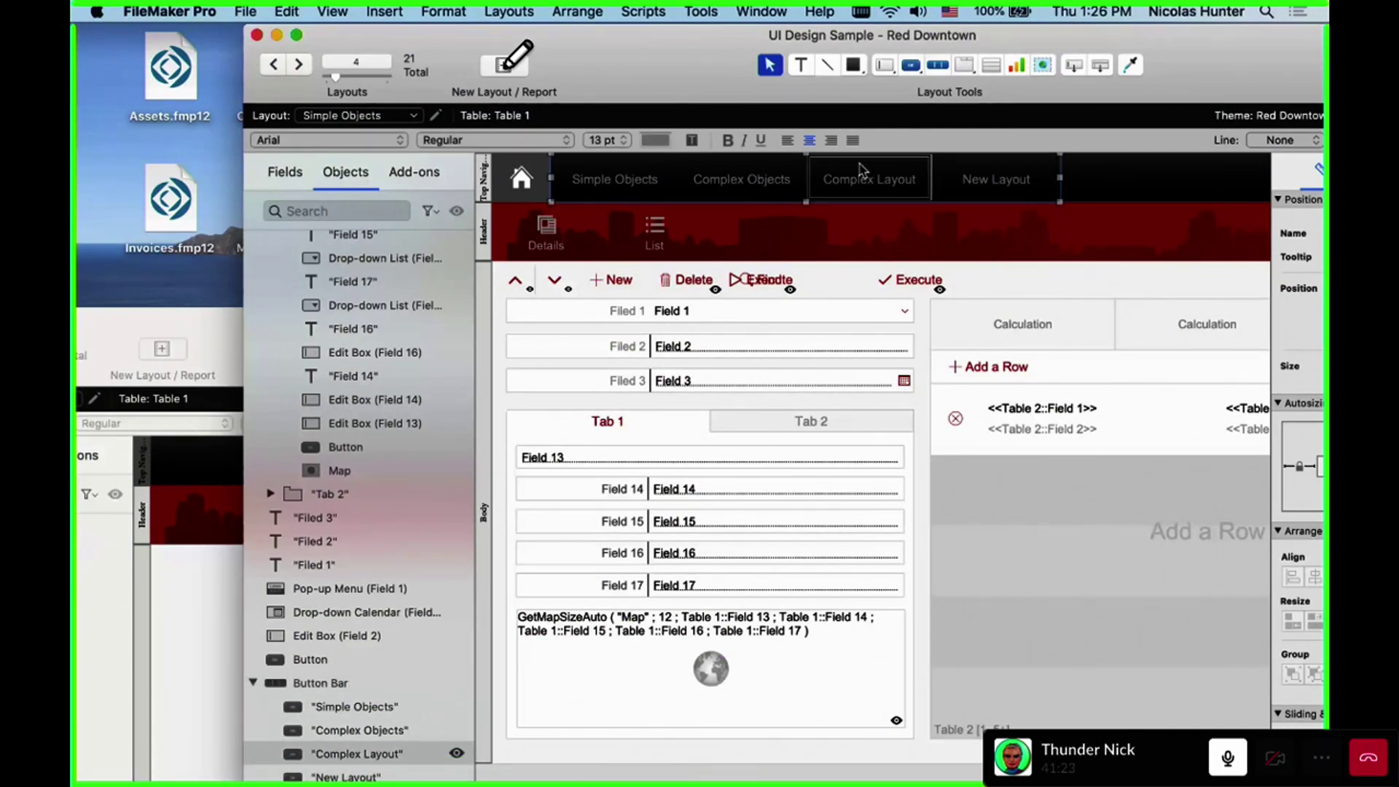
{"action": "left_click", "coordinate": [750, 181], "text": "shift"}
{"action": "left_click", "coordinate": [630, 184], "text": "shift"}
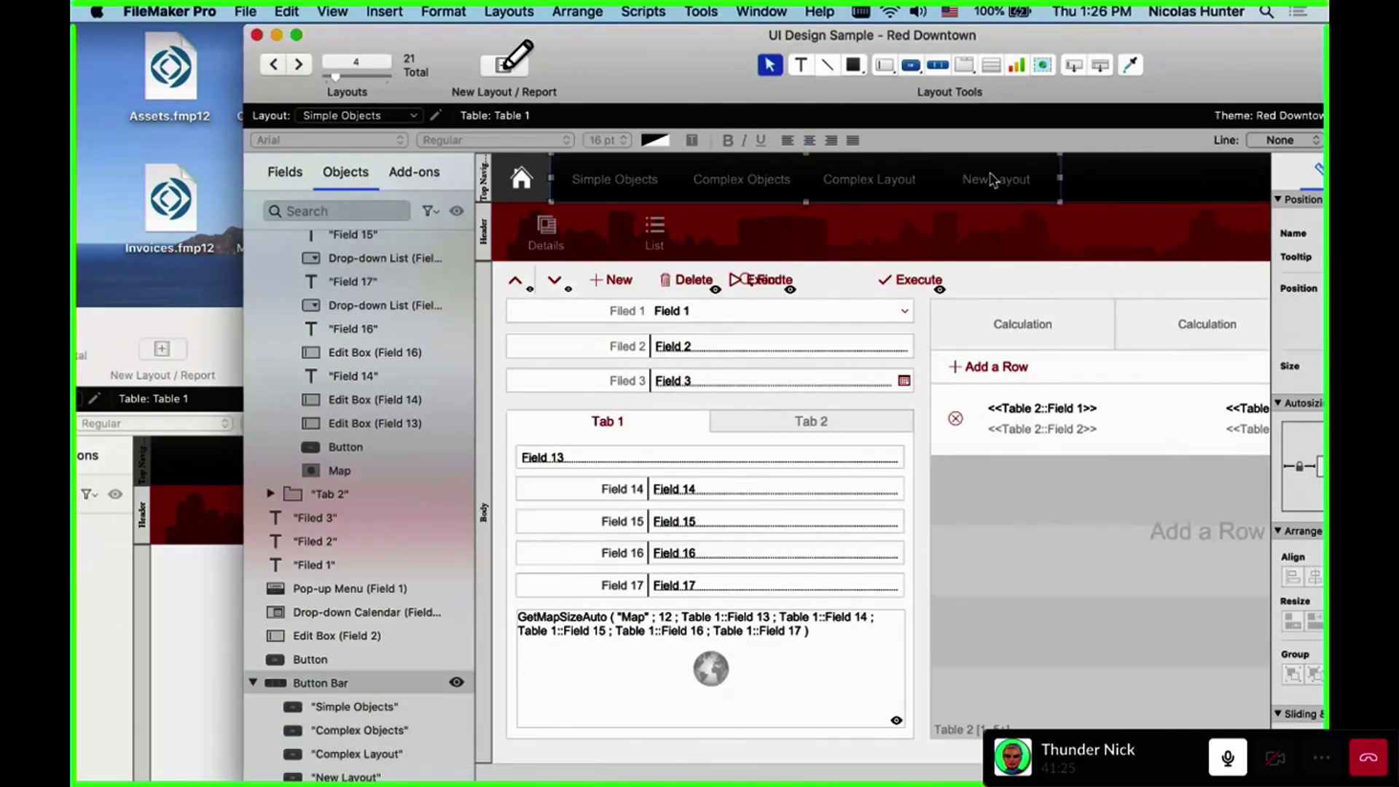
Check the action assigned to each navigation button bar segment and to the home button on Simple Objects
{"action": "double_click", "coordinate": [1018, 181]}
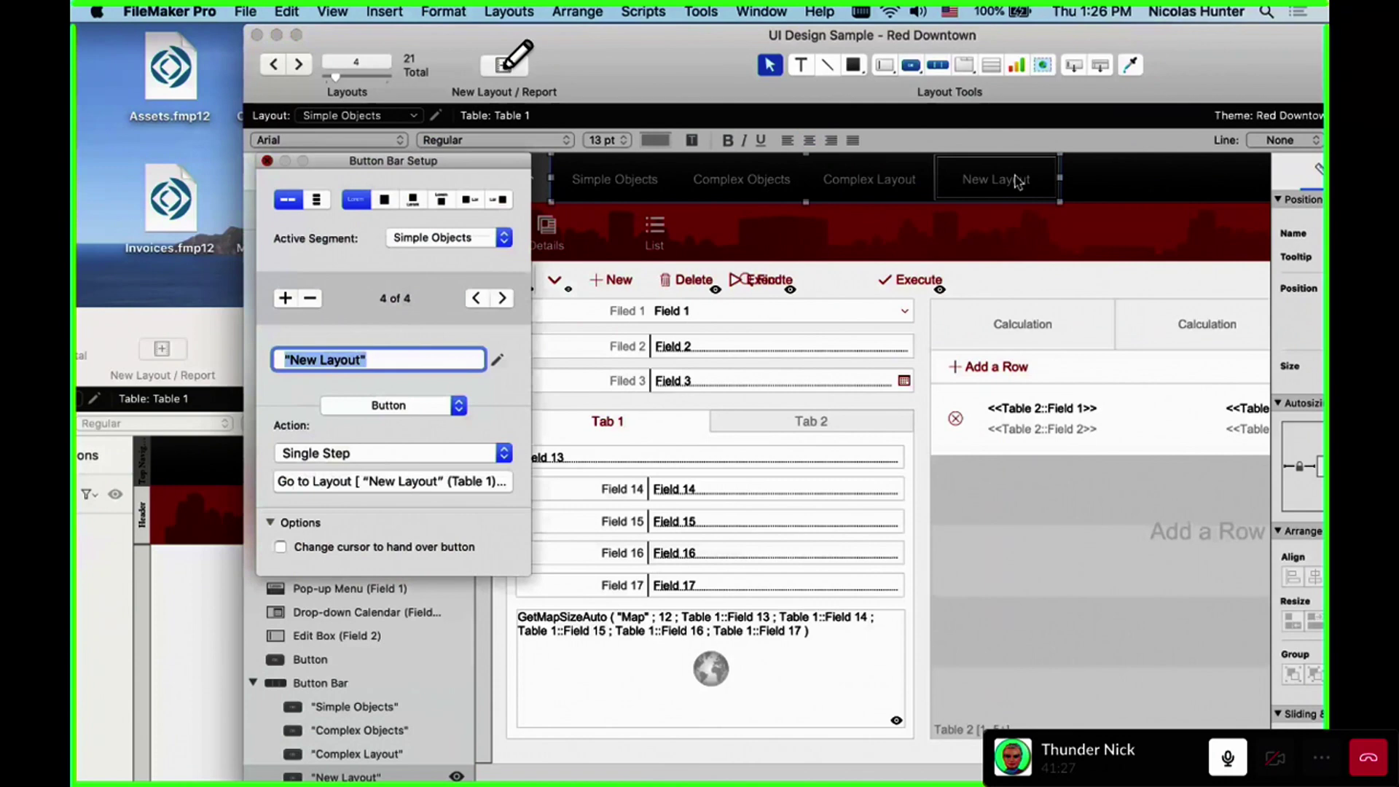
{"action": "left_click", "coordinate": [853, 180]}
{"action": "double_click", "coordinate": [866, 179]}
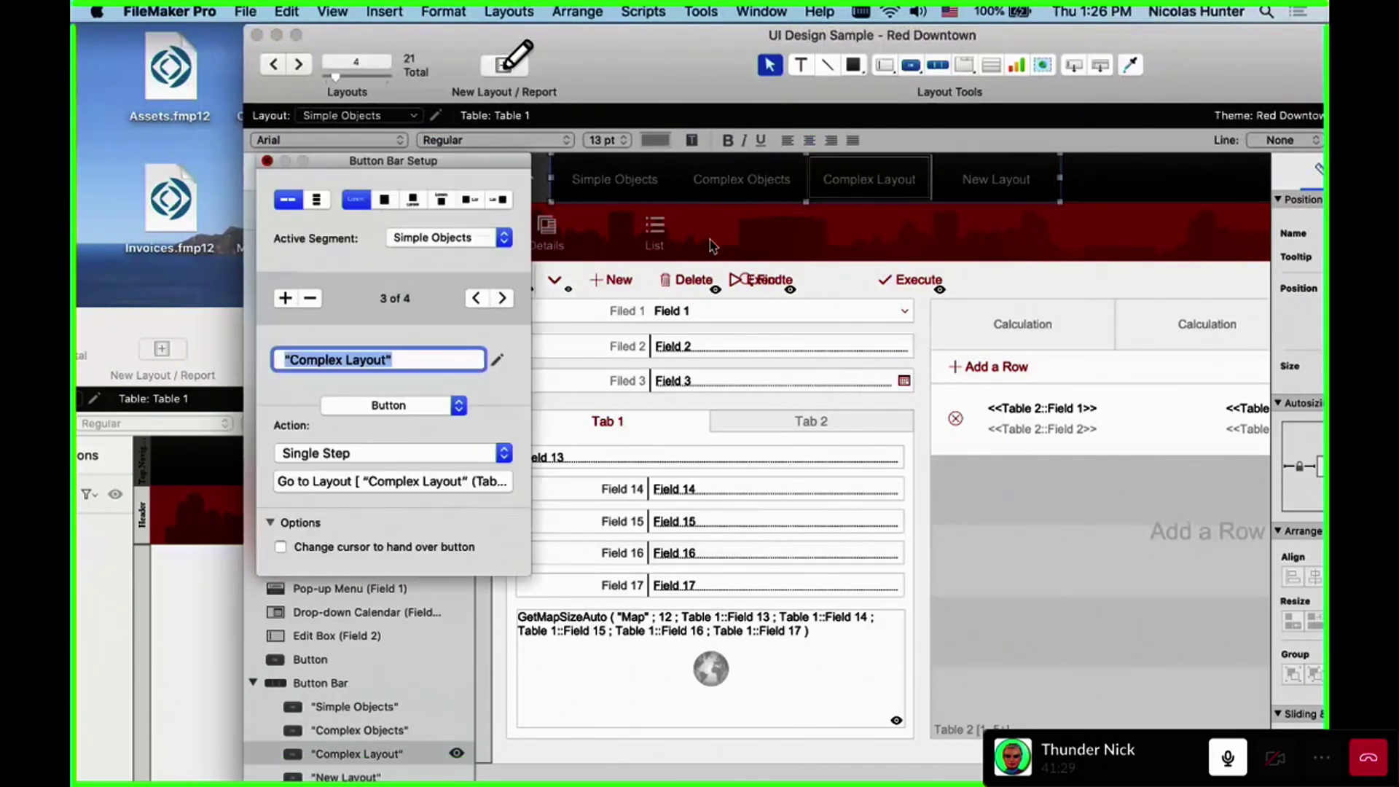
{"action": "left_click", "coordinate": [715, 193]}
{"action": "double_click", "coordinate": [715, 191]}
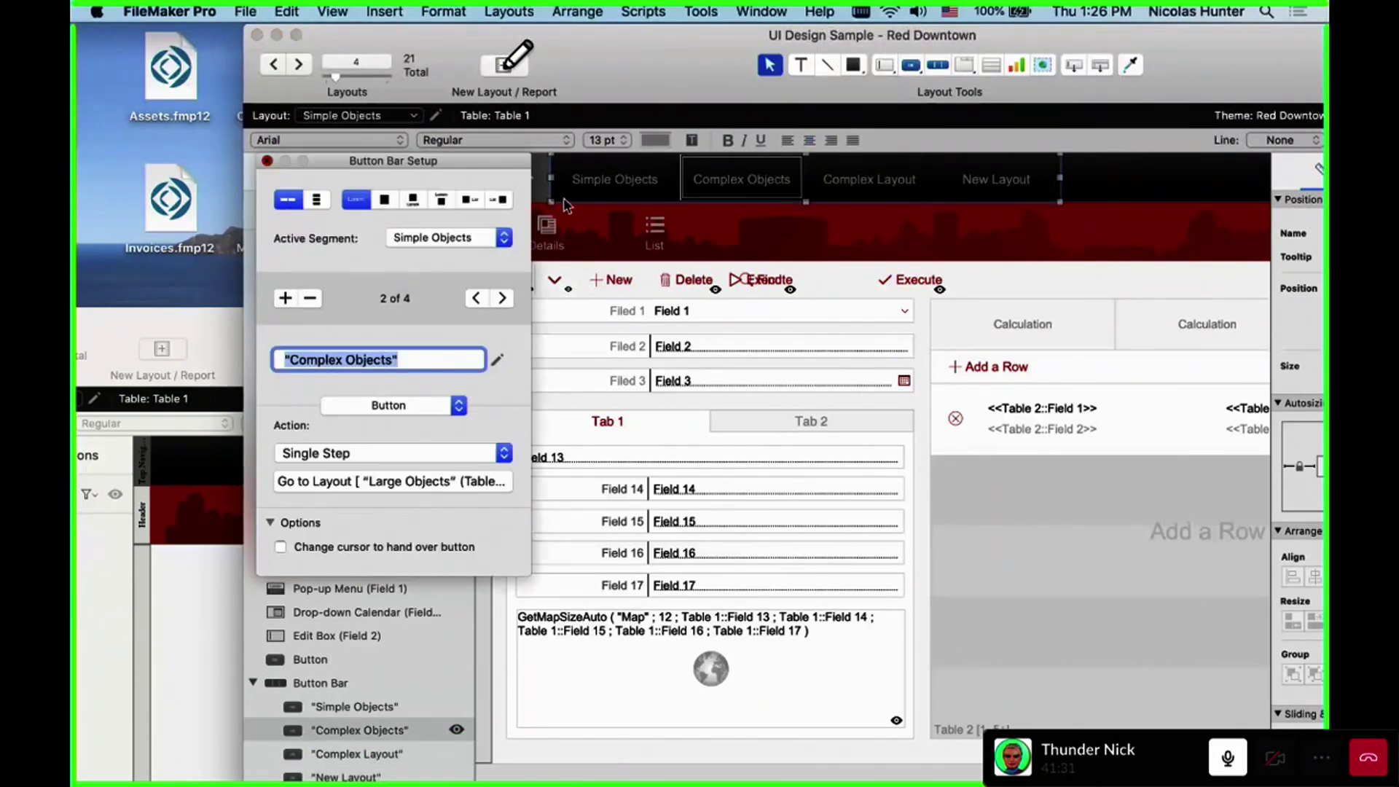
{"action": "left_click", "coordinate": [562, 188]}
{"action": "double_click", "coordinate": [559, 184]}
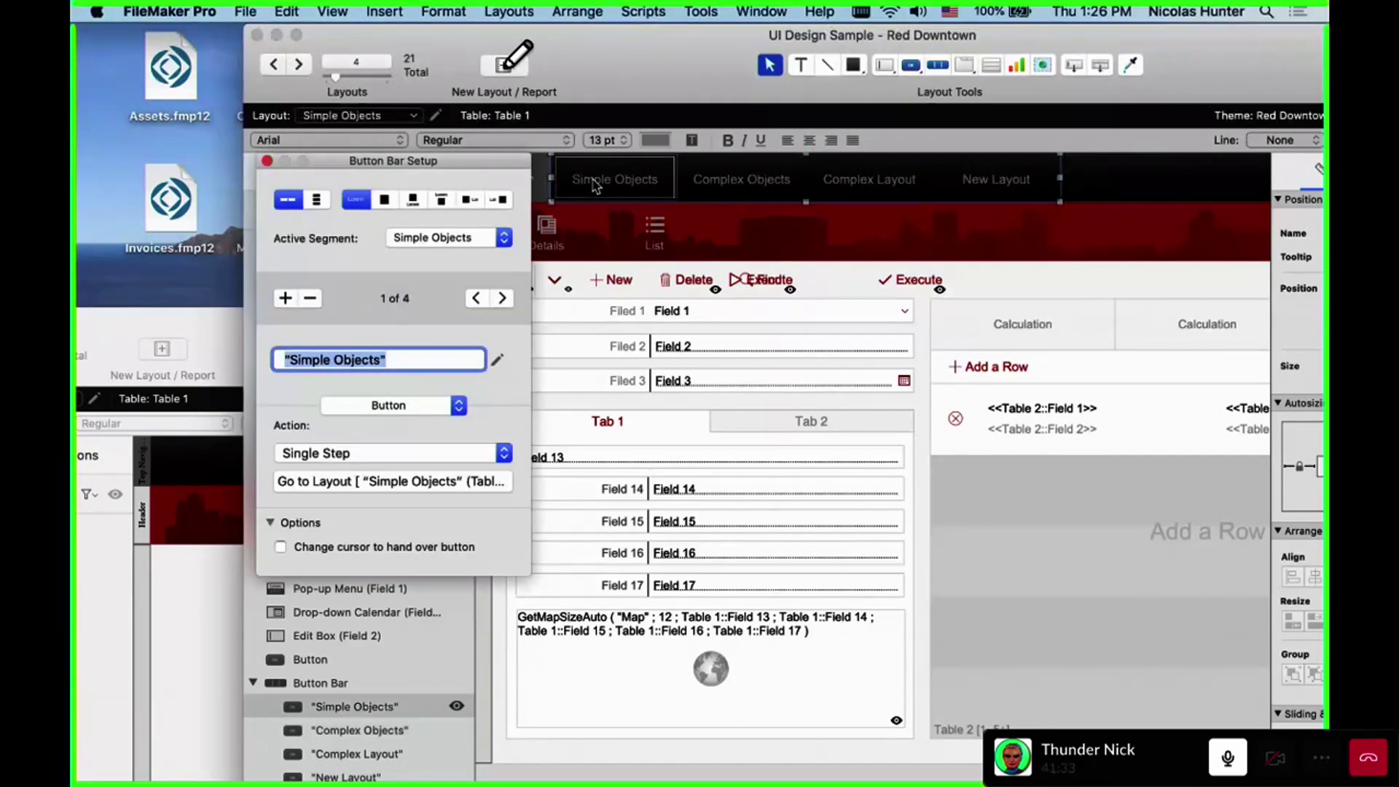
{"action": "left_click", "coordinate": [543, 179]}
{"action": "double_click", "coordinate": [536, 180]}
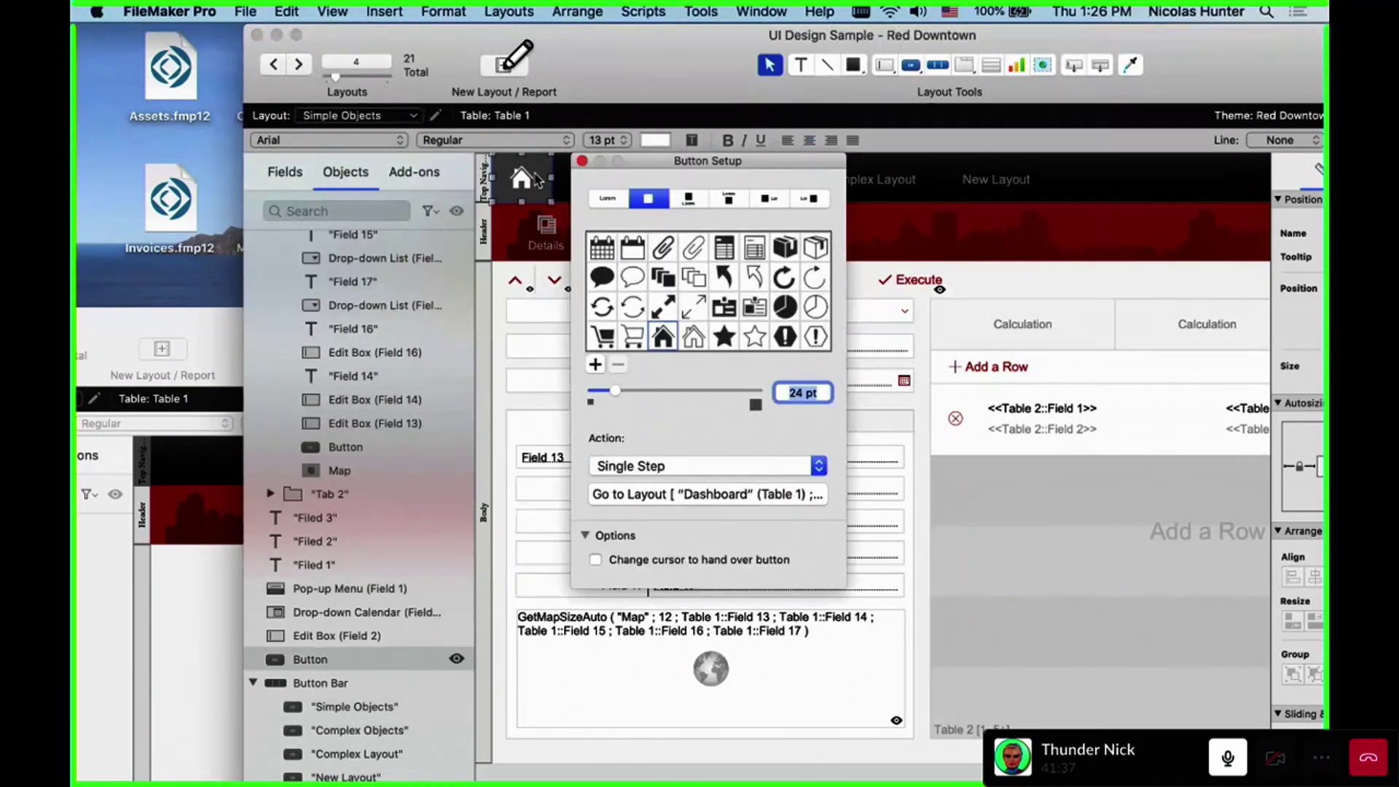
Copy the home button and navigation button bar from Simple Objects and paste them into New Layout's Top Navigation part
{"action": "left_click", "coordinate": [960, 182]}
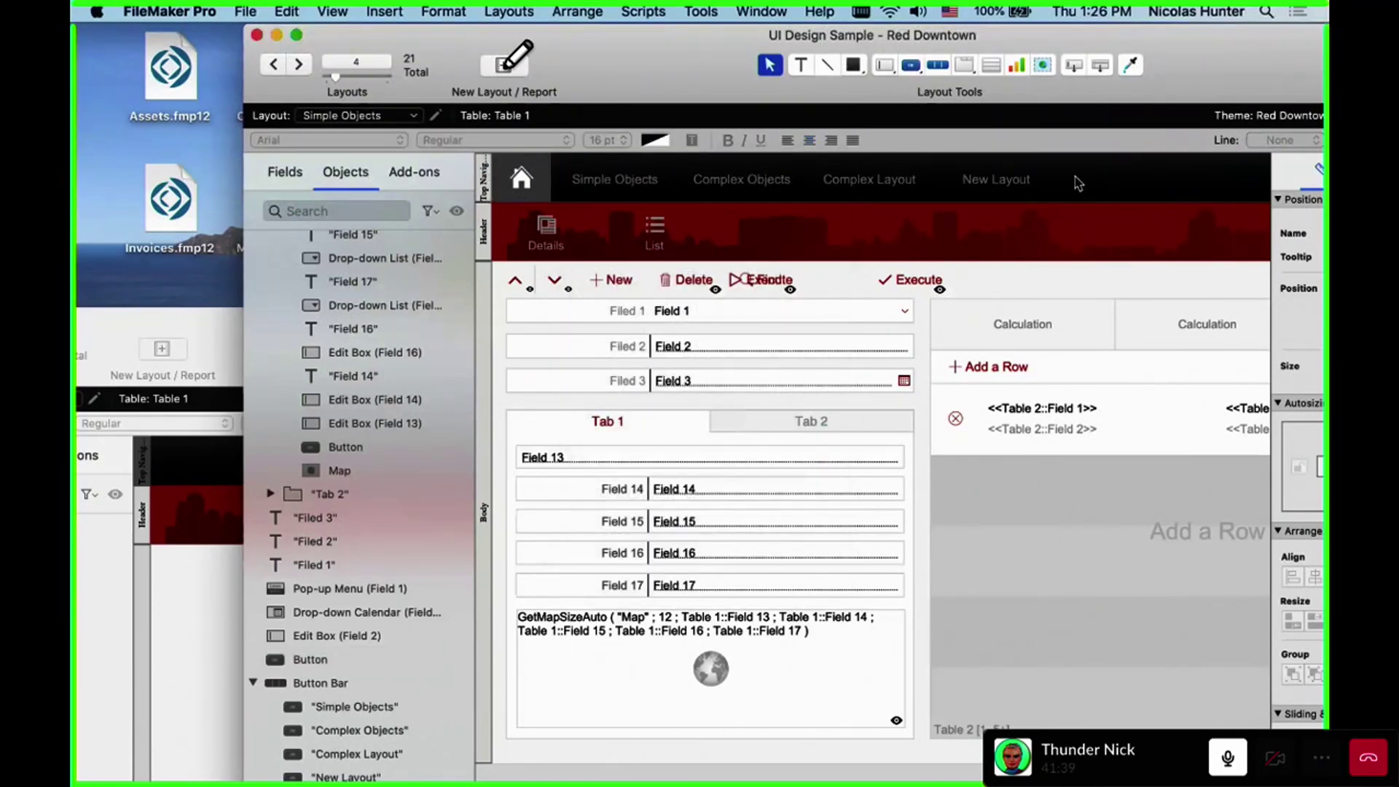
{"action": "left_click", "coordinate": [521, 179]}
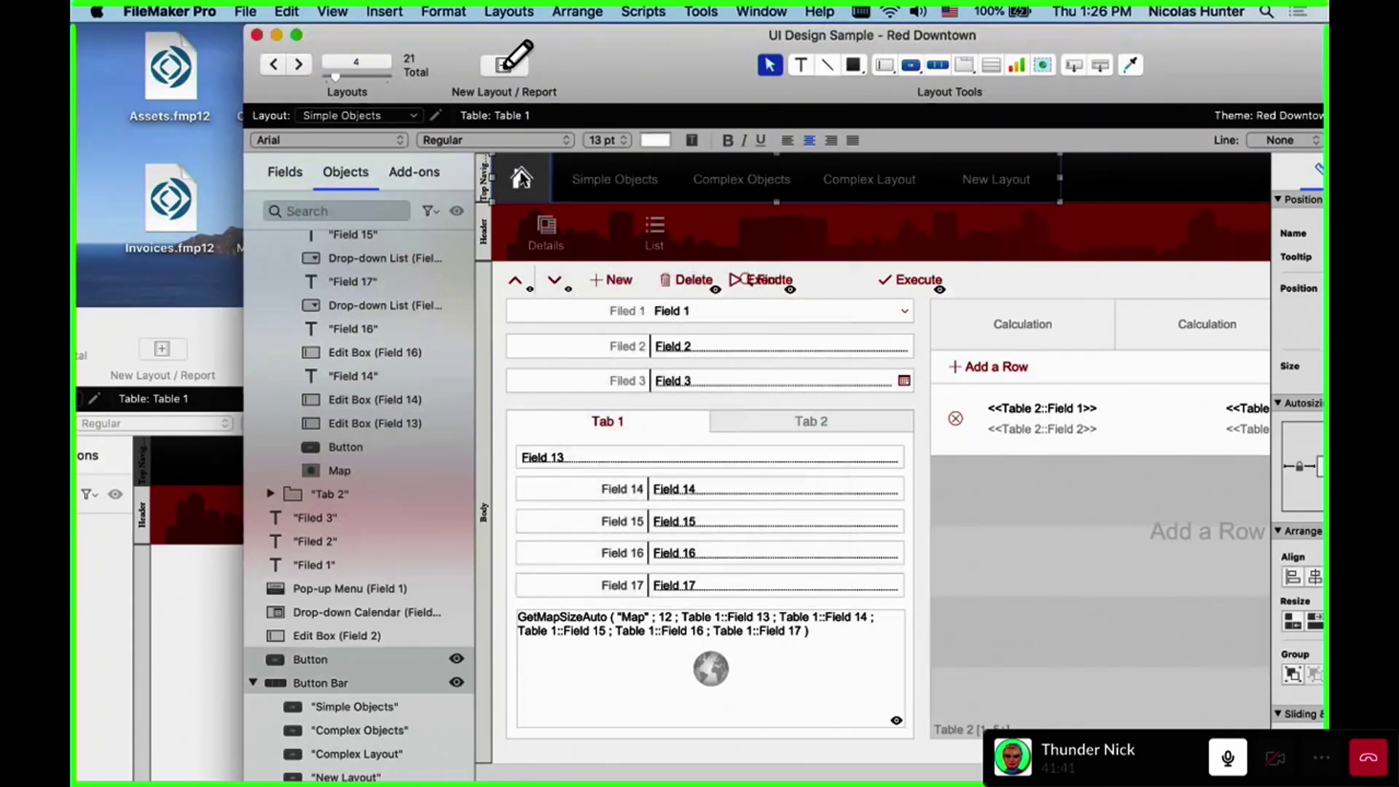
{"action": "left_click", "coordinate": [182, 474]}
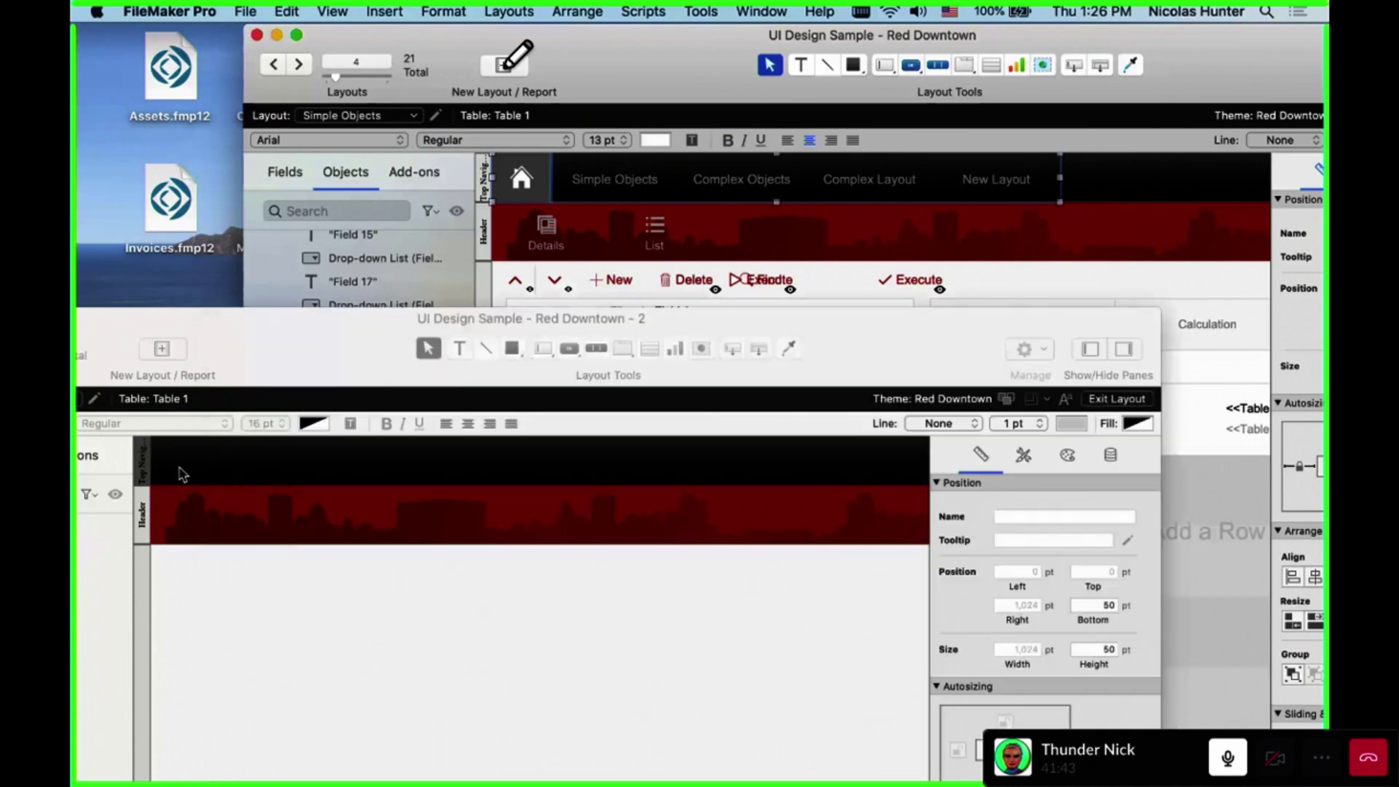
{"action": "key", "text": "super+v"}
{"action": "left_click_drag", "start_coordinate": [325, 379], "coordinate": [573, 319]}
On Complex Layout, replace the old home button and three-segment button bar with the copied navigation, aligned to the Top Navigation part's left edge
{"action": "left_click", "coordinate": [287, 339]}
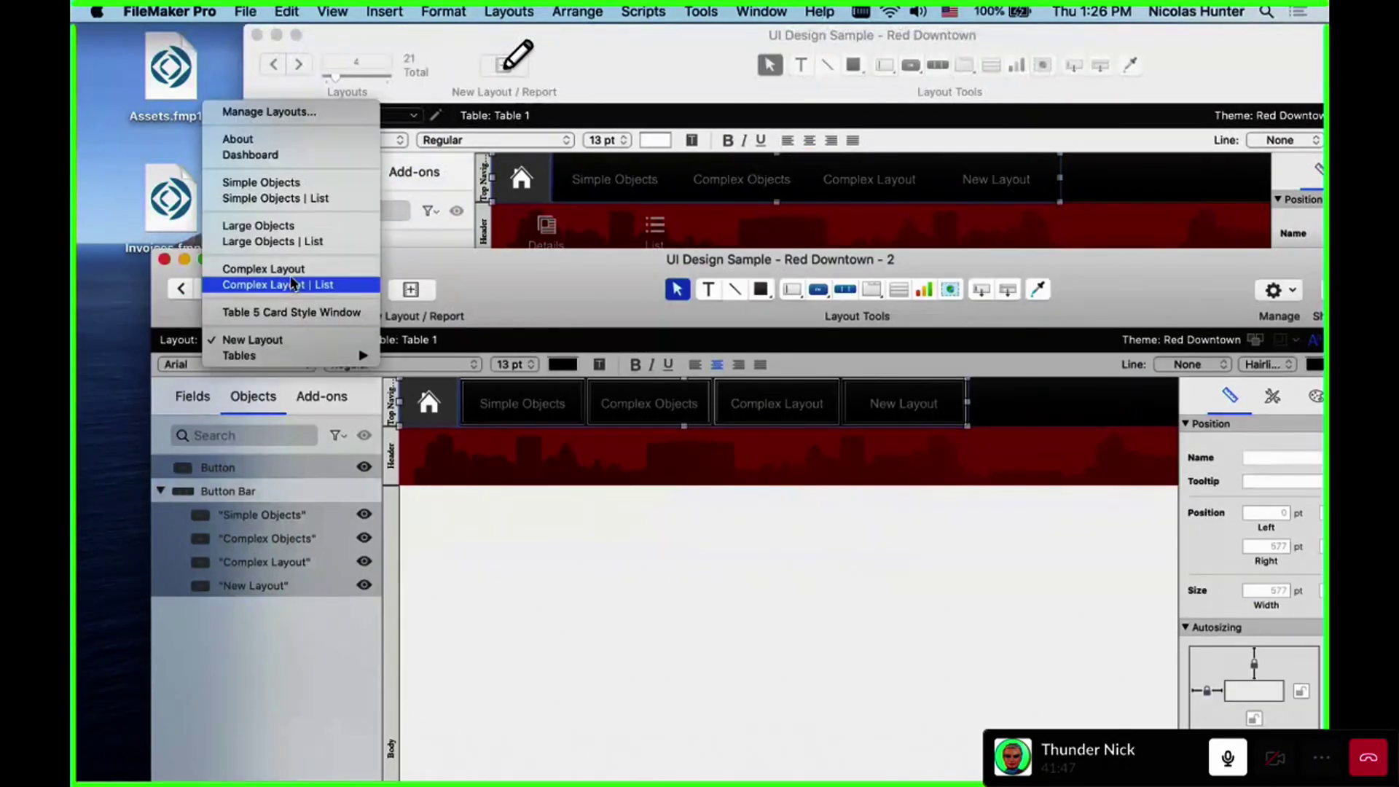
{"action": "left_click", "coordinate": [262, 269]}
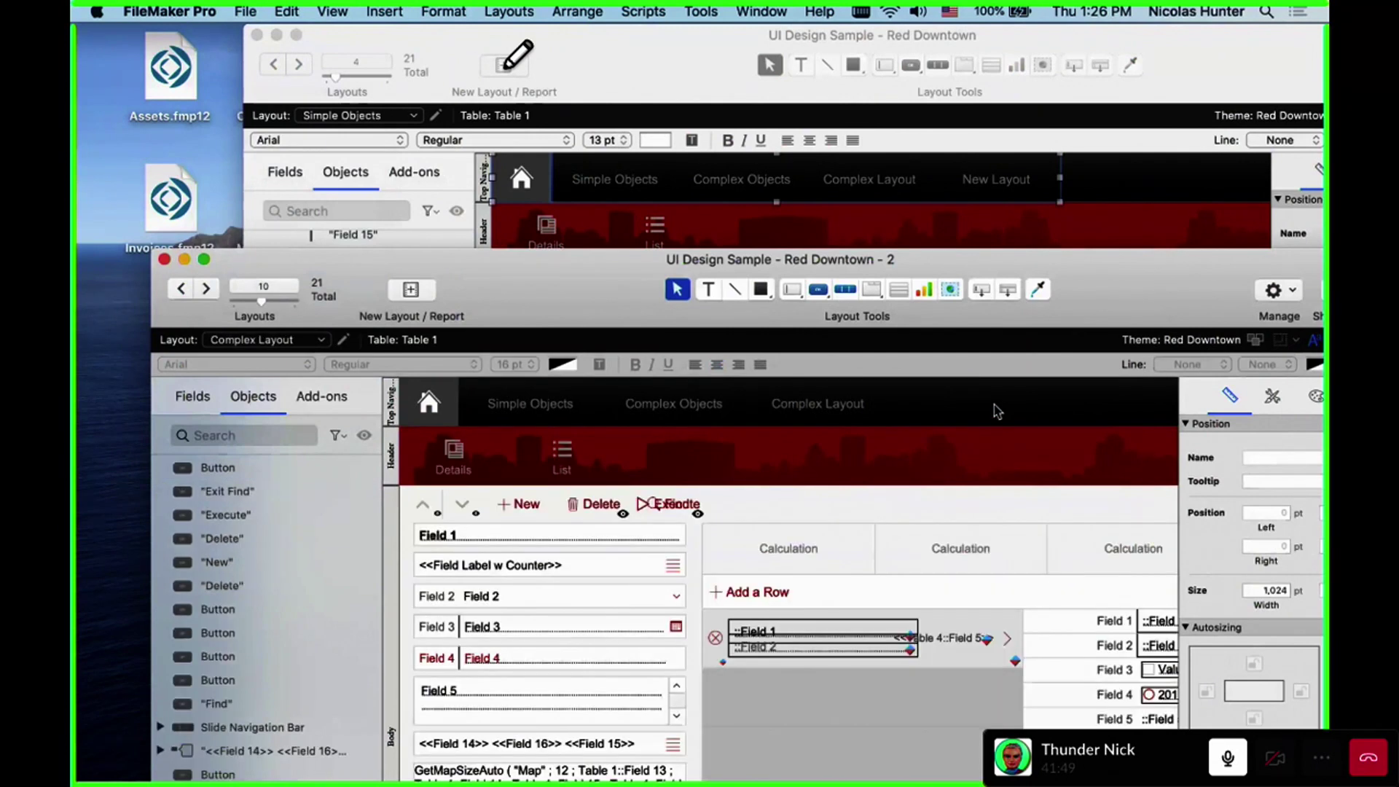
{"action": "left_click", "coordinate": [978, 407]}
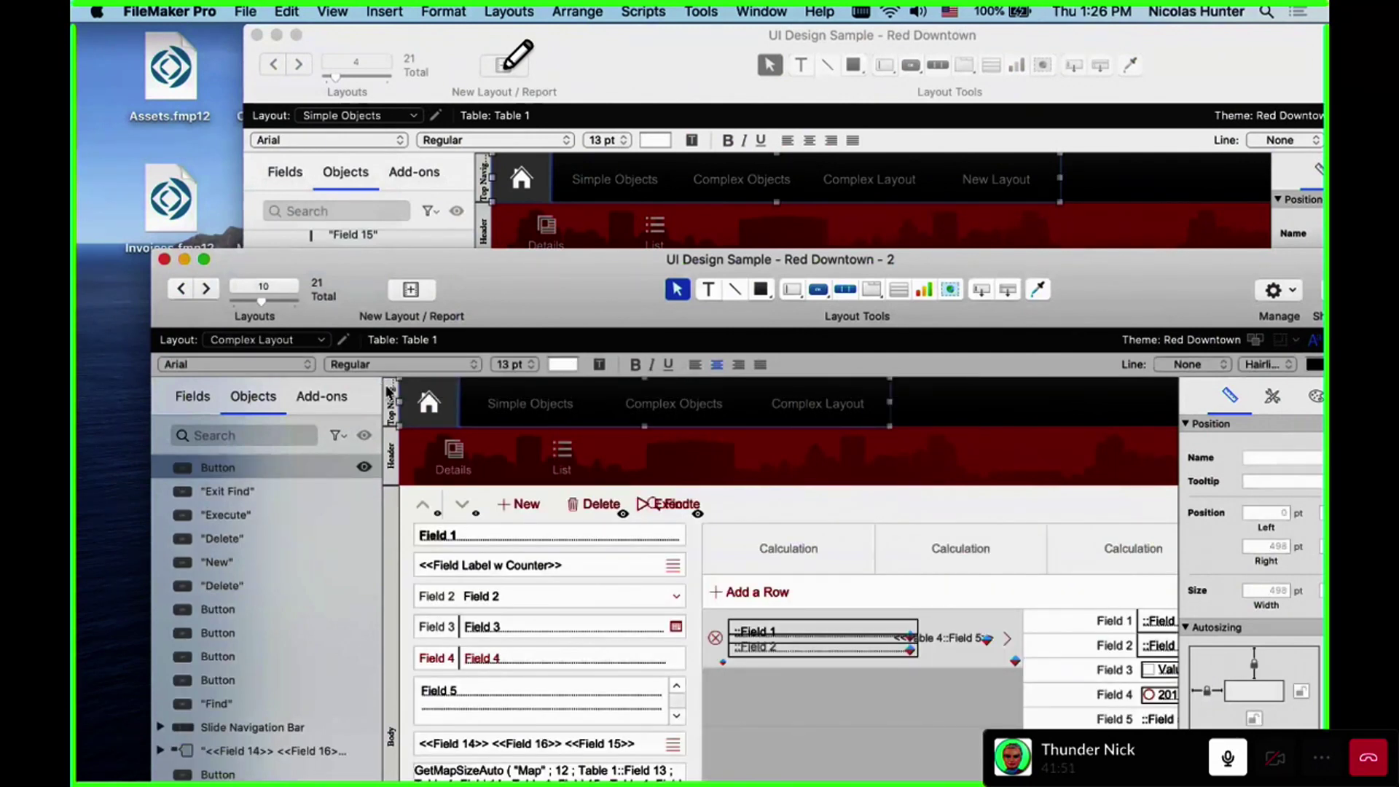
{"action": "key", "text": "Delete"}
{"action": "key", "text": "super+z"}
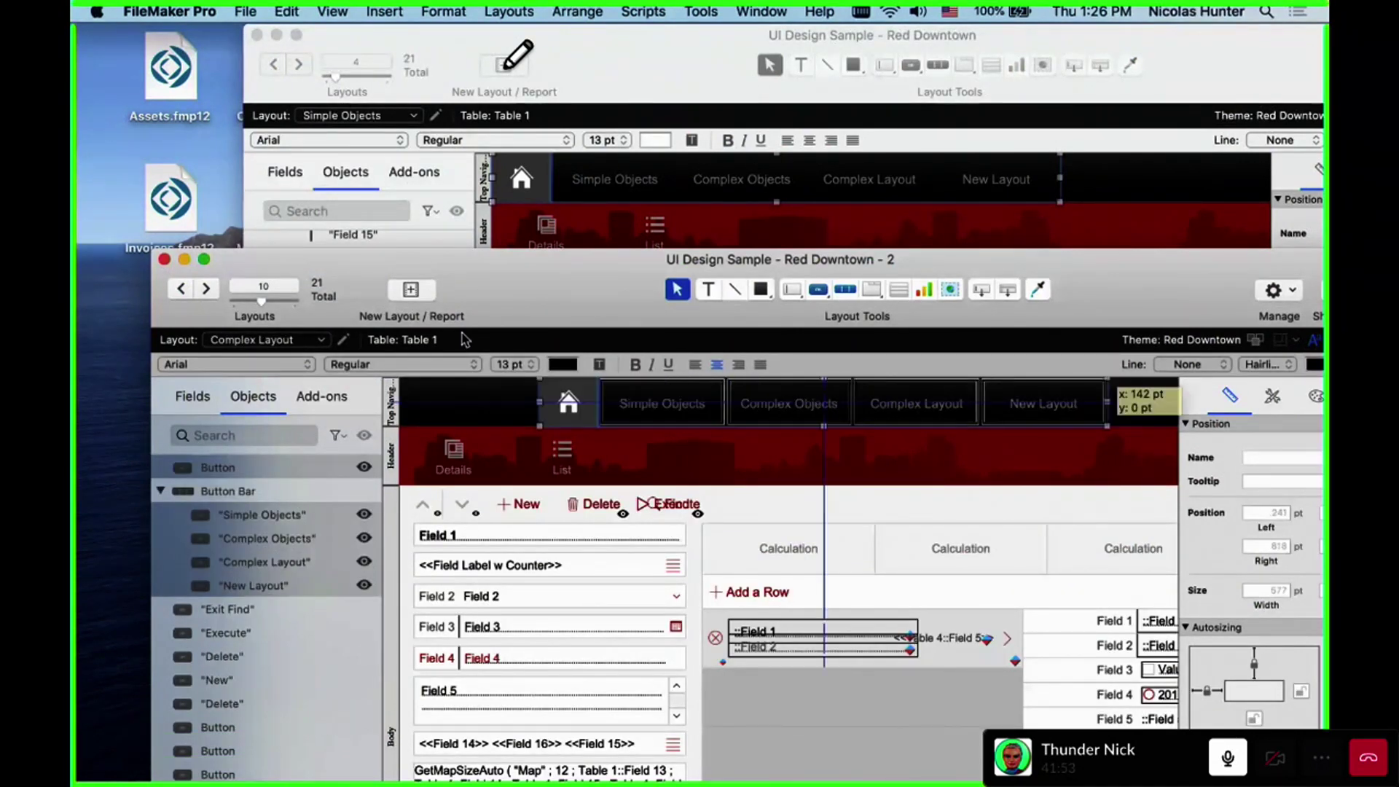
{"action": "left_click", "coordinate": [299, 337]}
{"action": "key", "text": "Escape"}
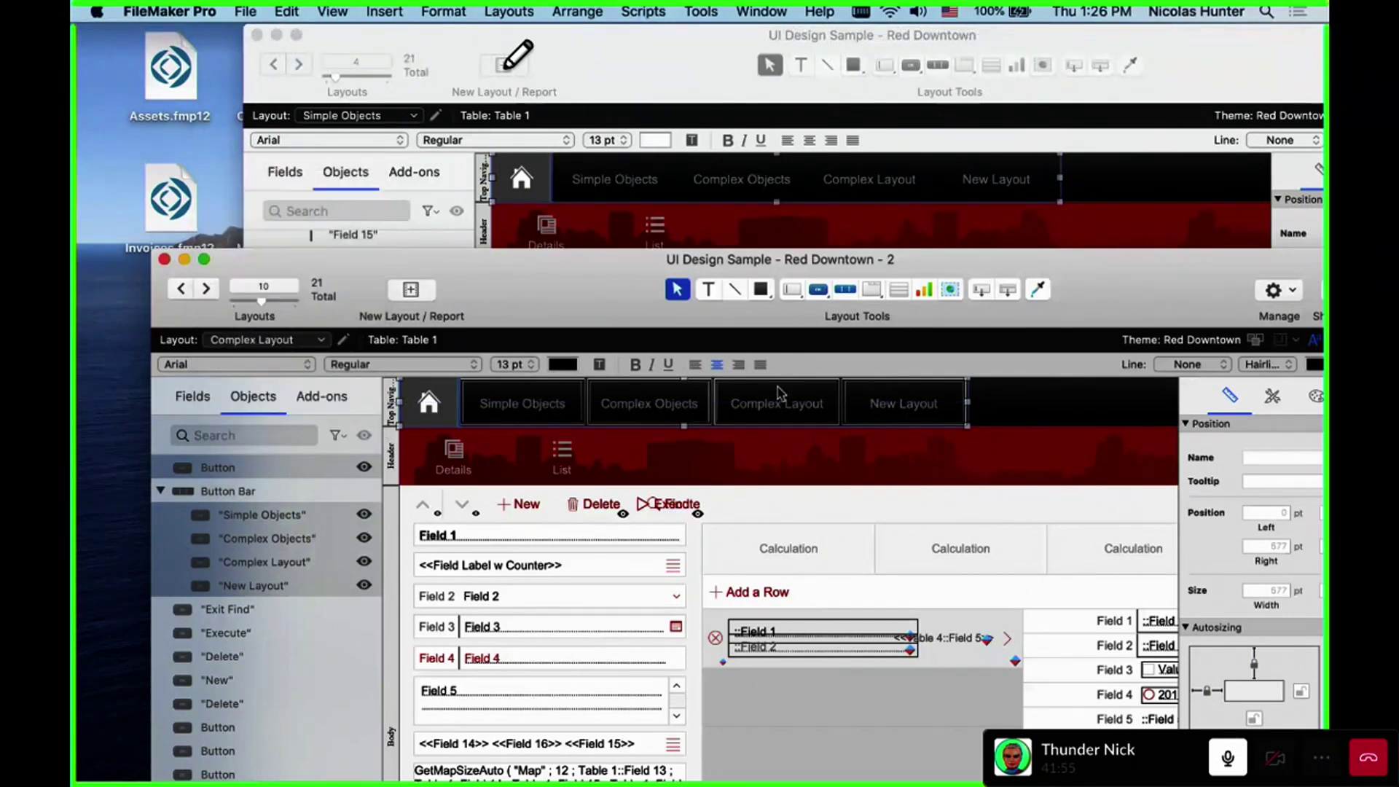
On Large Objects, replace the old Top Navigation buttons with the copied home button and four-segment button bar
{"action": "left_click", "coordinate": [983, 406]}
{"action": "key", "text": "super+Up"}
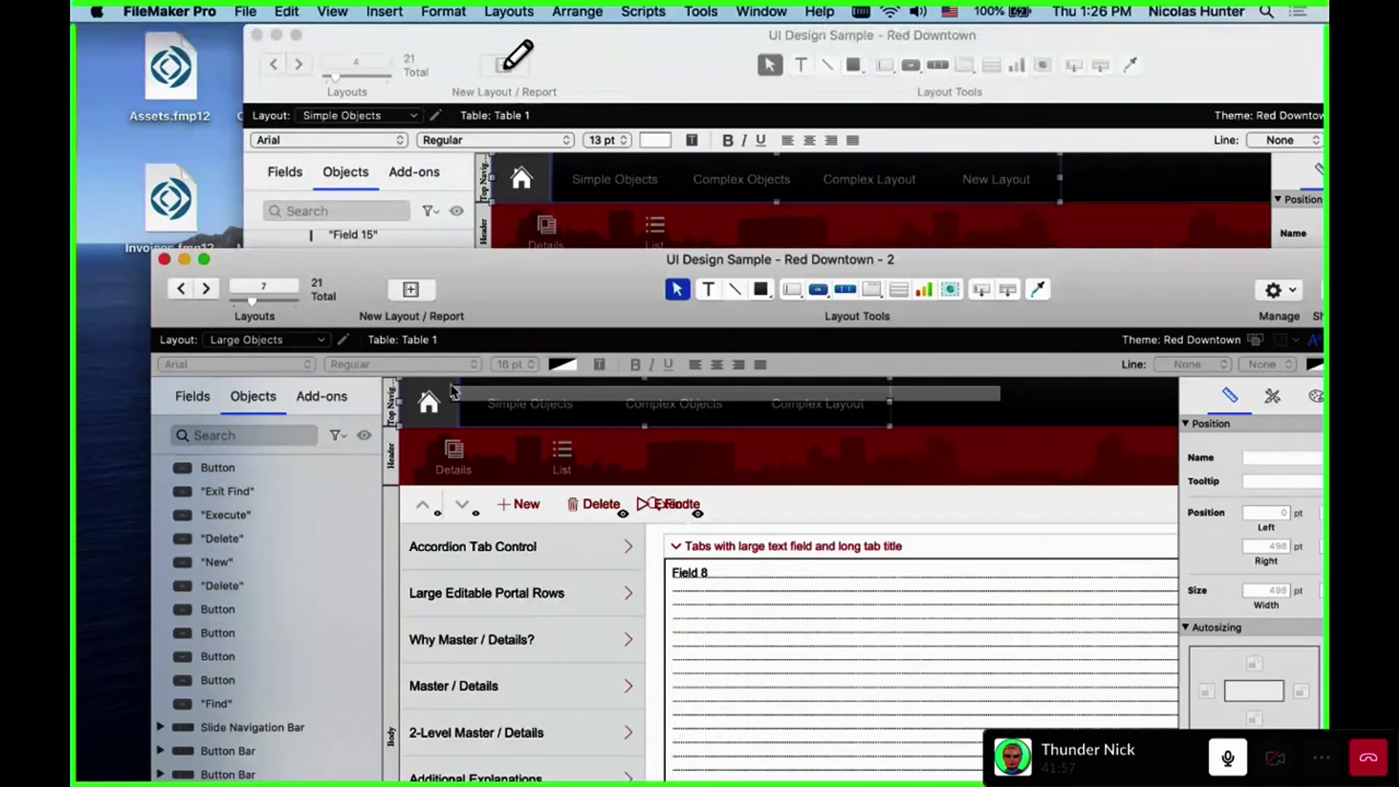
{"action": "key", "text": "super+v"}
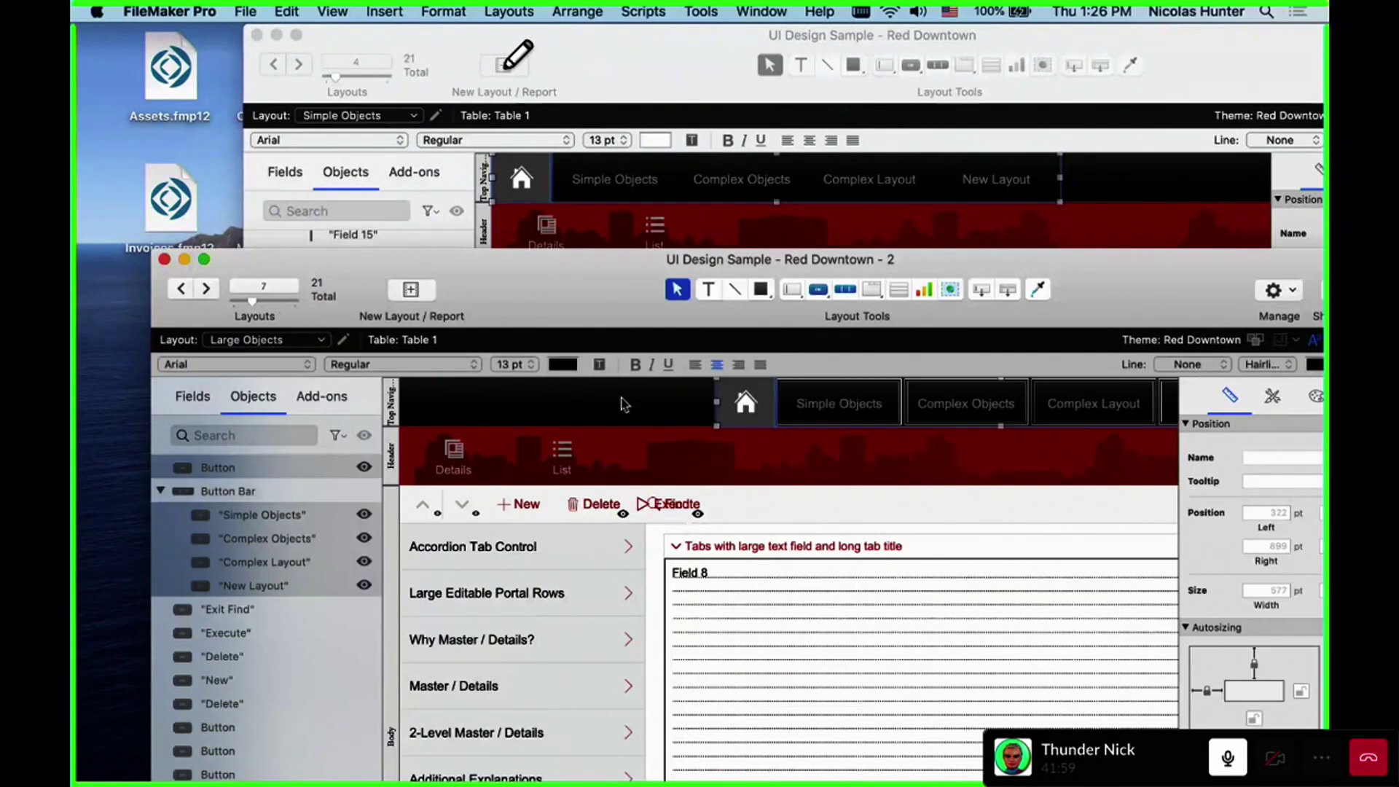
Show Simple Objects in the second window, try to edit its button bar, and close the original window that is modifying this layout
{"action": "left_click", "coordinate": [293, 338]}
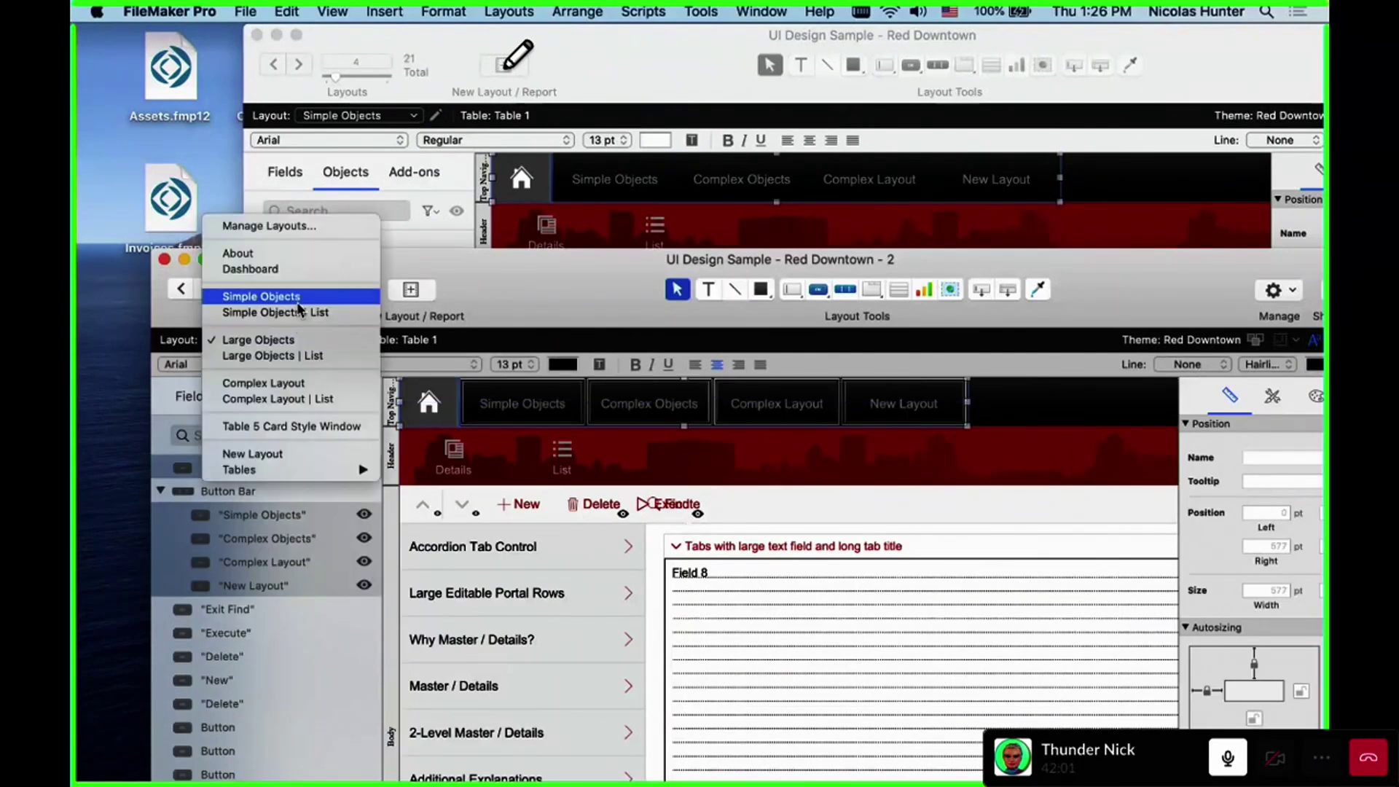
{"action": "left_click", "coordinate": [296, 302]}
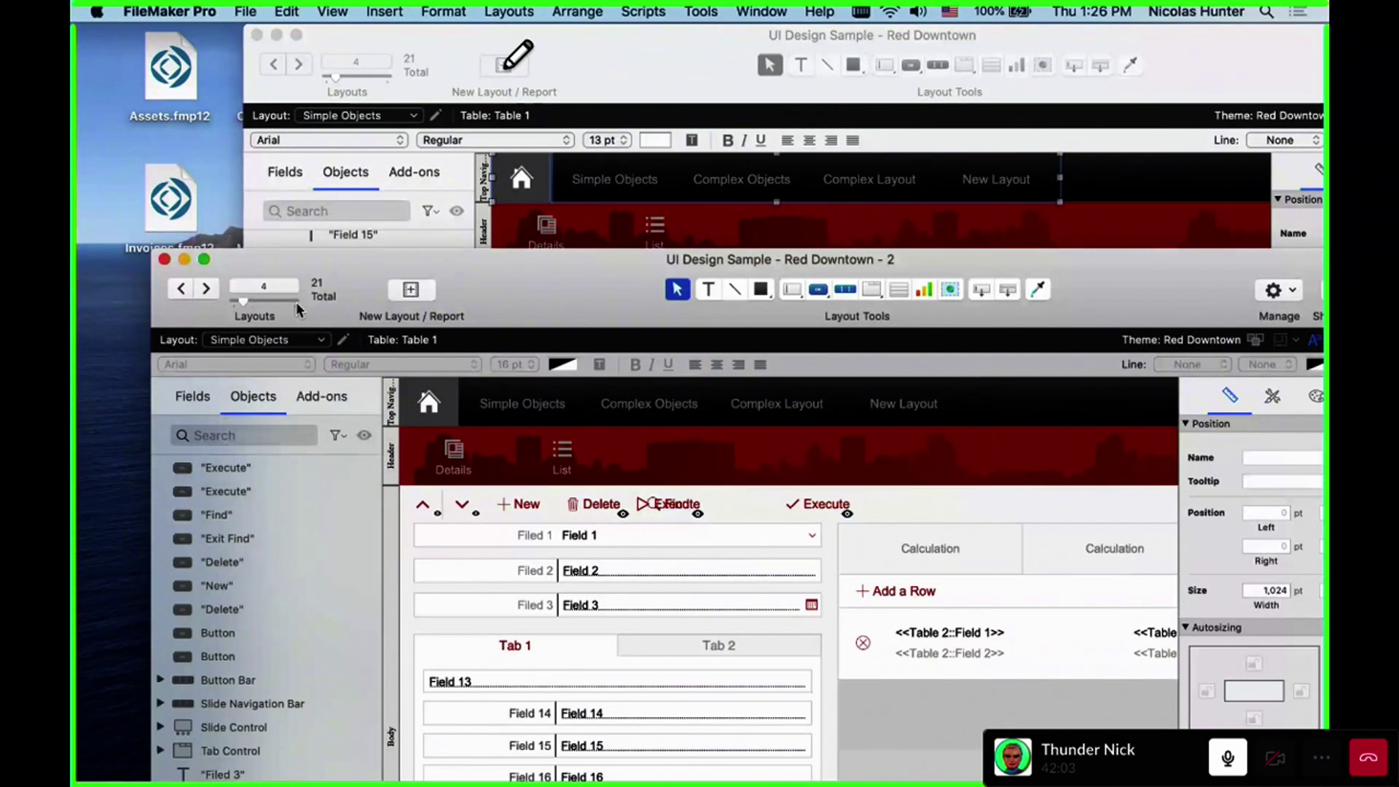
{"action": "left_click", "coordinate": [489, 406]}
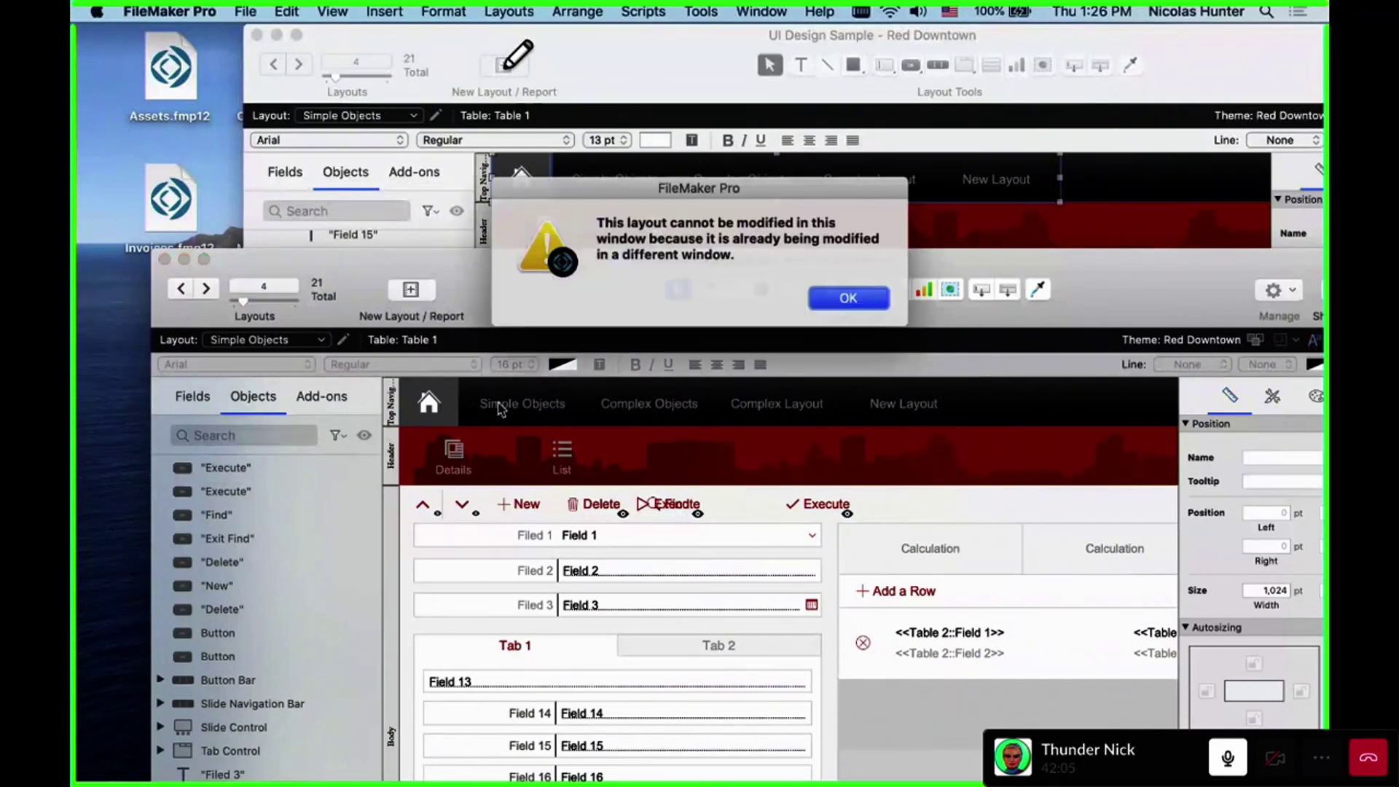
{"action": "left_click", "coordinate": [838, 299]}
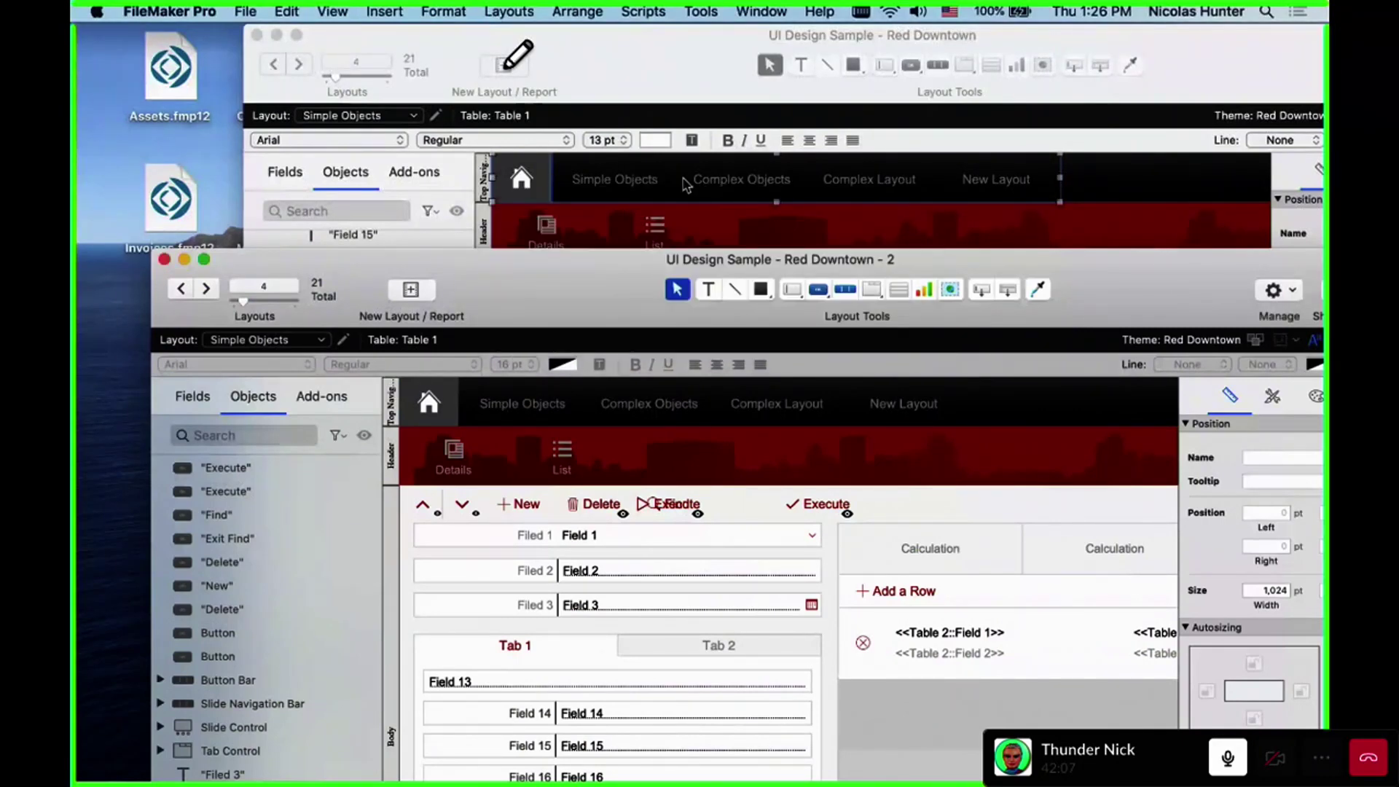
{"action": "left_click", "coordinate": [685, 183]}
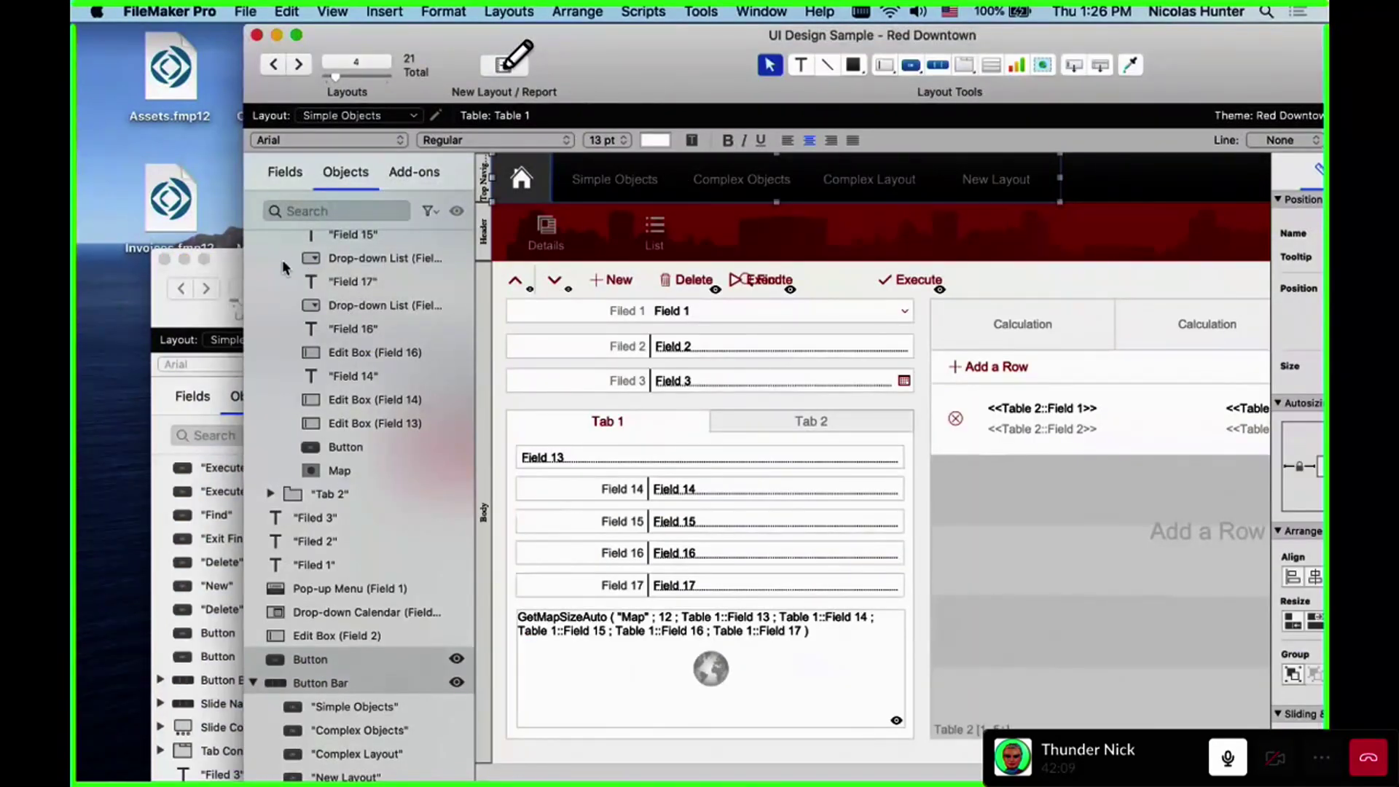
{"action": "key", "text": "super+w"}
Check which active segment is set for the navigation button bar on Simple Objects
{"action": "left_click", "coordinate": [488, 187]}
{"action": "double_click", "coordinate": [488, 186]}
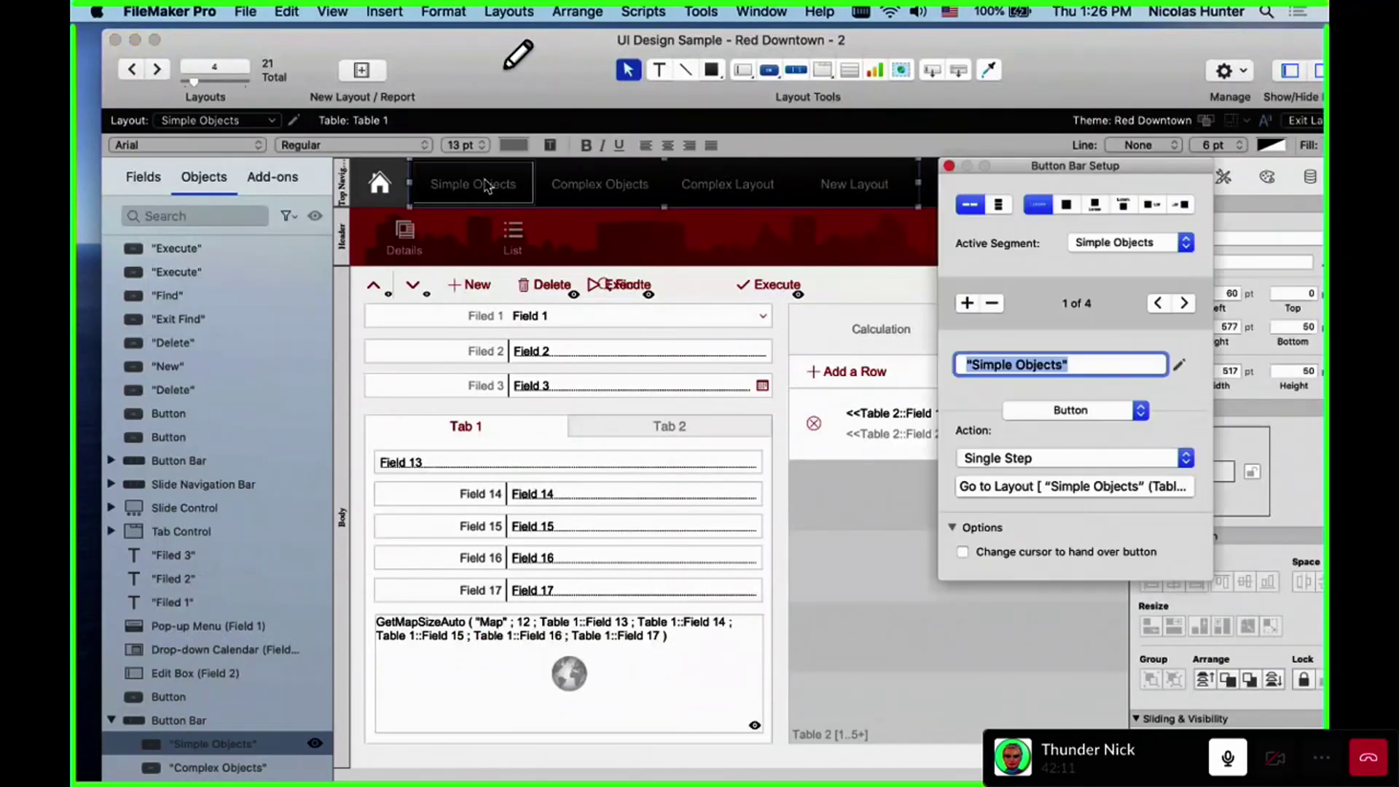
{"action": "left_click", "coordinate": [1117, 246]}
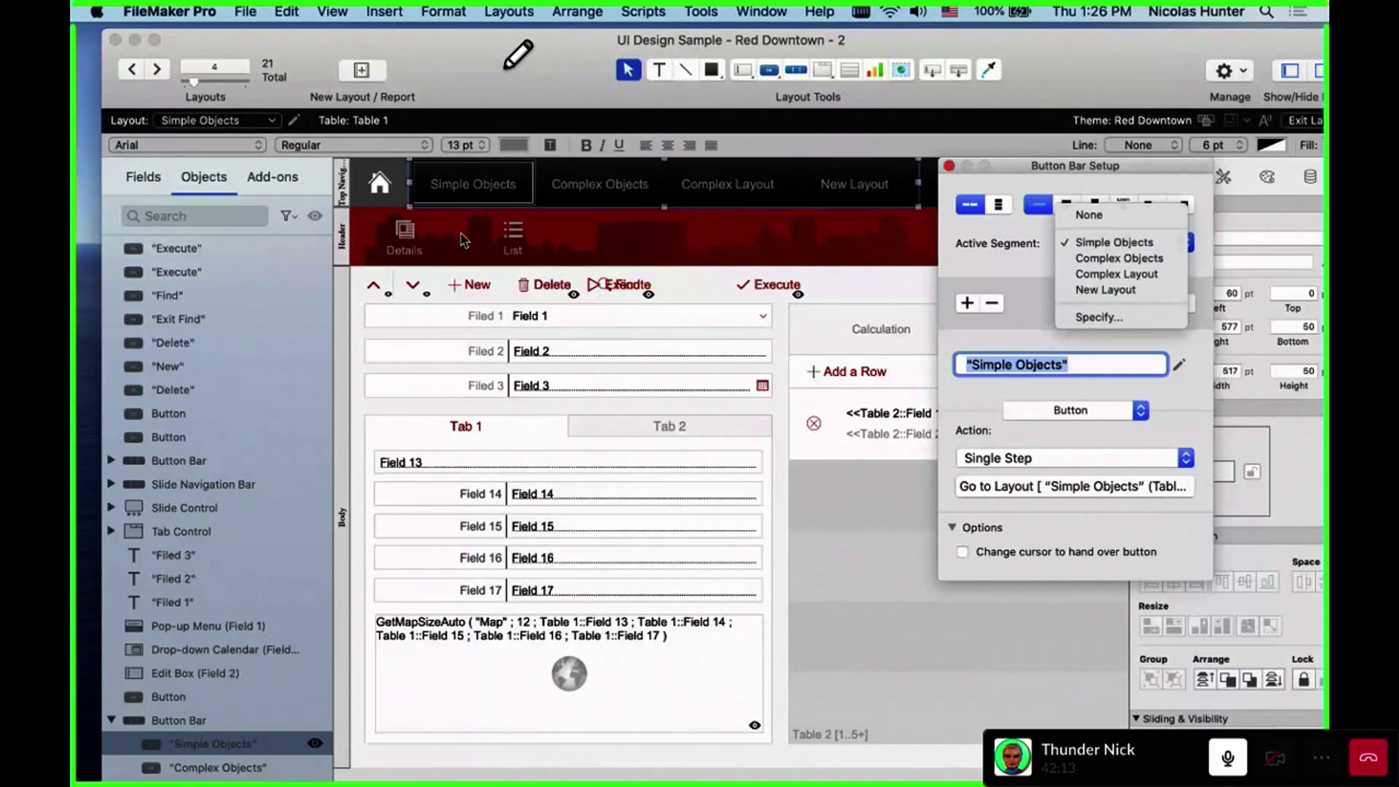
{"action": "key", "text": "Escape"}
Switch to Large Objects and set the navigation button bar's active segment to Complex Objects
{"action": "left_click", "coordinate": [212, 120]}
{"action": "key", "text": "Escape"}
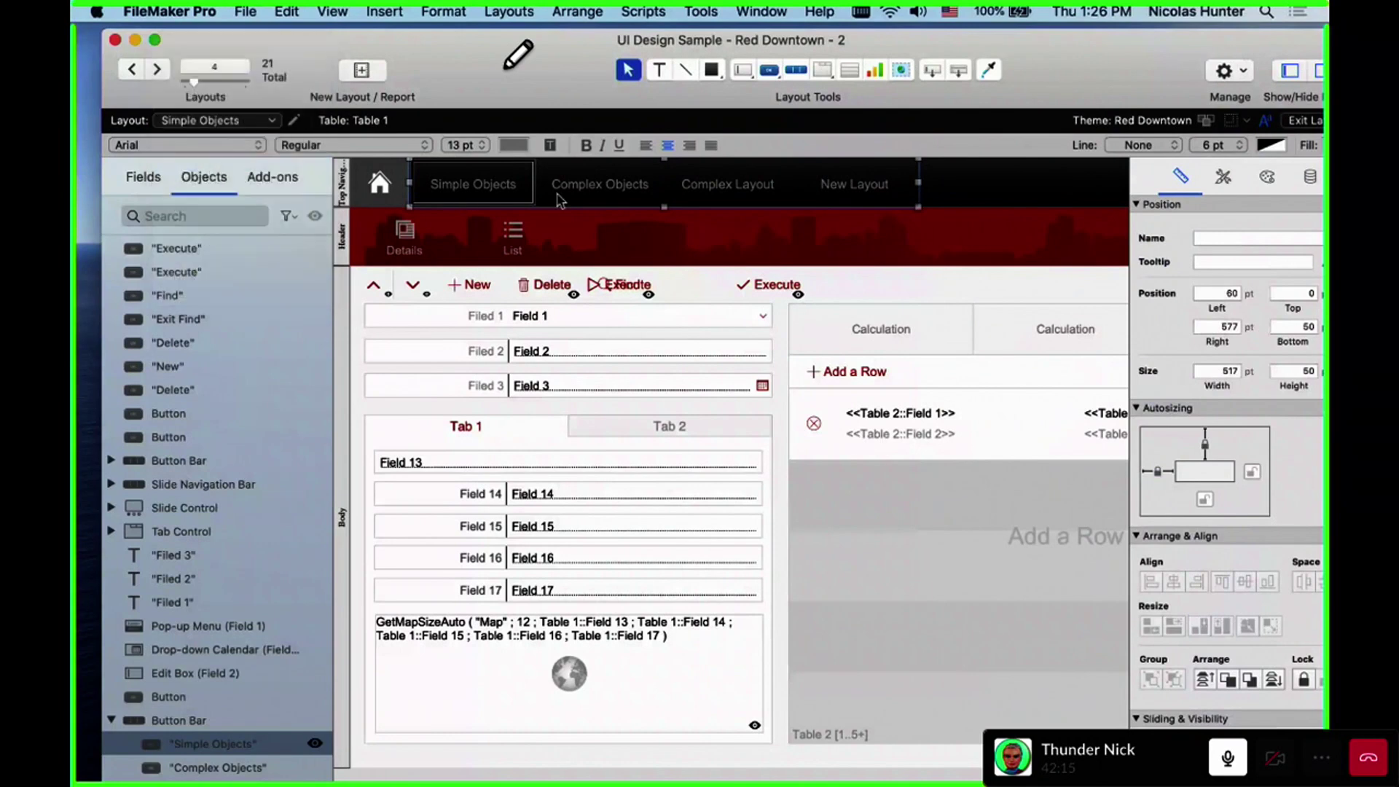
{"action": "key", "text": "Escape"}
{"action": "double_click", "coordinate": [596, 185]}
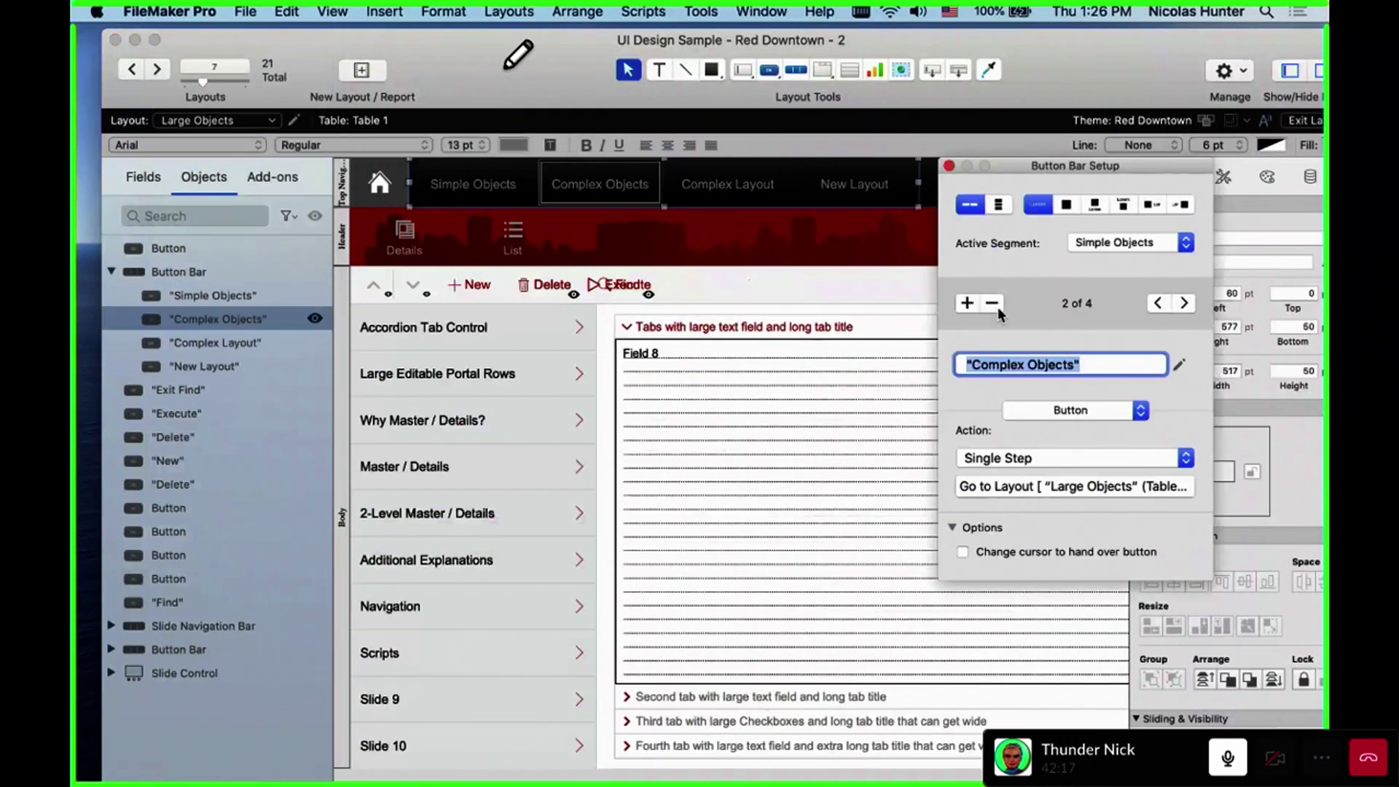
{"action": "left_click", "coordinate": [1113, 246]}
{"action": "left_click", "coordinate": [1113, 259]}
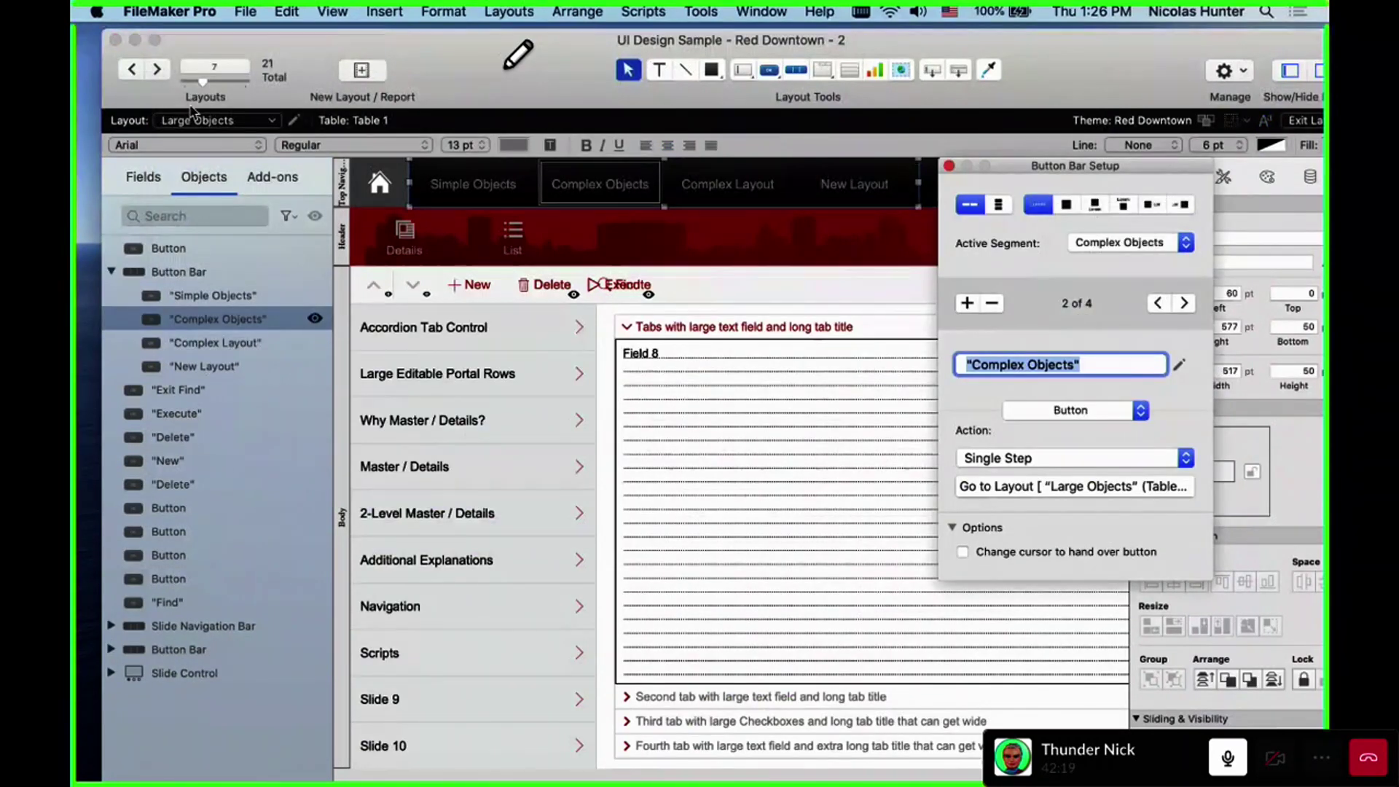
Switch to Complex Layout and set the navigation button bar's active segment to Complex Layout
{"action": "left_click", "coordinate": [214, 121]}
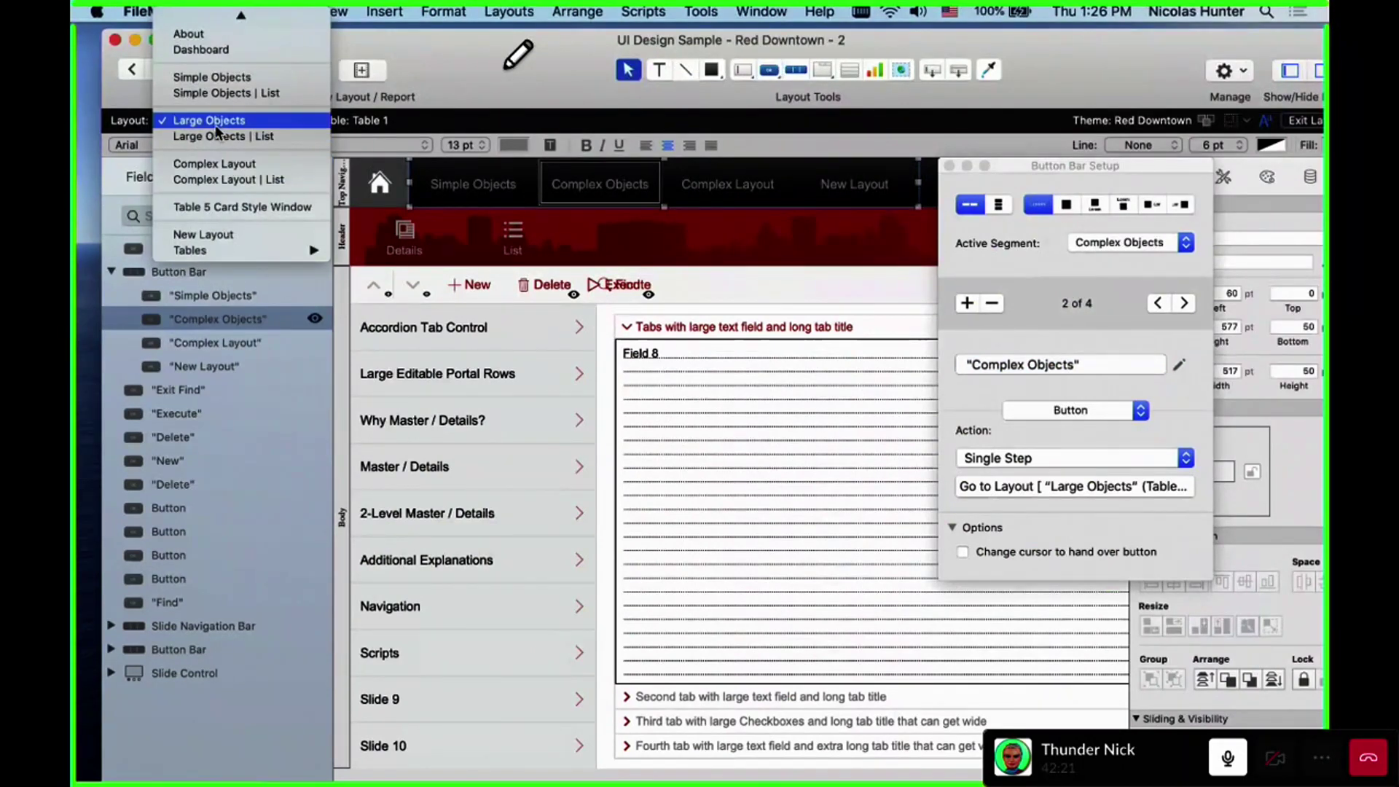
{"action": "left_click", "coordinate": [216, 126]}
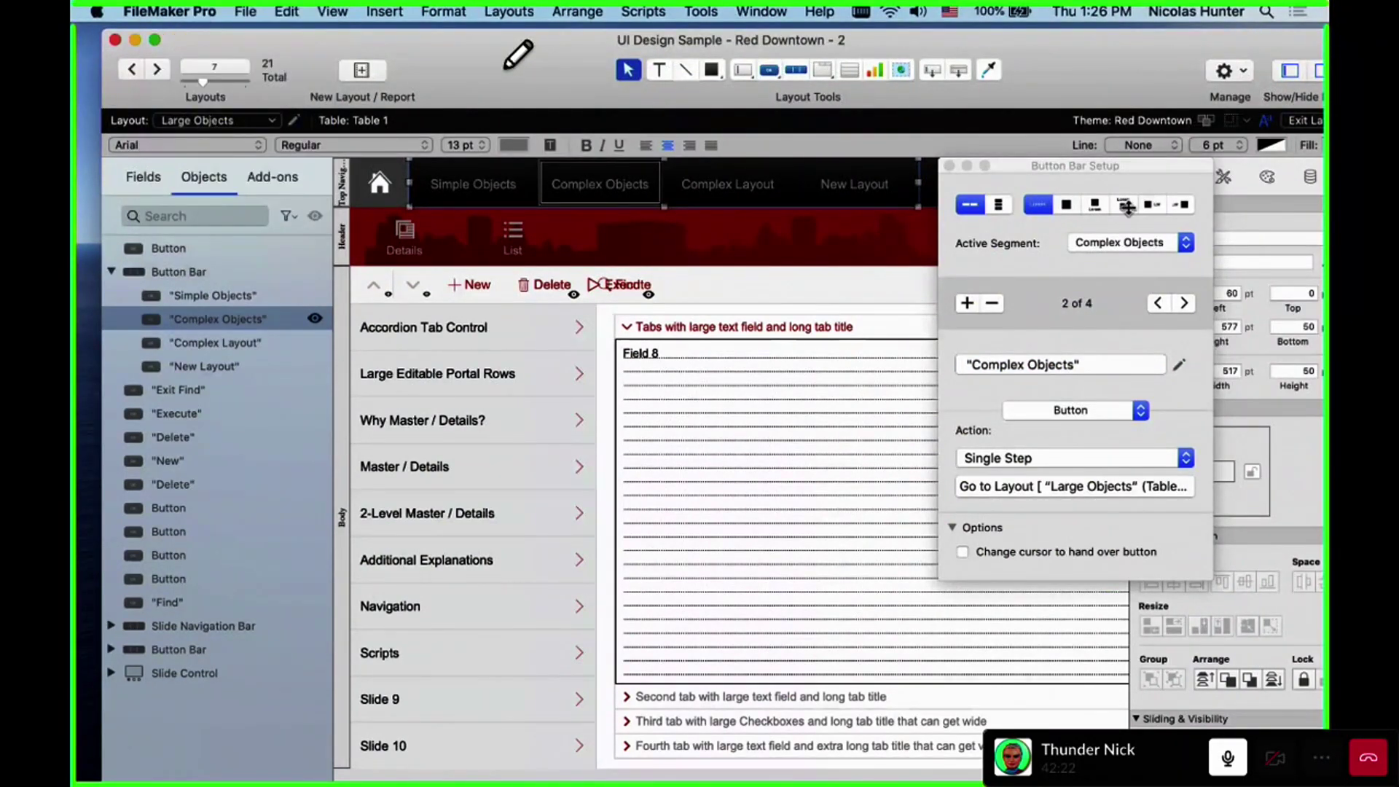
{"action": "left_click", "coordinate": [189, 124]}
{"action": "key", "text": "Escape"}
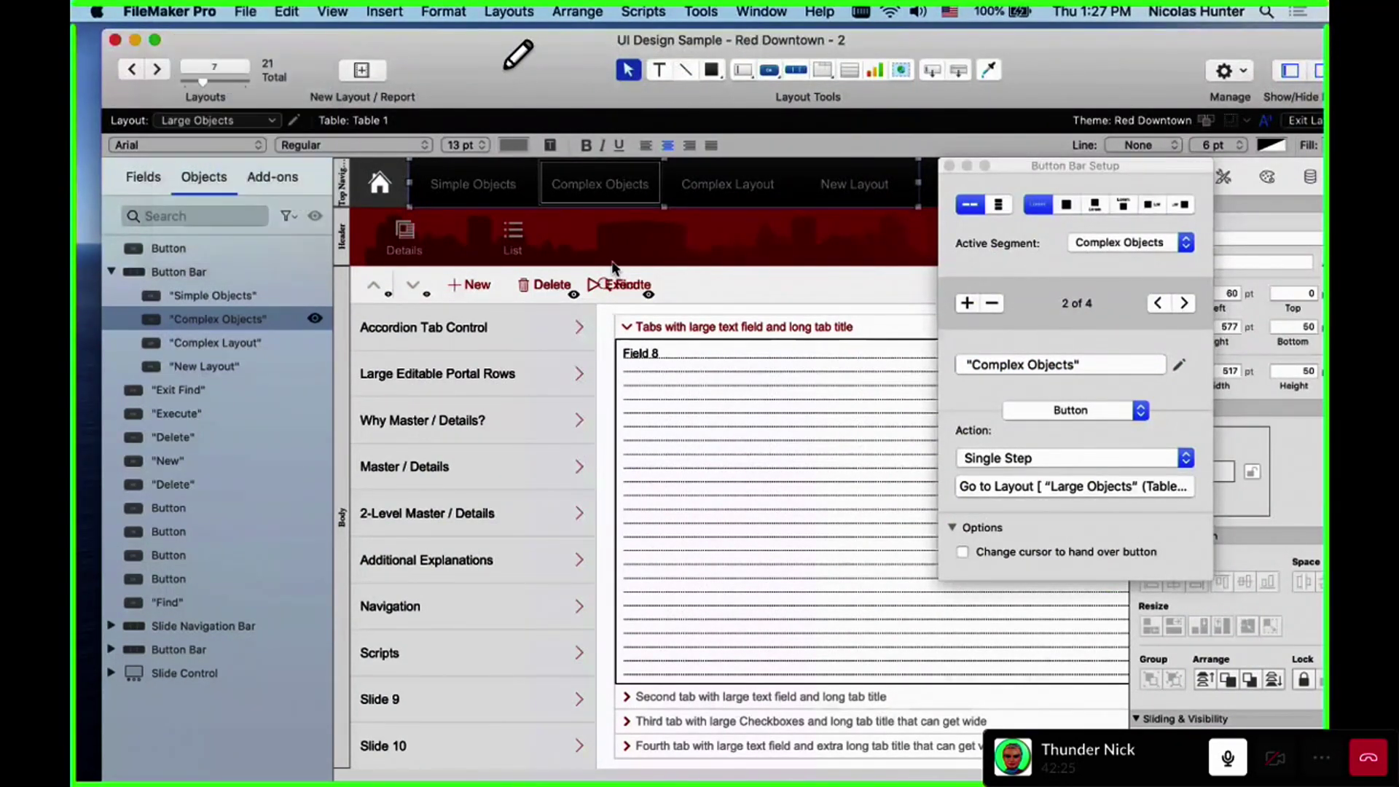
{"action": "left_click", "coordinate": [694, 217]}
{"action": "double_click", "coordinate": [735, 203]}
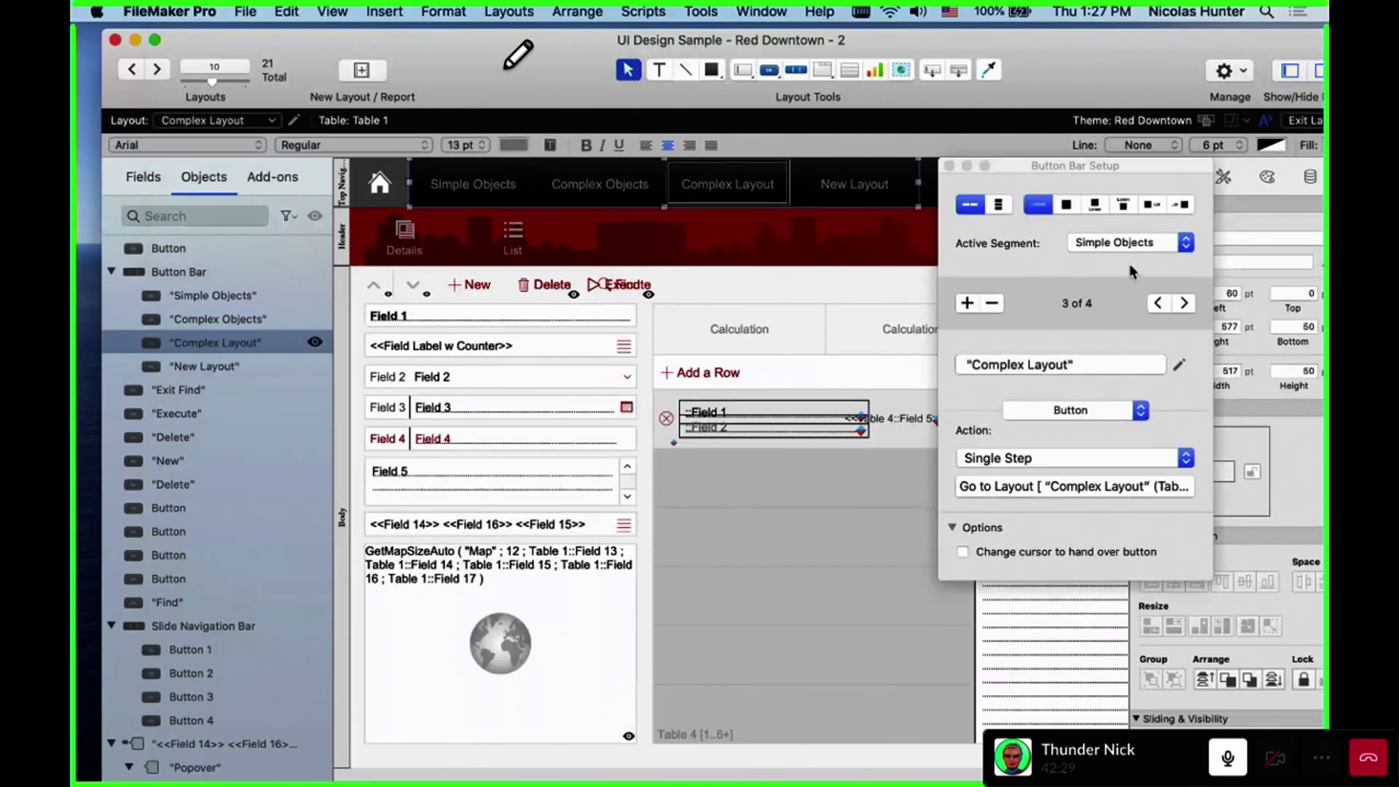
{"action": "left_click", "coordinate": [1129, 242]}
{"action": "left_click", "coordinate": [1118, 272]}
Switch to New Layout and set the navigation button bar's active segment to New Layout
{"action": "left_click", "coordinate": [218, 120]}
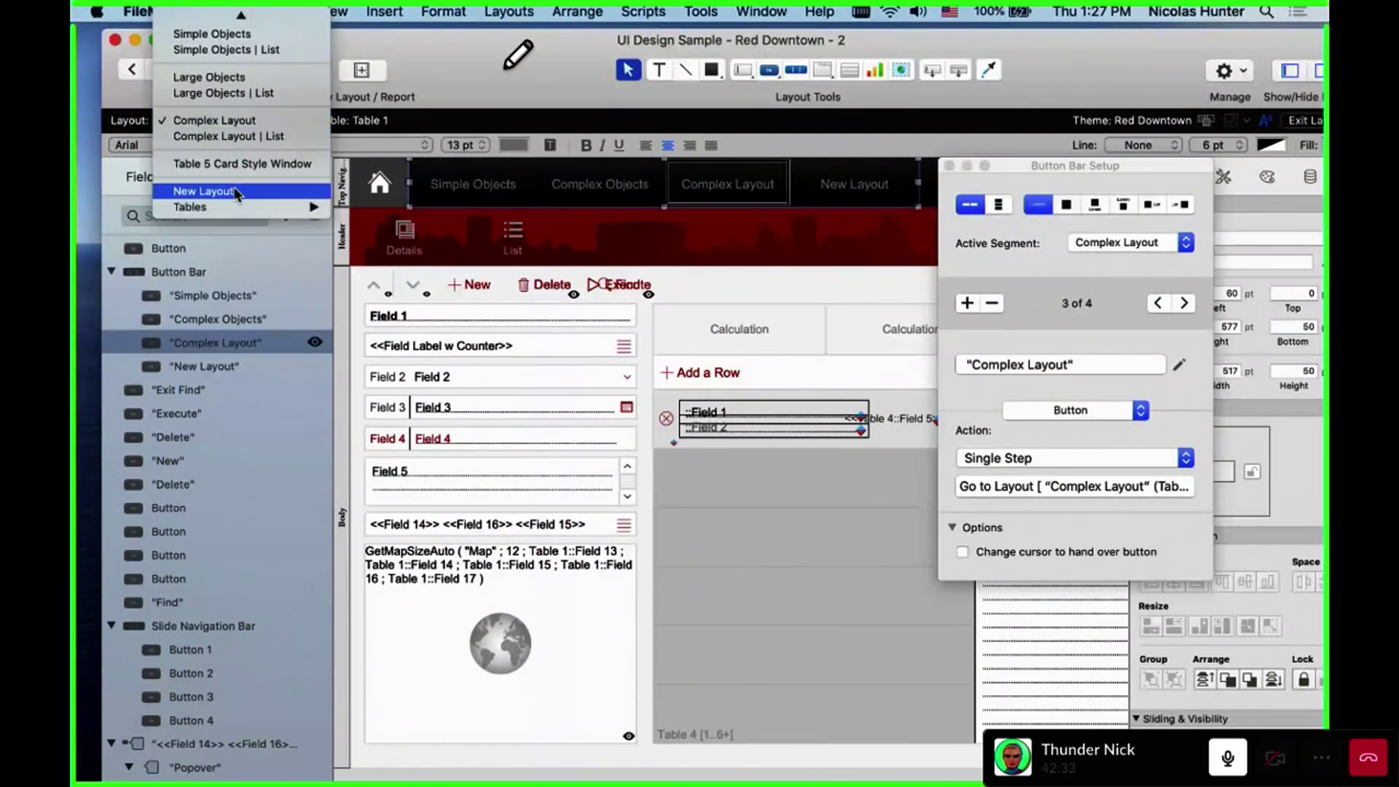
{"action": "left_click", "coordinate": [890, 226]}
{"action": "left_click", "coordinate": [890, 226]}
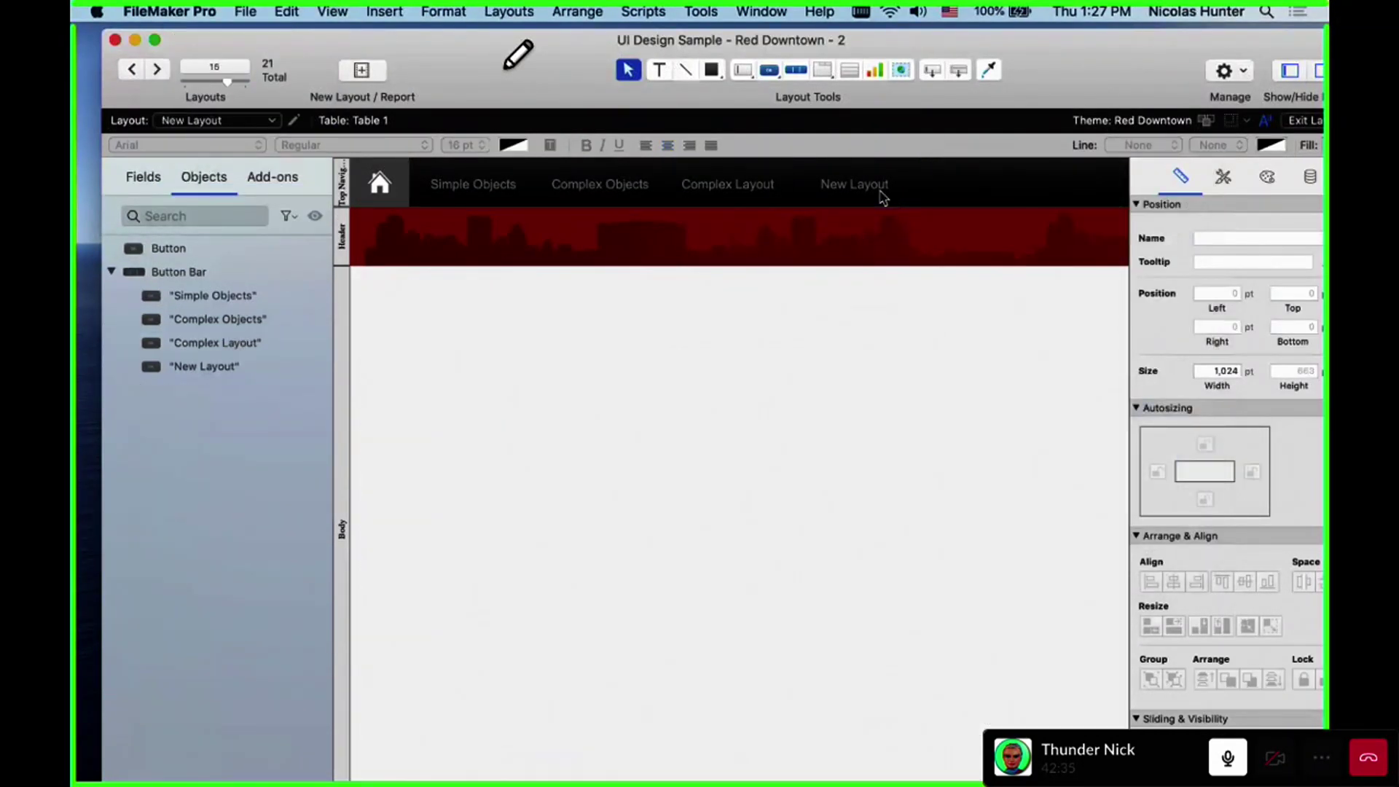
{"action": "double_click", "coordinate": [881, 190]}
{"action": "left_click", "coordinate": [1088, 242]}
{"action": "left_click", "coordinate": [1104, 289]}
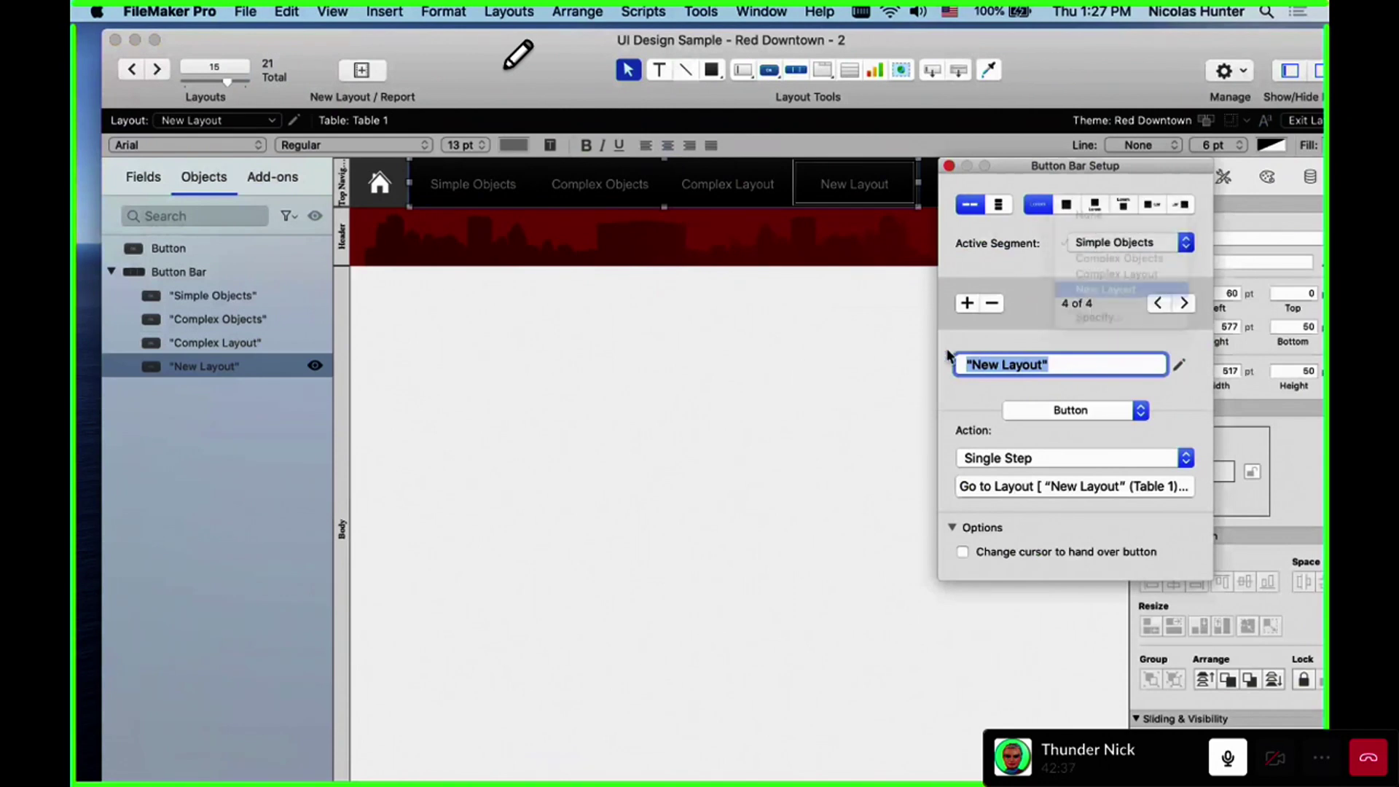
Return to Browse mode, move the window to the screen's upper-left area and widen it
{"action": "left_click", "coordinate": [787, 375]}
{"action": "key", "text": "super+b"}
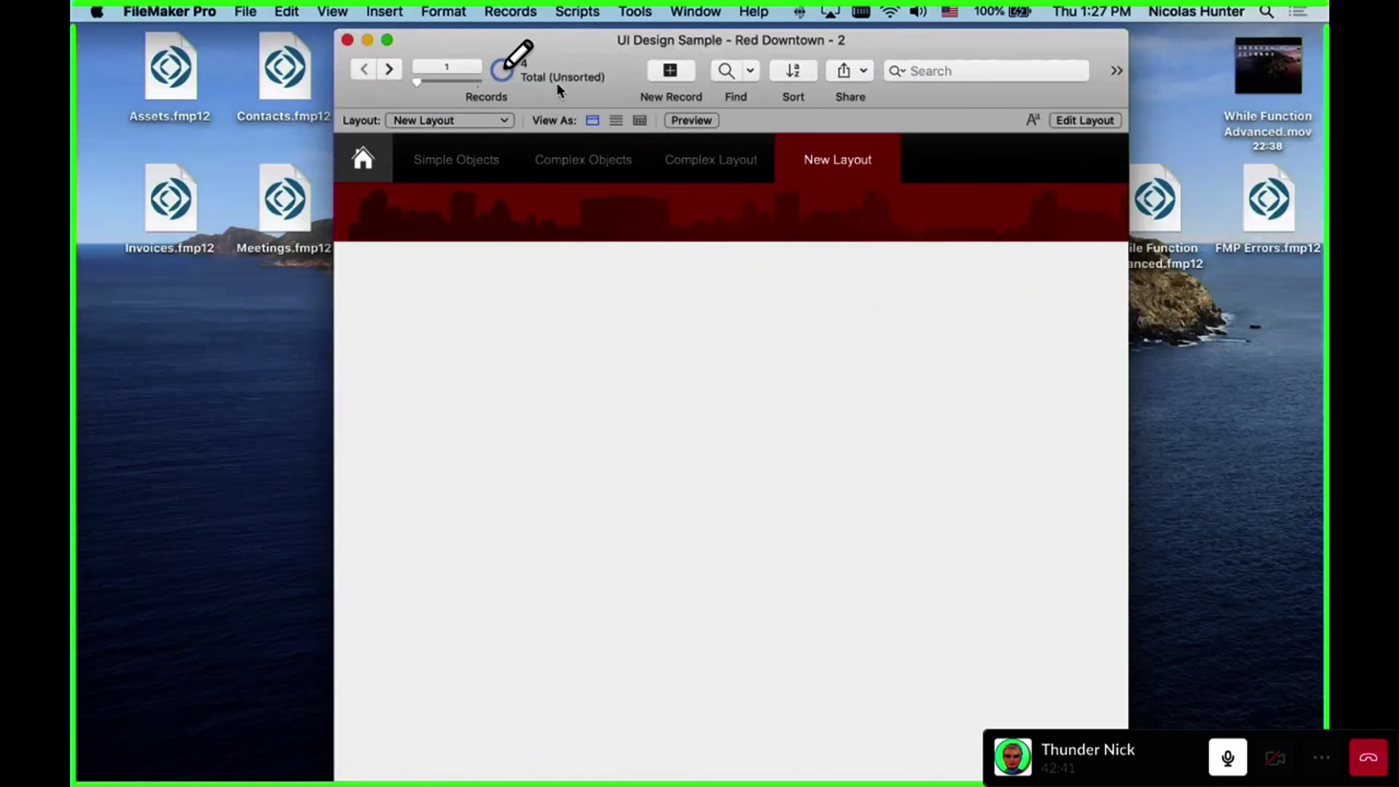
{"action": "left_click_drag", "start_coordinate": [556, 87], "coordinate": [349, 18]}
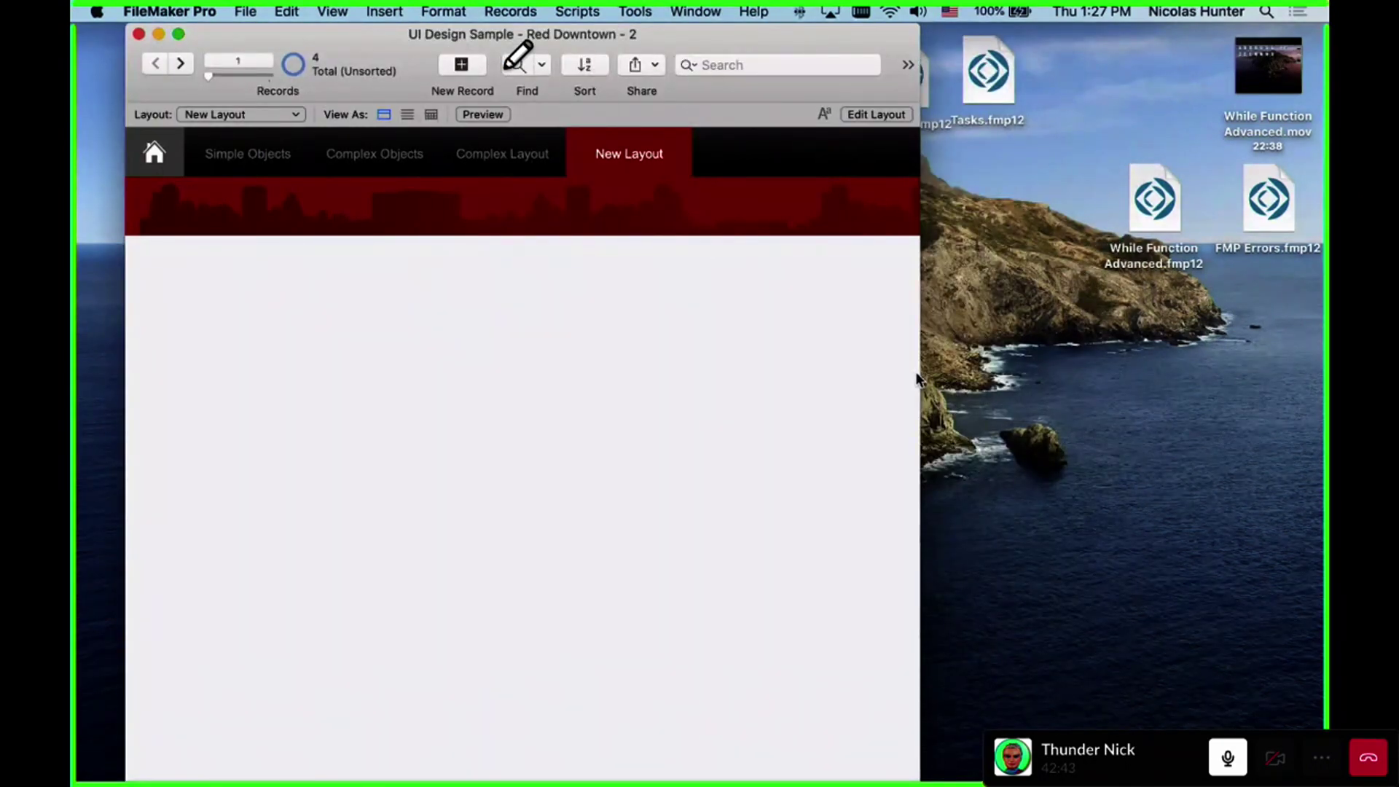
{"action": "double_click", "coordinate": [917, 377]}
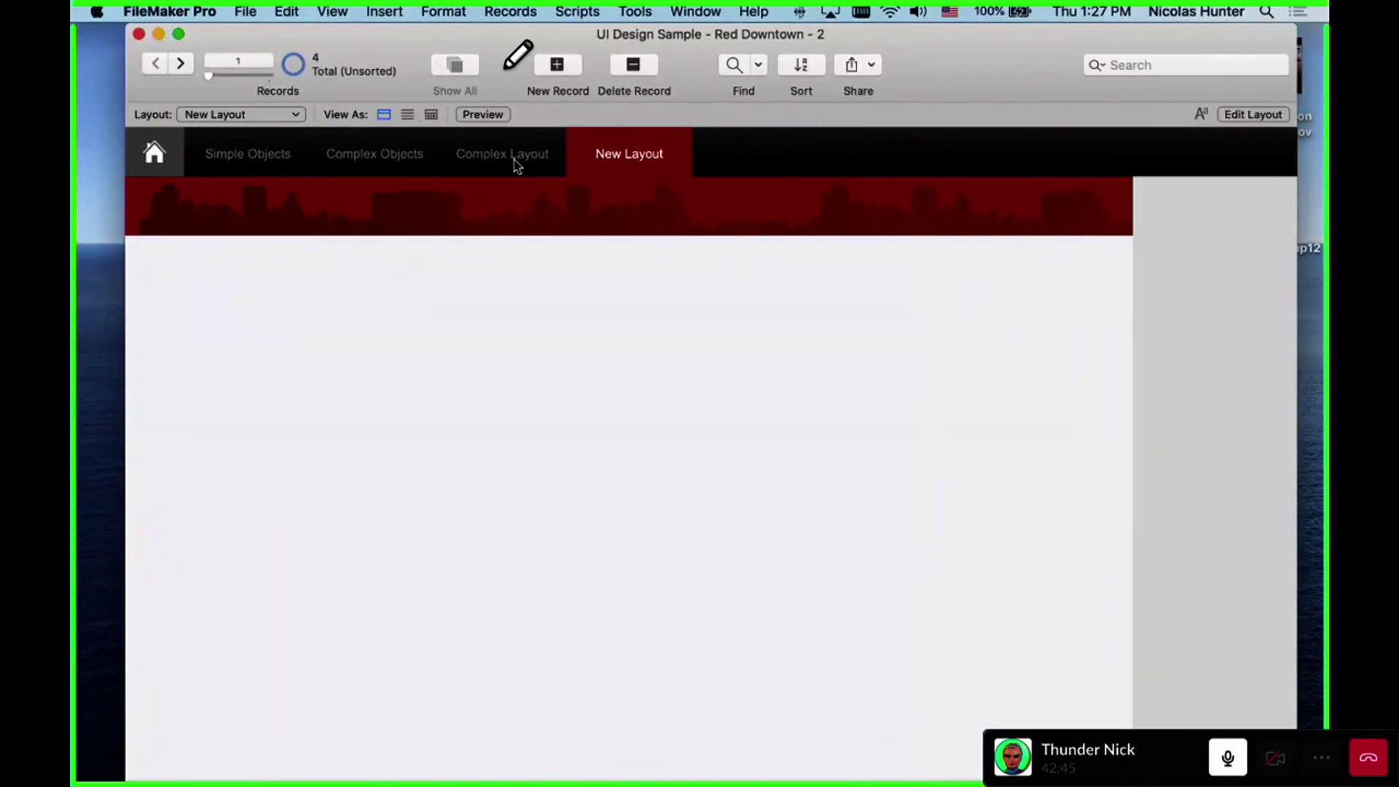
Test the navigation bar by visiting Complex Layout, Simple Objects, Complex Layout again and New Layout
{"action": "left_click", "coordinate": [510, 156]}
{"action": "left_click", "coordinate": [255, 153]}
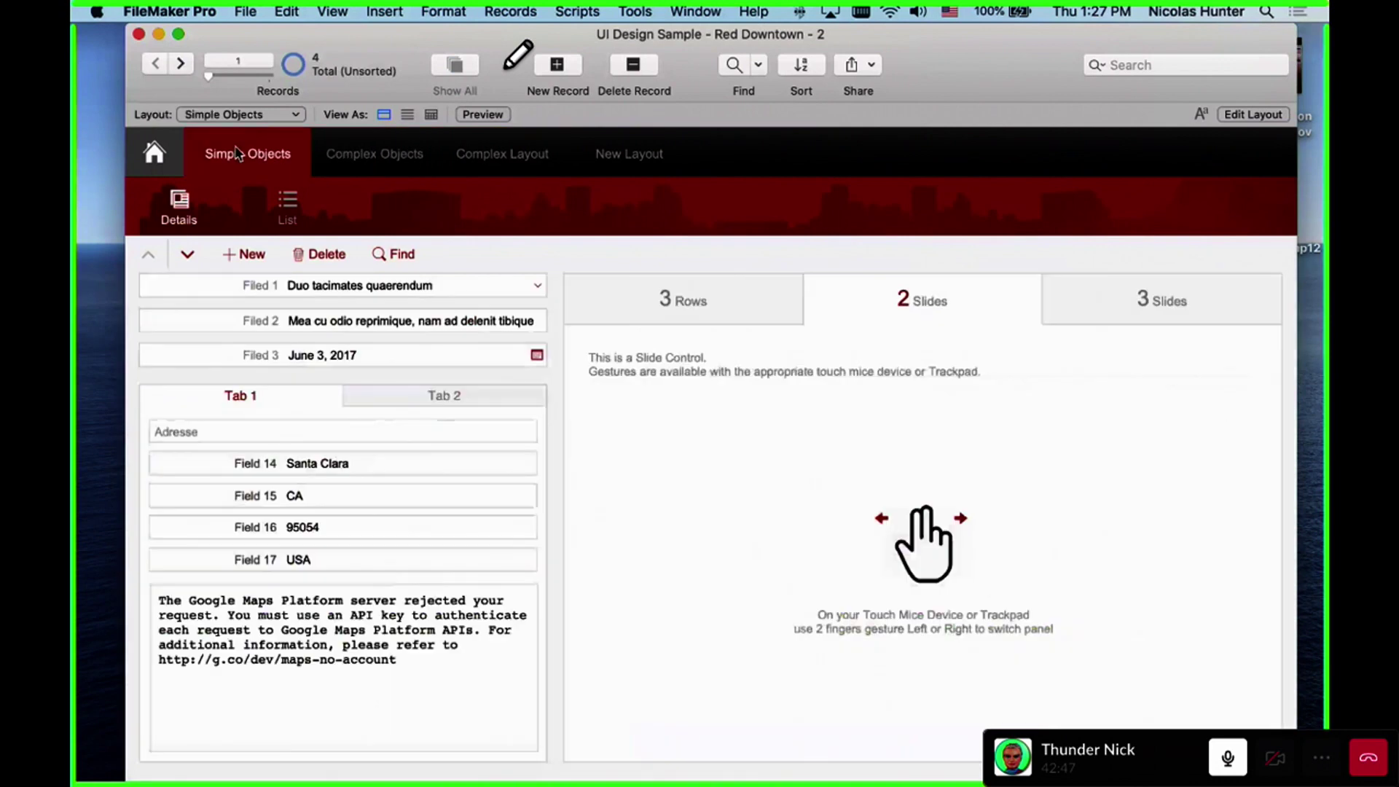
{"action": "left_click", "coordinate": [509, 157]}
{"action": "left_click", "coordinate": [614, 159]}
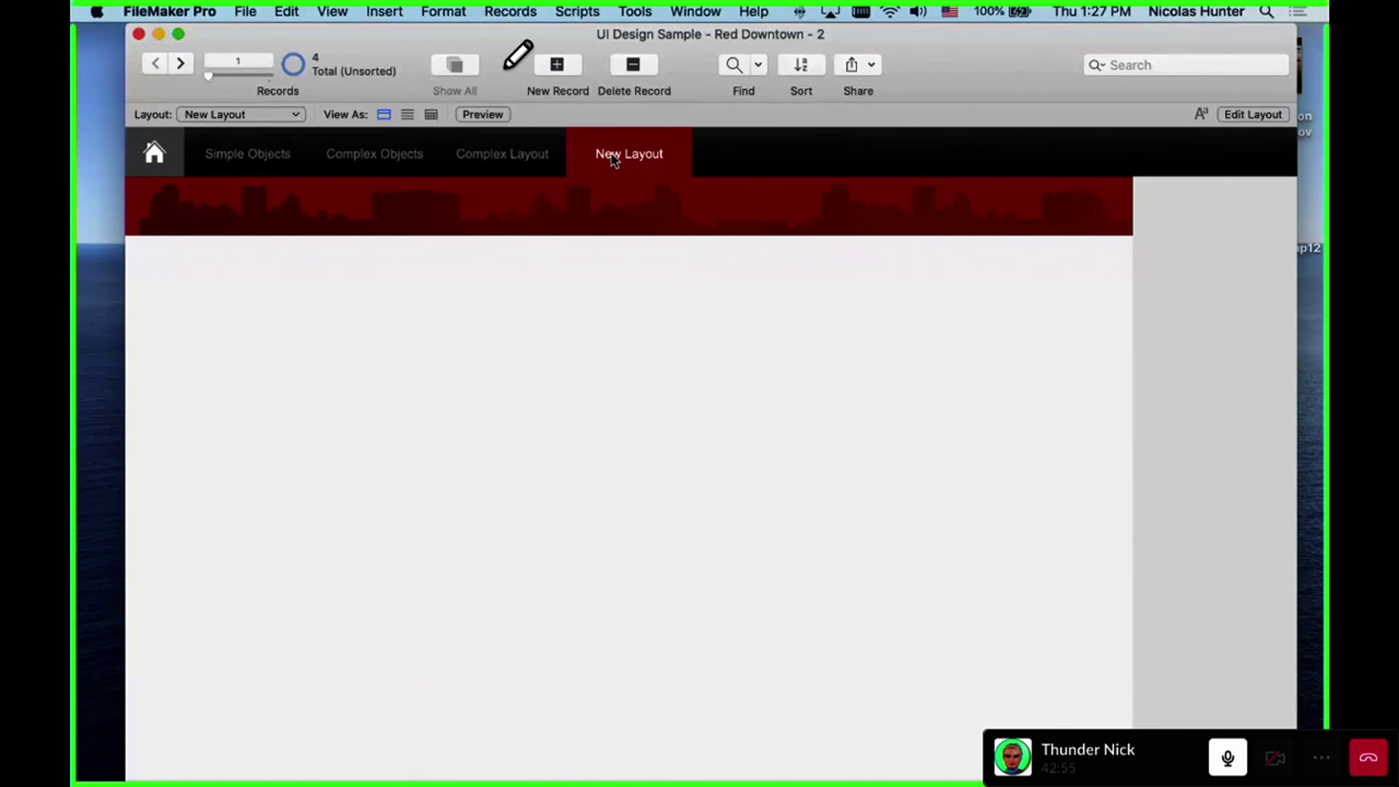
In Layout mode on New Layout, set the navigation bar's Complex Layout segment to hide when 1
{"action": "key", "text": "super+l"}
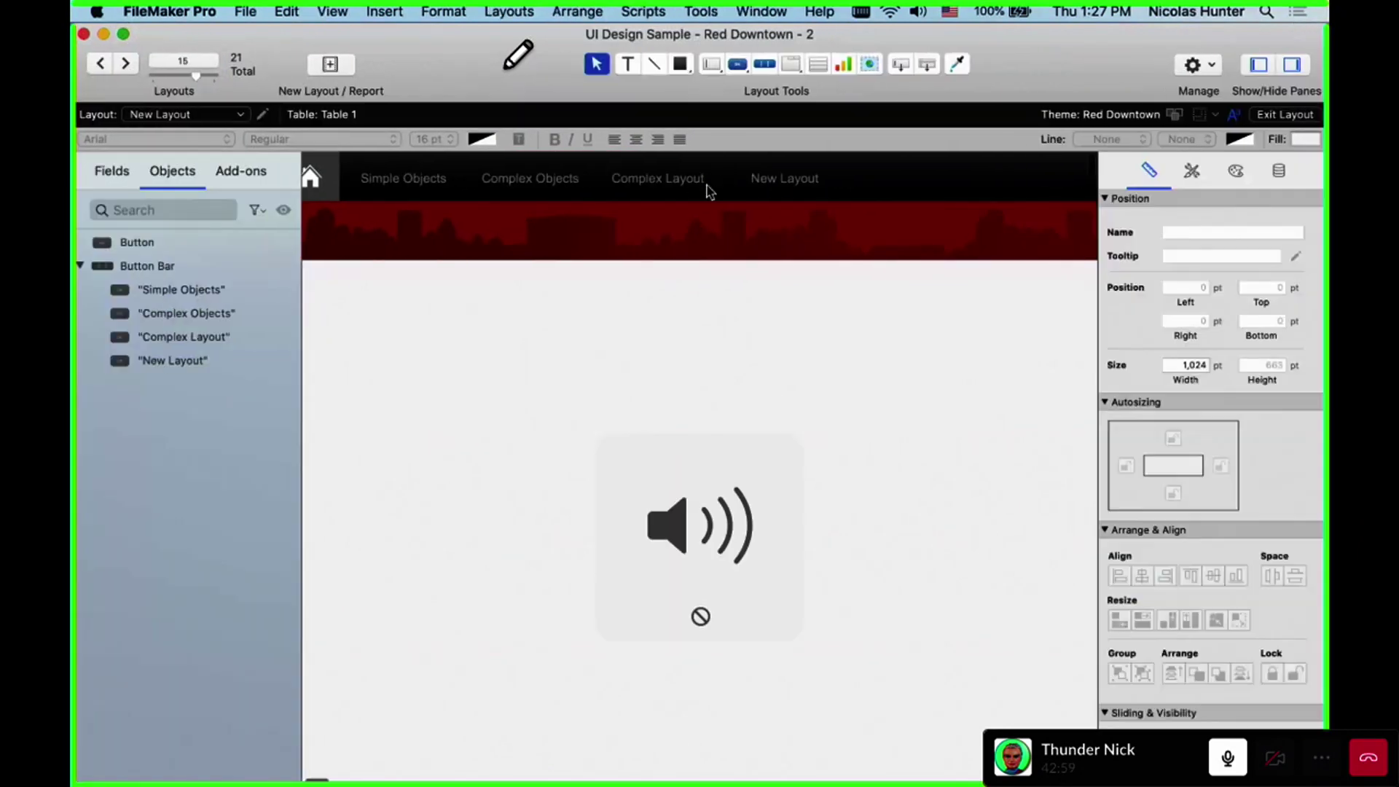
{"action": "left_click", "coordinate": [757, 179]}
{"action": "left_click", "coordinate": [675, 188]}
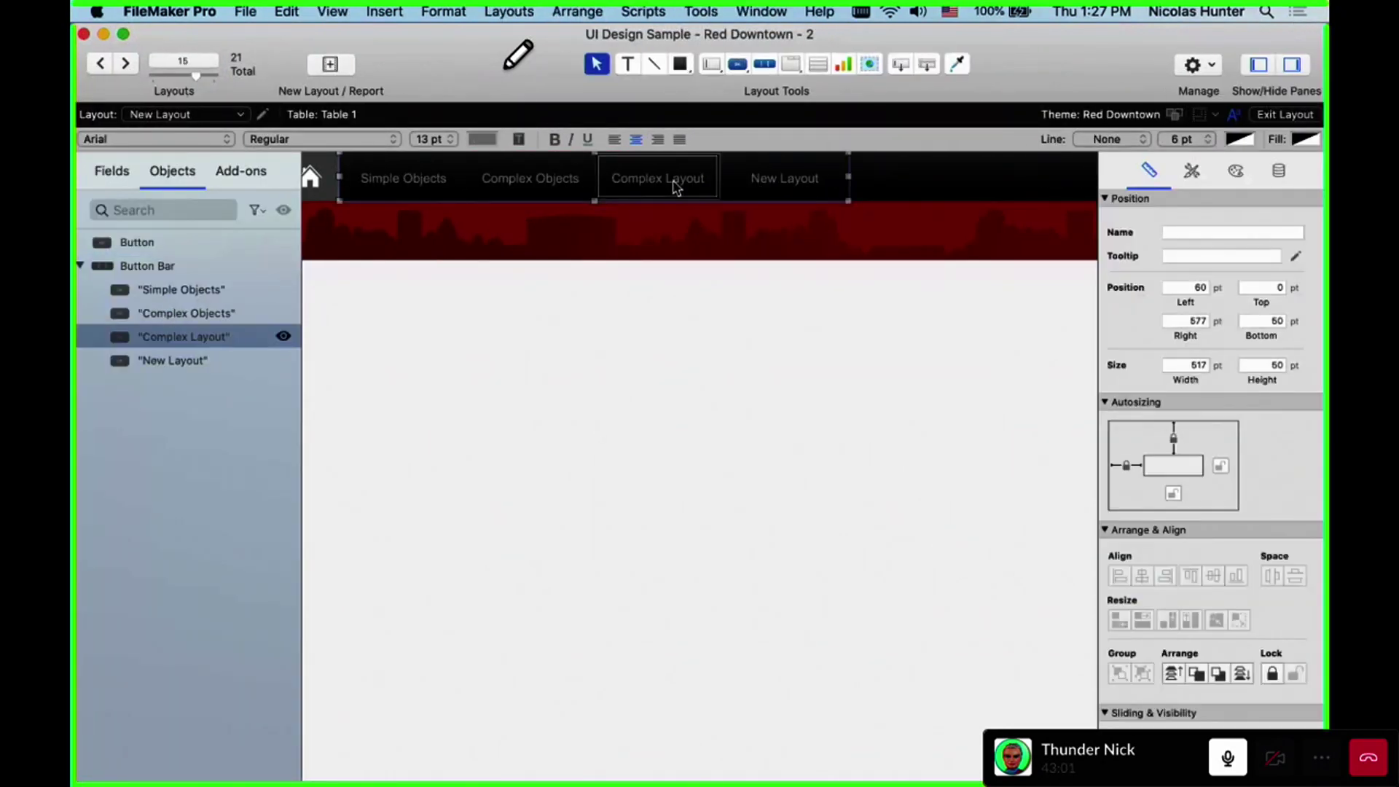
{"action": "left_click", "coordinate": [583, 182]}
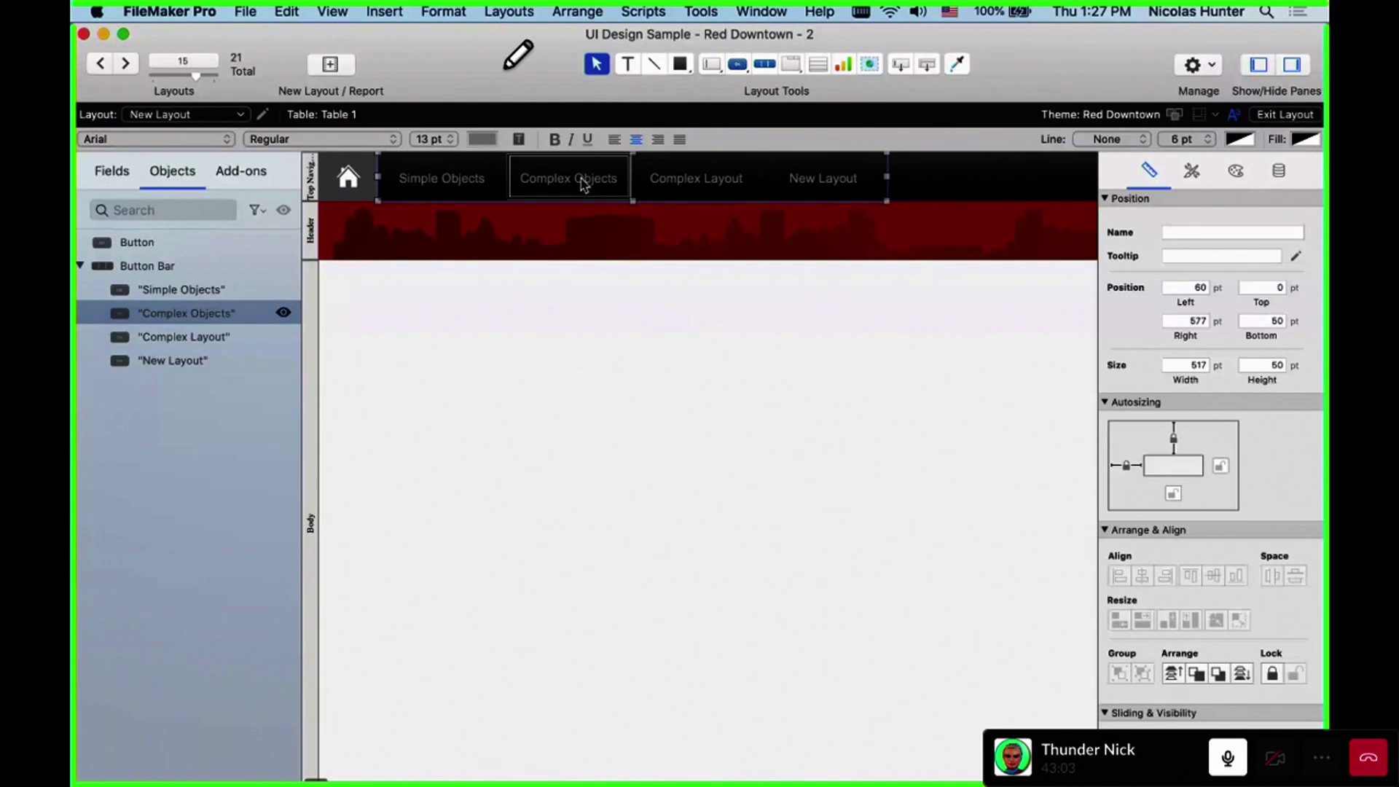
{"action": "left_click", "coordinate": [691, 188]}
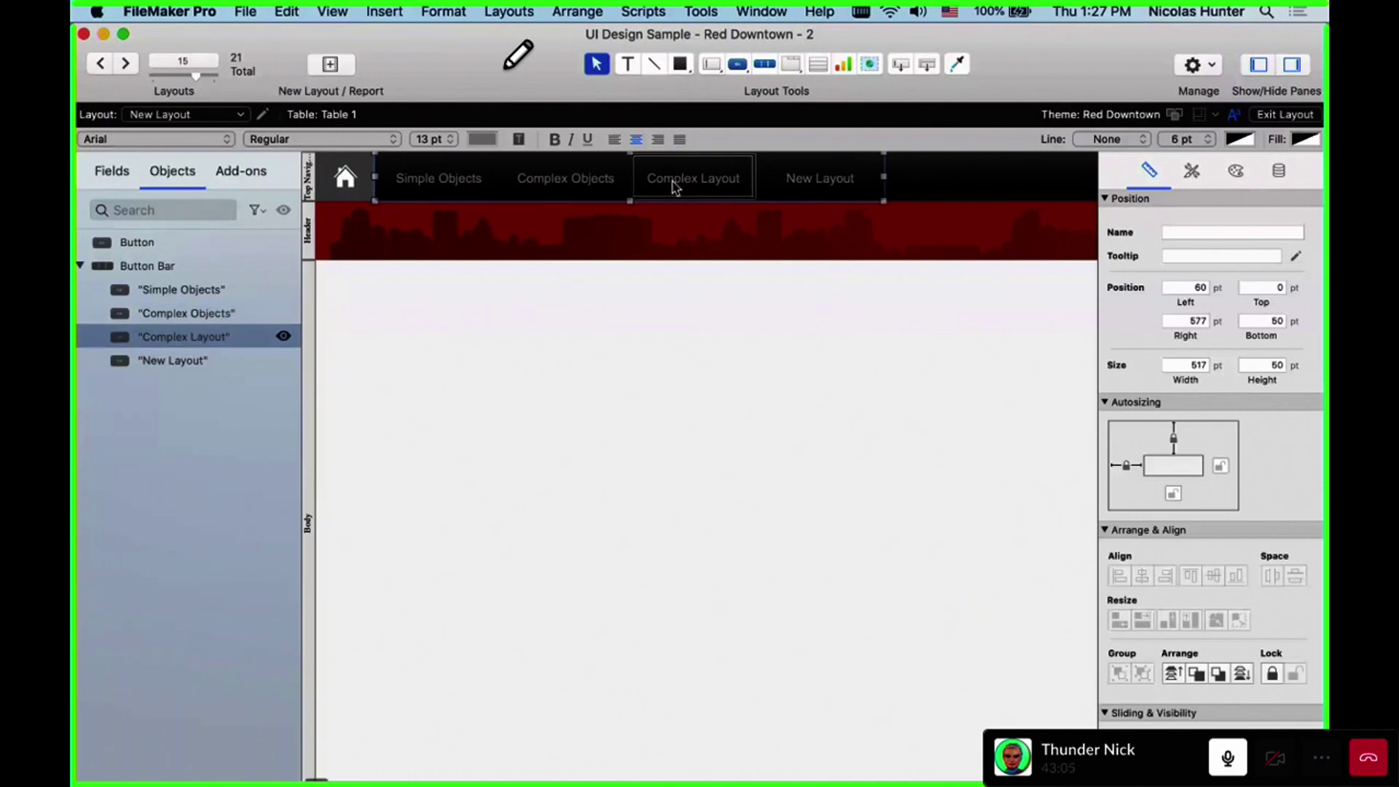
{"action": "left_click_drag", "start_coordinate": [667, 183], "coordinate": [608, 182]}
{"action": "key", "text": "super+z"}
{"action": "left_click", "coordinate": [1278, 170]}
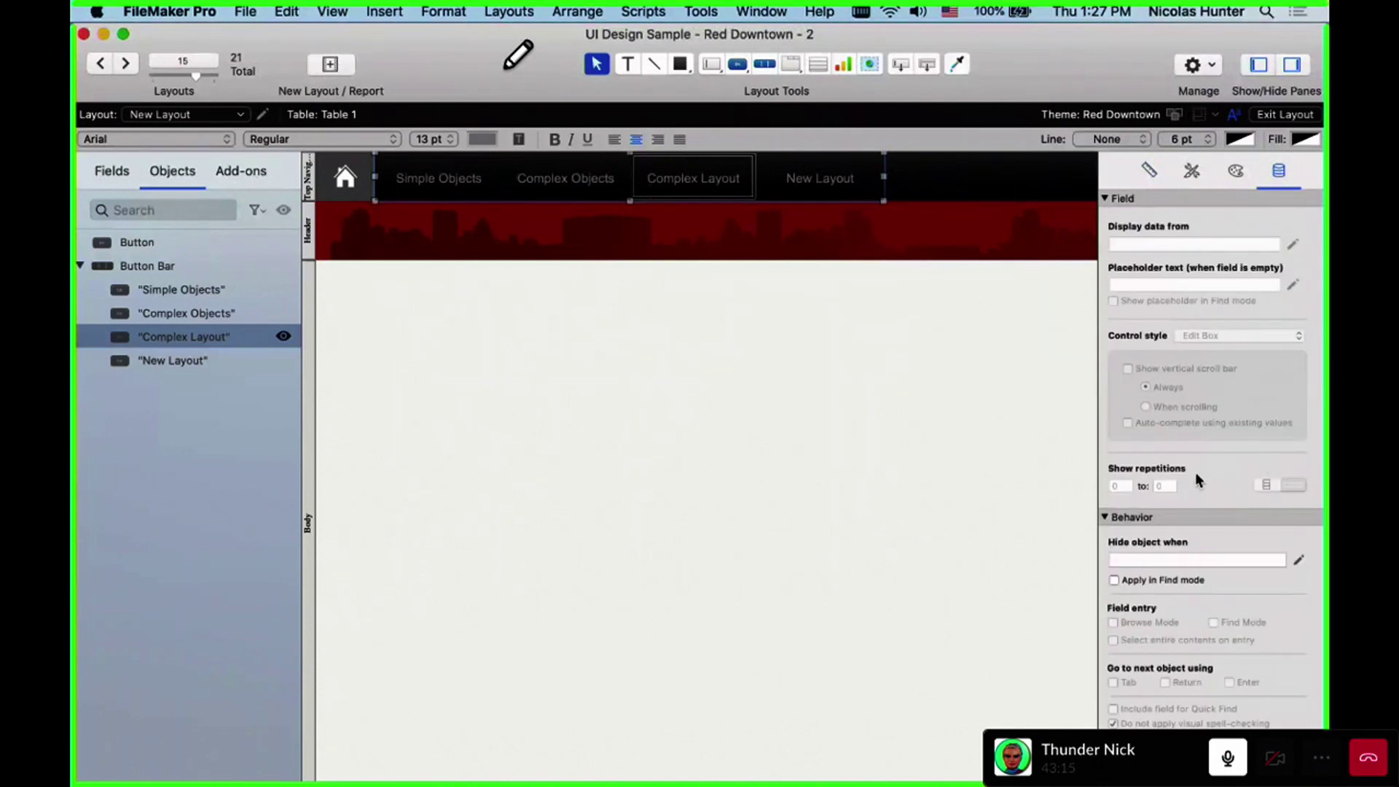
{"action": "left_click", "coordinate": [1177, 558]}
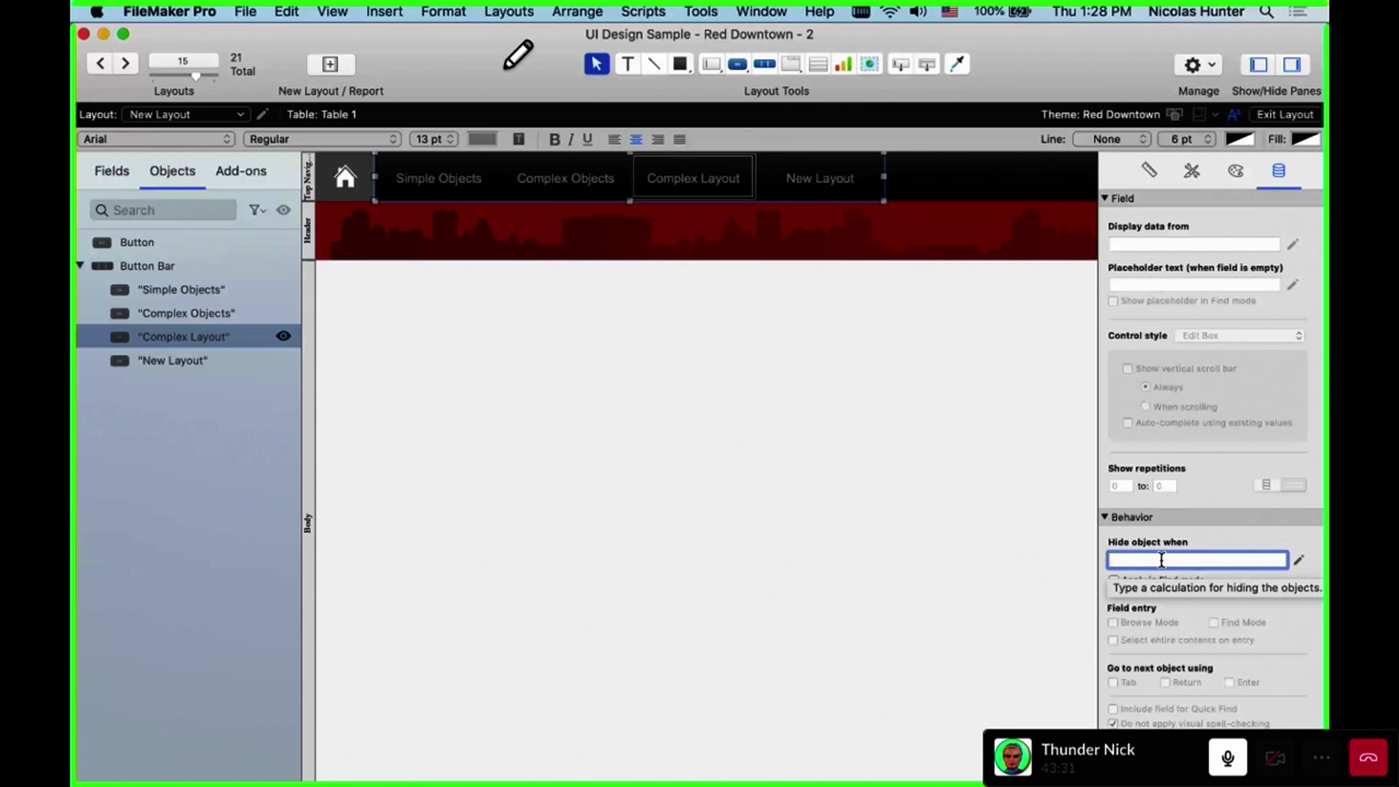
{"action": "type", "text": "1"}
Switch to the Complex Layout layout and set its navigation bar's Complex Layout segment to hide when 1
{"action": "left_click", "coordinate": [211, 119]}
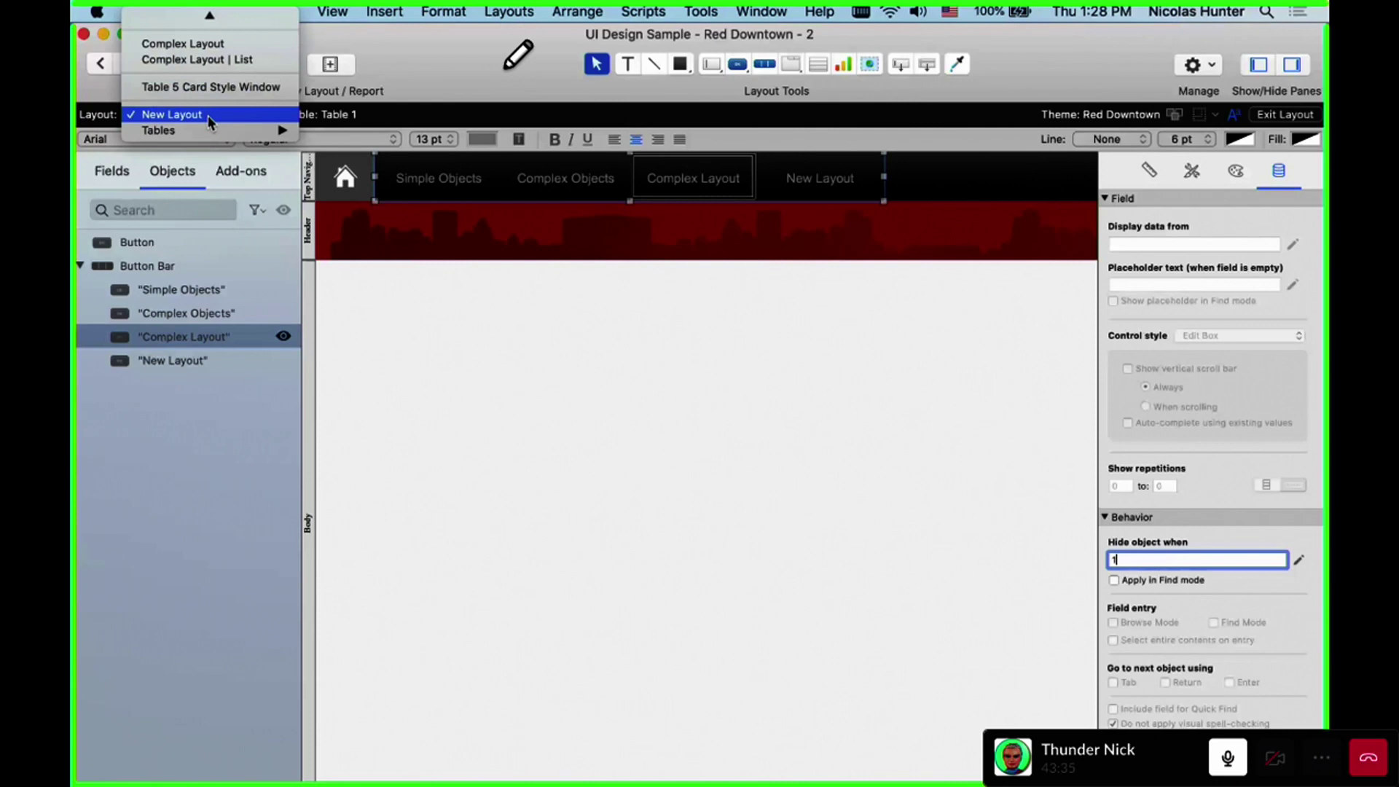
{"action": "left_click", "coordinate": [210, 44]}
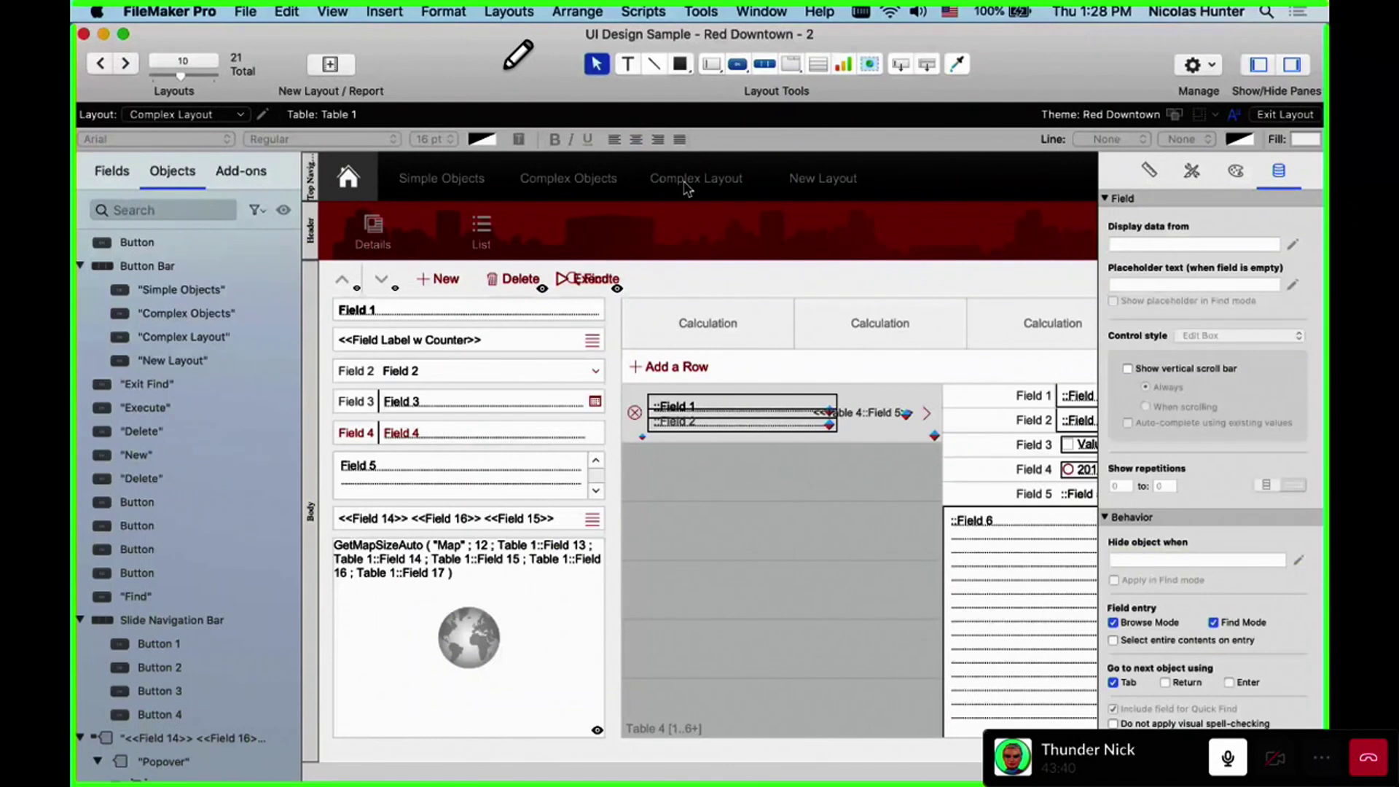
{"action": "left_click", "coordinate": [692, 182]}
{"action": "left_click", "coordinate": [697, 180]}
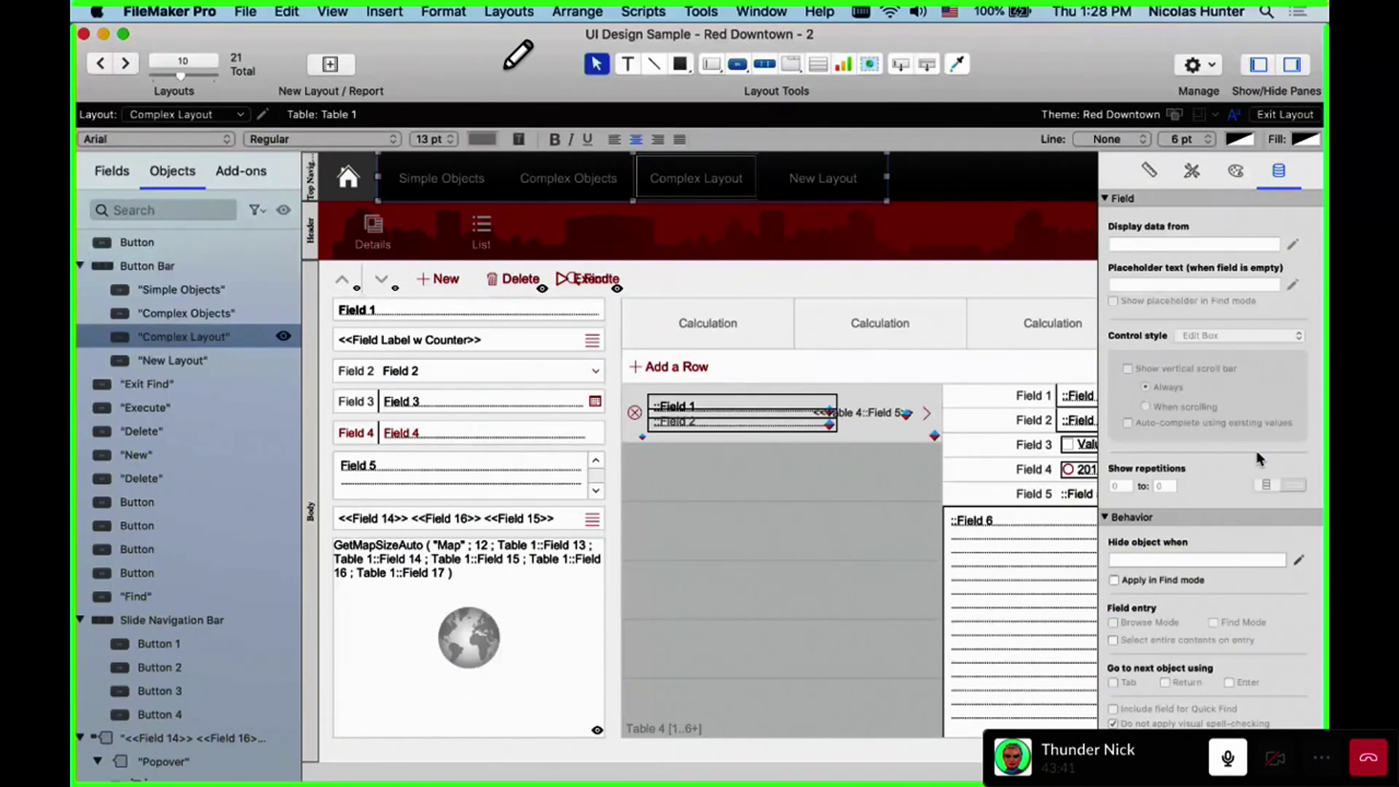
{"action": "left_click", "coordinate": [1229, 559]}
{"action": "type", "text": "1"}
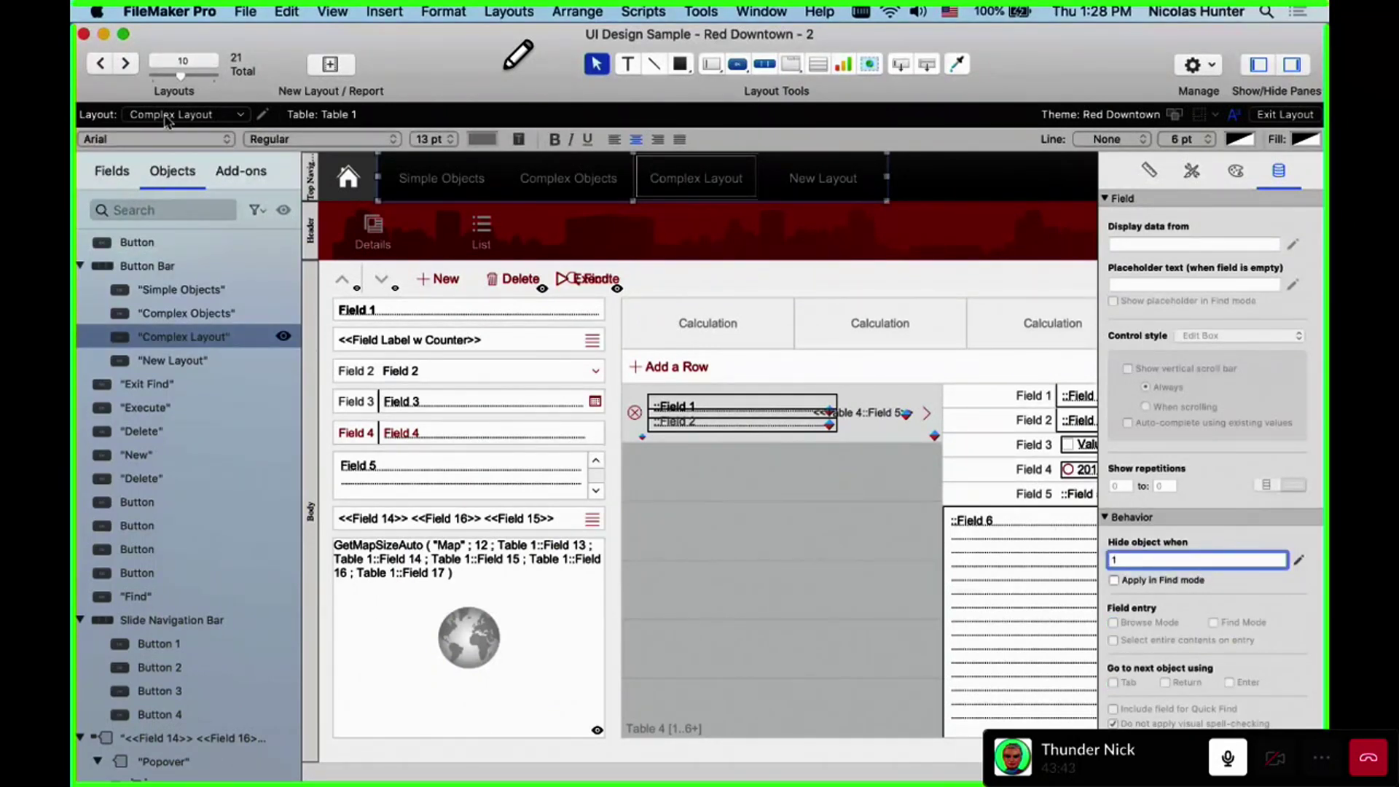
Switch to Large Objects and set its navigation bar's Complex Layout segment to hide when 1
{"action": "left_click", "coordinate": [167, 117]}
{"action": "left_click", "coordinate": [191, 87]}
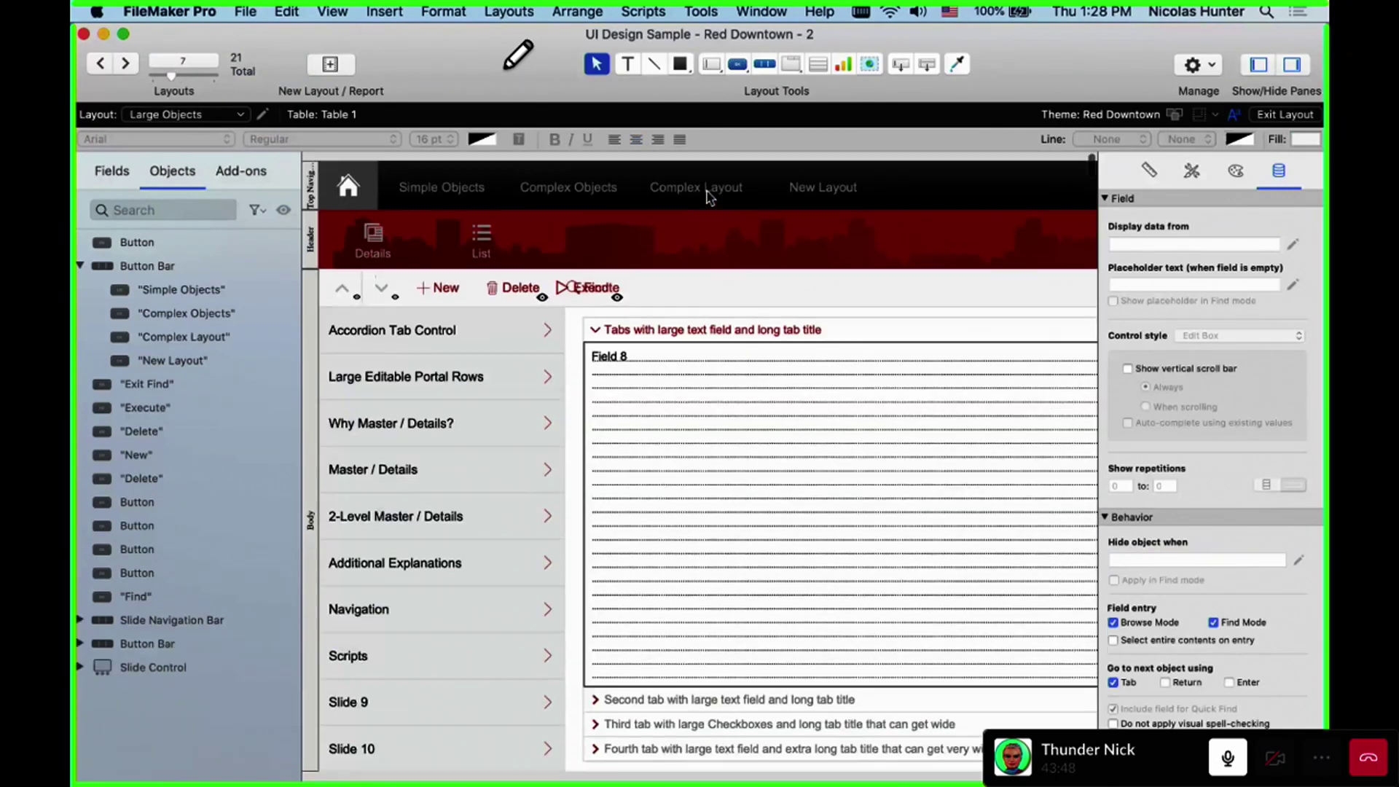
{"action": "left_click", "coordinate": [706, 191]}
{"action": "left_click", "coordinate": [706, 190]}
{"action": "left_click", "coordinate": [1183, 558]}
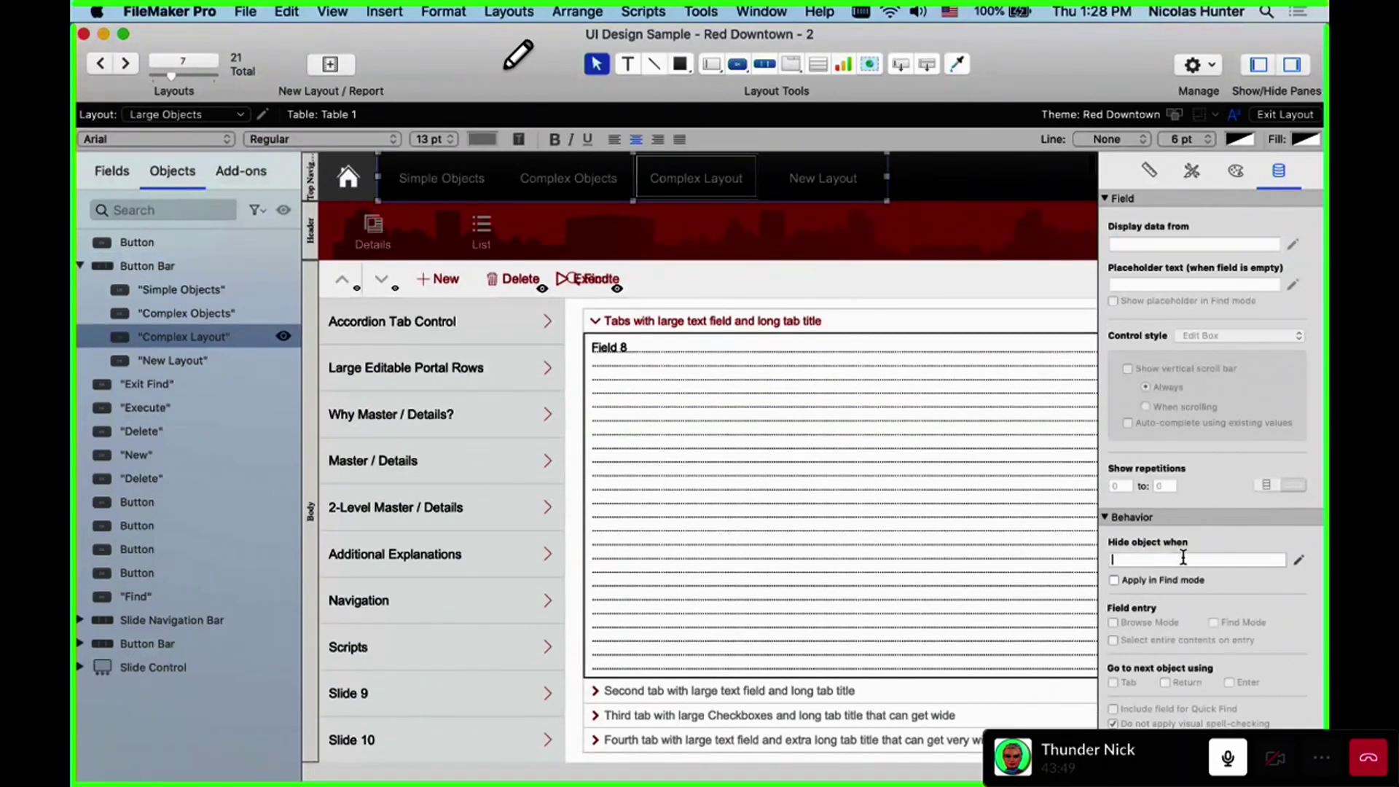
{"action": "type", "text": "1"}
Switch to Simple Objects, set its navigation bar's Complex Layout segment to hide when 1, and recheck the condition
{"action": "left_click", "coordinate": [178, 115]}
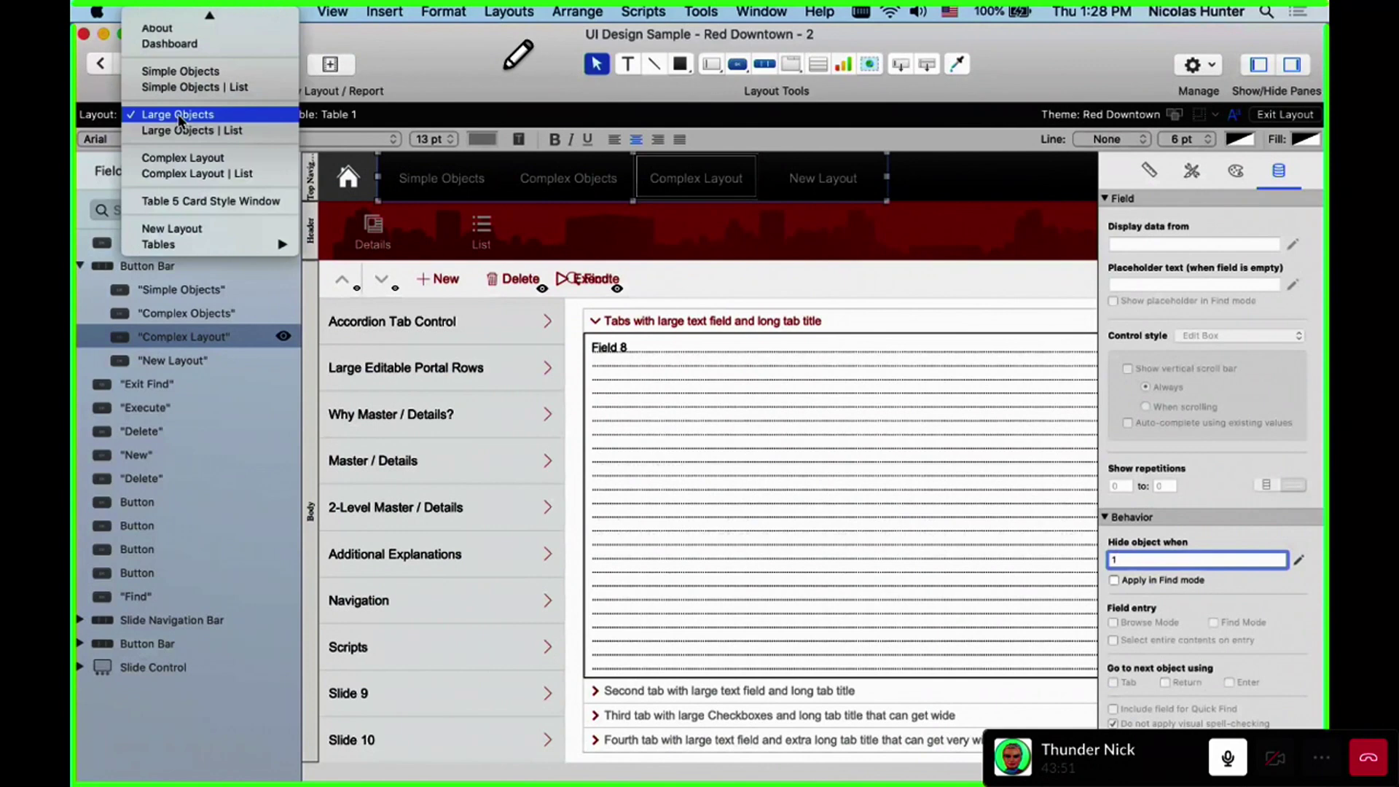
{"action": "left_click", "coordinate": [183, 70]}
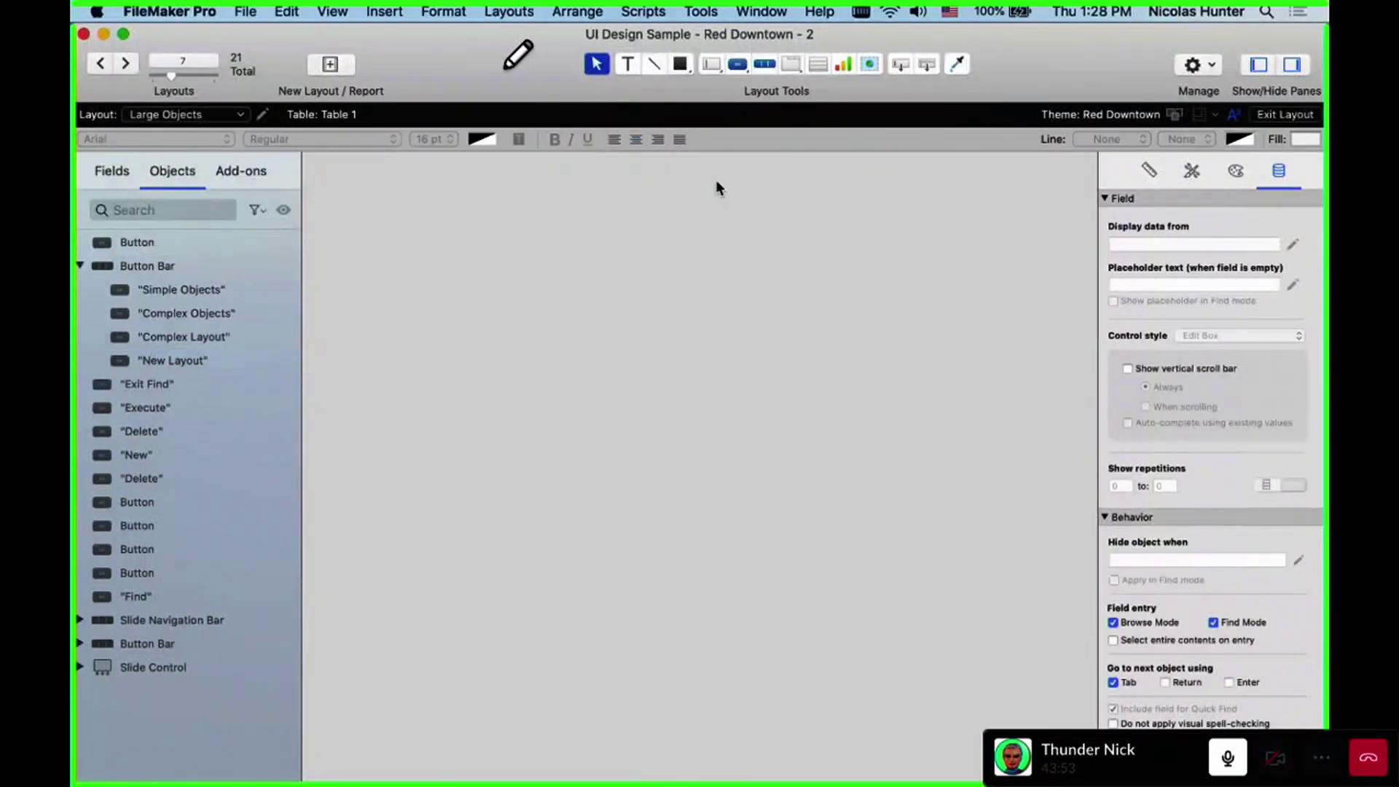
{"action": "left_click", "coordinate": [716, 181]}
{"action": "left_click", "coordinate": [715, 181]}
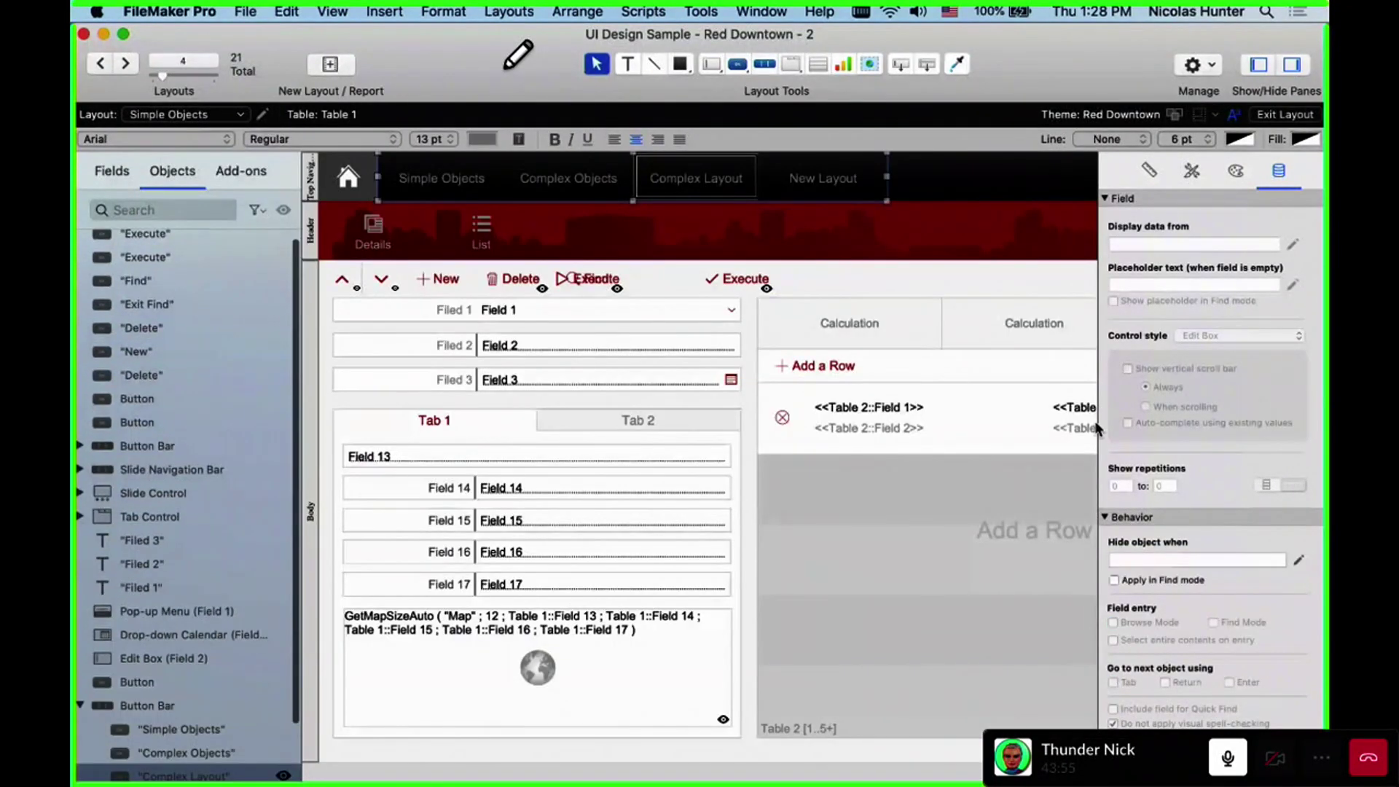
{"action": "left_click", "coordinate": [1205, 554]}
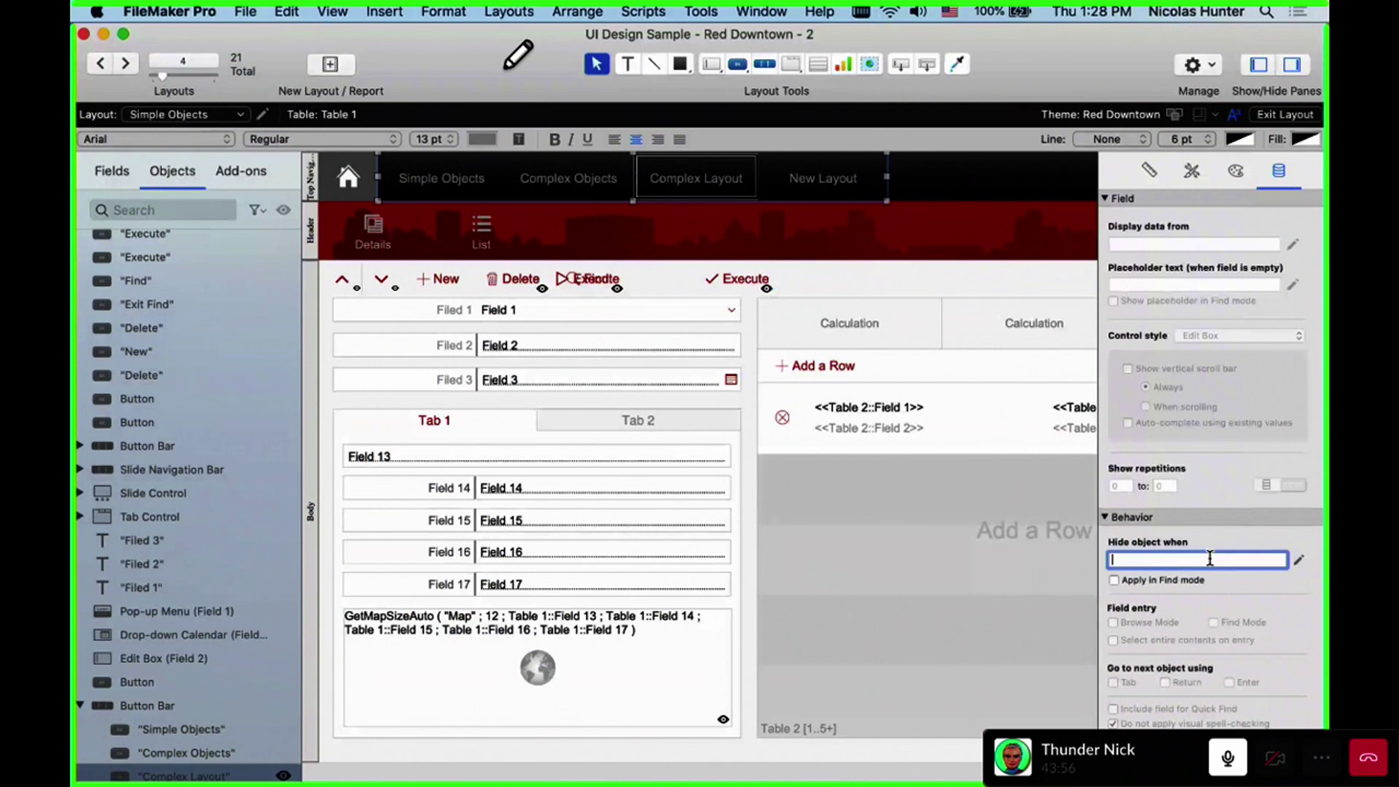
{"action": "left_click", "coordinate": [874, 485]}
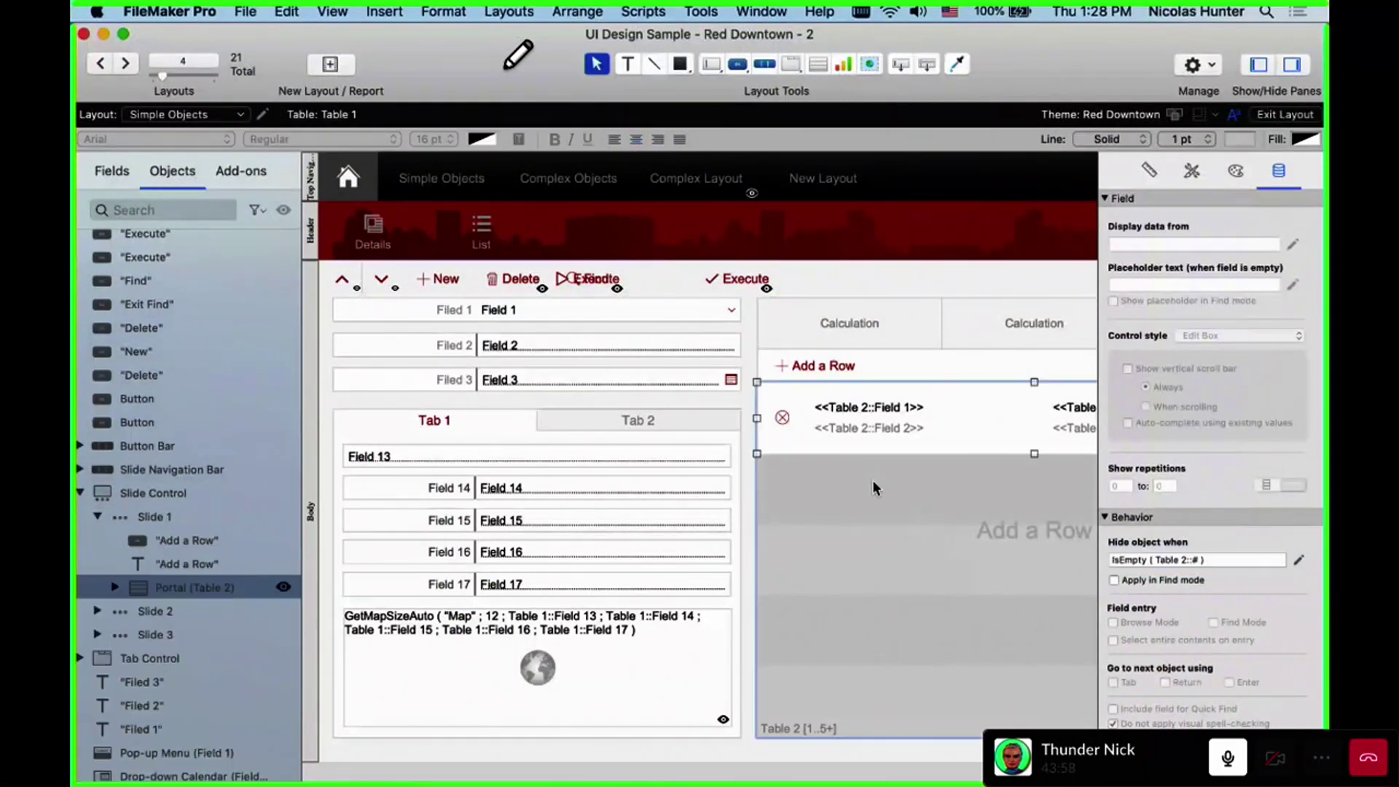
{"action": "left_click", "coordinate": [689, 176]}
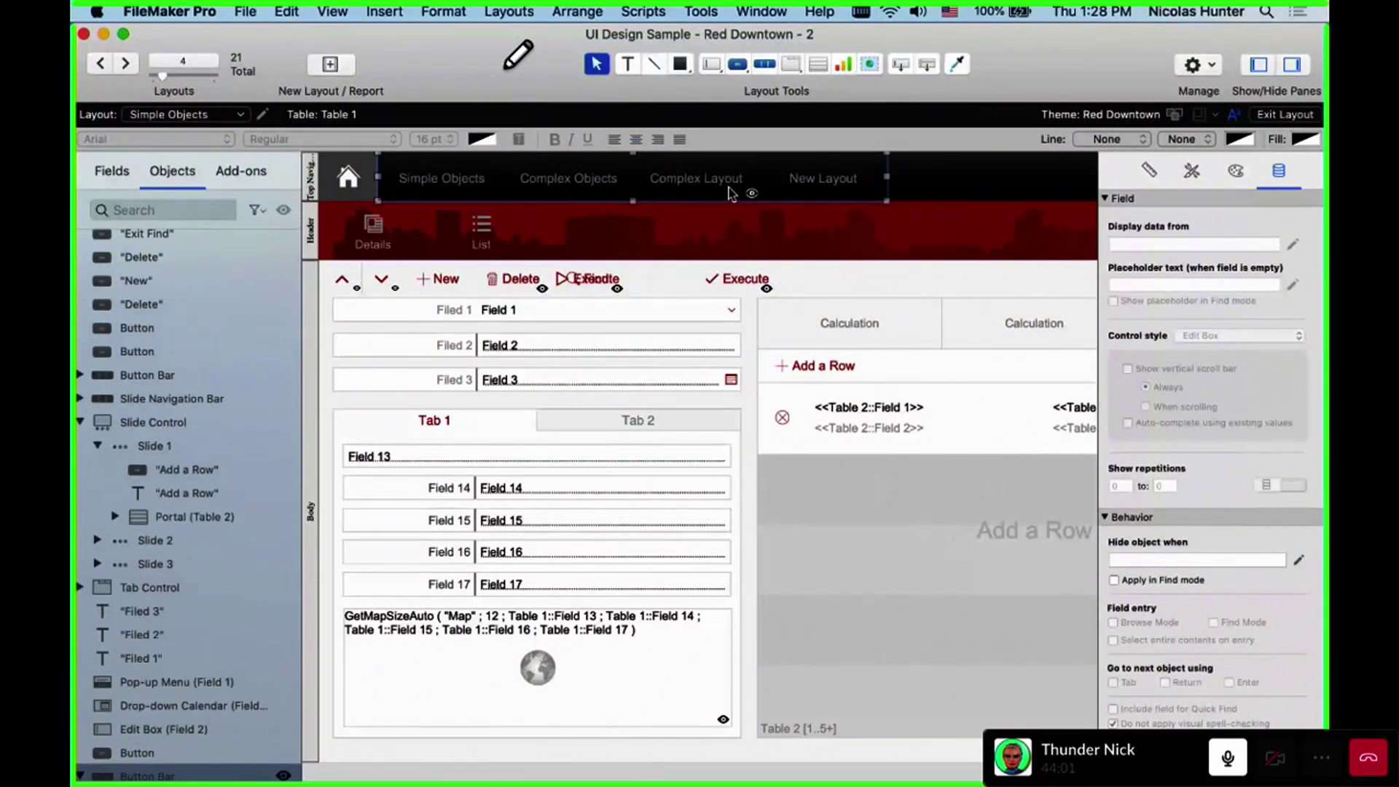
{"action": "left_click", "coordinate": [730, 193]}
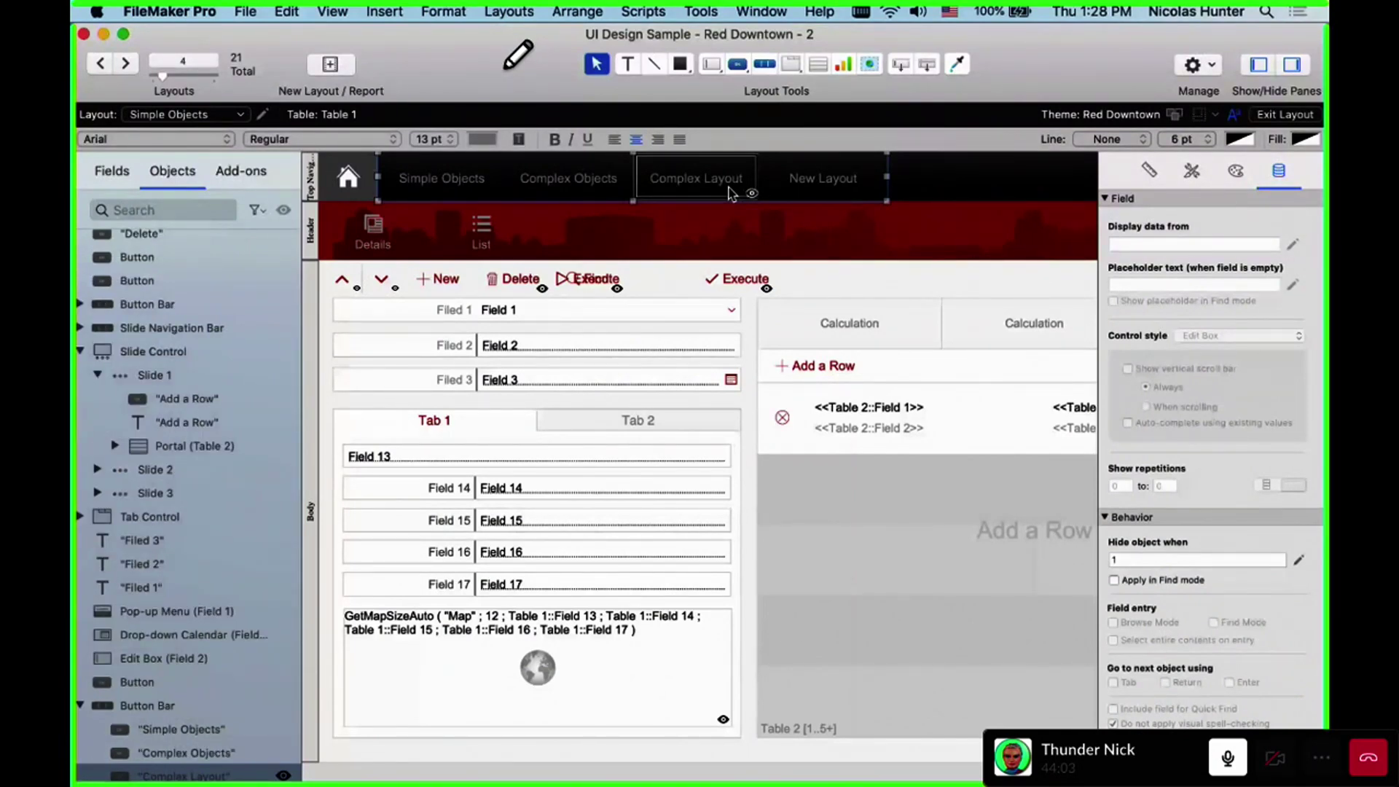
In Browse mode, test the navigation bar with the hidden segment by visiting Complex Objects, New Layout and Simple Objects
{"action": "key", "text": "super+alt+f"}
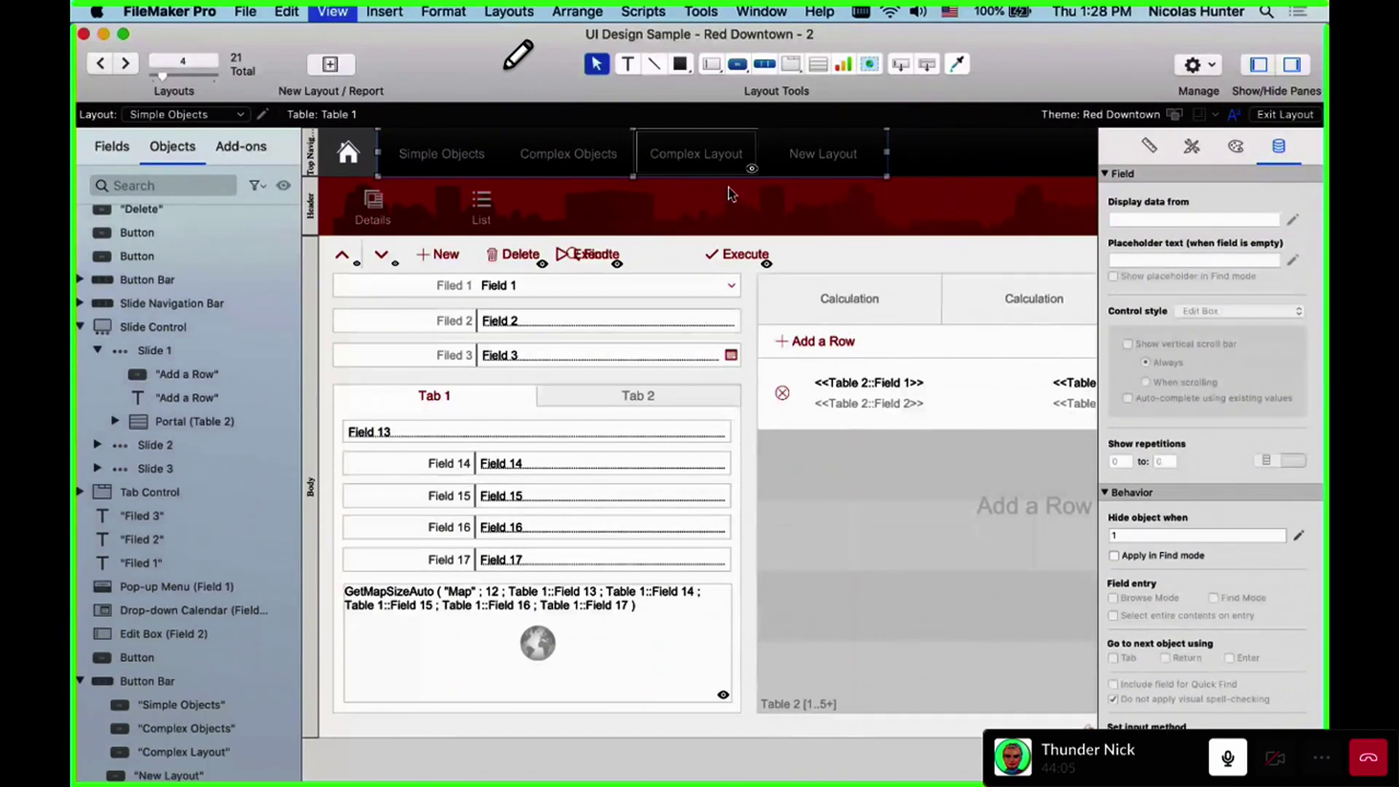
{"action": "key", "text": "super+b"}
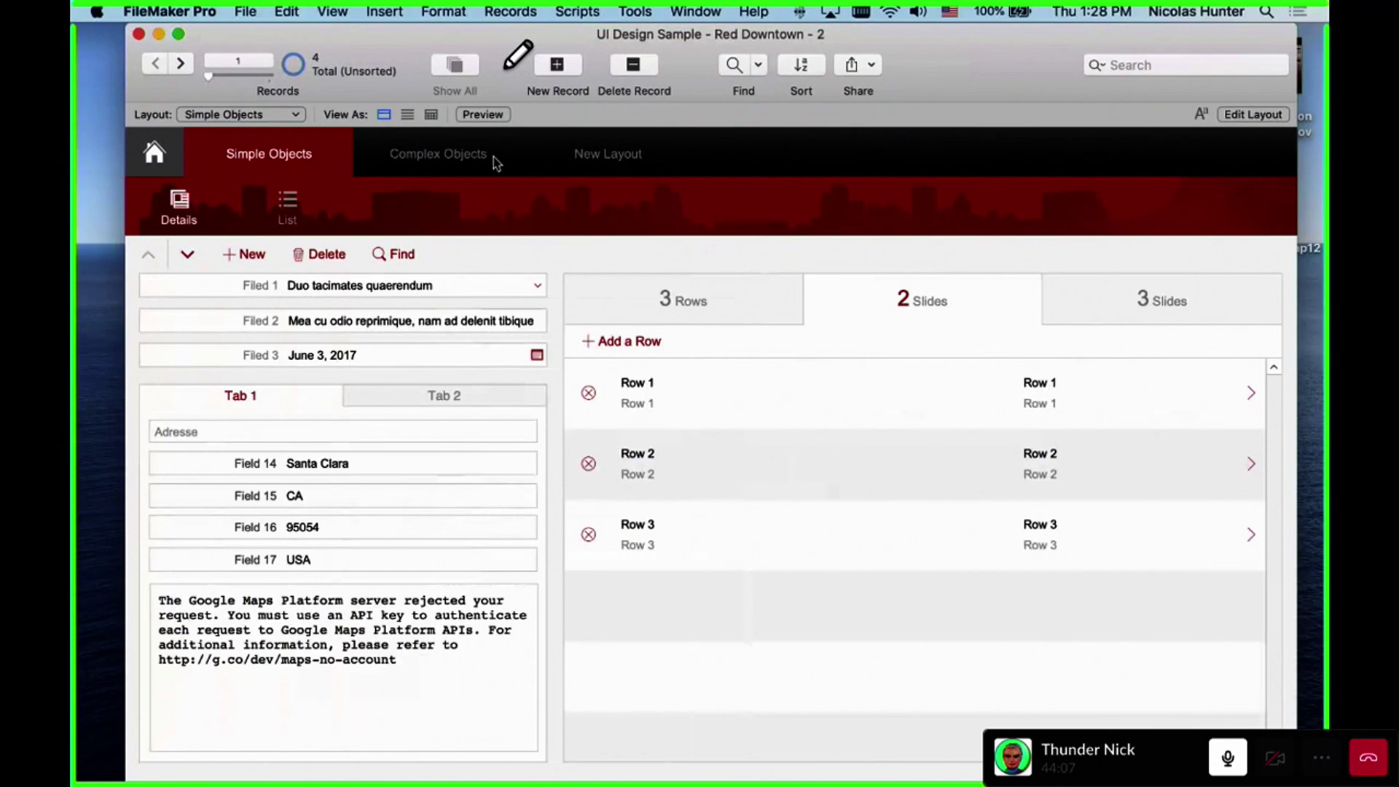
{"action": "left_click", "coordinate": [496, 162]}
{"action": "left_click", "coordinate": [618, 156]}
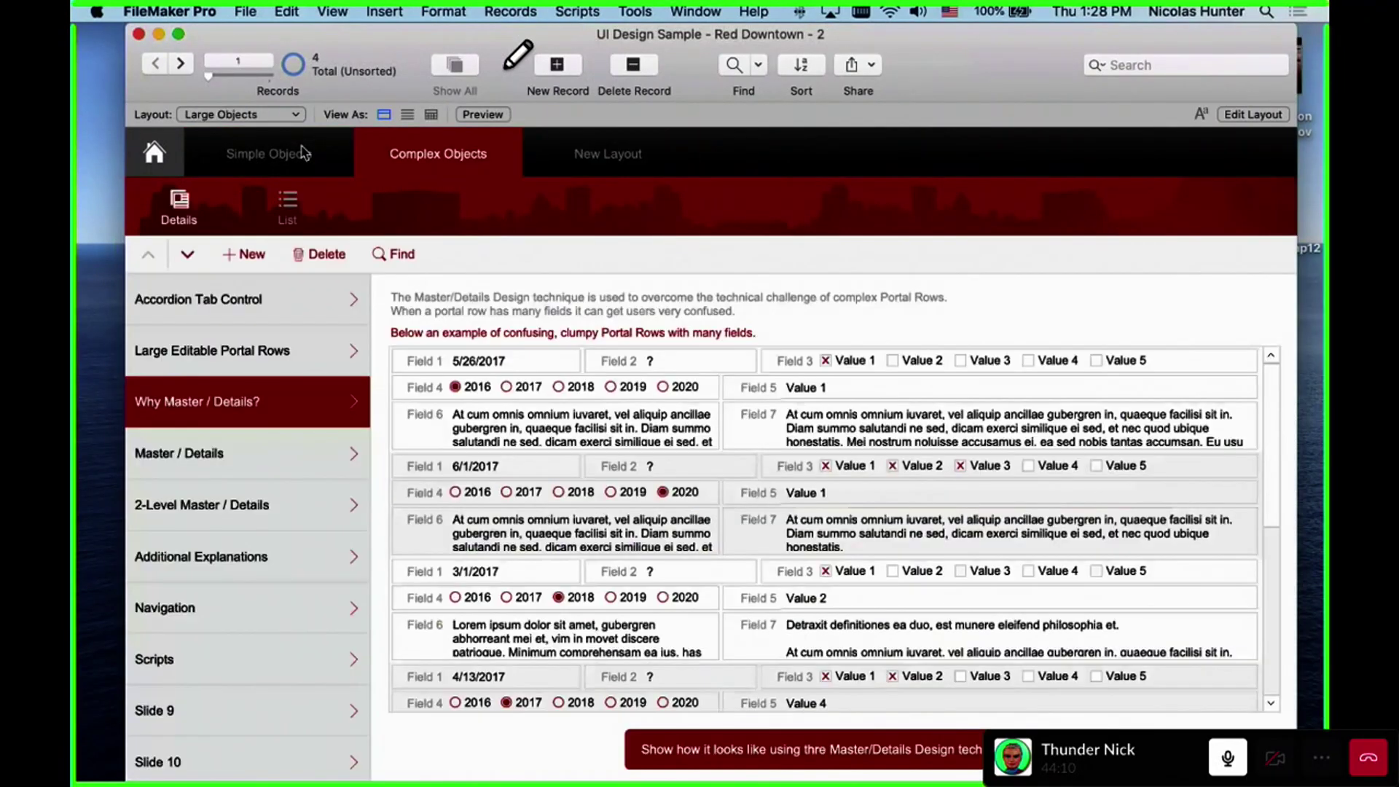
{"action": "left_click", "coordinate": [304, 150]}
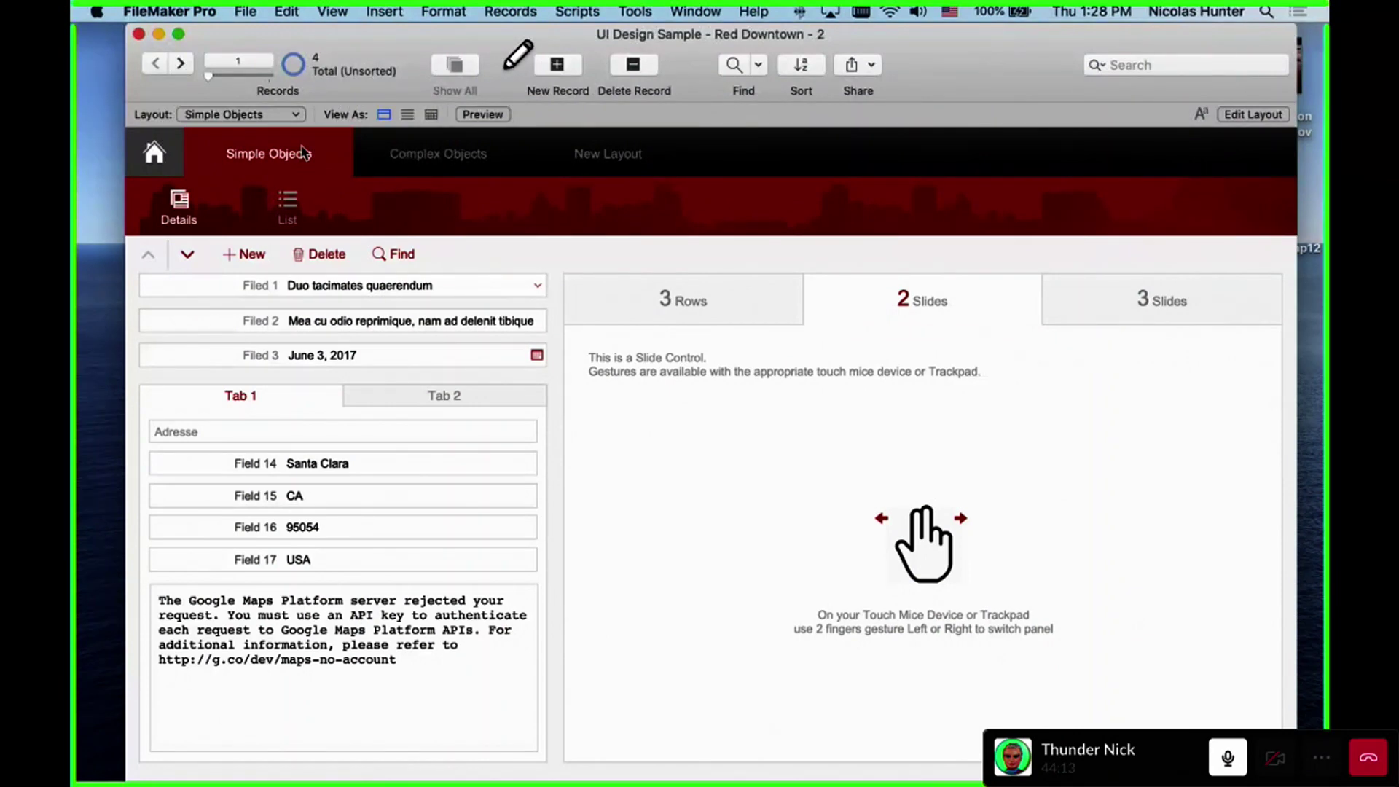
In Layout mode, clear the hide condition of the Complex Layout segment on Simple Objects and return to Browse mode
{"action": "key", "text": "super+l"}
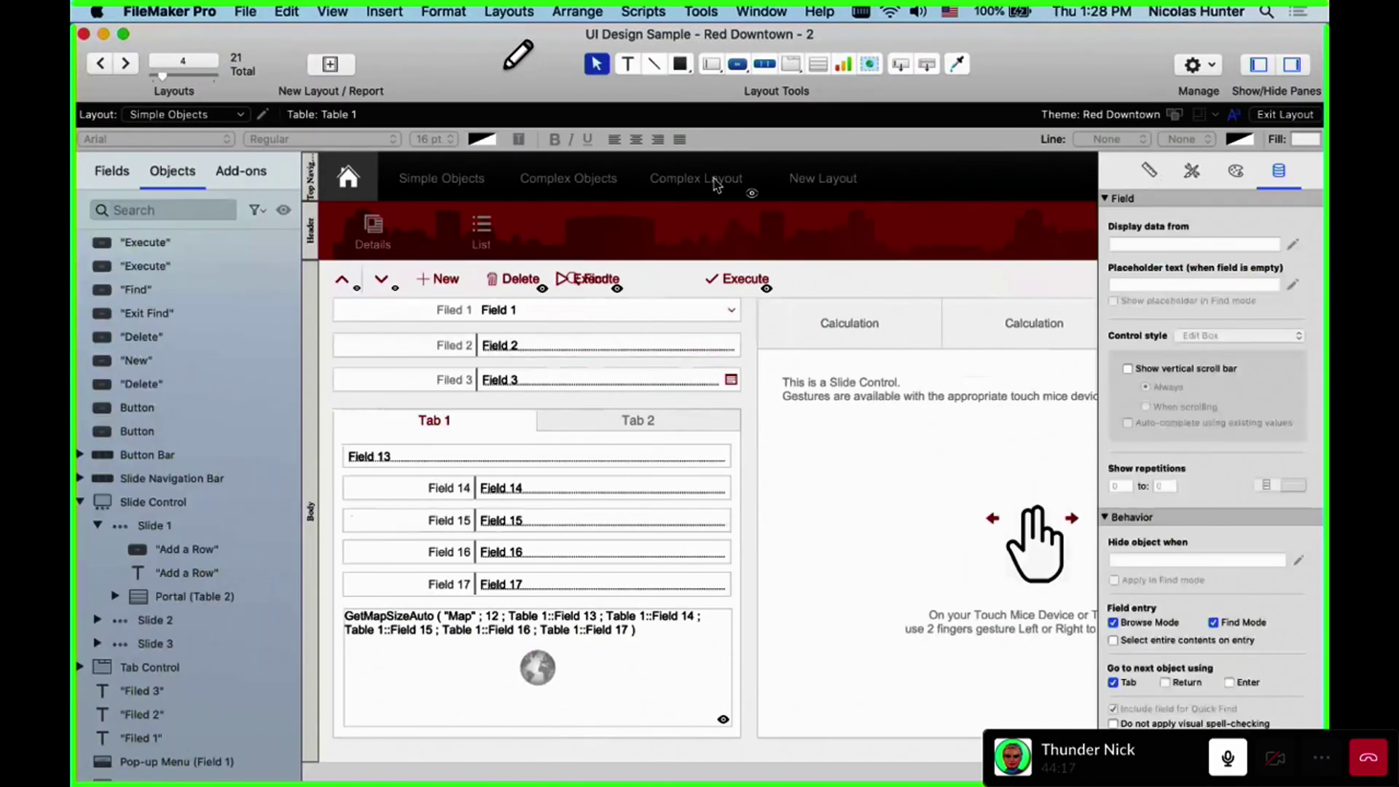
{"action": "left_click", "coordinate": [717, 185]}
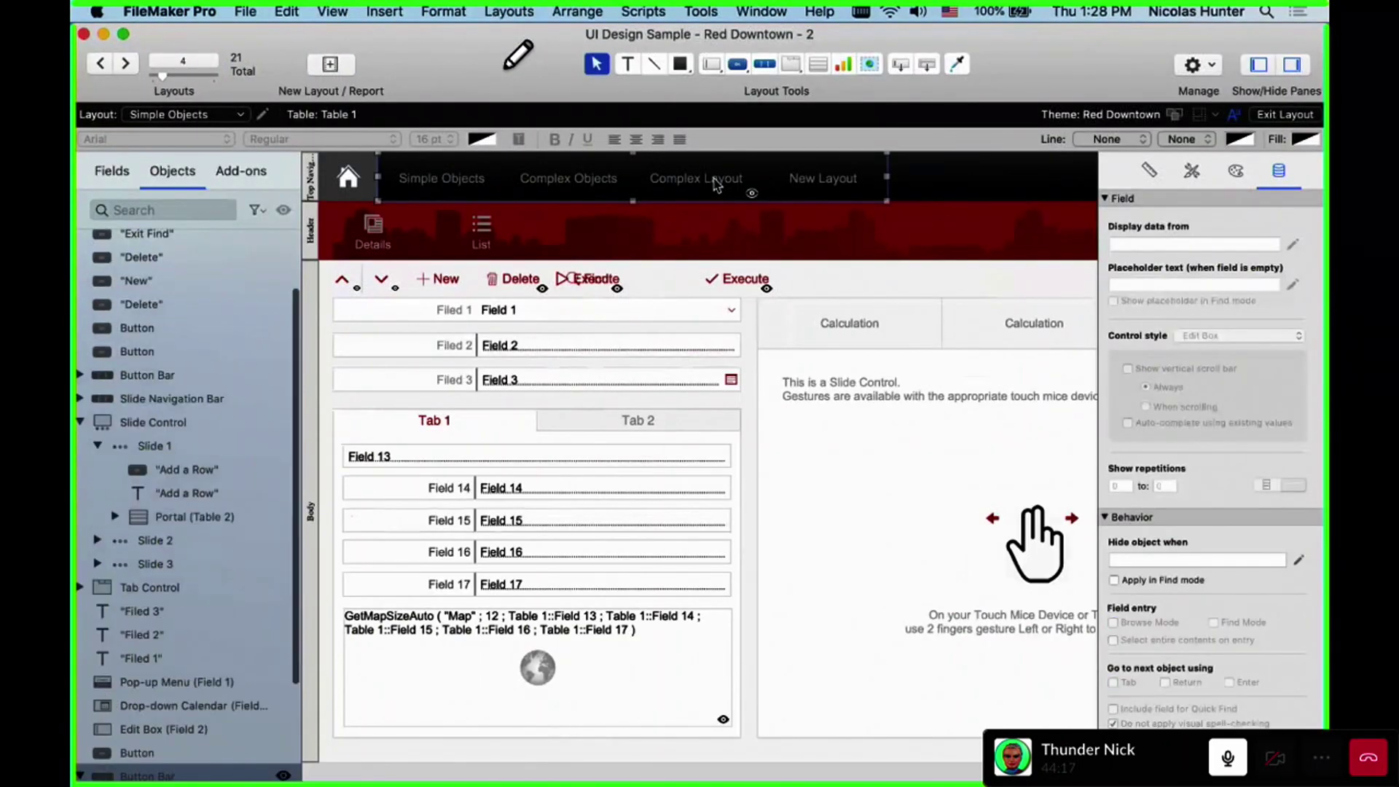
{"action": "left_click", "coordinate": [717, 185]}
{"action": "left_click", "coordinate": [1131, 557]}
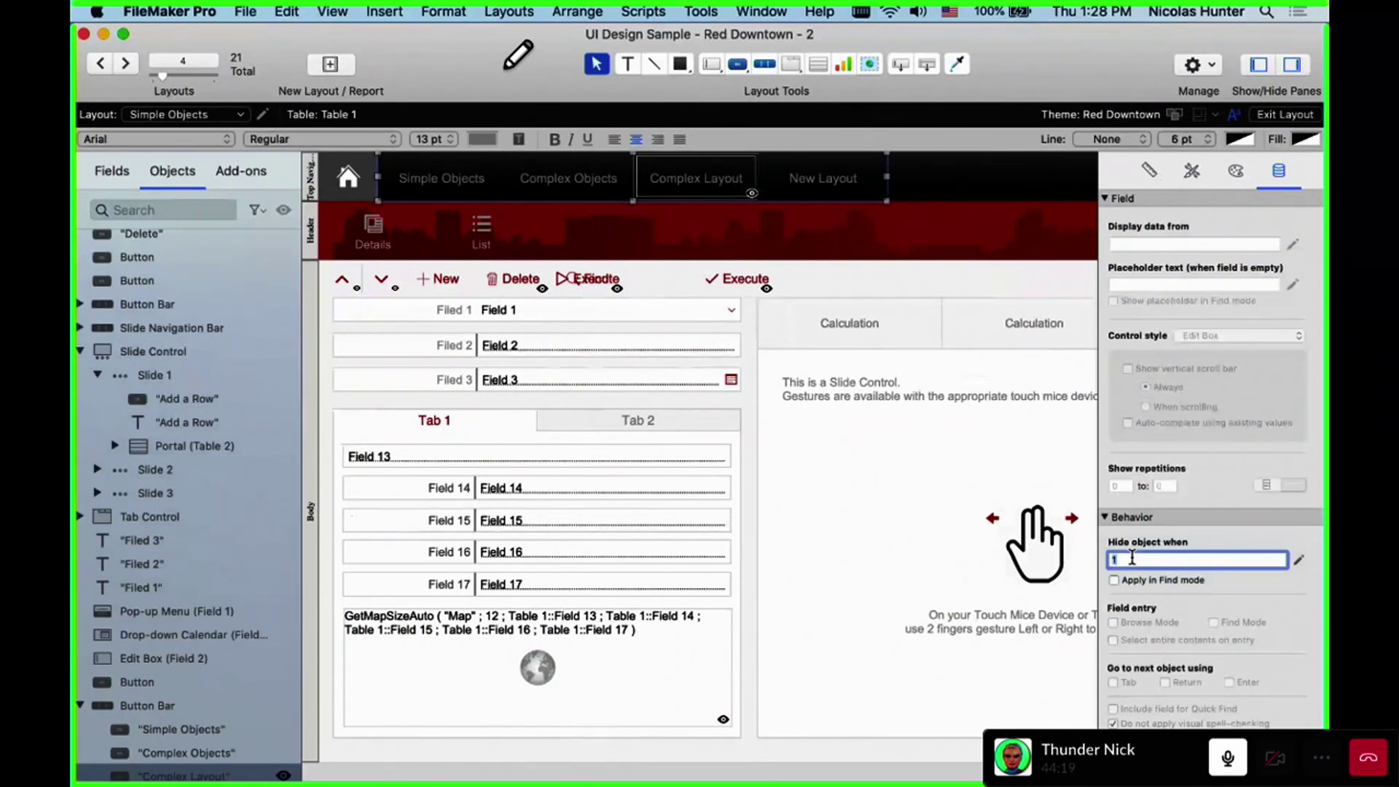
{"action": "key", "text": "super+b"}
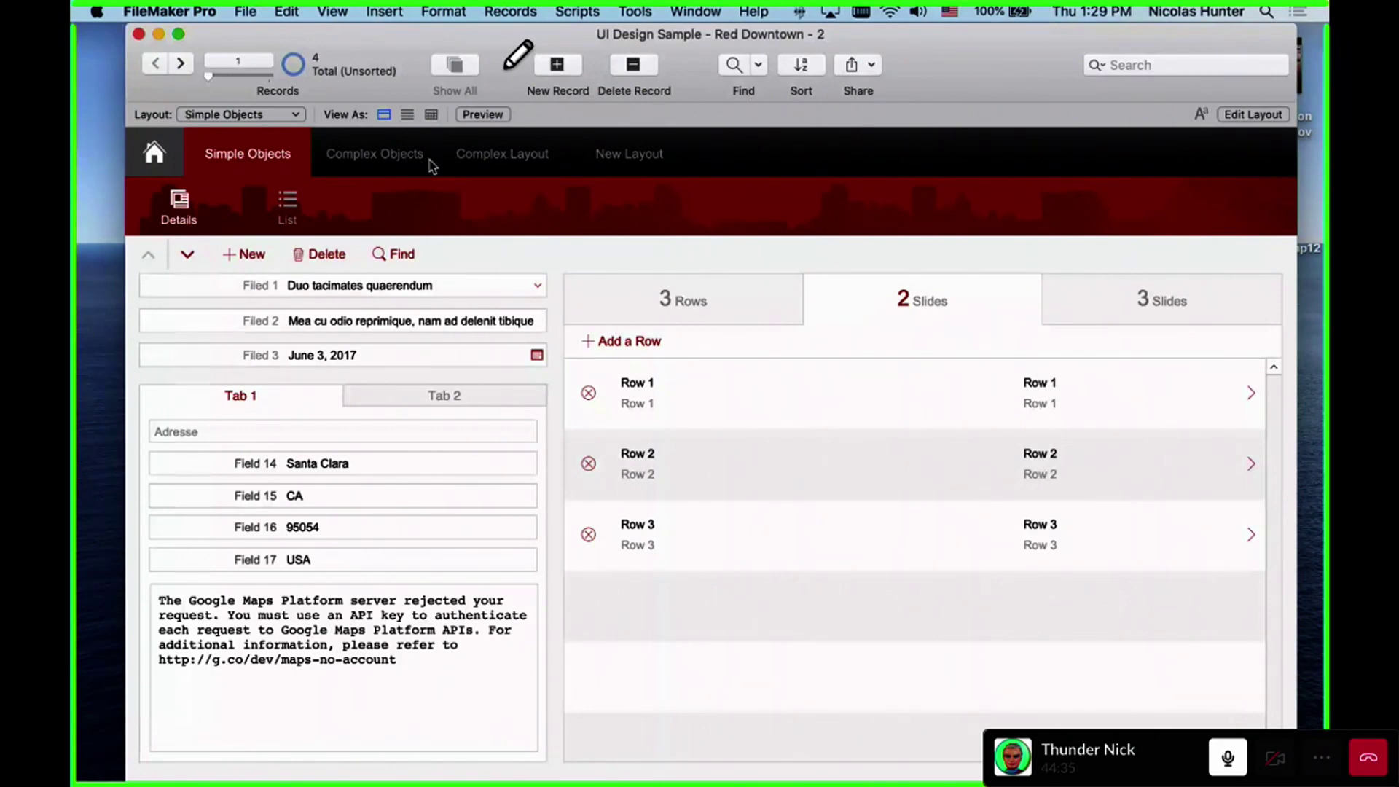
Anchor the Simple Objects navigation button bar to both the left and right sides and view it in Browse mode
{"action": "key", "text": "super+l"}
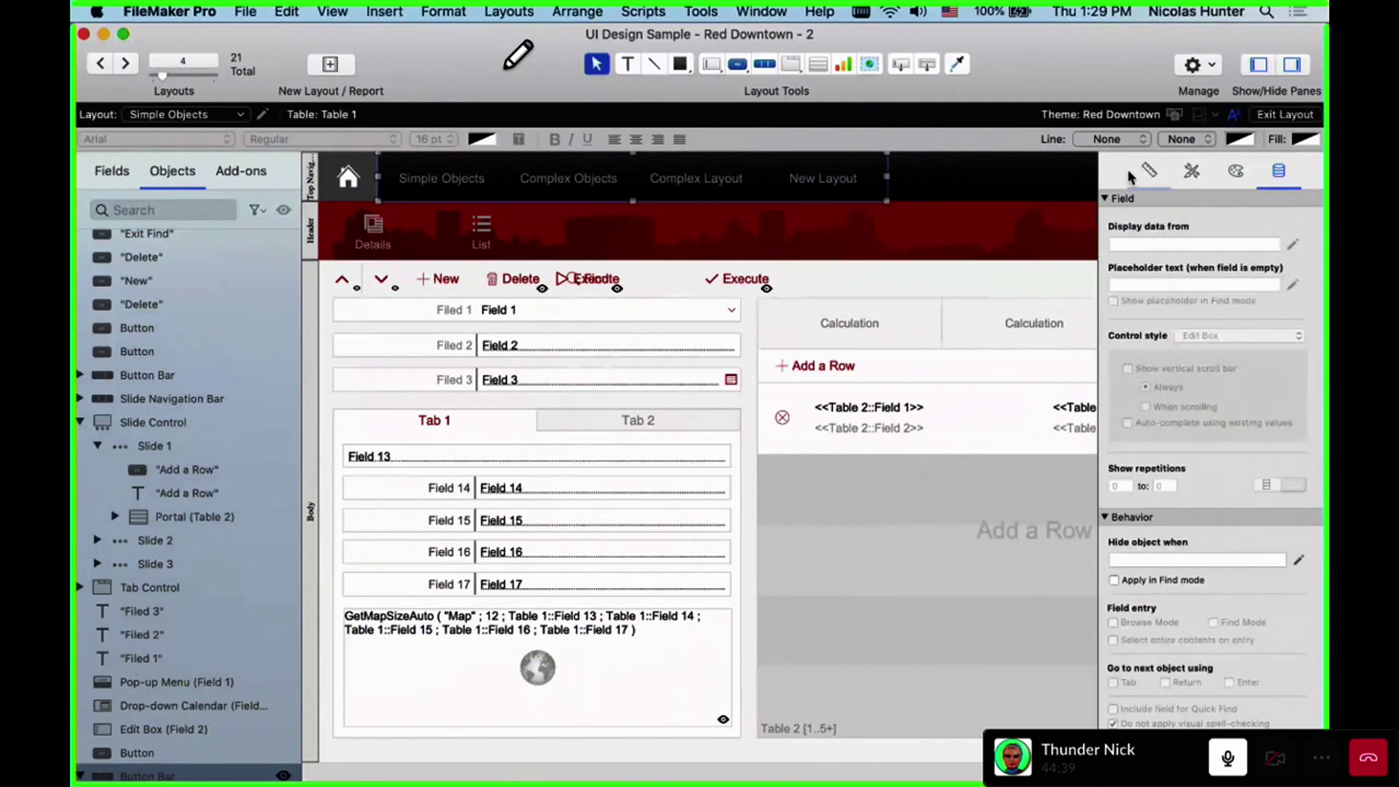
{"action": "left_click", "coordinate": [1149, 171]}
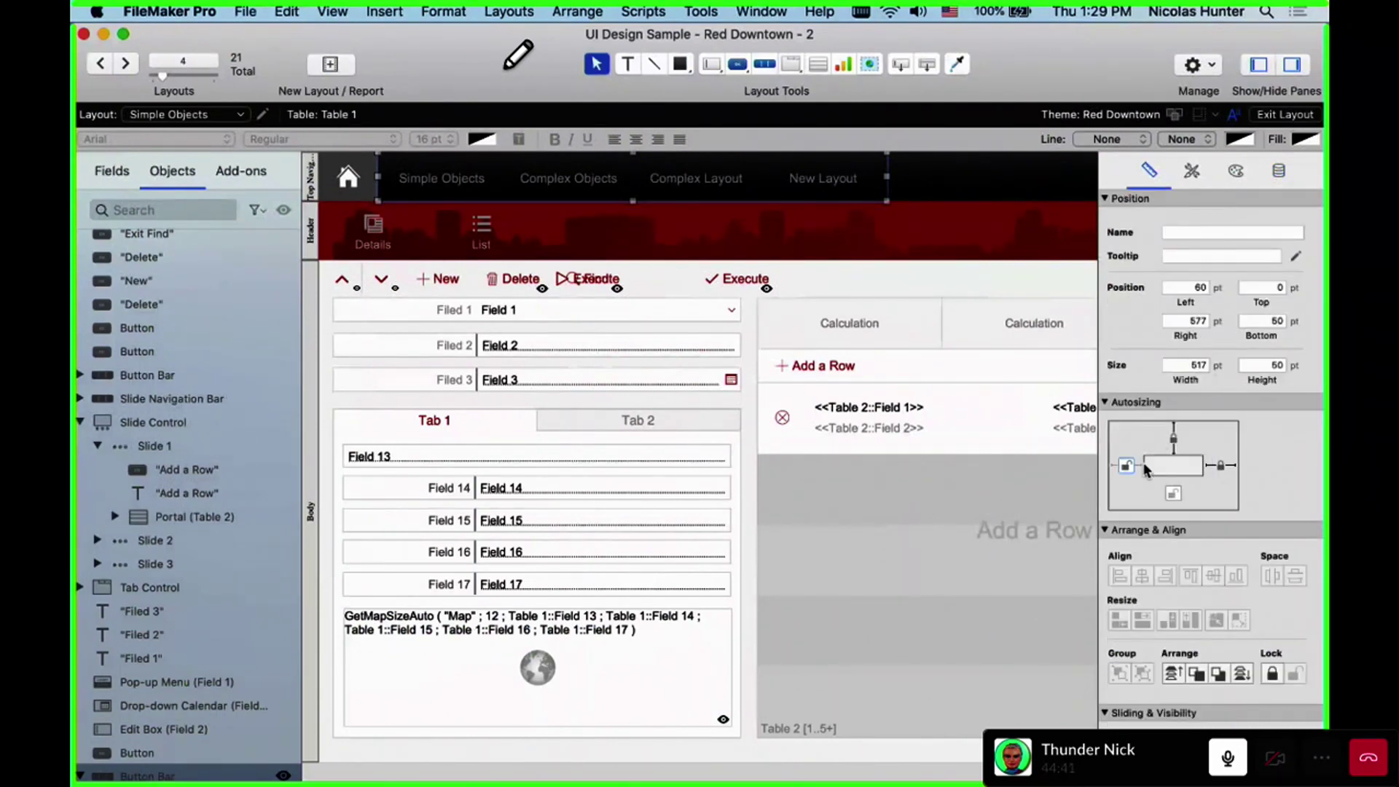
{"action": "key", "text": "super+b"}
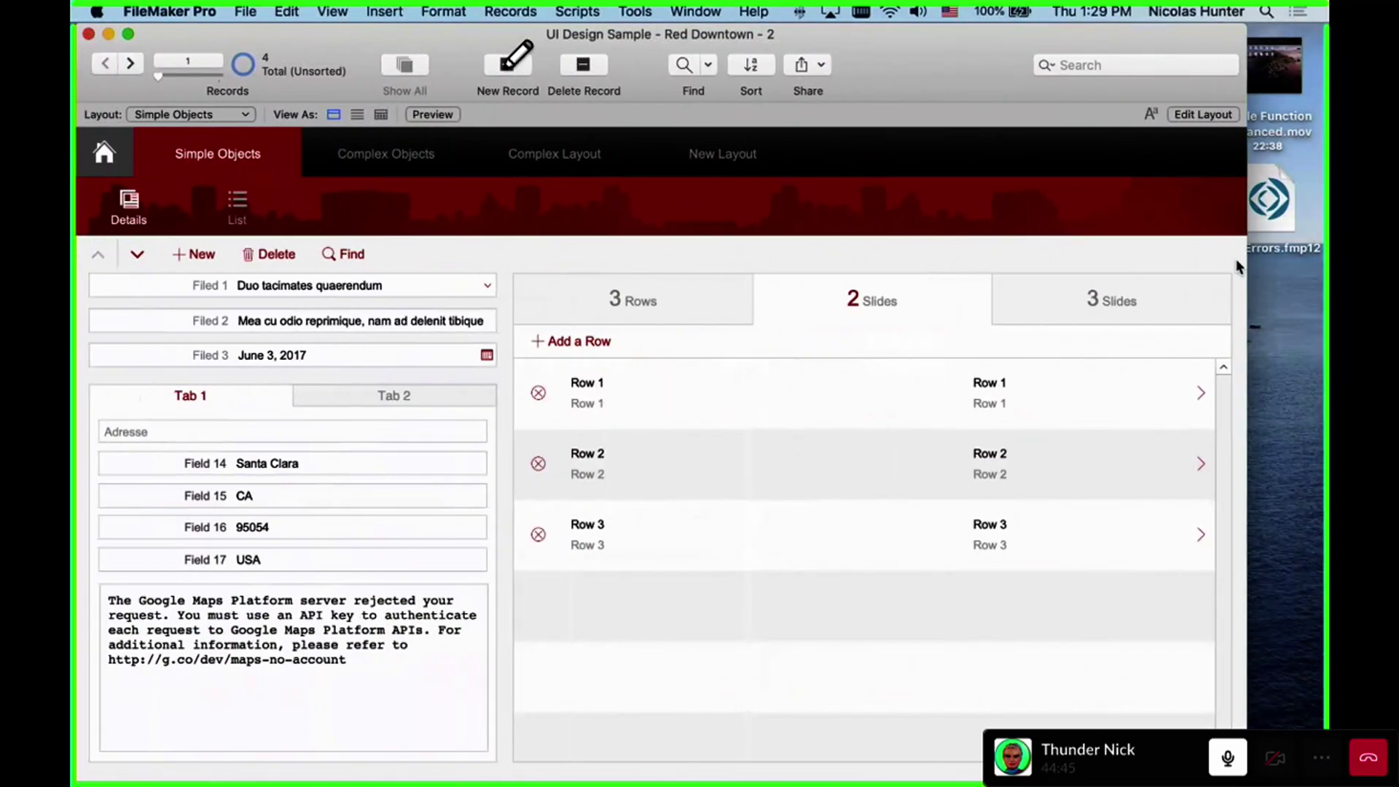
Widen the window to test the navigation bar's autosizing, and inspect its segments and the Simple Objects button setup in Layout mode
{"action": "left_click_drag", "start_coordinate": [1237, 266], "coordinate": [1315, 303]}
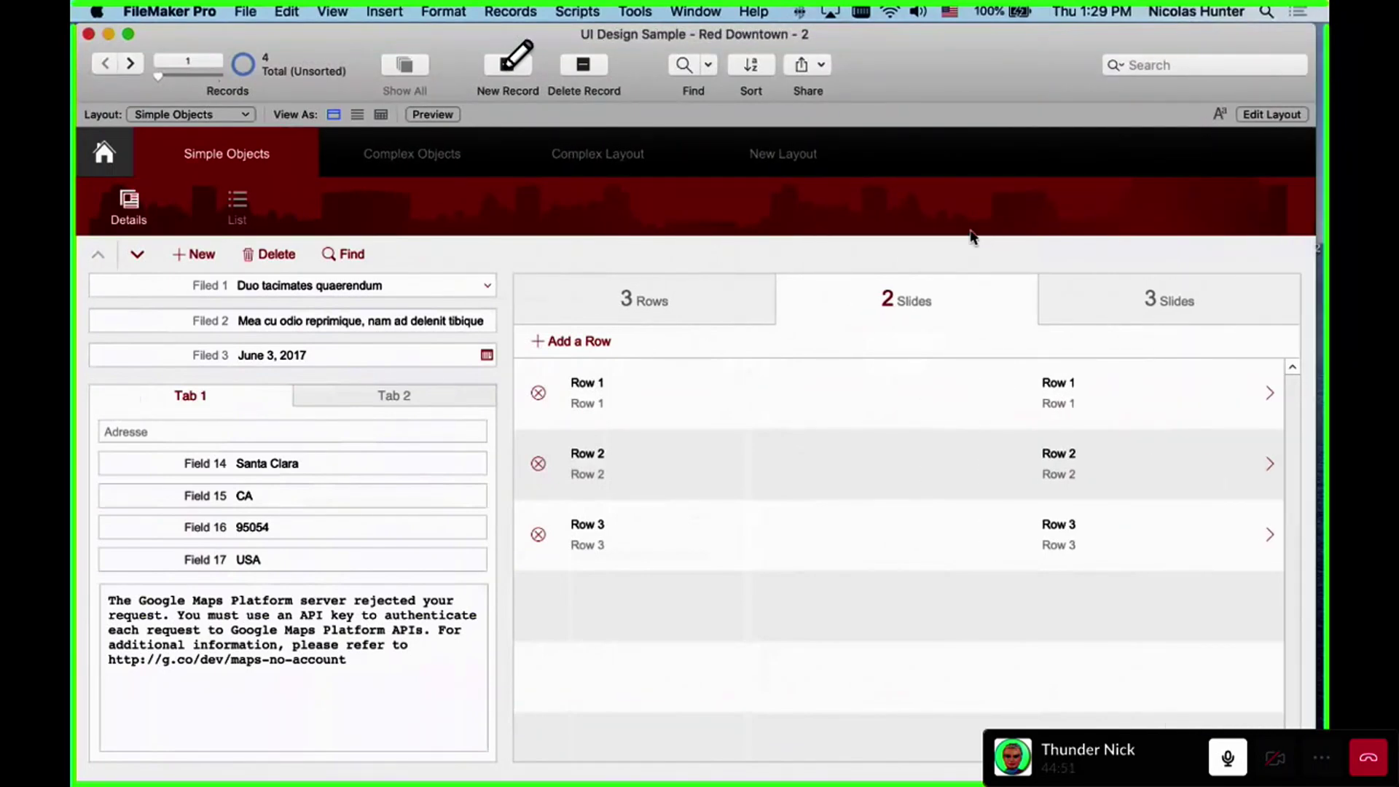
{"action": "key", "text": "super+l"}
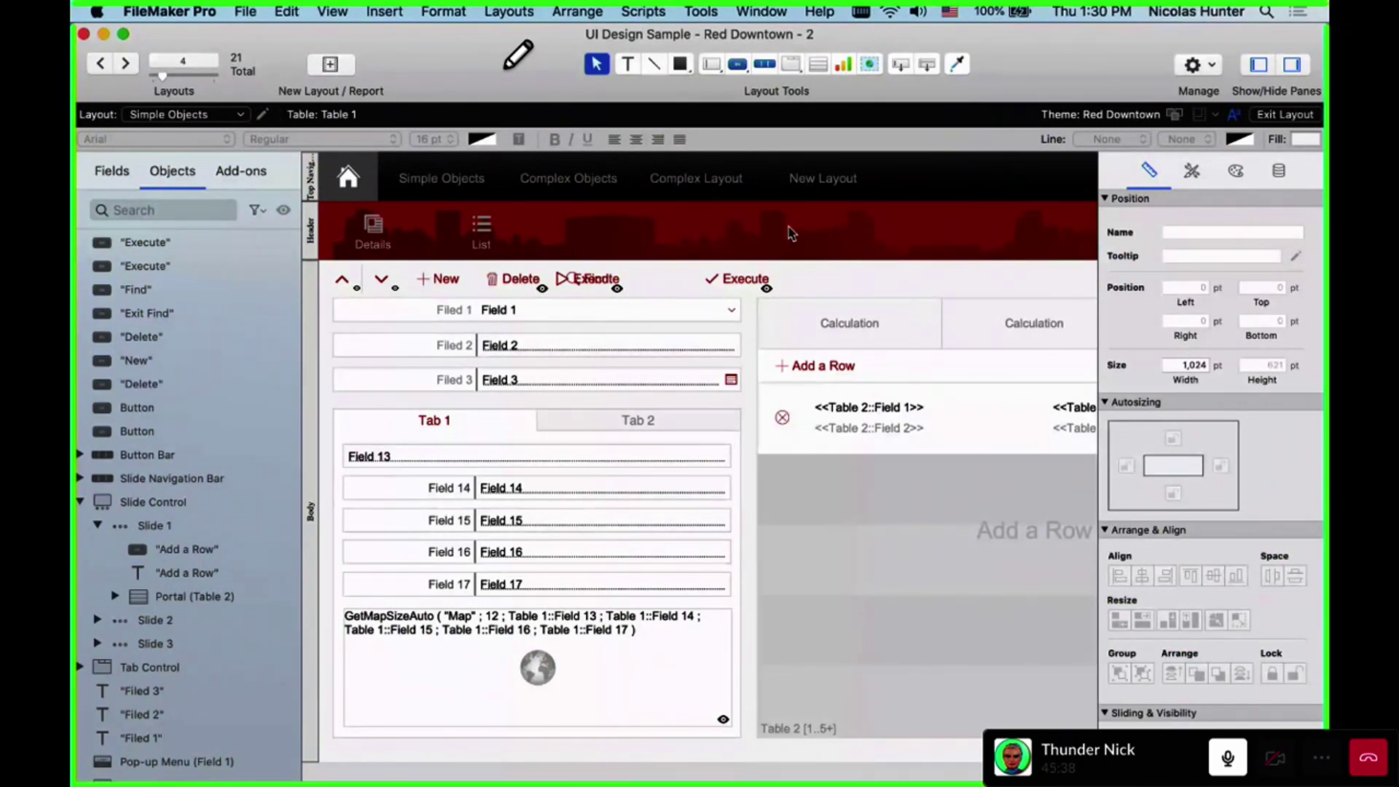
{"action": "left_click", "coordinate": [624, 191]}
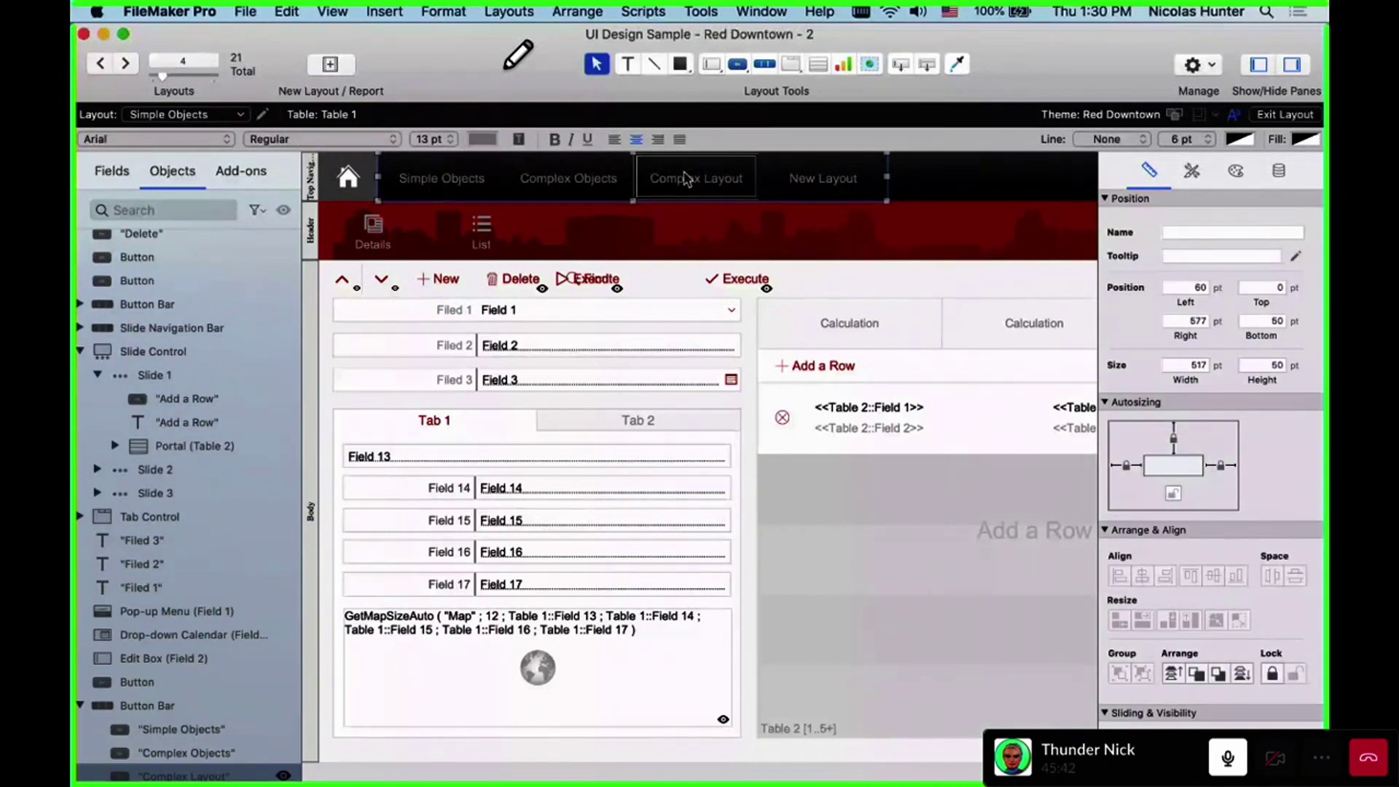
{"action": "left_click", "coordinate": [779, 171]}
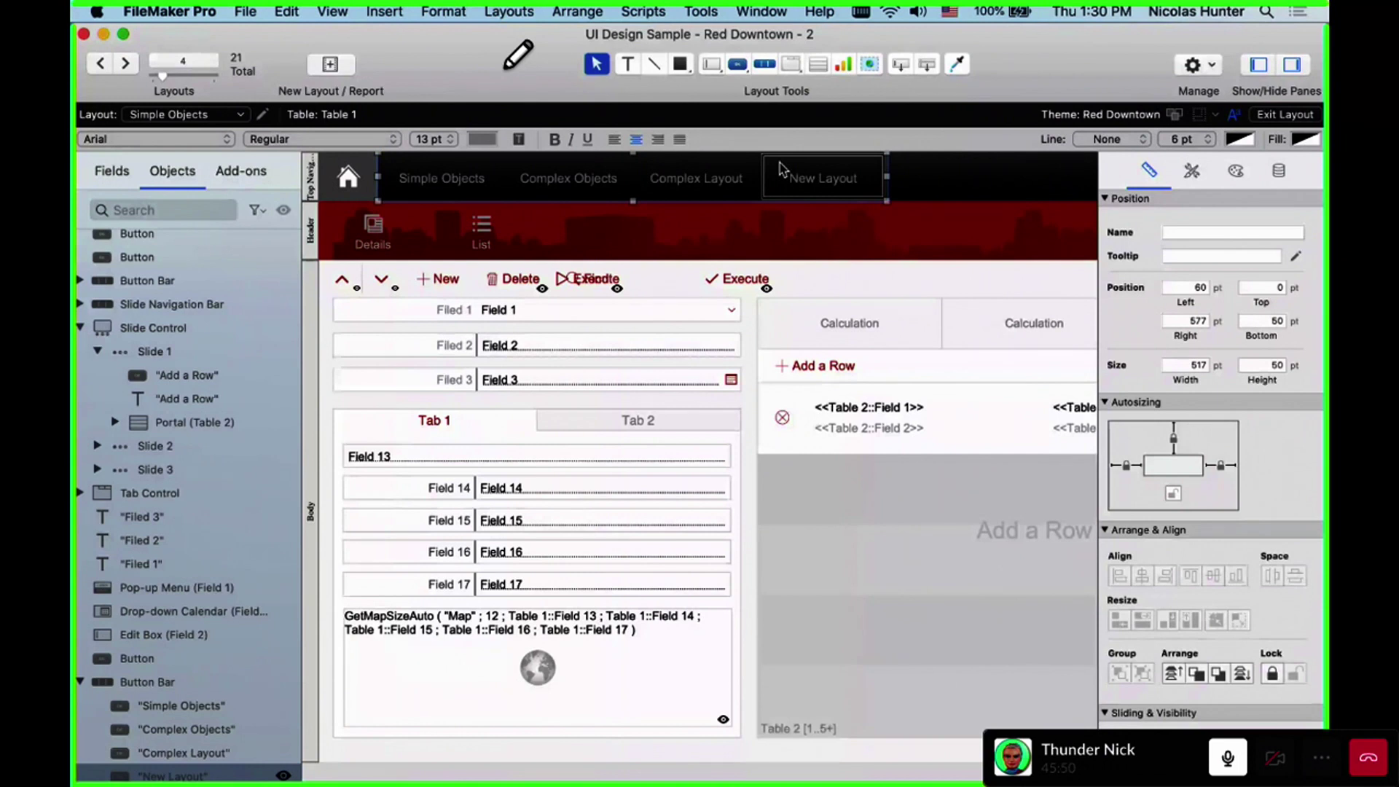
{"action": "left_click", "coordinate": [681, 179]}
{"action": "left_click", "coordinate": [590, 182]}
{"action": "left_click", "coordinate": [405, 178]}
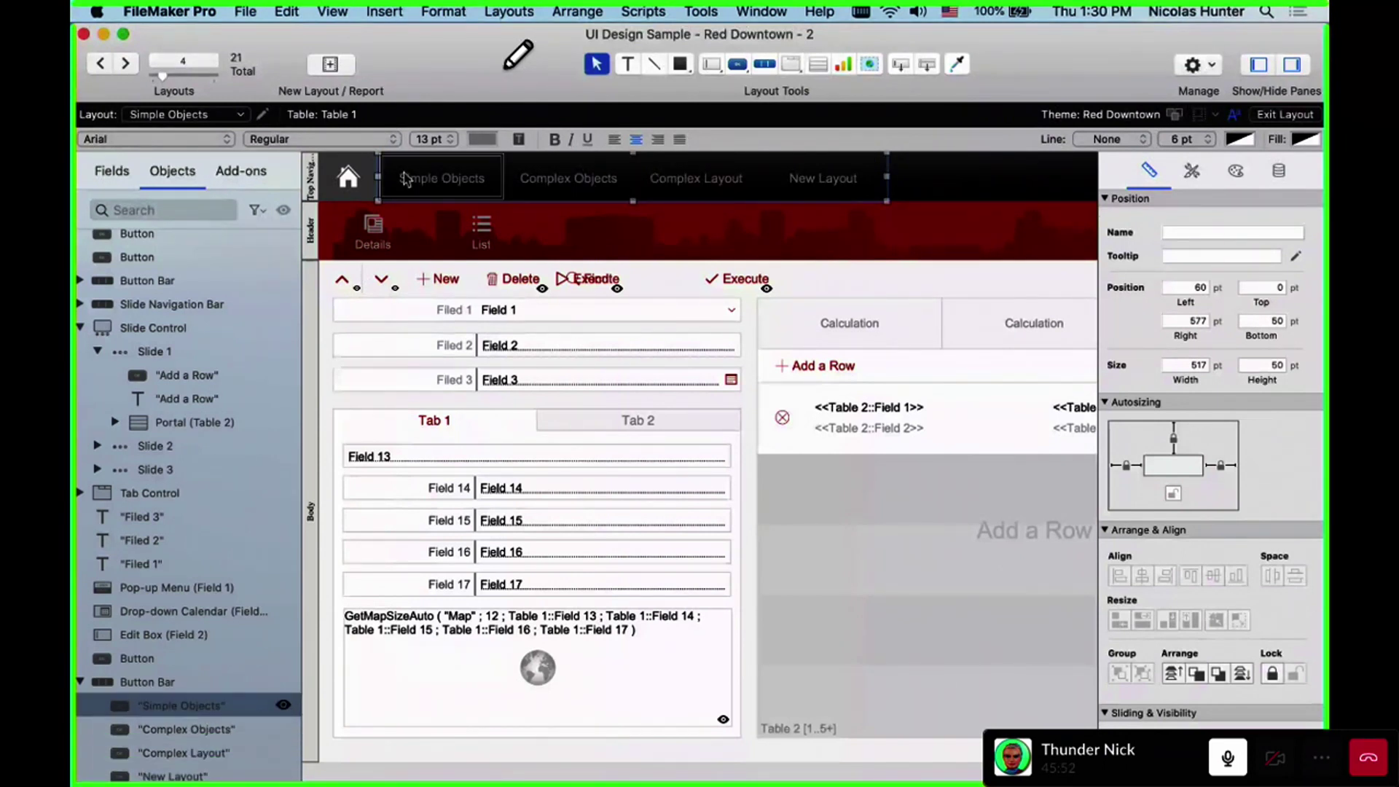
{"action": "double_click", "coordinate": [406, 179]}
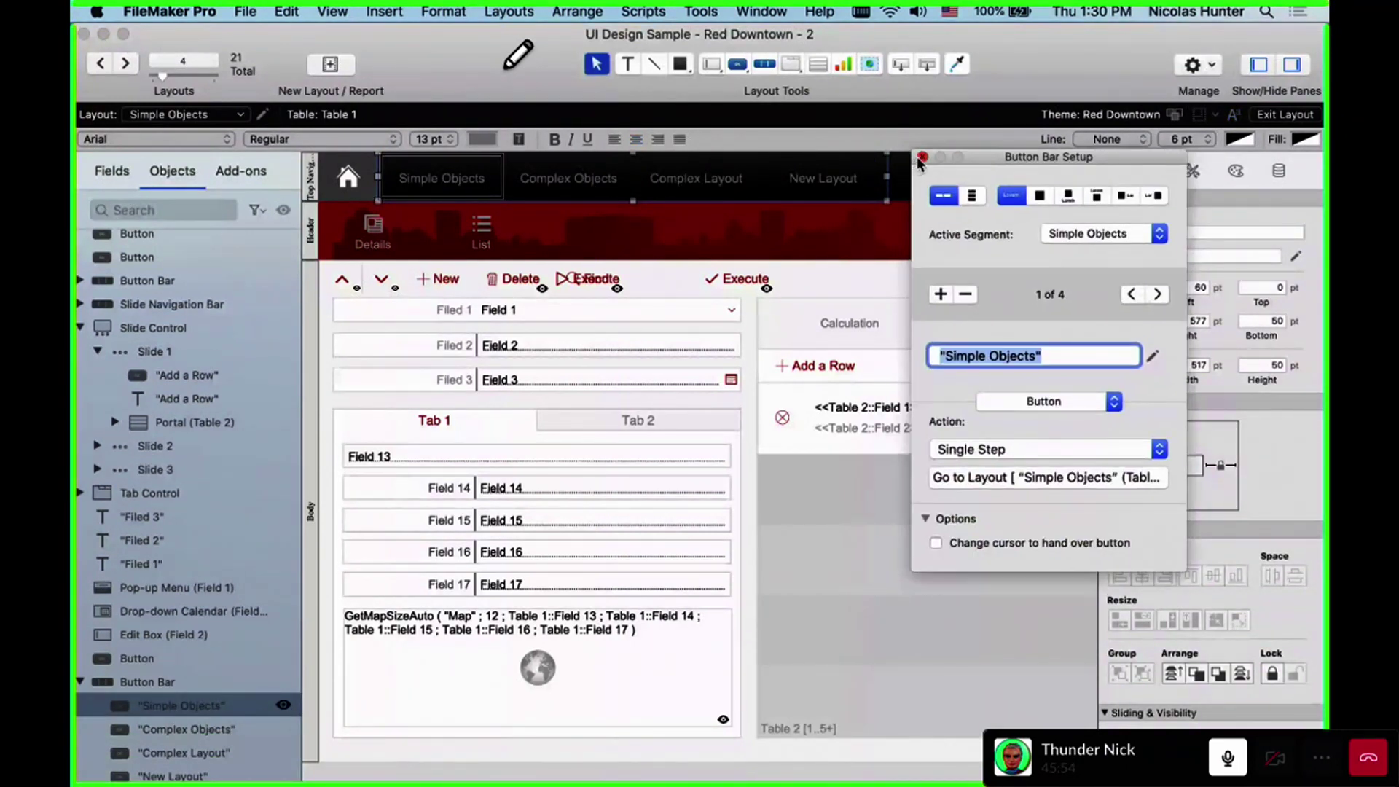
{"action": "left_click", "coordinate": [921, 157]}
Inspect the tab control by switching between Tab 1 and Tab 2 and viewing its Tab Control Setup without changes
{"action": "left_click", "coordinate": [602, 422]}
{"action": "left_click", "coordinate": [474, 419]}
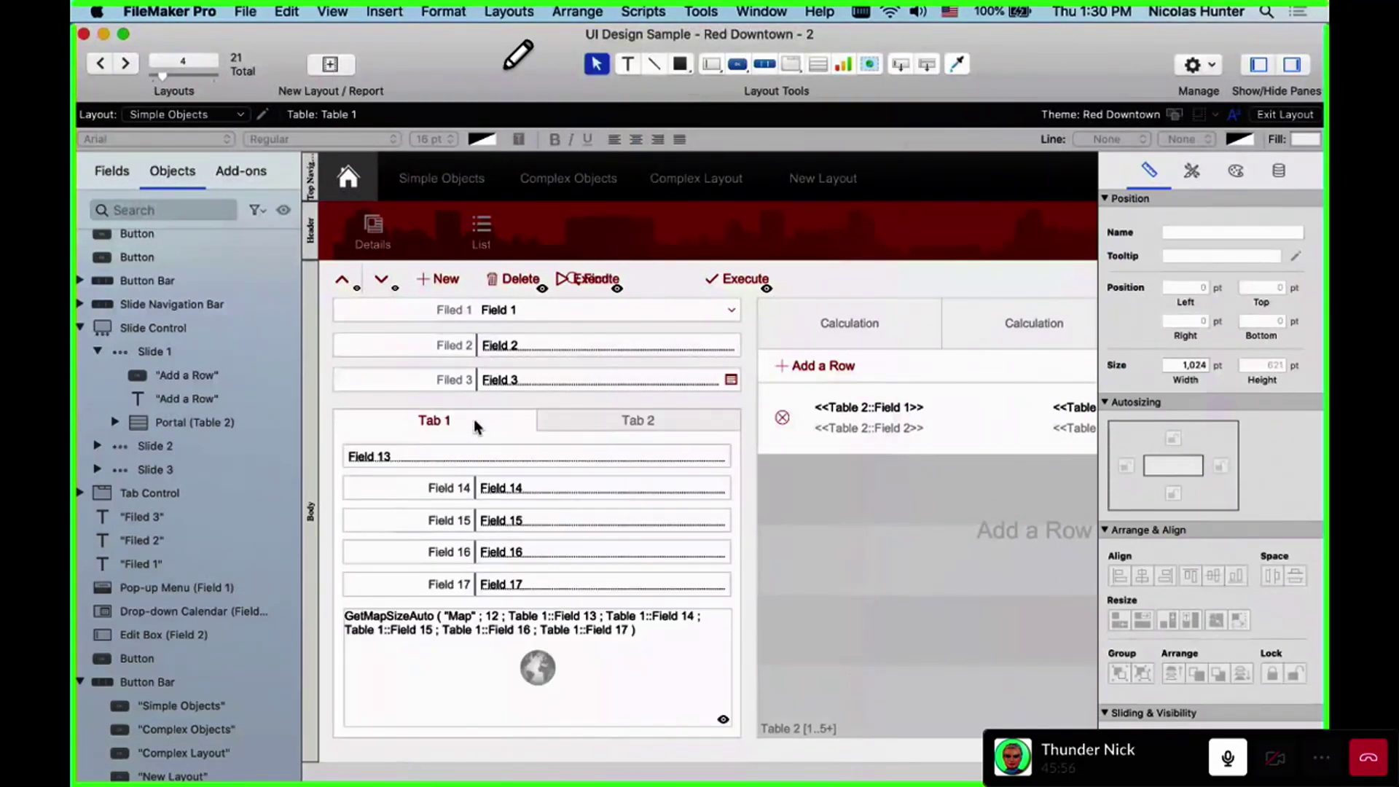
{"action": "left_click", "coordinate": [473, 421]}
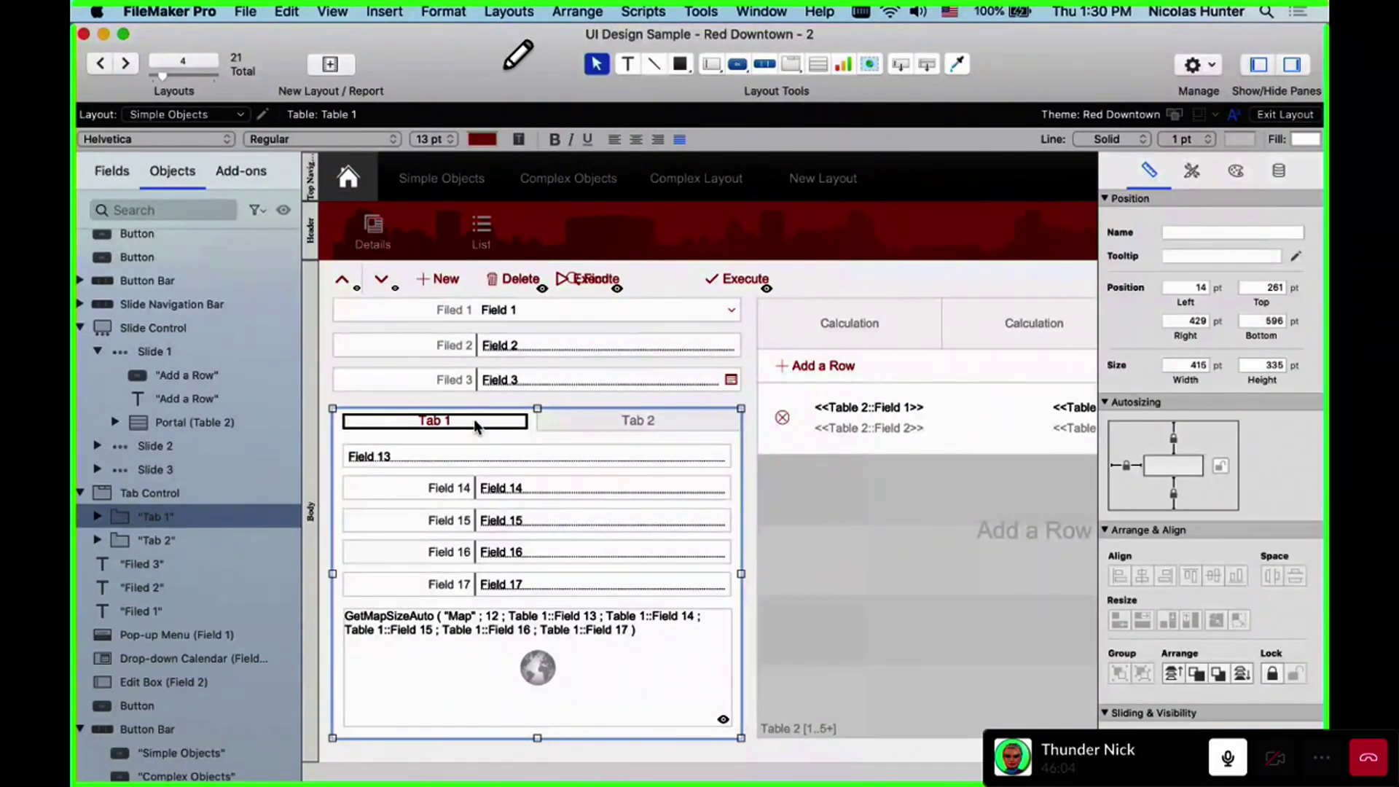
{"action": "double_click", "coordinate": [474, 422]}
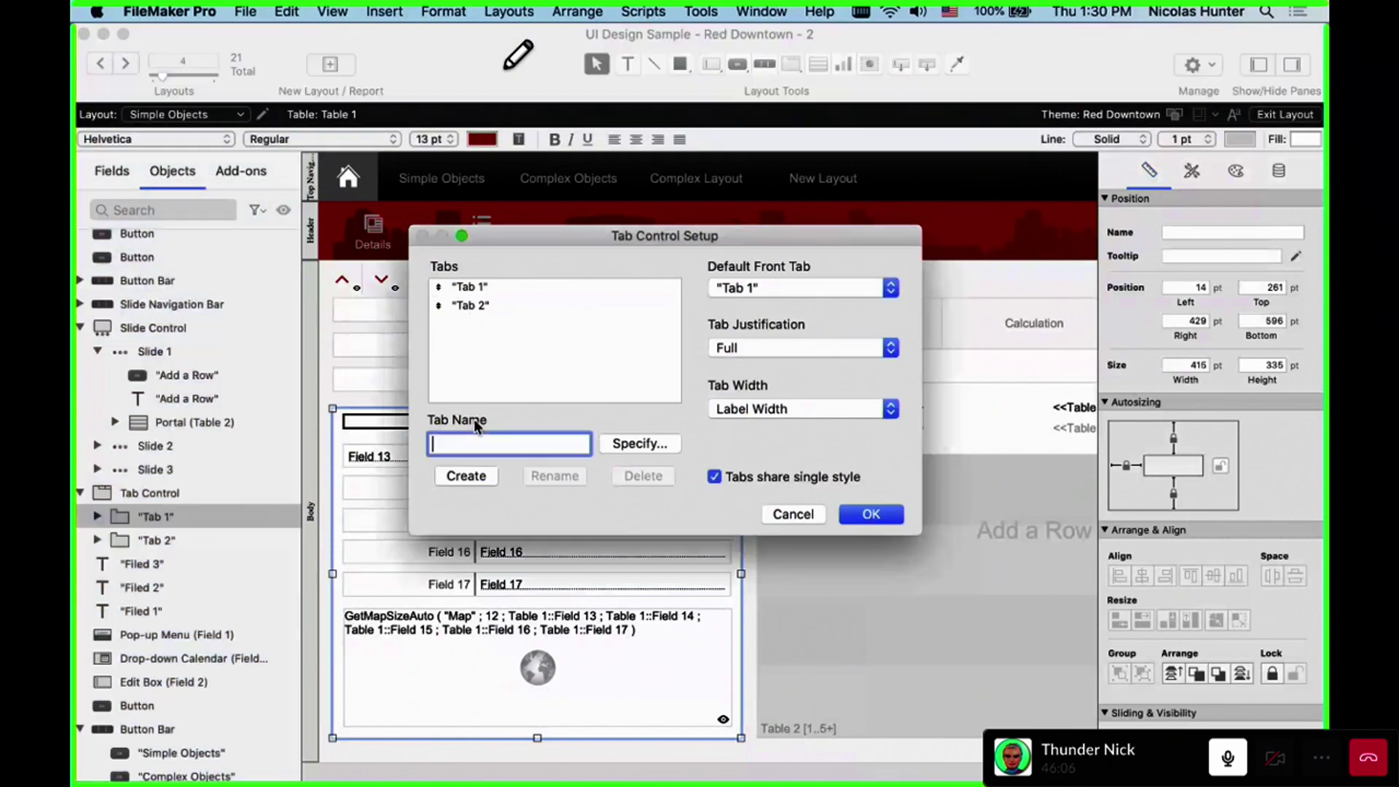
{"action": "key", "text": "Escape"}
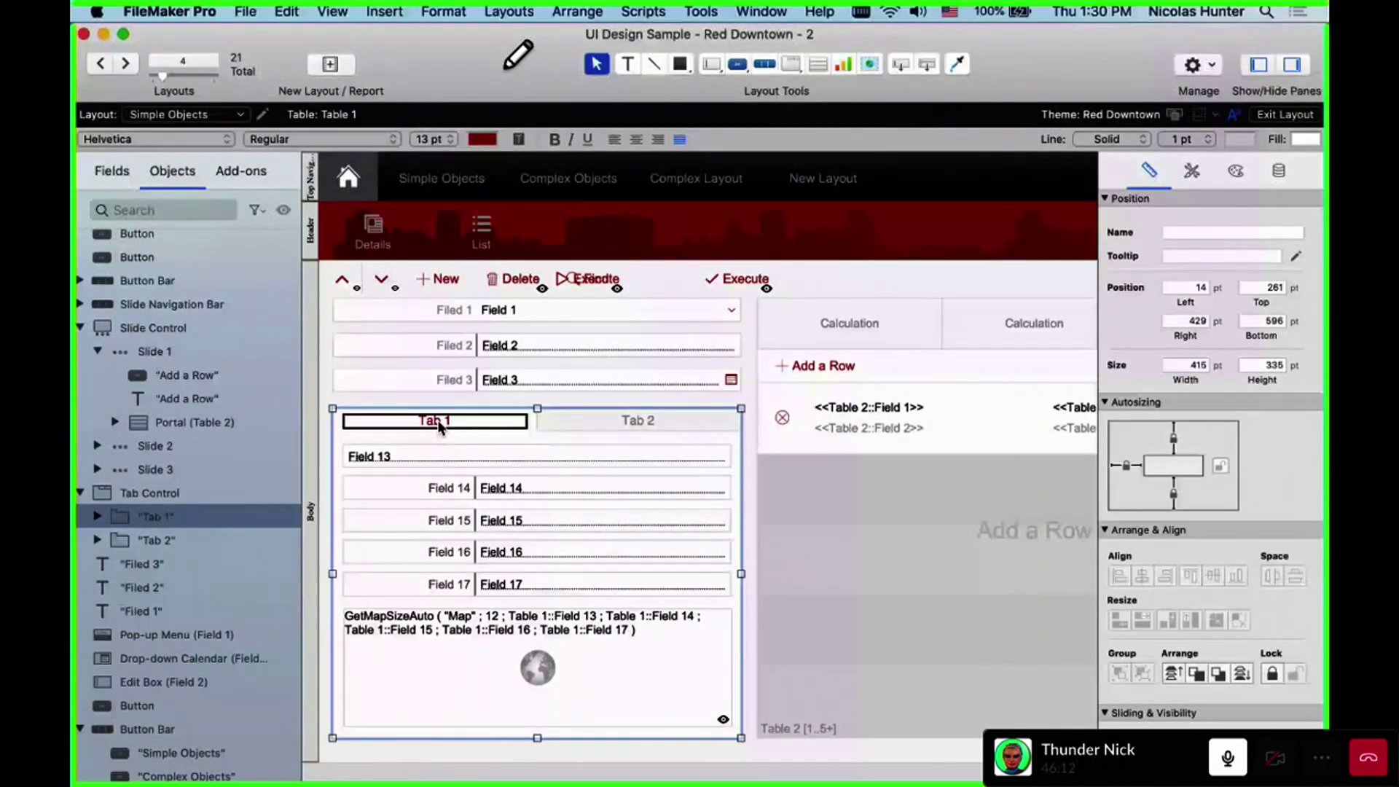
{"action": "left_click", "coordinate": [571, 415]}
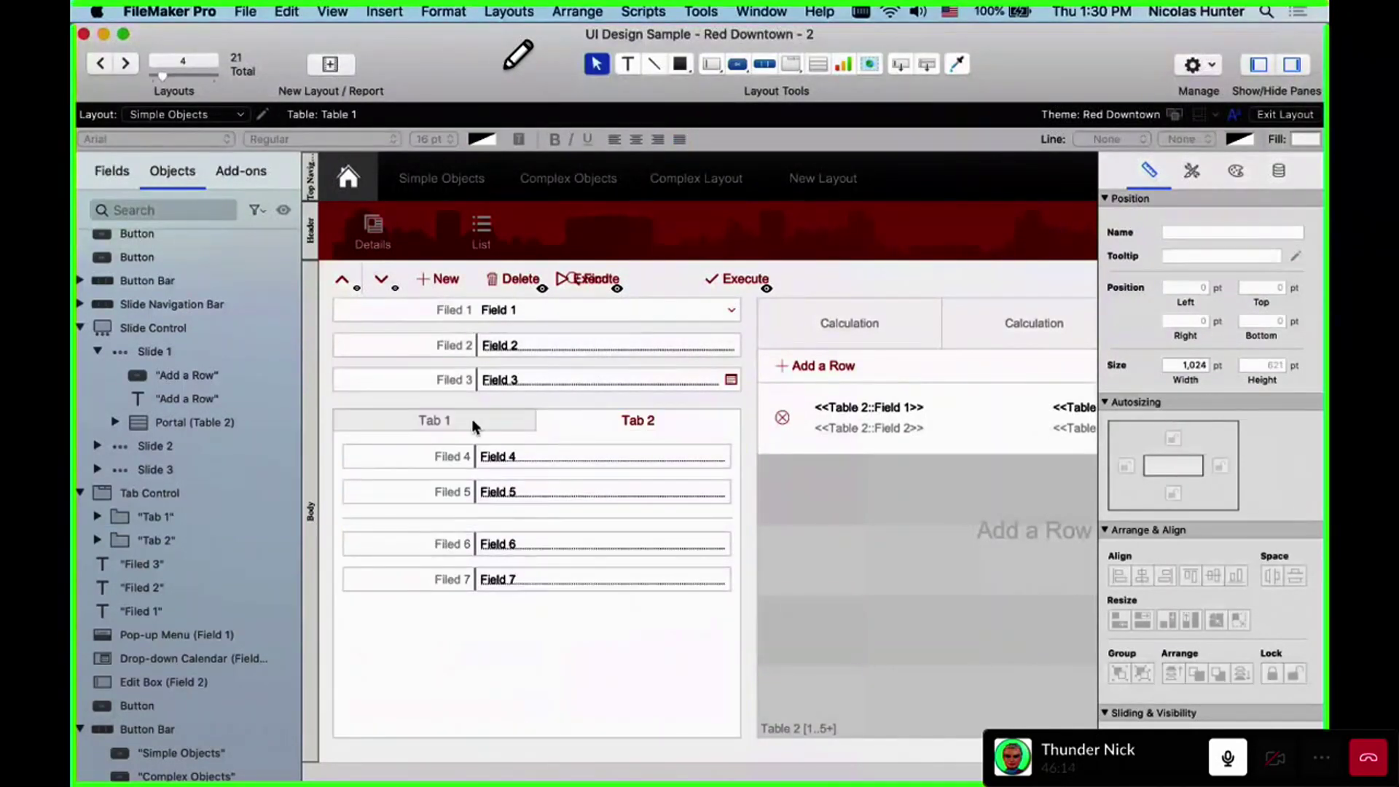
{"action": "left_click", "coordinate": [472, 421]}
{"action": "left_click", "coordinate": [472, 426]}
Select the Slide Navigation Bar and its first segment, and look over the full width of the bar
{"action": "left_click", "coordinate": [860, 322]}
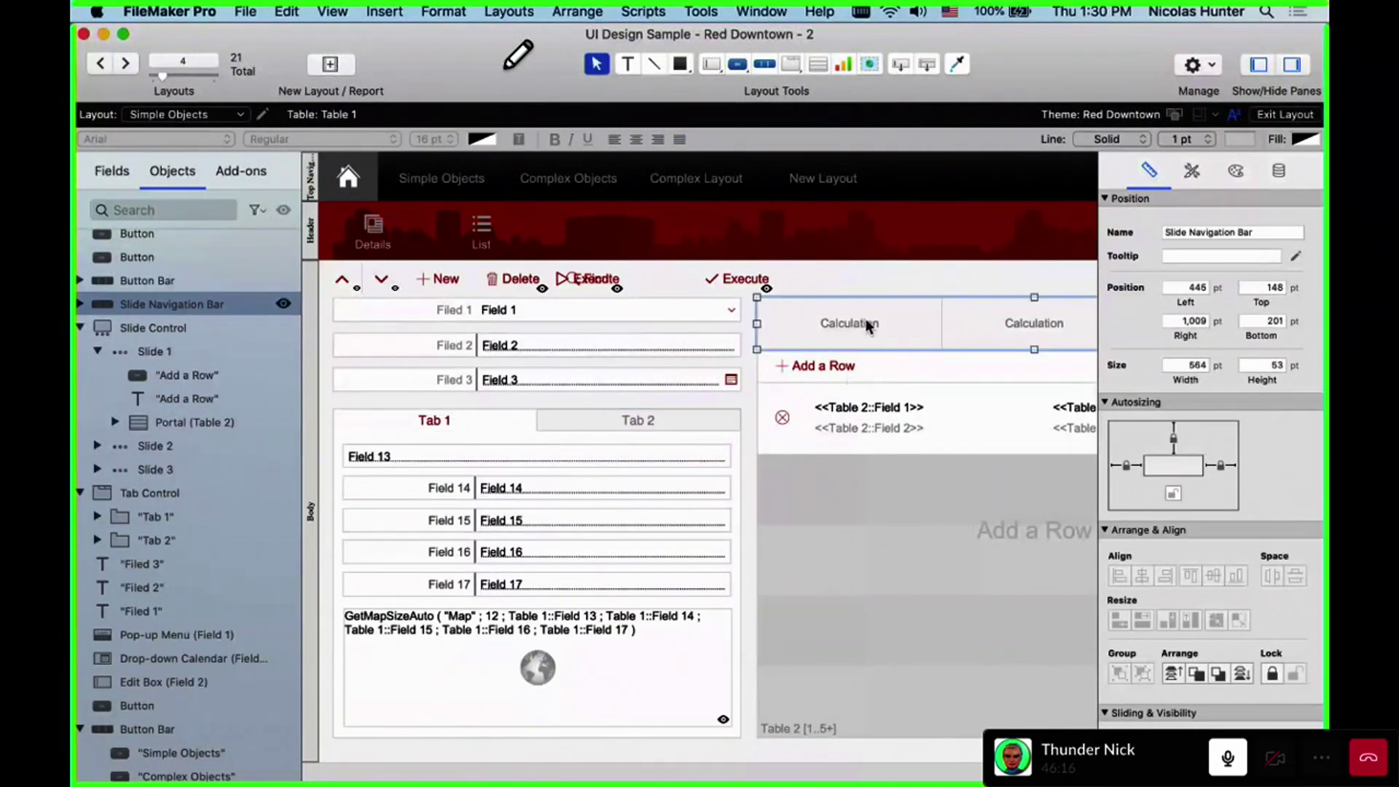
{"action": "left_click", "coordinate": [867, 326]}
{"action": "scroll", "coordinate": [863, 323], "scroll_direction": "right", "scroll_amount": 10}
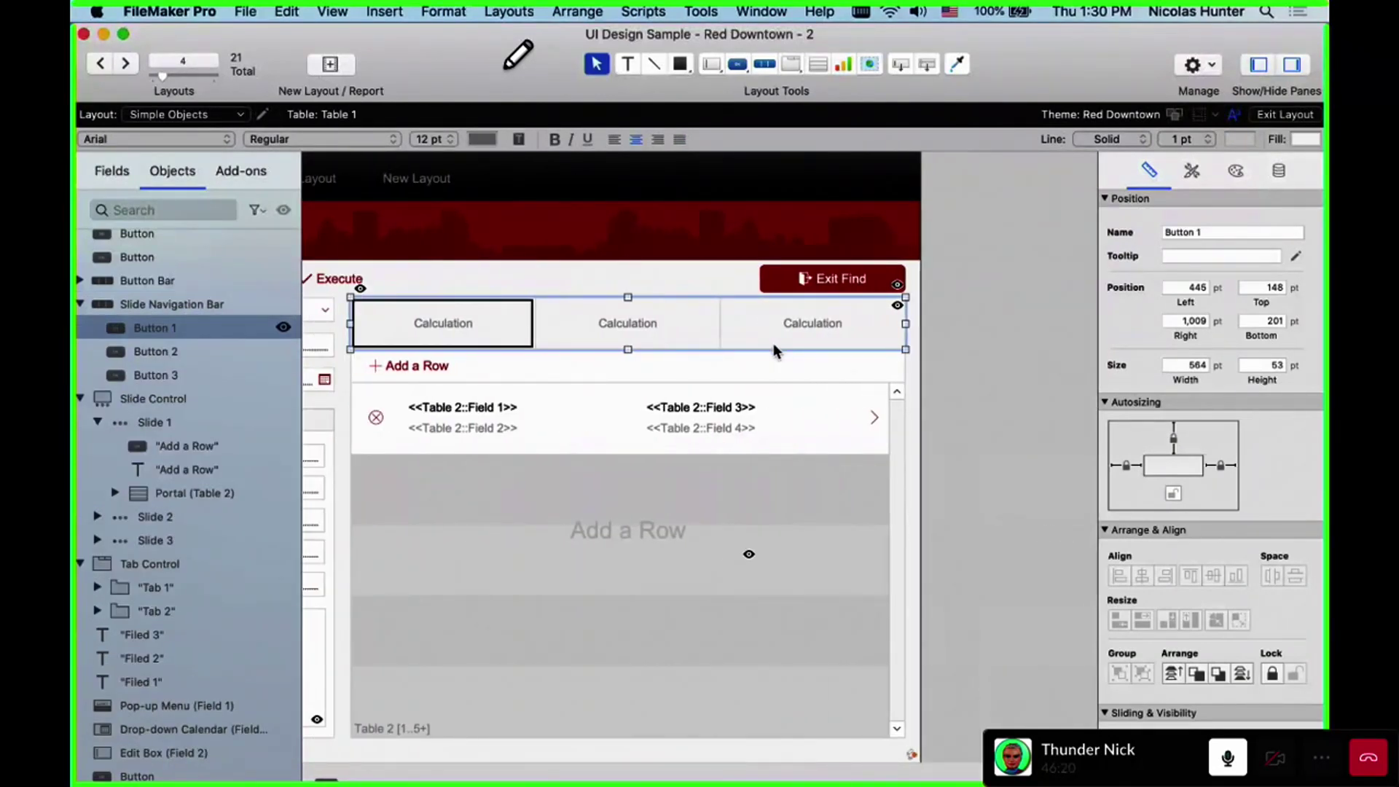
{"action": "scroll", "coordinate": [772, 343], "scroll_direction": "left", "scroll_amount": 10}
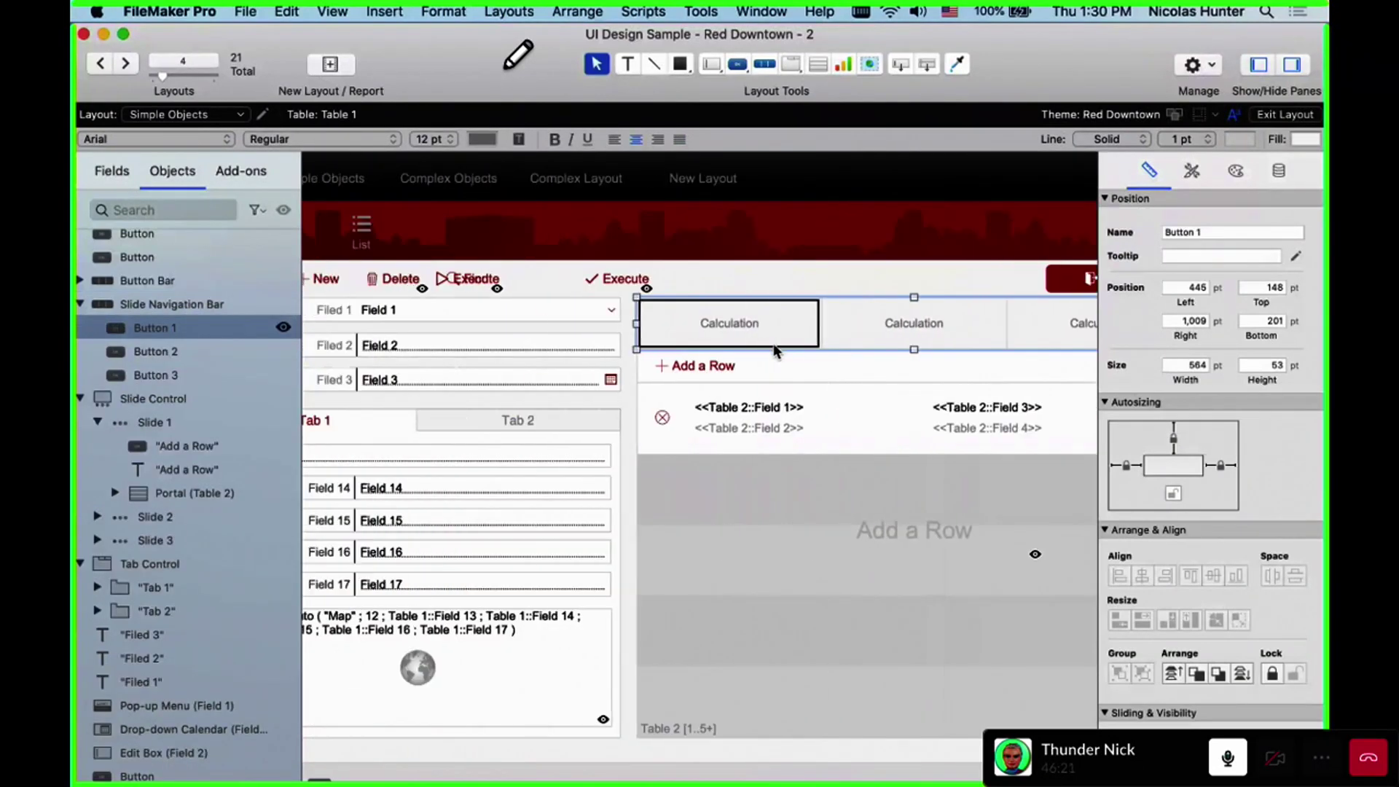
Select both tabs of the tab control together, and for comparison select the Slide Navigation Bar together with its slide control
{"action": "left_click", "coordinate": [604, 424]}
{"action": "left_click", "coordinate": [517, 423]}
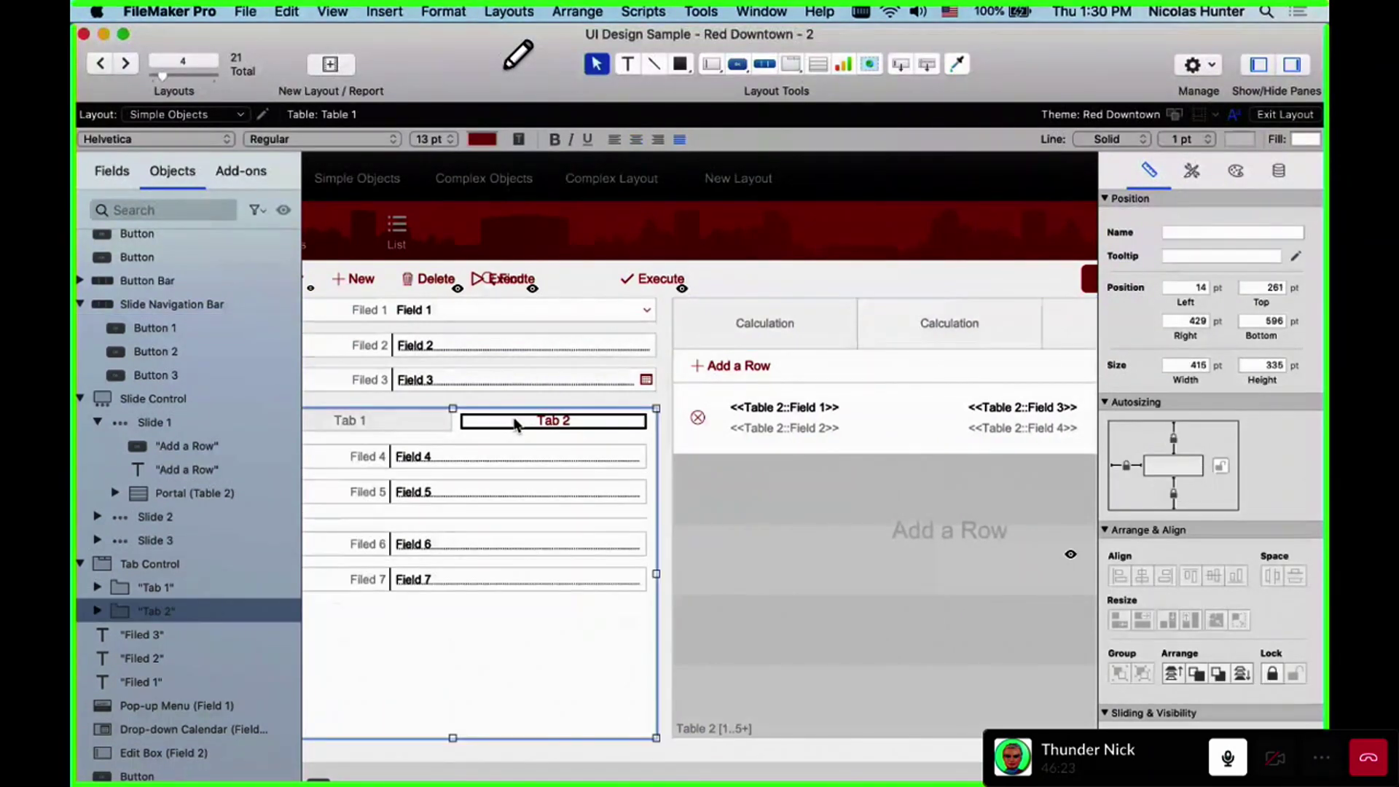
{"action": "left_click", "coordinate": [418, 421], "text": "shift"}
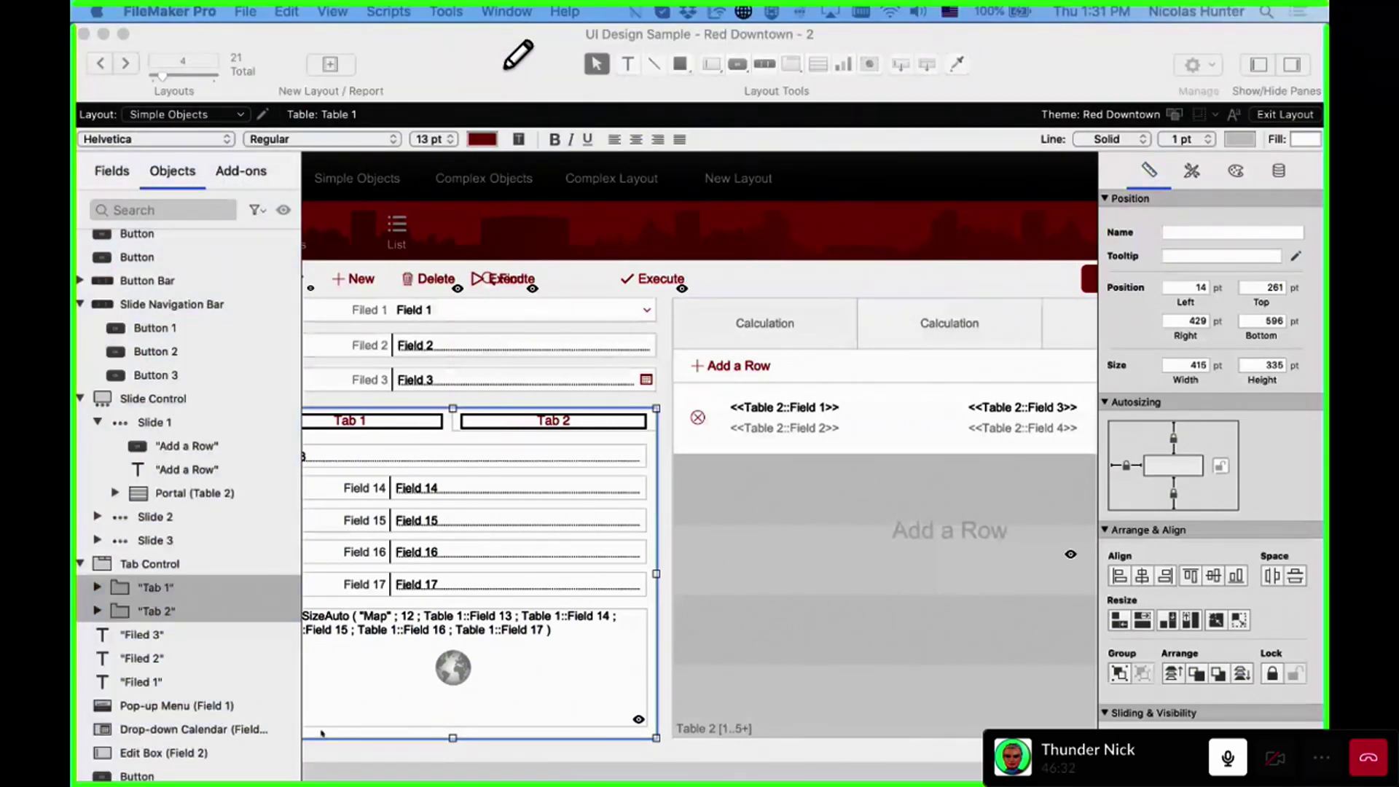
{"action": "scroll", "coordinate": [495, 403], "scroll_direction": "left", "scroll_amount": 3}
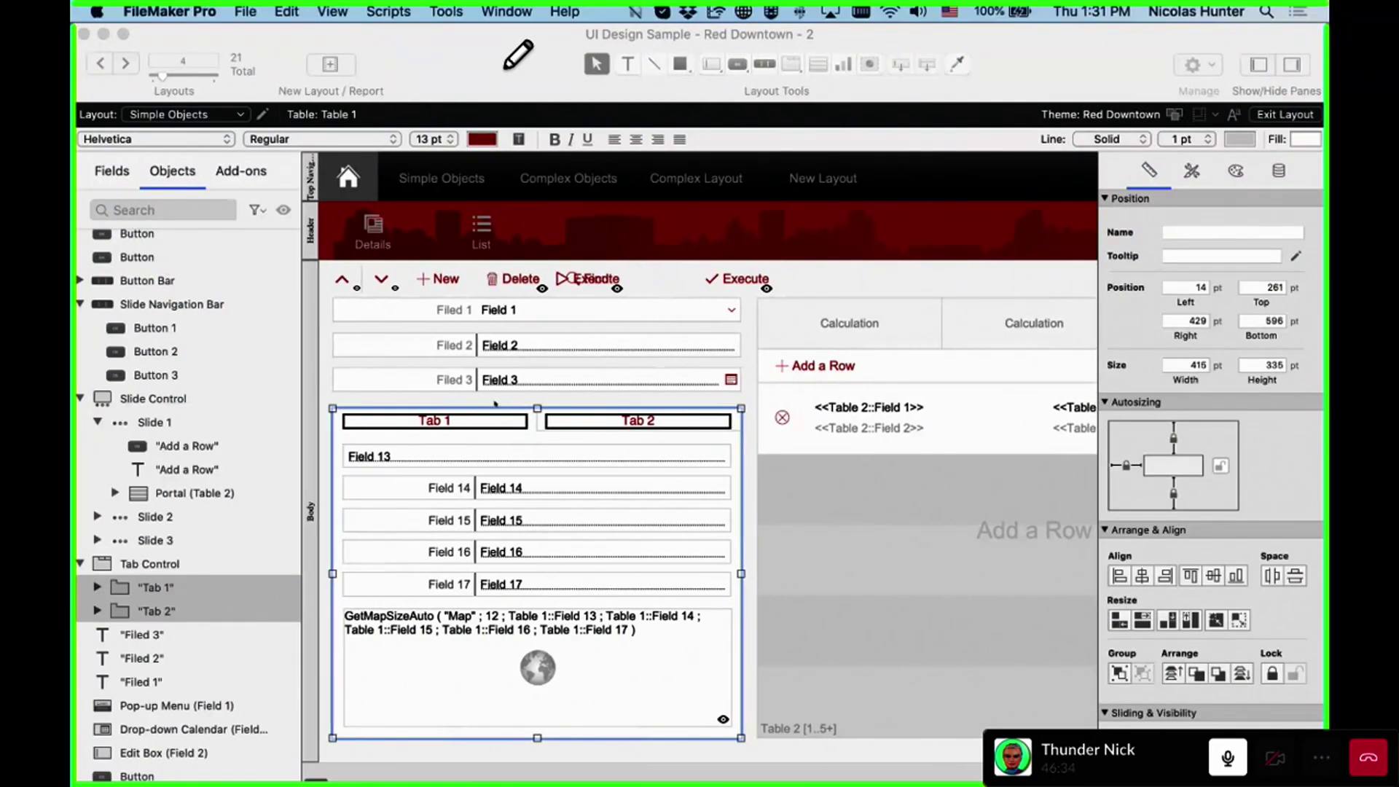
{"action": "left_click", "coordinate": [495, 402]}
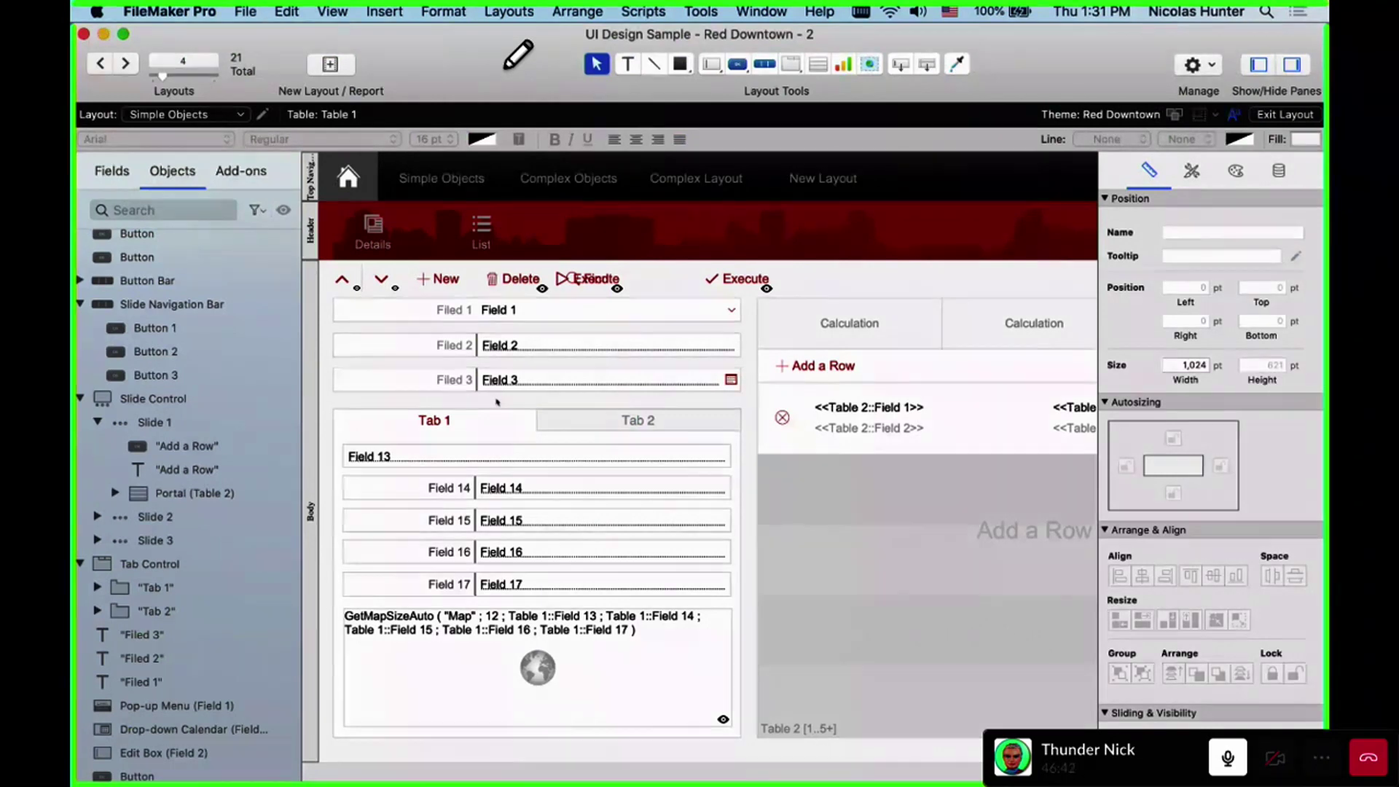
{"action": "left_click", "coordinate": [925, 331]}
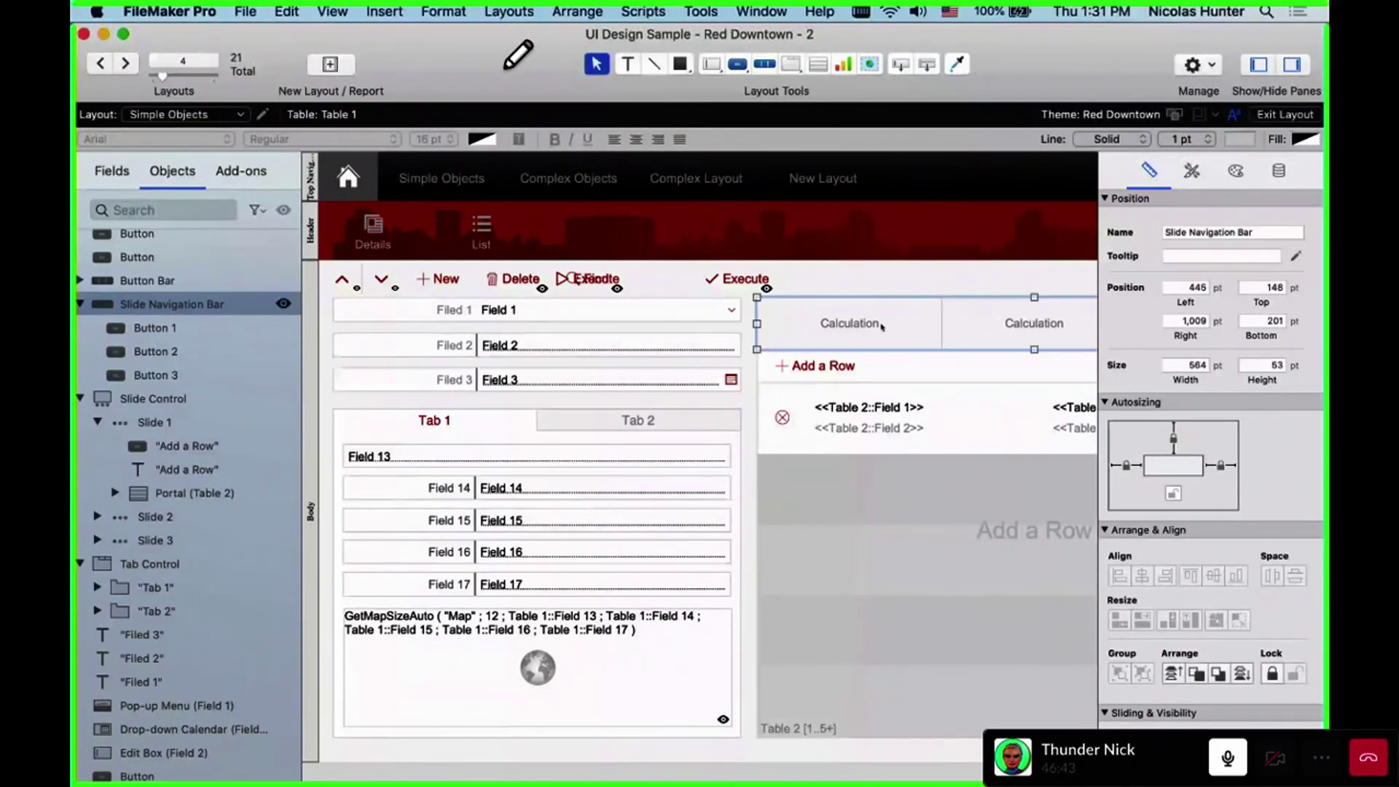
{"action": "left_click", "coordinate": [931, 368], "text": "shift"}
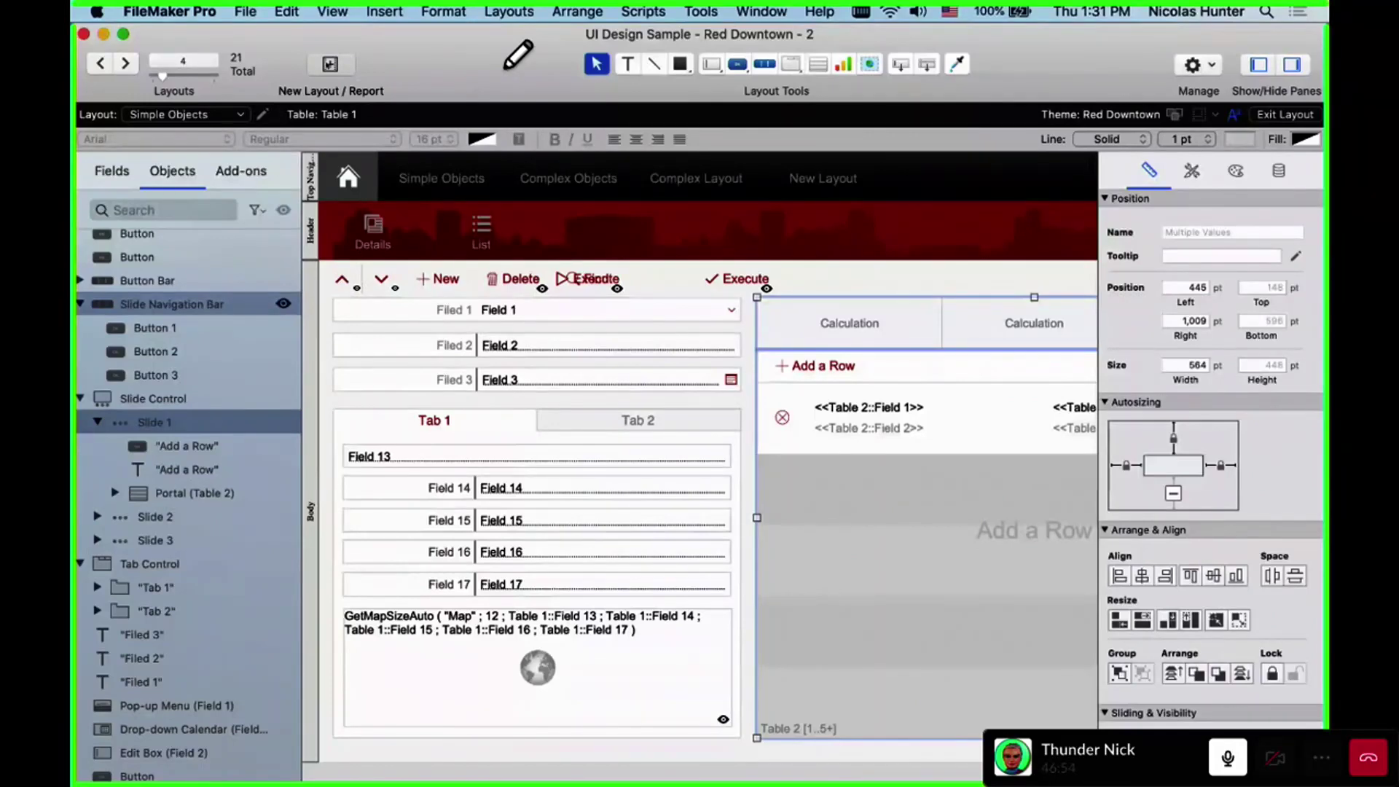
Create a computer Form layout based on Table 1 and delete its default text object and footer part
{"action": "key", "text": "super+n"}
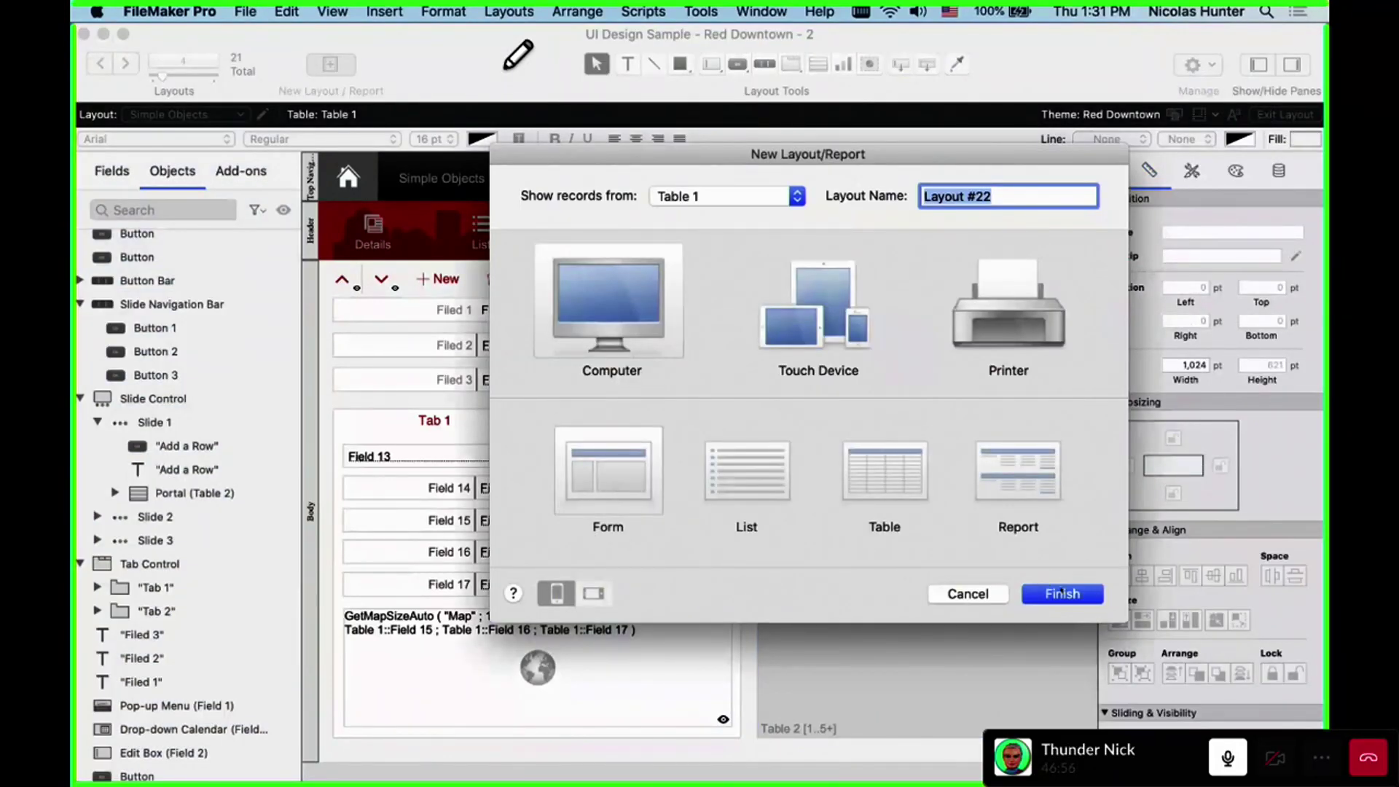
{"action": "left_click", "coordinate": [1042, 589]}
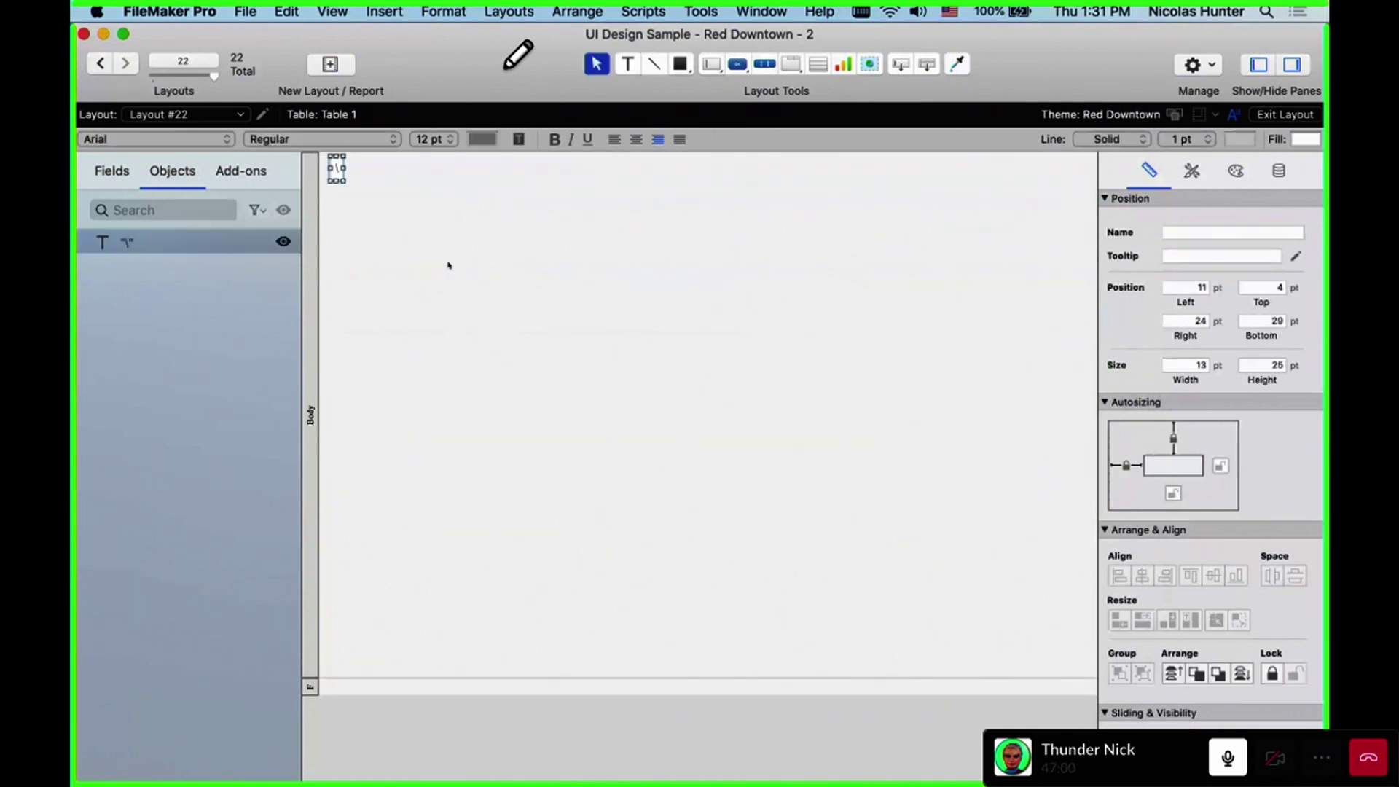
{"action": "key", "text": "Delete"}
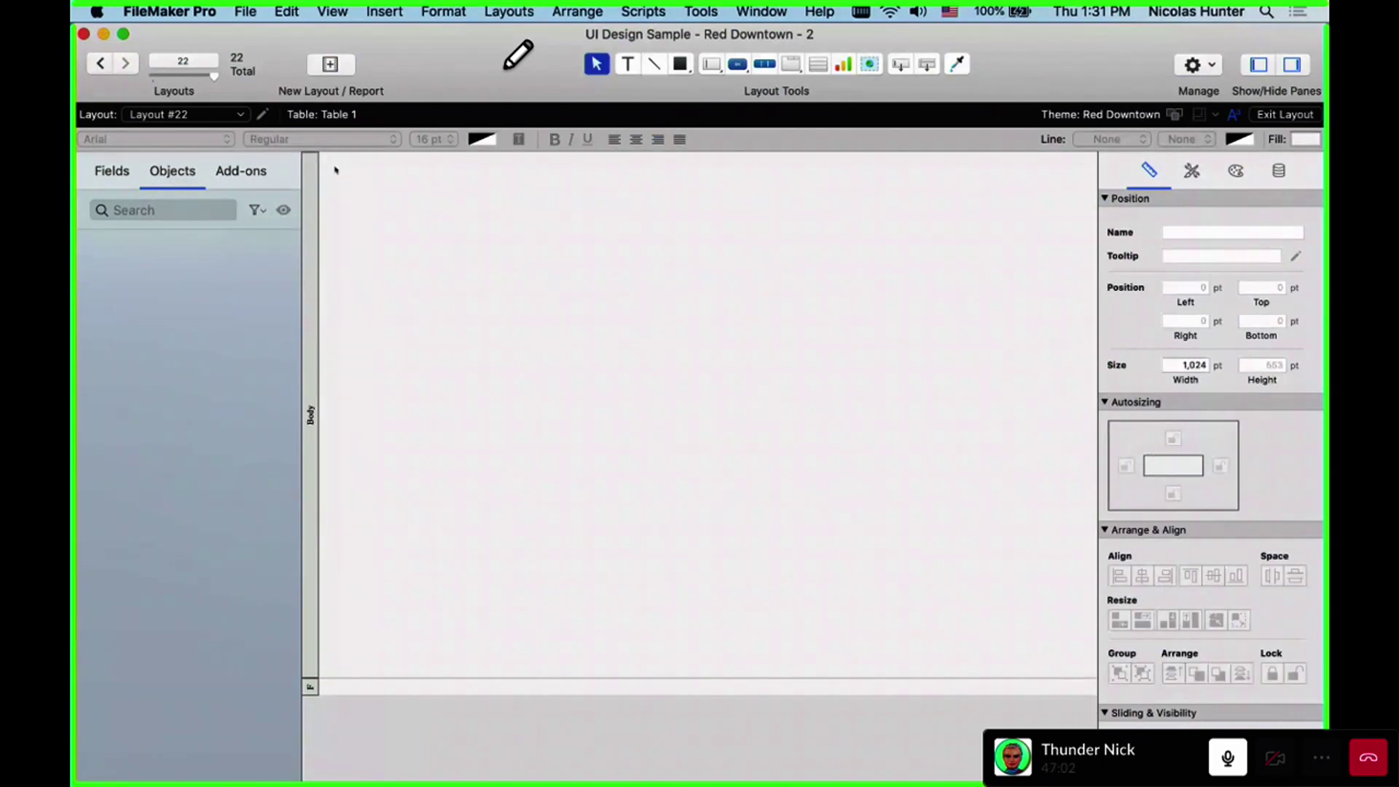
{"action": "left_click", "coordinate": [311, 688]}
{"action": "key", "text": "Delete"}
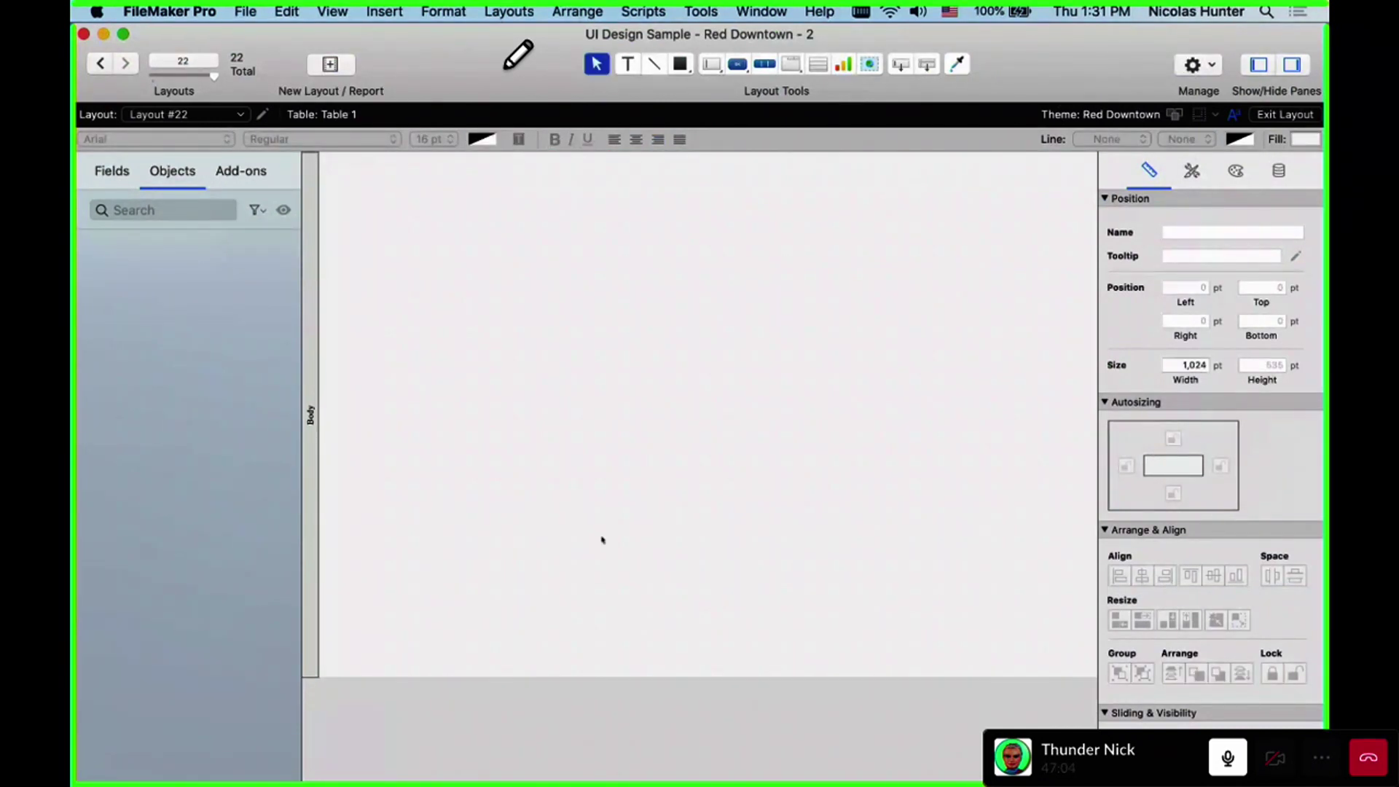
Draw a tab control about 719 by 371 pt on the blank layout and create five tabs named 1 to 5
{"action": "left_click", "coordinate": [784, 68]}
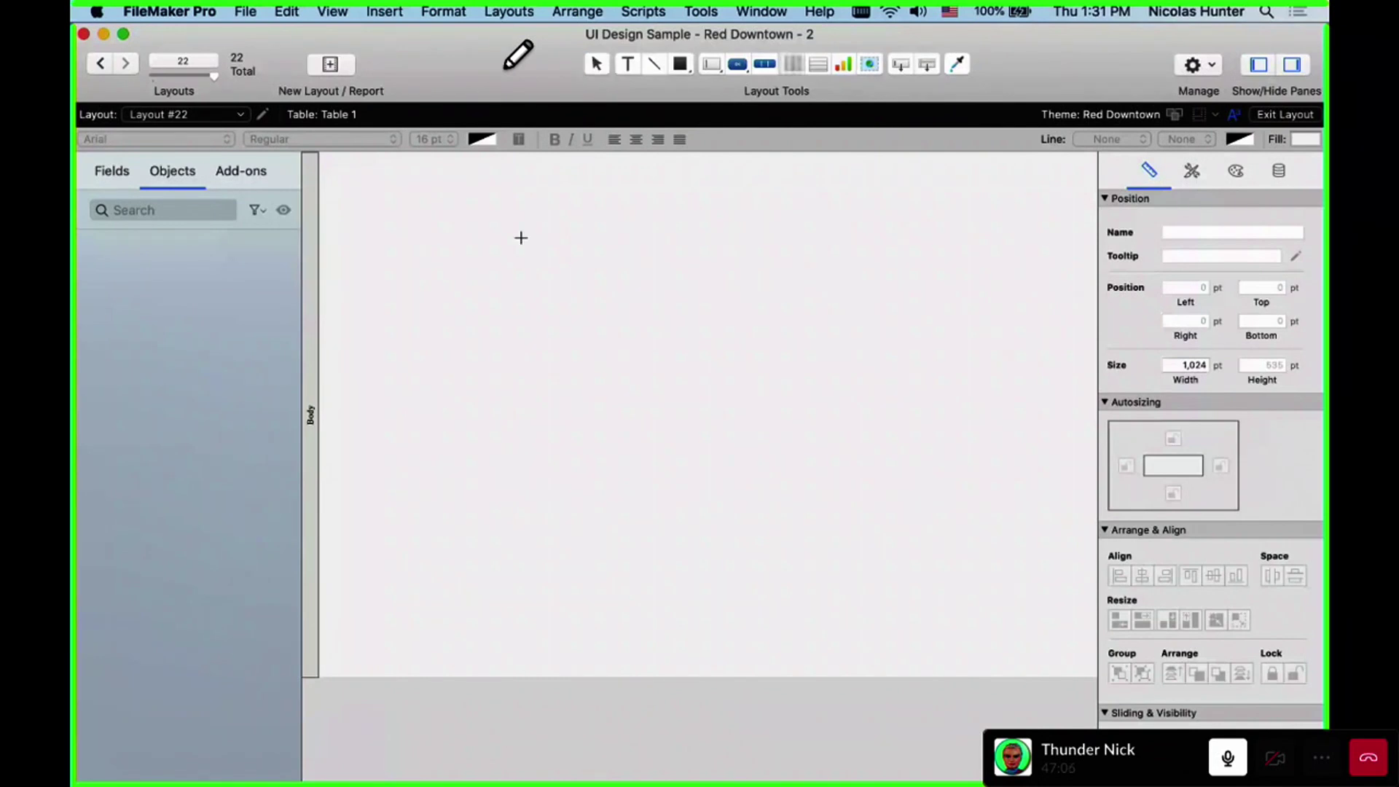
{"action": "left_click_drag", "start_coordinate": [341, 175], "coordinate": [1049, 540]}
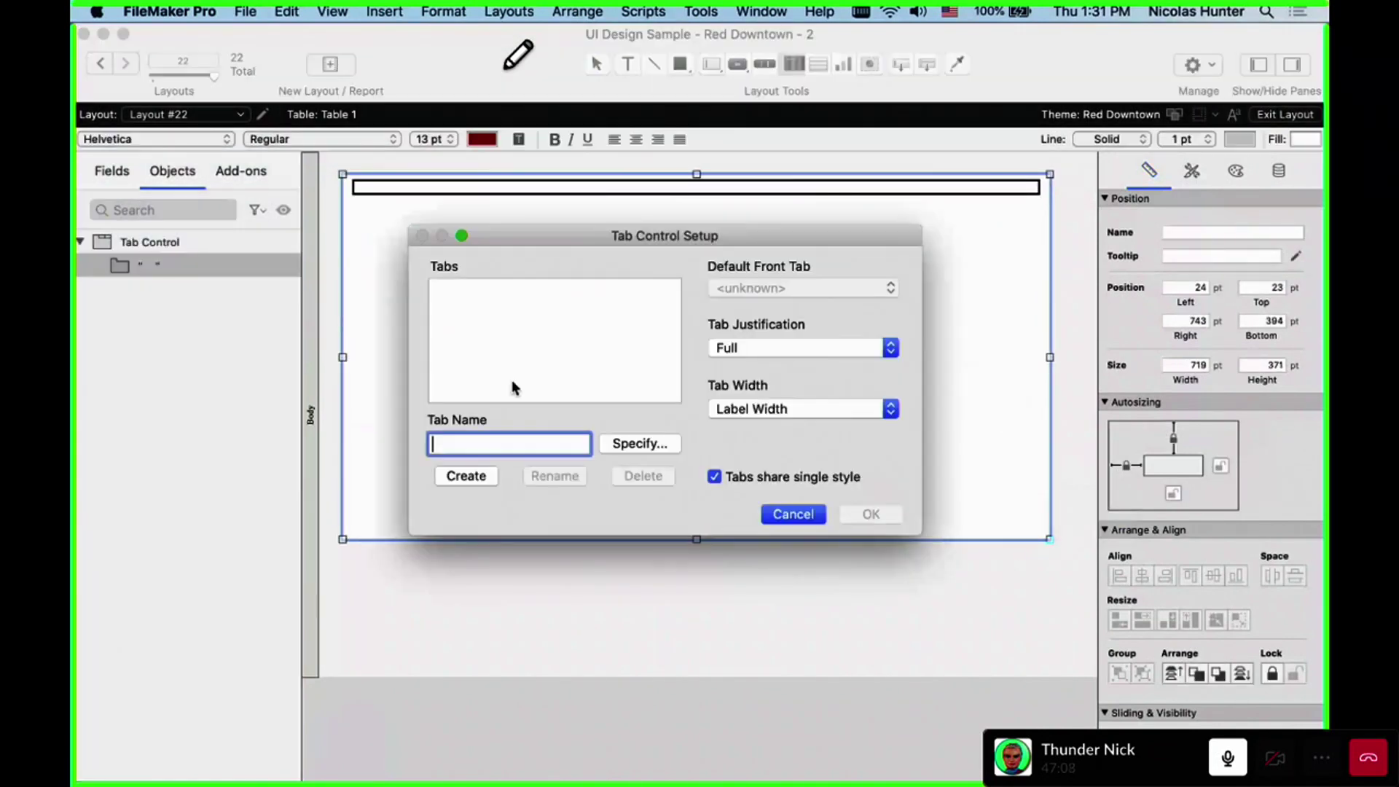
{"action": "type", "text": "1"}
{"action": "left_click", "coordinate": [465, 475]}
{"action": "type", "text": "2"}
{"action": "left_click", "coordinate": [467, 475]}
{"action": "type", "text": "3"}
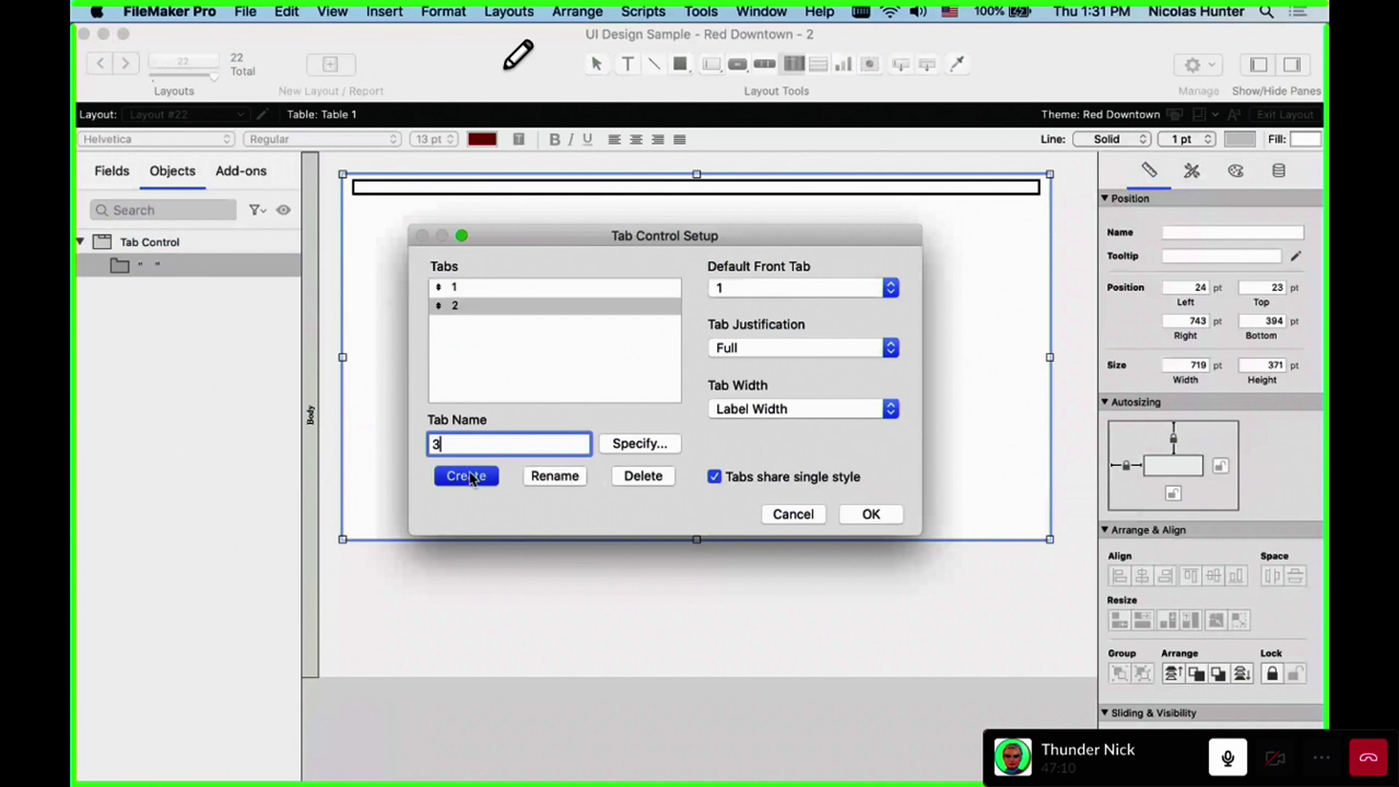
{"action": "left_click", "coordinate": [467, 476]}
{"action": "type", "text": "4"}
{"action": "left_click", "coordinate": [467, 476]}
{"action": "type", "text": "5"}
{"action": "left_click", "coordinate": [472, 478]}
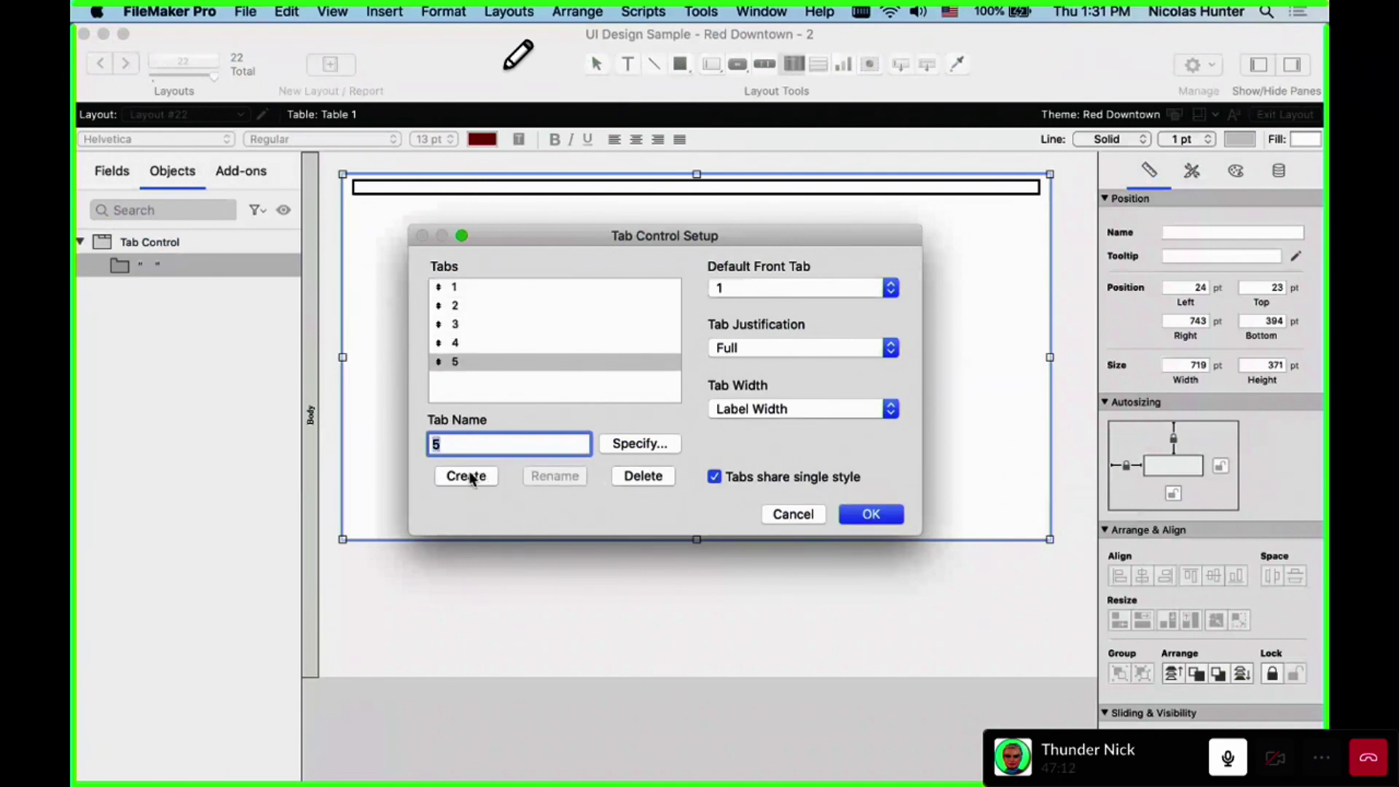
{"action": "left_click", "coordinate": [893, 518]}
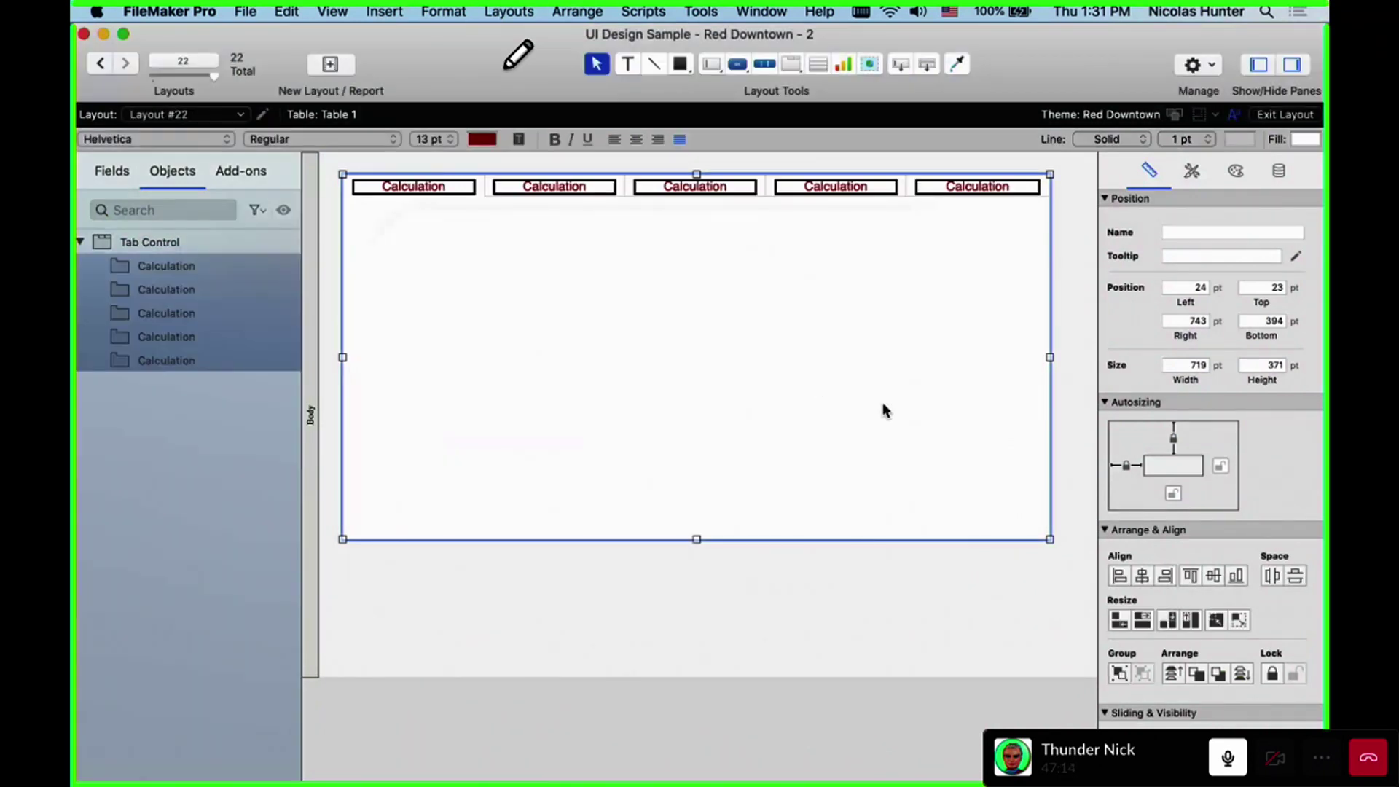
Nest two smaller copies of the tab control inside it, the middle about 632 by 300 pt and the innermost about 560 by 236 pt
{"action": "left_click_drag", "start_coordinate": [849, 386], "coordinate": [889, 473]}
{"action": "left_click_drag", "start_coordinate": [1083, 621], "coordinate": [881, 459]}
{"action": "left_click_drag", "start_coordinate": [739, 404], "coordinate": [719, 353]}
{"action": "left_click_drag", "start_coordinate": [852, 411], "coordinate": [967, 486]}
{"action": "left_click_drag", "start_coordinate": [837, 440], "coordinate": [802, 379]}
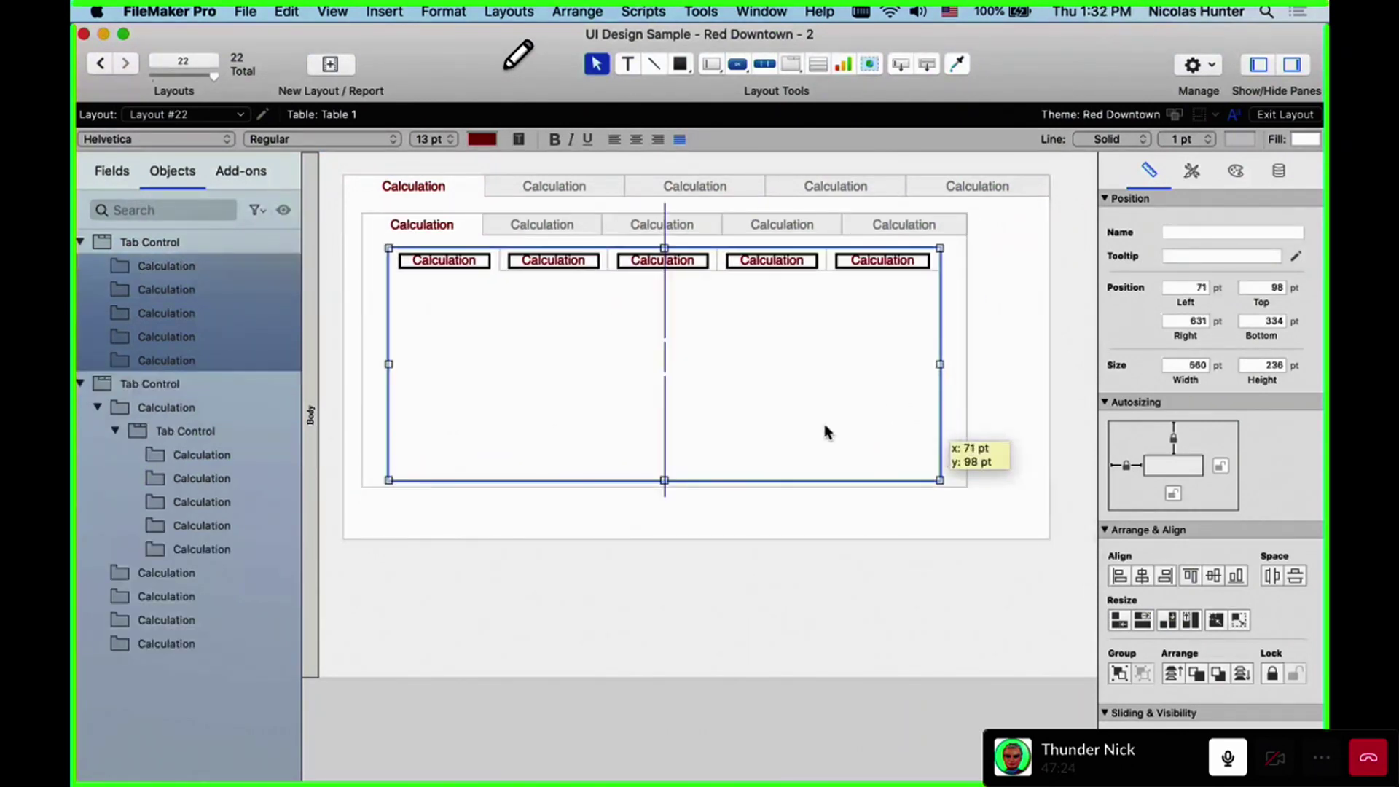
{"action": "left_click", "coordinate": [968, 485]}
{"action": "left_click_drag", "start_coordinate": [967, 485], "coordinate": [983, 506]}
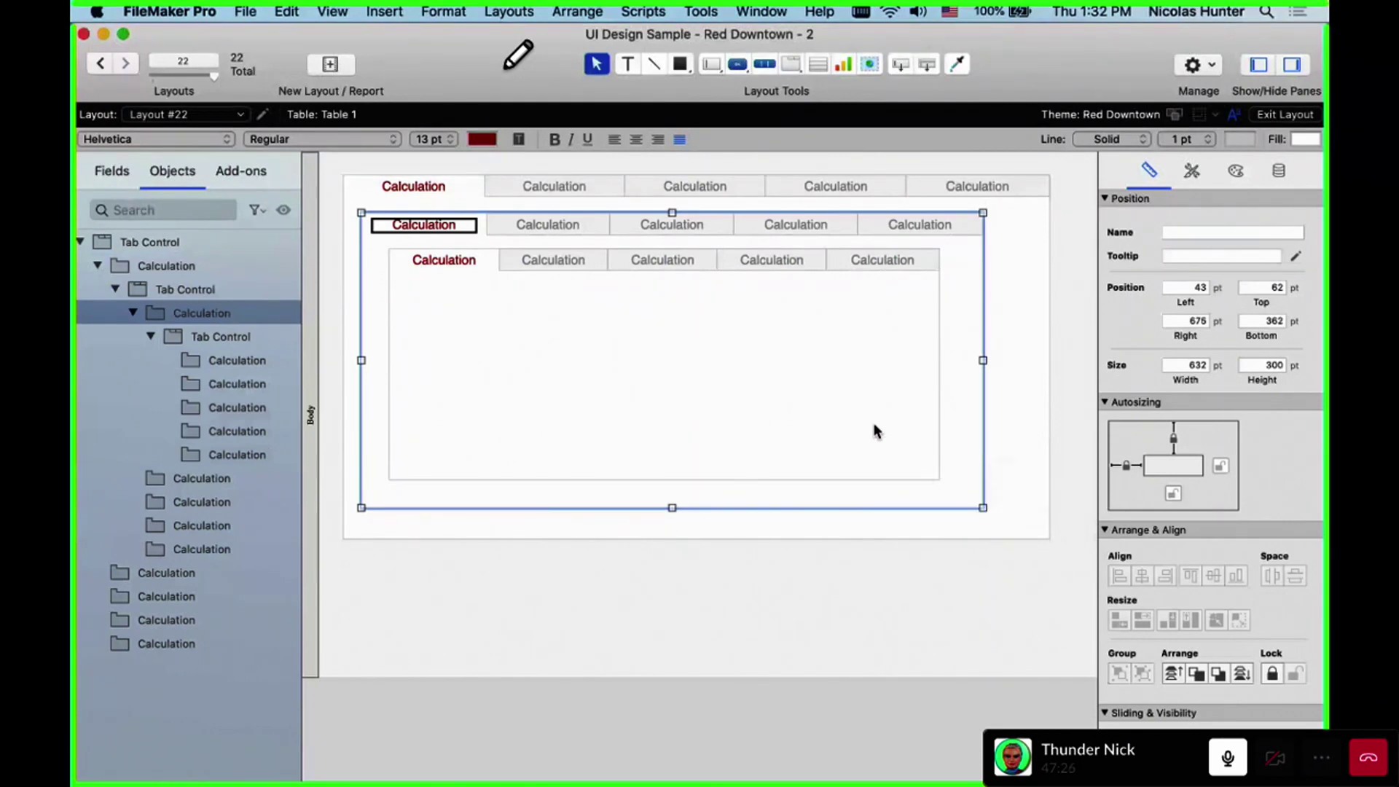
Test the nested tab controls in Browse mode by visiting outer tabs 2, 3 and 1 and the middle control's tab 2
{"action": "left_click", "coordinate": [873, 422]}
{"action": "key", "text": "super+alt+f"}
{"action": "key", "text": "super+b"}
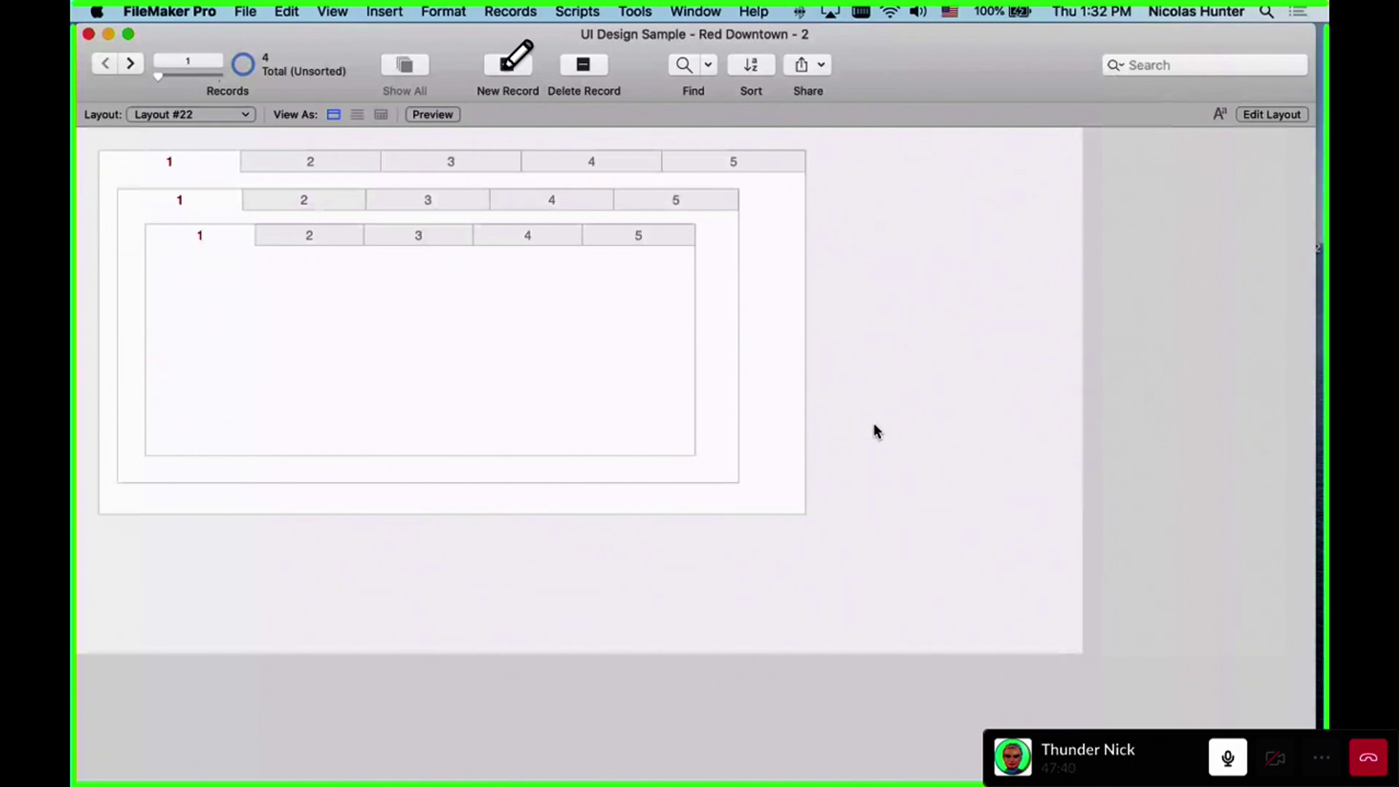
{"action": "left_click", "coordinate": [344, 163]}
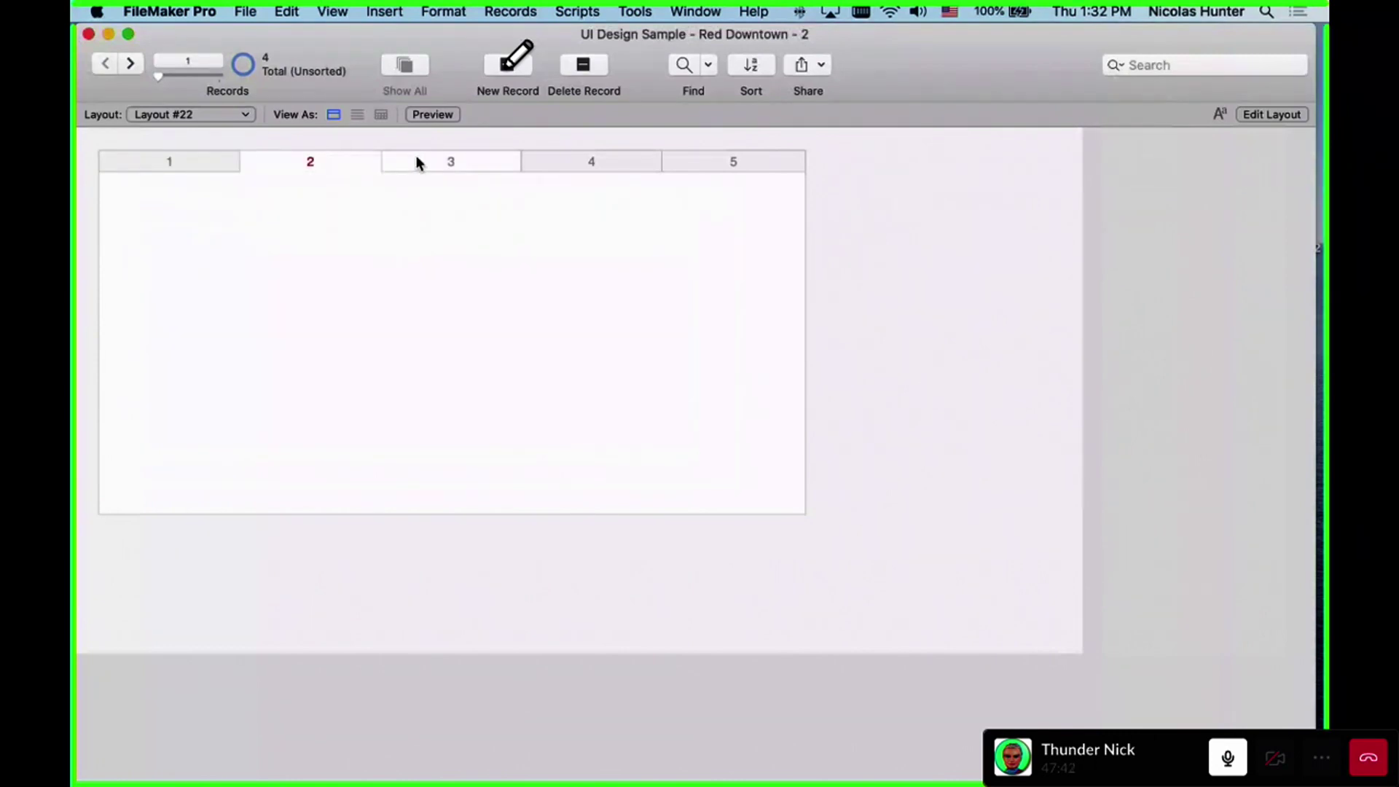
{"action": "left_click", "coordinate": [416, 158]}
{"action": "left_click", "coordinate": [219, 165]}
{"action": "left_click", "coordinate": [302, 203]}
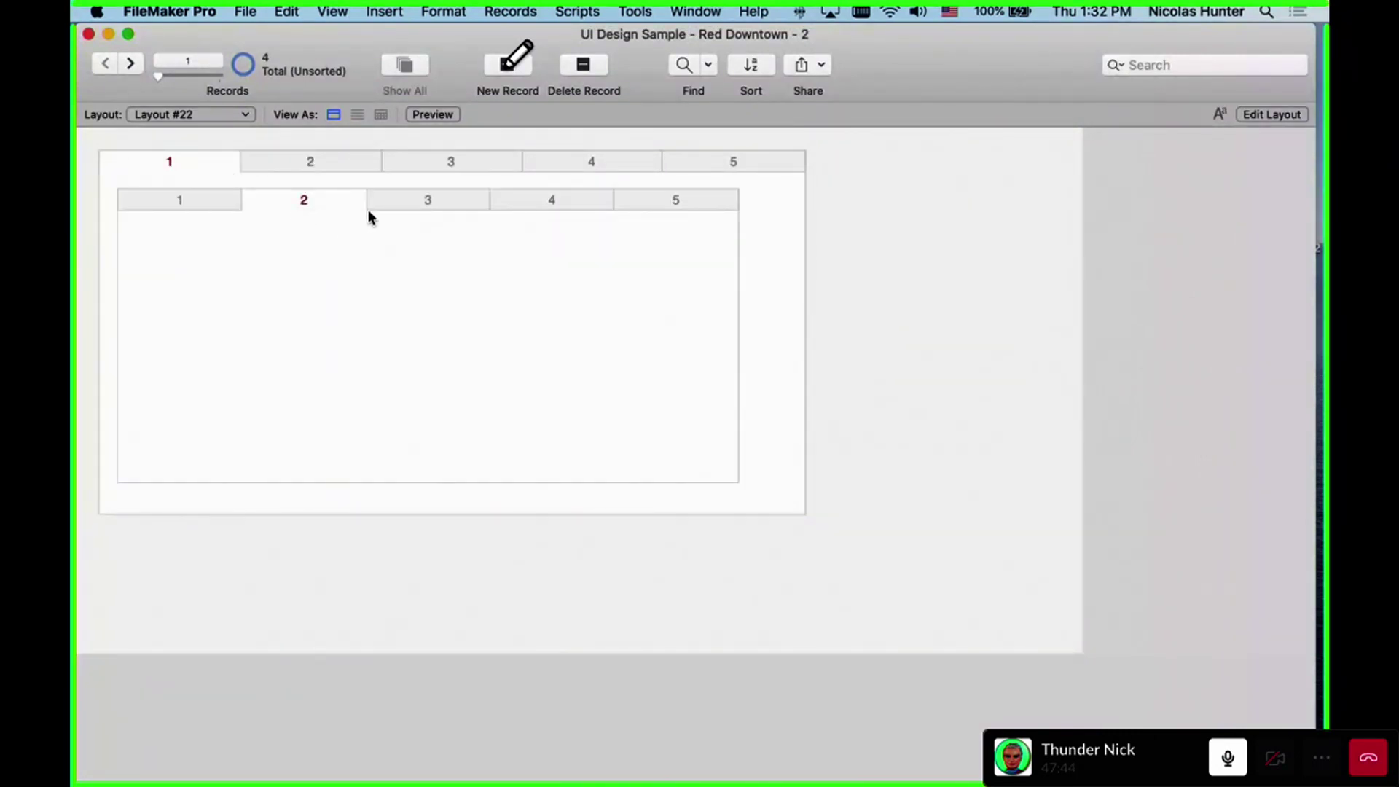
Show tab 1 of the second-level nested tab control and open the Simple Objects layout in Layout mode
{"action": "left_click", "coordinate": [177, 198]}
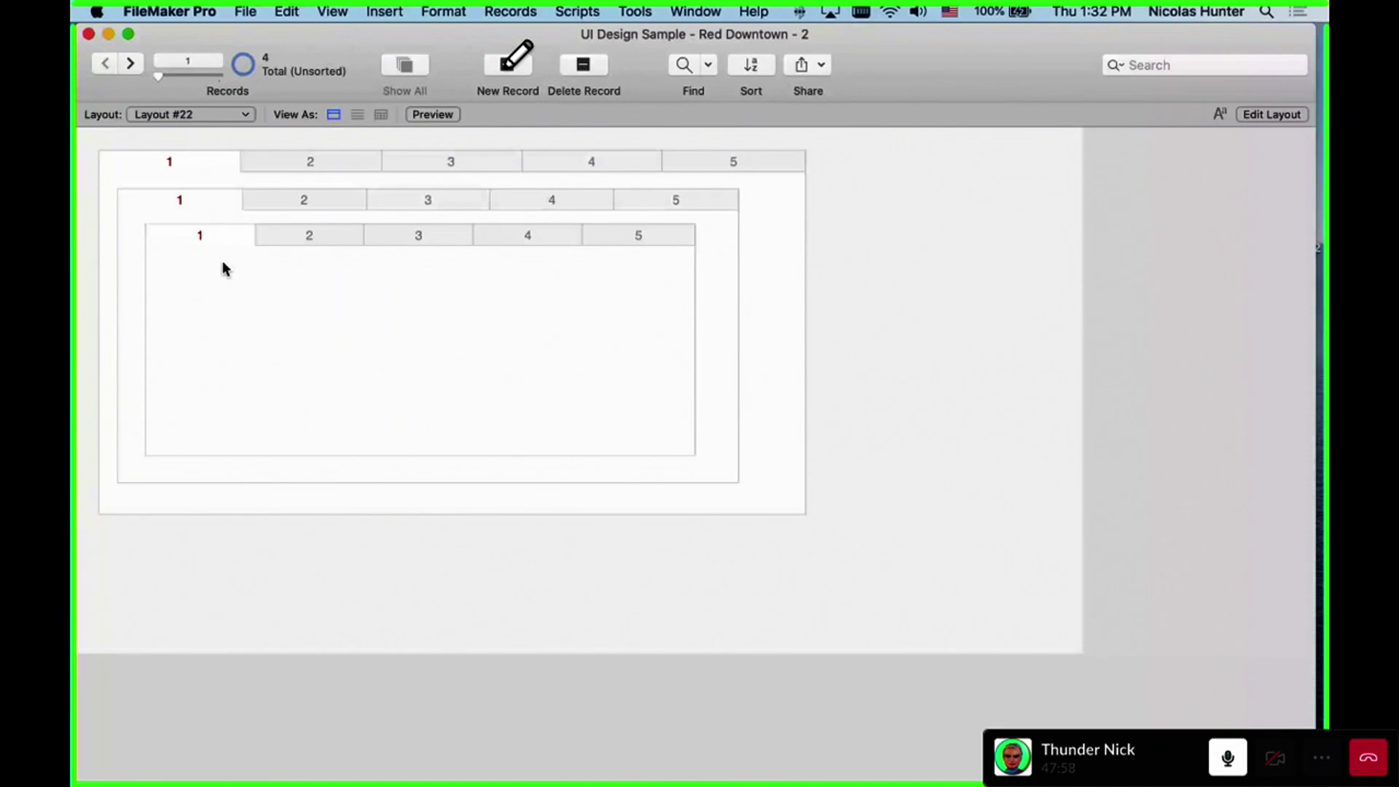
{"action": "key", "text": "super+l"}
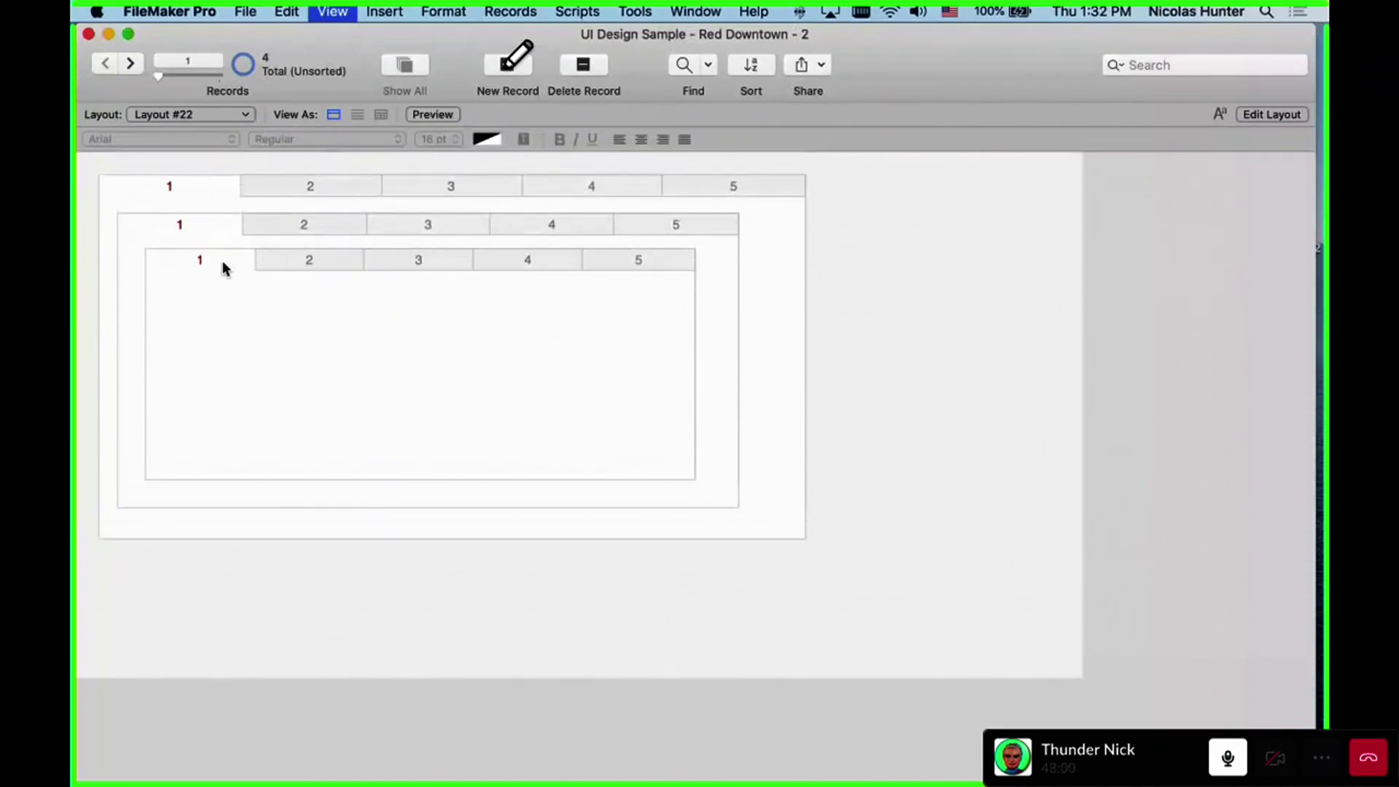
{"action": "left_click", "coordinate": [186, 114]}
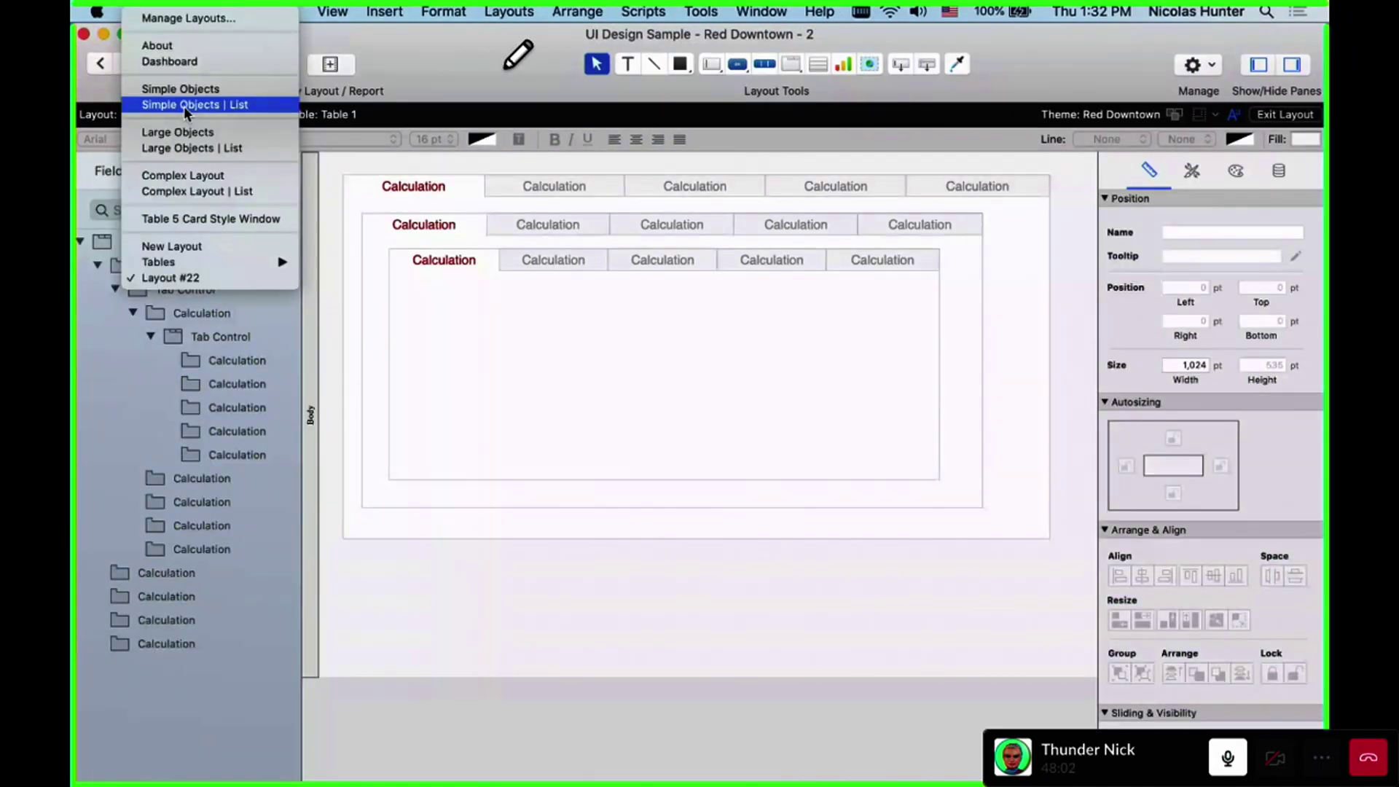
{"action": "key", "text": "Escape"}
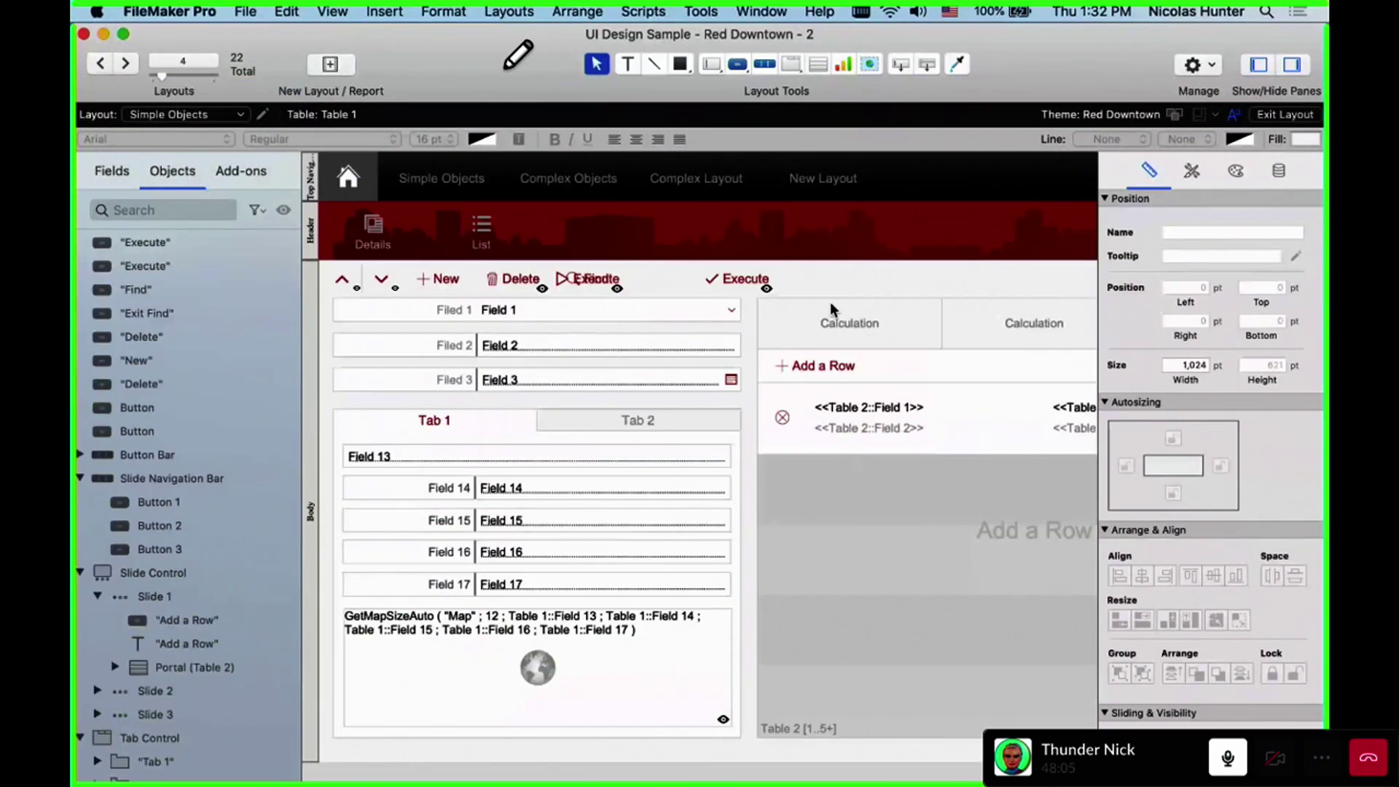
Compare the slide navigation bar and slide control with the Tab 1/Tab 2 tab control by selecting each on the layout
{"action": "left_click", "coordinate": [845, 328]}
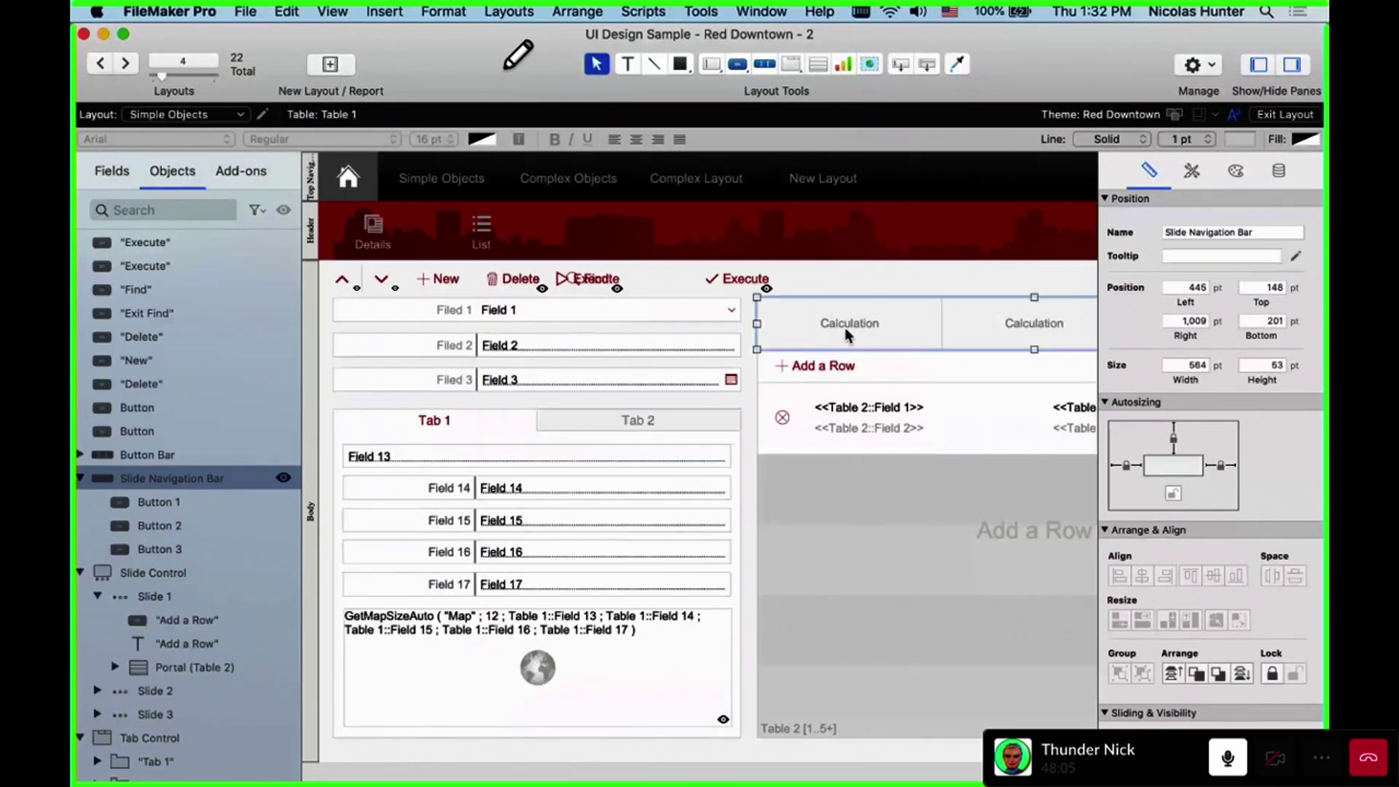
{"action": "left_click", "coordinate": [911, 370]}
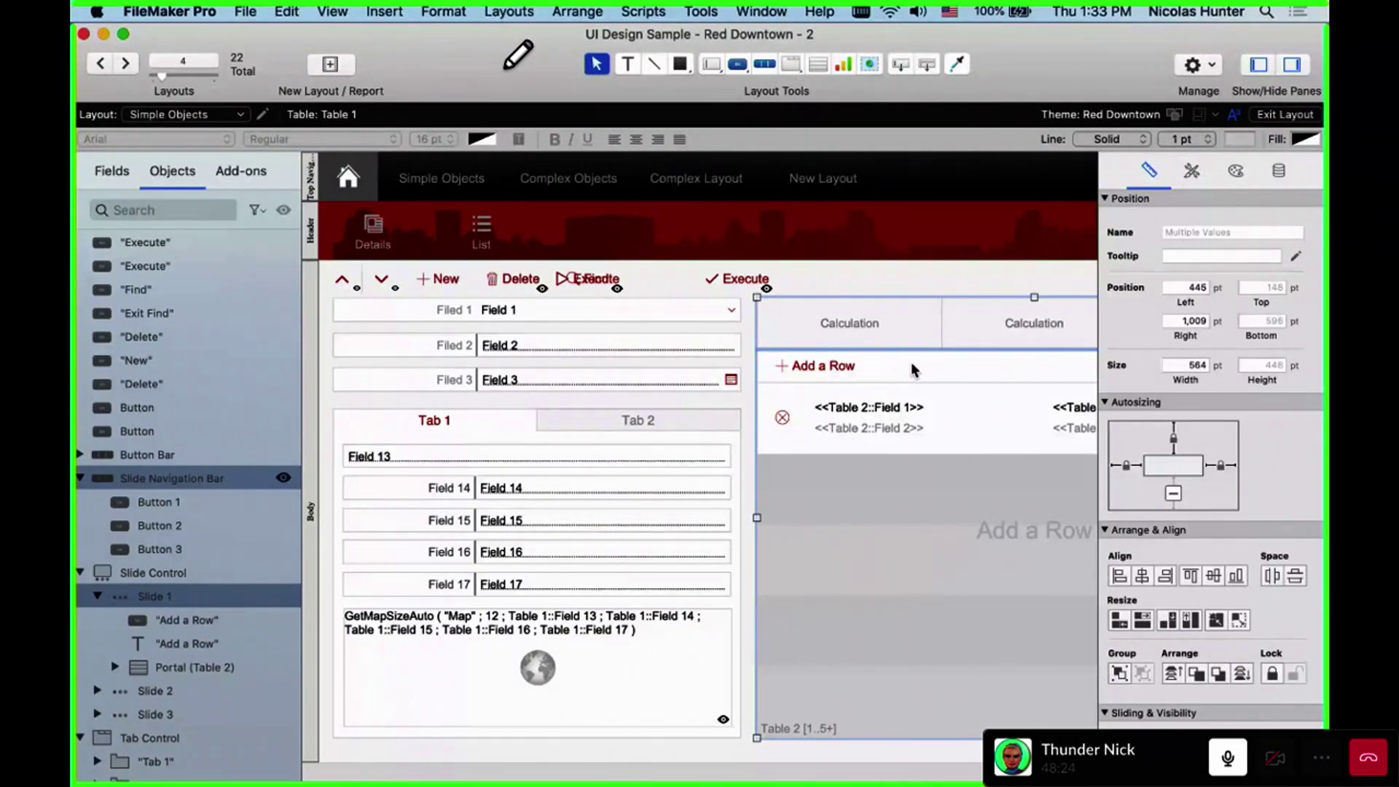
{"action": "left_click", "coordinate": [472, 432]}
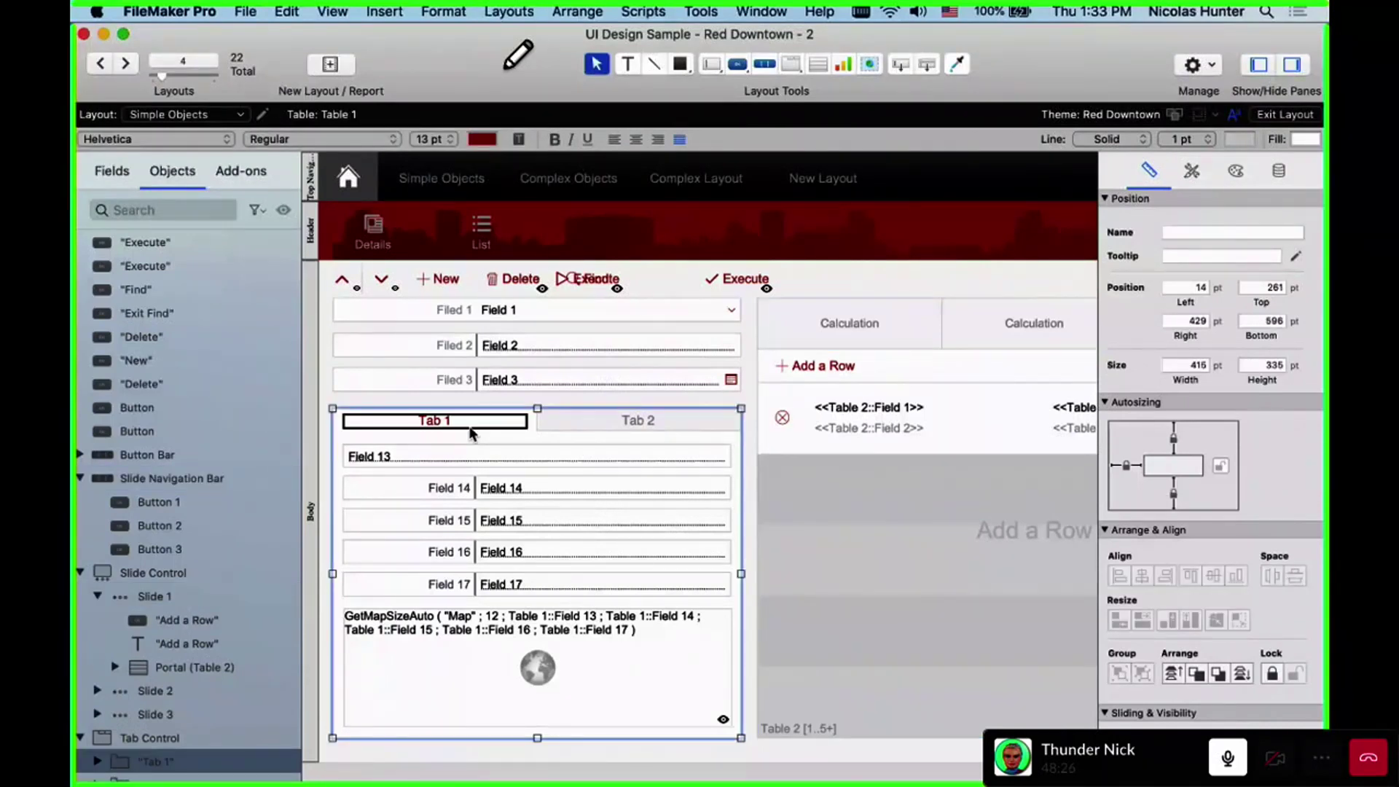
{"action": "left_click", "coordinate": [485, 427]}
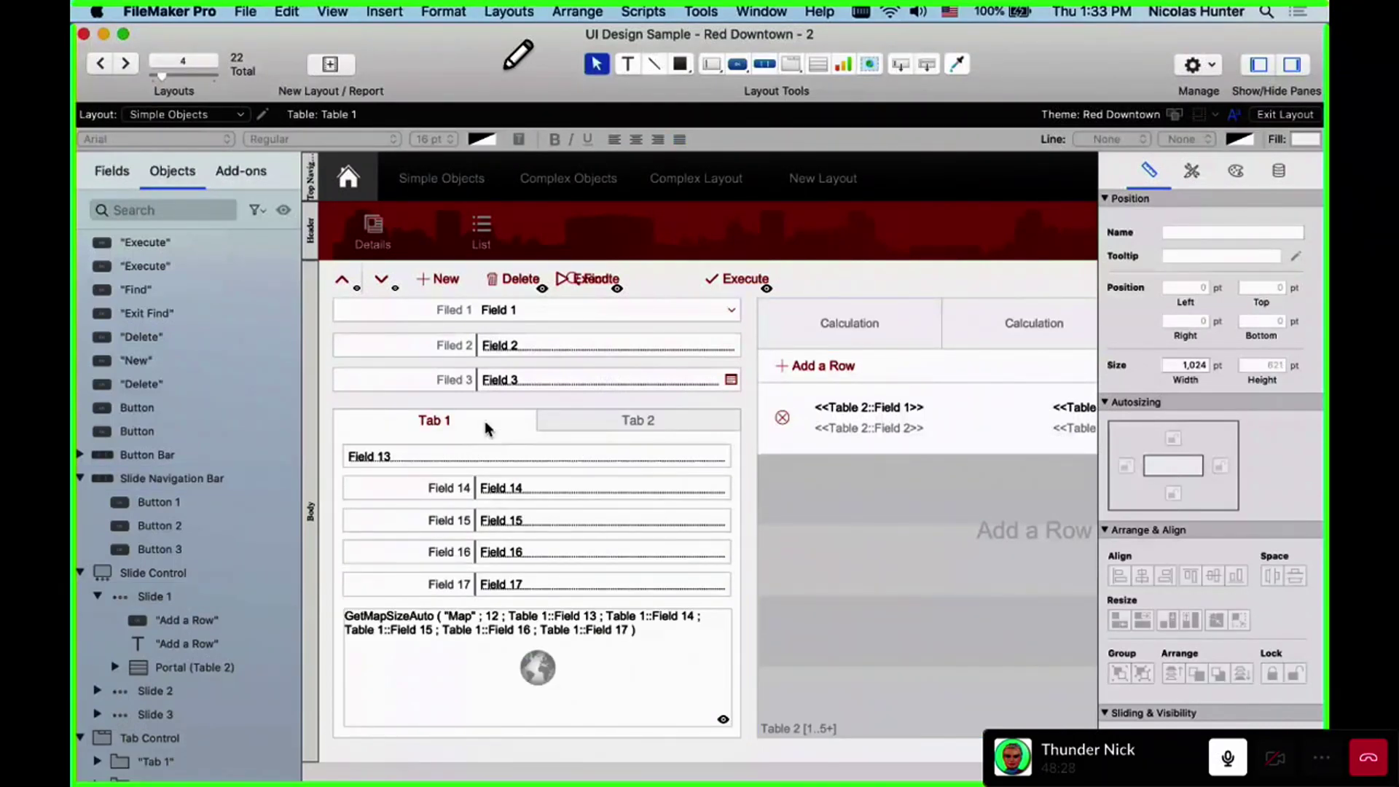
{"action": "left_click", "coordinate": [483, 422]}
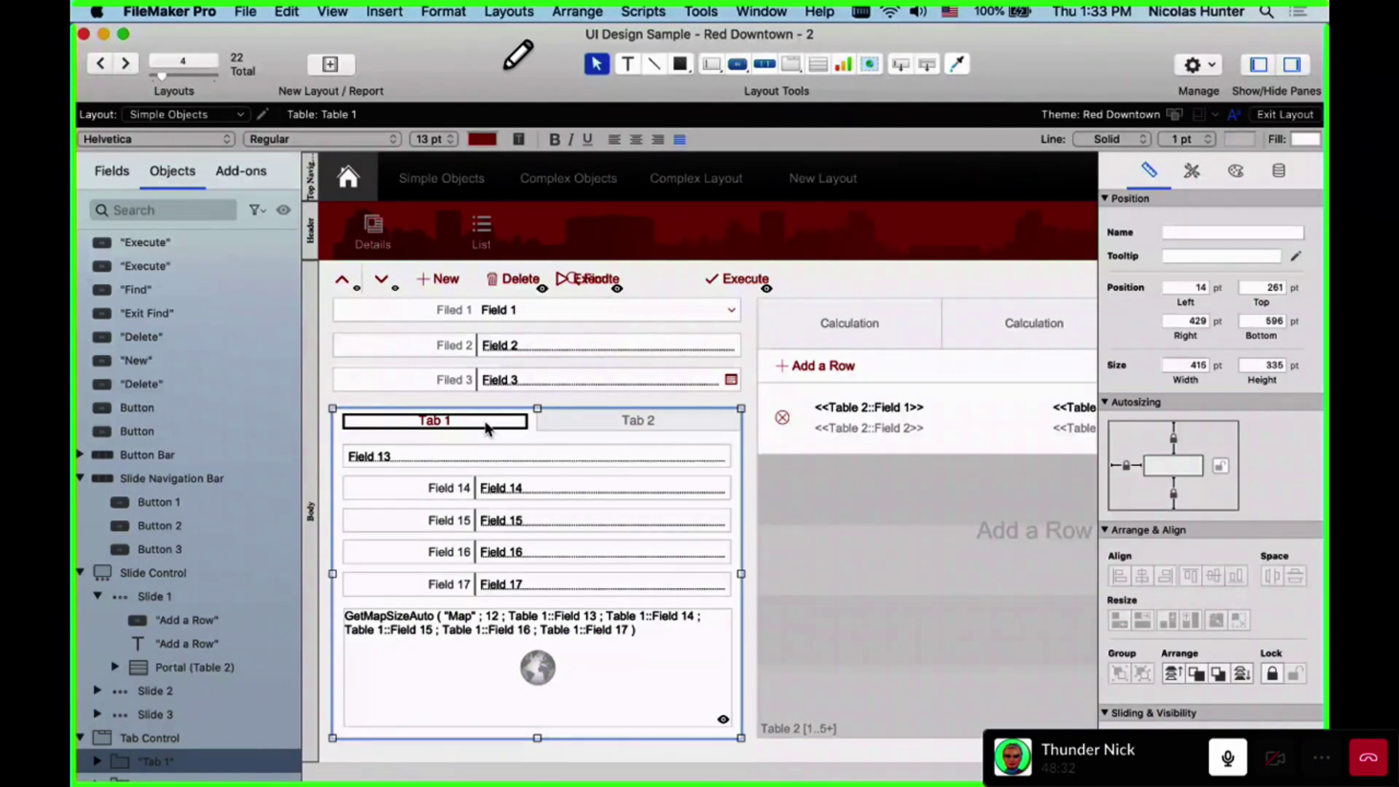
{"action": "left_click", "coordinate": [947, 320]}
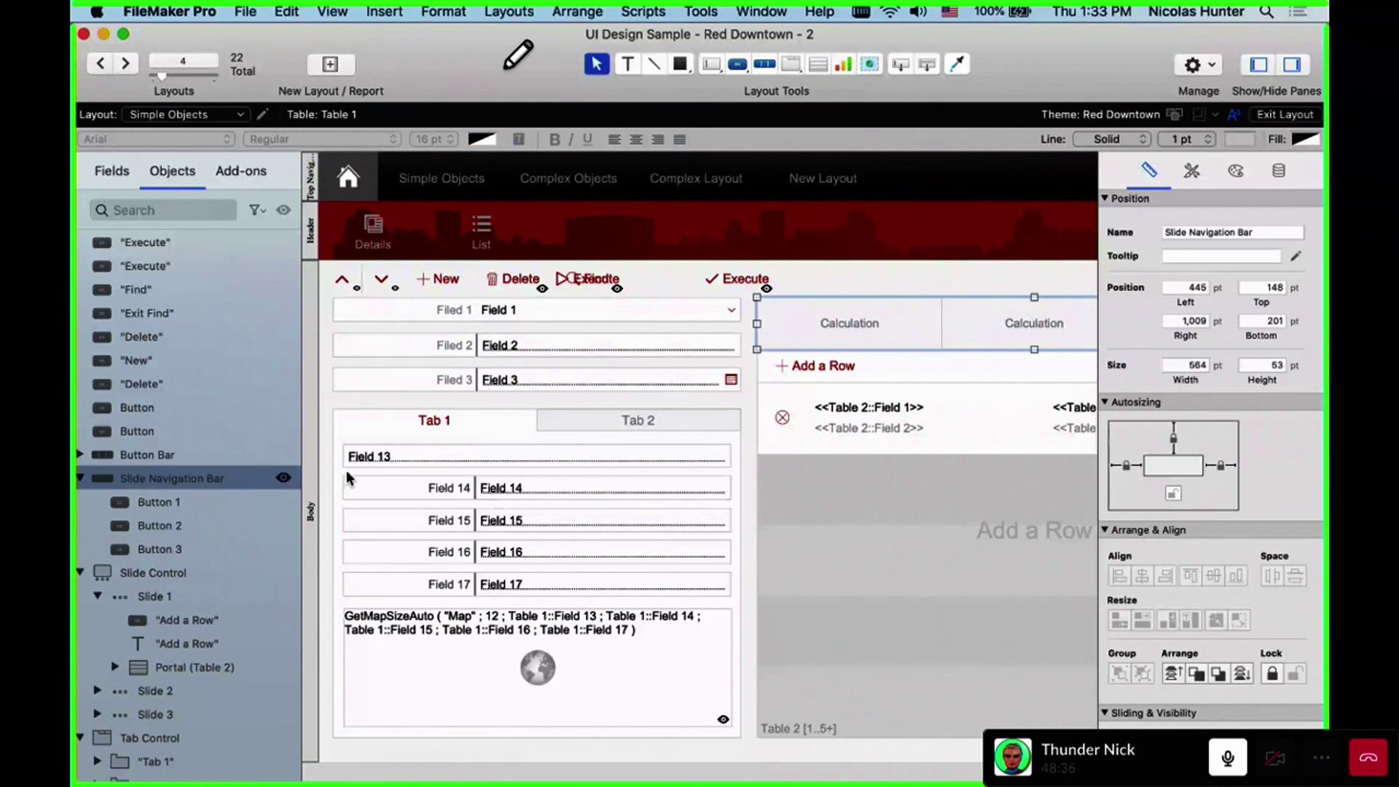
{"action": "left_click", "coordinate": [399, 440]}
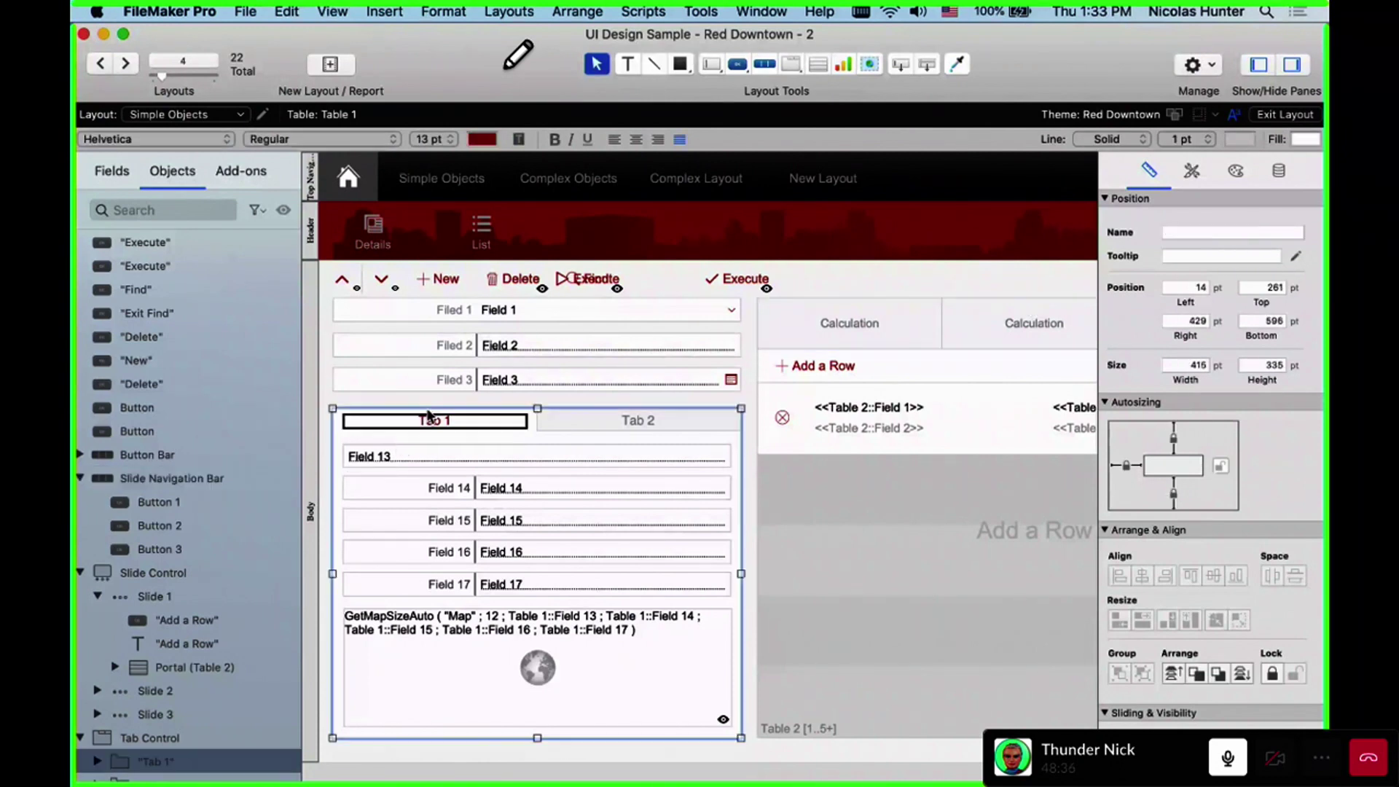
Review the Tab Control Setup options of the tab control holding Tab 1 and Tab 2, leaving them unchanged
{"action": "double_click", "coordinate": [490, 427]}
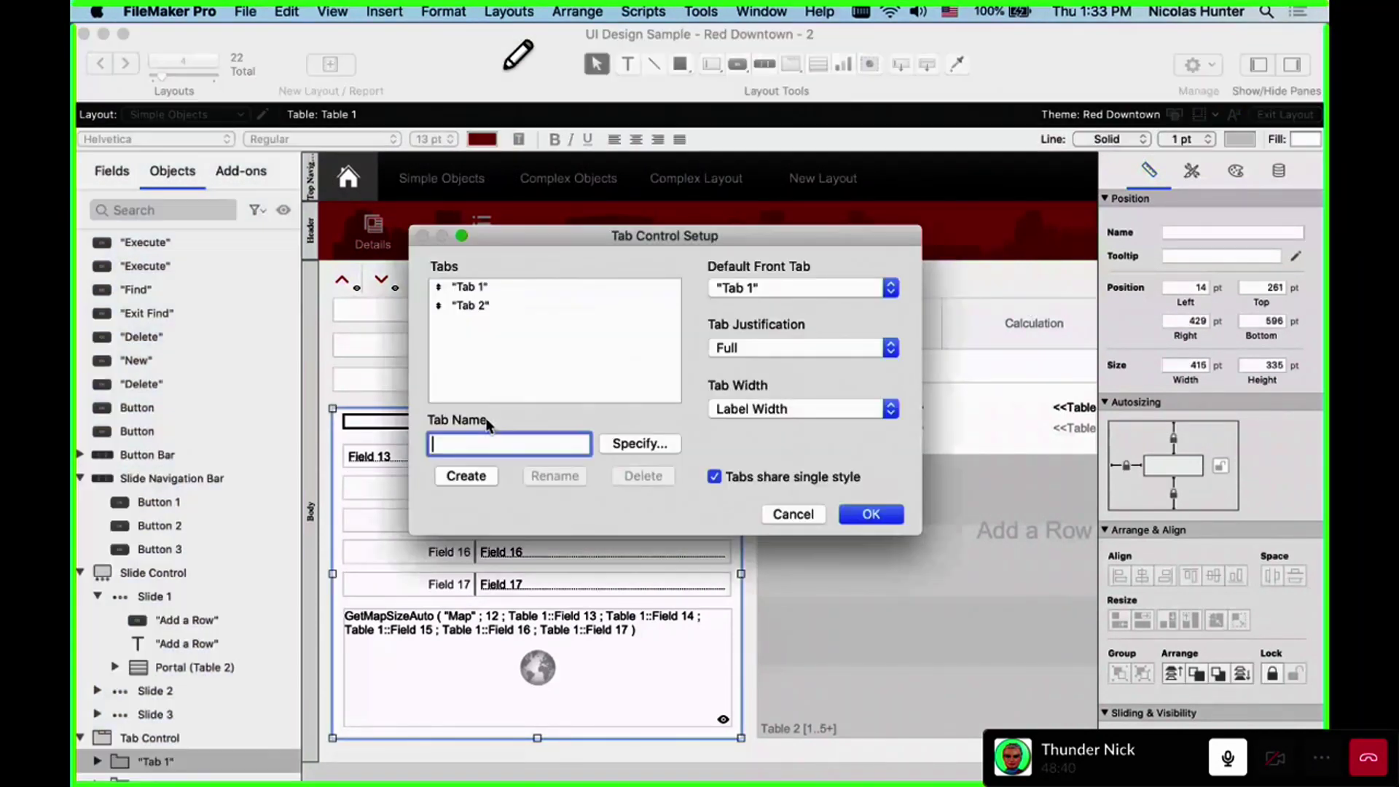
{"action": "left_click_drag", "start_coordinate": [636, 236], "coordinate": [568, 151]}
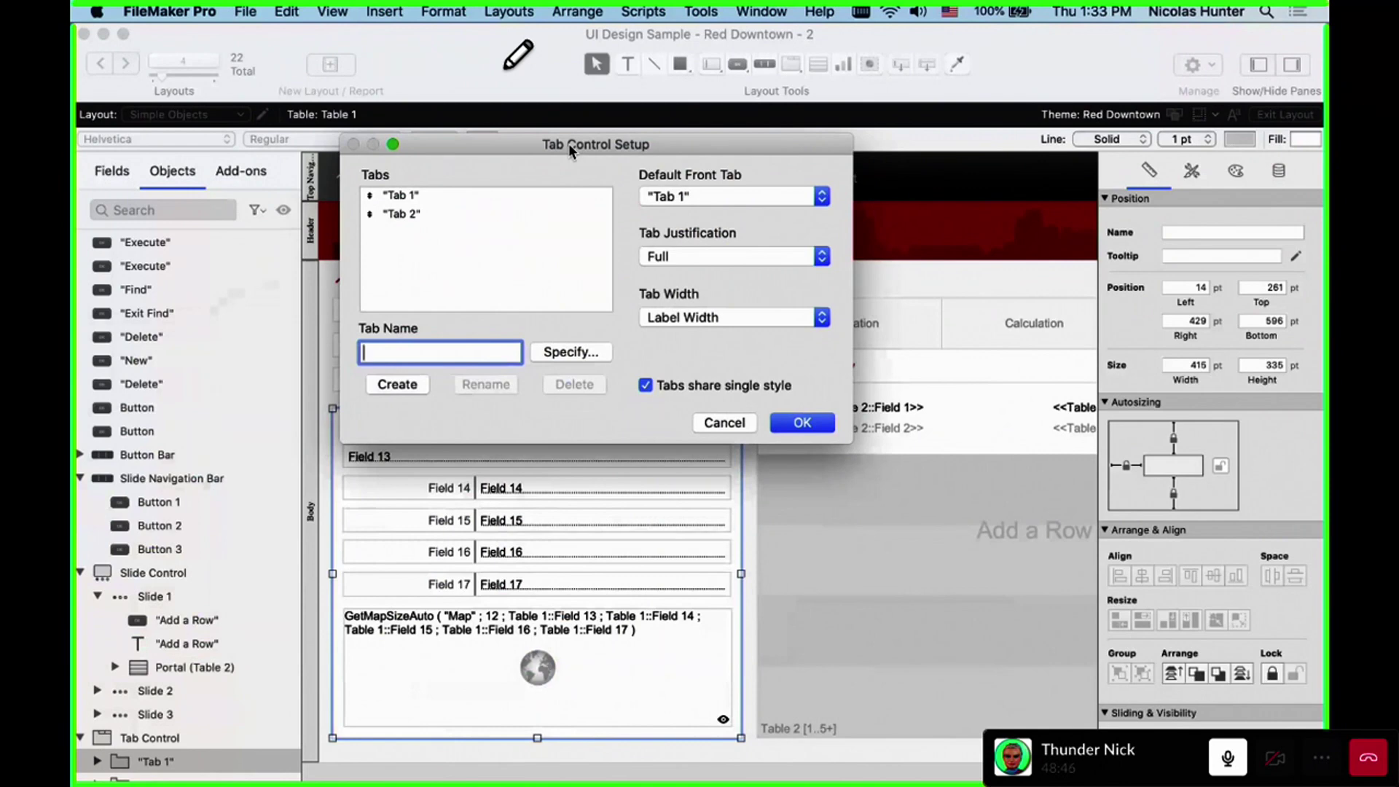
{"action": "left_click", "coordinate": [721, 426]}
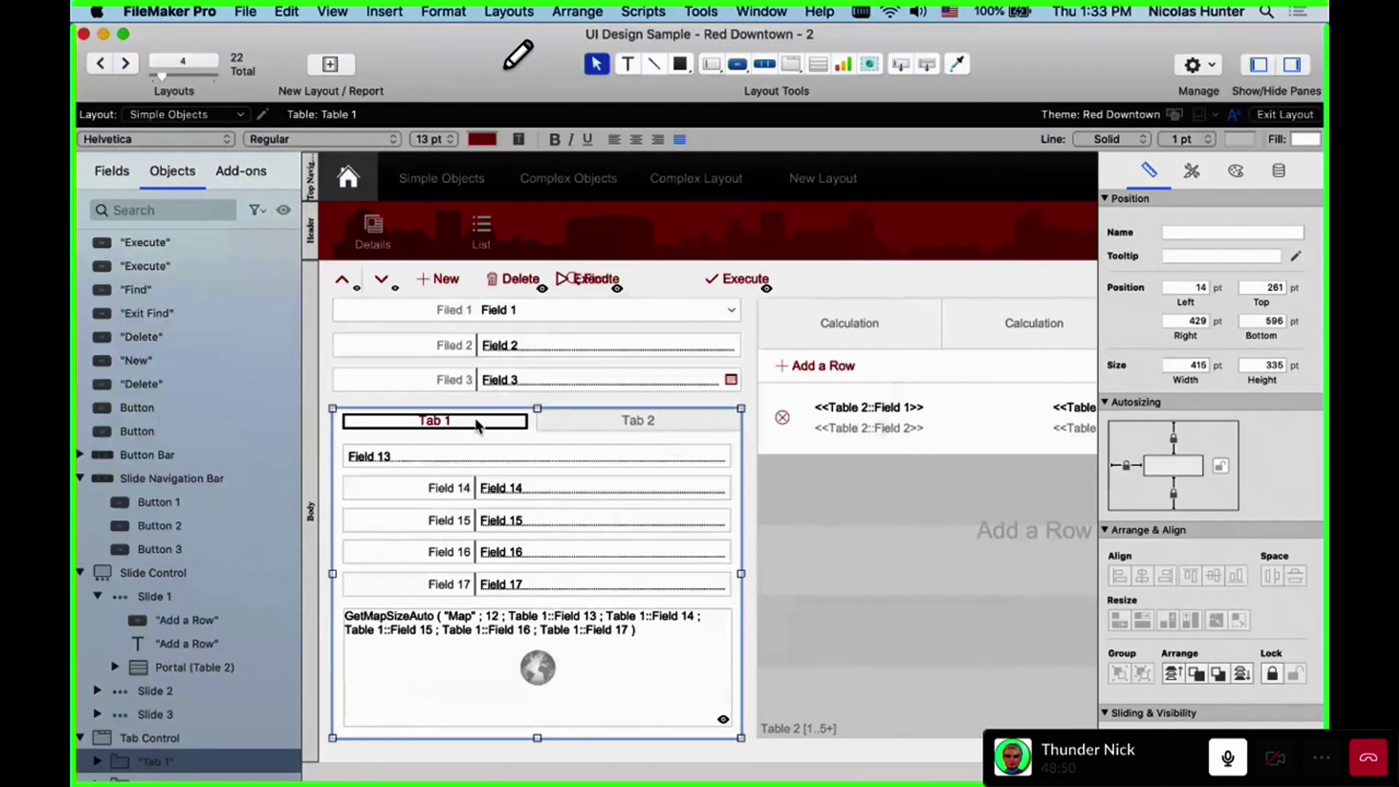
{"action": "double_click", "coordinate": [475, 418]}
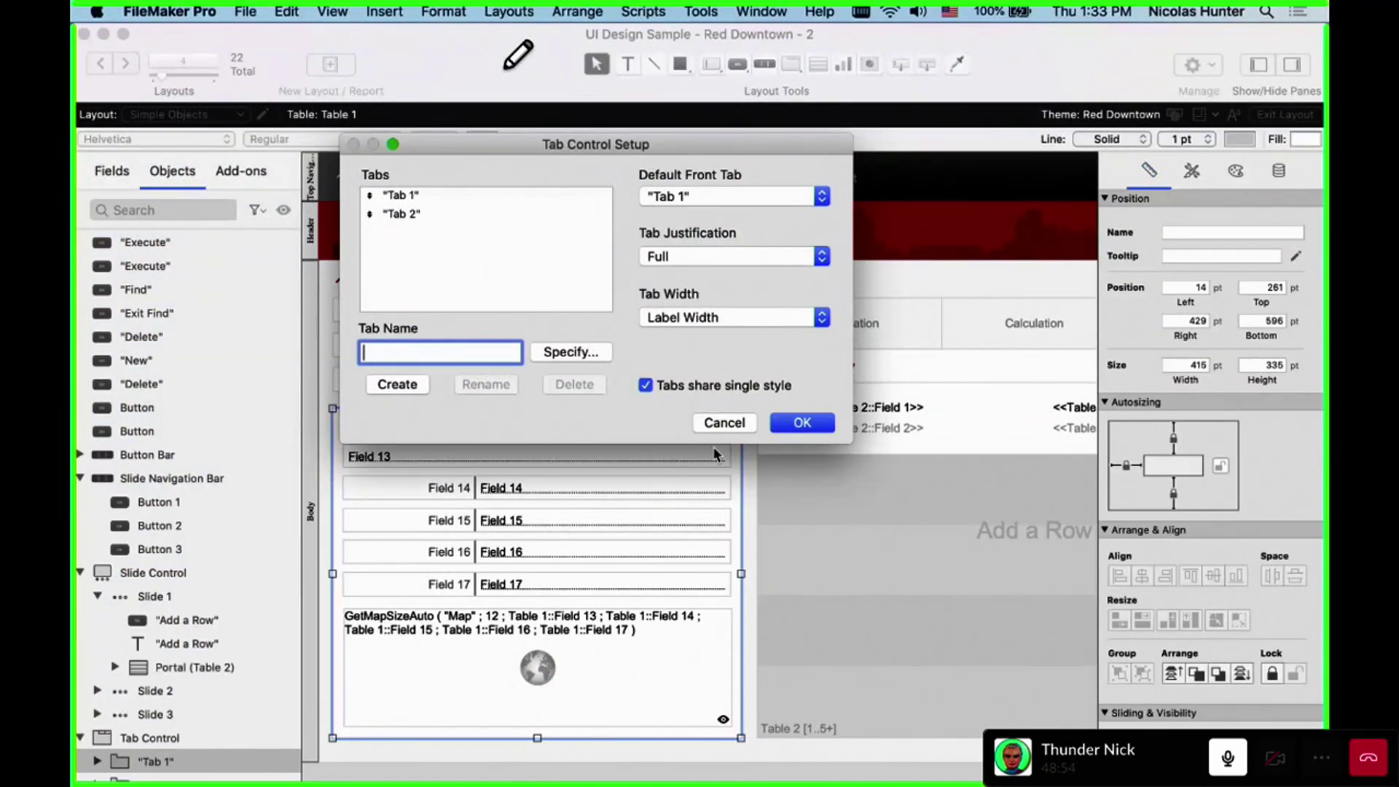
{"action": "left_click_drag", "start_coordinate": [608, 163], "coordinate": [564, 245]}
{"action": "left_click", "coordinate": [671, 503]}
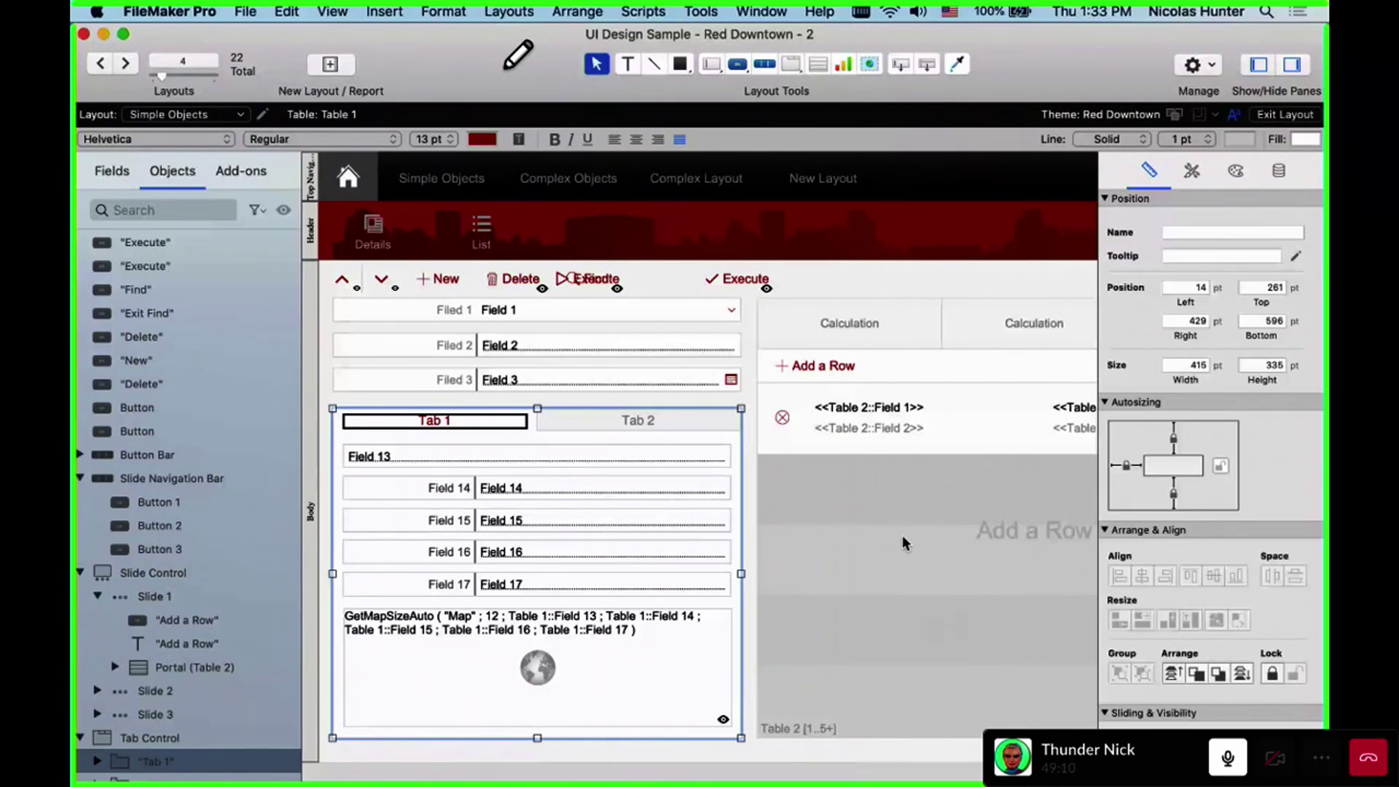
Select the slide navigation bar together with the slide control directly beneath it
{"action": "scroll", "coordinate": [902, 537], "scroll_direction": "right", "scroll_amount": 3}
{"action": "scroll", "coordinate": [859, 496], "scroll_direction": "left", "scroll_amount": 3}
{"action": "left_click", "coordinate": [877, 281]}
{"action": "scroll", "coordinate": [877, 283], "scroll_direction": "right", "scroll_amount": 5}
{"action": "scroll", "coordinate": [877, 282], "scroll_direction": "right", "scroll_amount": 2}
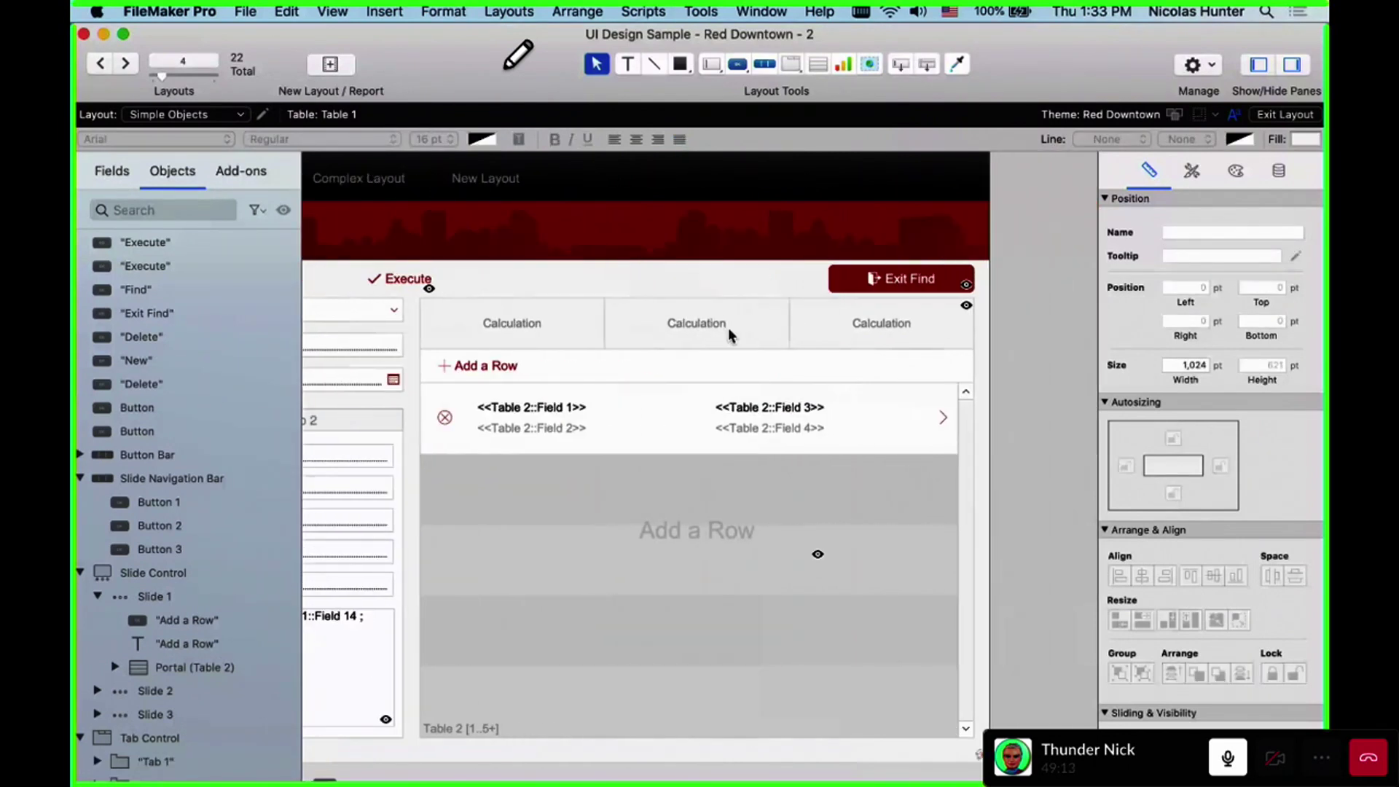
{"action": "left_click", "coordinate": [574, 329]}
{"action": "left_click", "coordinate": [590, 379], "text": "shift"}
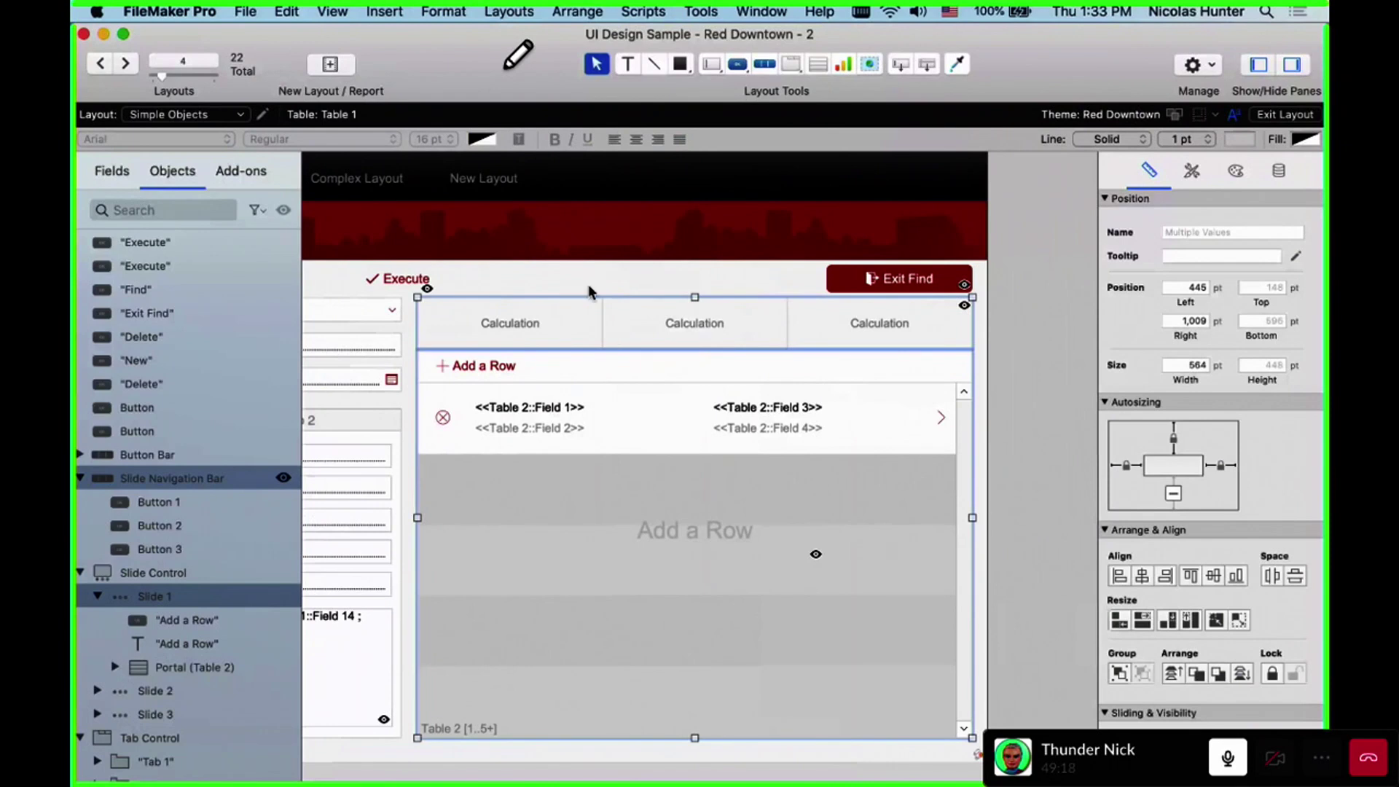
Inspect the Button Bar Setup of the slide navigation bar's first button, including the calculation that specifies the active segment
{"action": "left_click", "coordinate": [568, 323]}
{"action": "double_click", "coordinate": [567, 323]}
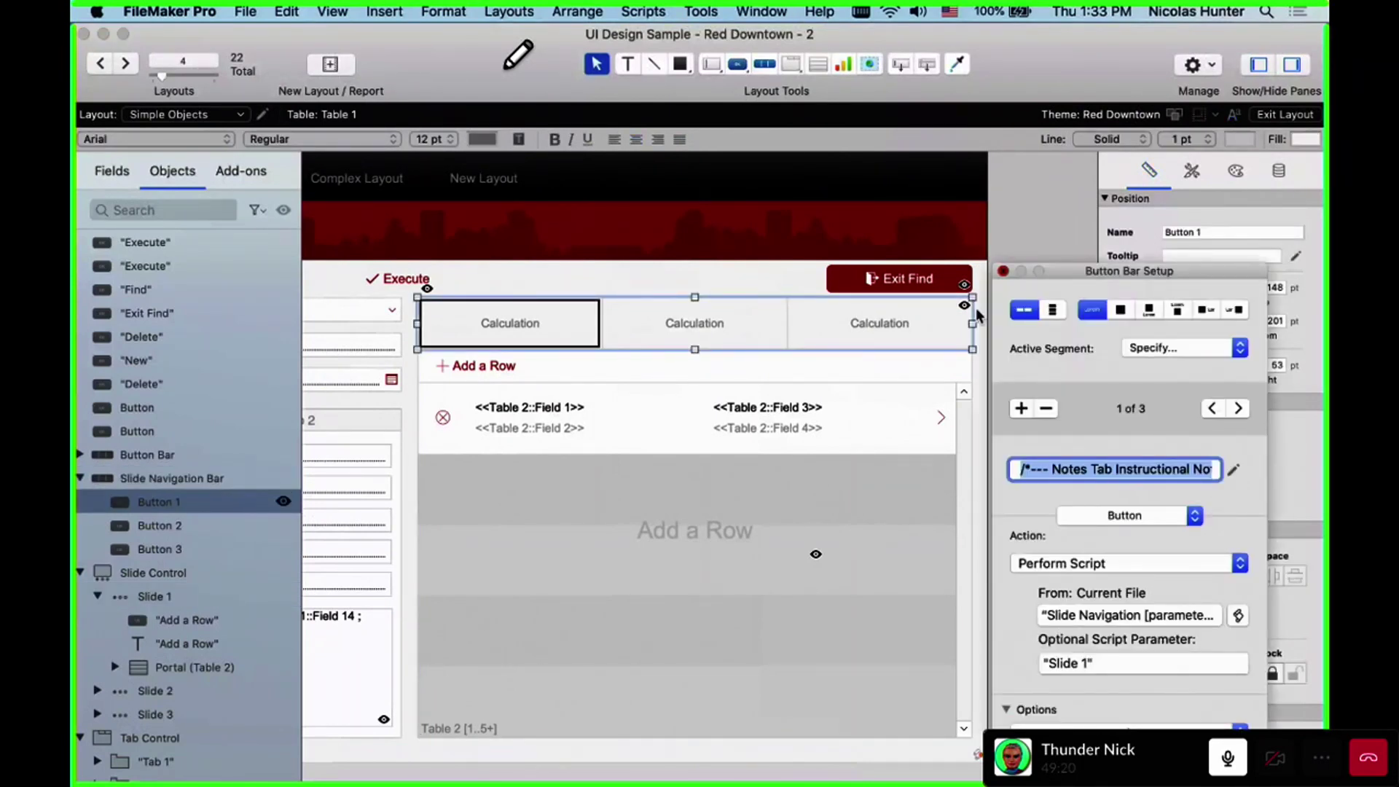
{"action": "key", "text": "Escape"}
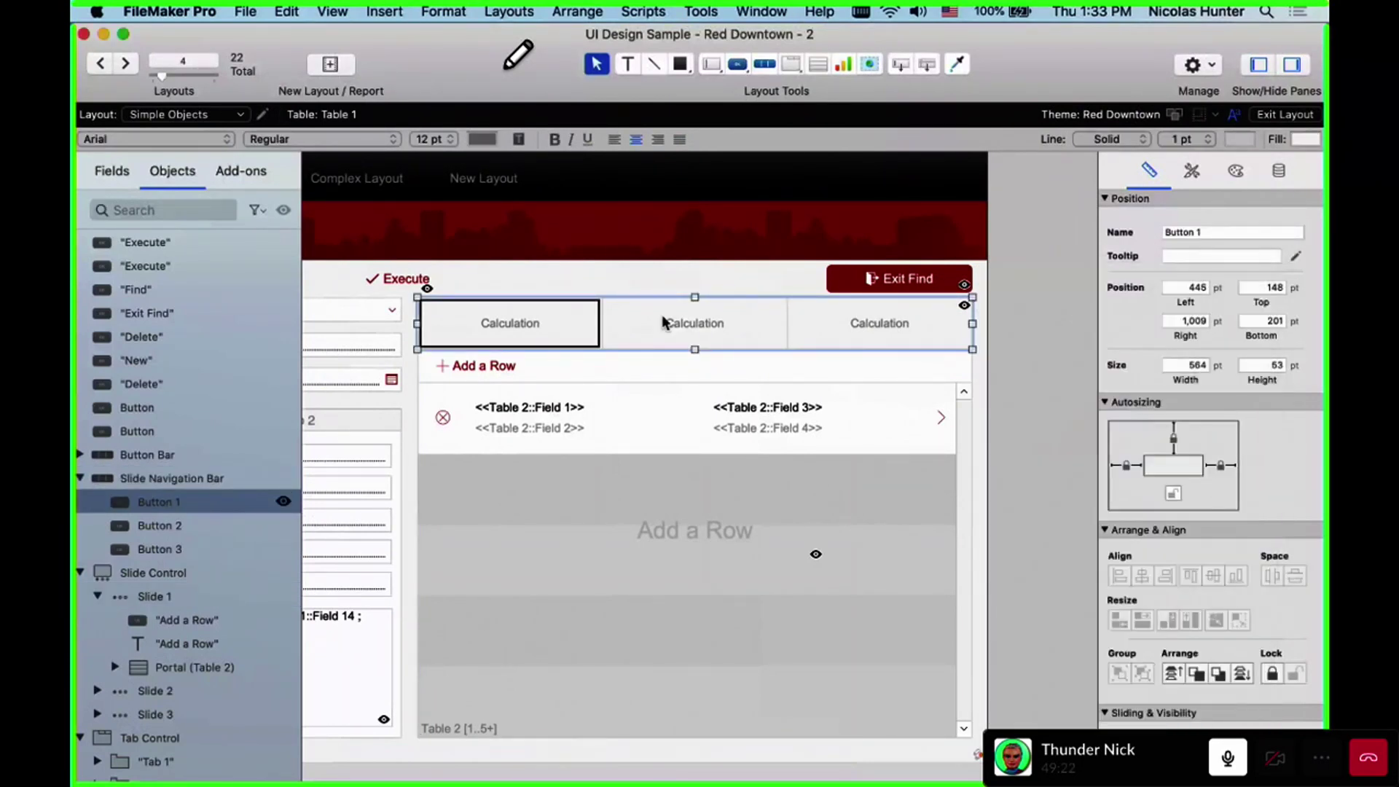
{"action": "left_click", "coordinate": [509, 322]}
{"action": "double_click", "coordinate": [510, 323]}
{"action": "left_click", "coordinate": [1200, 354]}
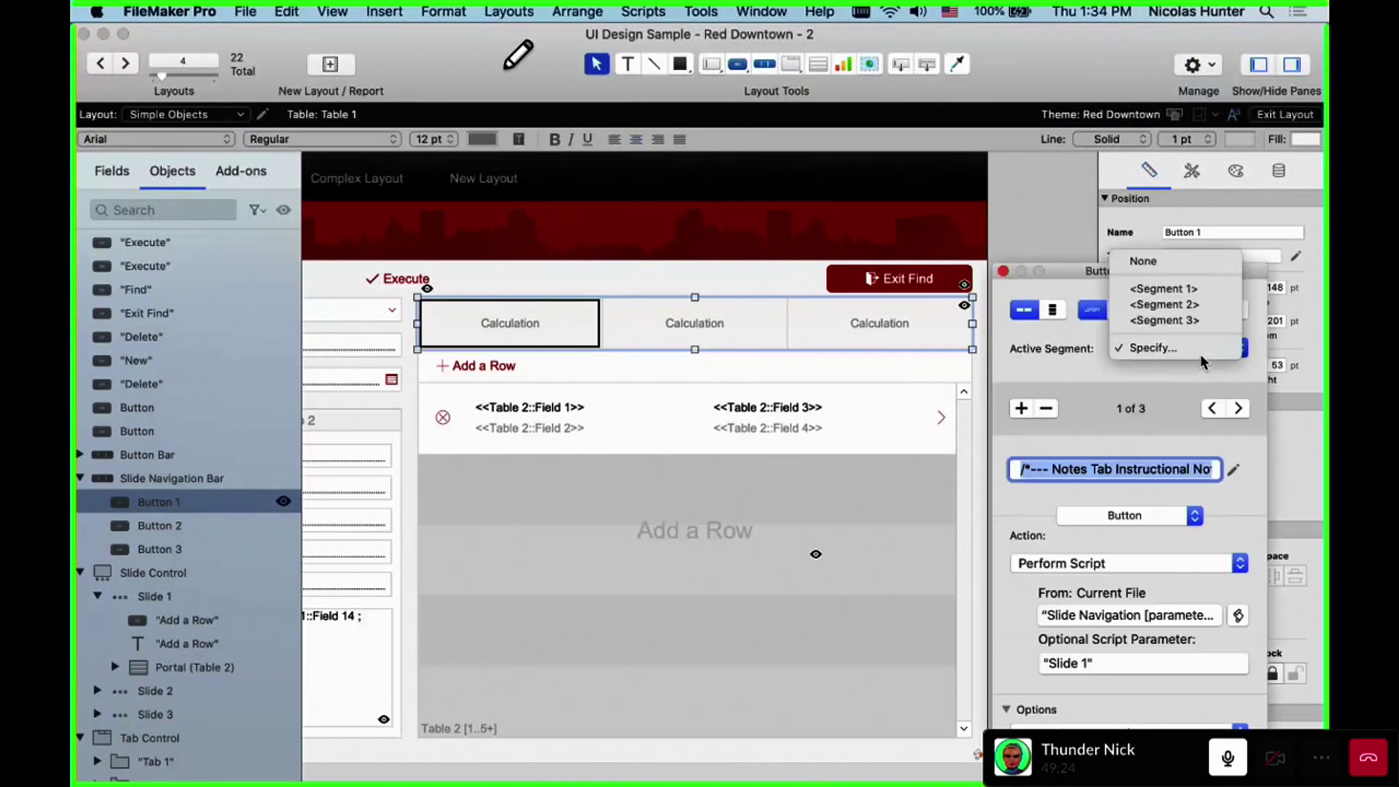
{"action": "left_click", "coordinate": [1200, 350]}
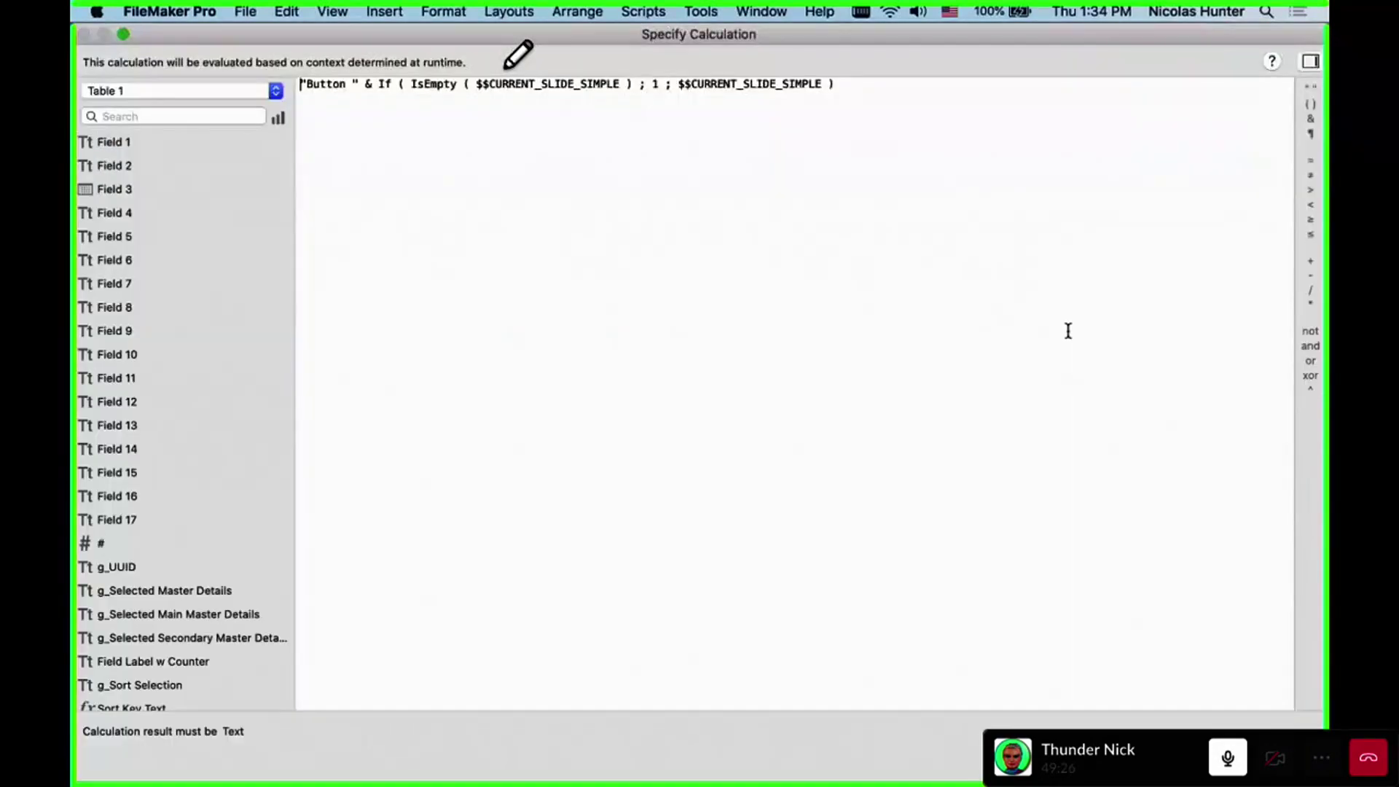
{"action": "key", "text": "Return"}
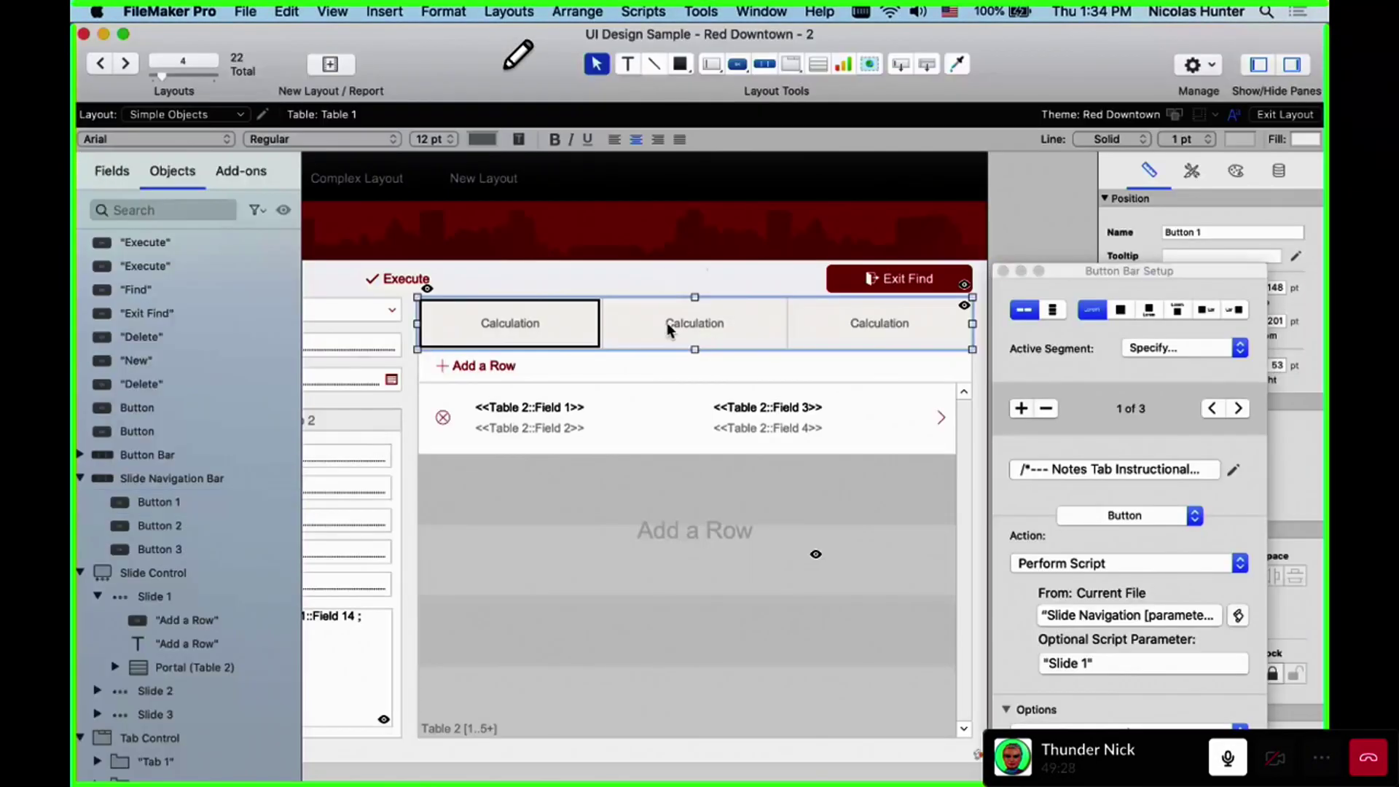
{"action": "left_click", "coordinate": [666, 322]}
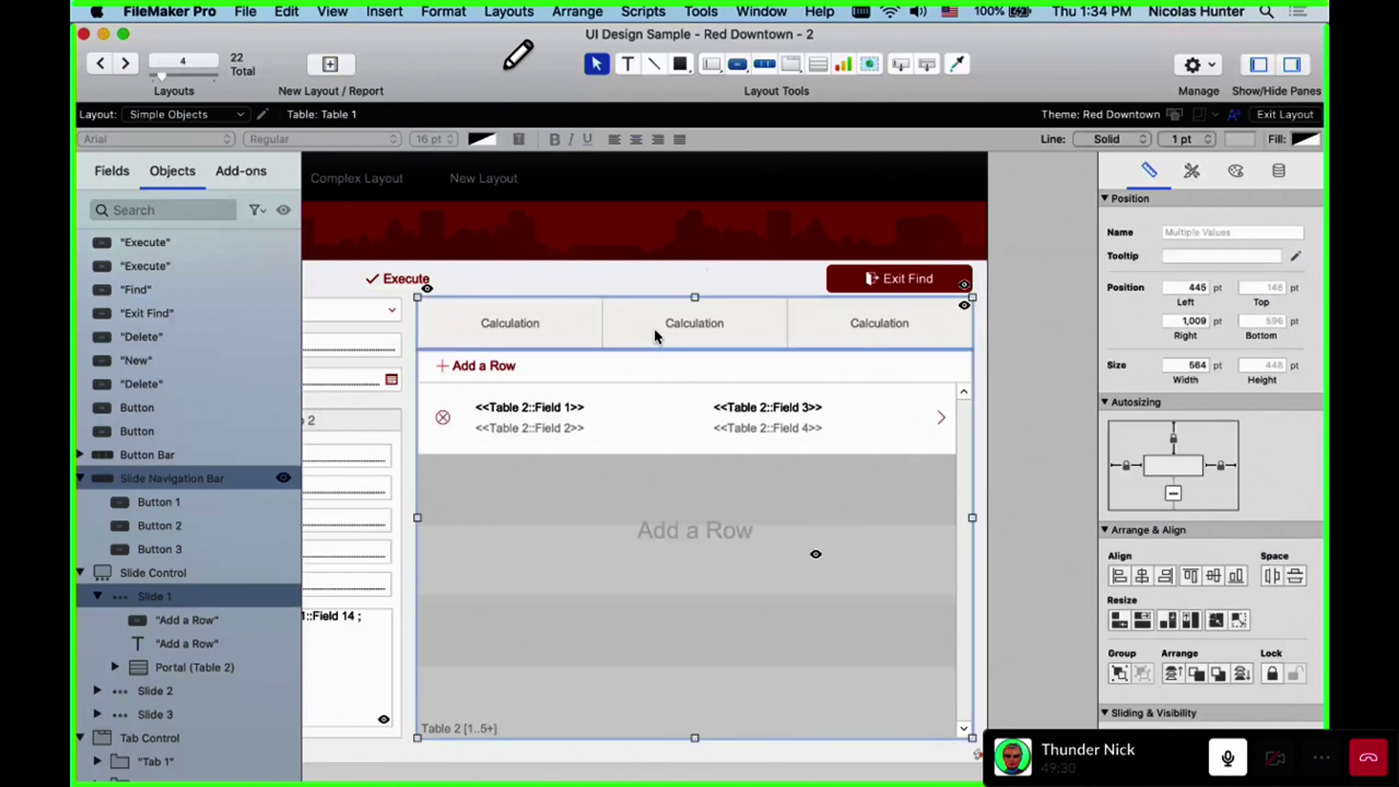
{"action": "left_click", "coordinate": [640, 271]}
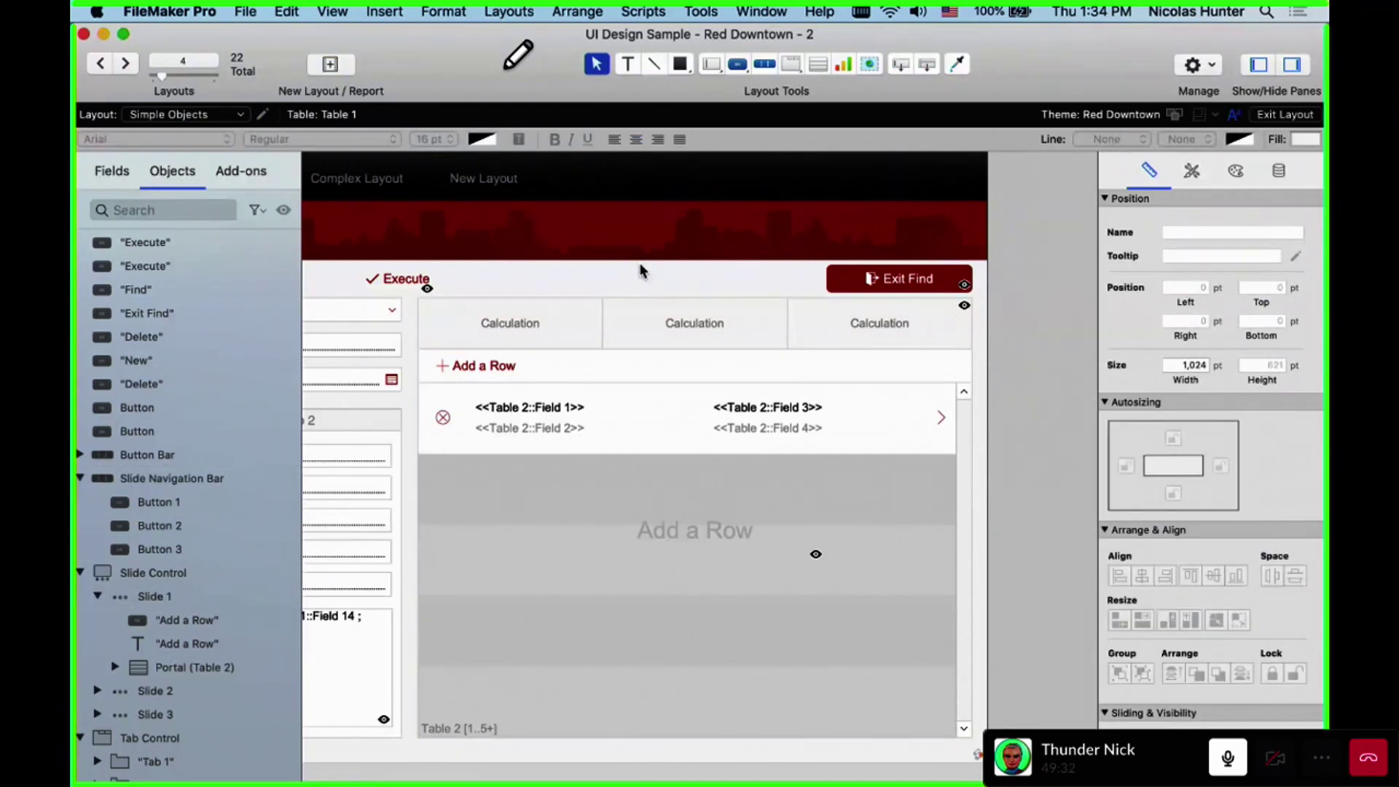
Return the Simple Objects layout to Browse mode and test switching slide panels with the navigation bar's buttons
{"action": "key", "text": "super+alt+f"}
{"action": "key", "text": "super+b"}
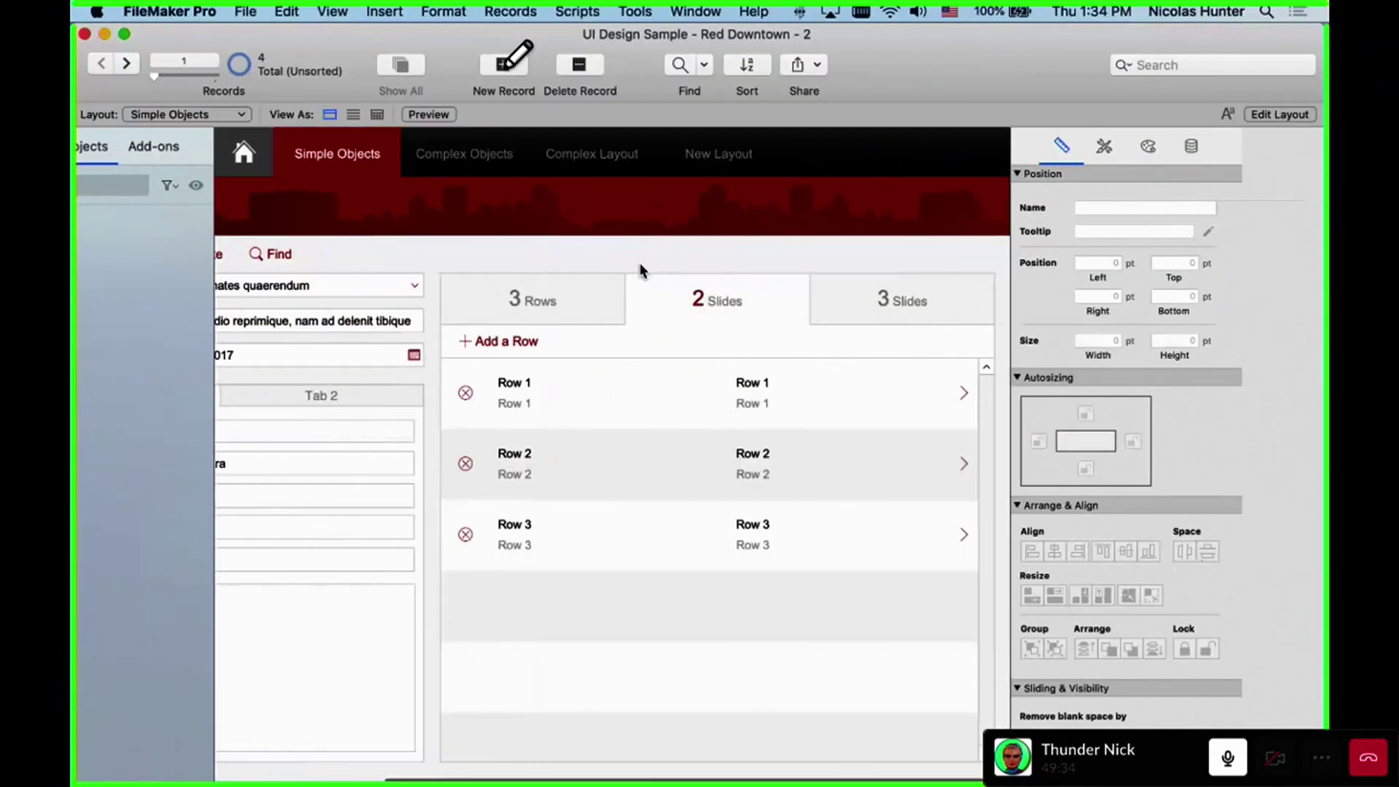
{"action": "left_click", "coordinate": [663, 302]}
{"action": "left_click", "coordinate": [871, 307]}
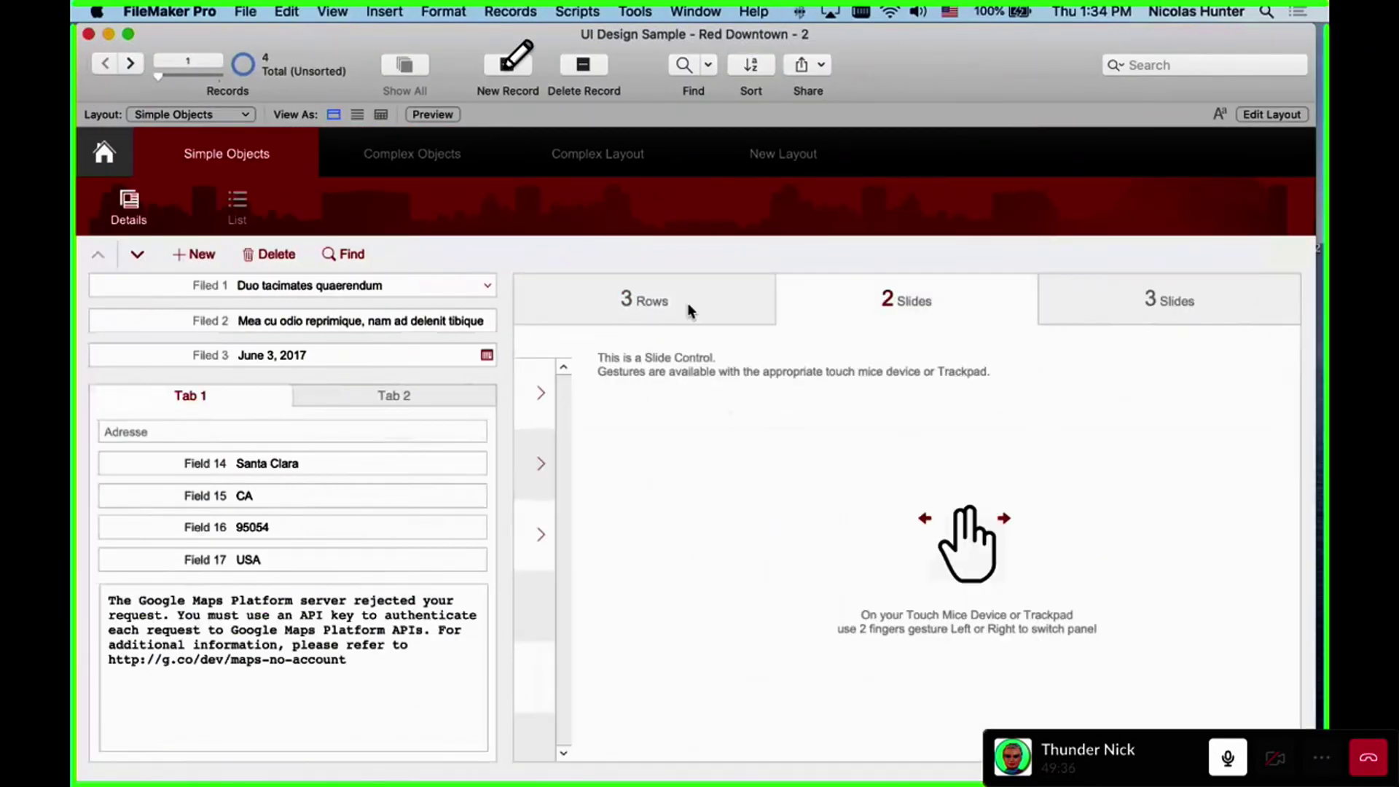
{"action": "left_click", "coordinate": [688, 303]}
Swipe back and forth through the slide control's three panels to check the button bar's active segment, ending on the Rows panel
{"action": "scroll", "coordinate": [867, 350], "scroll_direction": "right", "scroll_amount": 5}
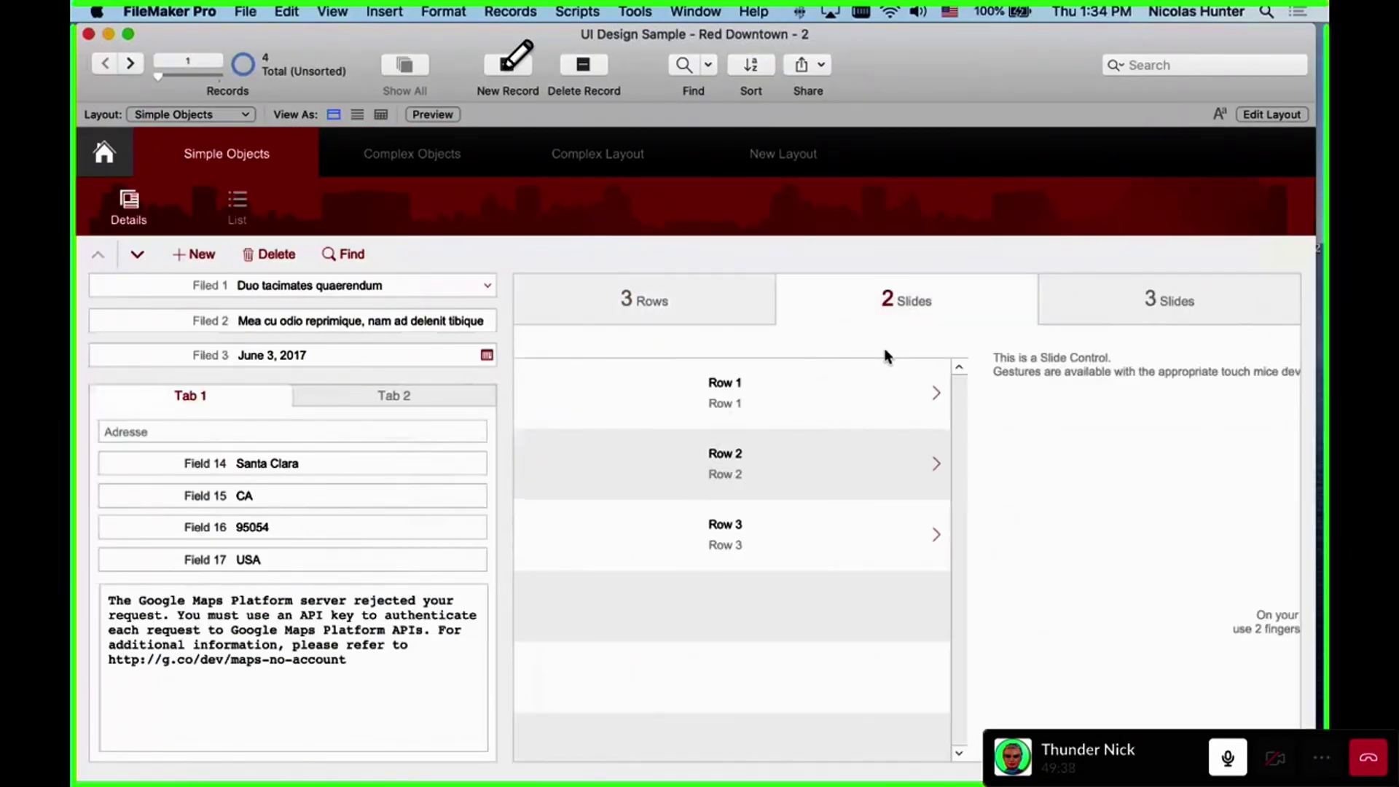
{"action": "scroll", "coordinate": [884, 378], "scroll_direction": "right", "scroll_amount": 5}
{"action": "scroll", "coordinate": [838, 412], "scroll_direction": "left", "scroll_amount": 5}
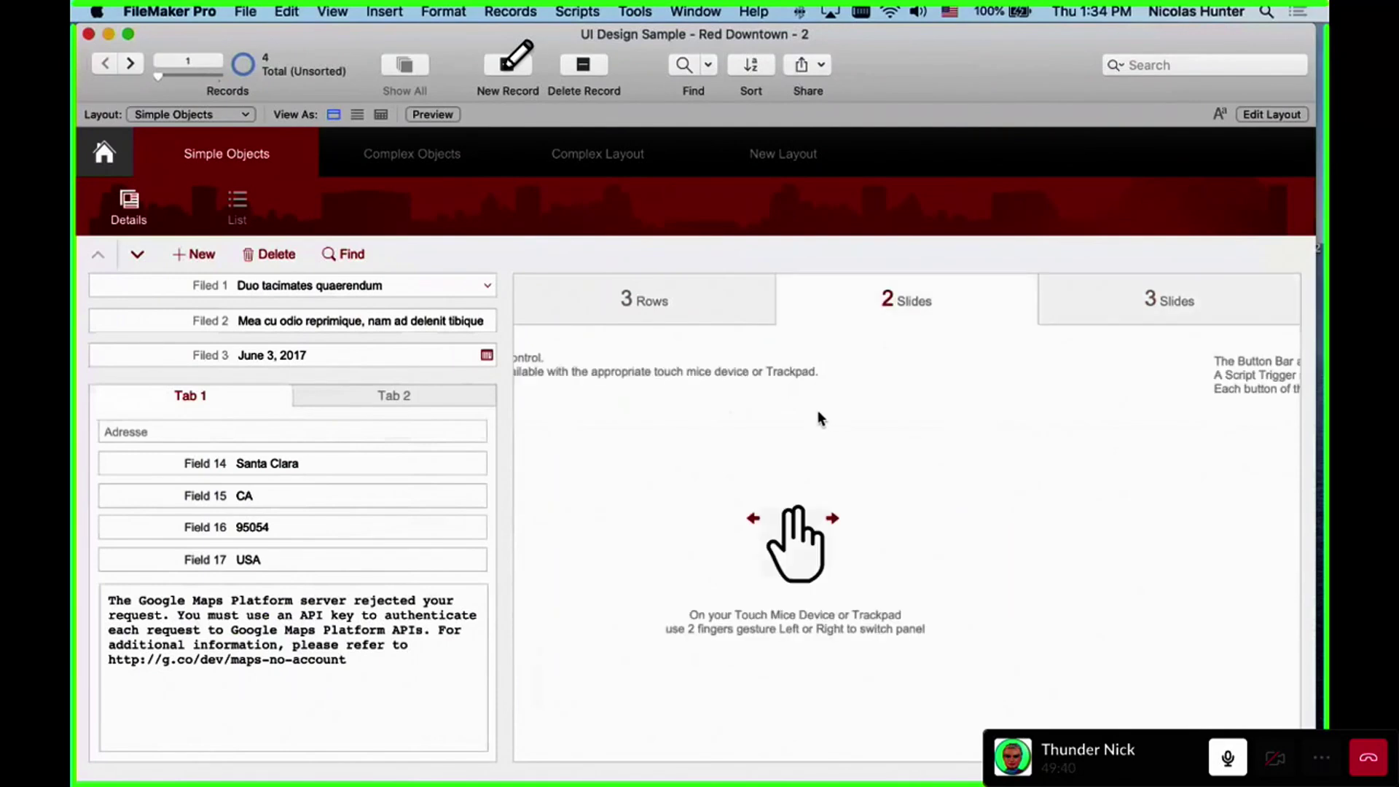
{"action": "scroll", "coordinate": [818, 411], "scroll_direction": "left", "scroll_amount": 5}
{"action": "scroll", "coordinate": [740, 461], "scroll_direction": "right", "scroll_amount": 5}
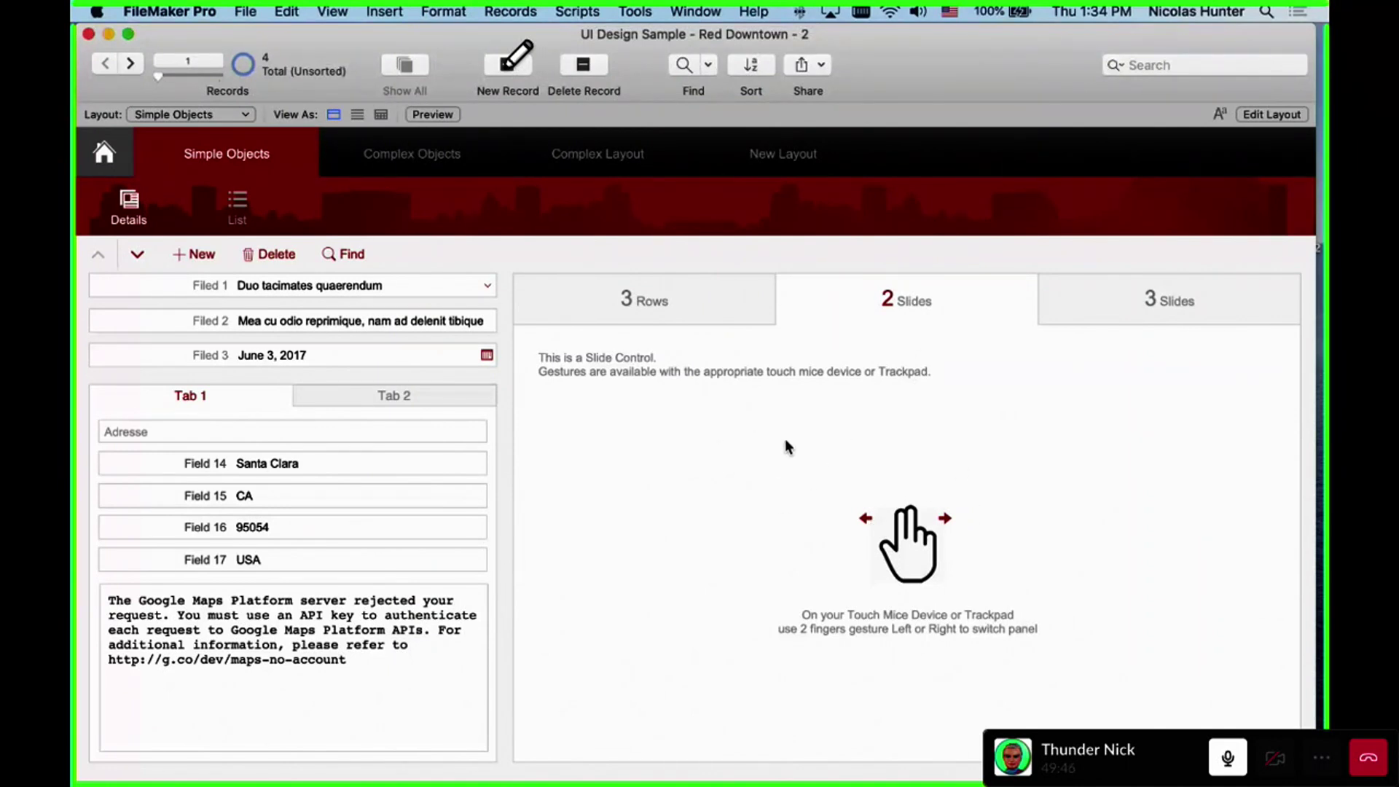
{"action": "scroll", "coordinate": [780, 409], "scroll_direction": "right", "scroll_amount": 5}
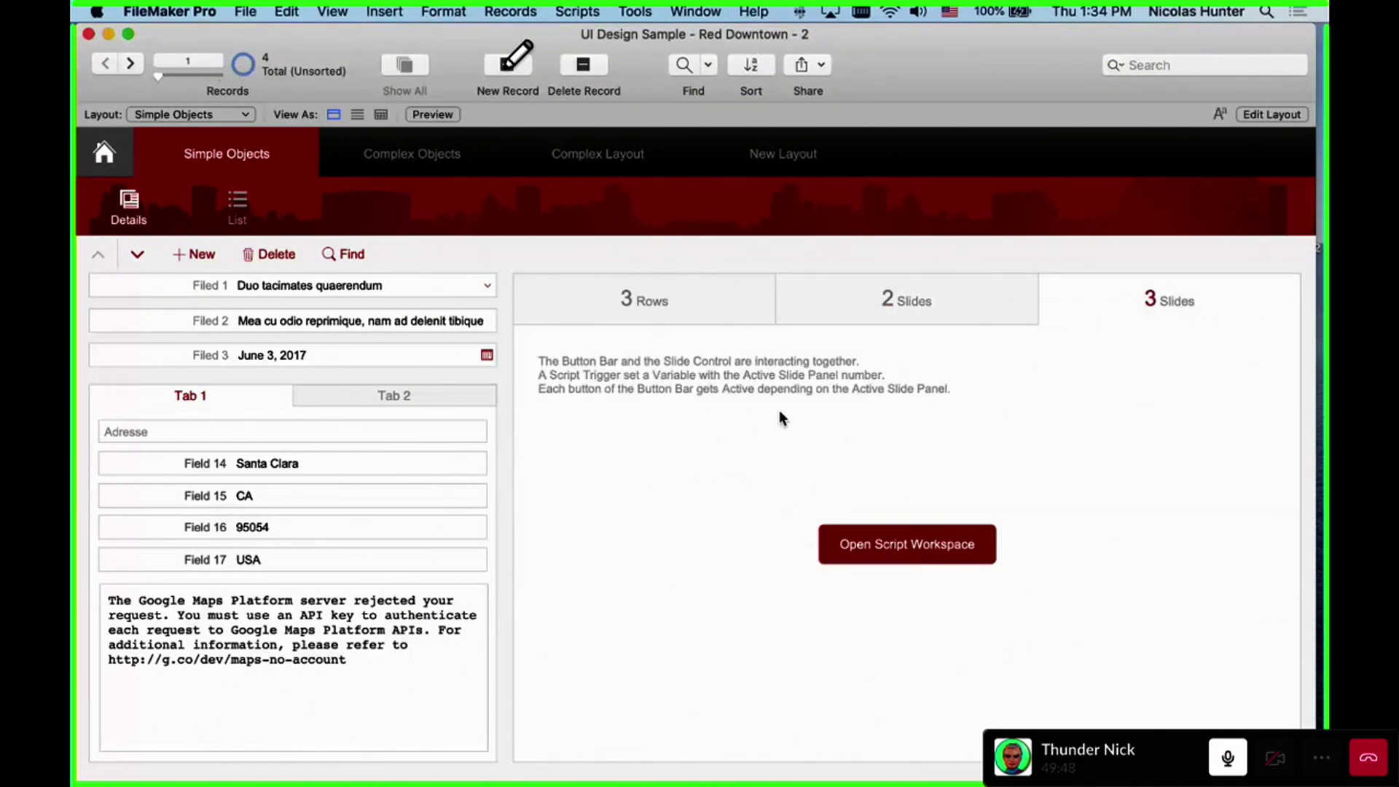
{"action": "scroll", "coordinate": [779, 417], "scroll_direction": "left", "scroll_amount": 10}
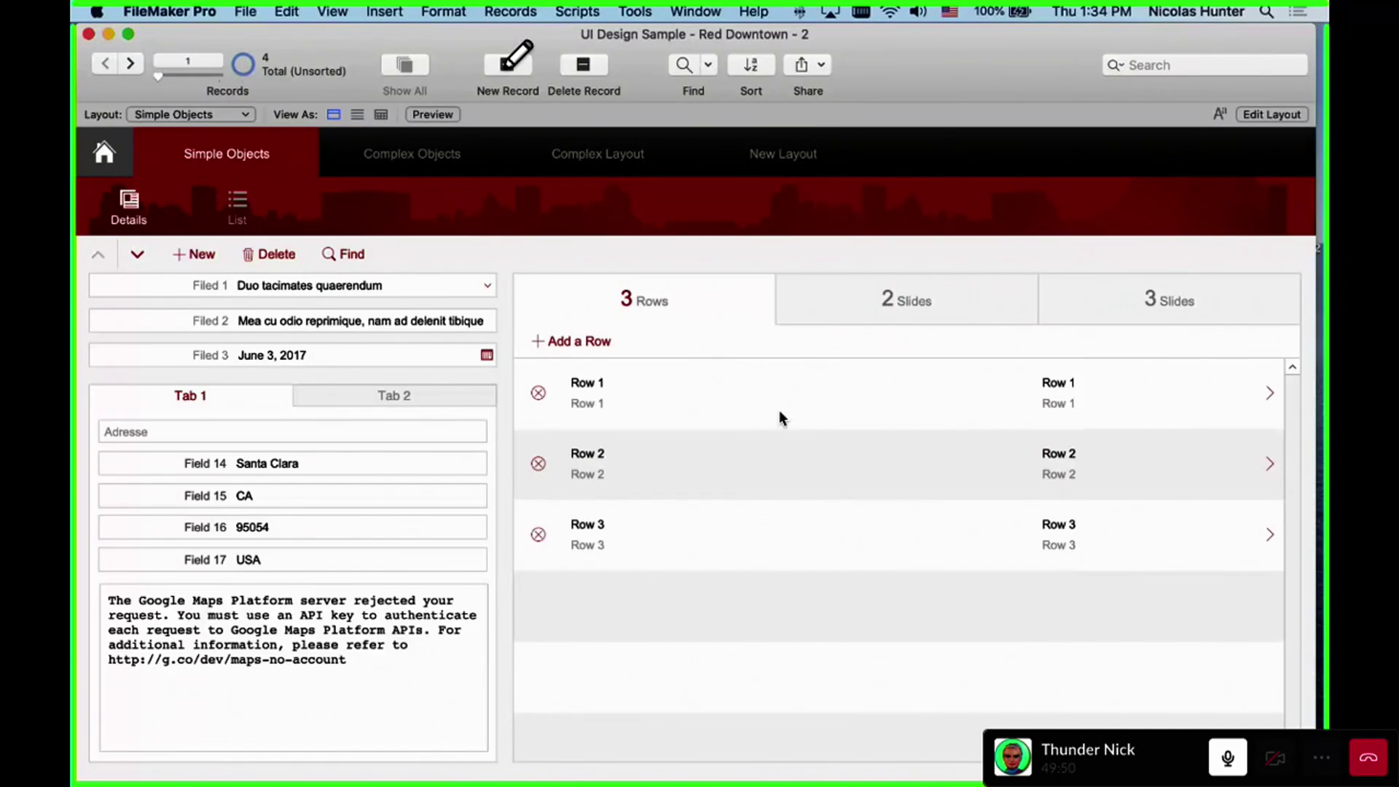
{"action": "scroll", "coordinate": [785, 394], "scroll_direction": "right", "scroll_amount": 5}
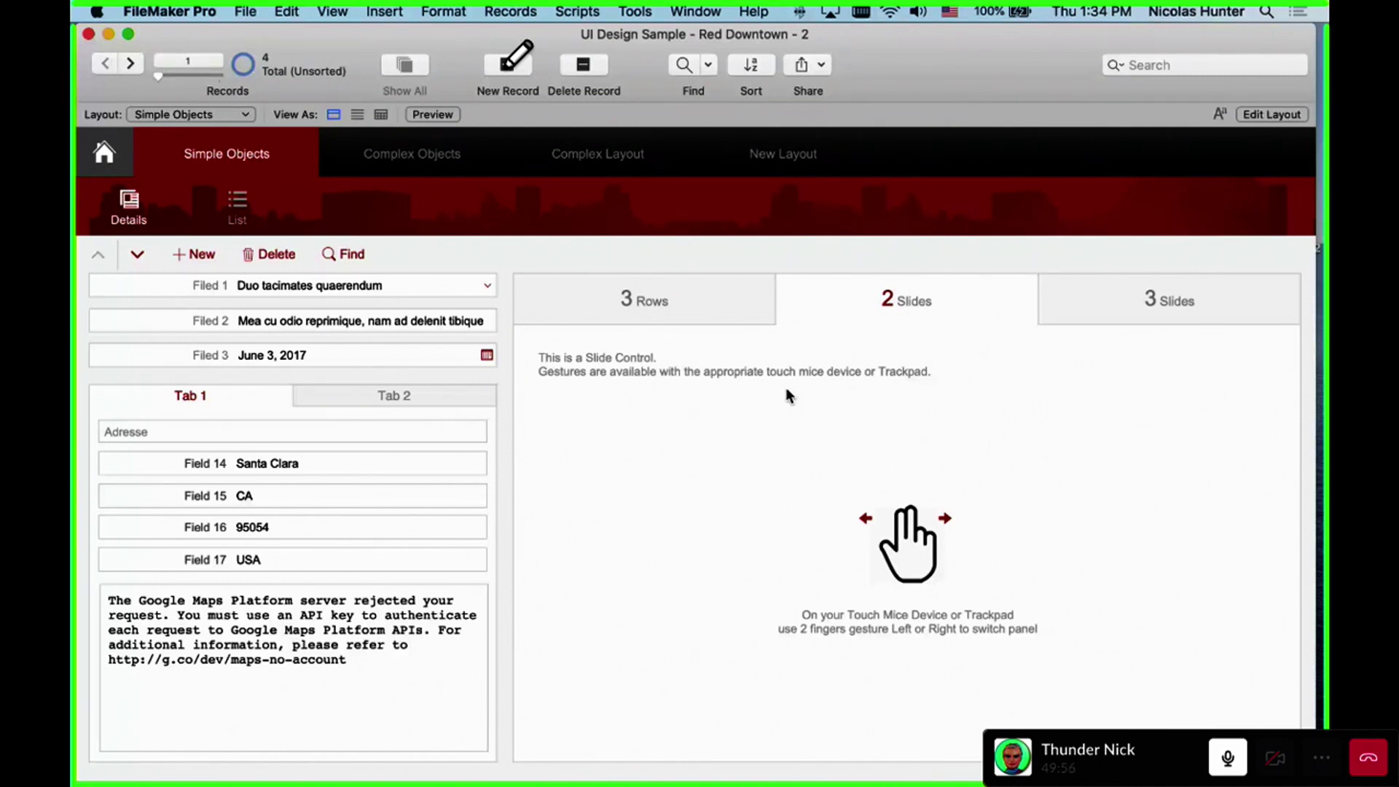
{"action": "left_click", "coordinate": [716, 297]}
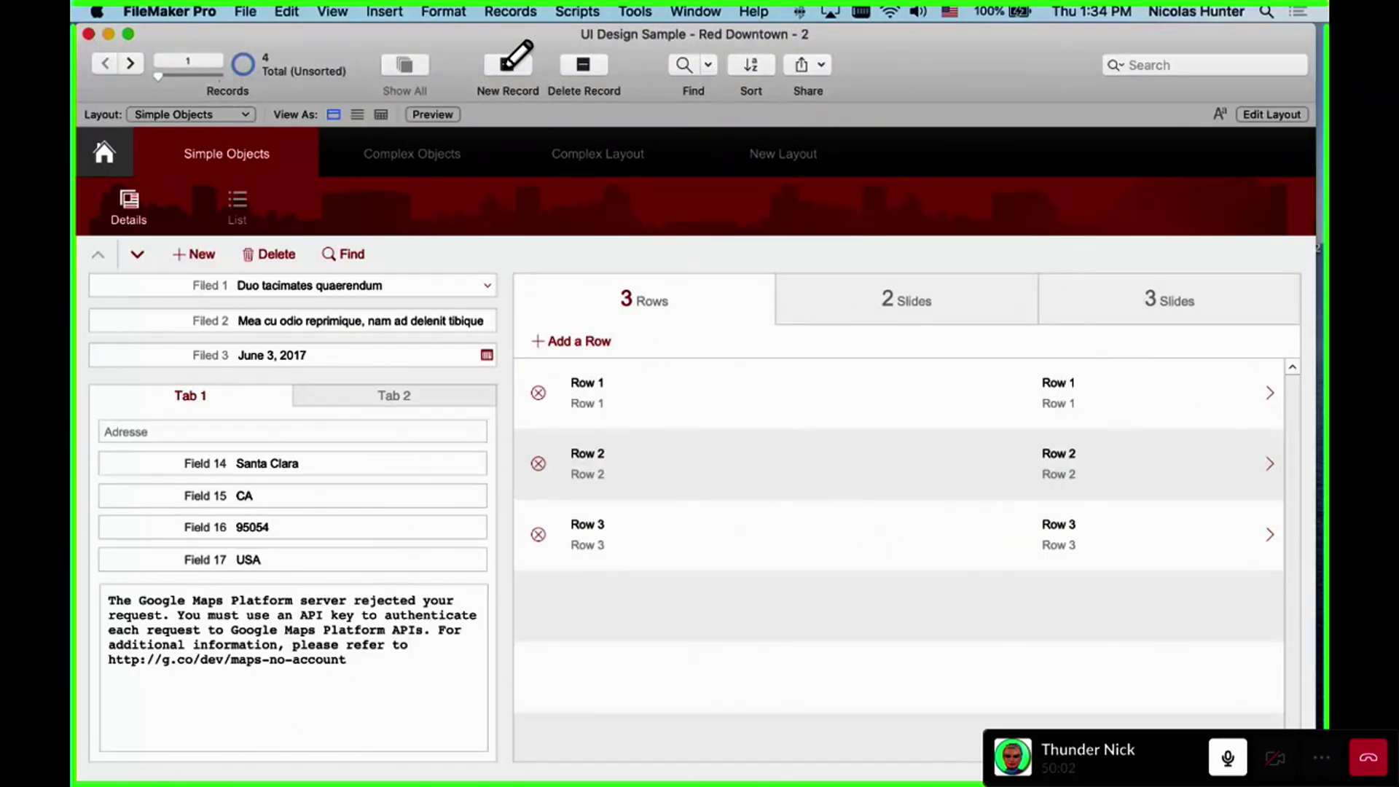
Switch to the DEV_RoofCentral_091617 - 4 window, then move and widen it to fit the site's section panels
{"action": "key", "text": "super+grave"}
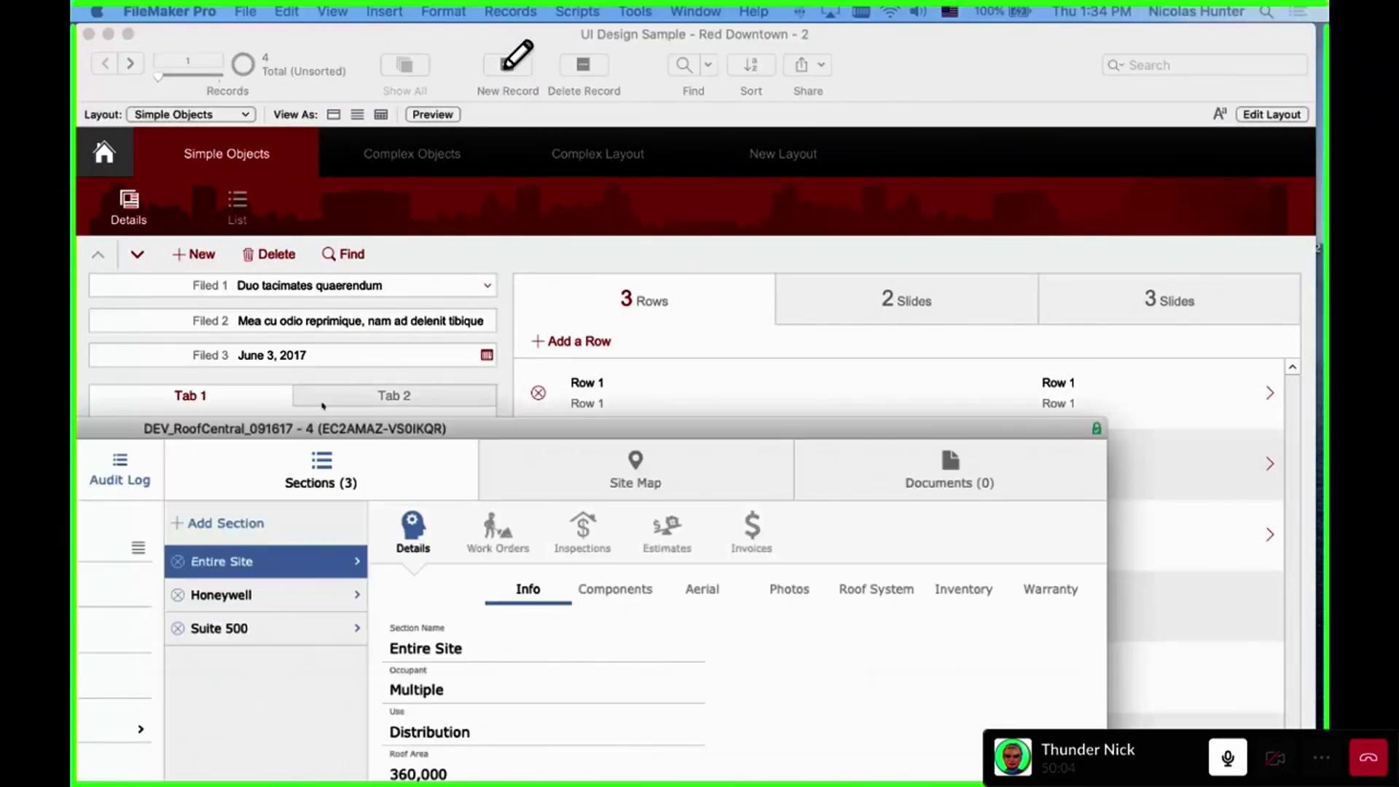
{"action": "left_click_drag", "start_coordinate": [477, 203], "coordinate": [934, 162]}
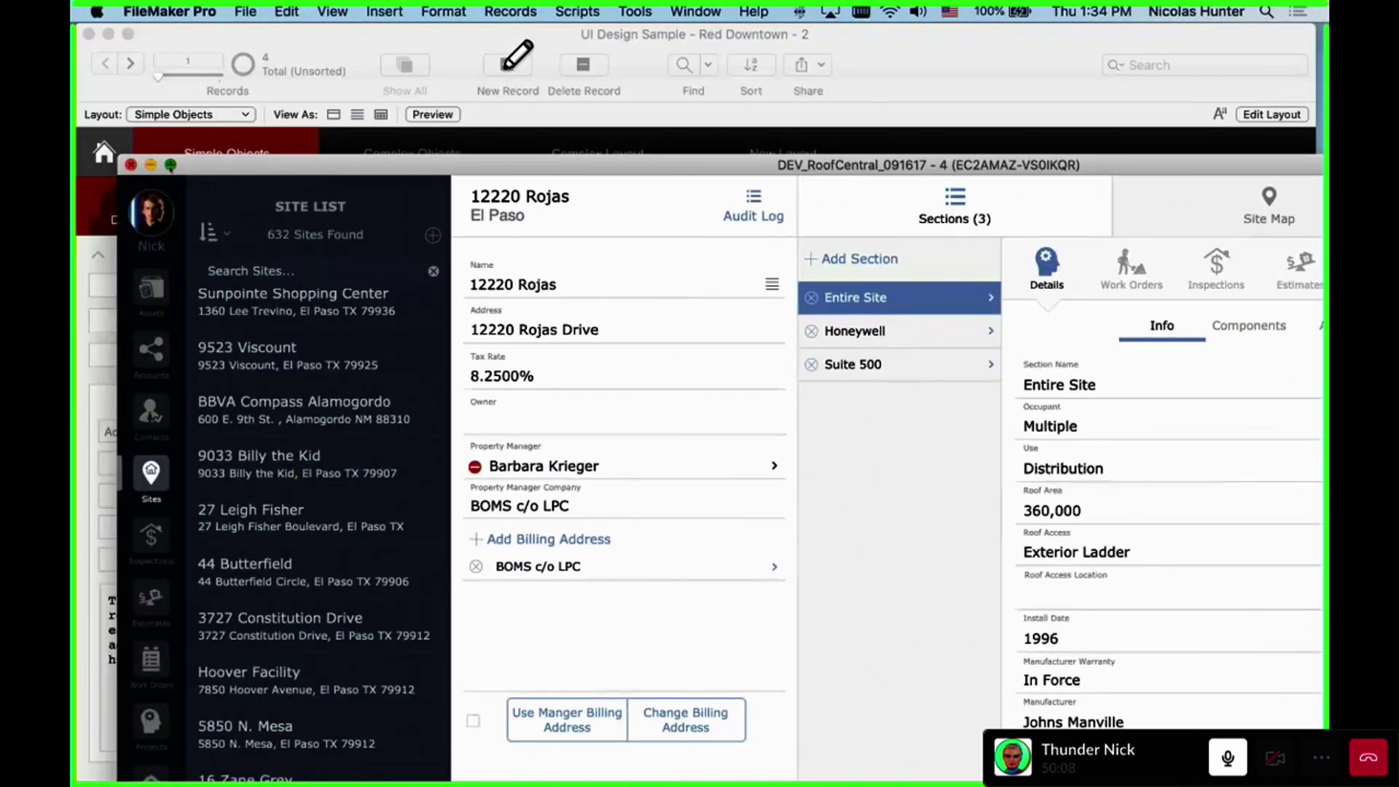
{"action": "left_click", "coordinate": [170, 165]}
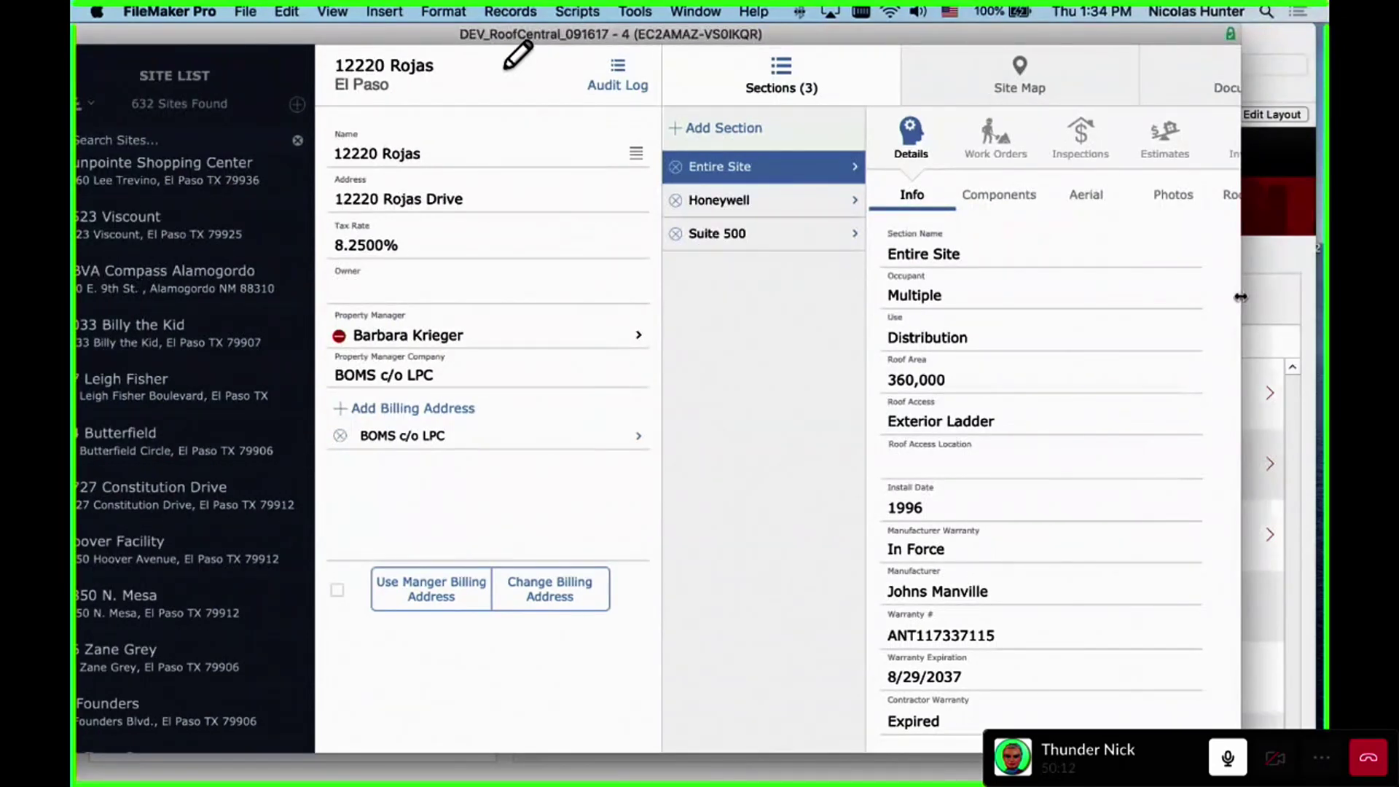
{"action": "left_click_drag", "start_coordinate": [1240, 296], "coordinate": [1315, 296]}
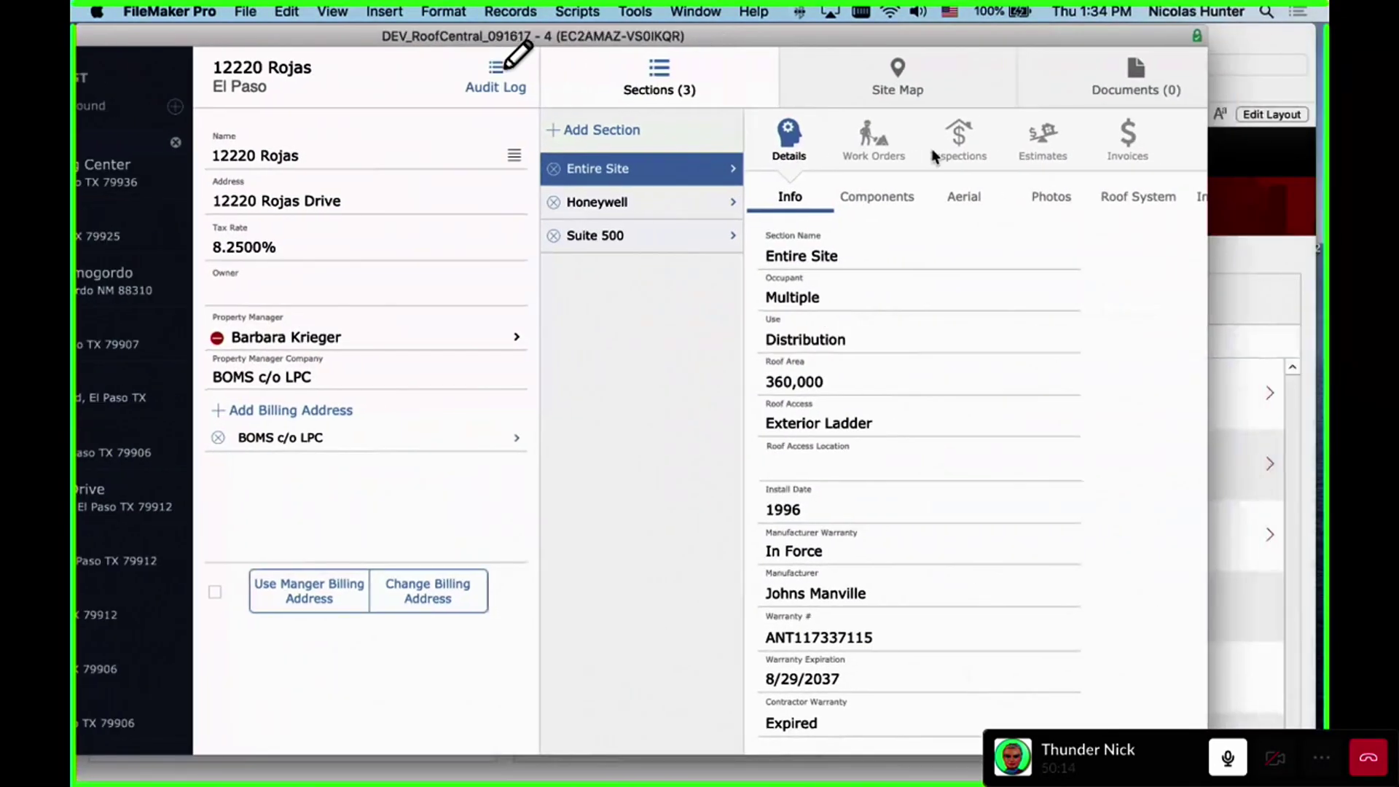
{"action": "left_click_drag", "start_coordinate": [1208, 284], "coordinate": [1308, 281]}
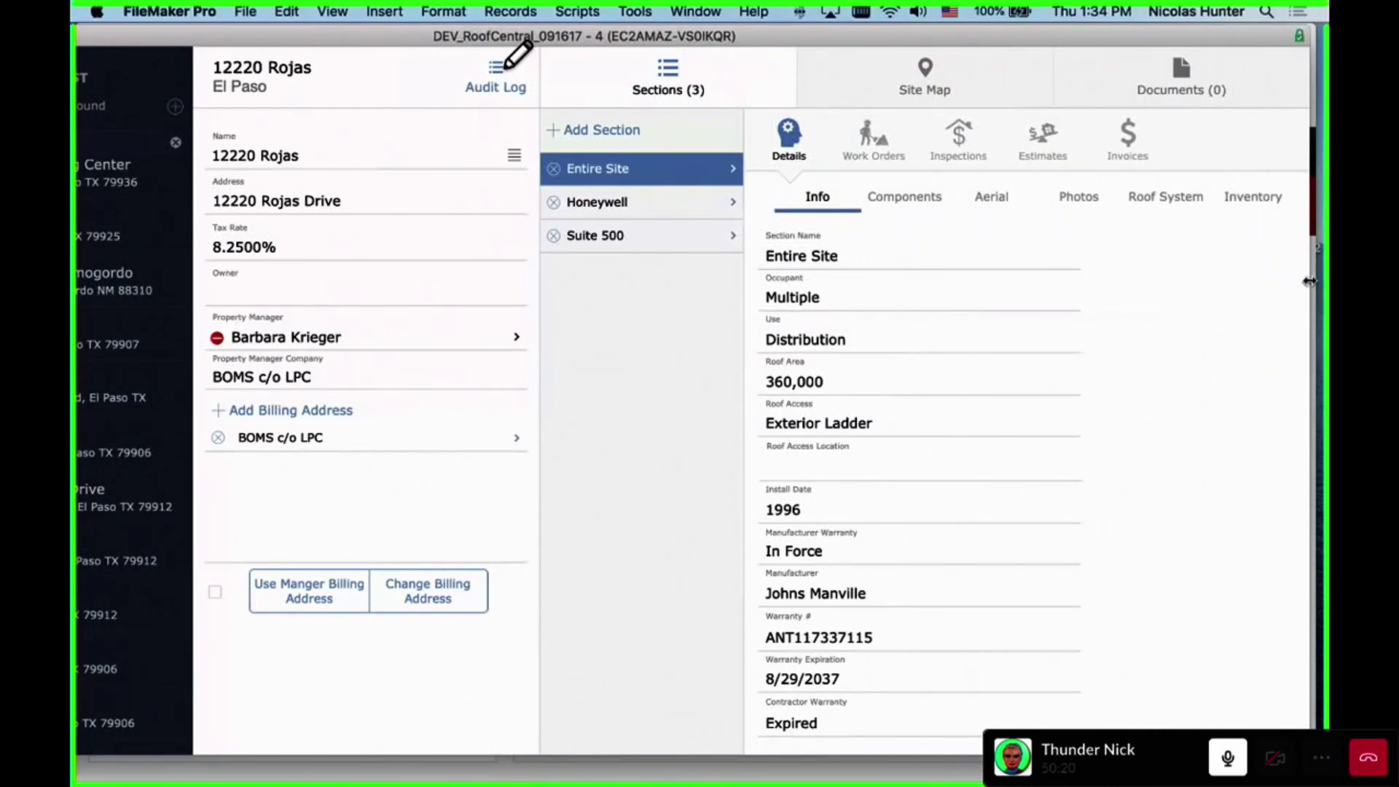
Test the site's main panels and the section's Work Orders, Inspections, Estimates and Invoices panels, ending on Details
{"action": "left_click", "coordinate": [963, 96]}
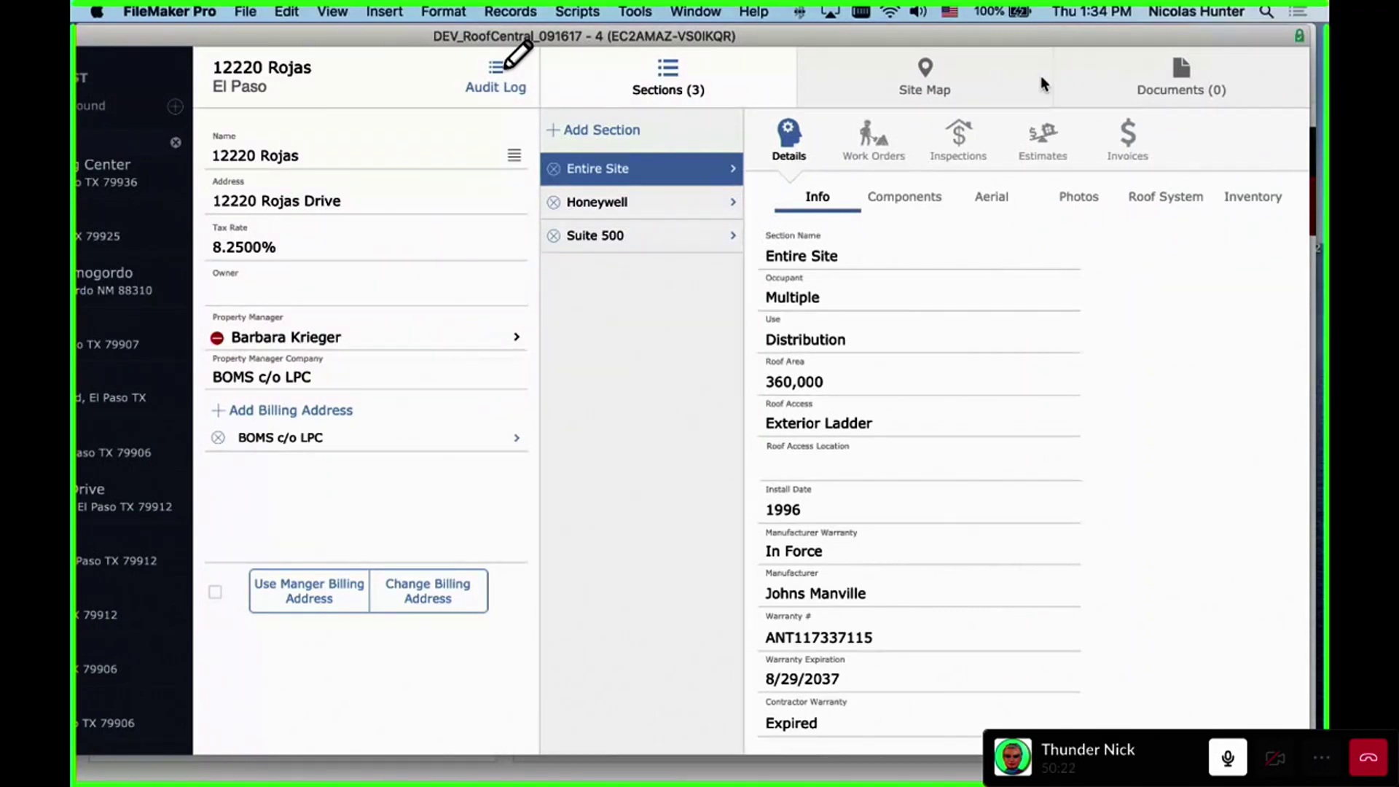
{"action": "left_click", "coordinate": [1121, 81]}
{"action": "left_click", "coordinate": [714, 77]}
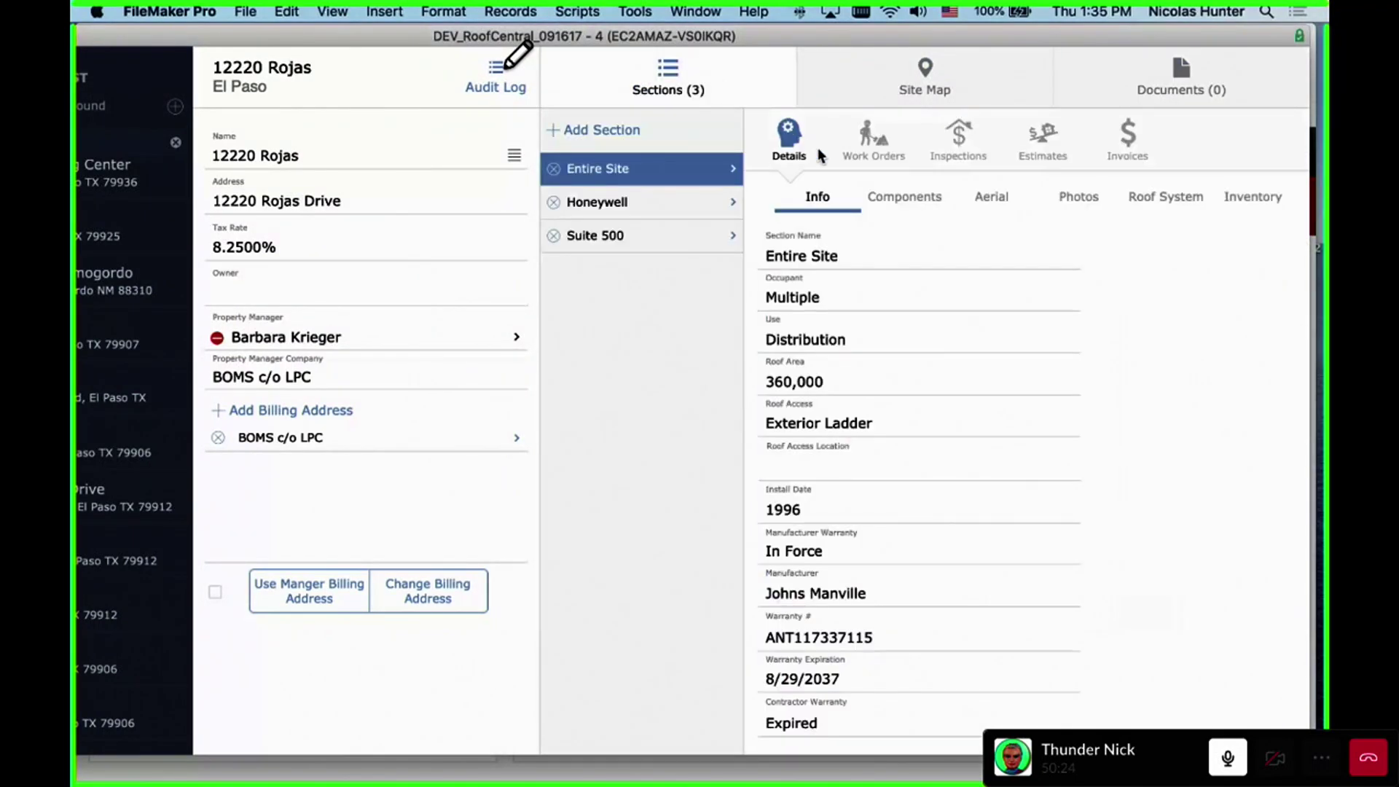
{"action": "left_click", "coordinate": [897, 148]}
{"action": "left_click", "coordinate": [958, 137]}
{"action": "left_click", "coordinate": [1043, 137]}
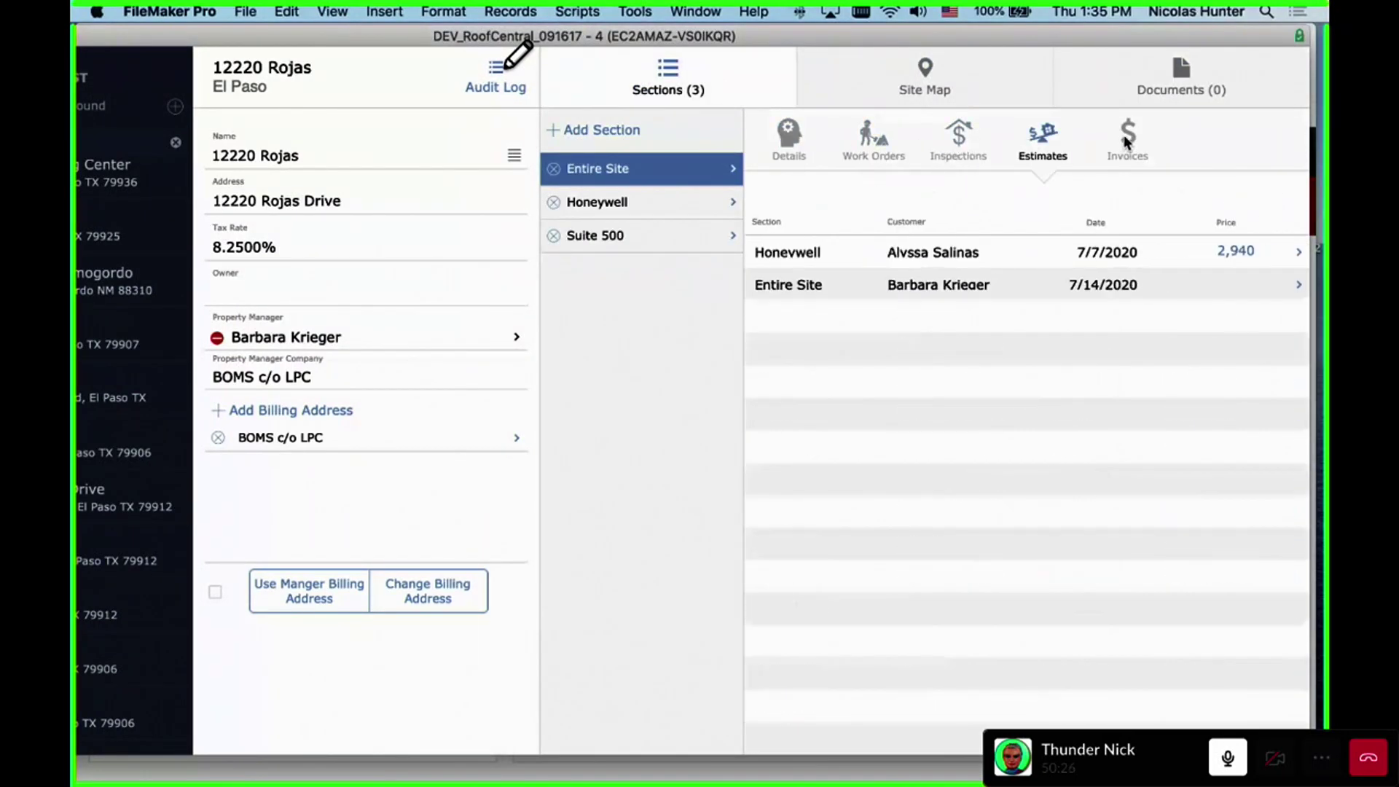
{"action": "left_click", "coordinate": [1127, 137]}
{"action": "left_click", "coordinate": [810, 140]}
Test the Components, Aerial and Photos panels nested inside the section's Details, ending on Info
{"action": "left_click", "coordinate": [902, 195]}
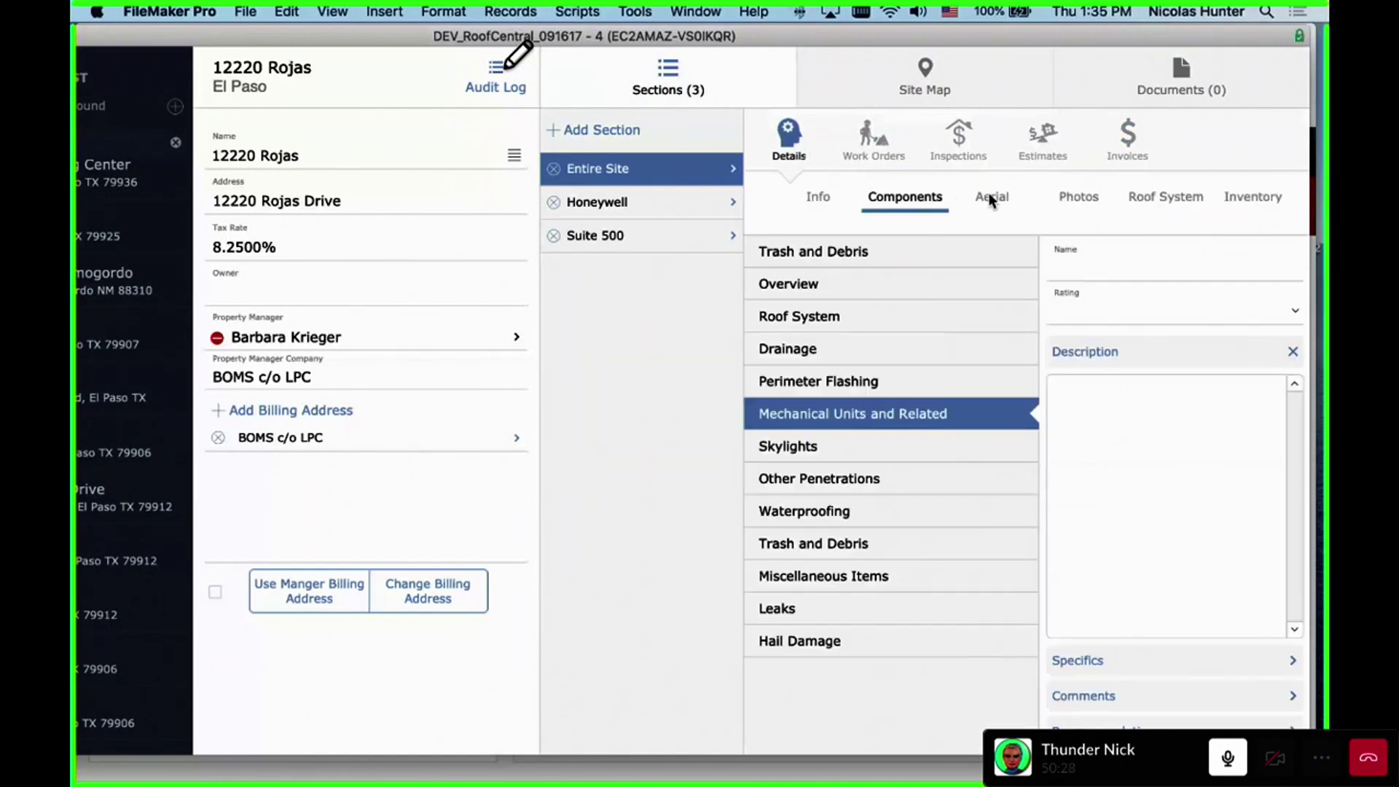
{"action": "left_click", "coordinate": [992, 197]}
{"action": "left_click", "coordinate": [1064, 198]}
{"action": "left_click", "coordinate": [838, 198]}
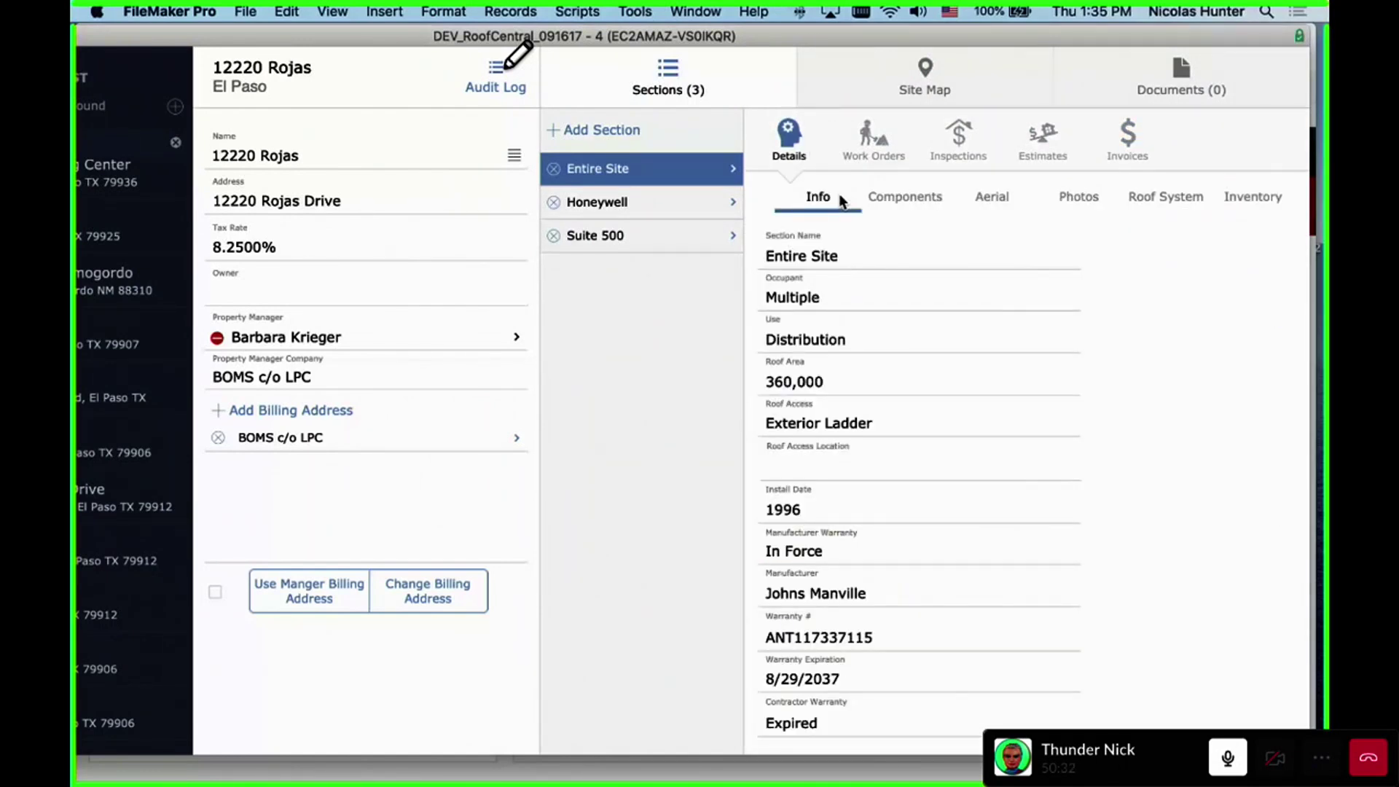
Switch to the UI Design Sample - Red Downtown - 2 window and open Layout #22 with the nested tab controls
{"action": "left_click", "coordinate": [696, 10]}
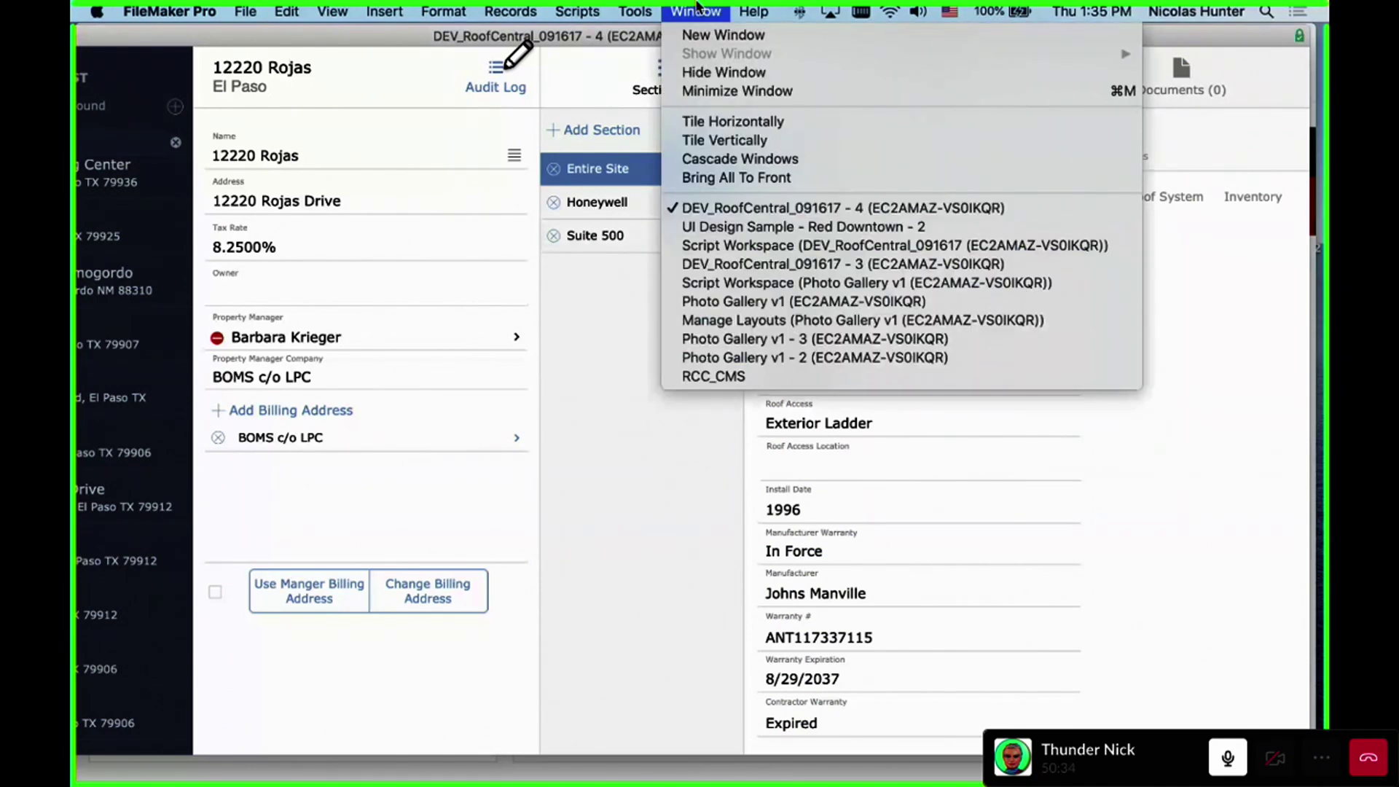
{"action": "left_click", "coordinate": [755, 228]}
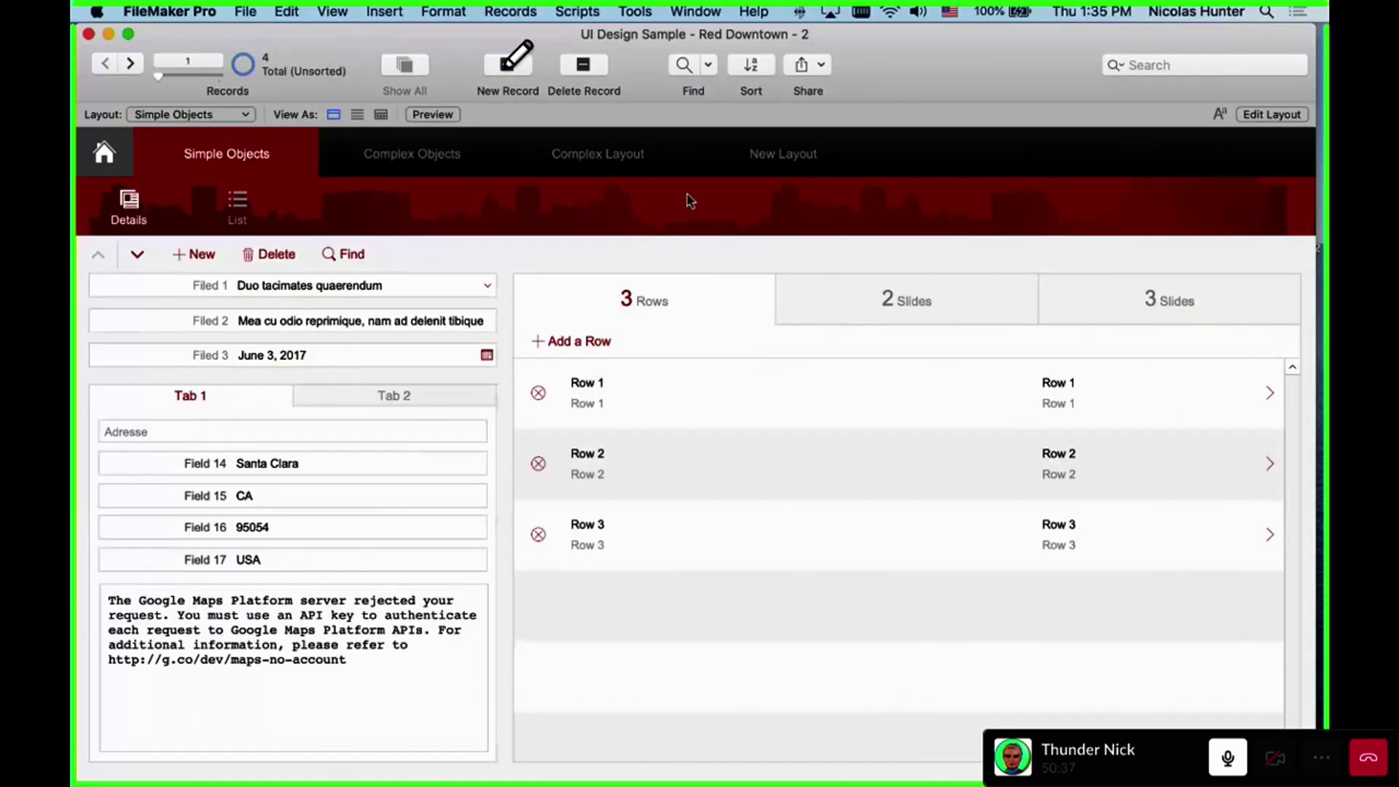
{"action": "left_click", "coordinate": [250, 114]}
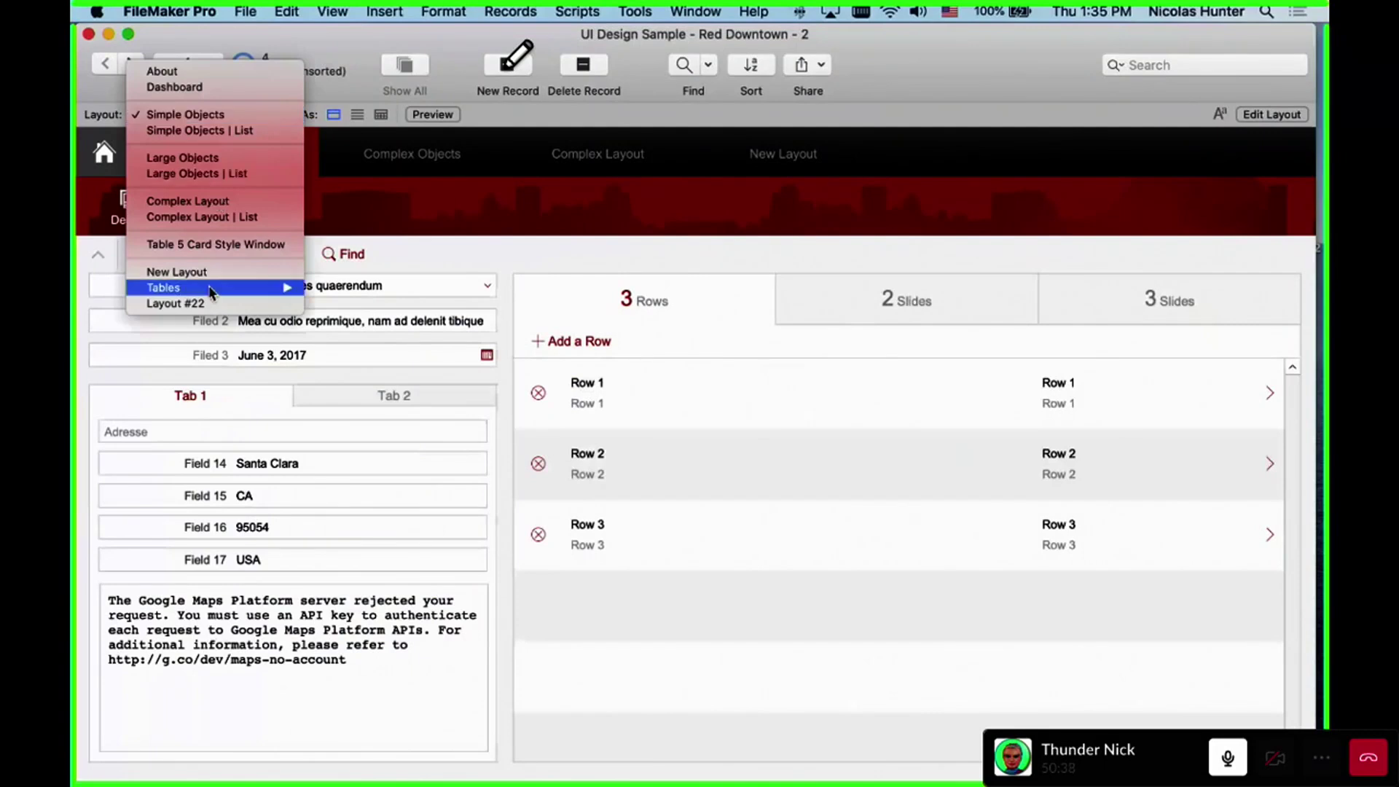
{"action": "left_click", "coordinate": [177, 271]}
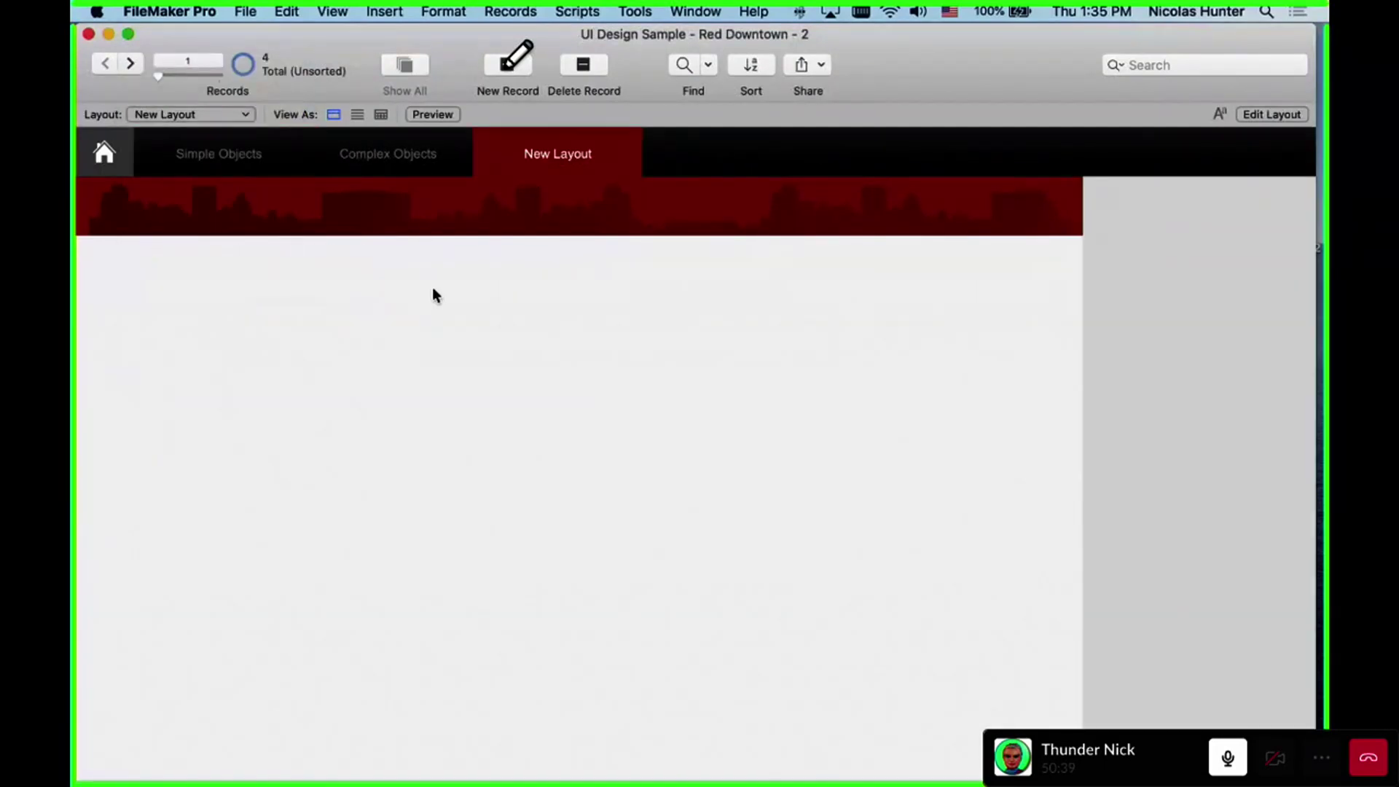
{"action": "left_click", "coordinate": [238, 114]}
{"action": "left_click", "coordinate": [237, 112]}
{"action": "left_click", "coordinate": [238, 114]}
{"action": "left_click", "coordinate": [235, 146]}
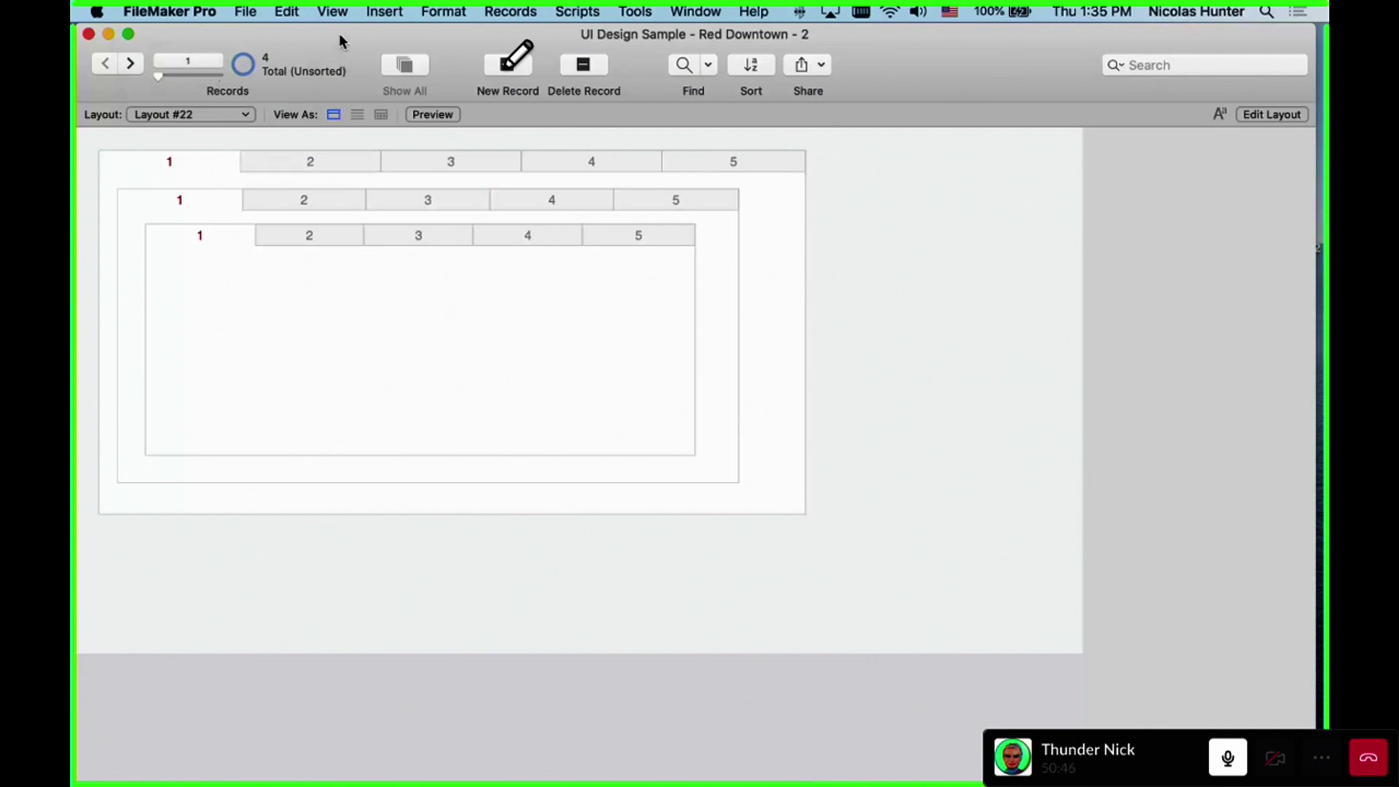
Return to the DEV_RoofCentral_091617 - 4 window, reposition it to expose the site list, and go to the next site
{"action": "key", "text": "super+grave"}
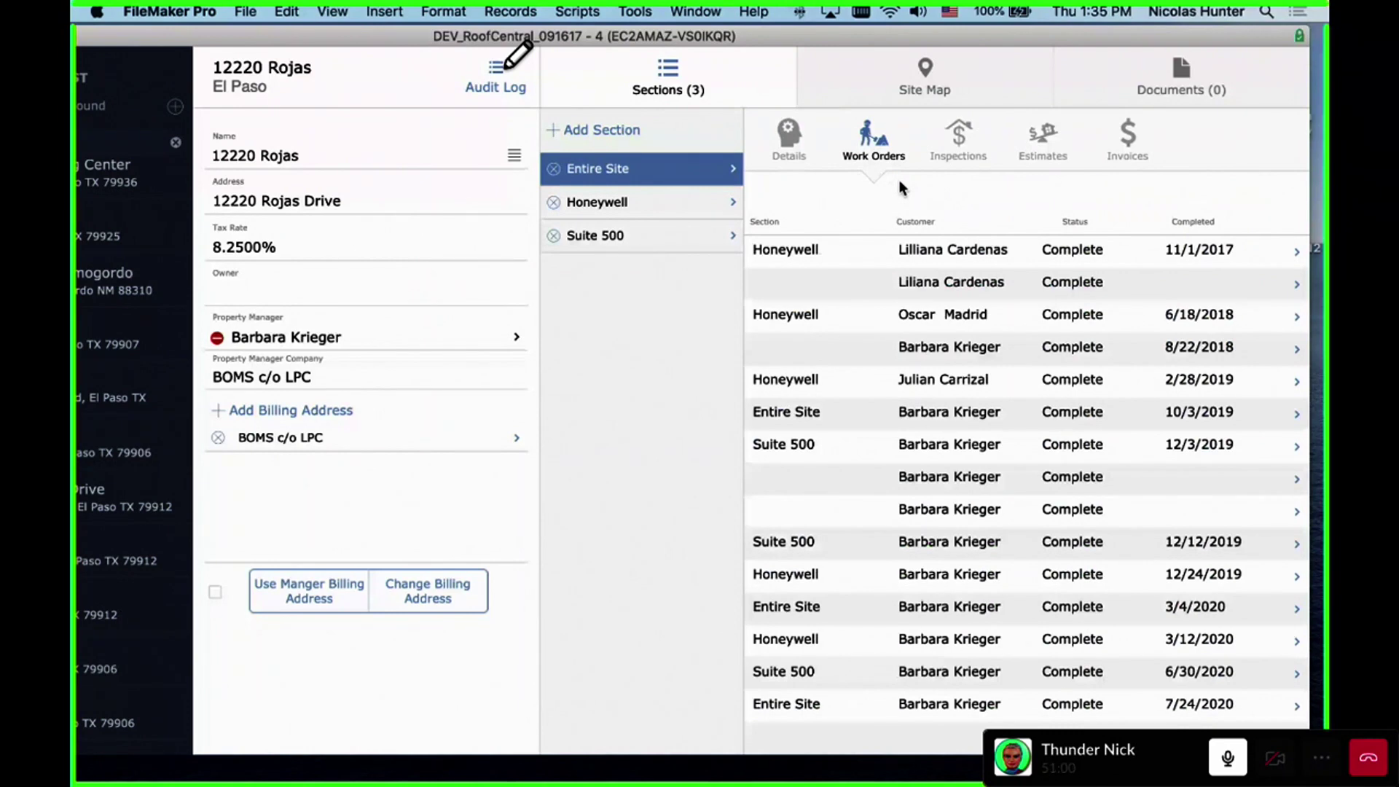
{"action": "left_click_drag", "start_coordinate": [292, 40], "coordinate": [454, 41]}
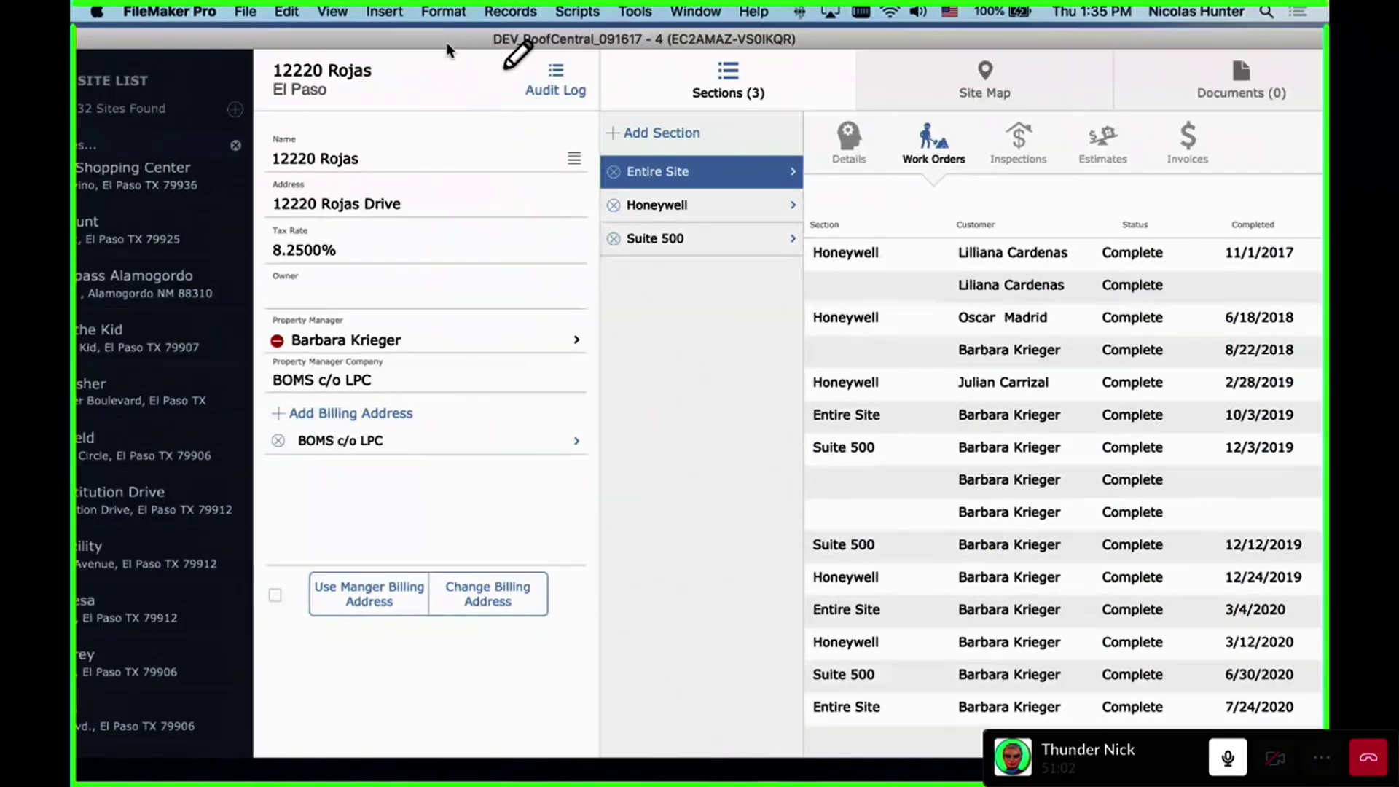
{"action": "scroll", "coordinate": [248, 421], "scroll_direction": "up", "scroll_amount": 10}
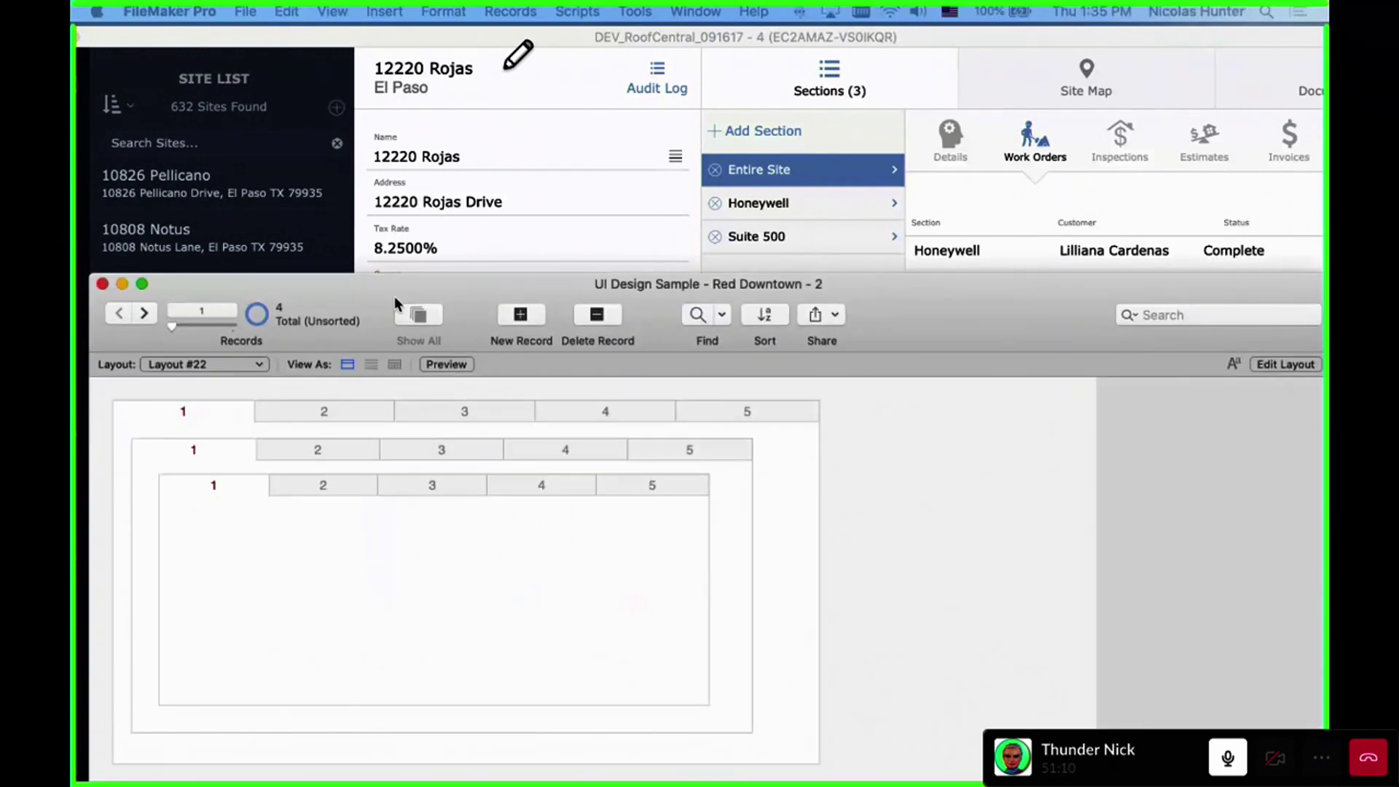
{"action": "left_click", "coordinate": [169, 690]}
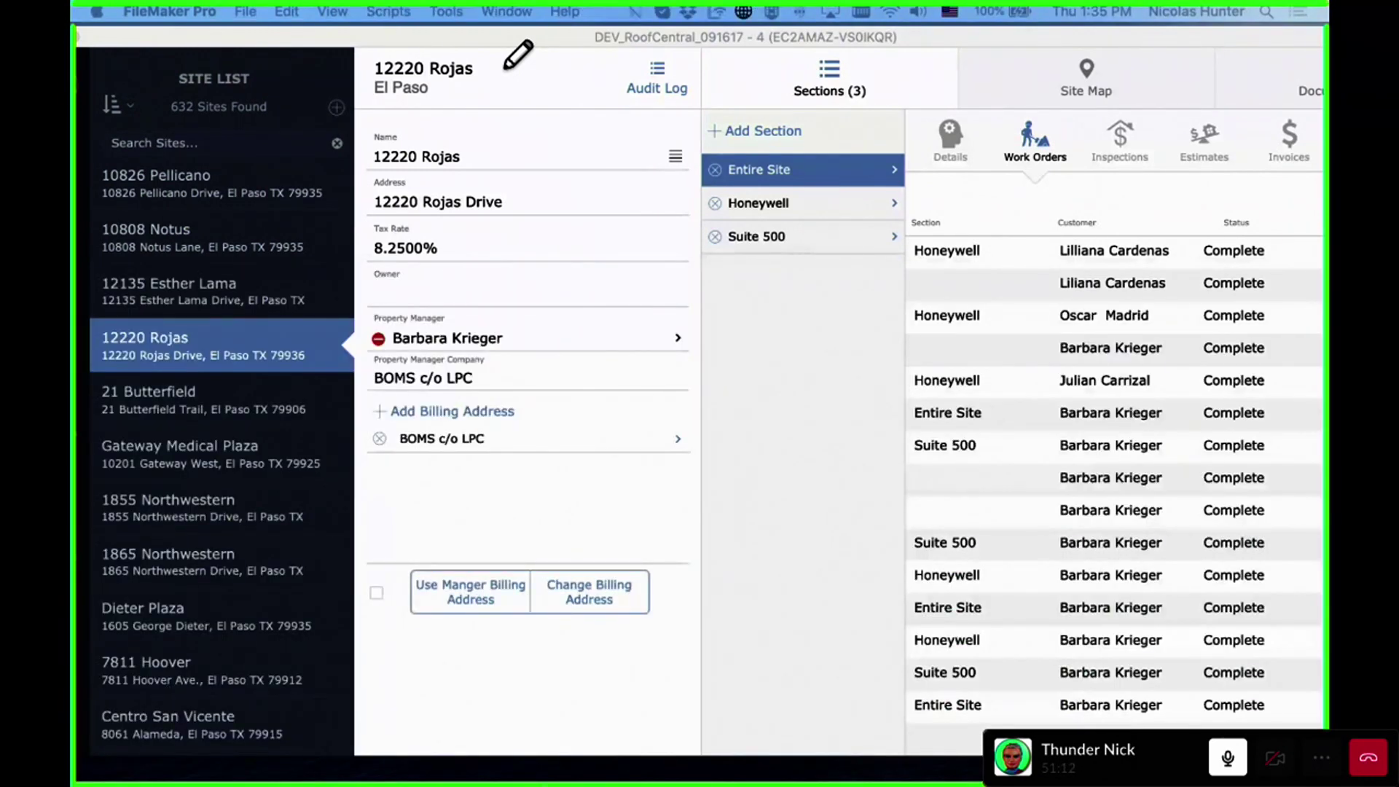
{"action": "scroll", "coordinate": [949, 469], "scroll_direction": "right", "scroll_amount": 5}
{"action": "key", "text": "ctrl+Down"}
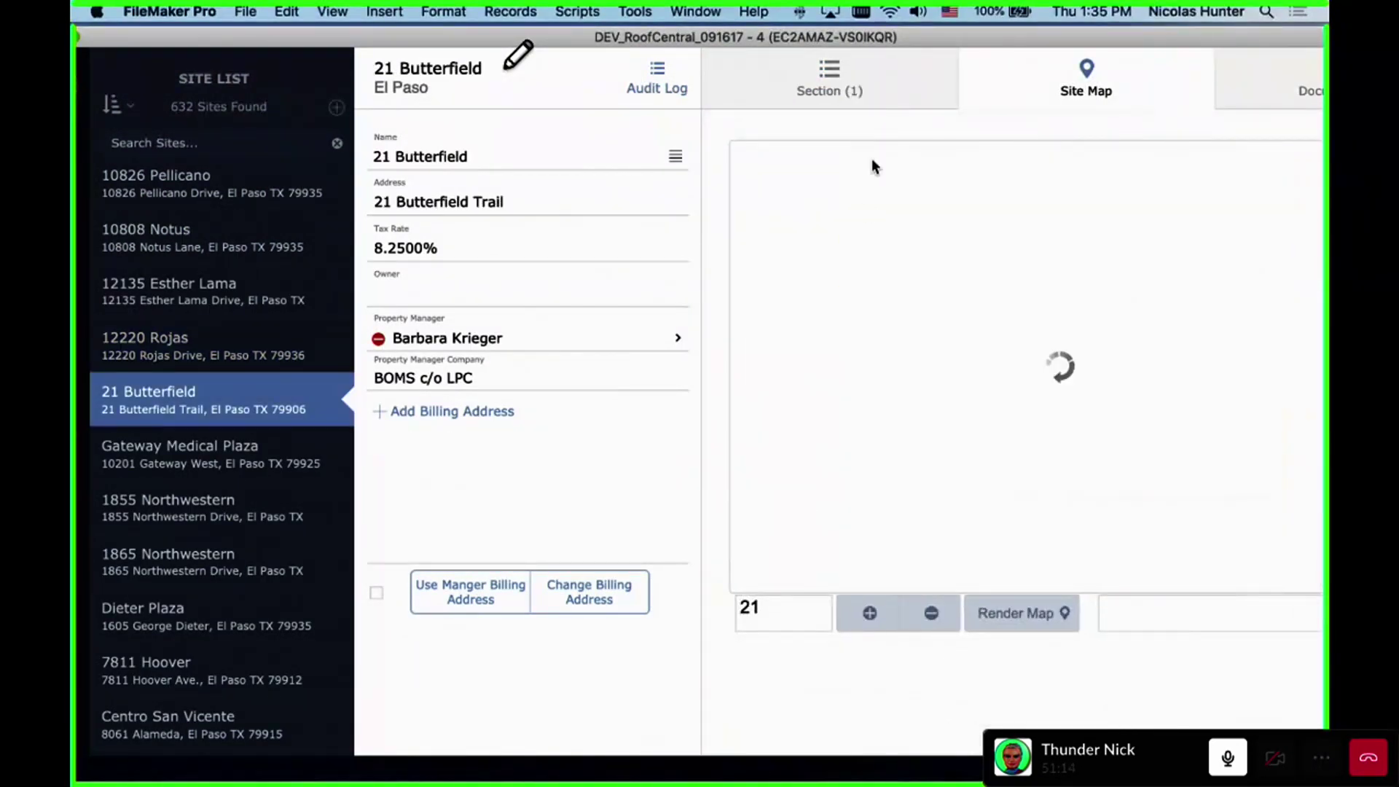
Display the Details panel of the site's Entire Site section, moving the window so the nested panels fit
{"action": "left_click", "coordinate": [850, 94]}
{"action": "double_click", "coordinate": [725, 33]}
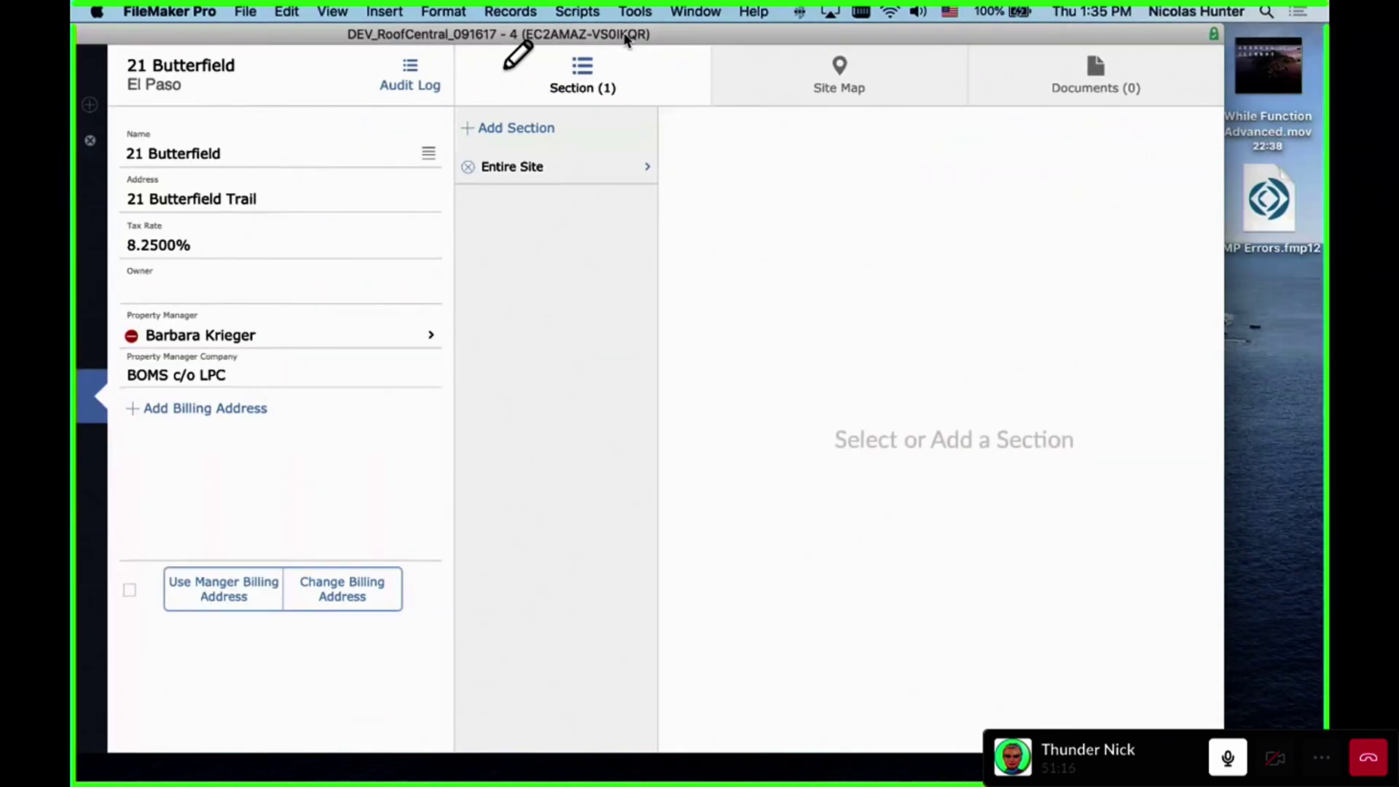
{"action": "left_click", "coordinate": [589, 180]}
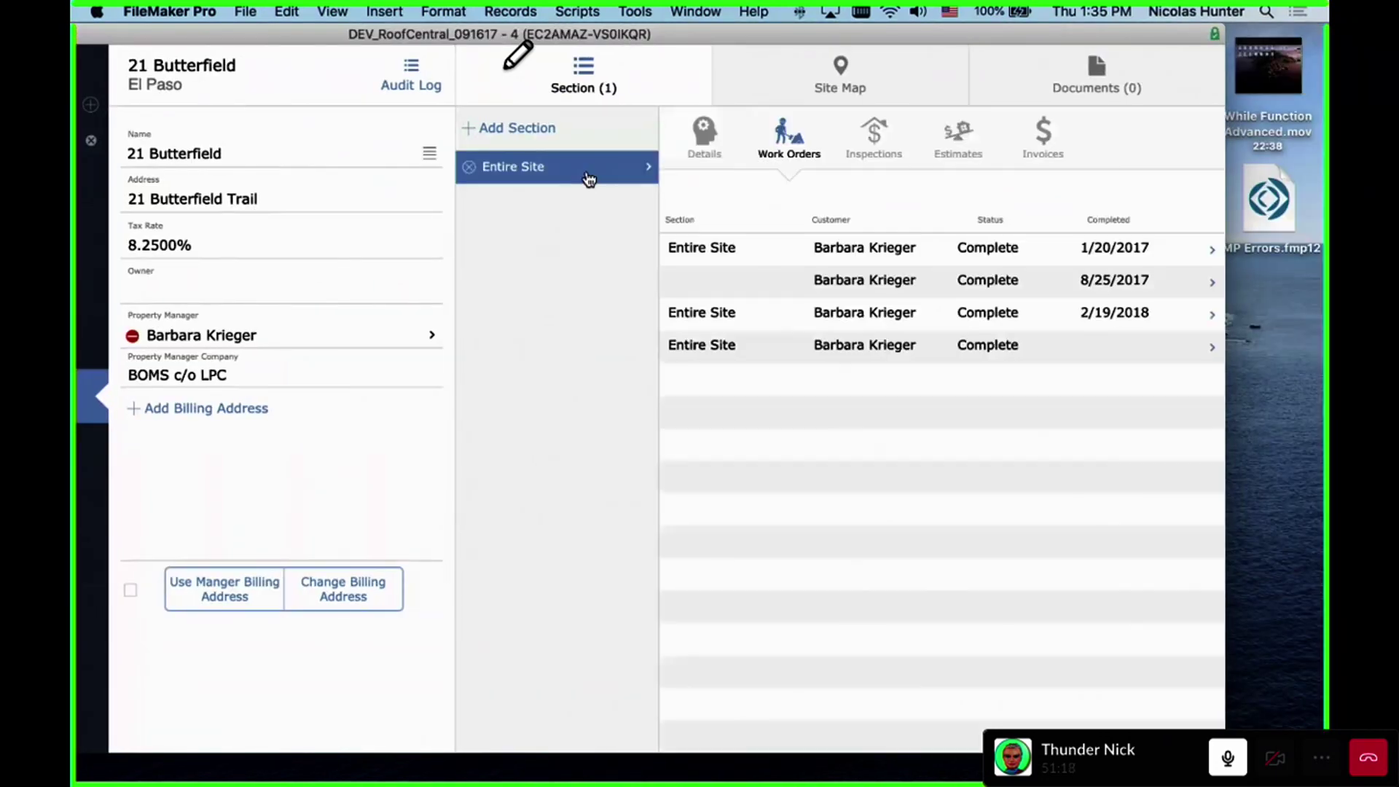
{"action": "left_click", "coordinate": [708, 144]}
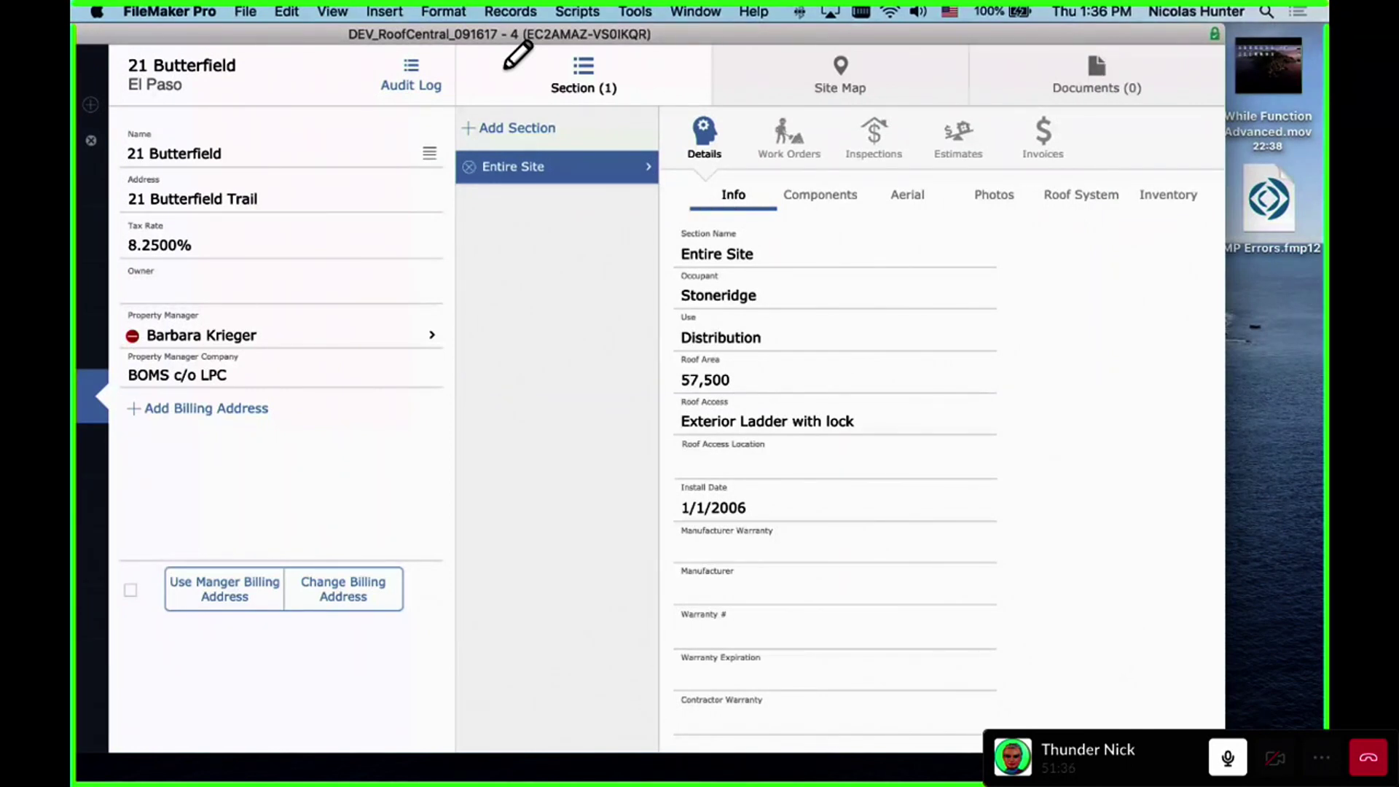
Bring The Nest II (LCH) forward in FileMaker Pro Advanced, return it to Browse mode and widen its window
{"action": "key", "text": "super+l"}
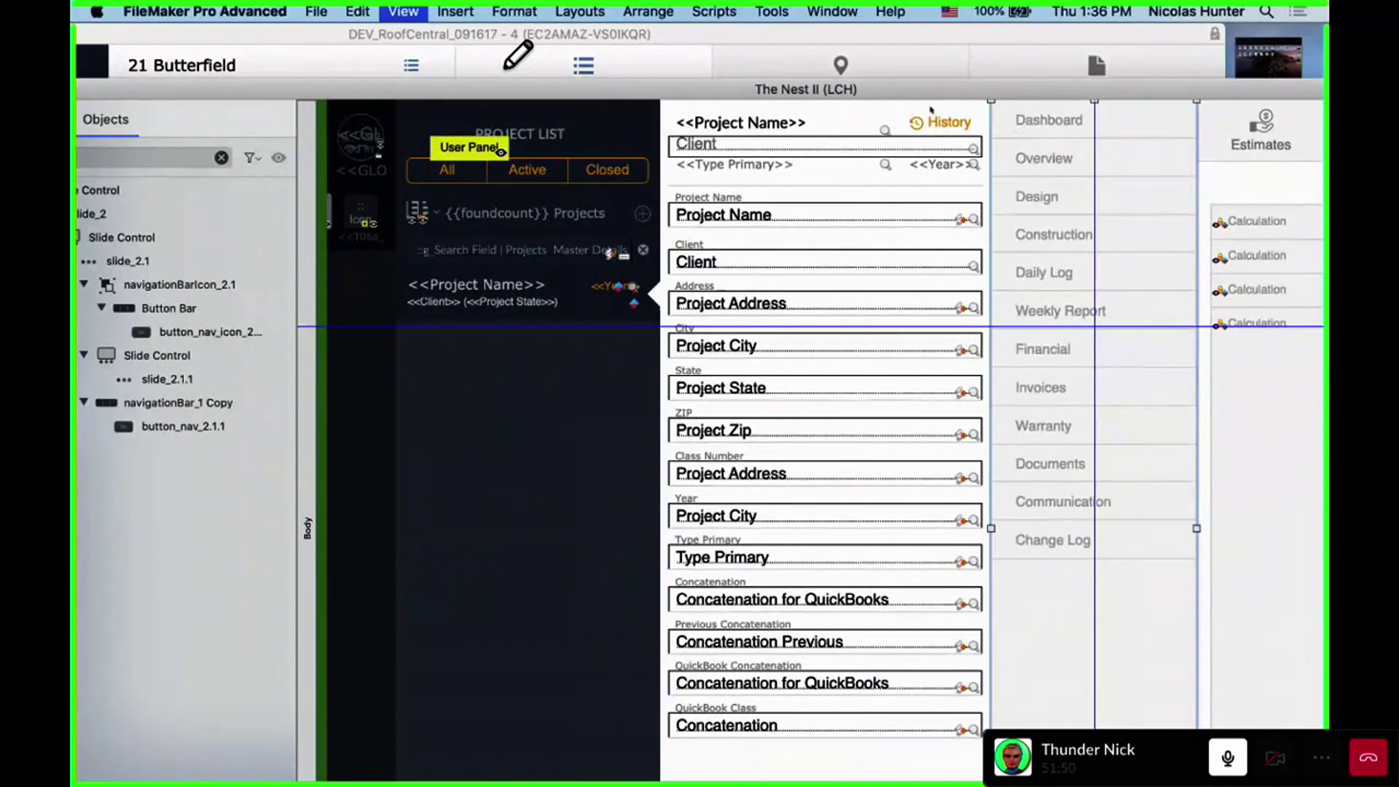
{"action": "key", "text": "super+b"}
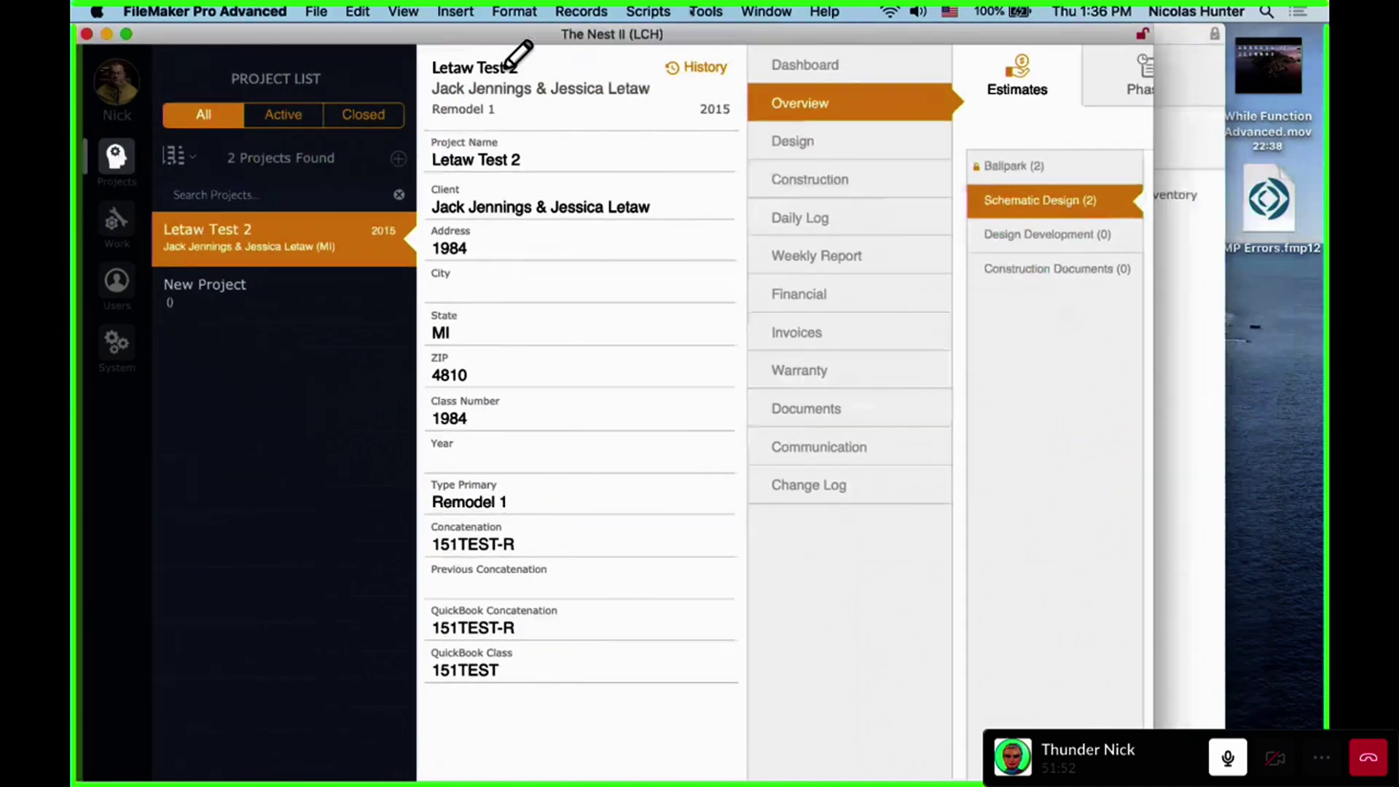
{"action": "left_click_drag", "start_coordinate": [1154, 574], "coordinate": [1309, 567]}
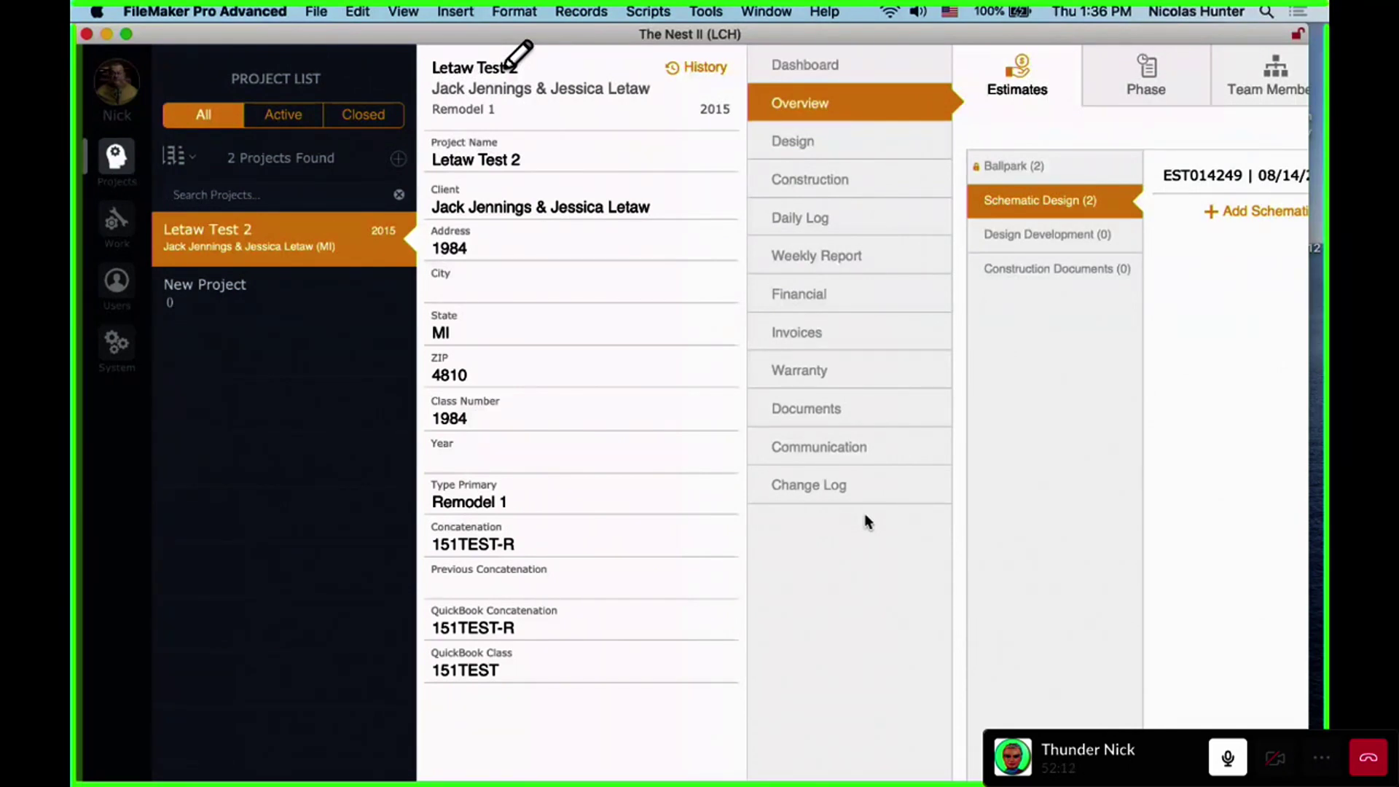
{"action": "left_click_drag", "start_coordinate": [902, 34], "coordinate": [869, 28]}
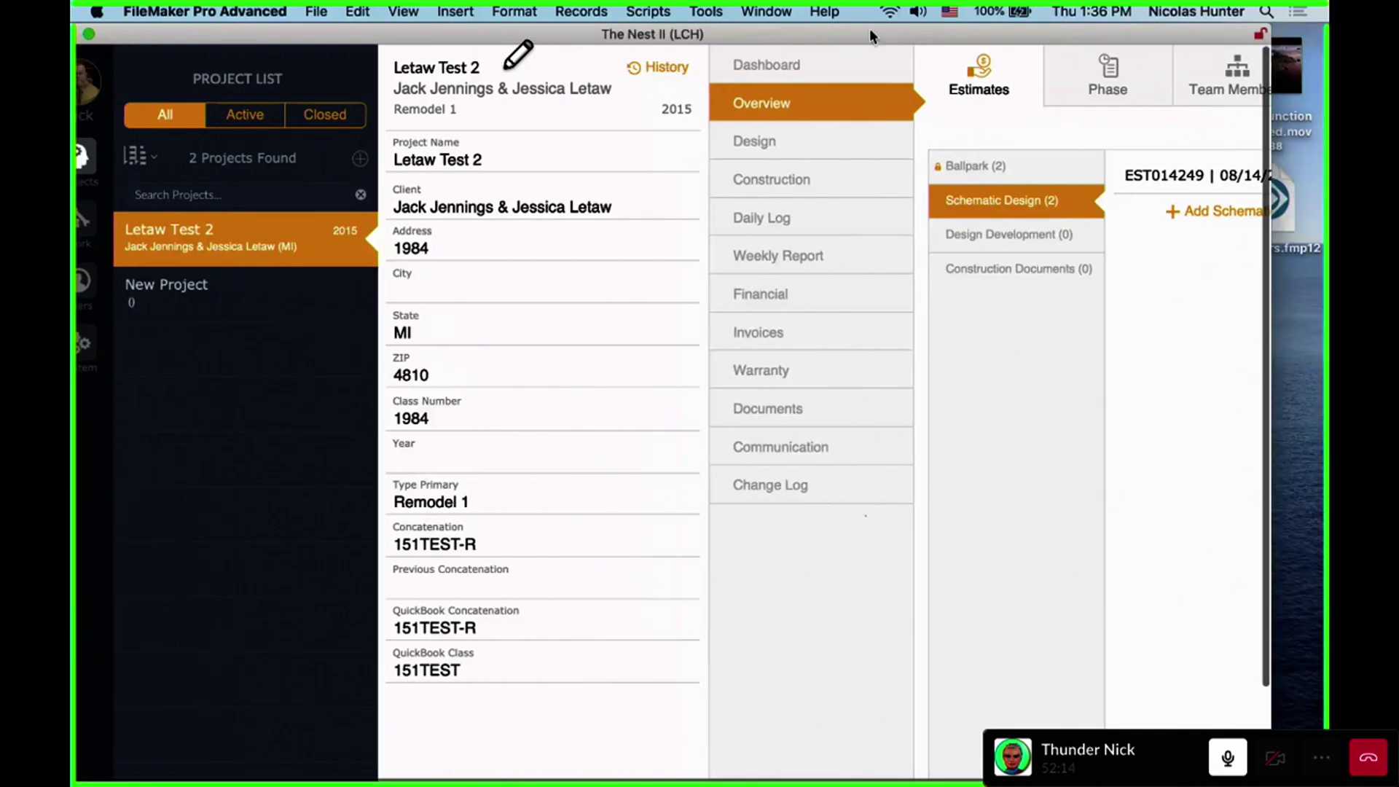
{"action": "left_click_drag", "start_coordinate": [1285, 238], "coordinate": [1325, 240]}
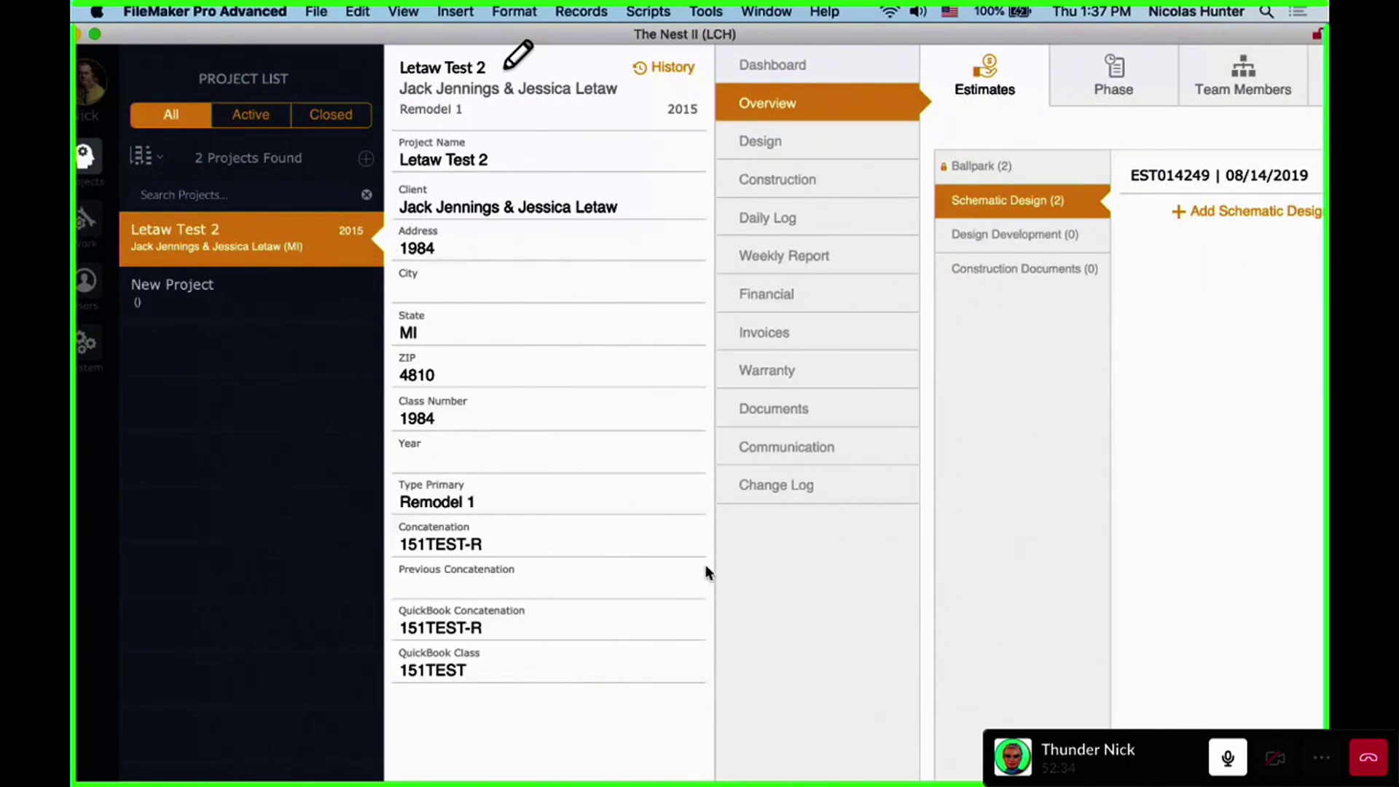
Test the project's side navigation through Design, Construction, Daily Log and Dashboard, ending on Overview
{"action": "left_click_drag", "start_coordinate": [916, 37], "coordinate": [690, 37]}
{"action": "left_click", "coordinate": [628, 146]}
{"action": "left_click", "coordinate": [635, 179]}
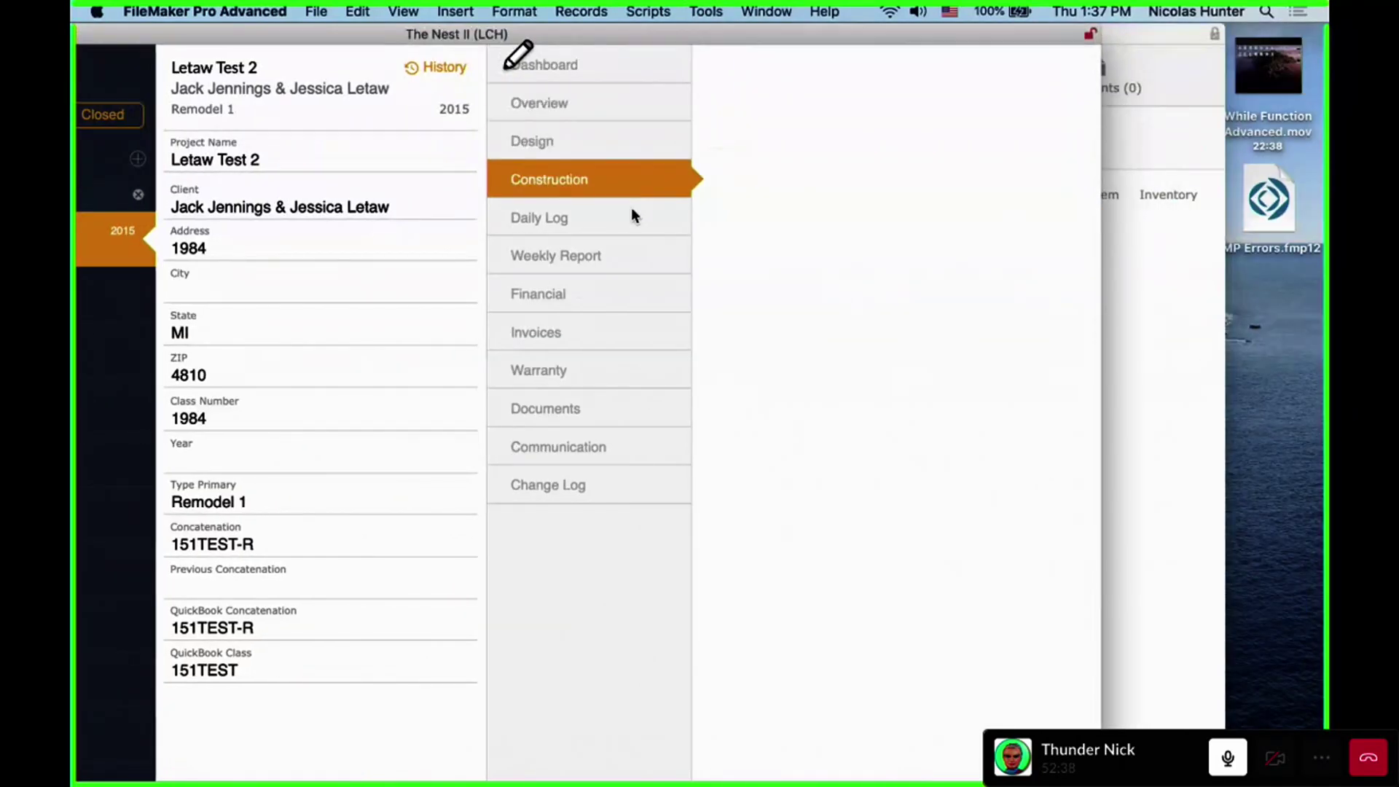
{"action": "left_click", "coordinate": [631, 209]}
{"action": "left_click", "coordinate": [602, 63]}
{"action": "left_click", "coordinate": [609, 95]}
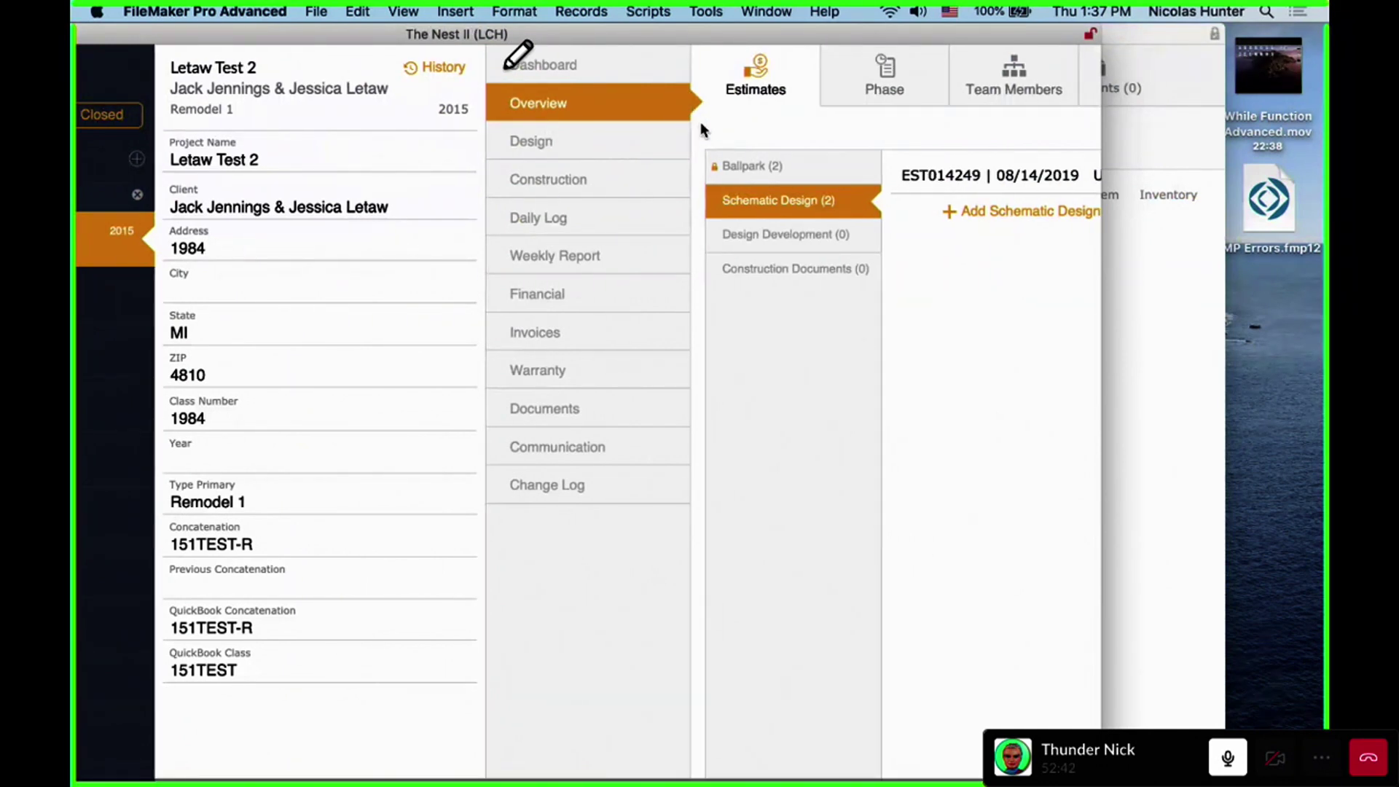
Widen and reposition The Nest II window so the Overview's Estimates, Phase, Team Members and Agreement panels all fit
{"action": "scroll", "coordinate": [700, 121], "scroll_direction": "right", "scroll_amount": 2}
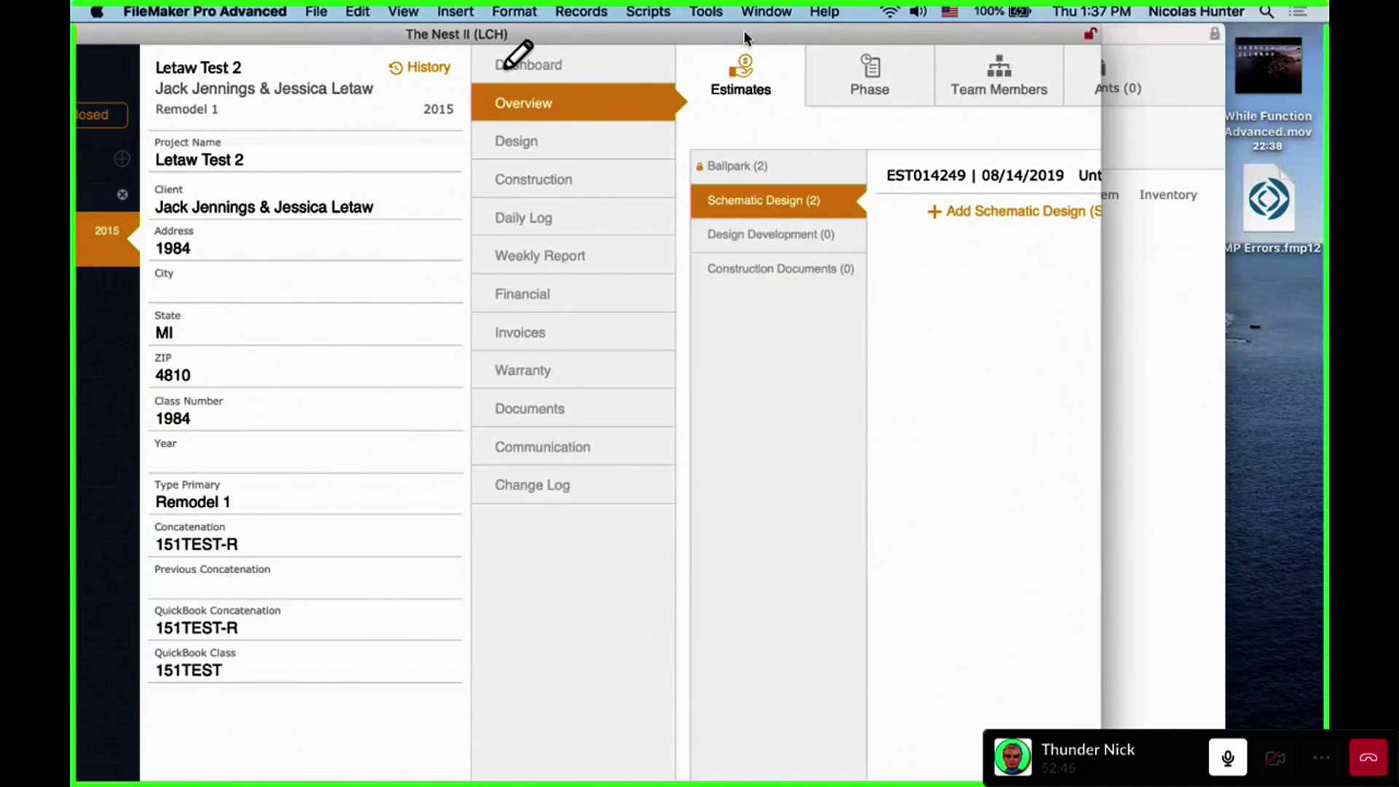
{"action": "scroll", "coordinate": [703, 29], "scroll_direction": "right", "scroll_amount": 3}
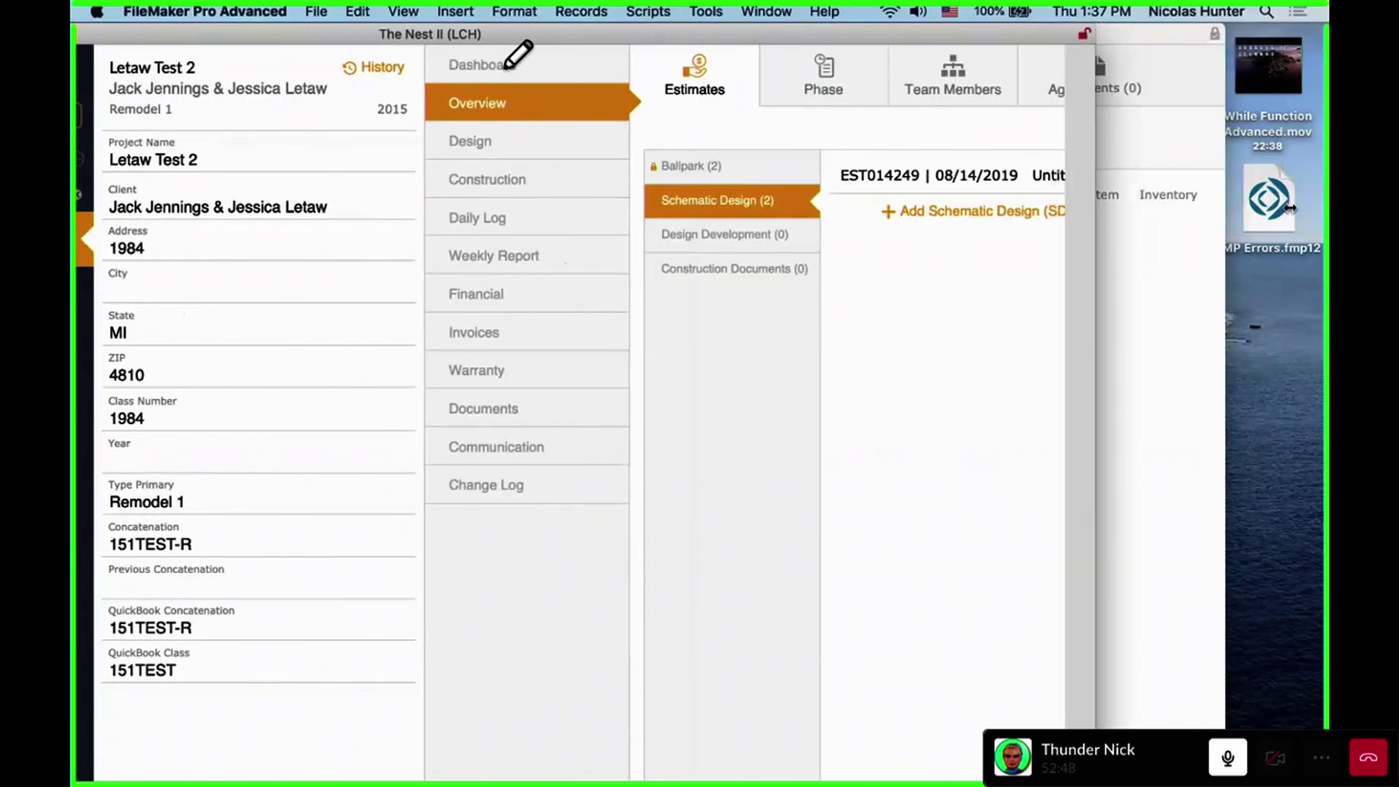
{"action": "left_click_drag", "start_coordinate": [1289, 207], "coordinate": [1320, 208]}
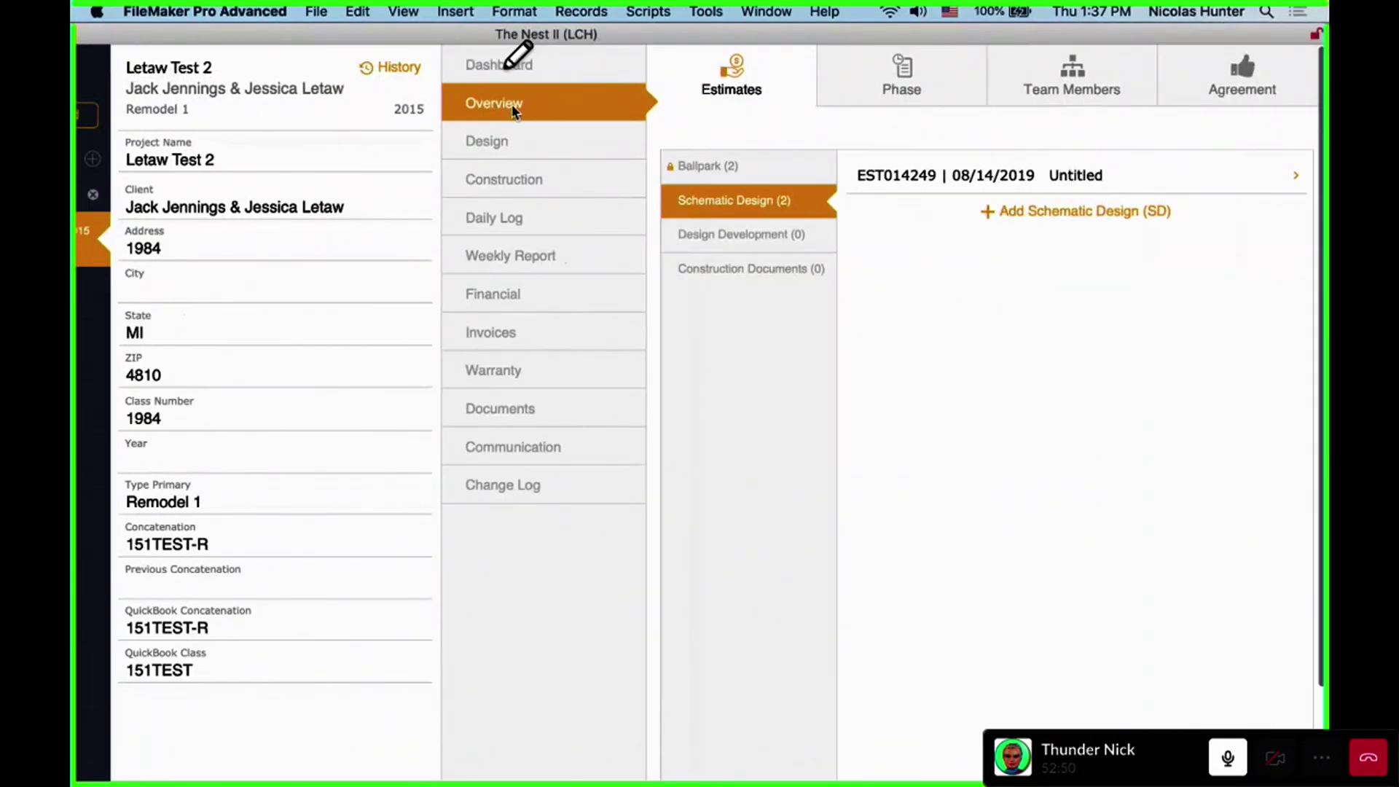
{"action": "scroll", "coordinate": [451, 131], "scroll_direction": "left", "scroll_amount": 5}
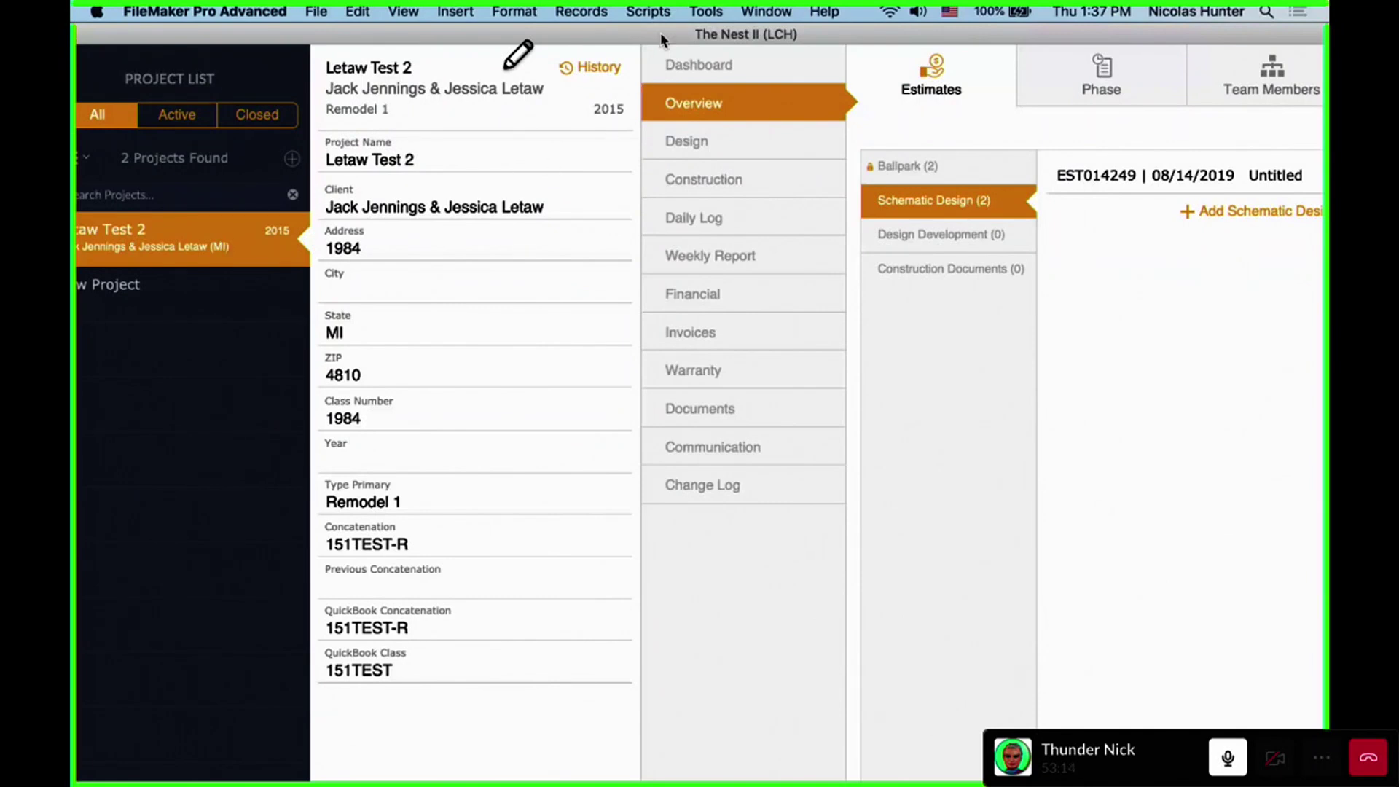
{"action": "left_click_drag", "start_coordinate": [661, 33], "coordinate": [355, 47]}
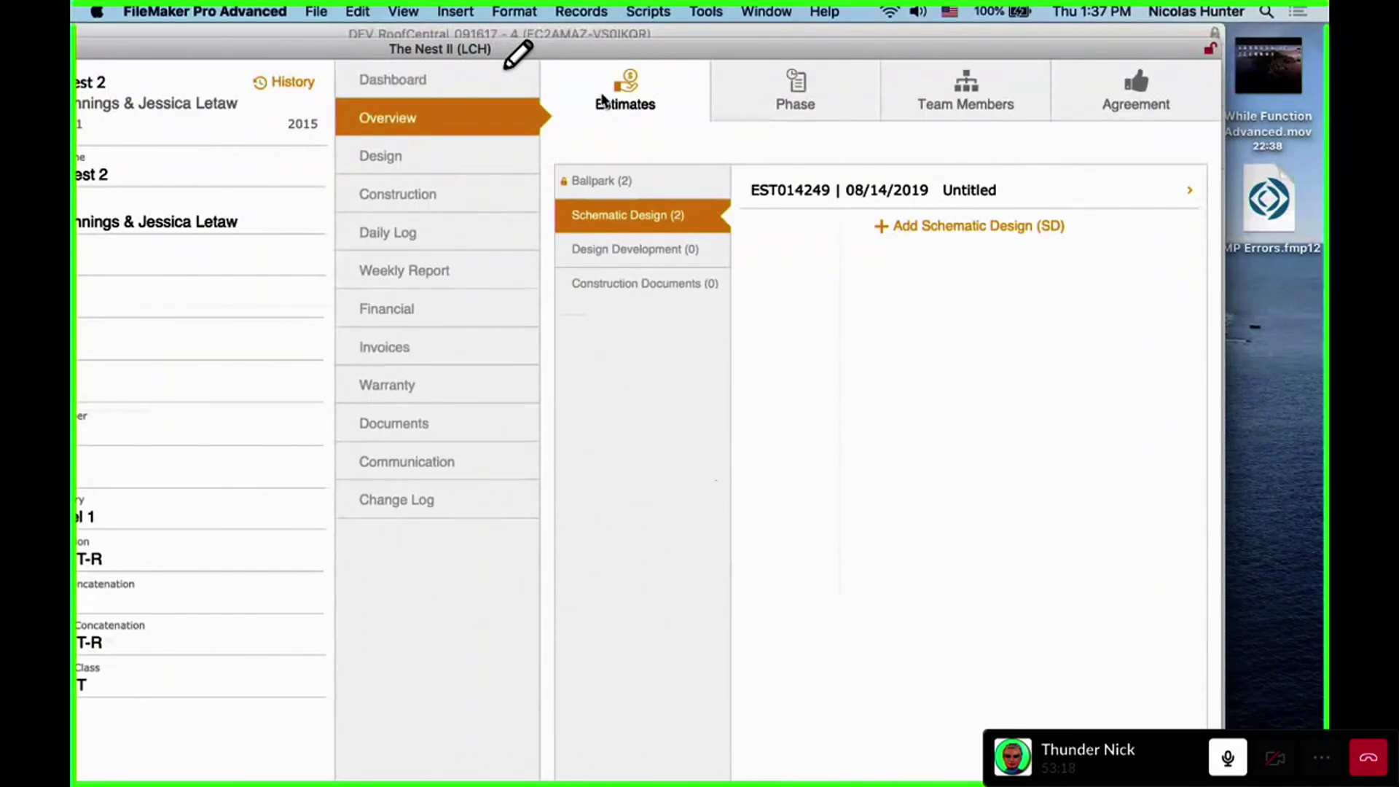
Test the side navigation between Dashboard and Overview, and the Overview's Phase, Team Members and Estimates sections, ending on Estimates
{"action": "left_click", "coordinate": [518, 150]}
{"action": "left_click", "coordinate": [509, 87]}
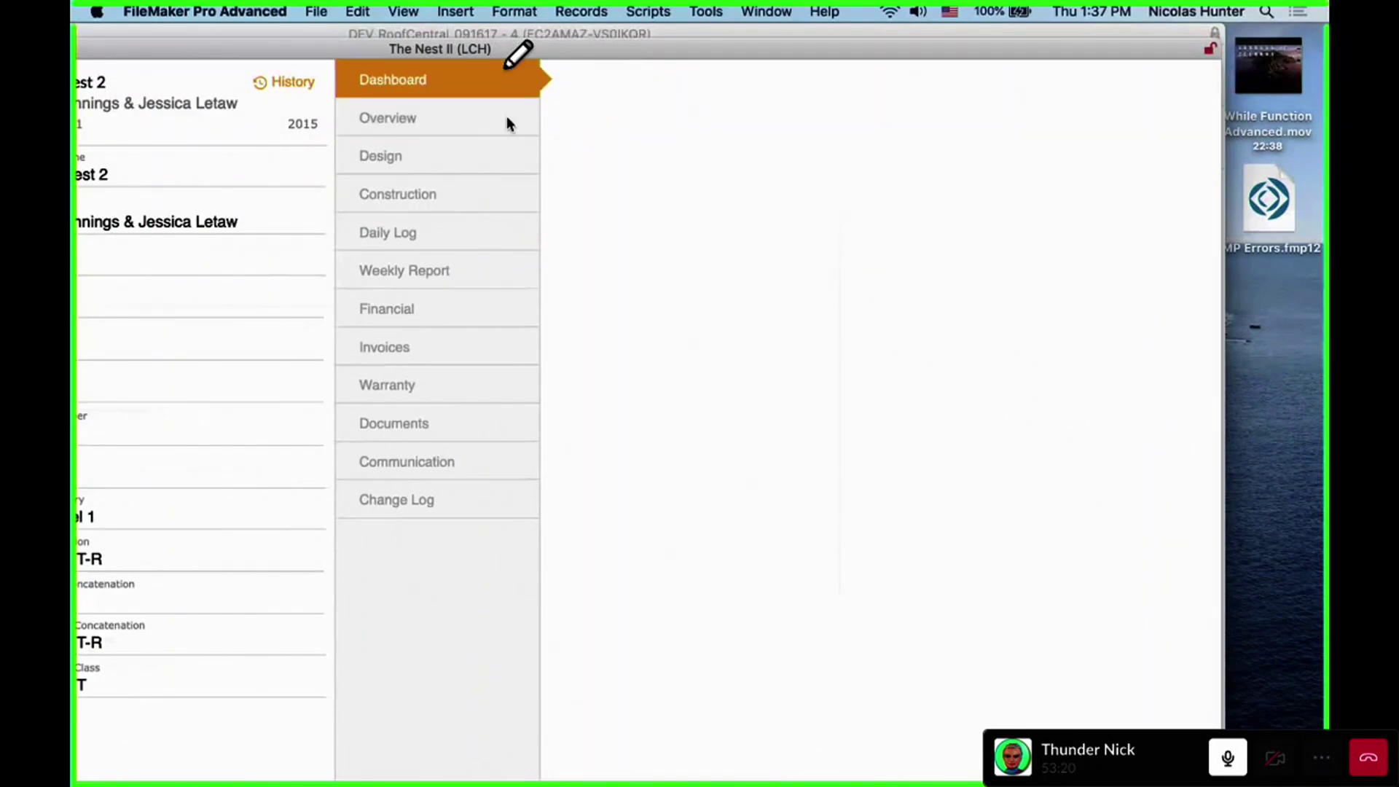
{"action": "left_click", "coordinate": [510, 116]}
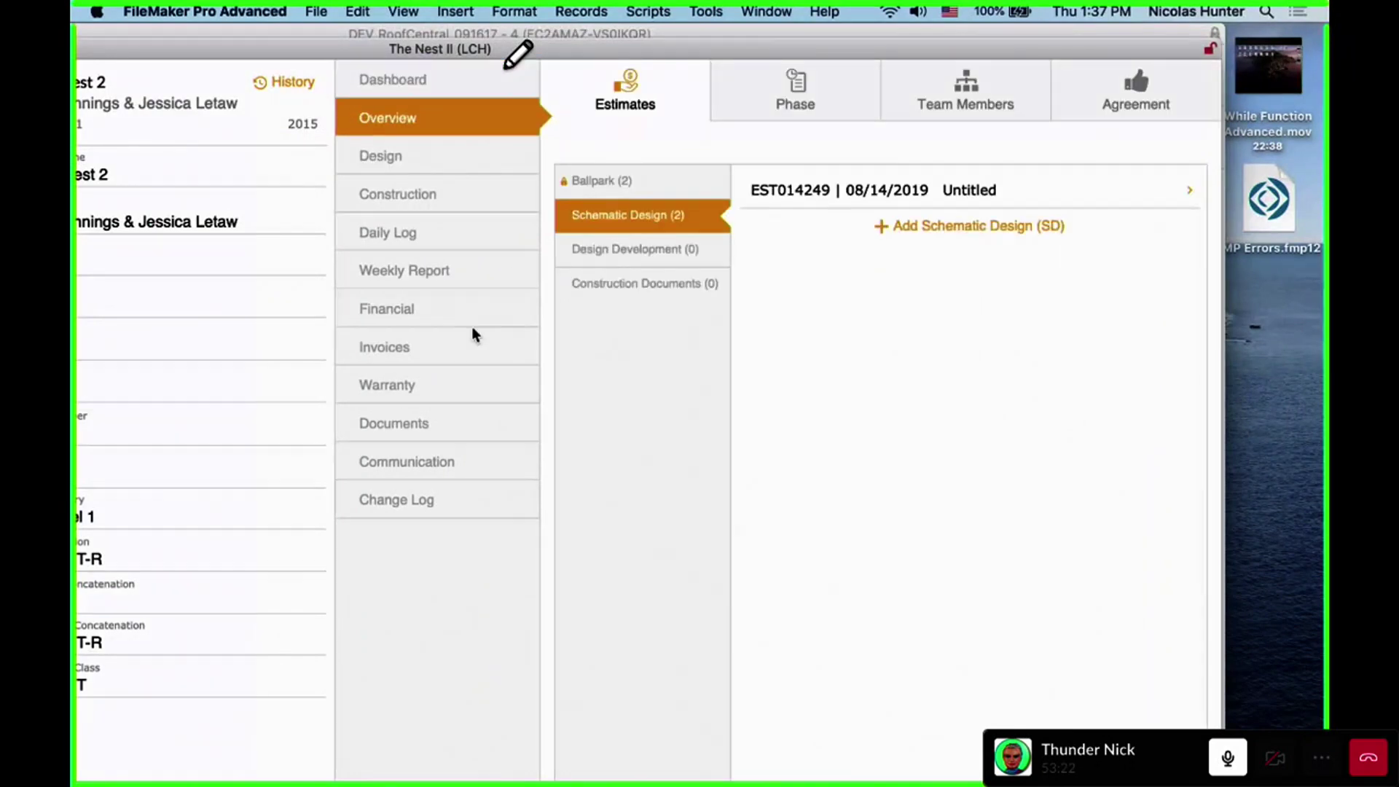
{"action": "left_click", "coordinate": [795, 98]}
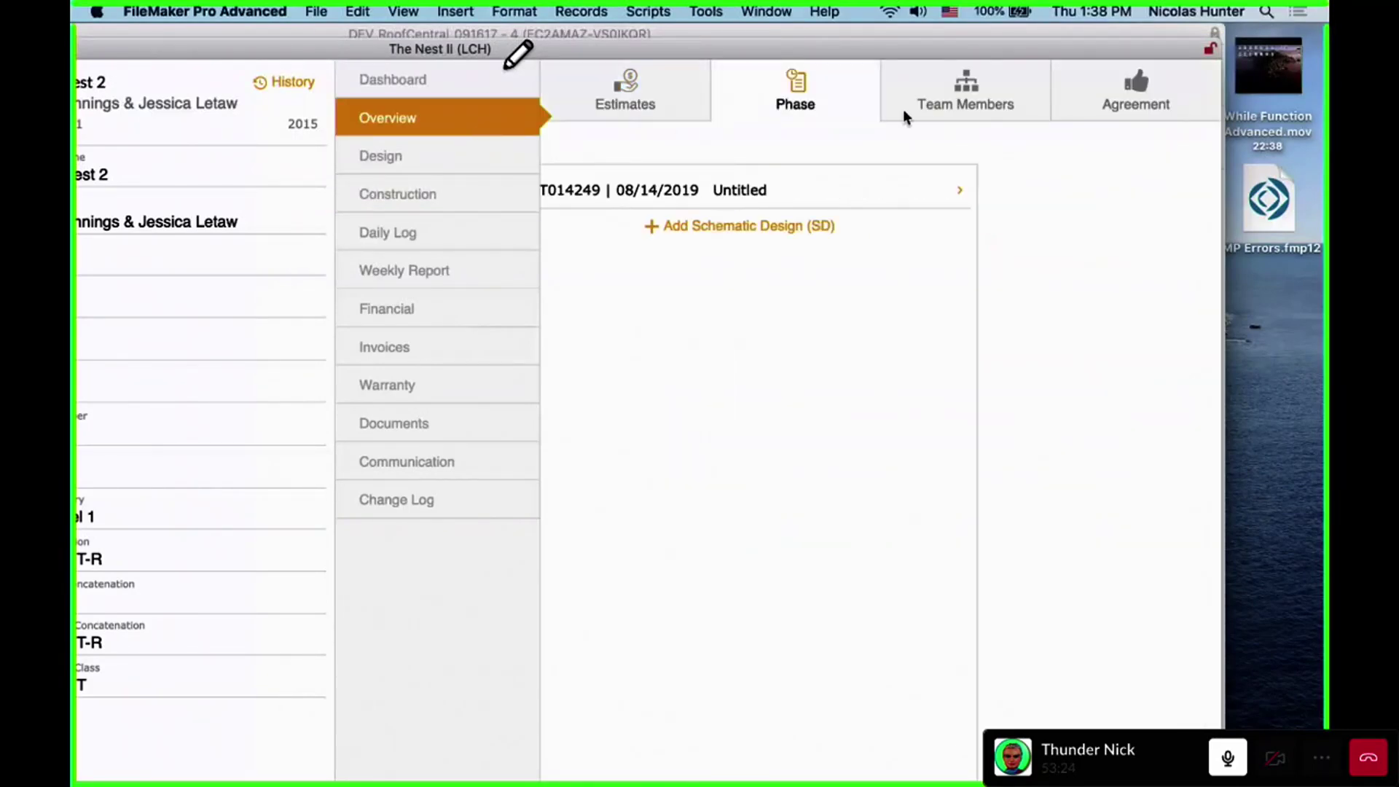
{"action": "left_click", "coordinate": [905, 115]}
{"action": "left_click", "coordinate": [641, 108]}
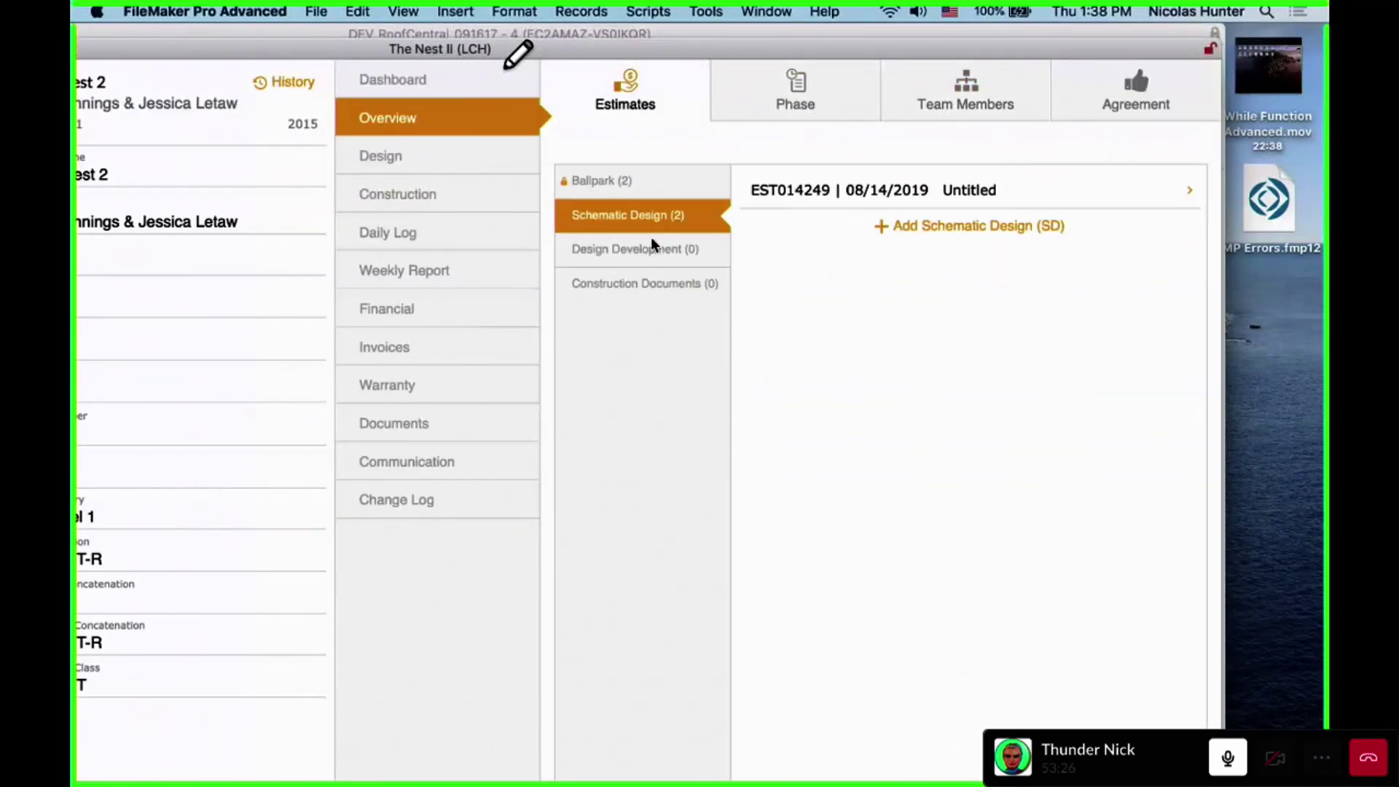
Test the Estimates panel's nested navigation through Design Development and Construction Documents, ending on Schematic Design
{"action": "left_click", "coordinate": [652, 247]}
{"action": "left_click", "coordinate": [656, 283]}
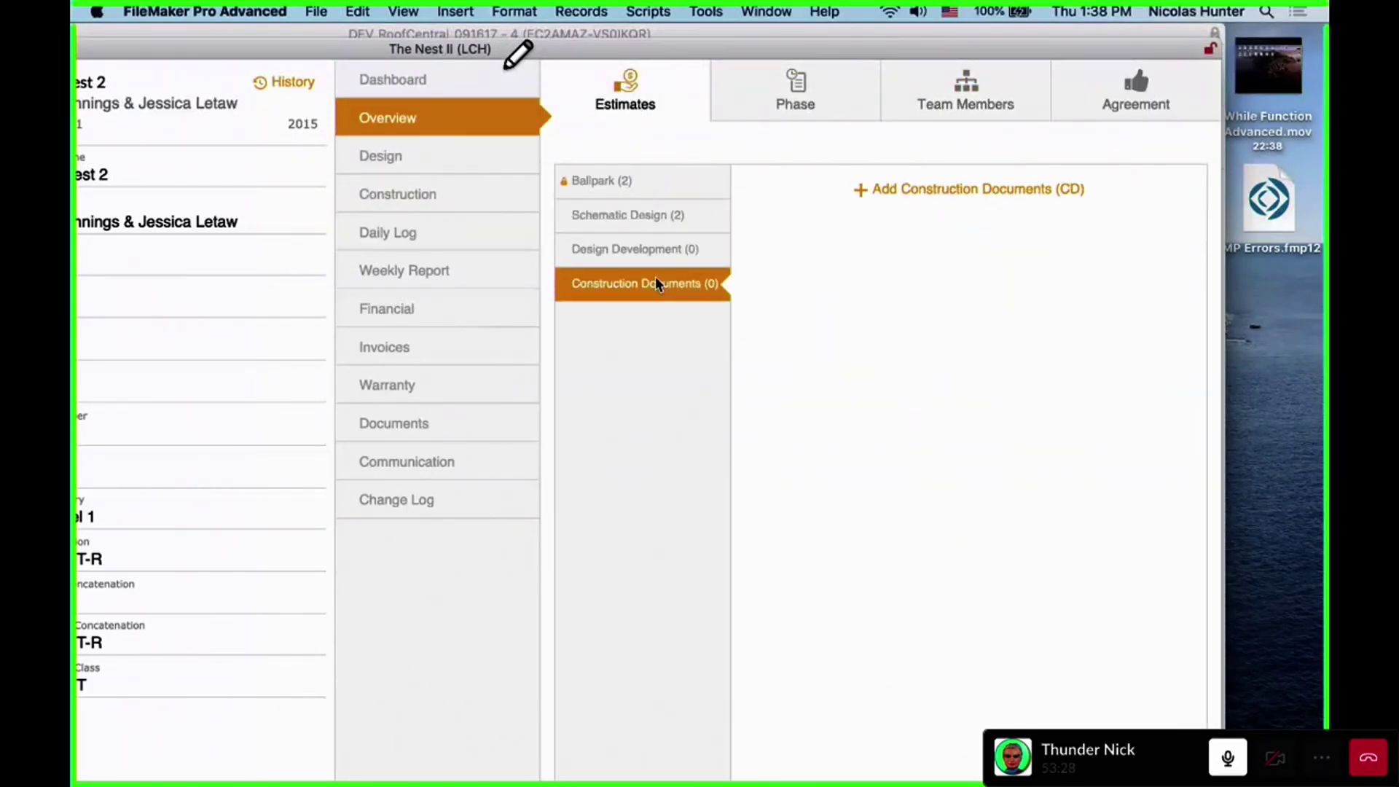
{"action": "left_click", "coordinate": [645, 257]}
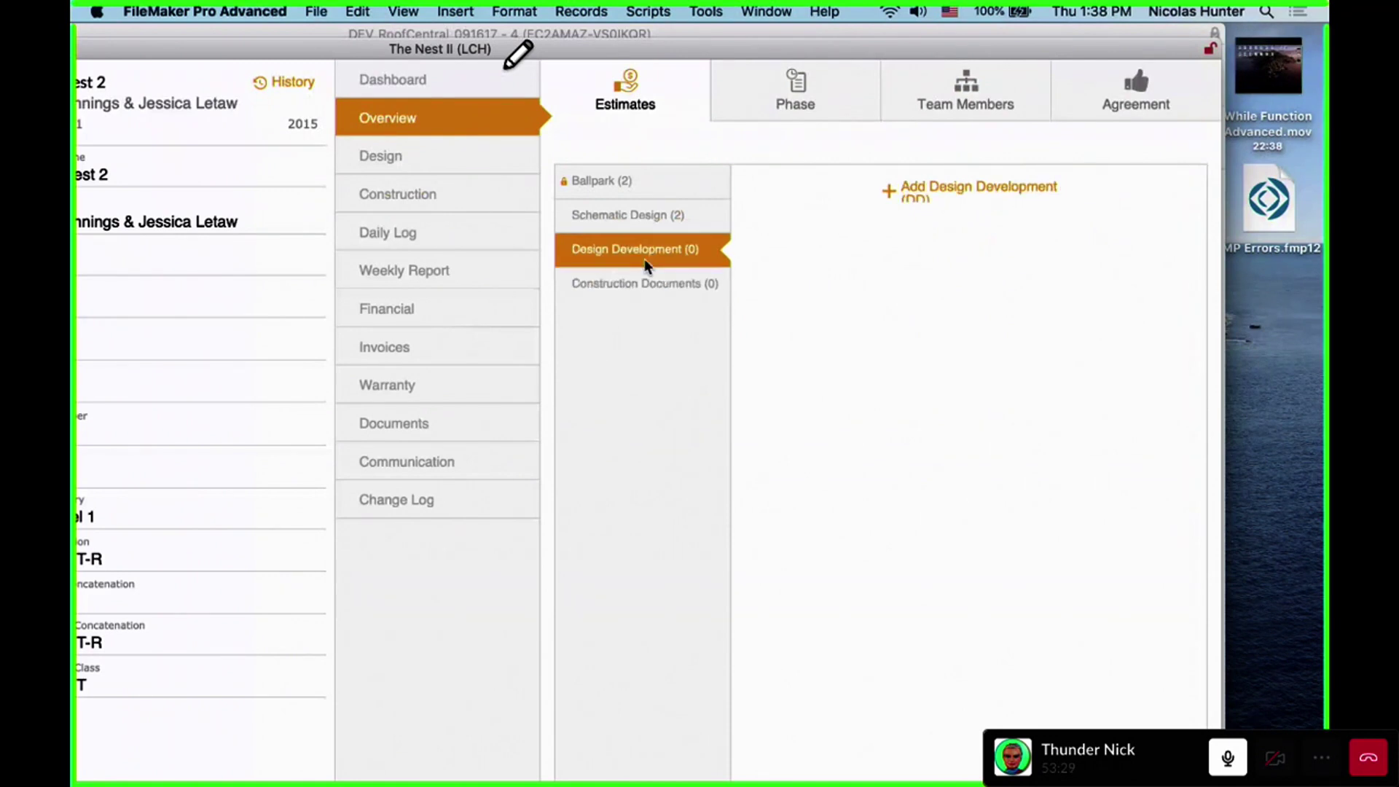
{"action": "left_click", "coordinate": [631, 225]}
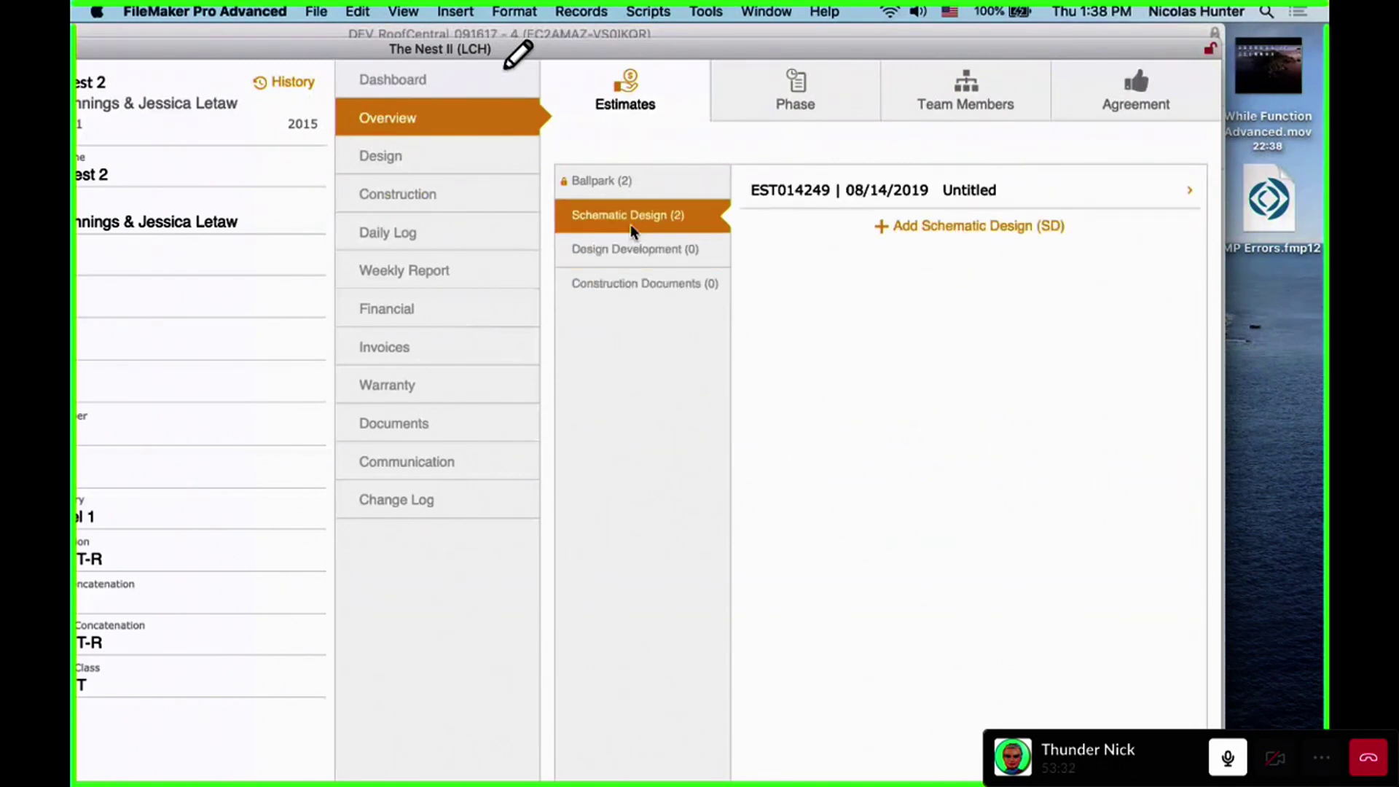
Switch The Nest II window to Layout mode and select the main slide control beside the side navigation
{"action": "key", "text": "super+l"}
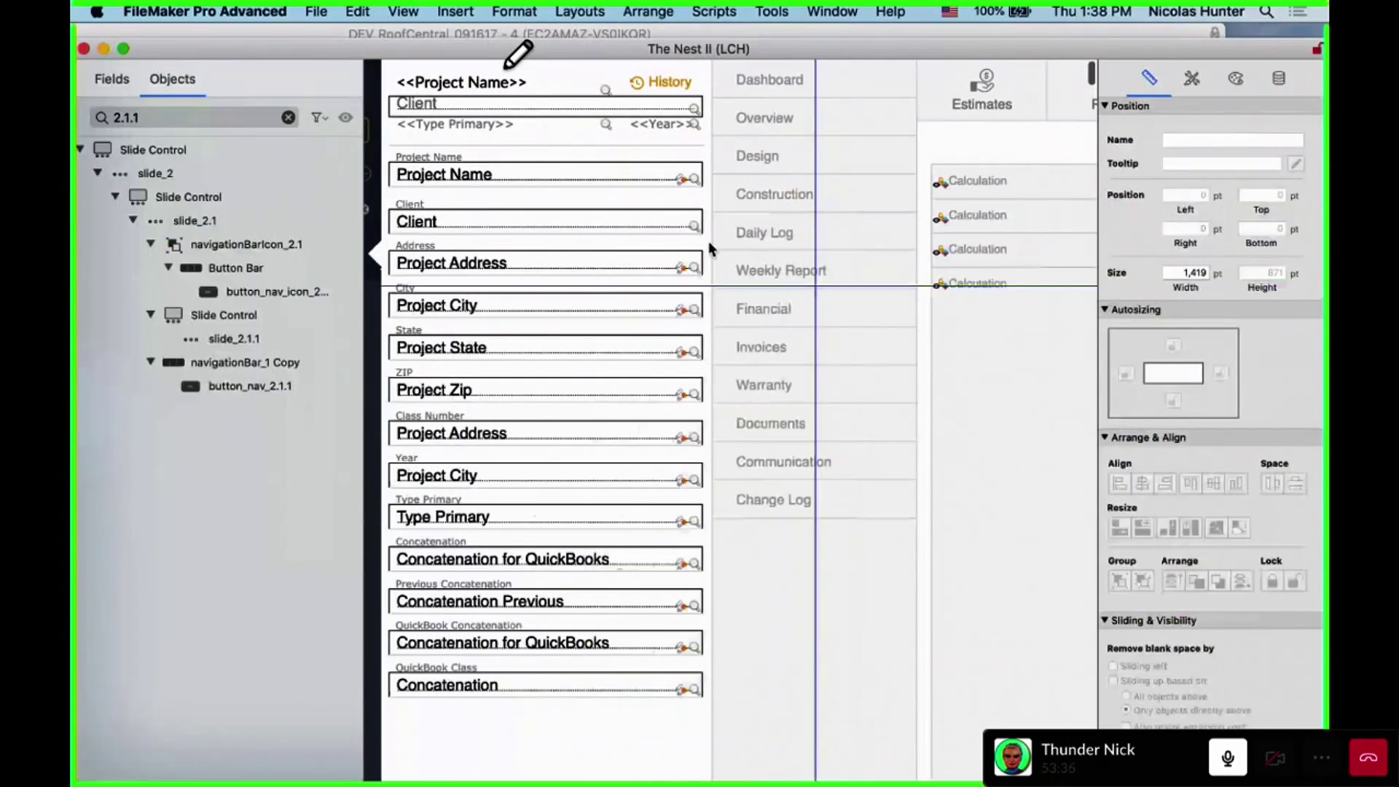
{"action": "scroll", "coordinate": [715, 244], "scroll_direction": "right", "scroll_amount": 10}
{"action": "scroll", "coordinate": [716, 243], "scroll_direction": "left", "scroll_amount": 4}
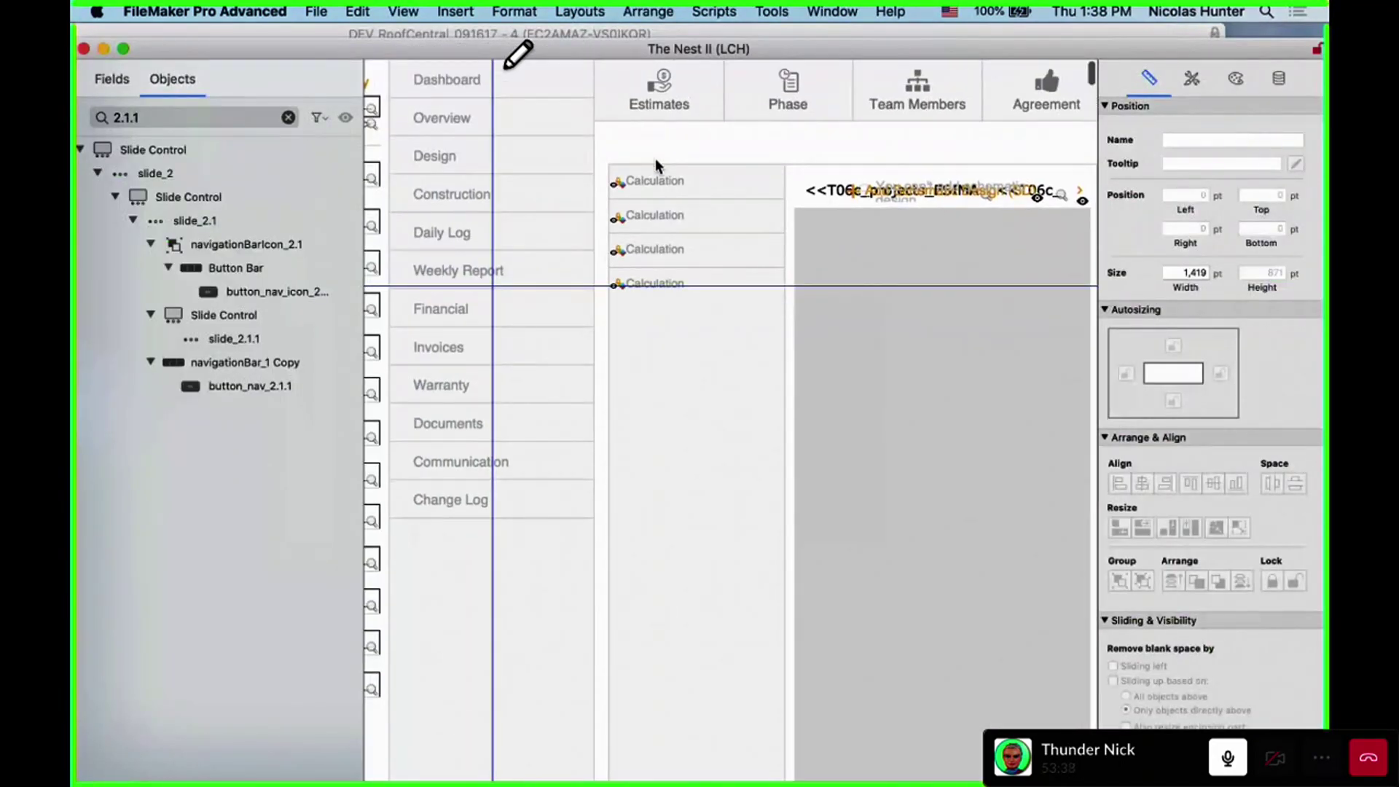
{"action": "scroll", "coordinate": [654, 158], "scroll_direction": "right", "scroll_amount": 5}
{"action": "left_click", "coordinate": [952, 71]}
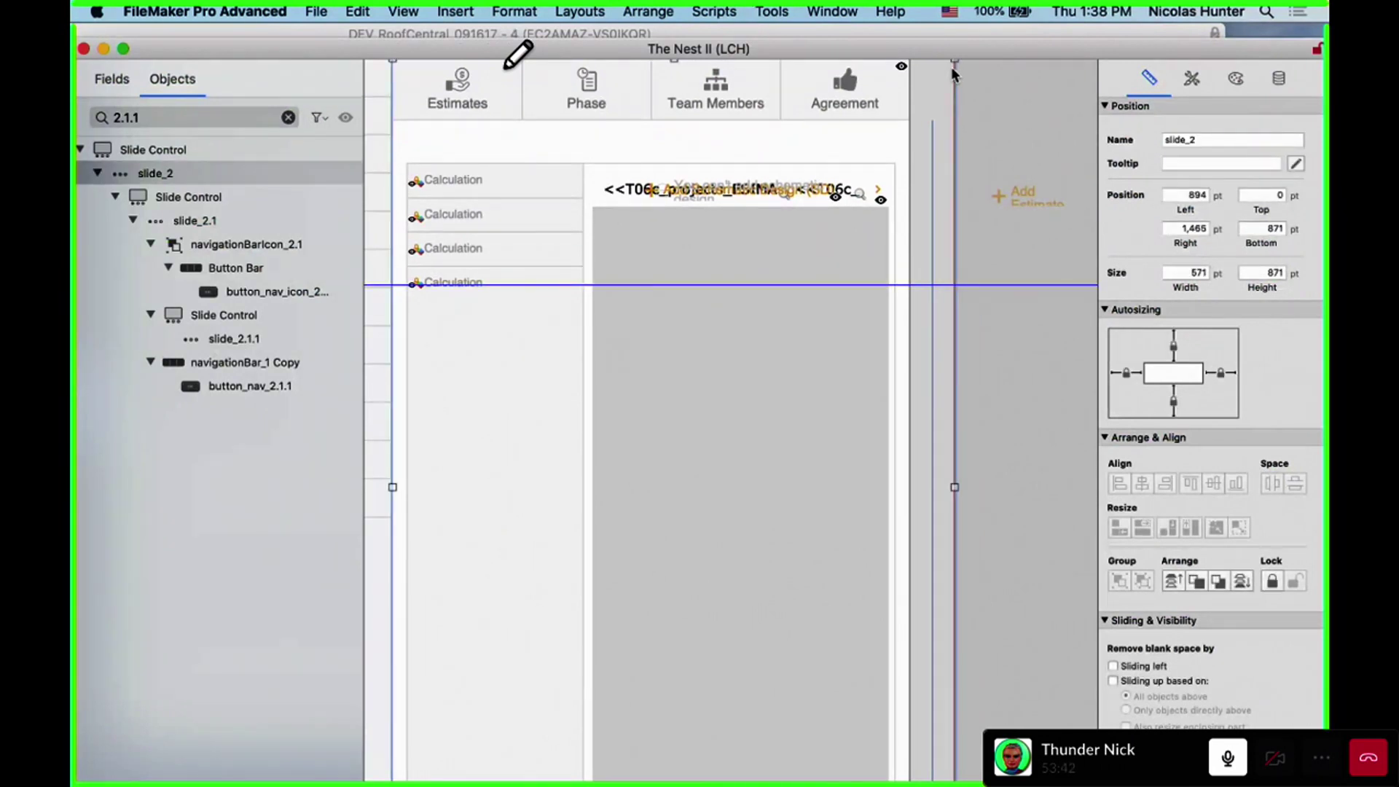
Select the side navigation button bar and pick out its individual segments from Dashboard to Design
{"action": "scroll", "coordinate": [881, 72], "scroll_direction": "left", "scroll_amount": 4}
{"action": "left_click", "coordinate": [488, 110]}
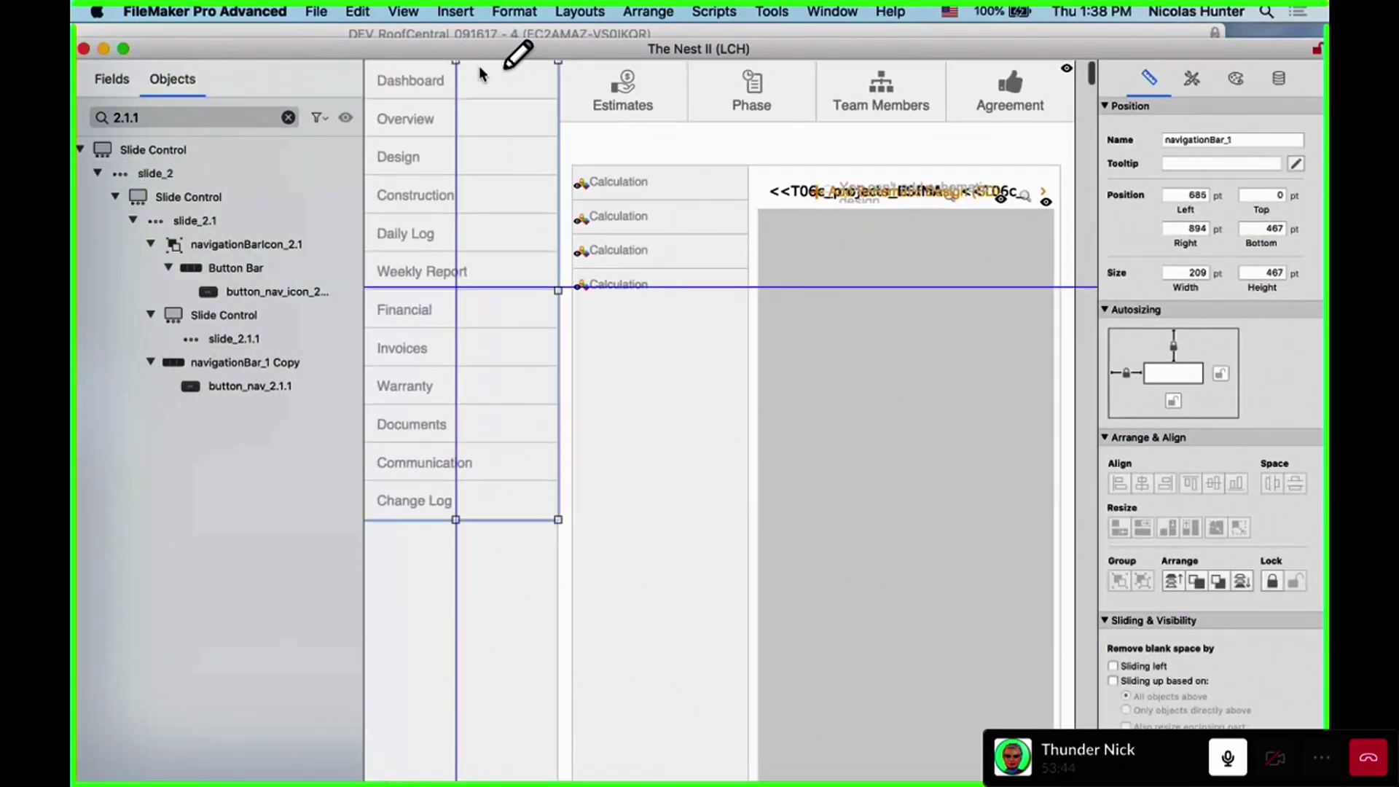
{"action": "left_click", "coordinate": [480, 76]}
{"action": "left_click", "coordinate": [475, 118]}
{"action": "left_click", "coordinate": [472, 175]}
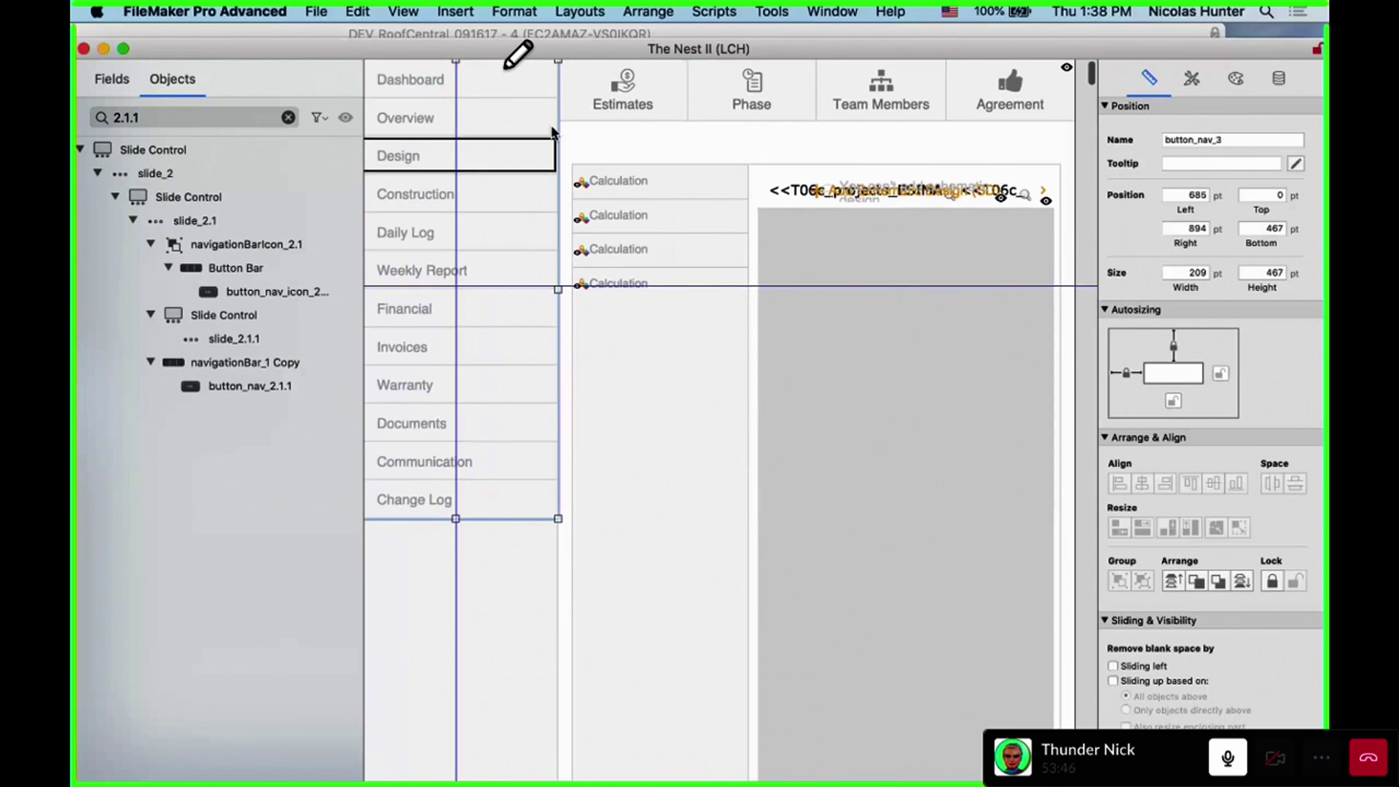
{"action": "left_click", "coordinate": [450, 86]}
Highlight the side navigation bar and the main slide control together to compare their extents, and clear the selection
{"action": "left_click", "coordinate": [657, 148]}
{"action": "scroll", "coordinate": [898, 139], "scroll_direction": "right", "scroll_amount": 5}
{"action": "left_click", "coordinate": [877, 93]}
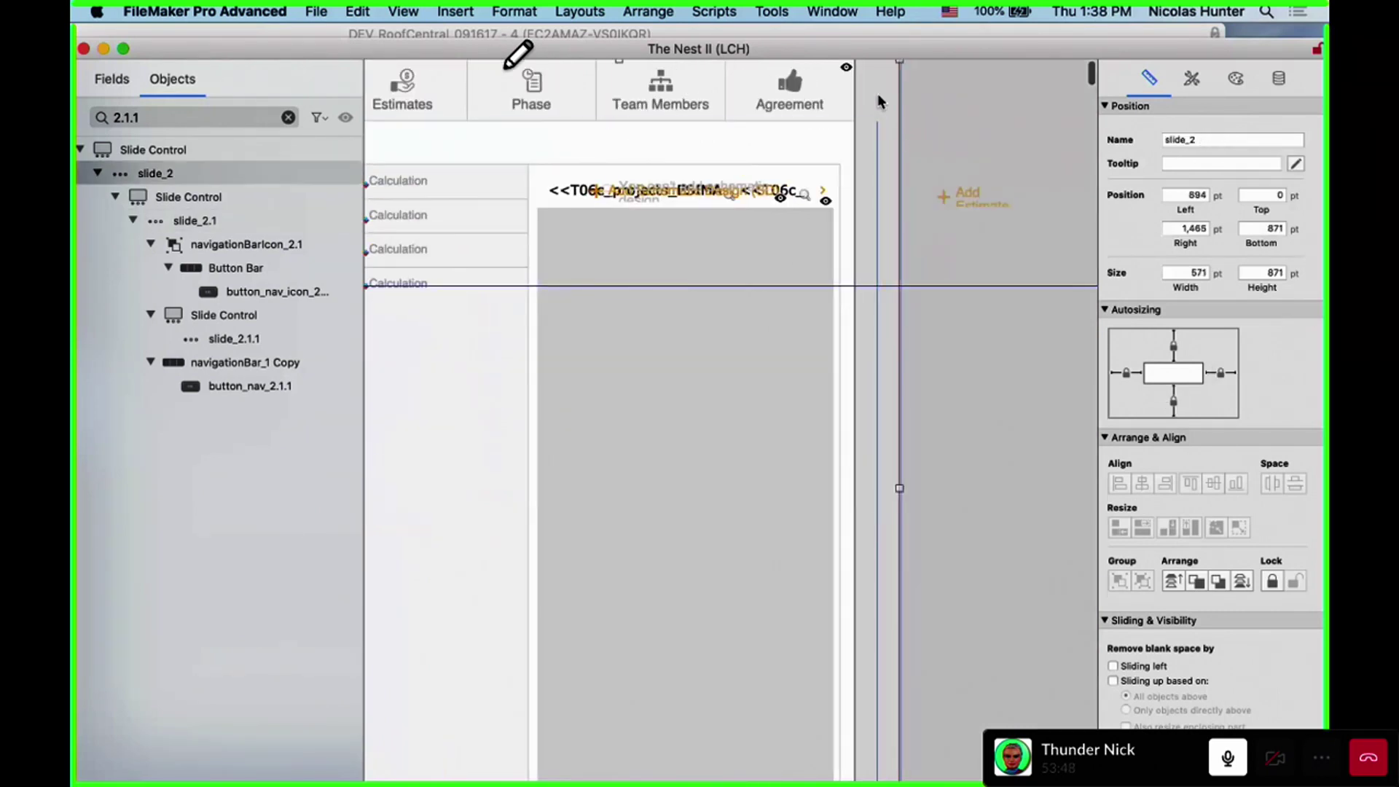
{"action": "scroll", "coordinate": [877, 94], "scroll_direction": "left", "scroll_amount": 10}
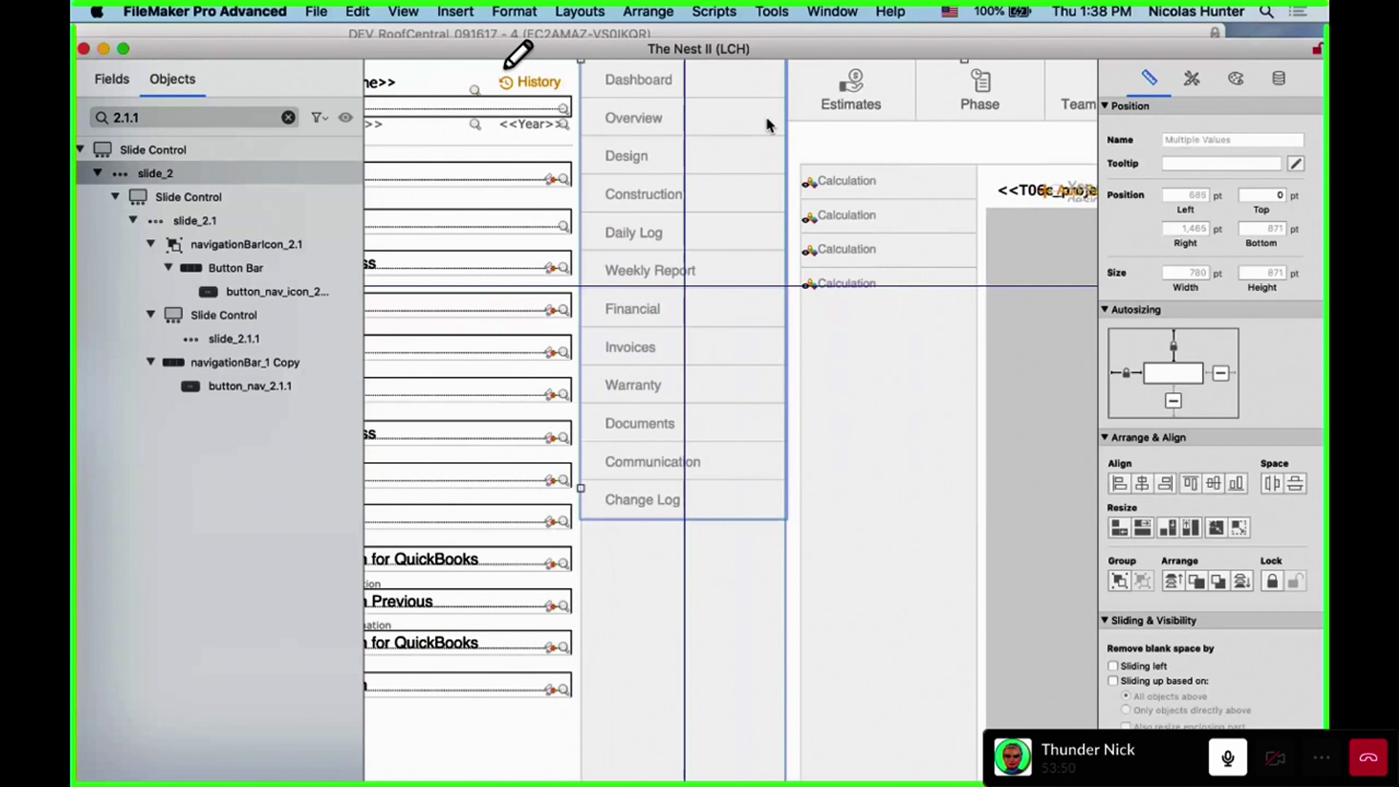
{"action": "scroll", "coordinate": [765, 125], "scroll_direction": "right", "scroll_amount": 6}
{"action": "scroll", "coordinate": [1067, 130], "scroll_direction": "right", "scroll_amount": 3}
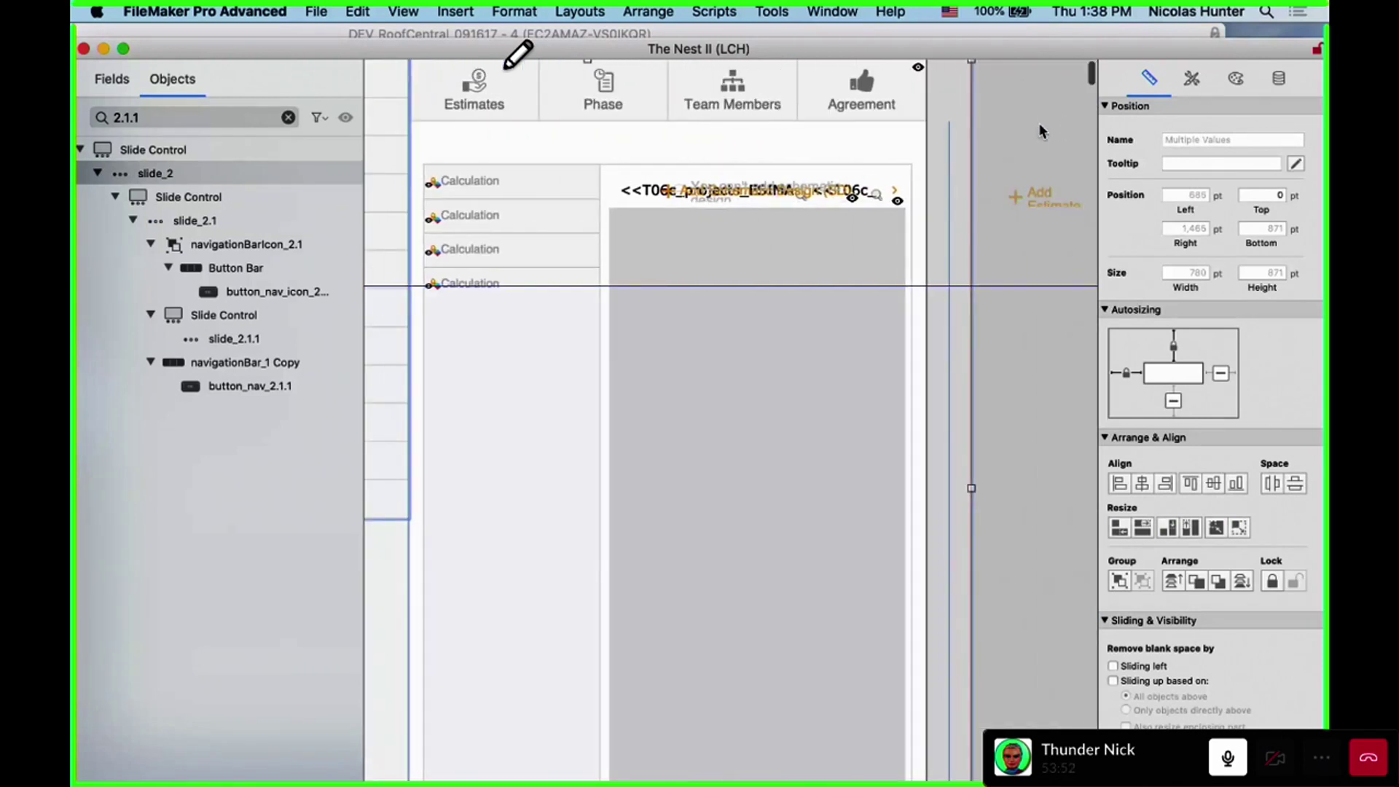
{"action": "left_click", "coordinate": [1038, 122]}
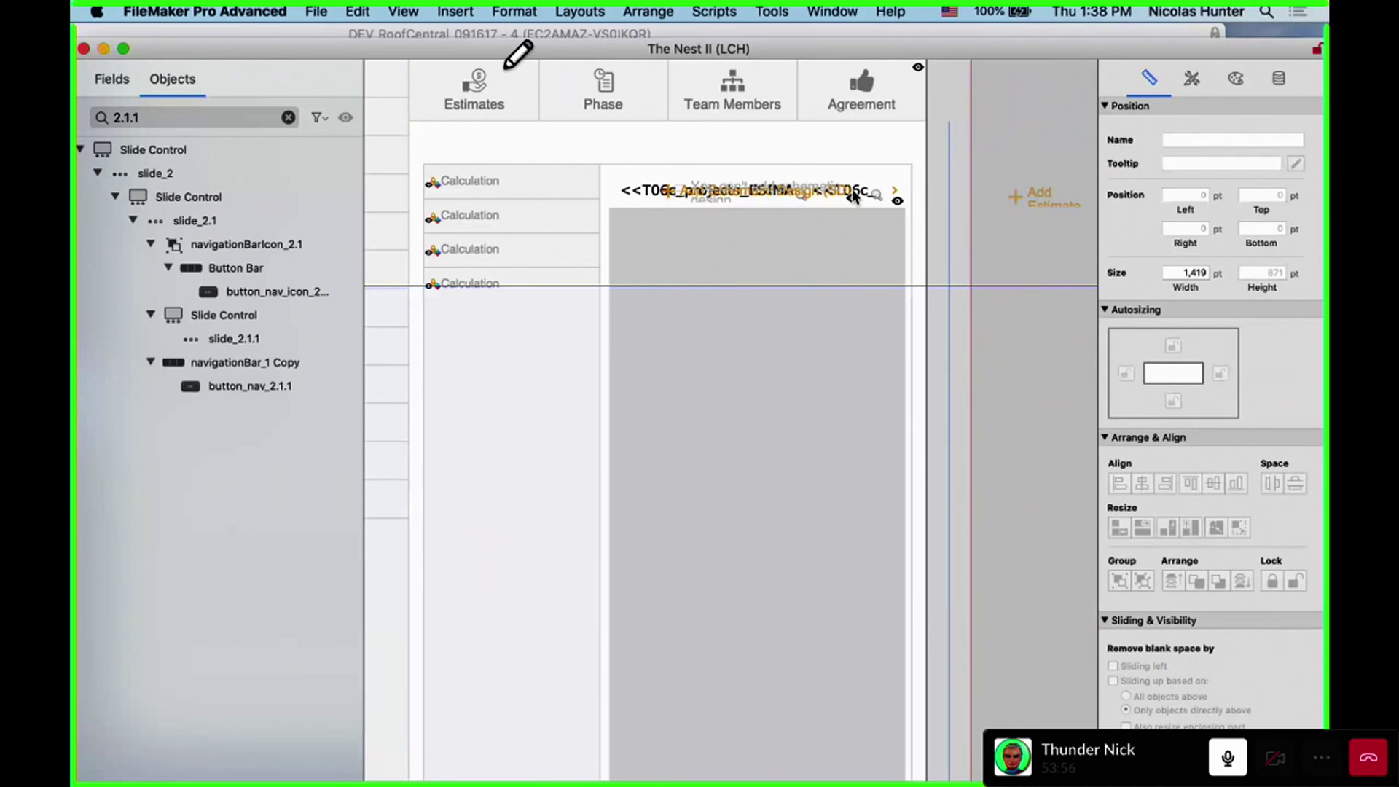
Clear the object search and inspect the Dashboard segment's script and parameter in Button Bar Setup
{"action": "left_click", "coordinate": [288, 118]}
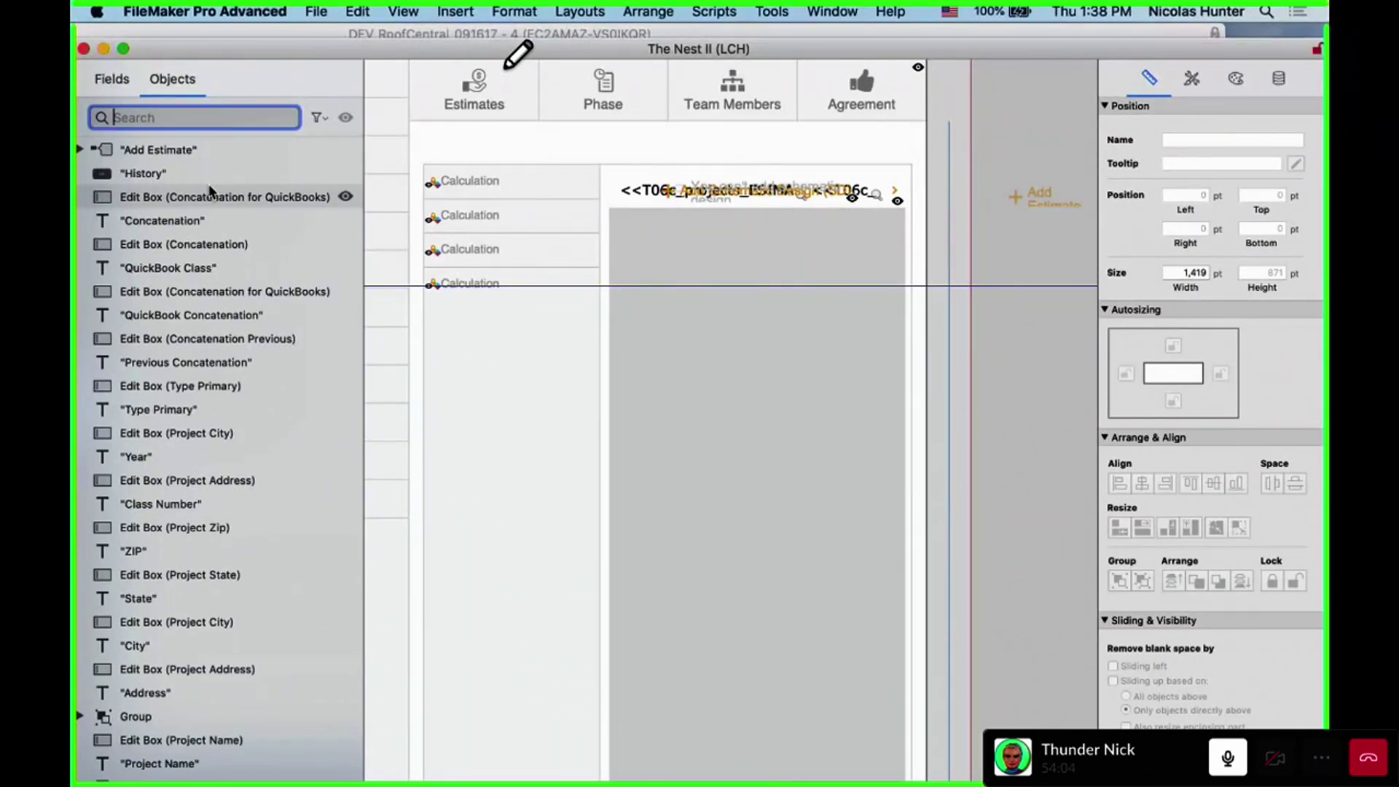
{"action": "scroll", "coordinate": [827, 211], "scroll_direction": "left", "scroll_amount": 4}
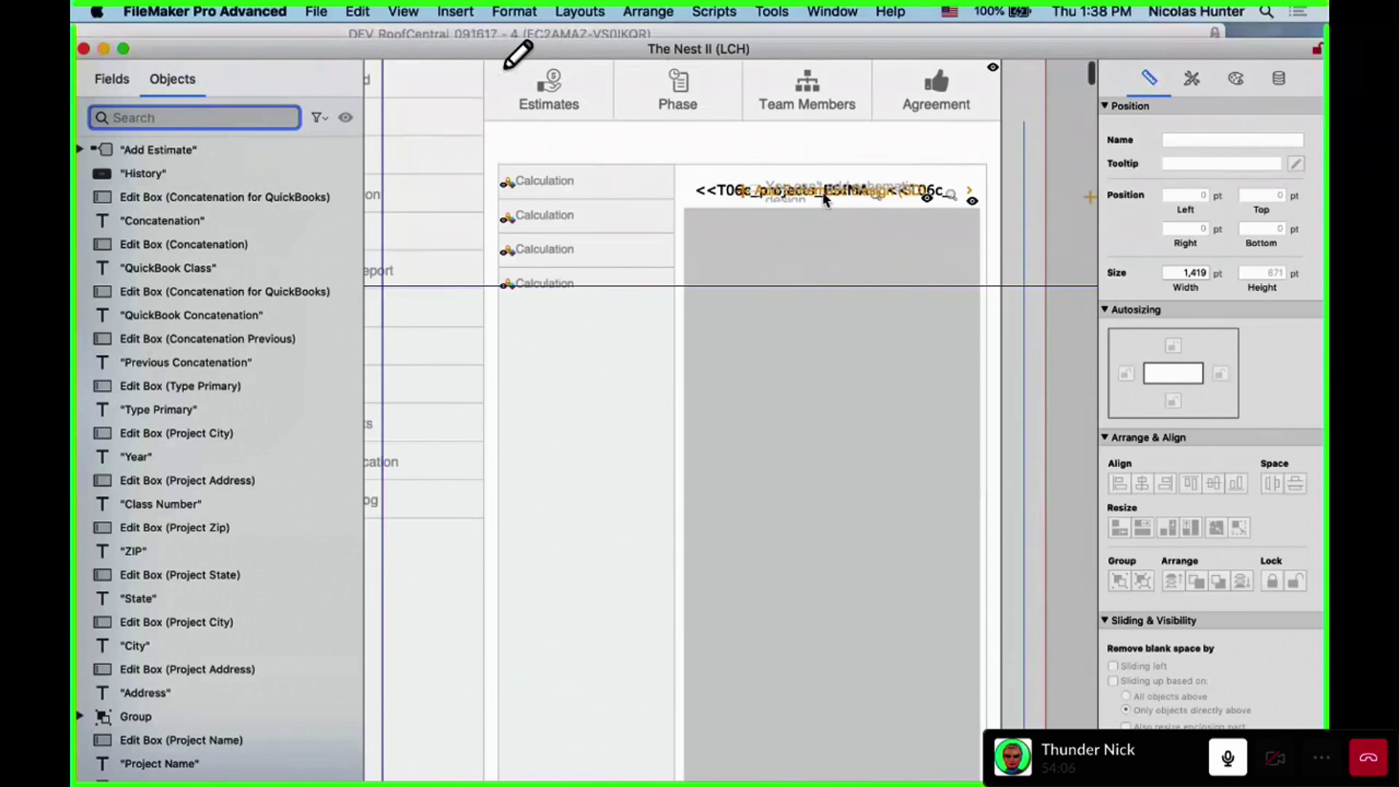
{"action": "left_click", "coordinate": [461, 85]}
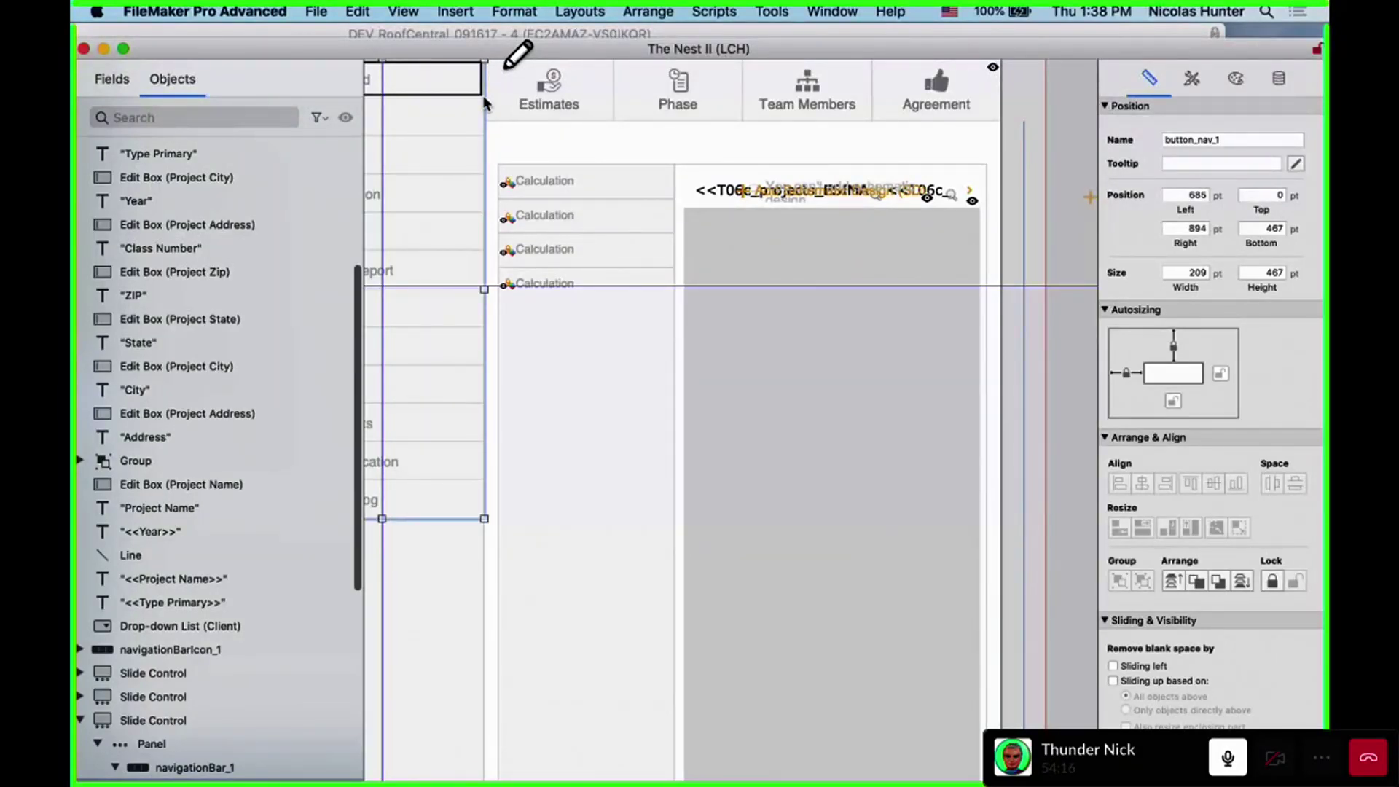
{"action": "left_click", "coordinate": [515, 54]}
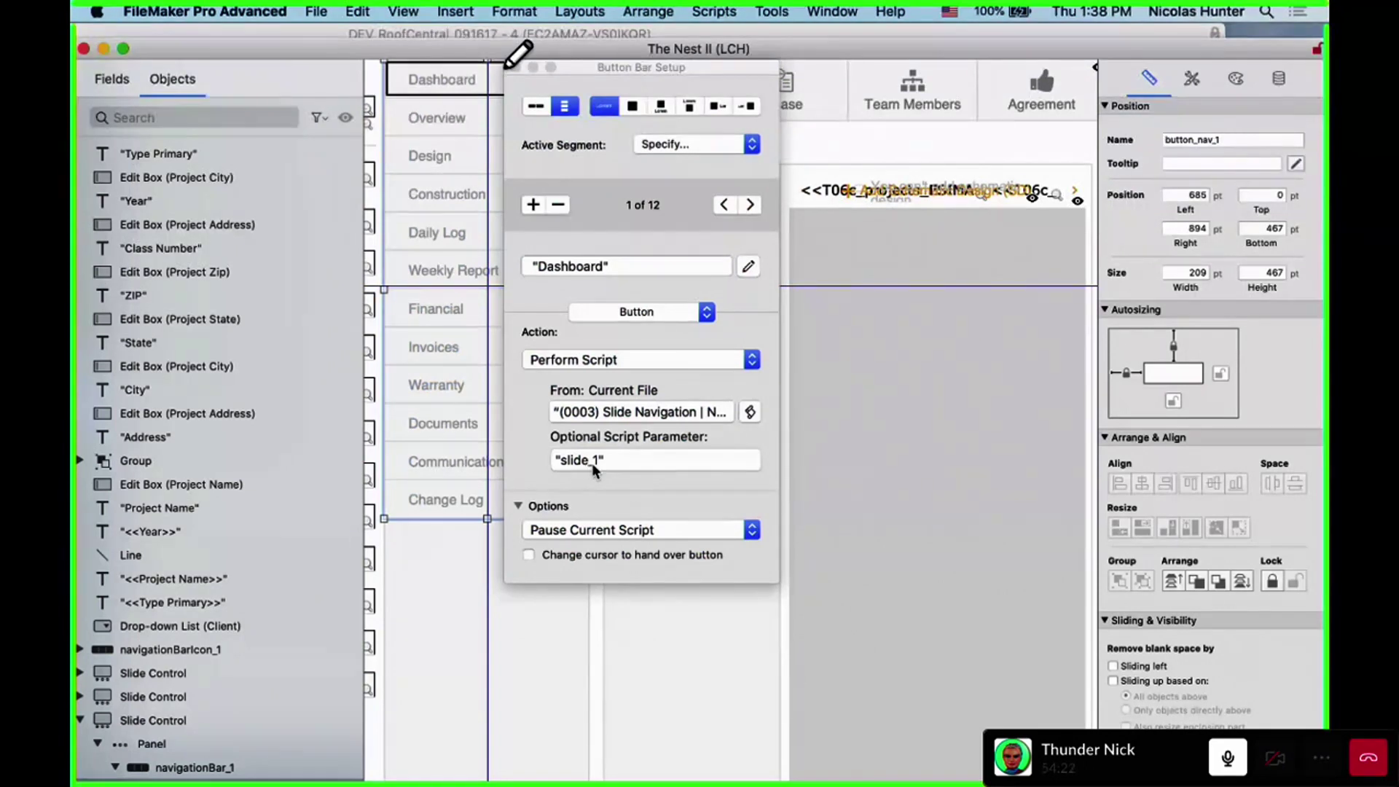
{"action": "left_click", "coordinate": [515, 67]}
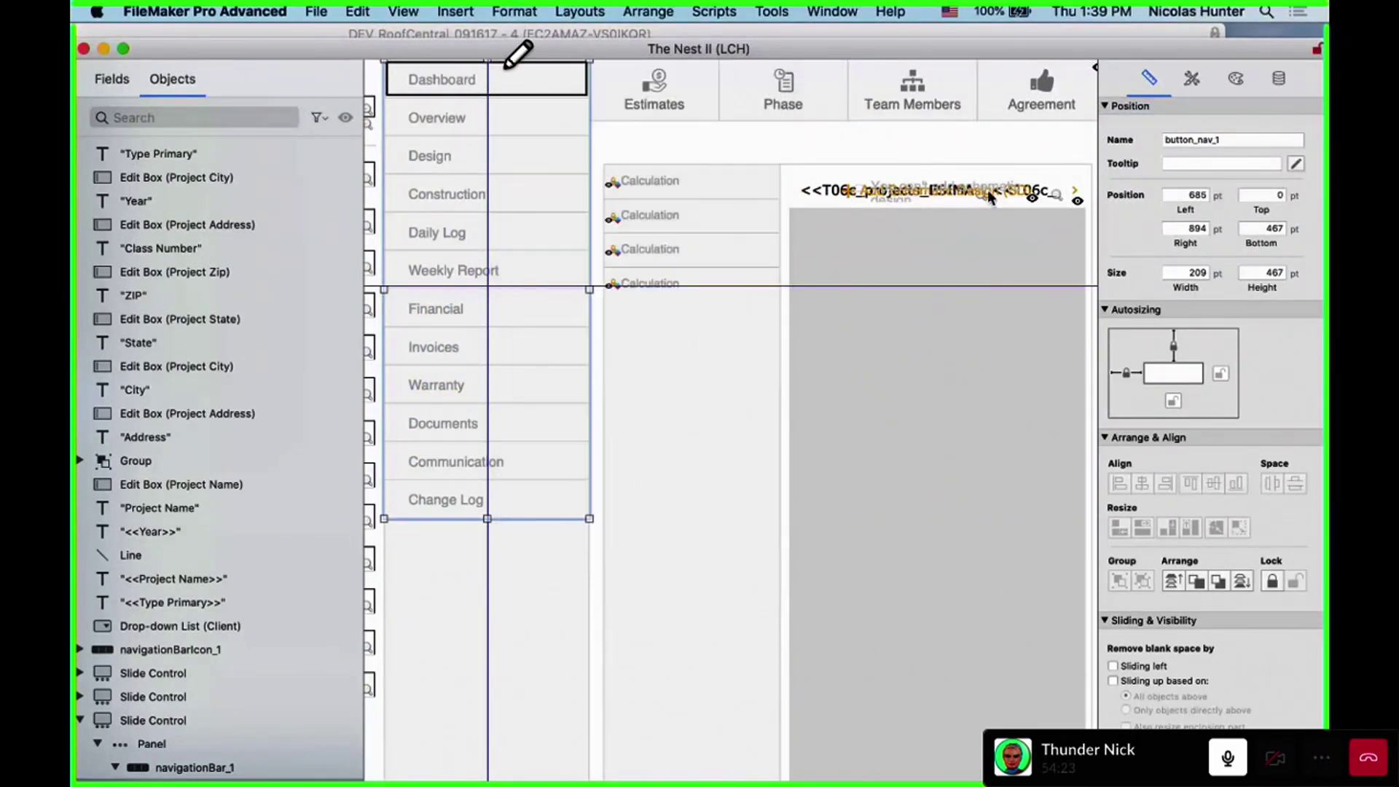
Switch the main slide control from its second slide to its first and check each slide's object name
{"action": "left_click", "coordinate": [970, 157]}
{"action": "scroll", "coordinate": [940, 131], "scroll_direction": "right", "scroll_amount": 3}
{"action": "left_click", "coordinate": [914, 102]}
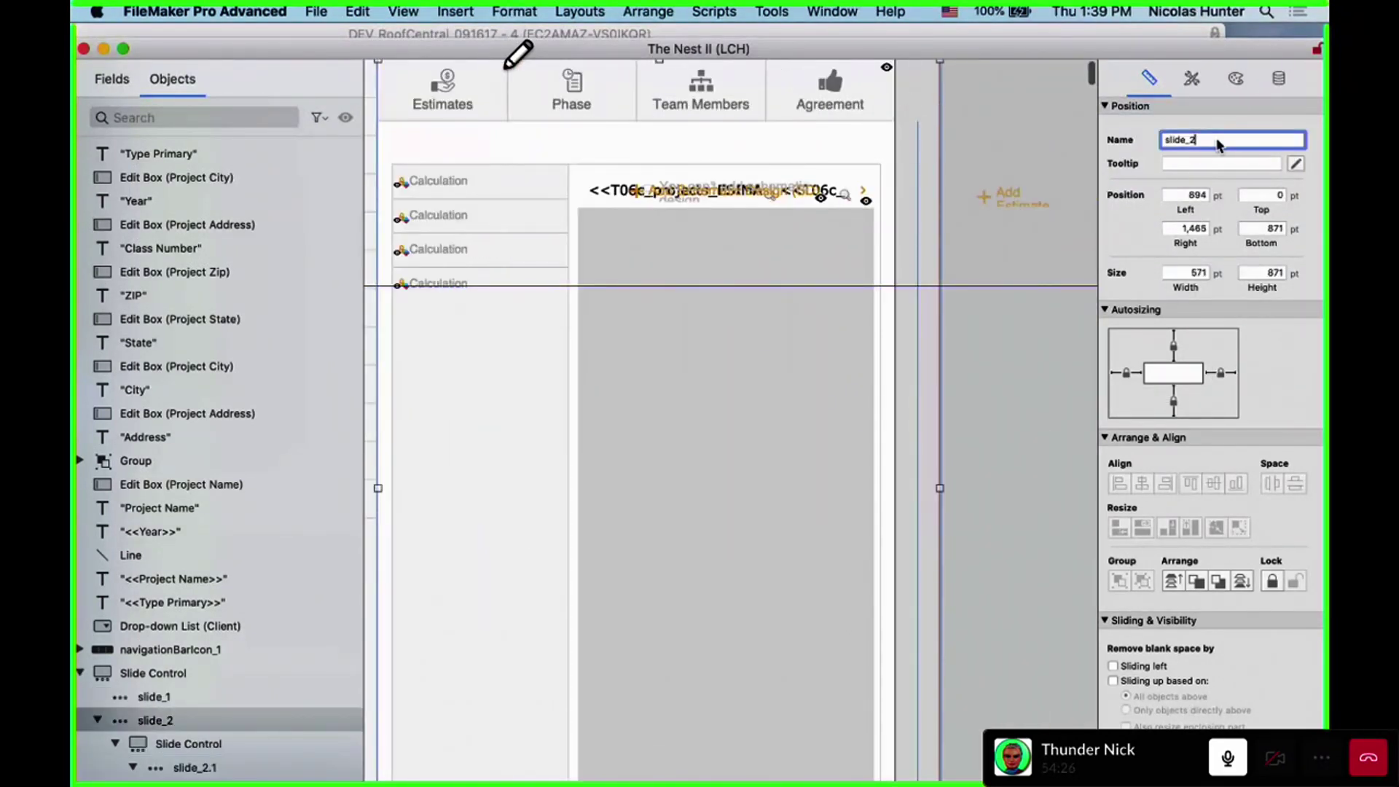
{"action": "double_click", "coordinate": [937, 91]}
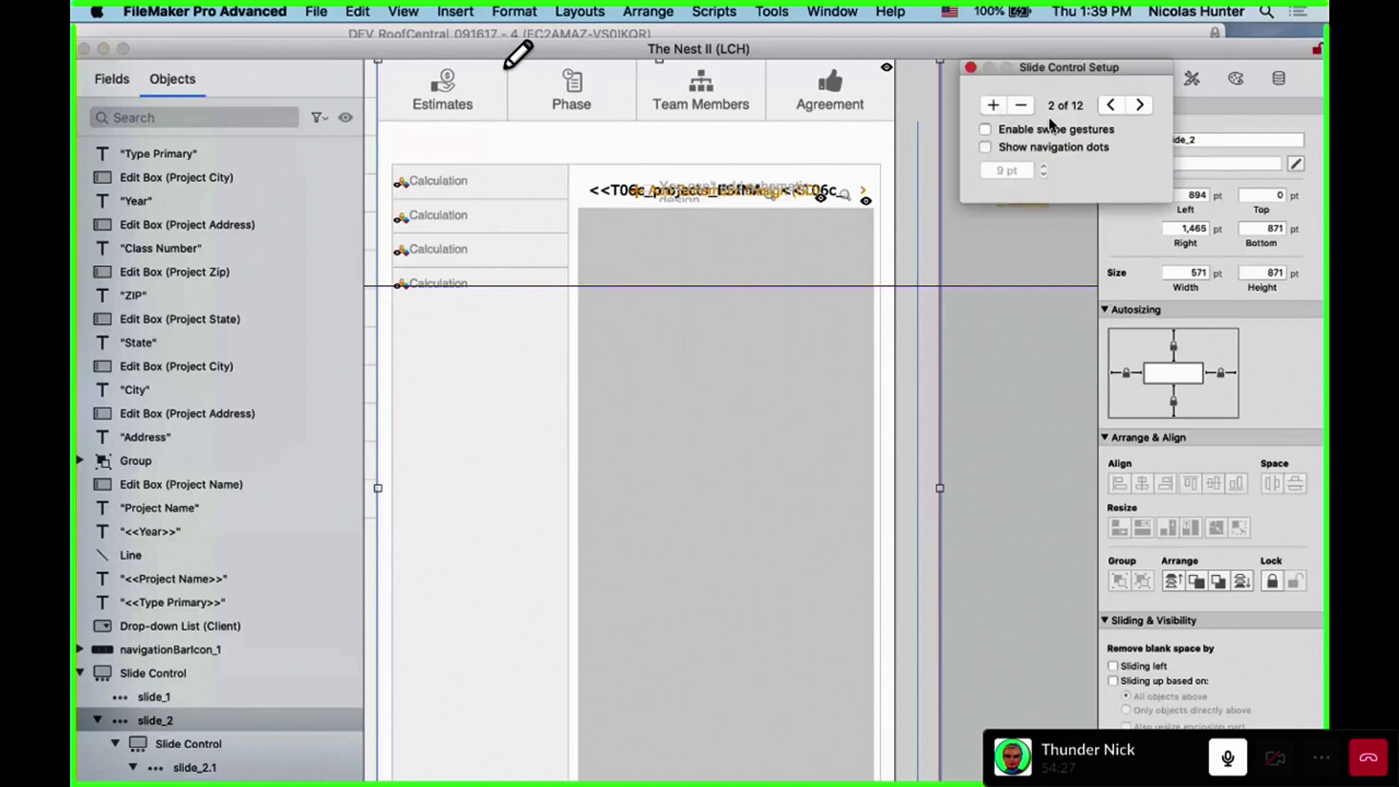
{"action": "left_click", "coordinate": [1110, 104]}
{"action": "left_click", "coordinate": [947, 146]}
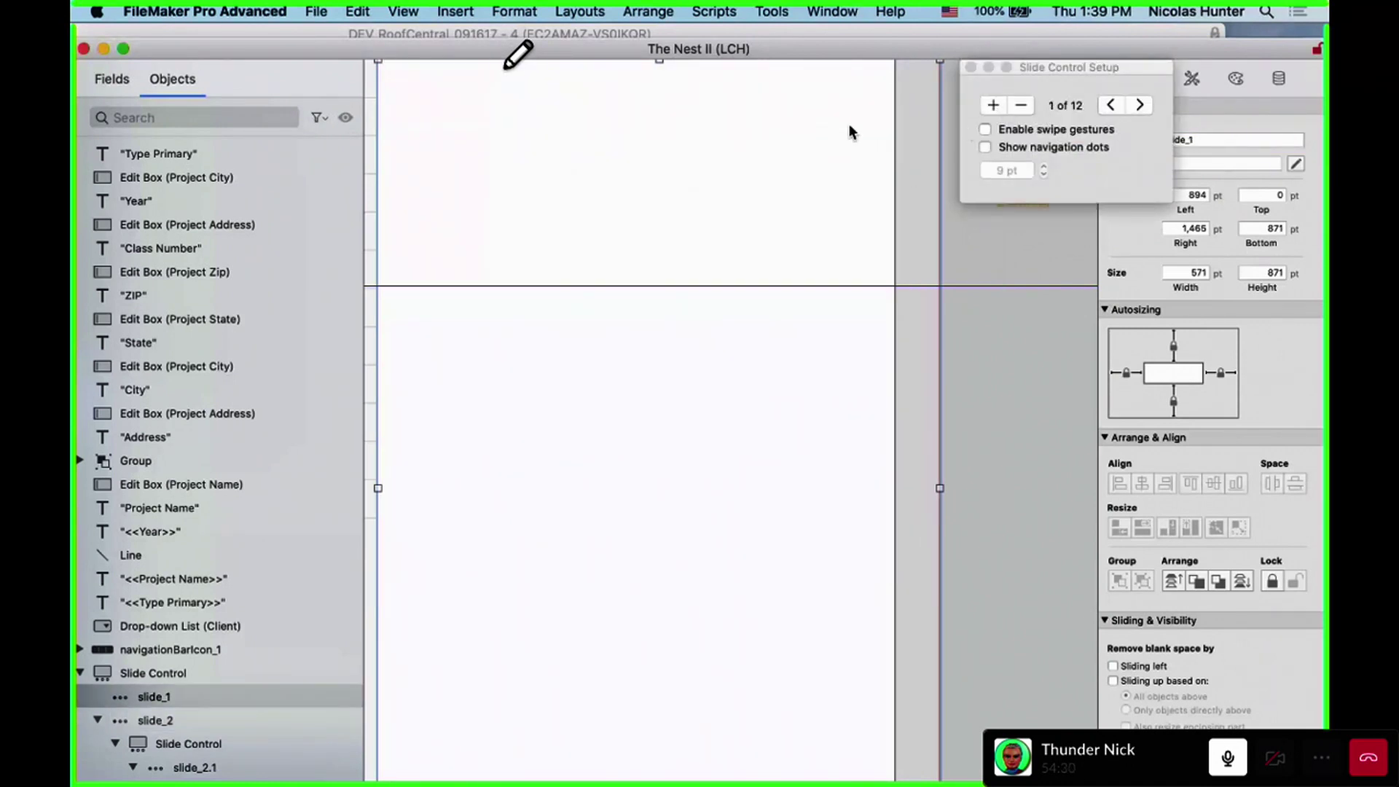
{"action": "left_click", "coordinate": [970, 67]}
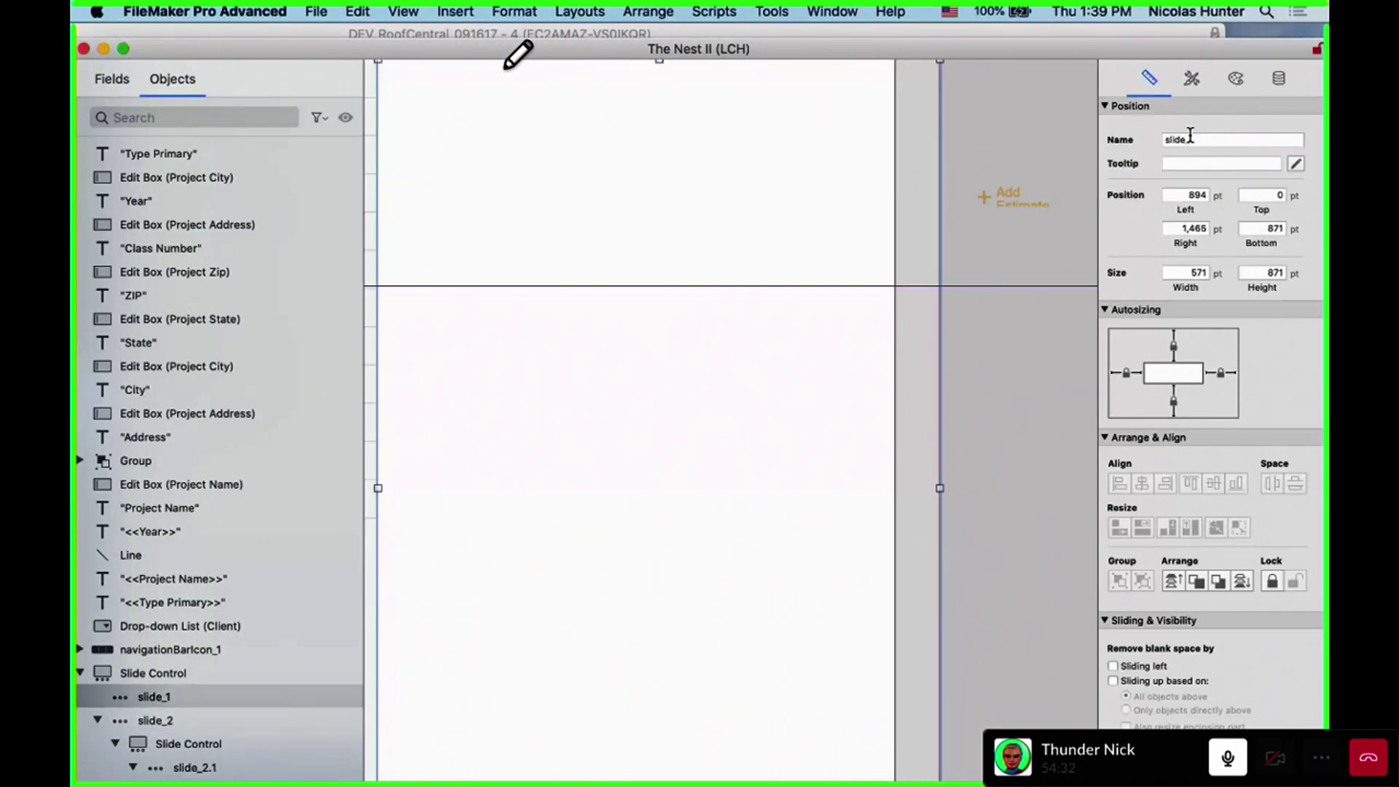
{"action": "left_click", "coordinate": [1189, 136]}
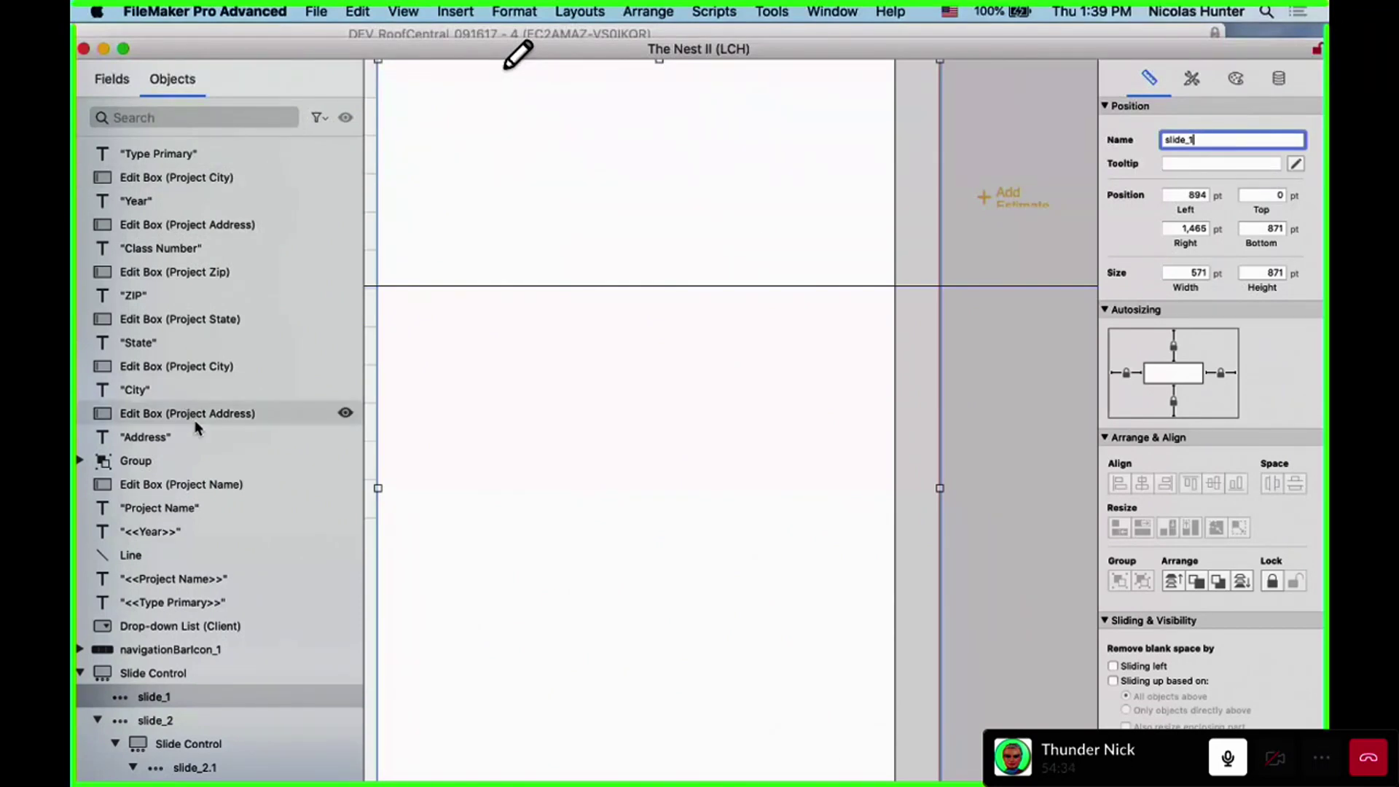
Collapse slide_2 in the object tree and compare the slide names with the side navigation's segments
{"action": "scroll", "coordinate": [196, 428], "scroll_direction": "down", "scroll_amount": 5}
{"action": "left_click", "coordinate": [98, 486]}
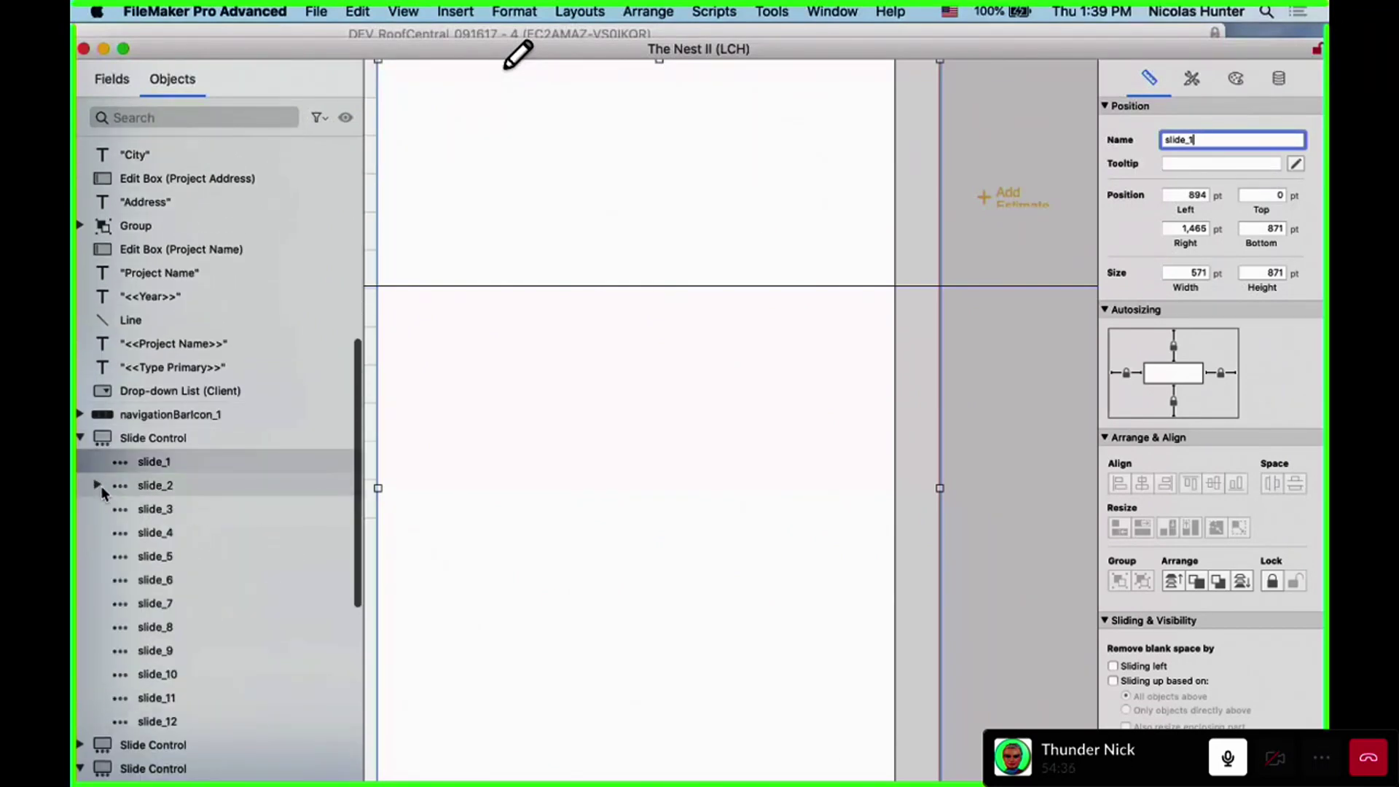
{"action": "scroll", "coordinate": [705, 397], "scroll_direction": "left", "scroll_amount": 5}
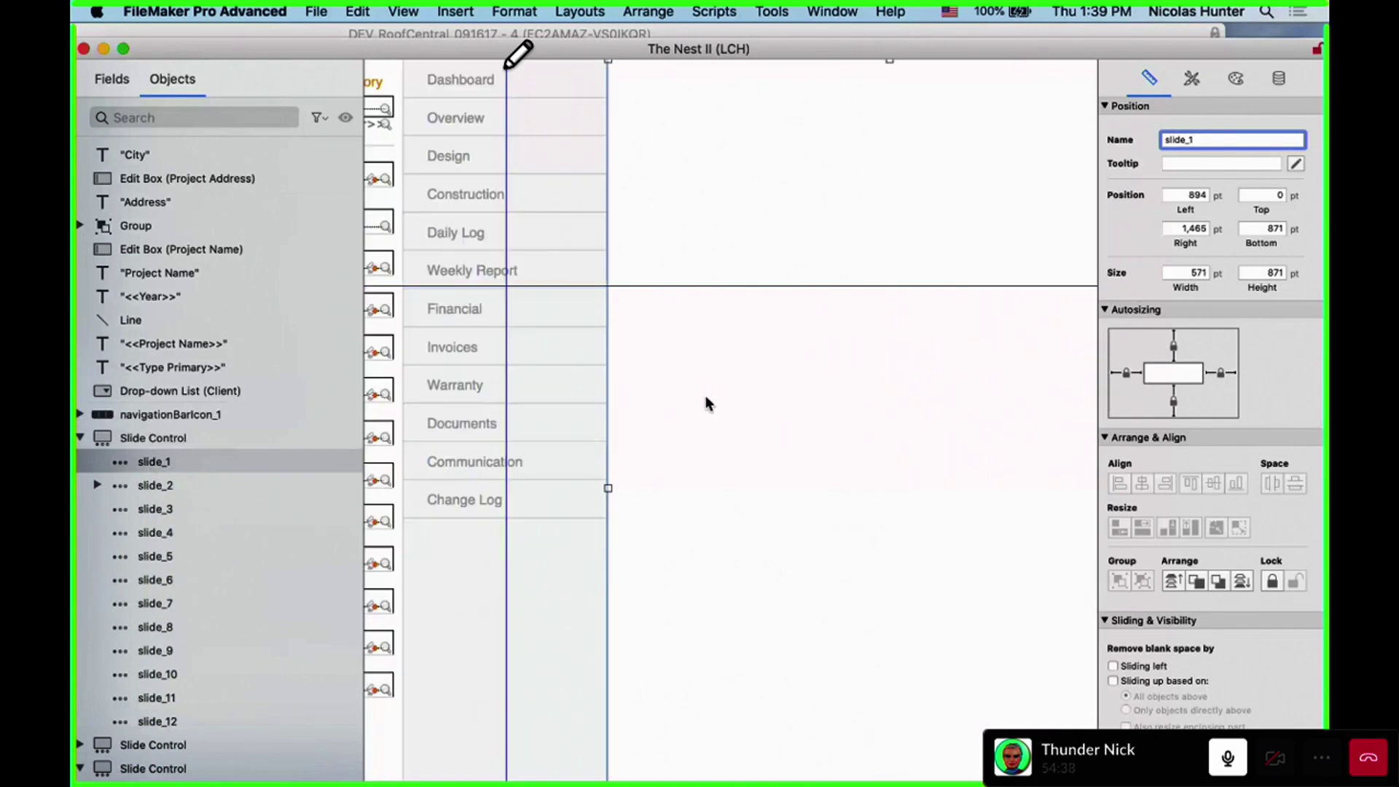
{"action": "scroll", "coordinate": [705, 397], "scroll_direction": "left", "scroll_amount": 3}
{"action": "scroll", "coordinate": [705, 397], "scroll_direction": "right", "scroll_amount": 5}
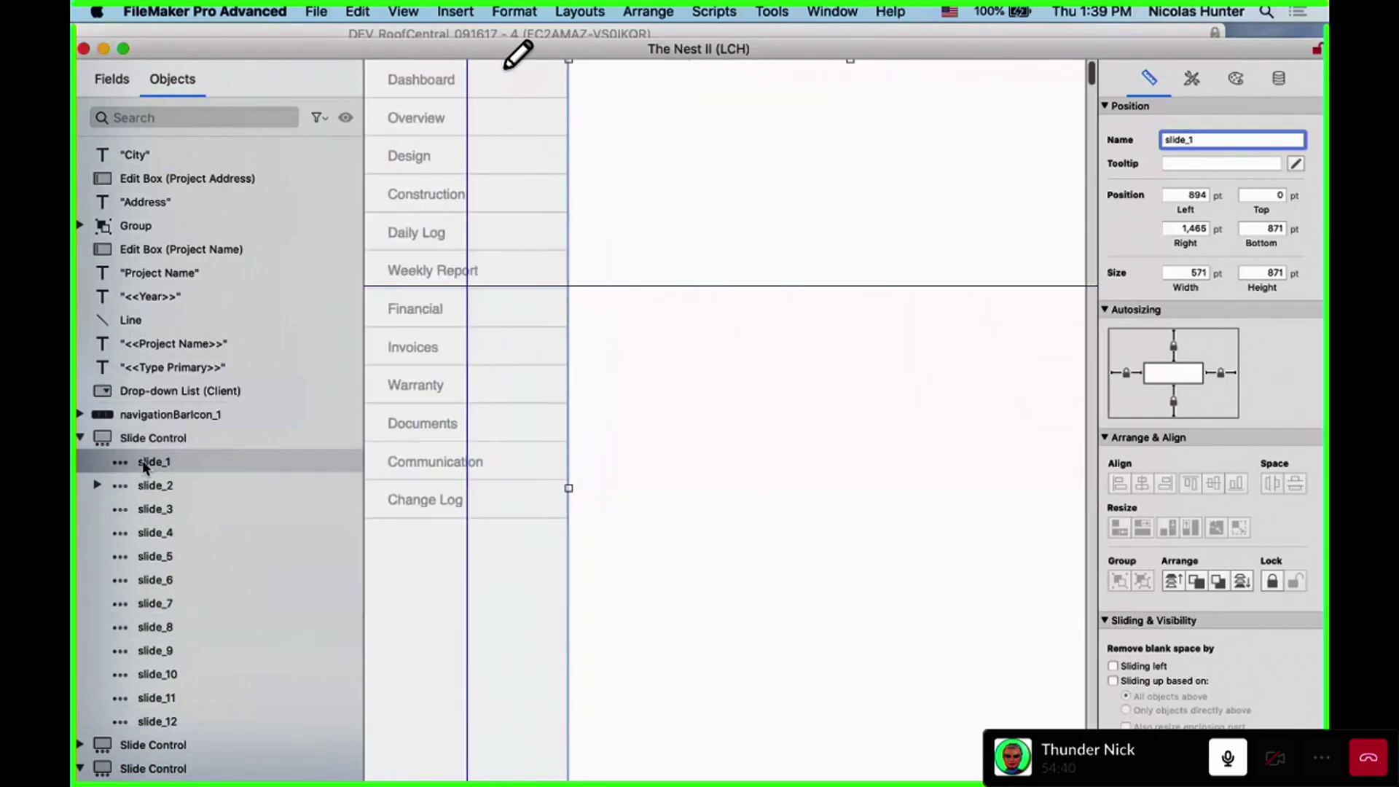
Select the parent Slide Control in the object tree and open its setup to check the slide count
{"action": "left_click", "coordinate": [148, 438]}
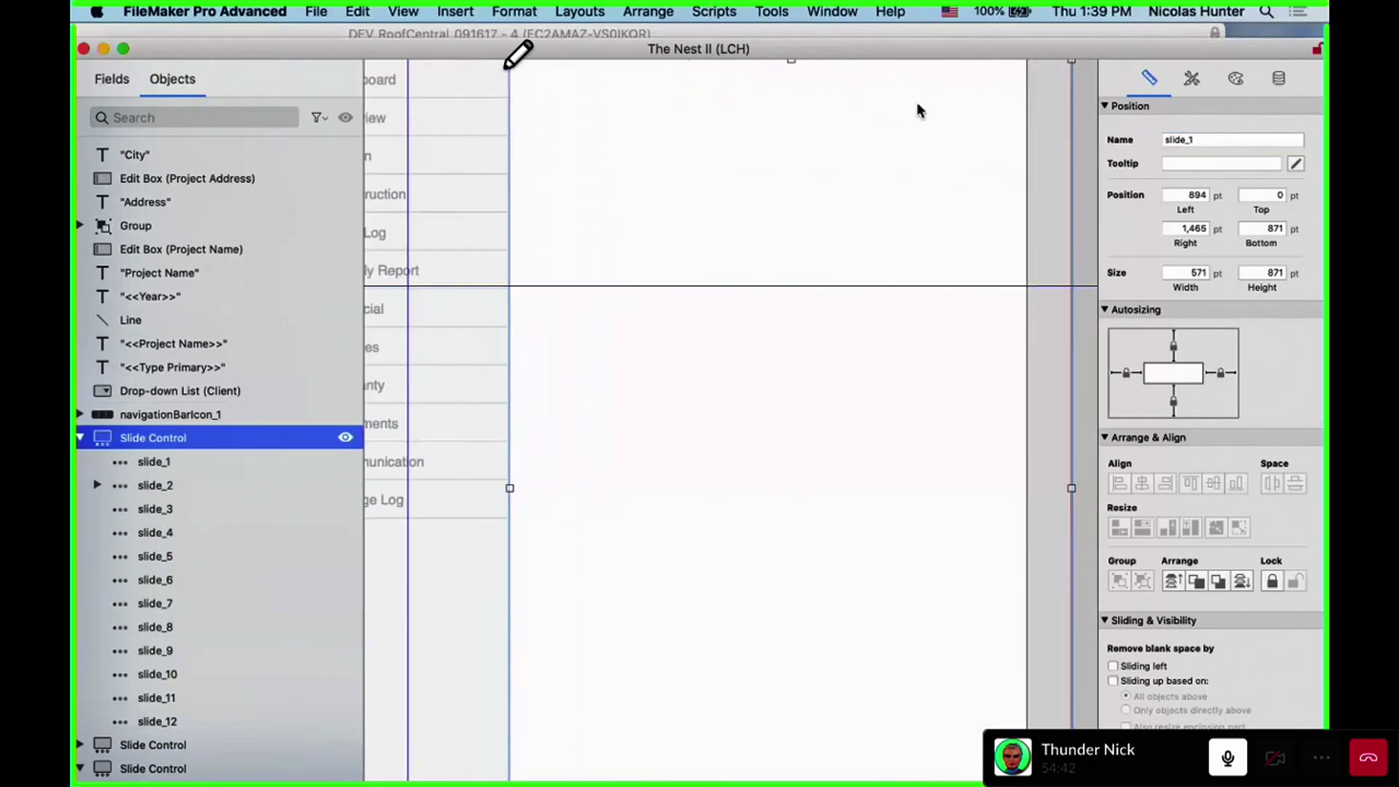
{"action": "scroll", "coordinate": [195, 423], "scroll_direction": "down", "scroll_amount": 1}
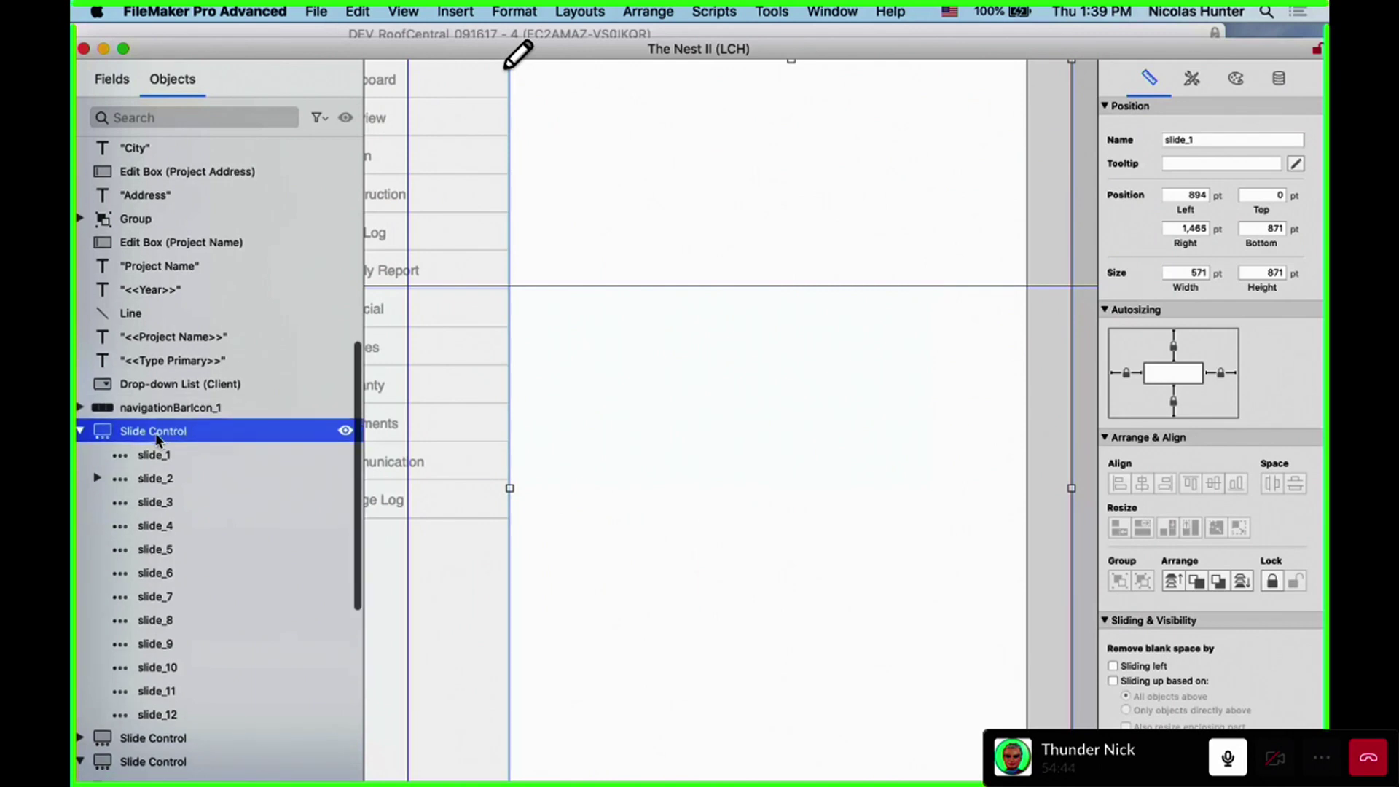
{"action": "scroll", "coordinate": [150, 435], "scroll_direction": "down", "scroll_amount": 3}
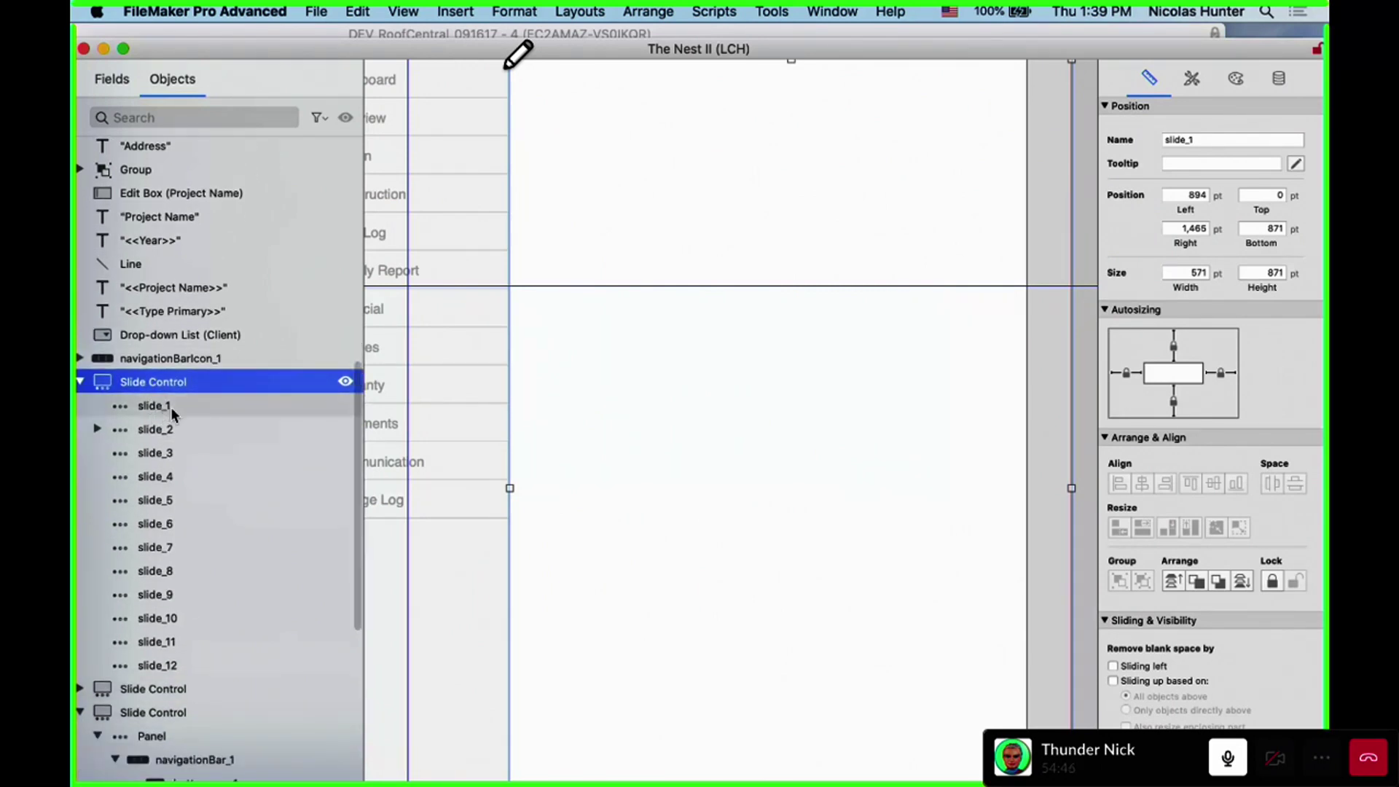
{"action": "double_click", "coordinate": [856, 347]}
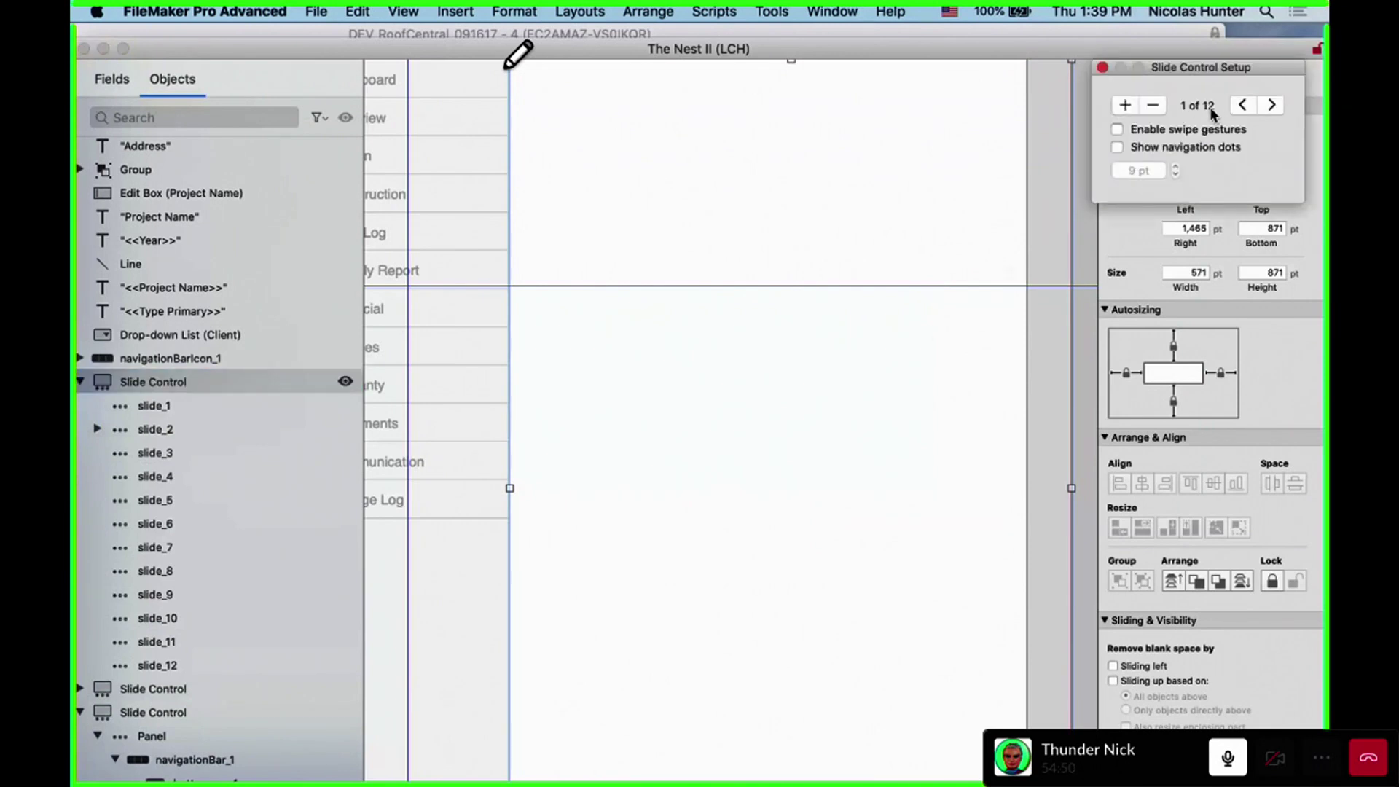
Select slide_1 in the object tree and expand slide_2 to show its nested slide controls
{"action": "left_click", "coordinate": [230, 410]}
{"action": "left_click", "coordinate": [230, 408]}
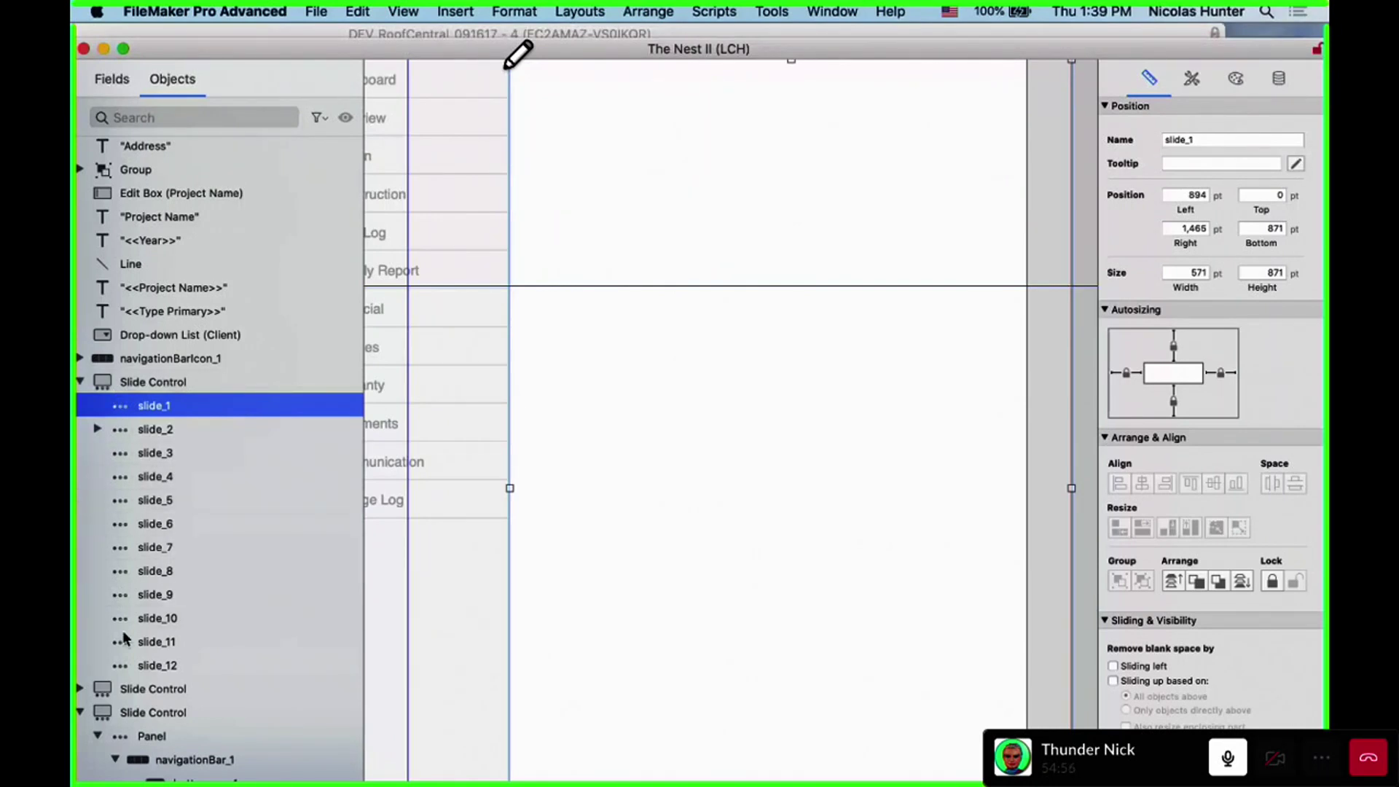
{"action": "left_click", "coordinate": [97, 429]}
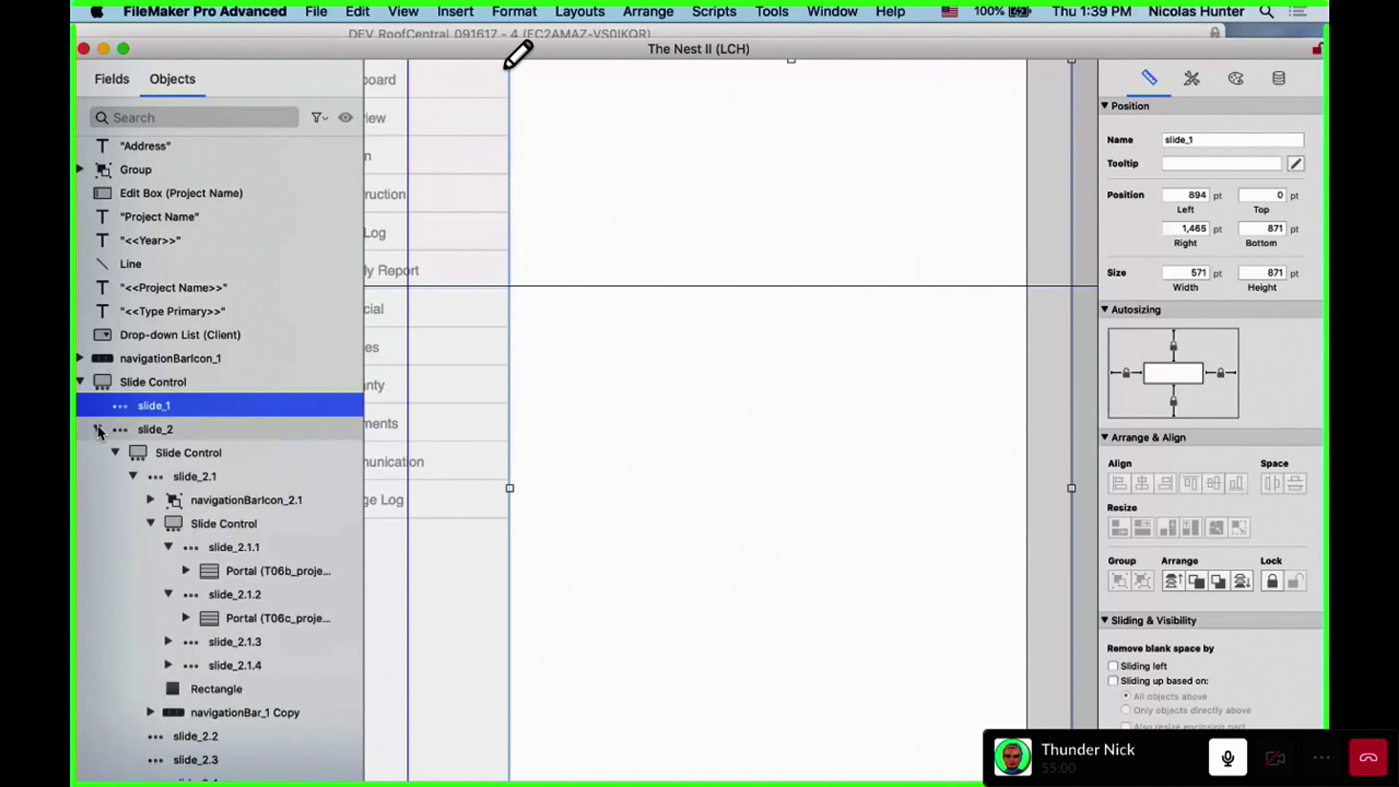
Collapse slide_2 in the object tree and compare the layout content of slide_3 with that of slide_2
{"action": "left_click", "coordinate": [96, 429]}
{"action": "left_click", "coordinate": [150, 430]}
{"action": "left_click", "coordinate": [149, 452]}
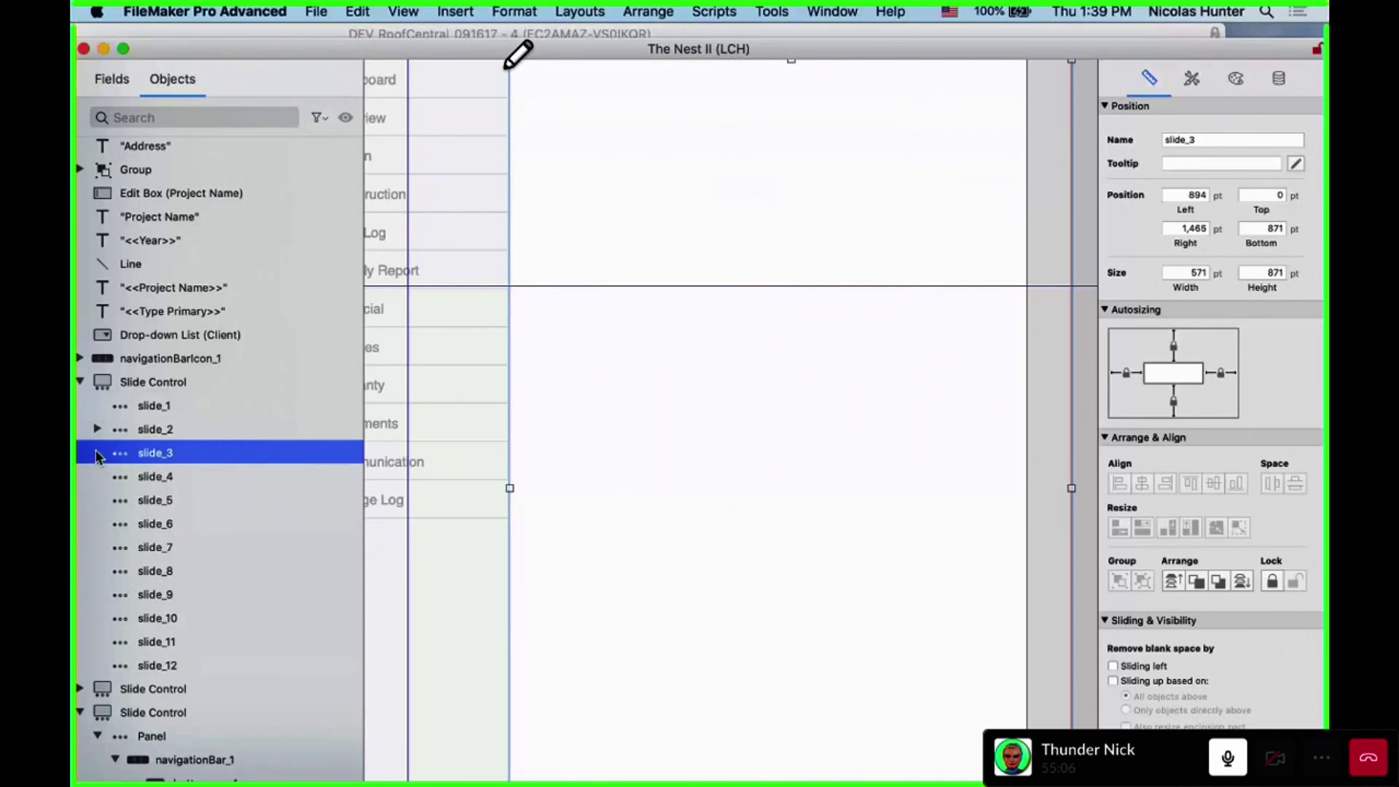
{"action": "left_click", "coordinate": [143, 430]}
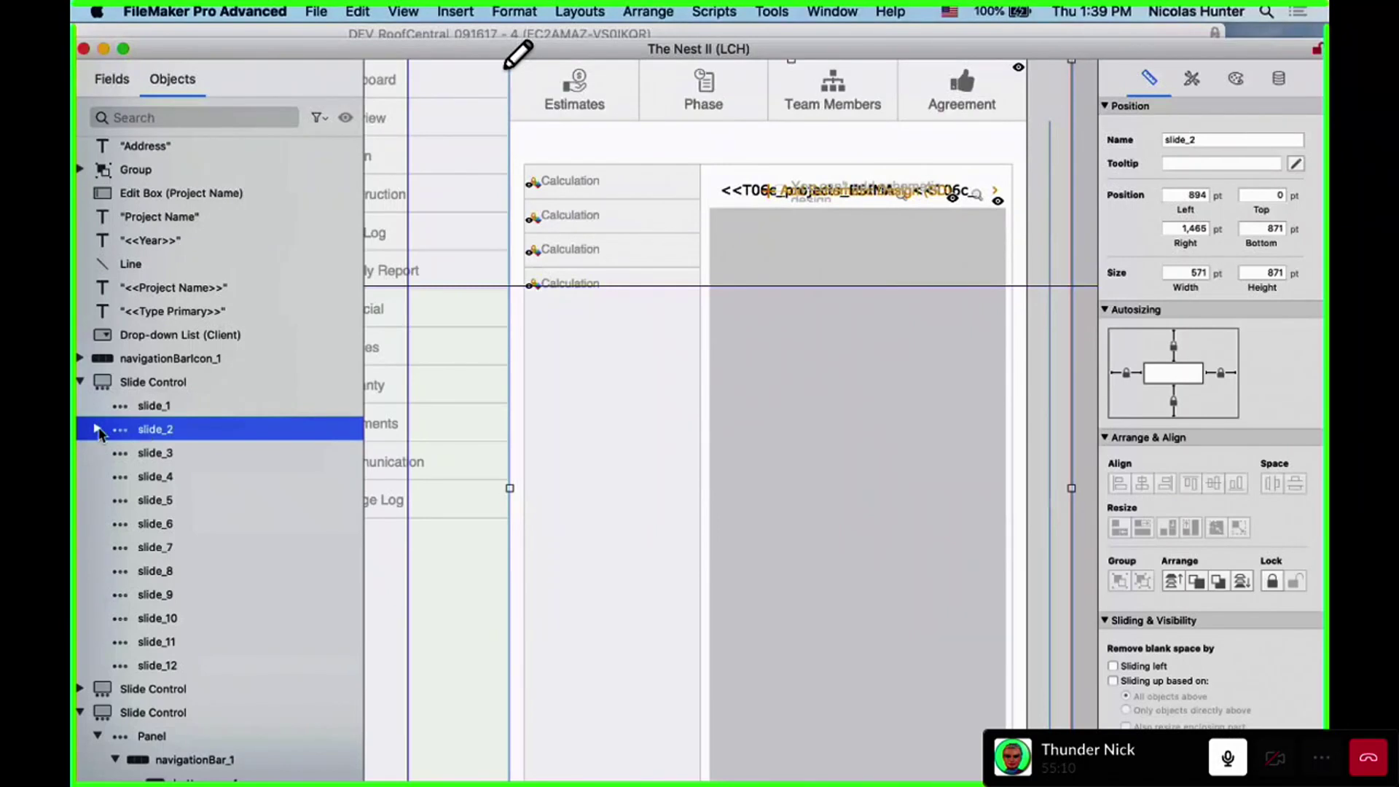
Inspect slide_2's nested Slide Control and navigationBar_2.1 in the object tree, collapsing each of them and slide_2 again
{"action": "left_click", "coordinate": [98, 430]}
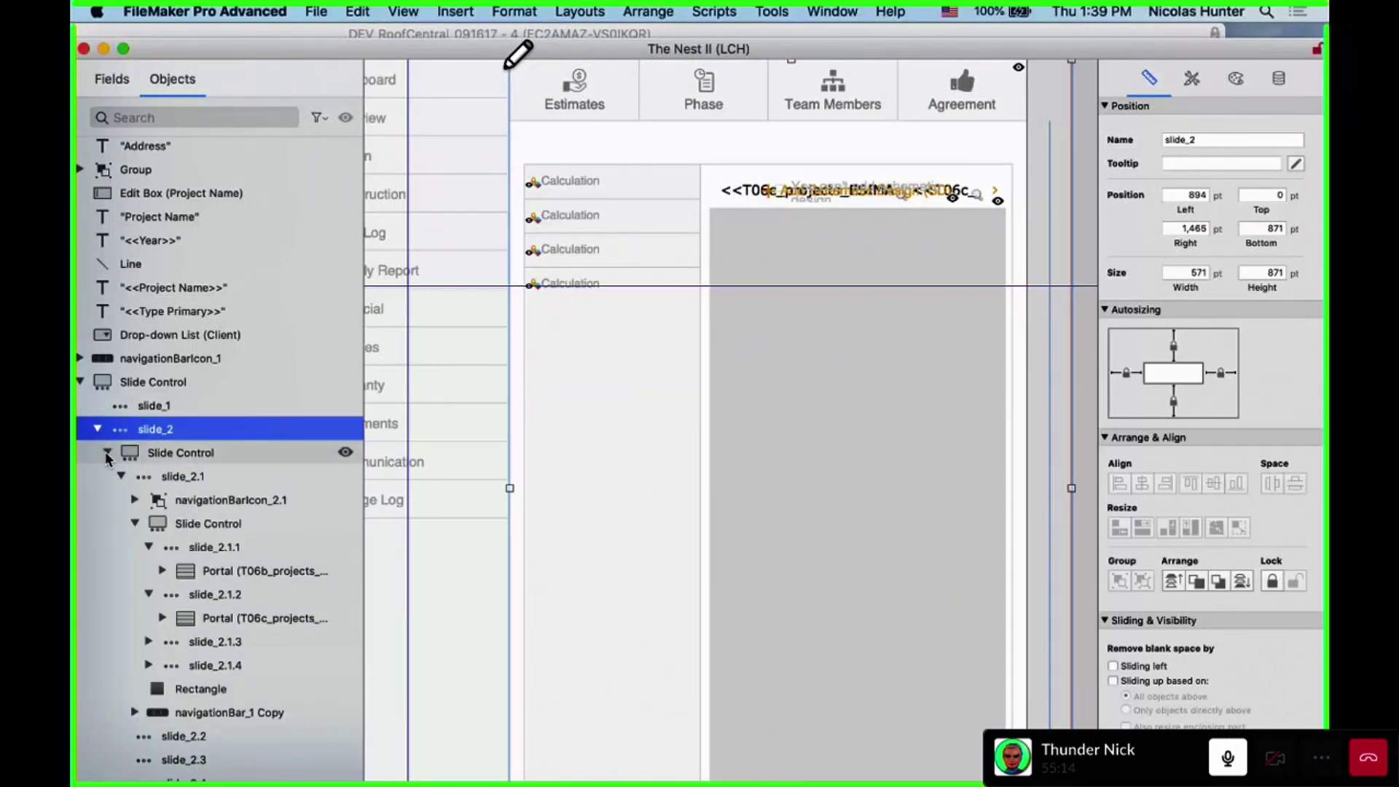
{"action": "left_click", "coordinate": [108, 453]}
{"action": "left_click", "coordinate": [107, 476]}
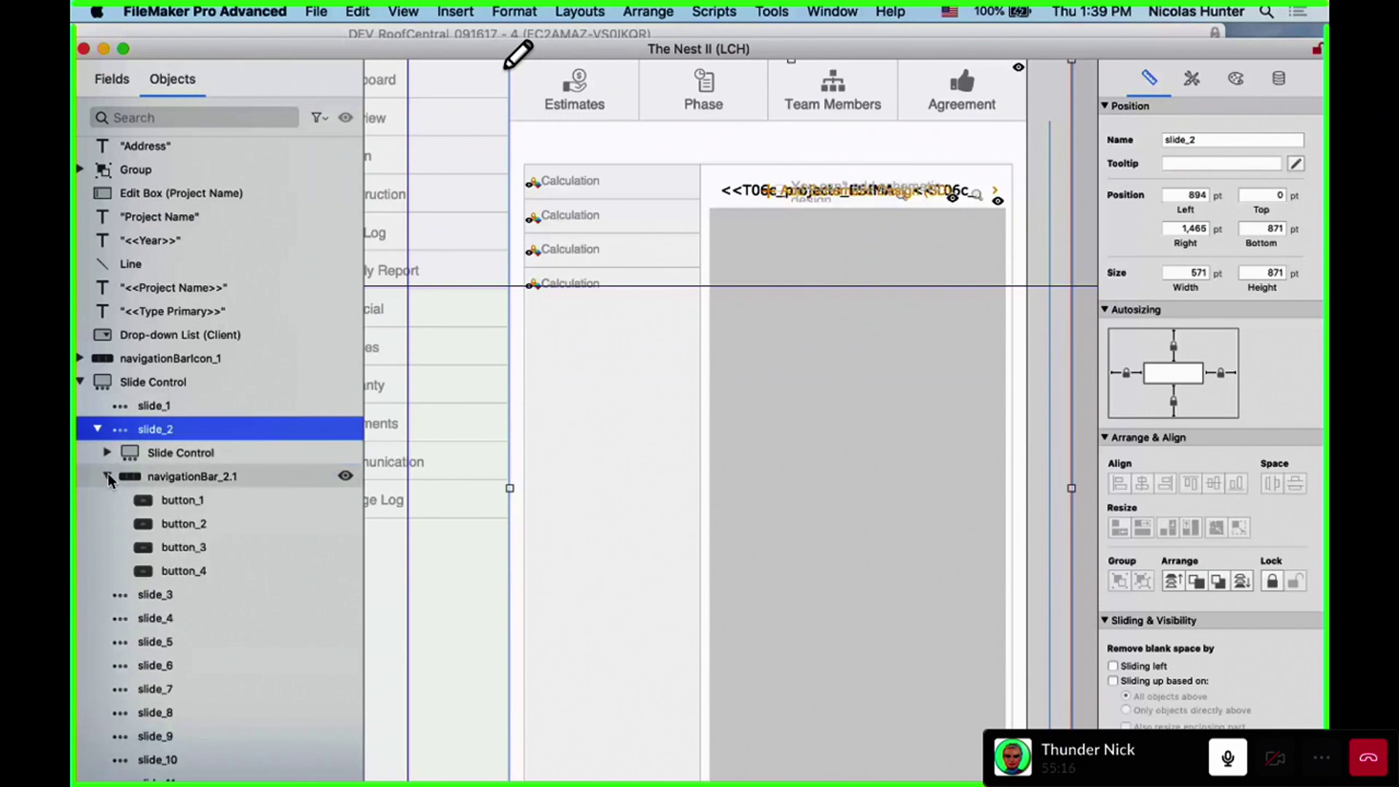
{"action": "left_click", "coordinate": [107, 476]}
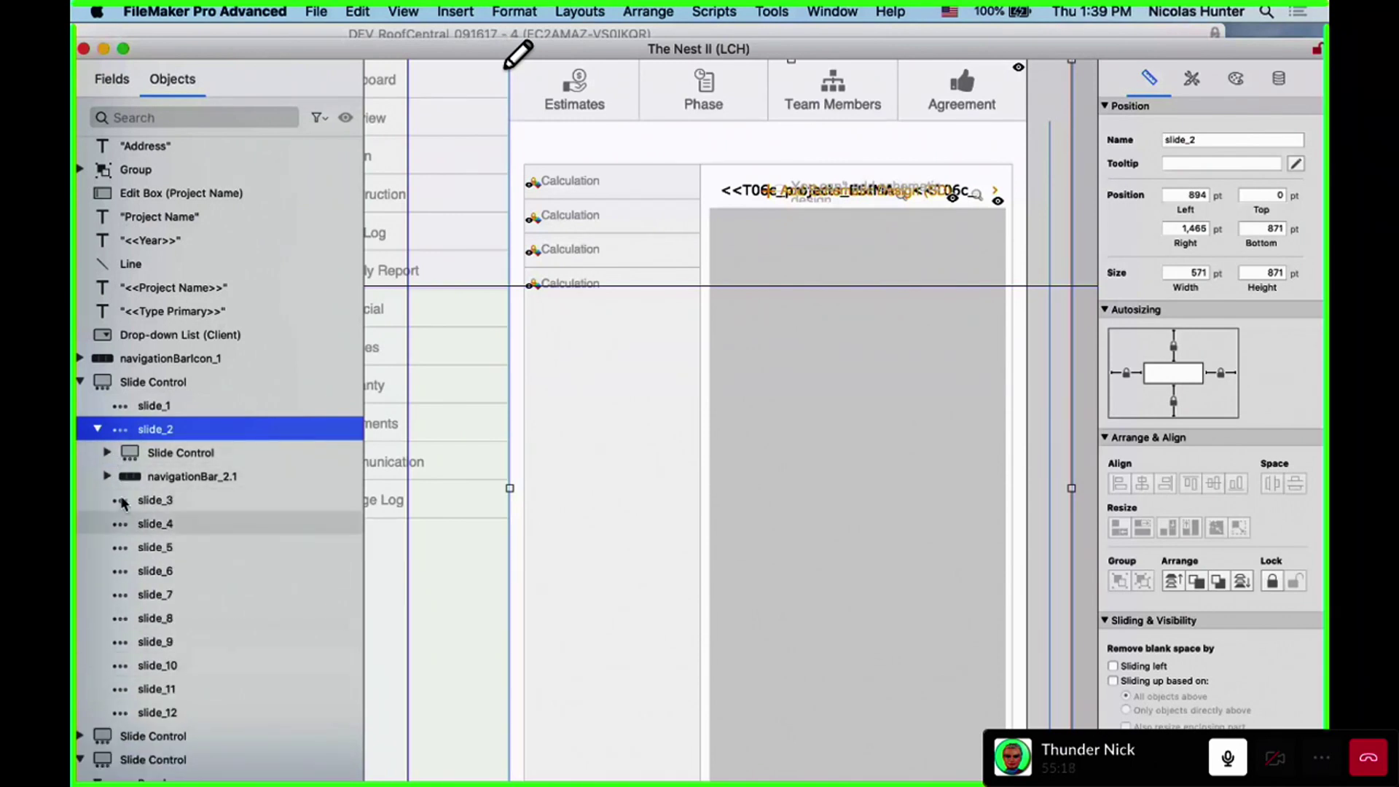
{"action": "left_click", "coordinate": [98, 429]}
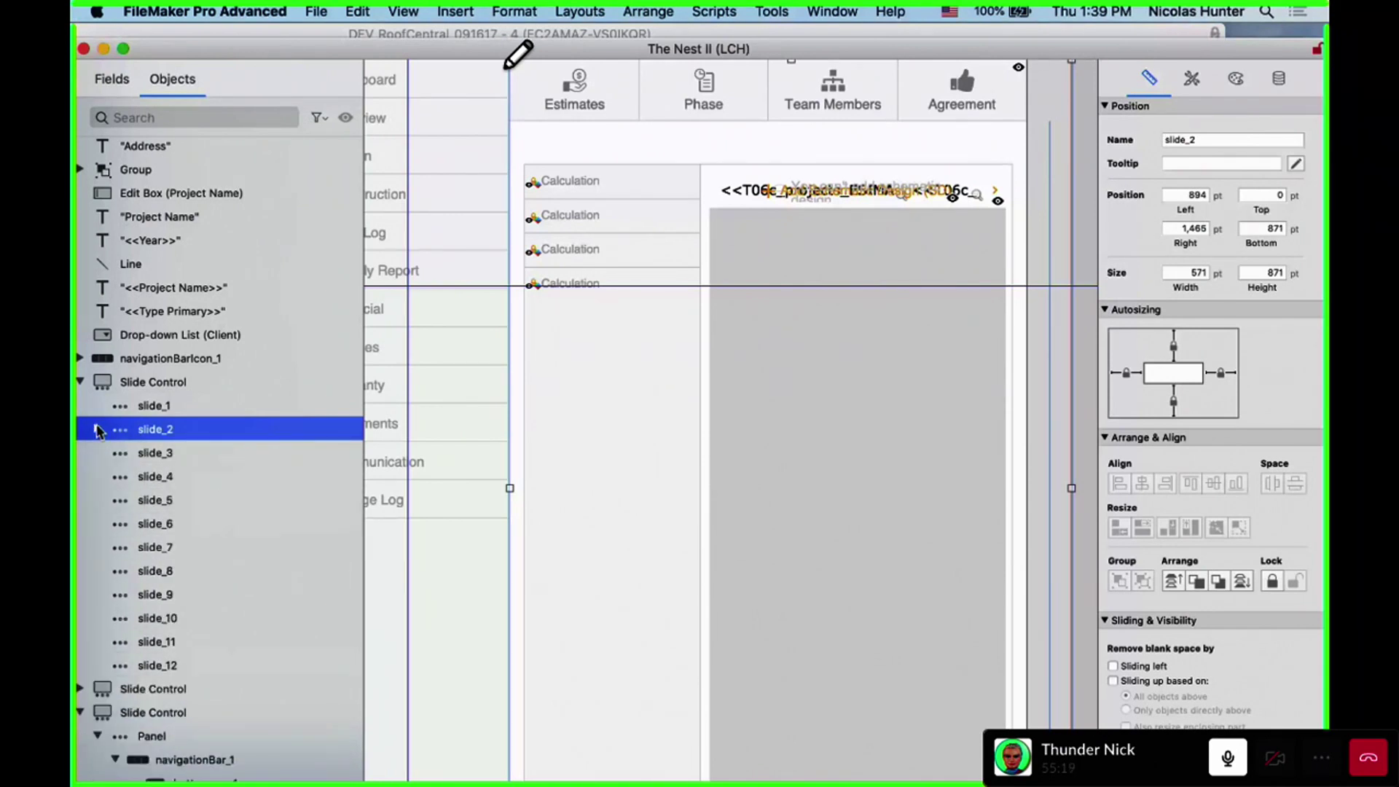
Expand slide_2 and open its object name for editing in the object tree
{"action": "double_click", "coordinate": [152, 428]}
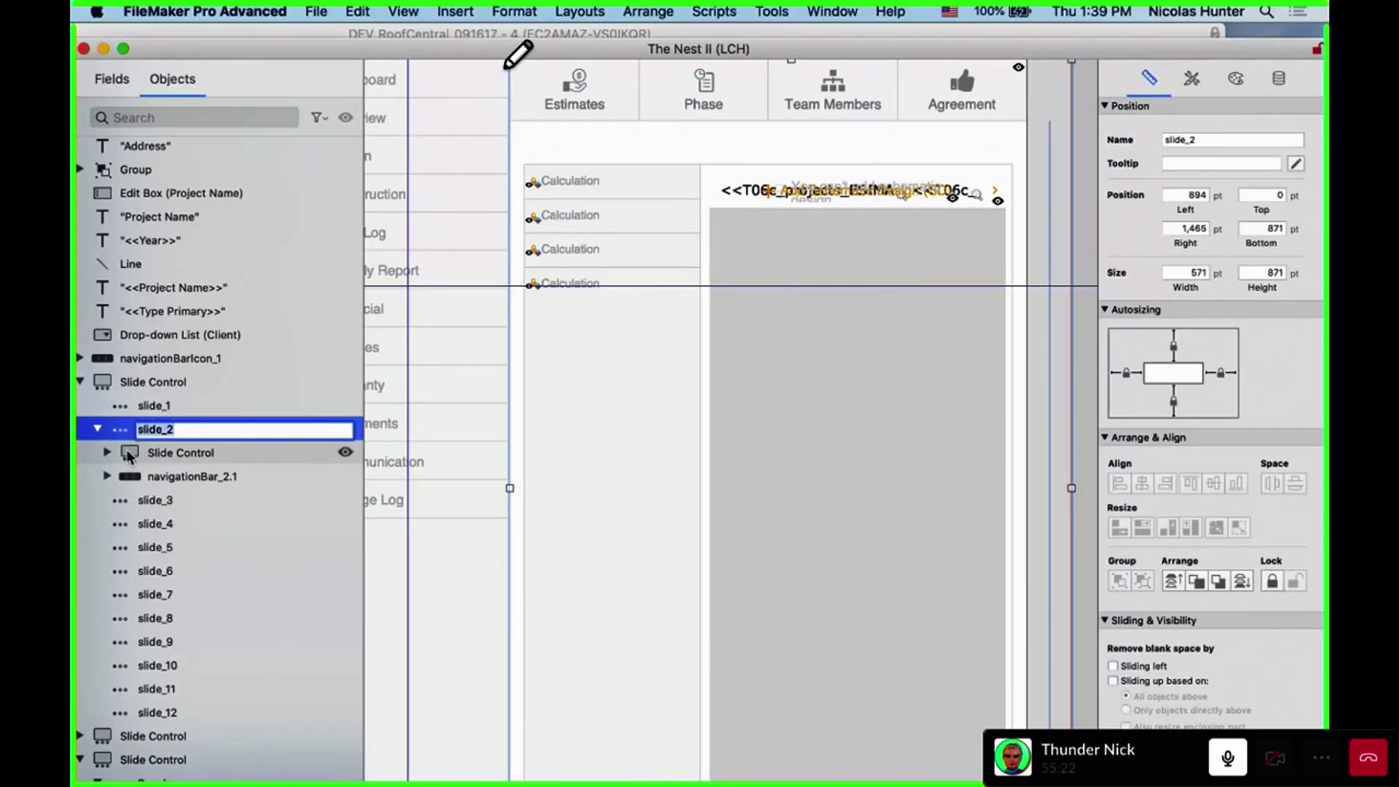
{"action": "left_click", "coordinate": [1187, 139]}
{"action": "left_click", "coordinate": [171, 431]}
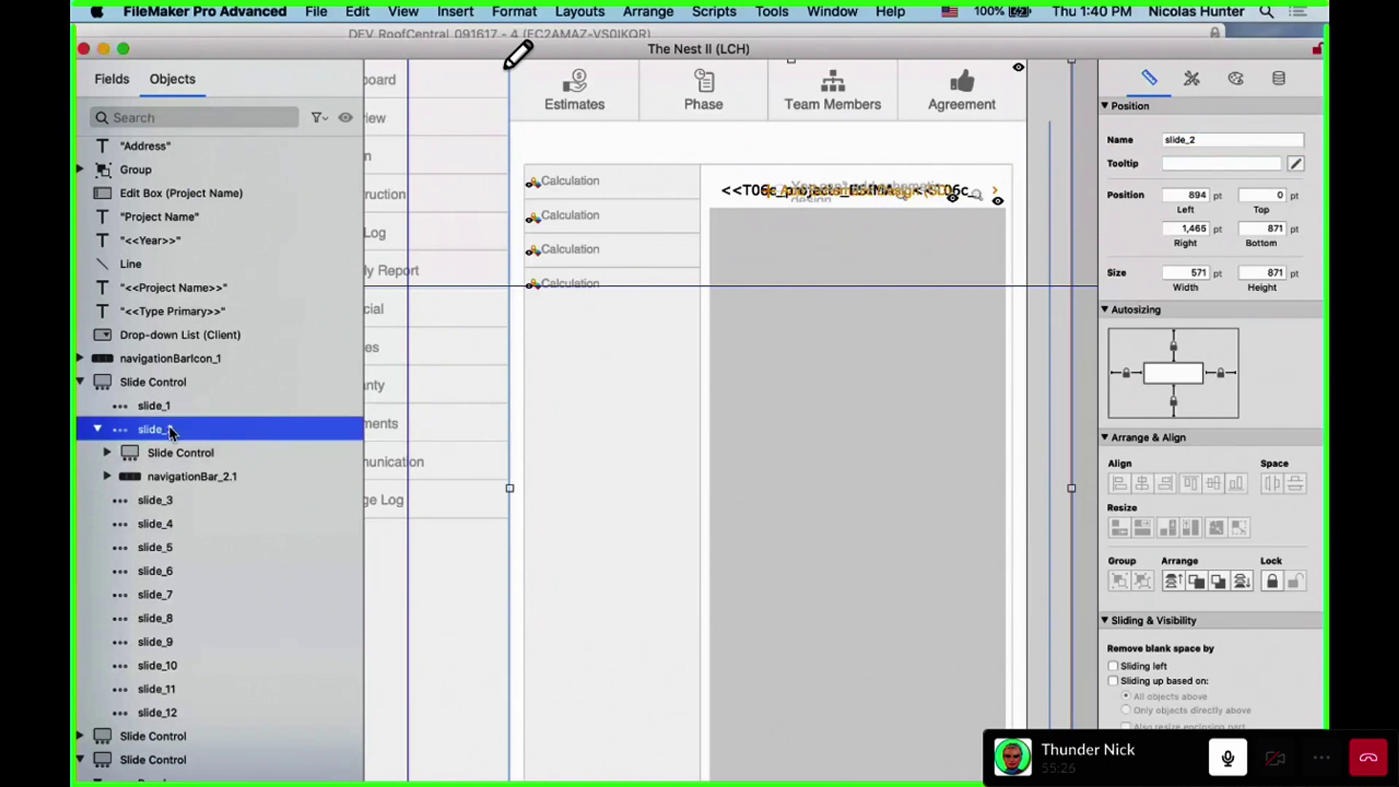
{"action": "double_click", "coordinate": [171, 430]}
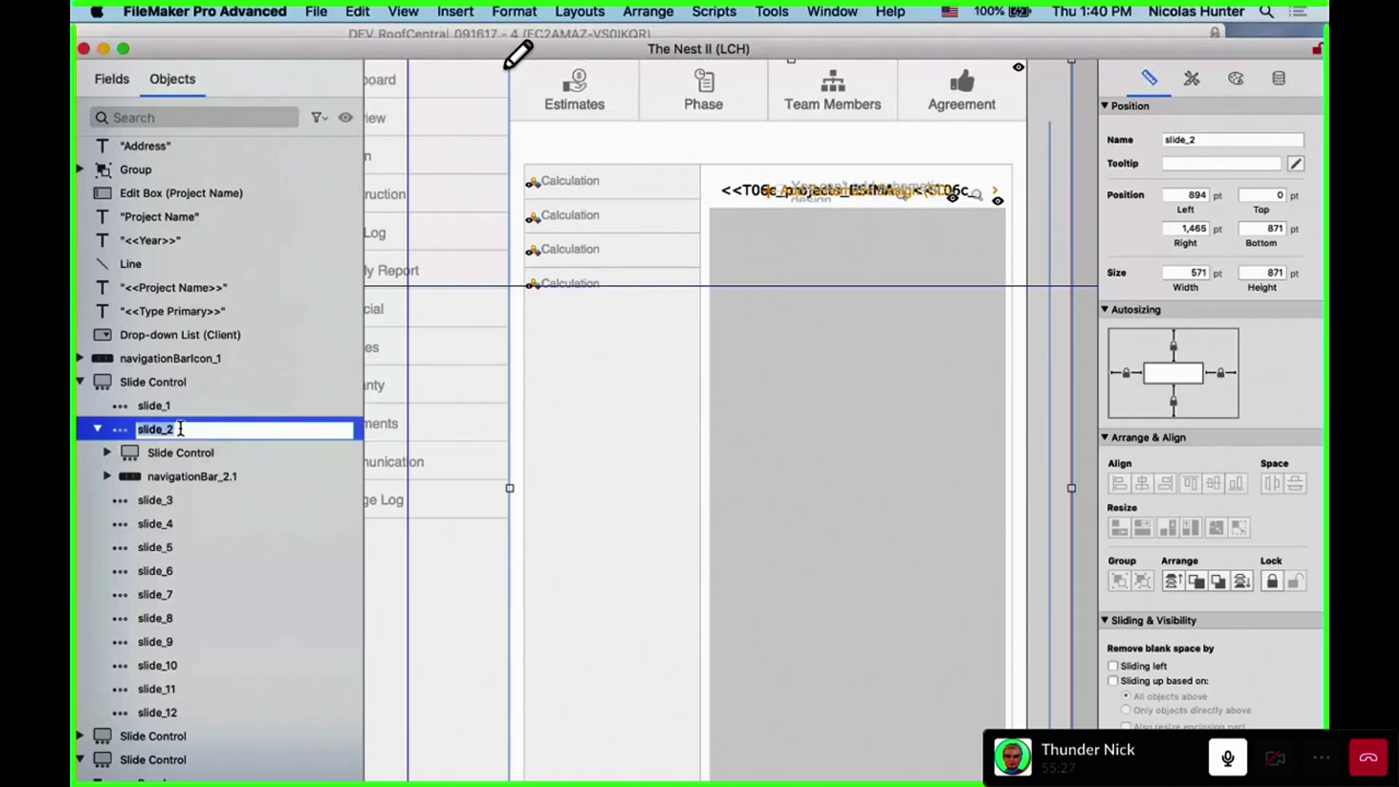
Select slide_1, slide_4, slide_5, slide_6 and slide_9 one after another to check their names and content
{"action": "left_click", "coordinate": [142, 405]}
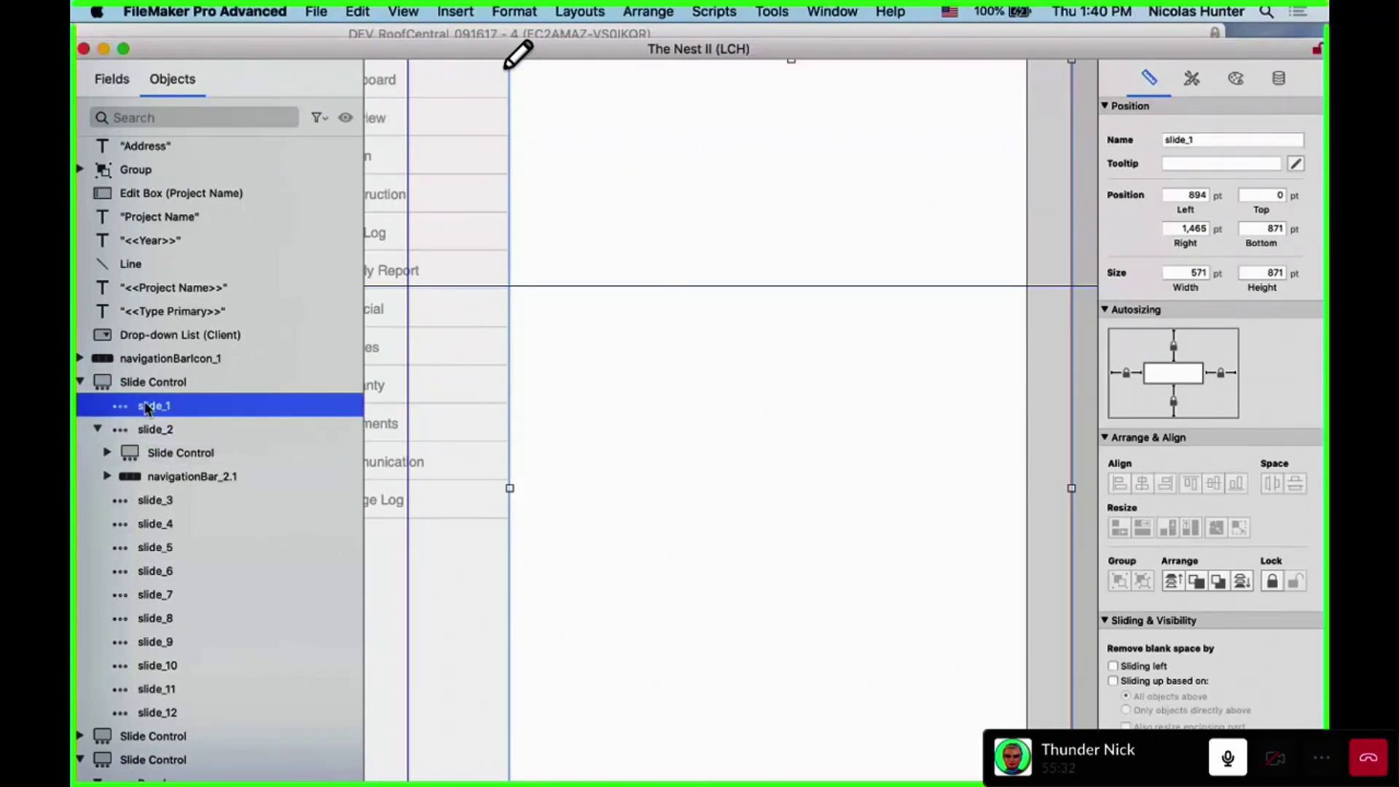
{"action": "left_click", "coordinate": [155, 523]}
{"action": "left_click", "coordinate": [162, 548]}
{"action": "left_click", "coordinate": [156, 571]}
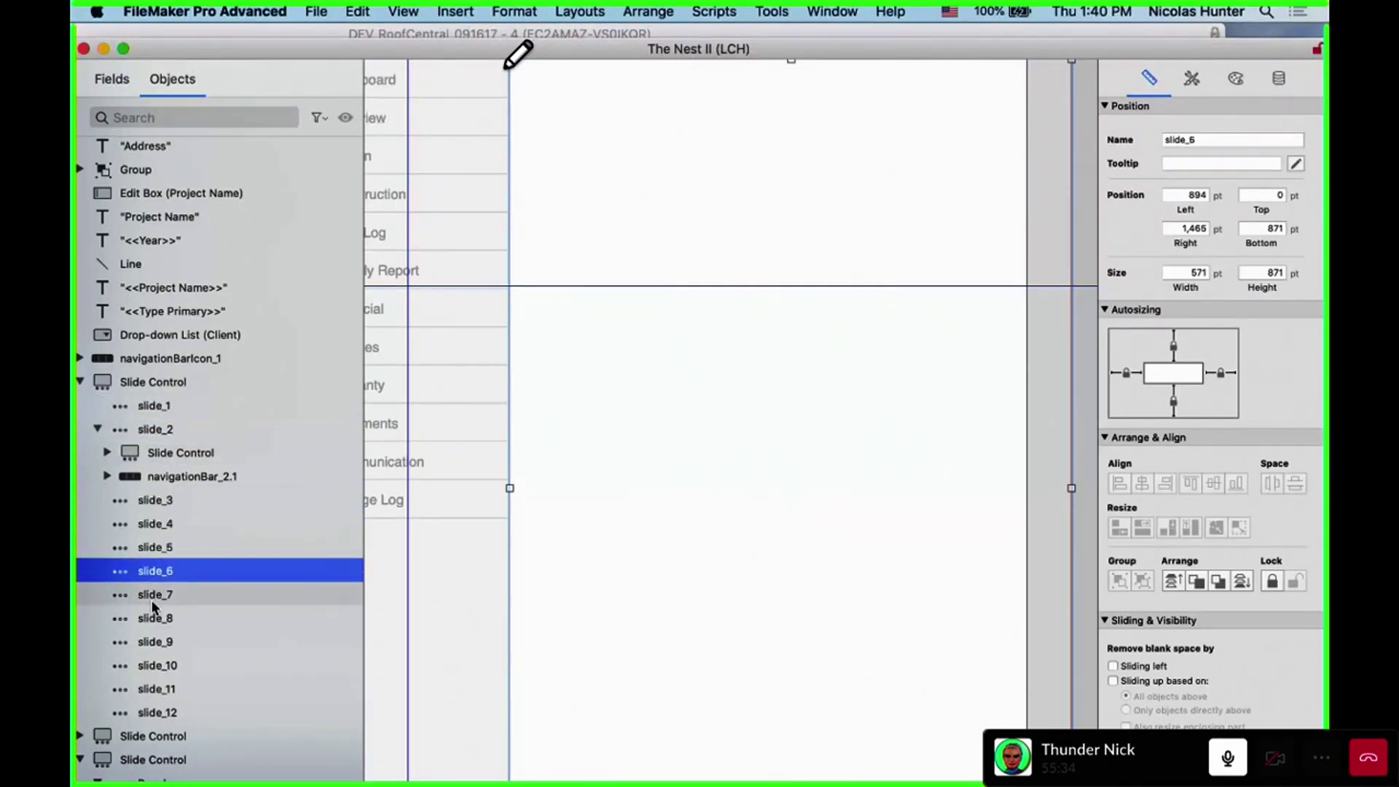
{"action": "left_click", "coordinate": [156, 642]}
Select the Slide Control nested in slide_2, expand it to list its slides, and open the contents of slide_2.1
{"action": "left_click", "coordinate": [134, 435]}
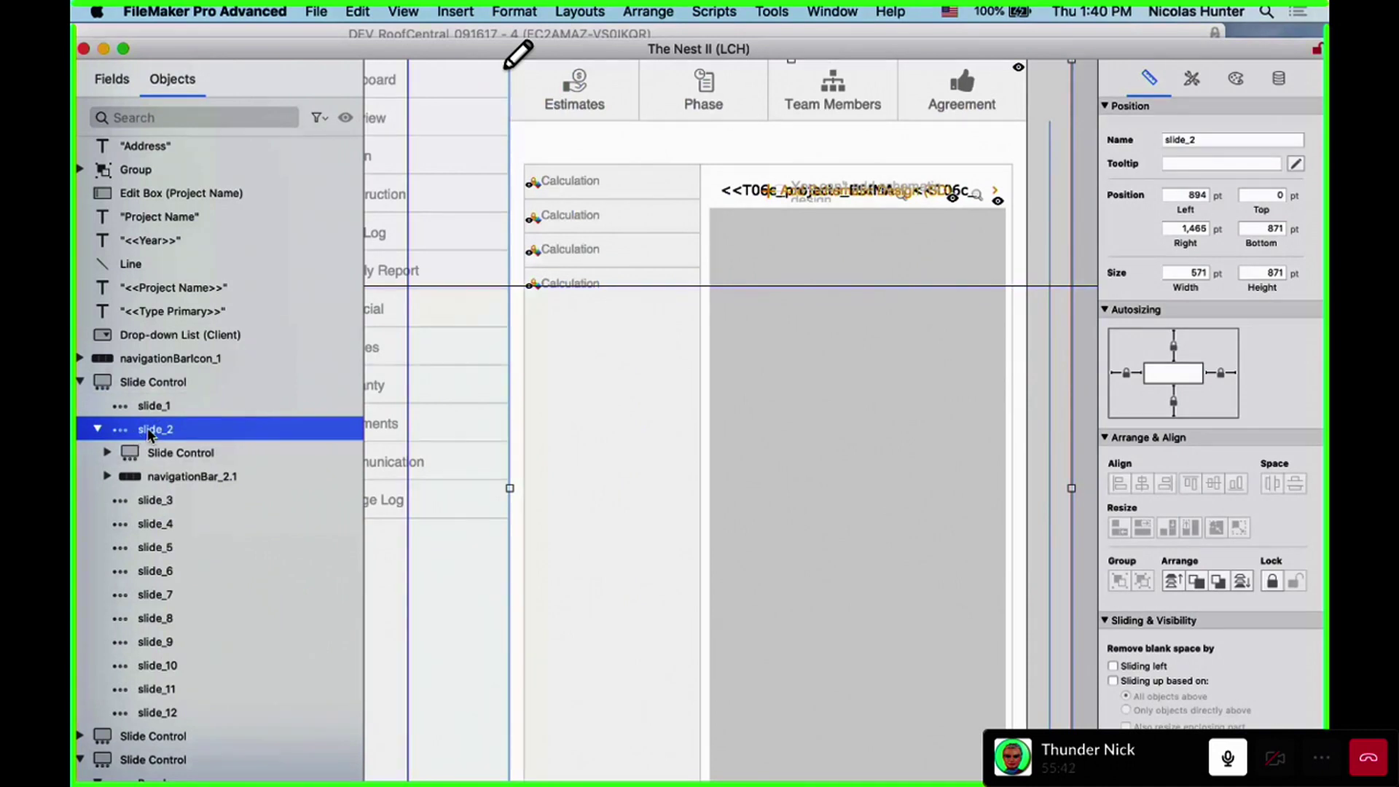
{"action": "left_click", "coordinate": [166, 453]}
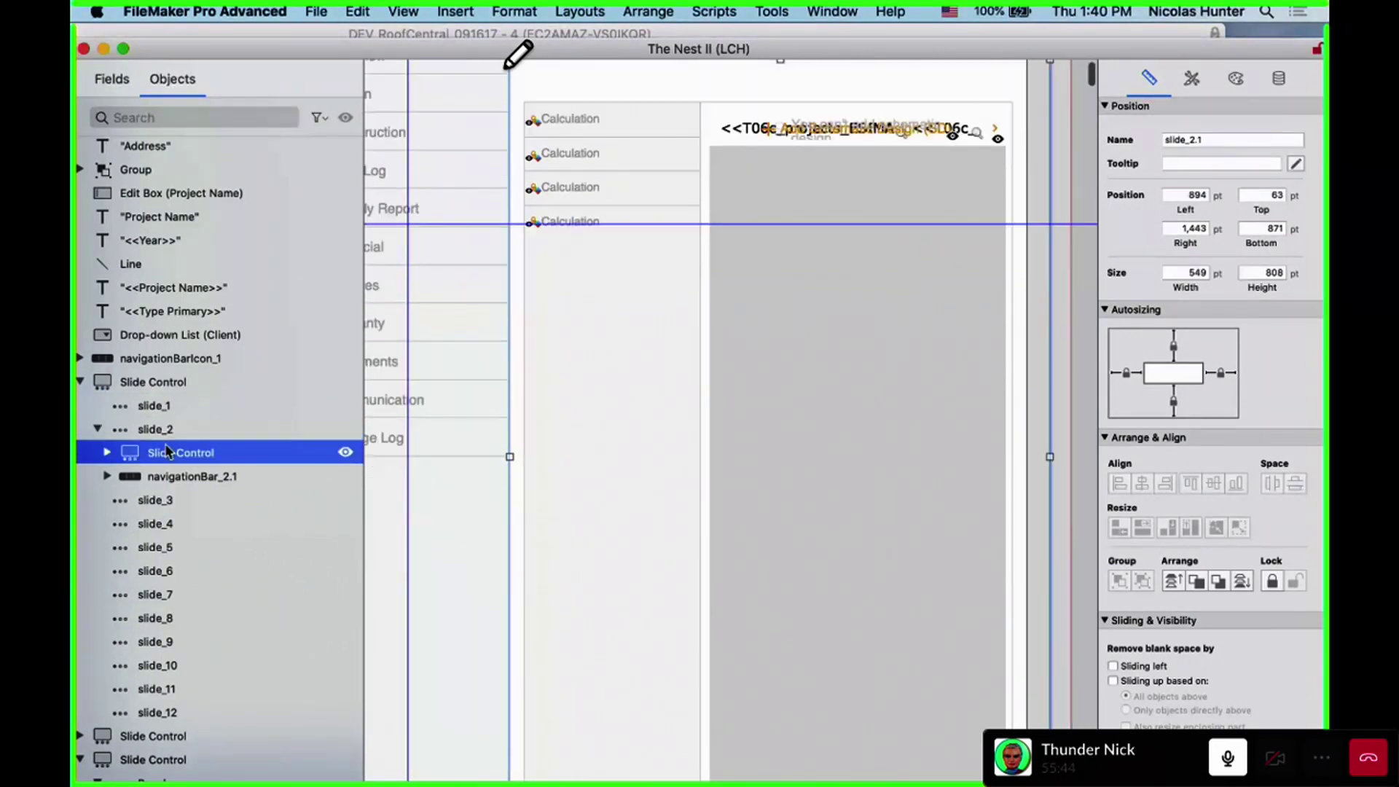
{"action": "left_click", "coordinate": [107, 452]}
{"action": "left_click", "coordinate": [133, 476]}
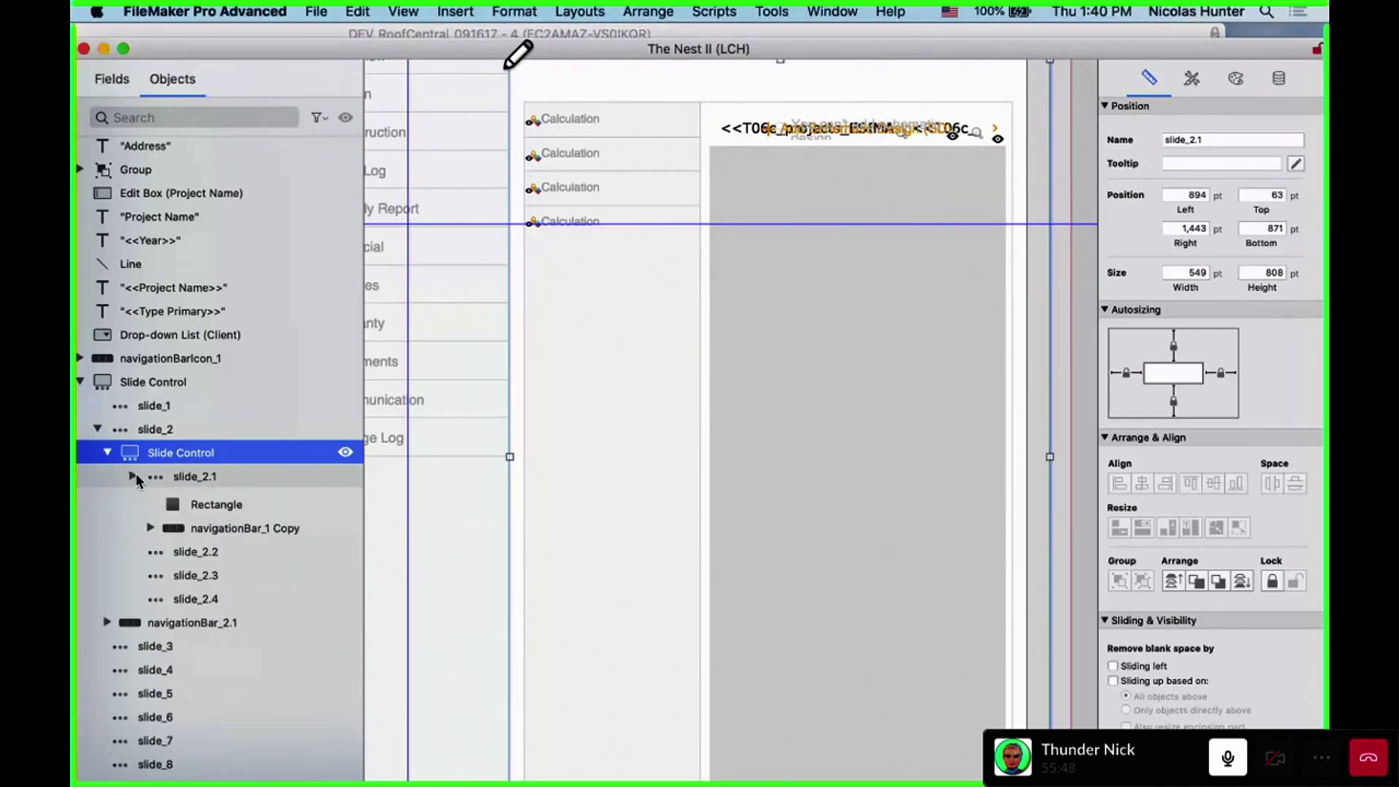
{"action": "left_click", "coordinate": [148, 481]}
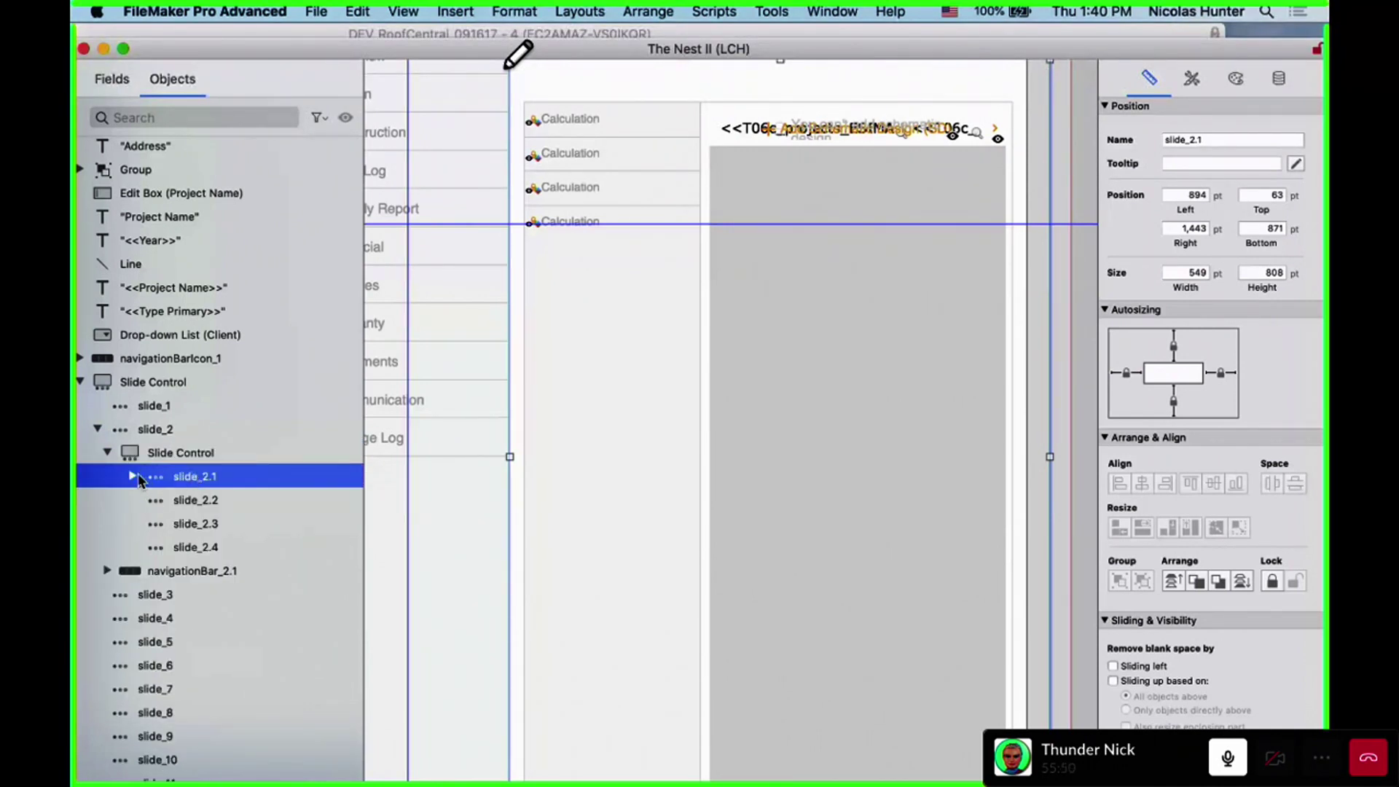
{"action": "left_click", "coordinate": [135, 476]}
Select the Slide Control inside slide_2.1 and list only its slides, with slide_2.1.1, slide_2.1.2 and slide_2.1.3 collapsed
{"action": "left_click", "coordinate": [151, 523]}
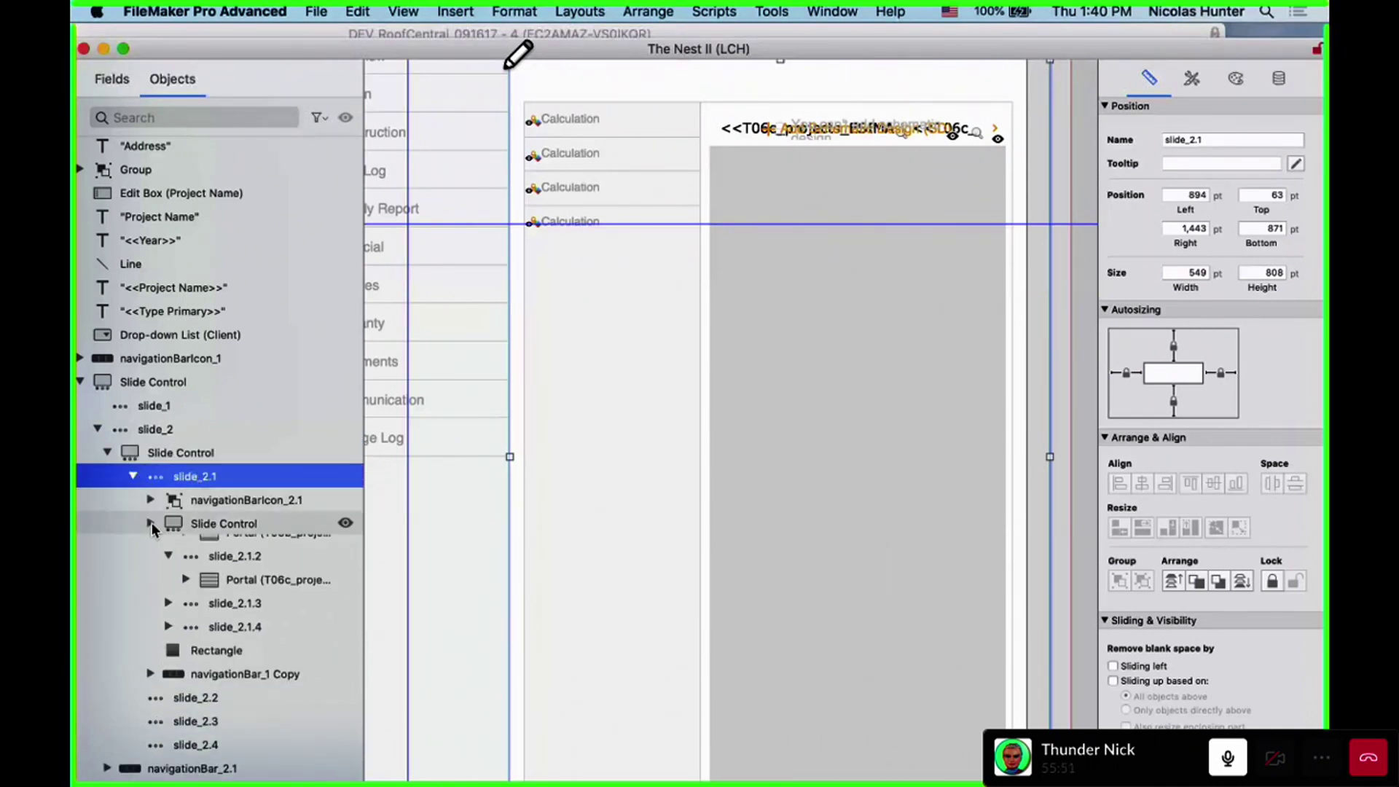
{"action": "left_click", "coordinate": [202, 523]}
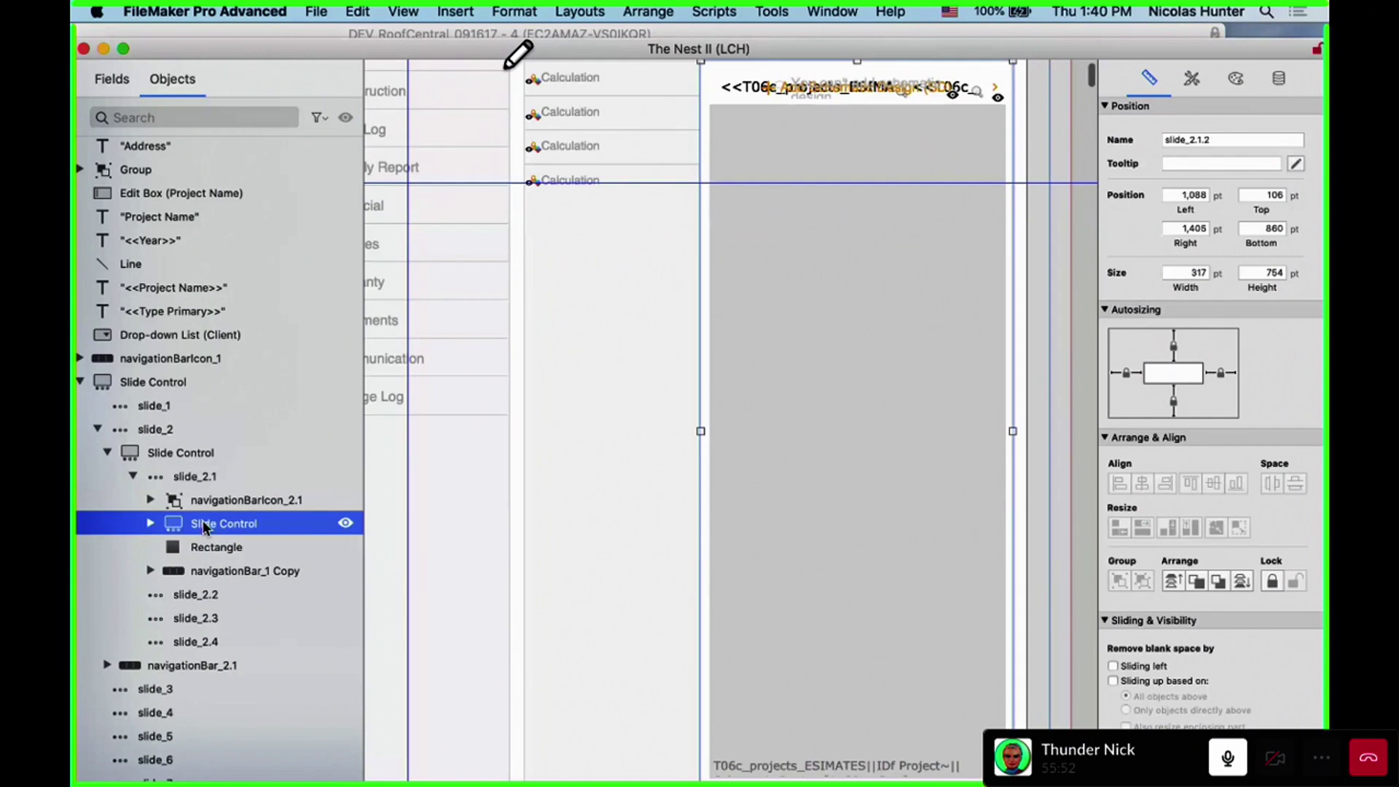
{"action": "left_click", "coordinate": [151, 523]}
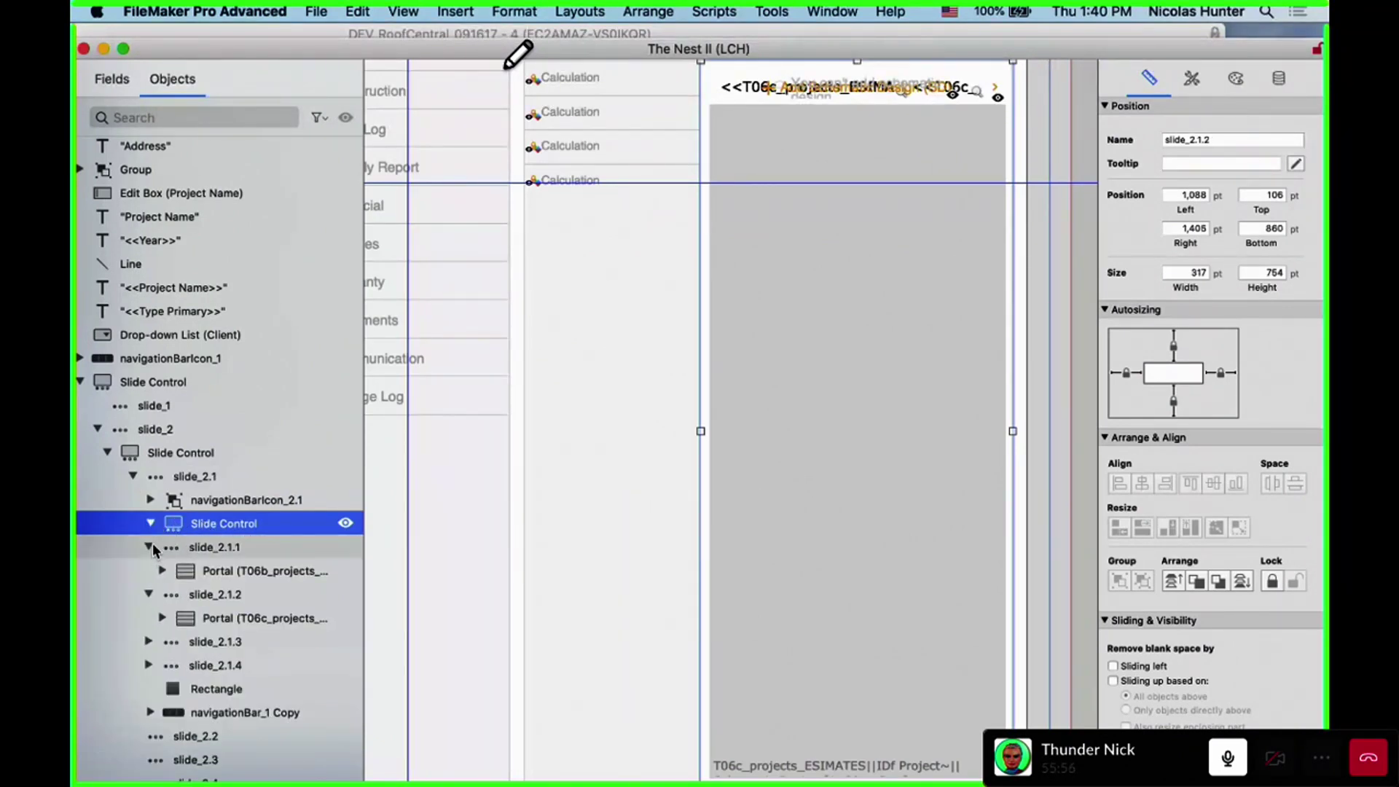
{"action": "left_click", "coordinate": [151, 546]}
{"action": "left_click", "coordinate": [149, 574]}
{"action": "left_click", "coordinate": [149, 594]}
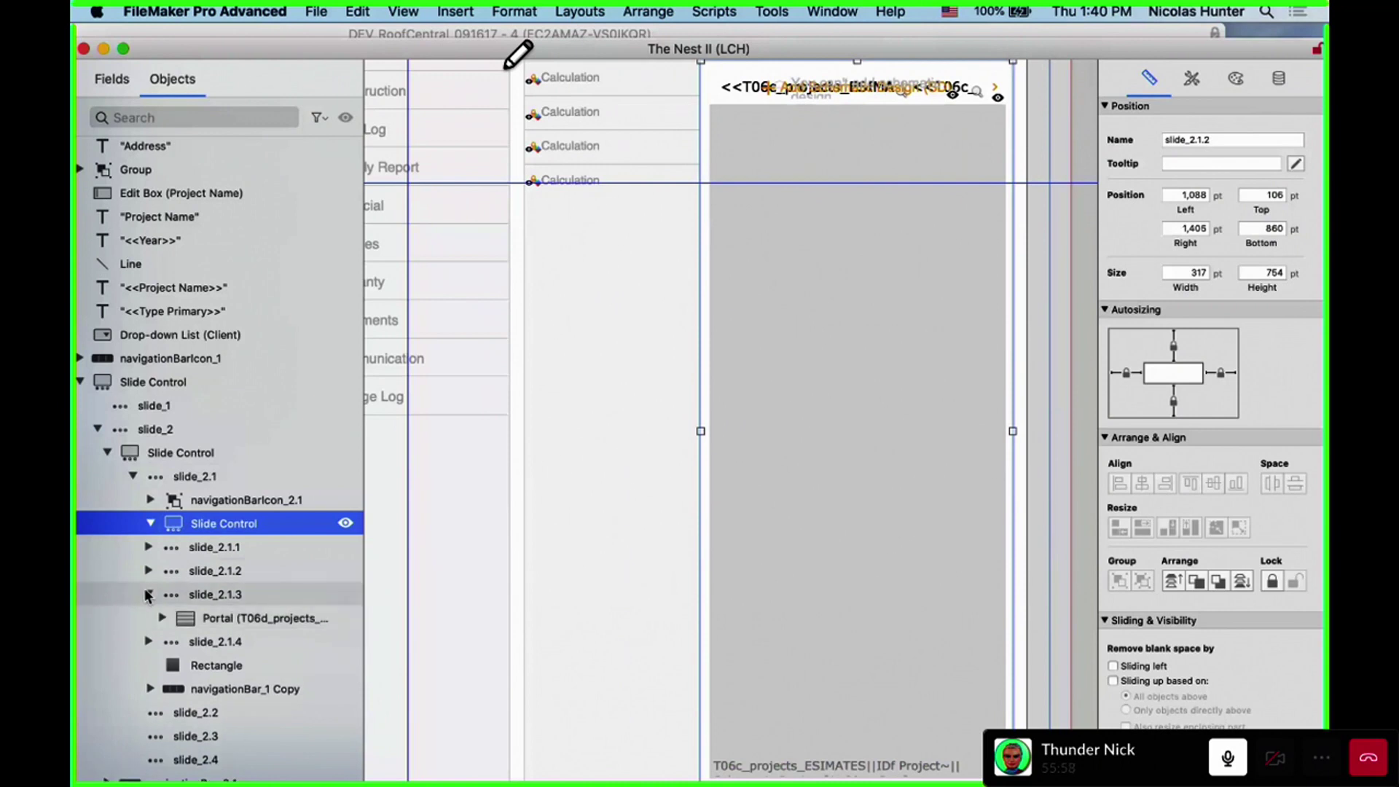
{"action": "left_click", "coordinate": [148, 594]}
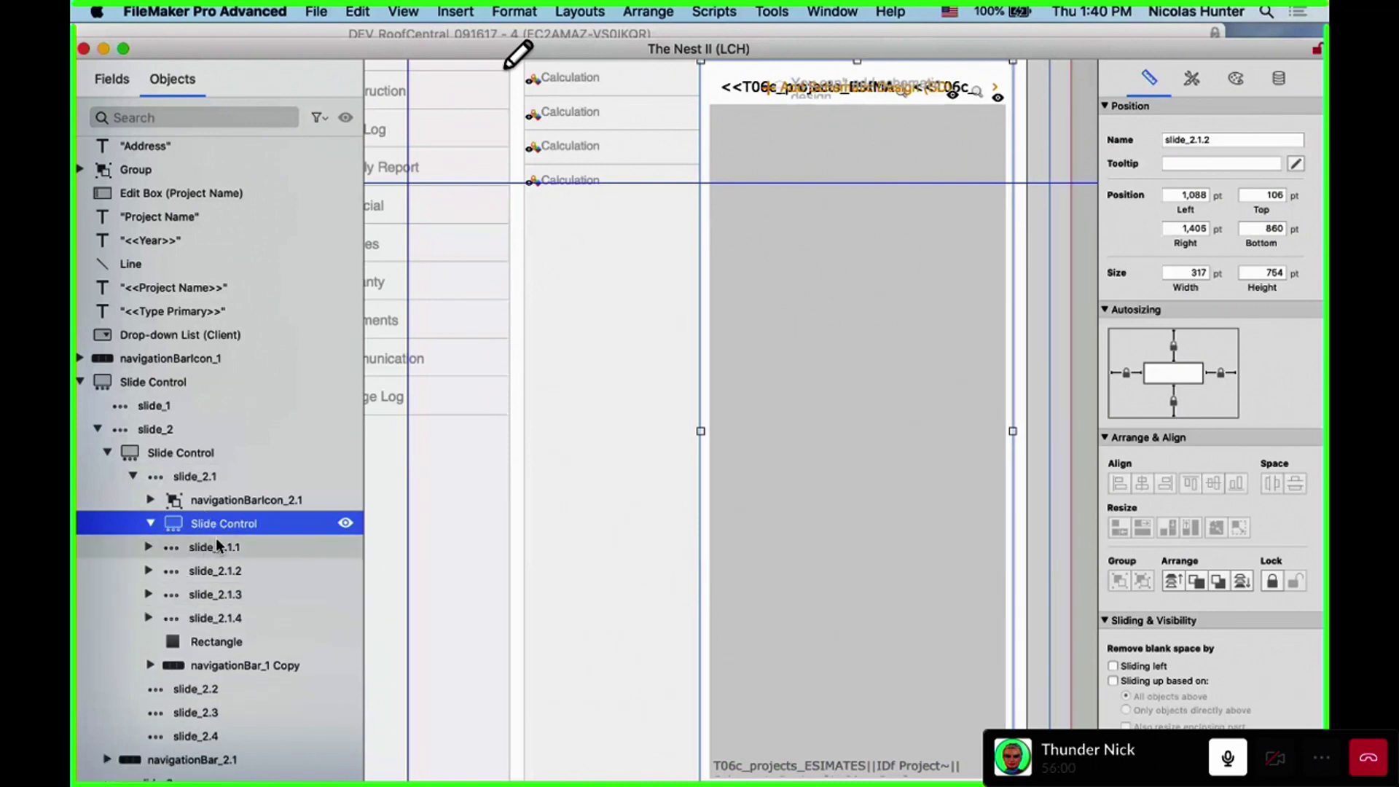
Compare navigationBarIcon_2.1 with the Slide Control beneath it in slide_2.1 and collapse that Slide Control
{"action": "left_click", "coordinate": [211, 499]}
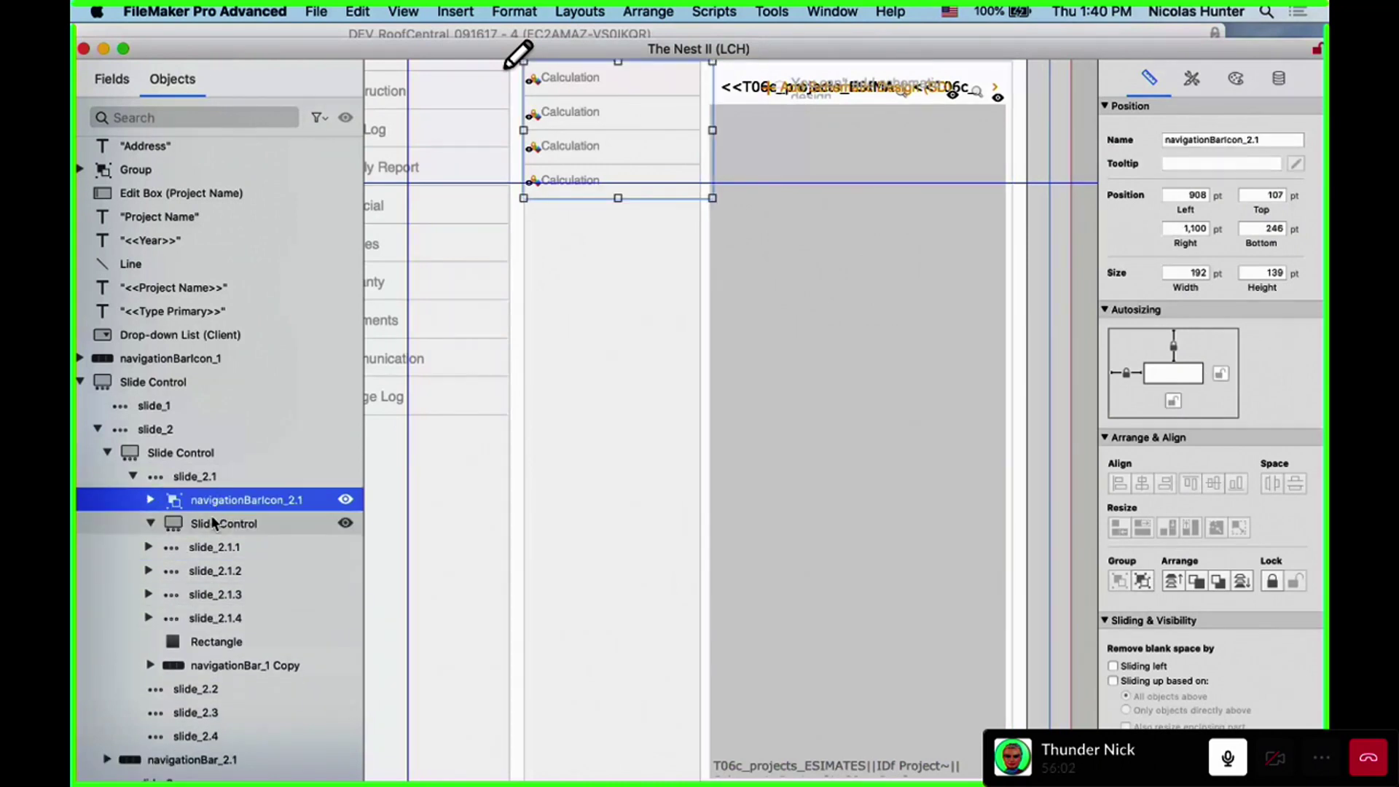
{"action": "left_click", "coordinate": [217, 521]}
{"action": "left_click", "coordinate": [150, 523]}
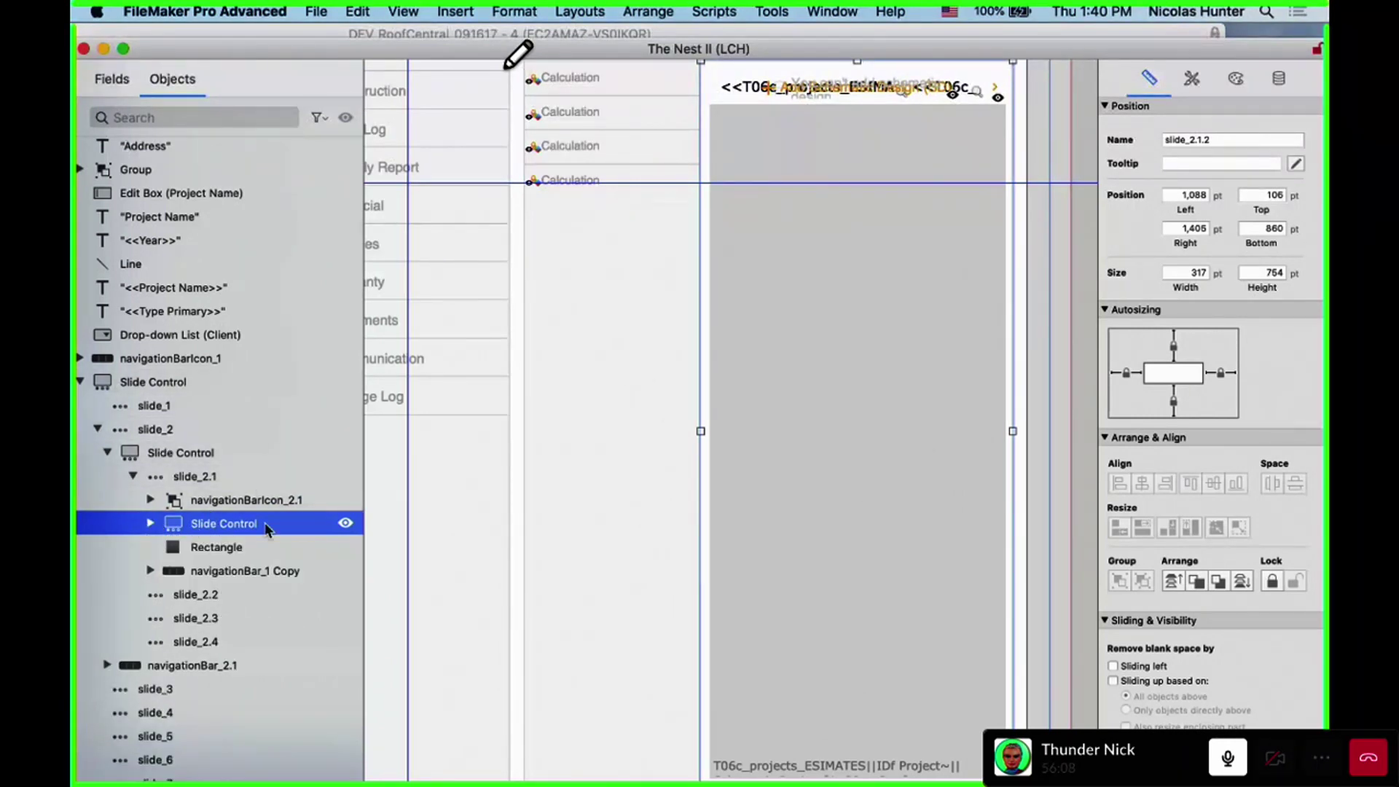
In Browse mode, test the side navigation with Dashboard and Overview, and the Overview's own navigation with Phase and Estimates
{"action": "key", "text": "super+b"}
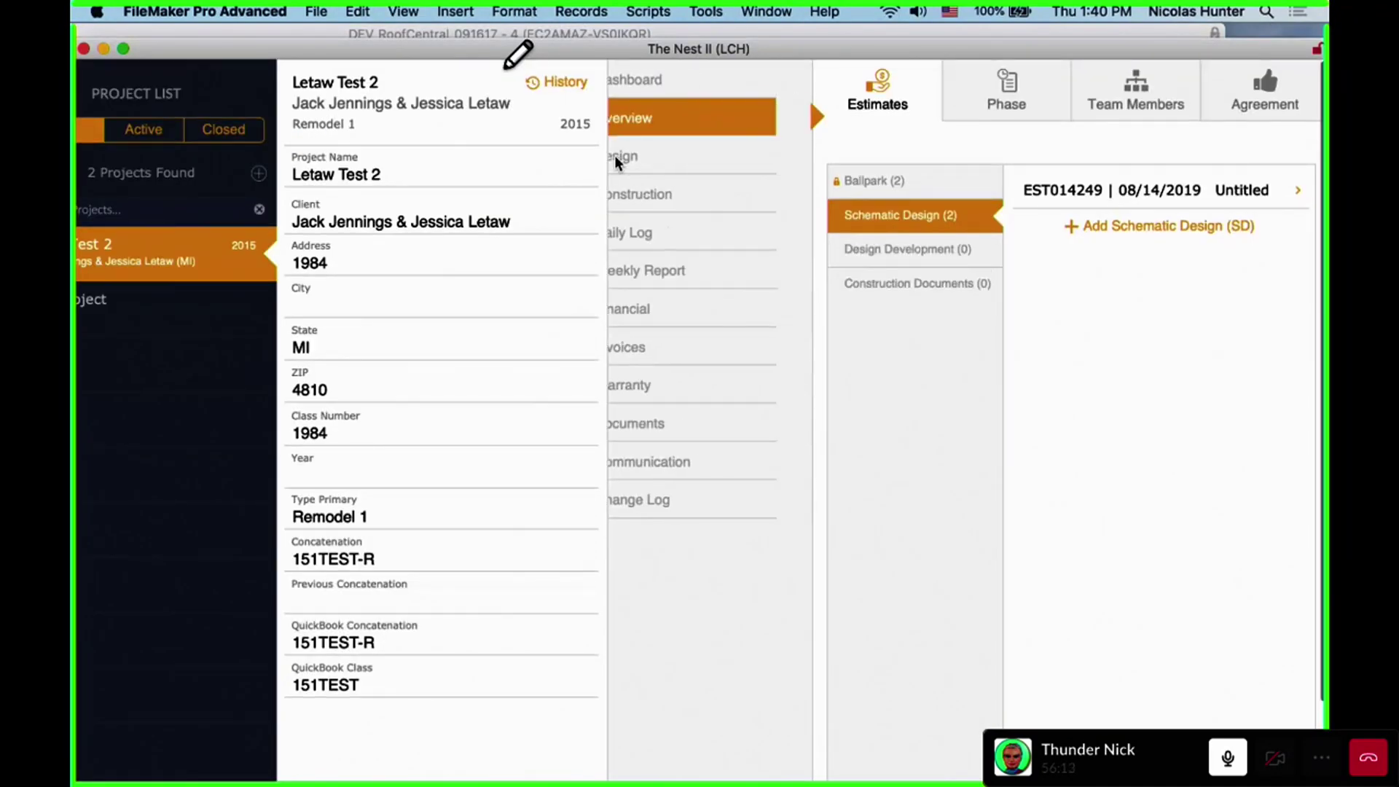
{"action": "left_click", "coordinate": [724, 93]}
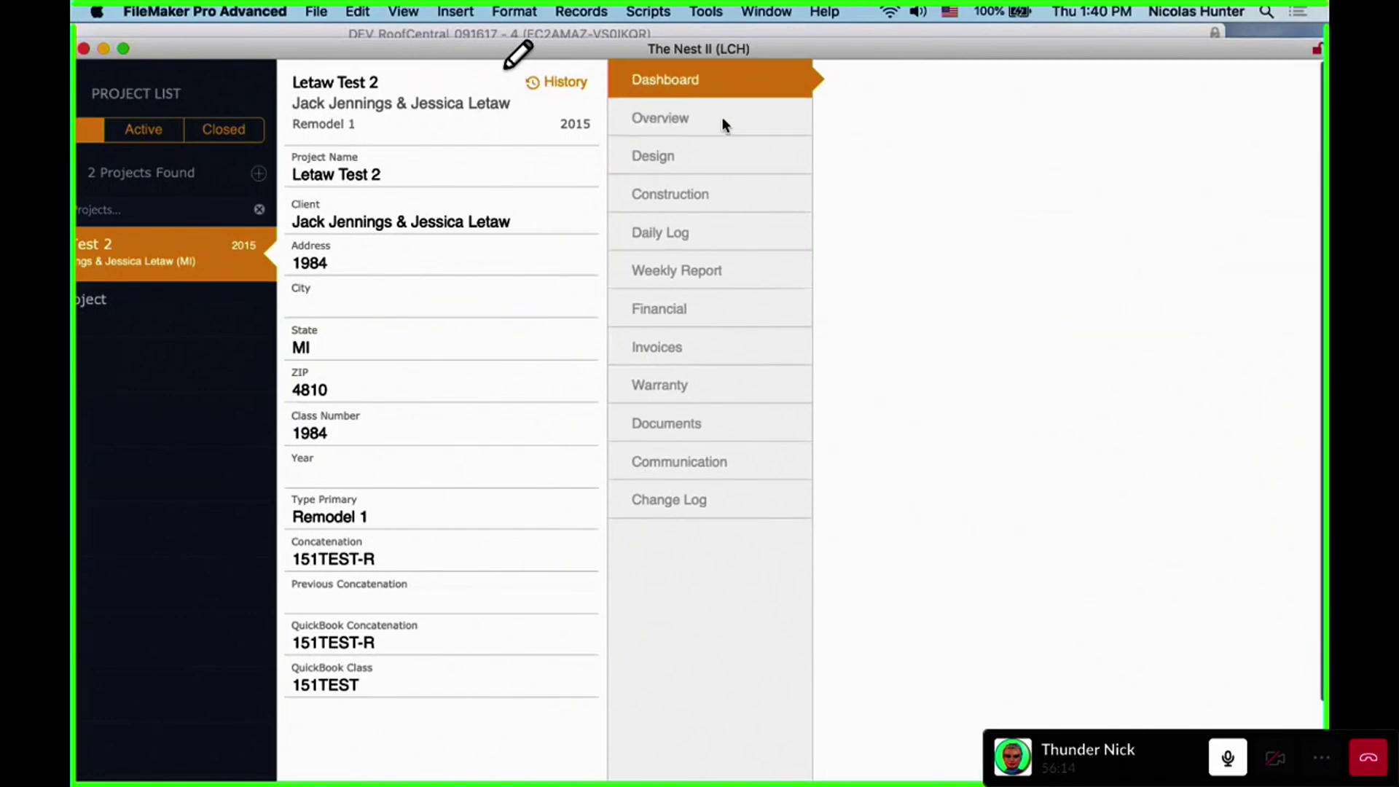
{"action": "left_click", "coordinate": [718, 113]}
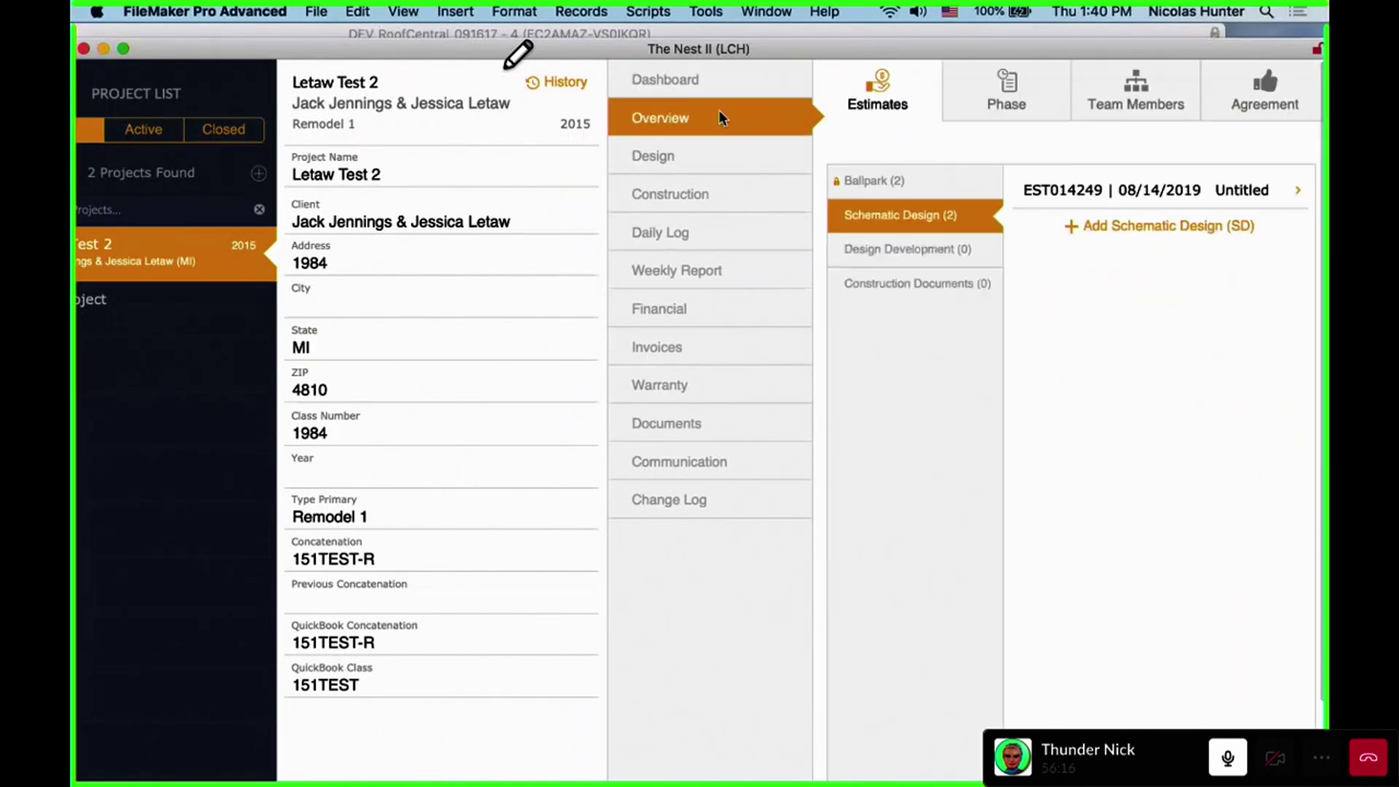
{"action": "left_click", "coordinate": [1006, 116]}
{"action": "left_click", "coordinate": [905, 97]}
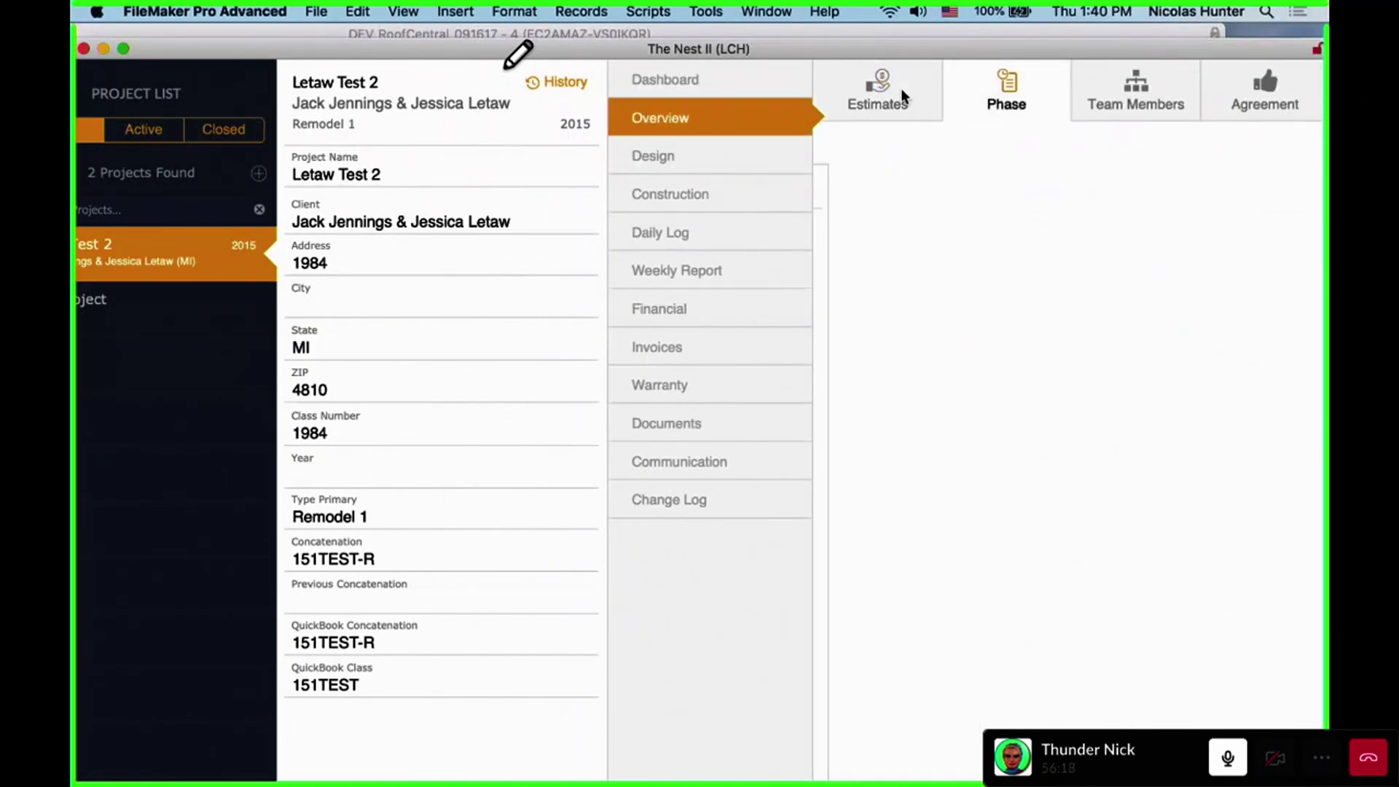
{"action": "left_click", "coordinate": [986, 90]}
{"action": "left_click", "coordinate": [936, 100]}
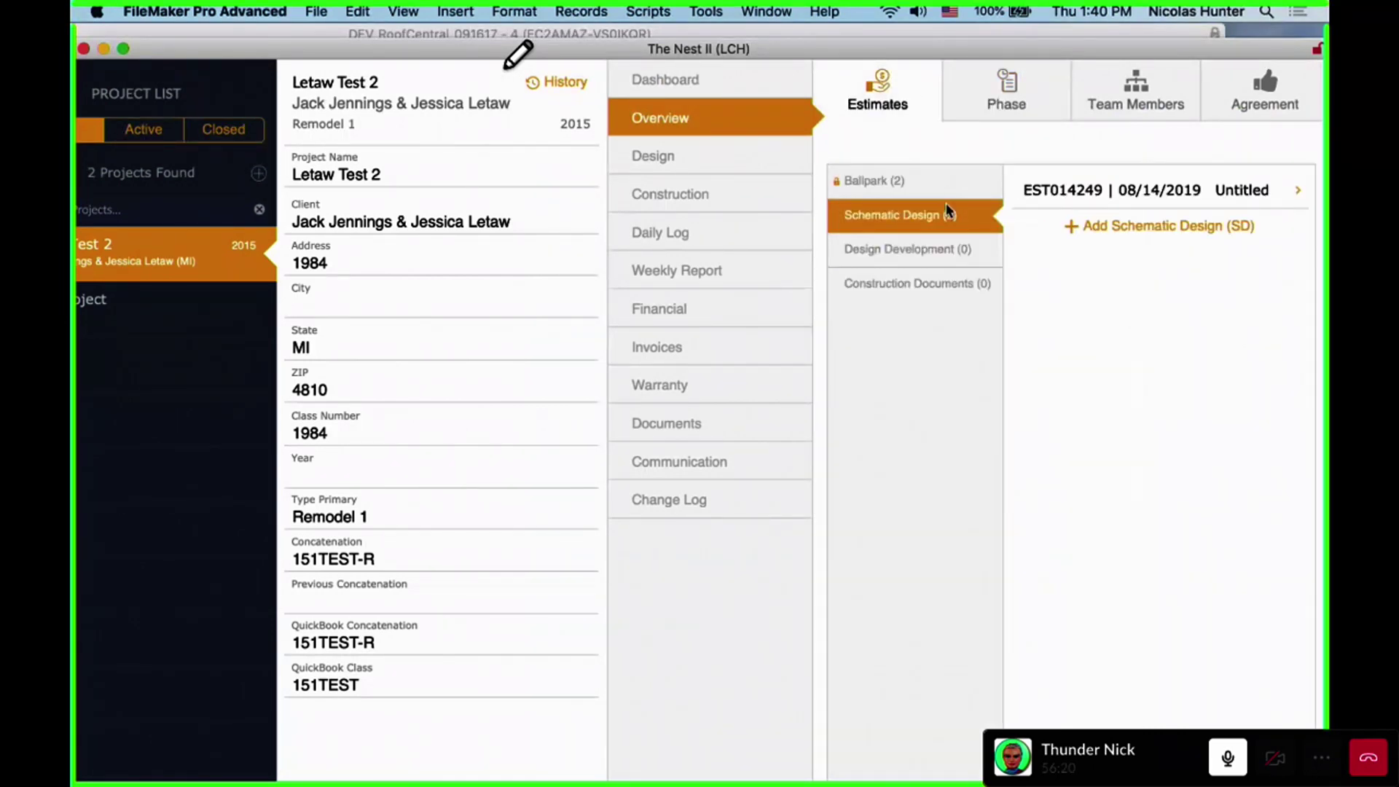
Test the estimate navigation by showing Design Development, Construction Documents and Schematic Design in turn
{"action": "left_click", "coordinate": [950, 249]}
{"action": "left_click", "coordinate": [959, 284]}
{"action": "left_click", "coordinate": [951, 218]}
Return to Layout mode, select slide_2 of the main slide control and examine its placement beside the side navigation
{"action": "key", "text": "super+l"}
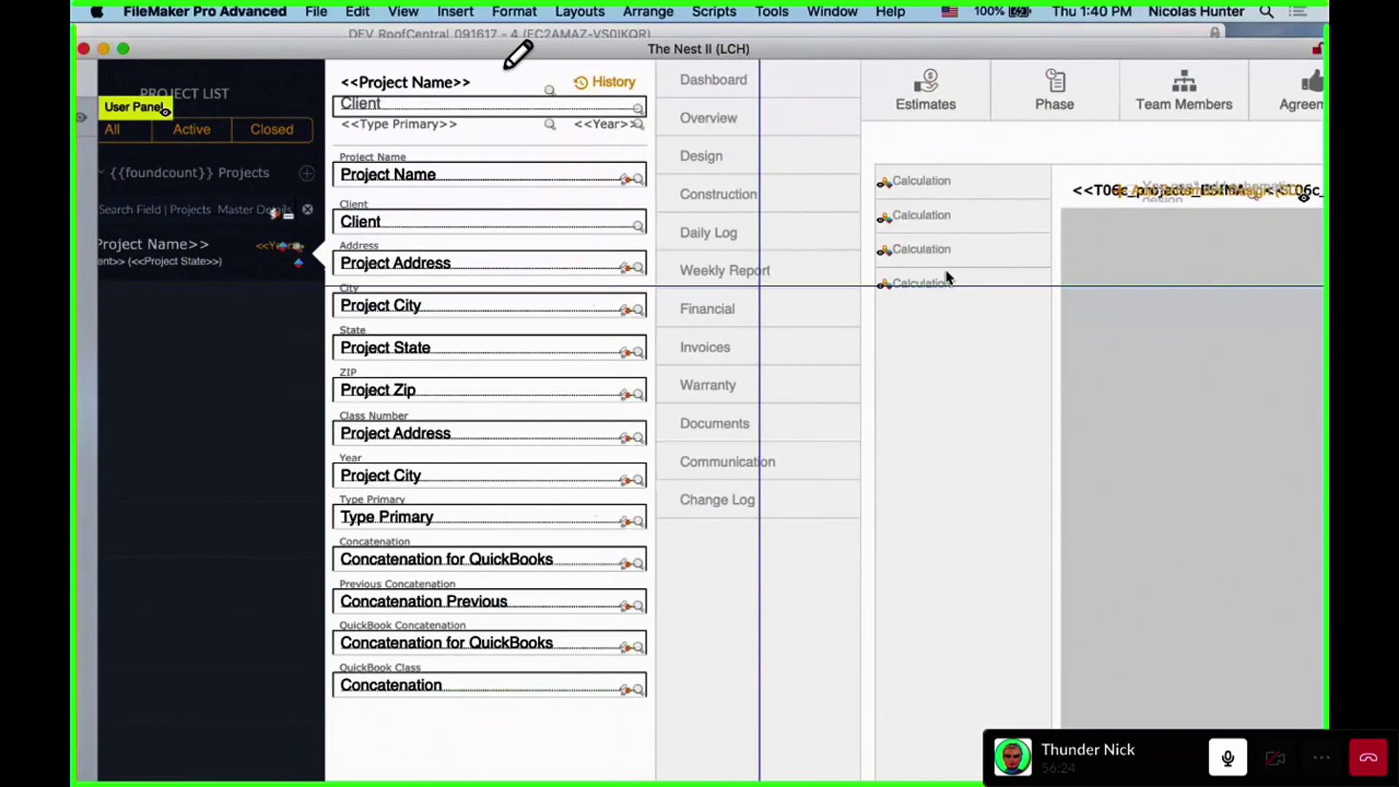
{"action": "scroll", "coordinate": [827, 259], "scroll_direction": "right", "scroll_amount": 2}
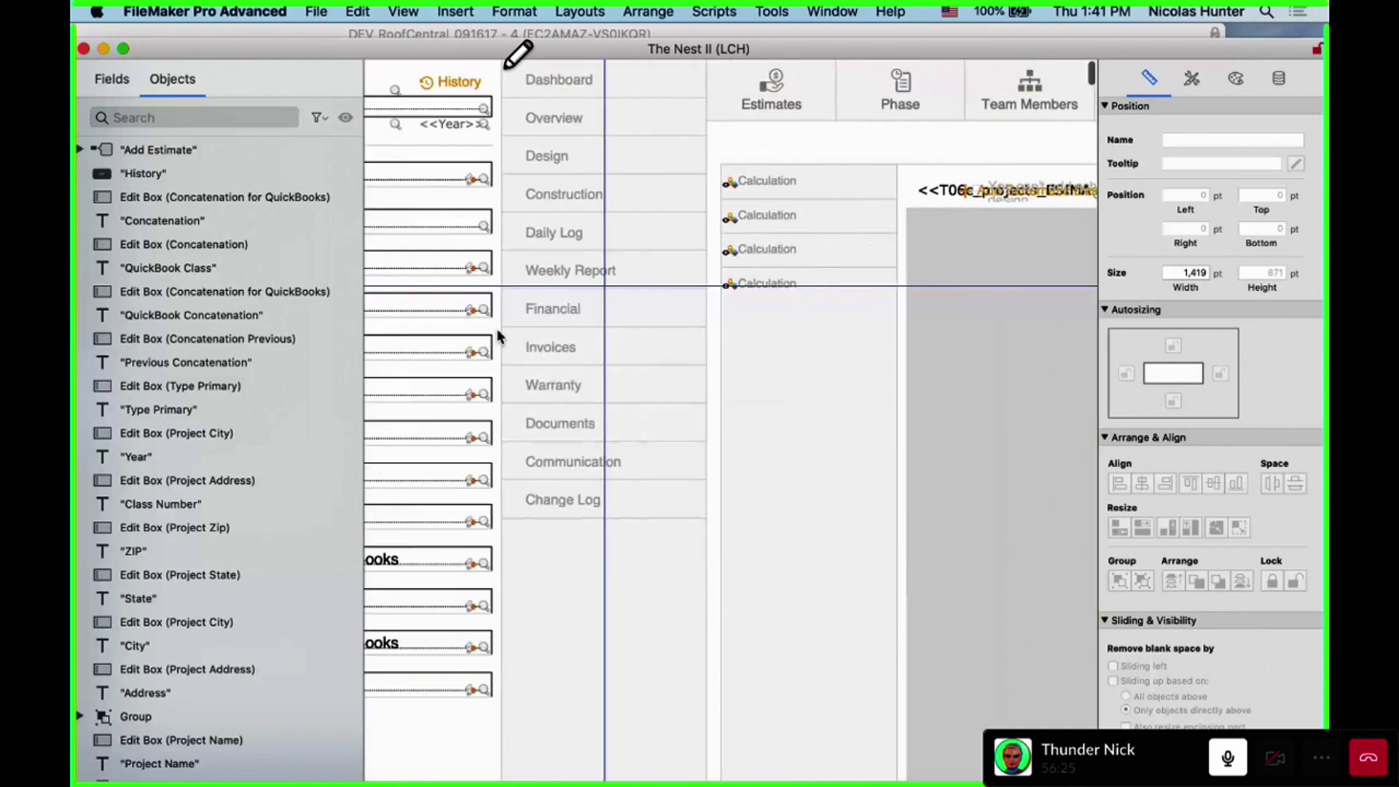
{"action": "left_click", "coordinate": [745, 164]}
{"action": "scroll", "coordinate": [772, 163], "scroll_direction": "right", "scroll_amount": 10}
{"action": "scroll", "coordinate": [768, 108], "scroll_direction": "left", "scroll_amount": 5}
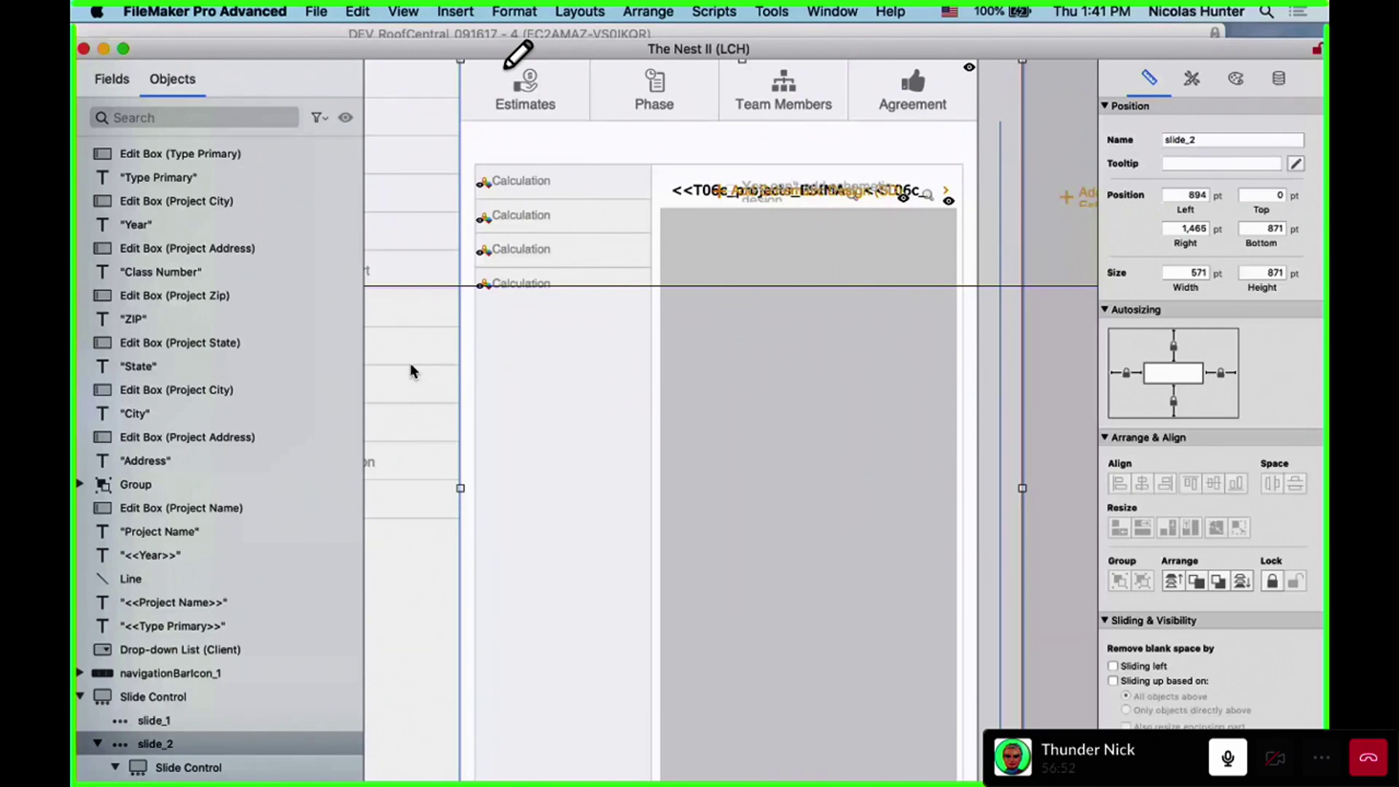
{"action": "scroll", "coordinate": [478, 364], "scroll_direction": "left", "scroll_amount": 6}
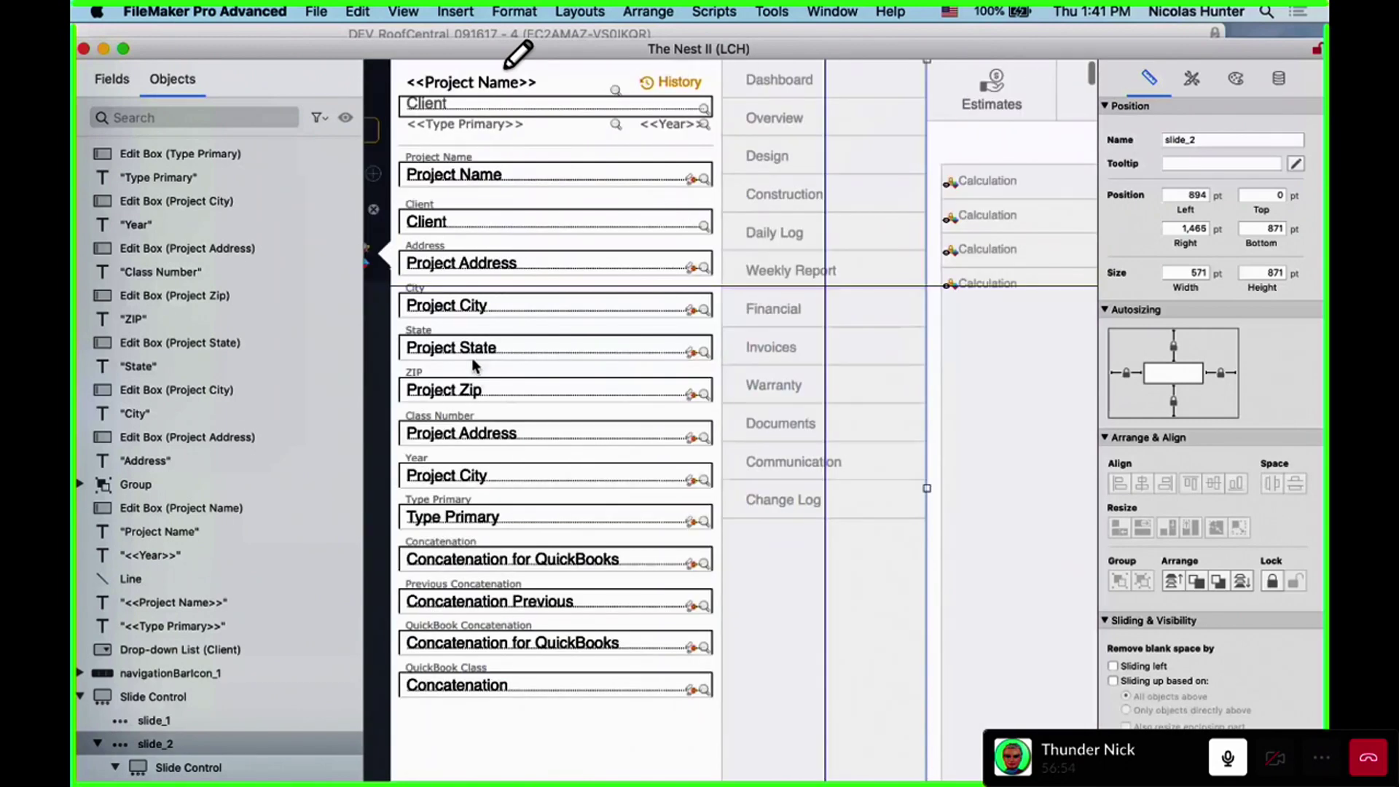
{"action": "scroll", "coordinate": [473, 360], "scroll_direction": "right", "scroll_amount": 3}
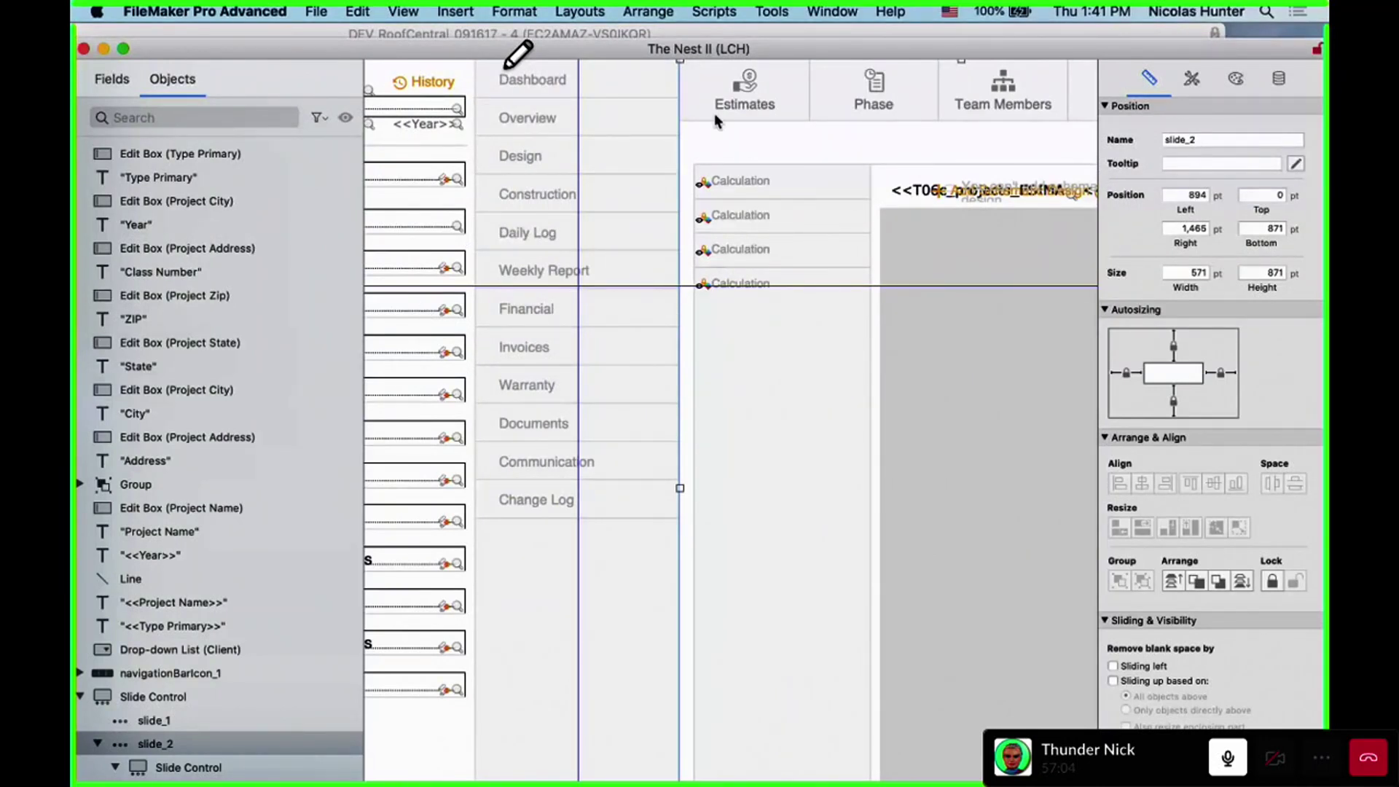
Select the nested slide control showing slide_2.1, then collapse slide_2 in the object tree to view its sibling slides
{"action": "left_click", "coordinate": [770, 125]}
{"action": "left_click", "coordinate": [771, 124]}
{"action": "scroll", "coordinate": [781, 126], "scroll_direction": "right", "scroll_amount": 5}
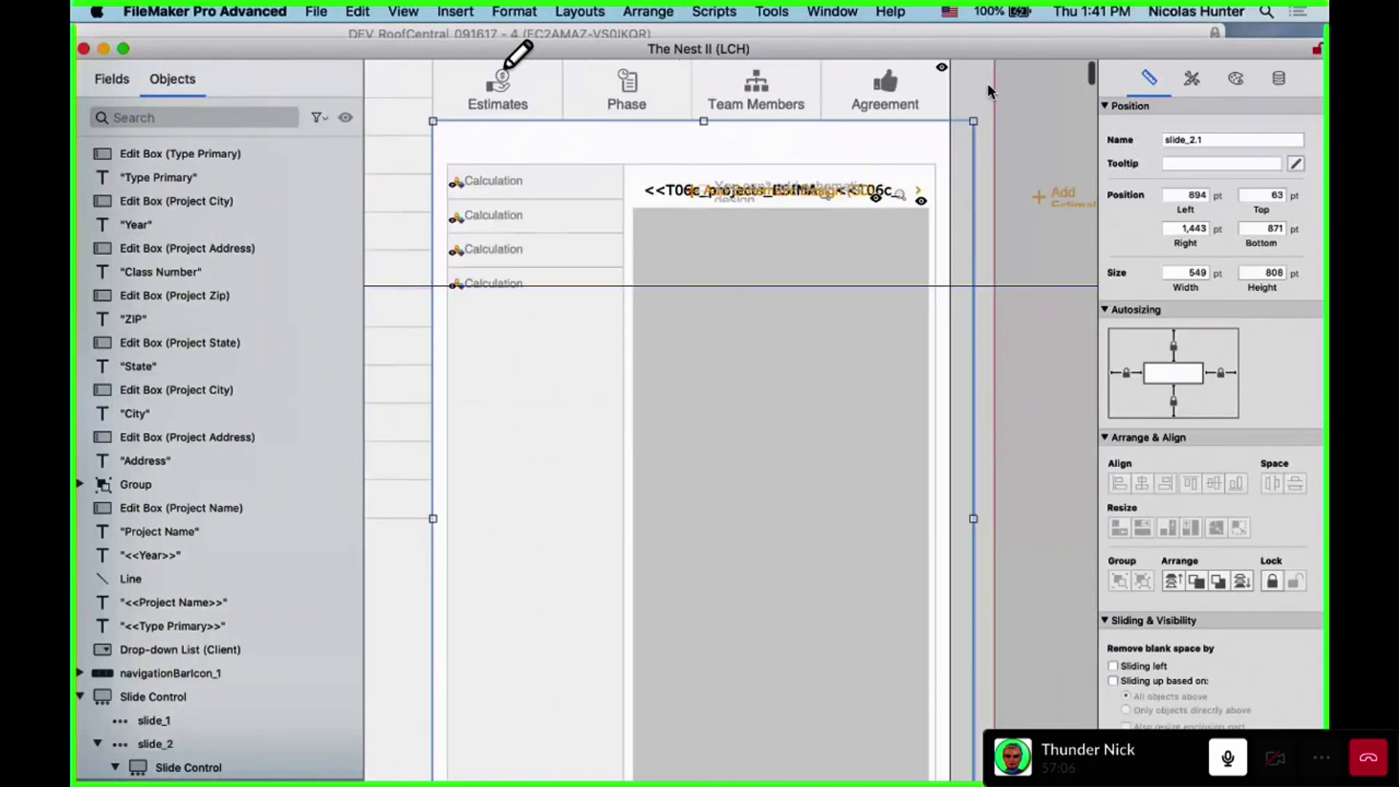
{"action": "left_click", "coordinate": [98, 742]}
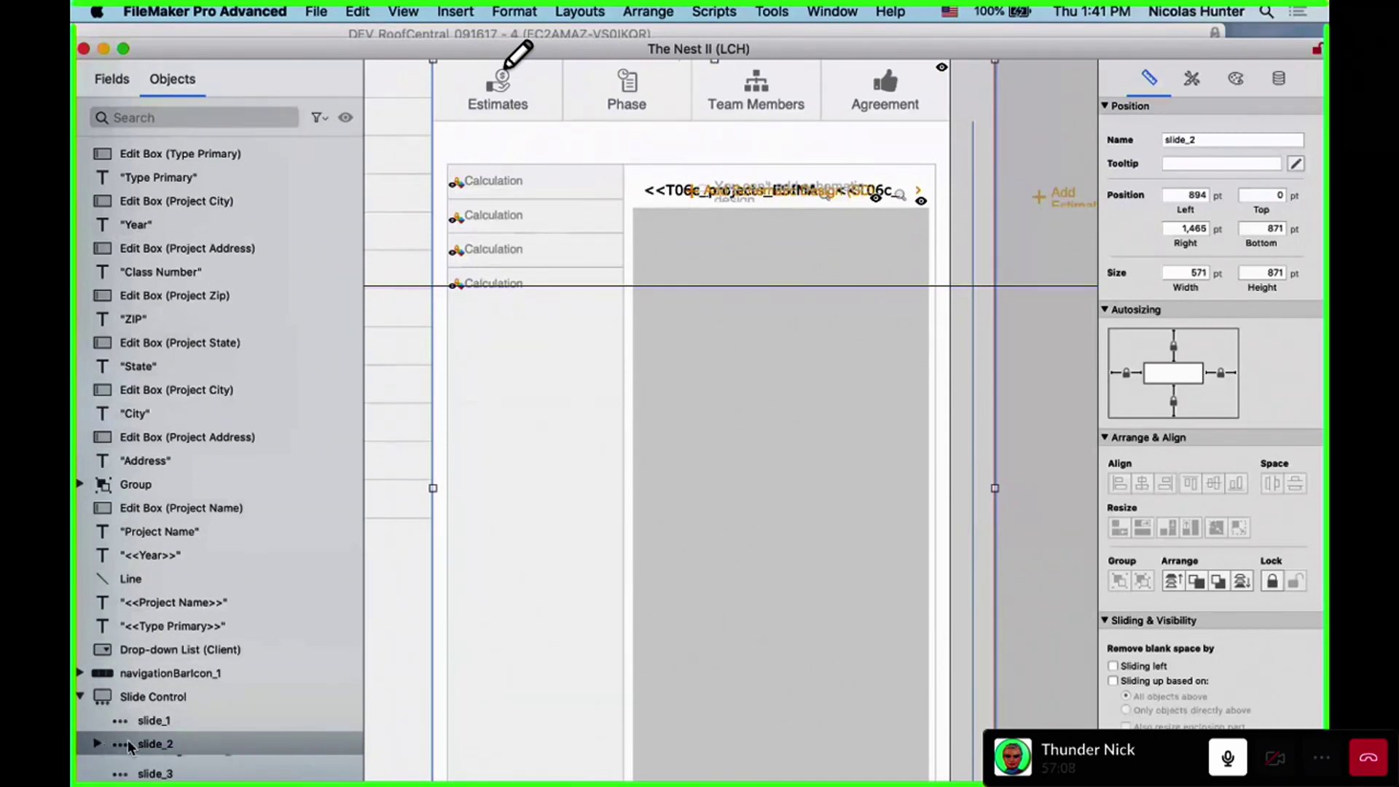
{"action": "scroll", "coordinate": [175, 656], "scroll_direction": "down", "scroll_amount": 3}
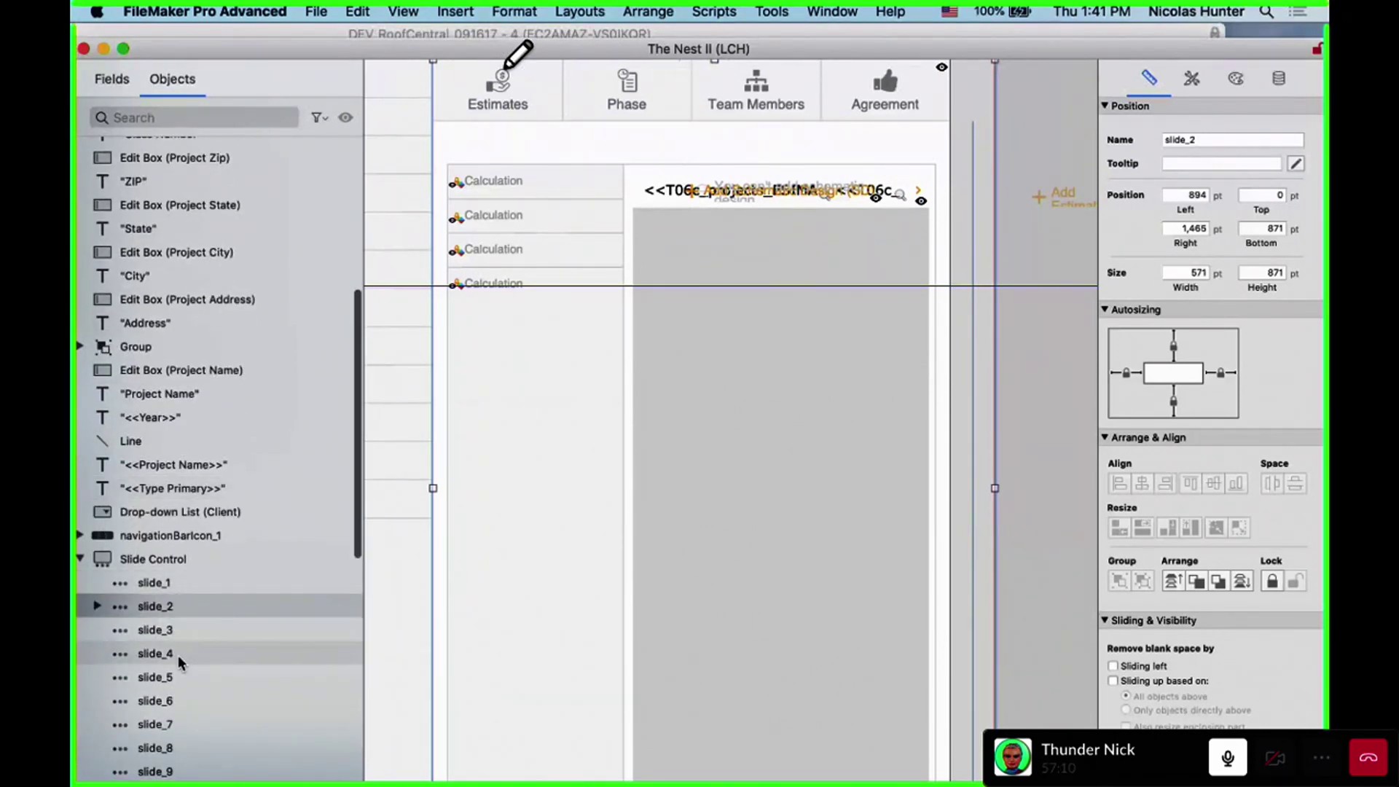
Expand slide_2 in the object tree, select its nested slide control and list that control's slides
{"action": "left_click", "coordinate": [96, 609]}
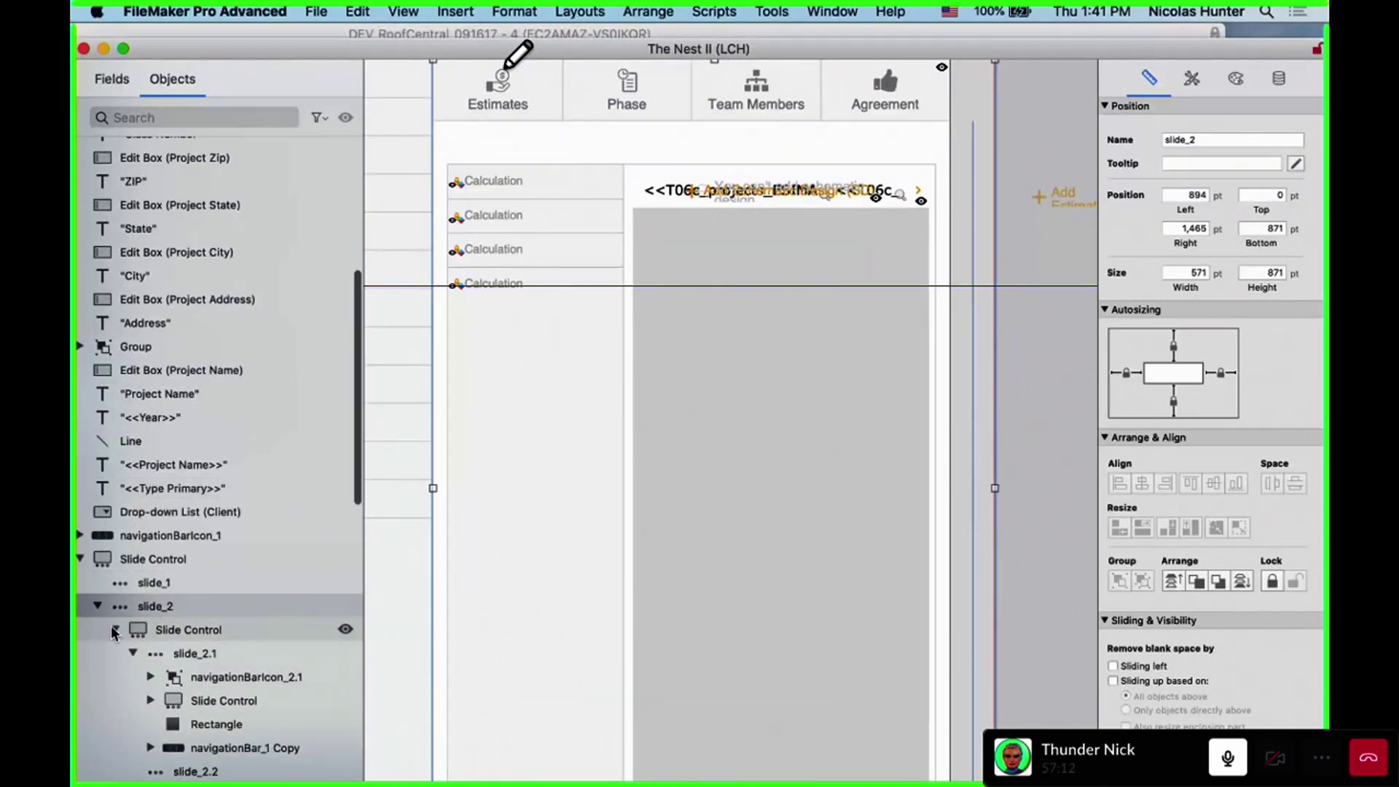
{"action": "left_click", "coordinate": [113, 628]}
{"action": "left_click", "coordinate": [150, 609]}
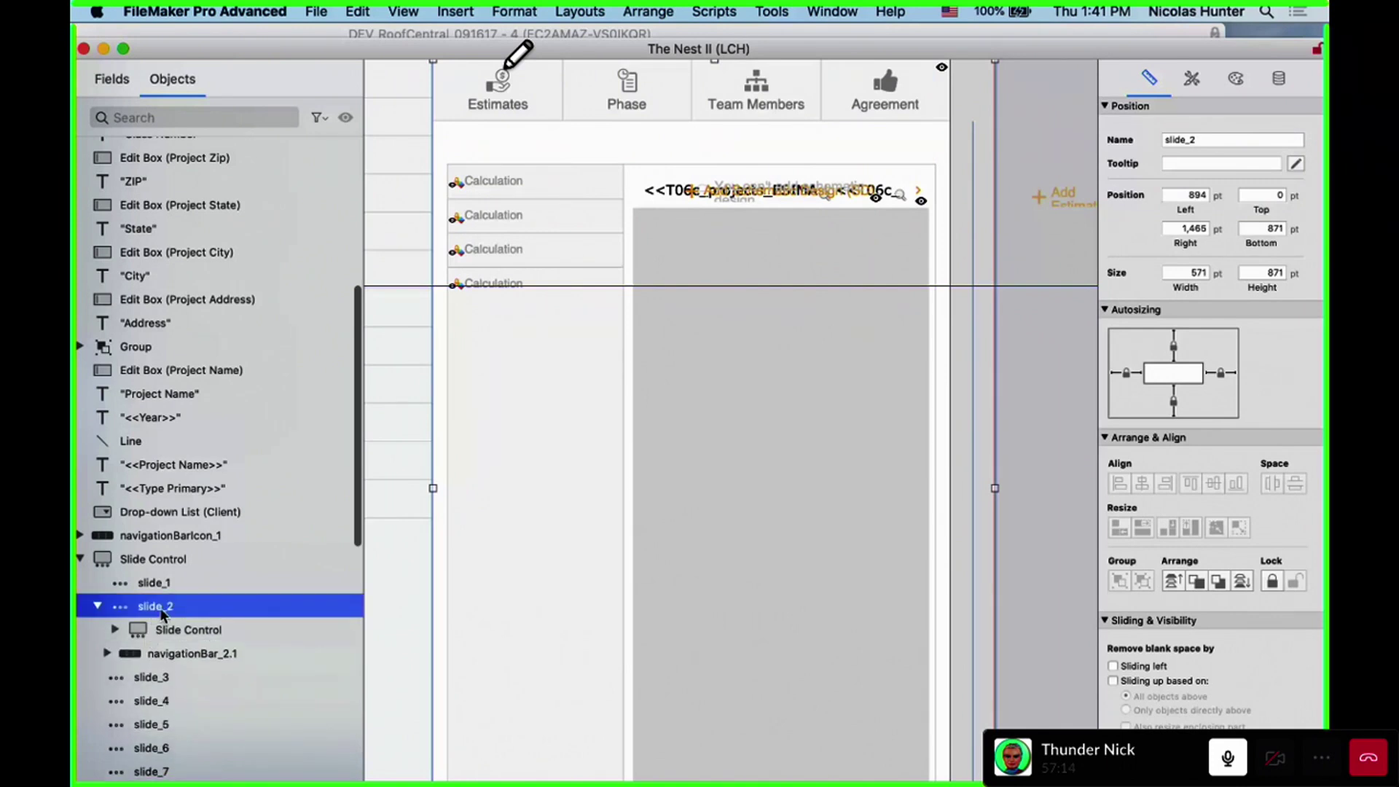
{"action": "left_click", "coordinate": [146, 627]}
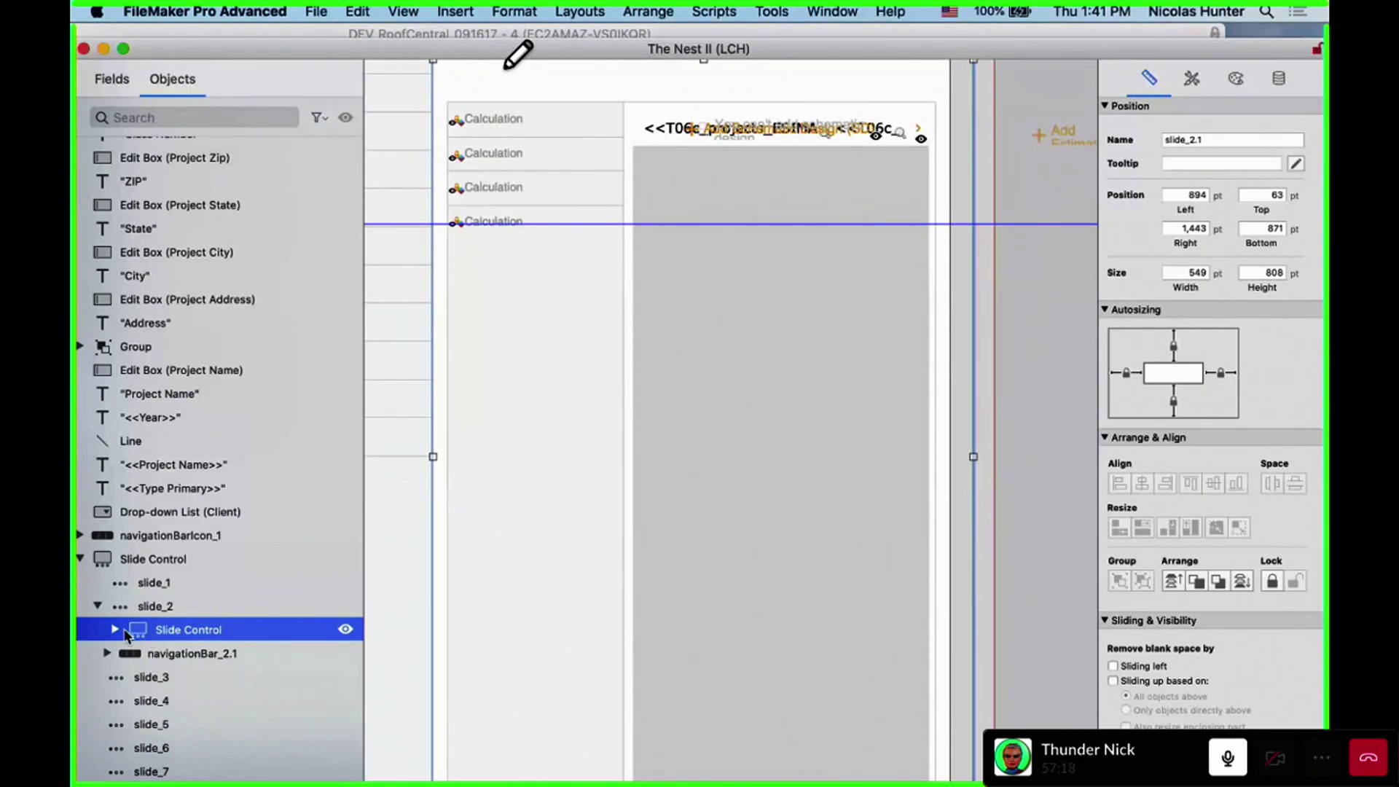
{"action": "left_click", "coordinate": [113, 629]}
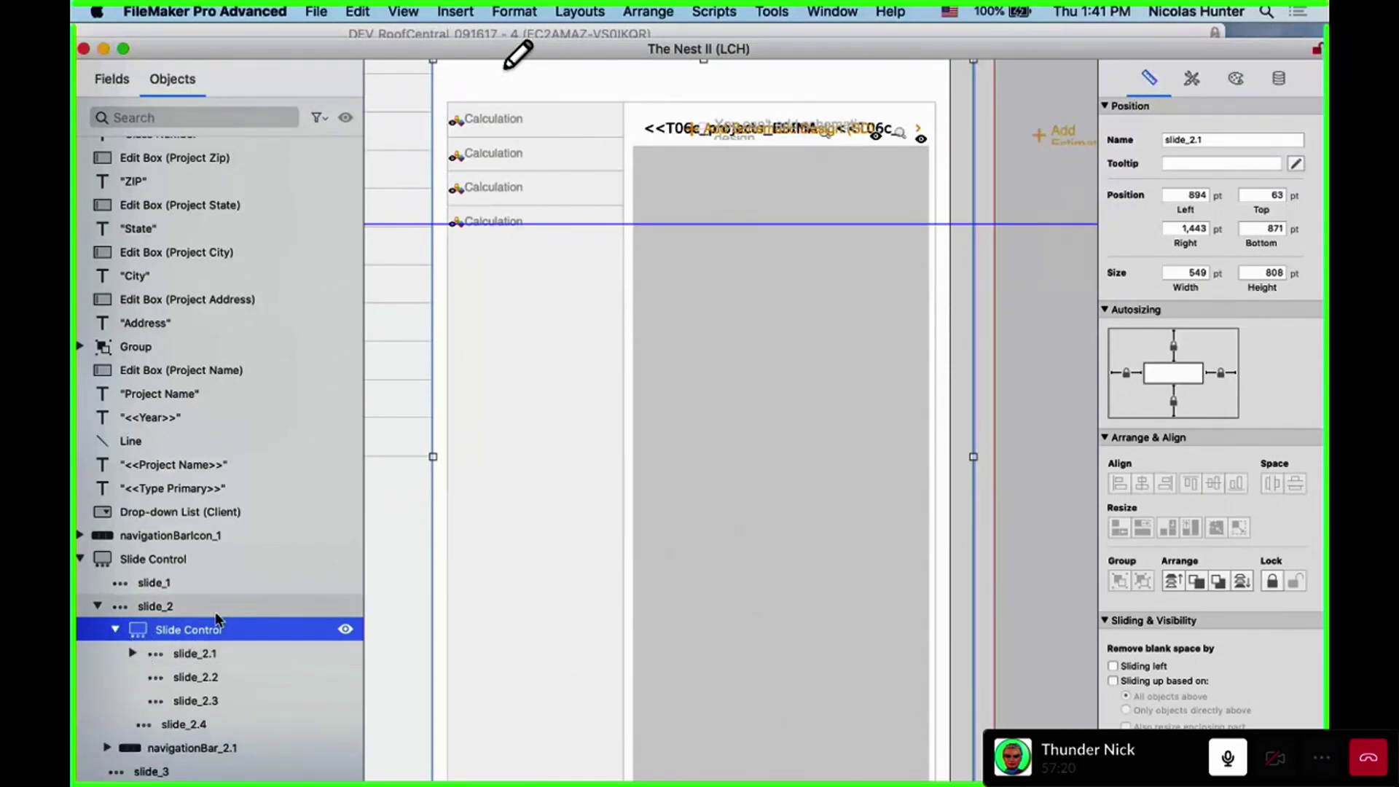
{"action": "scroll", "coordinate": [216, 616], "scroll_direction": "down", "scroll_amount": 1}
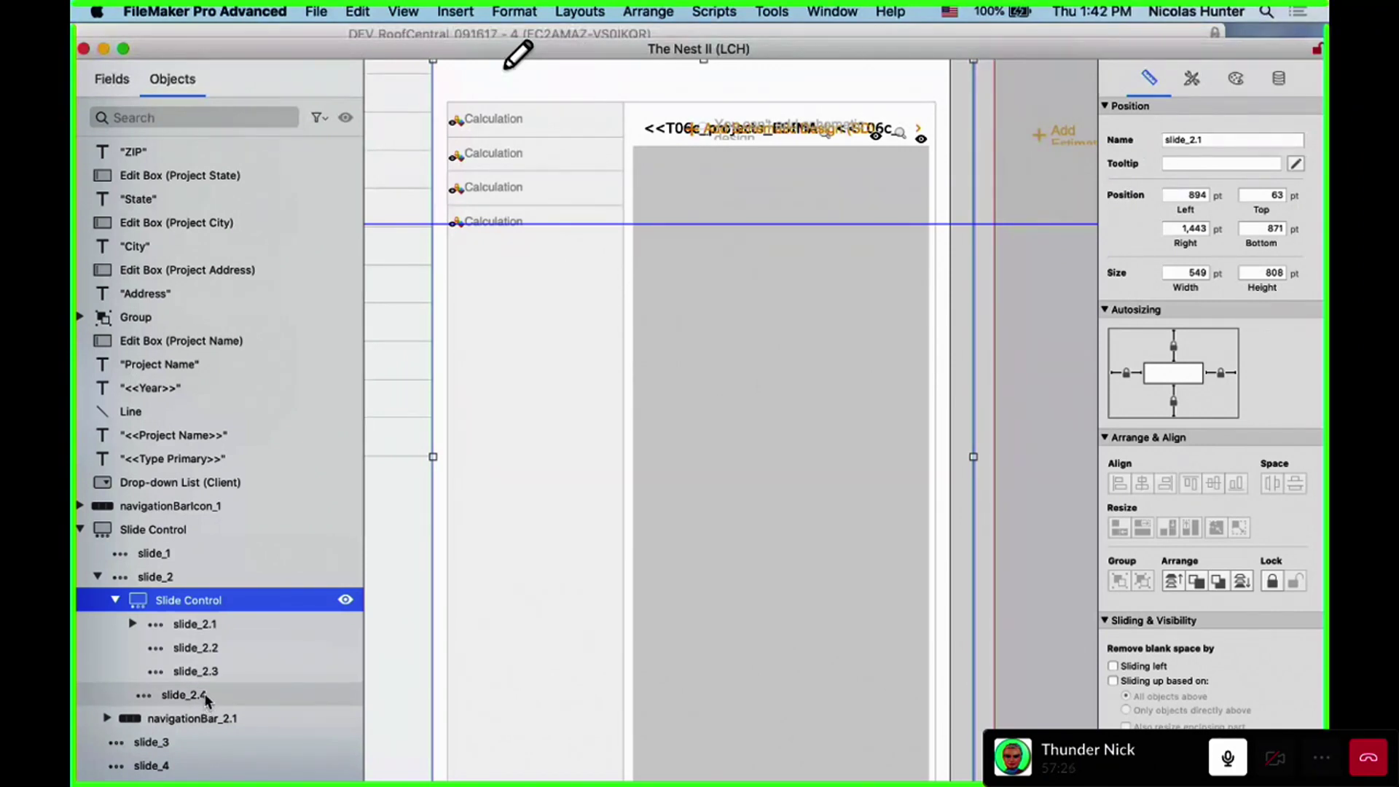
Expand slide_2.1 and its nested slide control, select slide_2.1.1 and examine its placement on the layout
{"action": "left_click", "coordinate": [133, 622]}
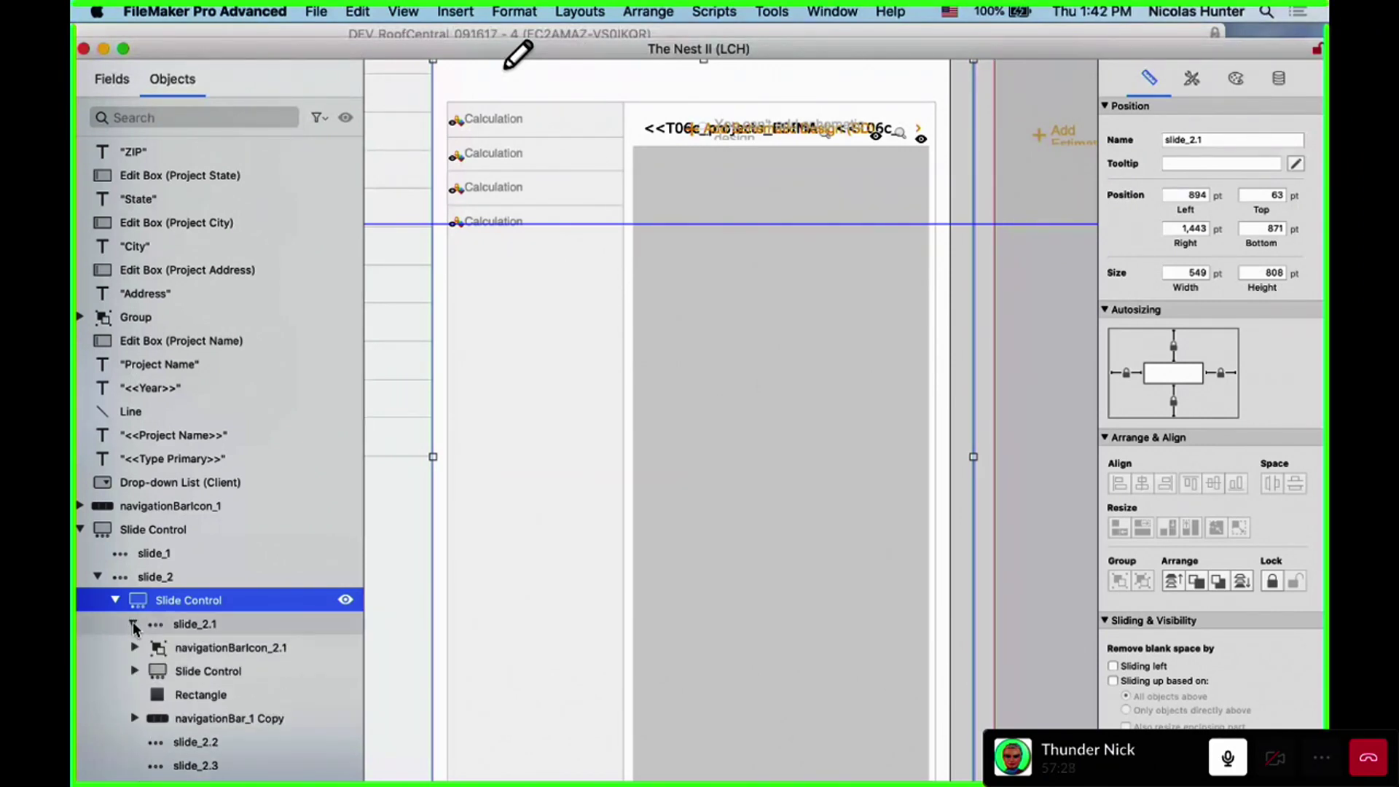
{"action": "left_click", "coordinate": [229, 619]}
{"action": "left_click", "coordinate": [149, 671]}
{"action": "left_click", "coordinate": [134, 670]}
{"action": "scroll", "coordinate": [182, 619], "scroll_direction": "down", "scroll_amount": 5}
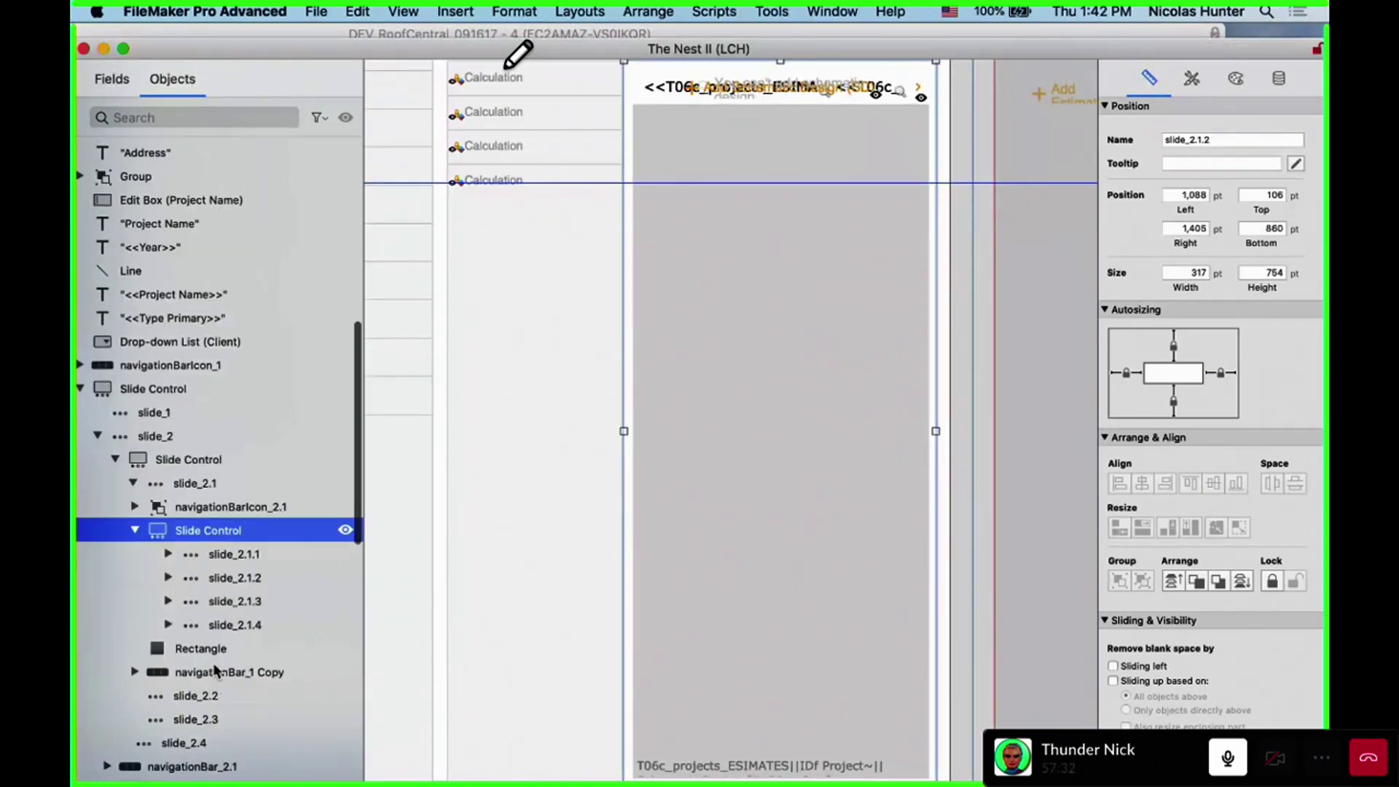
{"action": "left_click", "coordinate": [246, 544]}
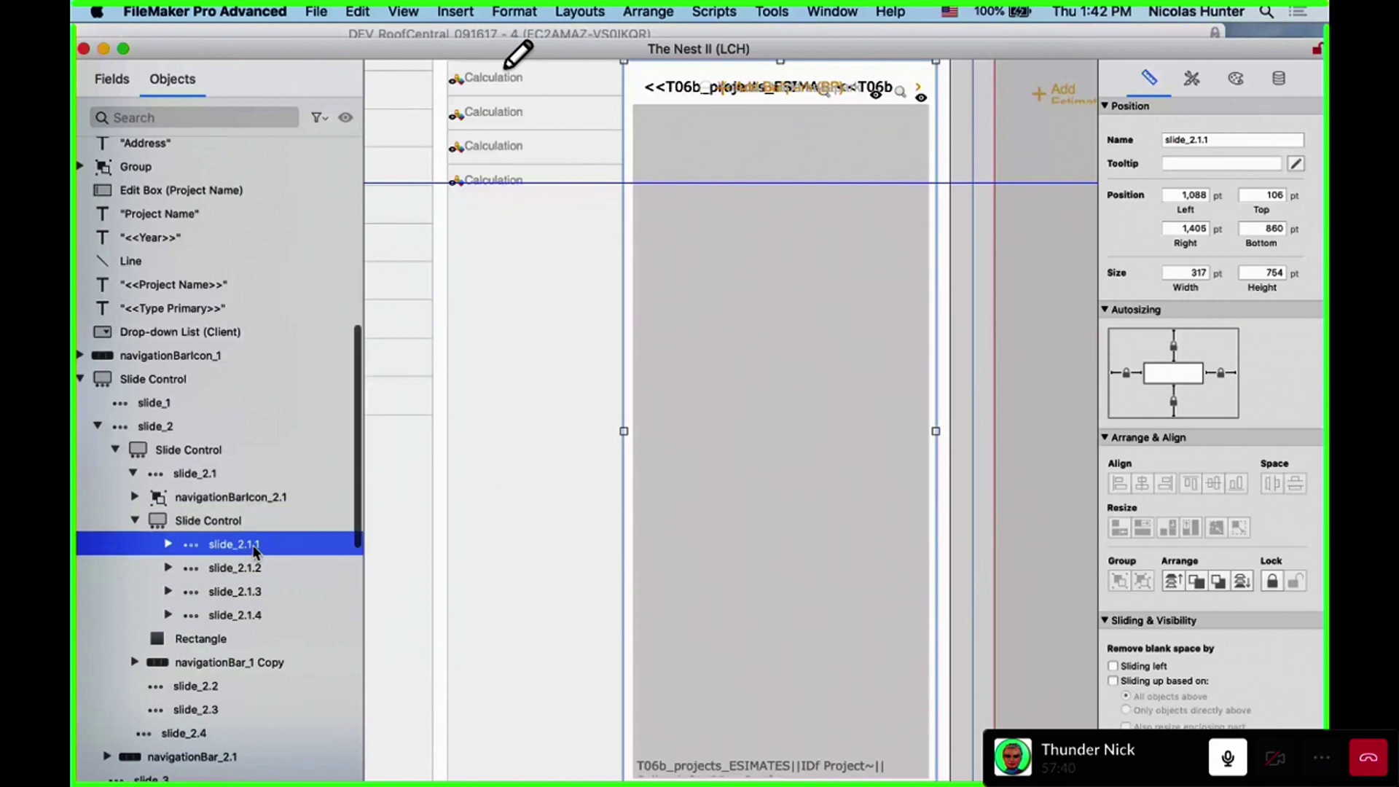
{"action": "scroll", "coordinate": [244, 558], "scroll_direction": "up", "scroll_amount": 1}
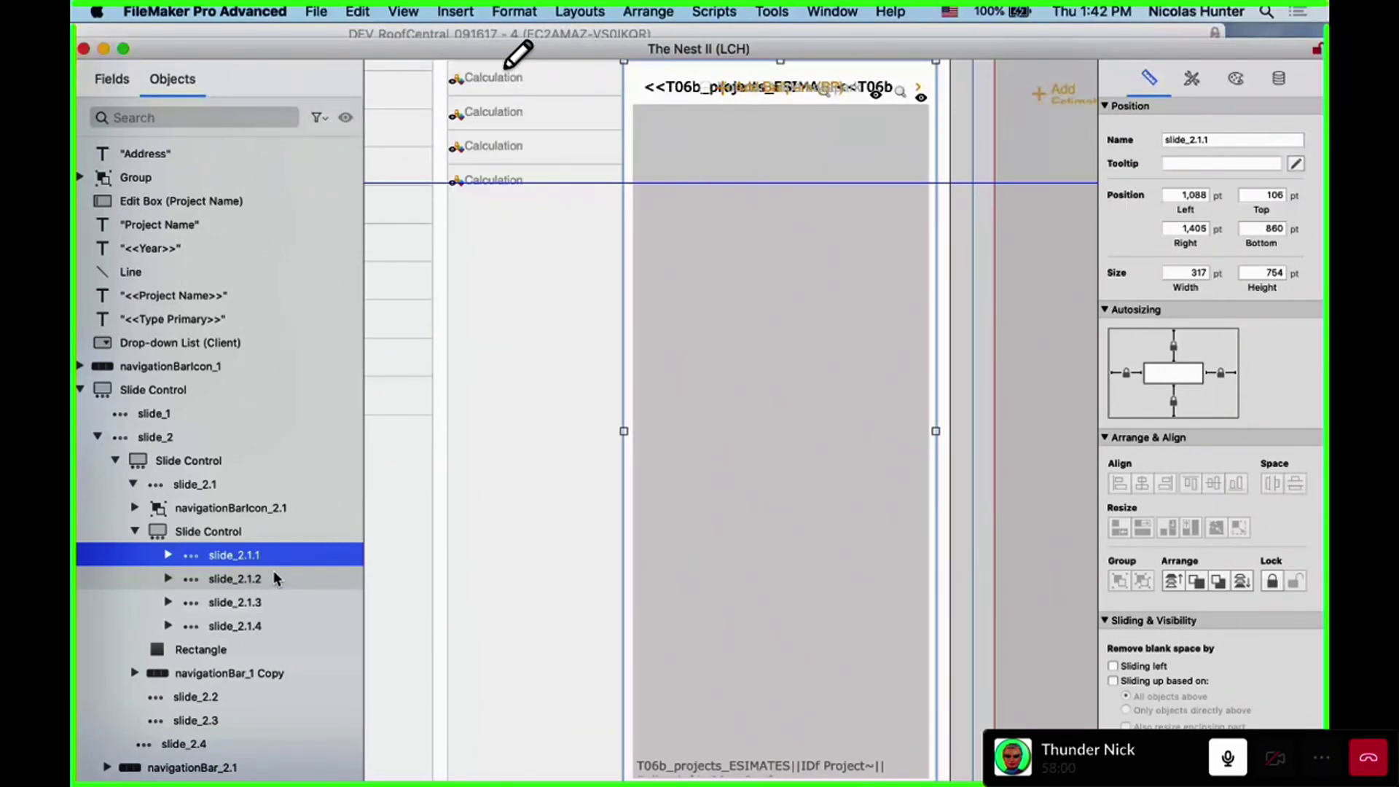
{"action": "scroll", "coordinate": [442, 462], "scroll_direction": "left", "scroll_amount": 10}
{"action": "scroll", "coordinate": [442, 462], "scroll_direction": "up", "scroll_amount": 3}
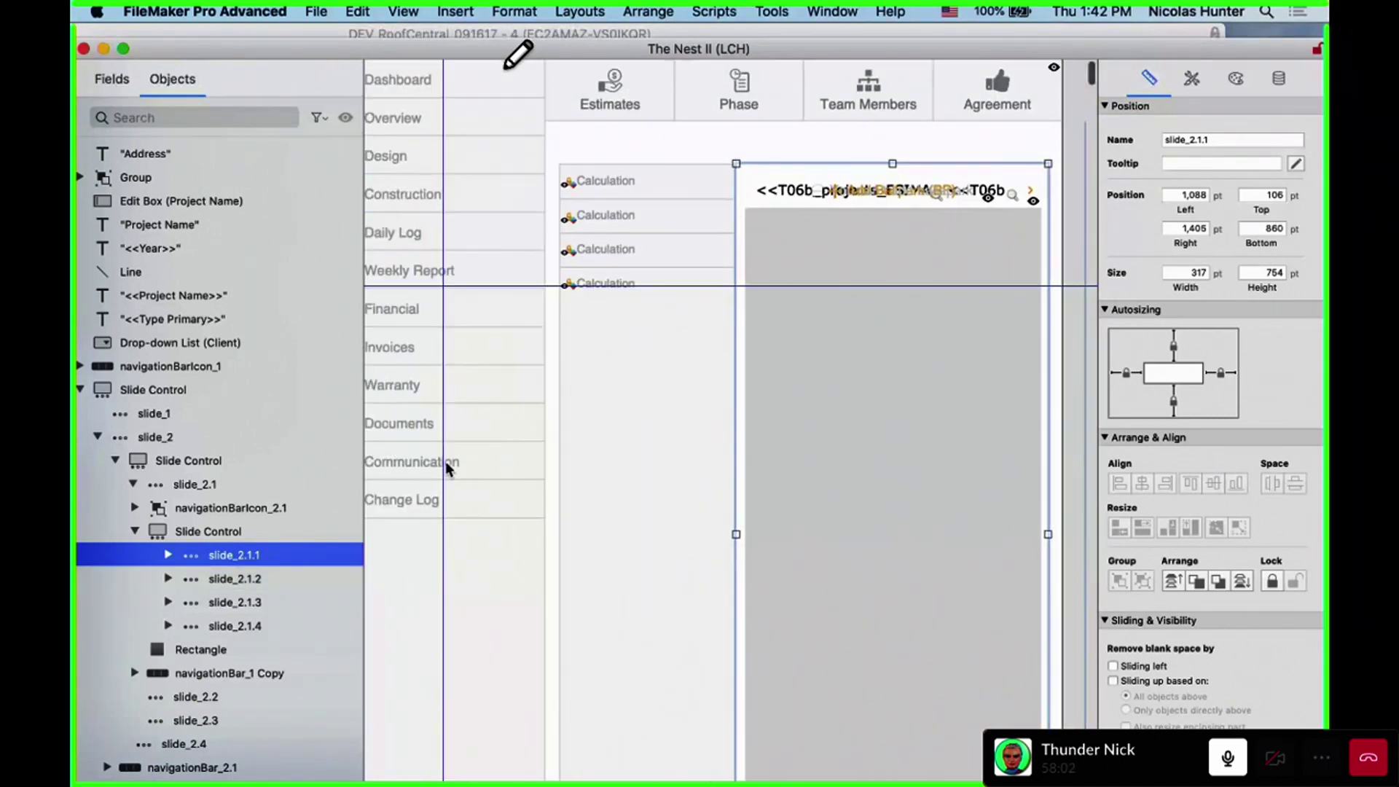
{"action": "scroll", "coordinate": [722, 140], "scroll_direction": "right", "scroll_amount": 5}
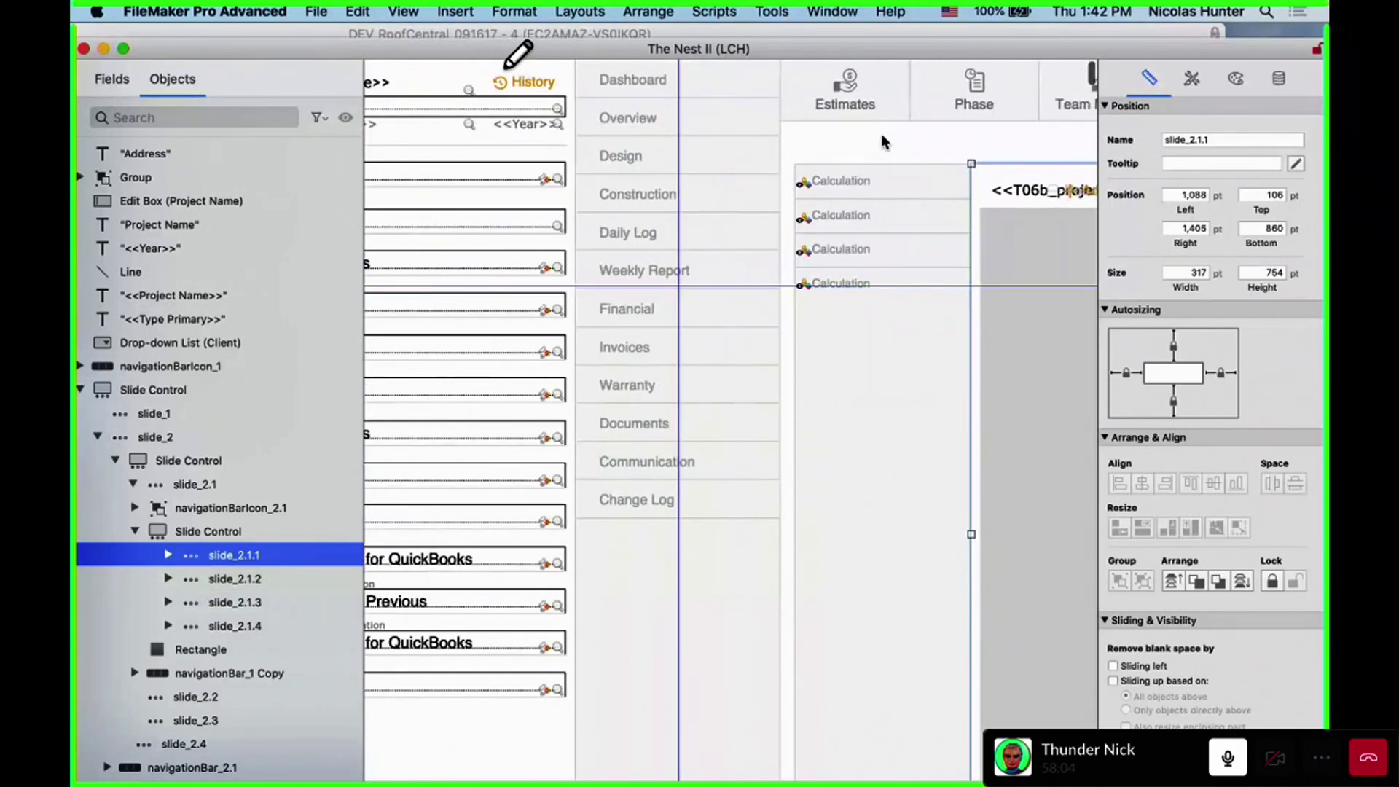
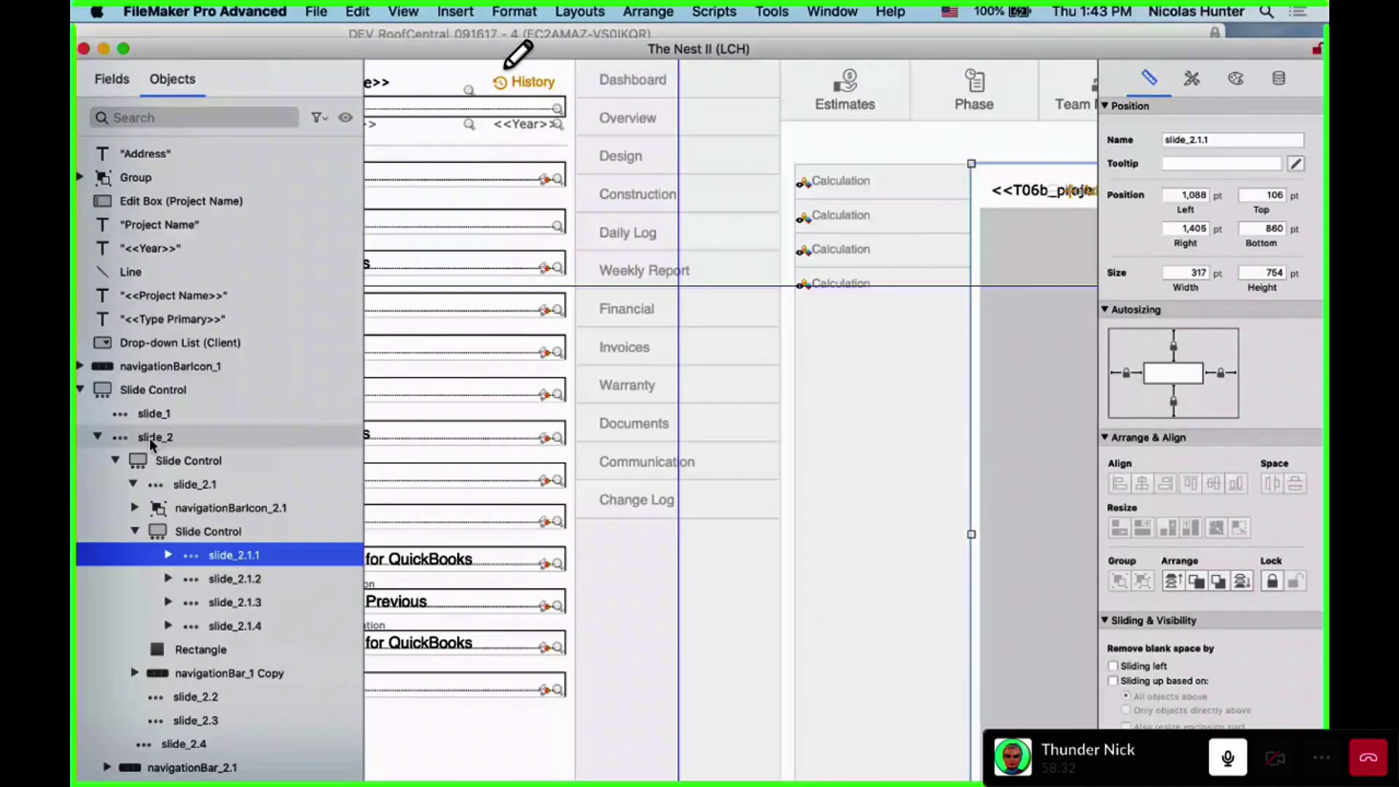
Collapse the nested slide controls, slide_2, the main slide control and the last slide control's panel in the object tree
{"action": "left_click", "coordinate": [136, 531]}
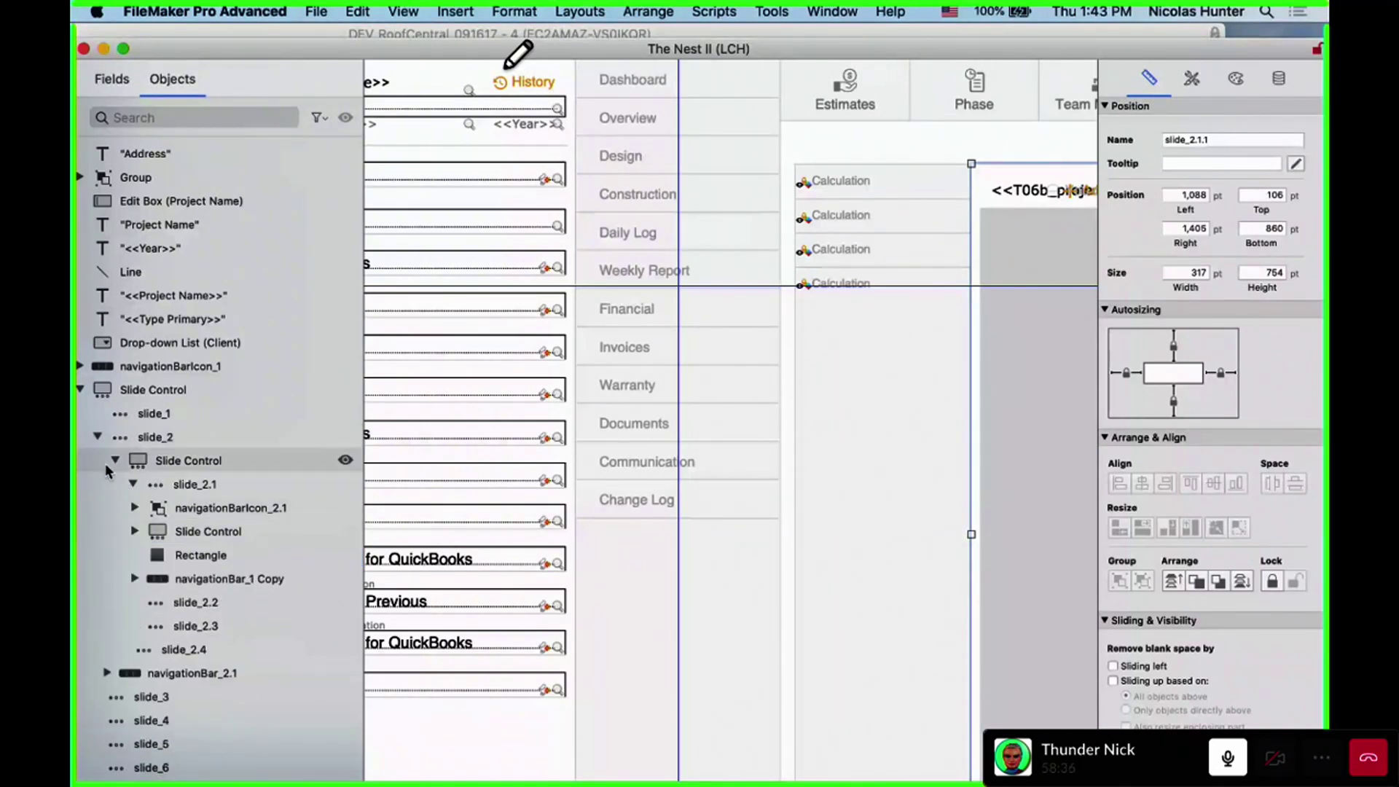
{"action": "left_click", "coordinate": [116, 460]}
{"action": "left_click", "coordinate": [97, 437]}
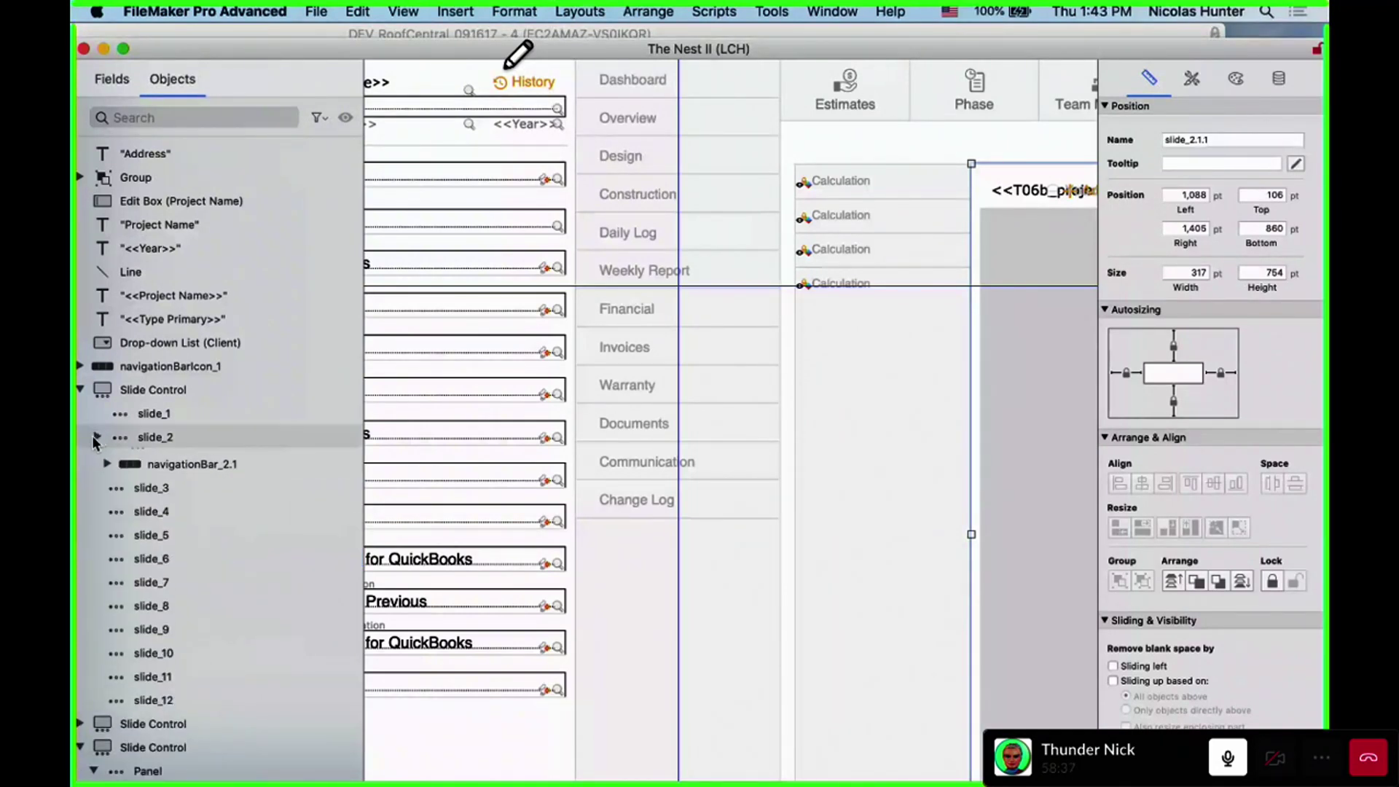
{"action": "left_click", "coordinate": [80, 390]}
{"action": "left_click", "coordinate": [93, 462]}
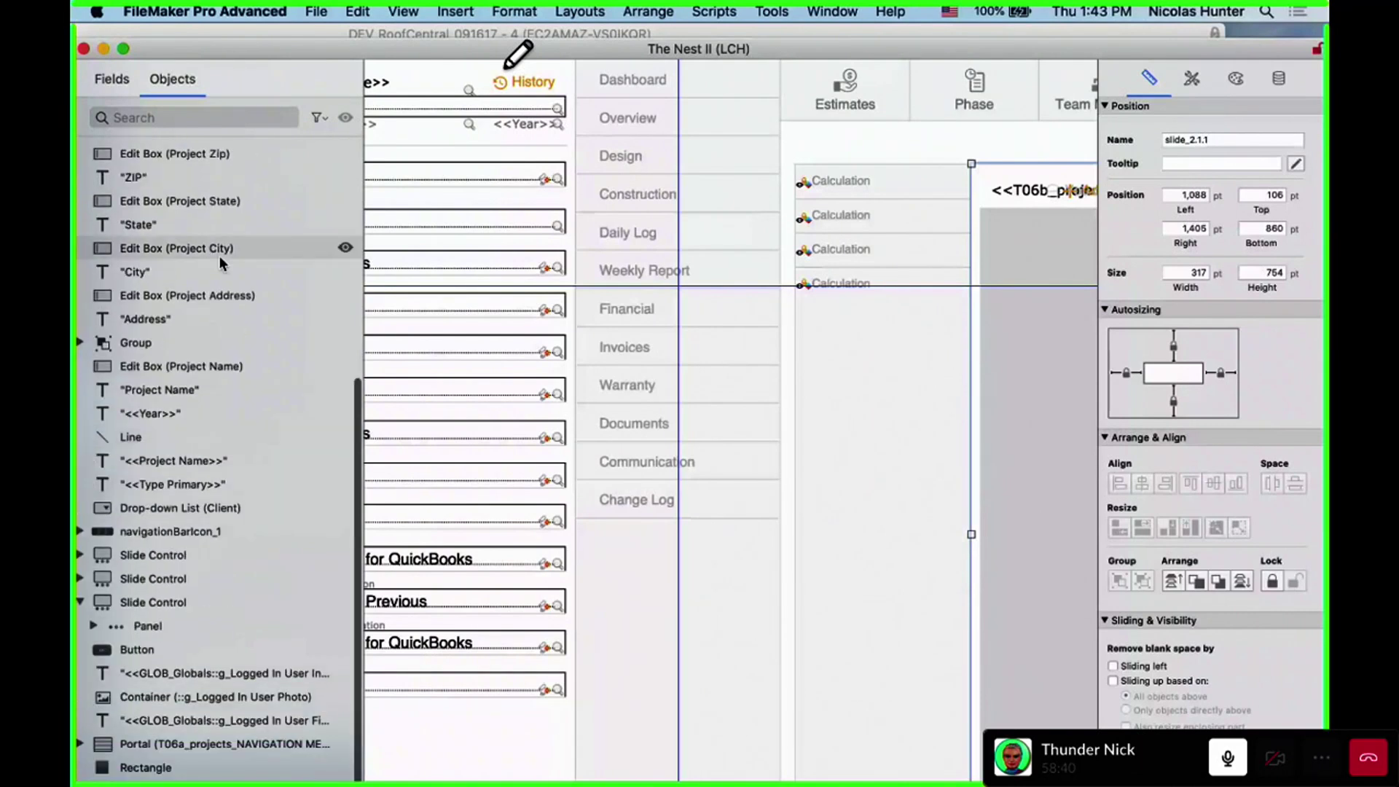
Search the layout objects for slide_2.1.1 and select that slide
{"action": "left_click", "coordinate": [231, 114]}
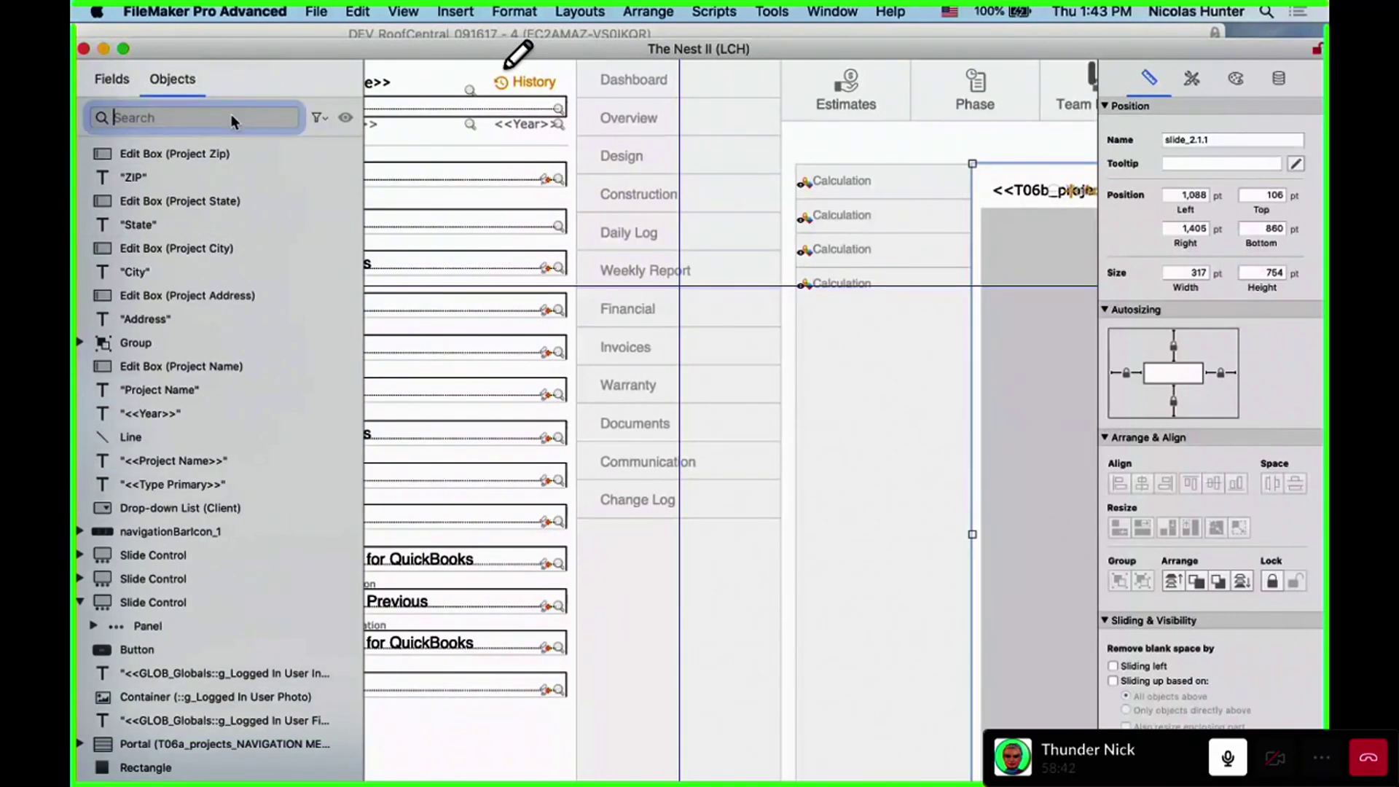
{"action": "type", "text": "slide"}
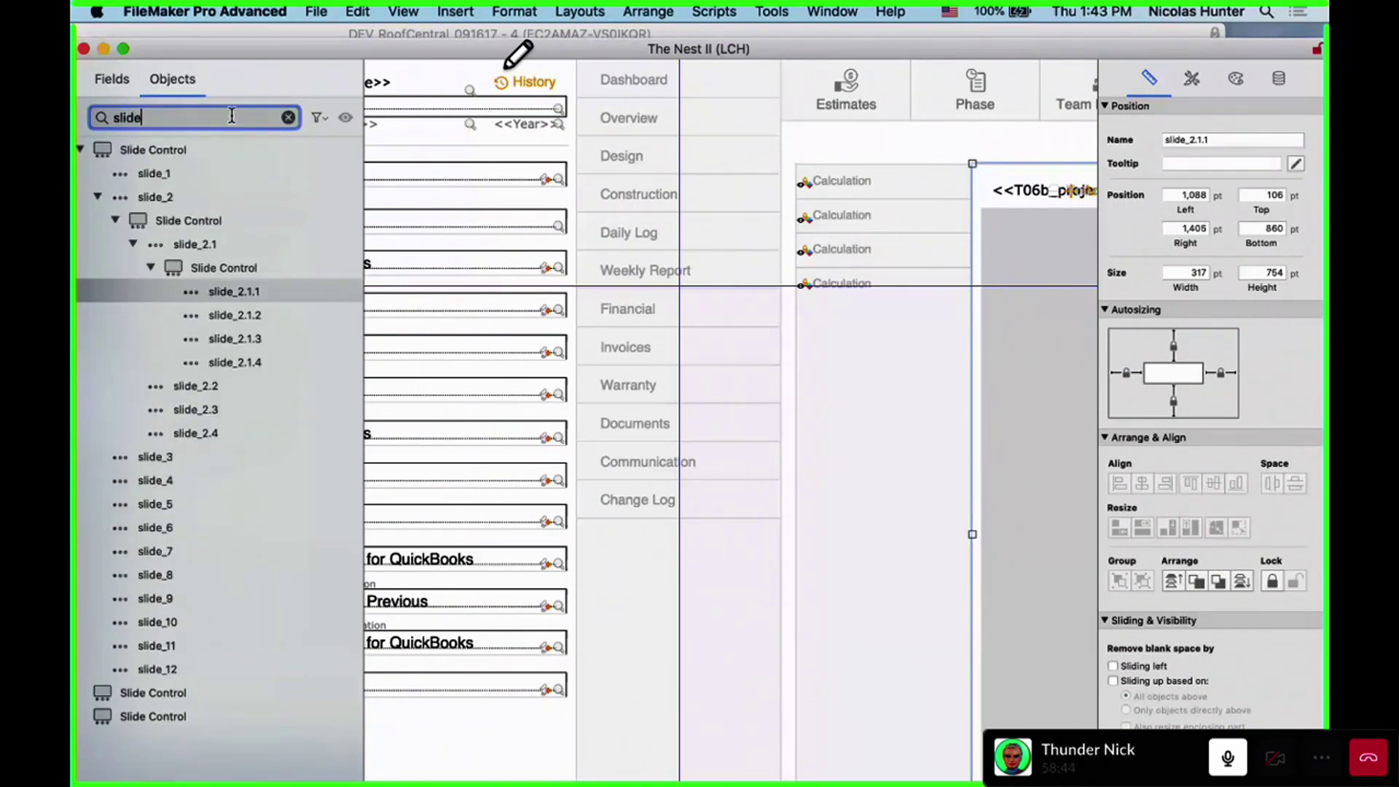
{"action": "type", "text": "_"}
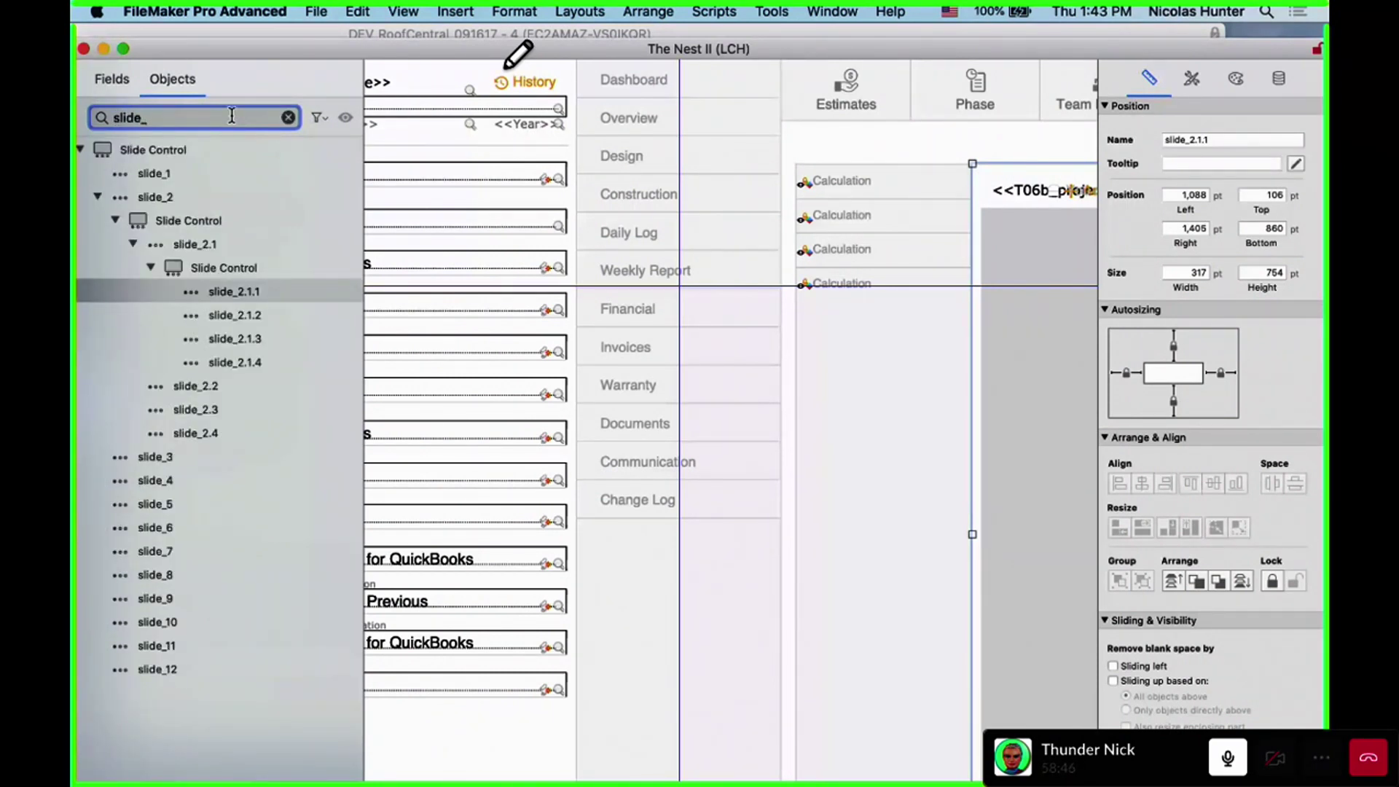
{"action": "type", "text": "2.1"}
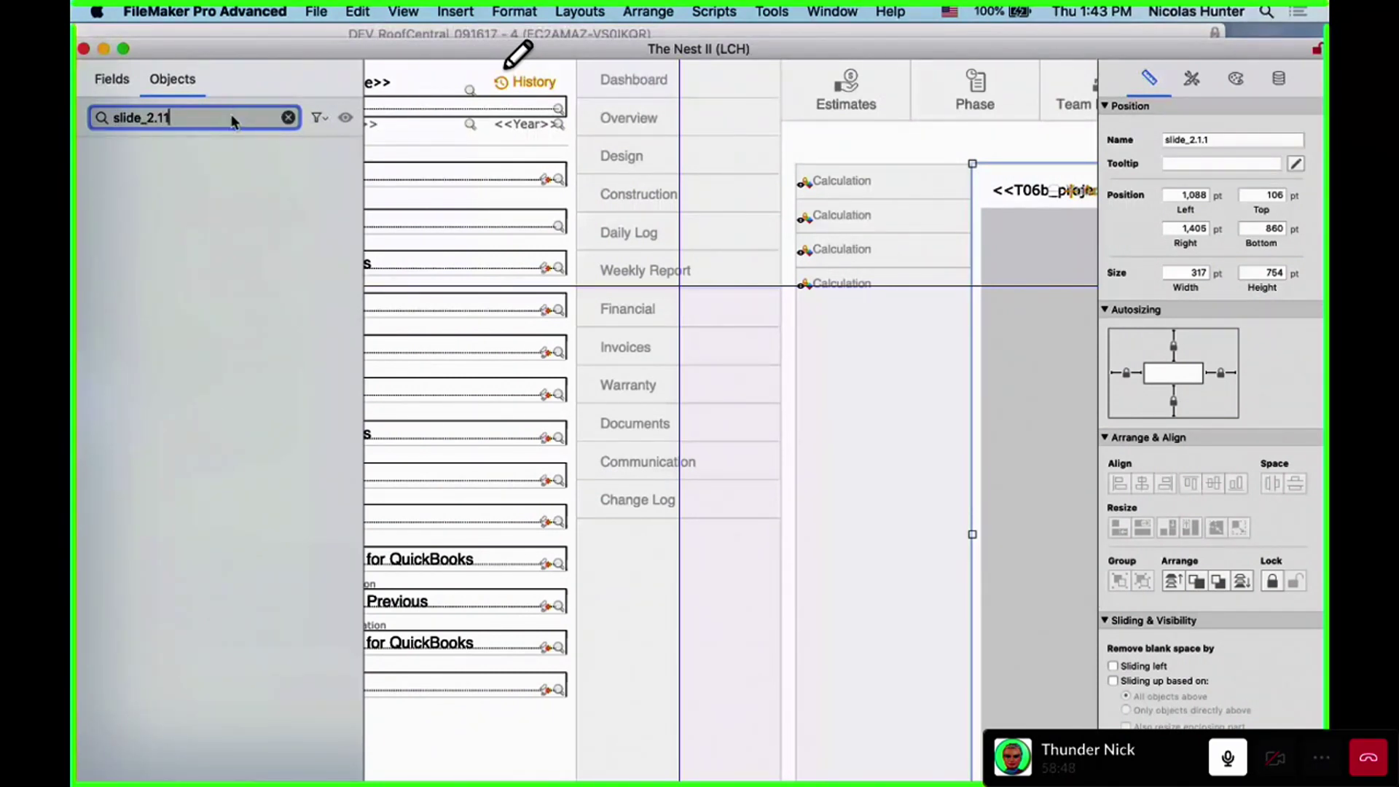
{"action": "type", "text": ".1"}
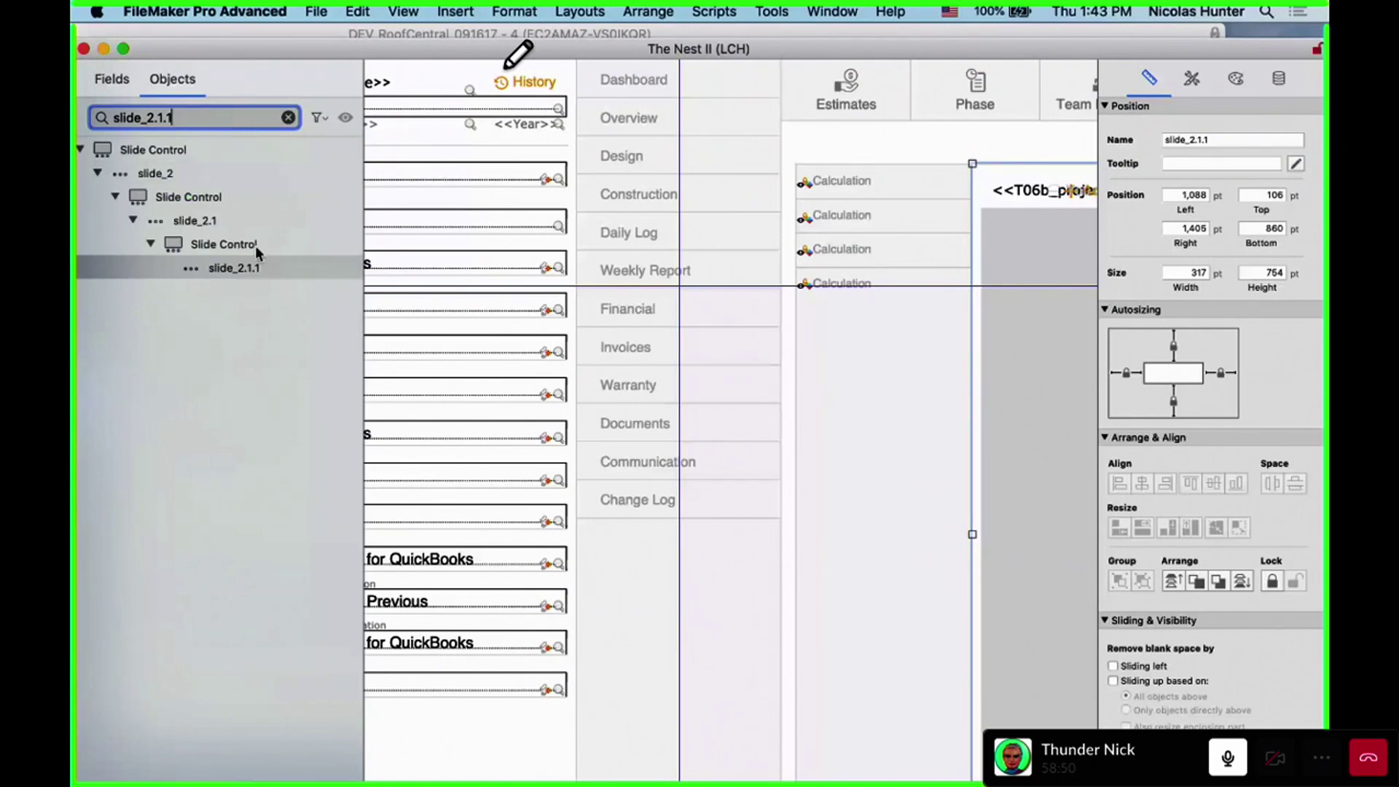
{"action": "left_click", "coordinate": [260, 270]}
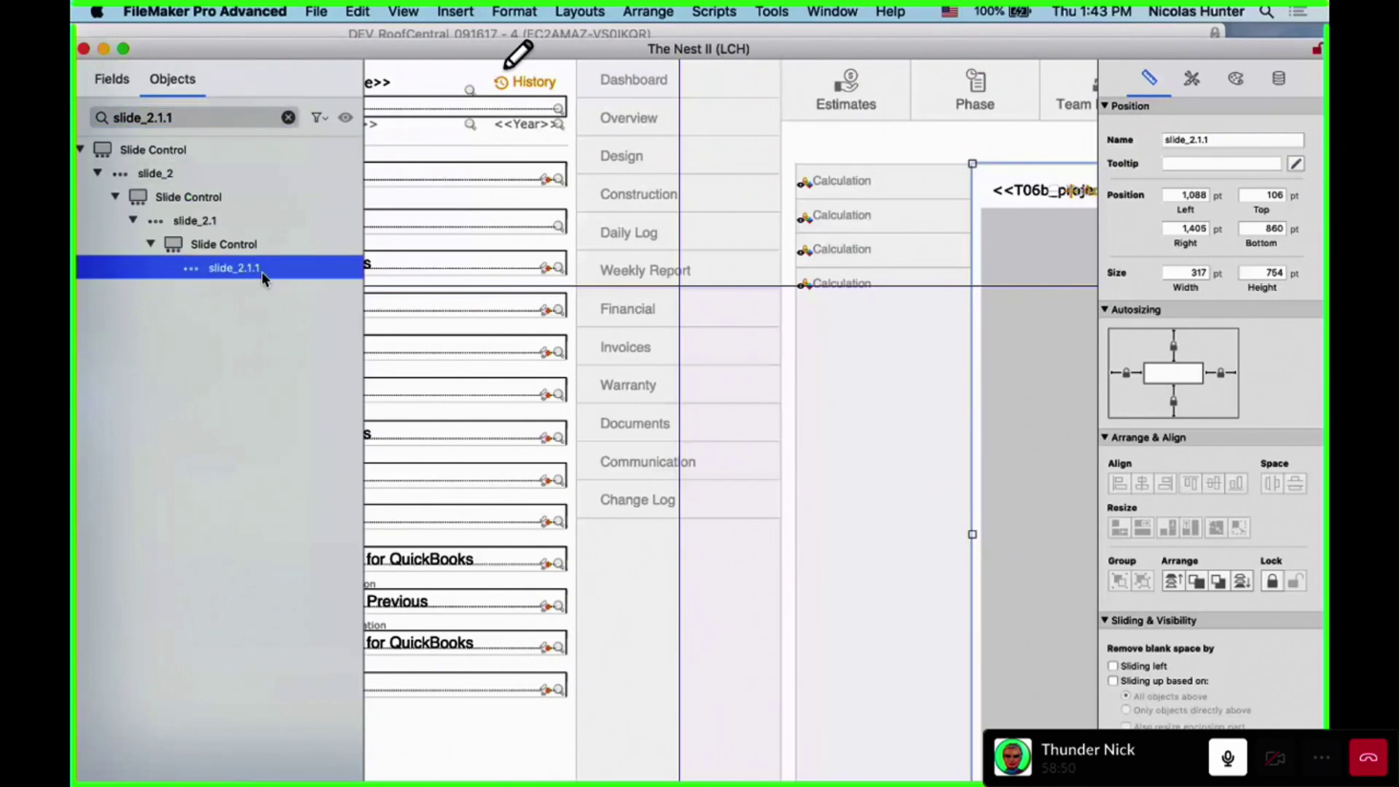
Search the layout objects for slide_2.1.2 and slide_2.1.3 in turn, selecting each slide found
{"action": "left_click", "coordinate": [210, 118]}
{"action": "key", "text": "BackSpace"}
{"action": "type", "text": "2"}
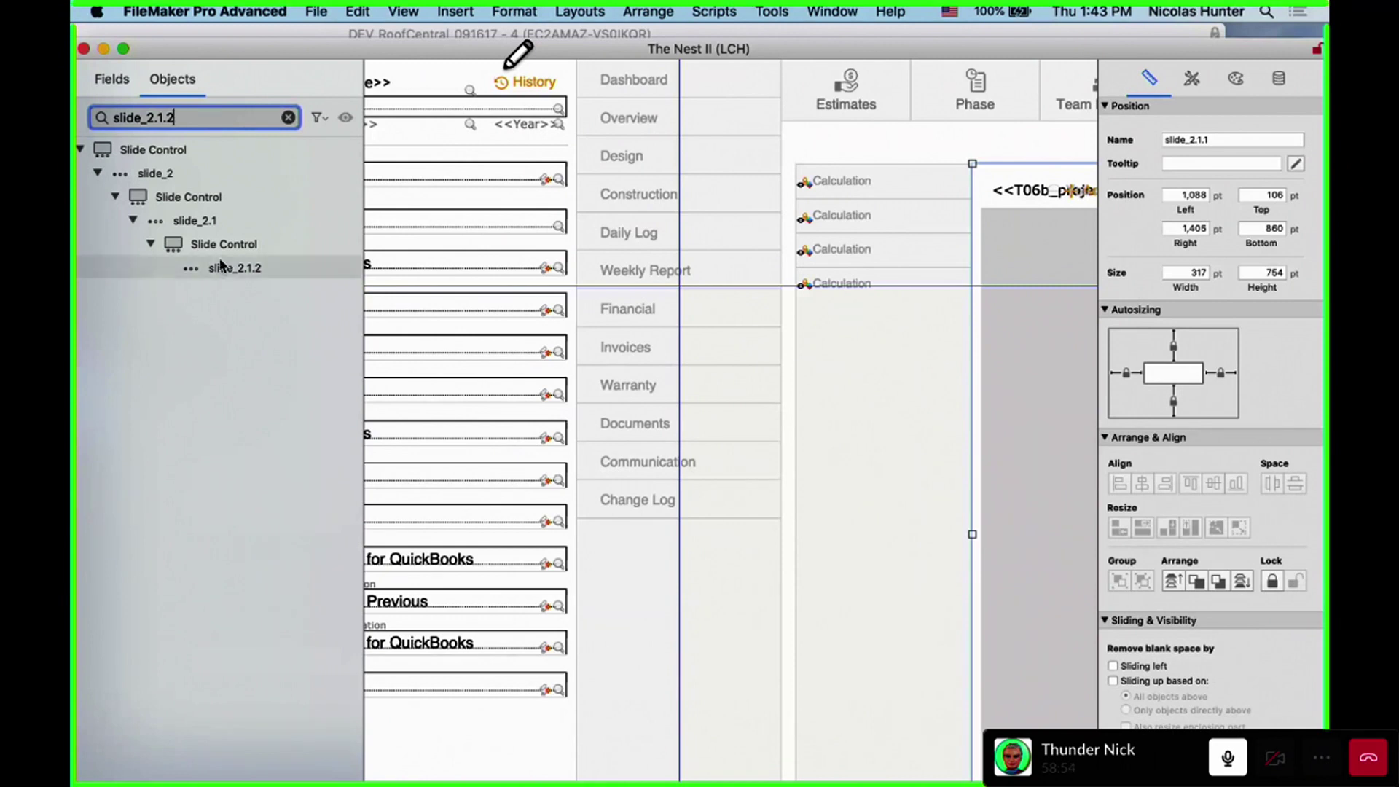
{"action": "left_click", "coordinate": [220, 265]}
{"action": "left_click", "coordinate": [223, 120]}
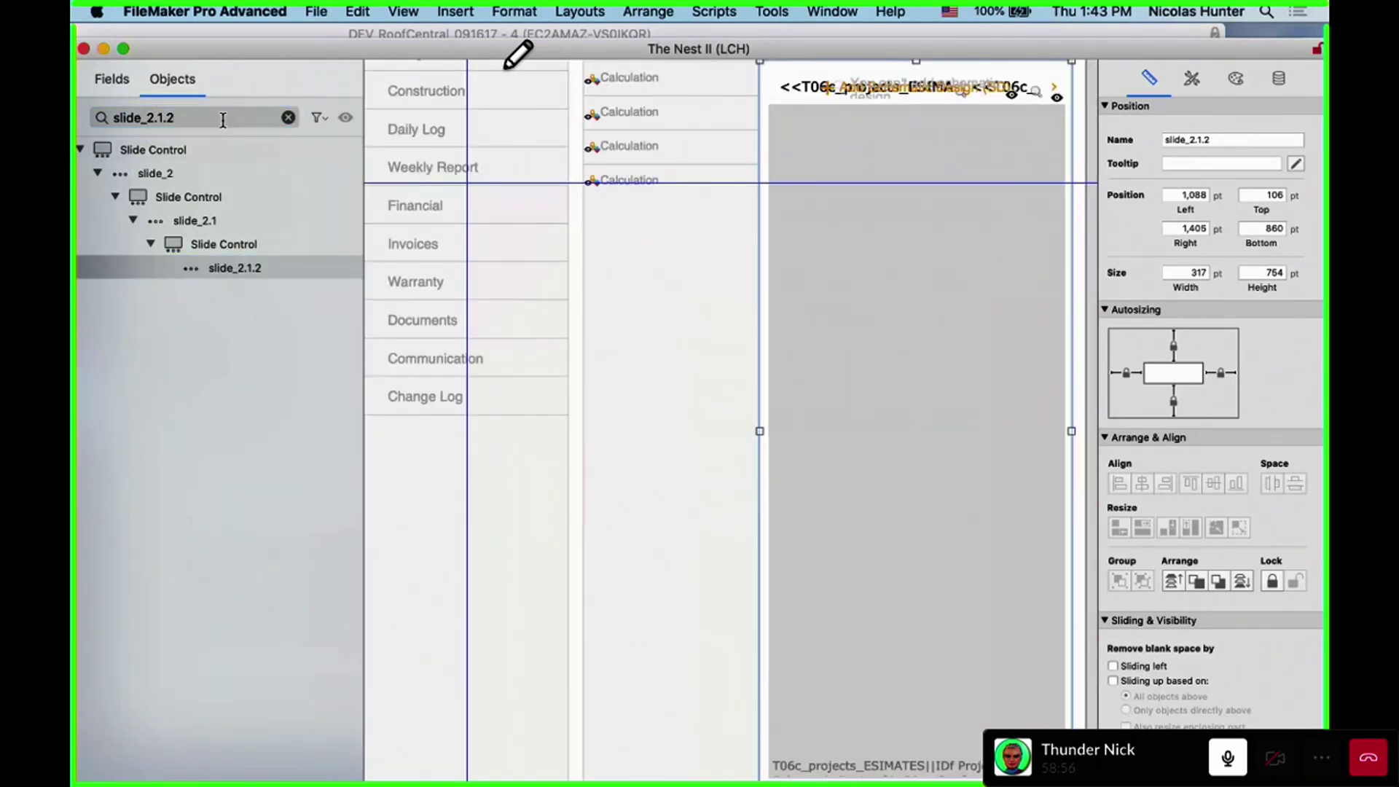
{"action": "key", "text": "BackSpace"}
{"action": "type", "text": "3"}
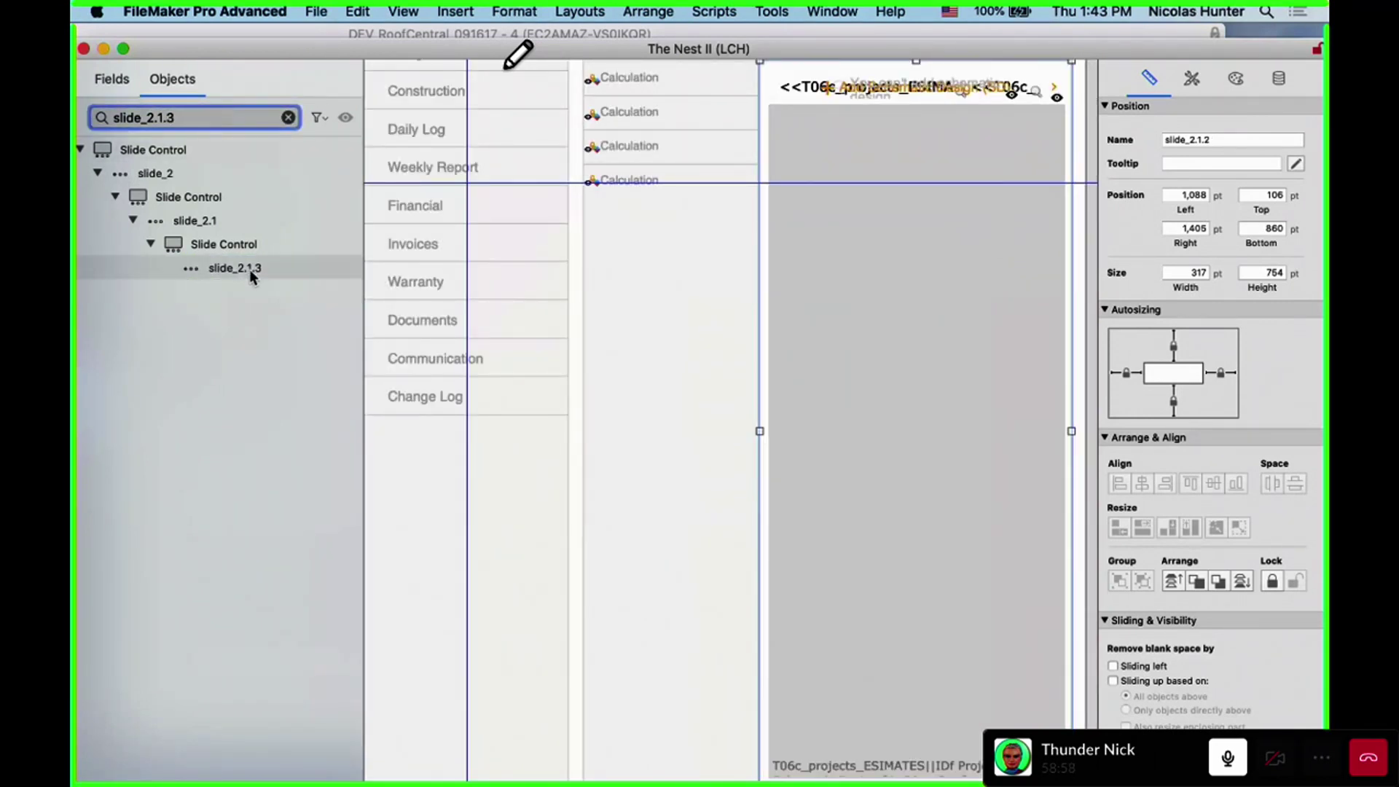
{"action": "left_click", "coordinate": [249, 268]}
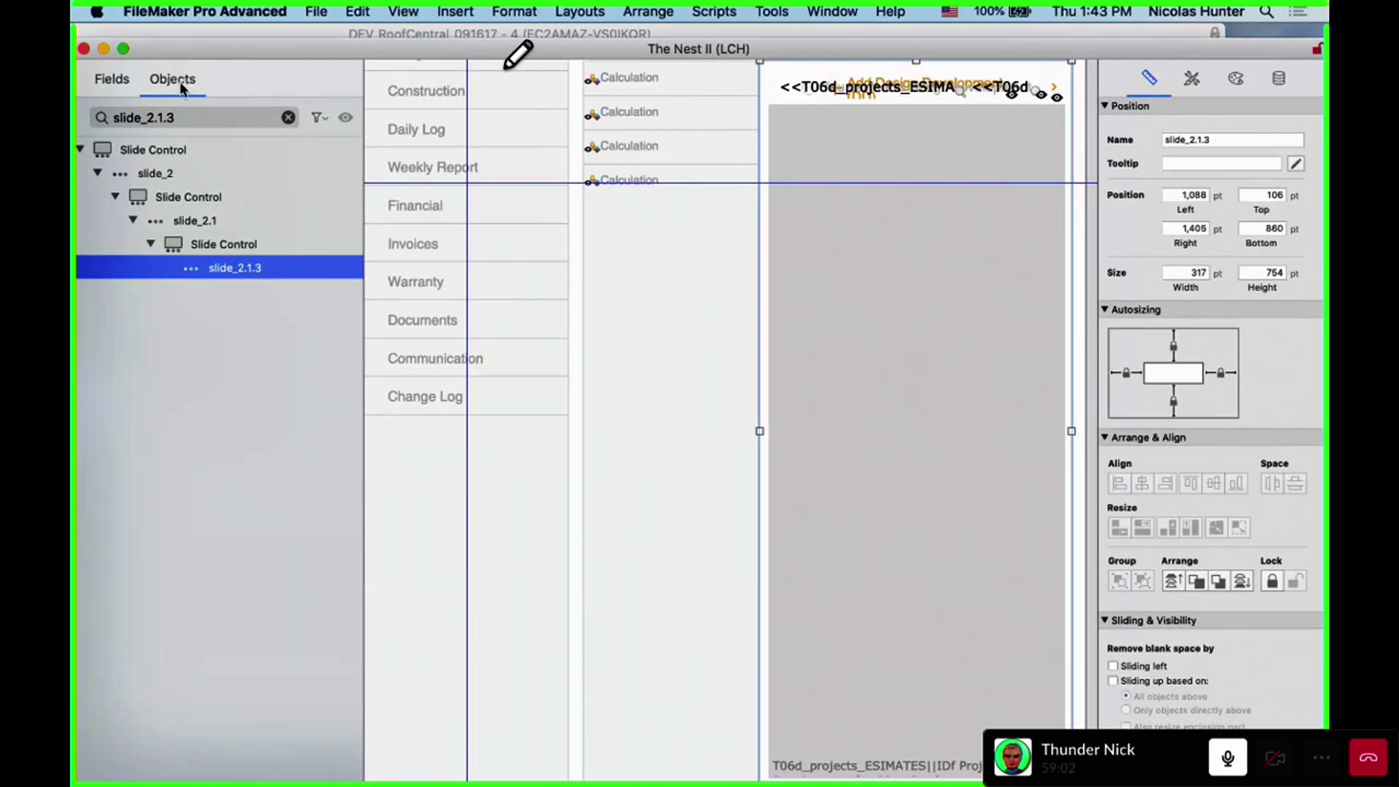
Clear the object search and filter the object tree to Panel Controls only
{"action": "left_click", "coordinate": [289, 120]}
{"action": "key", "text": "BackSpace"}
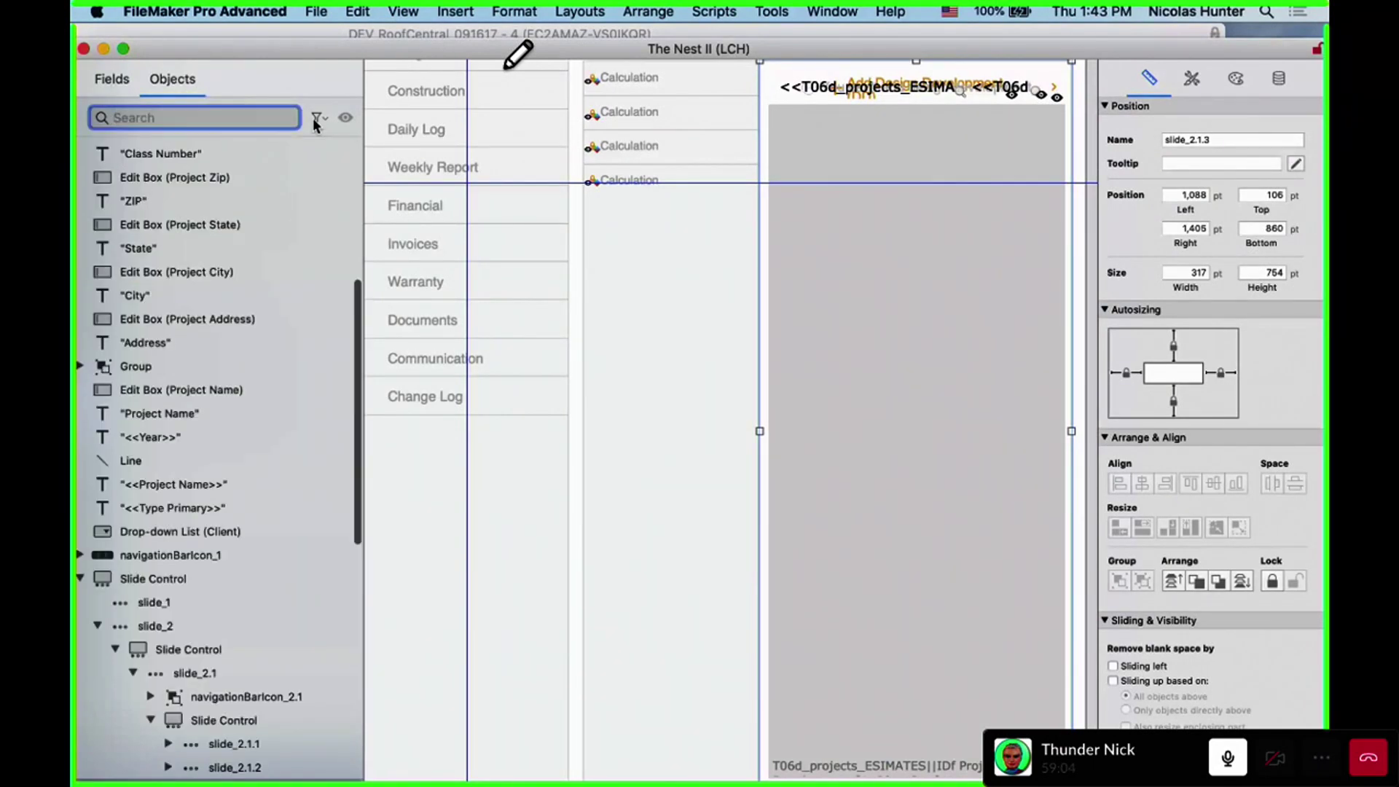
{"action": "left_click", "coordinate": [316, 118]}
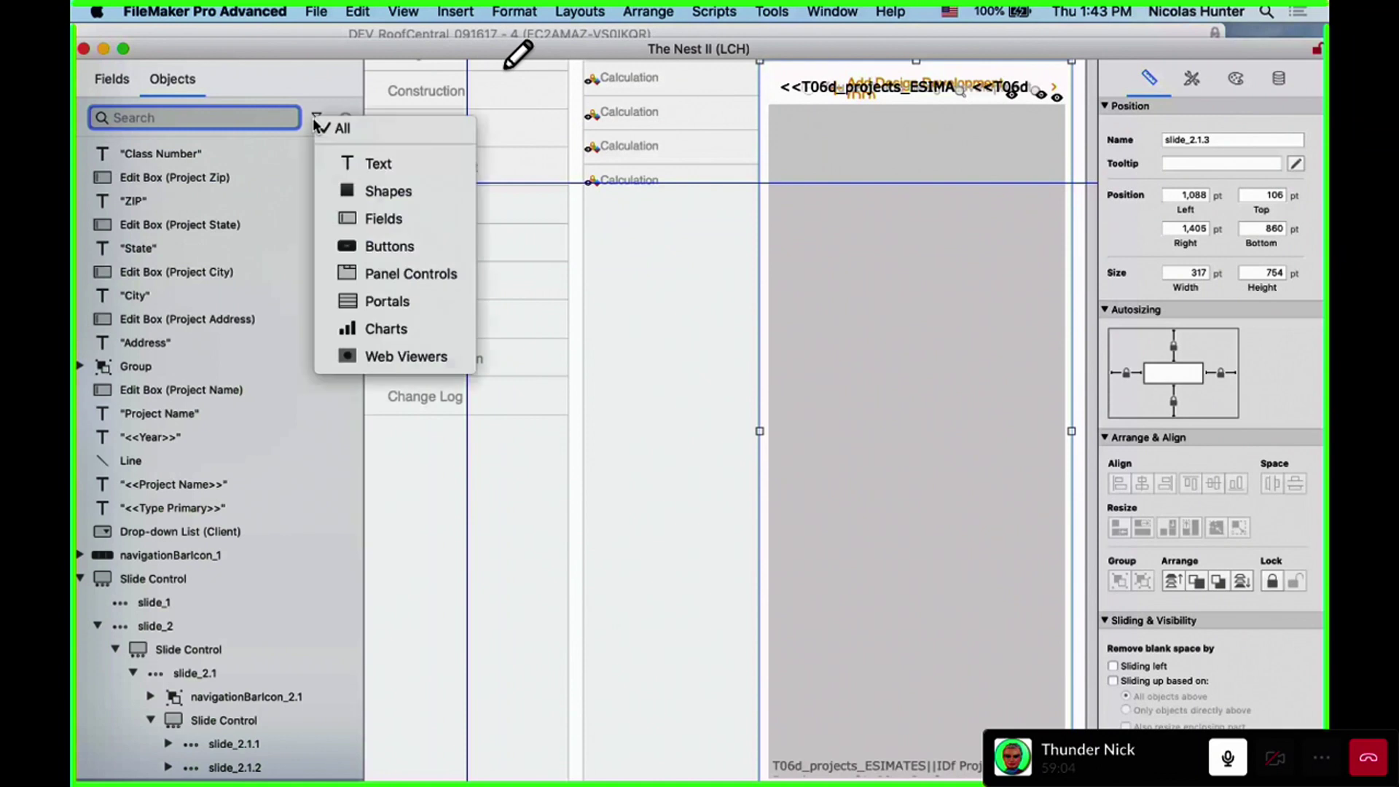
{"action": "left_click", "coordinate": [373, 279]}
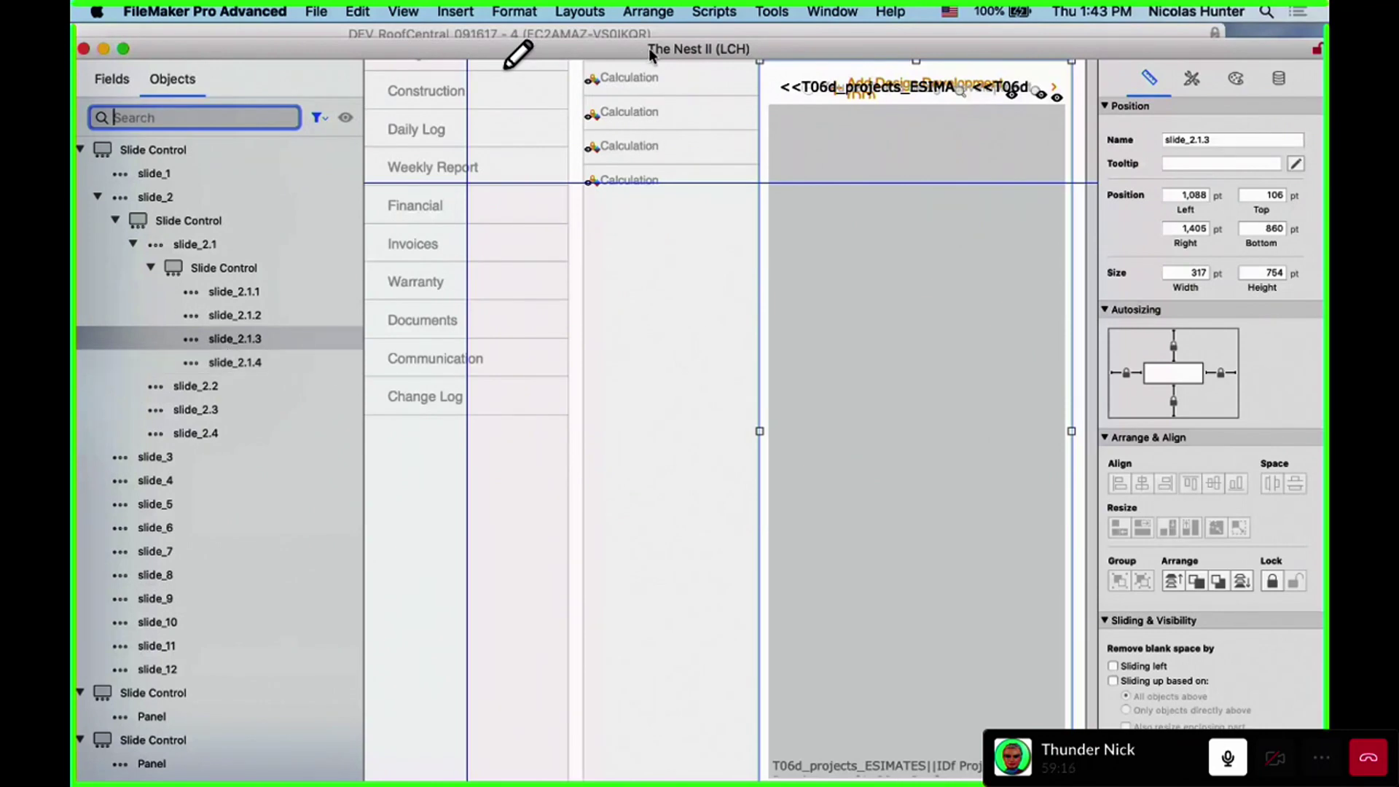
Show the layout window's status toolbar and reposition the window so its layout tools are in view
{"action": "left_click_drag", "start_coordinate": [648, 46], "coordinate": [677, 90]}
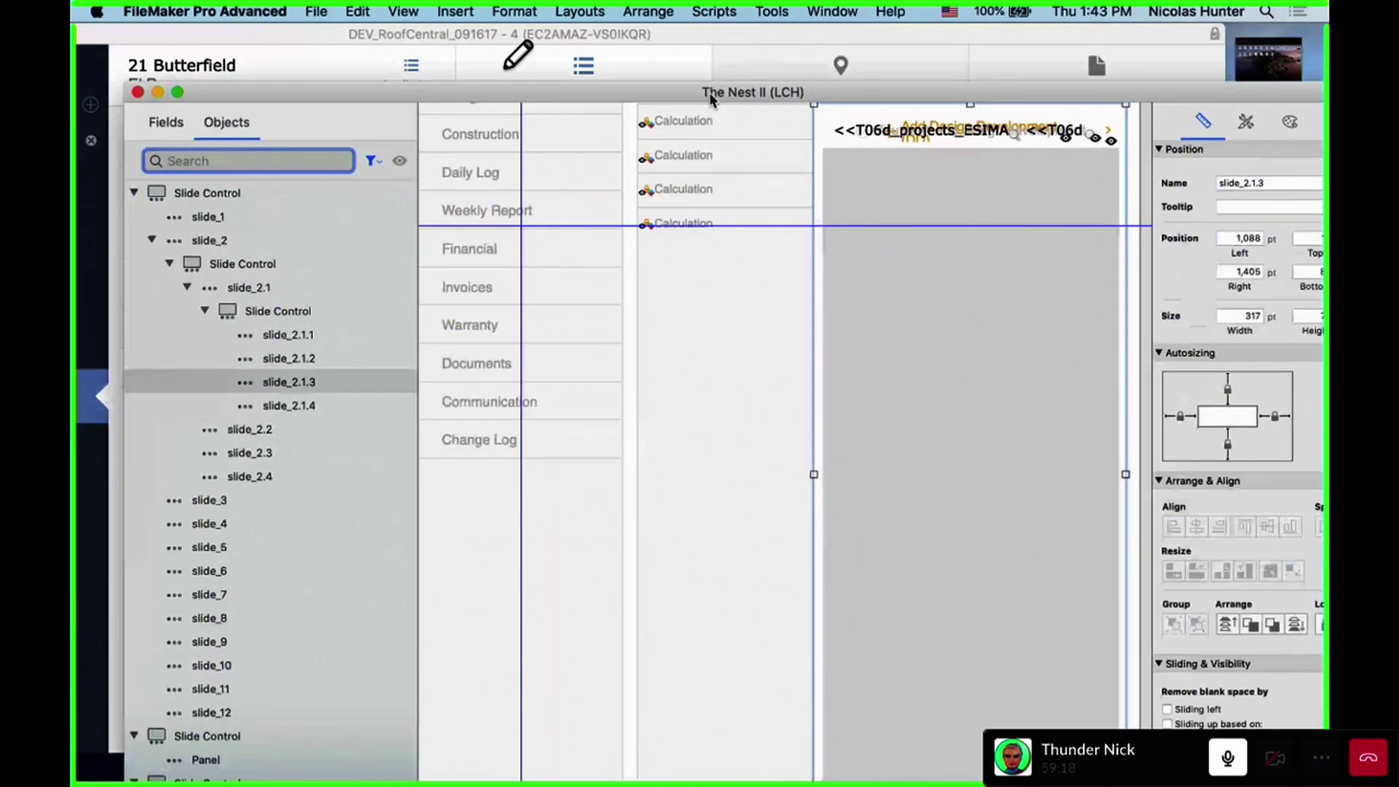
{"action": "scroll", "coordinate": [710, 213], "scroll_direction": "up", "scroll_amount": 3}
{"action": "scroll", "coordinate": [710, 213], "scroll_direction": "down", "scroll_amount": 1}
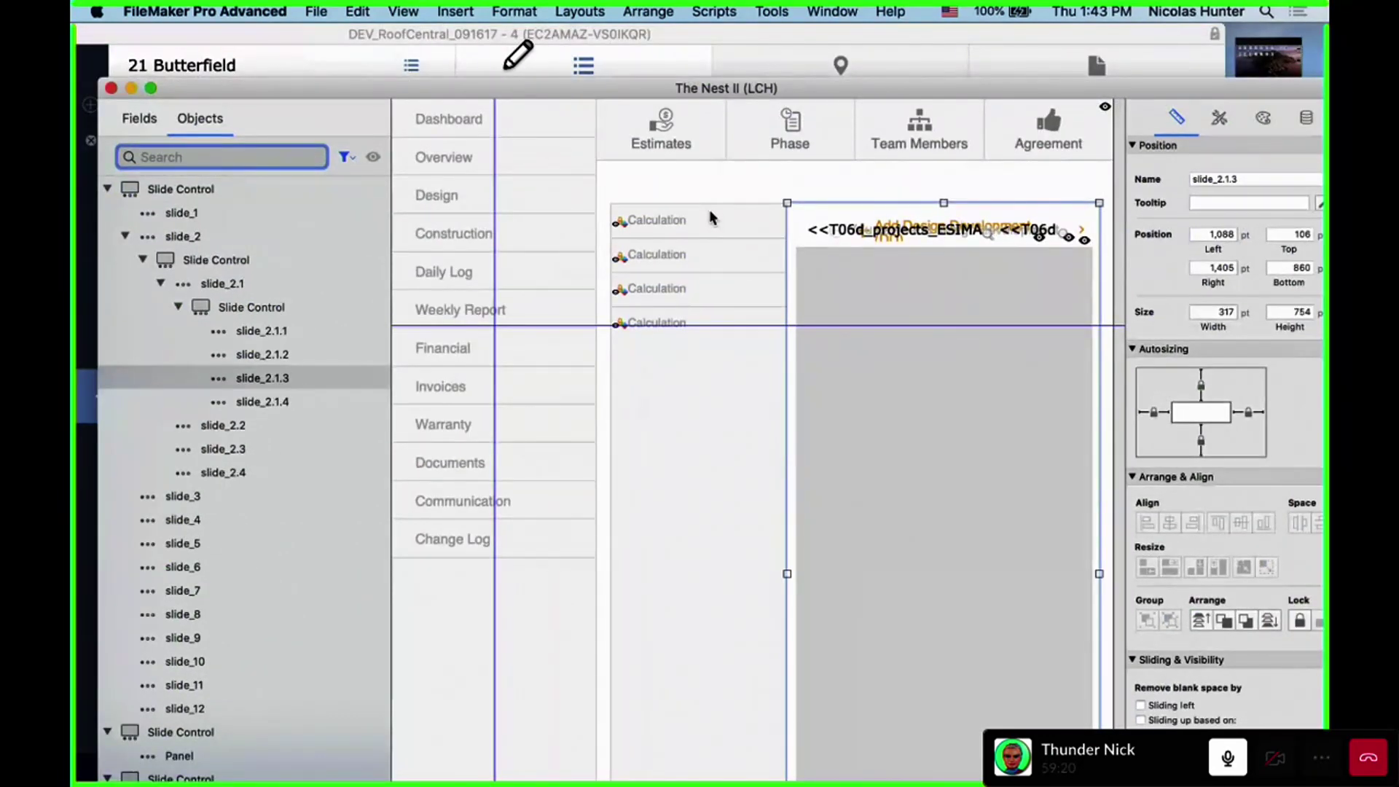
{"action": "key", "text": "super+alt+s"}
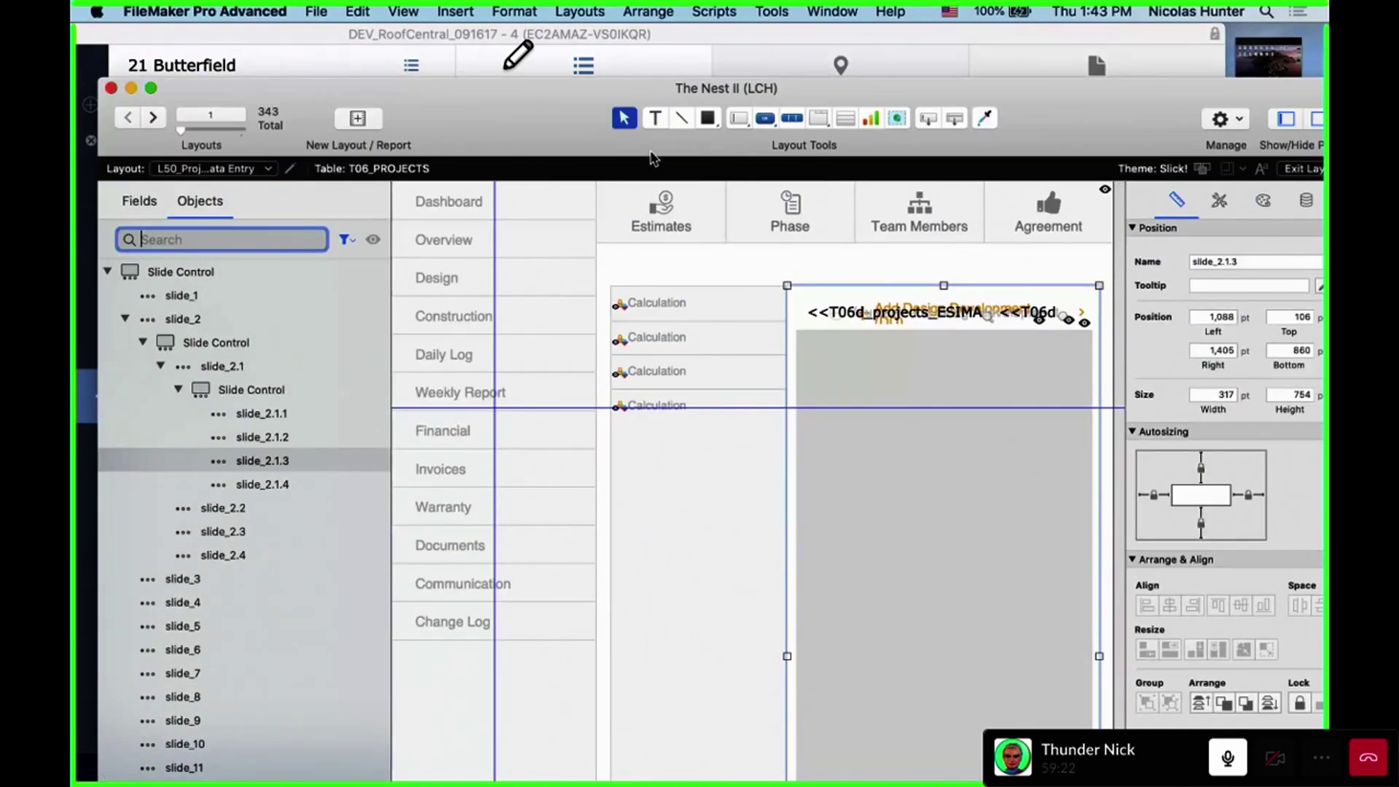
{"action": "left_click_drag", "start_coordinate": [589, 139], "coordinate": [567, 89]}
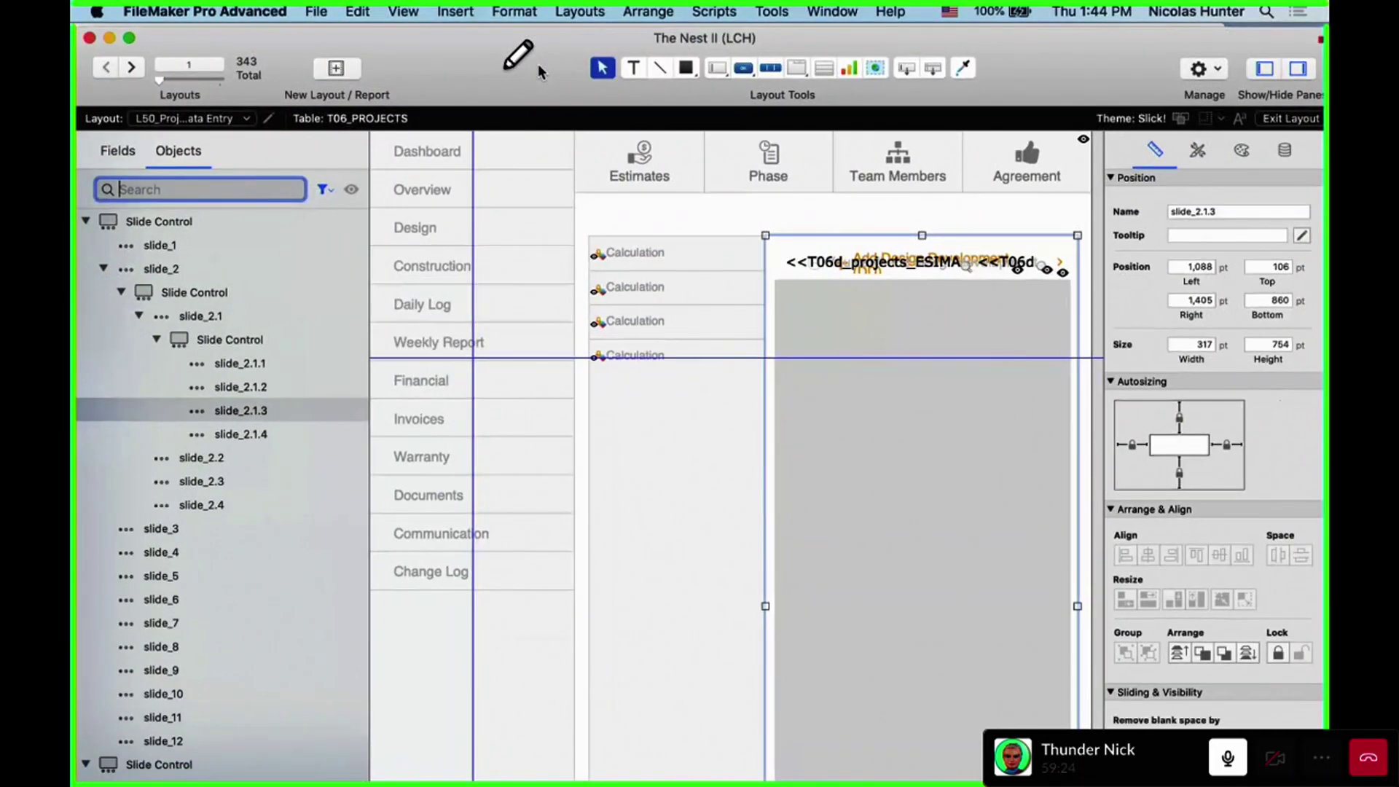
Display the layout tool choices for Tab Control and Slide Control
{"action": "left_click", "coordinate": [798, 68]}
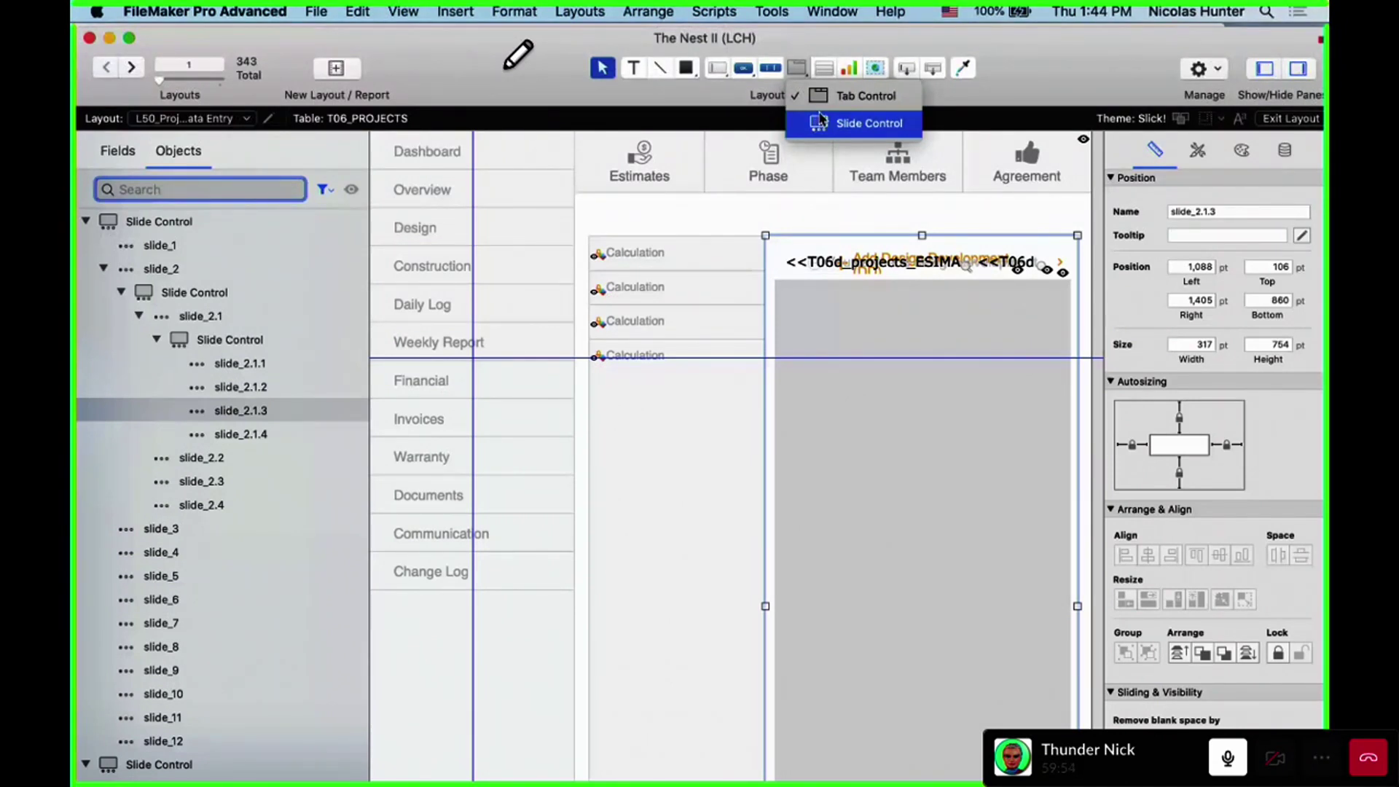
{"action": "left_click", "coordinate": [799, 72]}
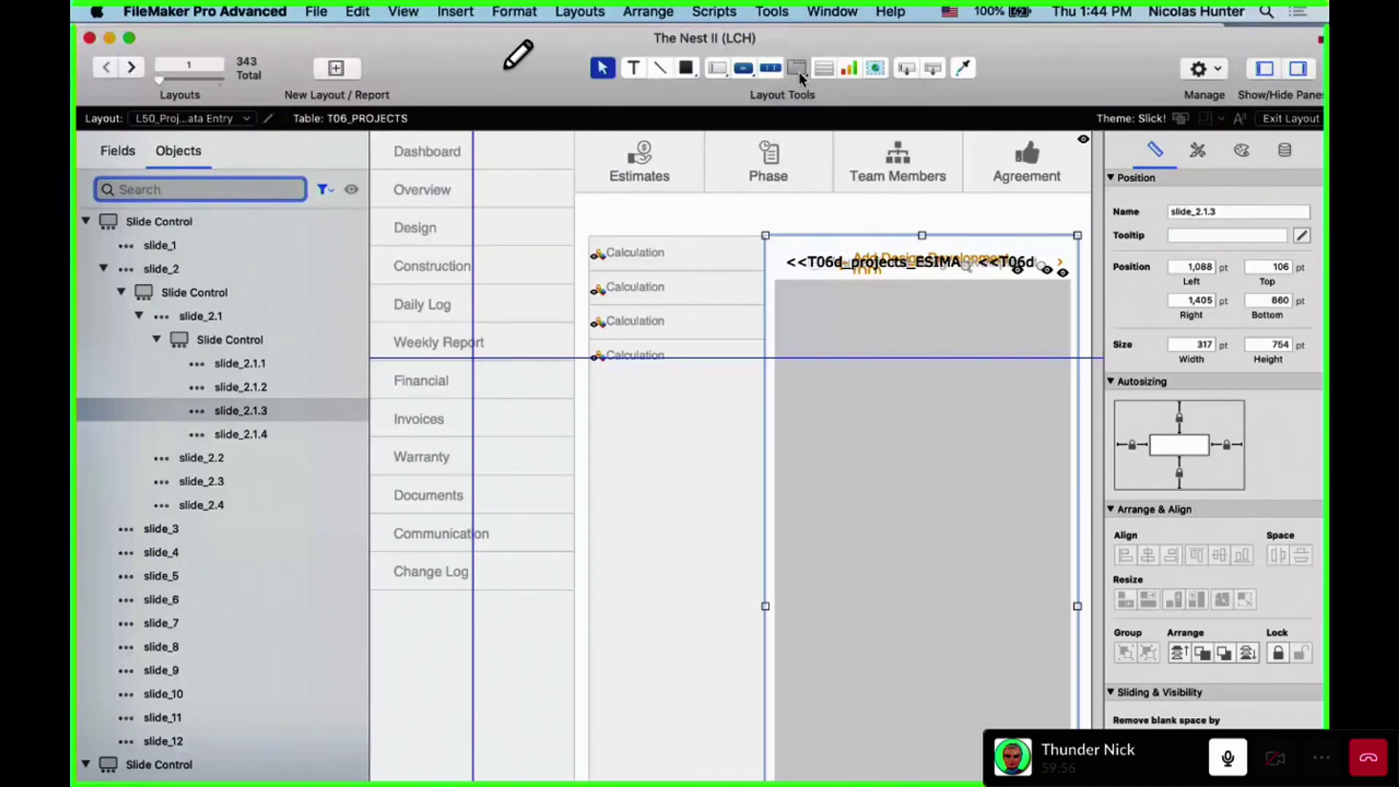
{"action": "left_click", "coordinate": [799, 72]}
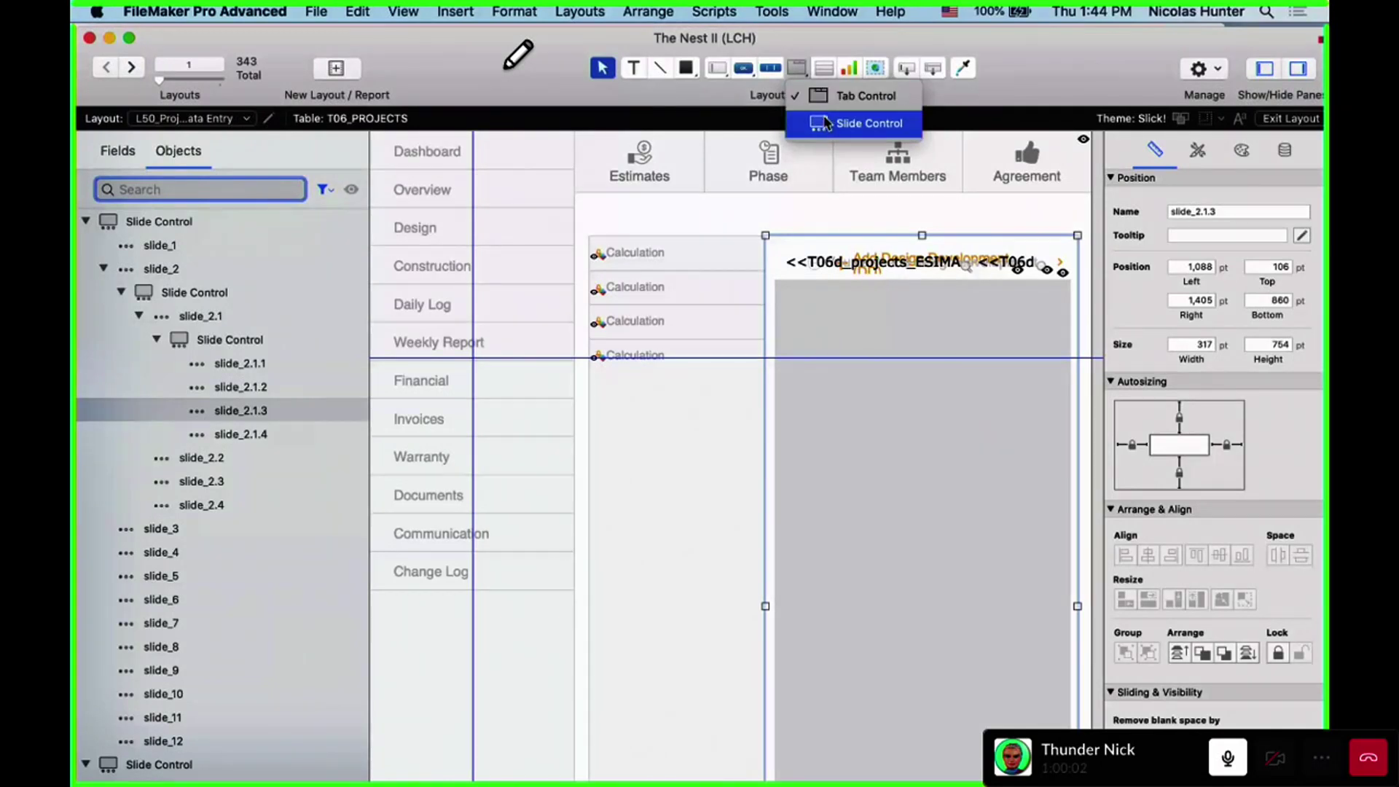
Dismiss the tab and slide control choices and select the slide_2.1 panel on the layout
{"action": "left_click", "coordinate": [772, 73]}
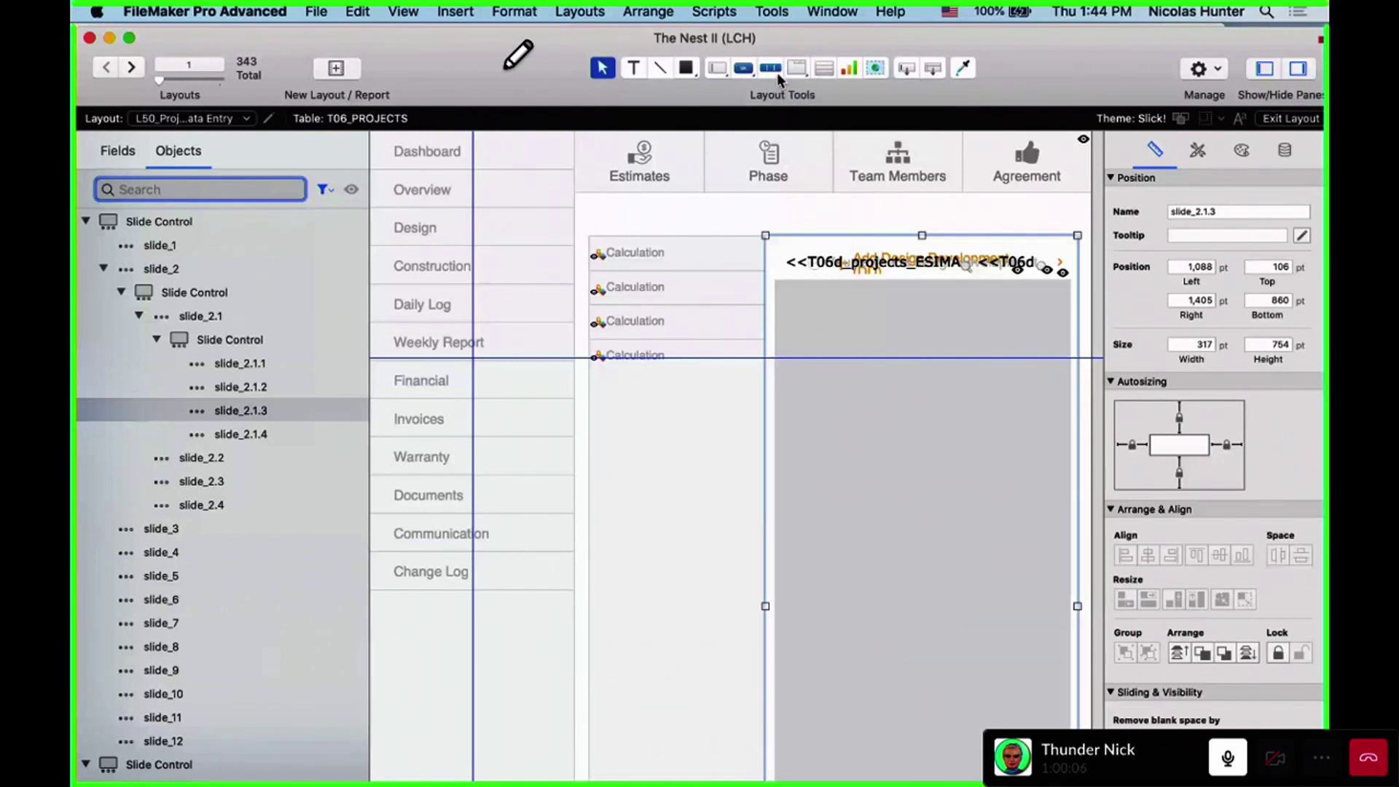
{"action": "left_click", "coordinate": [804, 68]}
{"action": "left_click", "coordinate": [764, 203]}
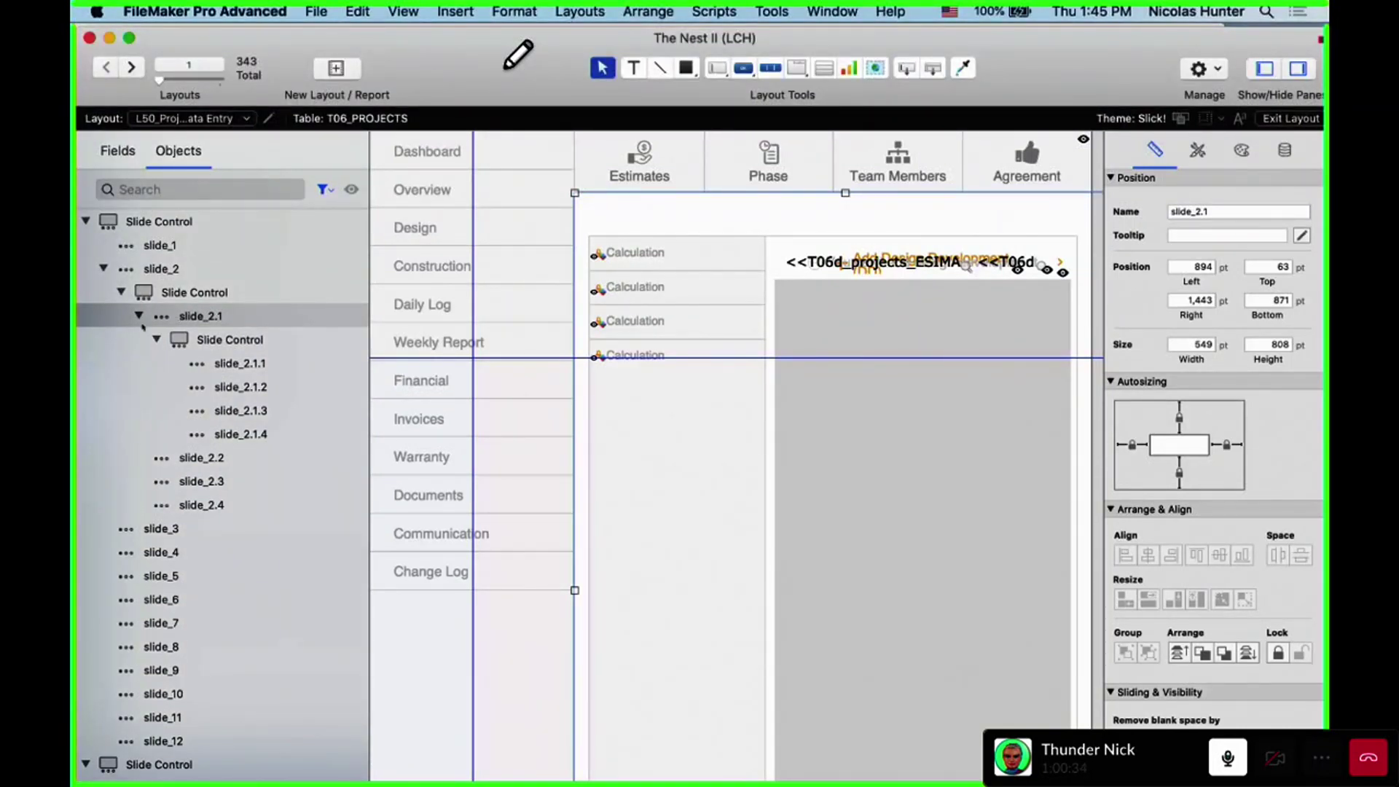
Collapse the nested slide controls and the slide_2 branch in the object tree
{"action": "left_click", "coordinate": [141, 320]}
{"action": "left_click", "coordinate": [122, 299]}
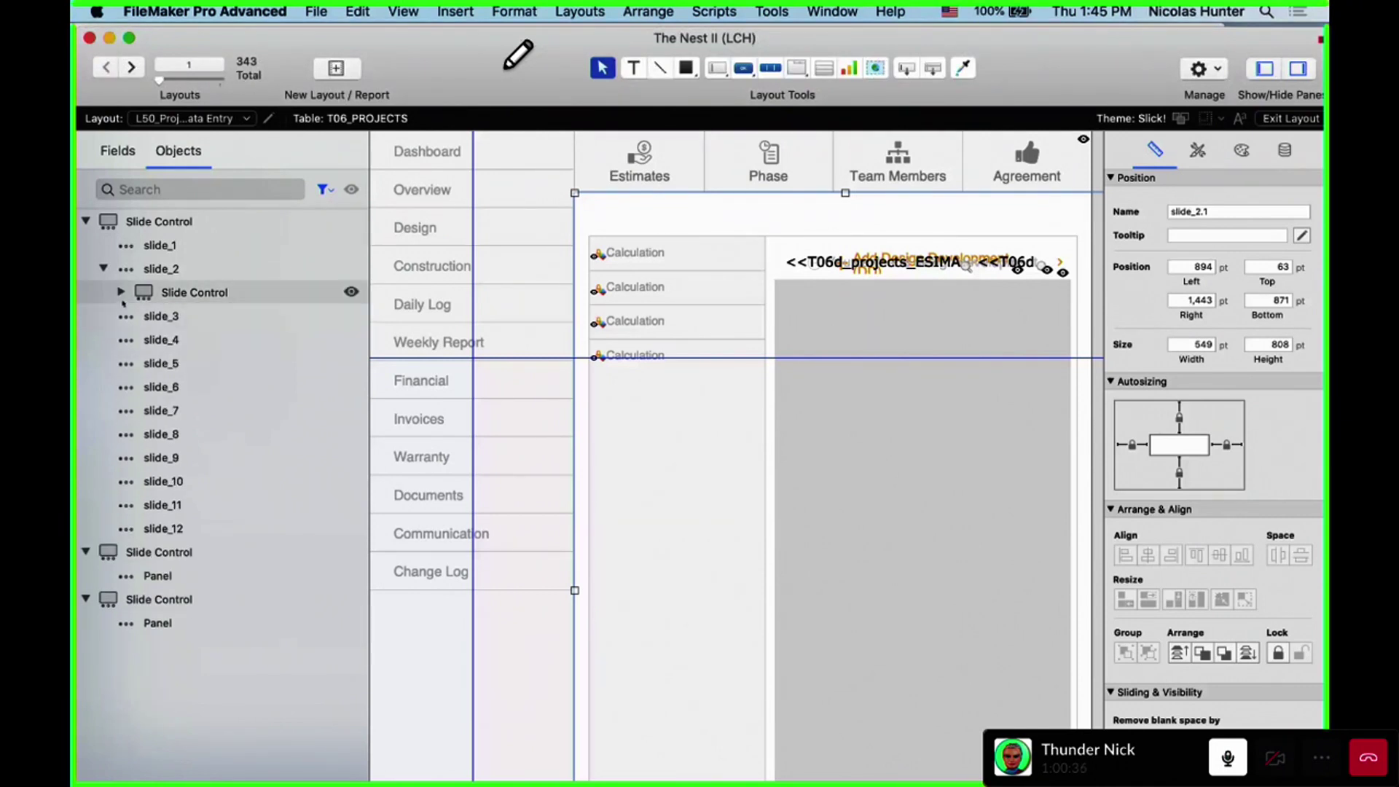
{"action": "left_click", "coordinate": [121, 294]}
{"action": "left_click", "coordinate": [121, 291]}
{"action": "left_click", "coordinate": [121, 292]}
{"action": "left_click", "coordinate": [120, 293]}
{"action": "left_click", "coordinate": [103, 270]}
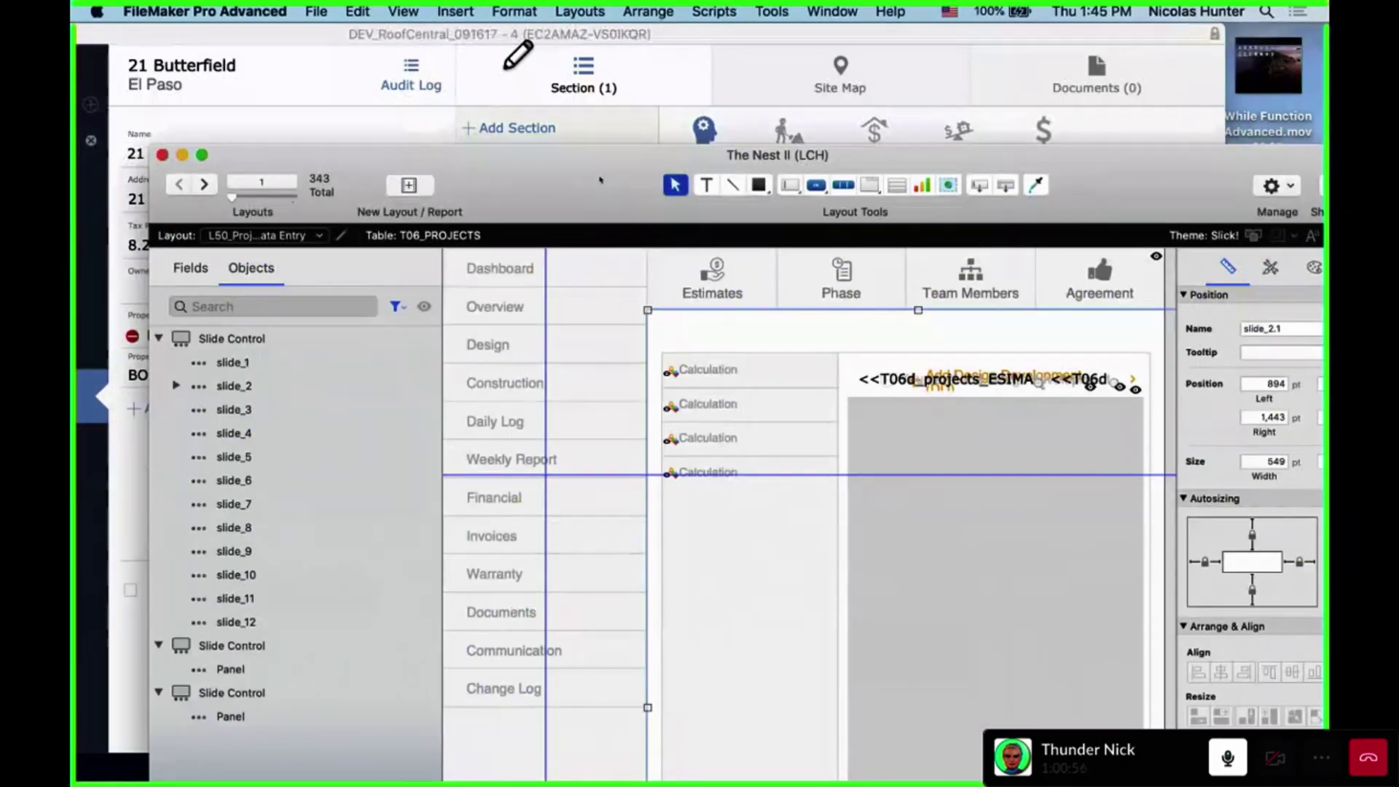
Bring the DEV_RoofCentral_091617 window forward, then return to The Nest II layout window and reposition it higher
{"action": "left_click", "coordinate": [464, 59]}
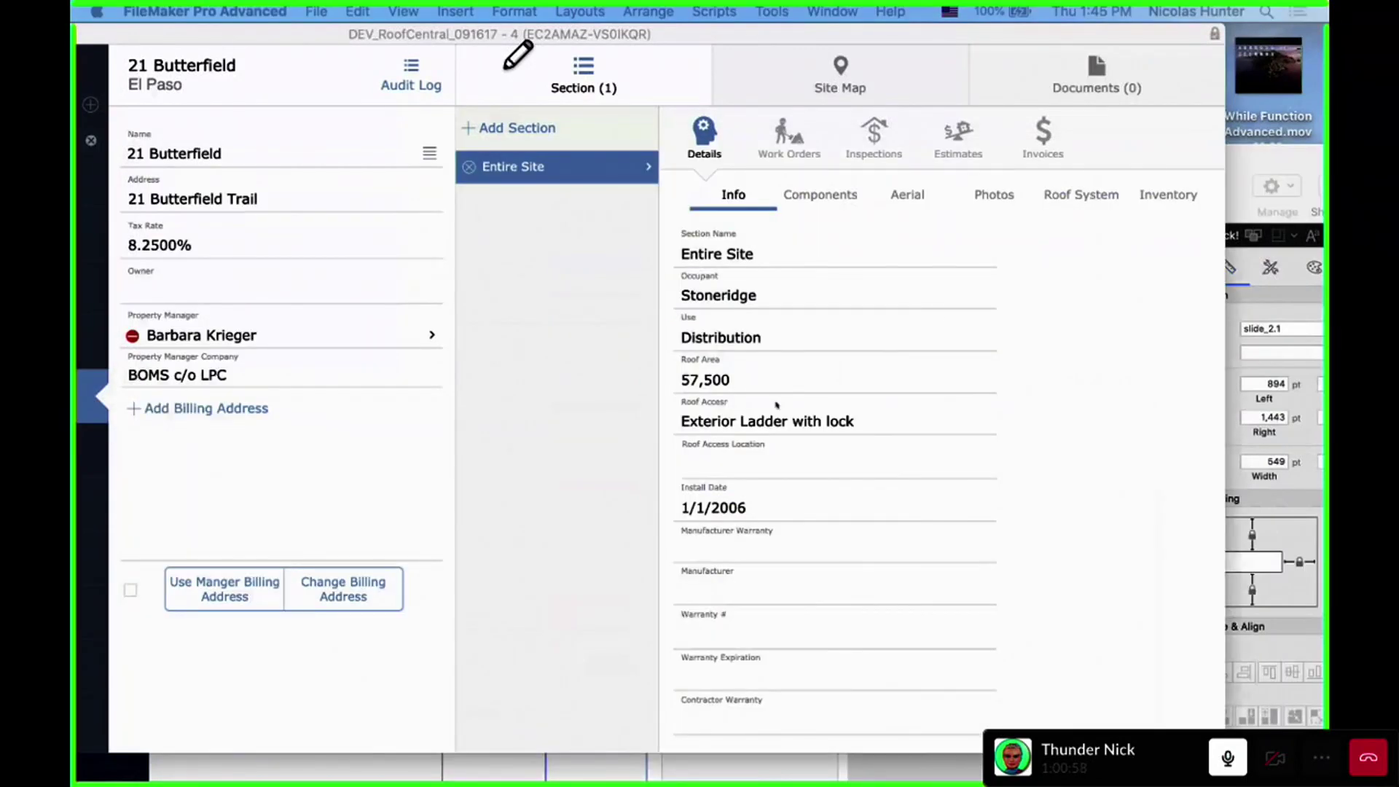
{"action": "left_click", "coordinate": [1260, 387]}
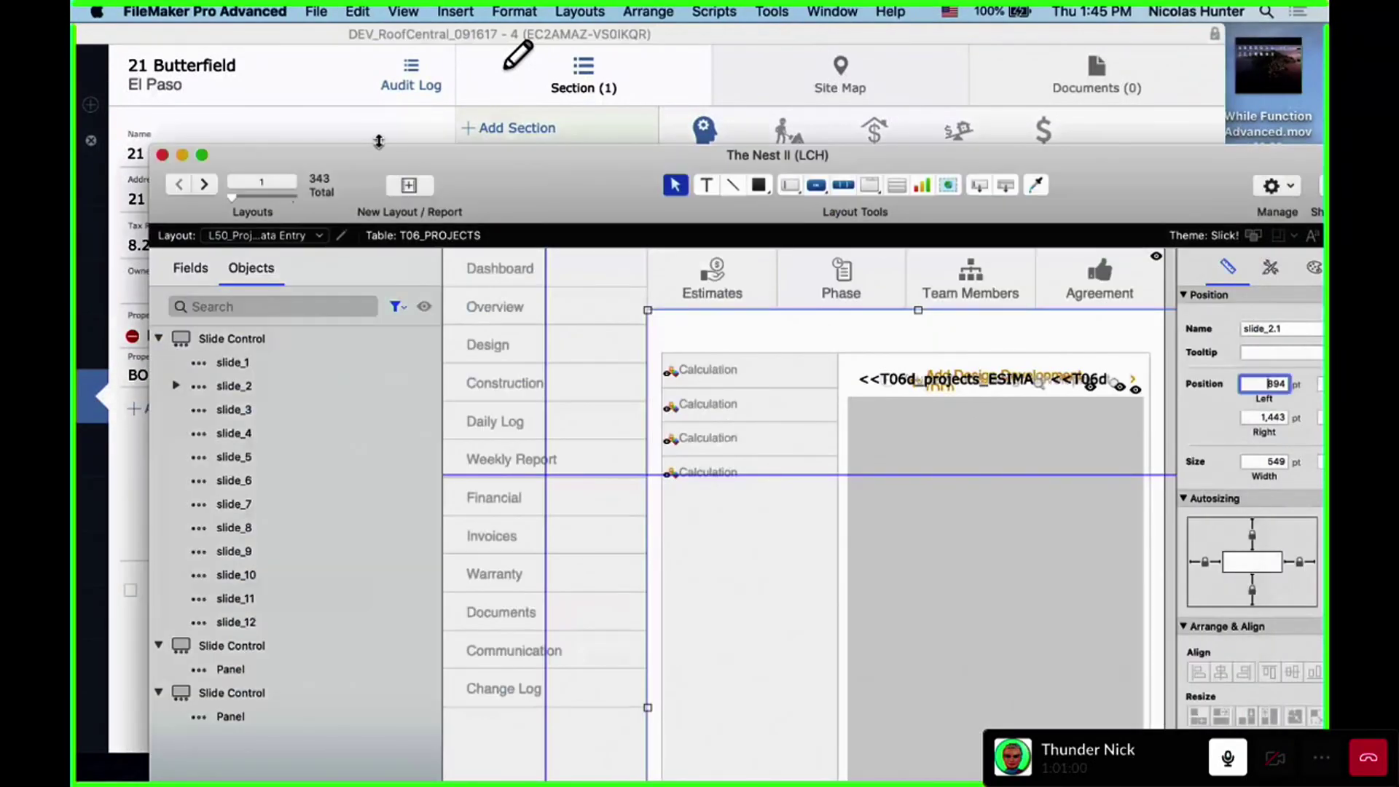
{"action": "left_click_drag", "start_coordinate": [367, 145], "coordinate": [311, 45]}
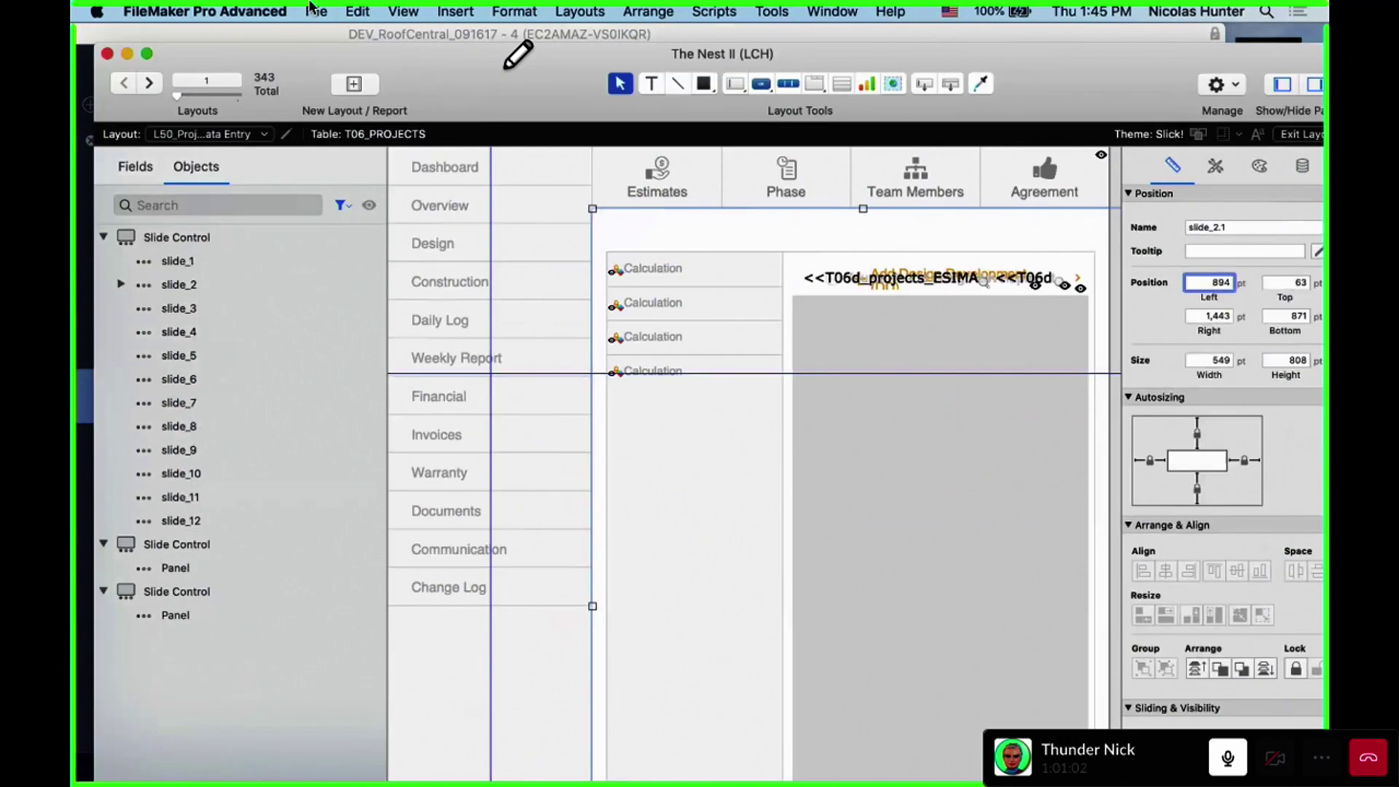
Create a blank database named Brand New on the Desktop, accept its default fields, and move its window lower
{"action": "key", "text": "super+n"}
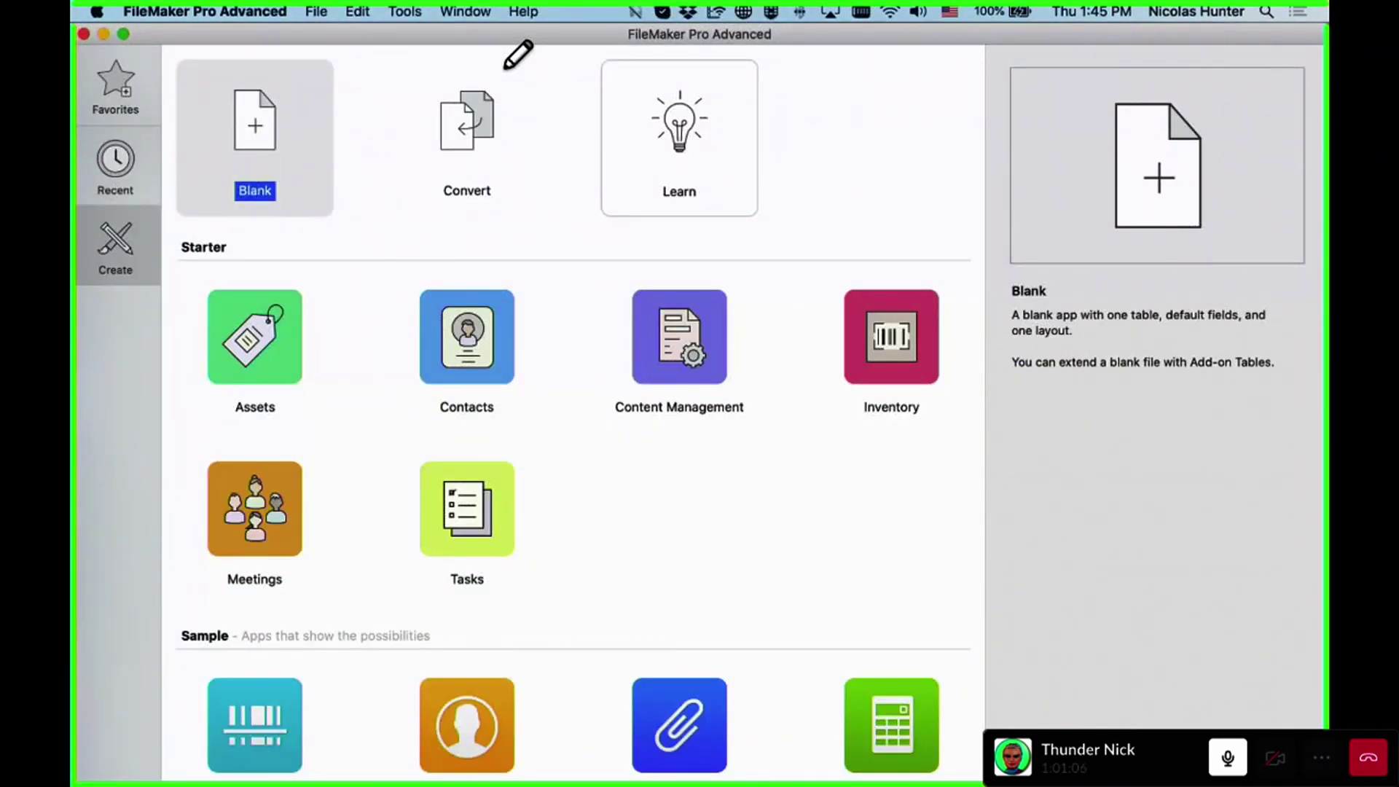
{"action": "key", "text": "Return"}
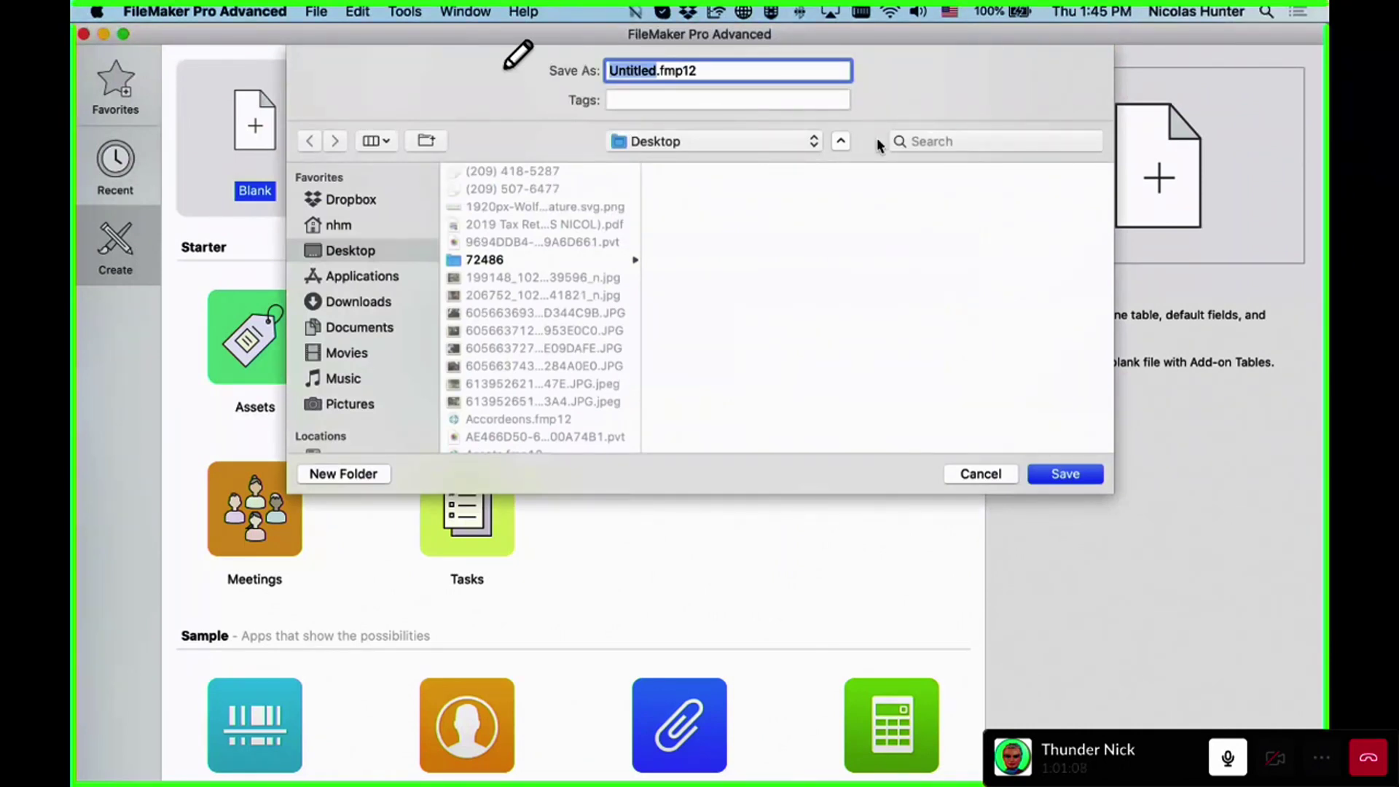
{"action": "type", "text": "Brand"}
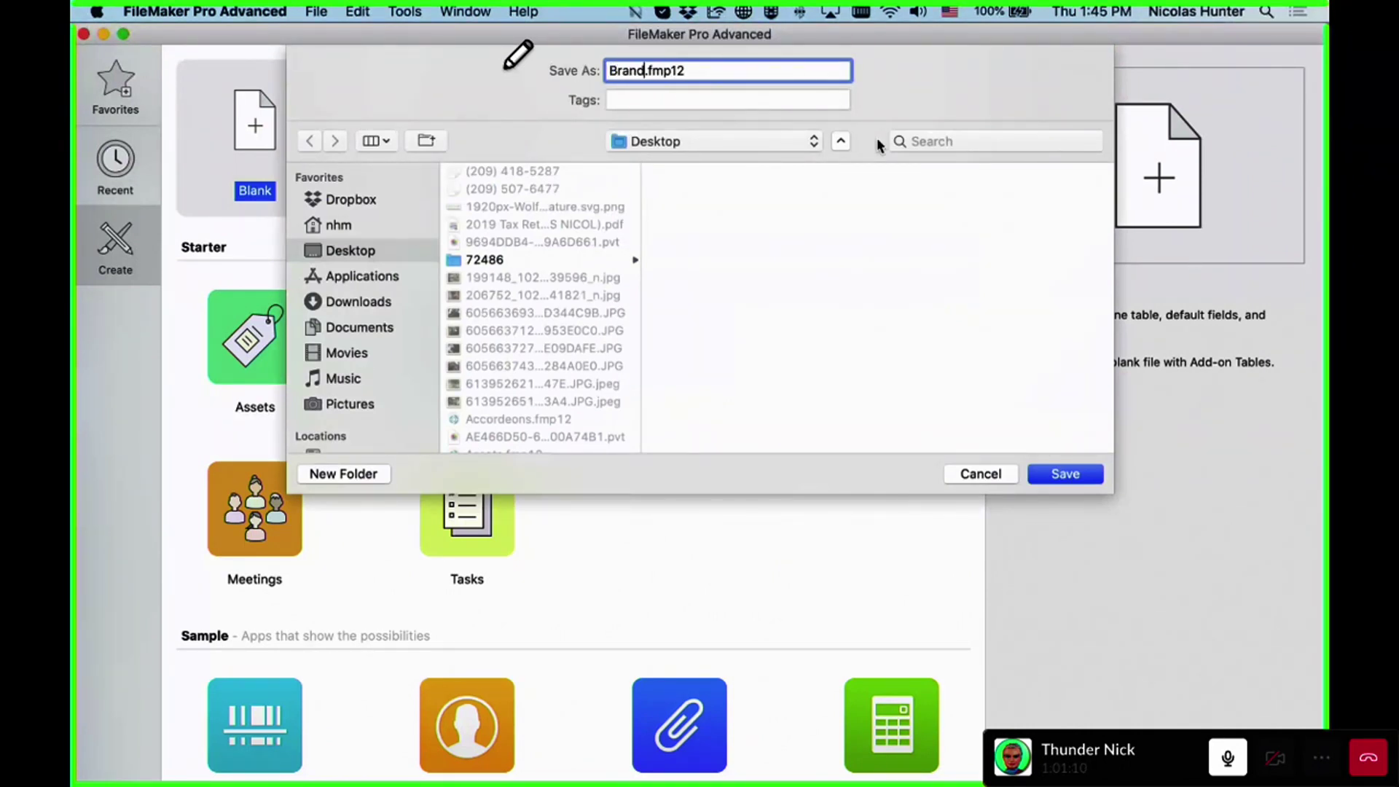
{"action": "type", "text": " New"}
{"action": "key", "text": "Return"}
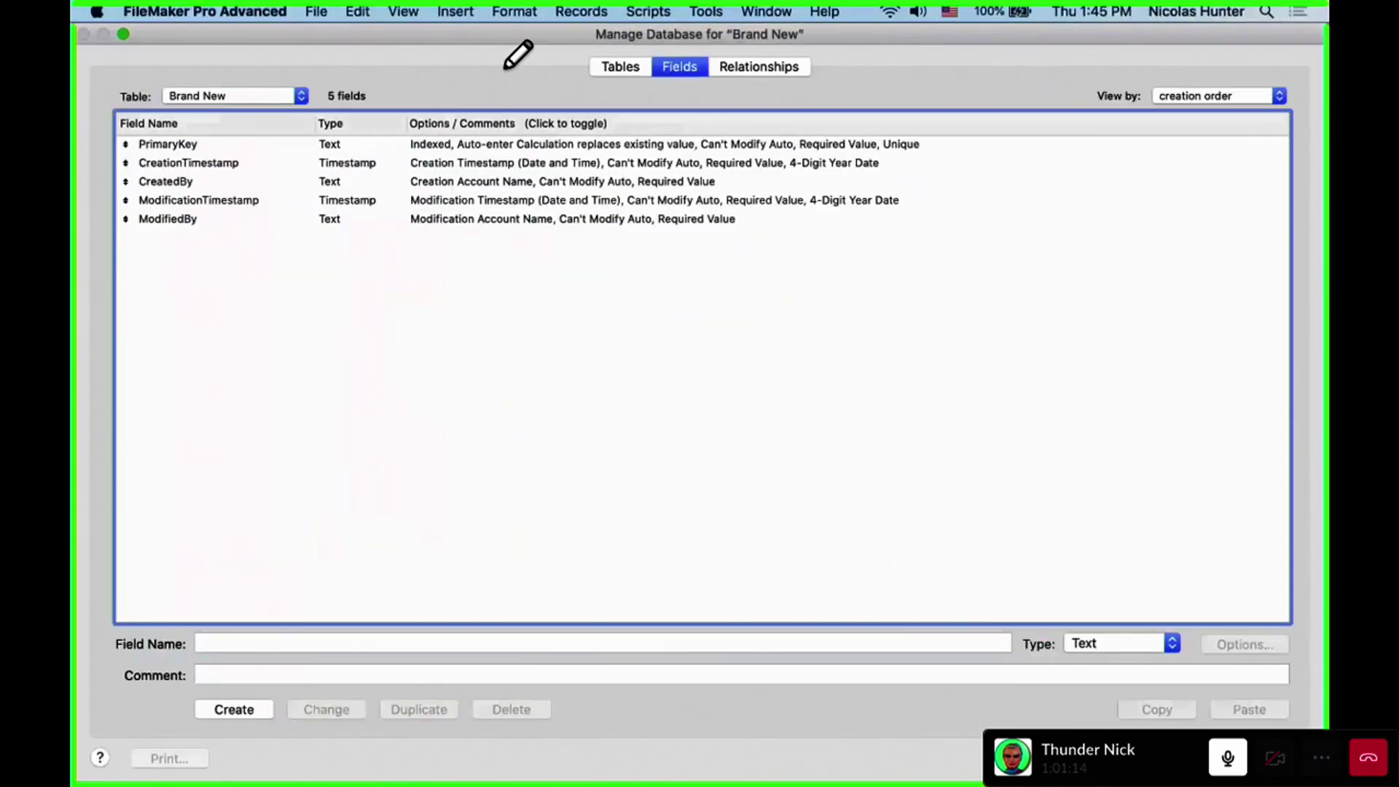
{"action": "key", "text": "Return"}
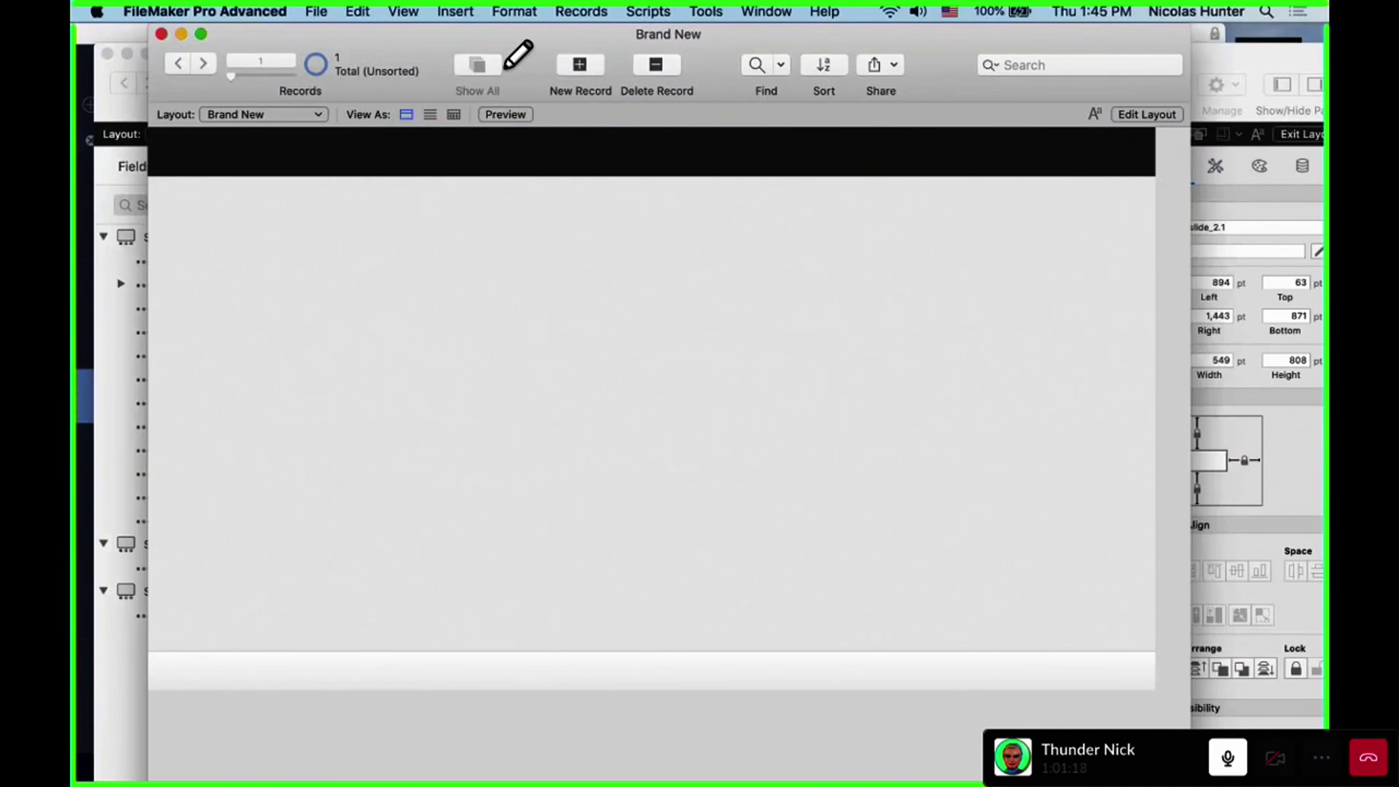
{"action": "left_click_drag", "start_coordinate": [744, 37], "coordinate": [810, 138]}
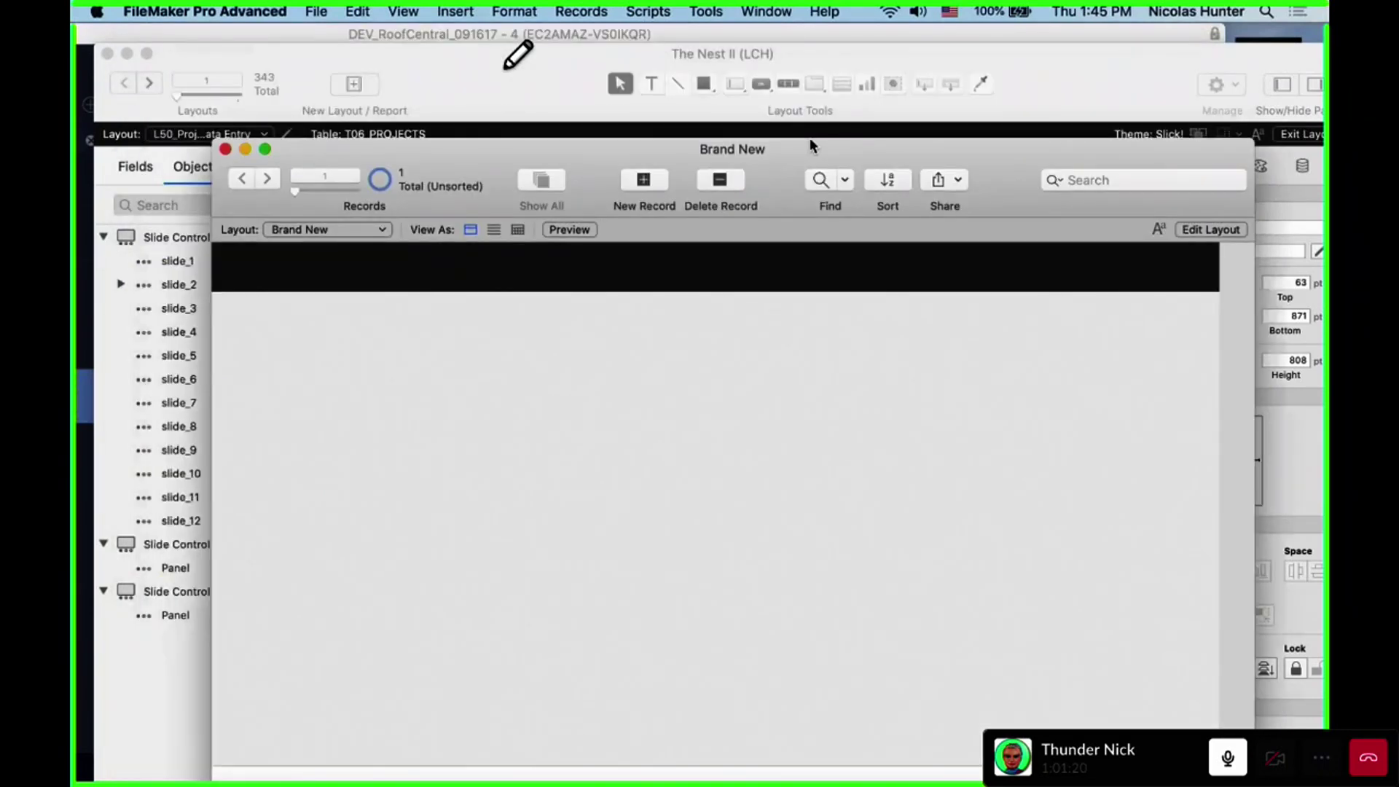
Copy the (0002) Slide Navigation | Annimation and (0003) Slide Navigation | No Annimation scripts from The Nest II's Script Workspace
{"action": "left_click", "coordinate": [546, 54]}
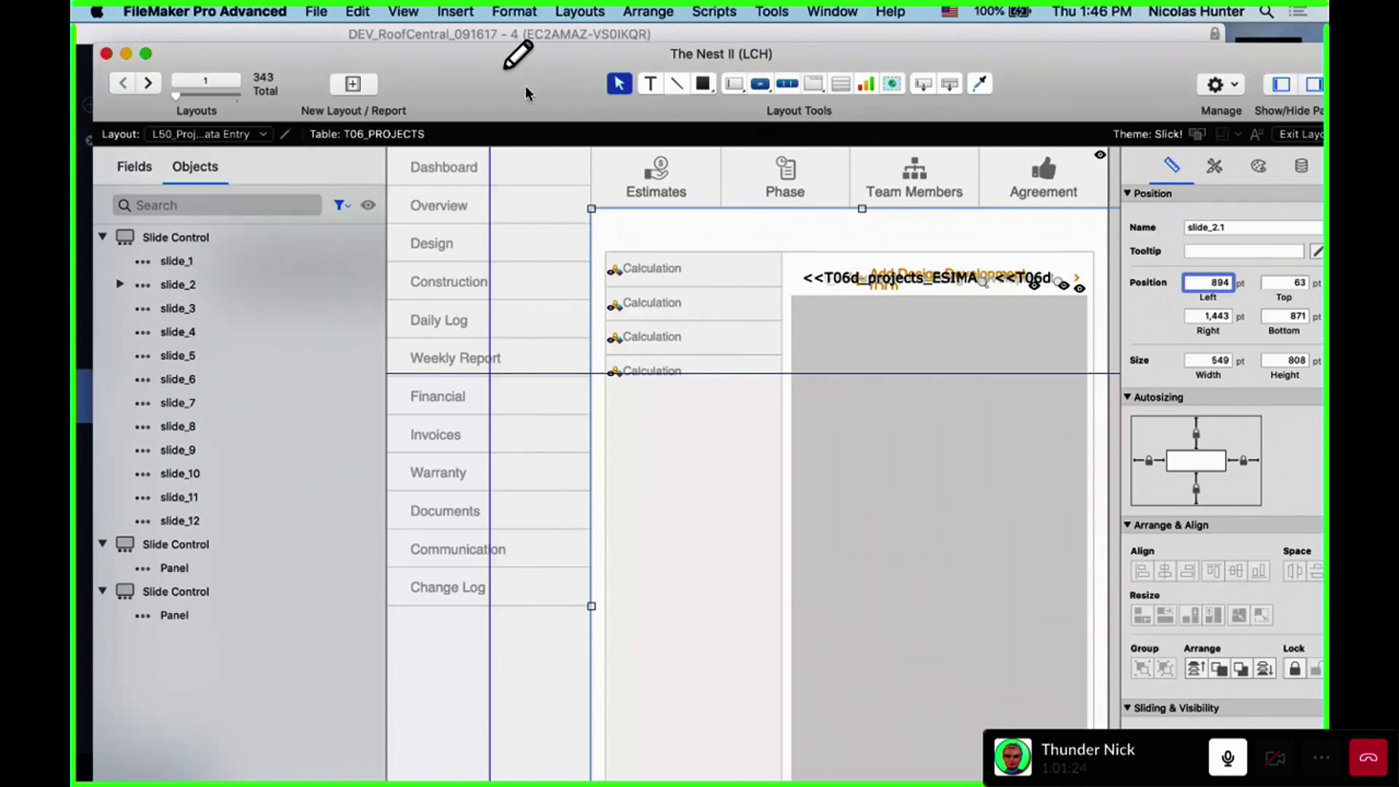
{"action": "key", "text": "super+shift+s"}
{"action": "scroll", "coordinate": [291, 284], "scroll_direction": "up", "scroll_amount": 20}
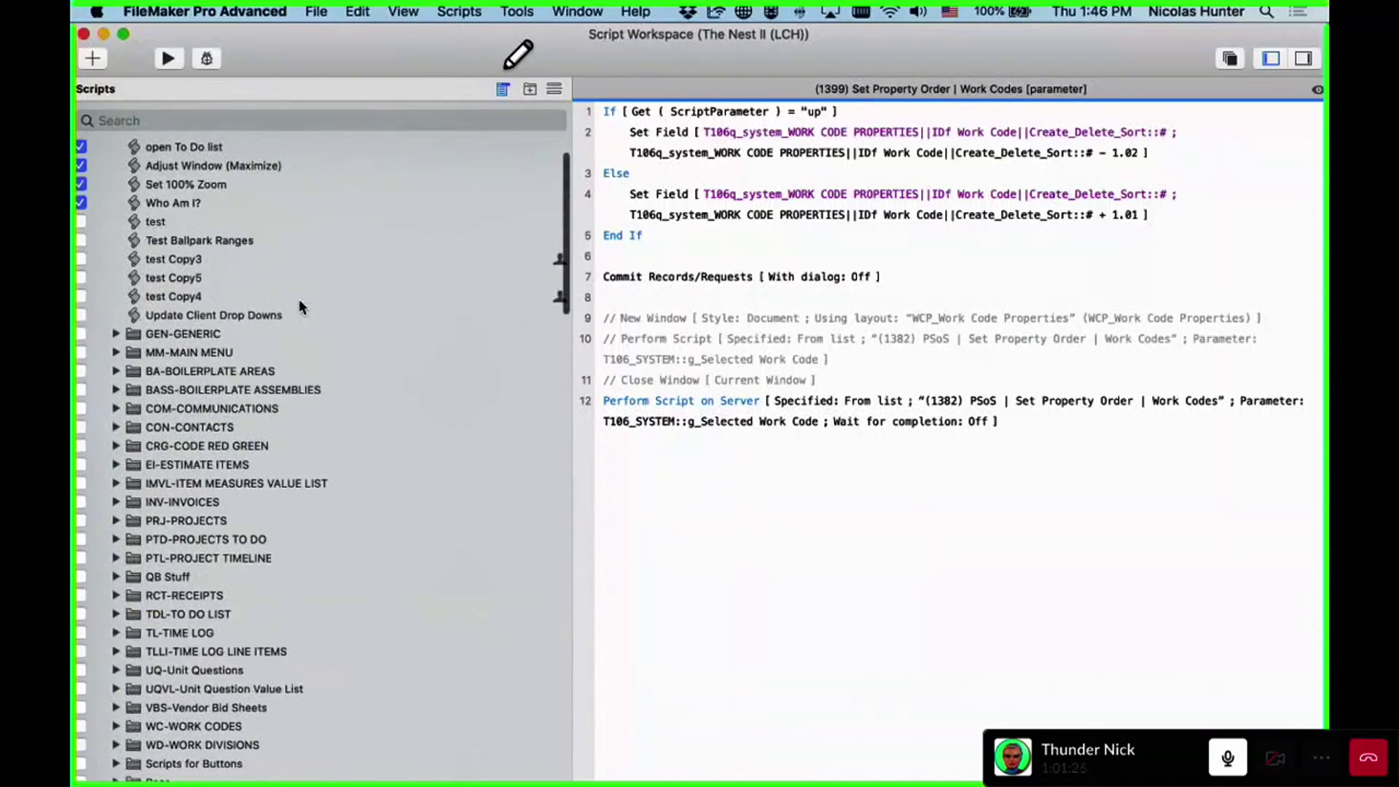
{"action": "scroll", "coordinate": [381, 595], "scroll_direction": "down", "scroll_amount": 1}
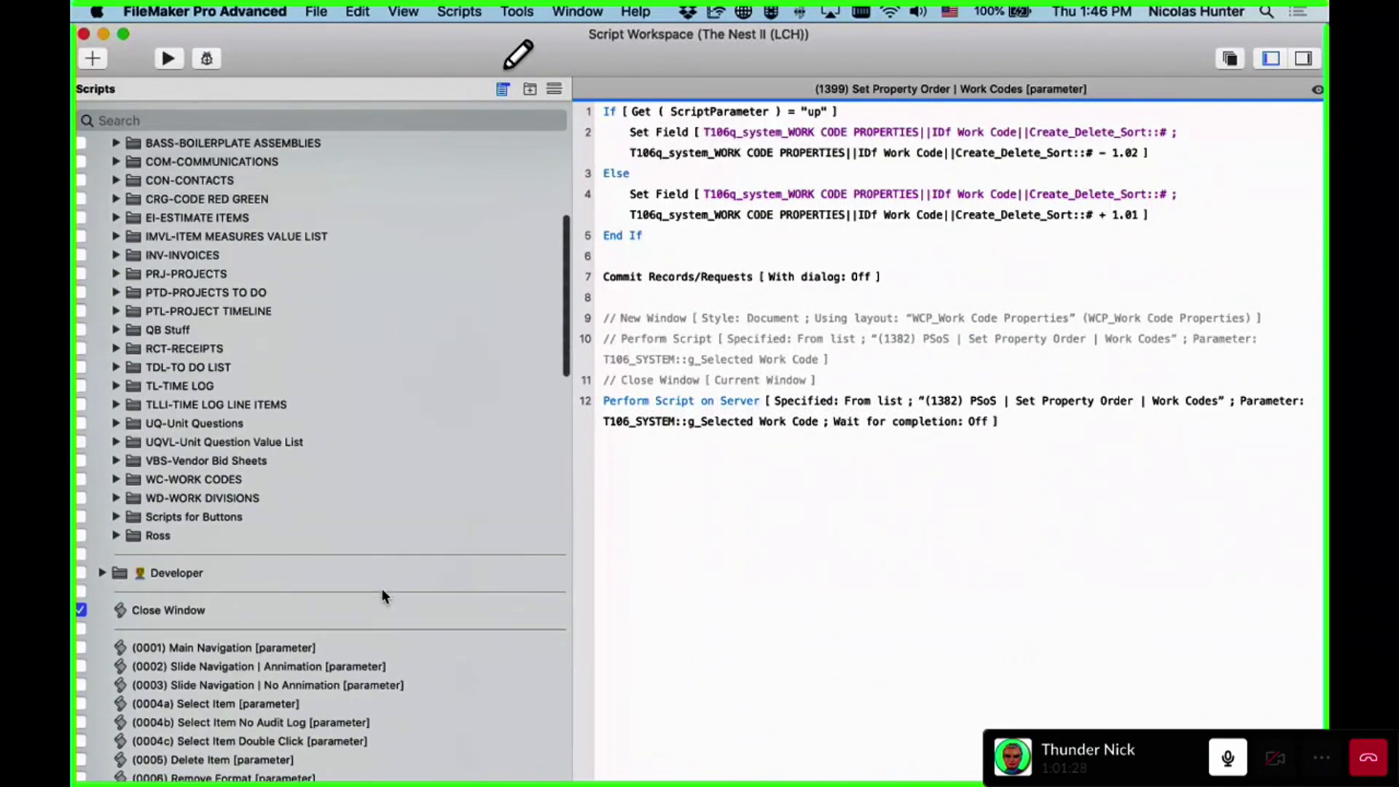
{"action": "scroll", "coordinate": [382, 595], "scroll_direction": "up", "scroll_amount": 3}
{"action": "scroll", "coordinate": [357, 591], "scroll_direction": "down", "scroll_amount": 6}
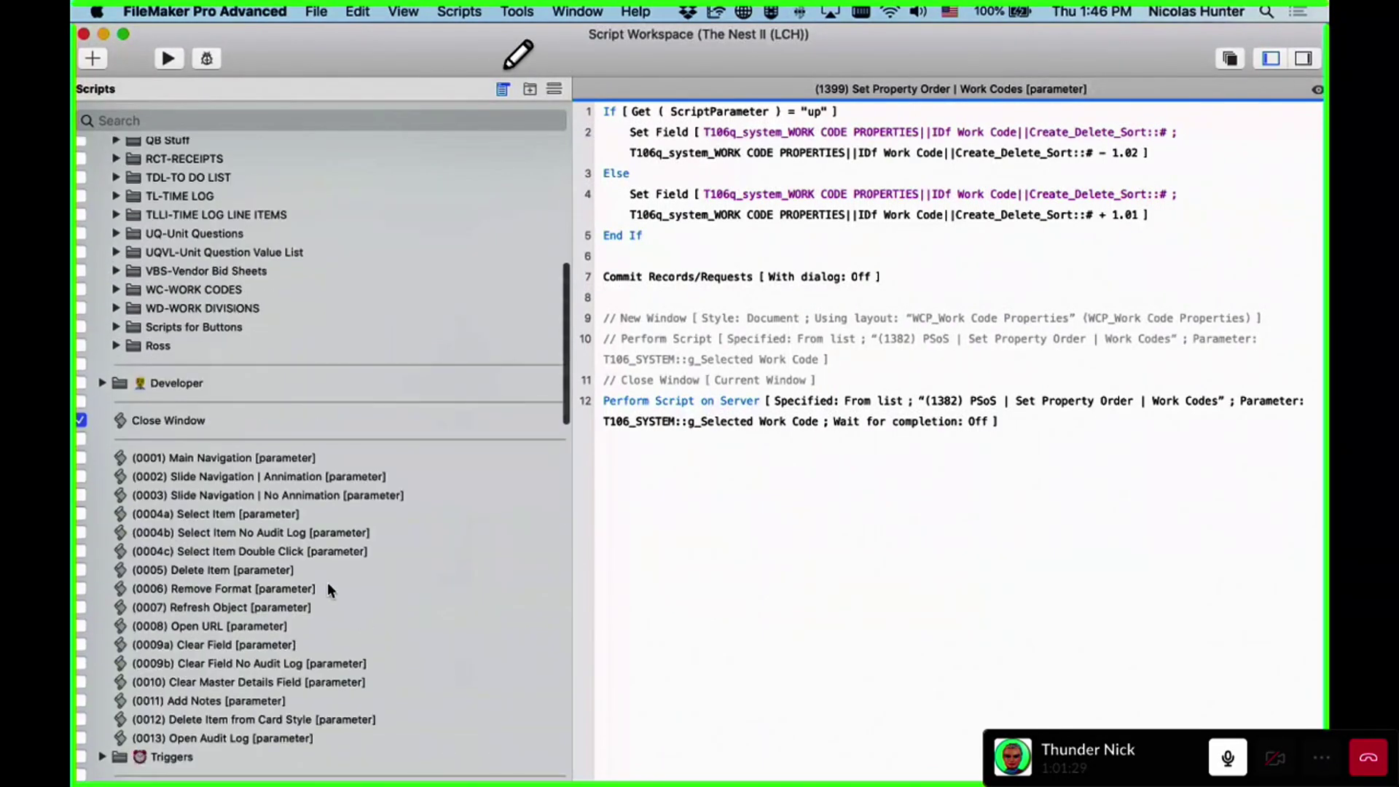
{"action": "left_click", "coordinate": [249, 477]}
{"action": "left_click", "coordinate": [251, 496], "text": "shift"}
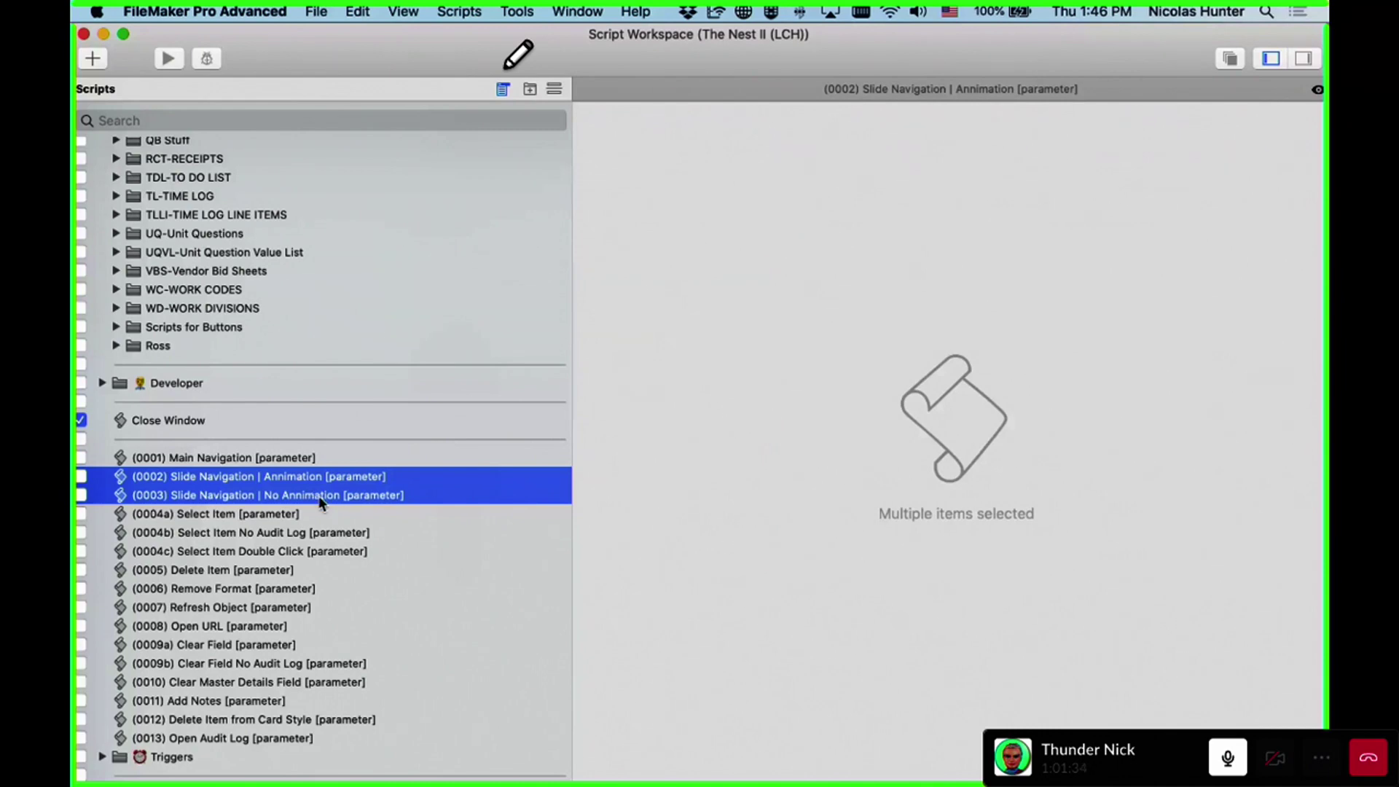
{"action": "key", "text": "super+c"}
Switch to the Brand New database and paste the two copied slide navigation scripts into its Script Workspace
{"action": "left_click_drag", "start_coordinate": [488, 56], "coordinate": [470, 662]}
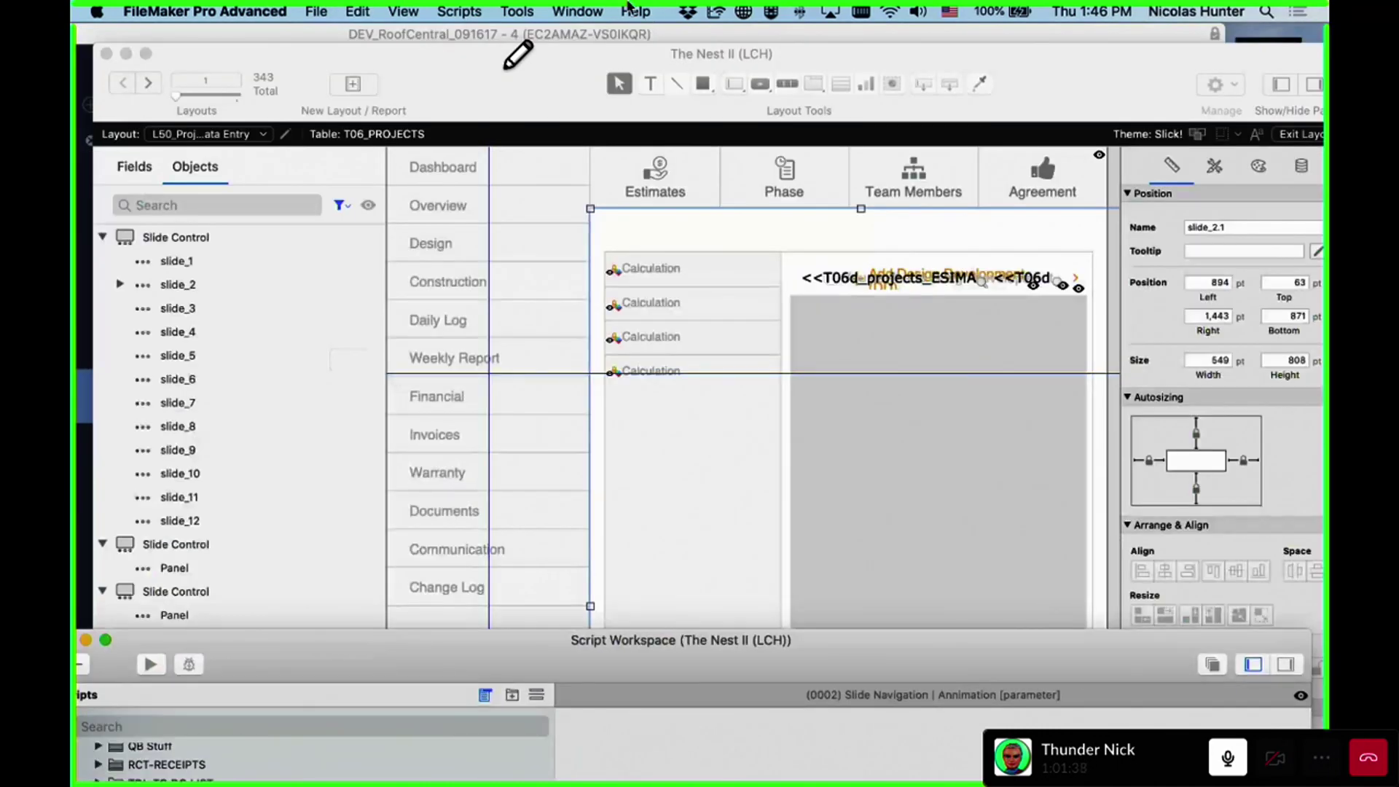
{"action": "left_click", "coordinate": [577, 11]}
{"action": "left_click", "coordinate": [612, 246]}
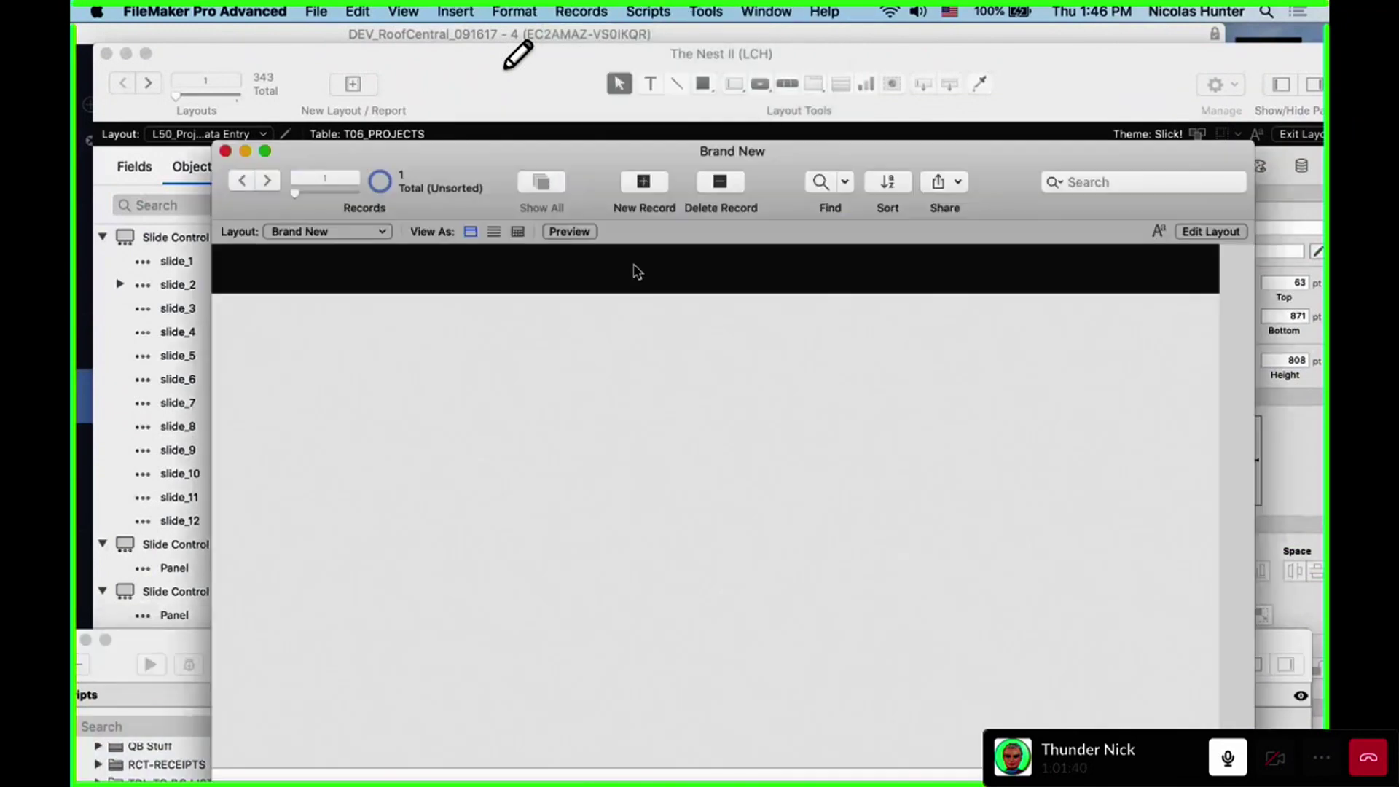
{"action": "key", "text": "super+shift+s"}
{"action": "key", "text": "super+v"}
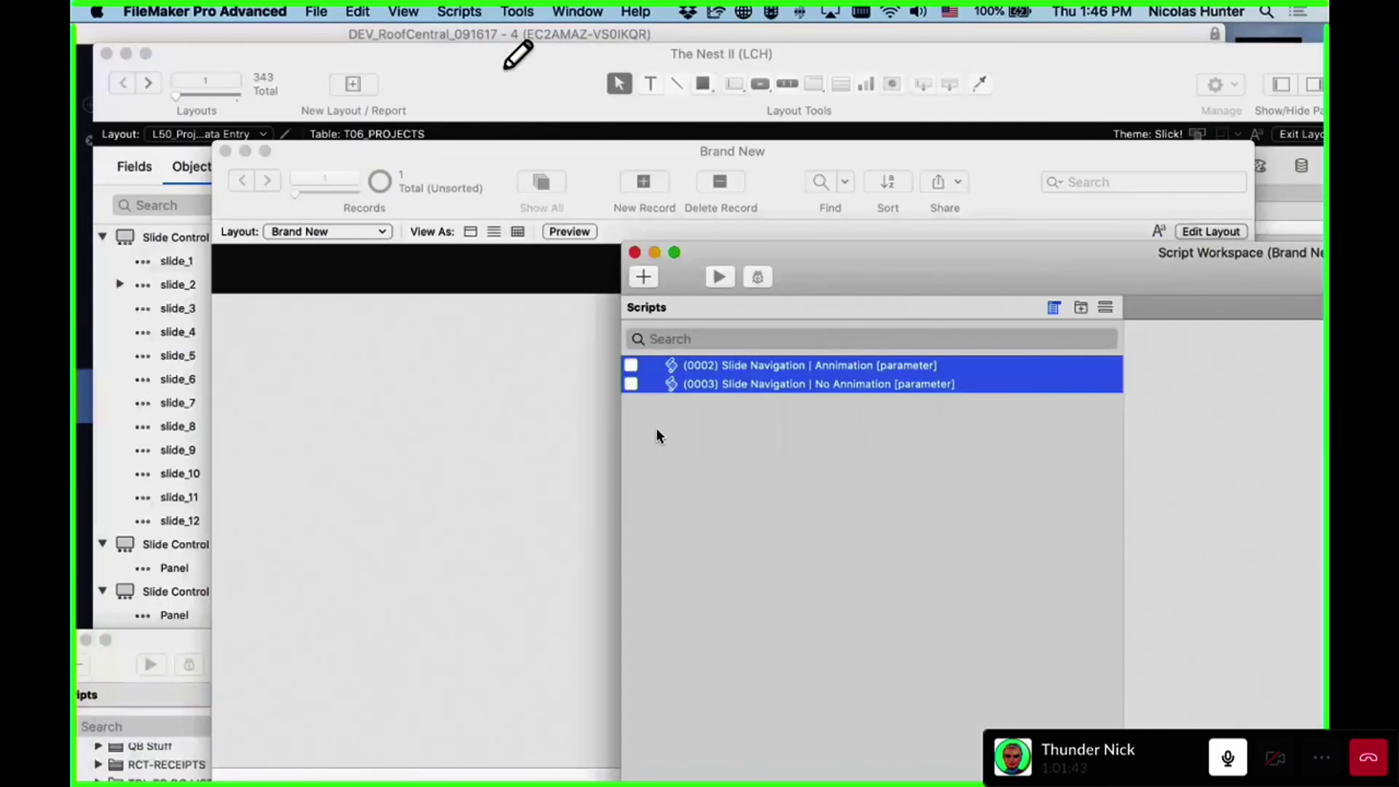
Return to The Nest II layout and select the slide_2.1 panel, followed by the outer slide control's slide_2
{"action": "left_click", "coordinate": [431, 139]}
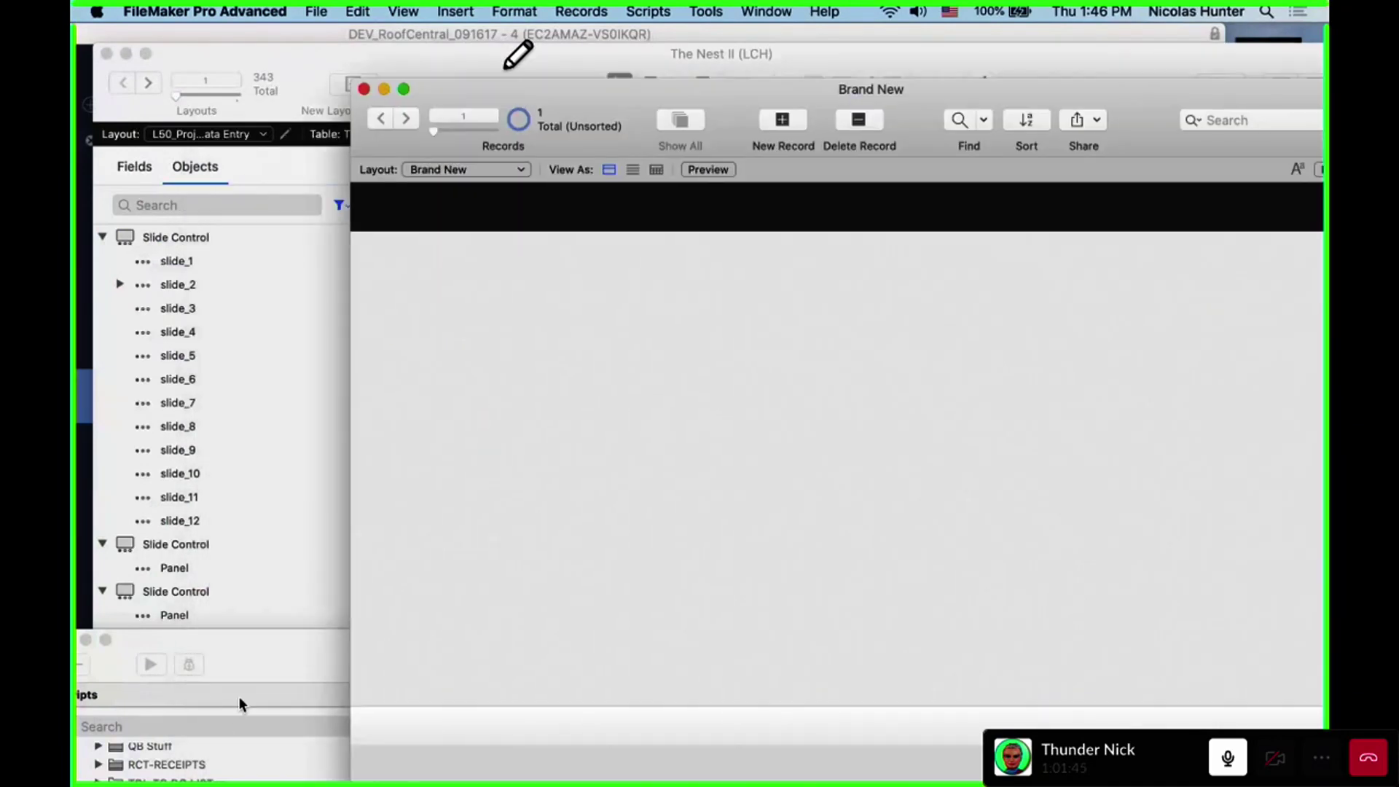
{"action": "left_click", "coordinate": [239, 696]}
{"action": "left_click_drag", "start_coordinate": [272, 664], "coordinate": [303, 139]}
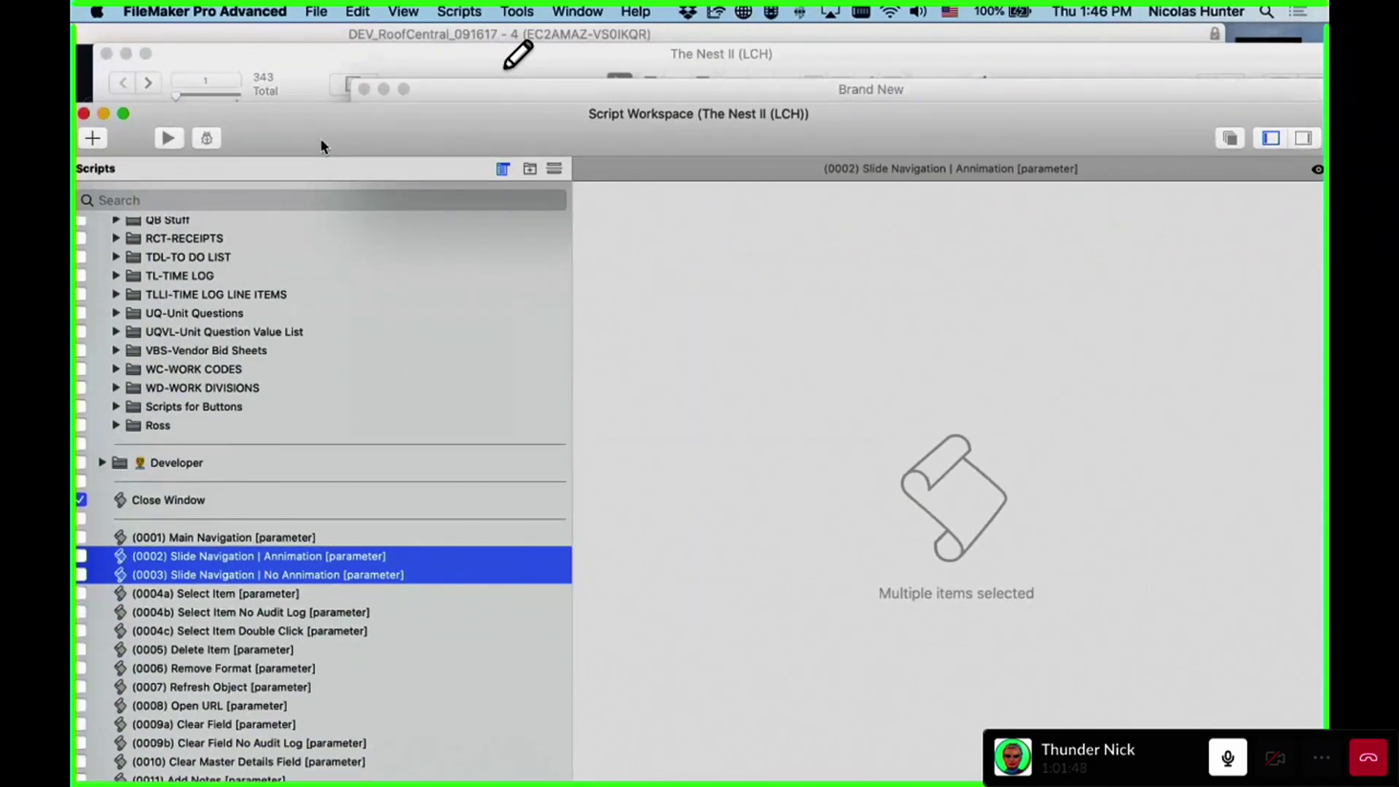
{"action": "double_click", "coordinate": [321, 138]}
{"action": "left_click", "coordinate": [296, 283]}
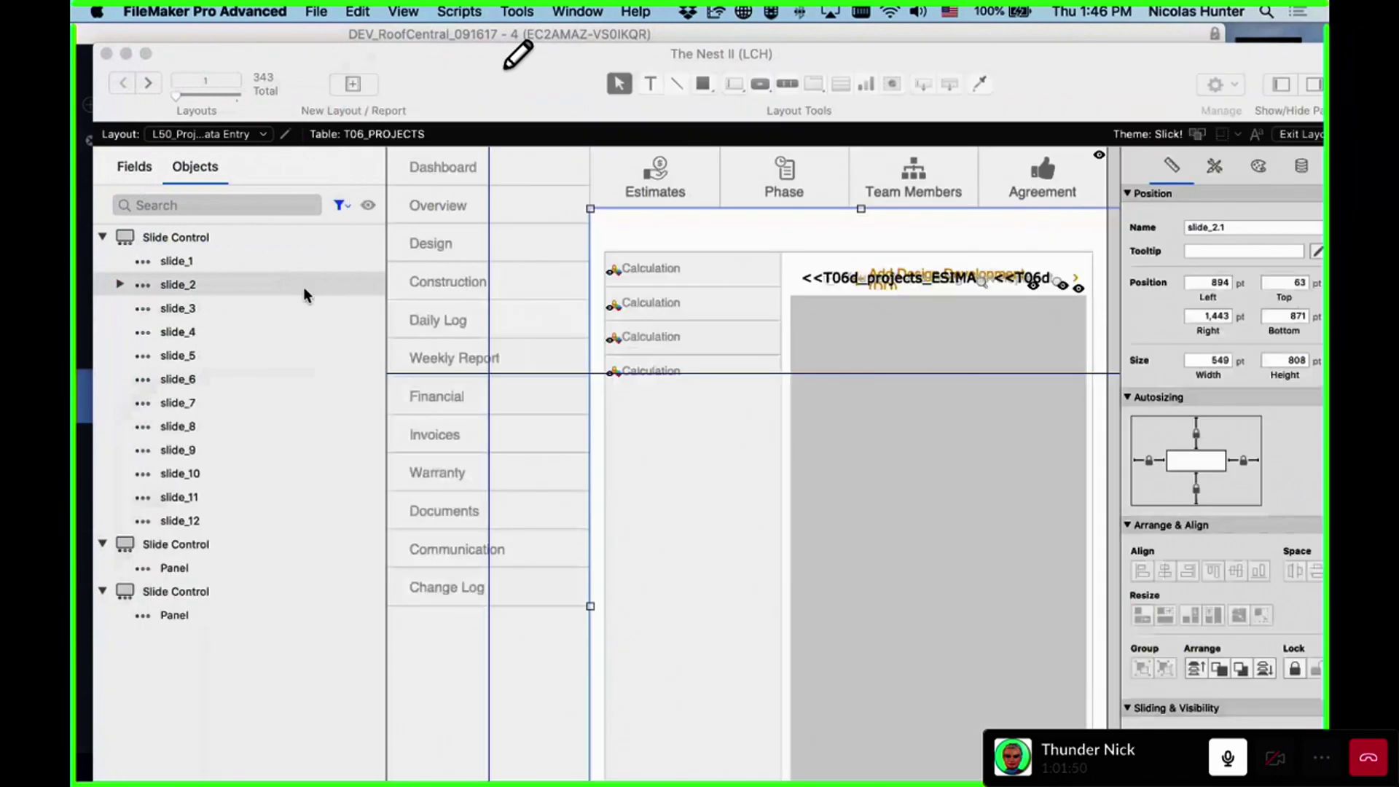
{"action": "left_click", "coordinate": [657, 274]}
{"action": "left_click", "coordinate": [730, 242]}
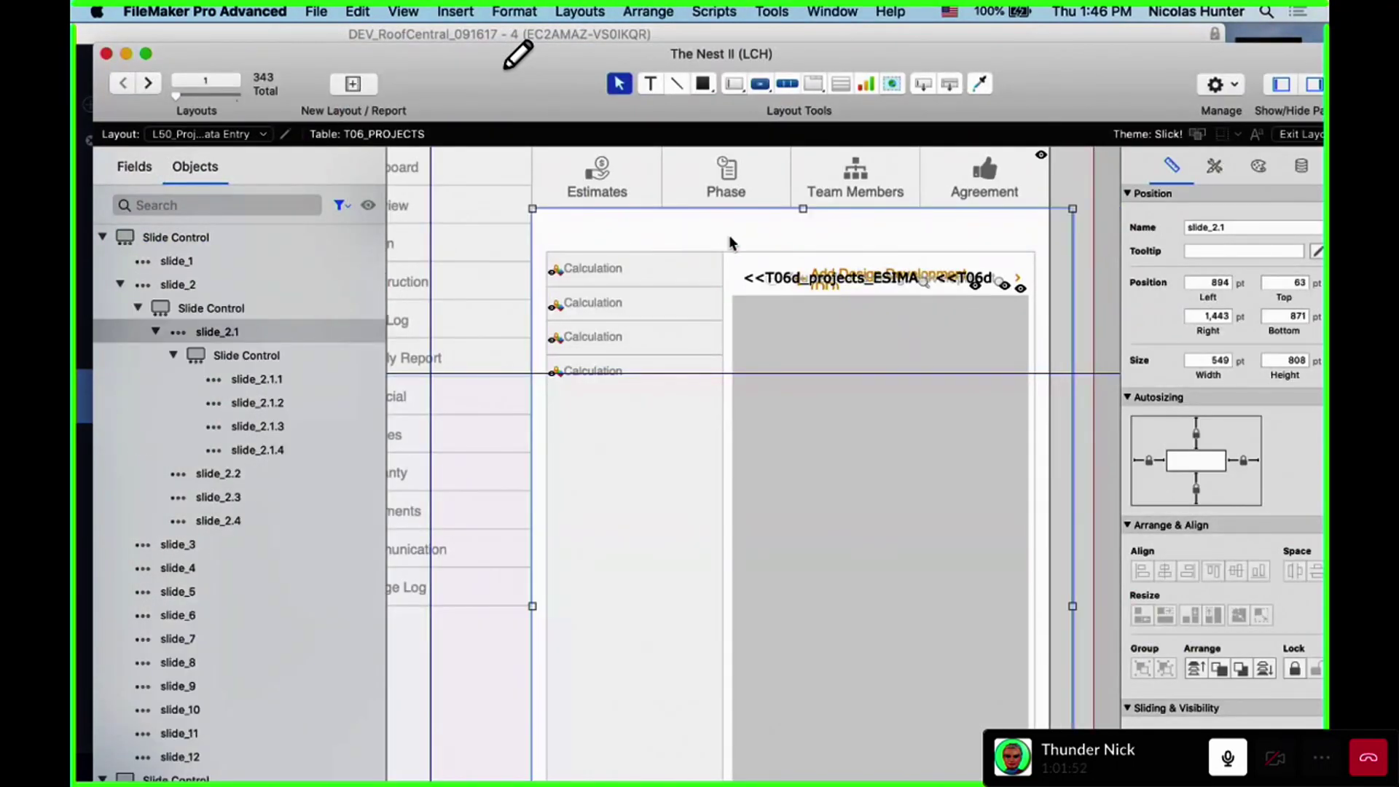
{"action": "left_click", "coordinate": [1071, 190]}
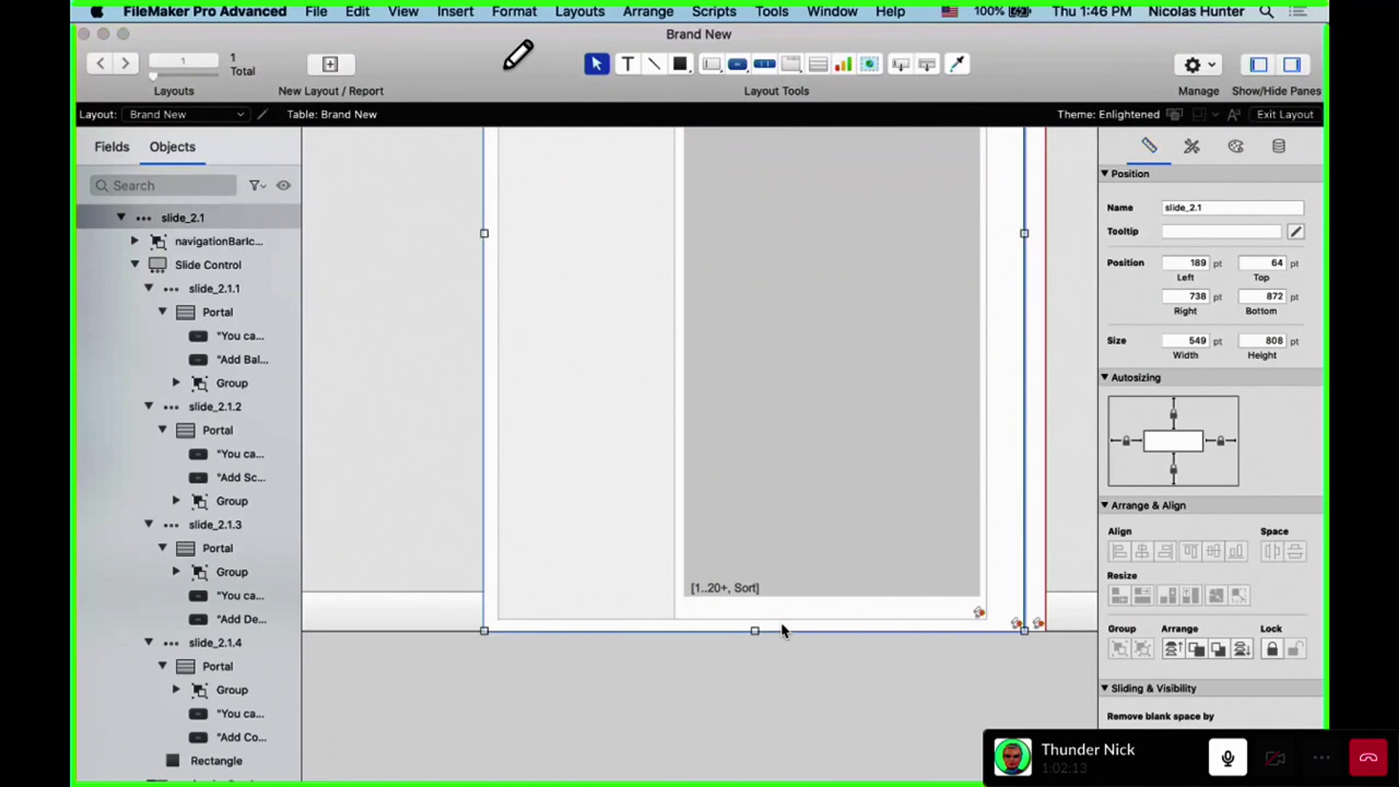
Delete the nested slide_2.1 control and the outer slide_2 control with all their contents from the Brand New layout
{"action": "key", "text": "Delete"}
{"action": "left_click", "coordinate": [846, 298]}
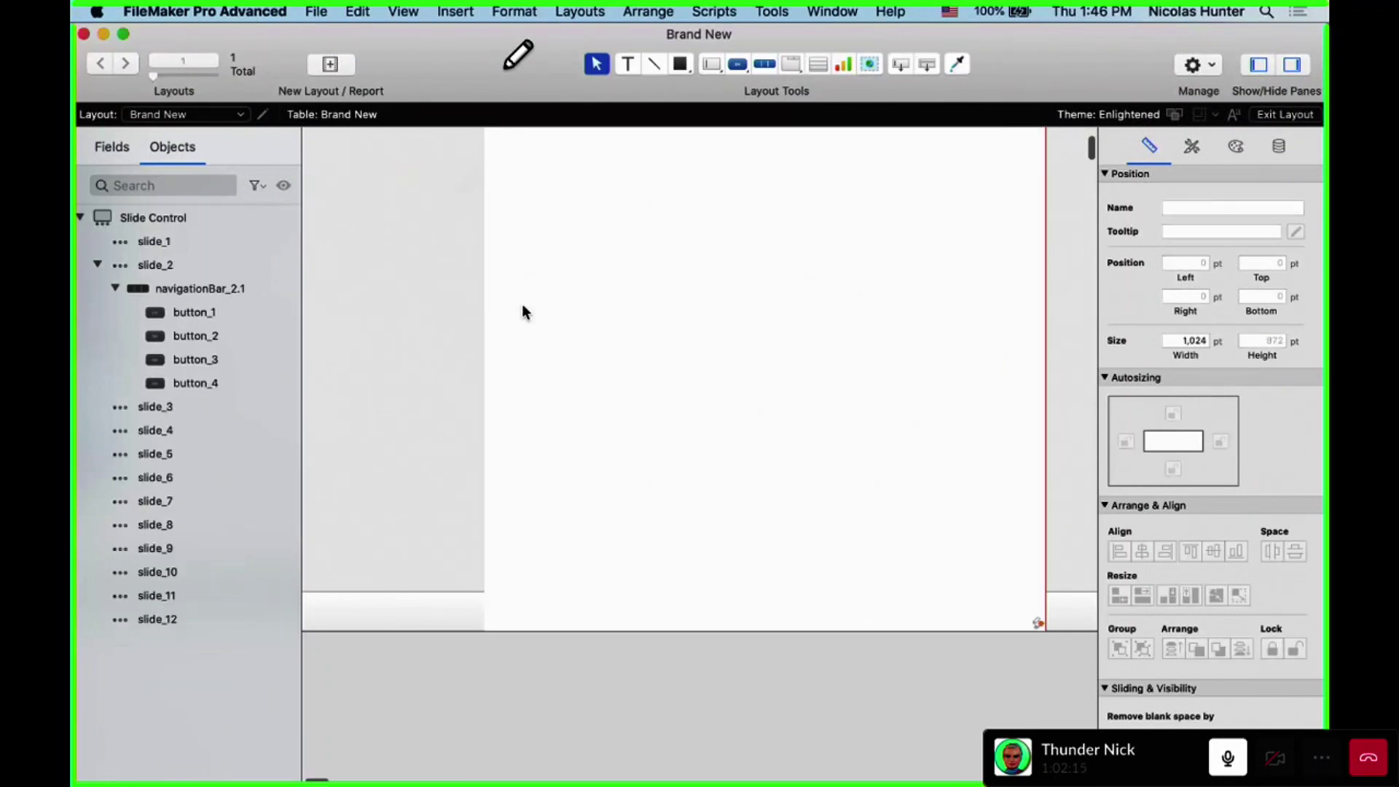
{"action": "left_click", "coordinate": [523, 304]}
{"action": "key", "text": "Delete"}
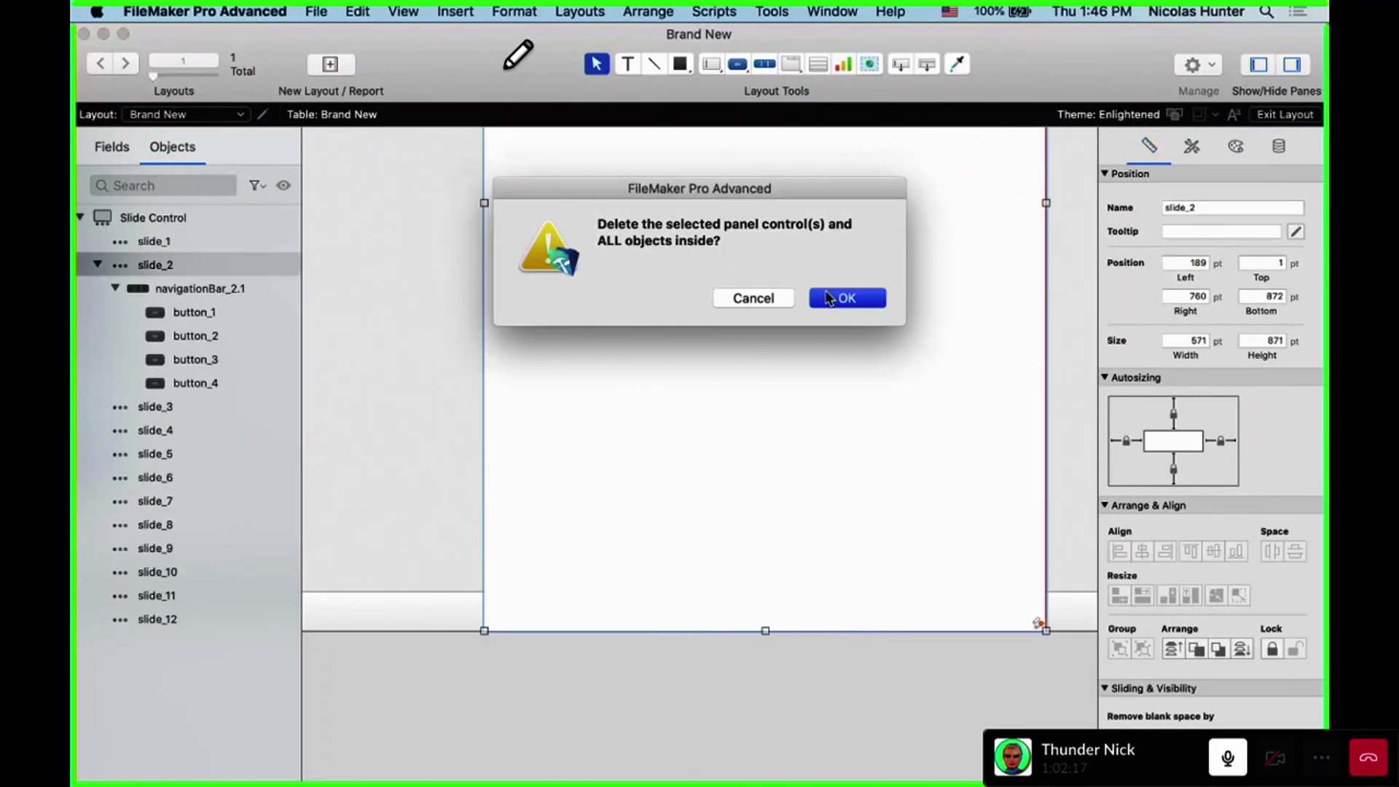
{"action": "left_click", "coordinate": [810, 293]}
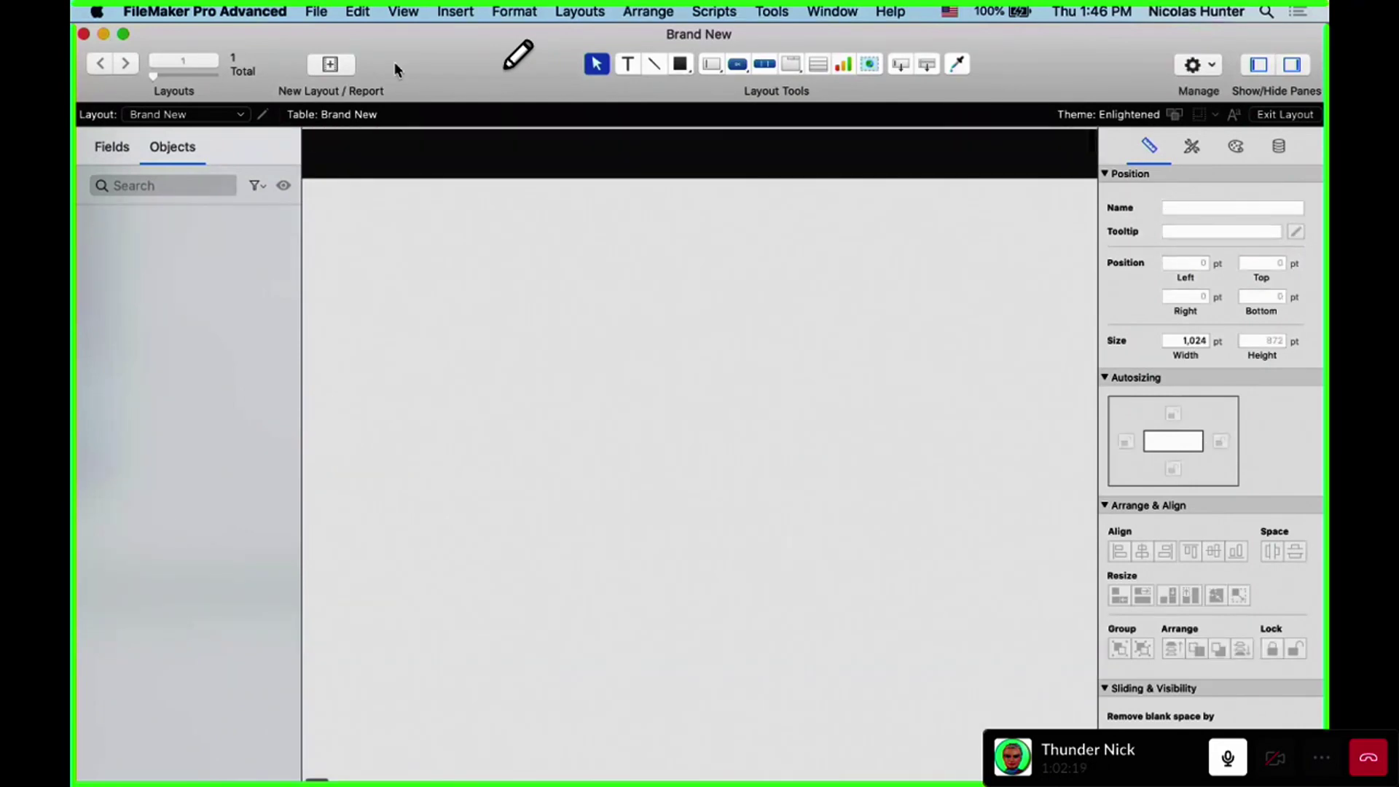
Permanently delete both slide navigation scripts from Brand New's Script Workspace and bring the DEV_RoofCentral_091617 window to the front
{"action": "key", "text": "super+w"}
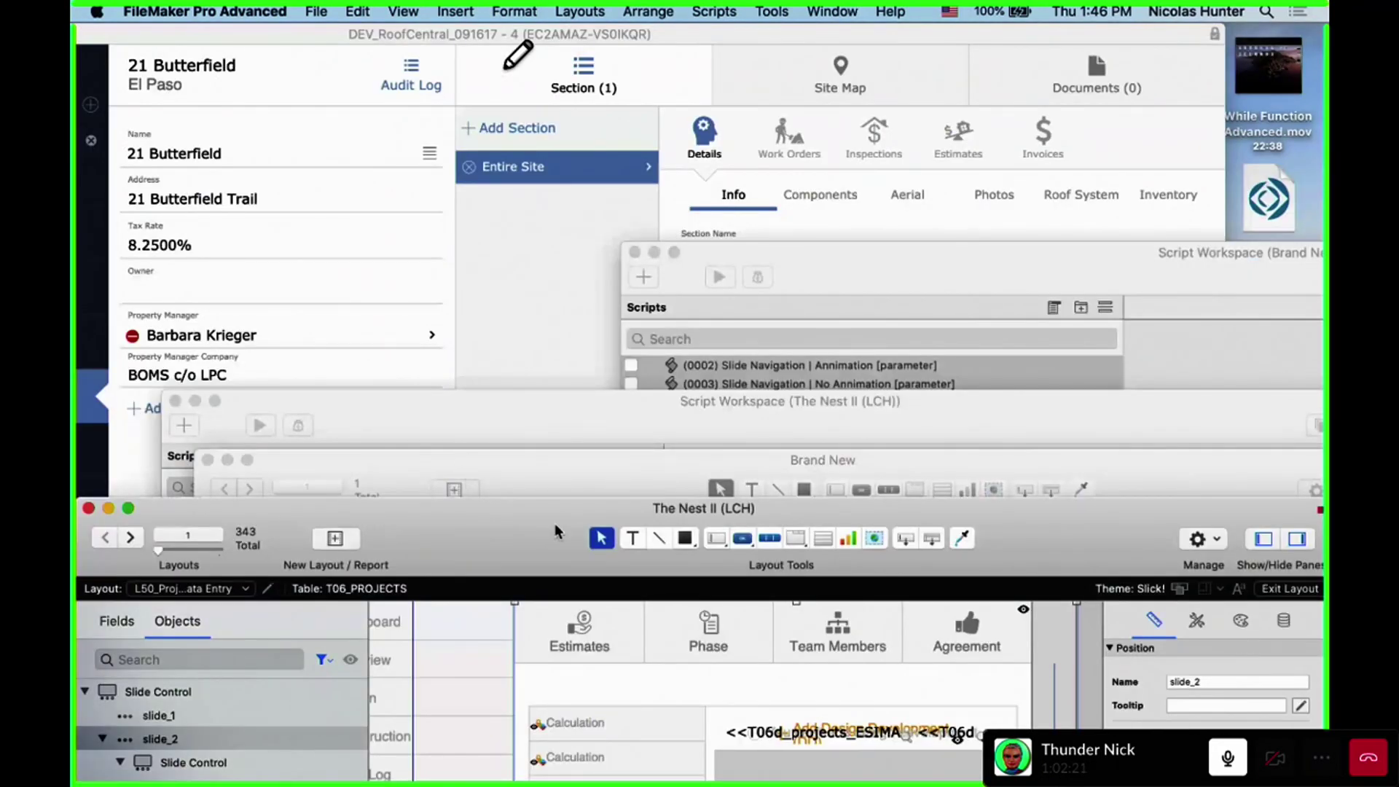
{"action": "left_click", "coordinate": [641, 457]}
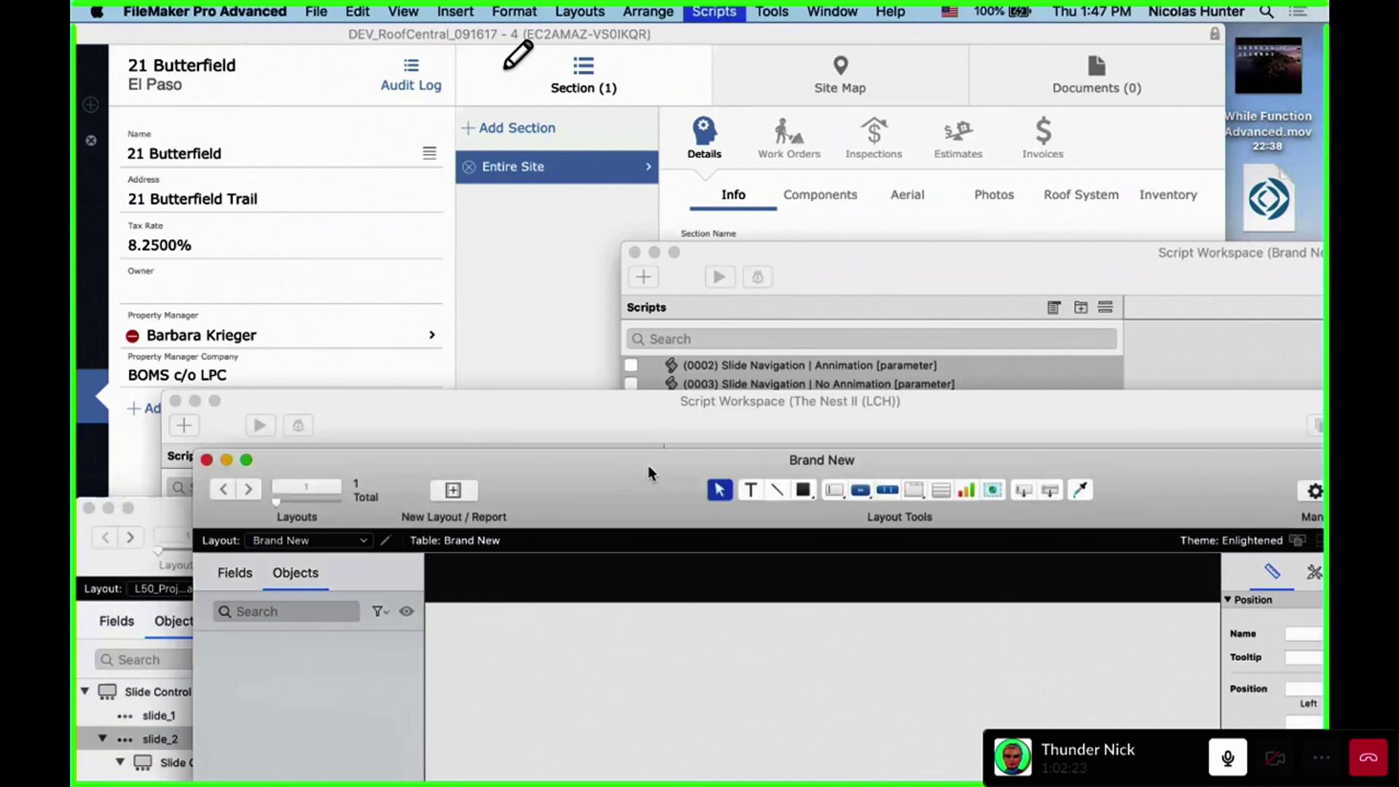
{"action": "key", "text": "super+shift+s"}
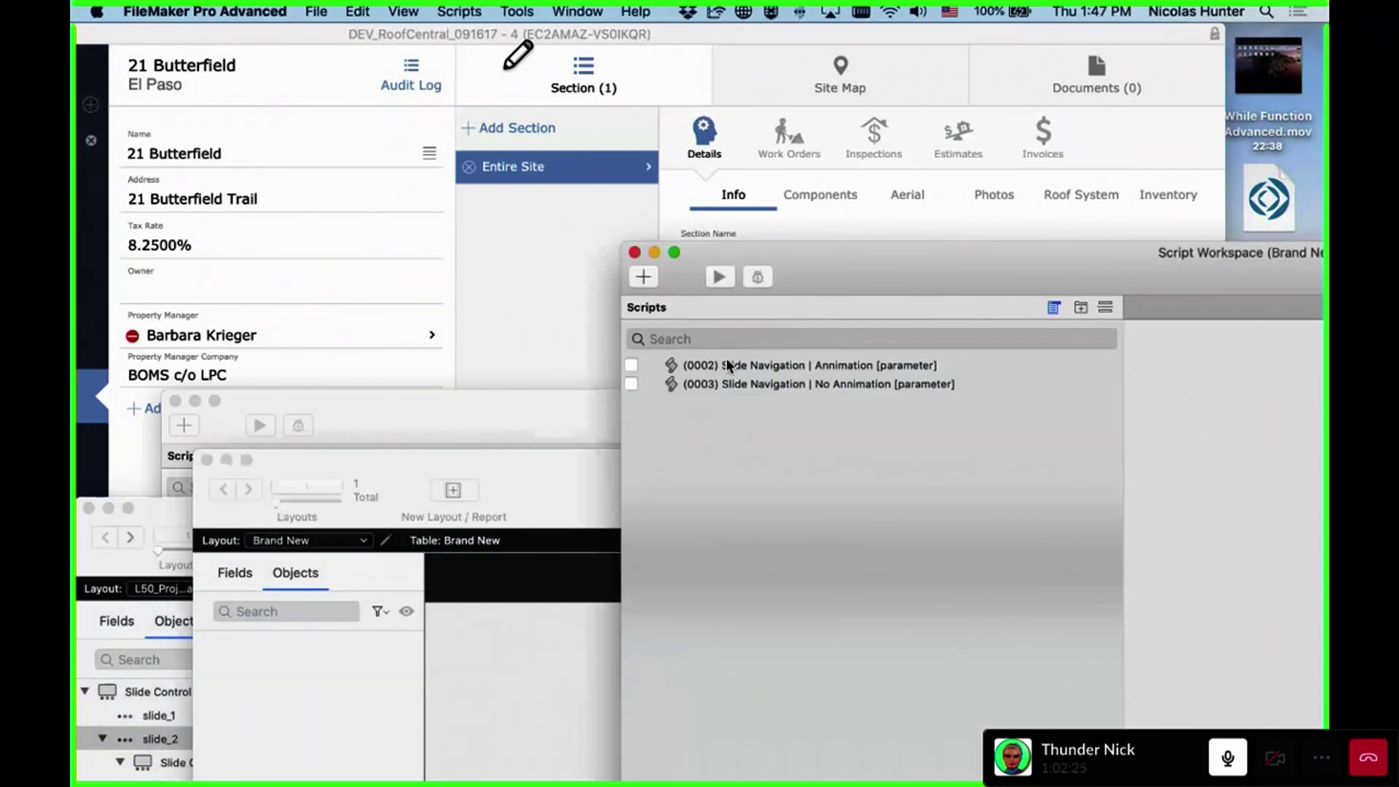
{"action": "key", "text": "super+a"}
{"action": "key", "text": "Delete"}
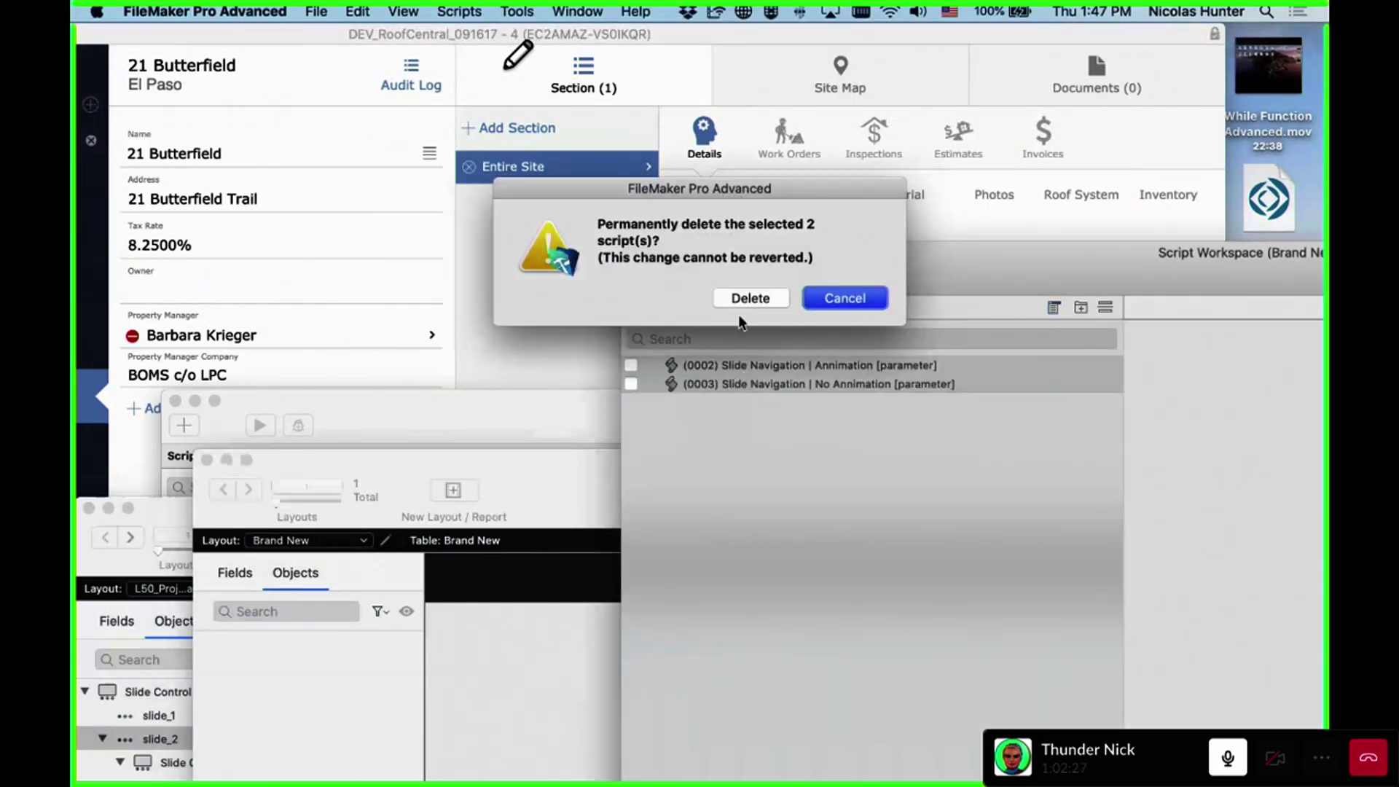
{"action": "left_click", "coordinate": [745, 300]}
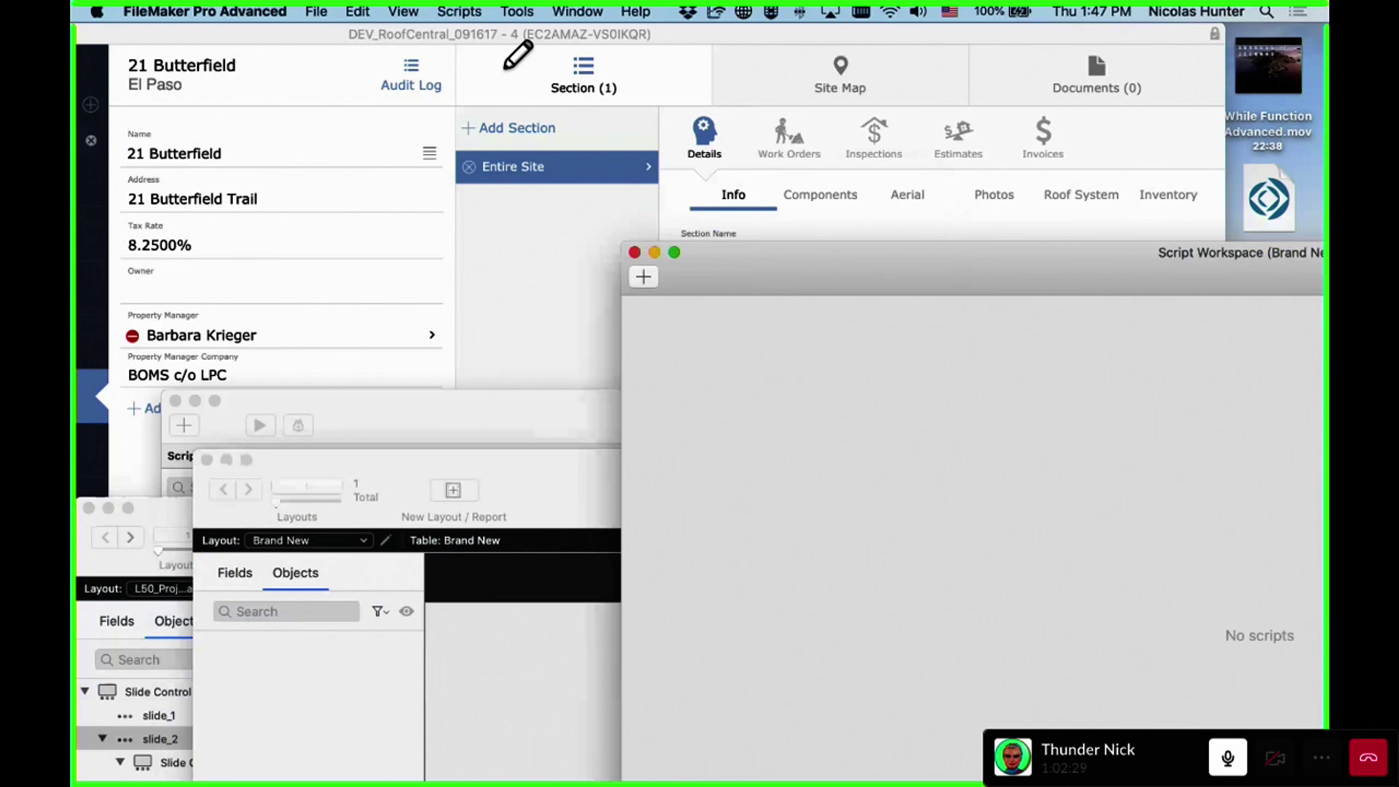
{"action": "left_click", "coordinate": [254, 302]}
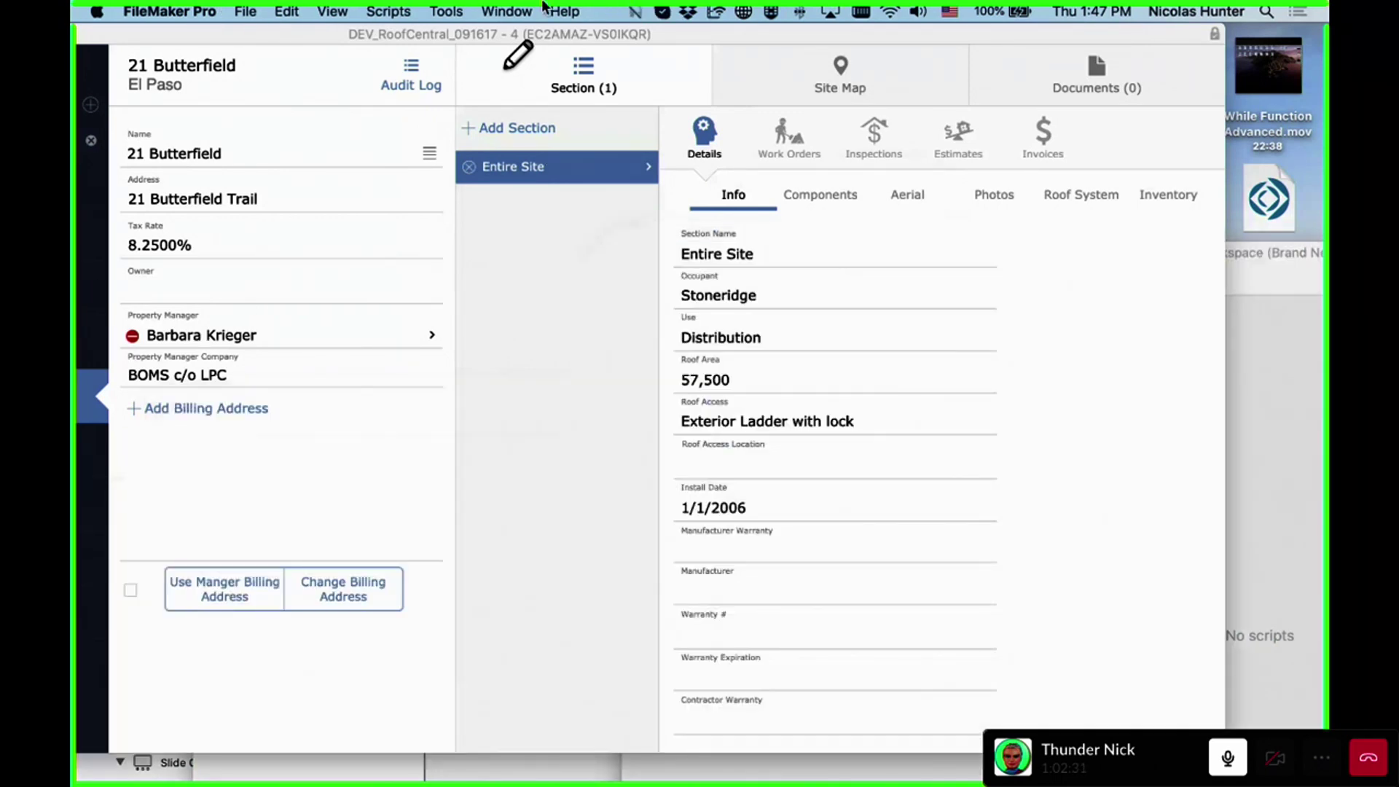
Bring the UI Design Sample - Red Downtown window to the front and open its Script Workspace
{"action": "left_click", "coordinate": [519, 7]}
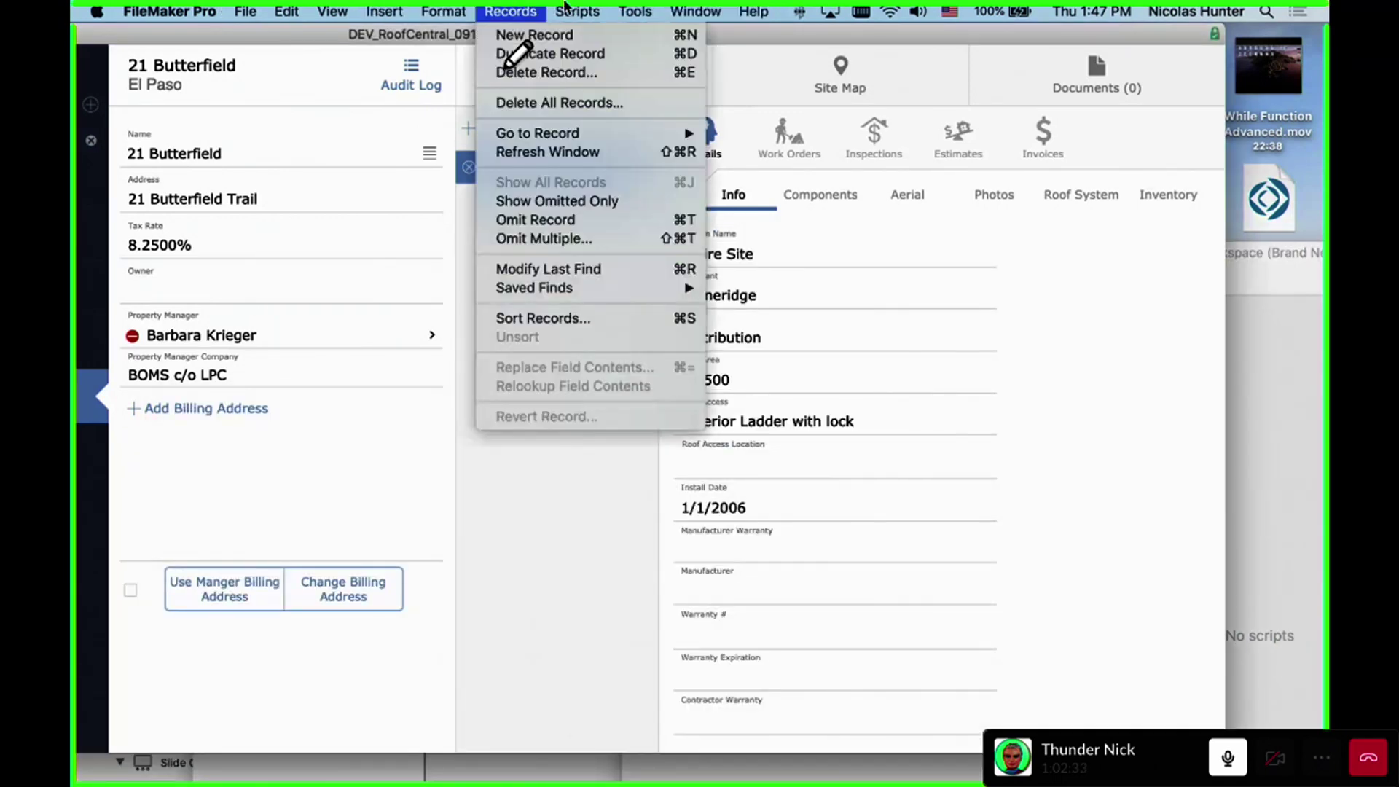
{"action": "mouse_move", "coordinate": [645, 8]}
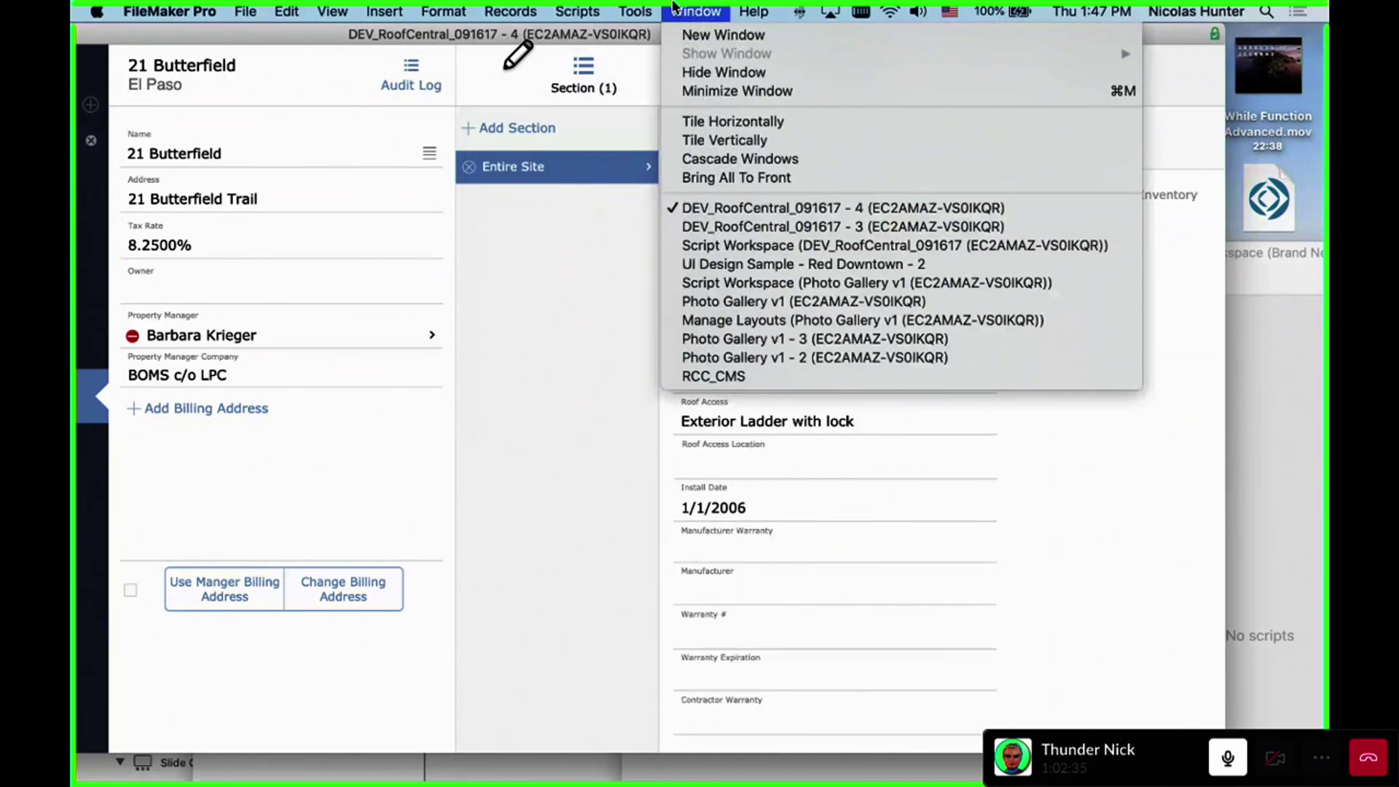
{"action": "left_click", "coordinate": [702, 265]}
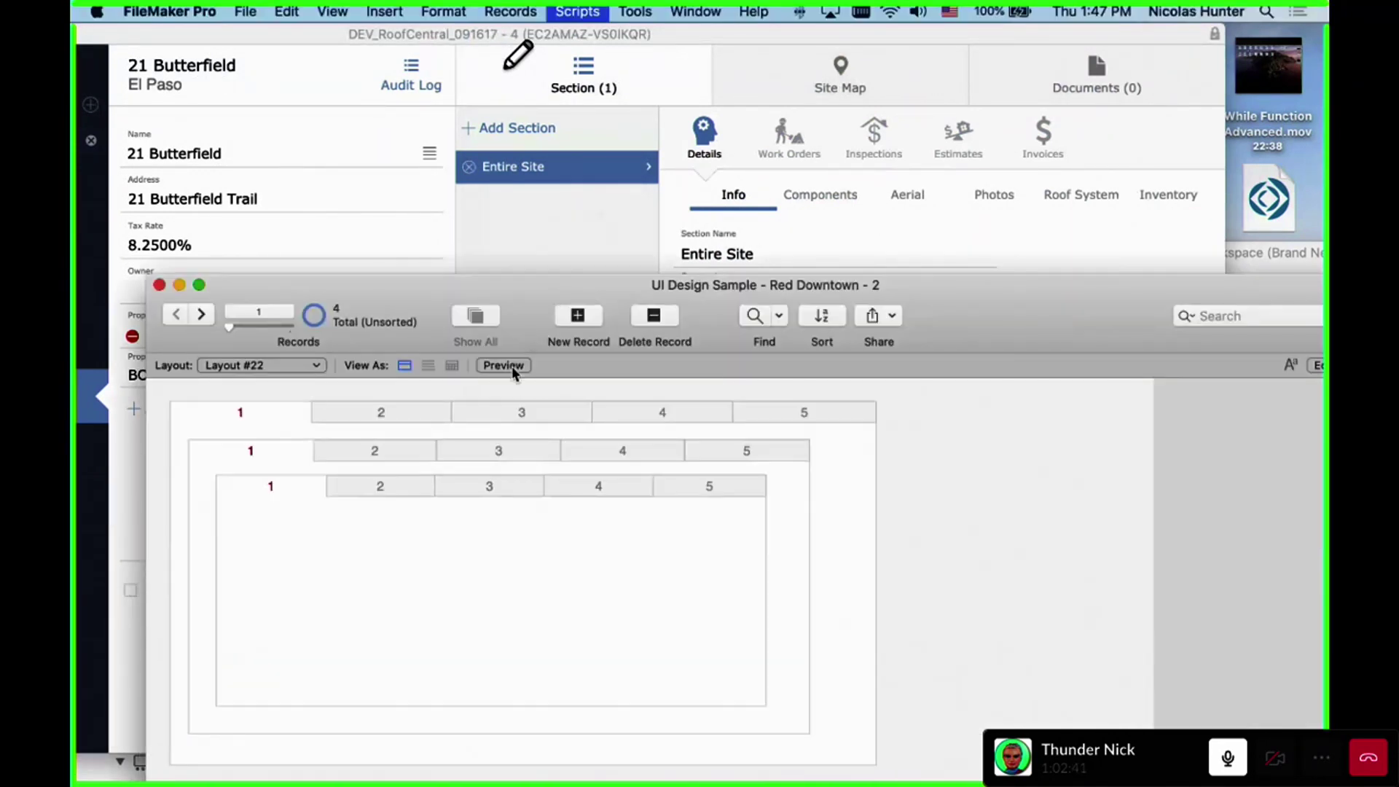
{"action": "key", "text": "super+shift+s"}
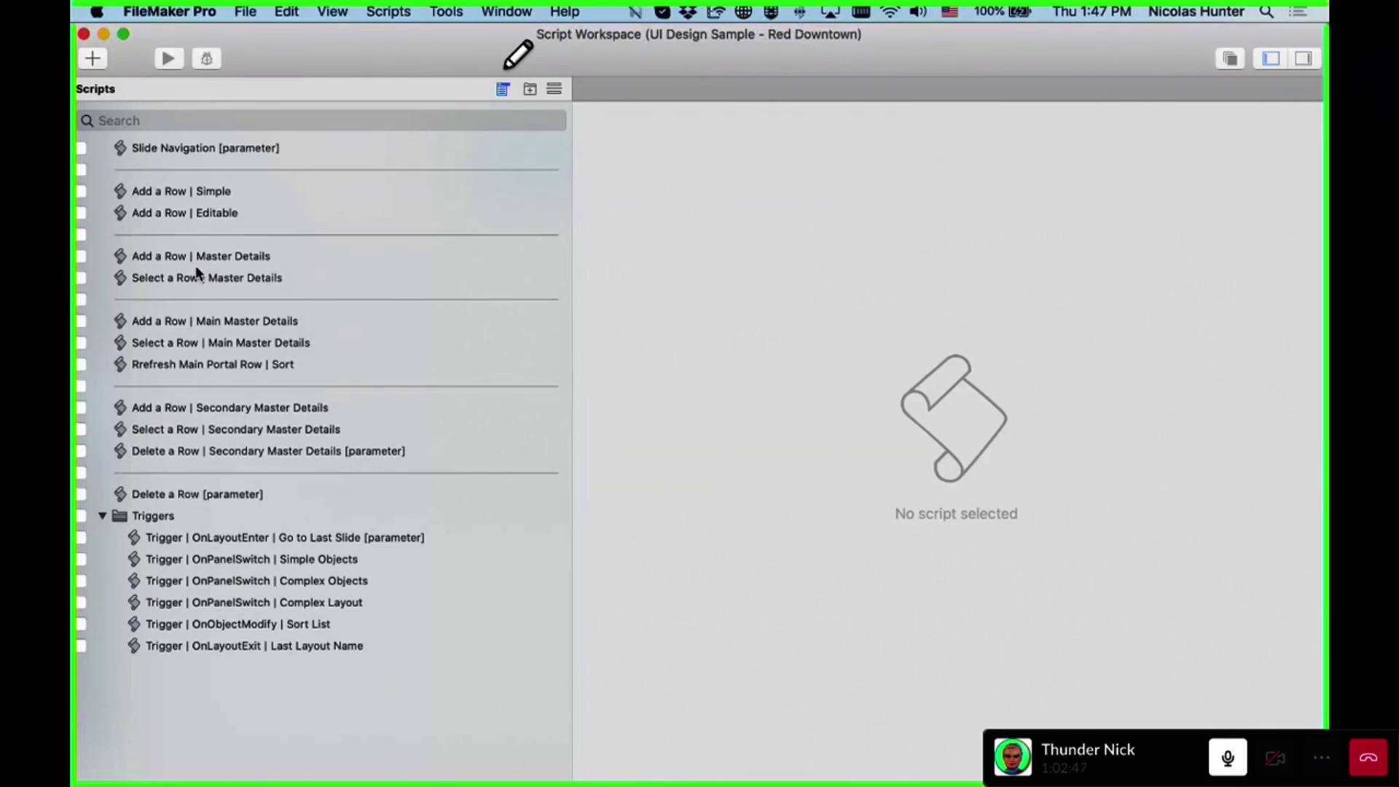
Select and copy the Slide Navigation script and the three OnPanelSwitch triggers for Simple Objects, Complex Objects and Complex Layout
{"action": "left_click", "coordinate": [287, 153]}
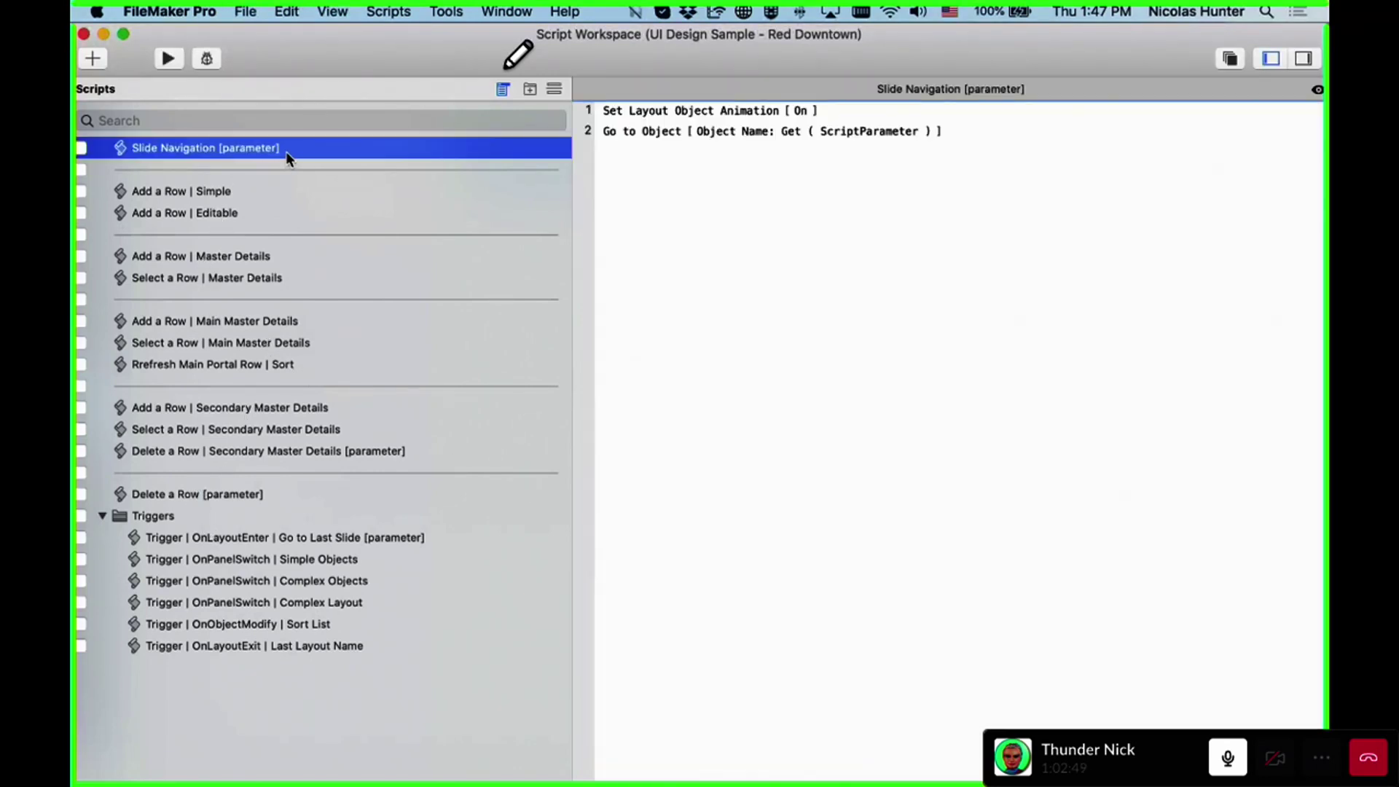
{"action": "left_click", "coordinate": [365, 560], "text": "super"}
{"action": "left_click", "coordinate": [373, 580], "text": "super"}
{"action": "left_click", "coordinate": [354, 604], "text": "super"}
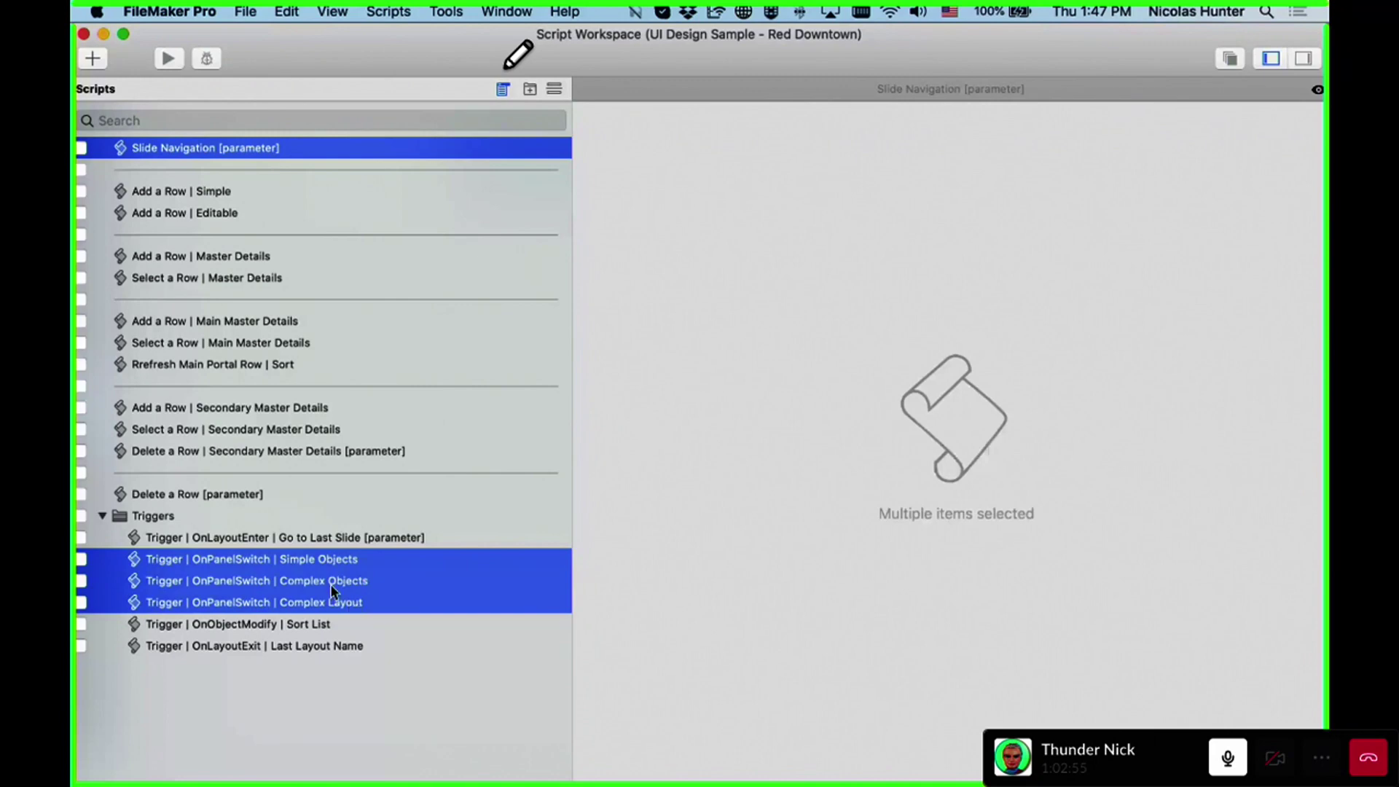
Switch to the Brand New database's Script Workspace and paste the four copied slide scripts into it
{"action": "left_click_drag", "start_coordinate": [475, 41], "coordinate": [560, 555]}
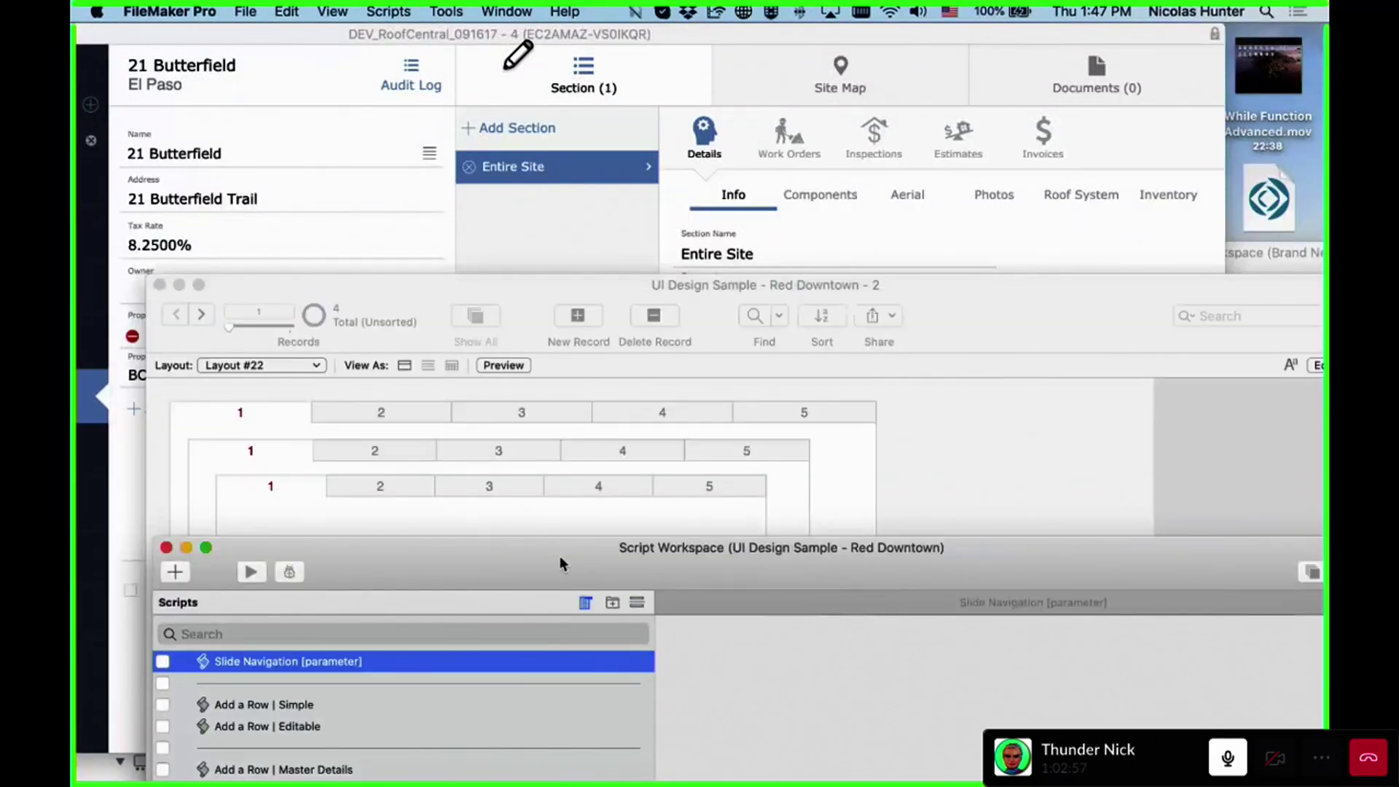
{"action": "left_click", "coordinate": [523, 9]}
{"action": "left_click", "coordinate": [521, 7]}
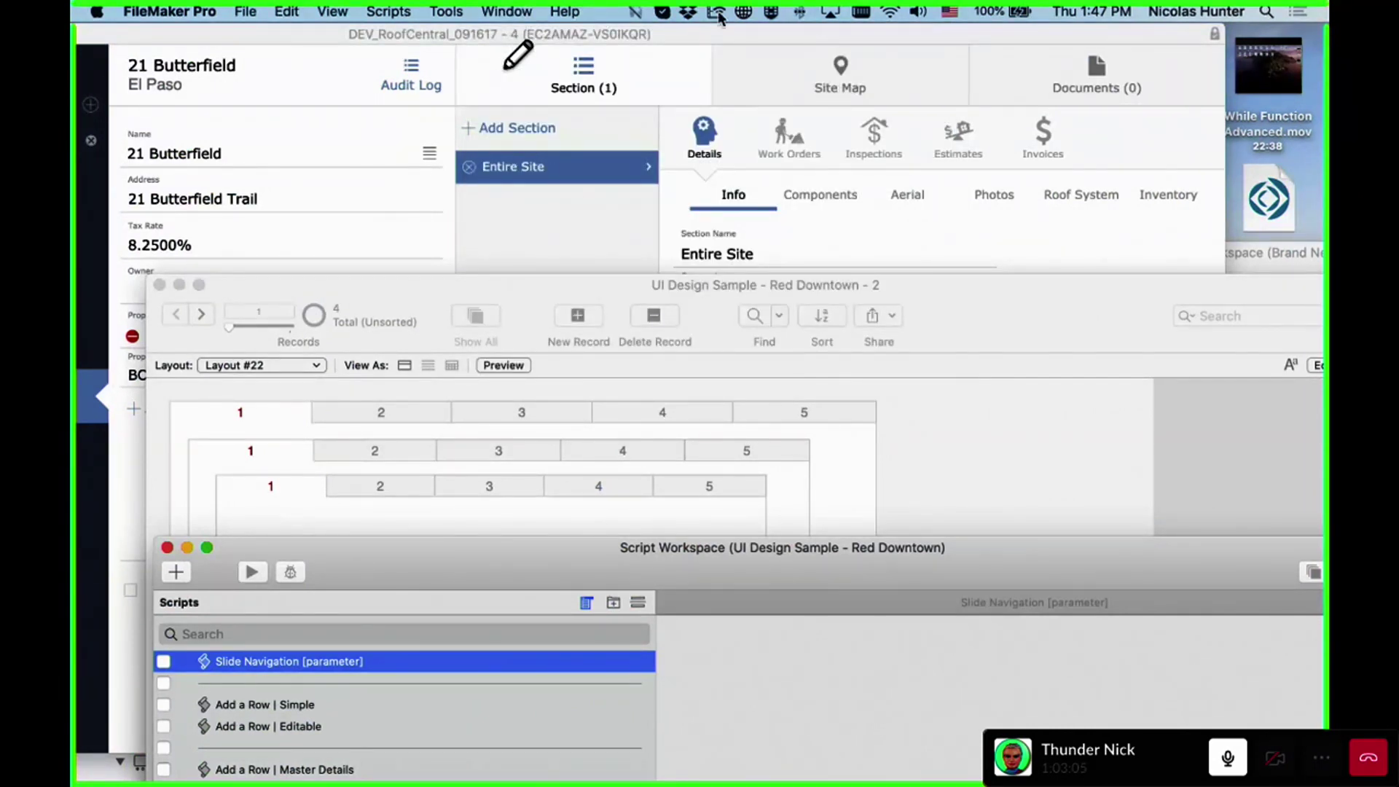
{"action": "left_click", "coordinate": [524, 7]}
{"action": "left_click", "coordinate": [525, 7]}
{"action": "left_click", "coordinate": [505, 68]}
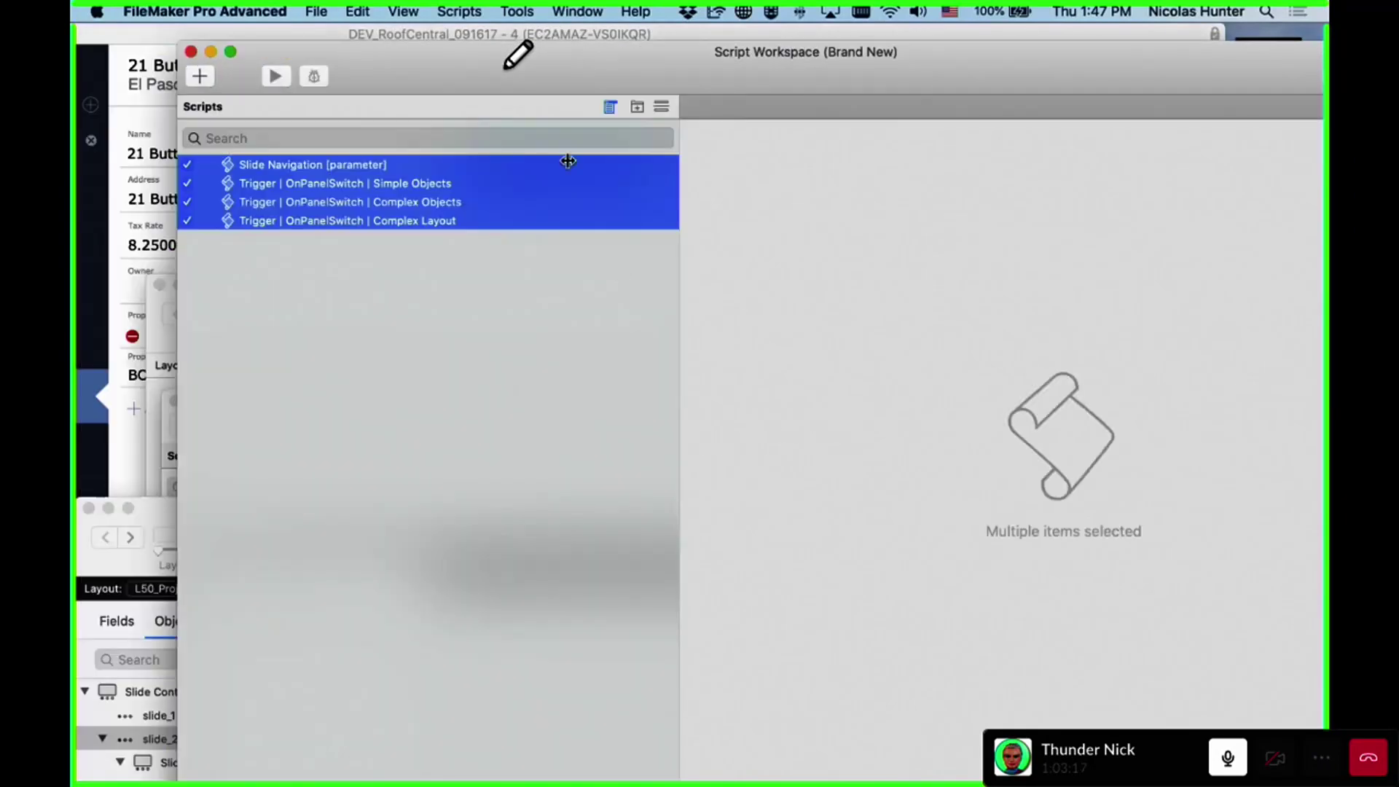
{"action": "key", "text": "super+v"}
Move the Brand New windows out of the way and minimize the DEV_RoofCentral_091617 window
{"action": "left_click_drag", "start_coordinate": [470, 64], "coordinate": [1171, 187]}
{"action": "left_click_drag", "start_coordinate": [625, 461], "coordinate": [868, 614]}
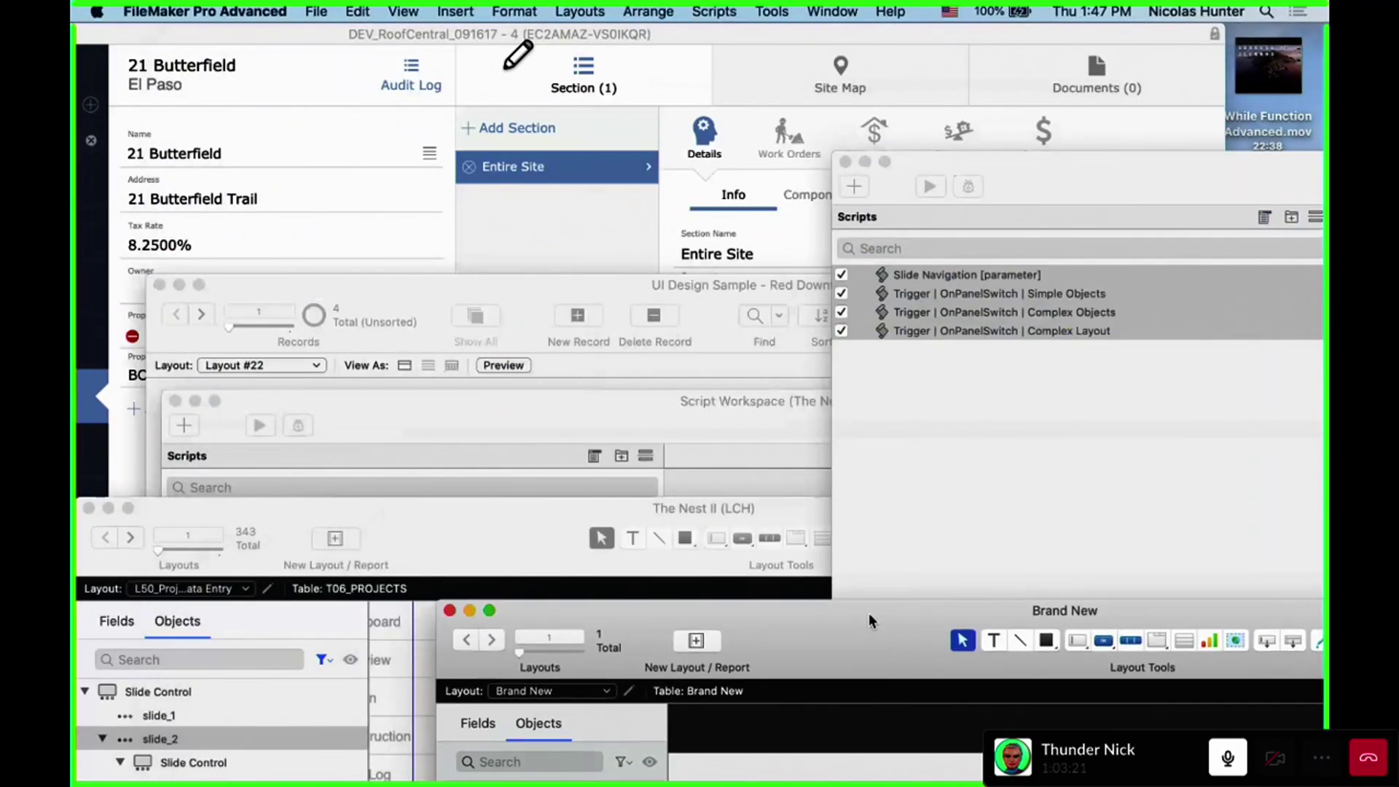
{"action": "left_click", "coordinate": [426, 176]}
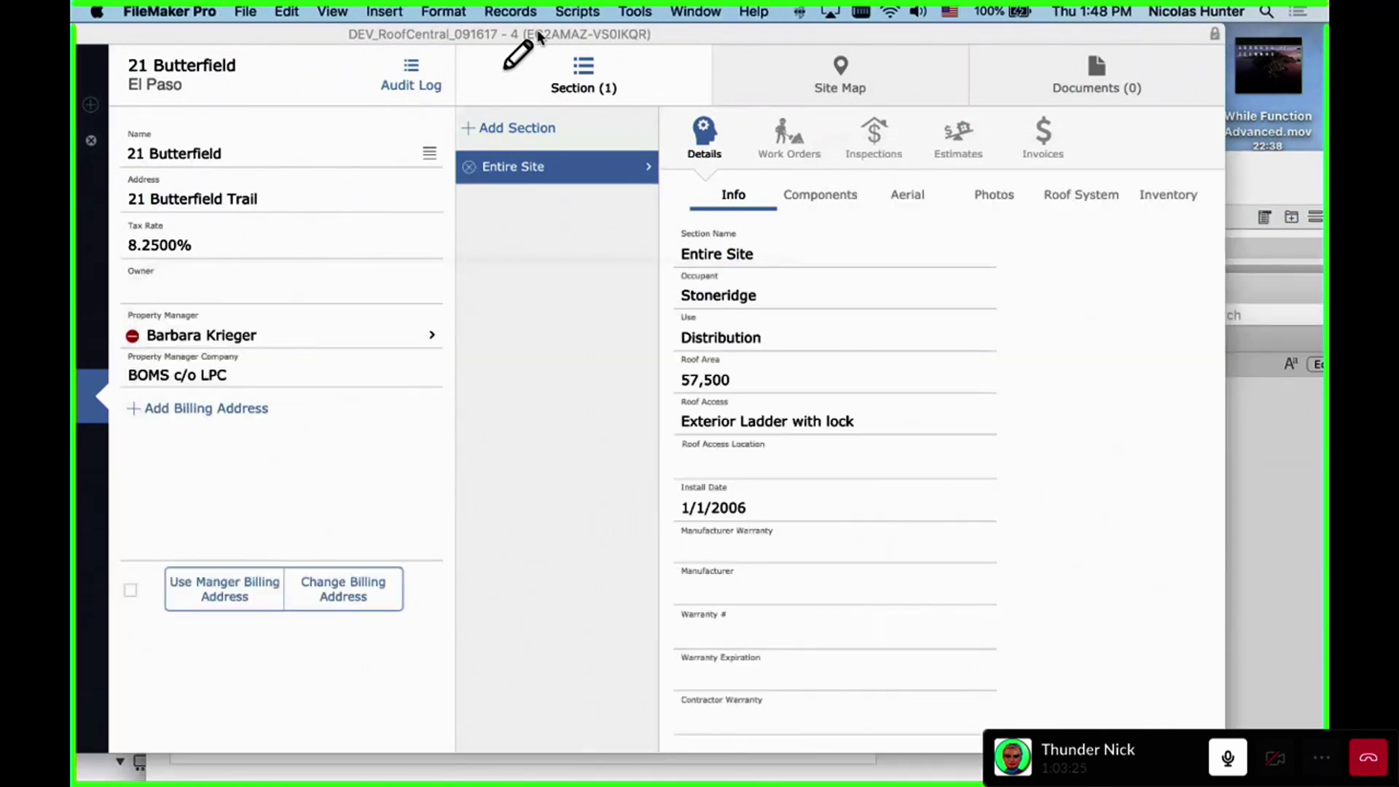
{"action": "double_click", "coordinate": [538, 34]}
Open UI Design Sample's Simple Objects layout in Layout mode and copy the slide control with its Slide Navigation Bar
{"action": "left_click", "coordinate": [282, 361]}
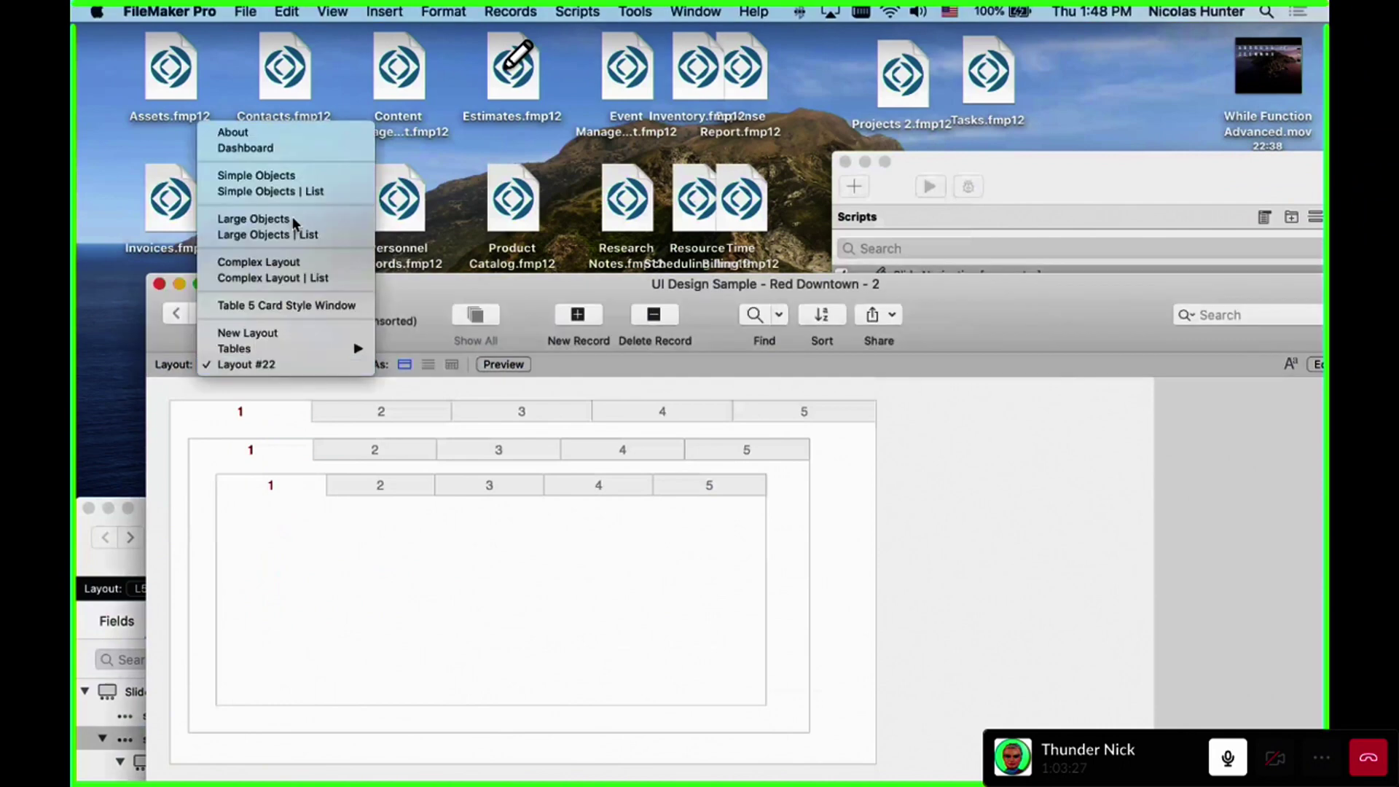
{"action": "left_click", "coordinate": [305, 178]}
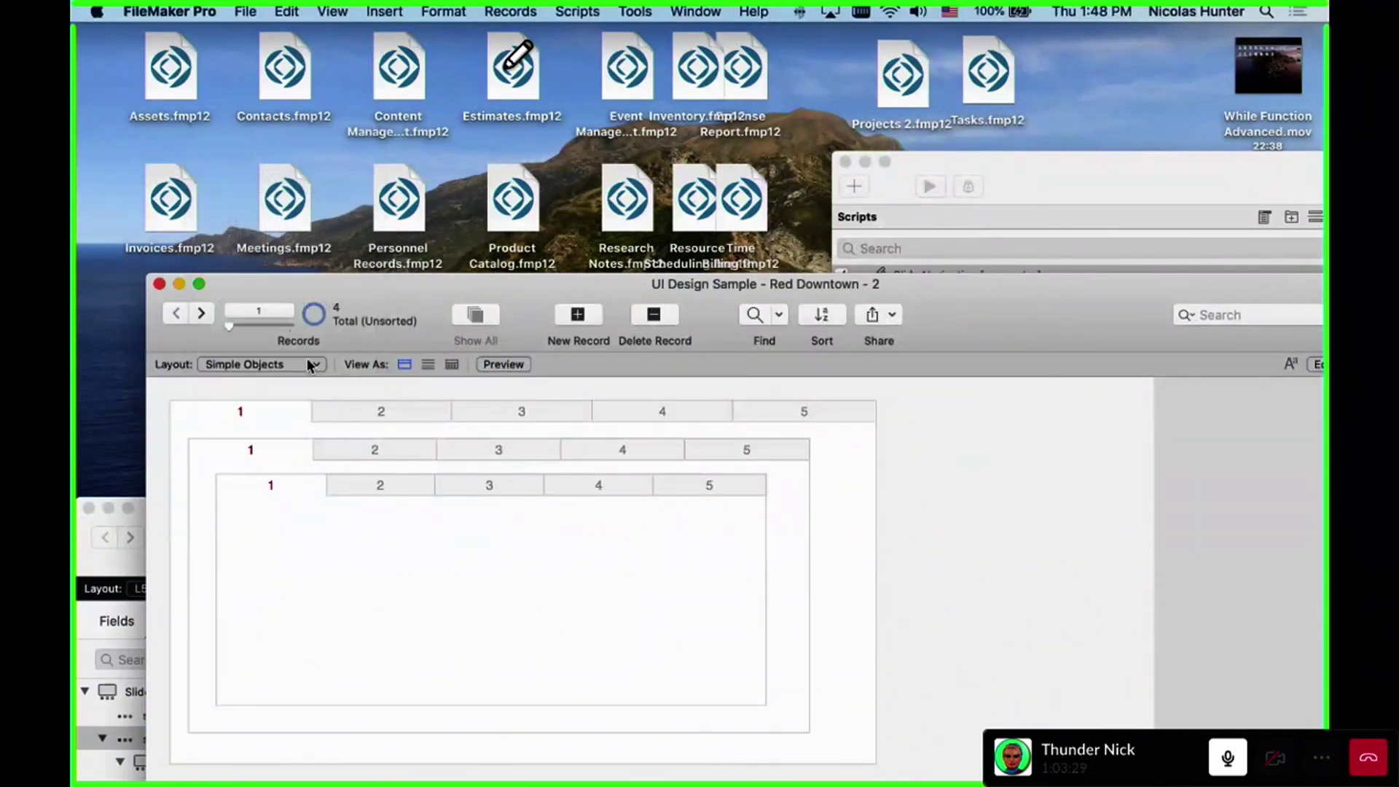
{"action": "key", "text": "super+l"}
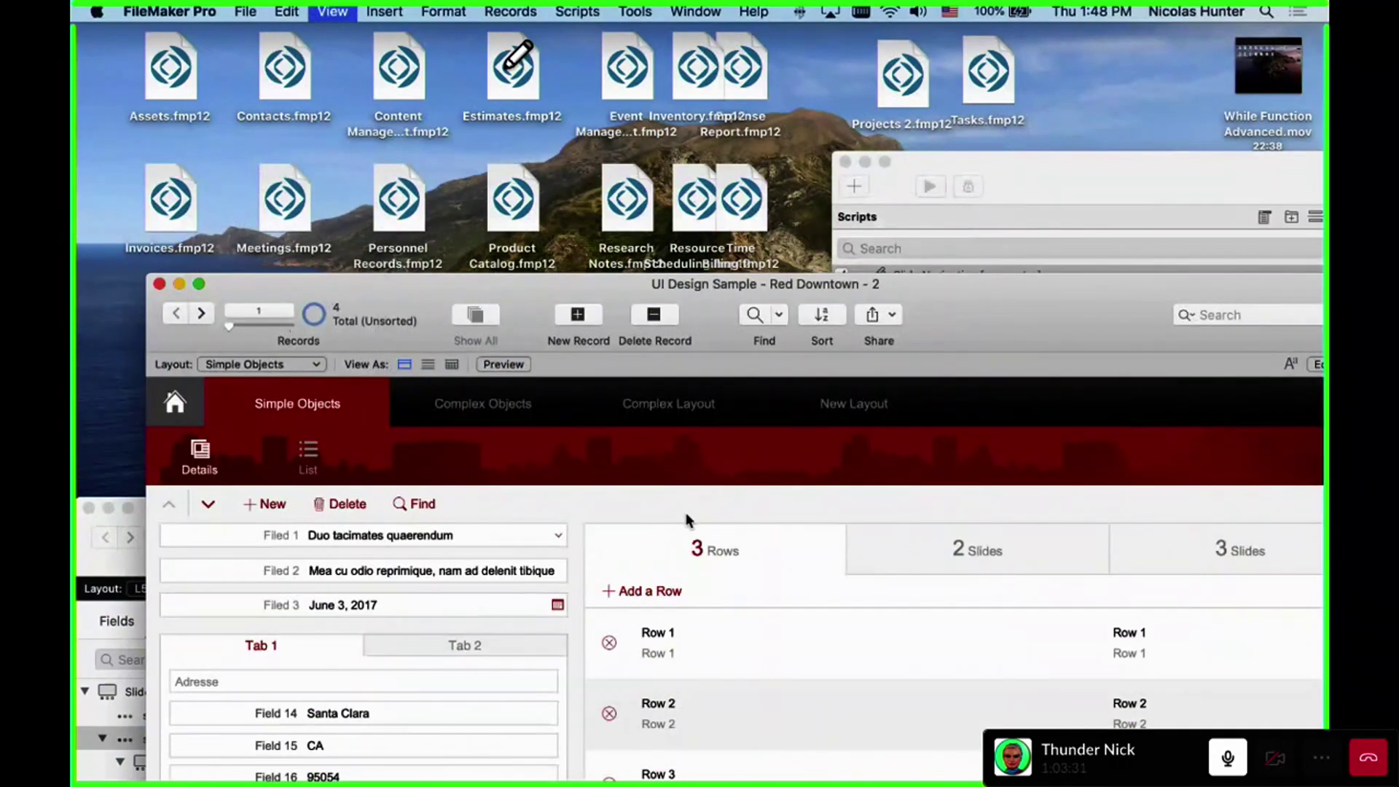
{"action": "left_click", "coordinate": [759, 596]}
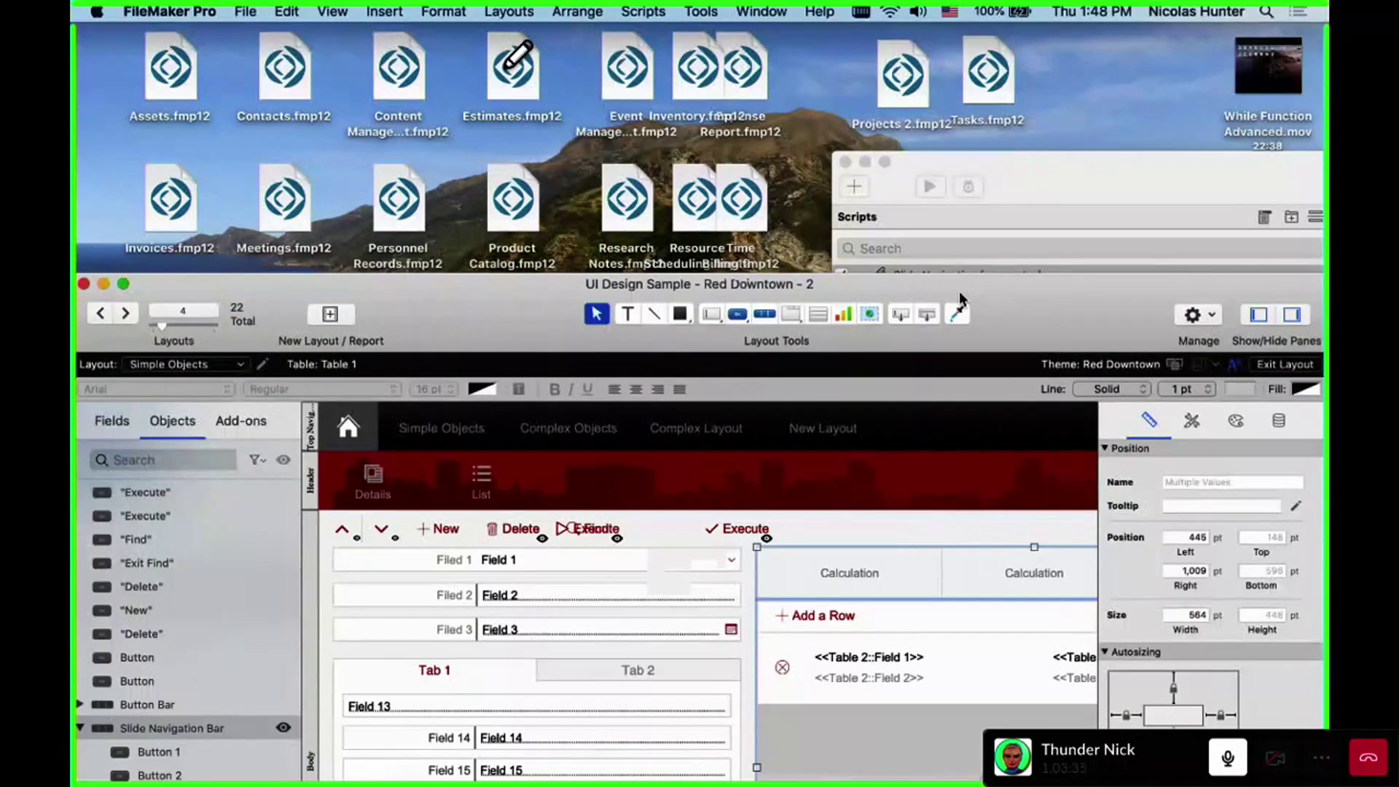
Paste the slide control and its Slide Navigation Bar into the Brand New layout at about 230 pt left and 78 pt top
{"action": "key", "text": "super+h"}
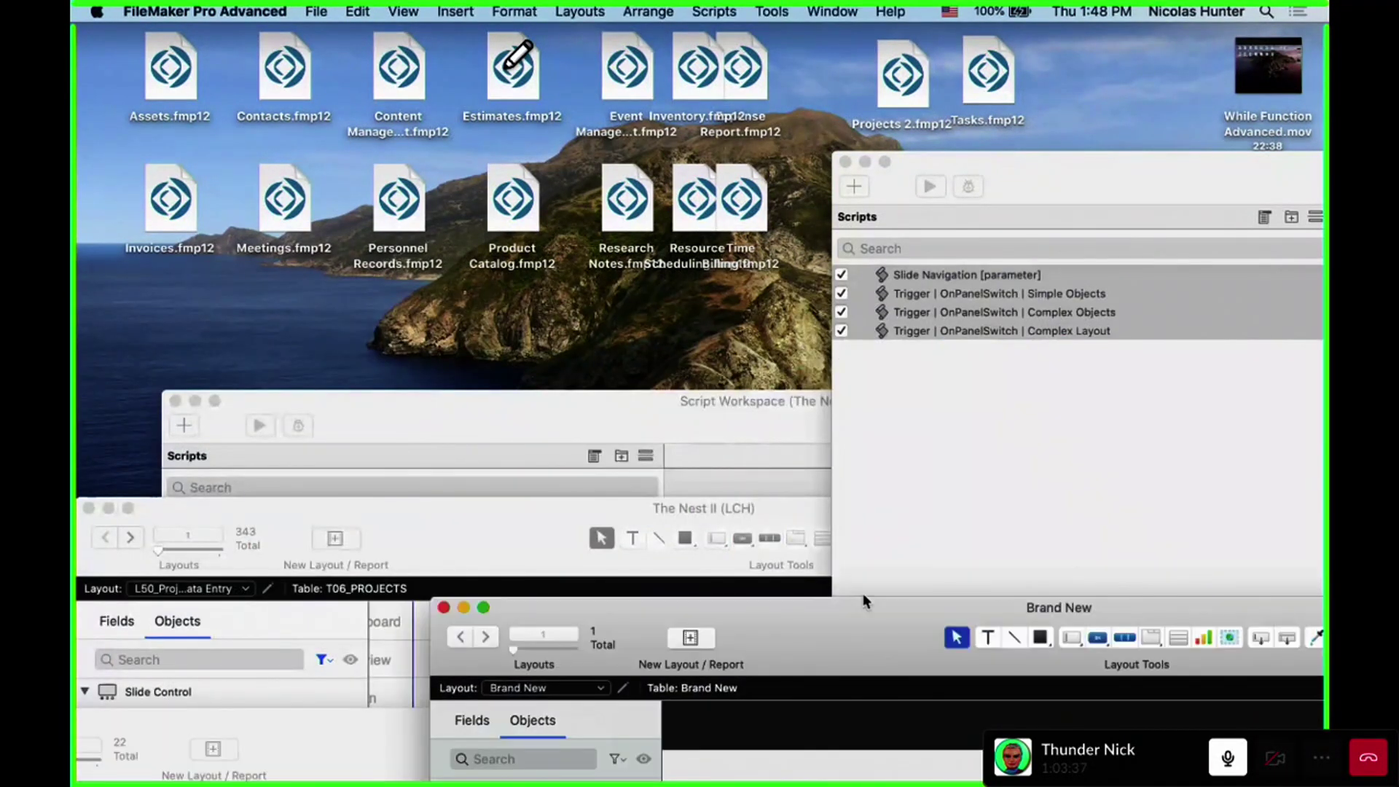
{"action": "left_click_drag", "start_coordinate": [863, 597], "coordinate": [482, 129]}
{"action": "key", "text": "super+a"}
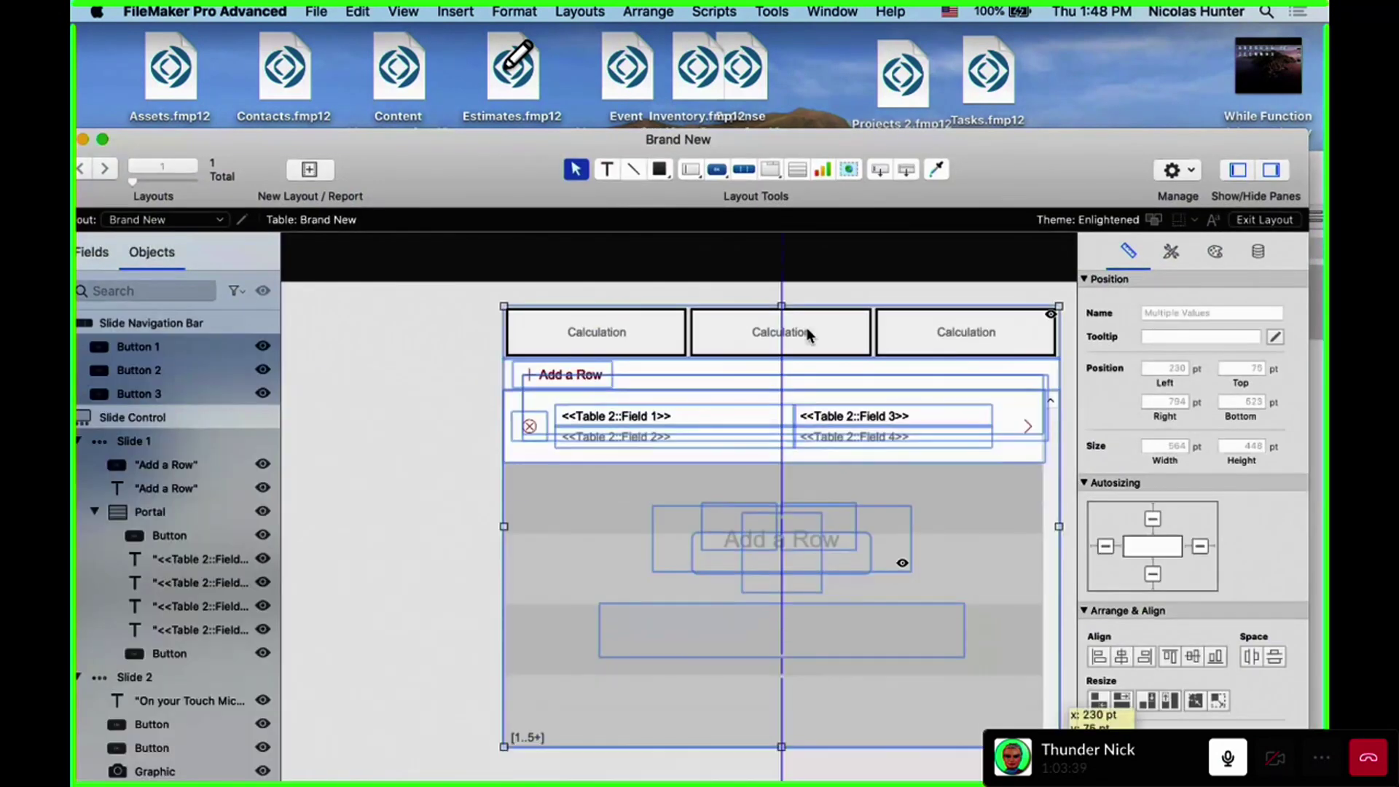
{"action": "left_click_drag", "start_coordinate": [807, 333], "coordinate": [807, 336]}
{"action": "left_click", "coordinate": [341, 550]}
{"action": "left_click", "coordinate": [565, 546]}
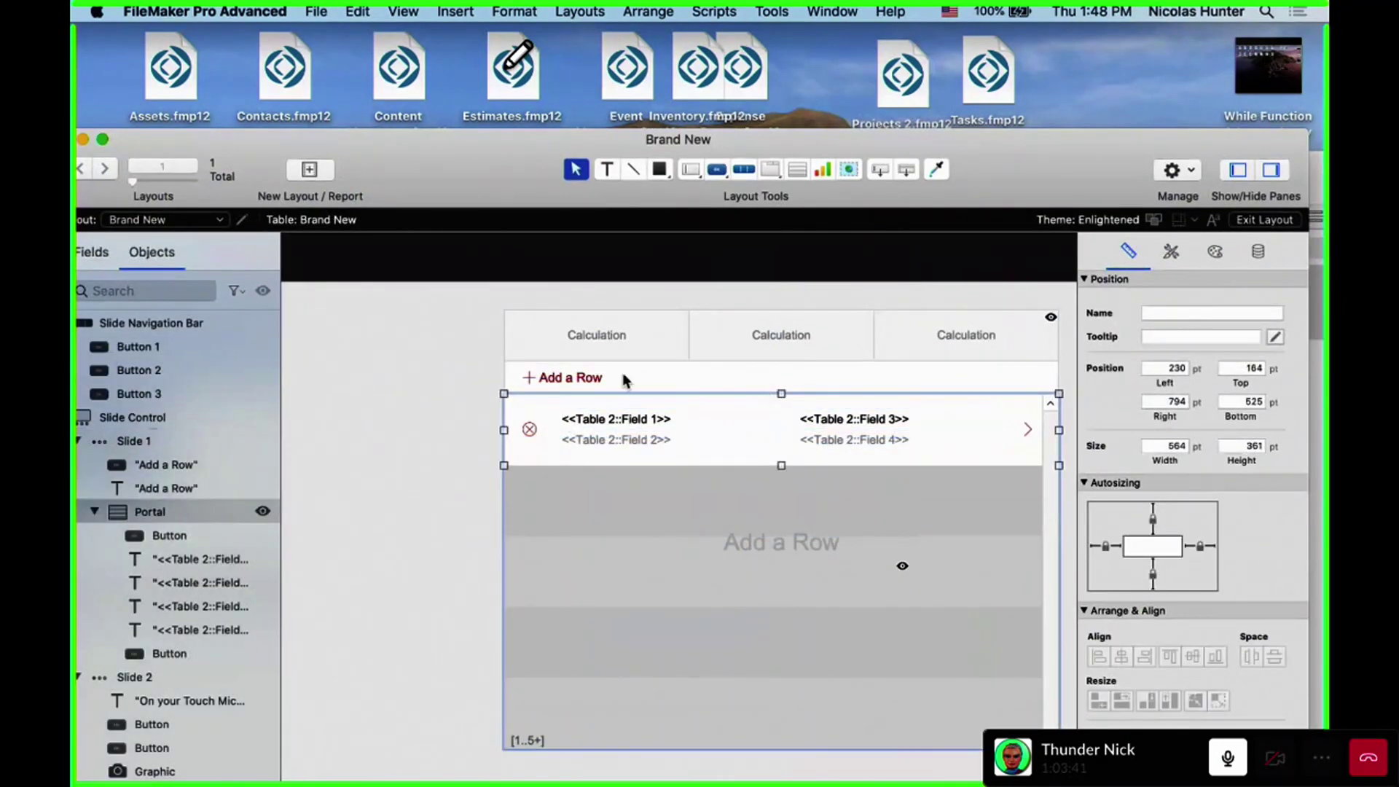
Test the pasted navigation bar in Browse mode by switching between all three slides and returning to the first
{"action": "key", "text": "super+b"}
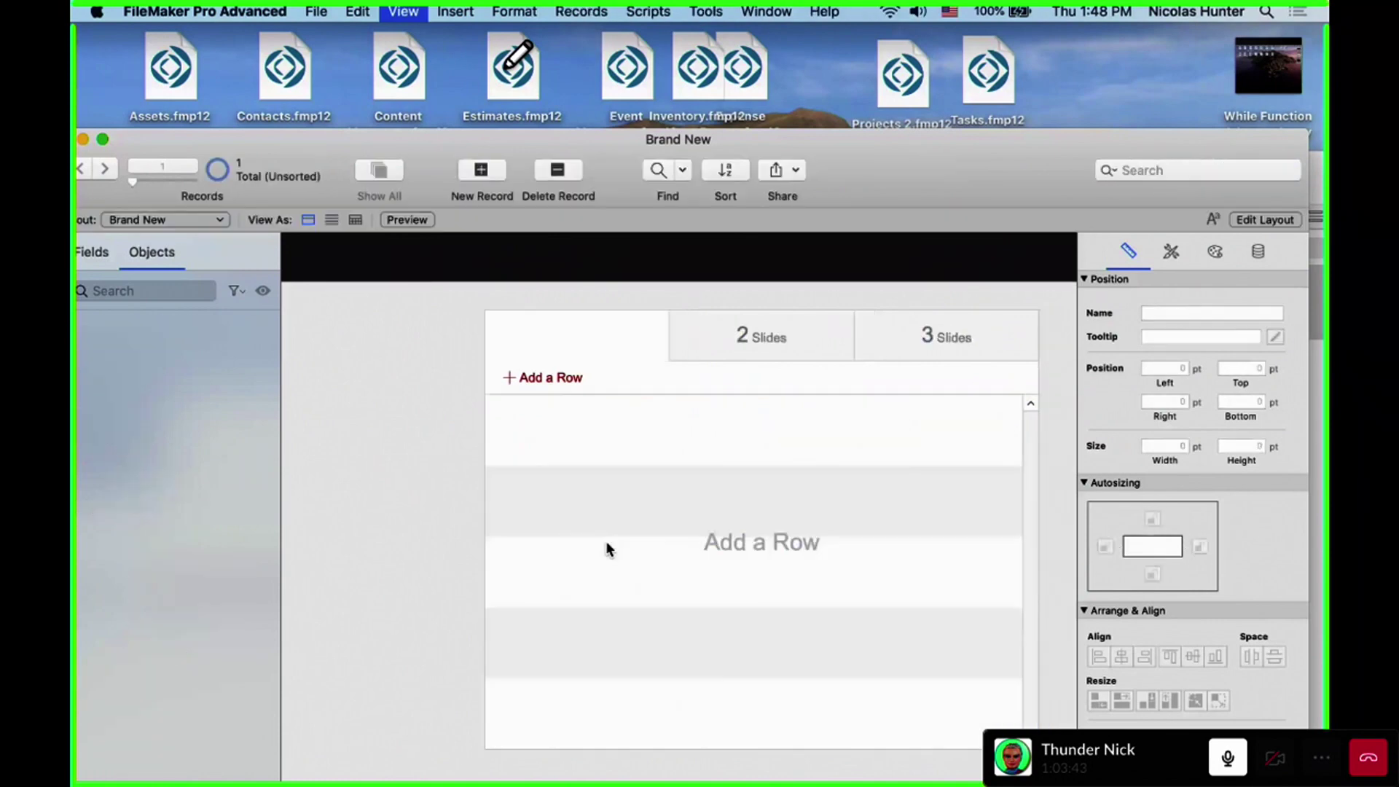
{"action": "left_click", "coordinate": [772, 350]}
{"action": "left_click", "coordinate": [866, 337]}
{"action": "left_click", "coordinate": [637, 336]}
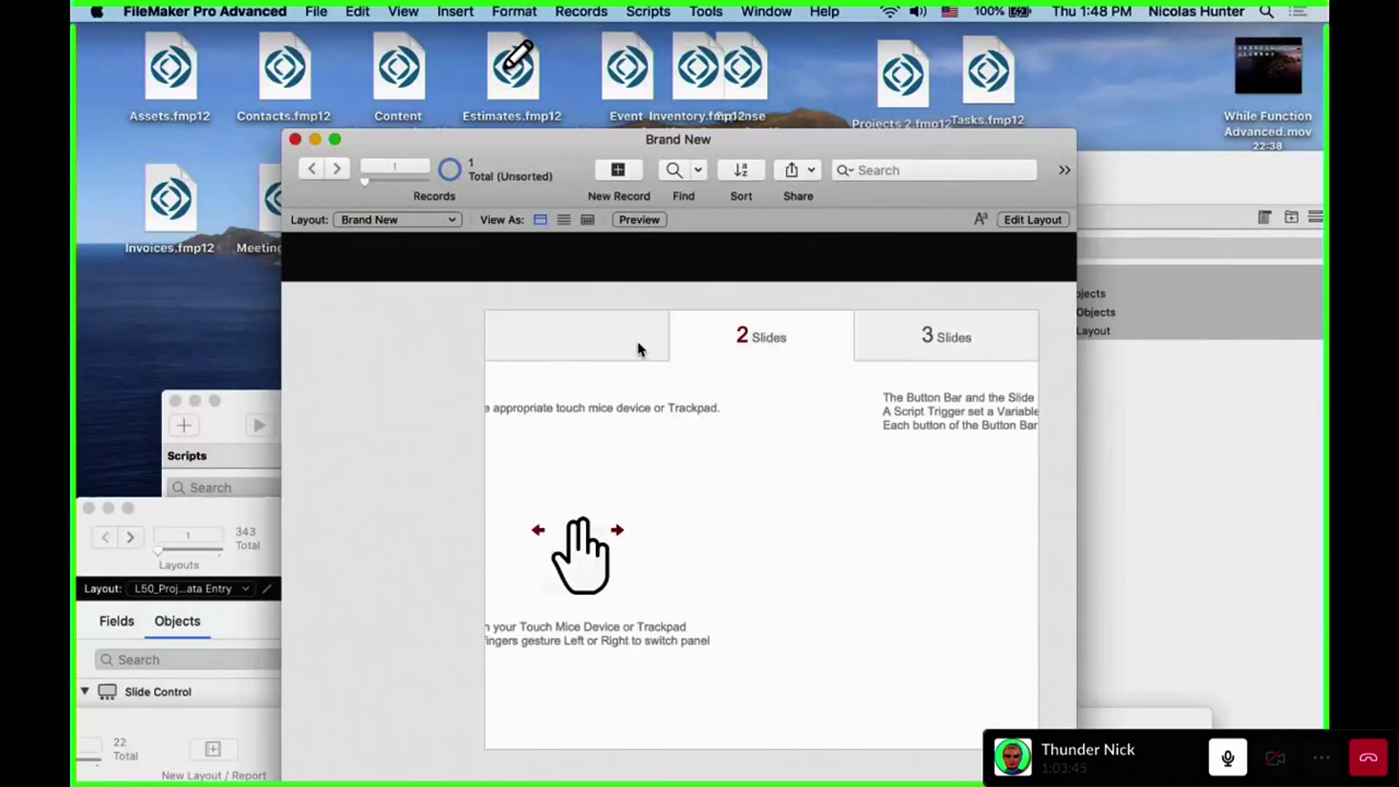
{"action": "left_click", "coordinate": [940, 337]}
{"action": "left_click", "coordinate": [762, 347]}
{"action": "left_click", "coordinate": [523, 317]}
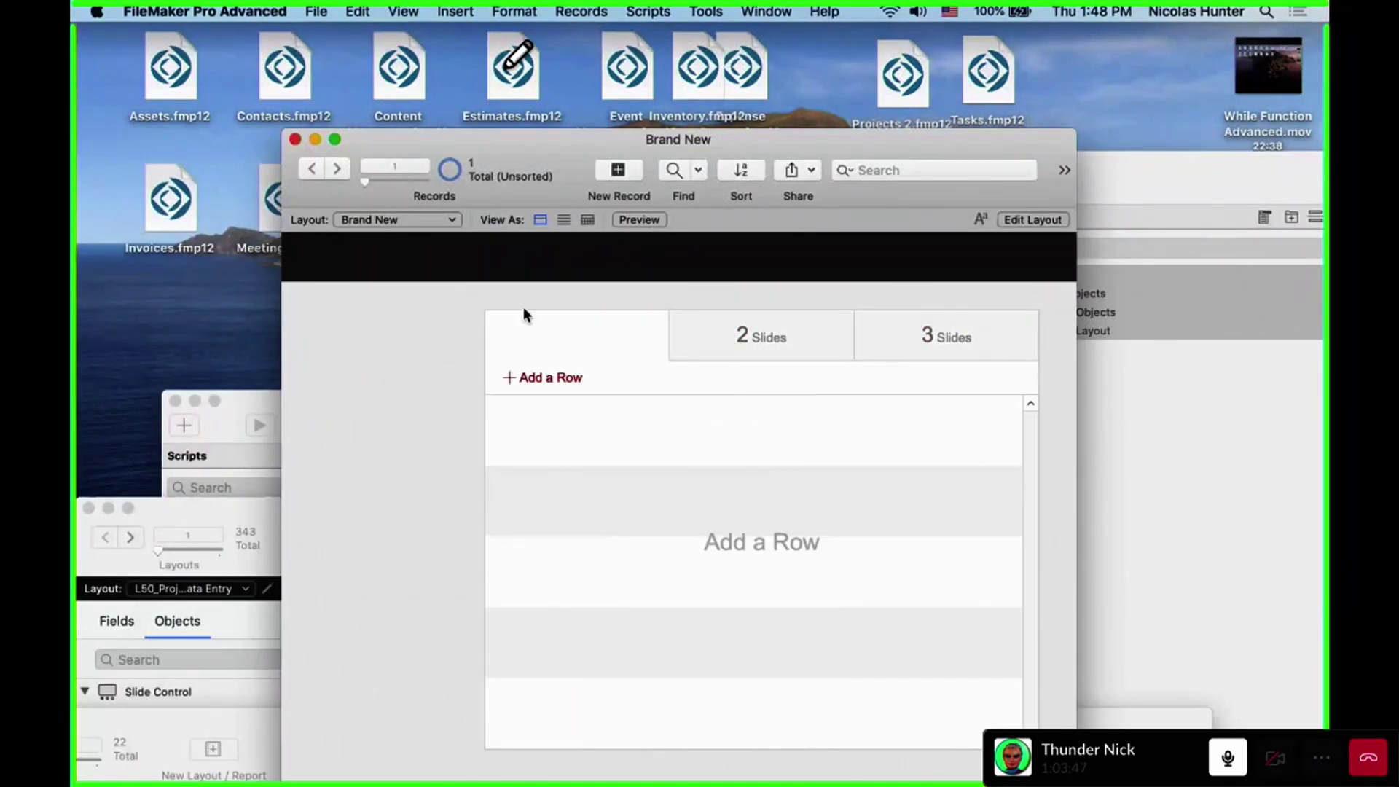
Delete the pasted slide control and Slide Navigation Bar with all their contents from the Brand New layout
{"action": "left_click_drag", "start_coordinate": [504, 142], "coordinate": [318, 51]}
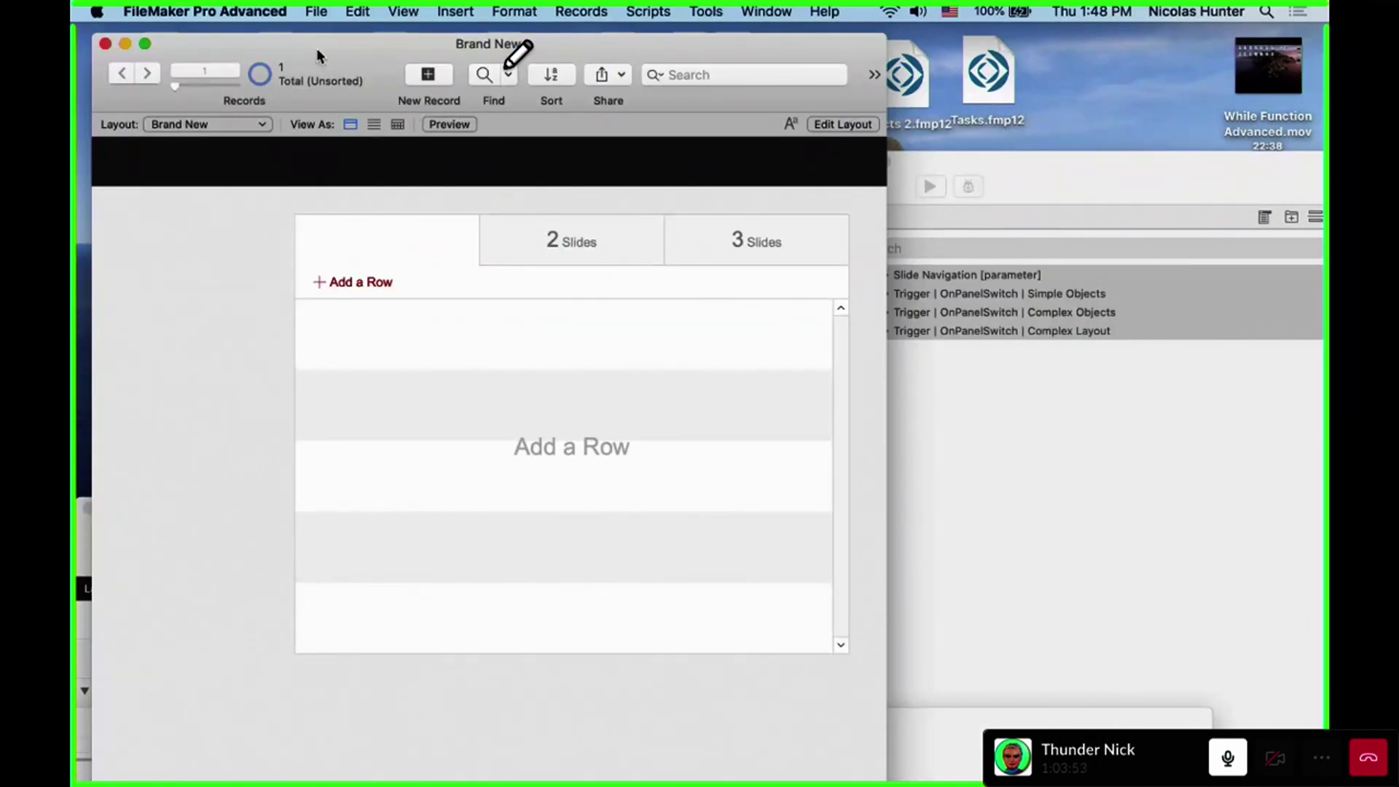
{"action": "key", "text": "super+l"}
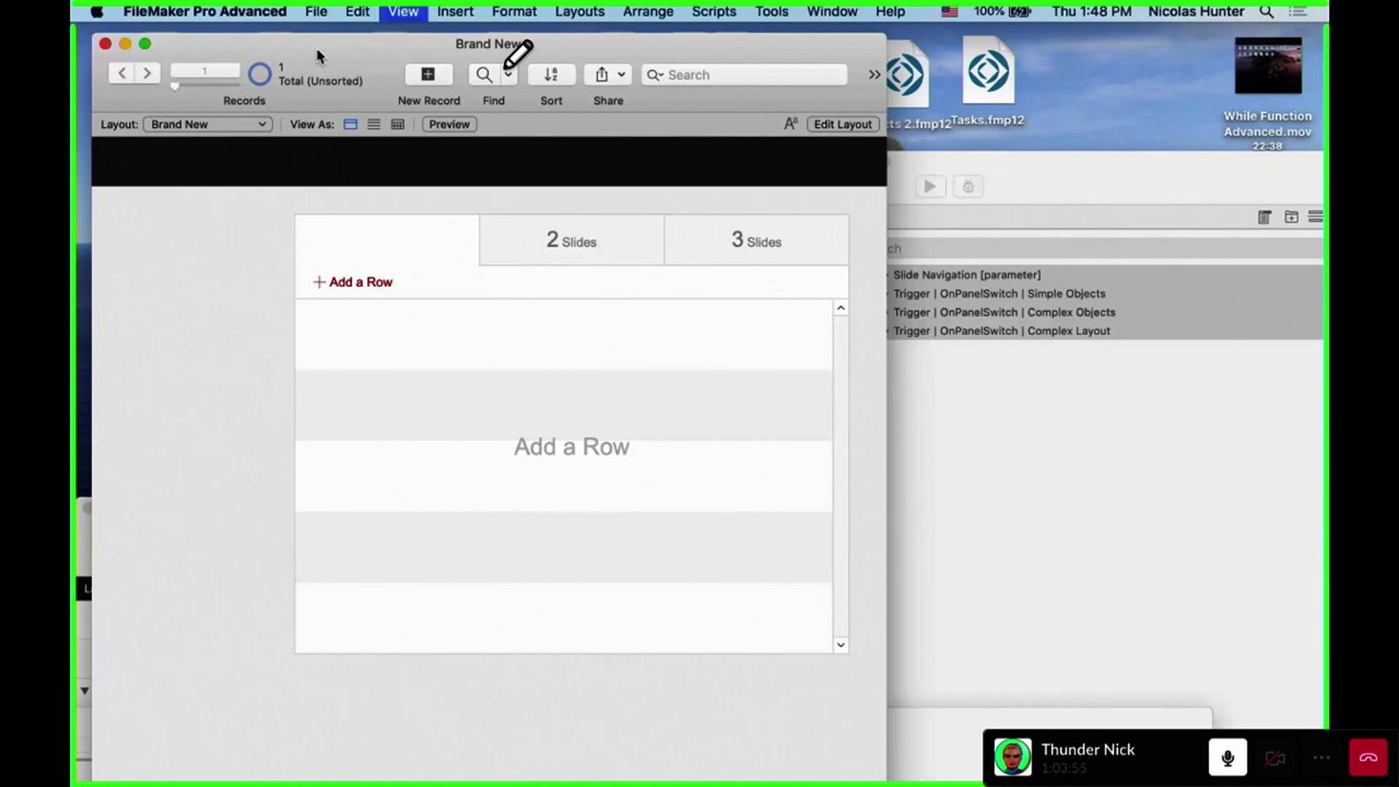
{"action": "left_click_drag", "start_coordinate": [495, 223], "coordinate": [908, 430]}
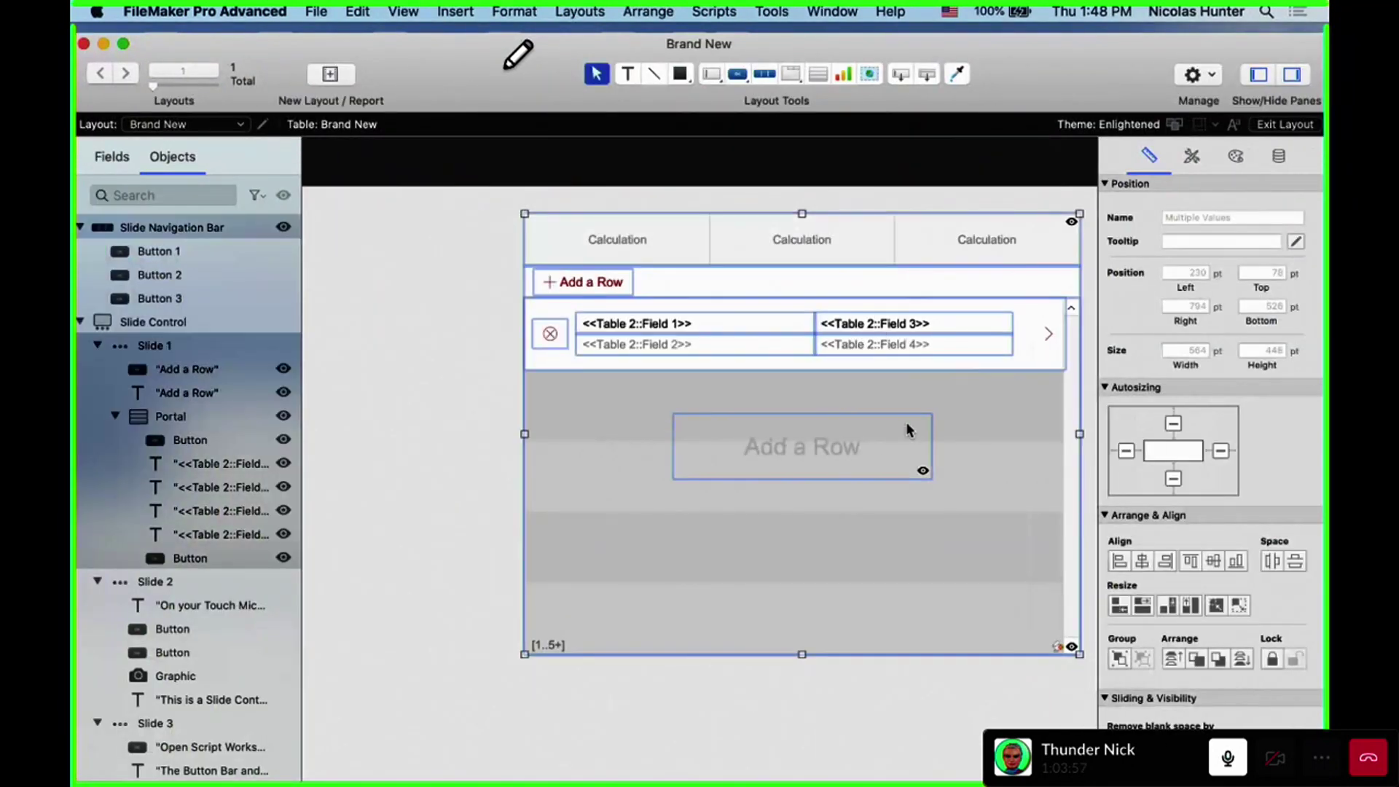
{"action": "key", "text": "BackSpace"}
{"action": "left_click", "coordinate": [869, 301]}
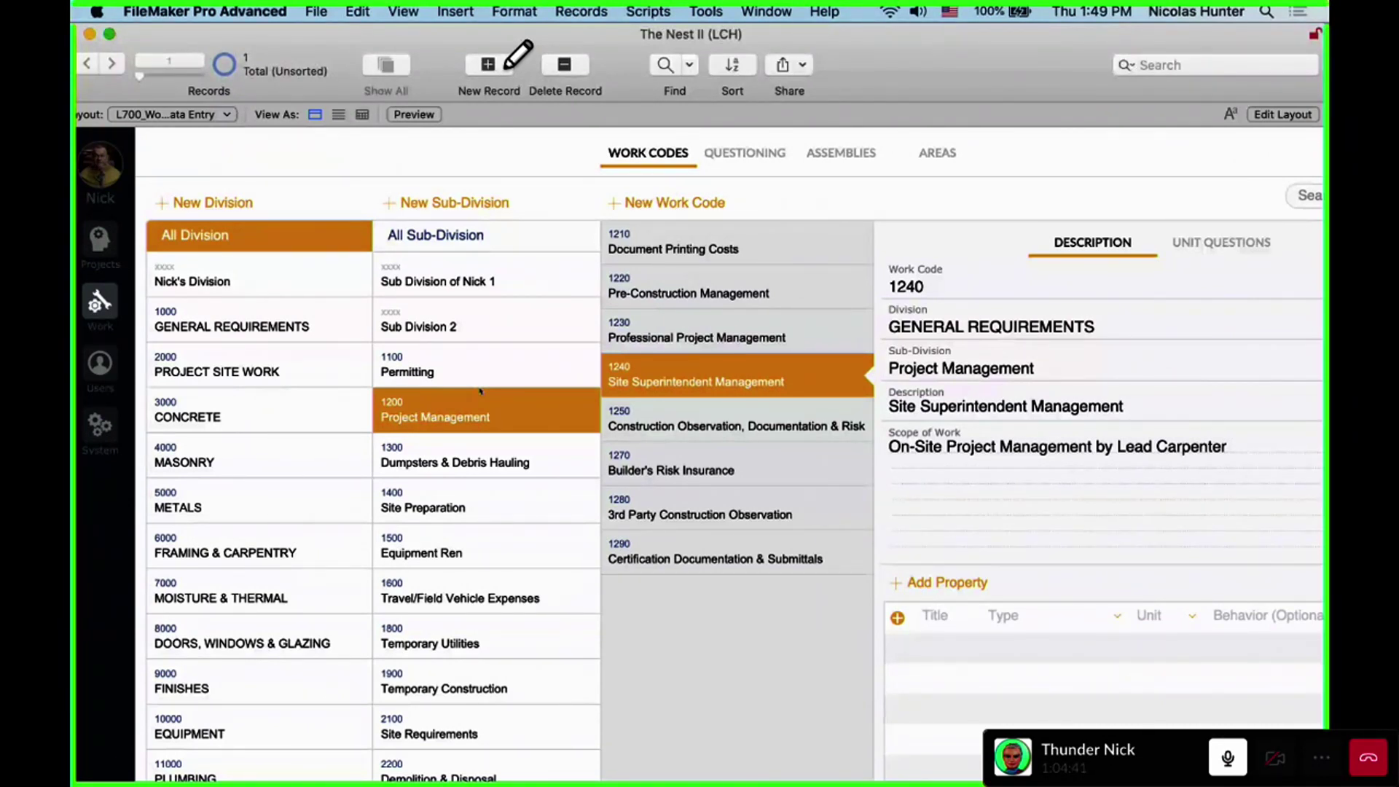
In The Nest II's work codes, show the Project Management sub-division and view work code 1240 Site Superintendent Management
{"action": "scroll", "coordinate": [553, 488], "scroll_direction": "down", "scroll_amount": 15}
{"action": "scroll", "coordinate": [503, 494], "scroll_direction": "up", "scroll_amount": 15}
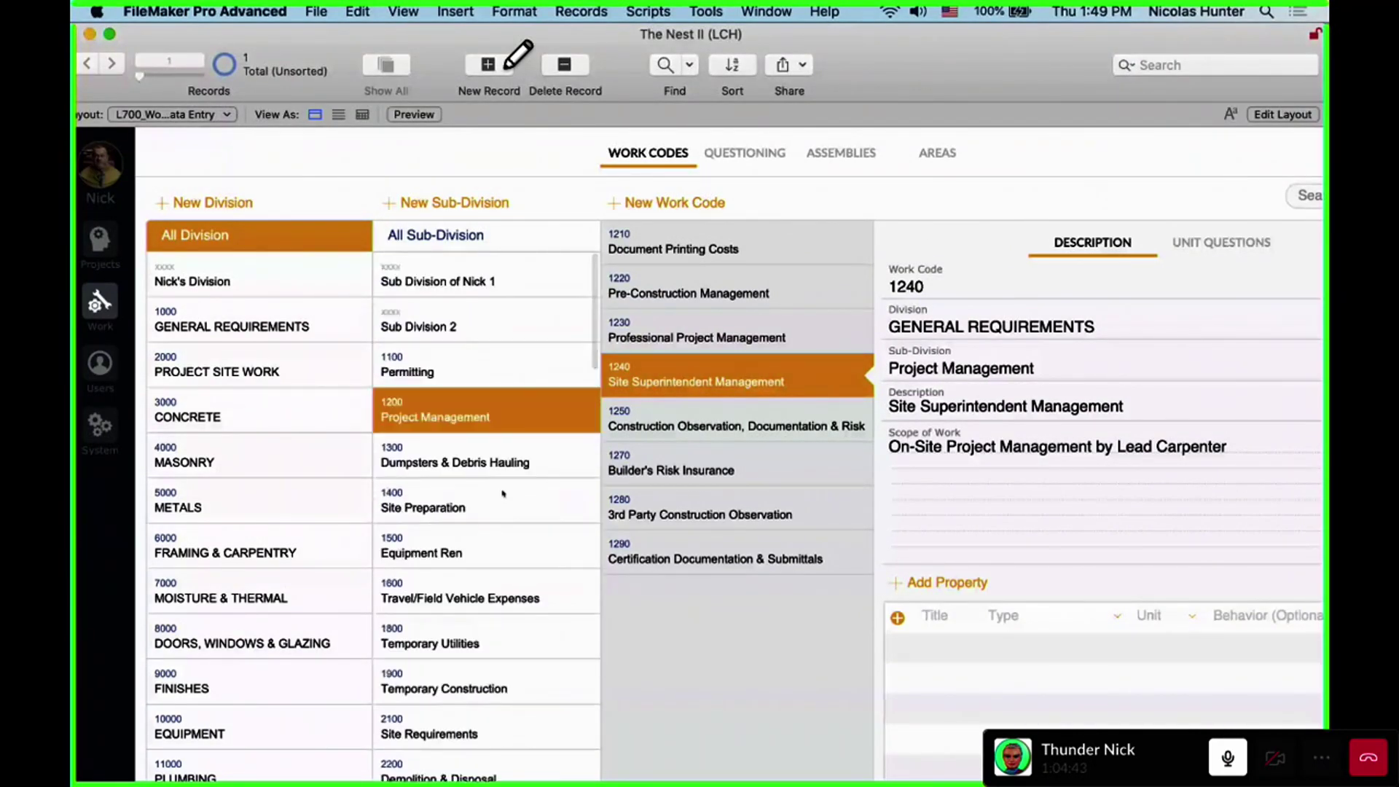
{"action": "left_click", "coordinate": [515, 379]}
{"action": "left_click", "coordinate": [523, 409]}
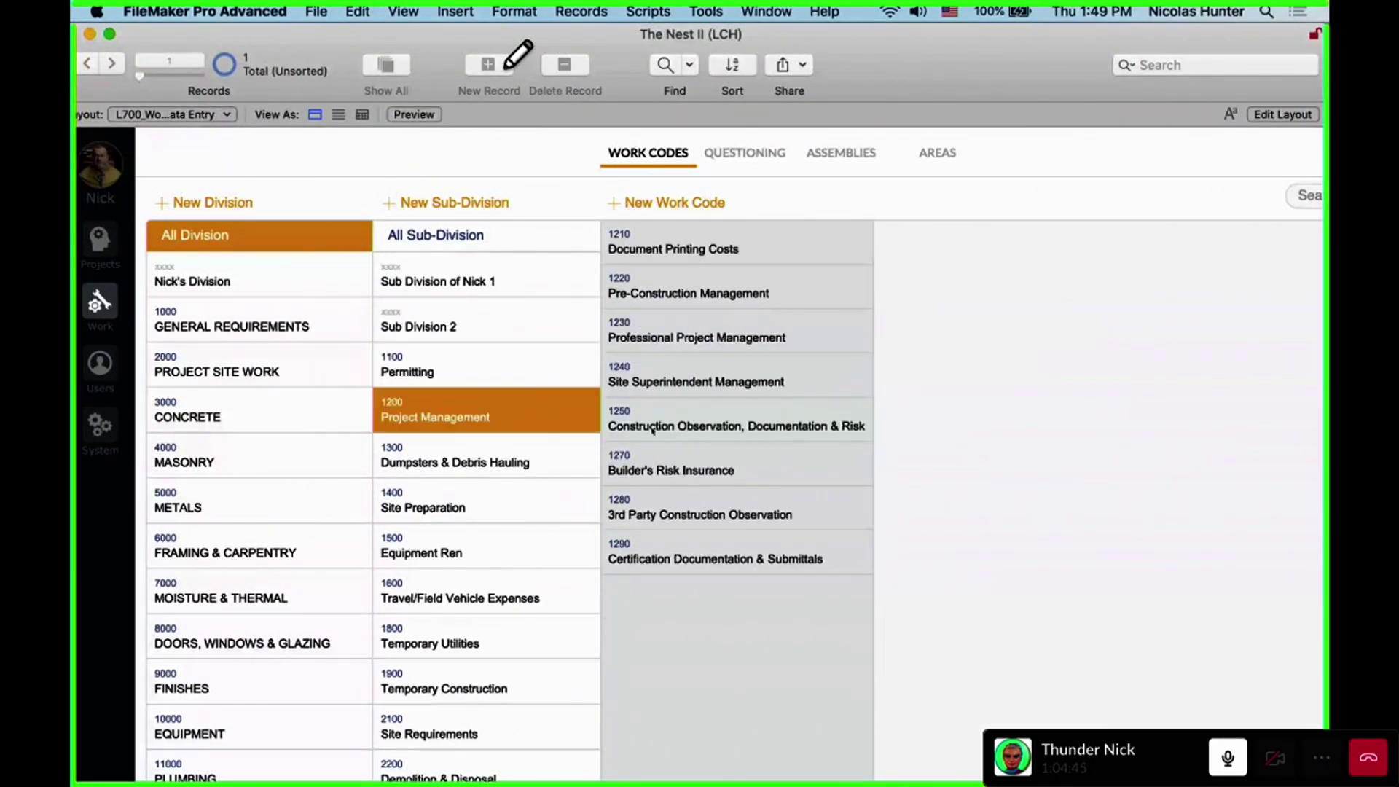
{"action": "left_click", "coordinate": [732, 397]}
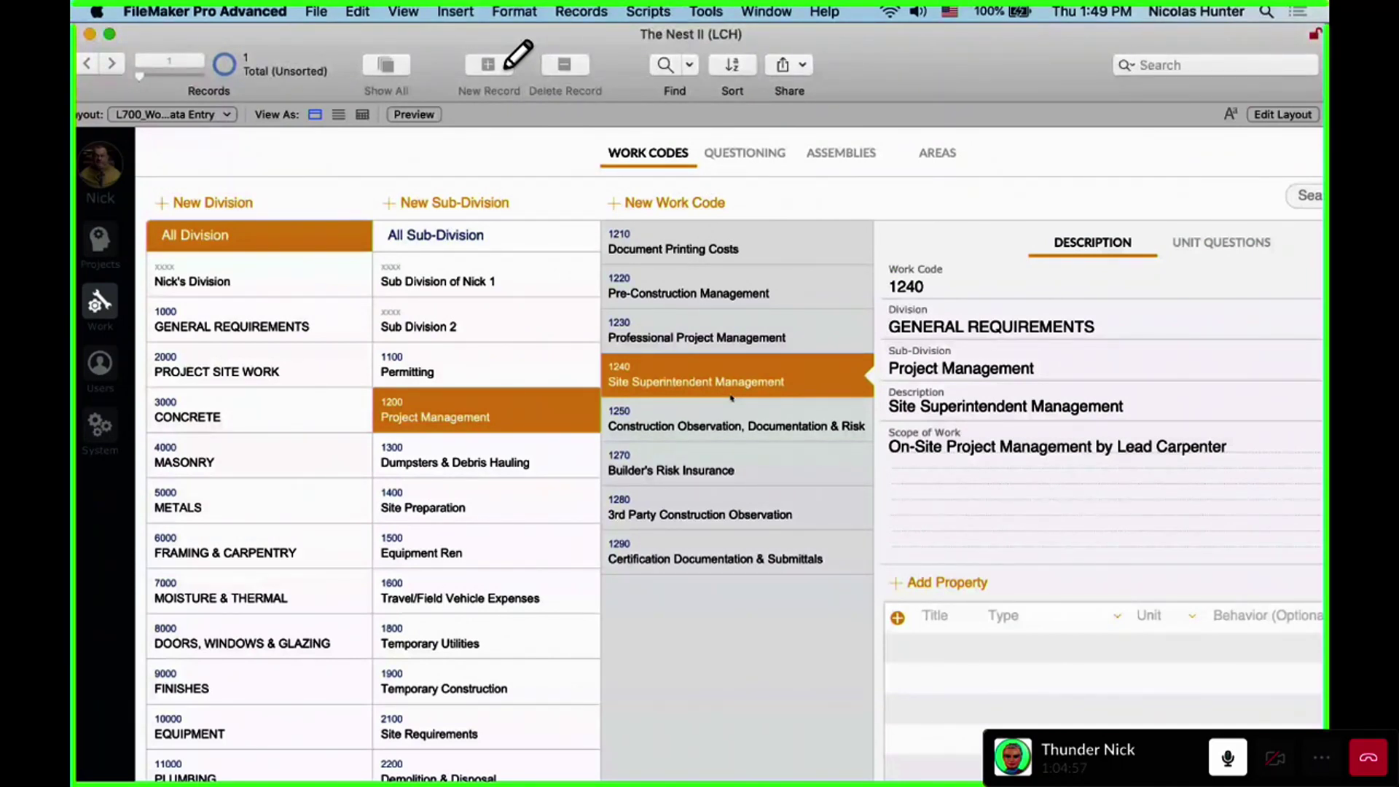
Drill down from the General Requirements division through Project Management to work code 1220 Pre-Construction Management
{"action": "left_click", "coordinate": [290, 327]}
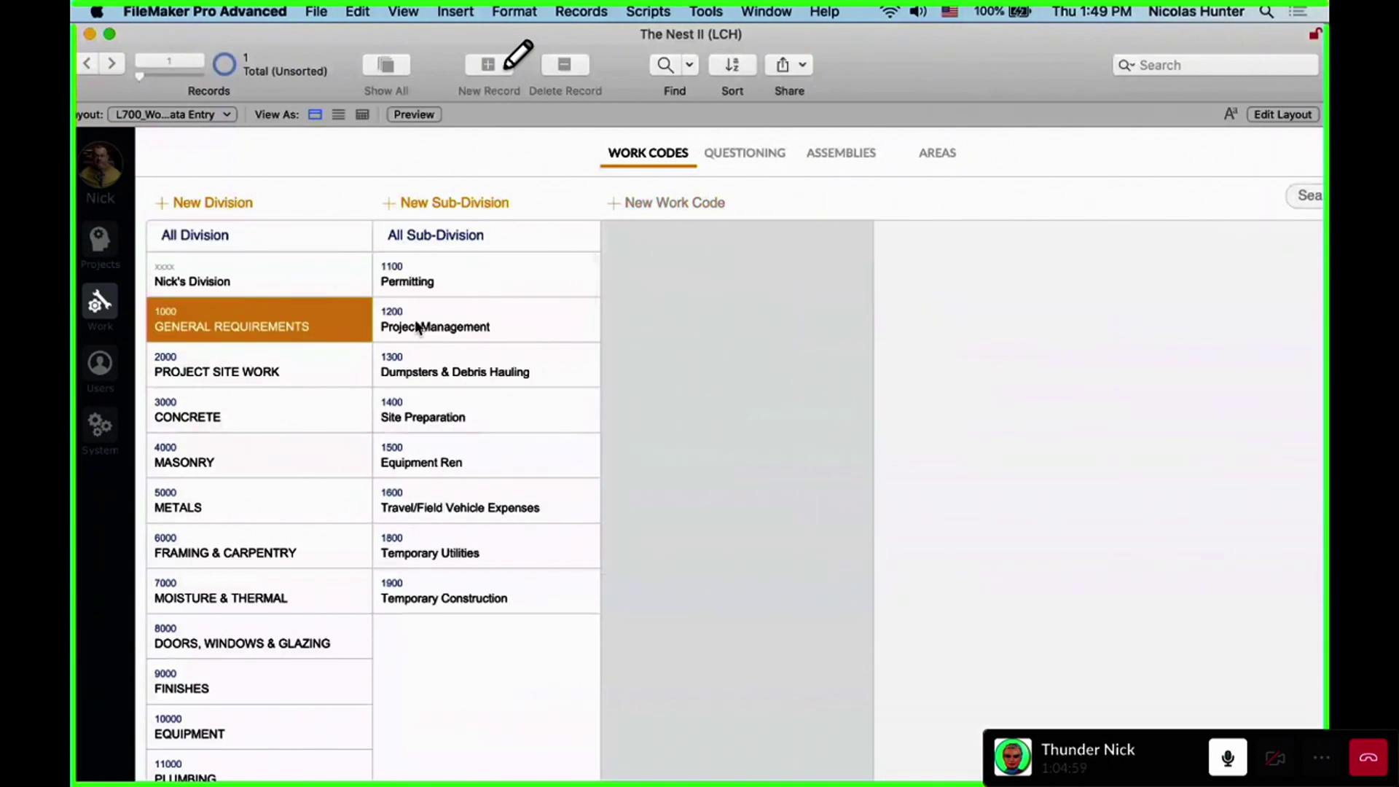
{"action": "left_click", "coordinate": [555, 325]}
{"action": "left_click", "coordinate": [667, 278]}
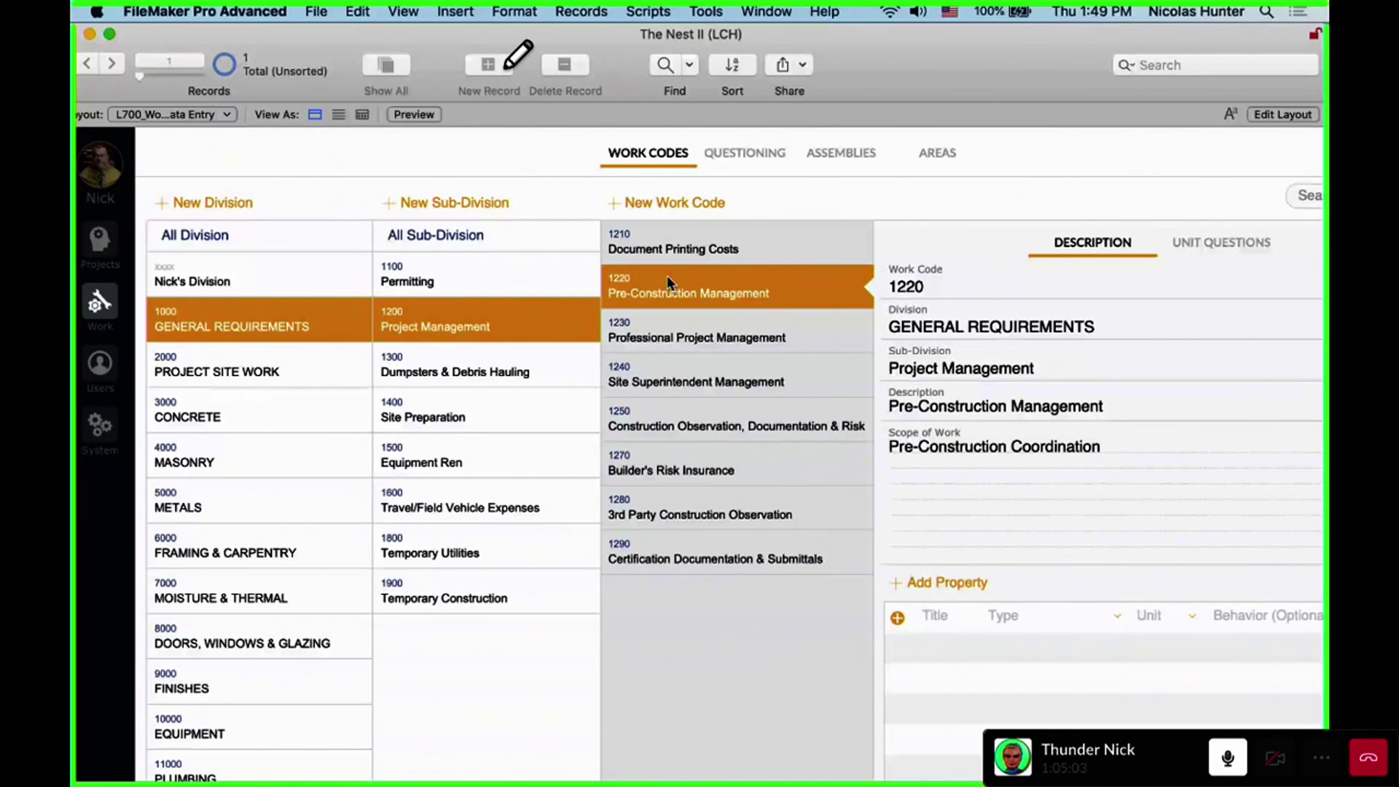
Return the Slack call window to full screen
{"action": "mouse_move", "coordinate": [109, 11]}
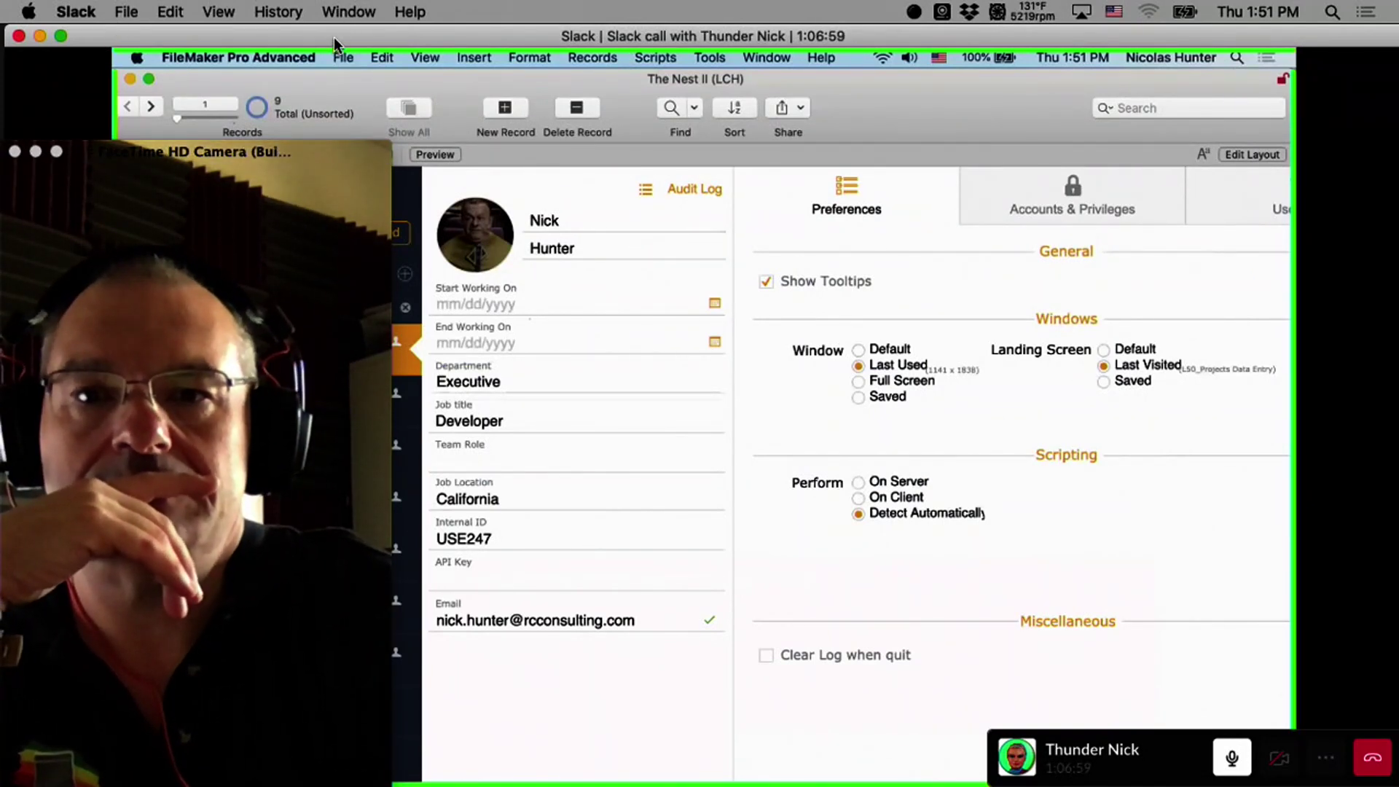
{"action": "left_click", "coordinate": [60, 36]}
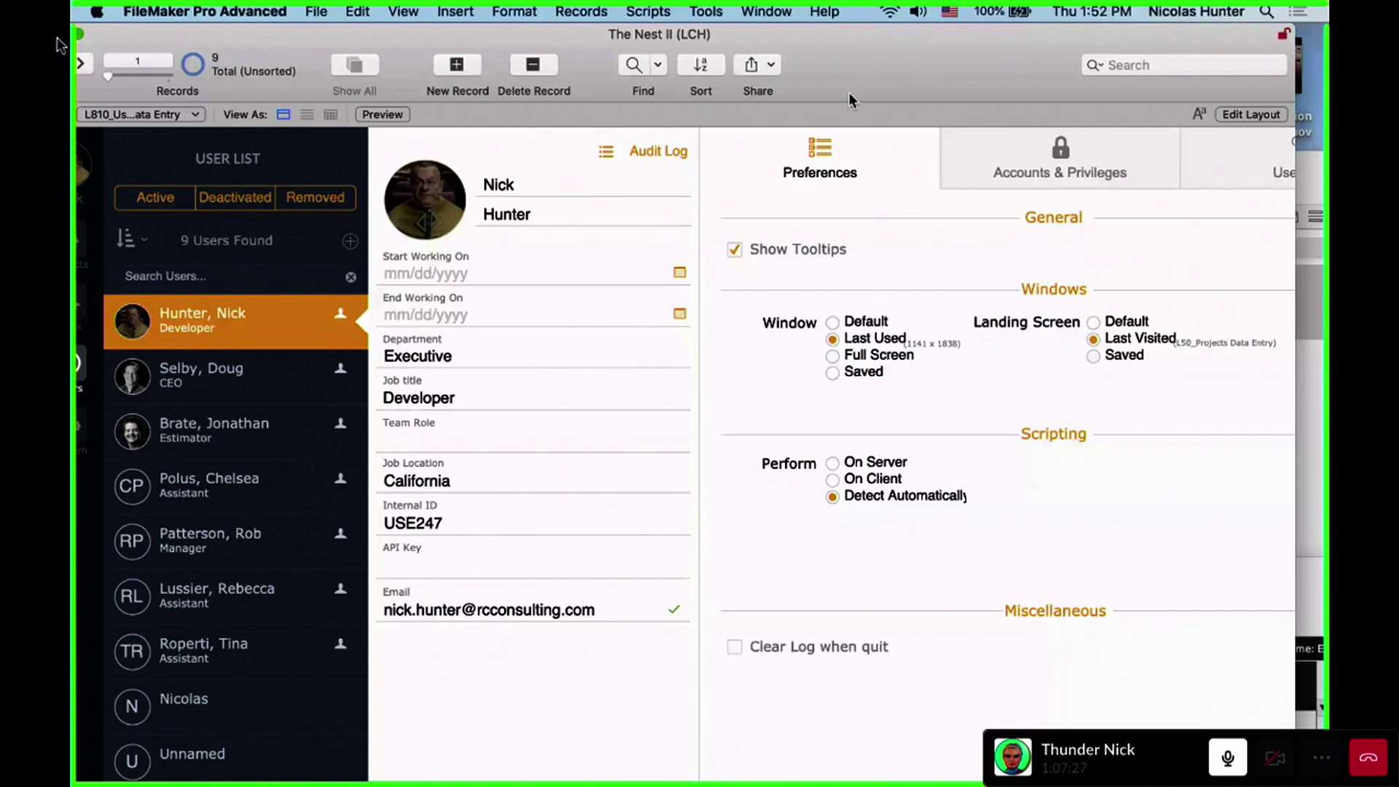
Clear away The Nest II and Brand New windows and show UI Design Sample's Simple Objects layout in Browse mode
{"action": "key", "text": "super+m"}
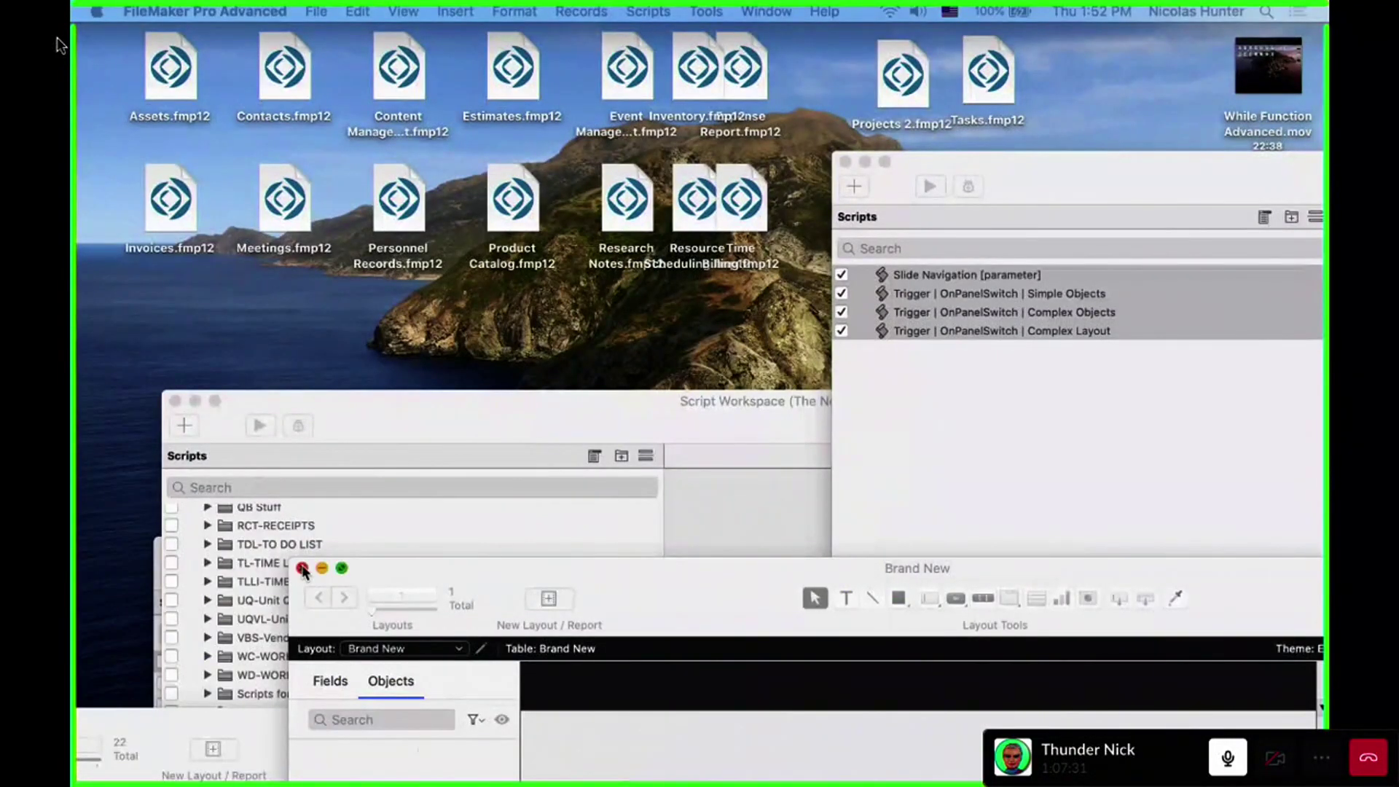
{"action": "key", "text": "super+h"}
{"action": "left_click_drag", "start_coordinate": [385, 714], "coordinate": [473, 44]}
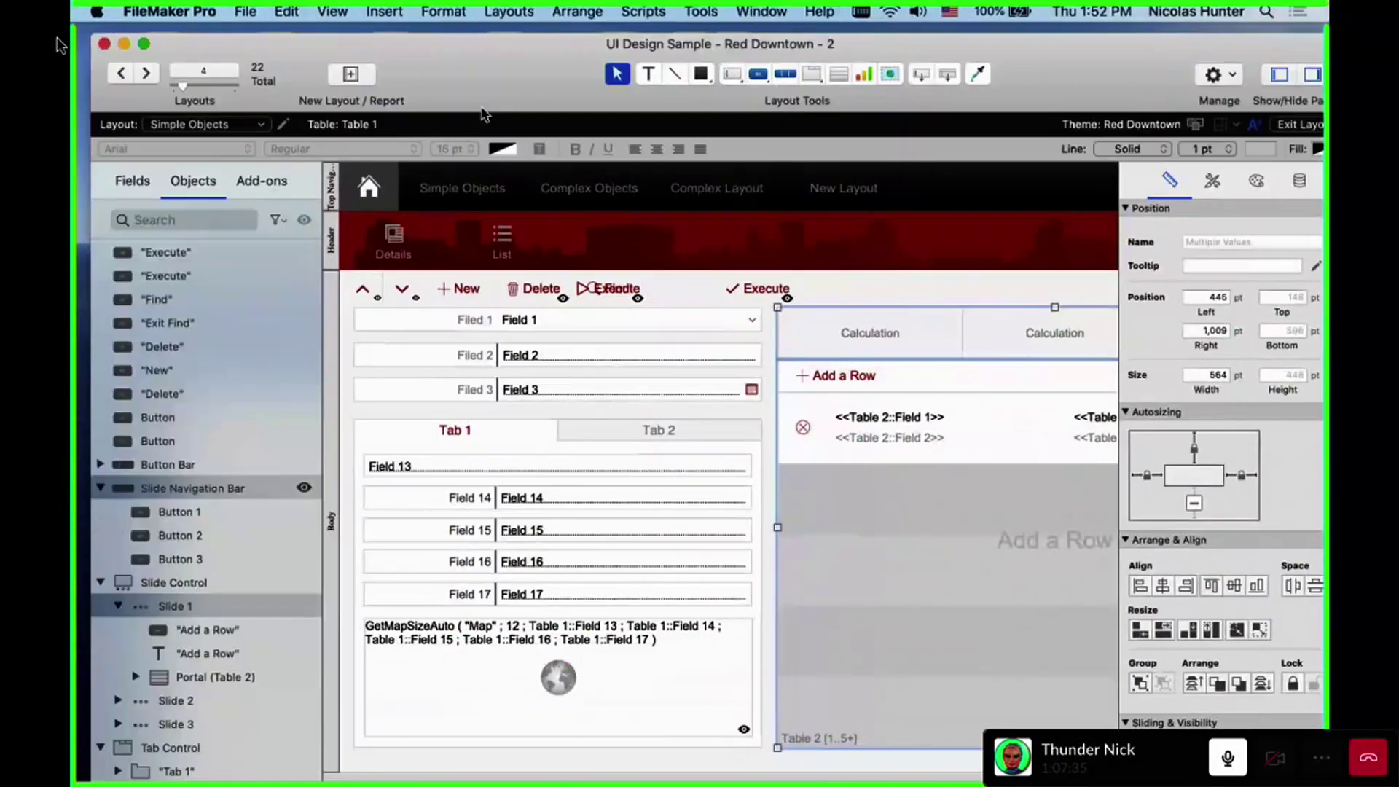
{"action": "key", "text": "super+b"}
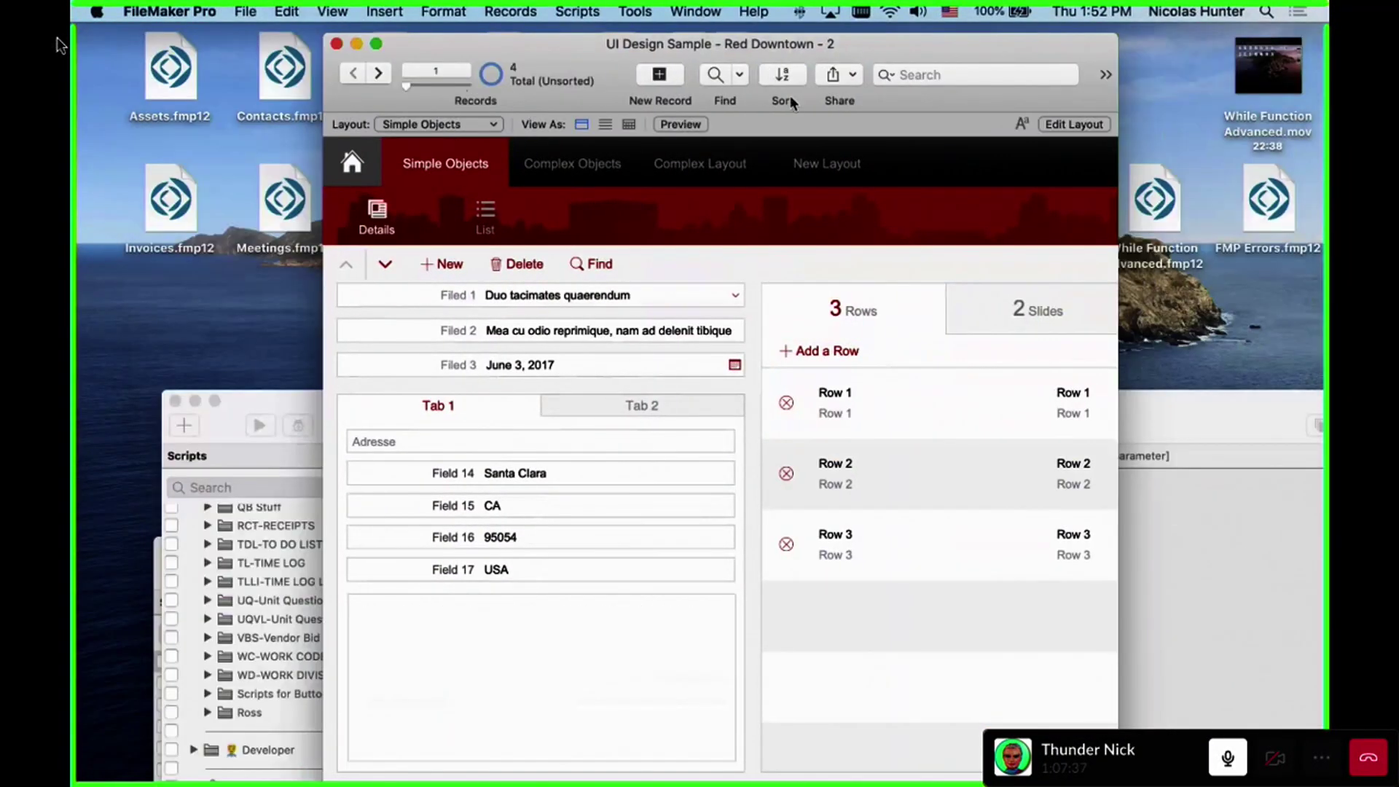
Open the Complex Objects layout, widen its window, and step through the slides from Large Editable Portal Rows to Master / Details
{"action": "left_click", "coordinate": [569, 163]}
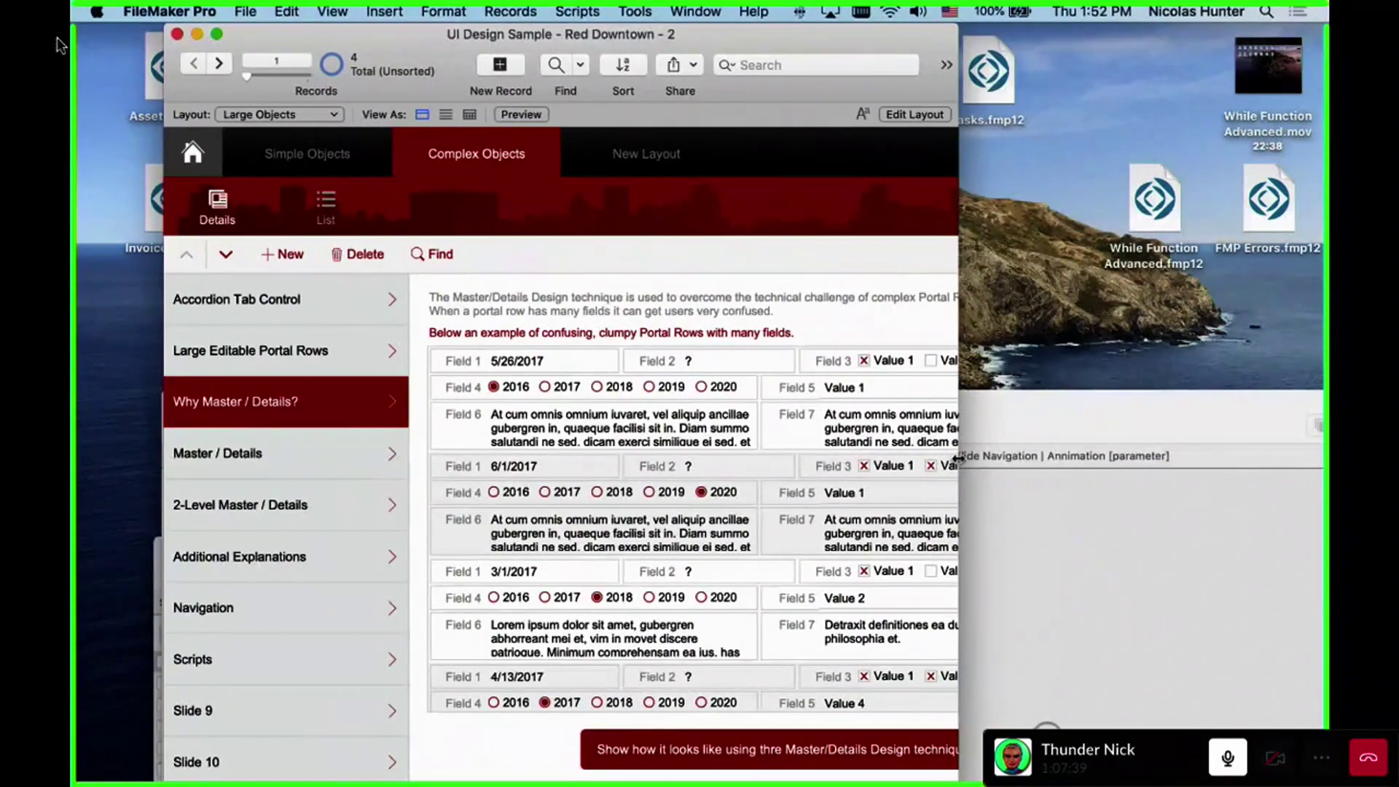
{"action": "left_click_drag", "start_coordinate": [956, 457], "coordinate": [1272, 458]}
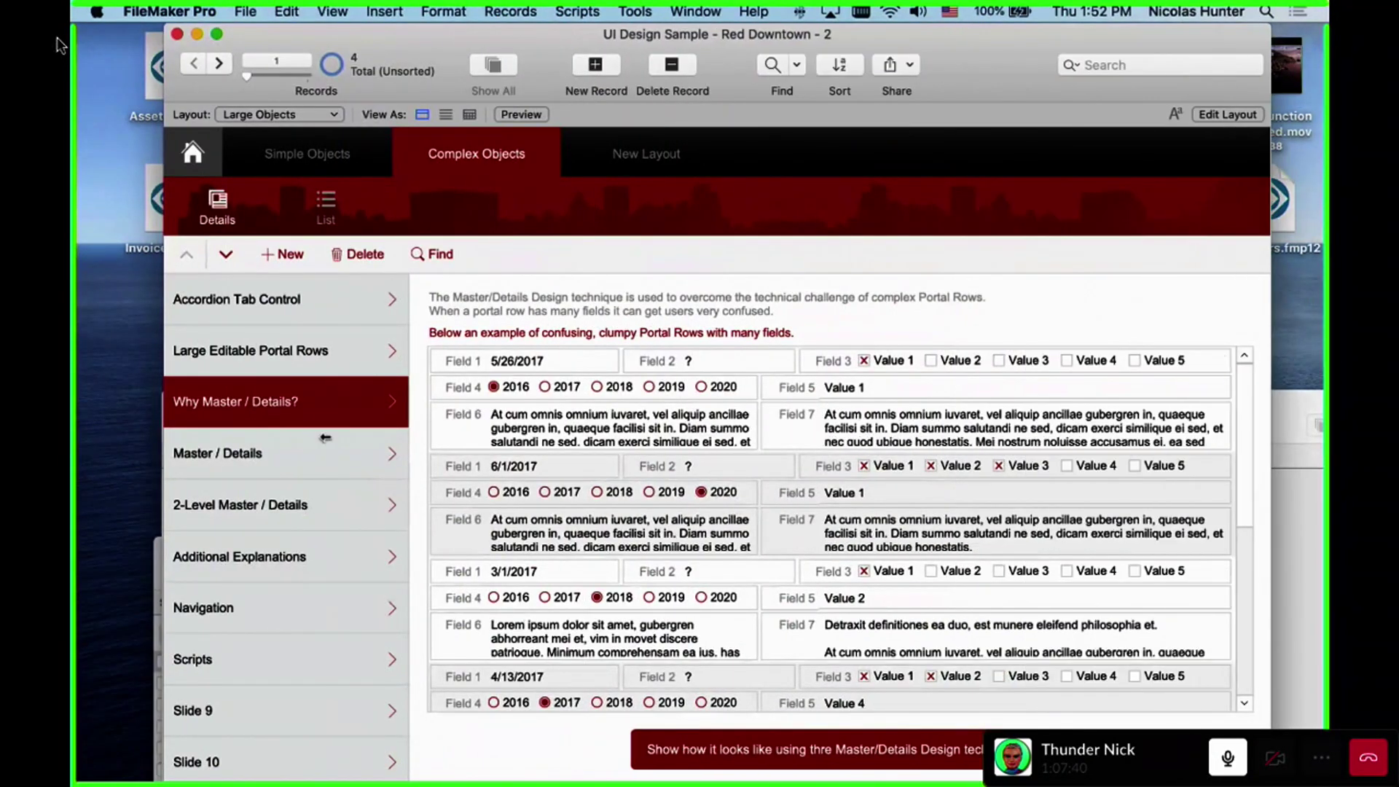
{"action": "left_click", "coordinate": [305, 374]}
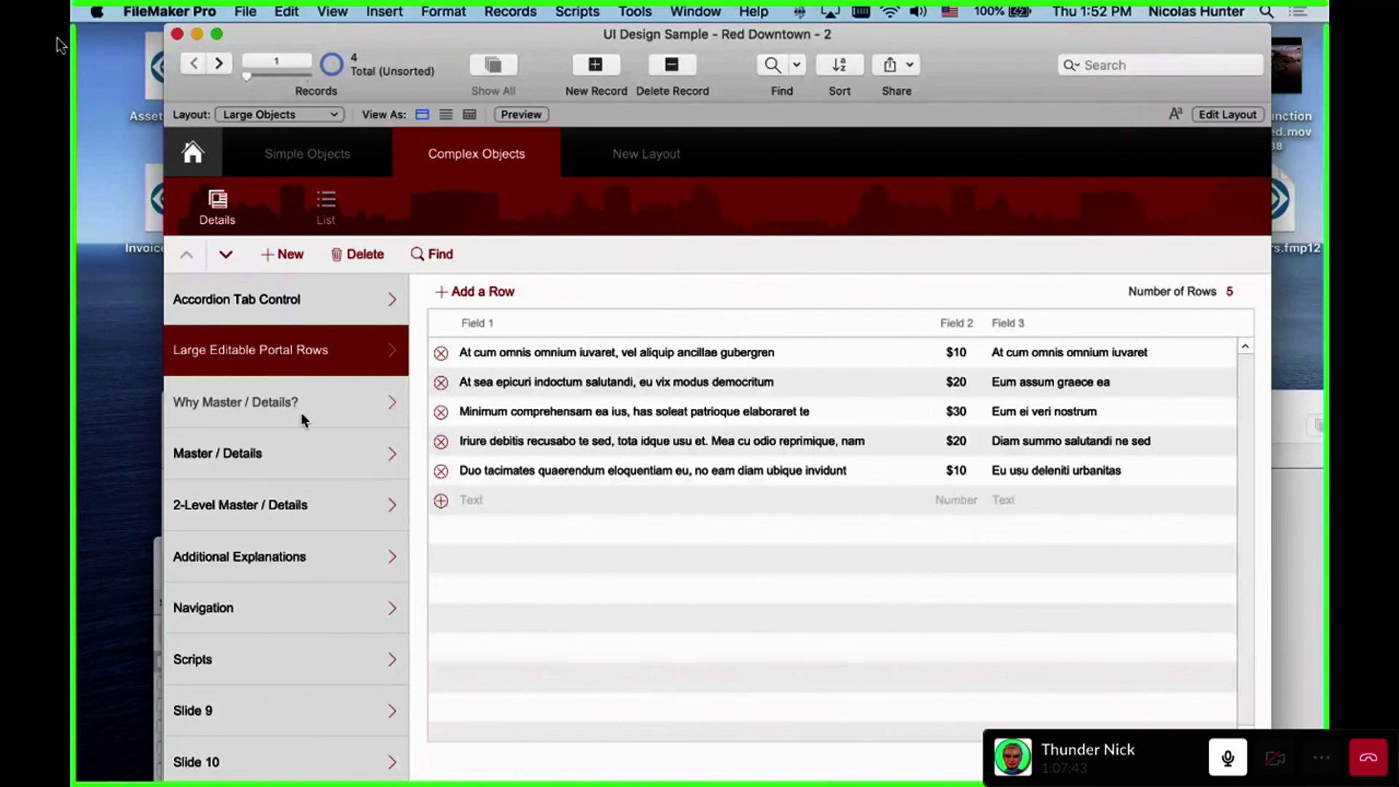
{"action": "left_click", "coordinate": [301, 412]}
{"action": "left_click", "coordinate": [309, 443]}
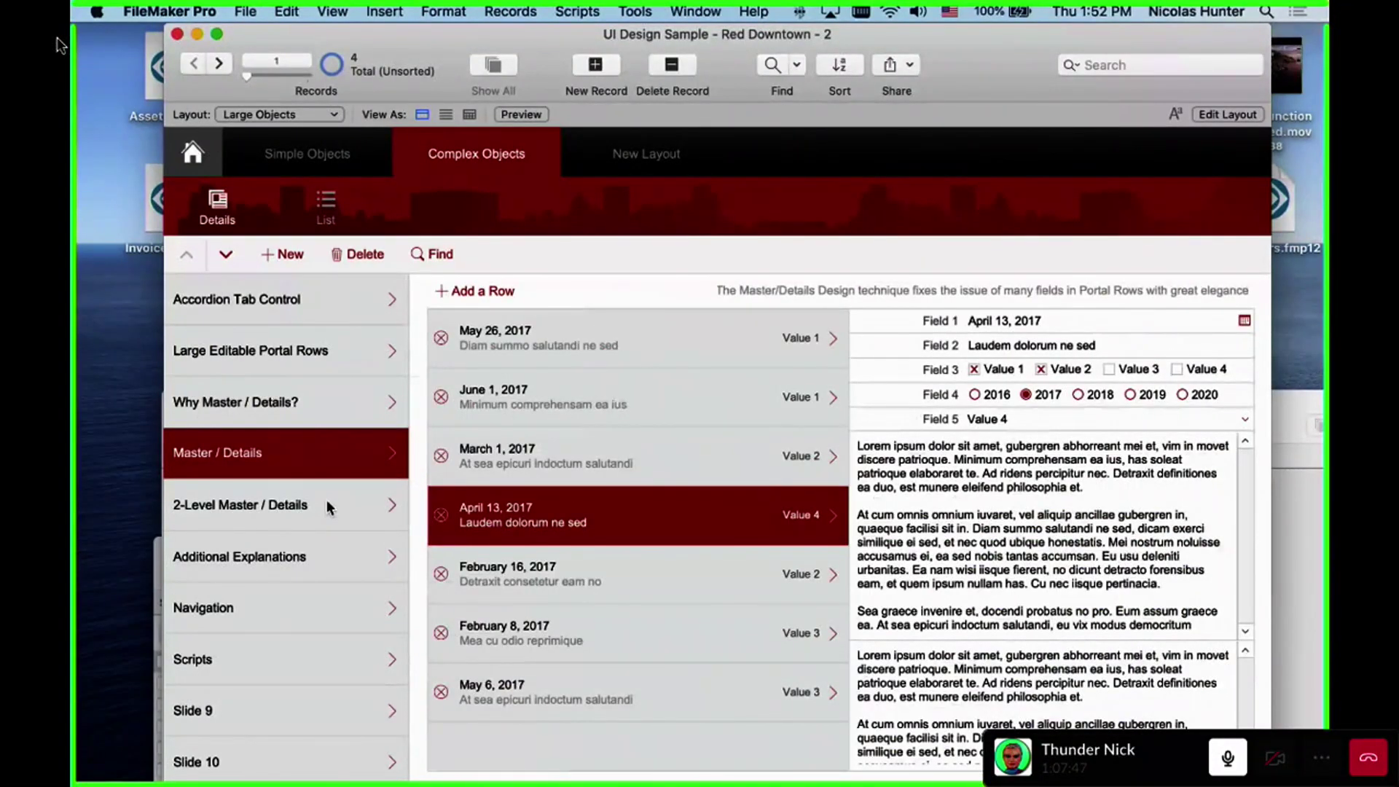
View the 2-Level Master / Details slide, return to Master / Details, and show its June 1, March 1 and April 13, 2017 rows
{"action": "left_click", "coordinate": [327, 504]}
{"action": "left_click", "coordinate": [329, 465]}
{"action": "left_click", "coordinate": [646, 394]}
{"action": "left_click", "coordinate": [666, 463]}
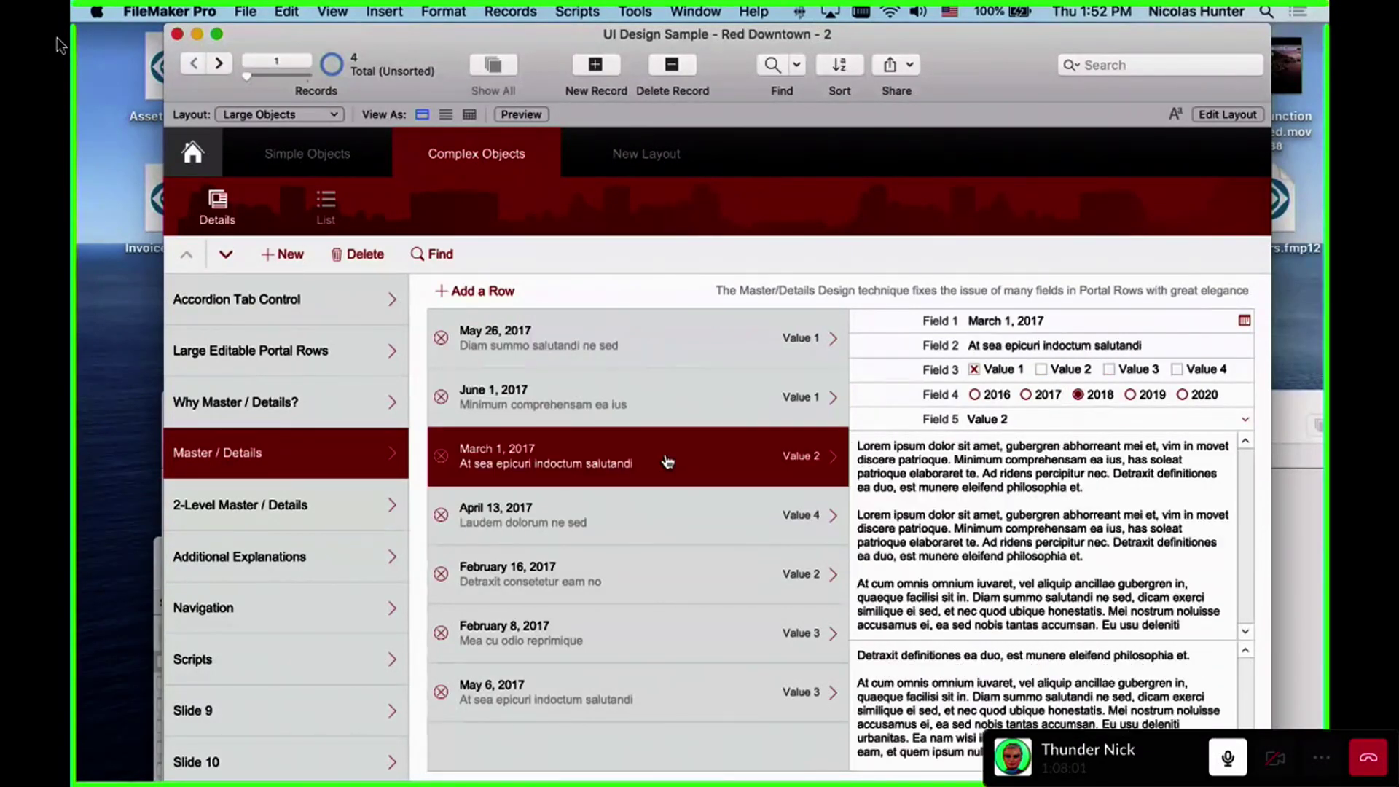
{"action": "left_click", "coordinate": [664, 518]}
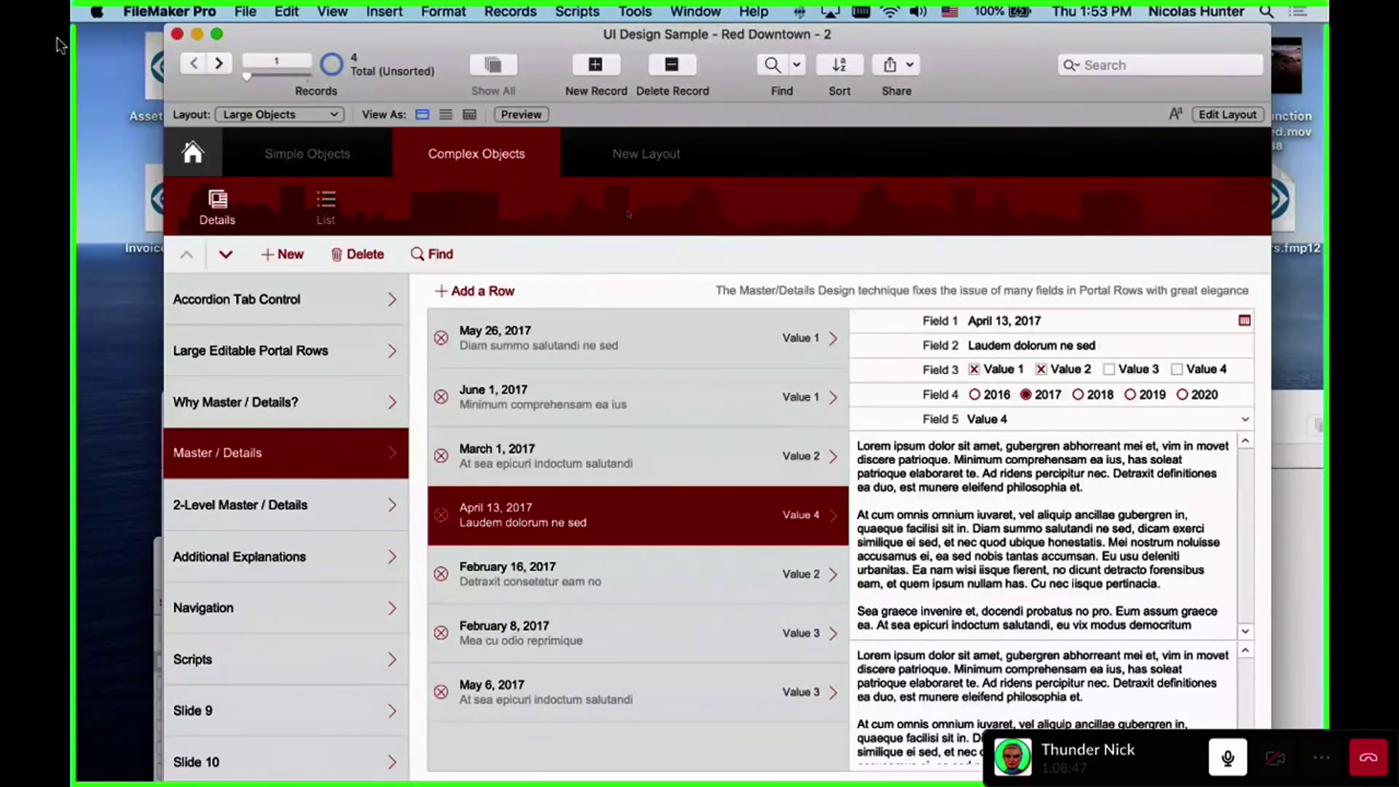
Switch the Large Objects layout to Layout mode
{"action": "key", "text": "super+l"}
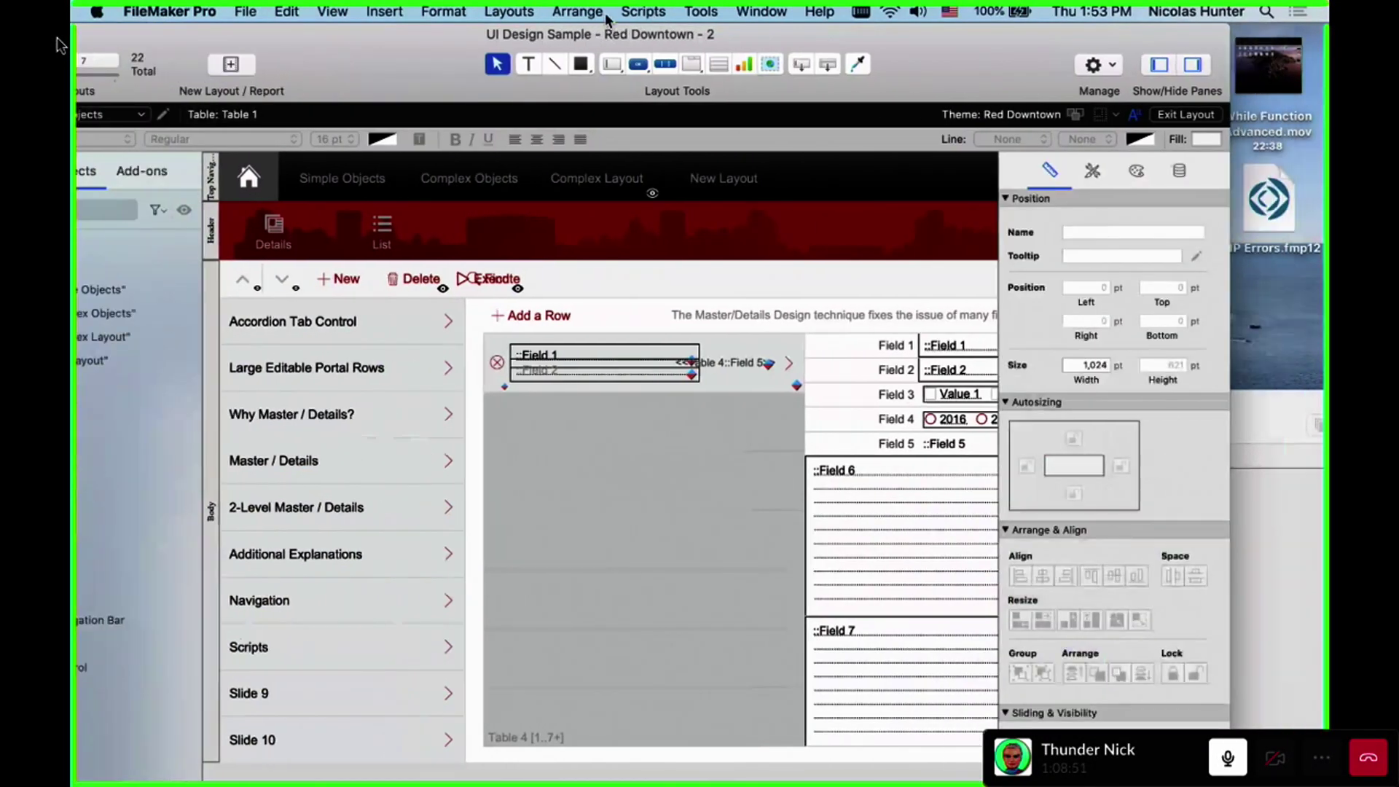
Try a text object reading "Text", about 197 by 25 pt, in the red header and delete it
{"action": "left_click", "coordinate": [526, 67]}
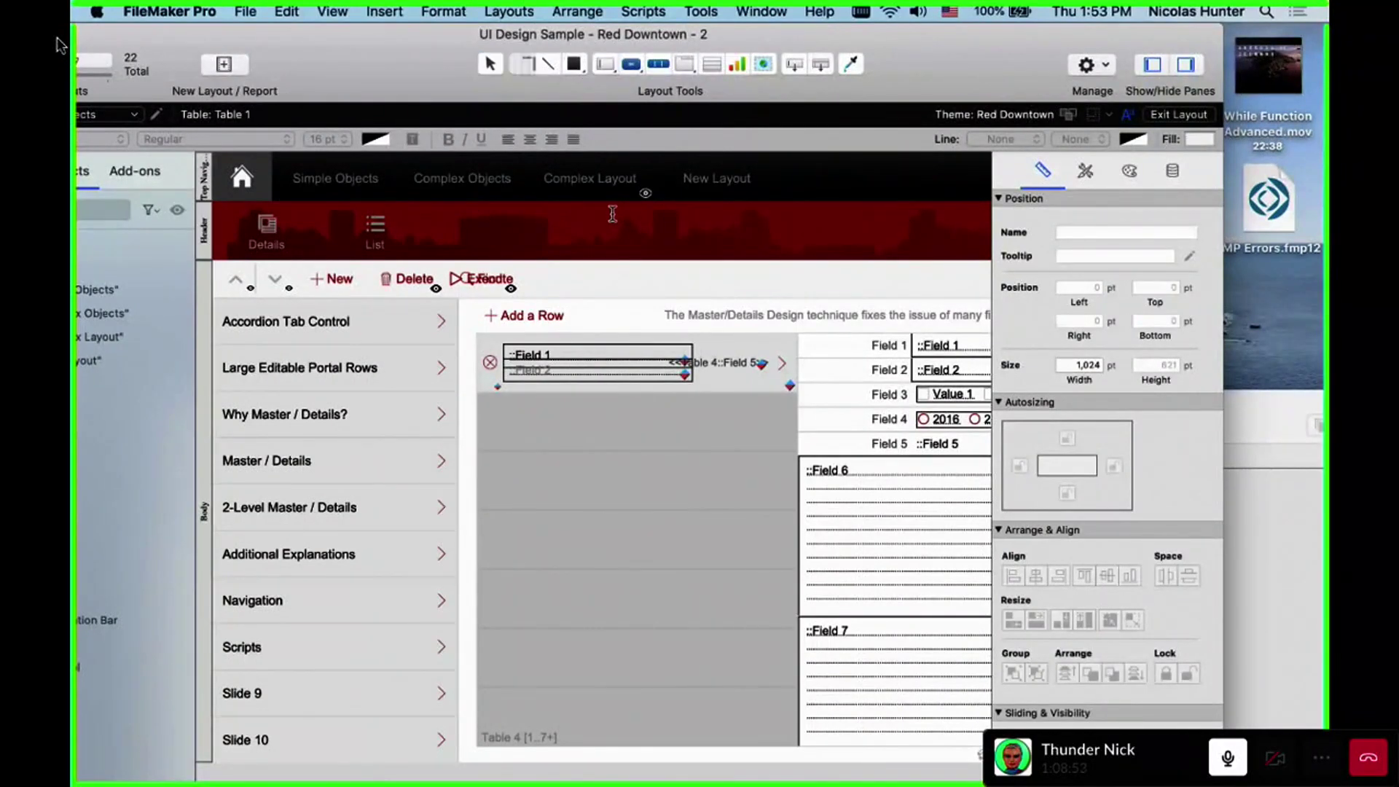
{"action": "left_click_drag", "start_coordinate": [612, 216], "coordinate": [793, 243]}
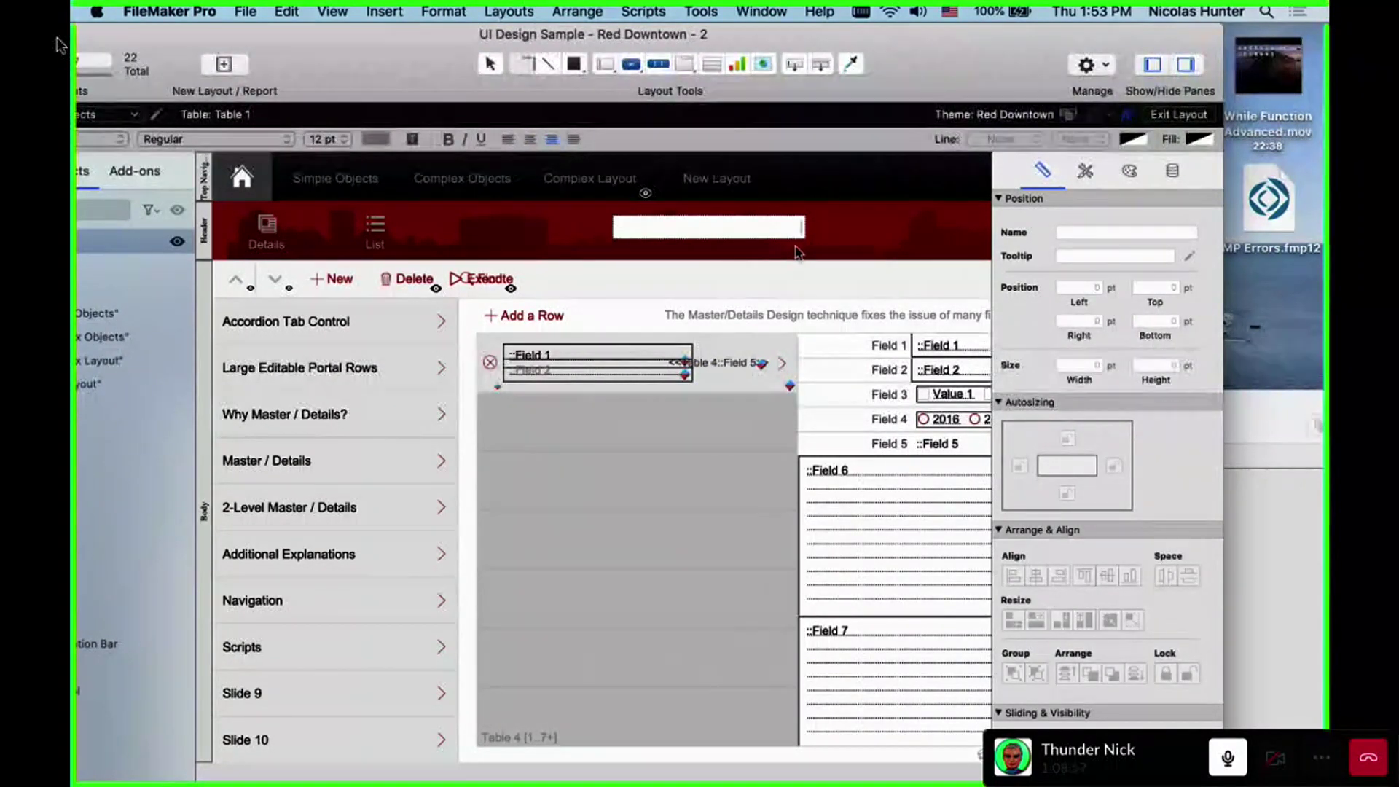
{"action": "type", "text": "Text"}
{"action": "key", "text": "Escape"}
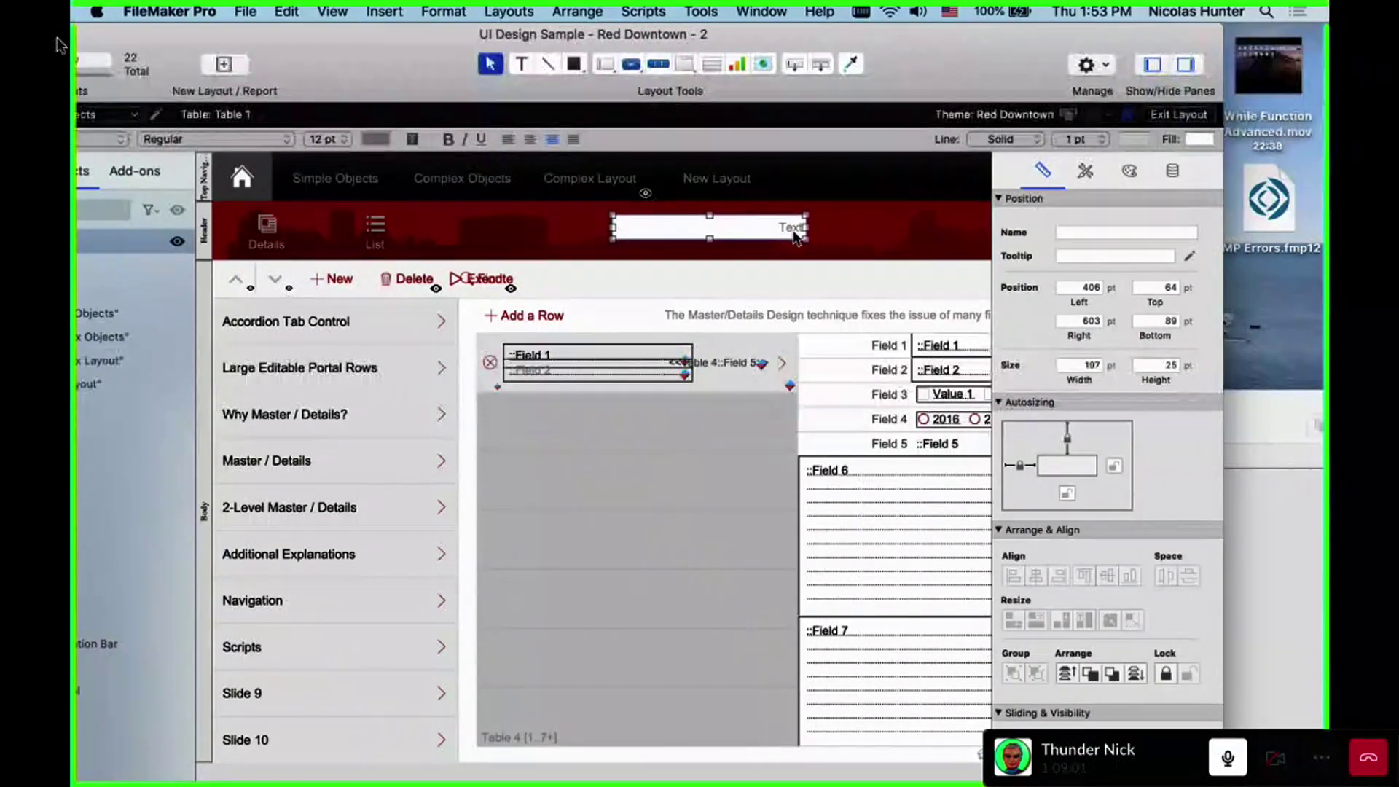
{"action": "key", "text": "Delete"}
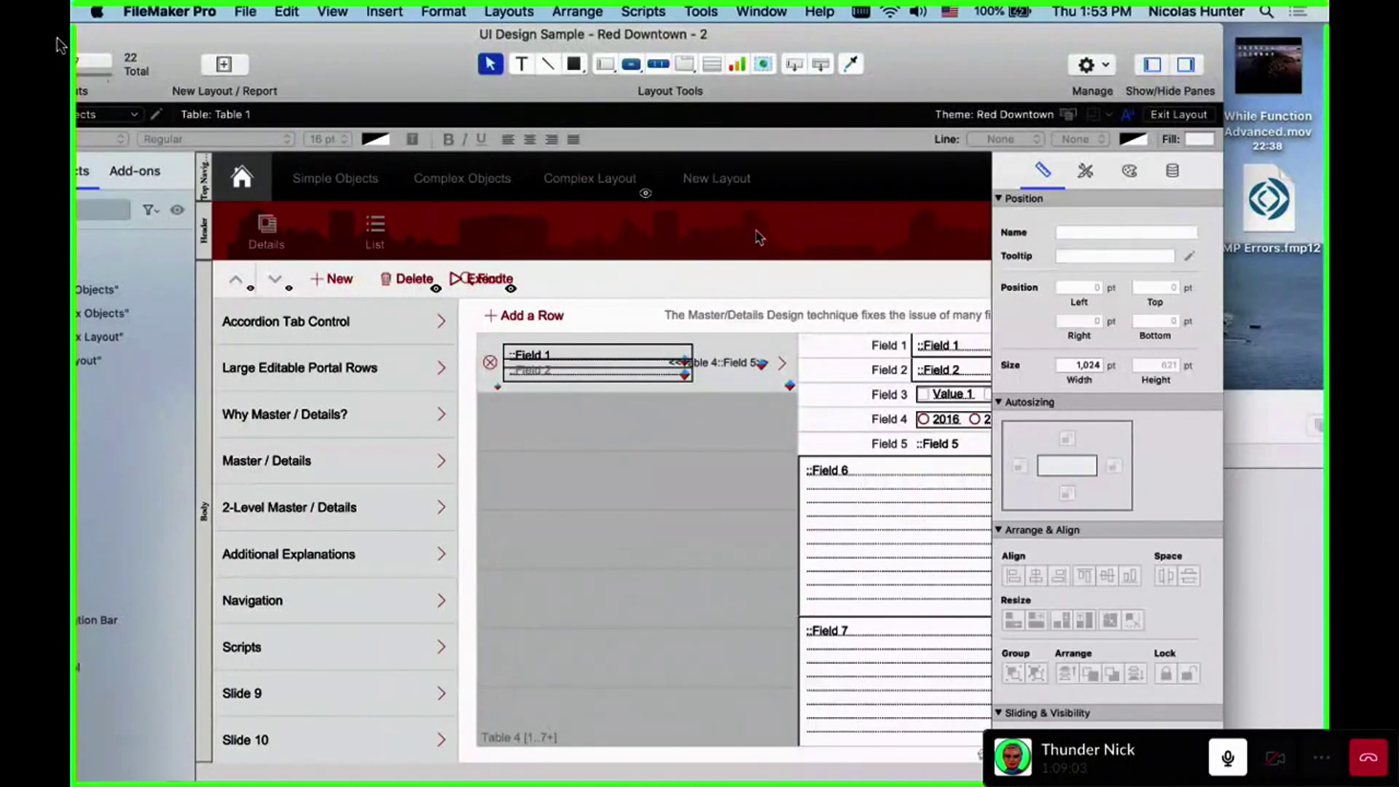
Test a second header text object, about 176 by 24 pt, reading "c,fndkfjdkfjld", and remove it again
{"action": "left_click", "coordinate": [526, 65]}
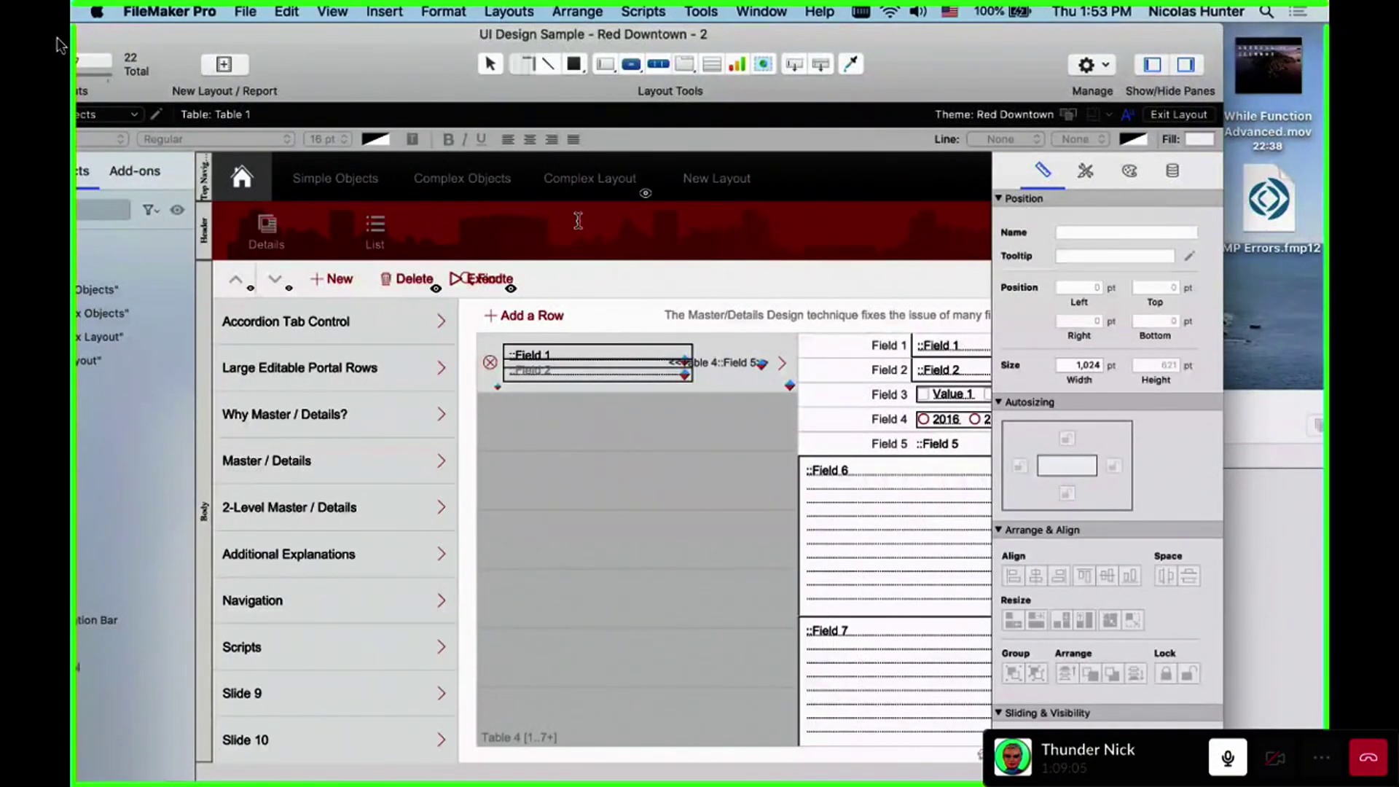
{"action": "left_click", "coordinate": [577, 222]}
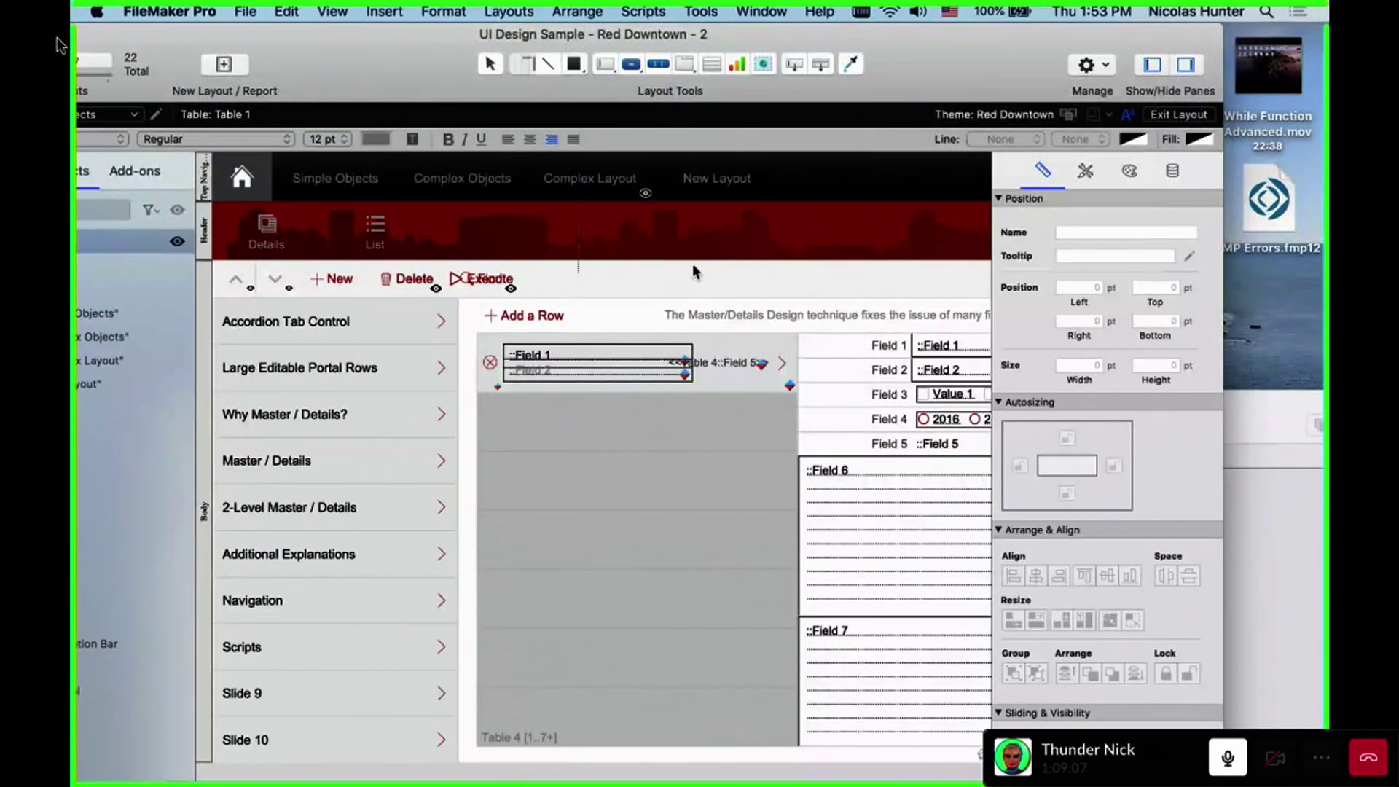
{"action": "mouse_move", "coordinate": [578, 221]}
{"action": "left_mouse_down"}
{"action": "mouse_move", "coordinate": [579, 423]}
{"action": "mouse_move", "coordinate": [753, 239]}
{"action": "left_mouse_up"}
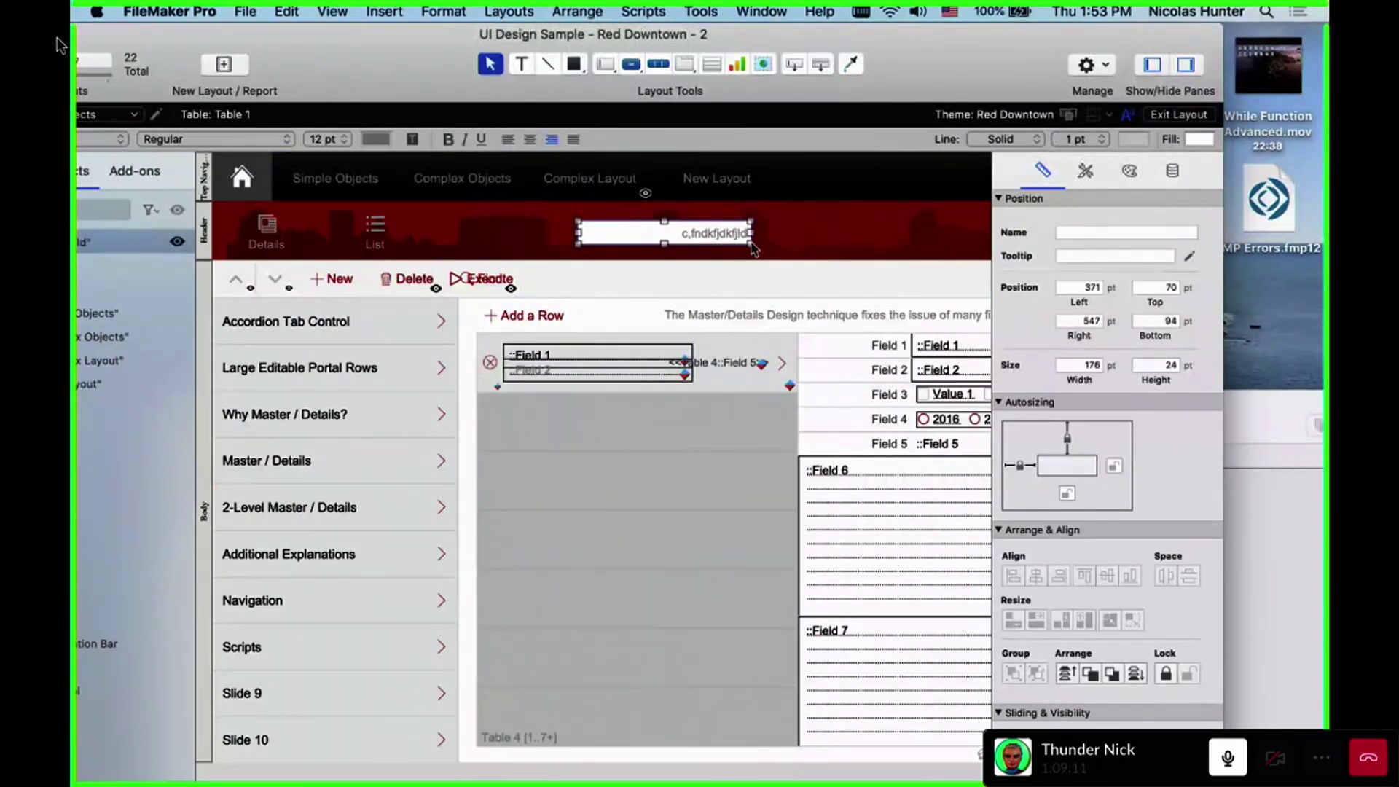
{"action": "key", "text": "BackSpace"}
Save the current layout and create a new computer layout showing records from Table 1
{"action": "key", "text": "super+s"}
{"action": "left_click_drag", "start_coordinate": [289, 53], "coordinate": [338, 38]}
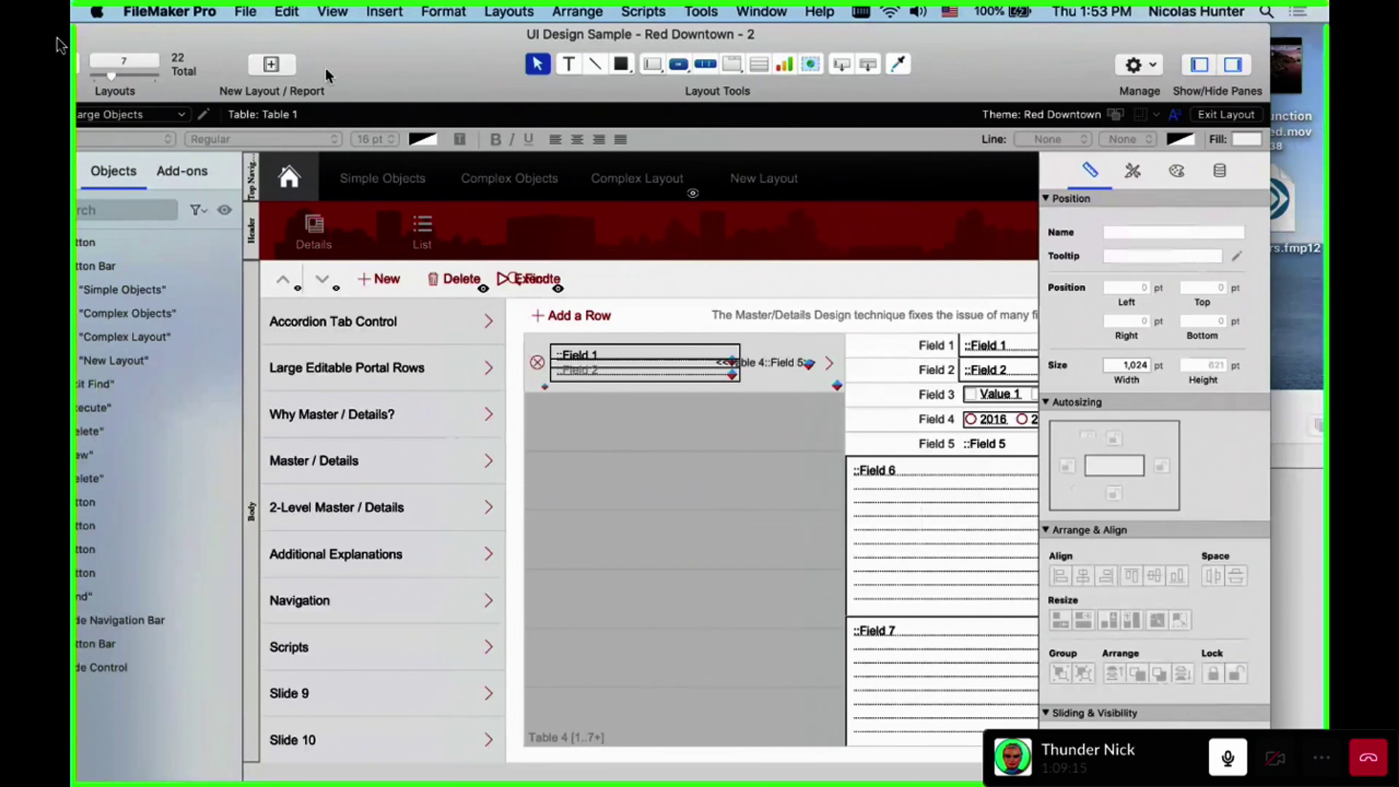
{"action": "left_click", "coordinate": [325, 70]}
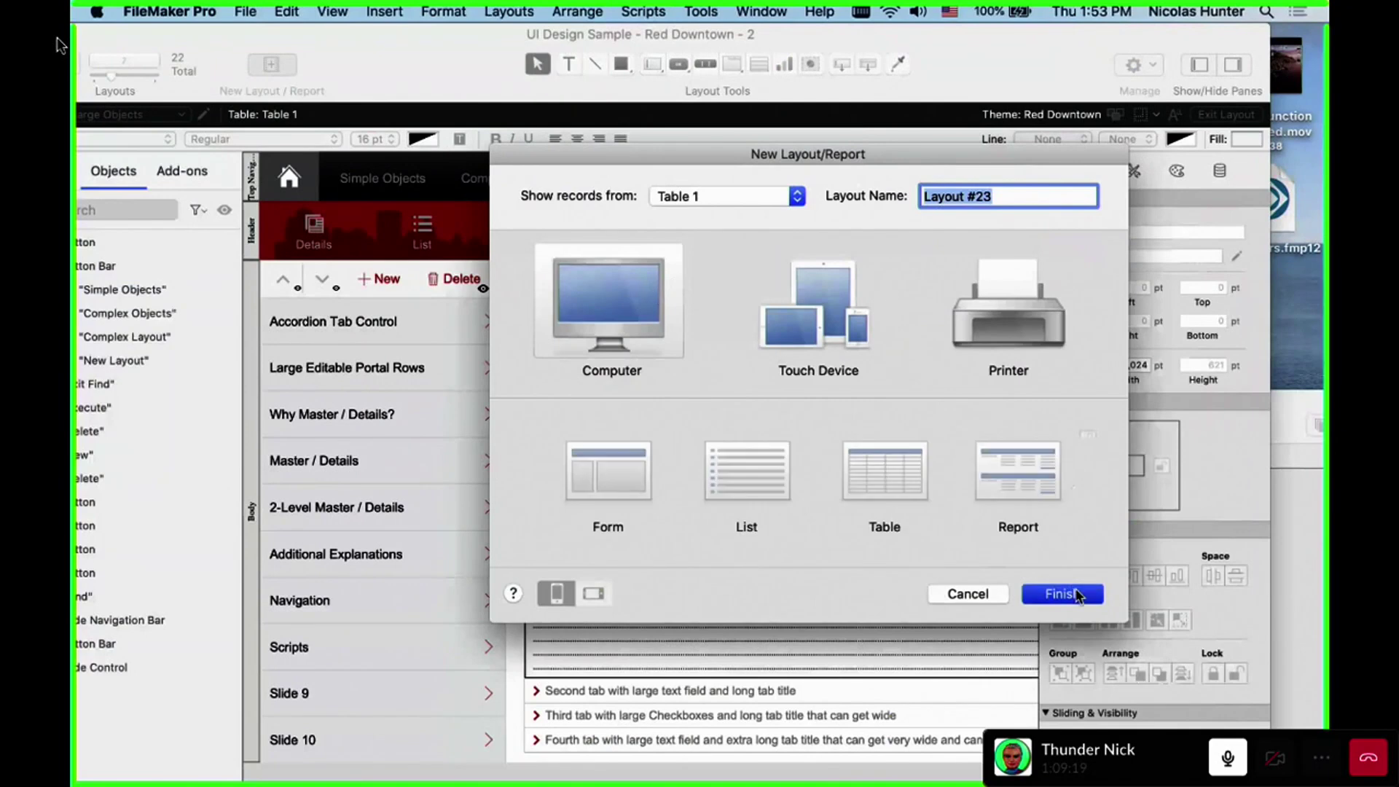
{"action": "left_click", "coordinate": [1075, 593]}
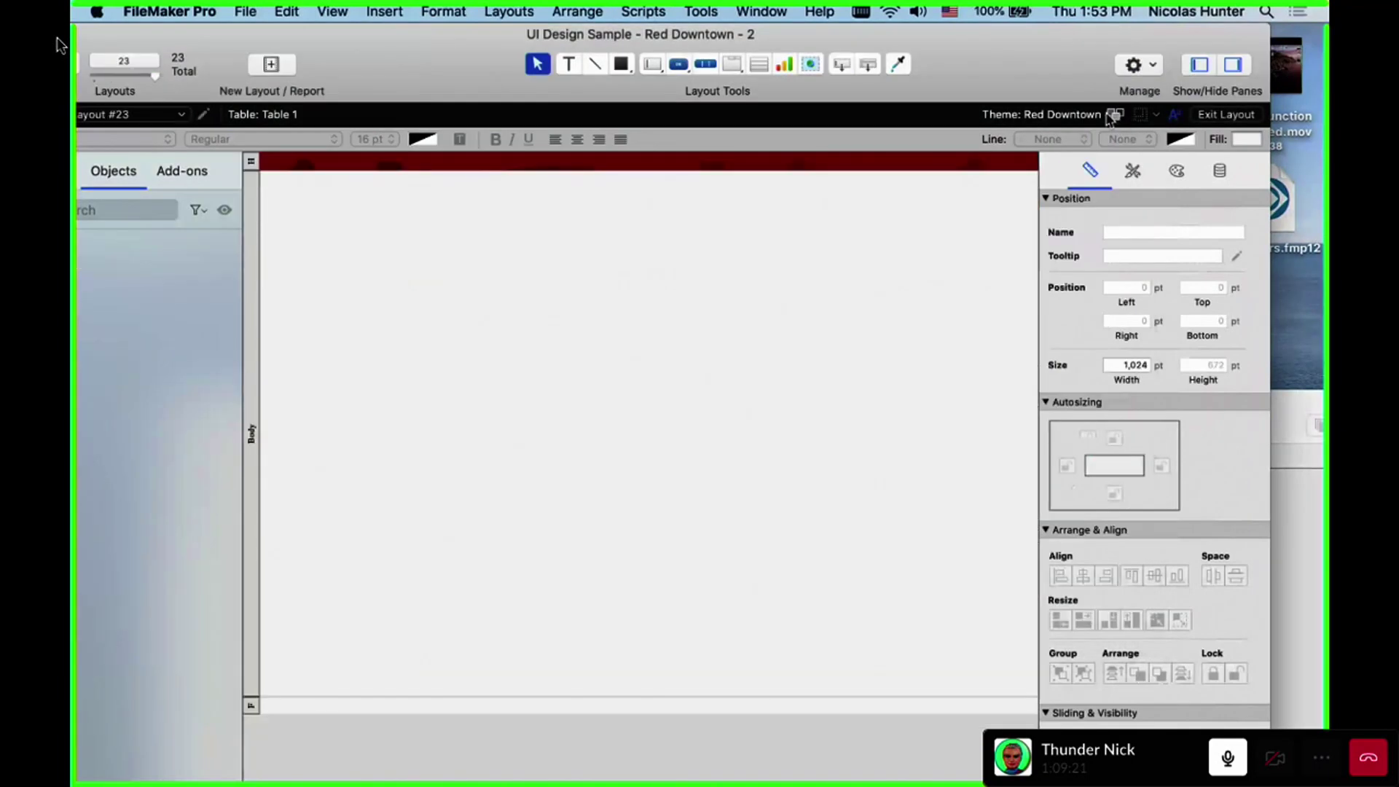
Change the new layout's theme to Enlightened and make its header part taller
{"action": "left_click", "coordinate": [1118, 110]}
{"action": "left_click", "coordinate": [646, 228]}
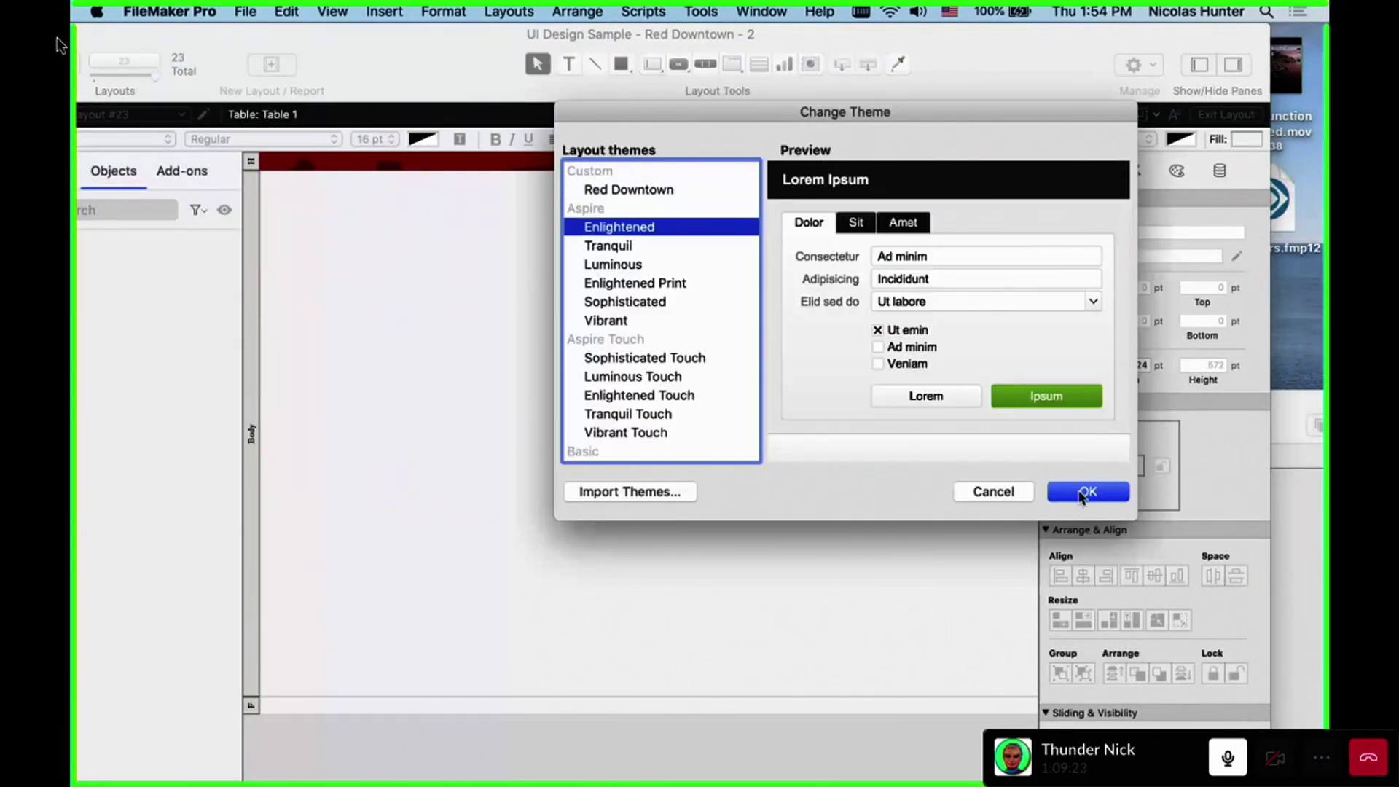
{"action": "left_click", "coordinate": [1071, 490]}
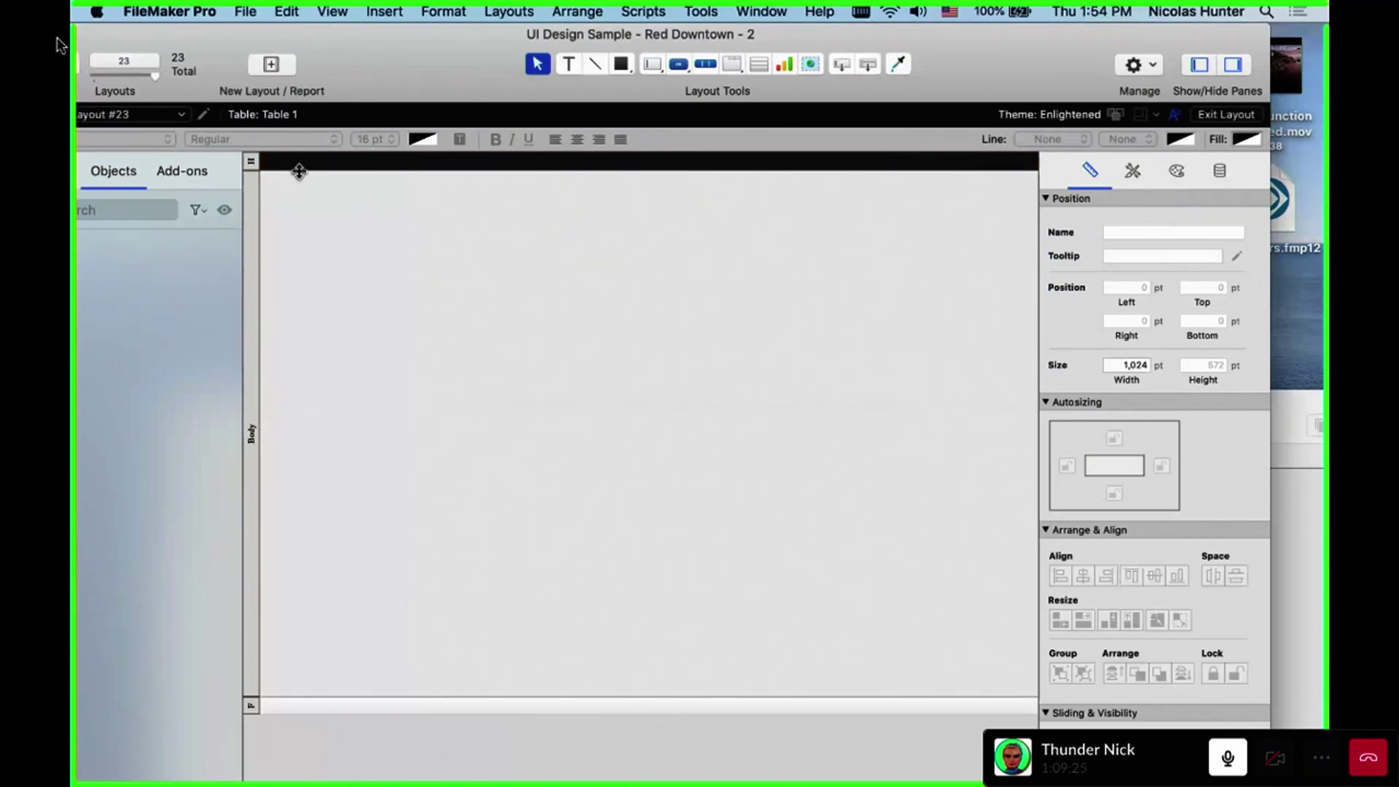
{"action": "left_click_drag", "start_coordinate": [302, 170], "coordinate": [298, 226]}
Add a text object reading "smdhsjdnsndjksjnd" to the header part
{"action": "left_click", "coordinate": [569, 63]}
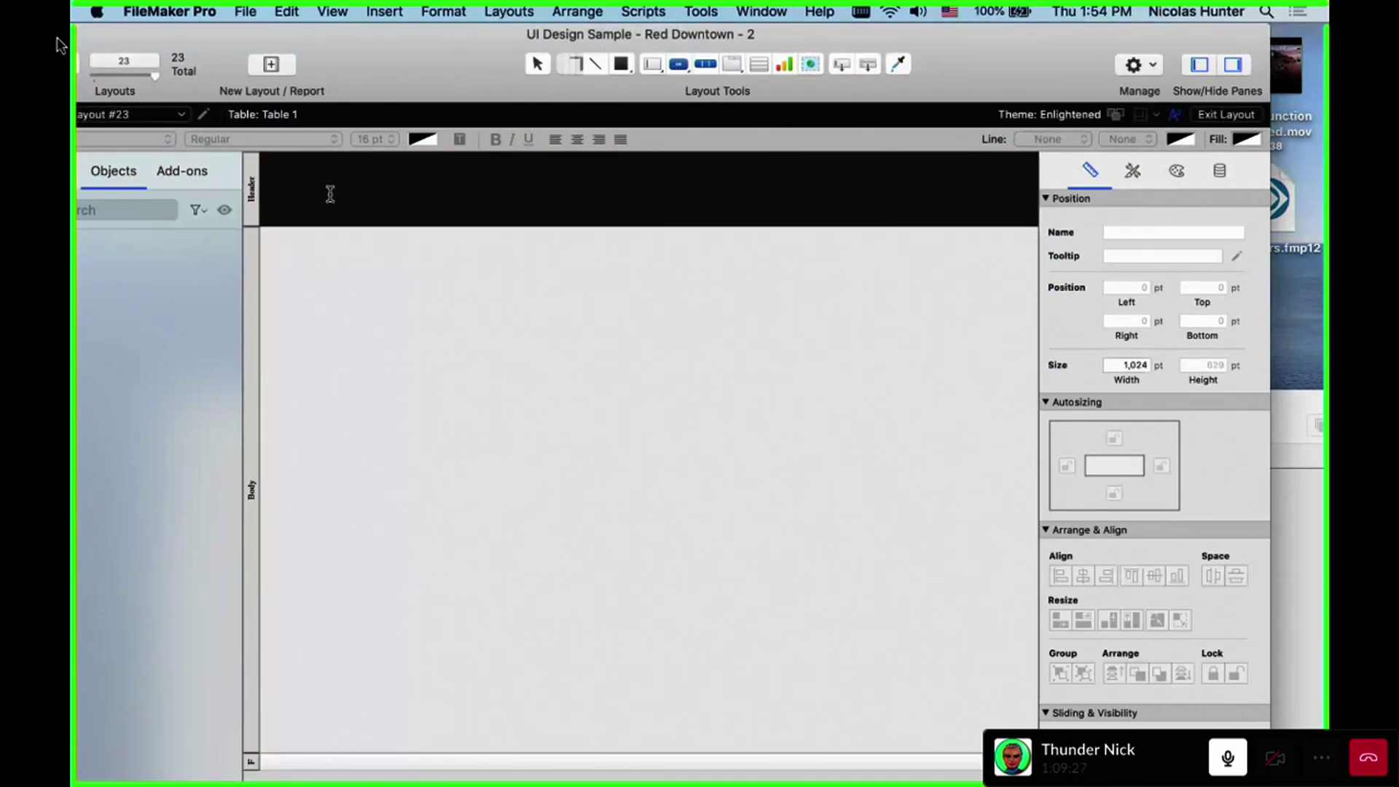
{"action": "left_click_drag", "start_coordinate": [337, 176], "coordinate": [600, 212]}
{"action": "type", "text": "smdhsjdnsndjksjnd"}
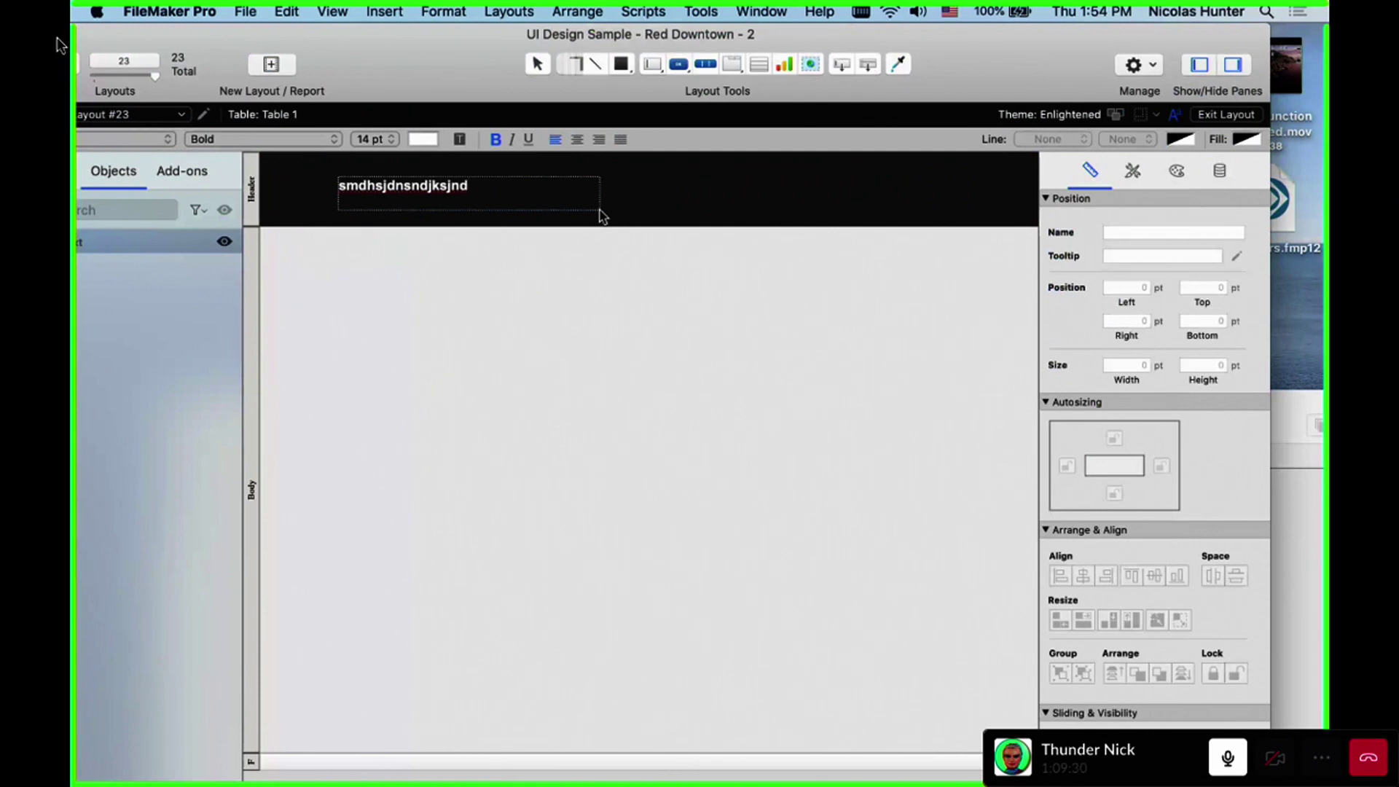
{"action": "key", "text": "Escape"}
Add a text object about 316 by 187 pt reading "sds,dnskldjlksjdlks" to the body part
{"action": "left_click", "coordinate": [575, 64]}
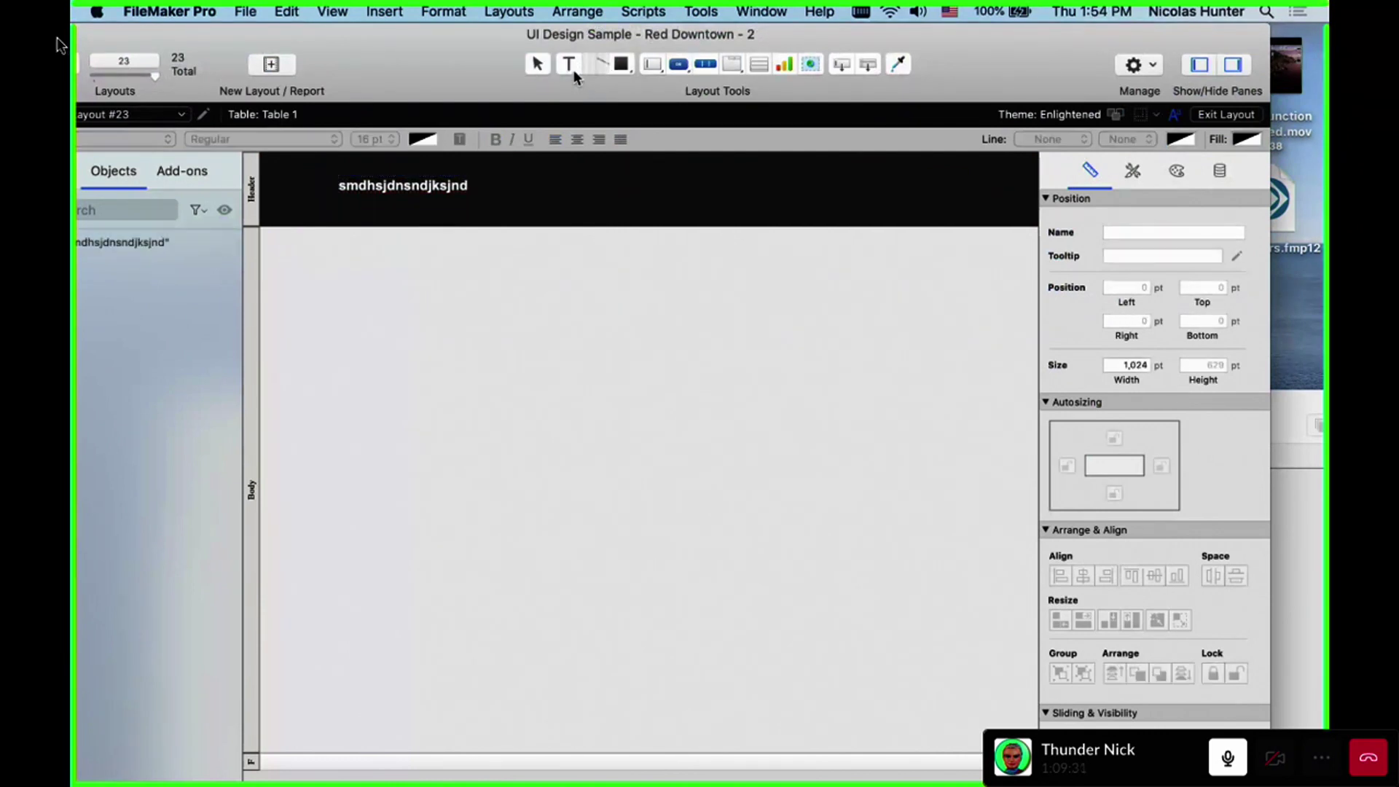
{"action": "left_click_drag", "start_coordinate": [442, 282], "coordinate": [752, 464]}
{"action": "type", "text": "sds.dnskldjlksjdlks"}
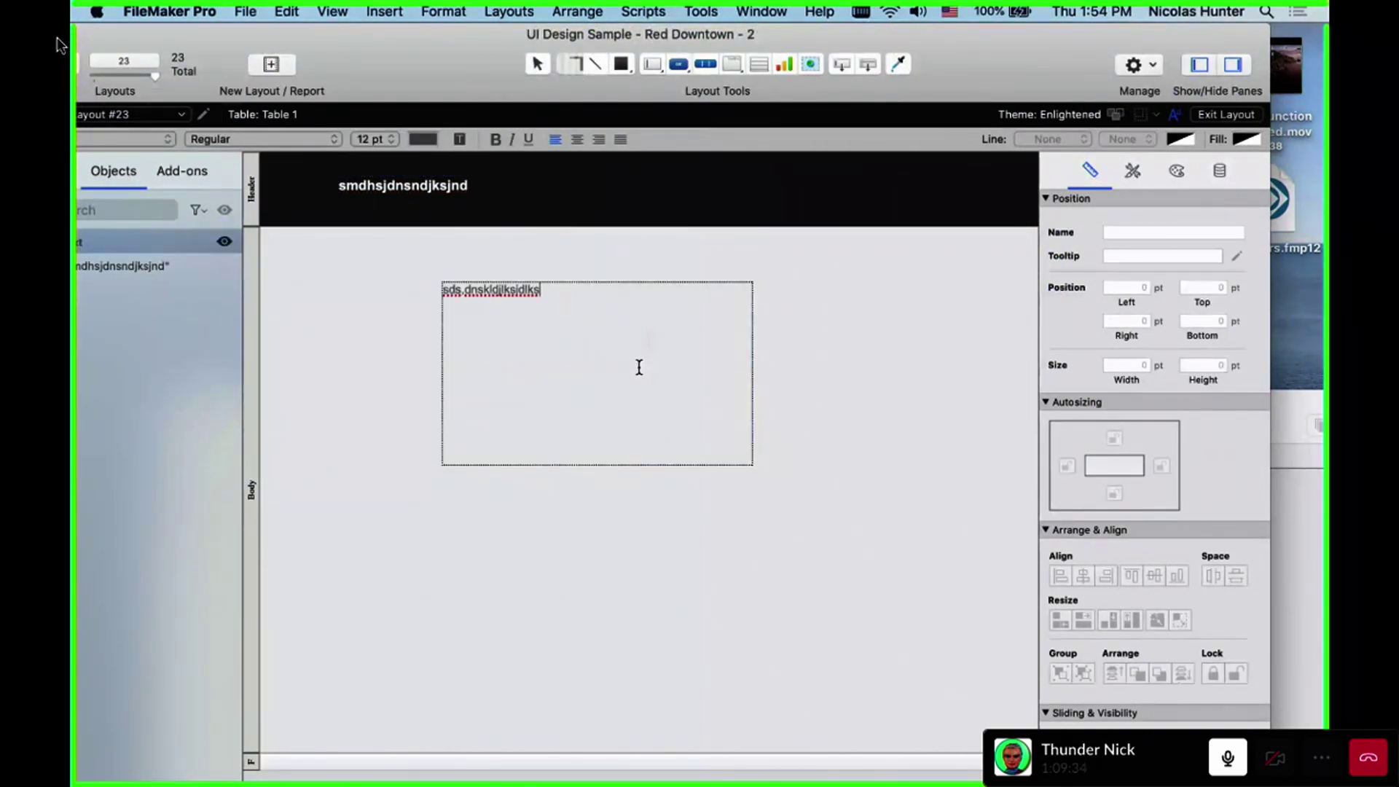
{"action": "key", "text": "Escape"}
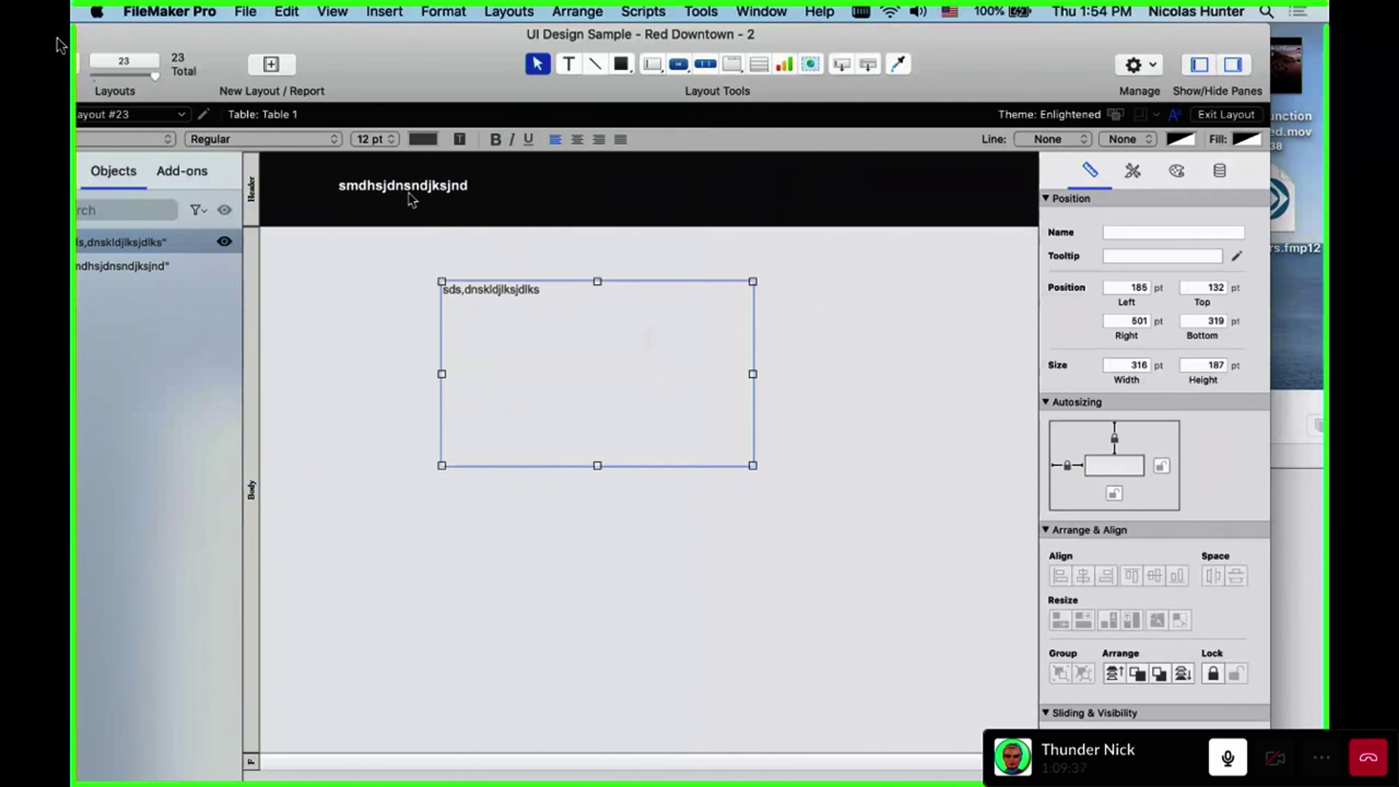
Create a Top Navigation part for the layout through Part Setup
{"action": "left_click", "coordinate": [558, 9]}
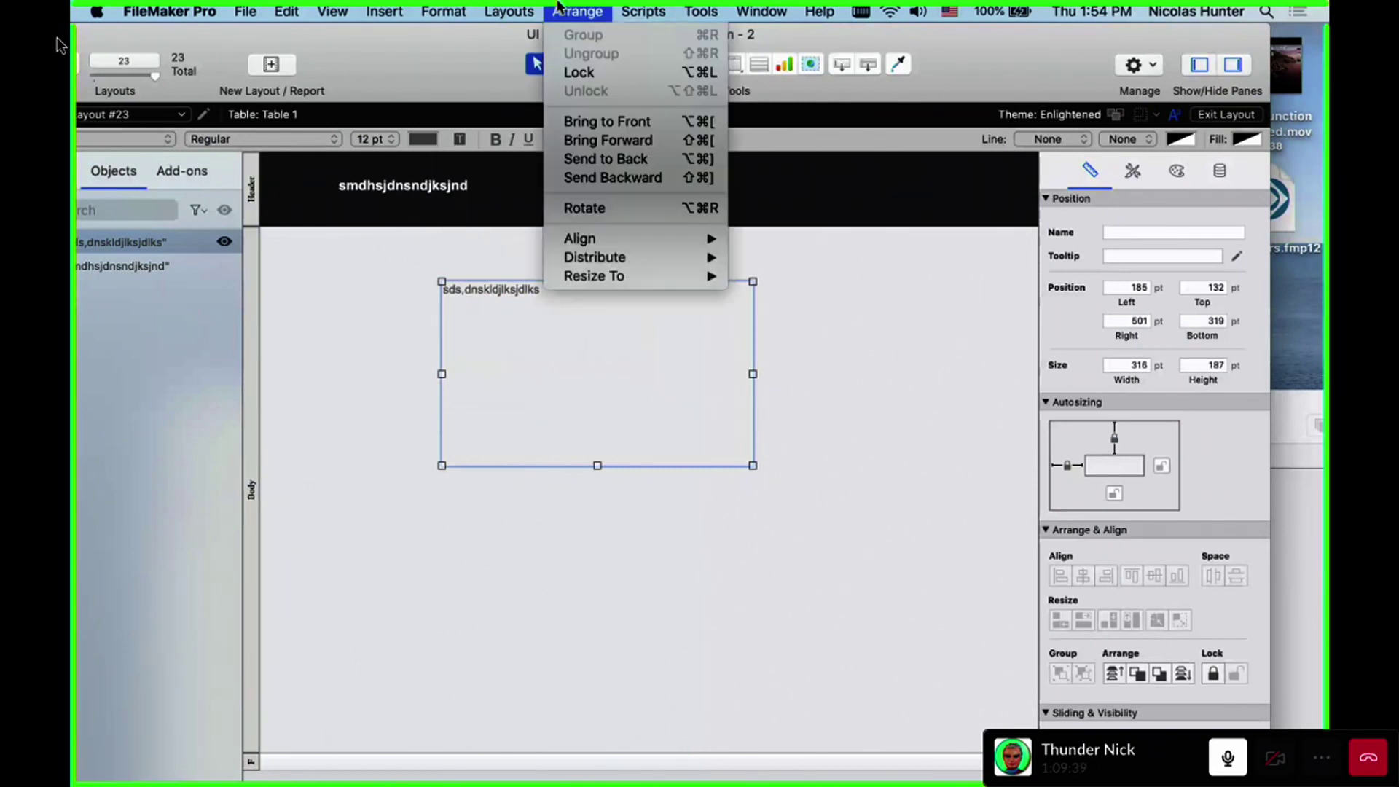
{"action": "mouse_move", "coordinate": [508, 11]}
{"action": "left_click", "coordinate": [539, 174]}
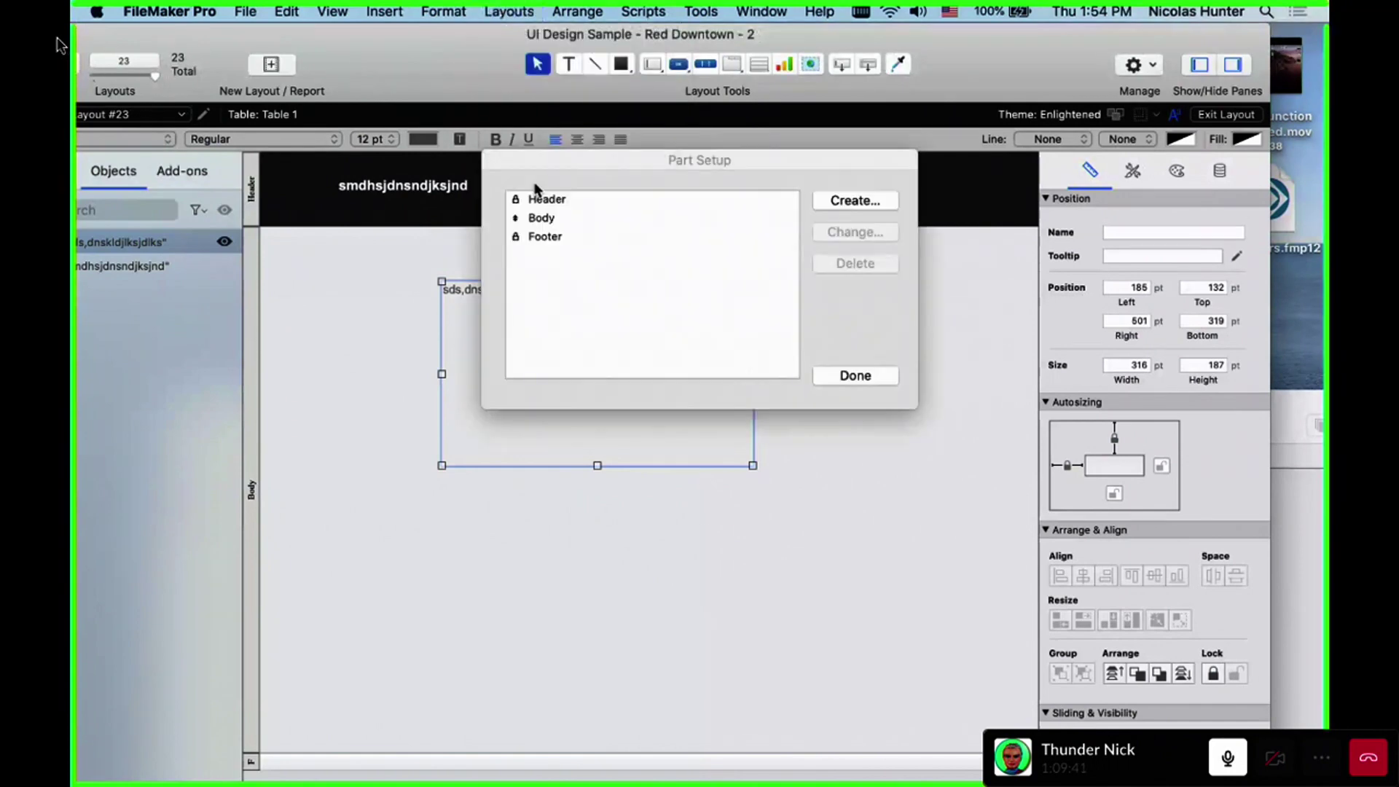
{"action": "left_click", "coordinate": [855, 200]}
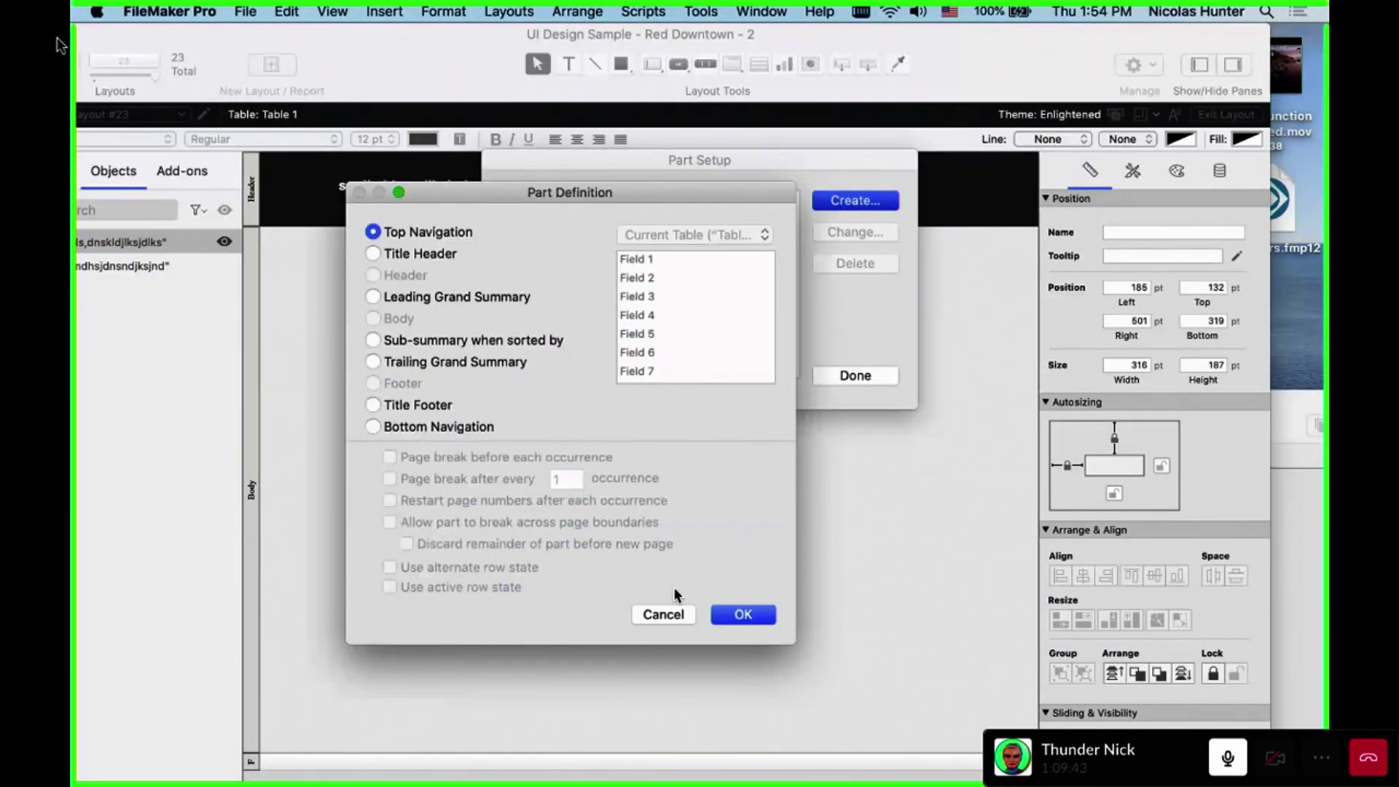
{"action": "left_click", "coordinate": [740, 616]}
{"action": "left_click", "coordinate": [852, 376]}
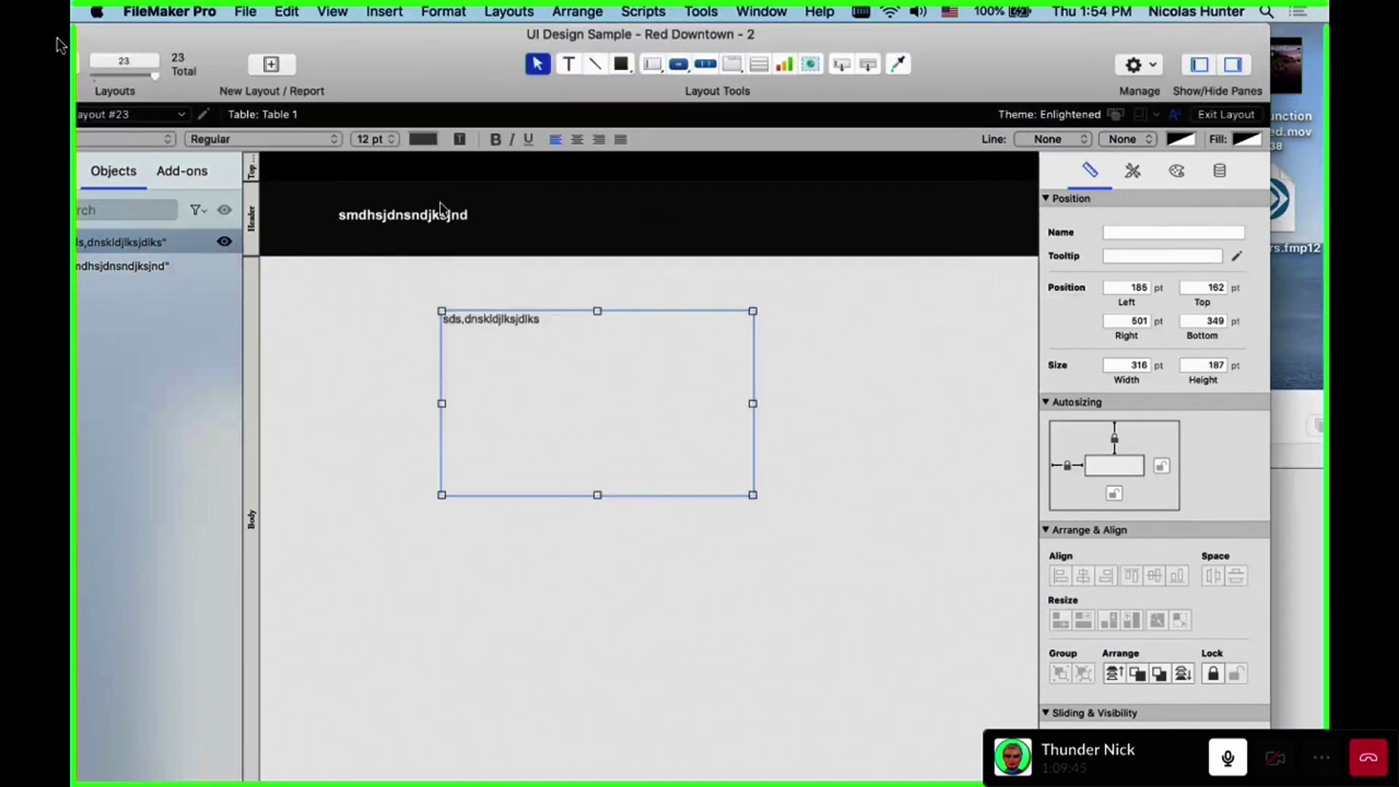
Make the Top Navigation part taller and add a text object about 151 by 17 pt reading "adbajdbsjdbsjdbhkjsbd" to it
{"action": "left_click", "coordinate": [569, 64]}
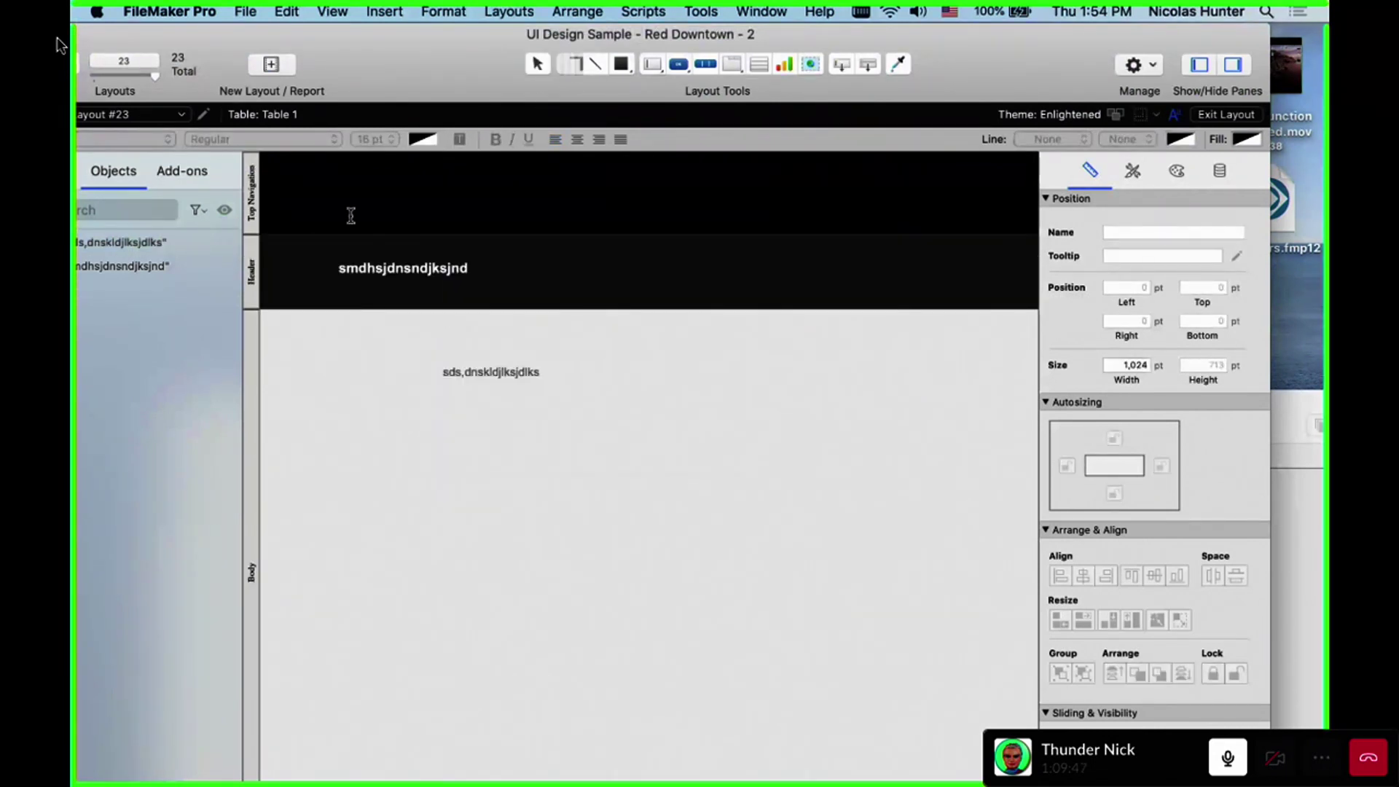
{"action": "left_click_drag", "start_coordinate": [341, 186], "coordinate": [489, 202]}
{"action": "type", "text": "adbajdbsjdbsjdbhkjsbd"}
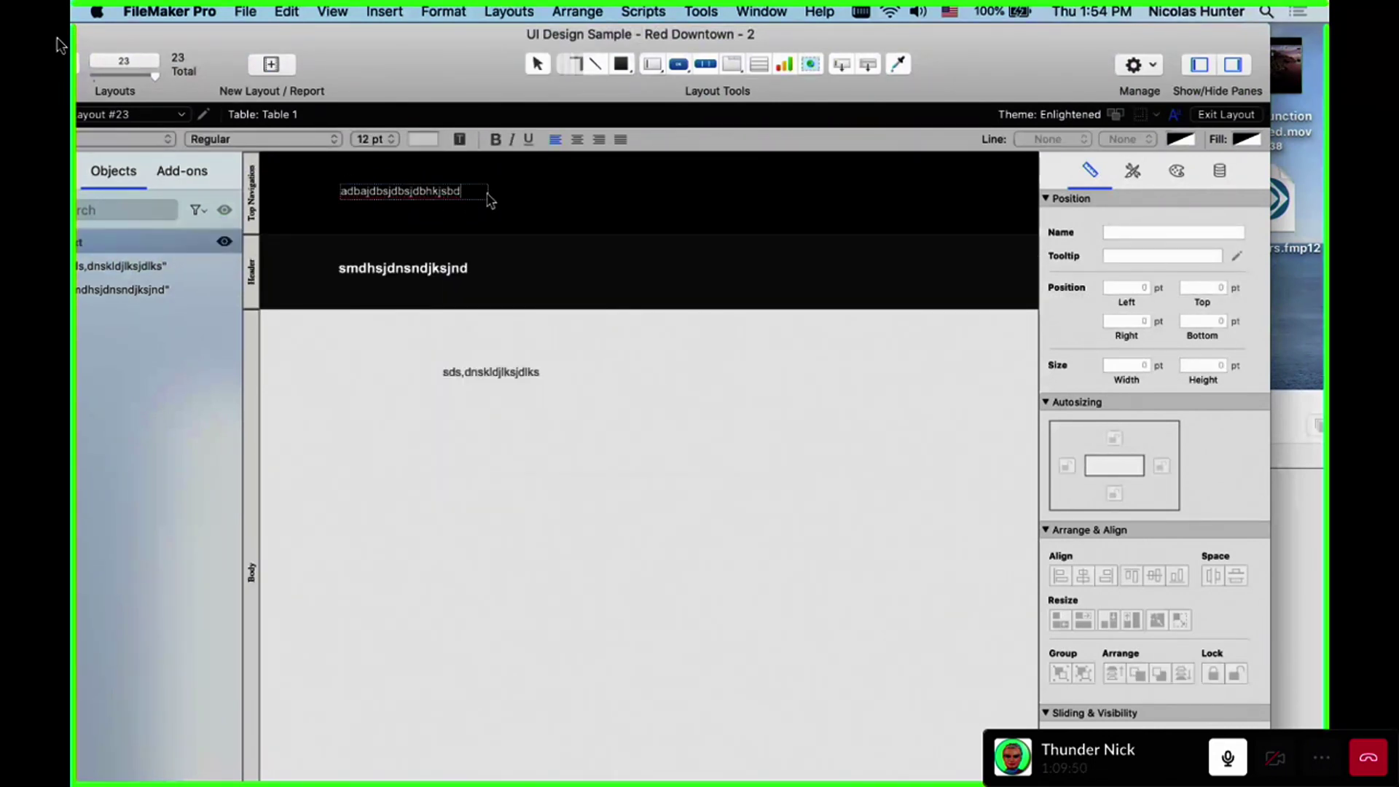
{"action": "left_click", "coordinate": [539, 207]}
Shift the text objects in the top navigation, header and body parts slightly up and to the left
{"action": "left_click", "coordinate": [360, 201]}
{"action": "left_click_drag", "start_coordinate": [360, 200], "coordinate": [343, 189]}
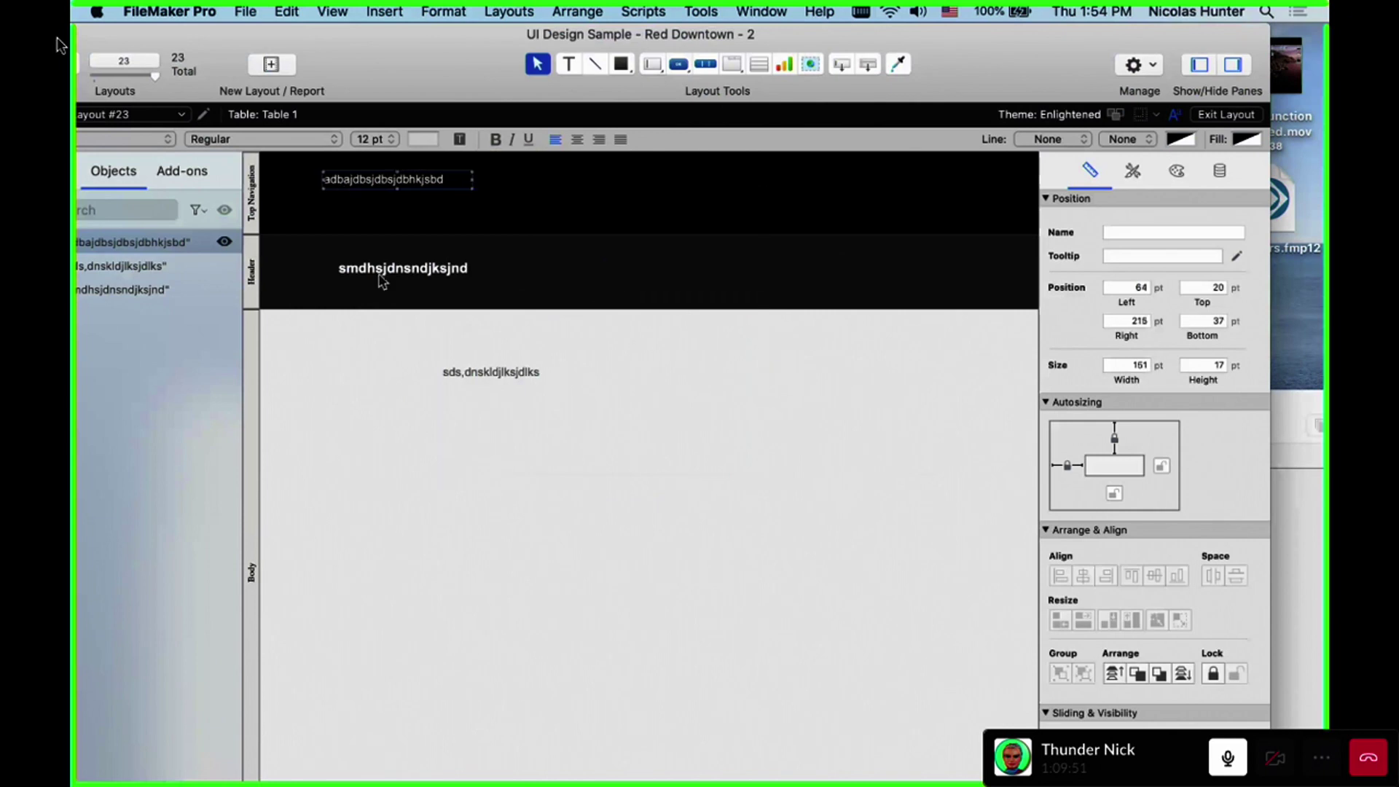
{"action": "left_click", "coordinate": [379, 273]}
{"action": "left_click_drag", "start_coordinate": [379, 272], "coordinate": [360, 262]}
{"action": "left_click_drag", "start_coordinate": [485, 372], "coordinate": [463, 371]}
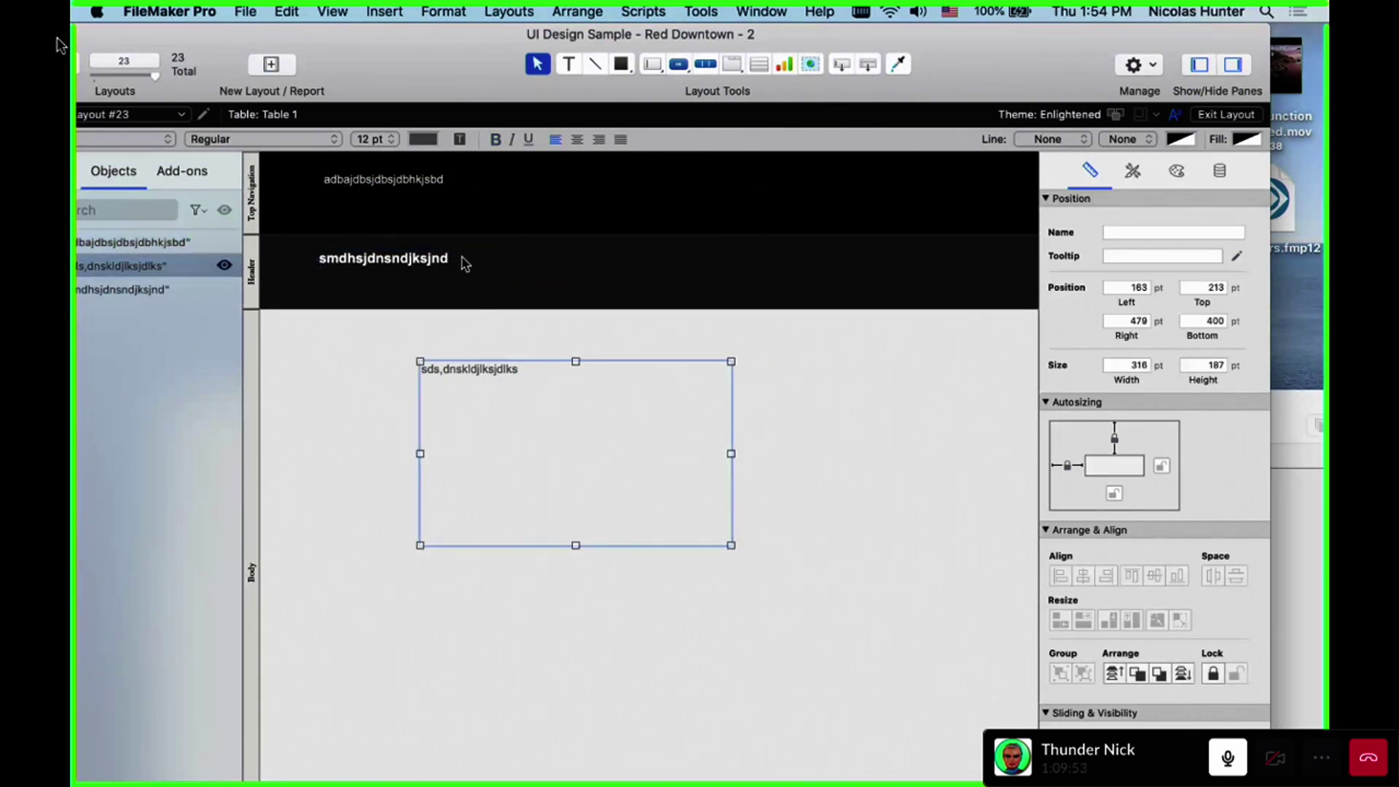
Show the theme styles available to the top navigation text and apply the Leading Sub-summary 1 Text style to it
{"action": "left_click", "coordinate": [422, 188]}
{"action": "left_click", "coordinate": [1132, 171]}
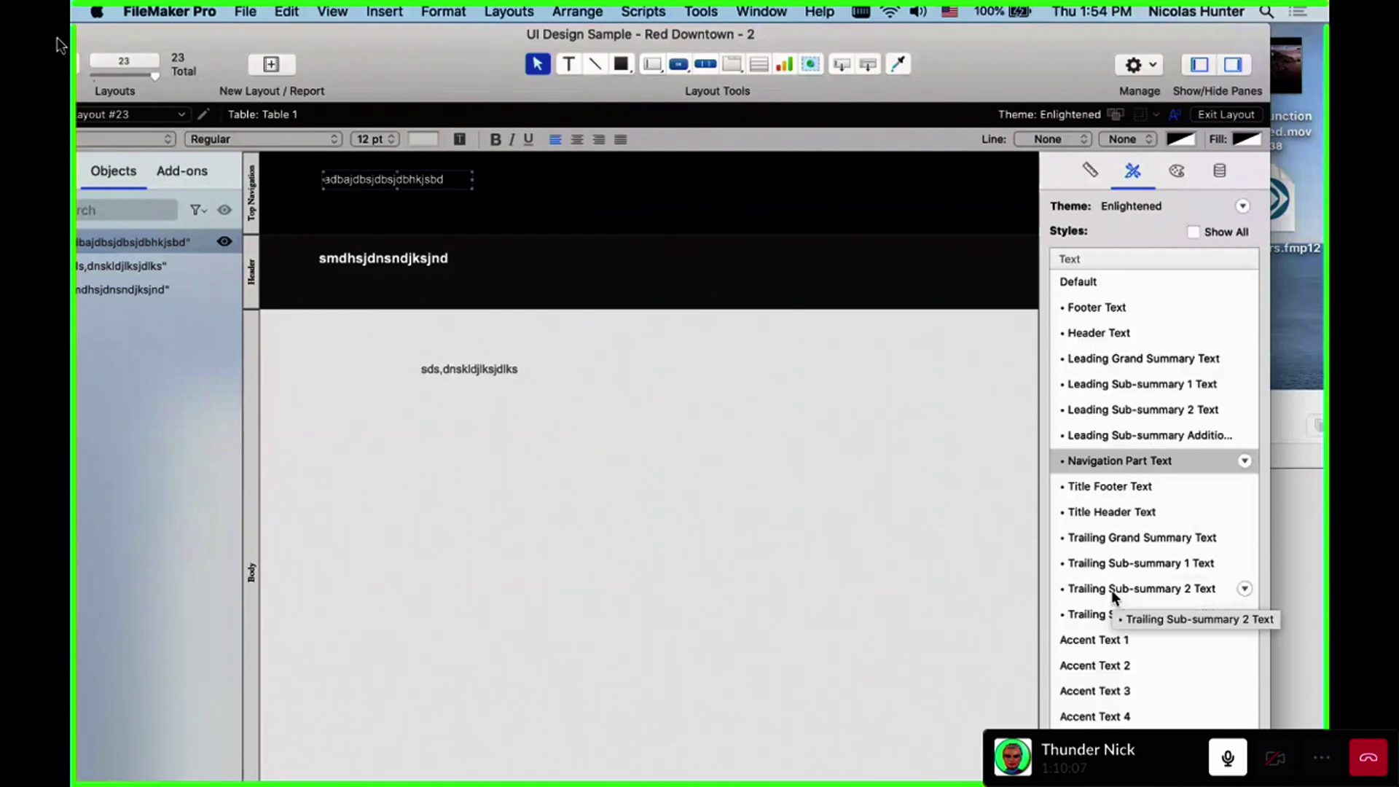
{"action": "left_click", "coordinate": [1090, 463]}
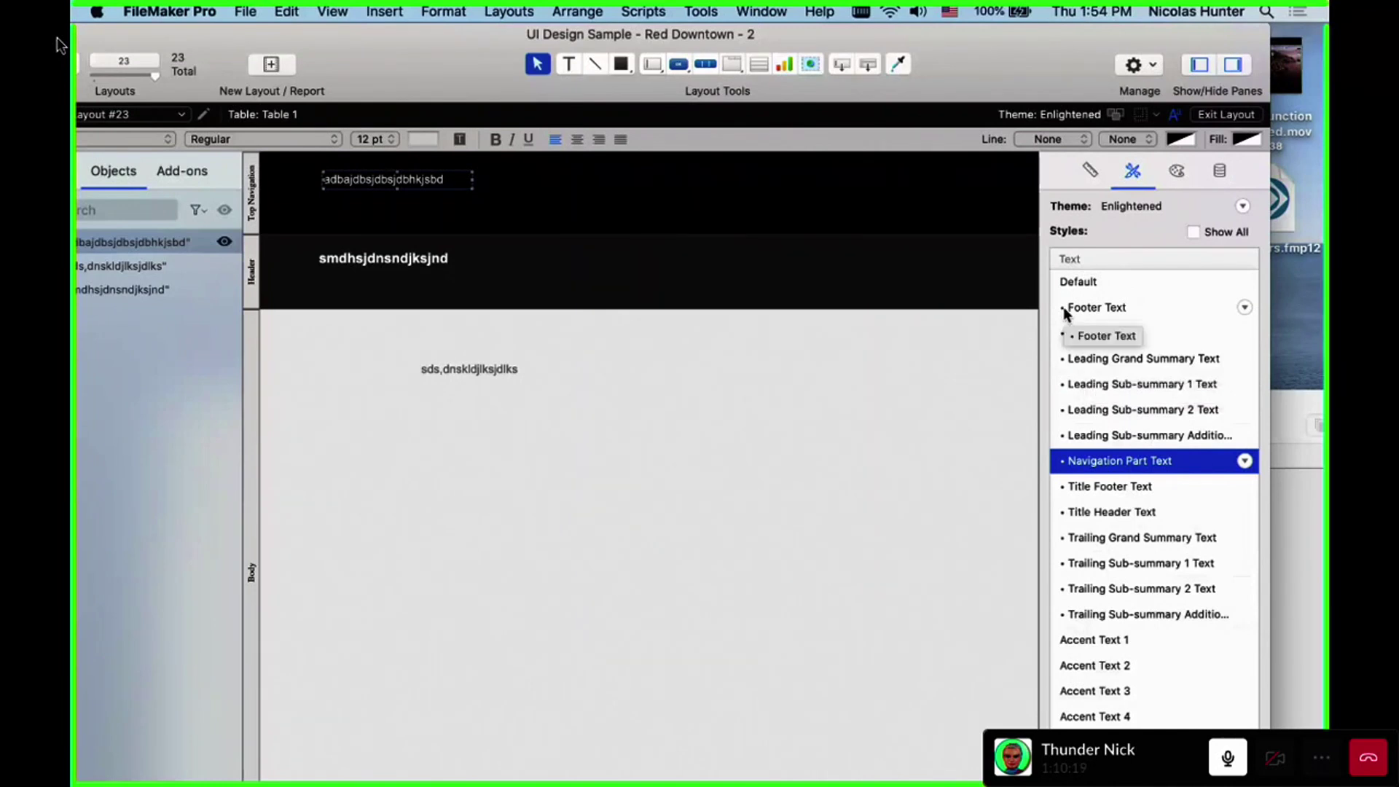
{"action": "left_click", "coordinate": [1207, 365]}
{"action": "left_click", "coordinate": [1205, 384]}
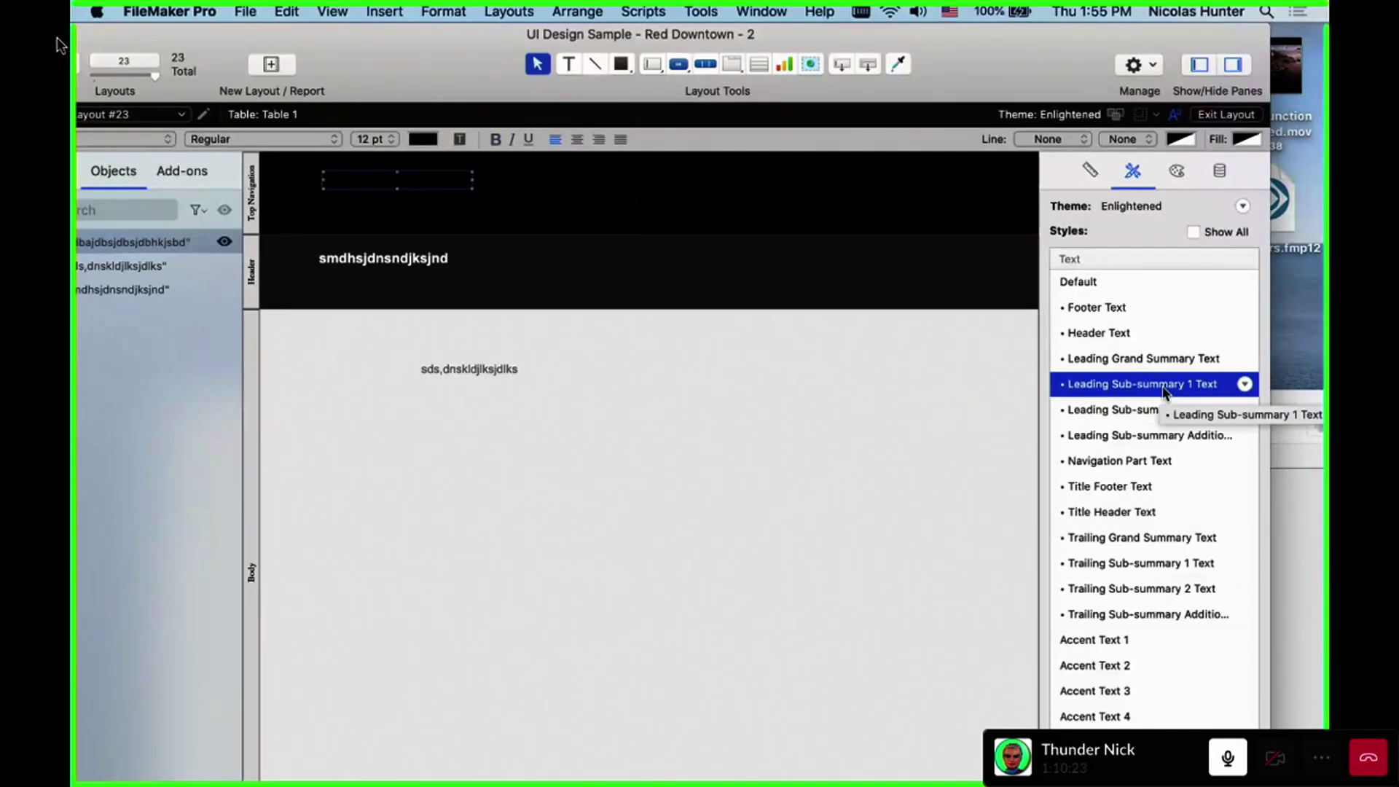
Apply the Navigation Part Text style to the top navigation text object
{"action": "left_click", "coordinate": [1134, 462]}
{"action": "left_click", "coordinate": [549, 284]}
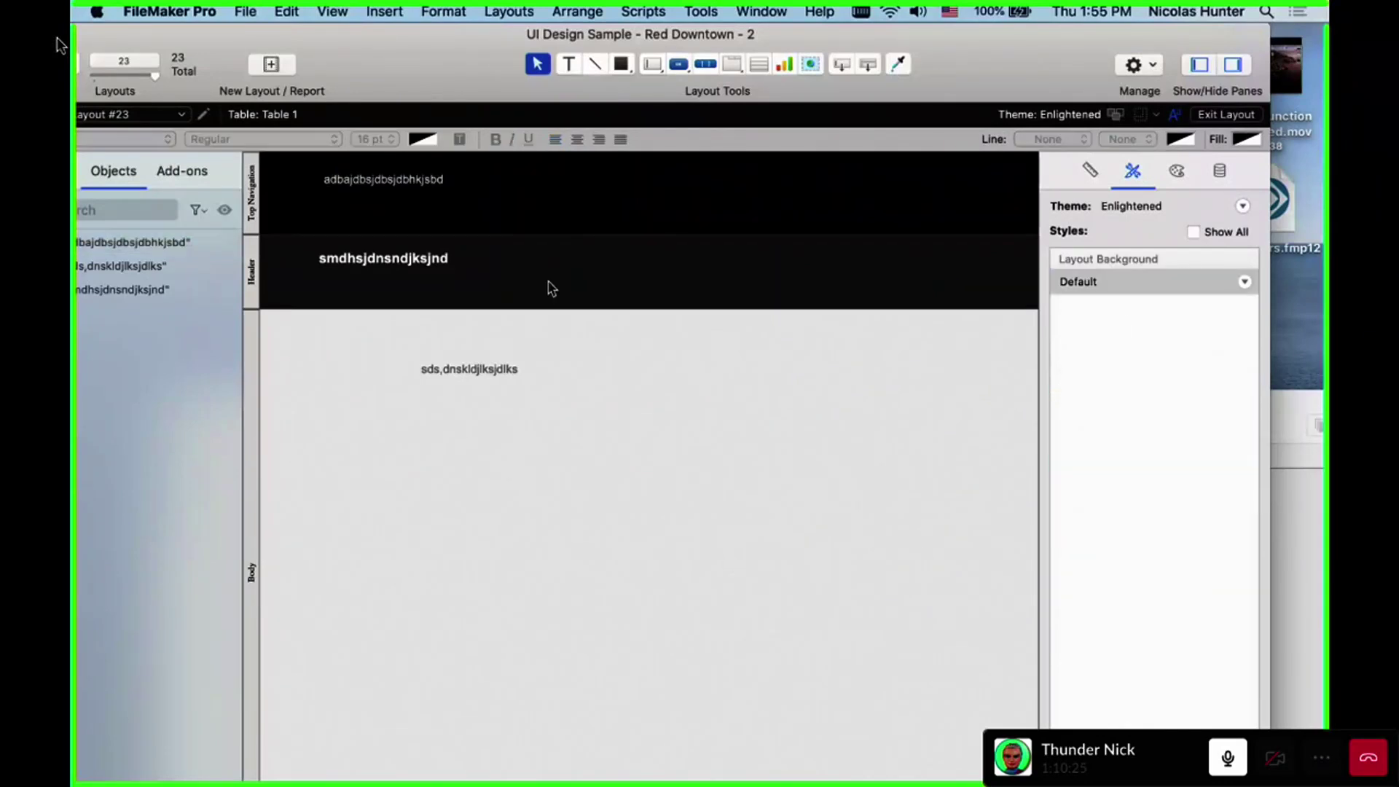
Add a Leading Grand Summary part between the header and body parts
{"action": "left_click_drag", "start_coordinate": [865, 67], "coordinate": [749, 343]}
{"action": "left_click", "coordinate": [755, 617]}
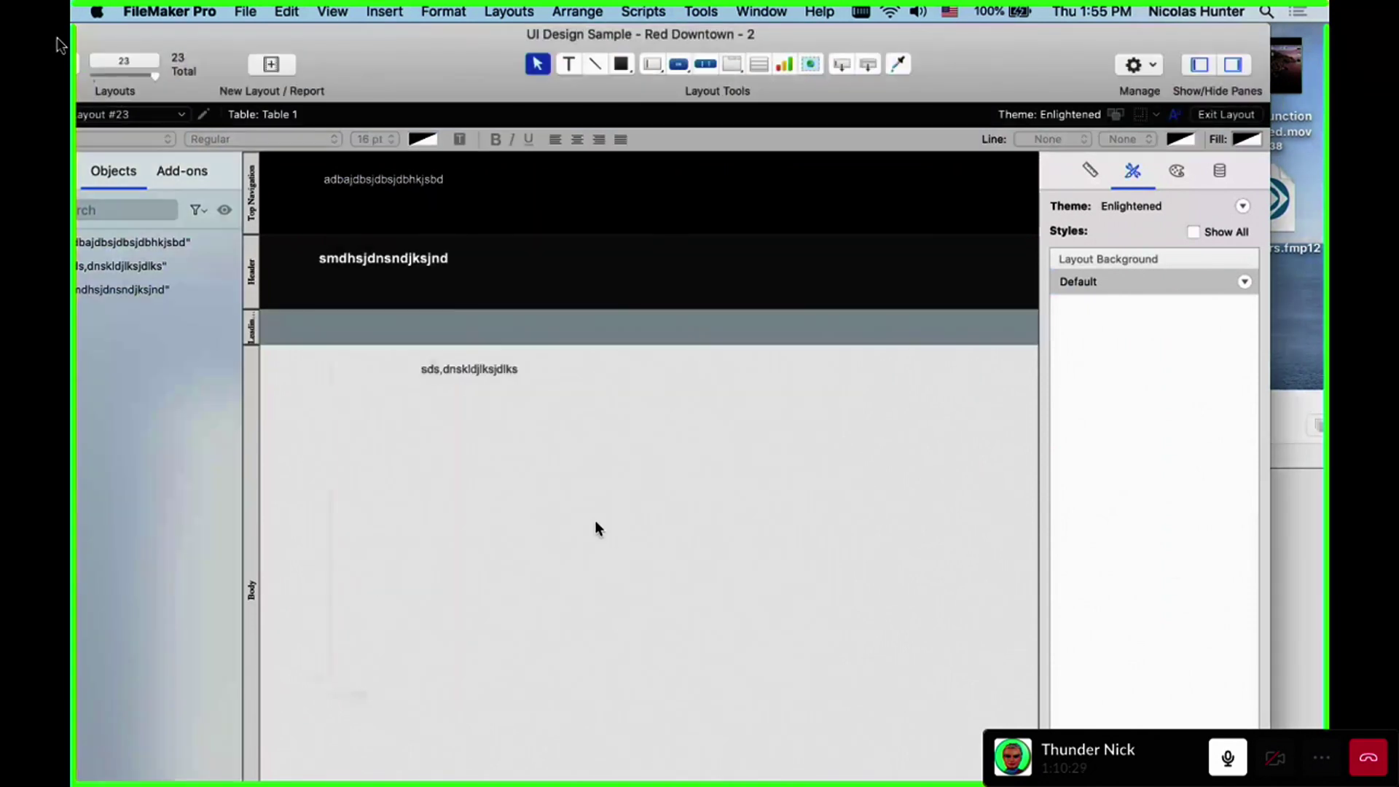
{"action": "left_click", "coordinate": [594, 520]}
Add a text object reading "sdsdsd" to the leading grand summary part
{"action": "left_click", "coordinate": [569, 64]}
{"action": "left_click_drag", "start_coordinate": [486, 319], "coordinate": [598, 337]}
{"action": "type", "text": "sdsdsd"}
{"action": "key", "text": "Escape"}
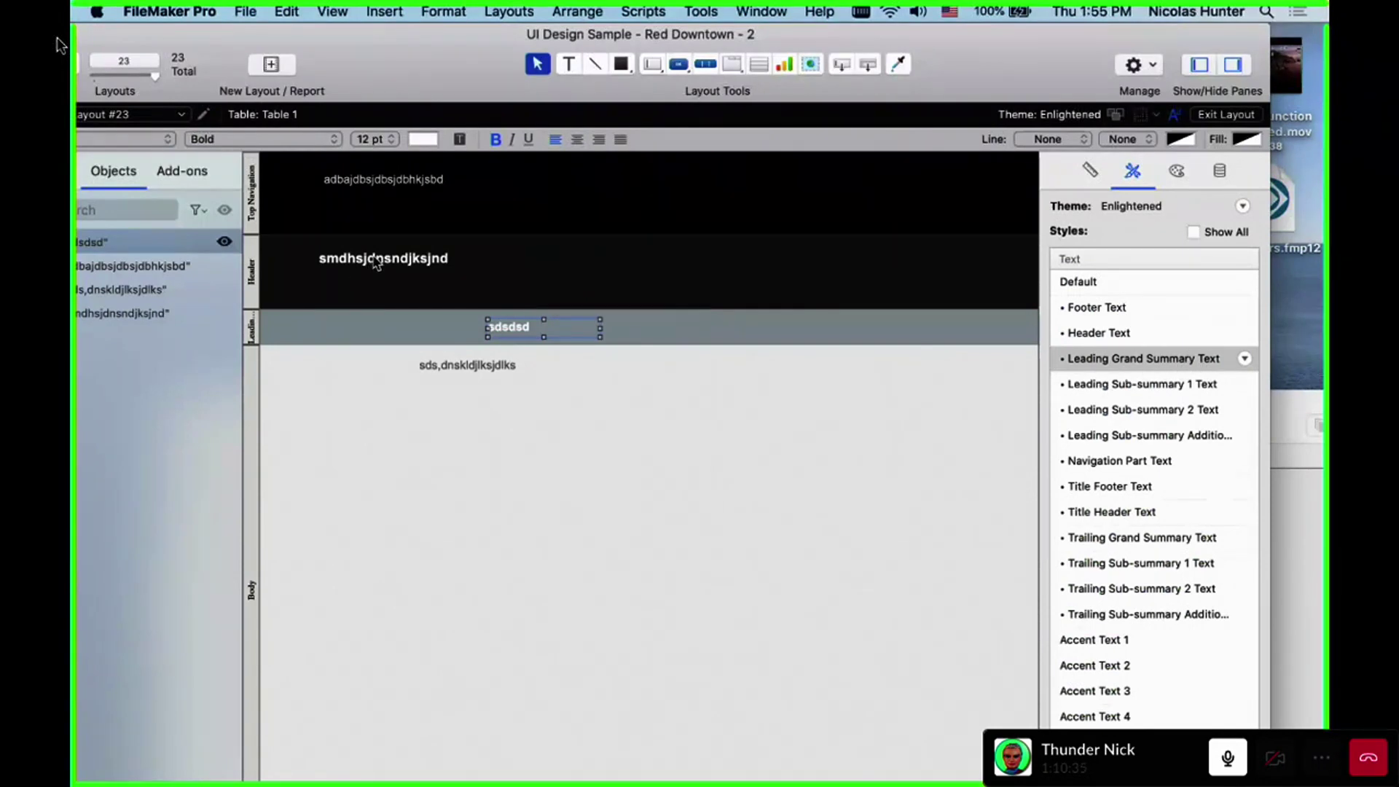
Compare the theme styles assigned to the header, top navigation and body text objects
{"action": "left_click", "coordinate": [376, 261]}
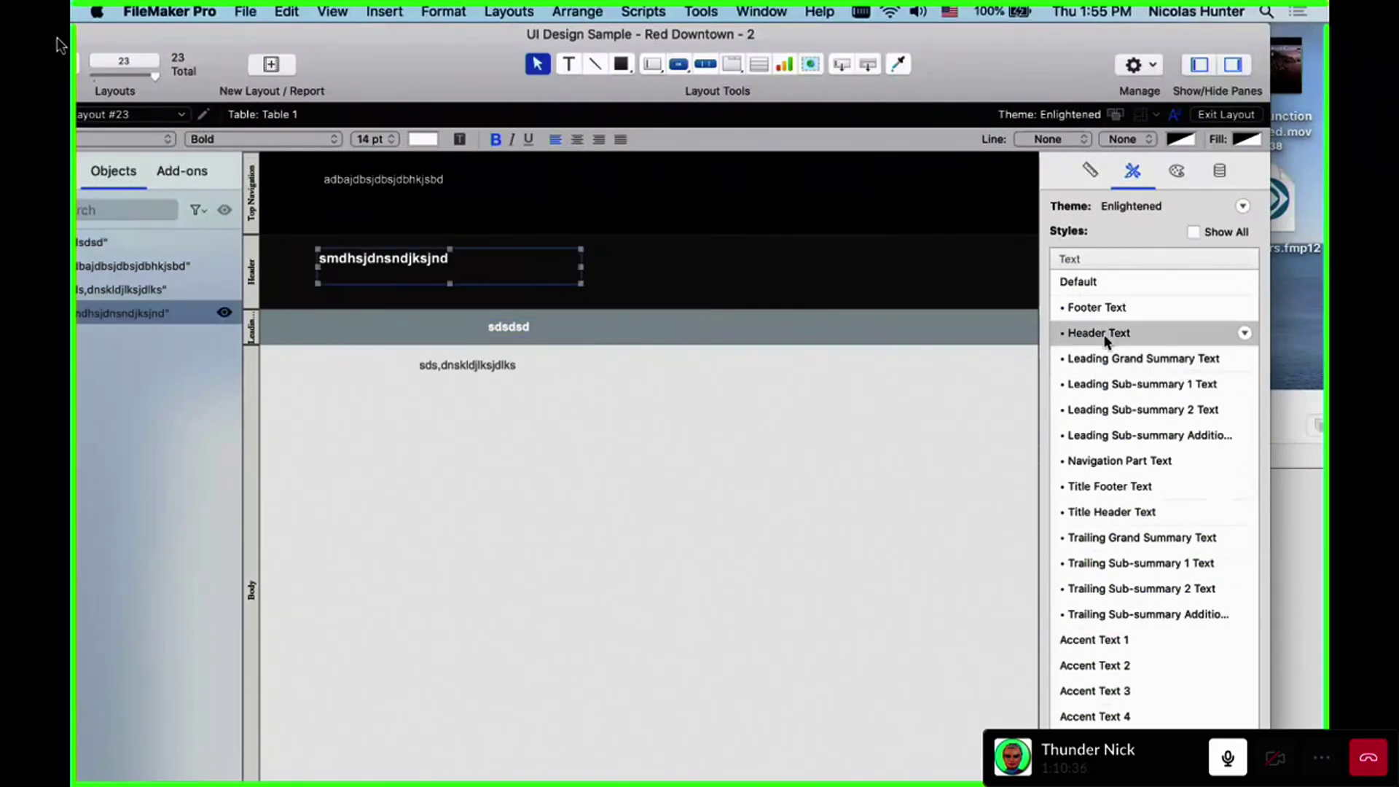
{"action": "left_click", "coordinate": [433, 182]}
{"action": "left_click", "coordinate": [421, 505]}
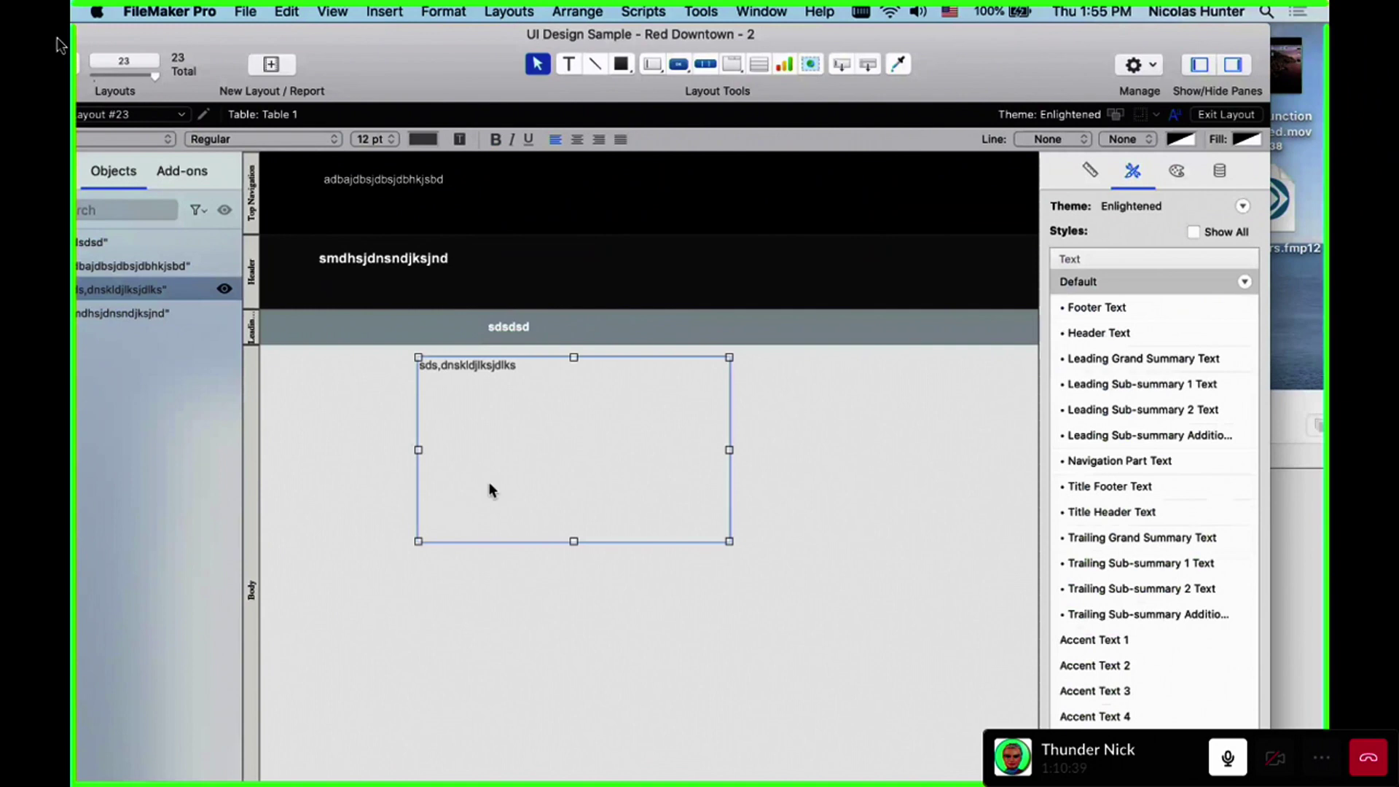
Draw a three-segment button bar in the top navigation part, labelling its segments asasa, asasa and asas
{"action": "left_click", "coordinate": [705, 64]}
{"action": "left_click_drag", "start_coordinate": [590, 168], "coordinate": [949, 206]}
{"action": "type", "text": "asasa"}
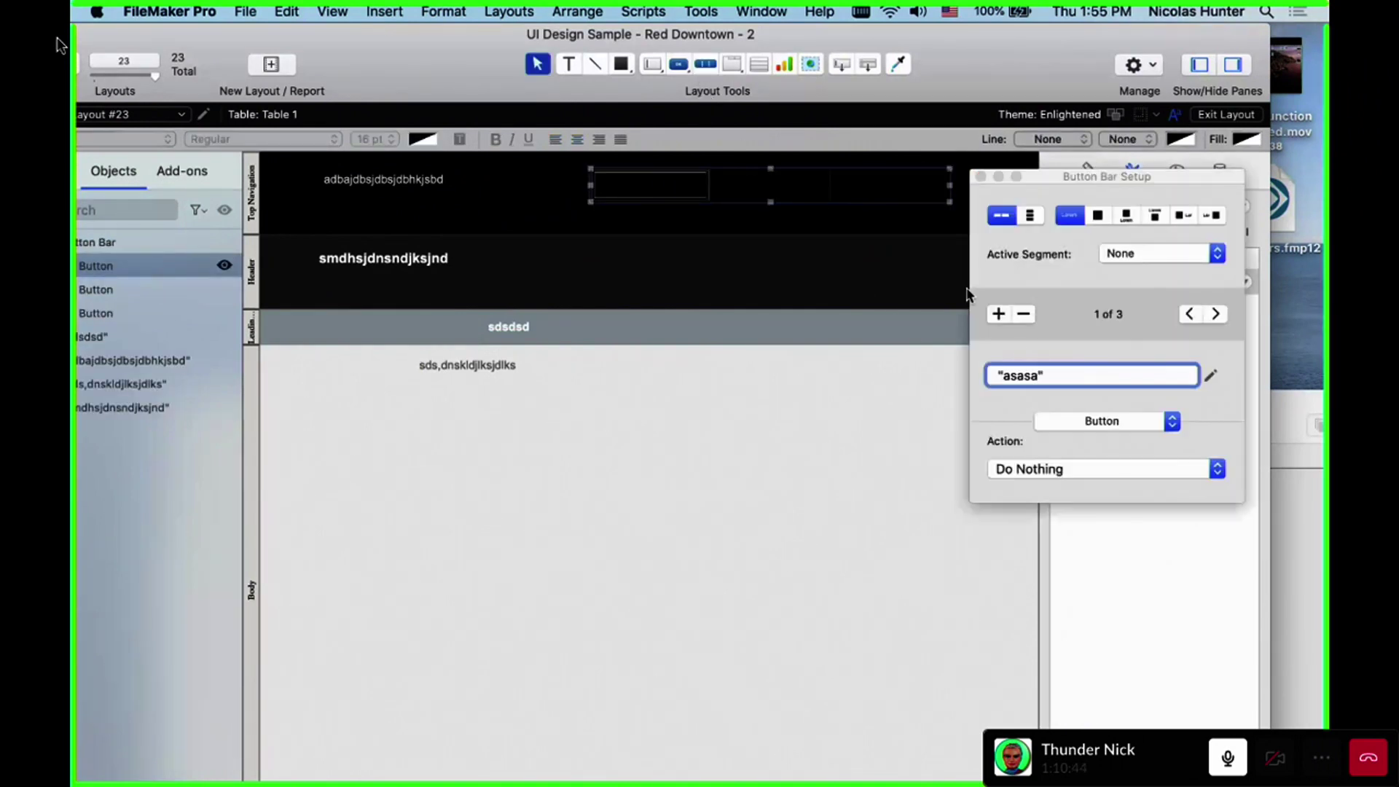
{"action": "key", "text": "Tab"}
{"action": "type", "text": "asasa"}
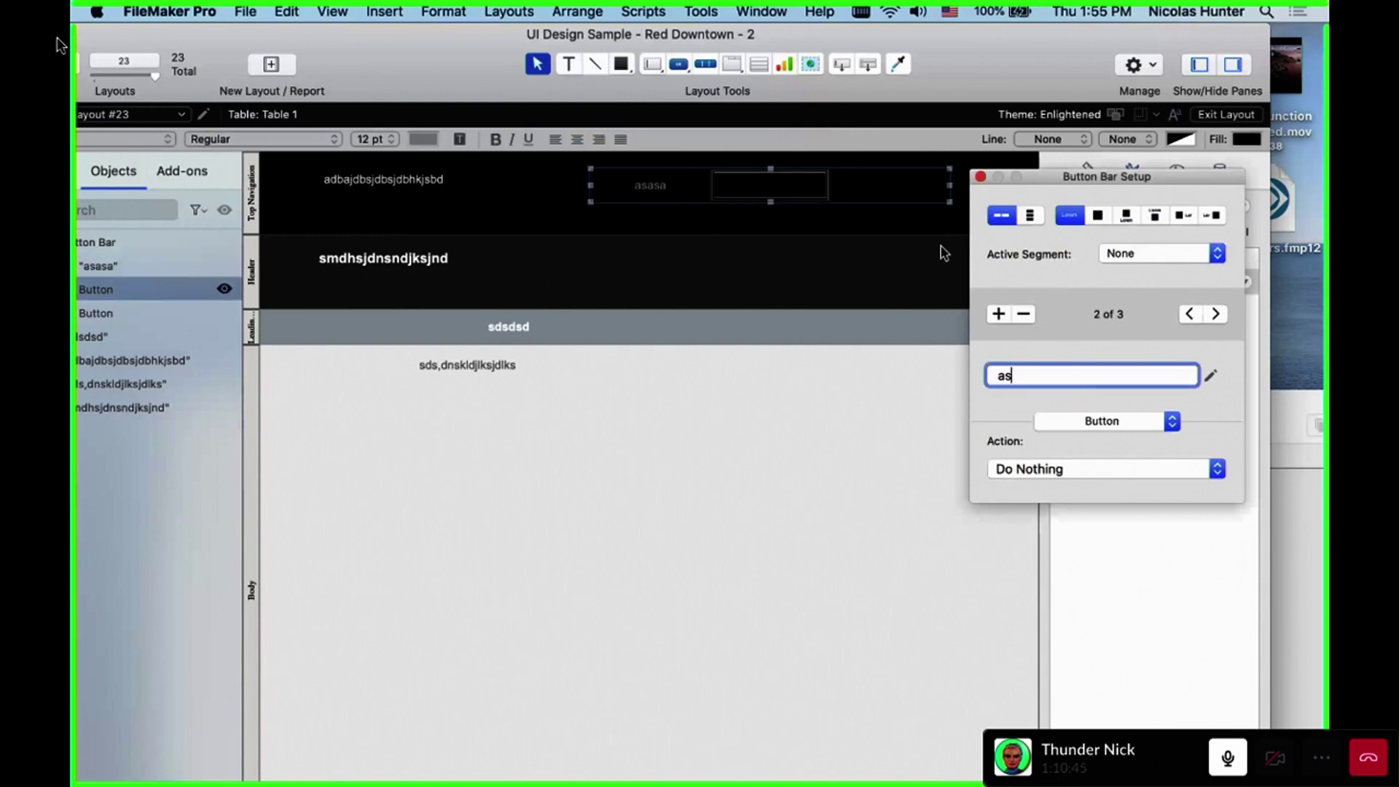
{"action": "key", "text": "Tab"}
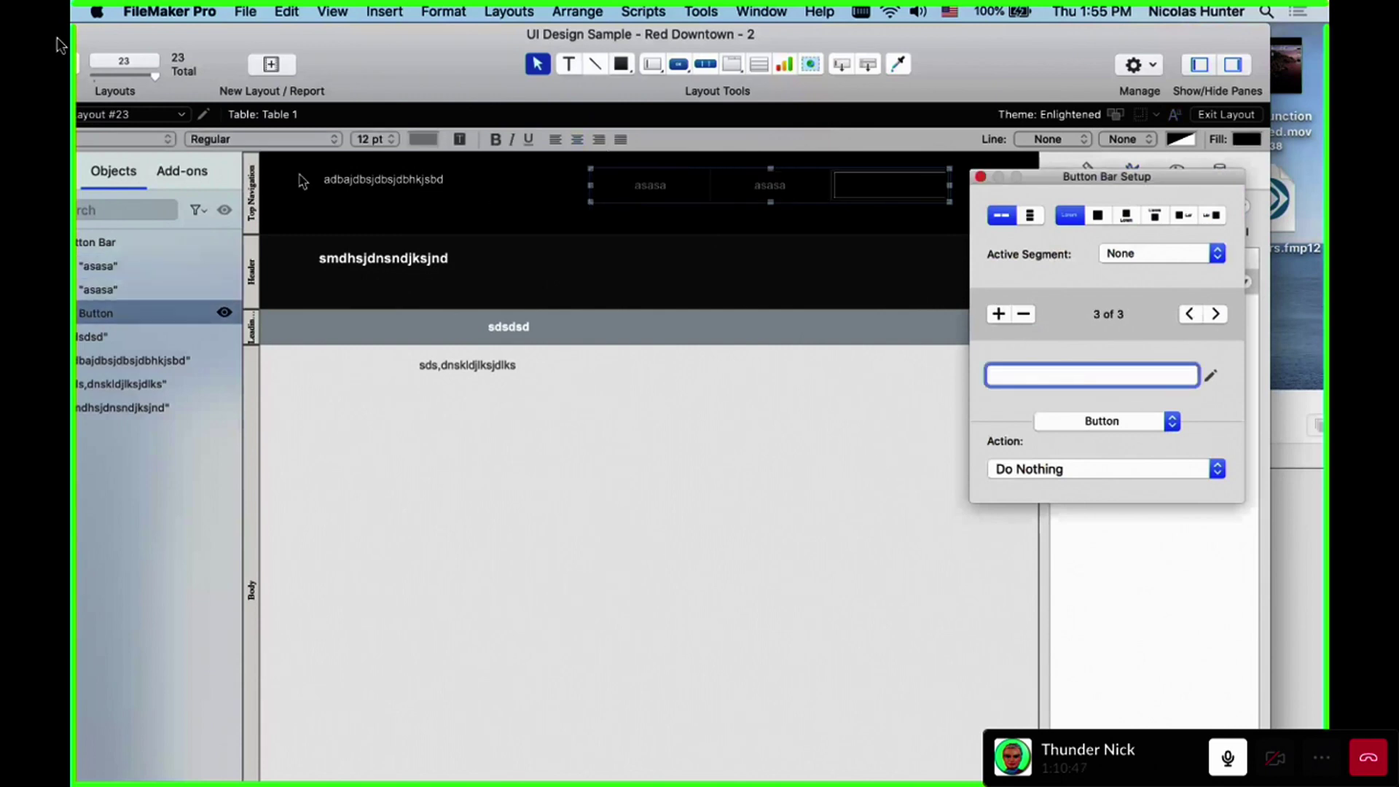
{"action": "type", "text": "asas"}
{"action": "left_click", "coordinate": [831, 421]}
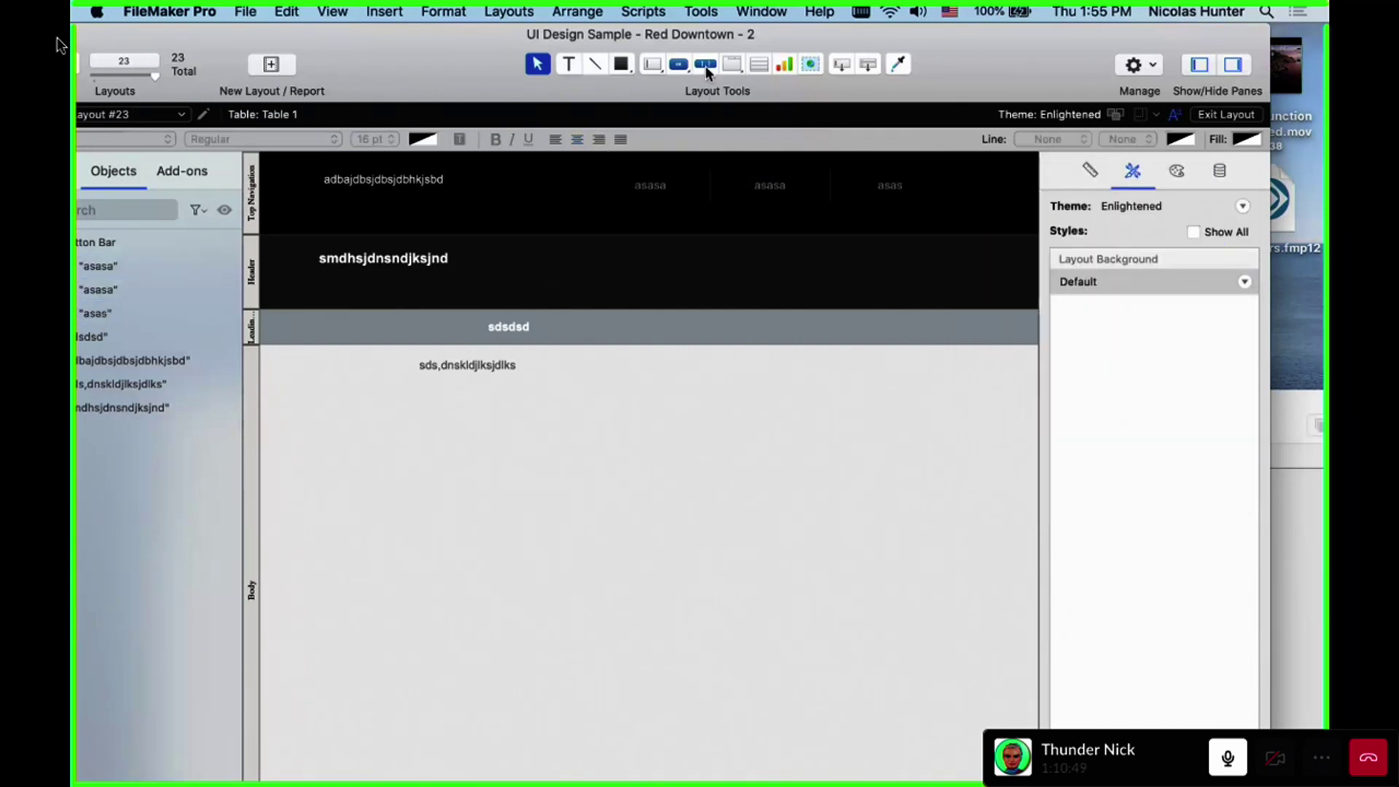
{"action": "left_click", "coordinate": [705, 64]}
{"action": "mouse_move", "coordinate": [613, 257]}
{"action": "left_mouse_down"}
{"action": "mouse_move", "coordinate": [851, 290]}
{"action": "mouse_move", "coordinate": [845, 330]}
{"action": "left_mouse_up"}
{"action": "left_click", "coordinate": [612, 397]}
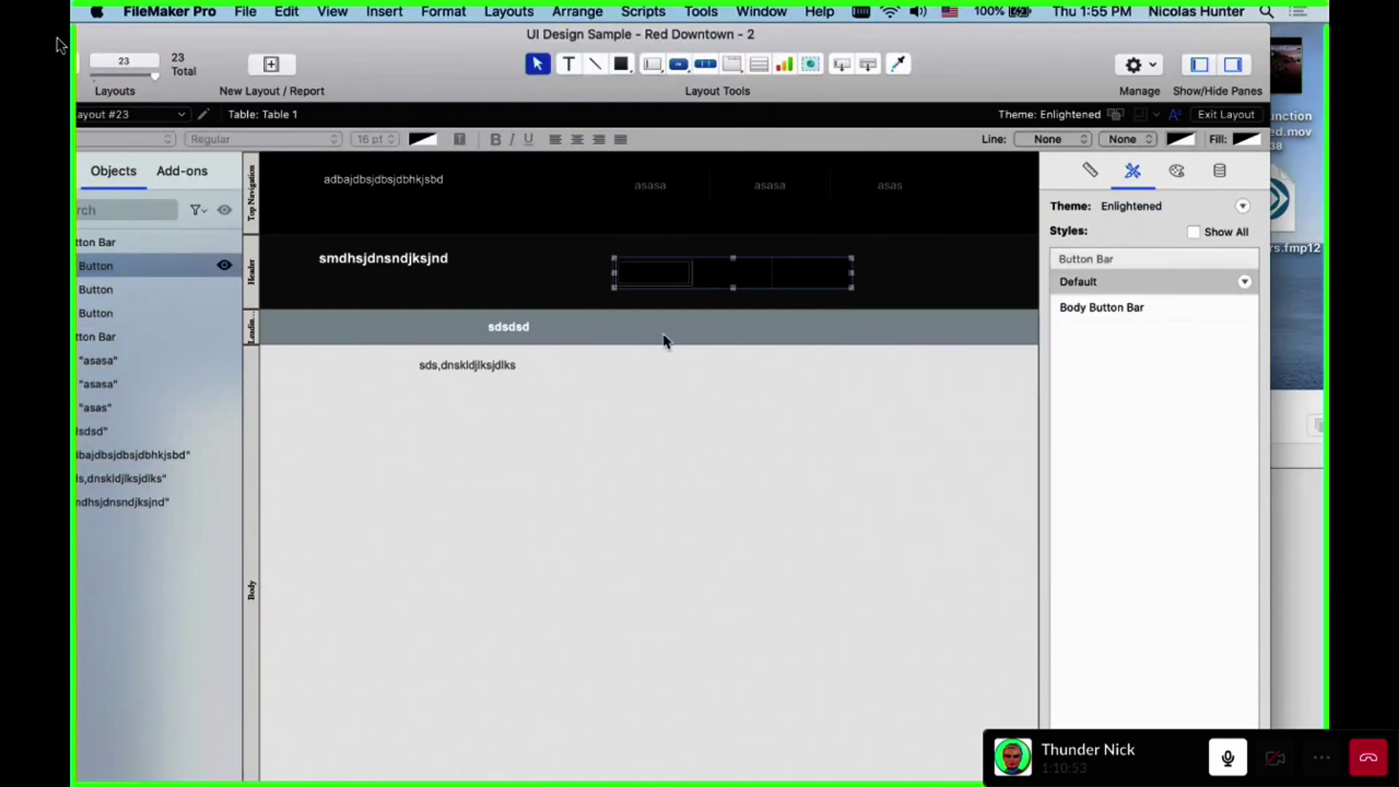
{"action": "left_click", "coordinate": [663, 282]}
{"action": "key", "text": "Delete"}
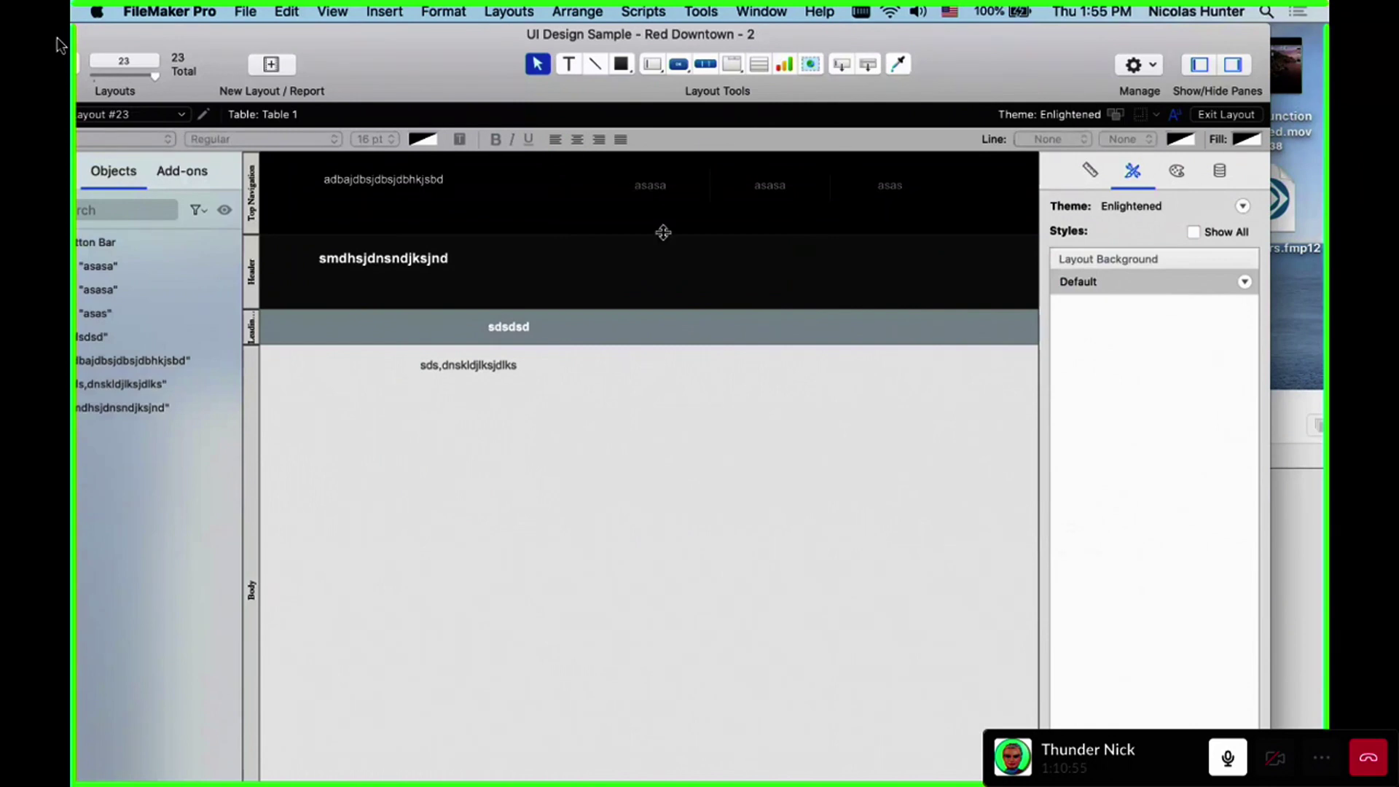
Draw an unlabelled three-segment button bar in the body part and apply the Body Button Bar style to it
{"action": "left_click", "coordinate": [630, 493]}
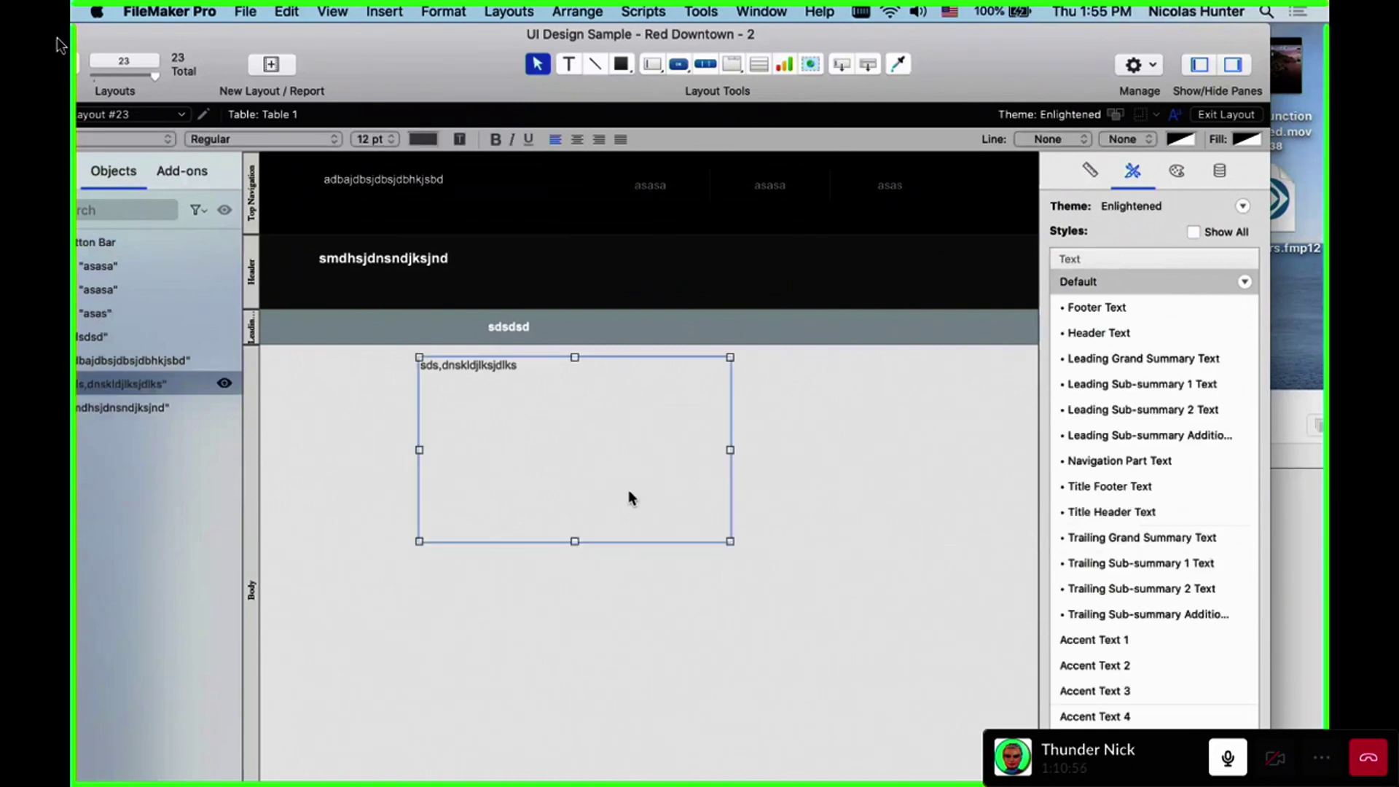
{"action": "left_click", "coordinate": [702, 66]}
{"action": "mouse_move", "coordinate": [658, 444]}
{"action": "left_mouse_down"}
{"action": "mouse_move", "coordinate": [866, 509]}
{"action": "mouse_move", "coordinate": [919, 508]}
{"action": "mouse_move", "coordinate": [930, 488]}
{"action": "left_mouse_up"}
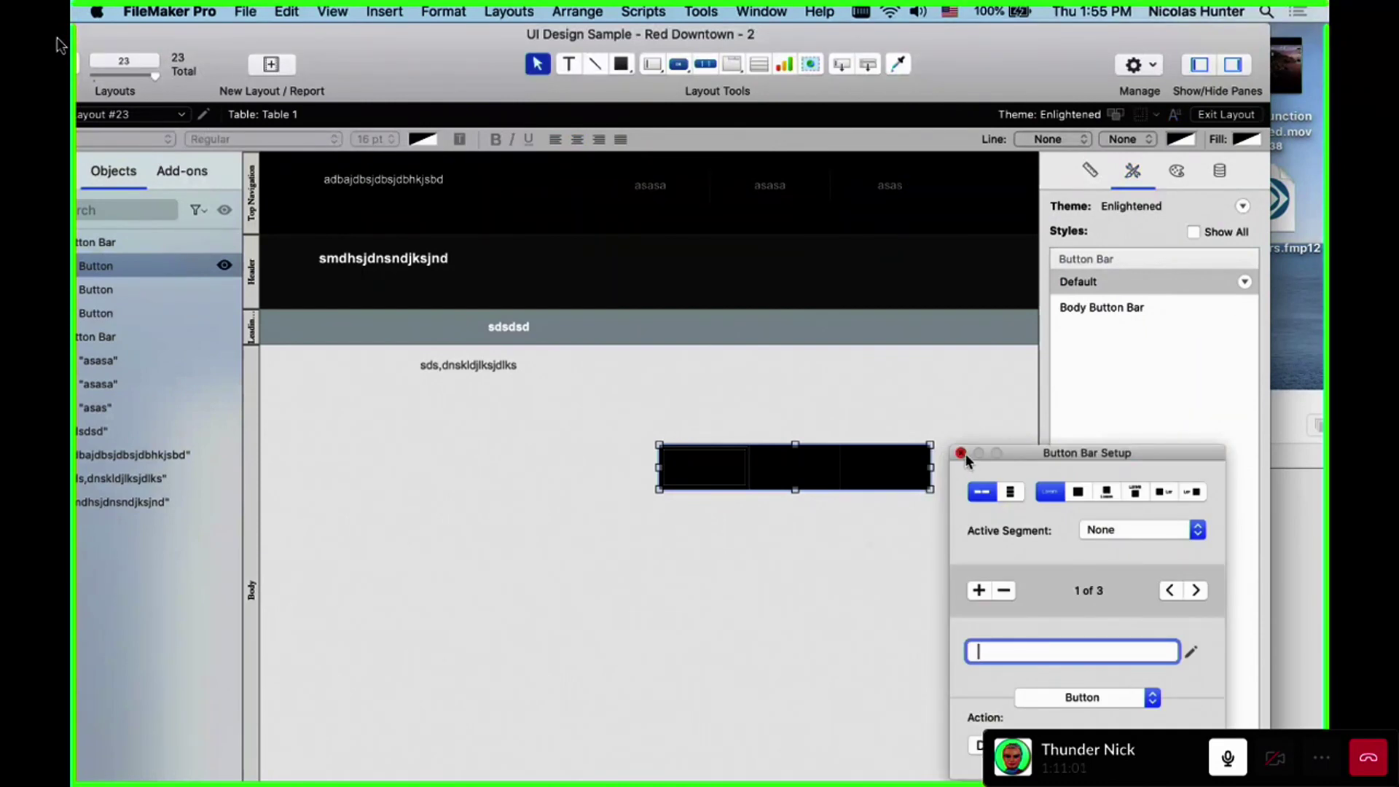
{"action": "left_click", "coordinate": [960, 453]}
{"action": "left_click", "coordinate": [1103, 308]}
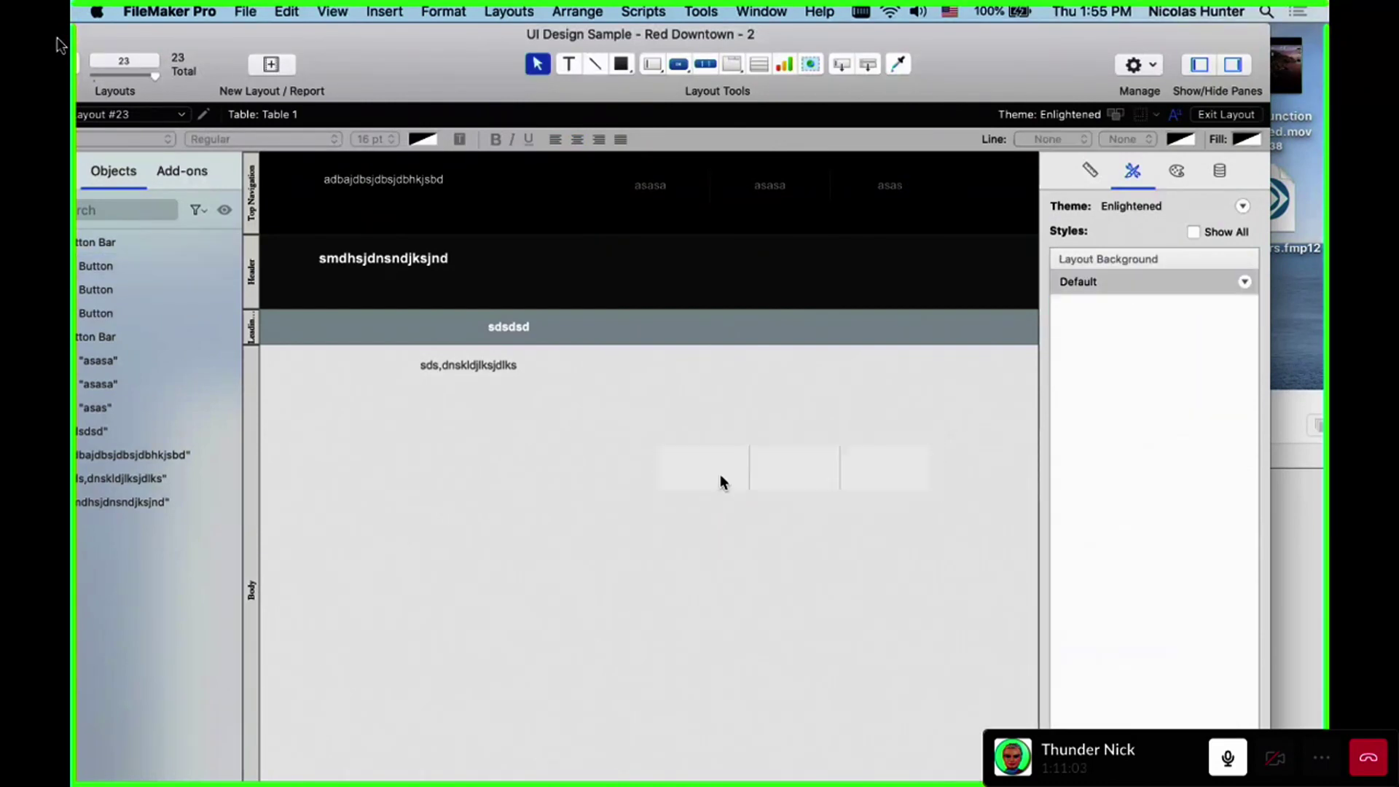
Delete the button bars in the body and top navigation parts
{"action": "left_click", "coordinate": [767, 479]}
{"action": "left_click", "coordinate": [768, 187]}
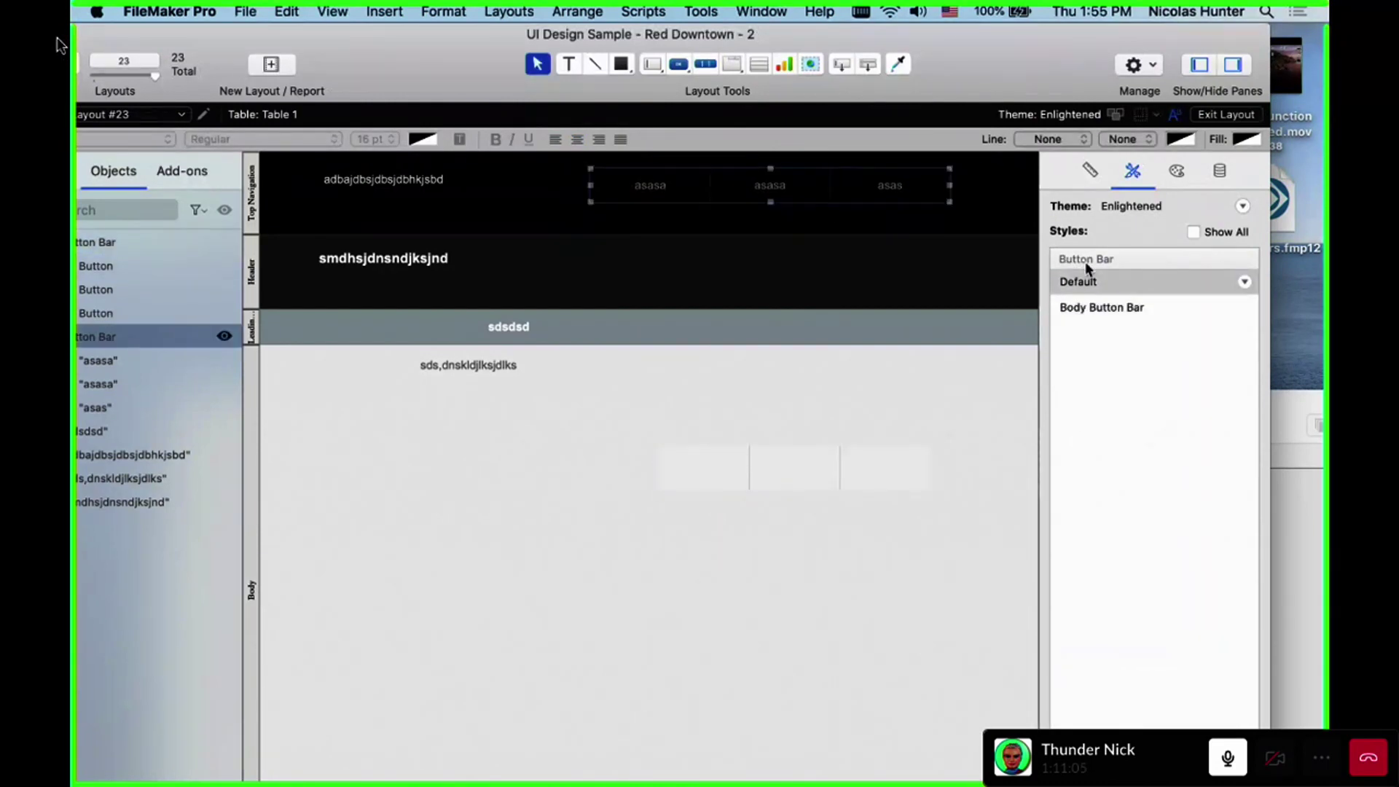
{"action": "left_click", "coordinate": [745, 462], "text": "shift"}
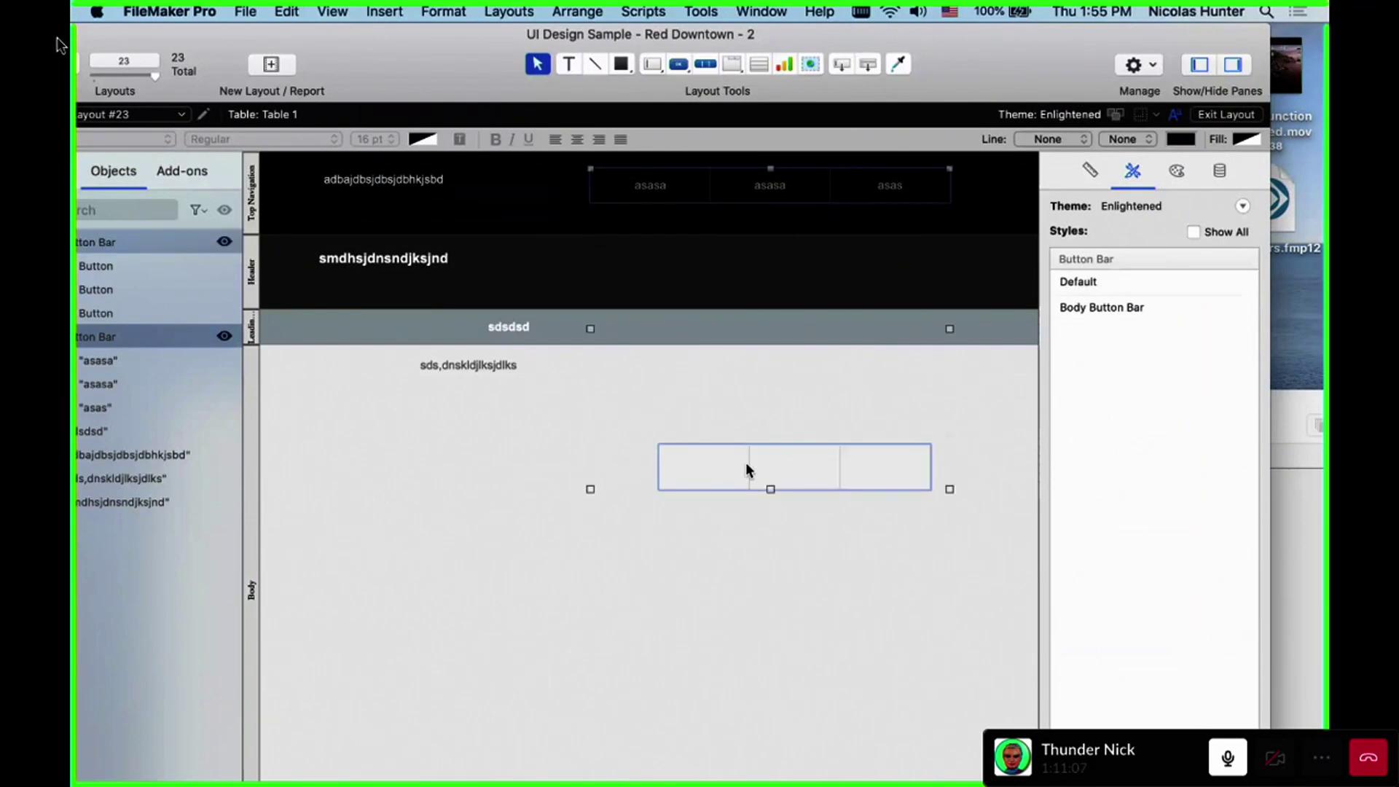
{"action": "key", "text": "Delete"}
Shift the top navigation text slightly down and to the left and apply the Leading Sub-summary 1 Text style to it
{"action": "left_click", "coordinate": [429, 181]}
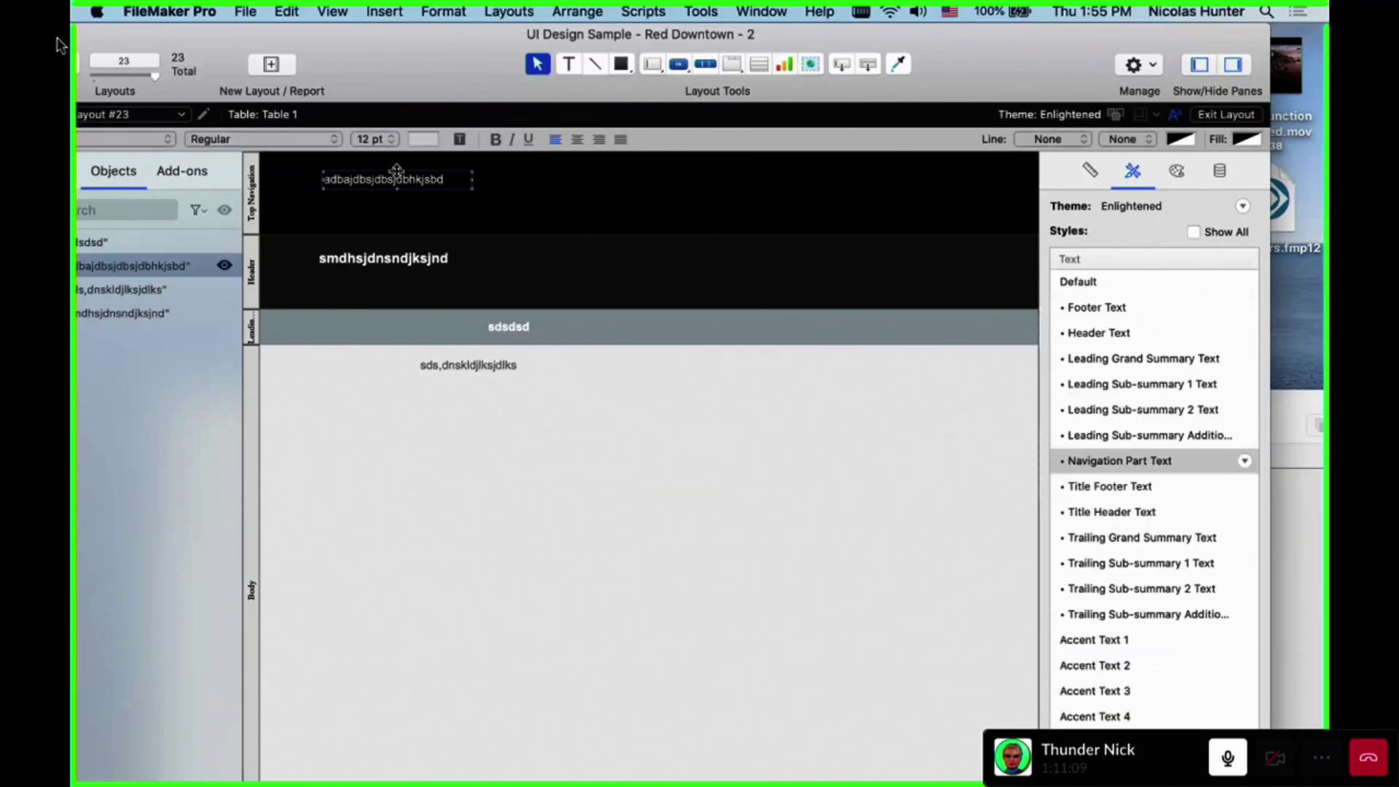
{"action": "left_click_drag", "start_coordinate": [396, 173], "coordinate": [393, 180]}
{"action": "left_click_drag", "start_coordinate": [416, 200], "coordinate": [405, 207]}
{"action": "left_click", "coordinate": [1081, 394]}
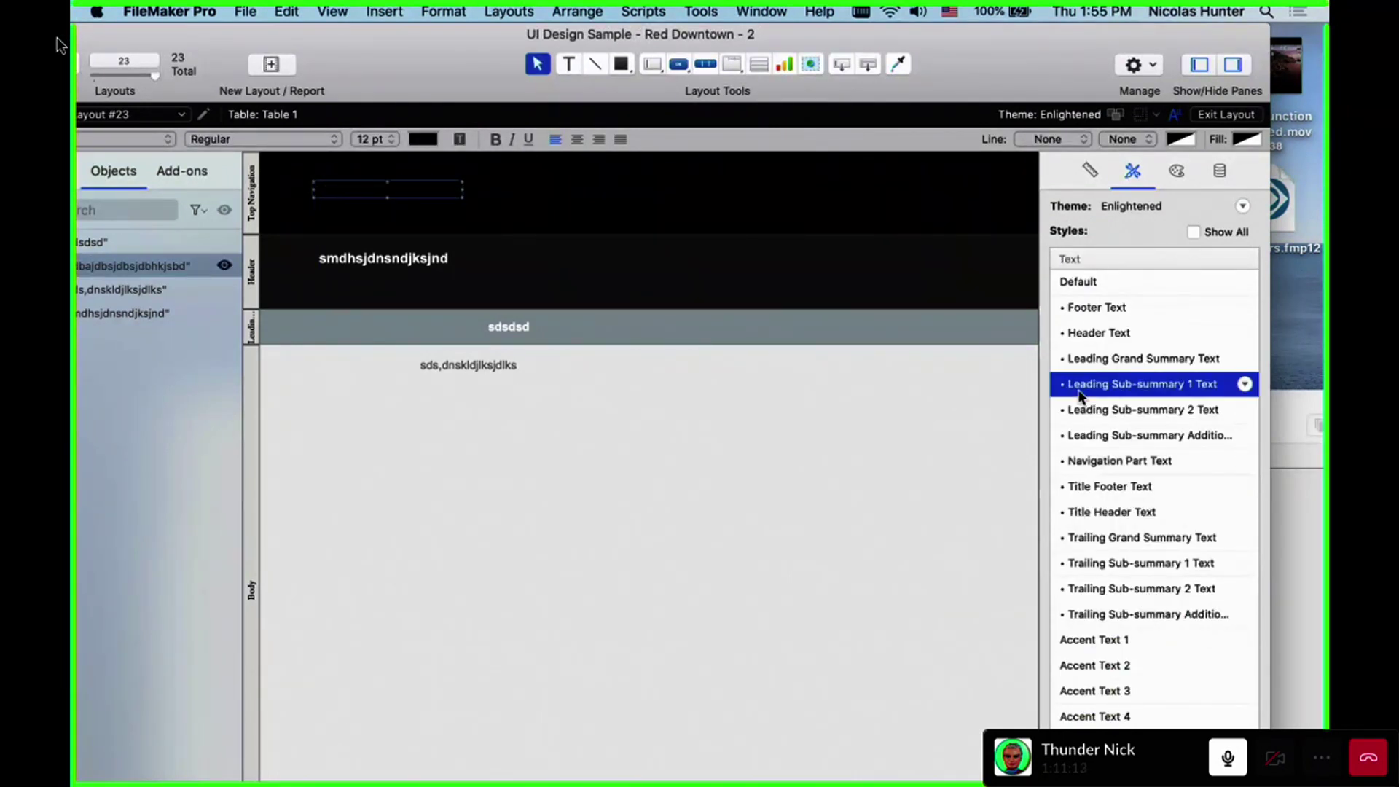
{"action": "left_click", "coordinate": [1245, 384]}
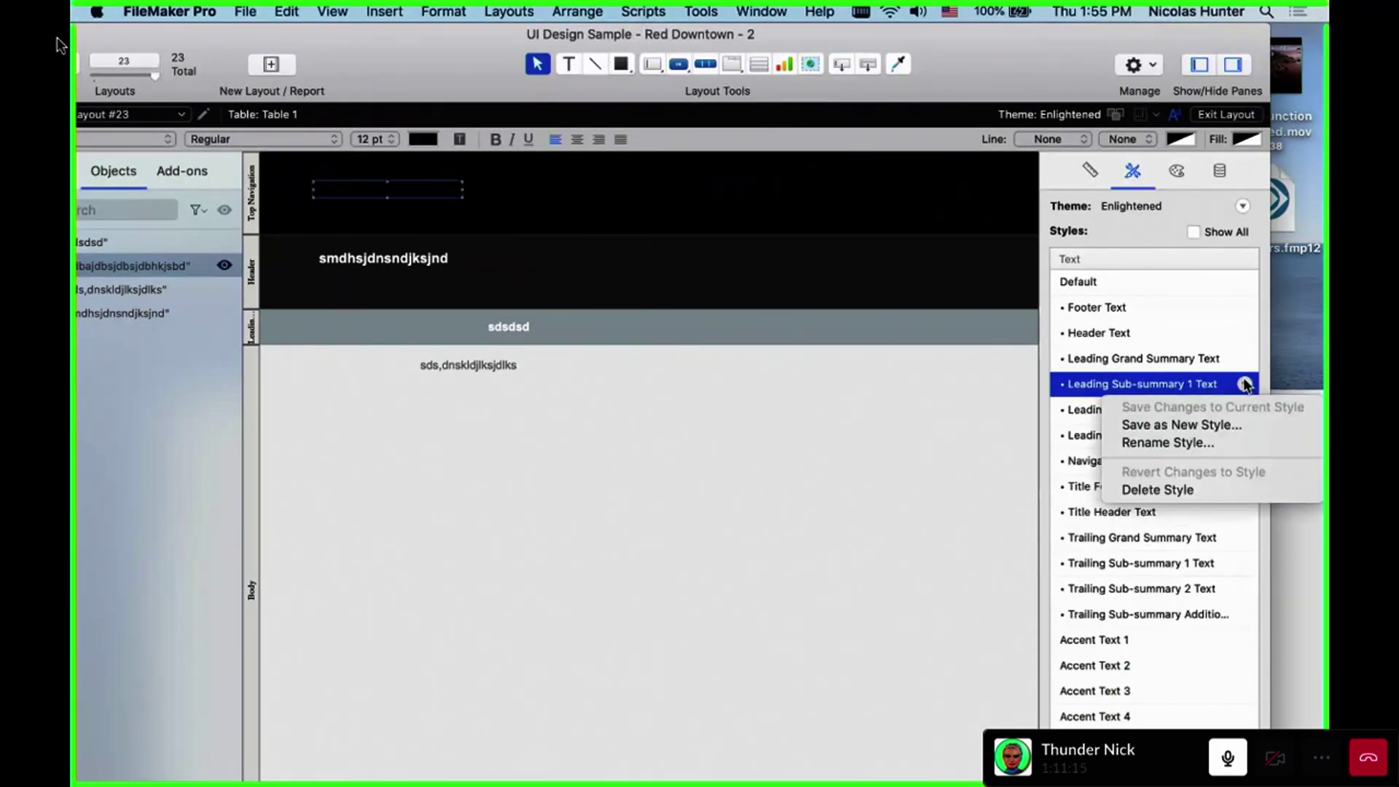
{"action": "left_click", "coordinate": [1244, 384]}
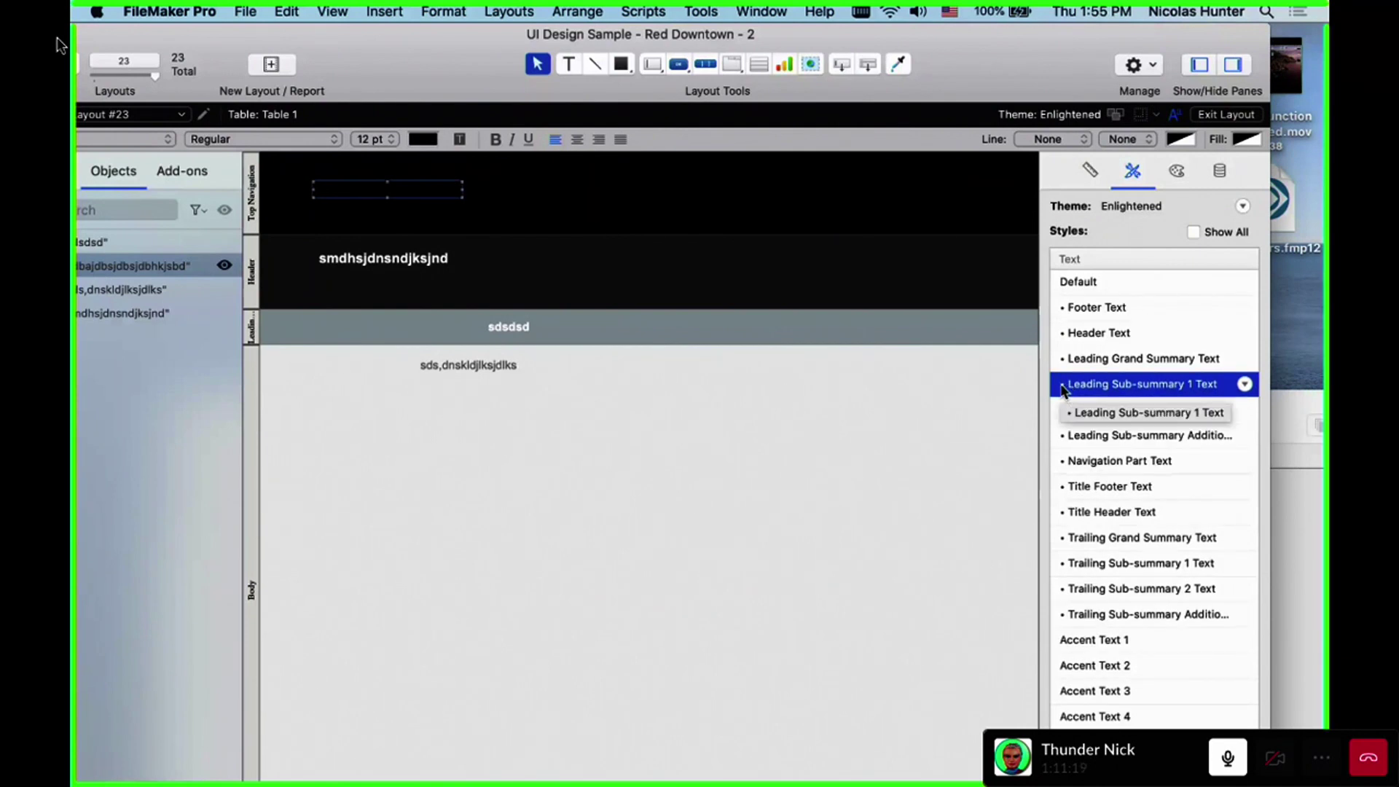
Move the top navigation text object further right within its part
{"action": "left_click", "coordinate": [758, 421]}
{"action": "left_click", "coordinate": [408, 197]}
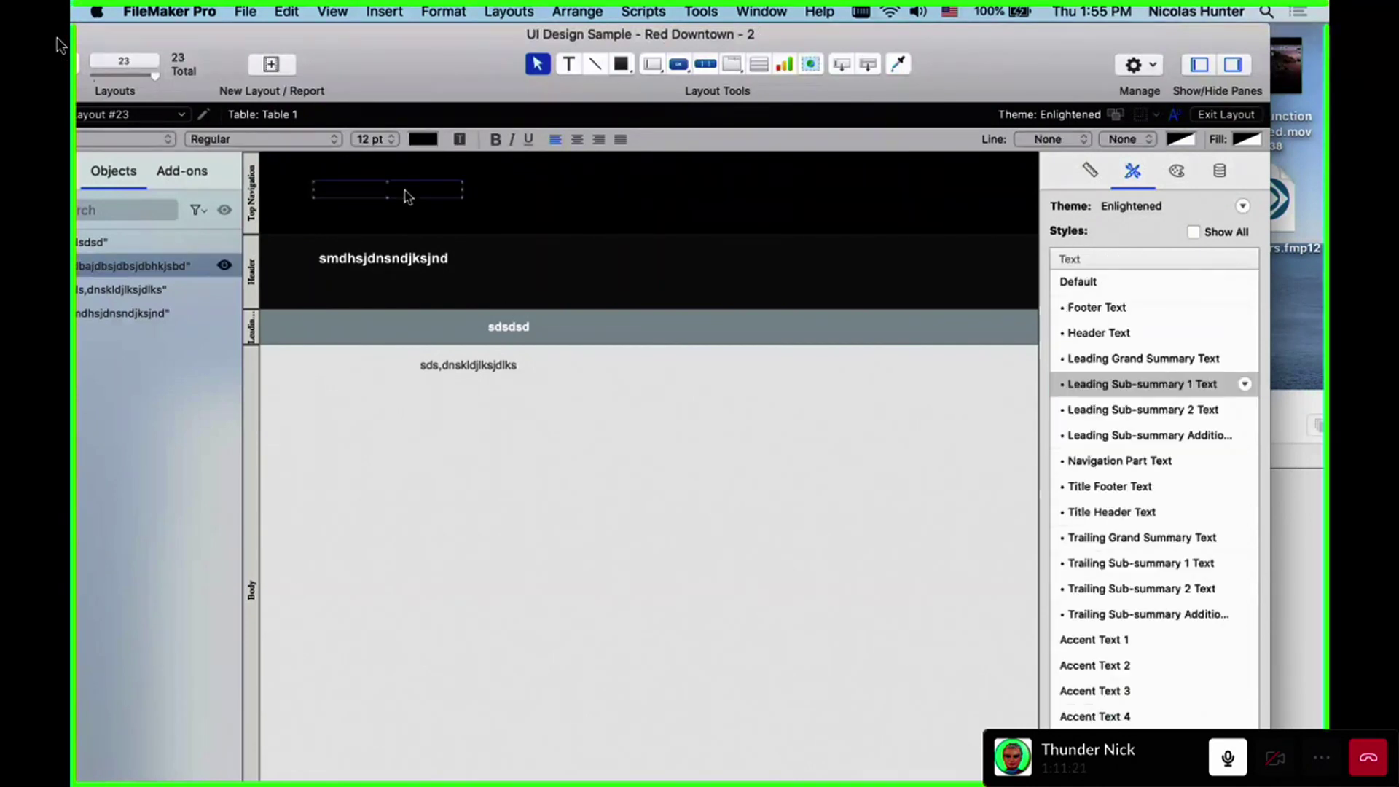
{"action": "left_click", "coordinate": [491, 203]}
{"action": "left_click_drag", "start_coordinate": [462, 187], "coordinate": [510, 193]}
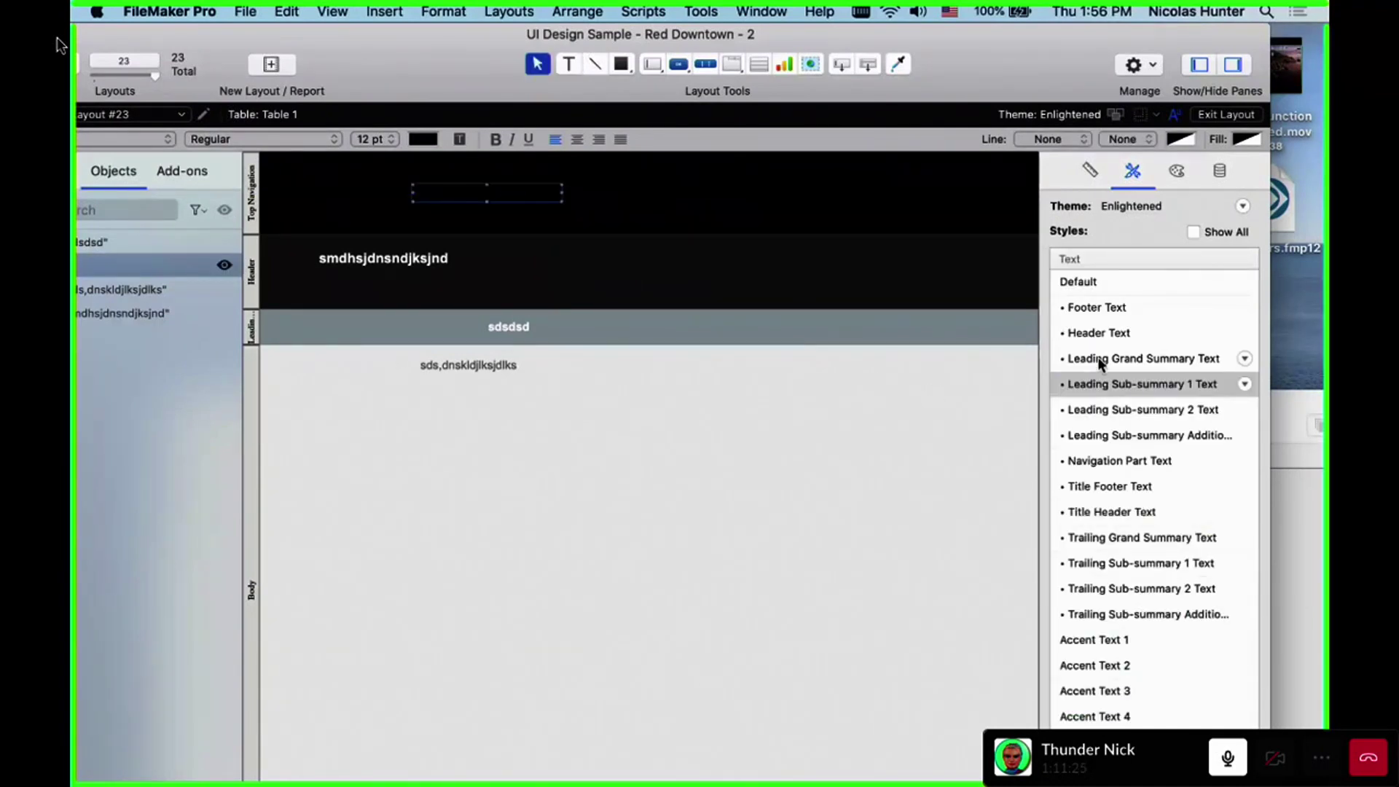
Try the Footer Text style on the top navigation text object, then apply the Header Text style instead
{"action": "left_click", "coordinate": [1098, 309]}
{"action": "left_click", "coordinate": [1102, 333]}
{"action": "left_click", "coordinate": [710, 463]}
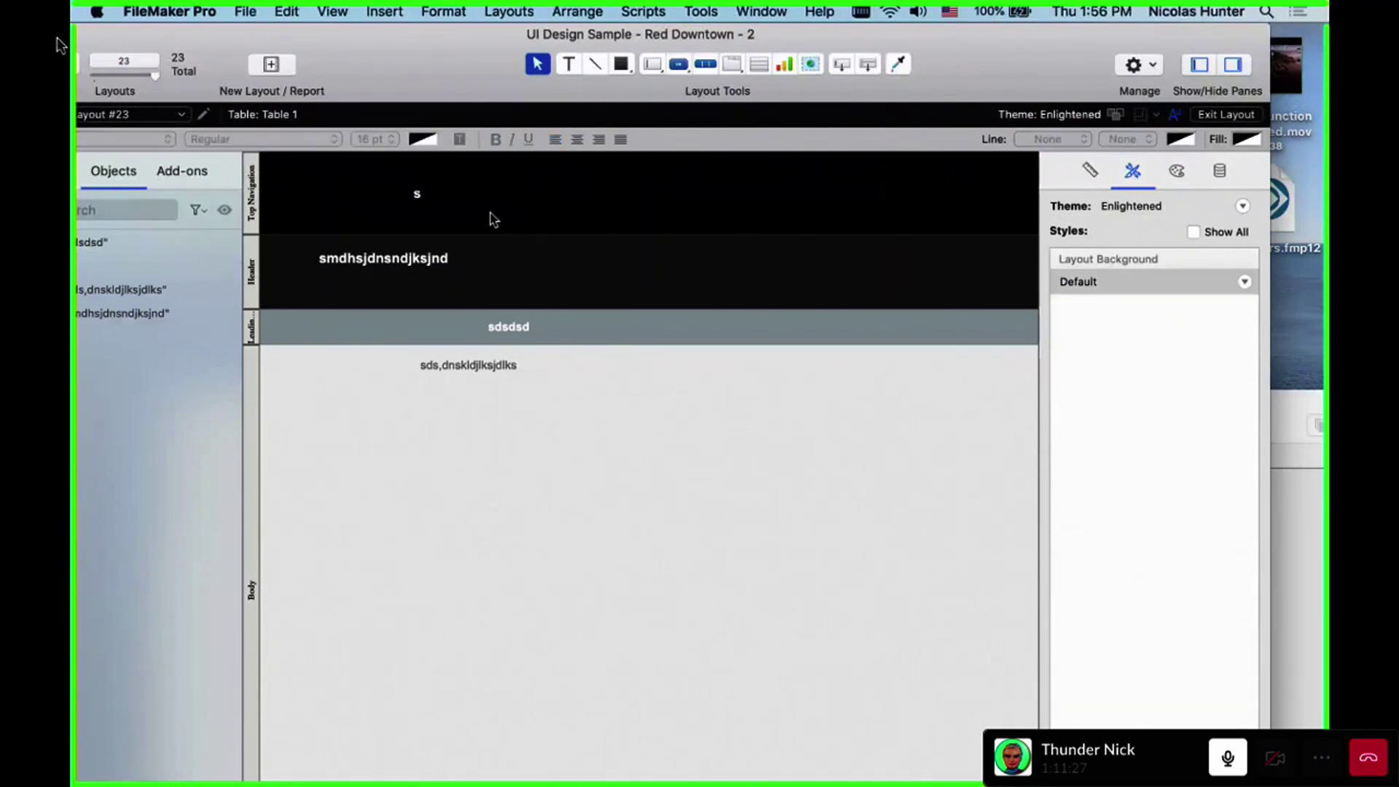
{"action": "left_click", "coordinate": [457, 191]}
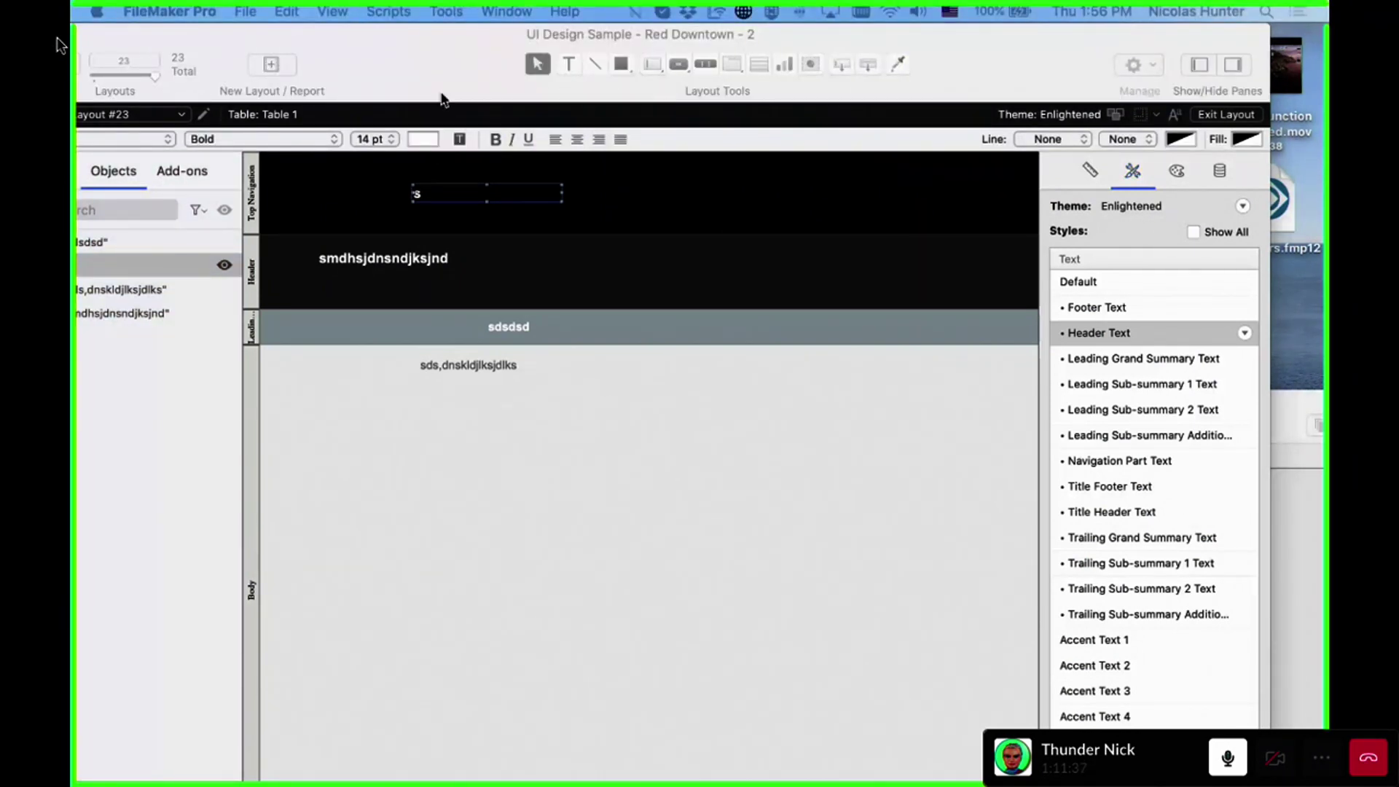
Move the sample layout window out of the way and bring The Nest II (LCH) window to the front, placing it near the screen's top
{"action": "left_click", "coordinate": [445, 88]}
{"action": "left_click_drag", "start_coordinate": [445, 84], "coordinate": [334, 210]}
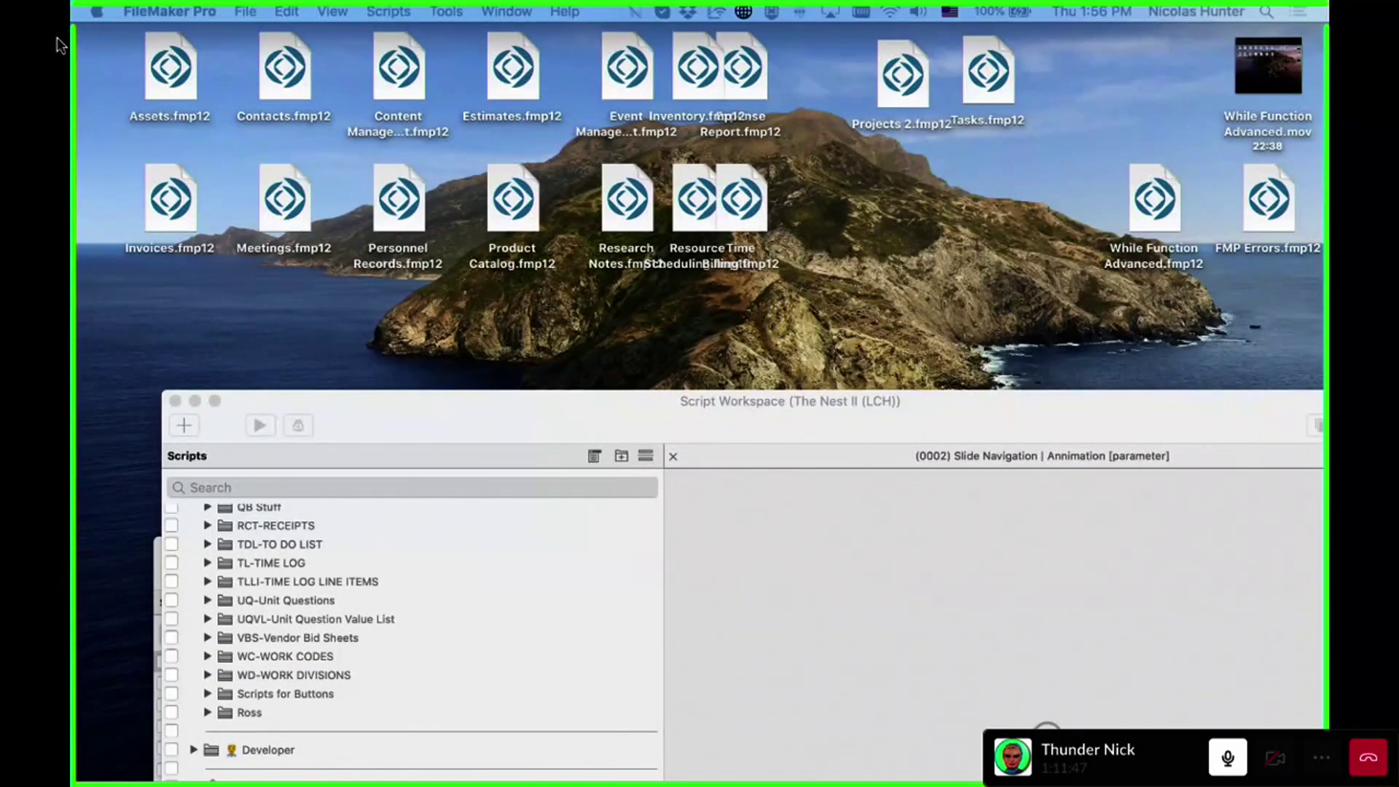
{"action": "double_click", "coordinate": [422, 619]}
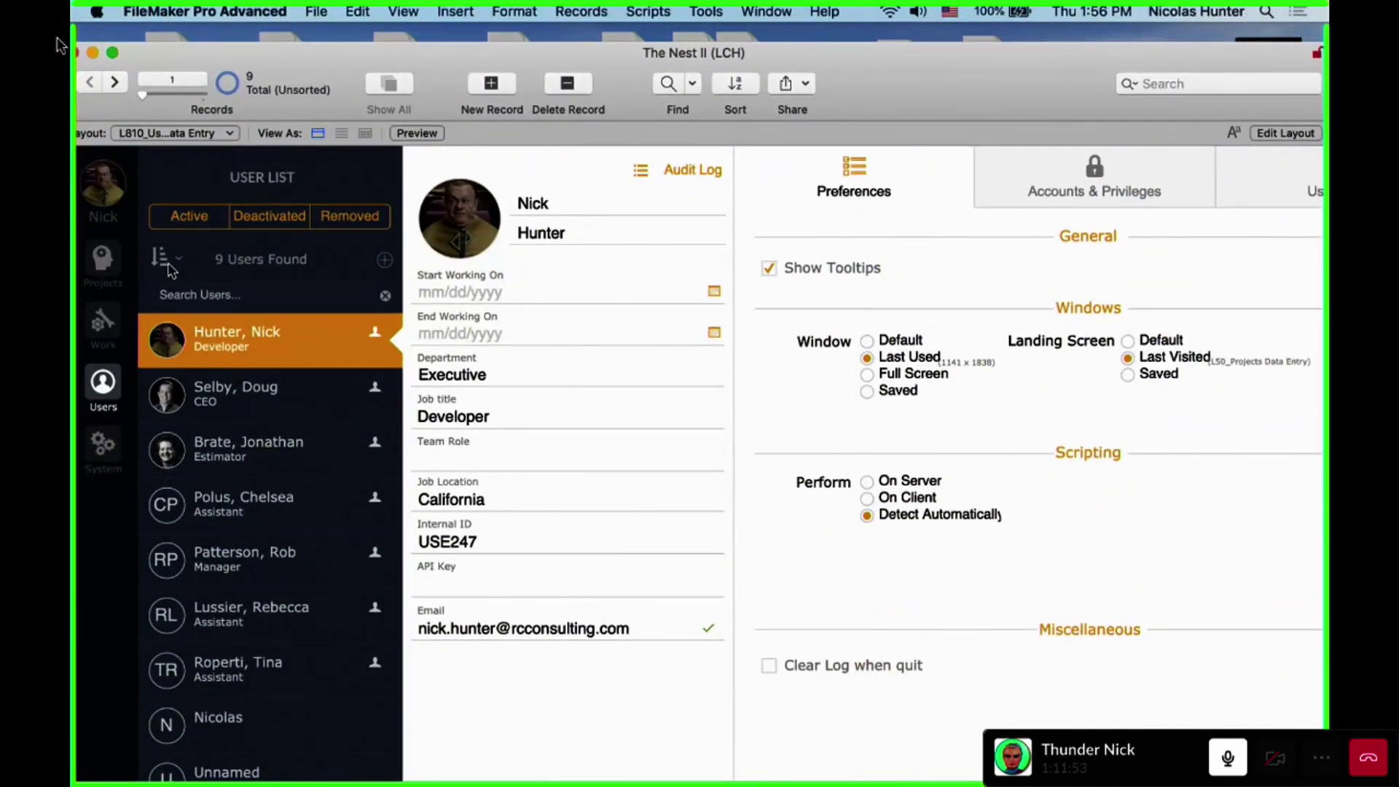
{"action": "left_click_drag", "start_coordinate": [251, 58], "coordinate": [294, 34]}
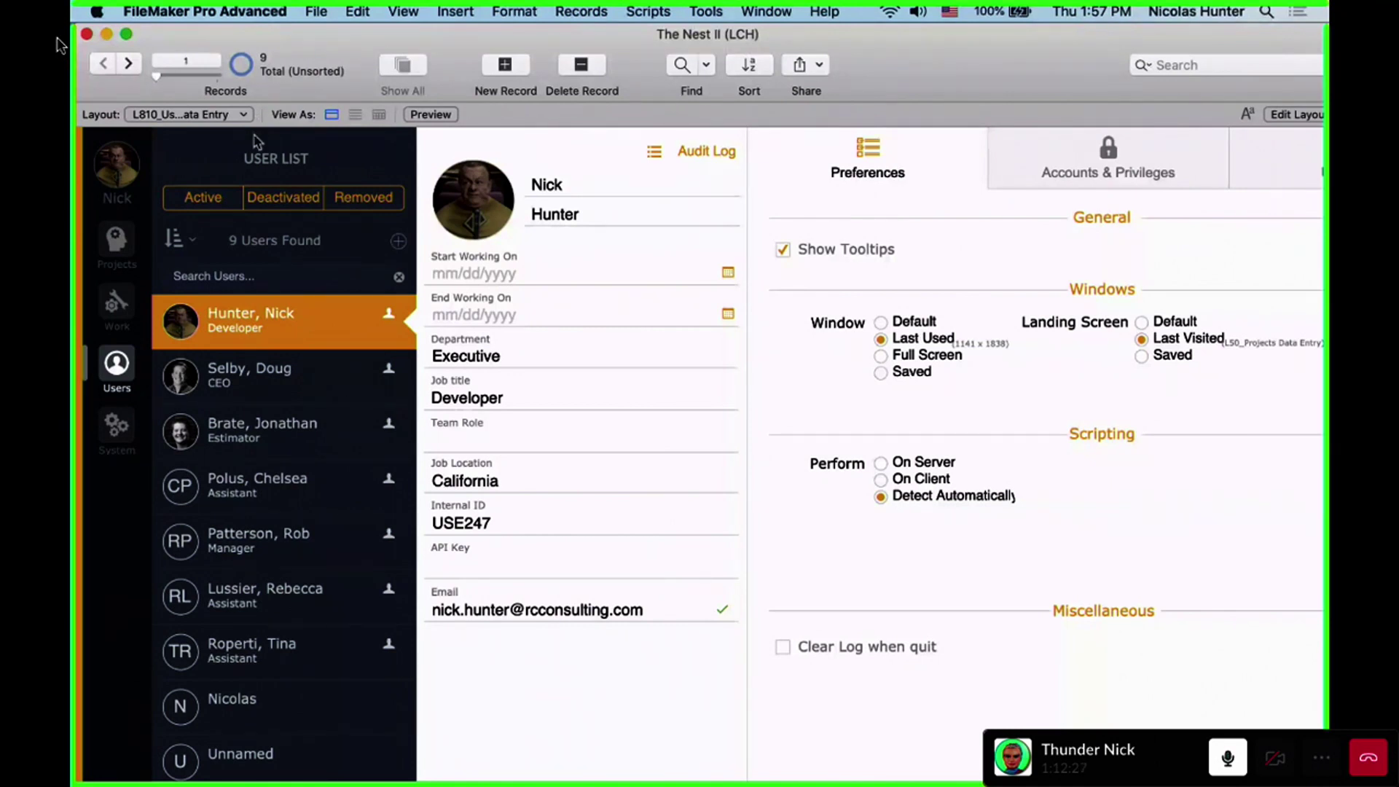
Go to the Projects screen of The Nest II and open its layout for editing in Layout mode
{"action": "left_click", "coordinate": [117, 237]}
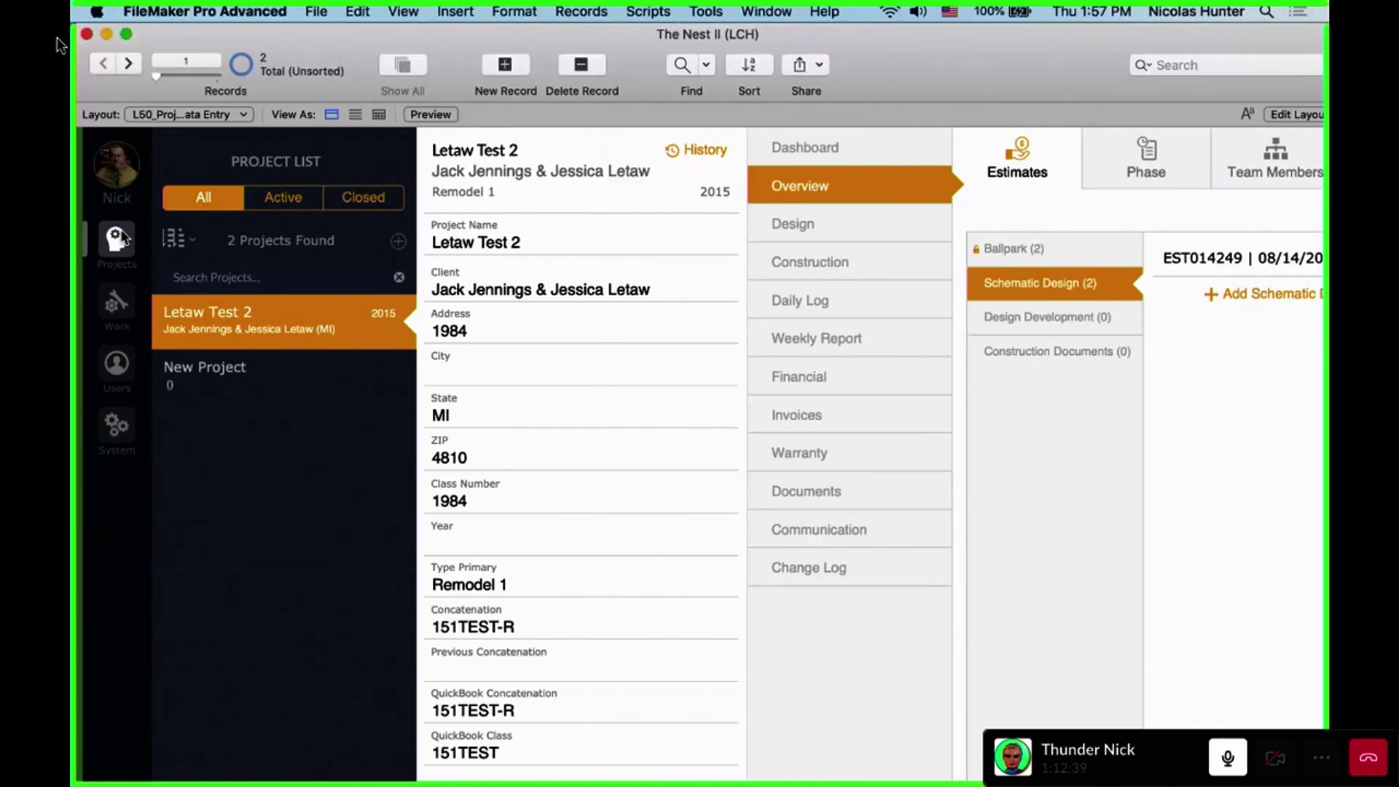
{"action": "key", "text": "super+l"}
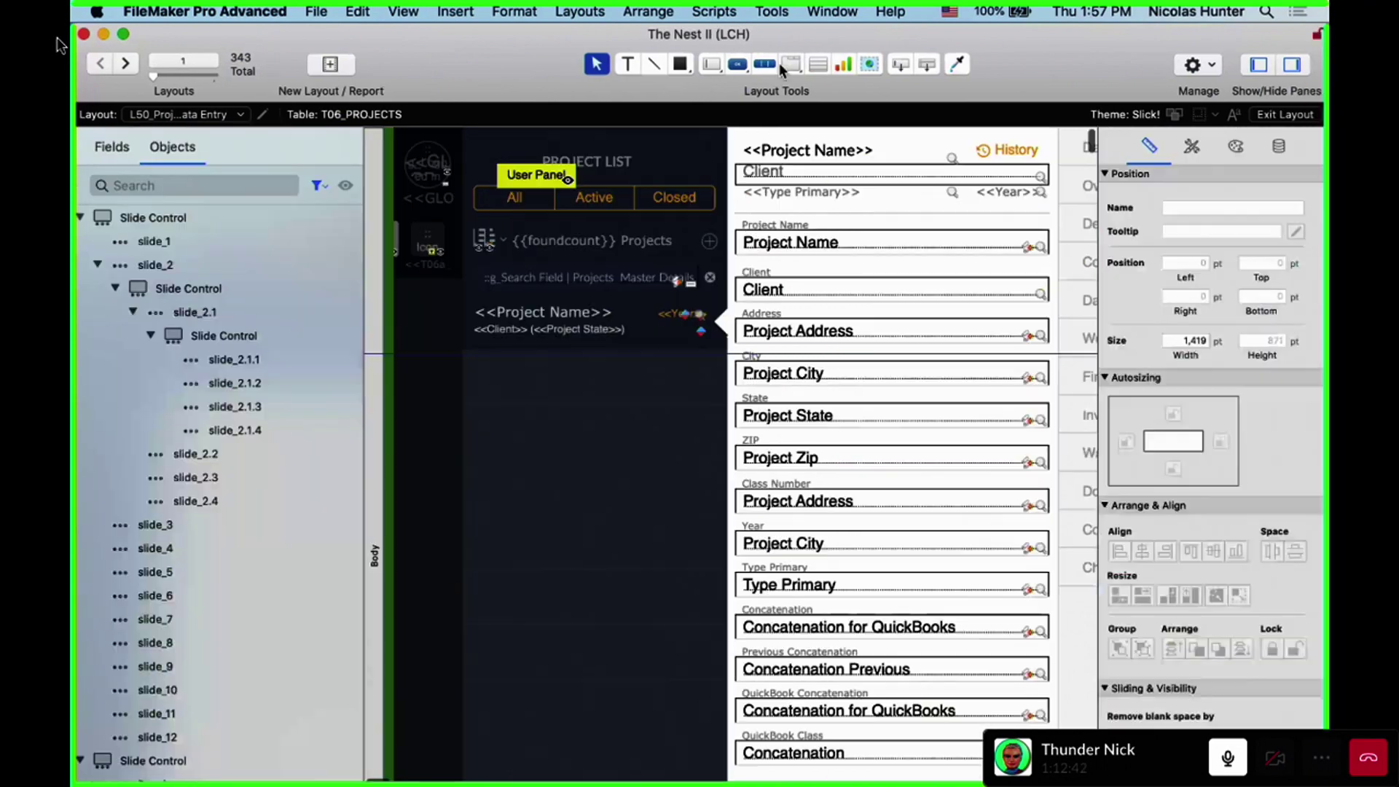
{"action": "left_click", "coordinate": [790, 64]}
{"action": "left_click_drag", "start_coordinate": [983, 287], "coordinate": [987, 297]}
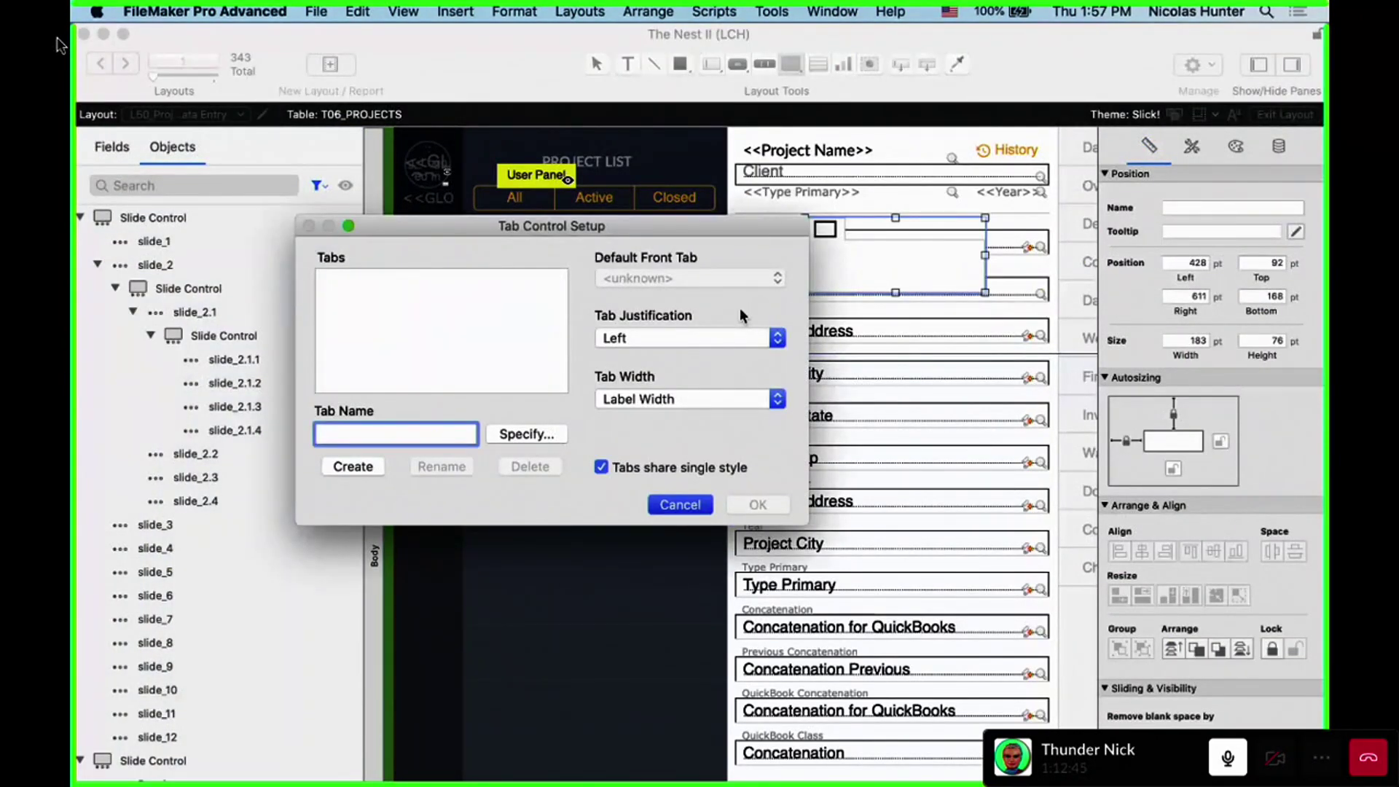
{"action": "key", "text": "Escape"}
{"action": "key", "text": "super+i"}
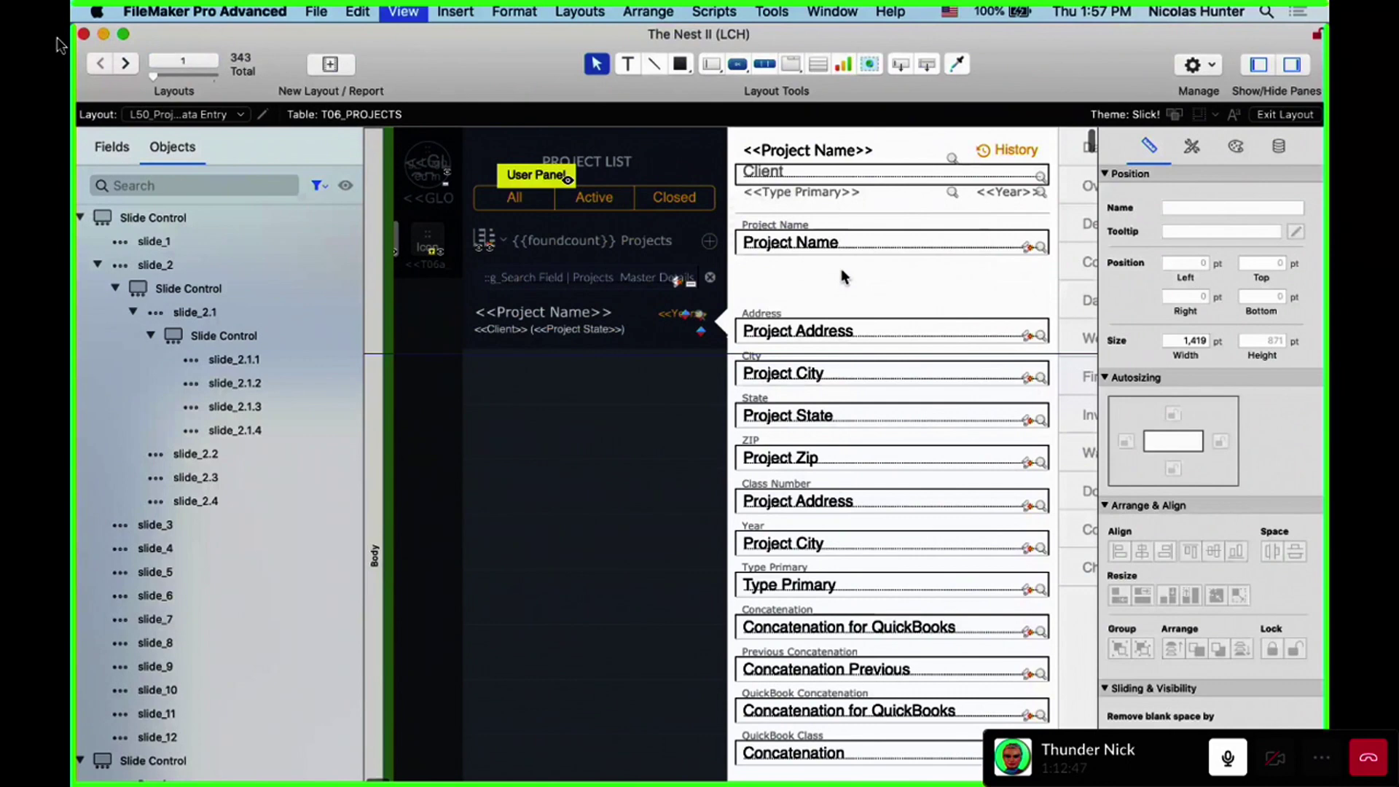
{"action": "key", "text": "super+i"}
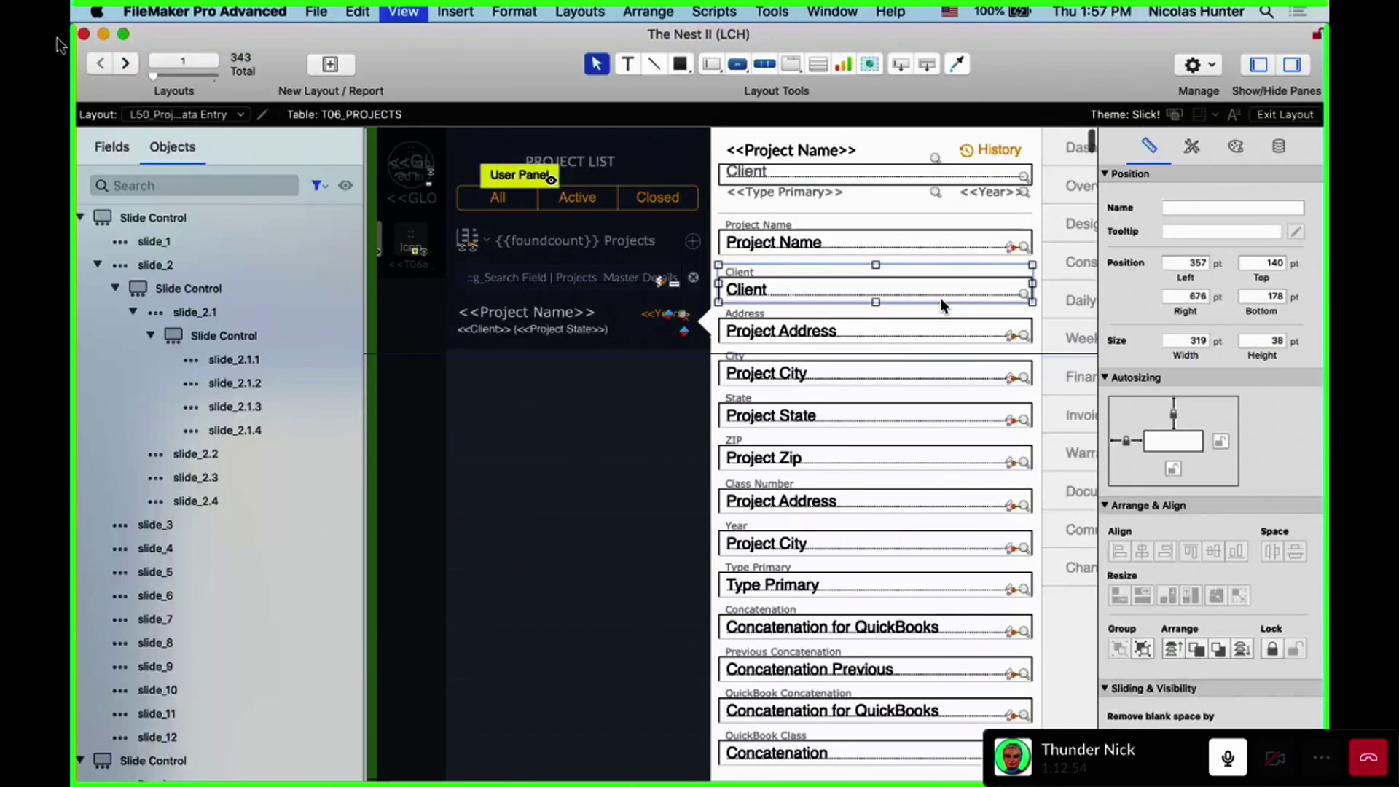
View the Projects screen in Browse mode, return to Layout mode and select the tall section menu object beside the project fields
{"action": "key", "text": "super+b"}
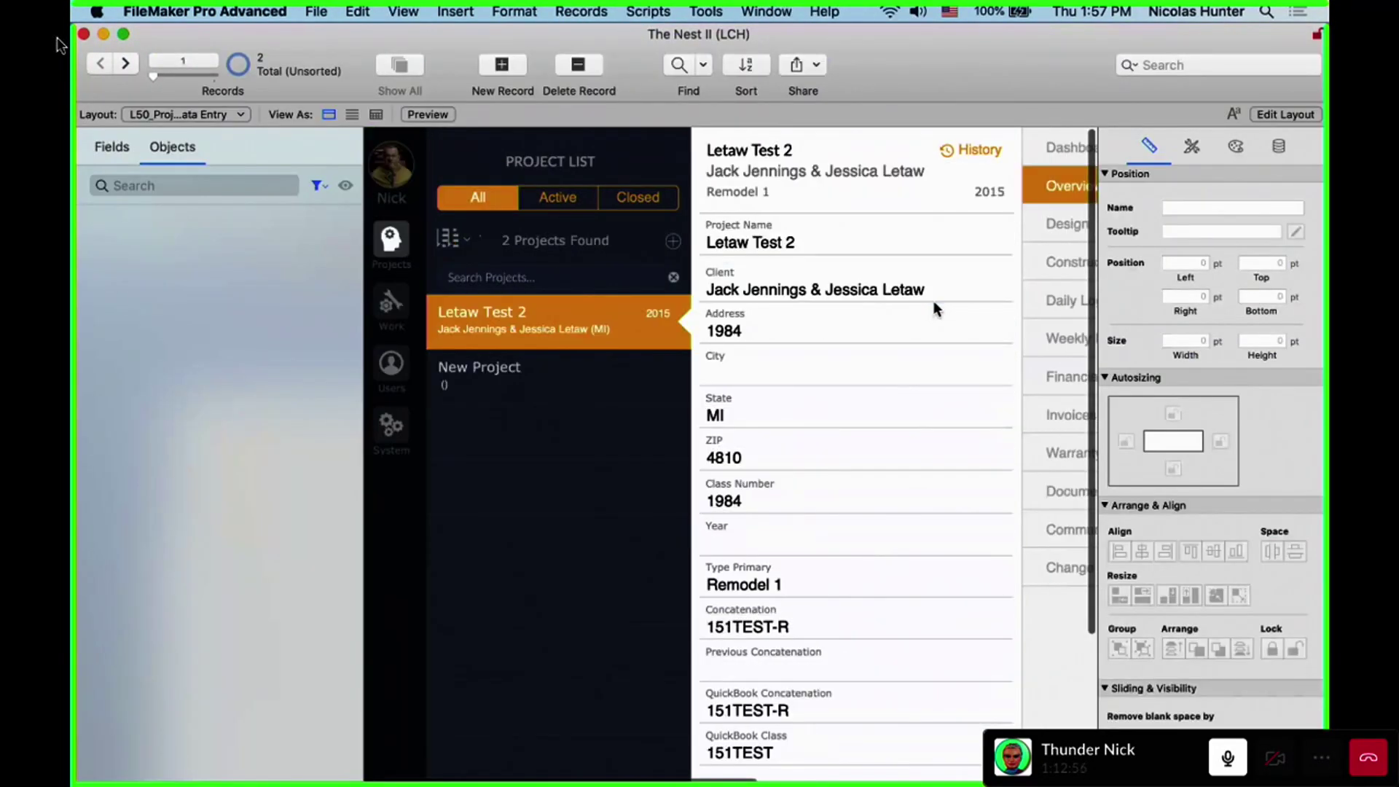
{"action": "key", "text": "super+l"}
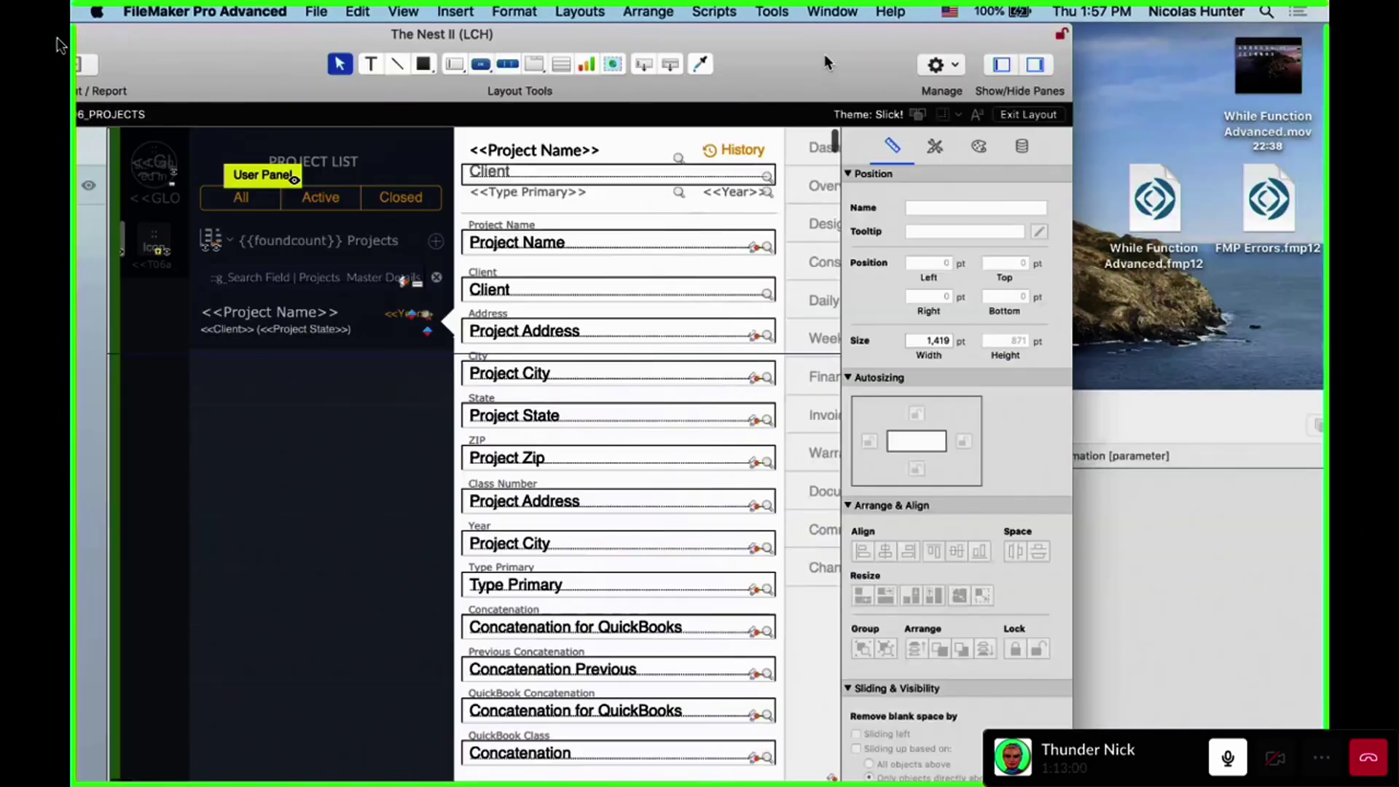
{"action": "left_click", "coordinate": [819, 187]}
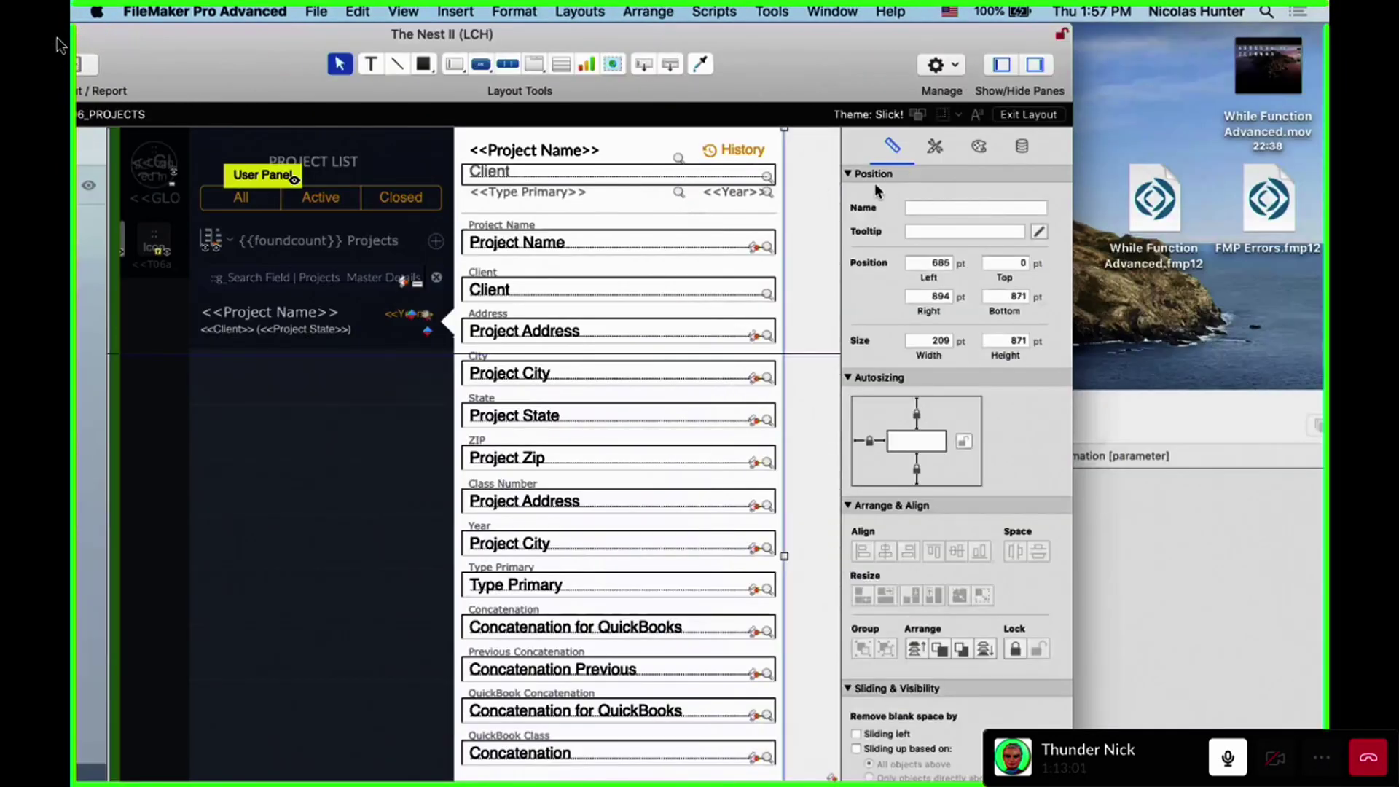
Examine the slide control styles assigned to the tall menu object and to the neighbouring slide control on the Projects layout
{"action": "left_click", "coordinate": [934, 147]}
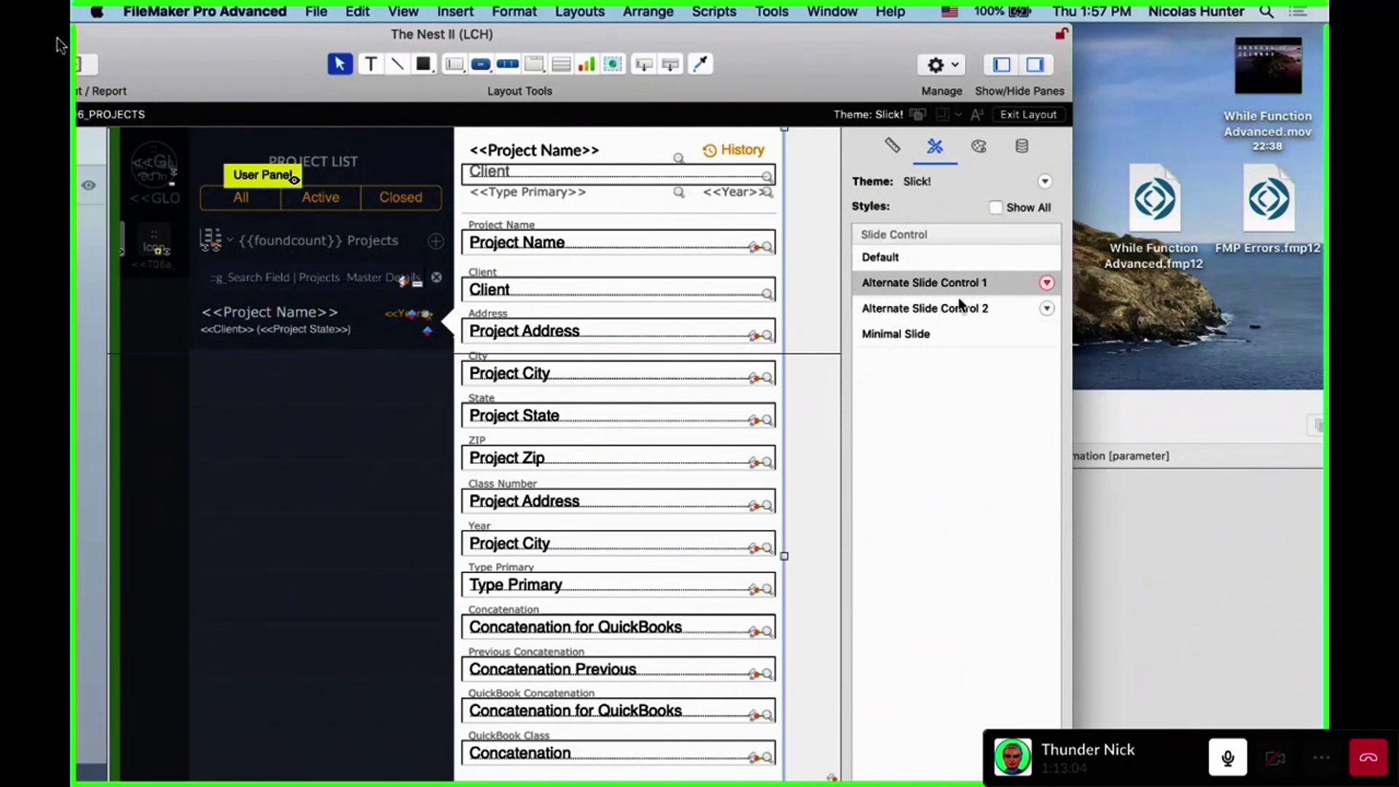
{"action": "scroll", "coordinate": [754, 255], "scroll_direction": "right", "scroll_amount": 5}
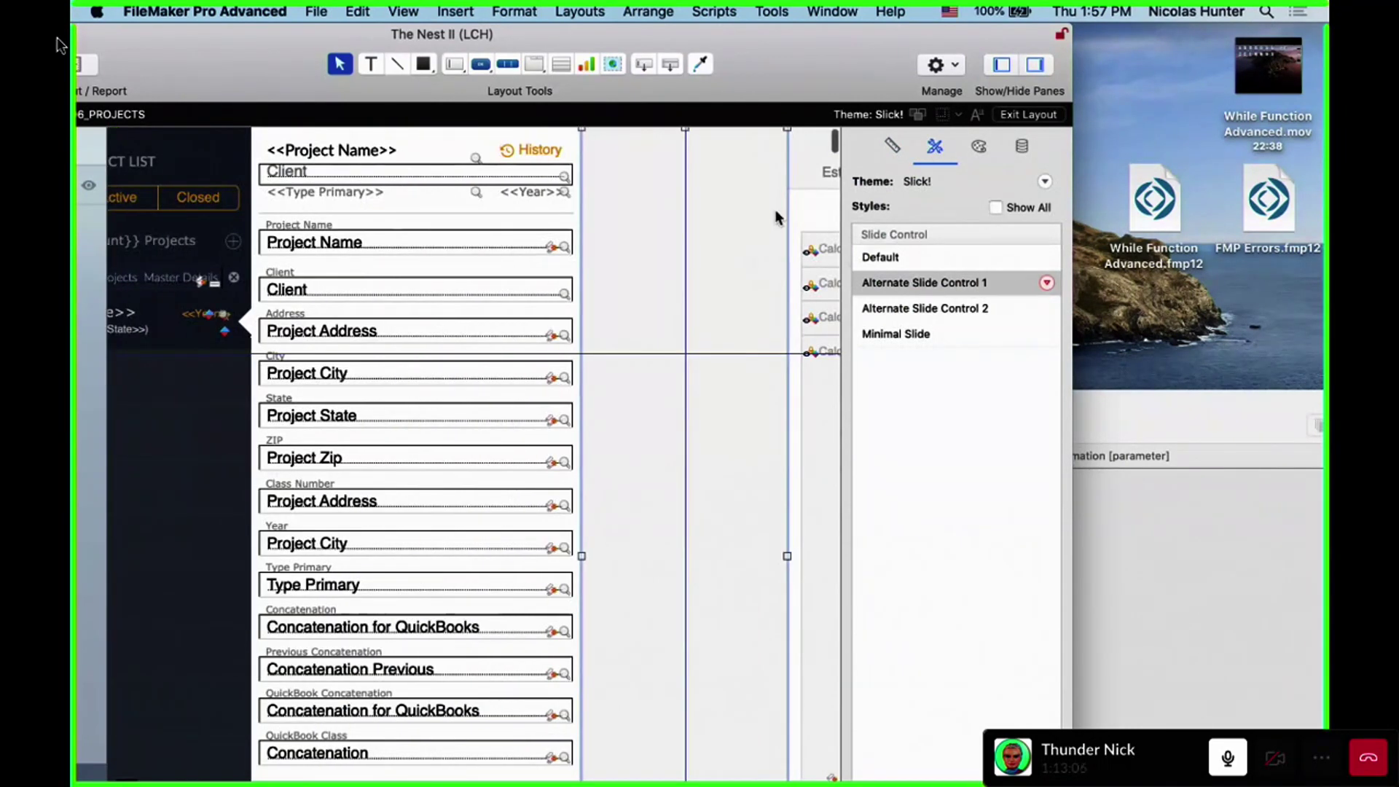
{"action": "left_click", "coordinate": [819, 212]}
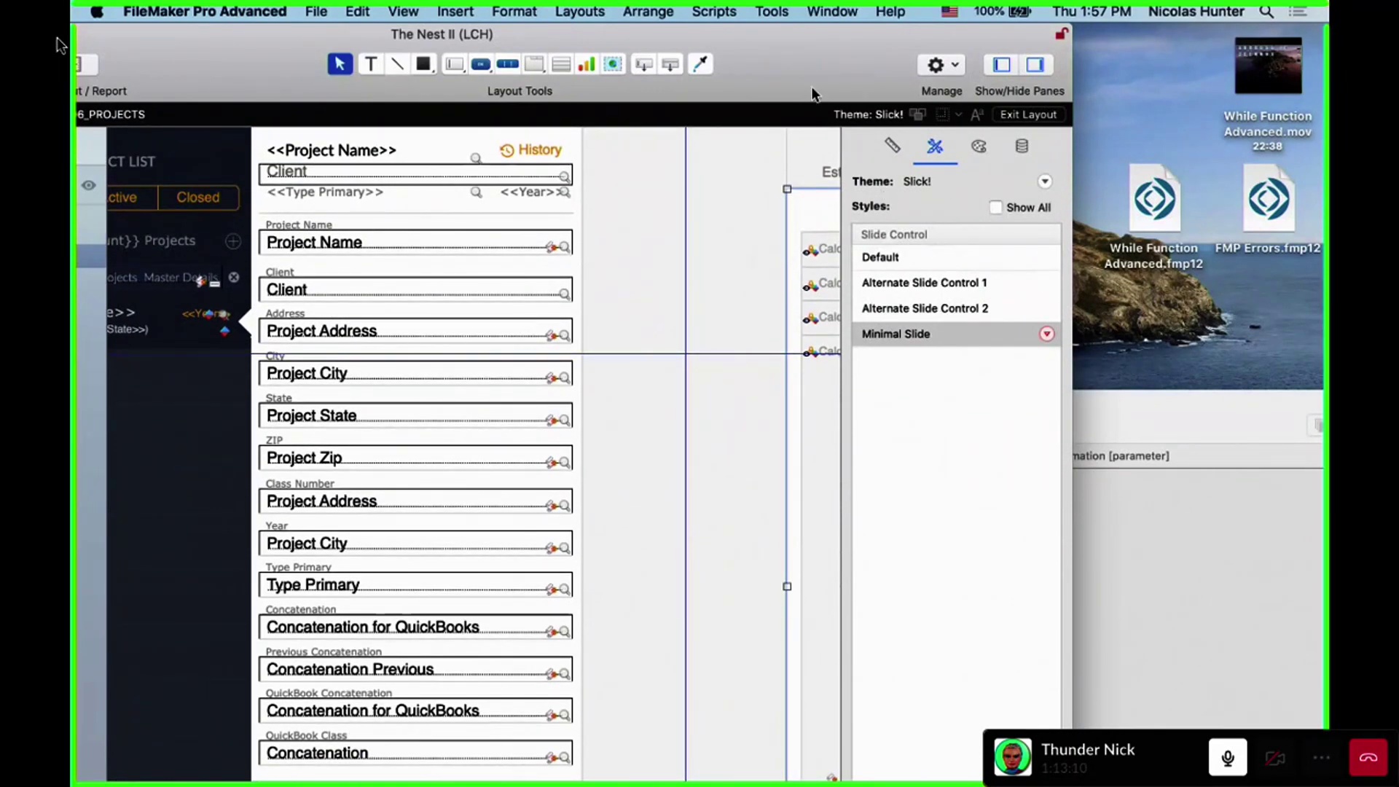
Move The Nest II layout and Script Workspace windows out of the way and bring the DEV_RoofCentral layout window to the front
{"action": "left_click_drag", "start_coordinate": [829, 83], "coordinate": [829, 8]}
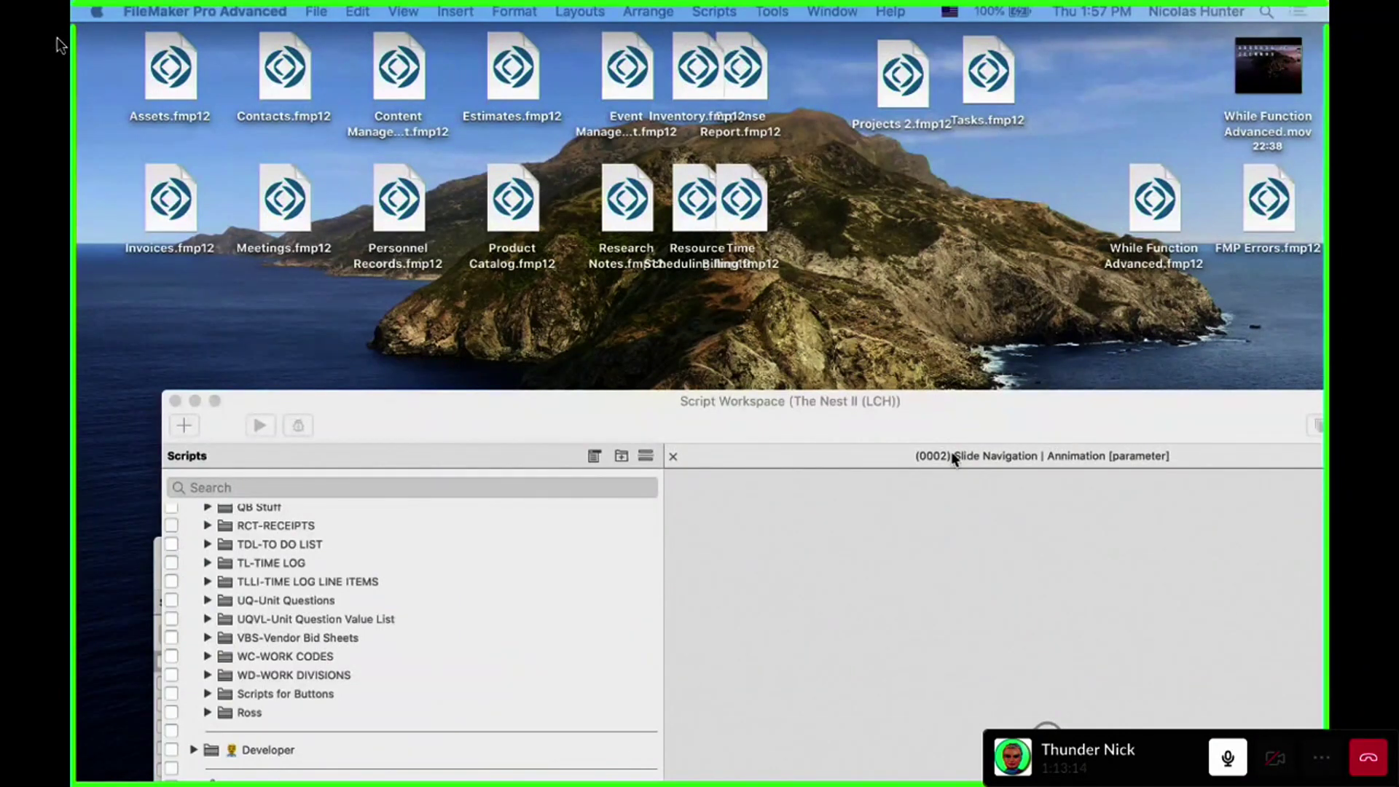
{"action": "left_click", "coordinate": [915, 435]}
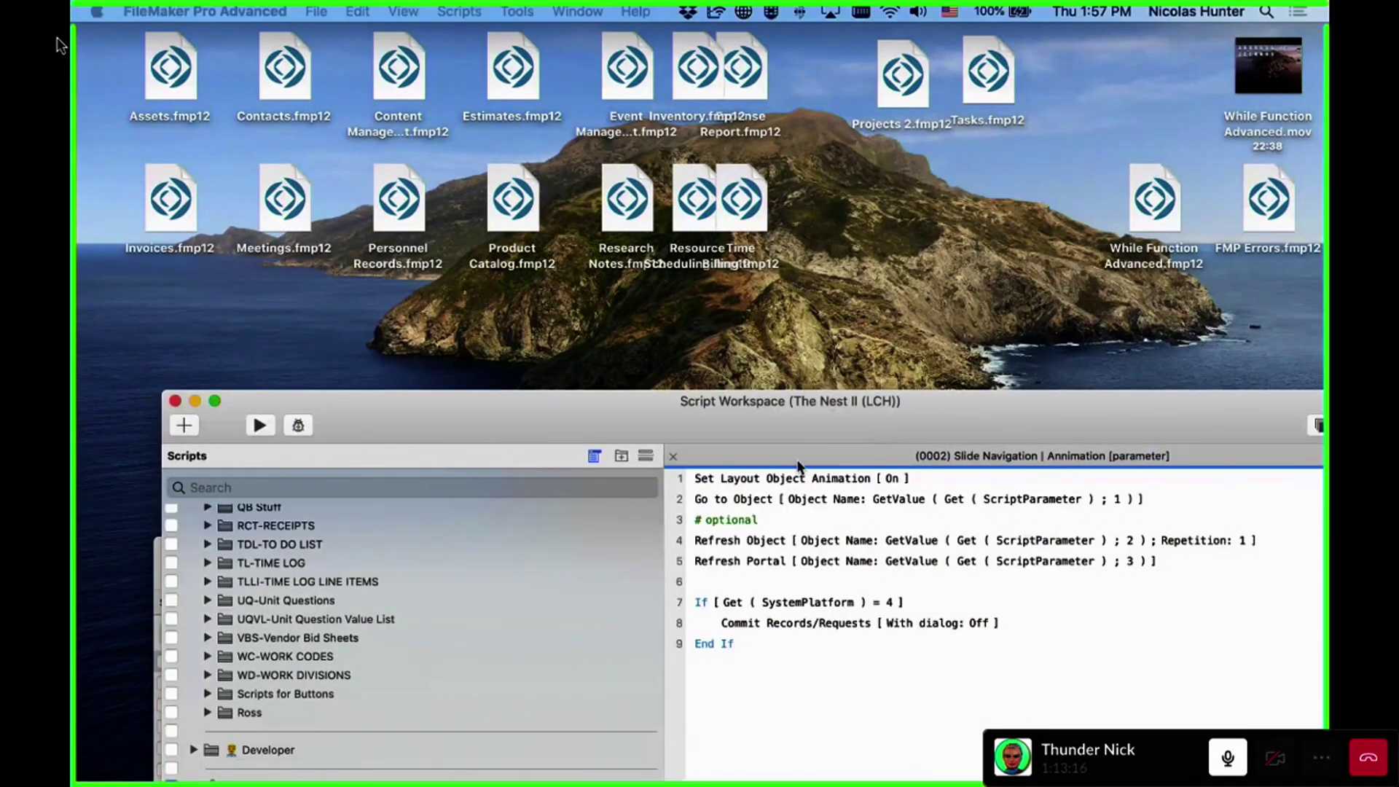
{"action": "left_click_drag", "start_coordinate": [714, 424], "coordinate": [915, 614]}
{"action": "left_click", "coordinate": [595, 9]}
{"action": "left_click", "coordinate": [594, 9]}
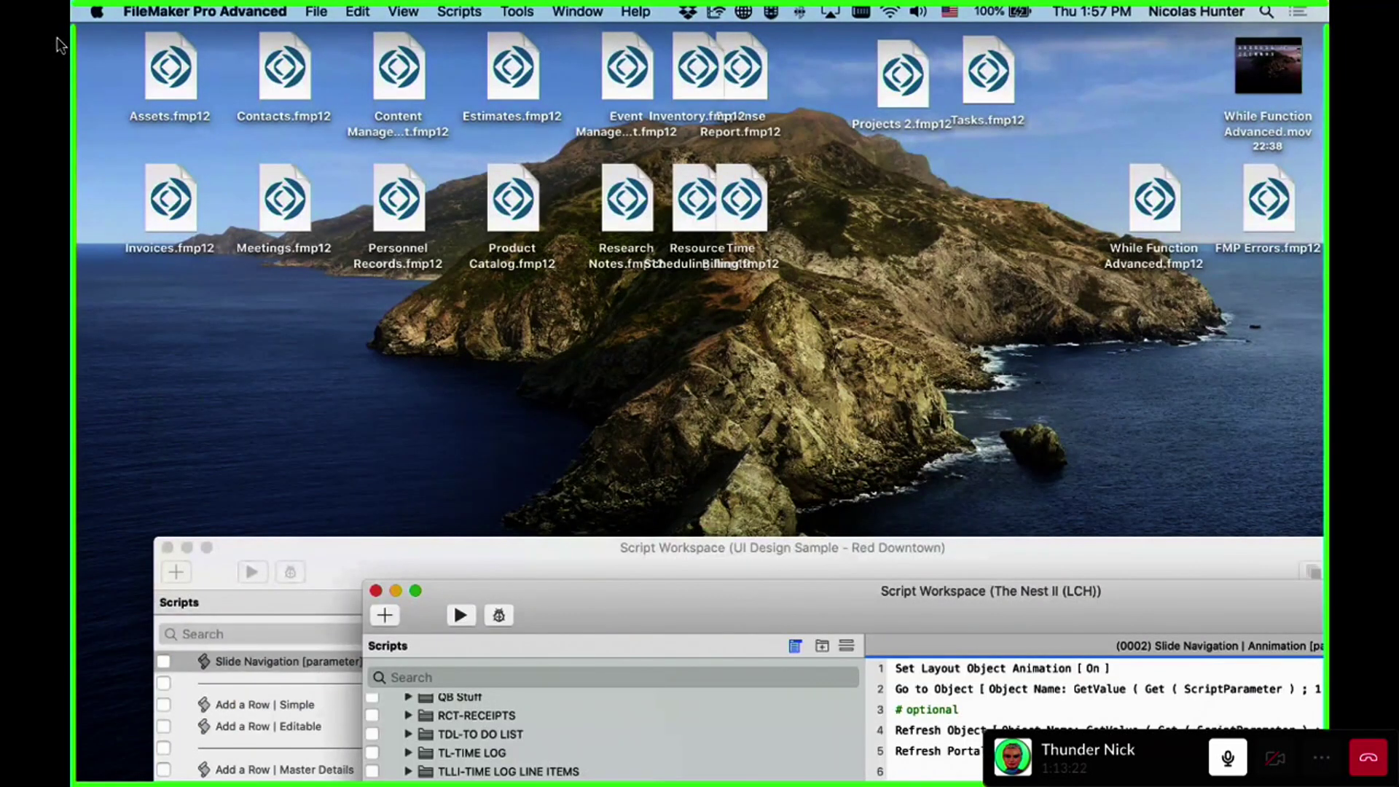
{"action": "key", "text": "super+Tab"}
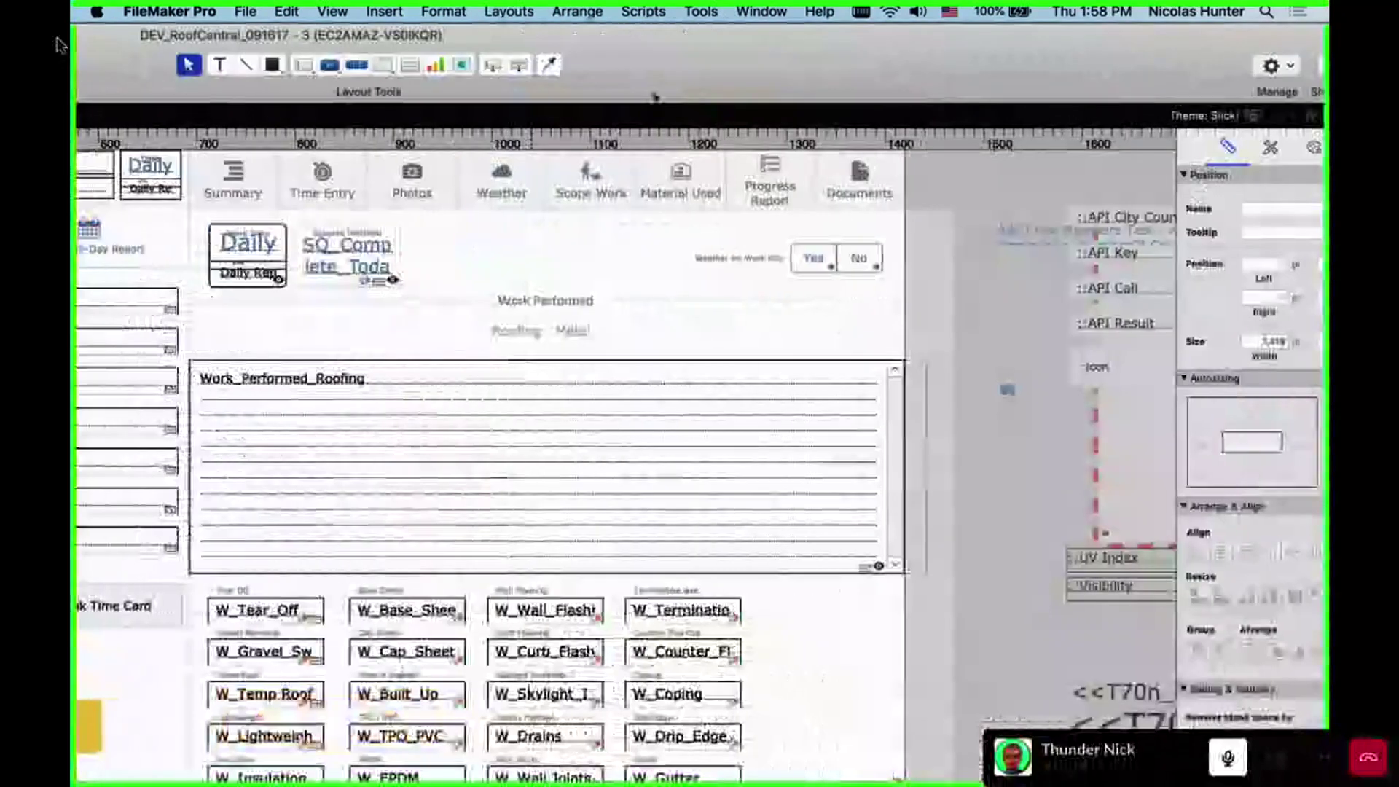
Select the Summary-to-Documents navigation button bar, examine its available styles, and select its Scope Work segment
{"action": "left_click", "coordinate": [474, 187]}
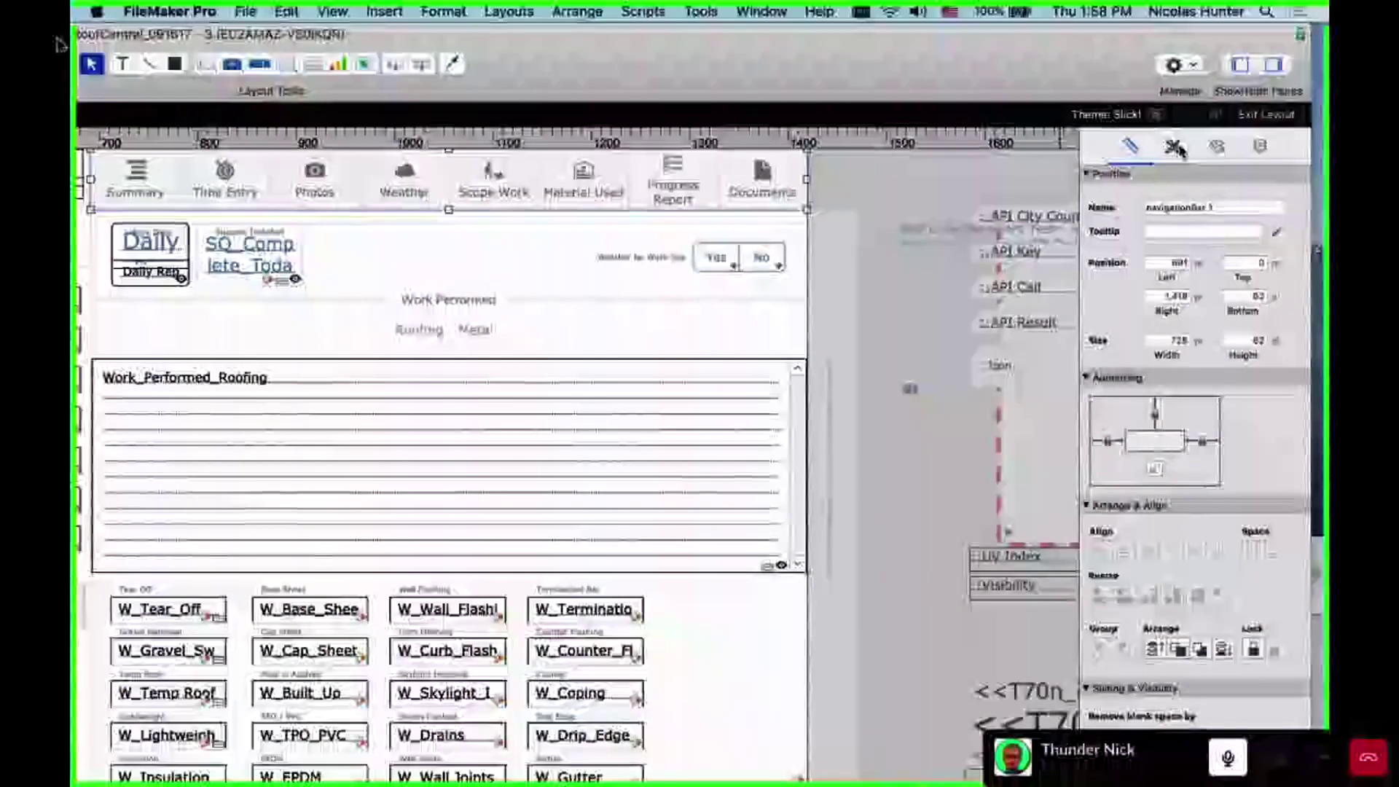
{"action": "left_click", "coordinate": [1180, 149]}
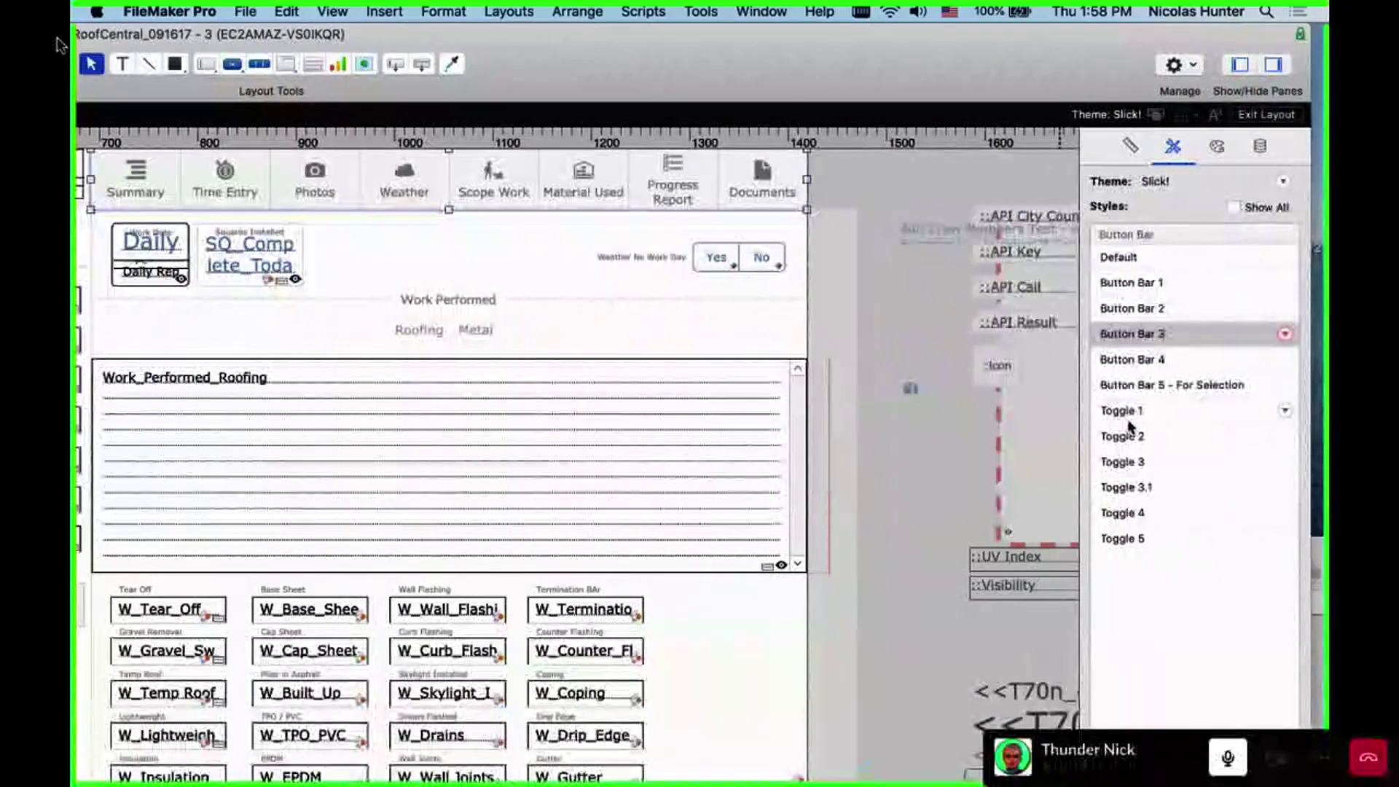
{"action": "left_click", "coordinate": [489, 189]}
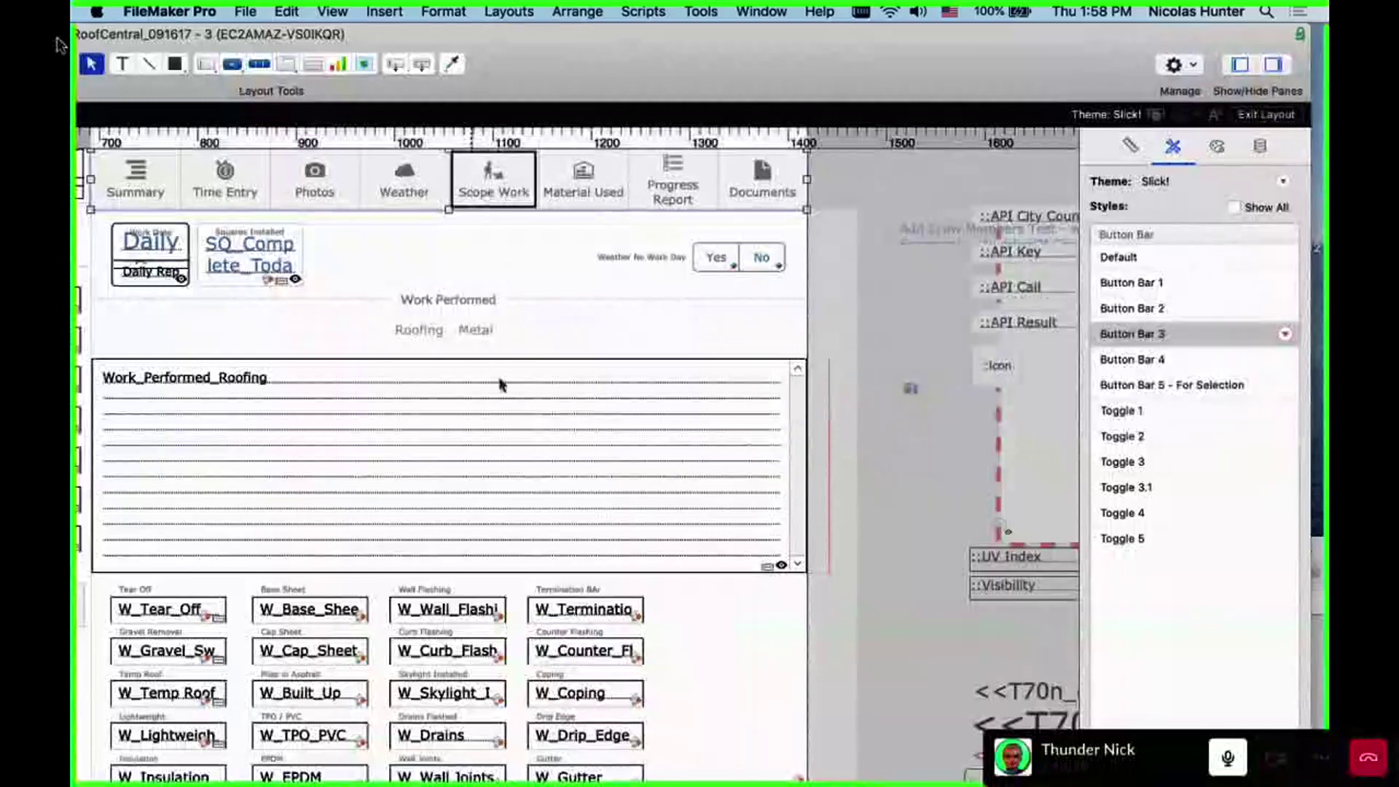
Duplicate the navigation button bar below the original and try the Button Bar 2, Button Bar 1, Button Bar 4 and Toggle 1 styles on it
{"action": "left_click_drag", "start_coordinate": [801, 182], "coordinate": [811, 382]}
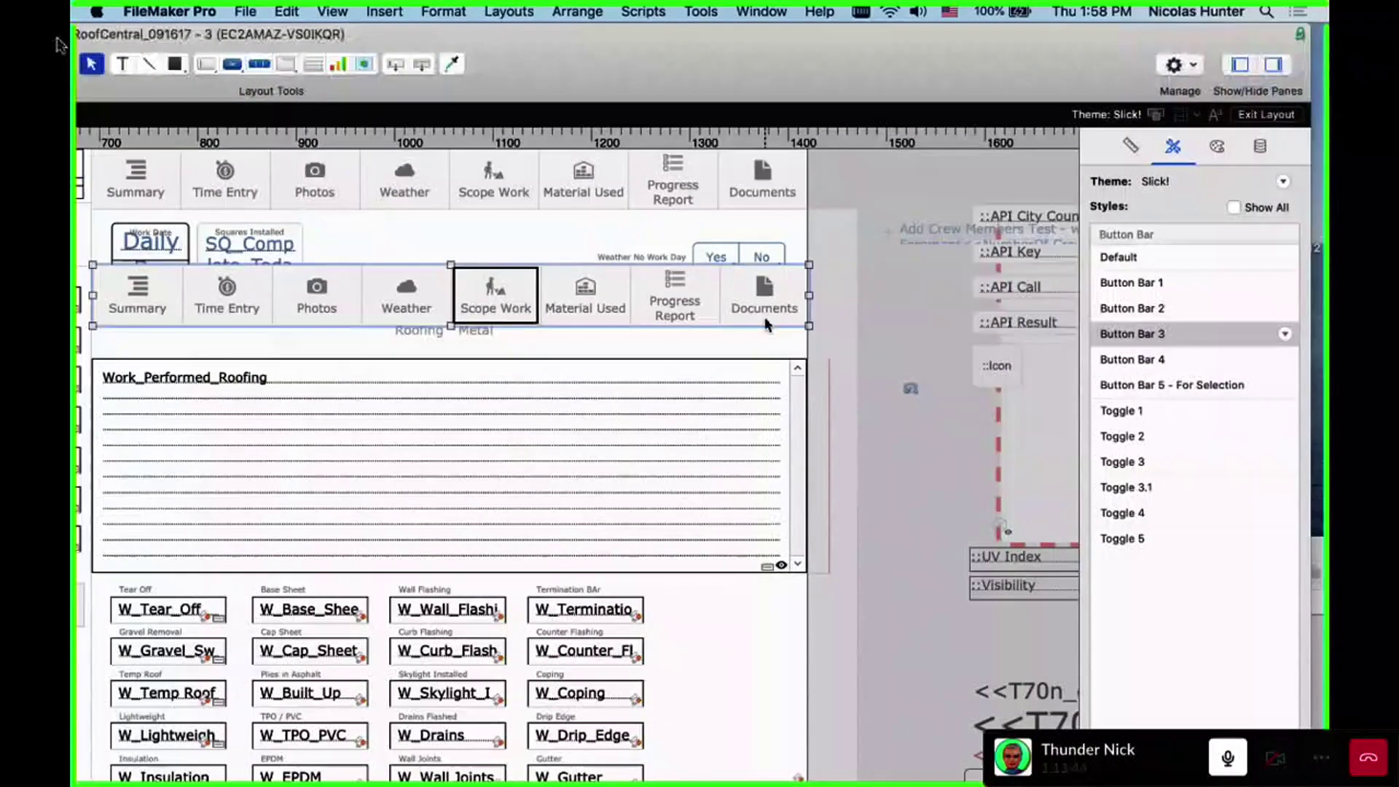
{"action": "left_click", "coordinate": [1174, 304]}
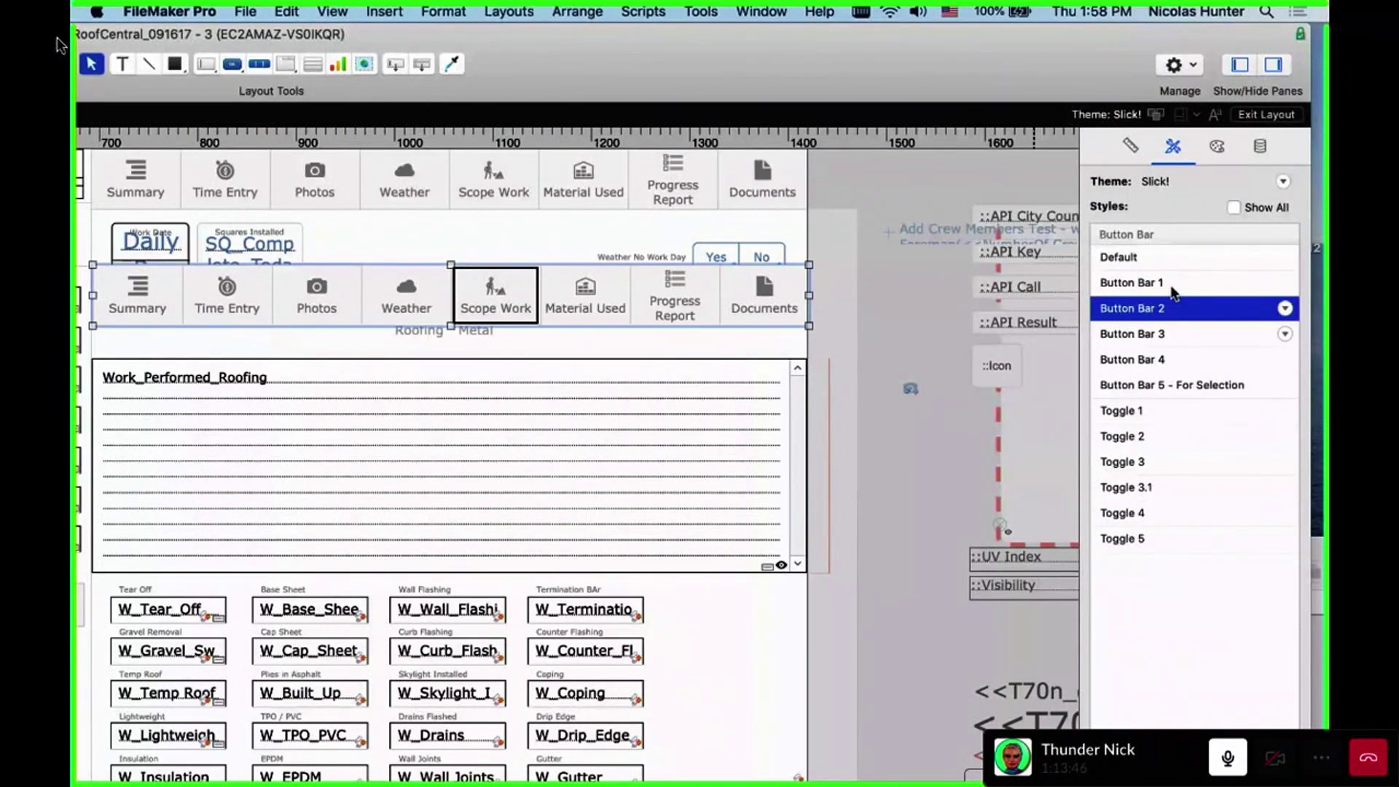
{"action": "left_click", "coordinate": [1162, 284]}
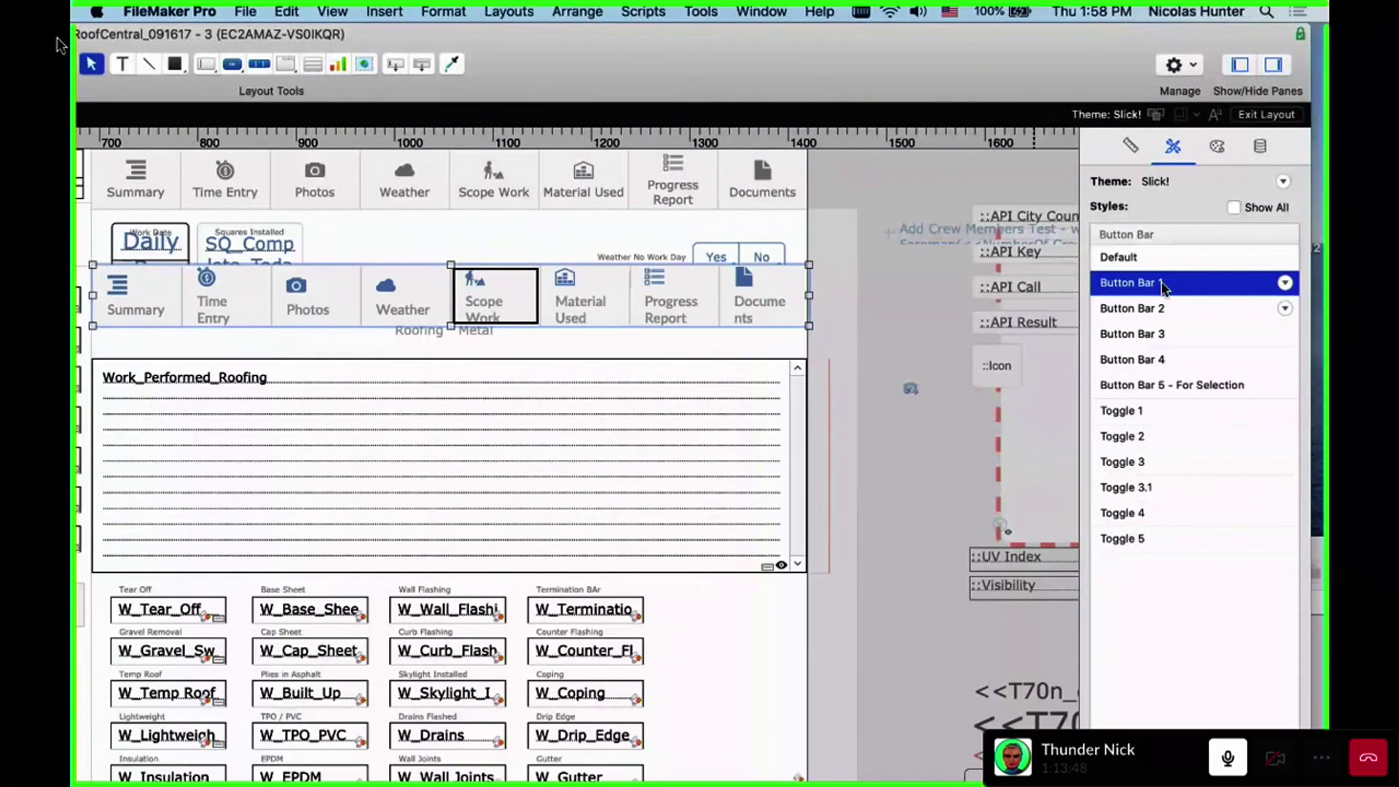
{"action": "left_click", "coordinate": [1163, 360]}
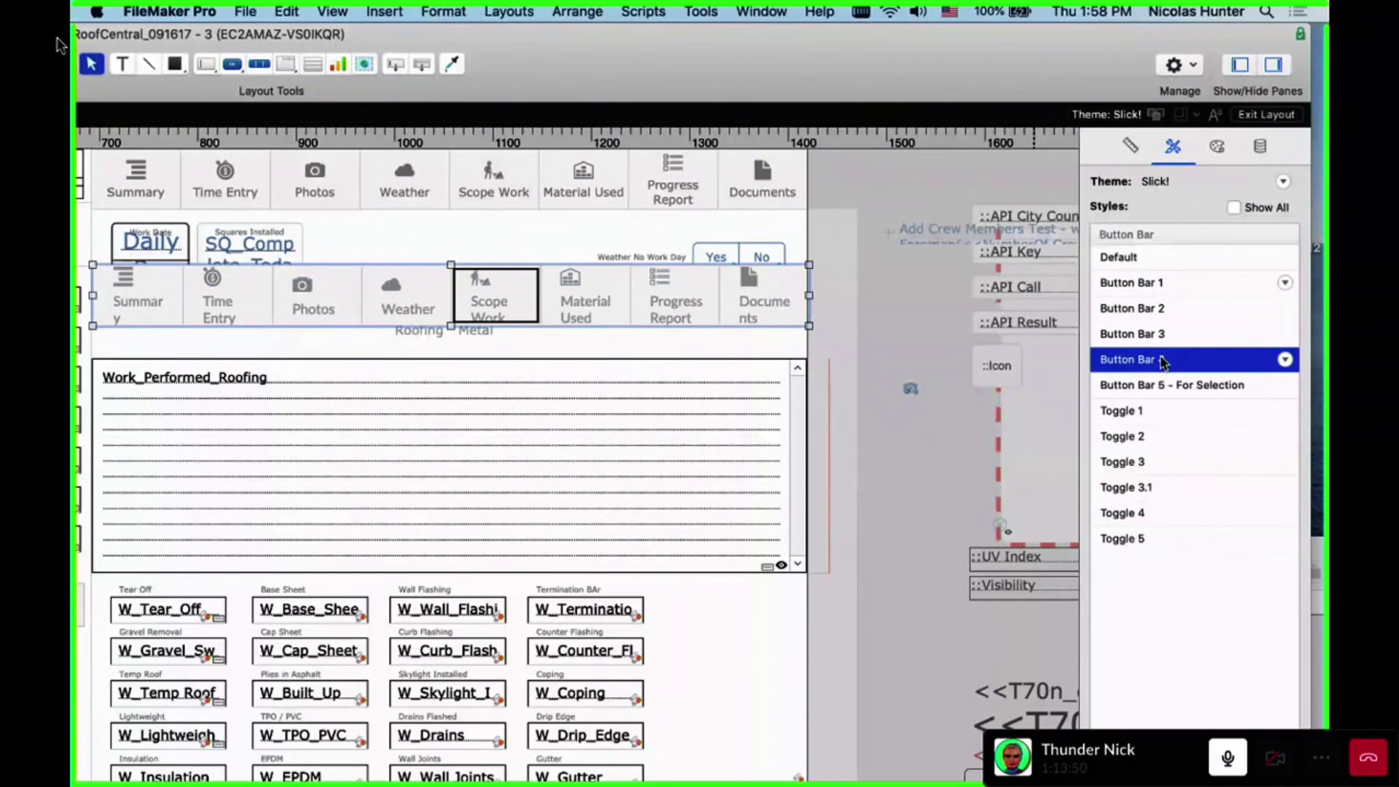
{"action": "left_click", "coordinate": [1148, 412]}
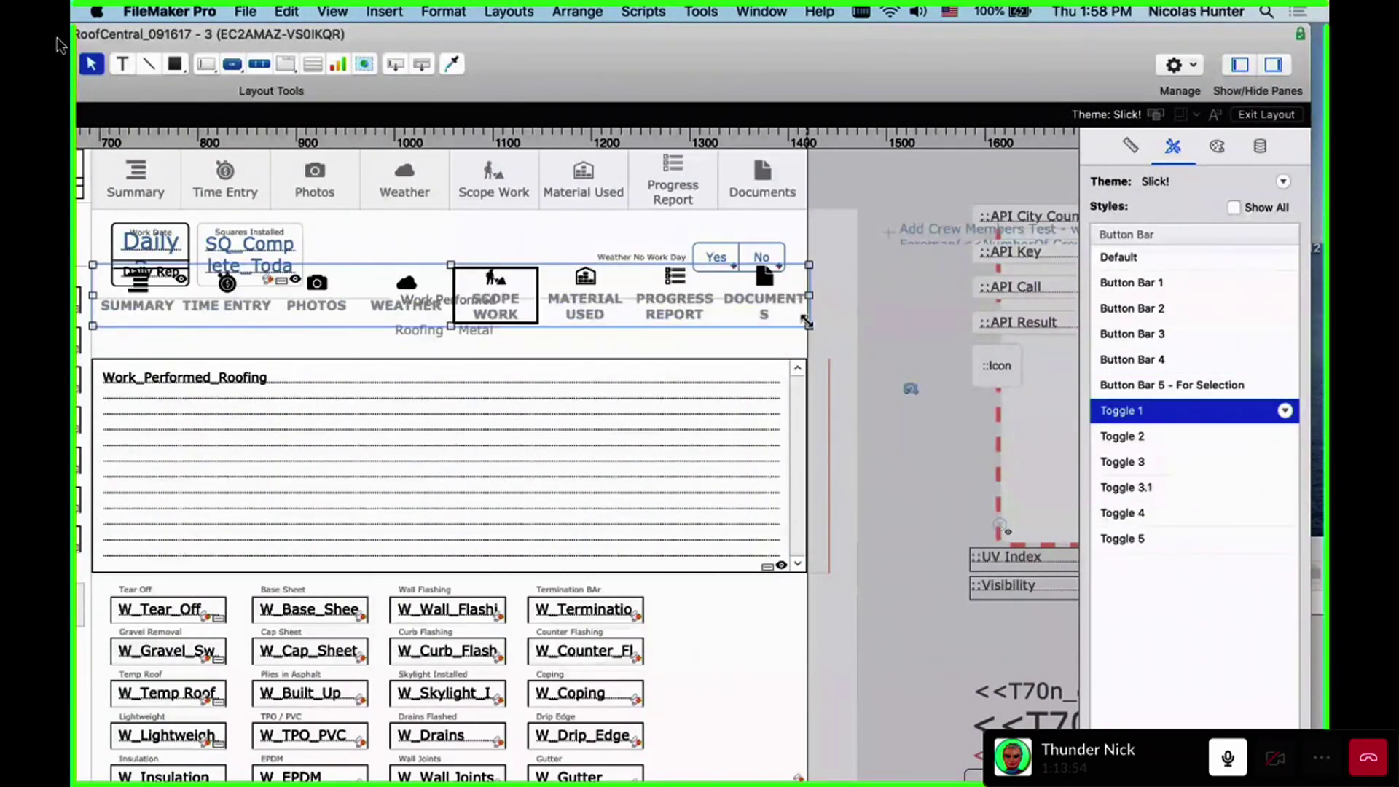
Widen the duplicated button bar past the layout's content area and move it down to the top of the Work_Performed_Roofing field
{"action": "left_click_drag", "start_coordinate": [810, 326], "coordinate": [1009, 323]}
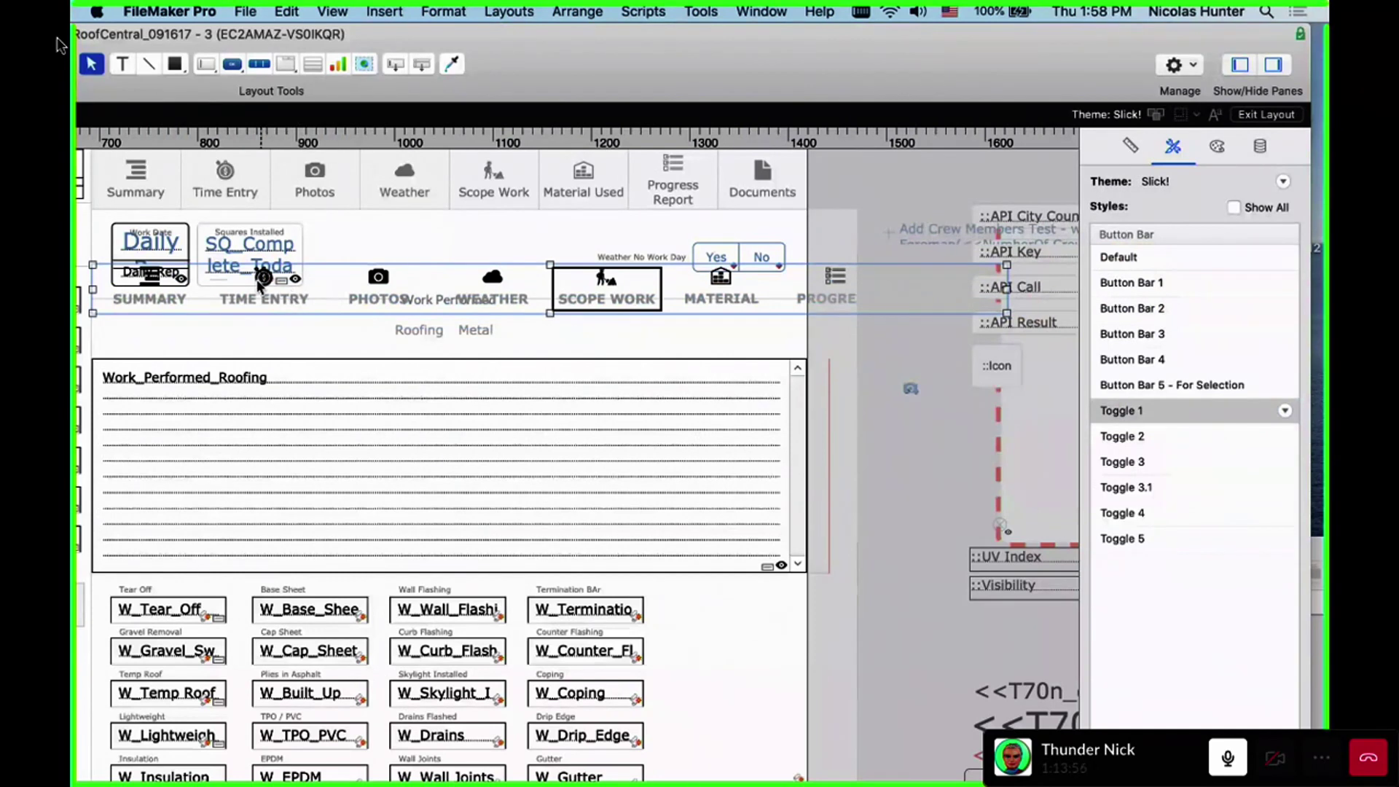
{"action": "left_click", "coordinate": [261, 288]}
{"action": "left_click_drag", "start_coordinate": [286, 366], "coordinate": [301, 353]}
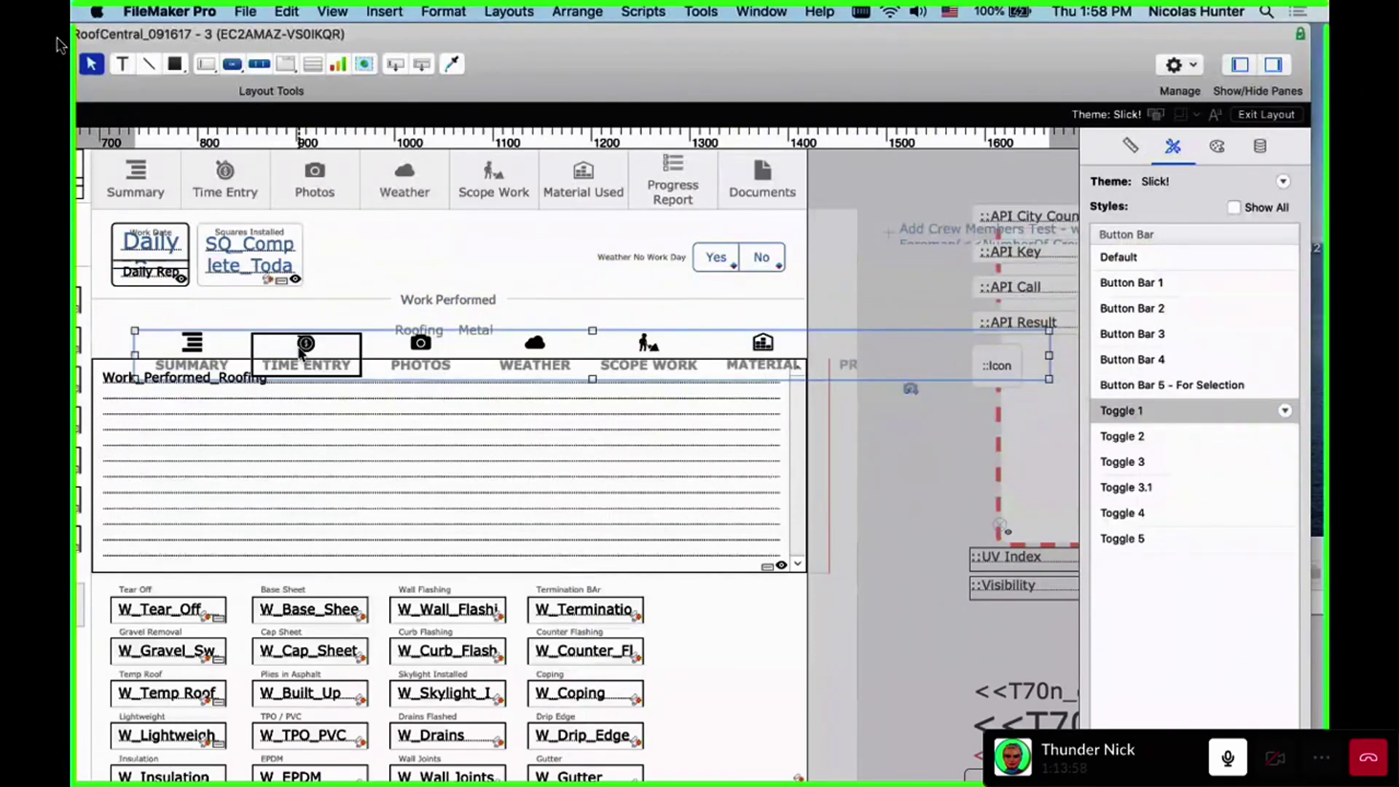
Preview the Toggle 1 bar in Browse mode by switching through its Summary, Time Entry and Photos segments
{"action": "key", "text": "super+l"}
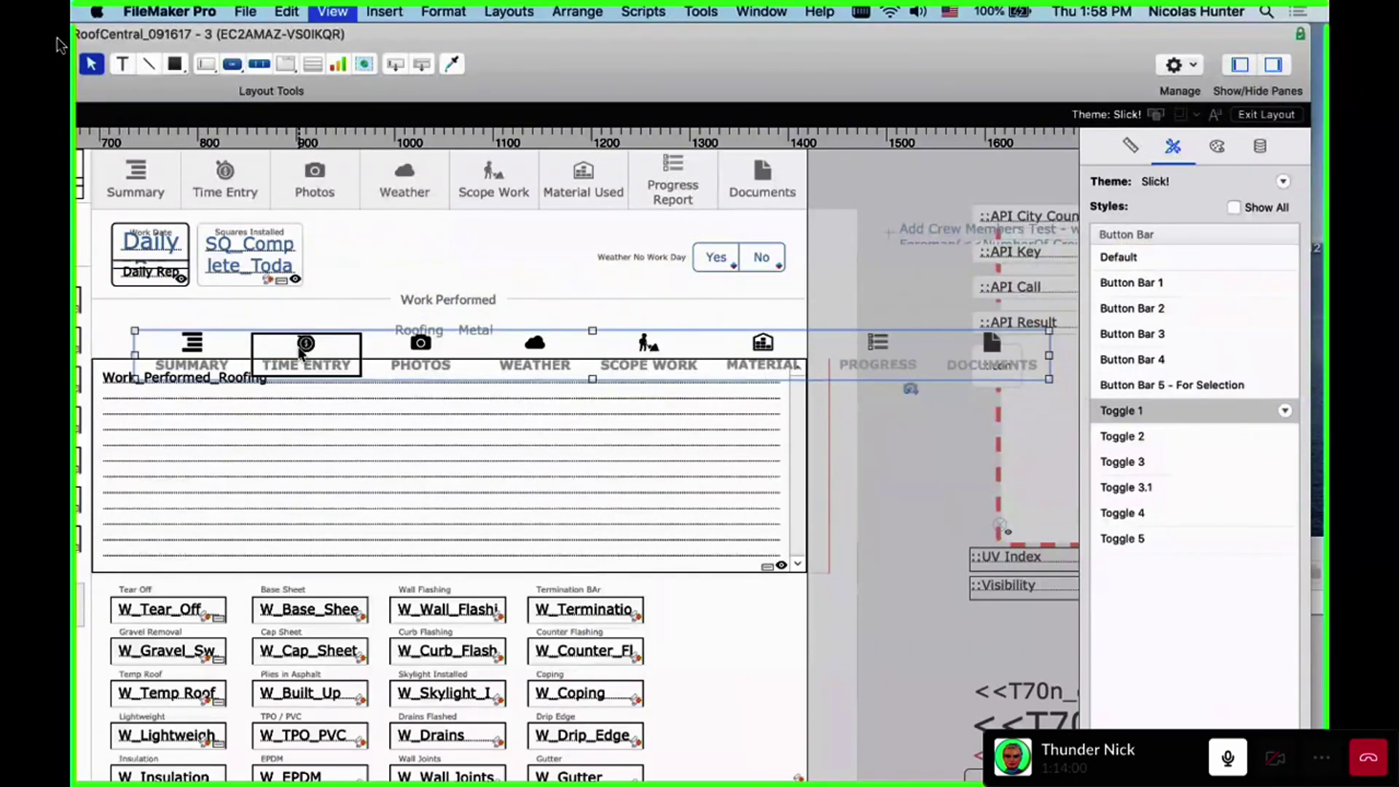
{"action": "left_click", "coordinate": [526, 345]}
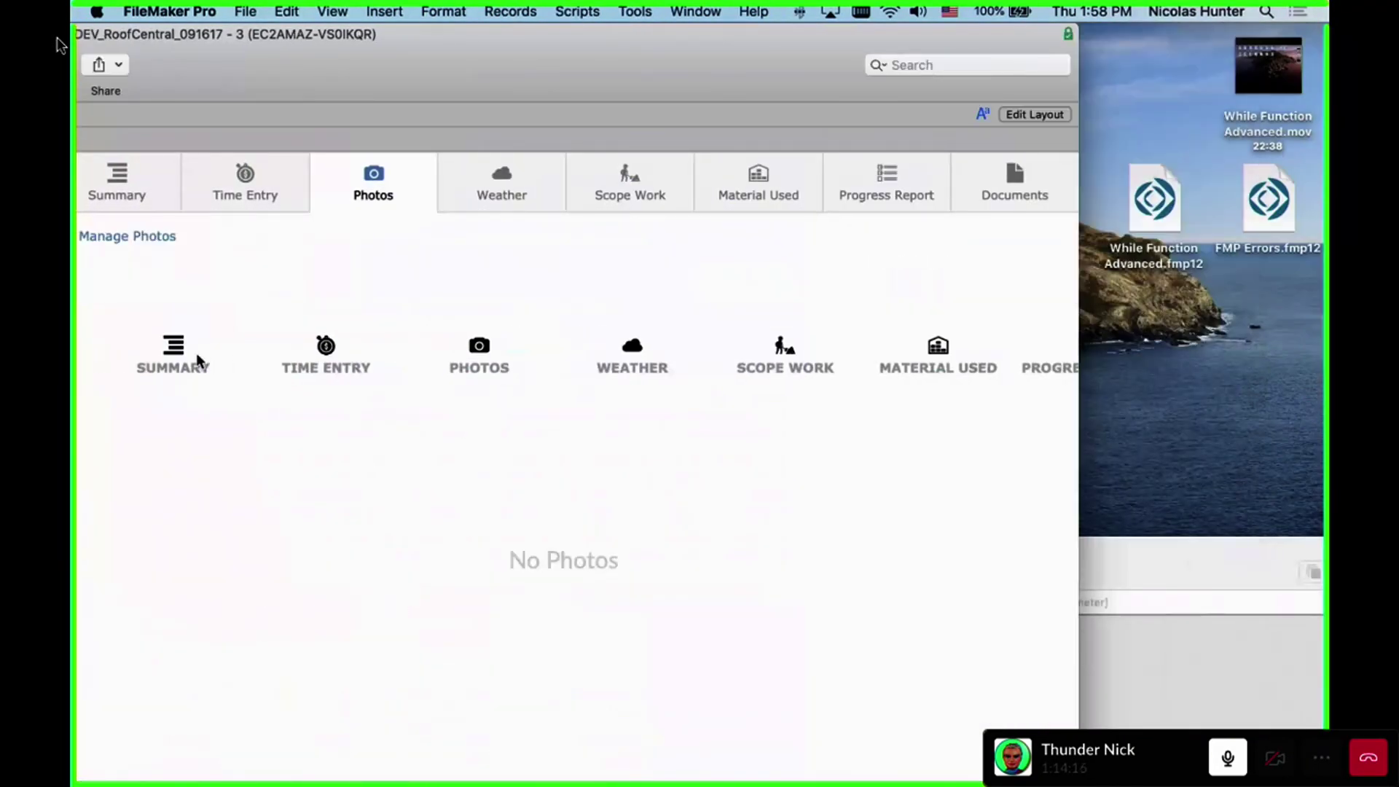
{"action": "left_click", "coordinate": [195, 354]}
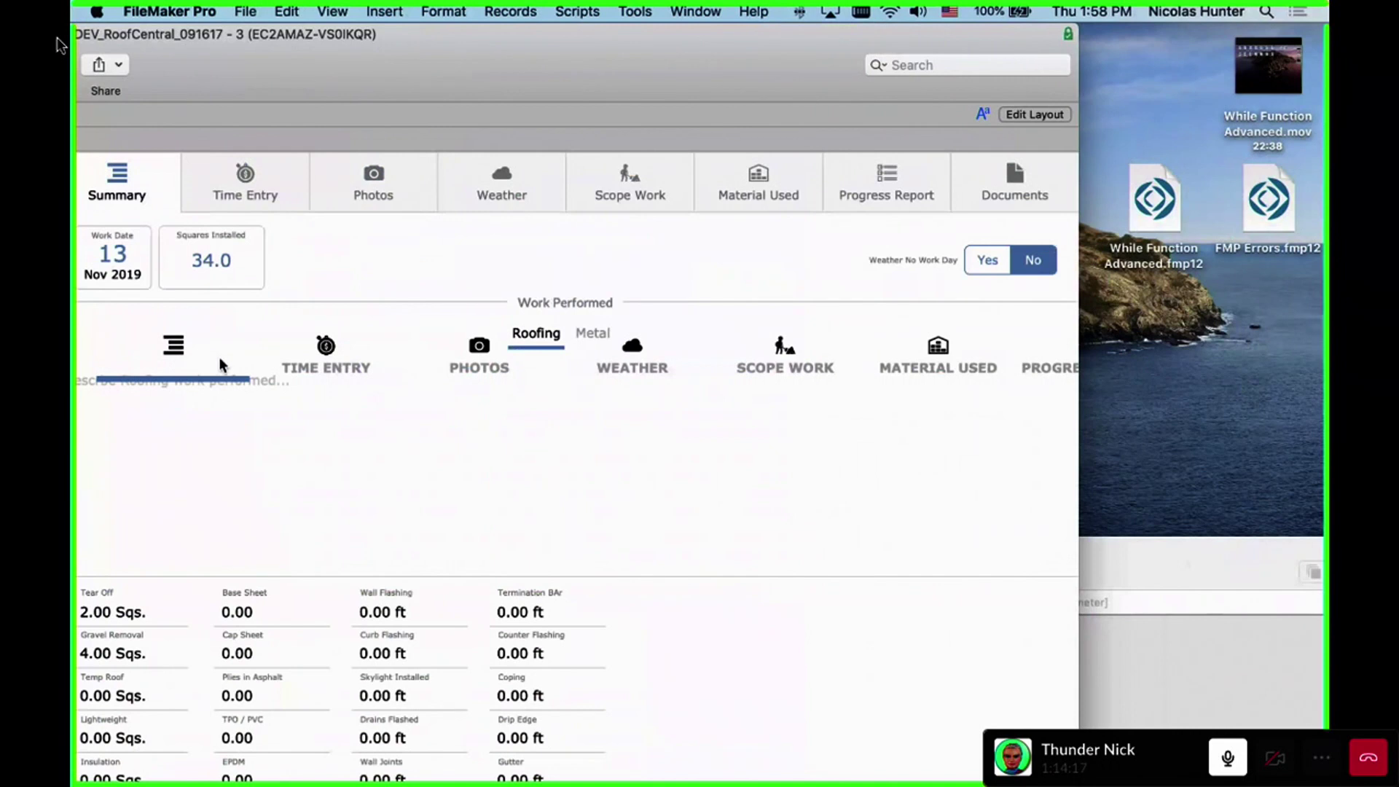
{"action": "left_click", "coordinate": [320, 363]}
{"action": "left_click", "coordinate": [491, 368]}
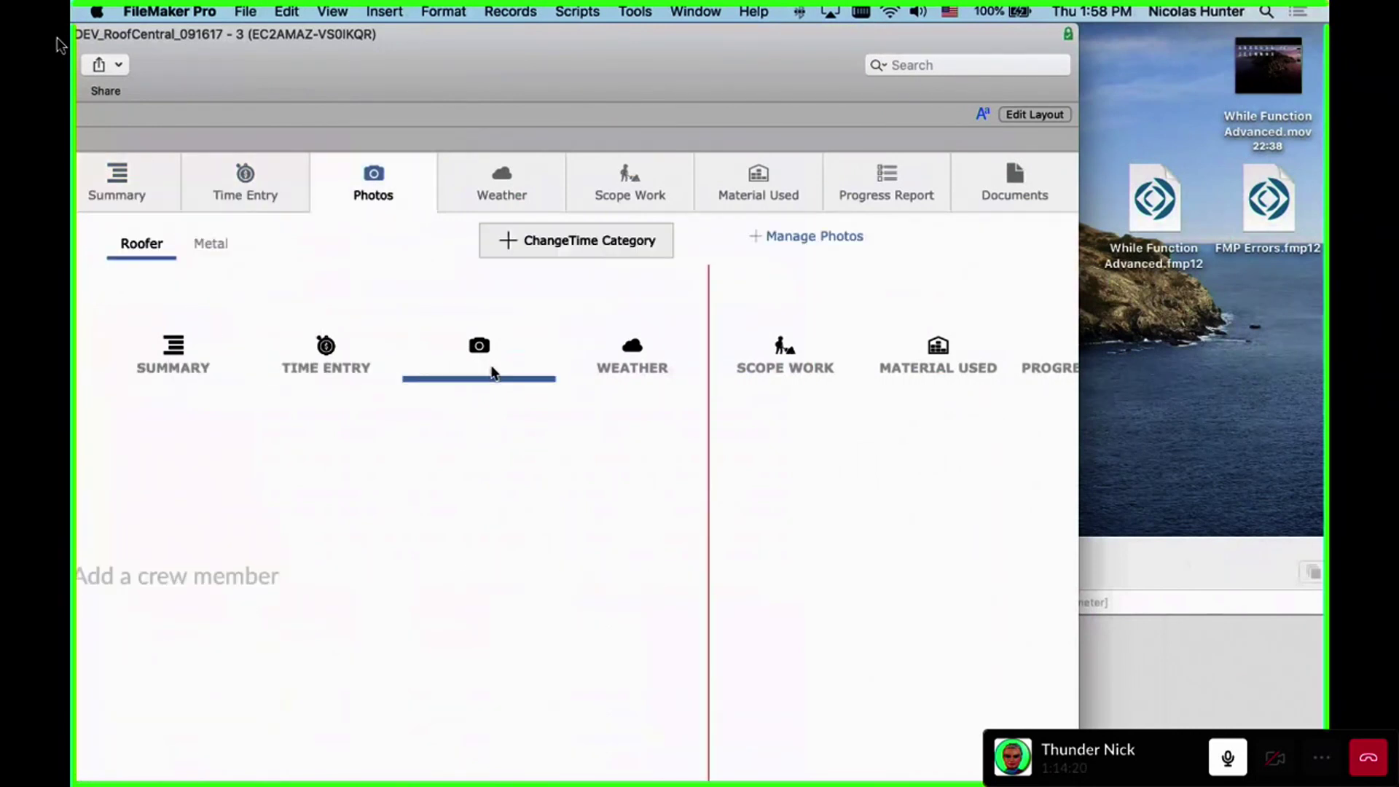
Return to Layout mode, delete the duplicated navigation button bar, and show the daily report screen in Browse mode
{"action": "key", "text": "super+l"}
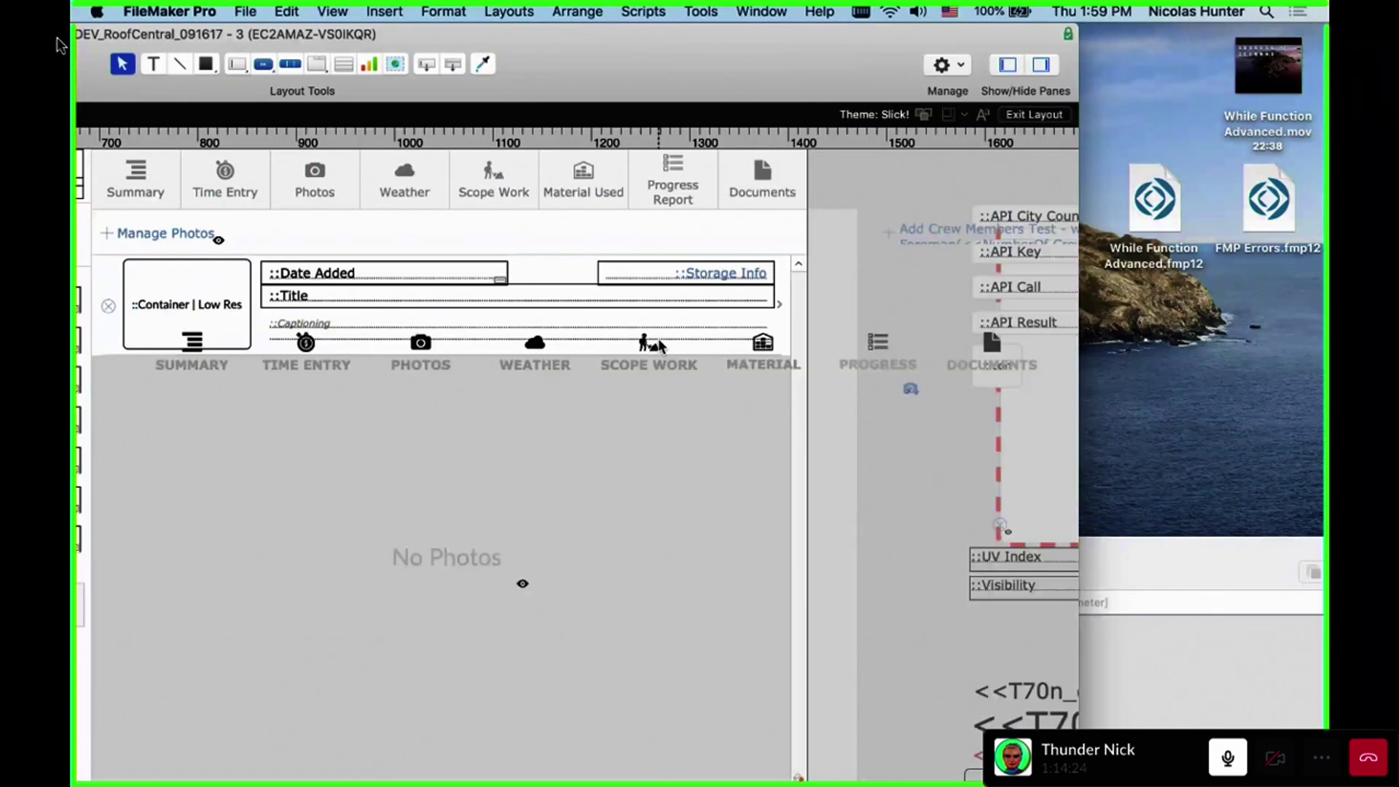
{"action": "scroll", "coordinate": [676, 325], "scroll_direction": "right", "scroll_amount": 10}
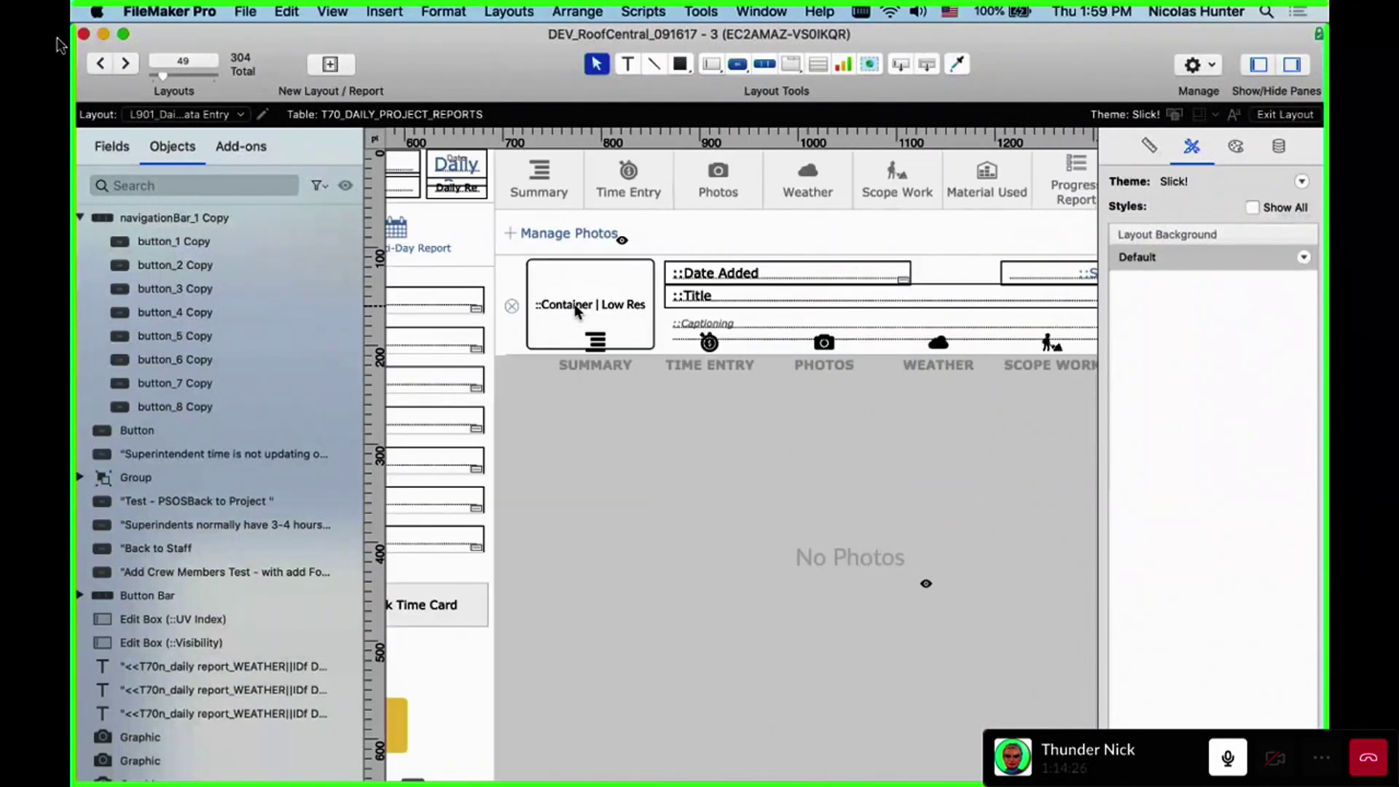
{"action": "left_click", "coordinate": [788, 355]}
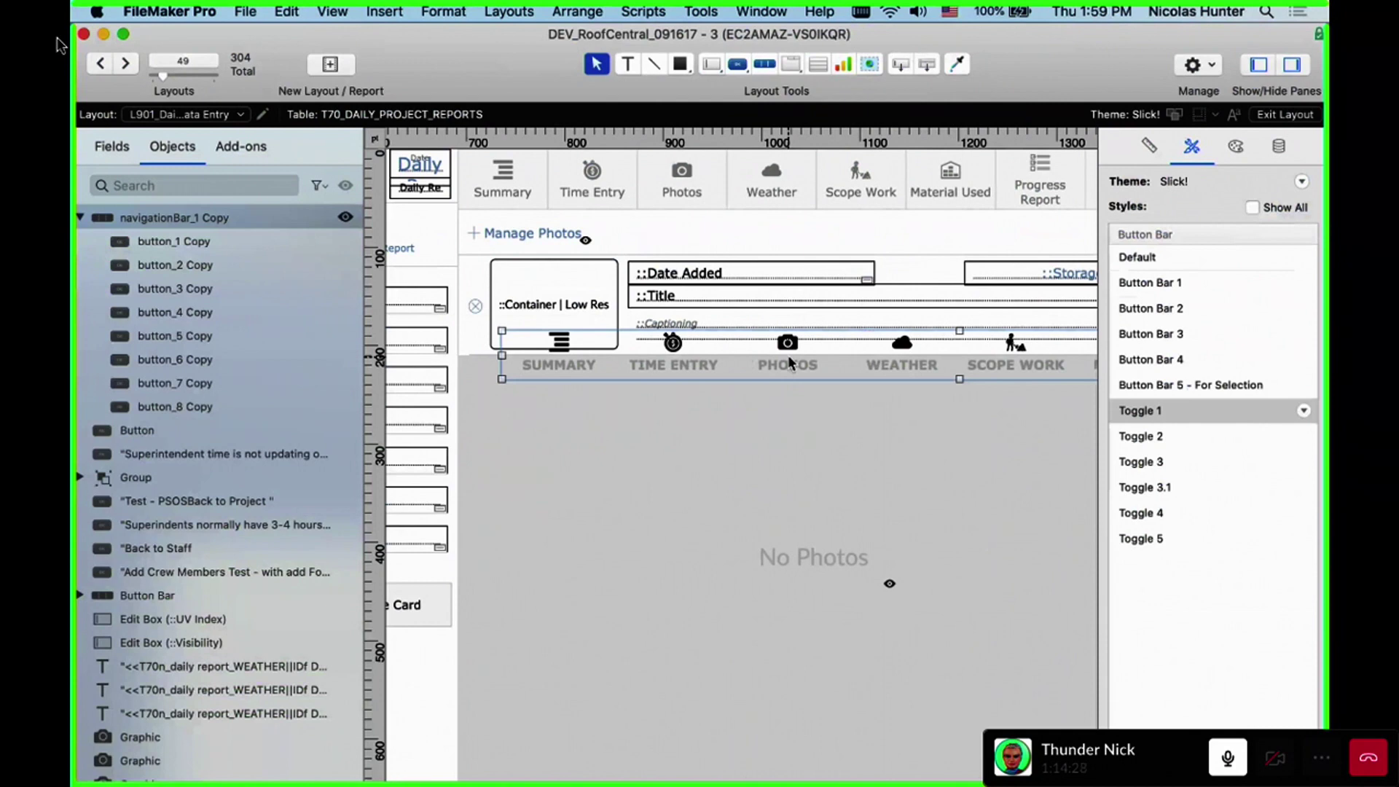
{"action": "key", "text": "Delete"}
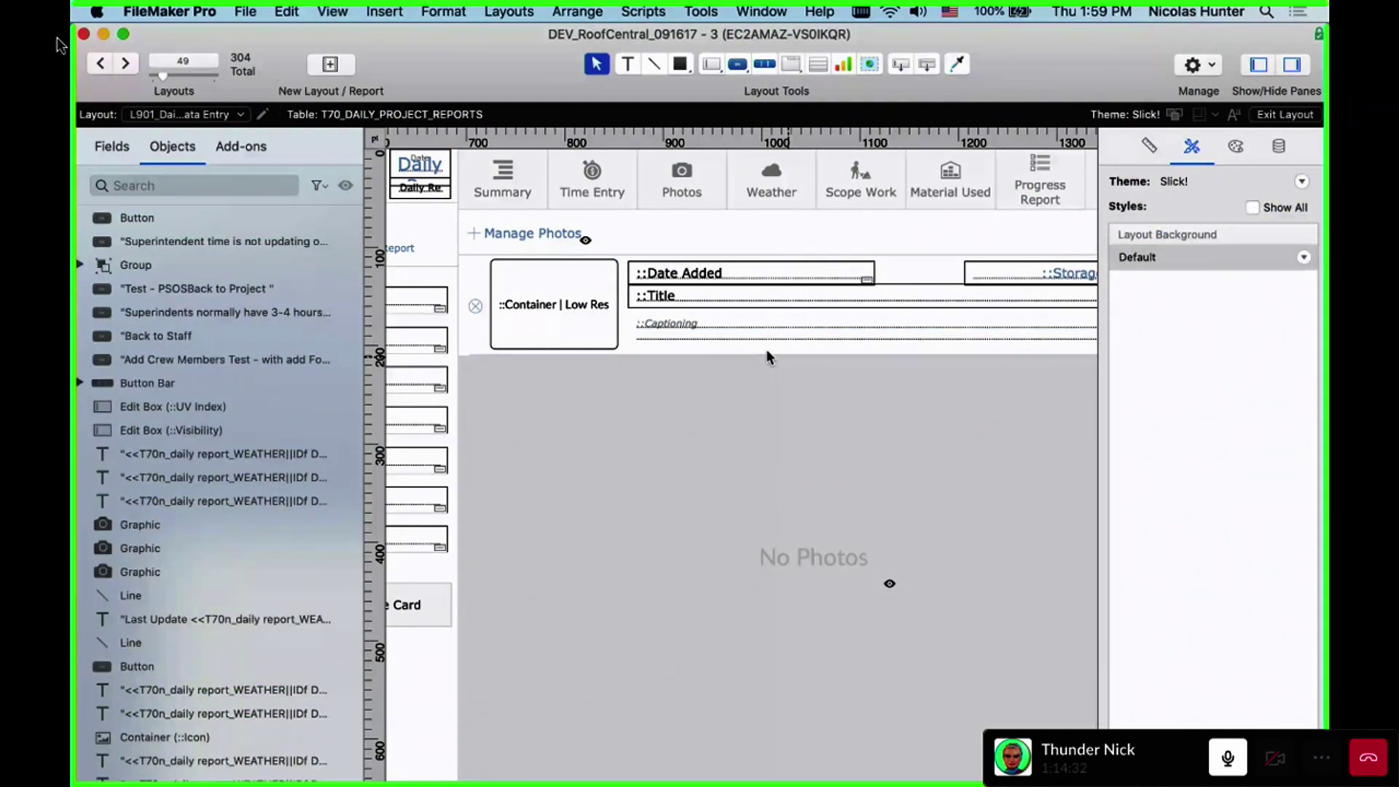
{"action": "key", "text": "super+b"}
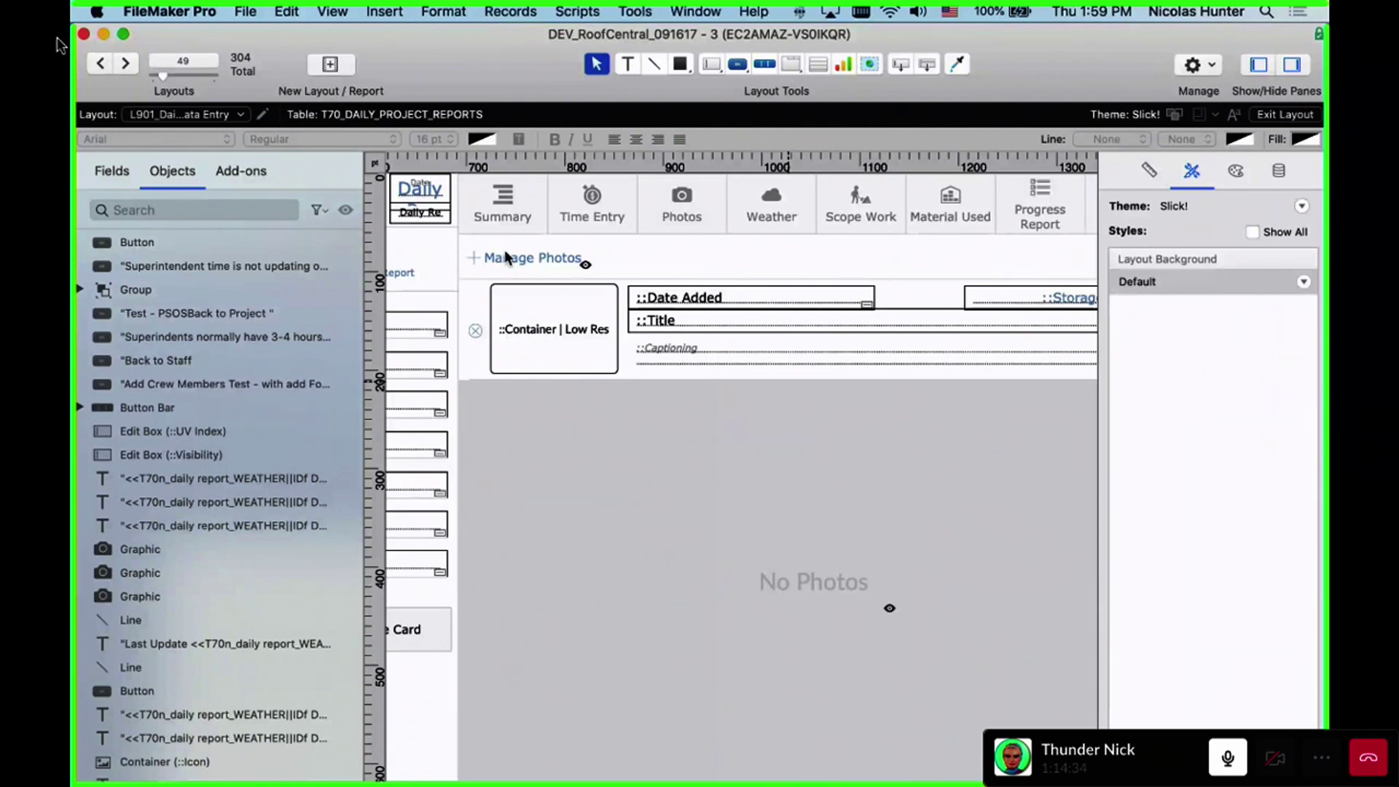
{"action": "scroll", "coordinate": [197, 186], "scroll_direction": "right", "scroll_amount": 1}
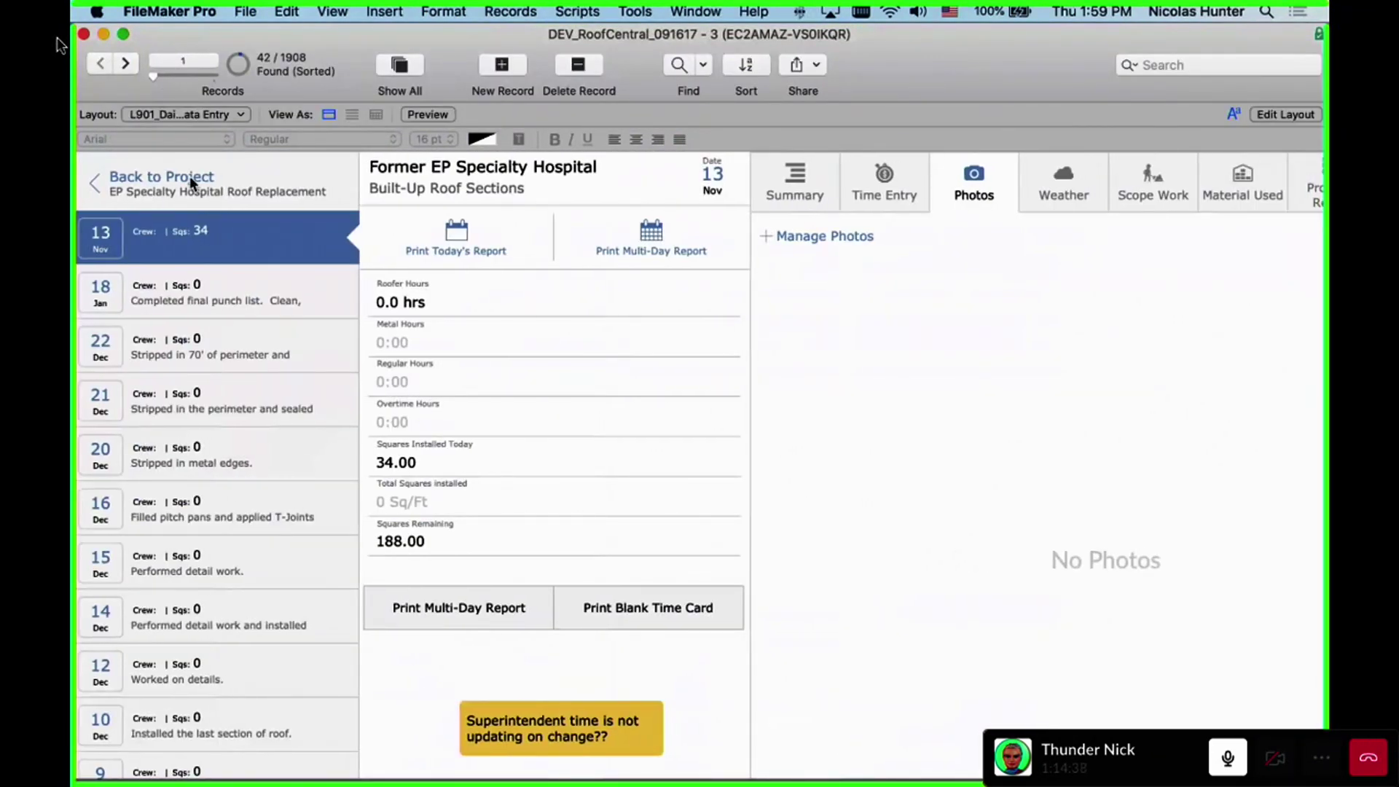
Leave the daily report for the project list, go through Contacts to the Sites screen, and open the first Section 2 entry
{"action": "left_click", "coordinate": [189, 177]}
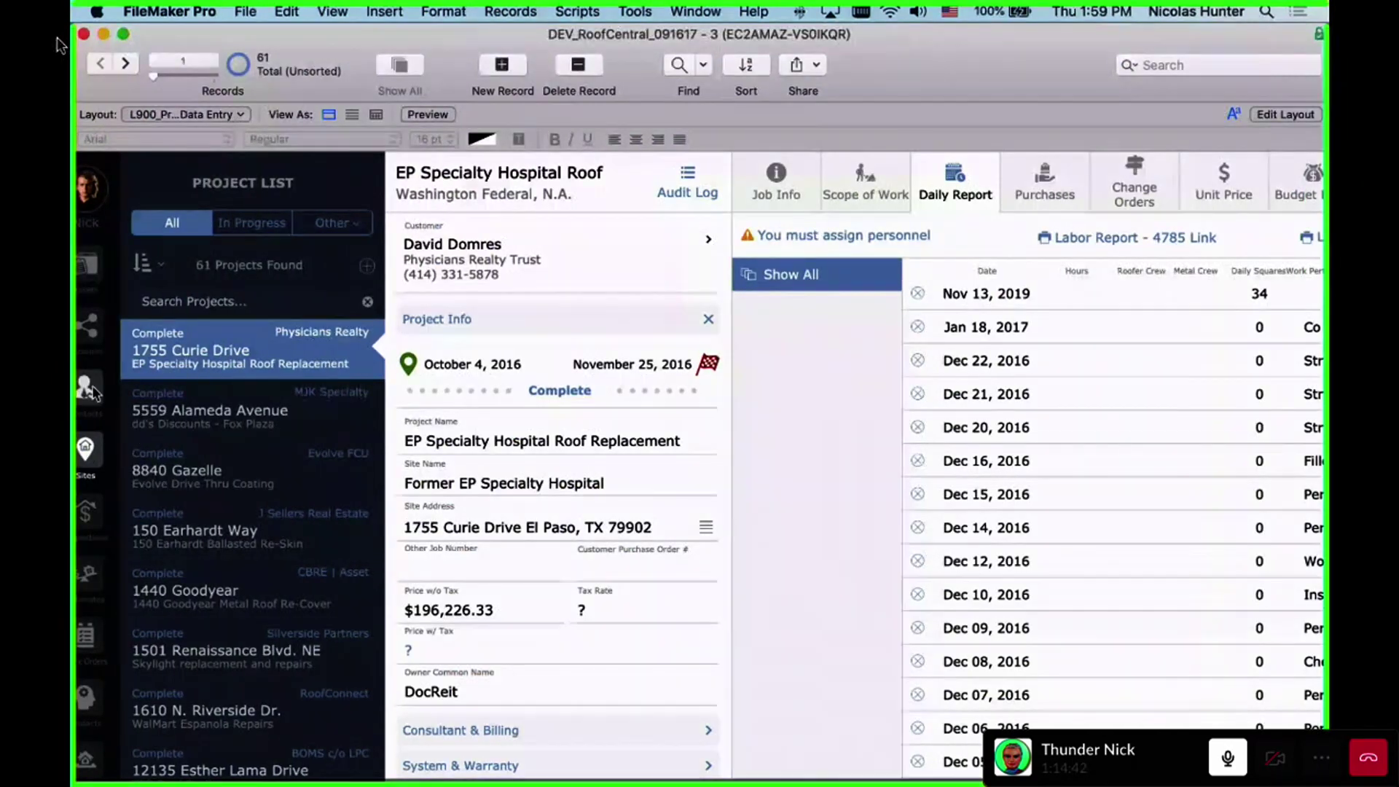
{"action": "left_click", "coordinate": [91, 452]}
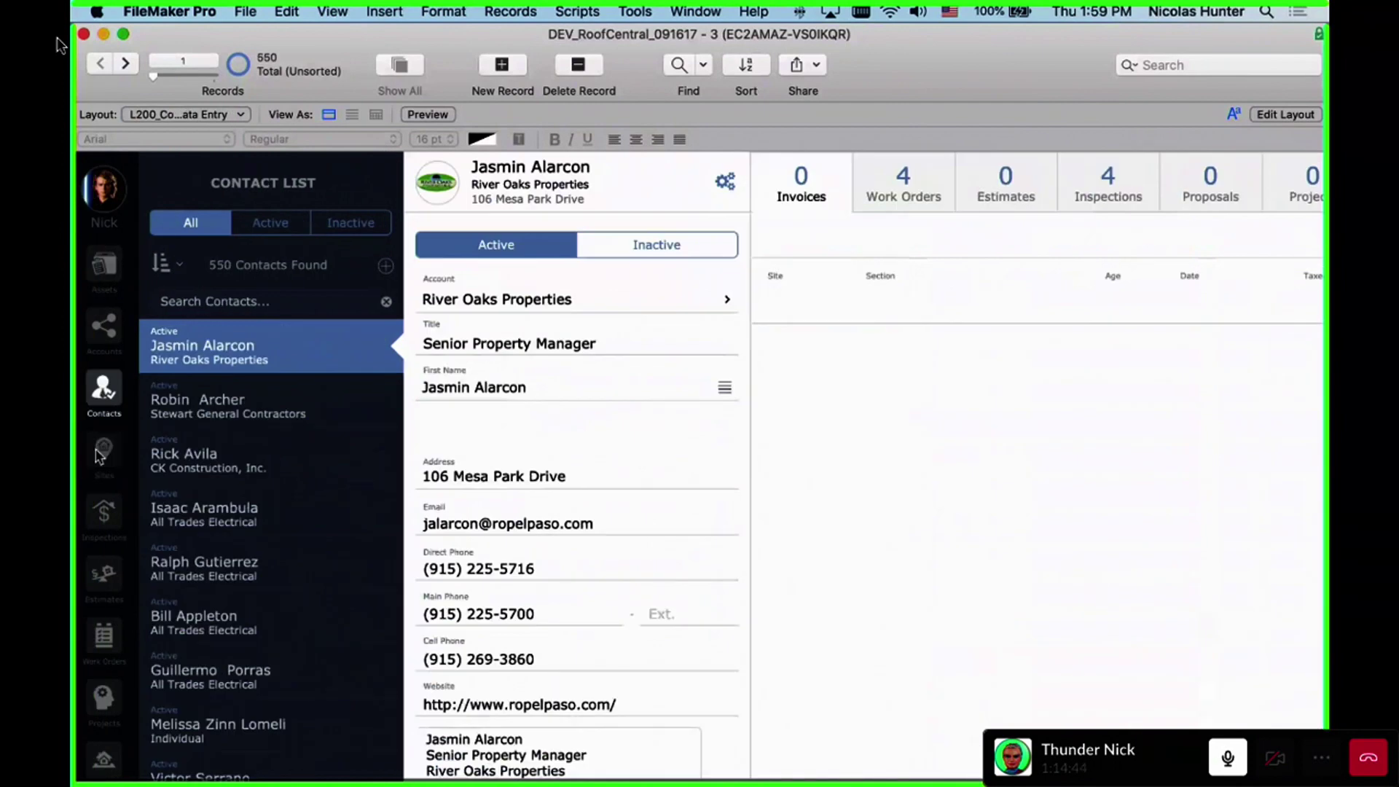
{"action": "left_click", "coordinate": [100, 455]}
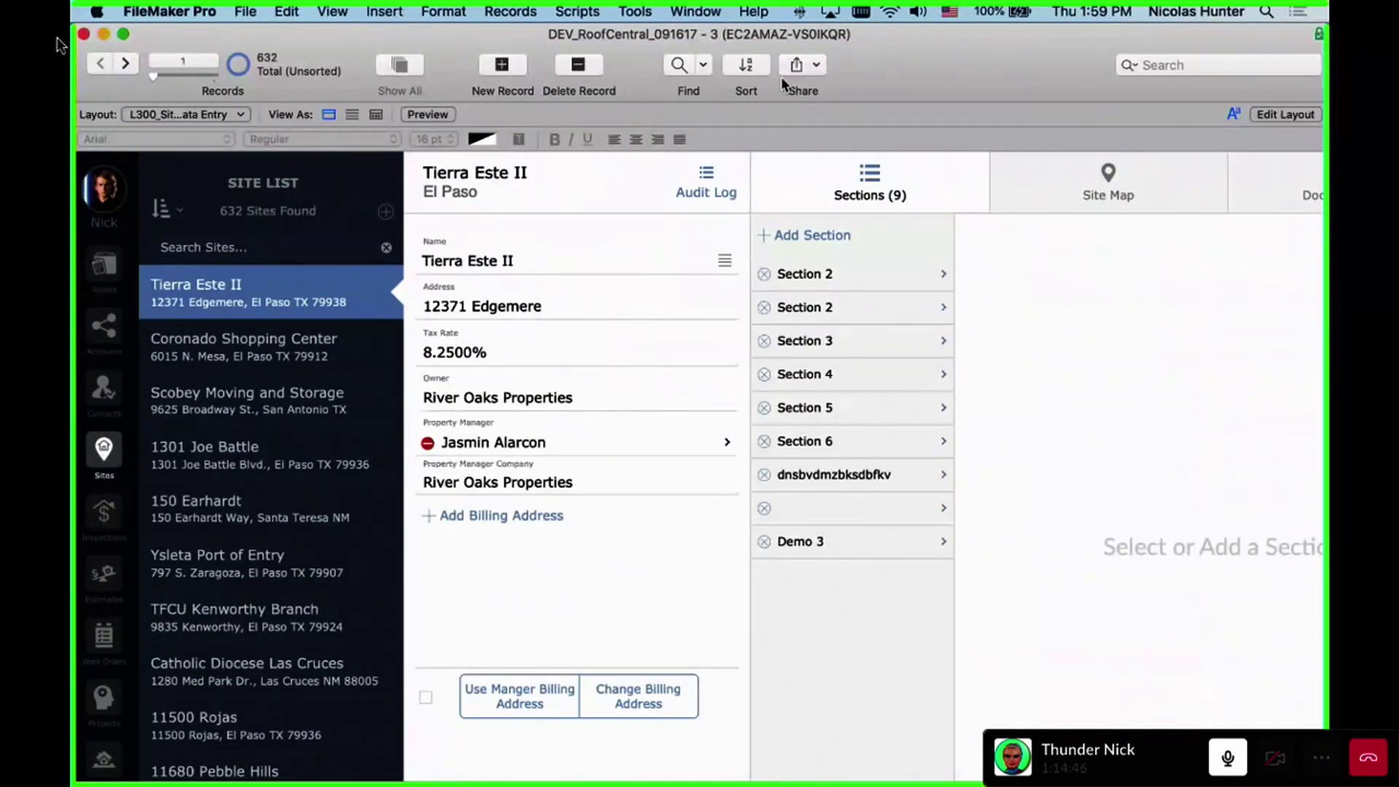
{"action": "left_click", "coordinate": [860, 284]}
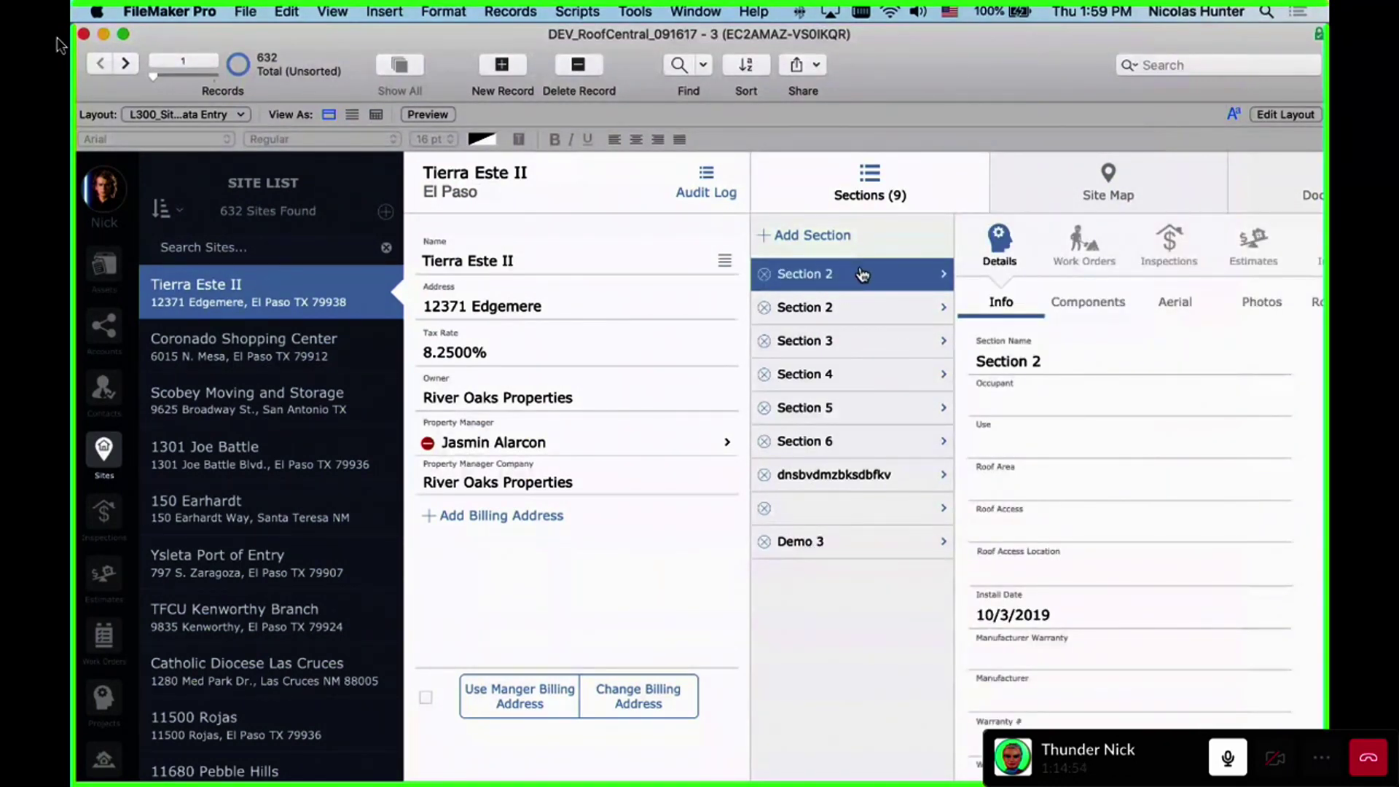
Widen the RoofCentral window and switch the site's slide panels to Site Map, Documents and back to Sections
{"action": "left_click_drag", "start_coordinate": [887, 66], "coordinate": [615, 41]}
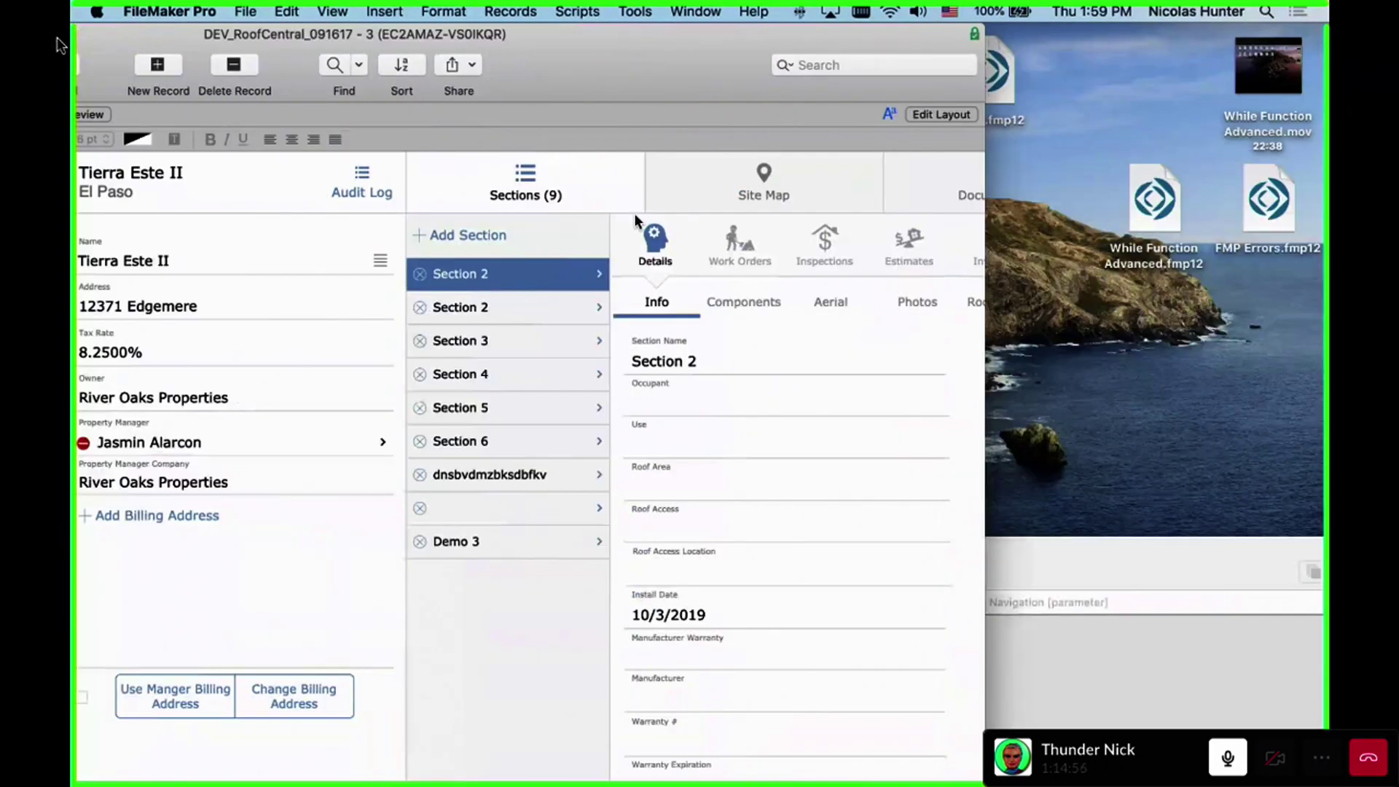
{"action": "left_click_drag", "start_coordinate": [983, 326], "coordinate": [1324, 326]}
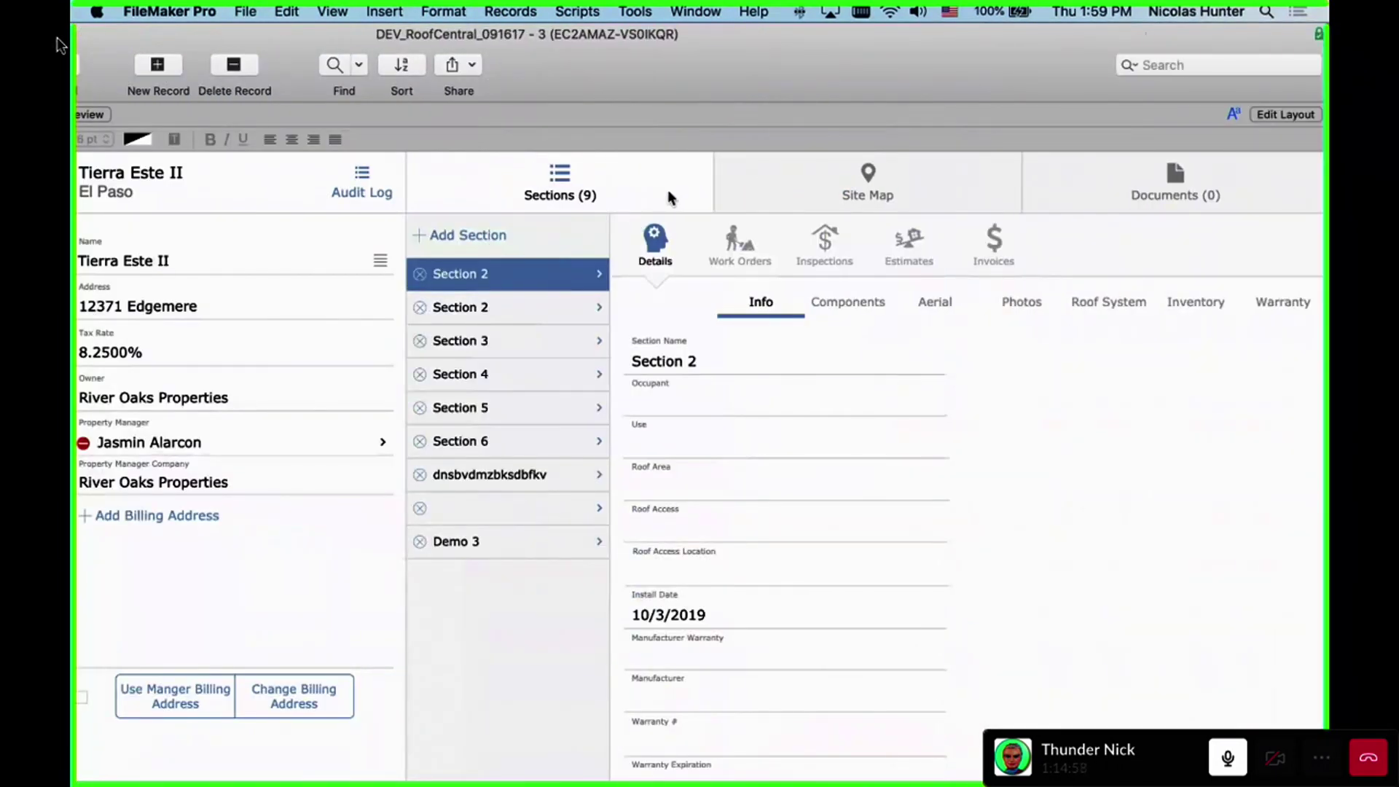
{"action": "left_click", "coordinate": [881, 179]}
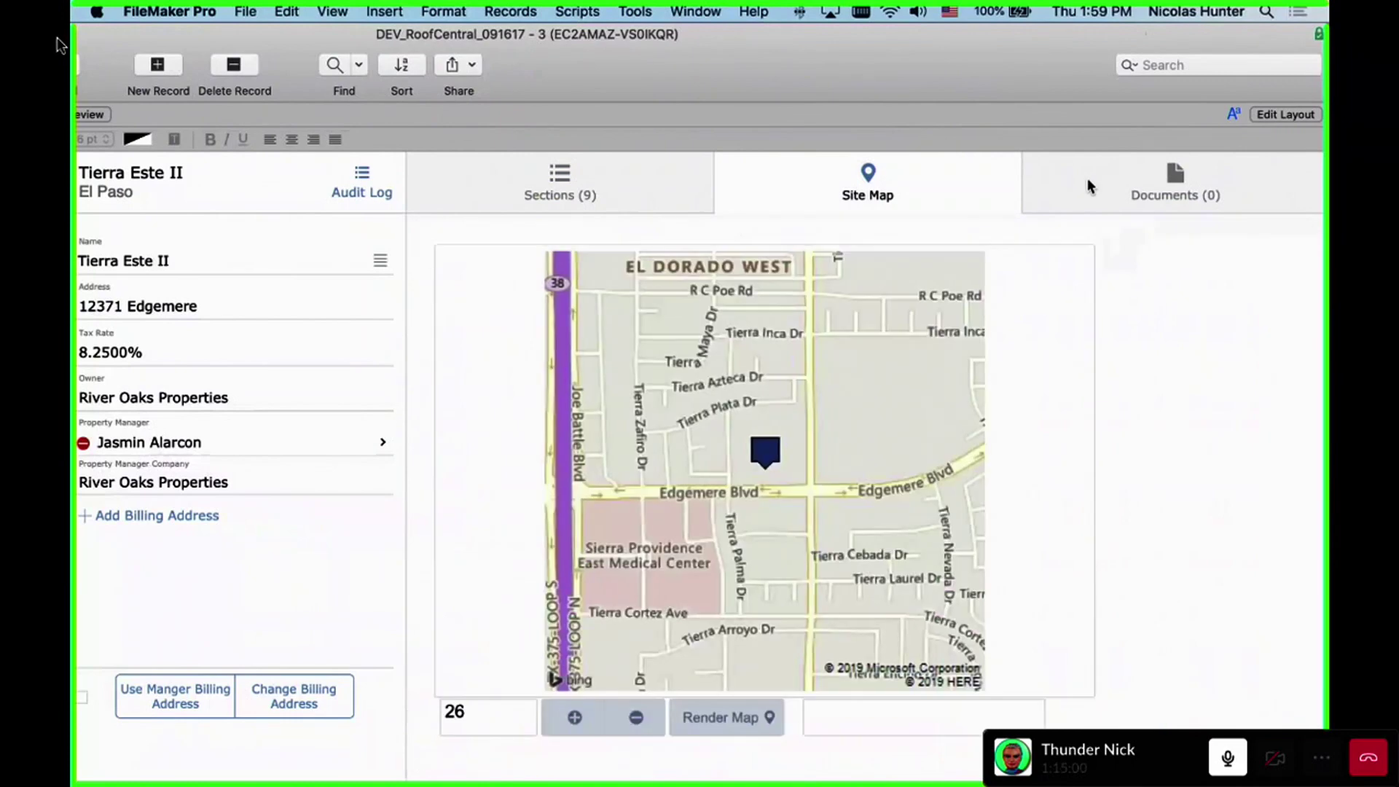
{"action": "left_click", "coordinate": [1086, 187]}
{"action": "left_click", "coordinate": [553, 196]}
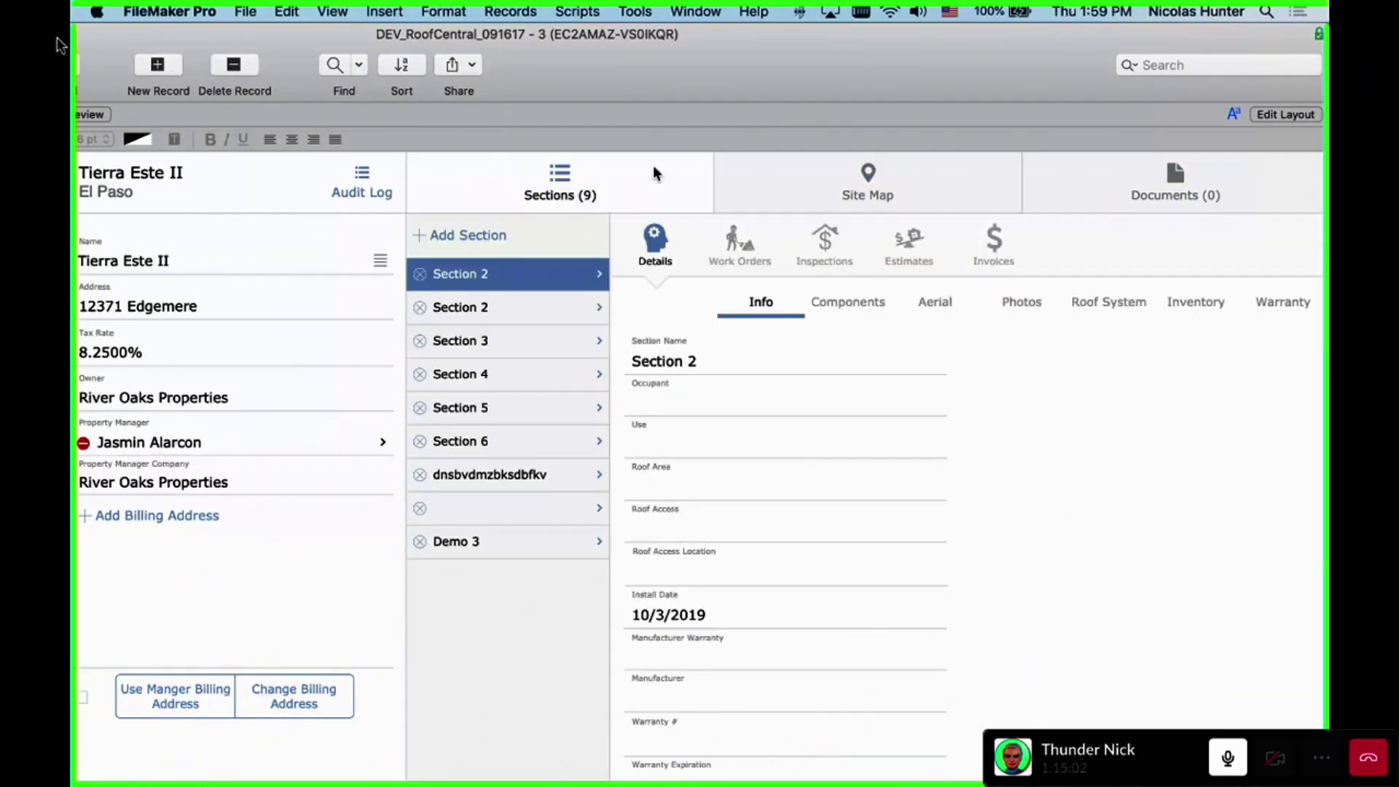
Preview the section's slide panels by switching through Work Orders, Inspections, Estimates and Invoices, and return to Details
{"action": "left_click", "coordinate": [718, 250]}
{"action": "left_click", "coordinate": [824, 244]}
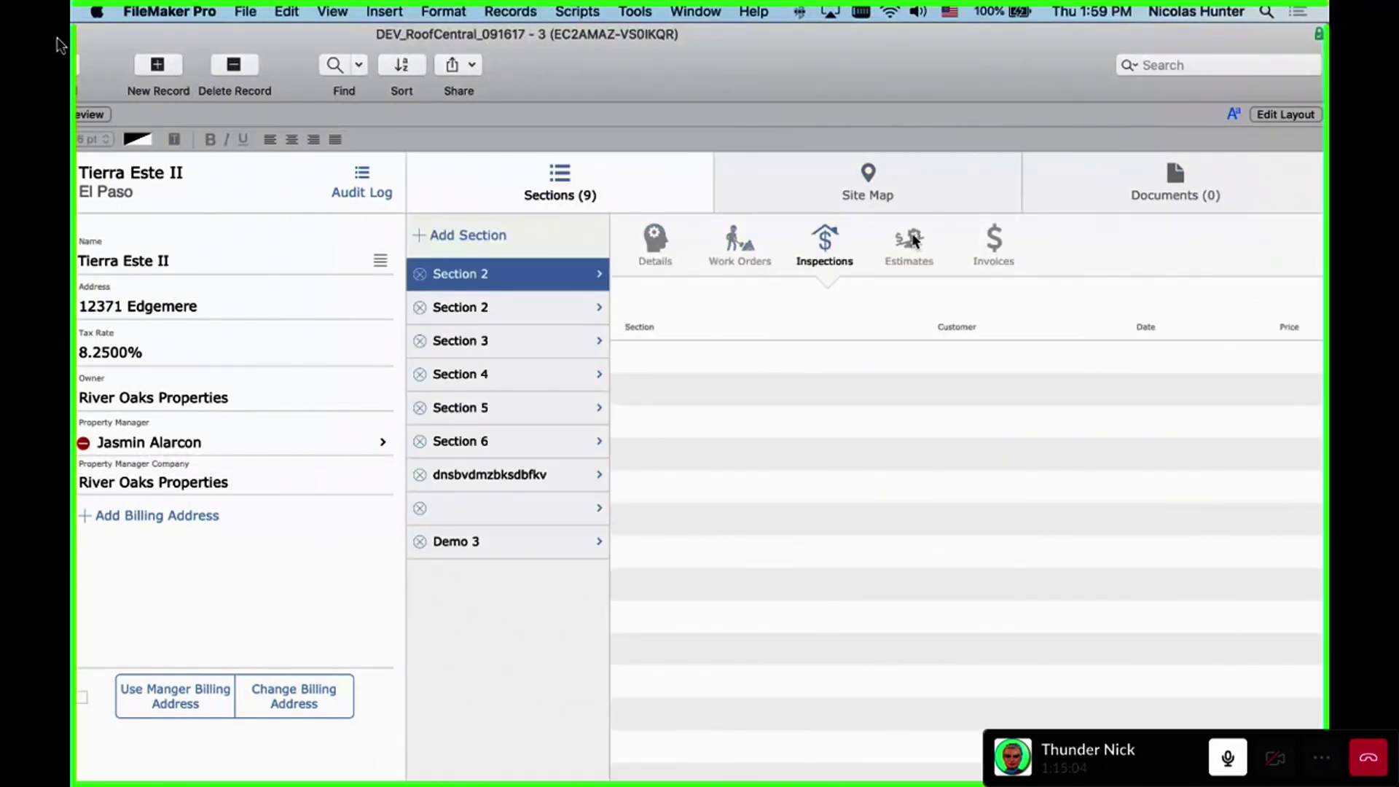
{"action": "left_click", "coordinate": [908, 244]}
{"action": "left_click", "coordinate": [981, 240]}
{"action": "left_click", "coordinate": [665, 236]}
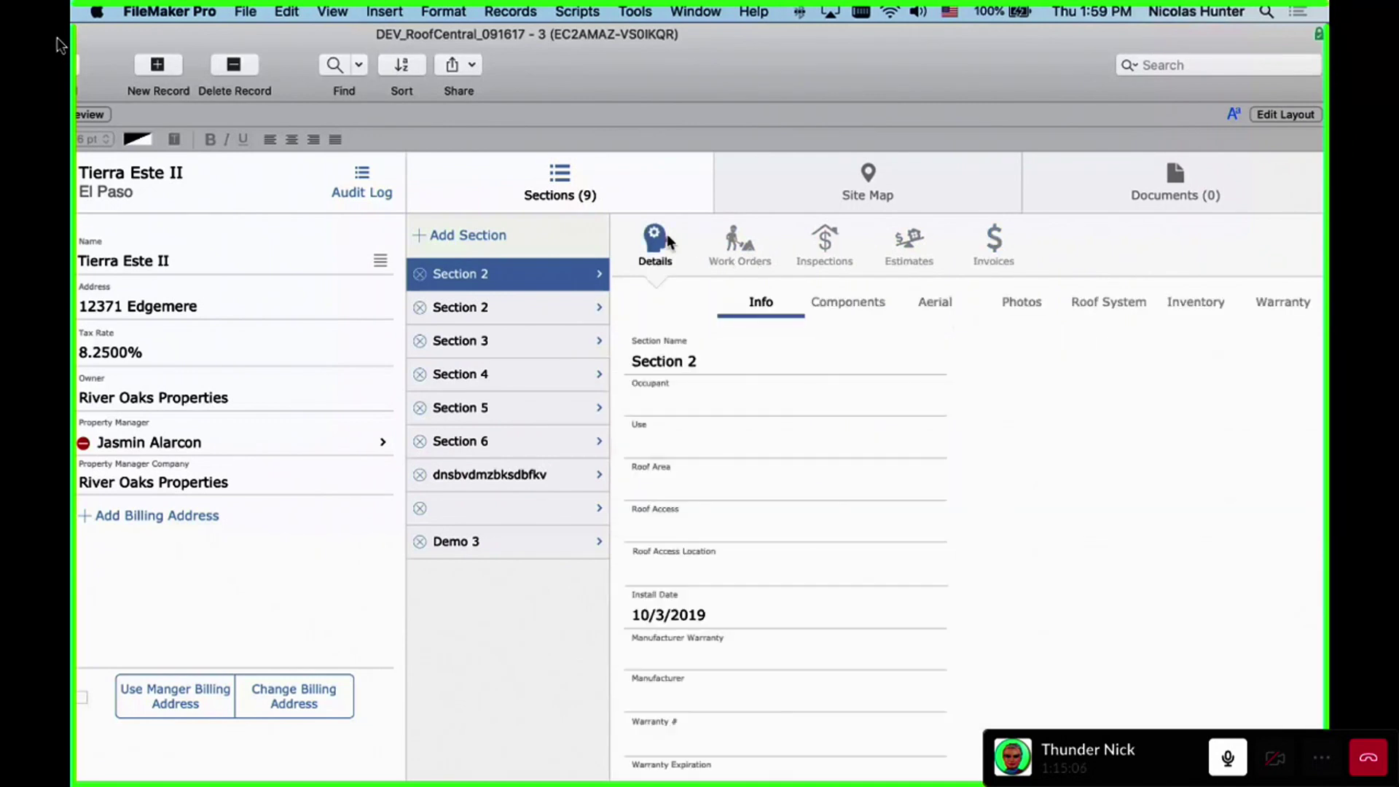
Show the section's Components panel and browse its component list from Perimeter Flashing up to Roof System
{"action": "left_click", "coordinate": [854, 310]}
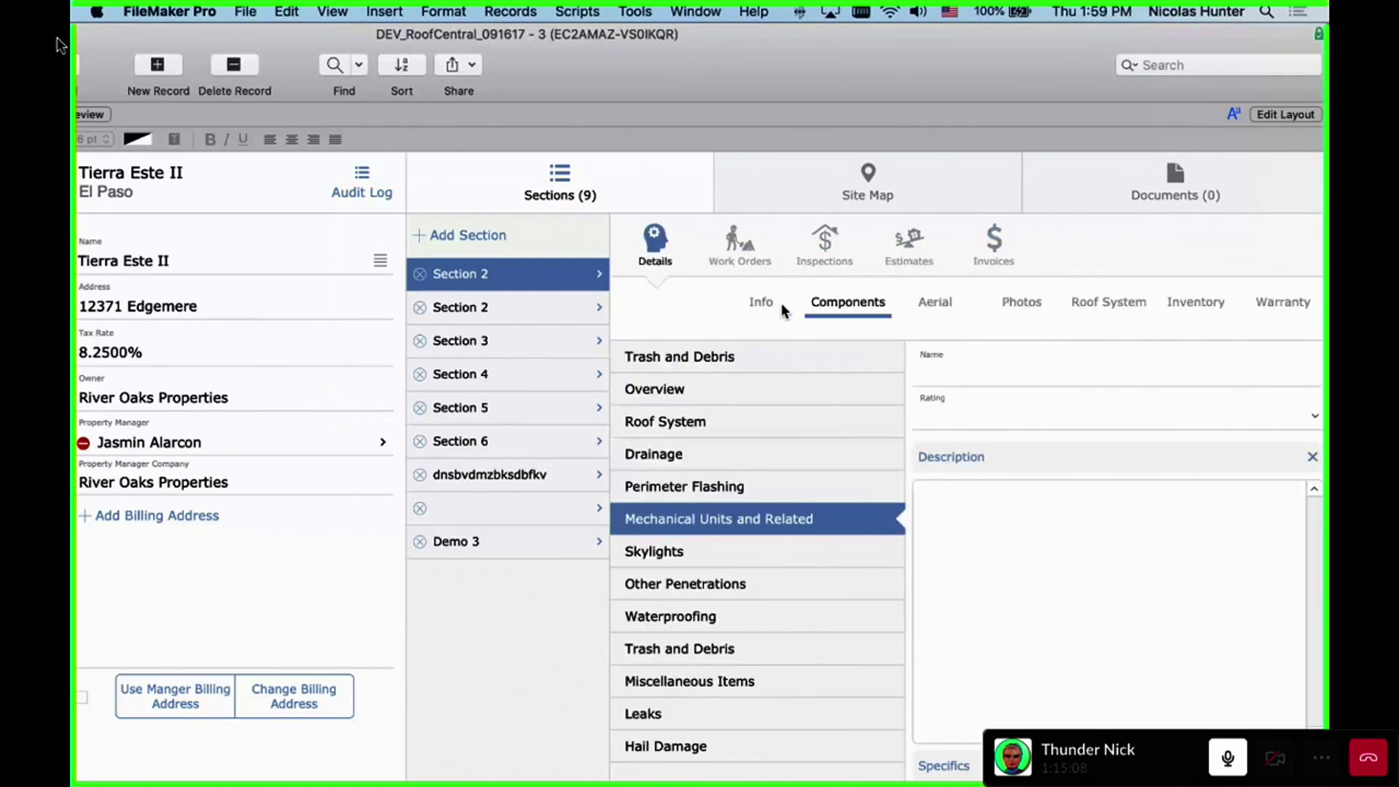
{"action": "left_click", "coordinate": [750, 485]}
{"action": "left_click", "coordinate": [755, 463]}
{"action": "left_click", "coordinate": [753, 419]}
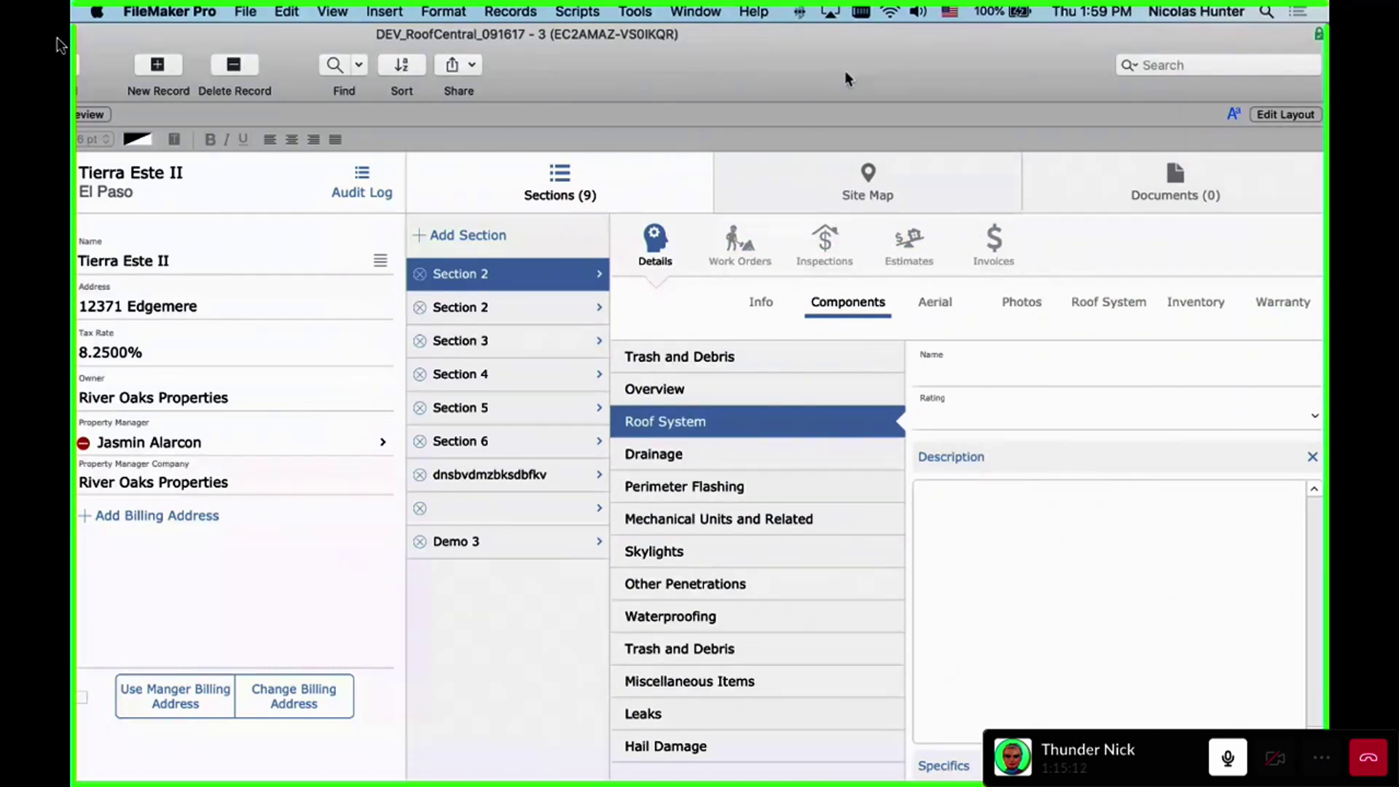
Hide the status toolbar and expand the Roof System component's Specifics, Comments and Recommendations panels in turn
{"action": "key", "text": "super+alt+s"}
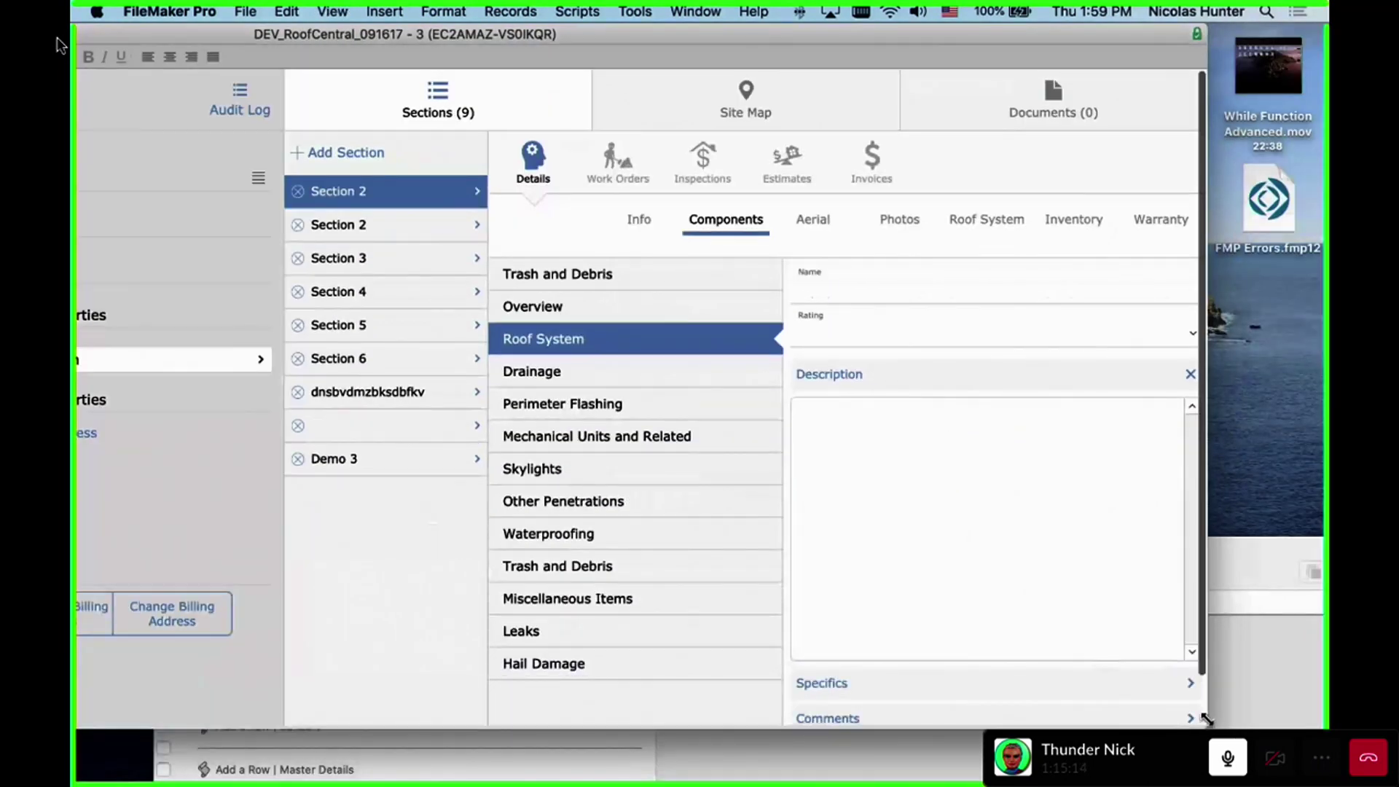
{"action": "left_click", "coordinate": [907, 692]}
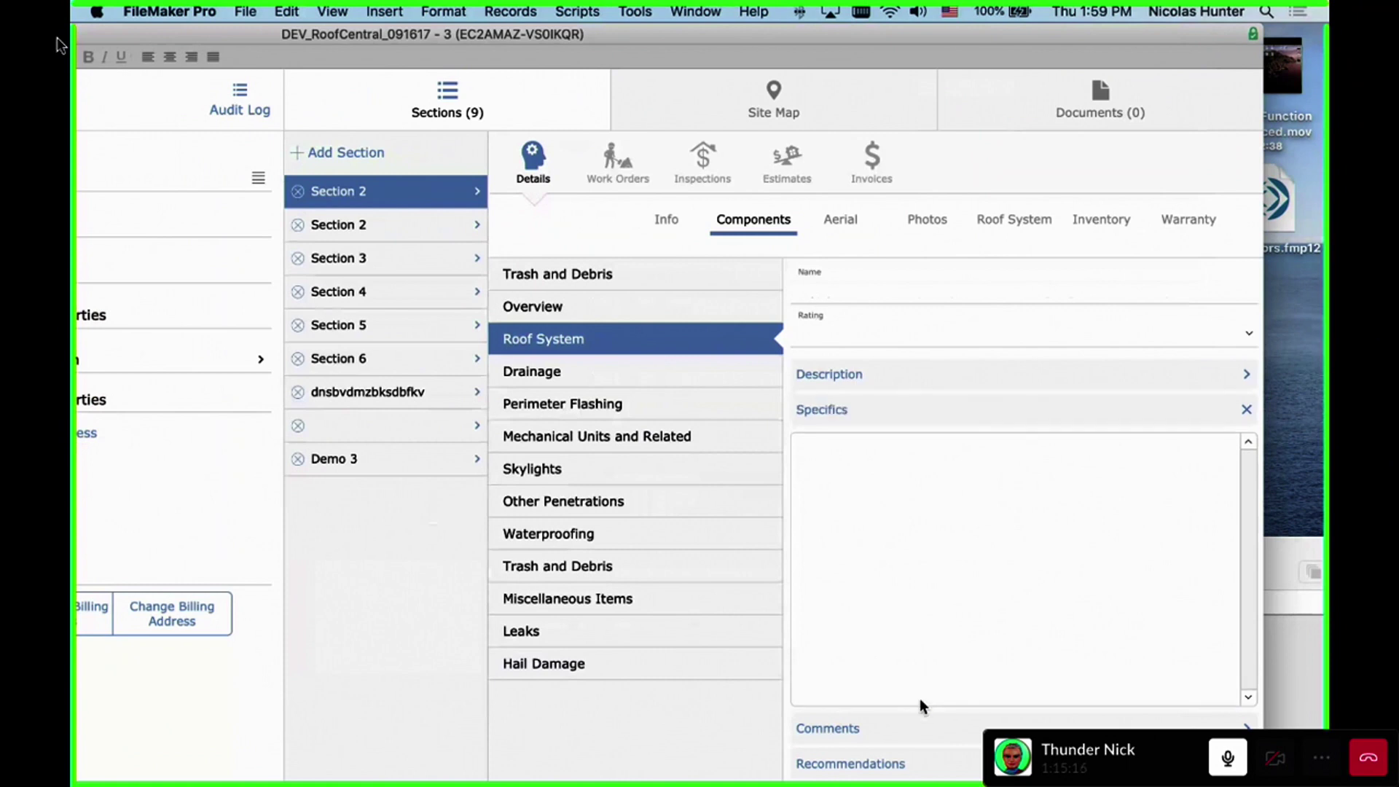
{"action": "left_click", "coordinate": [915, 725]}
{"action": "left_click", "coordinate": [921, 755]}
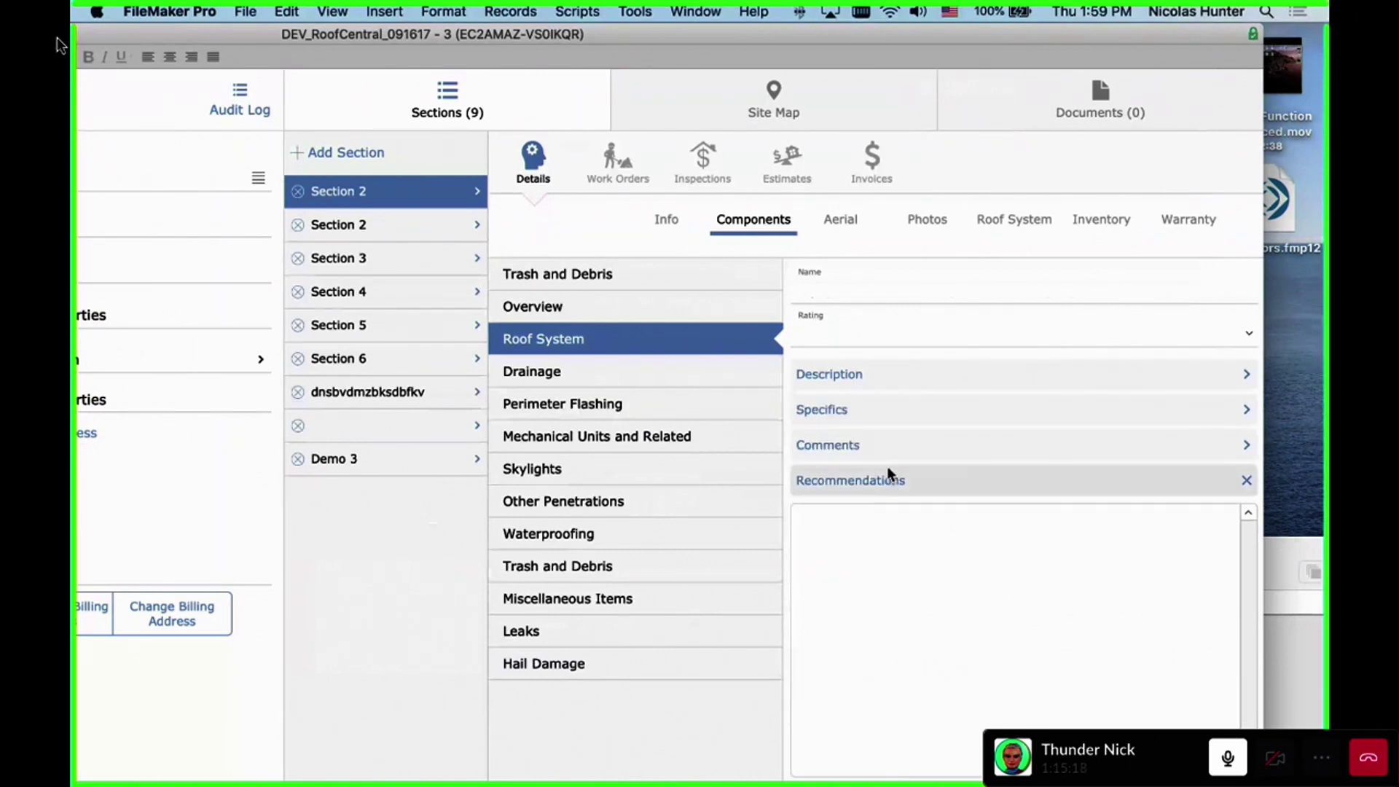
Reopen the component's Comments and Description panels, and continue through Specifics to Recommendations to show the accordion behaviour
{"action": "left_click", "coordinate": [904, 442]}
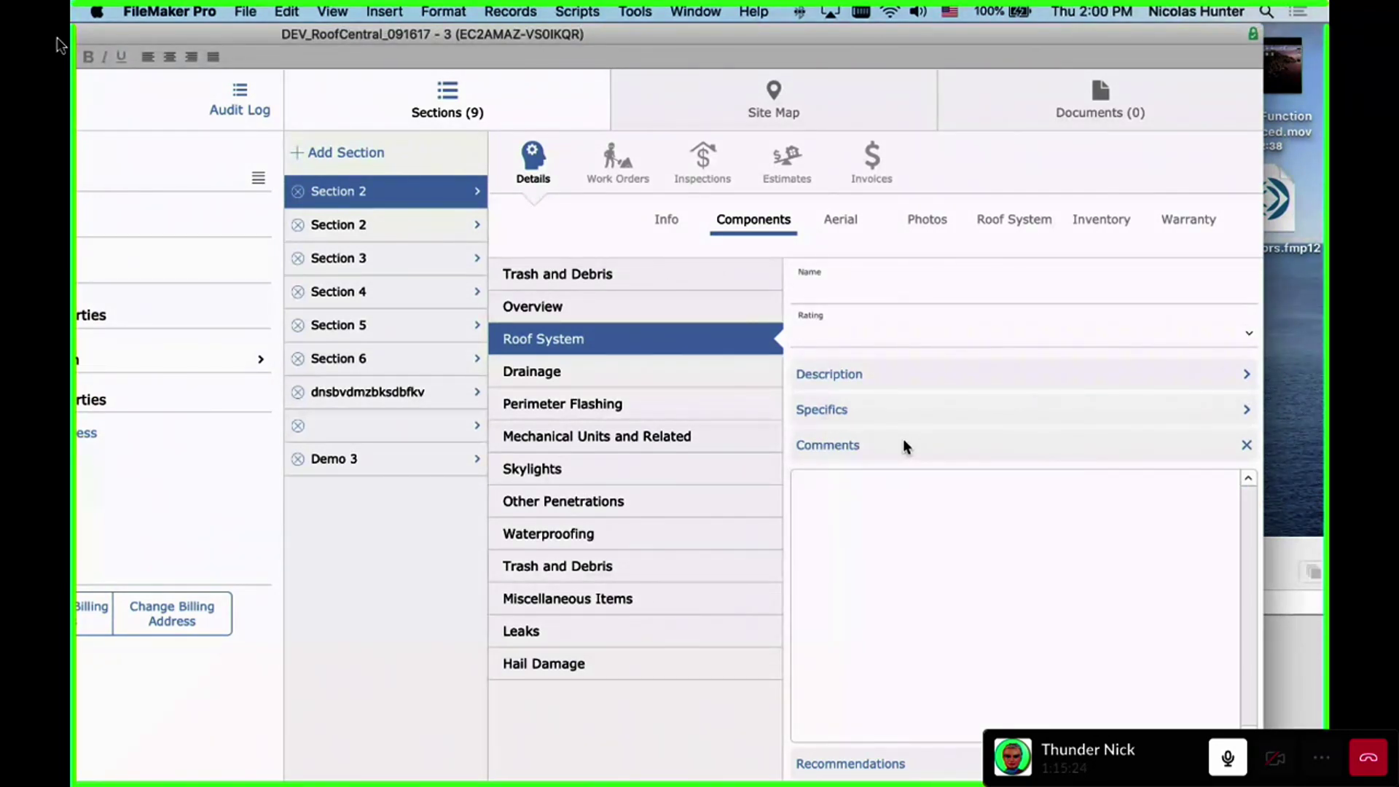
{"action": "left_click", "coordinate": [903, 444]}
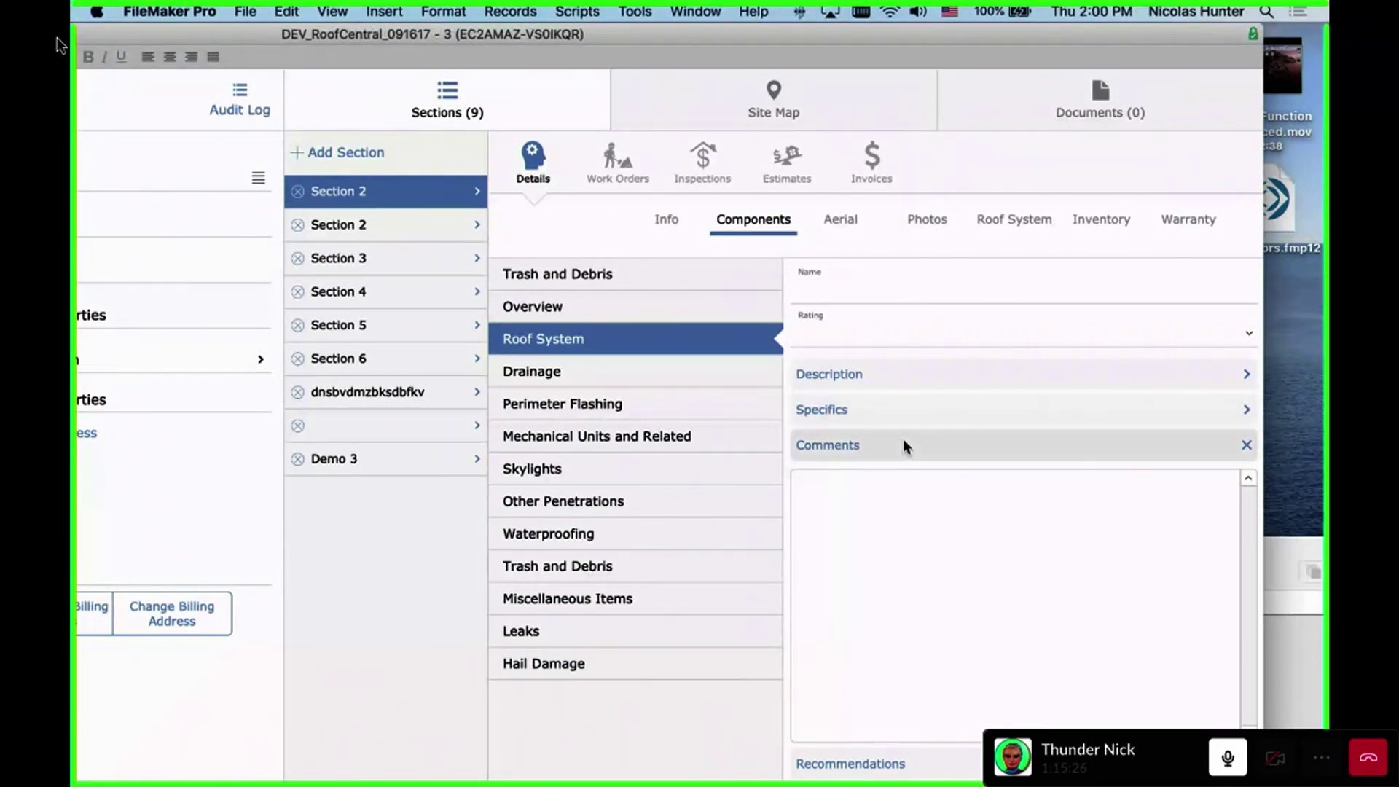
{"action": "left_click", "coordinate": [897, 373]}
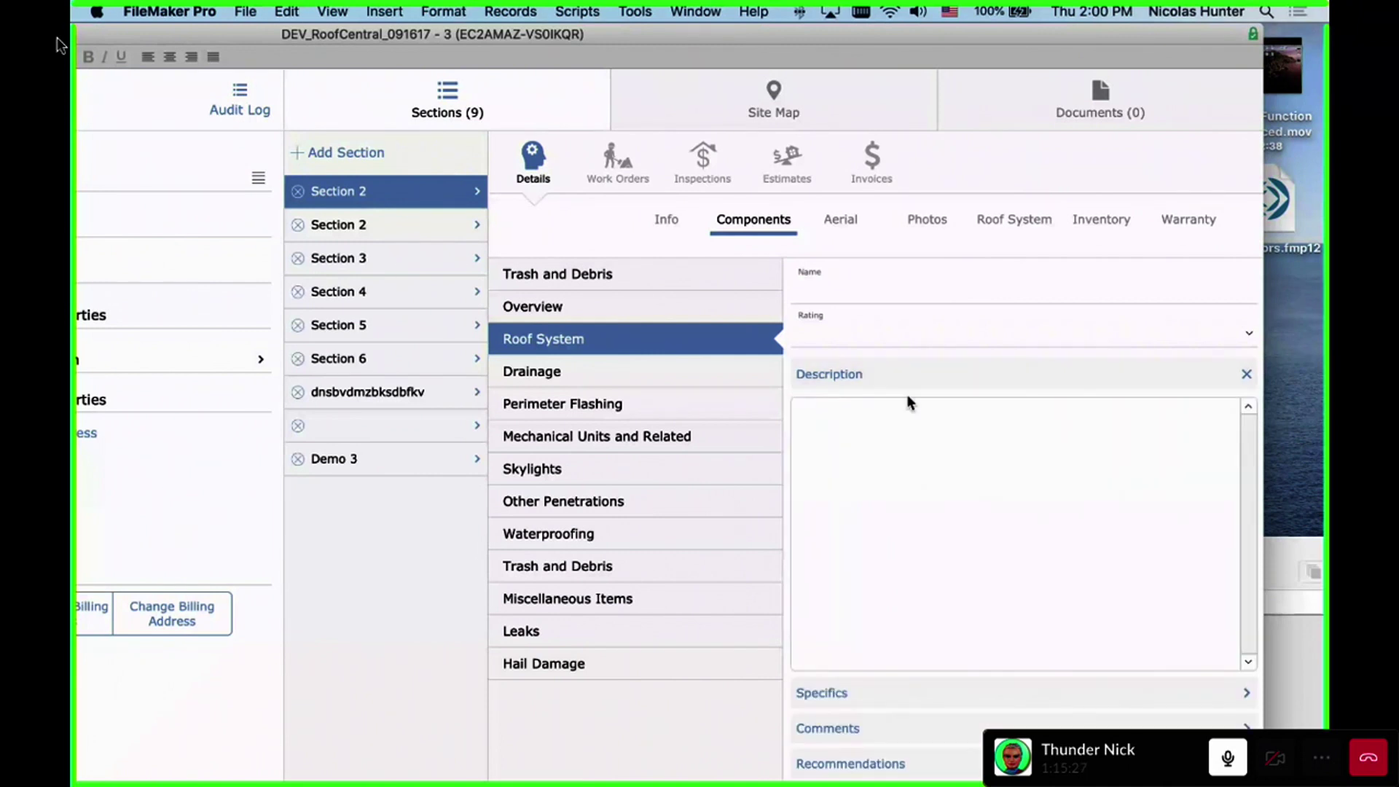
{"action": "left_click", "coordinate": [931, 692]}
{"action": "left_click", "coordinate": [946, 760]}
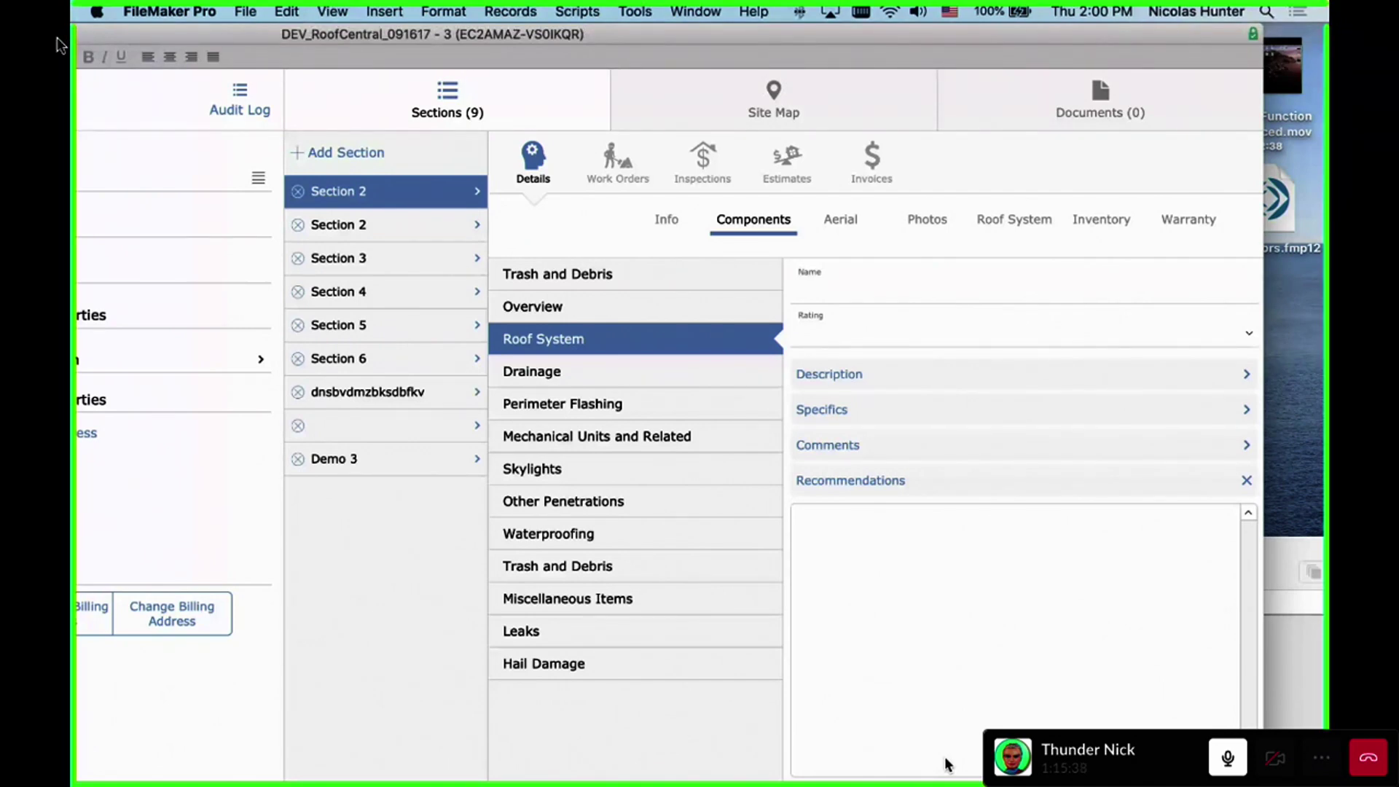
{"action": "left_click_drag", "start_coordinate": [434, 34], "coordinate": [538, 37]}
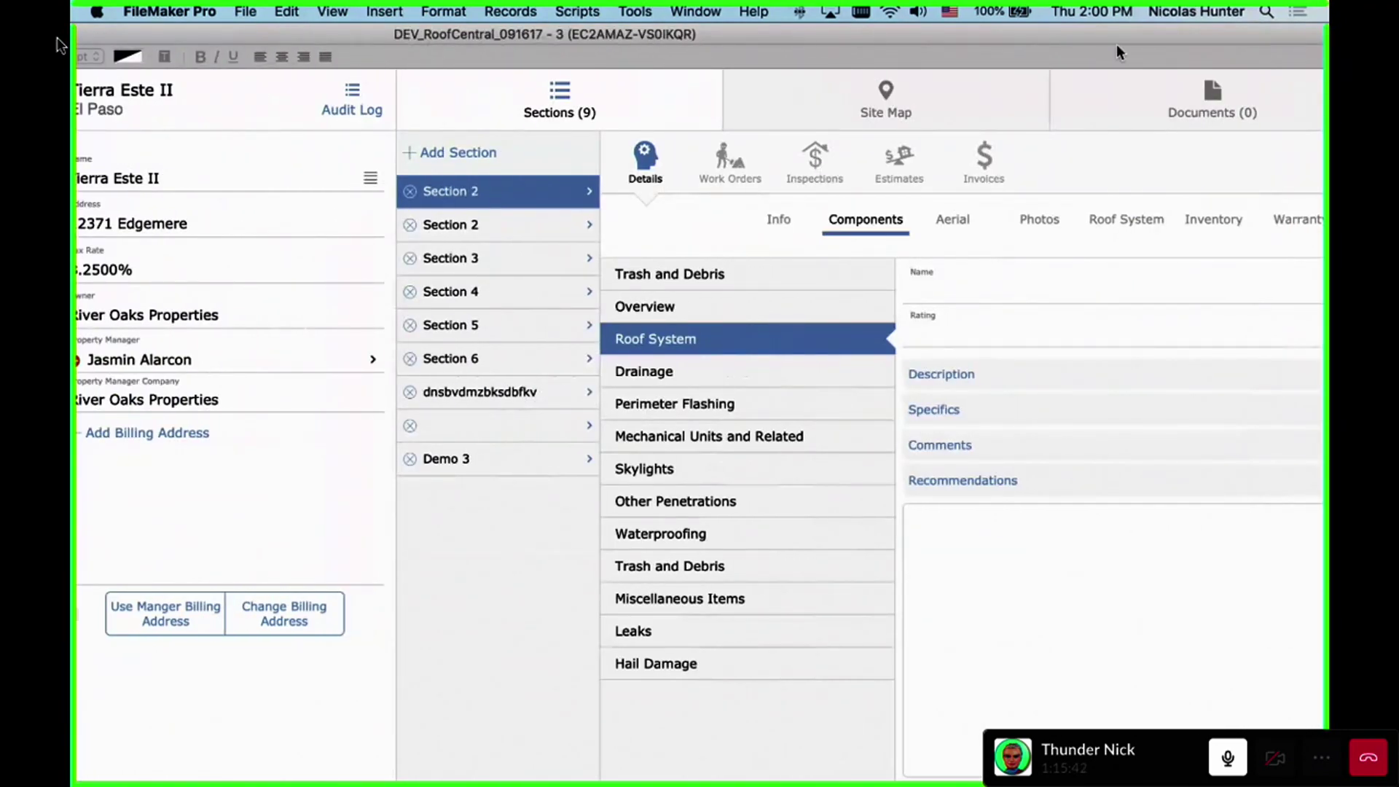
{"action": "left_click_drag", "start_coordinate": [1117, 40], "coordinate": [1030, 41]}
{"action": "double_click", "coordinate": [417, 57]}
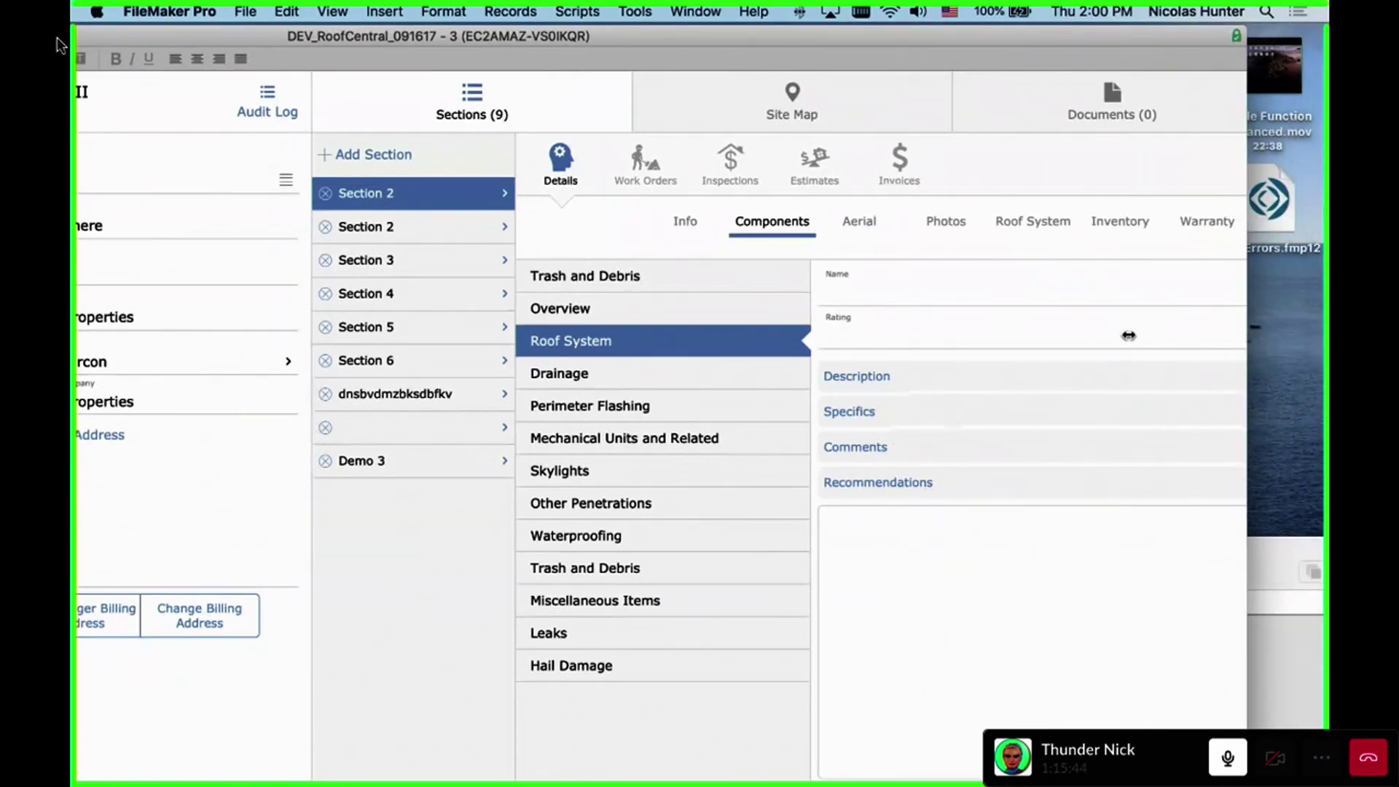
{"action": "double_click", "coordinate": [418, 58]}
{"action": "left_click_drag", "start_coordinate": [641, 34], "coordinate": [750, 35]}
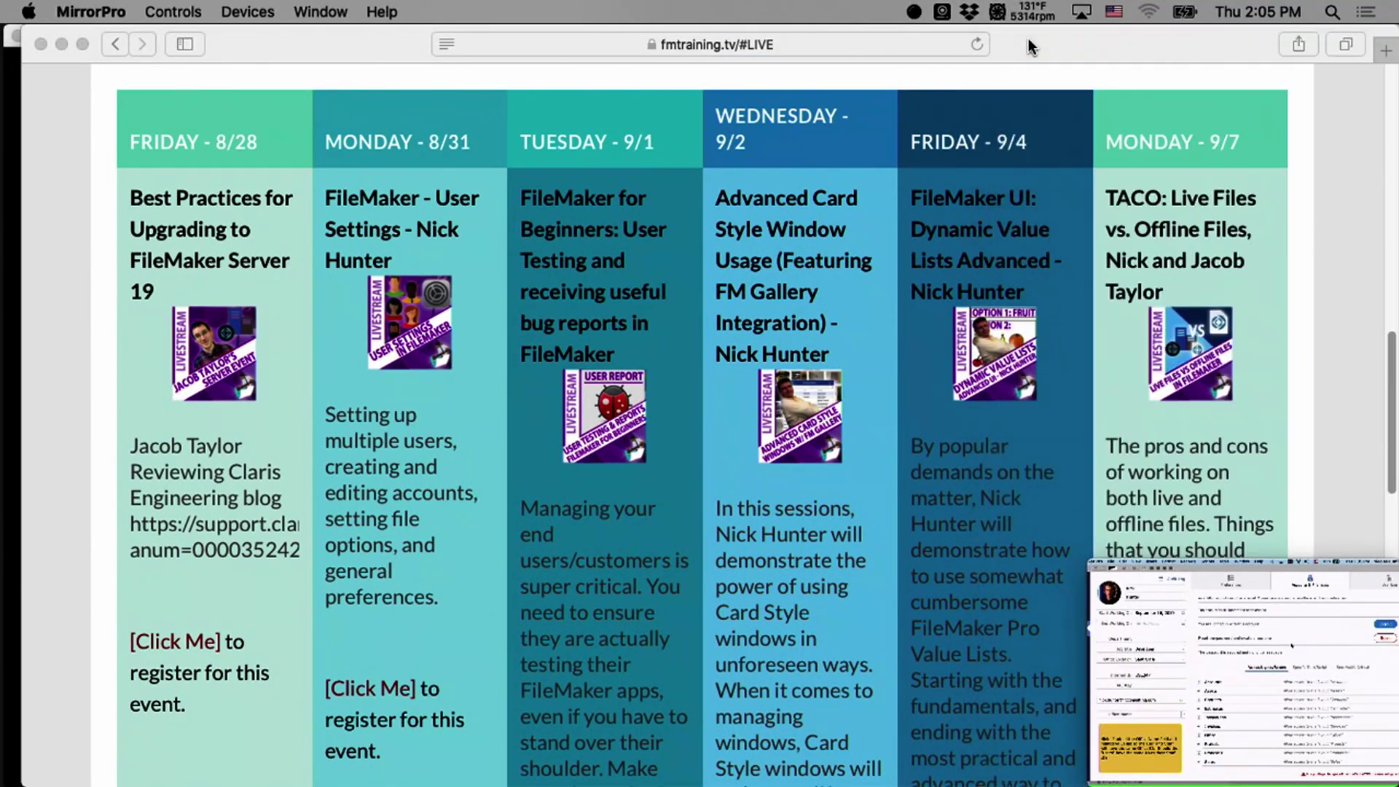
Minimize the browser window and the Slack call window to expose the Finder windows on the desktop
{"action": "left_click", "coordinate": [1029, 38]}
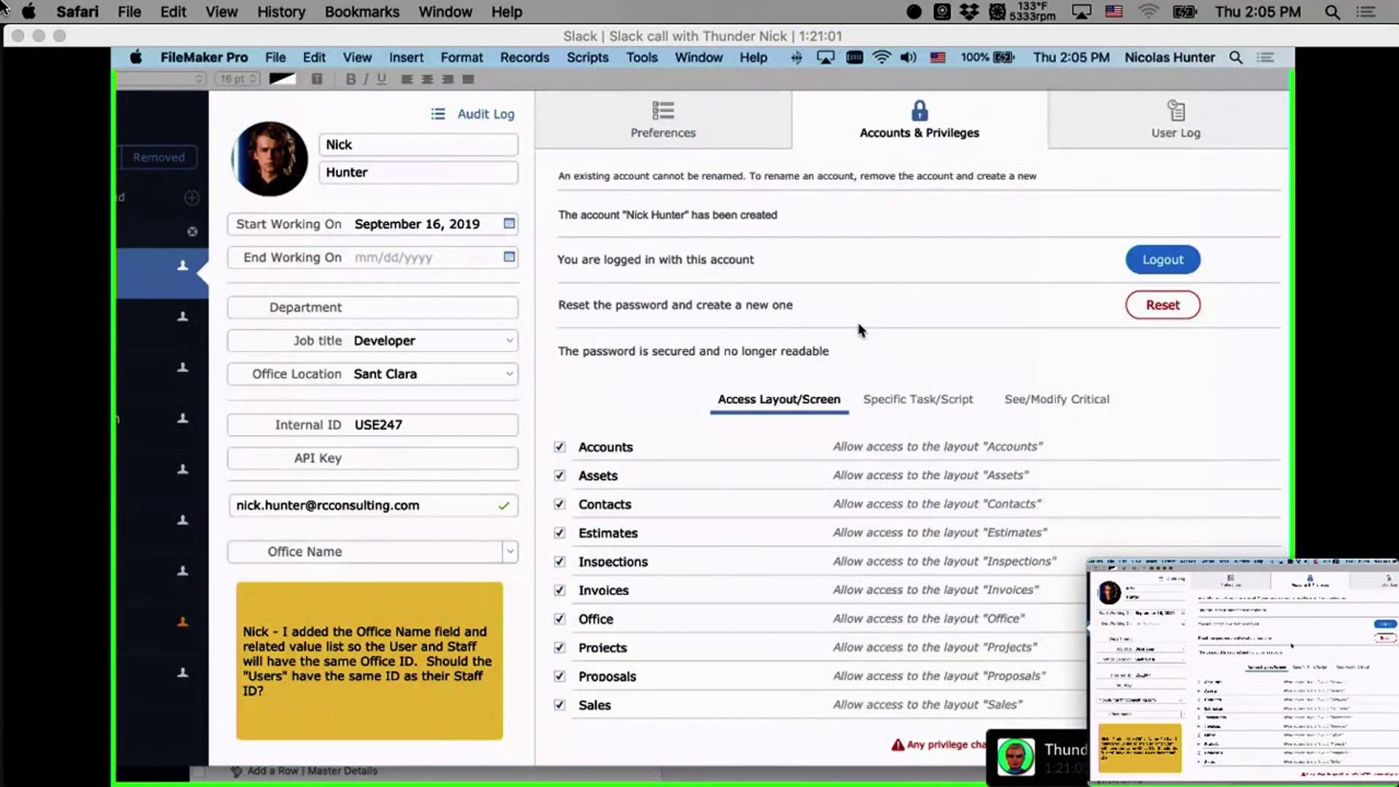
{"action": "left_click", "coordinate": [173, 33]}
{"action": "key", "text": "super+m"}
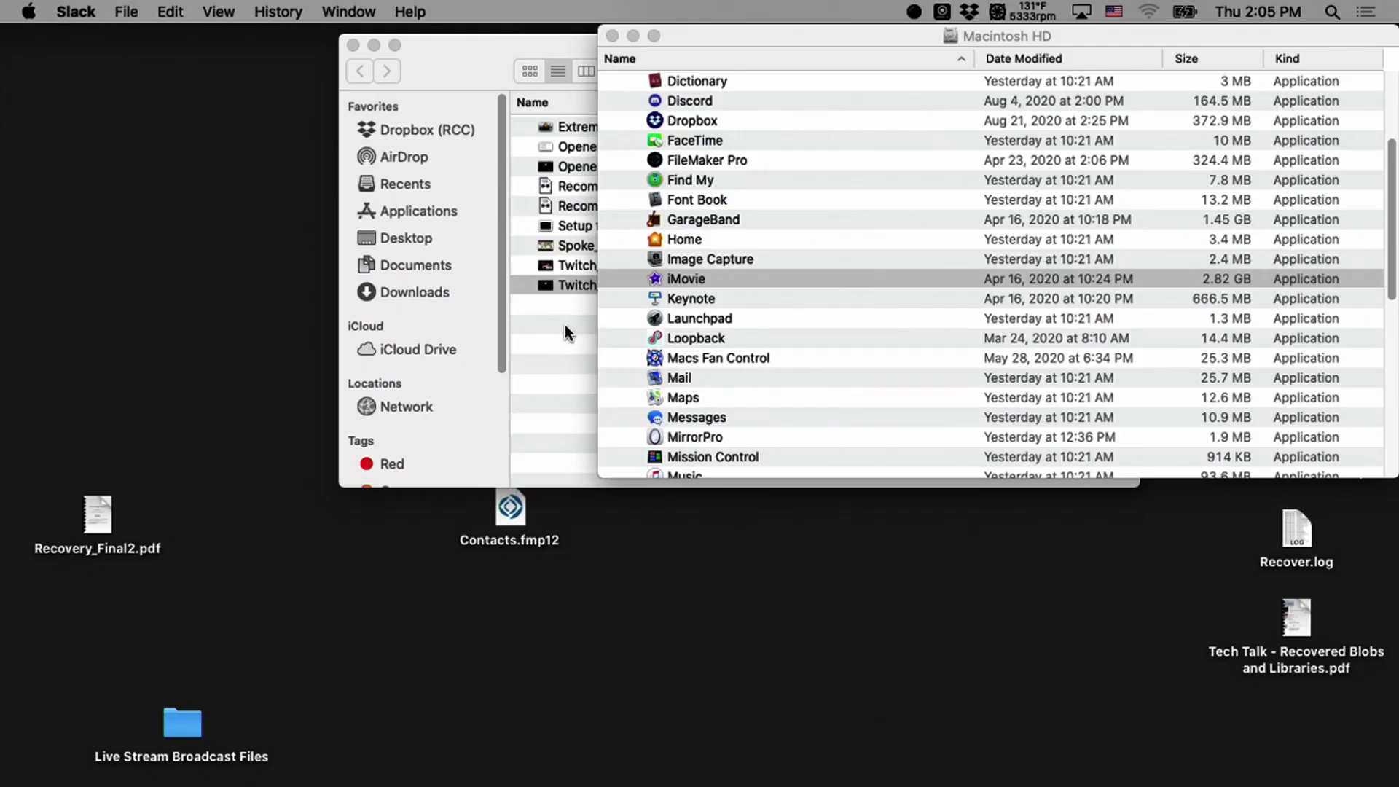
Open Twitch_Clsoing_Credits.mov from the Live Stream Broadcast Files folder in QuickTime Player and play it full screen
{"action": "left_click", "coordinate": [501, 299]}
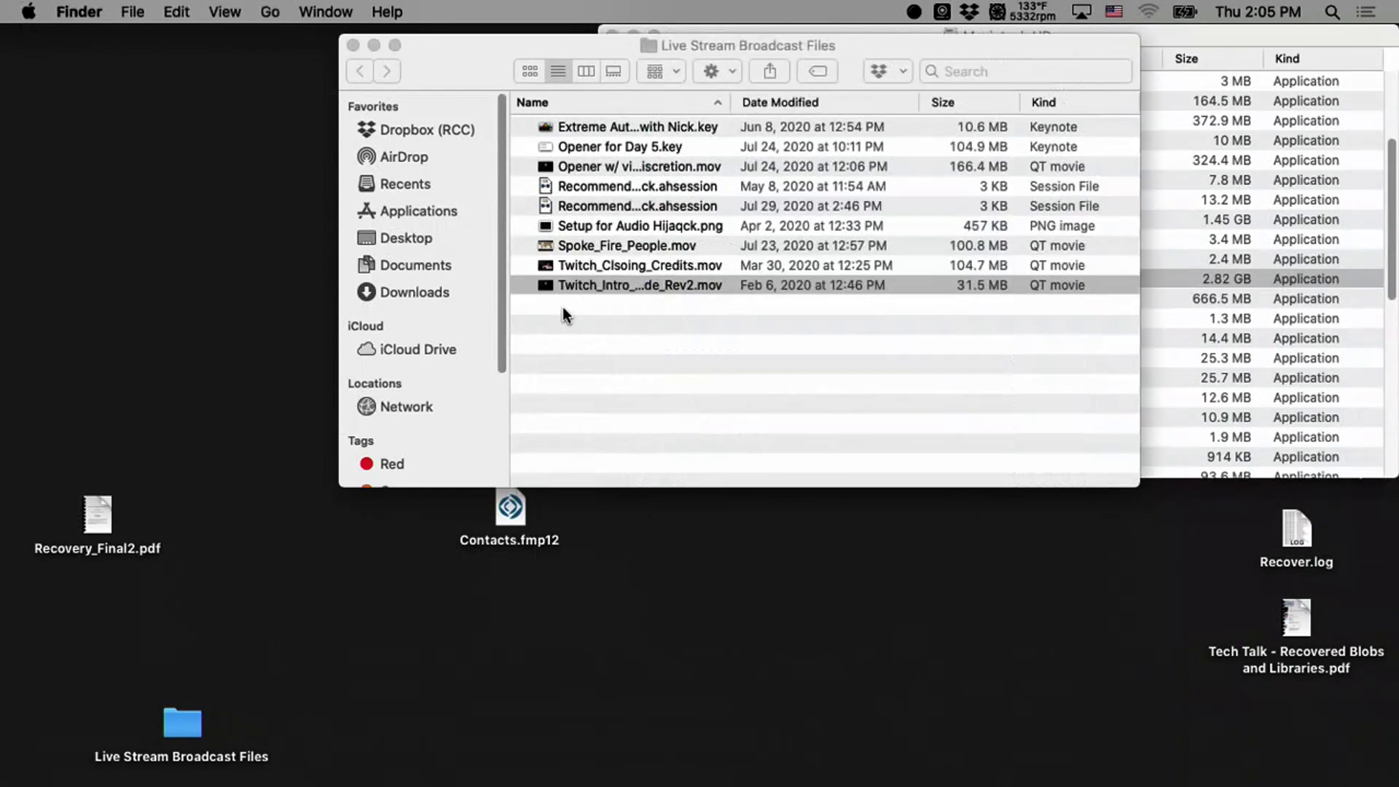
{"action": "double_click", "coordinate": [596, 267]}
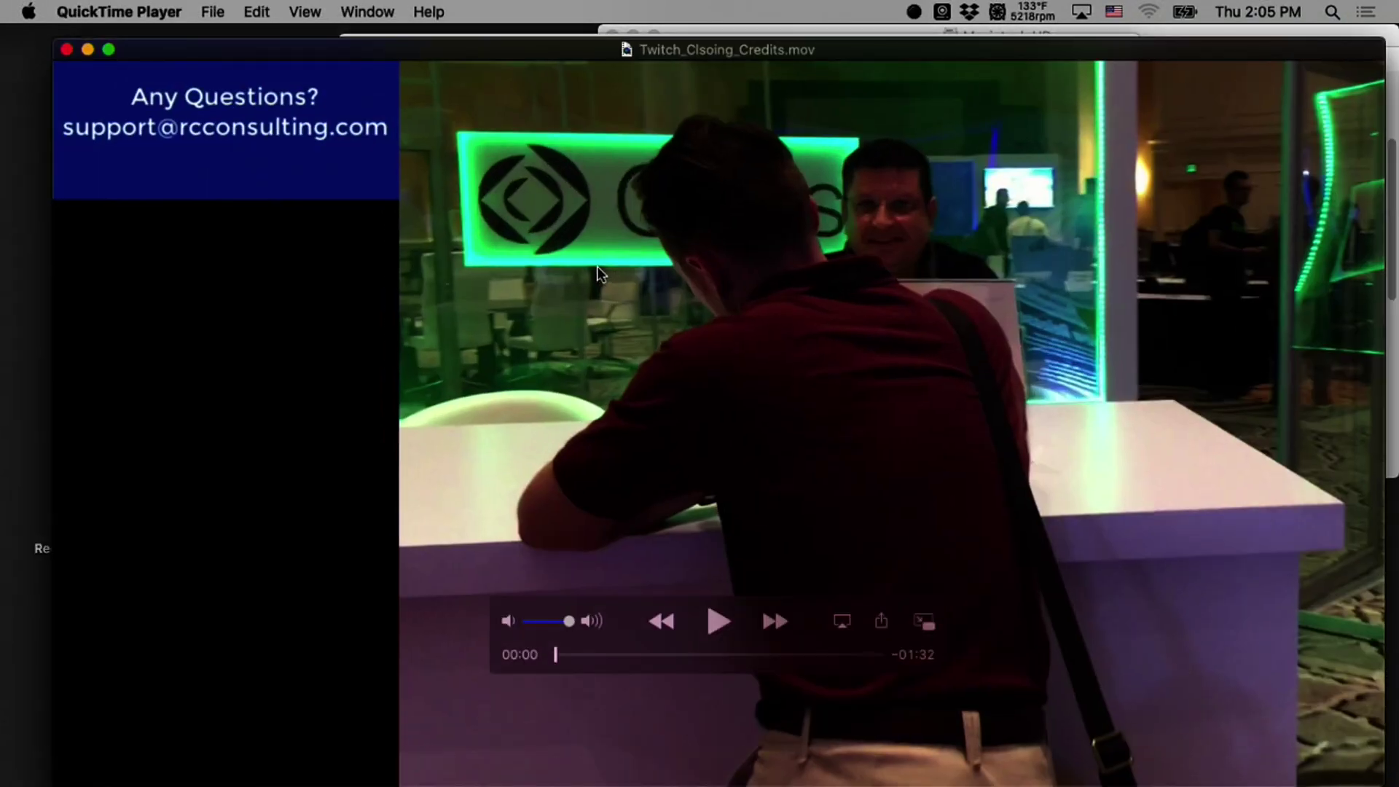
{"action": "double_click", "coordinate": [598, 269]}
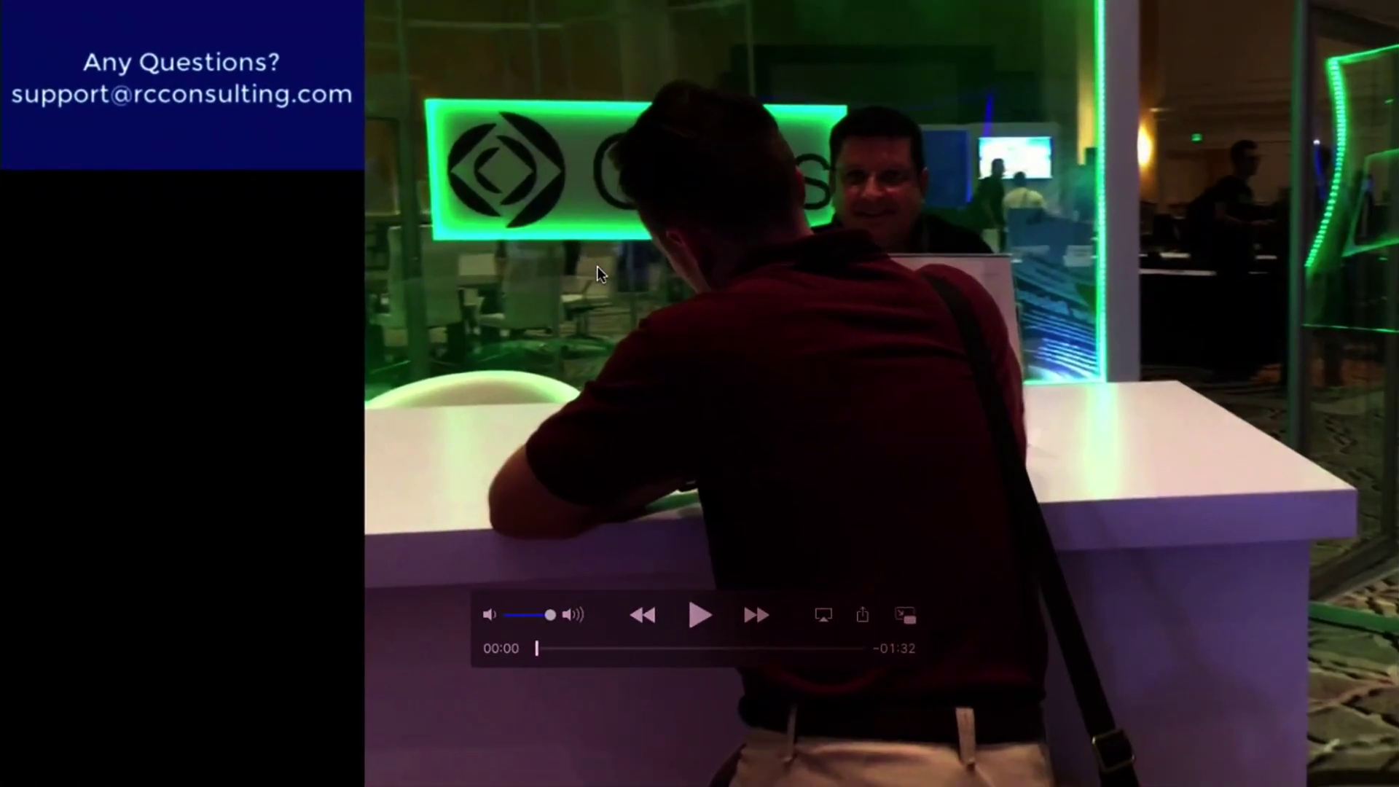
{"action": "key", "text": "space"}
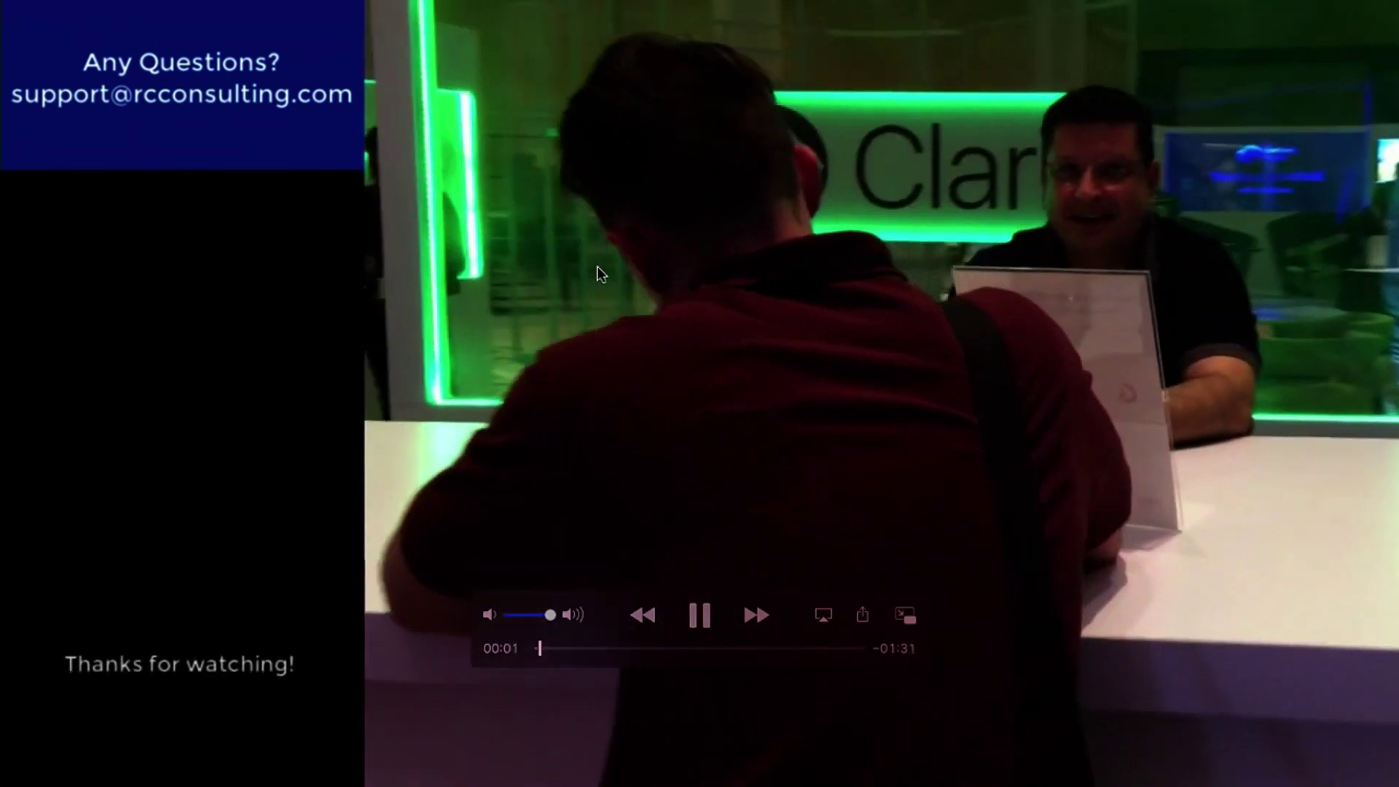